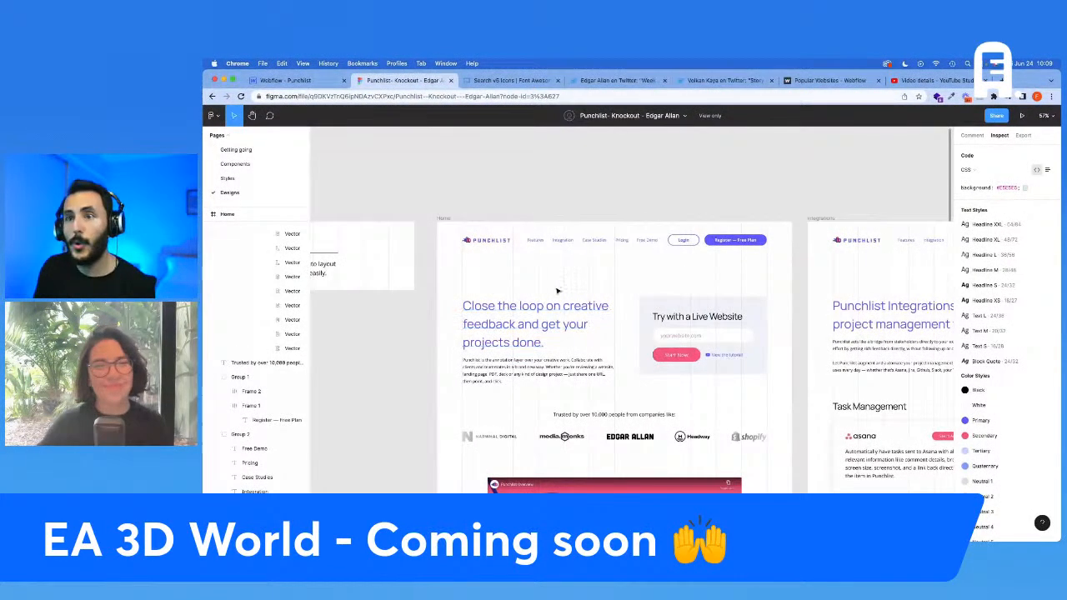
Switch to the Webflow project and create a new static page named Homepage
left_click(286, 80)
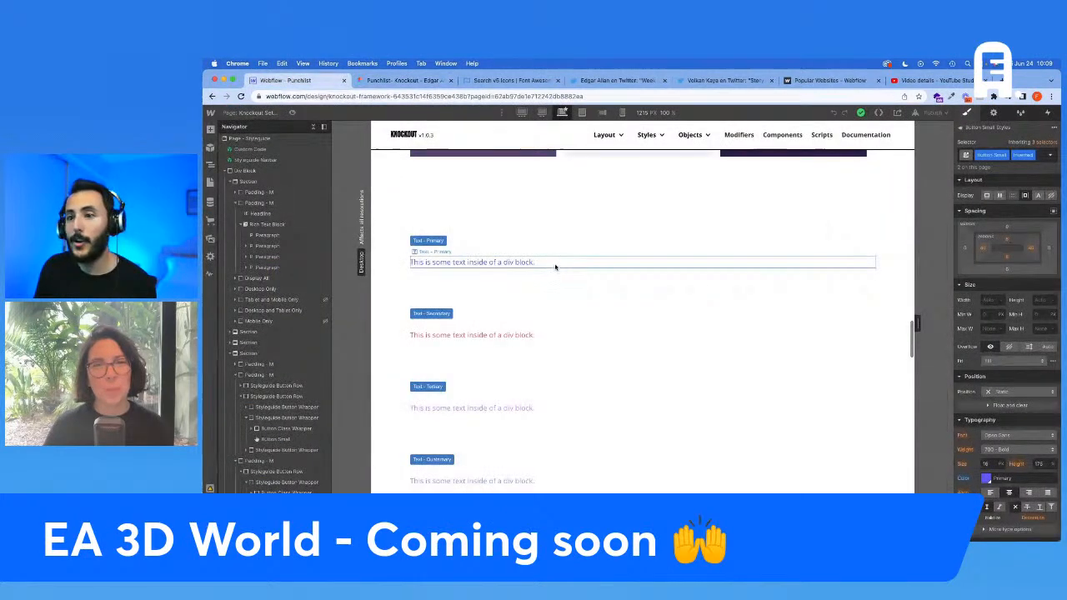
scroll(555, 266, "up", 3)
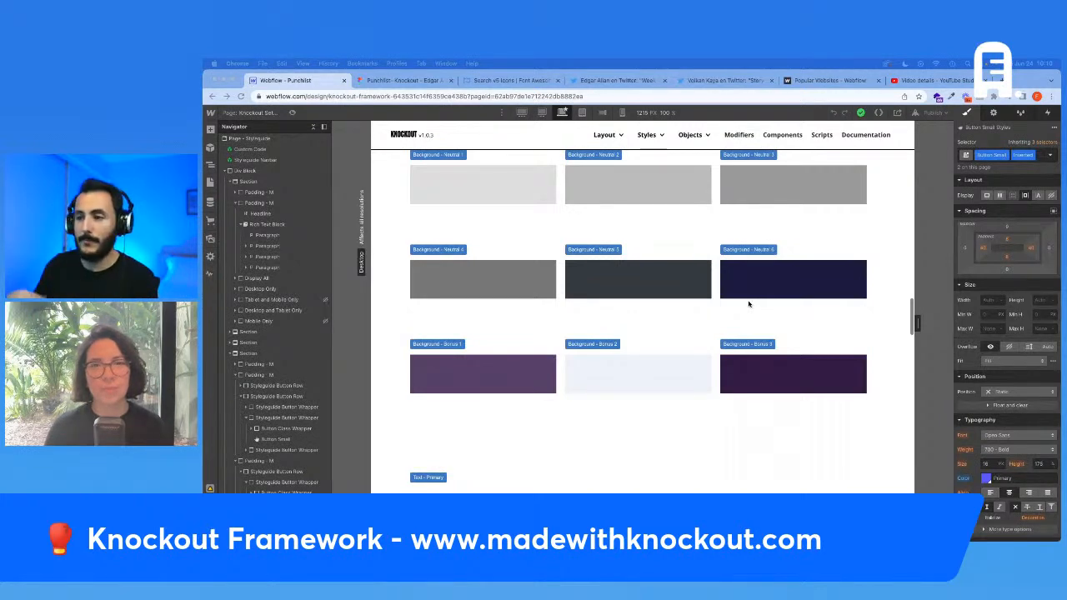
scroll(703, 299, "up", 15)
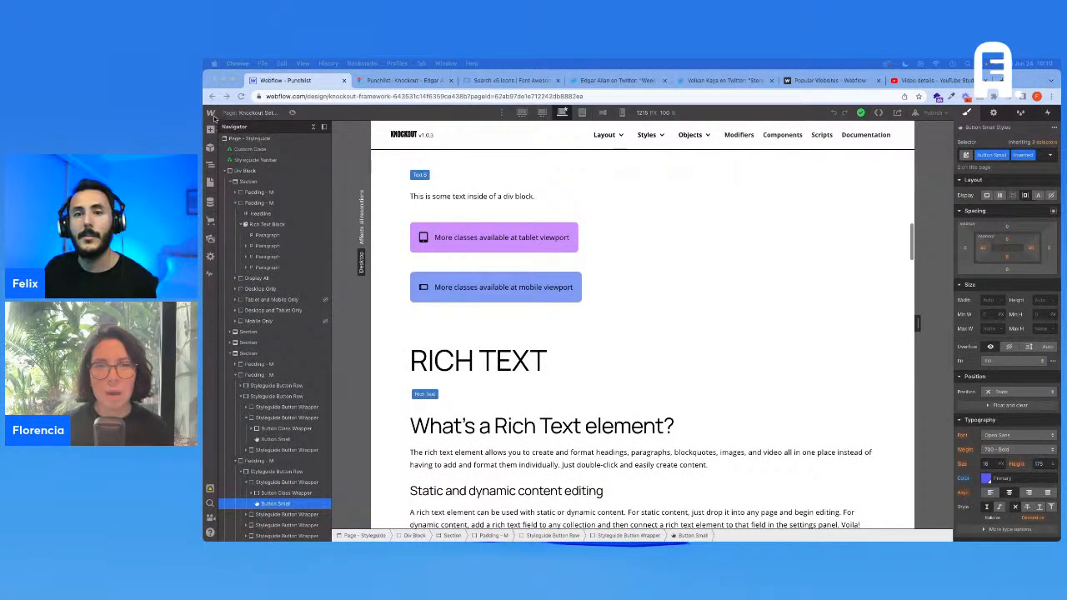
left_click(210, 182)
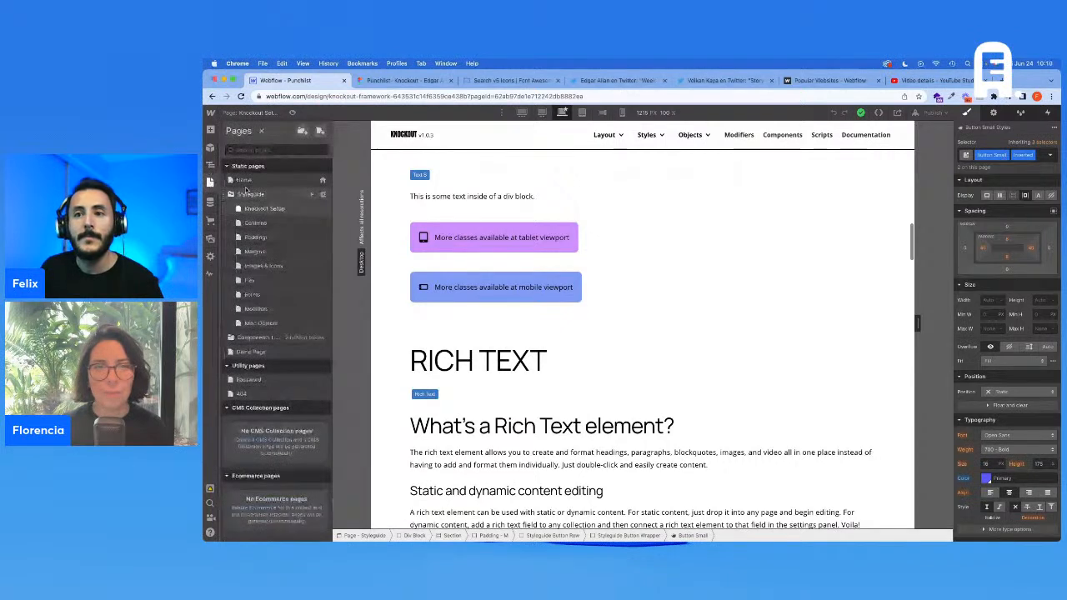
left_click(319, 132)
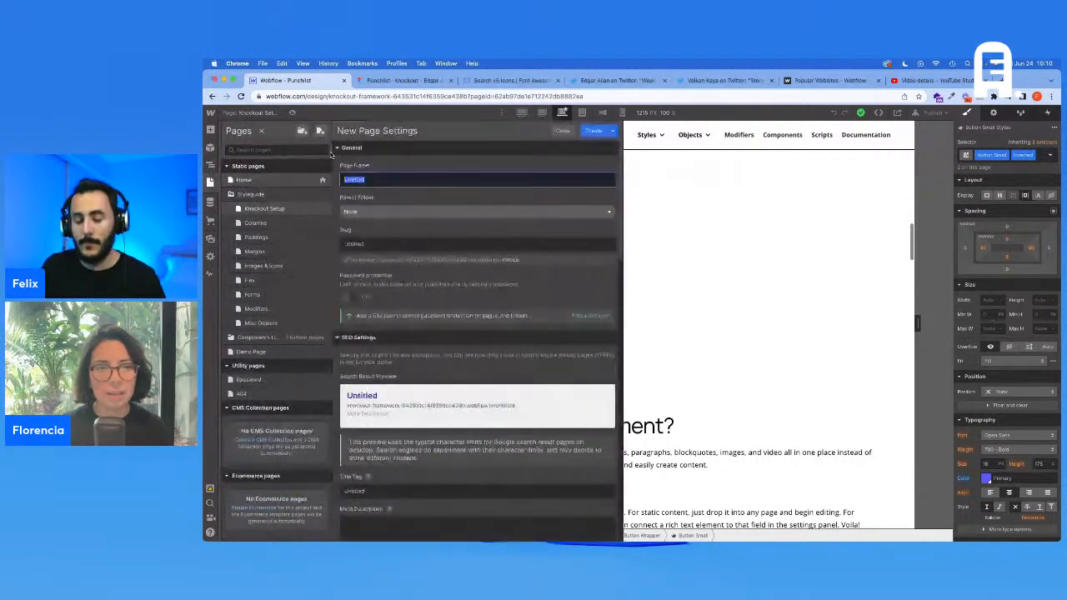
type("Homepage")
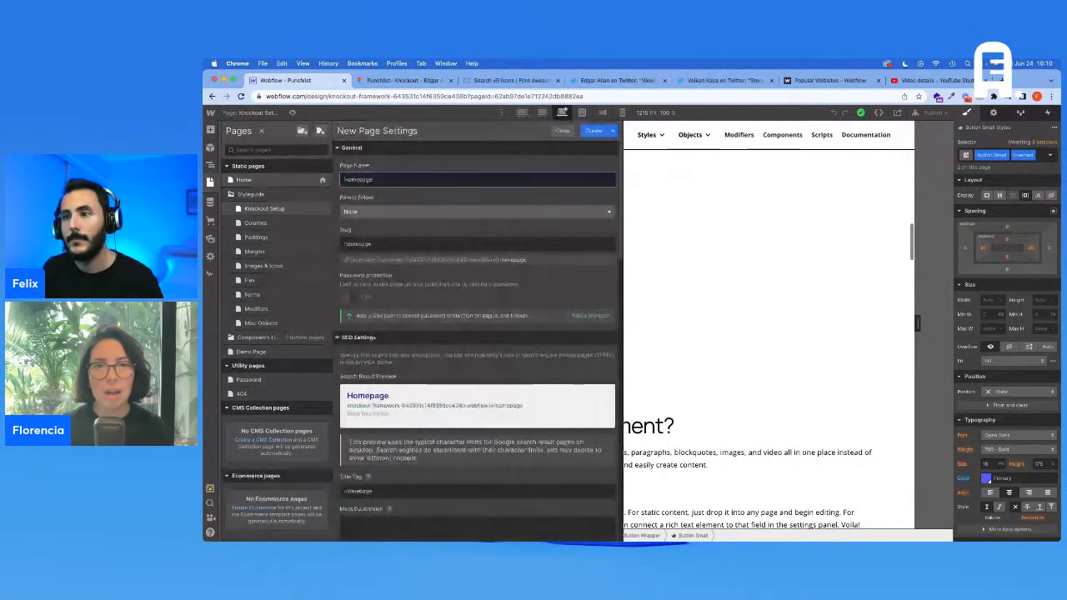
left_click(594, 131)
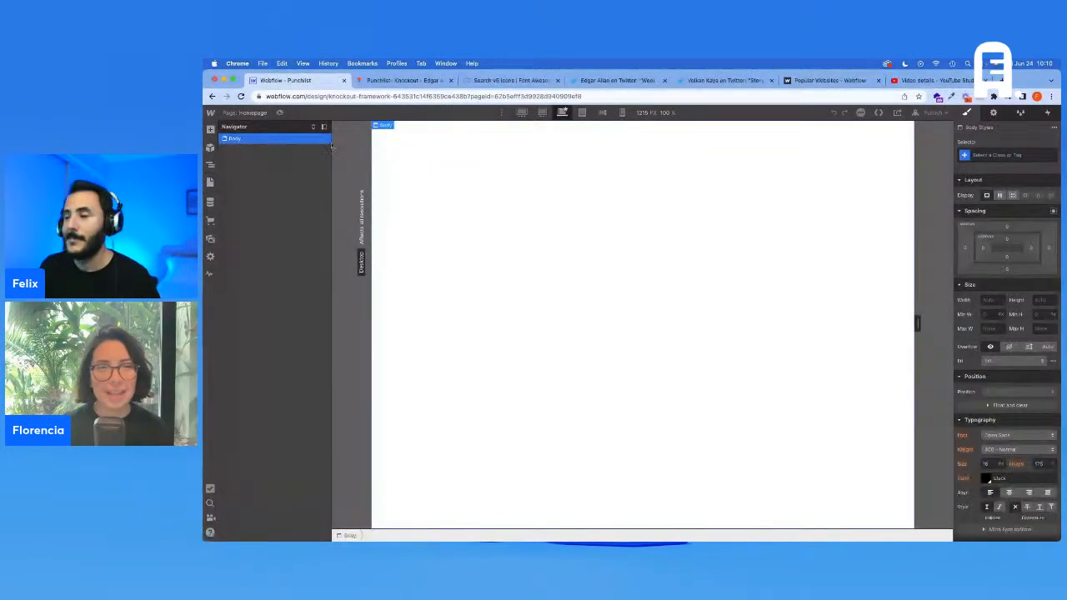
Check the logo in the Figma home design, and add a Navbar element to the empty Webflow Homepage
left_click(404, 81)
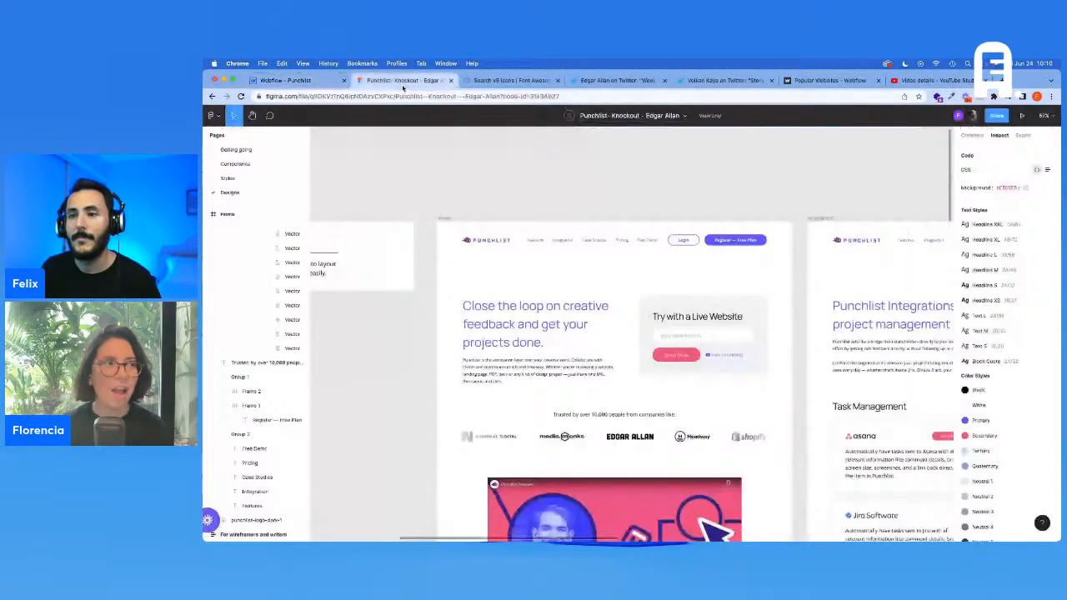
left_click(495, 240)
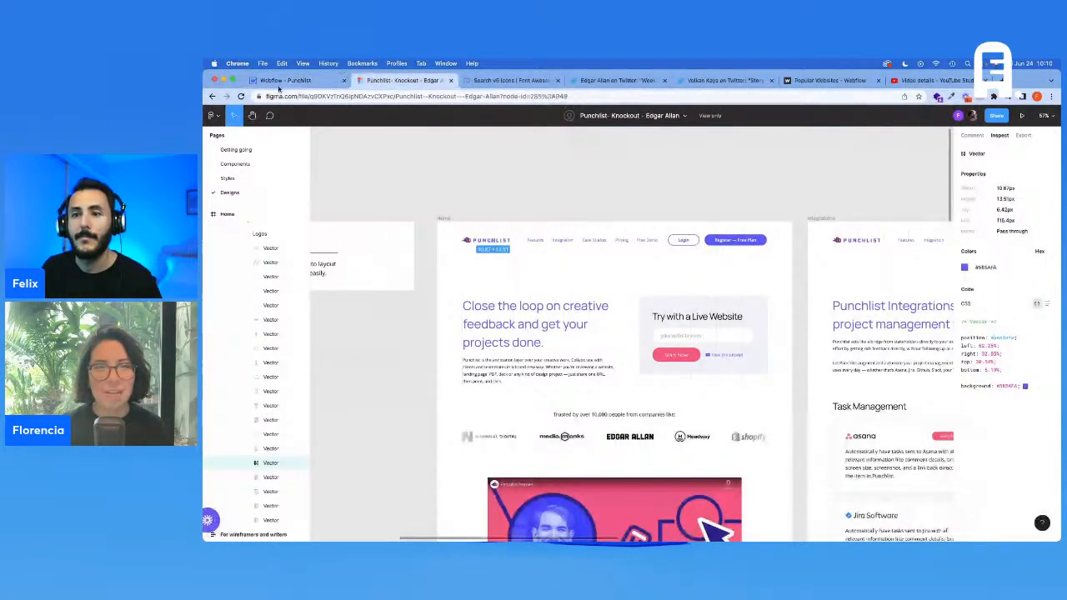
left_click(279, 83)
key("super+k")
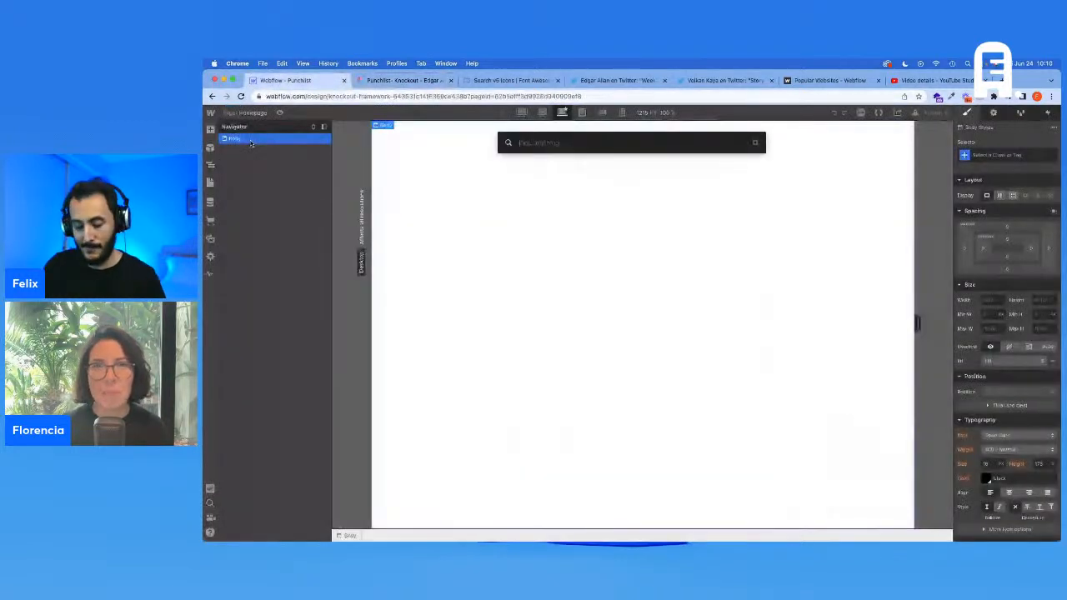
type("nav")
key("Return")
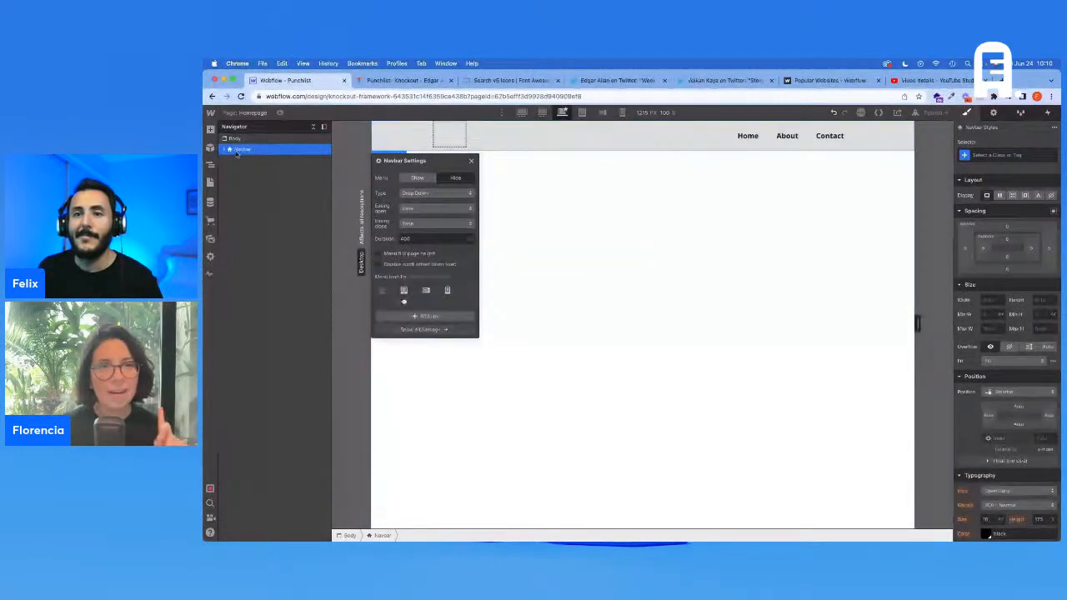
Expand the new navbar's structure and apply the Navbar class to it
left_click(226, 149)
left_click(991, 155)
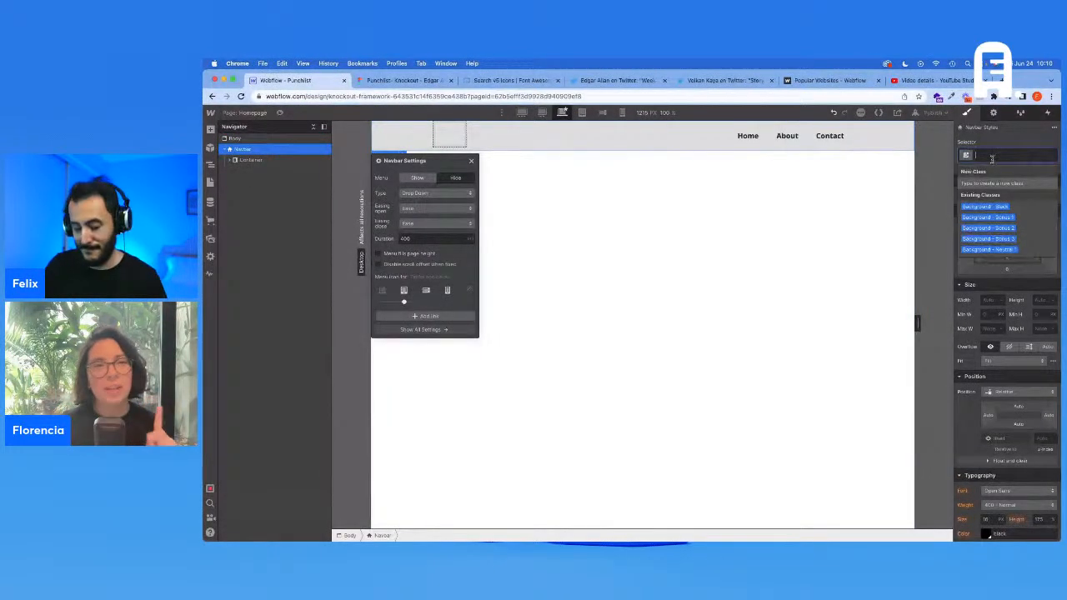
type("navbar")
key("Return")
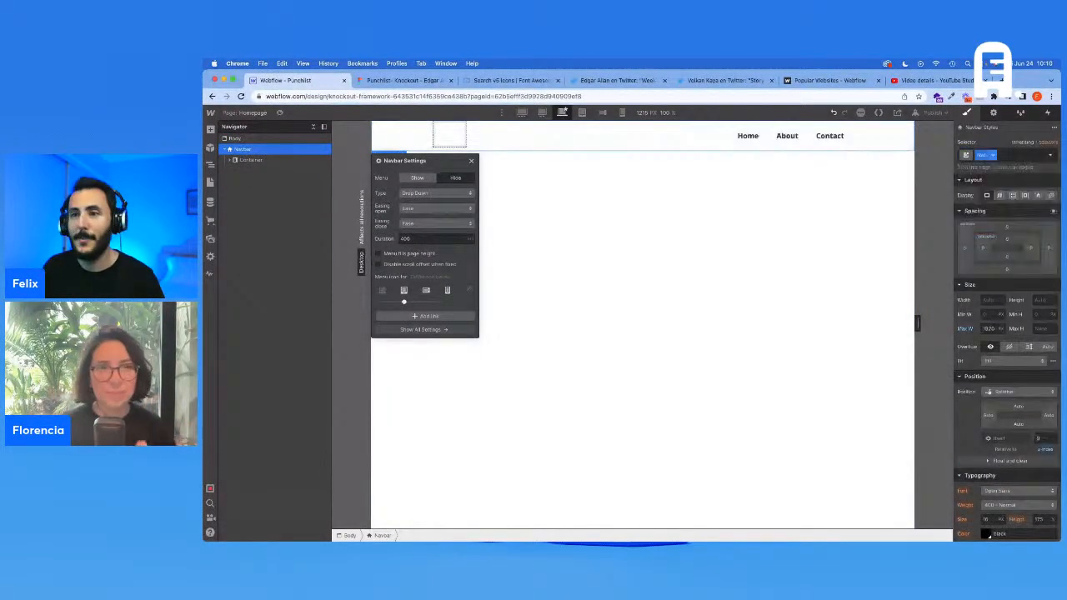
Move the Brand, Nav Menu and Menu Button directly under the Navbar and delete its default container
left_click(442, 136)
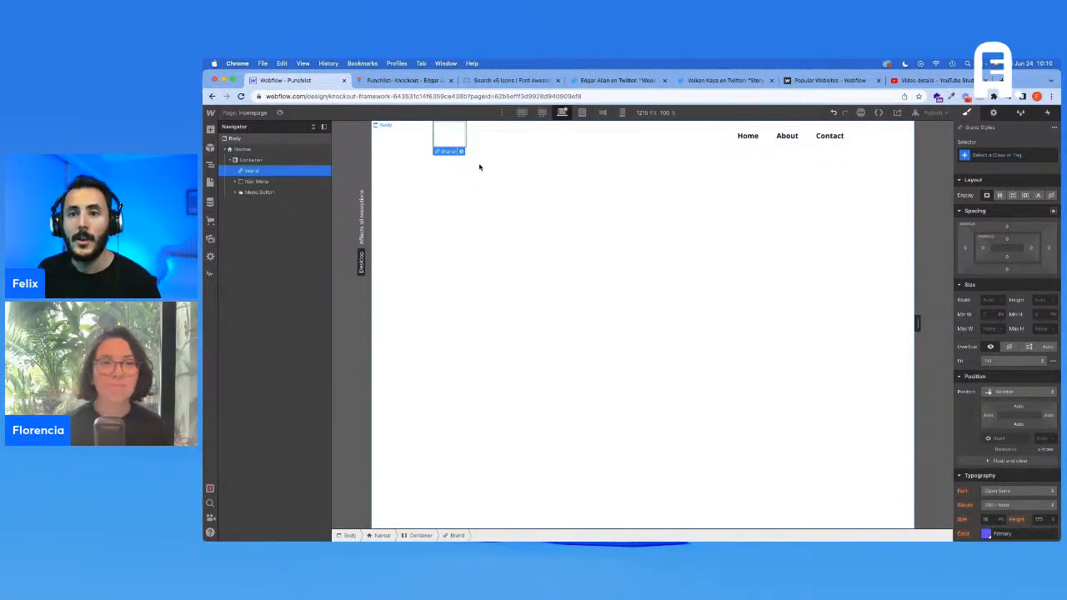
mouse_move(246, 169)
left_mouse_down()
mouse_move(243, 160)
mouse_move(256, 177)
left_mouse_up()
left_click(259, 192)
key("Delete")
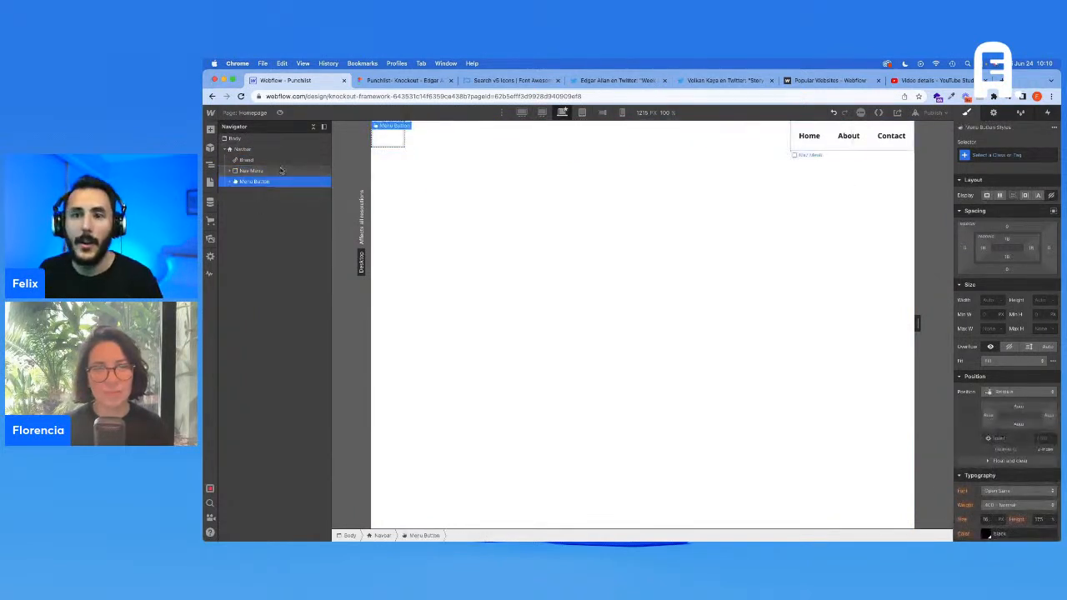
Add a Div Block to the Navbar and nest the Brand, Nav Menu and Menu Button inside it
left_click(249, 149)
key("super+k")
type("d")
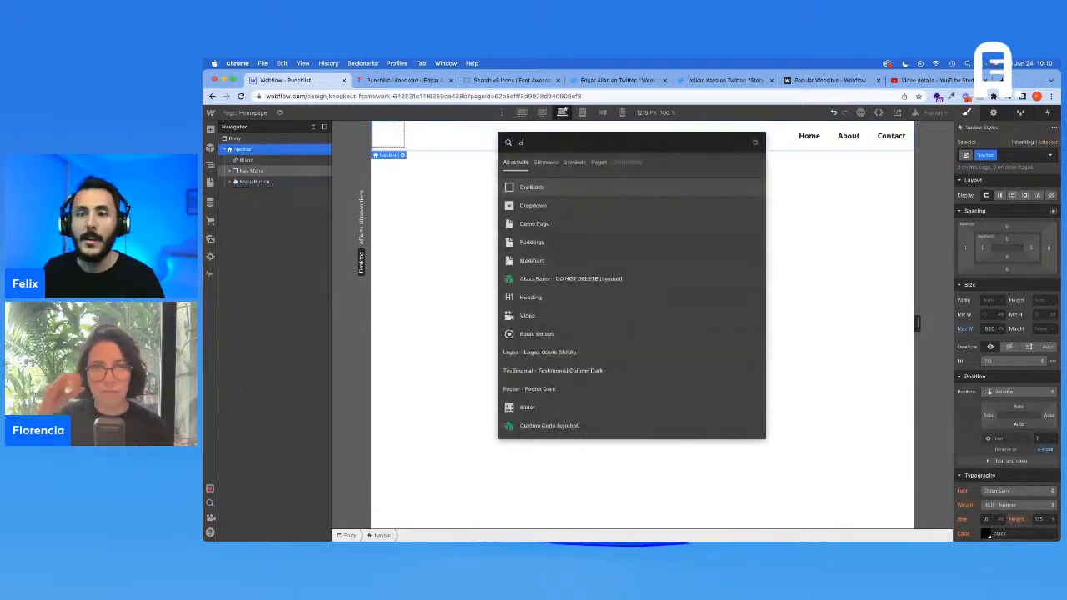
key("Return")
mouse_move(242, 192)
left_mouse_down()
mouse_move(245, 161)
mouse_move(255, 192)
left_mouse_up()
left_click(260, 182)
Apply the Container class to the navbar's Div Block
left_click(258, 161)
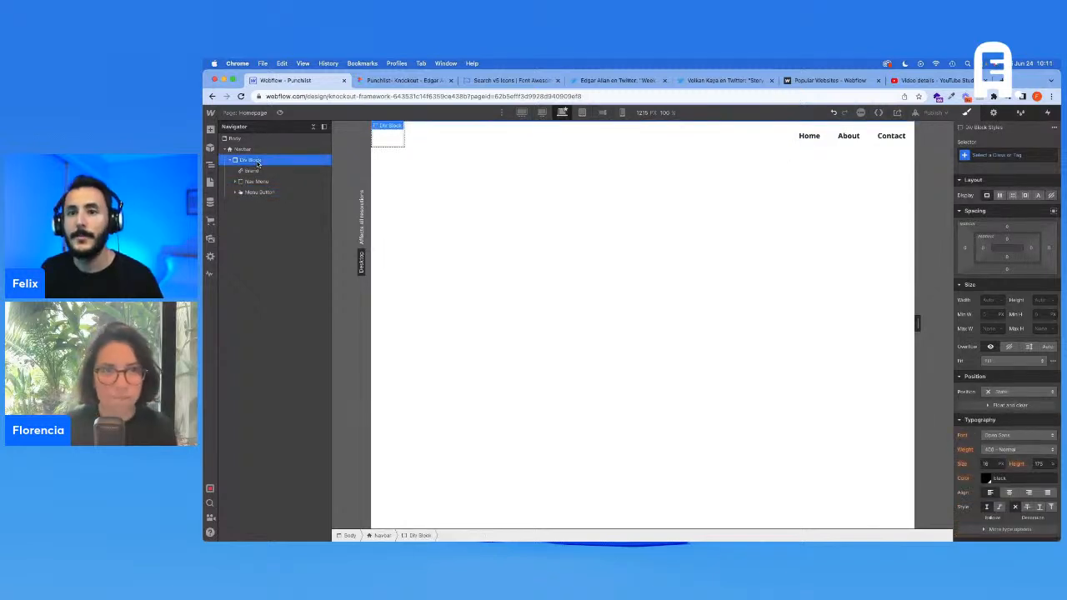
left_click(976, 156)
type("Container")
key("Return")
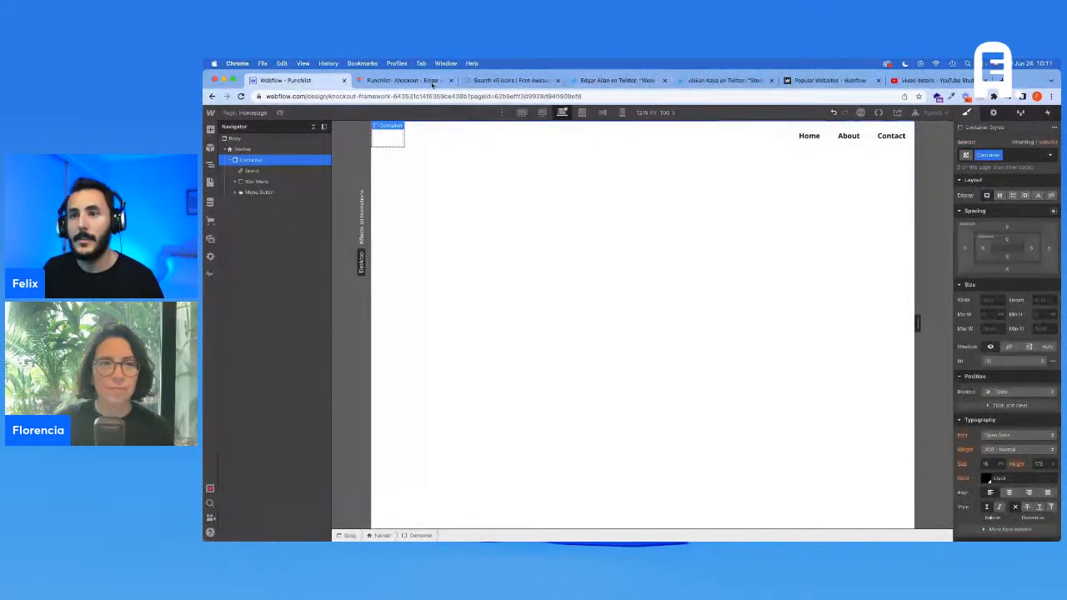
Measure the logo's spacing from the edges of the home frame in the Figma design
left_click(430, 82)
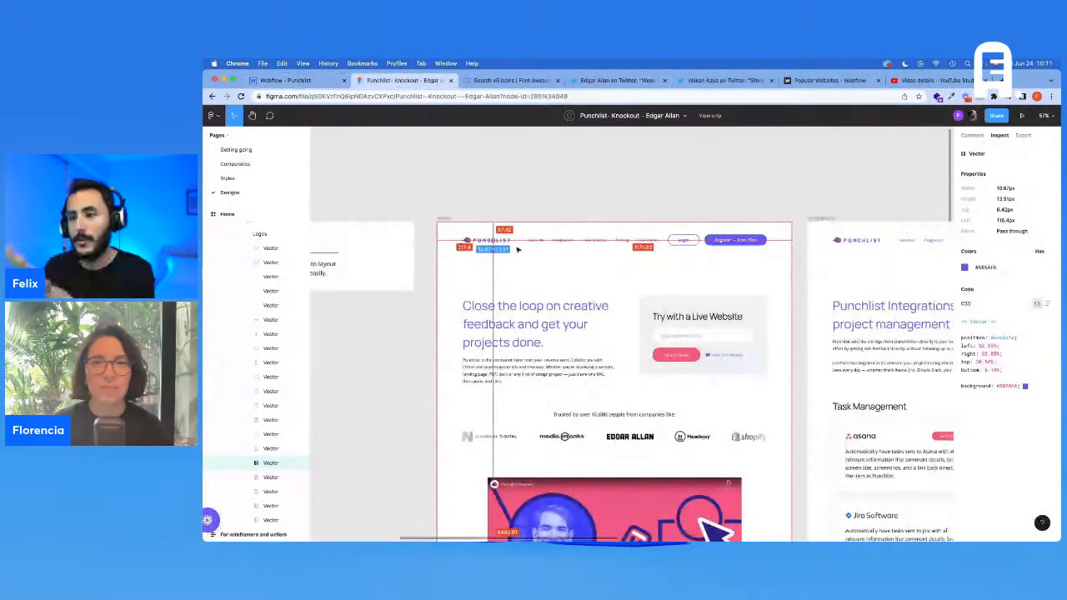
left_click(453, 245)
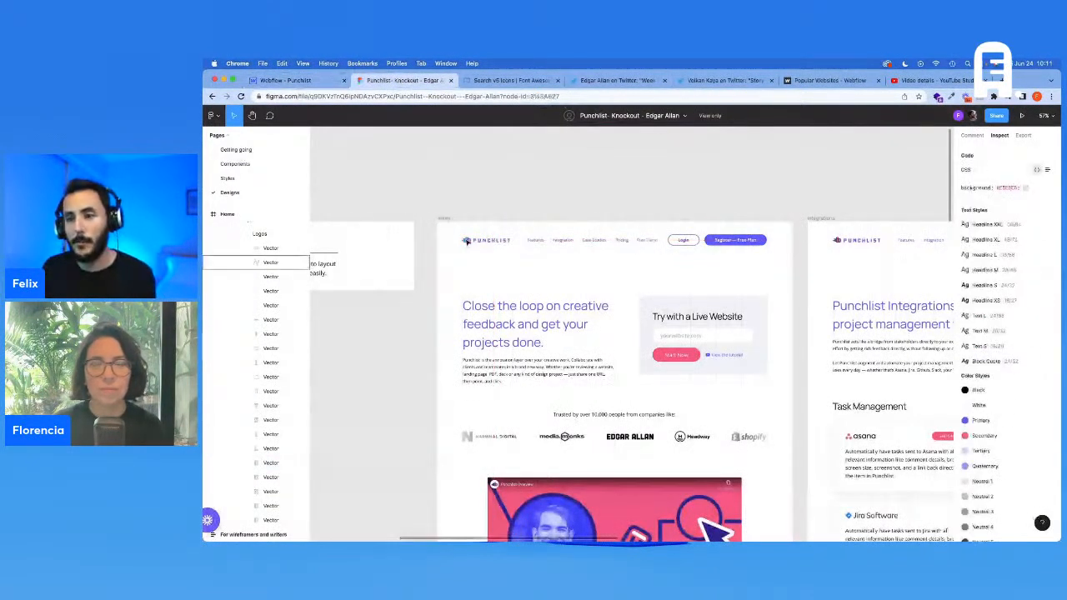
left_click(467, 241)
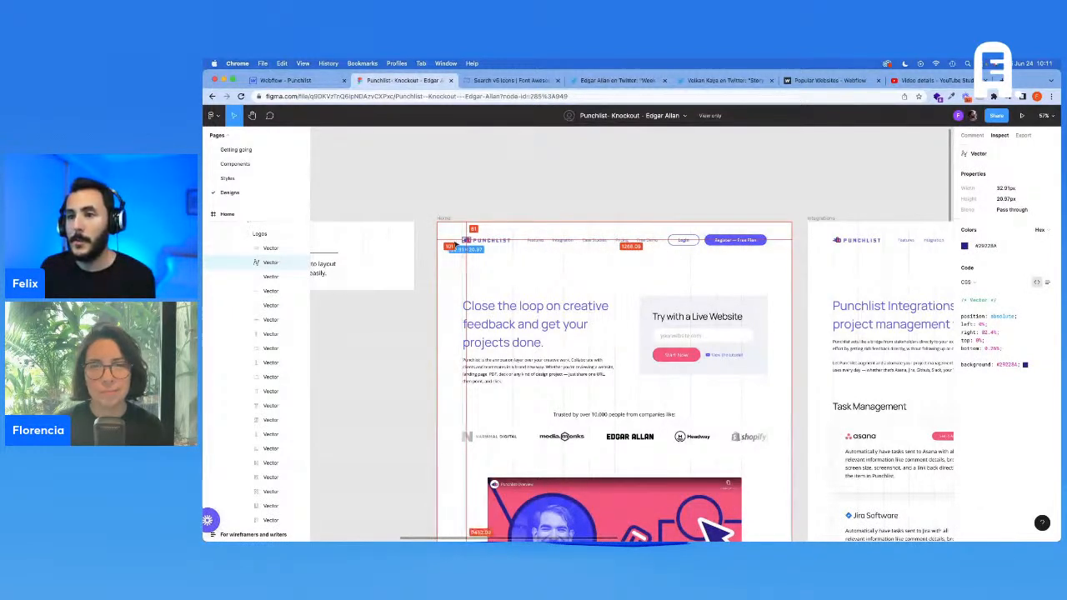
Return to Webflow and add the Padding X - M combo class to the navbar's Container
left_click(316, 80)
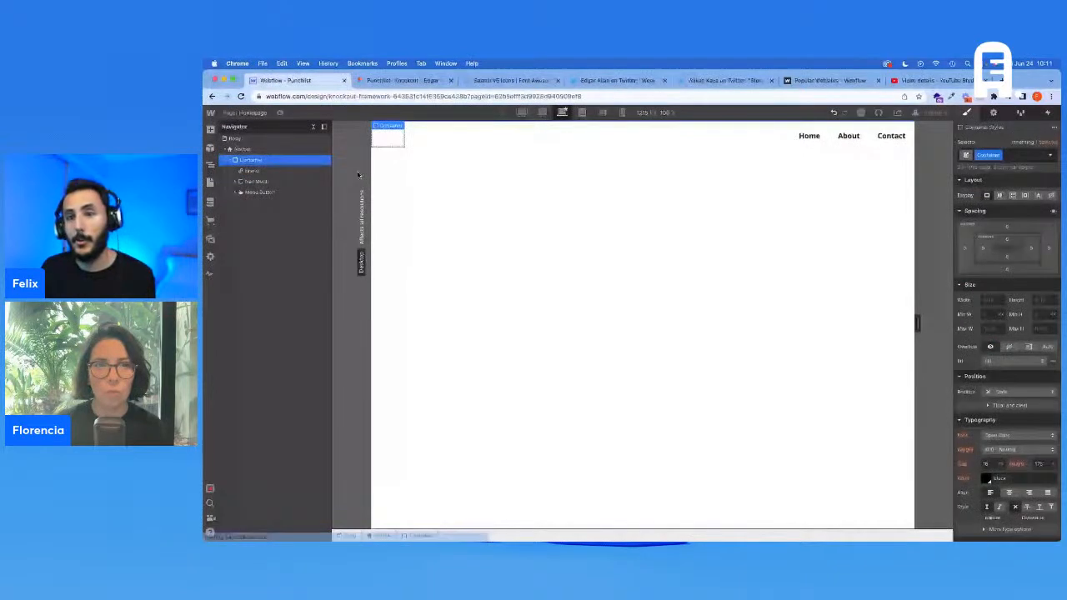
left_click(1005, 155)
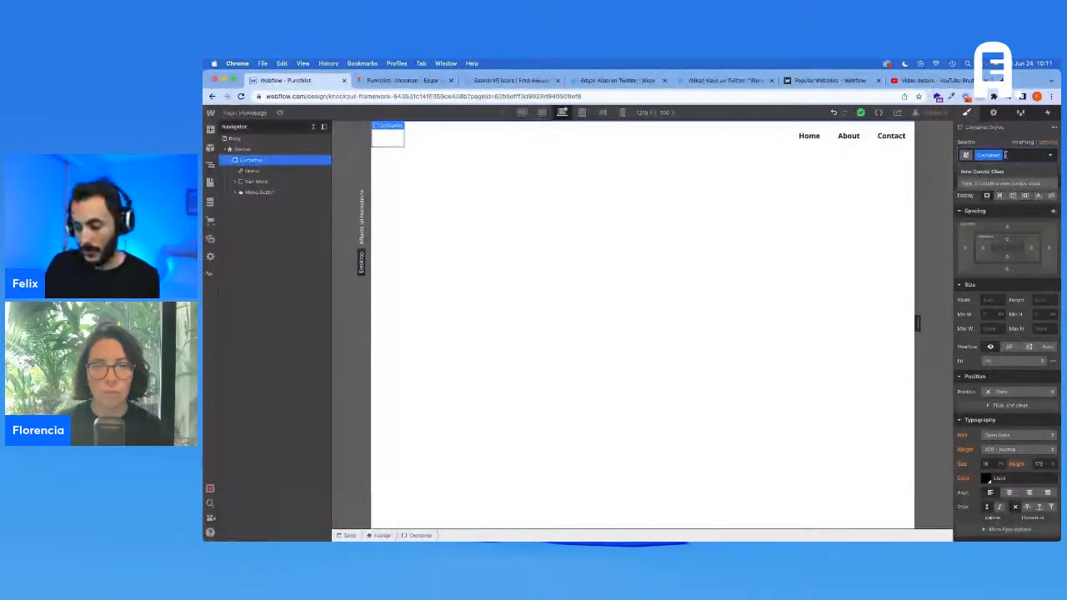
type("Padding X")
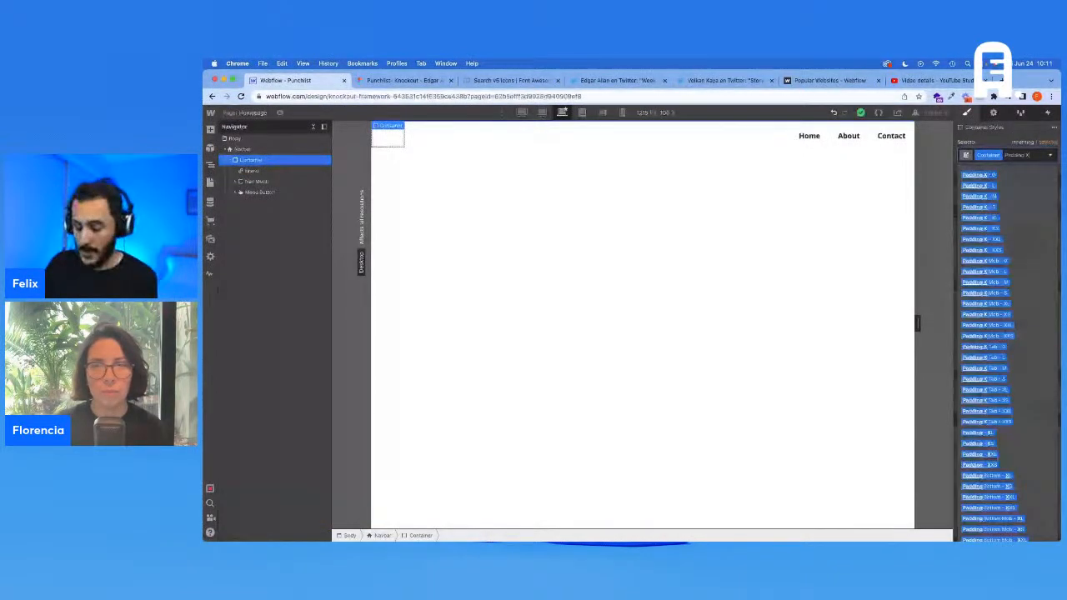
left_click(979, 196)
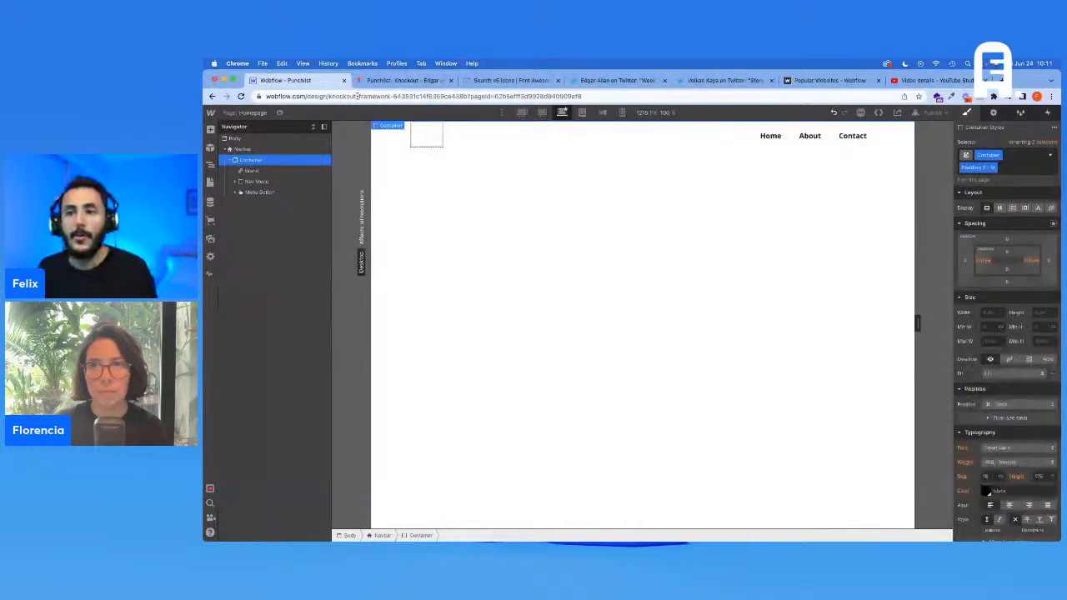
Measure the top spacing of the Features link and Login button in the Figma design and return to Webflow
left_click(403, 80)
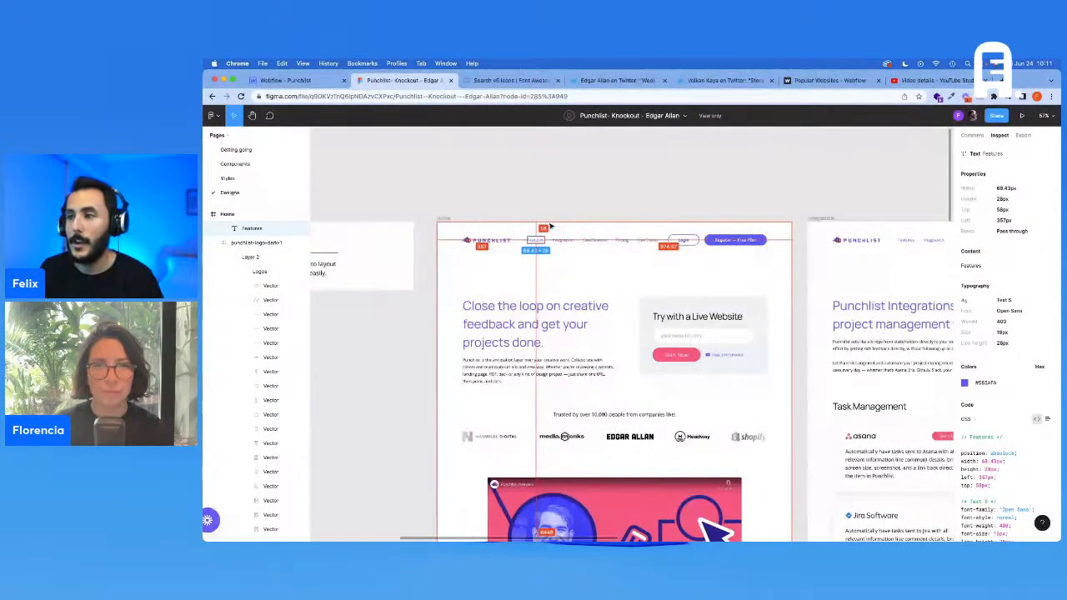
left_click(692, 240)
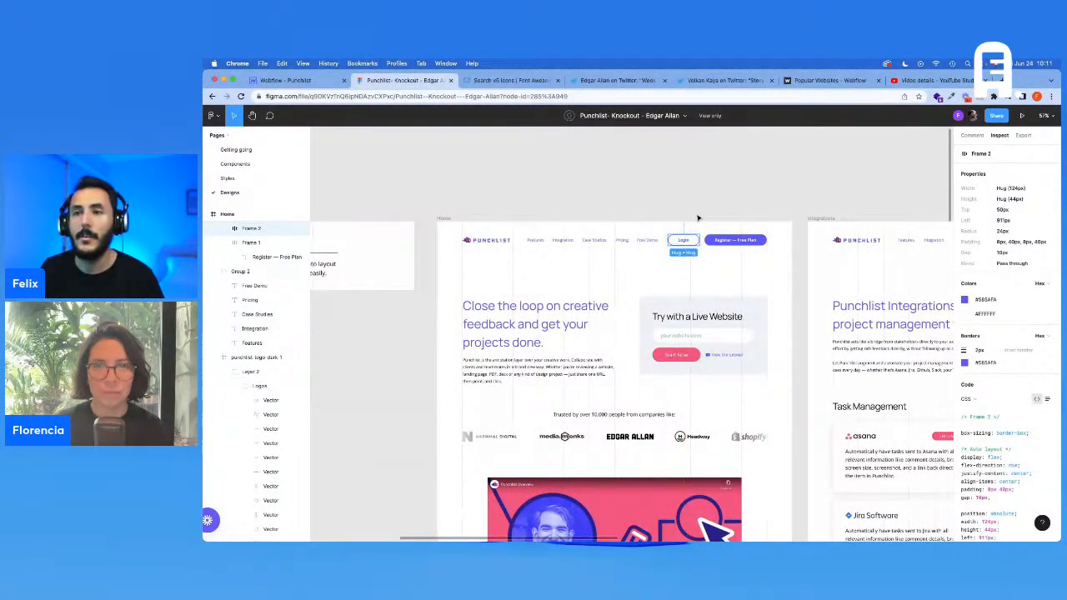
left_click(338, 80)
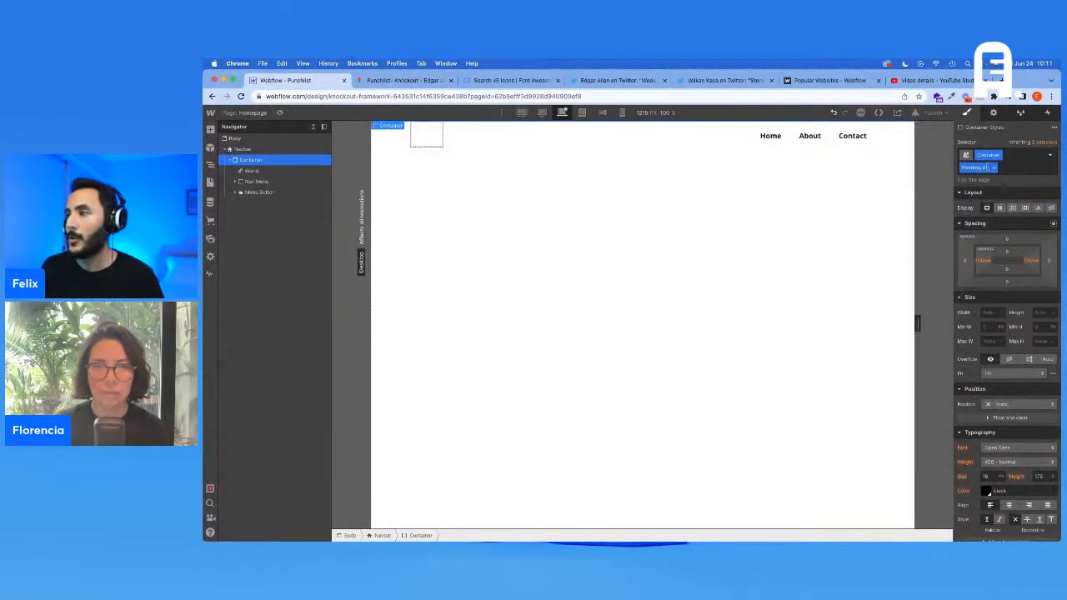
Try the Padding Top - M combo class on the navbar's Container
left_click(1009, 166)
type("Pa")
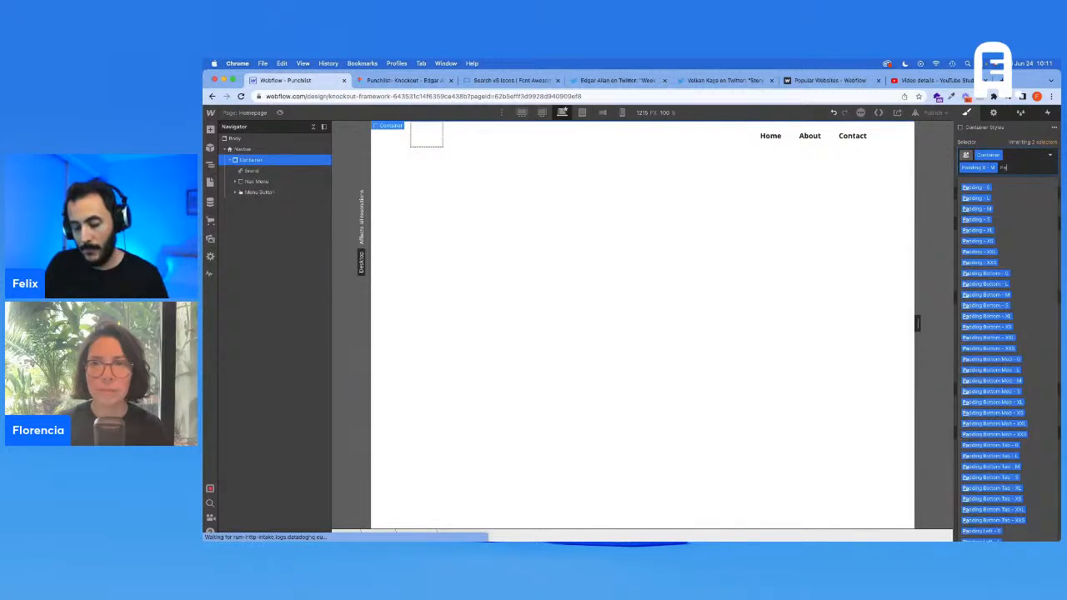
type("dding Top - M")
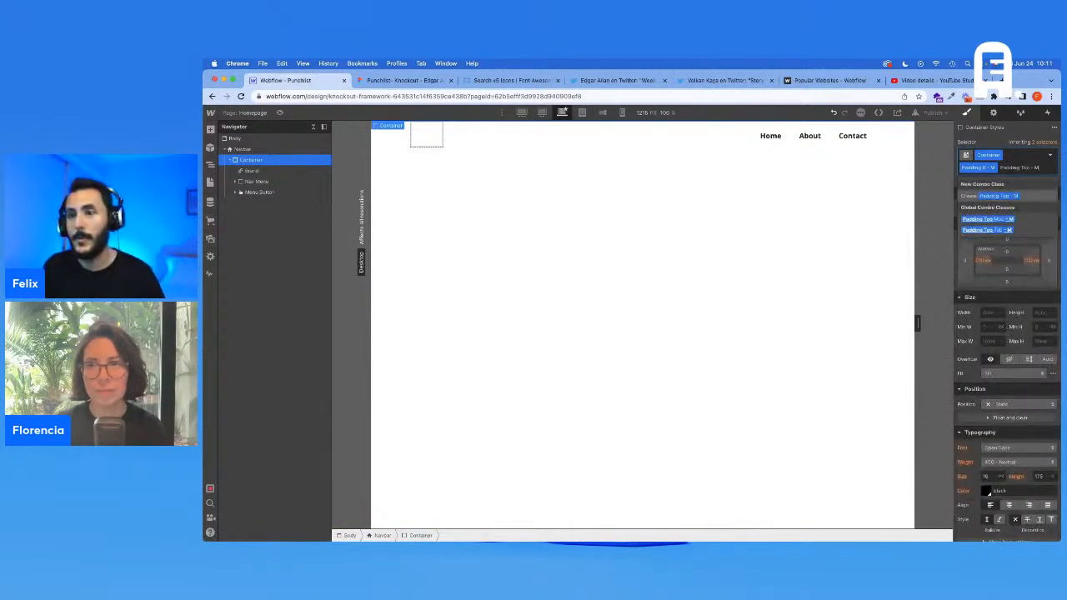
left_click(971, 194)
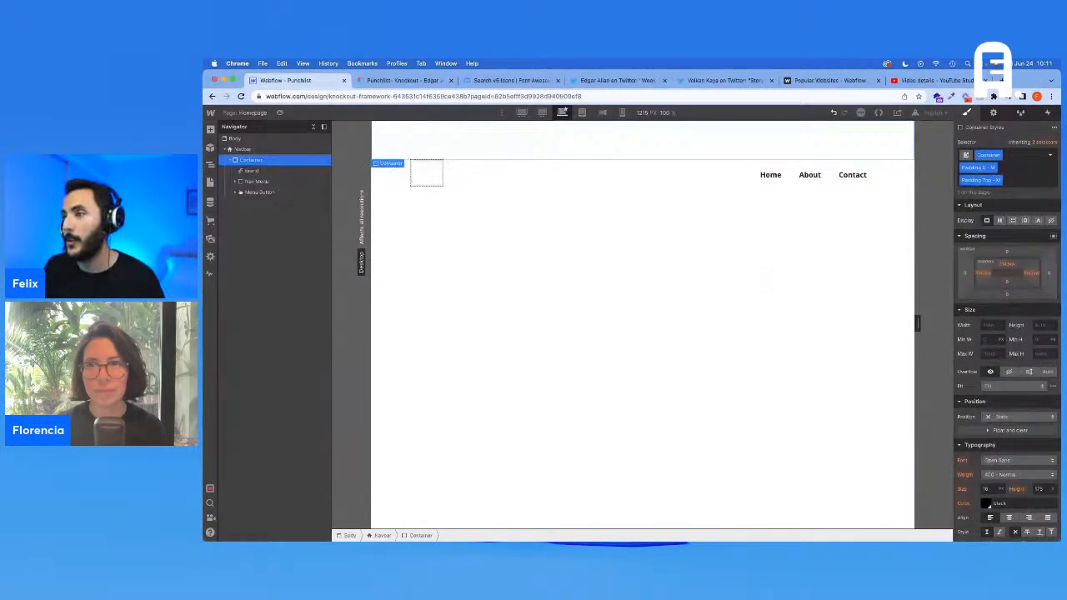
Change the Container's top padding class to Padding Top - S
left_click(1017, 188)
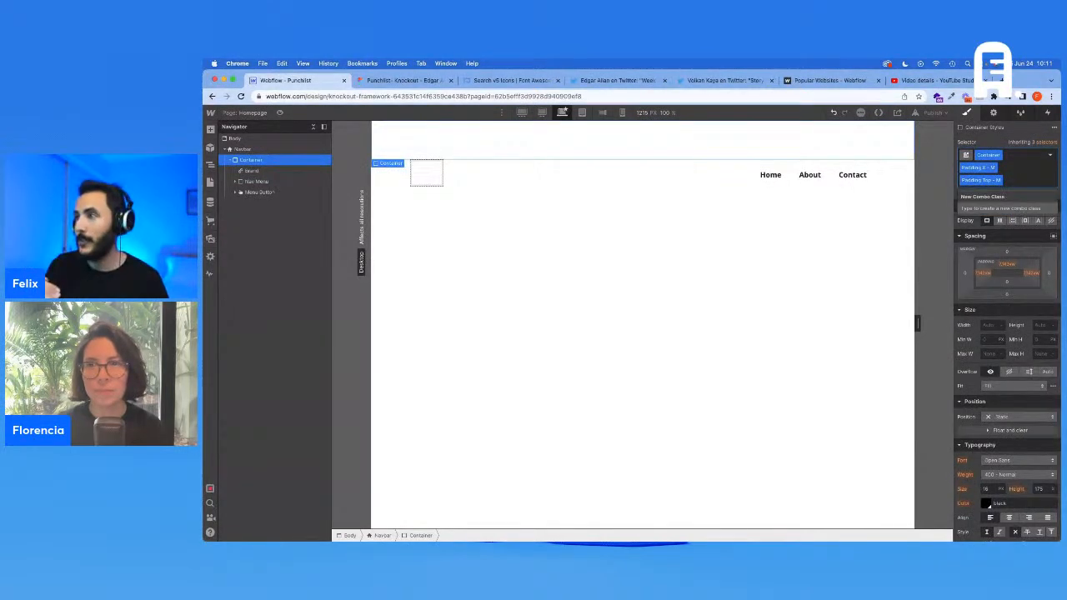
key("BackSpace")
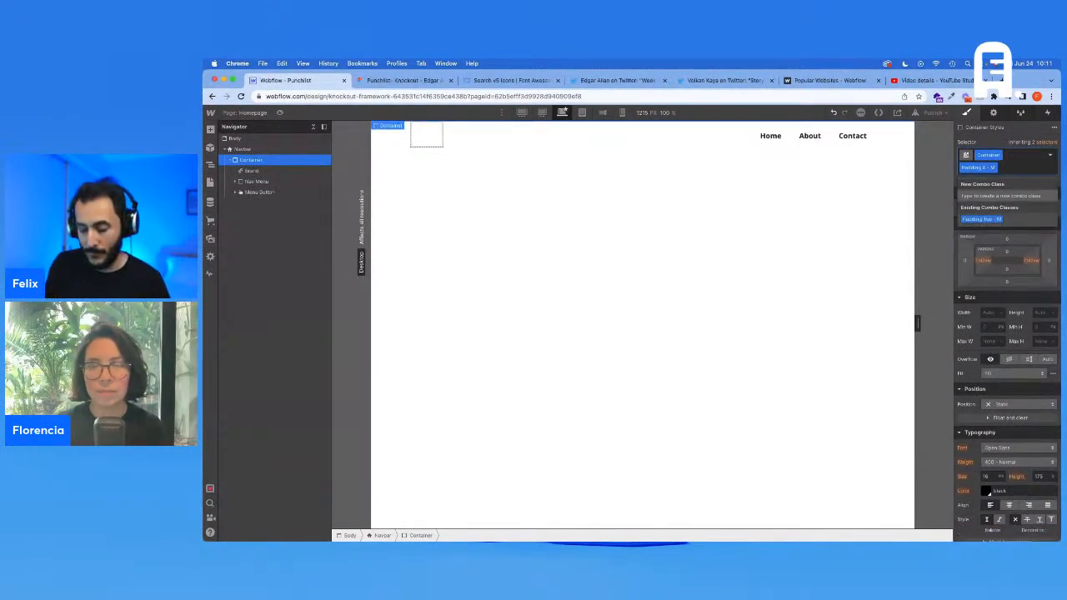
type("Padding Top - ")
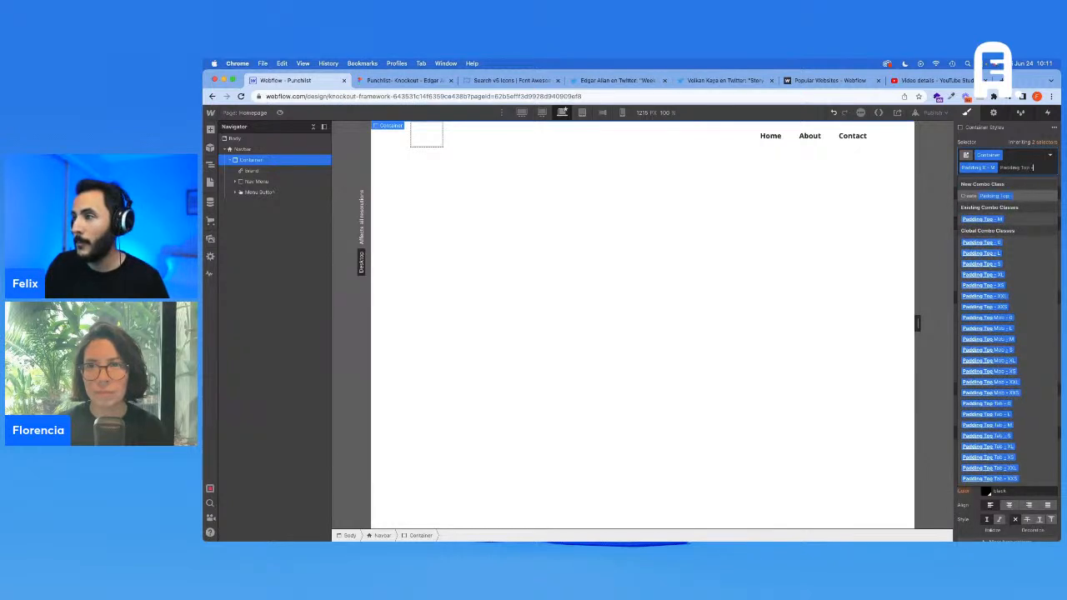
type("S")
key("Return")
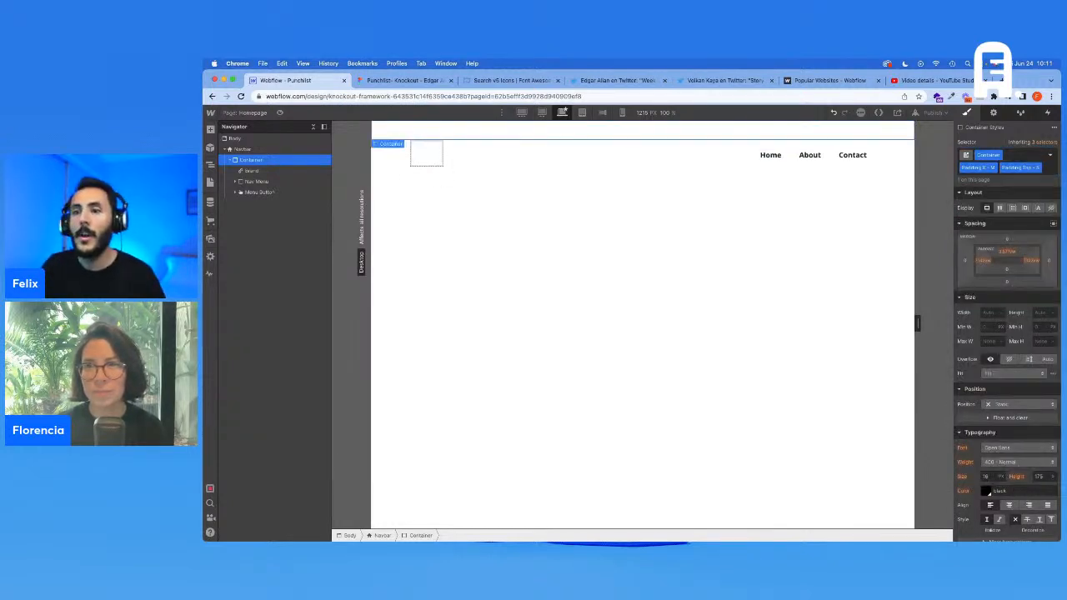
Add an image inside the navbar's Brand link and use logo-punchlist.png from the assets as its source
left_click(265, 174)
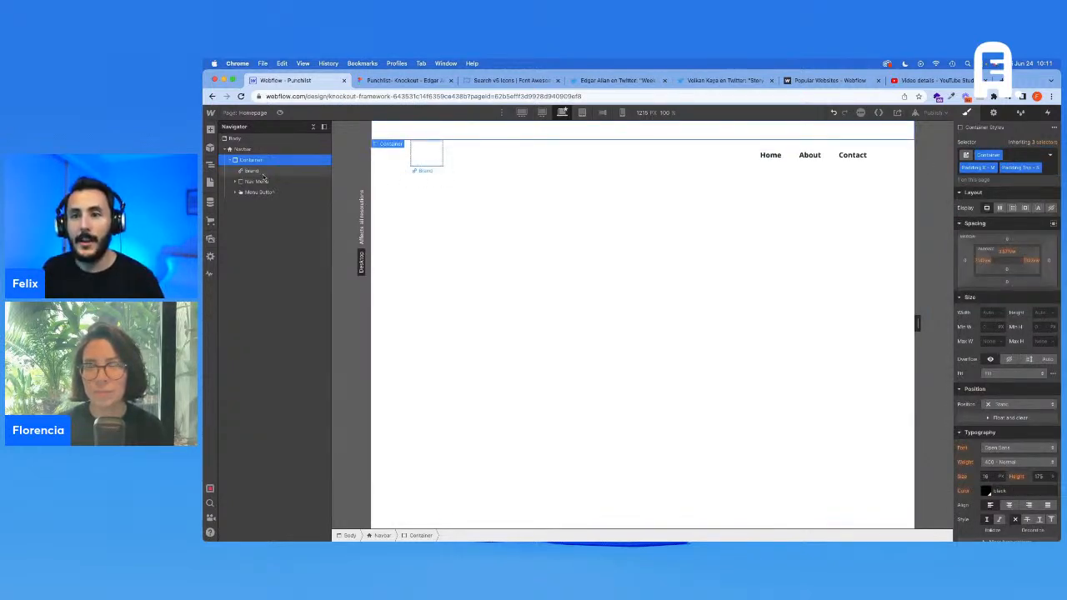
key("super+e")
type("image")
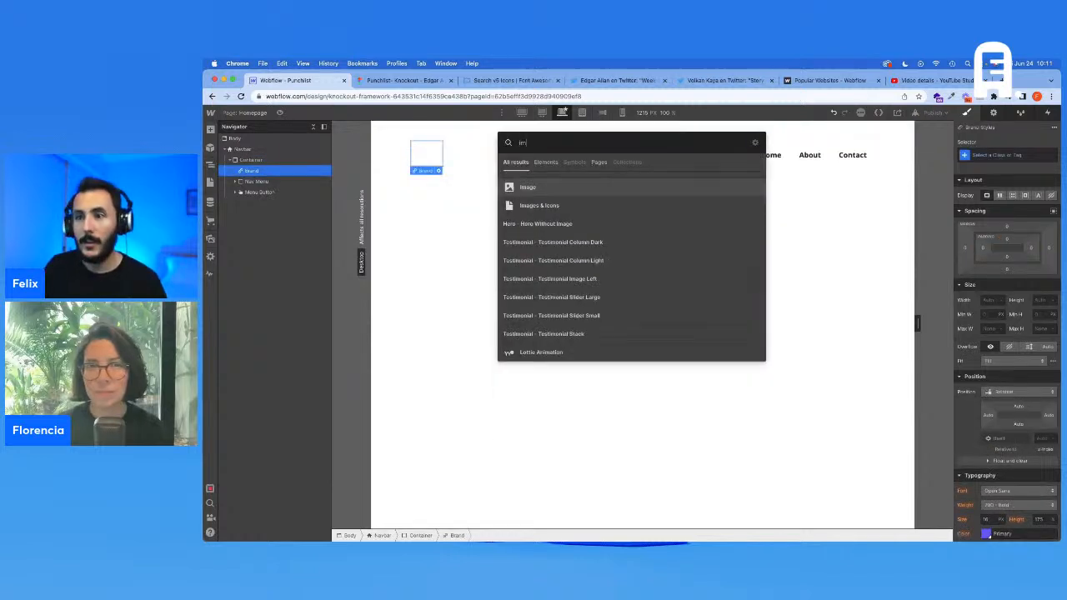
key("Return")
left_click(480, 231)
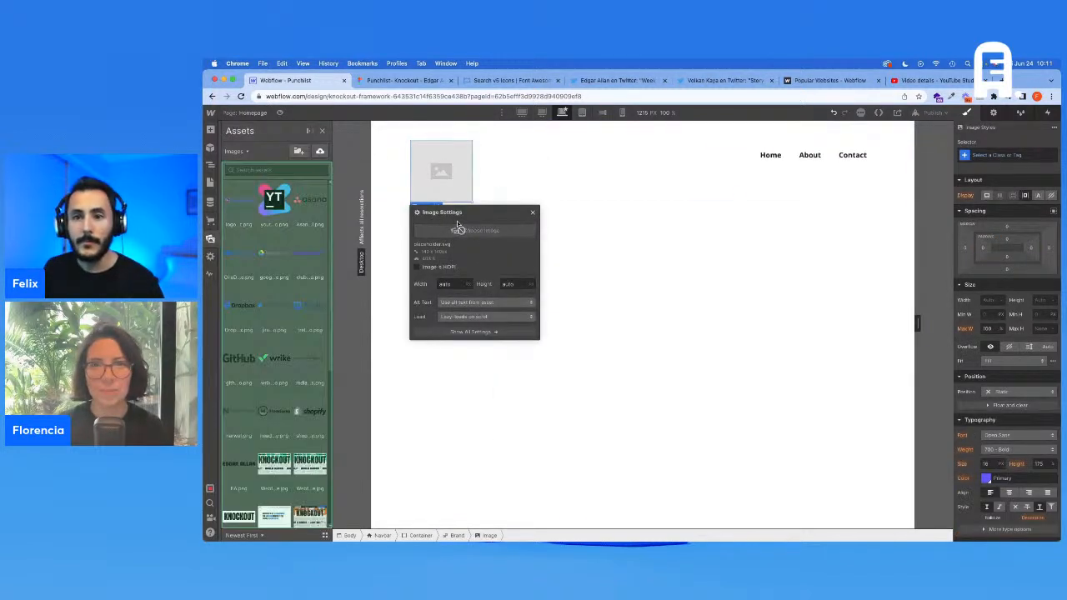
left_click(240, 210)
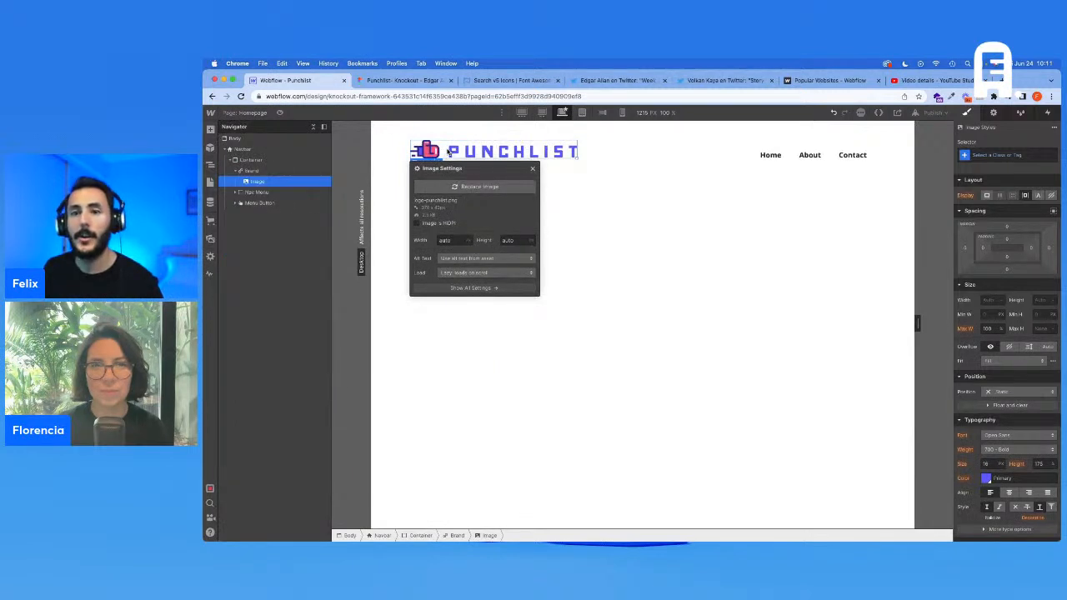
Give the logo image the new class Brand Logo
left_click(1009, 154)
type("Brand Logo")
key("Return")
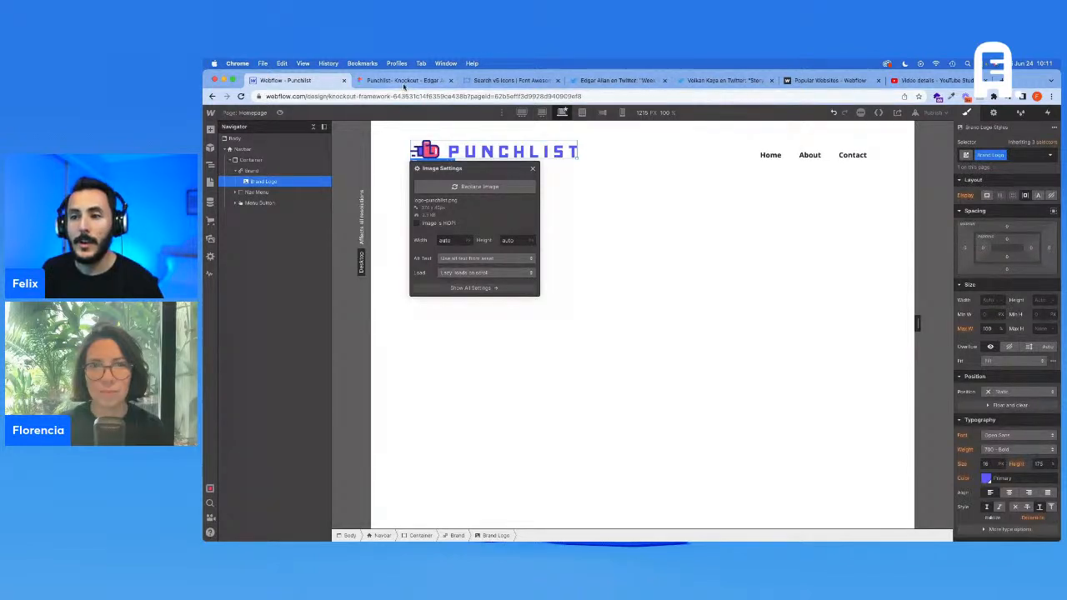
Check the logo's dimensions in the Figma design and set the Brand Logo's width to 187 px in Webflow
left_click(403, 81)
left_click(257, 264)
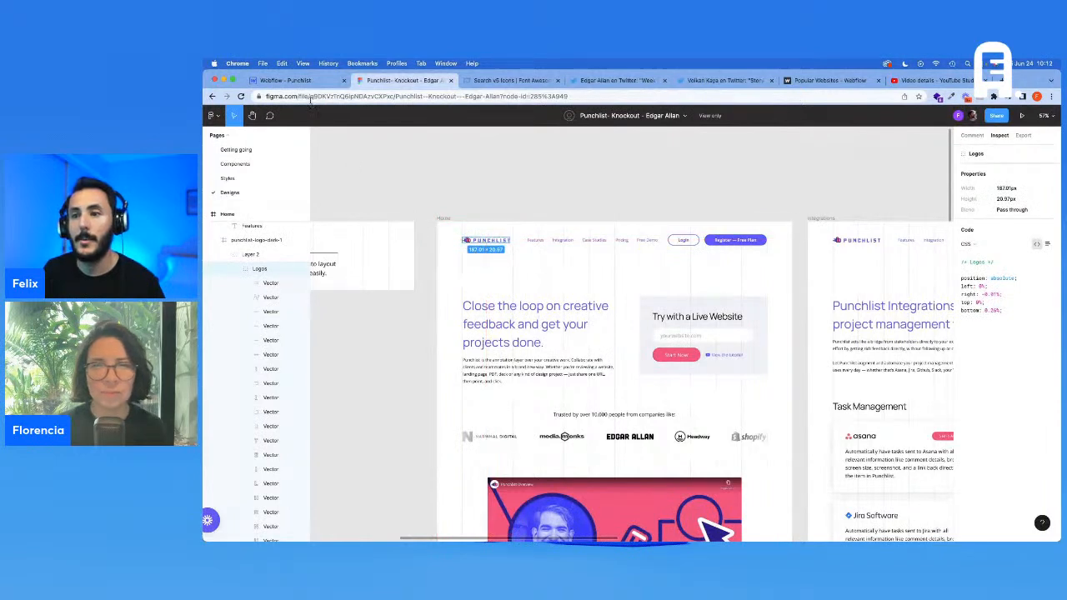
scroll(443, 244, "up", 5)
scroll(444, 243, "up", 4)
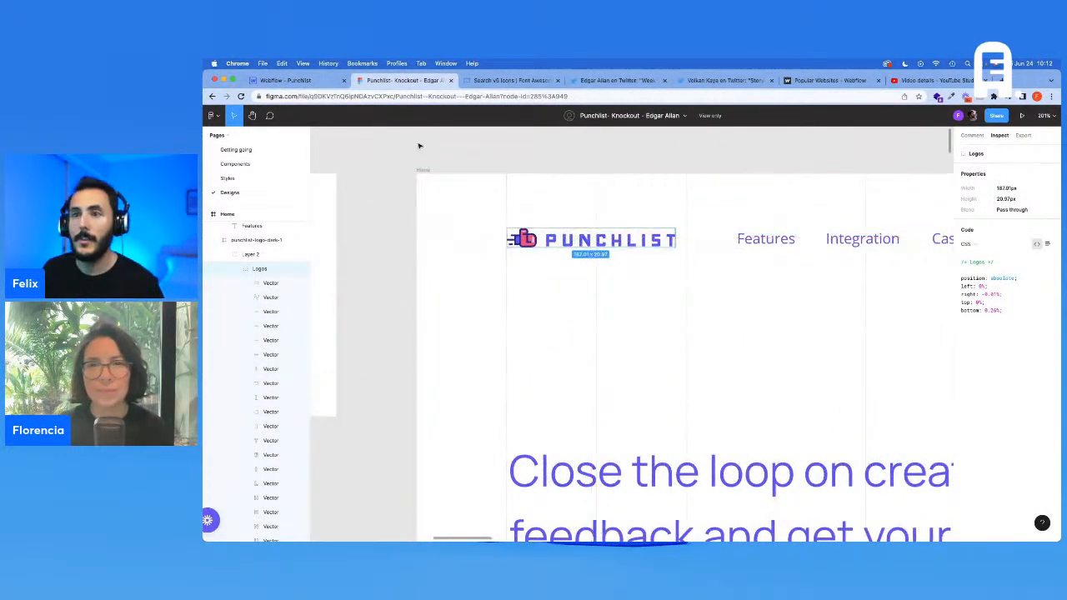
key("ctrl+shift+Tab")
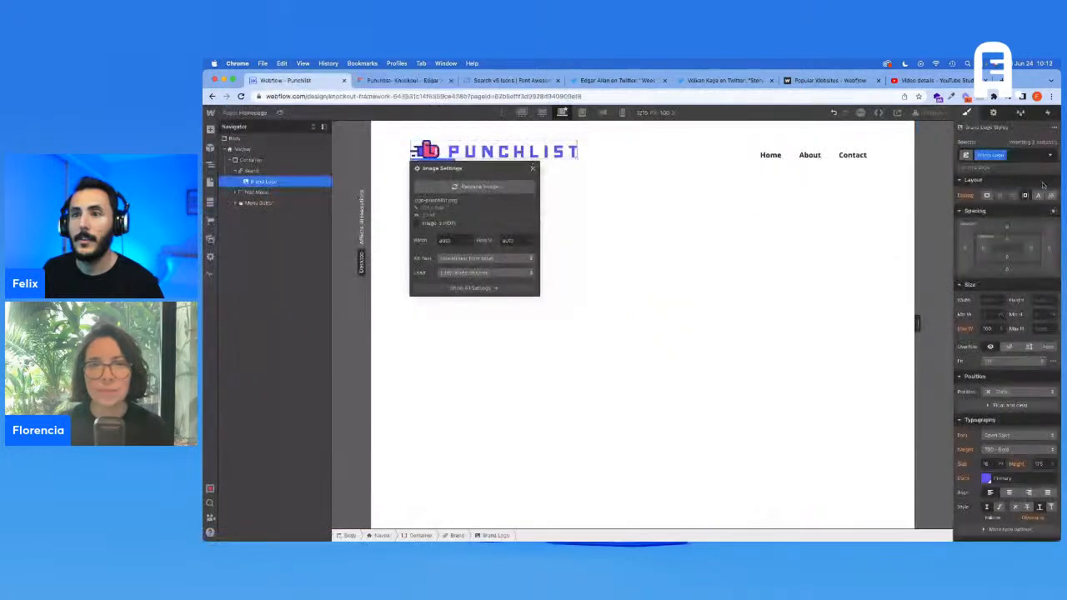
left_click(988, 300)
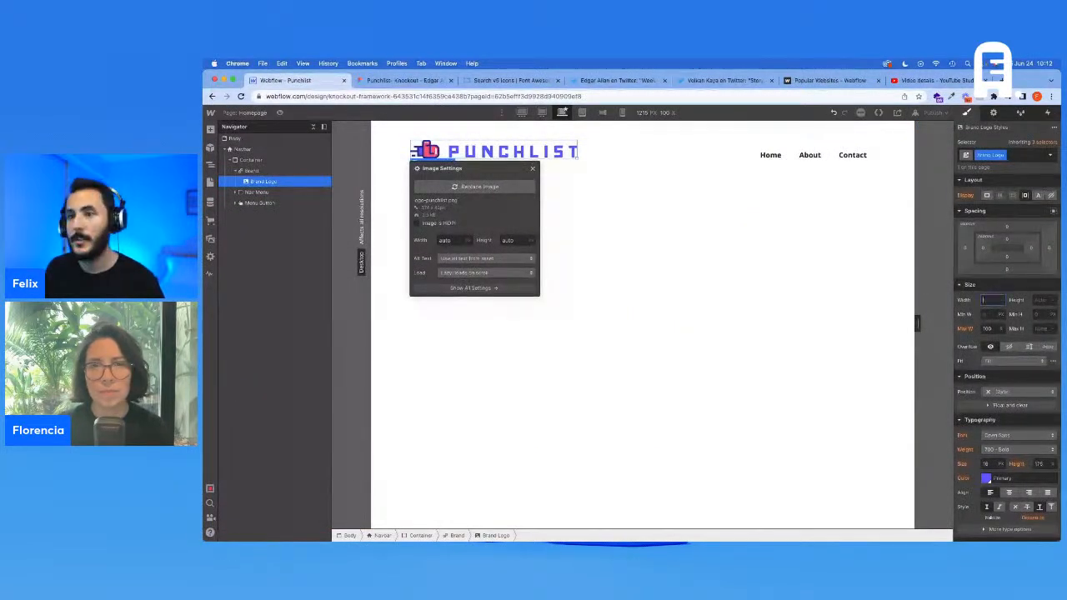
type("187")
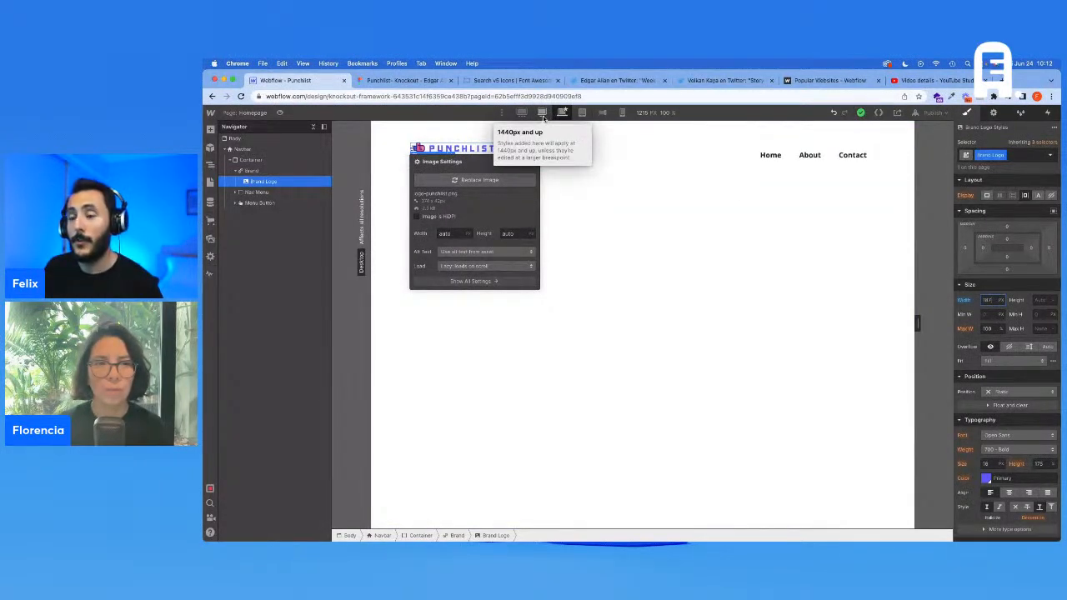
Work out 187/1440*100 in Calculator and set the Brand Logo's width to 12.986vw on the 1440px breakpoint
left_click(541, 114)
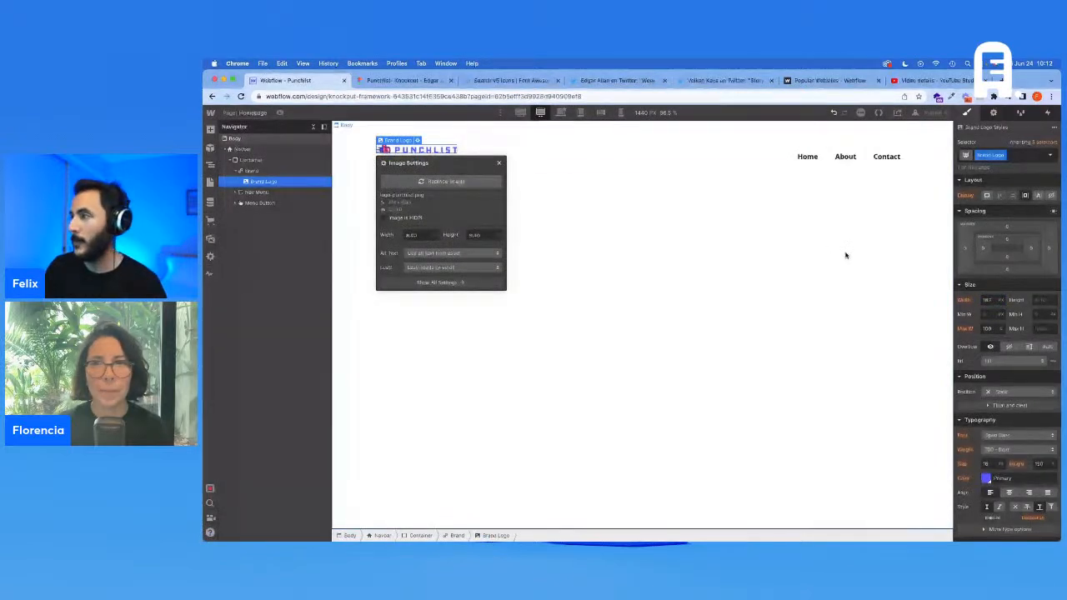
left_click(907, 241)
left_click_drag(942, 211, 898, 206)
type("18")
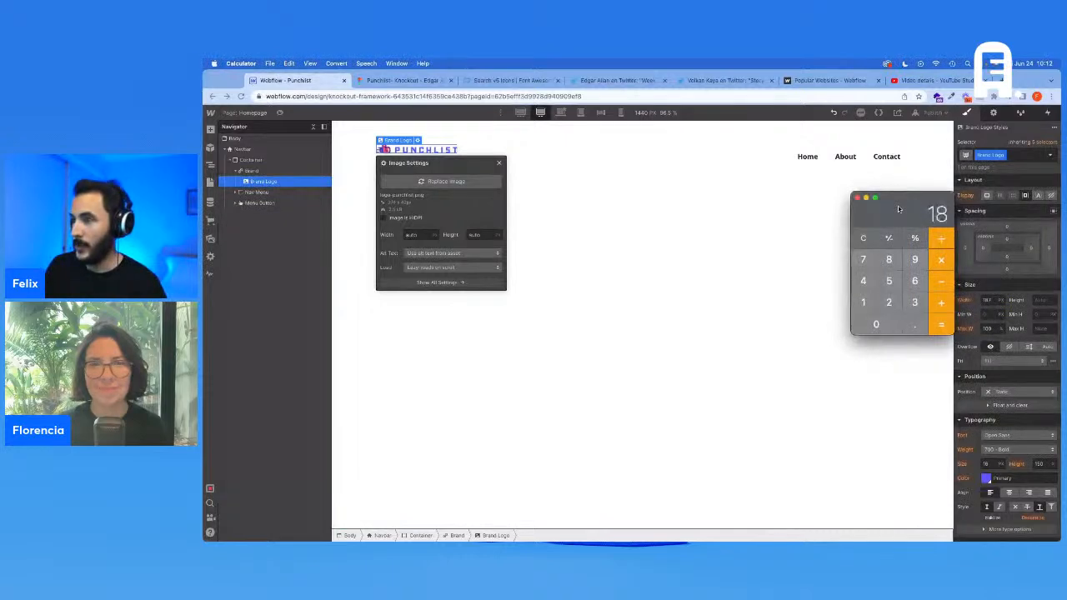
type("7/1440=*100")
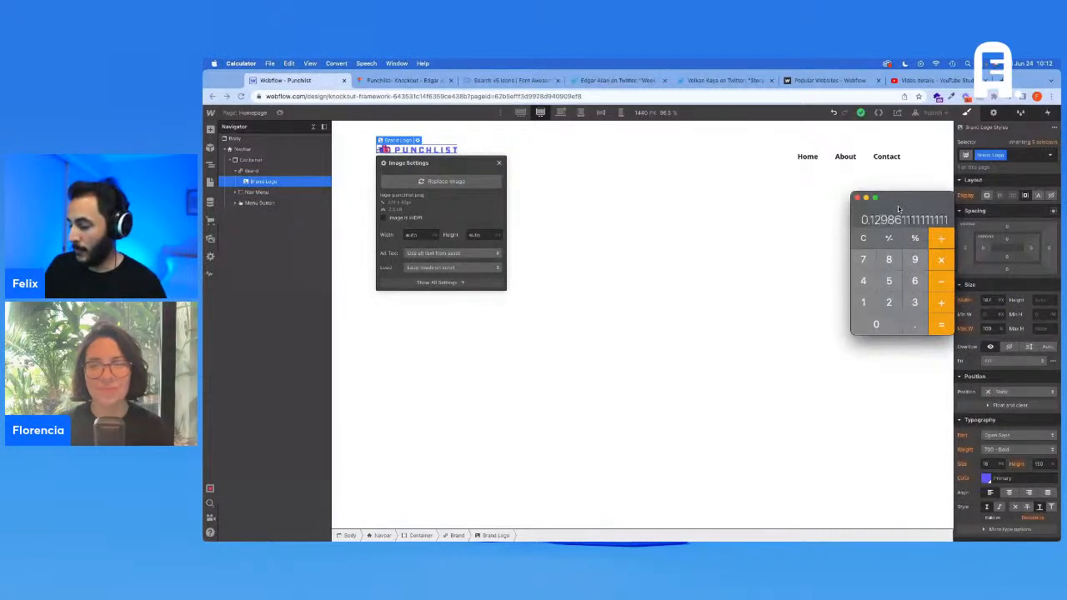
type("=")
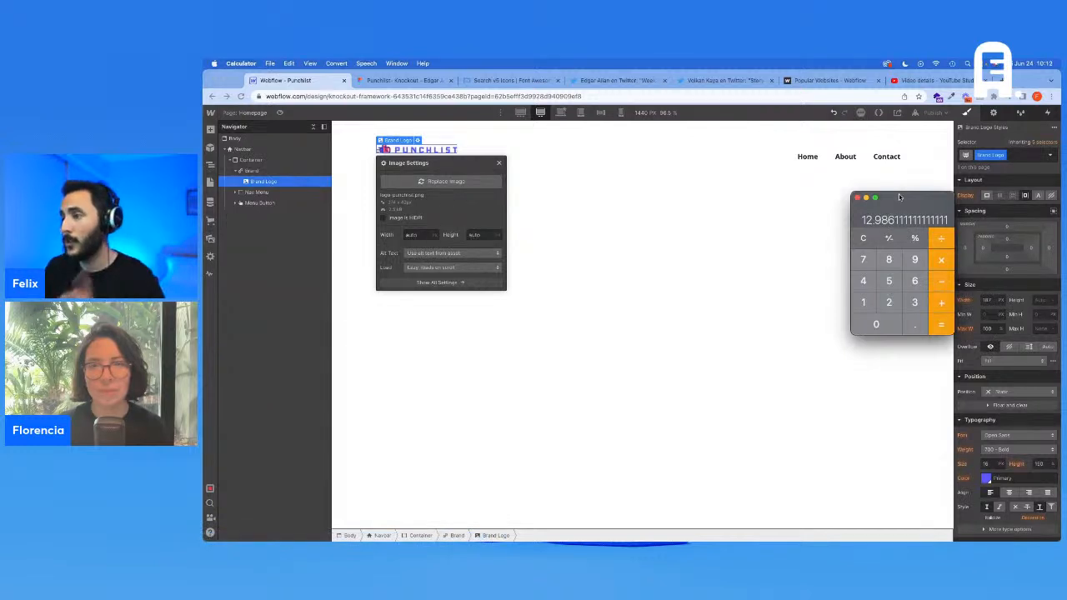
left_click_drag(900, 198, 1060, 198)
left_click(988, 304)
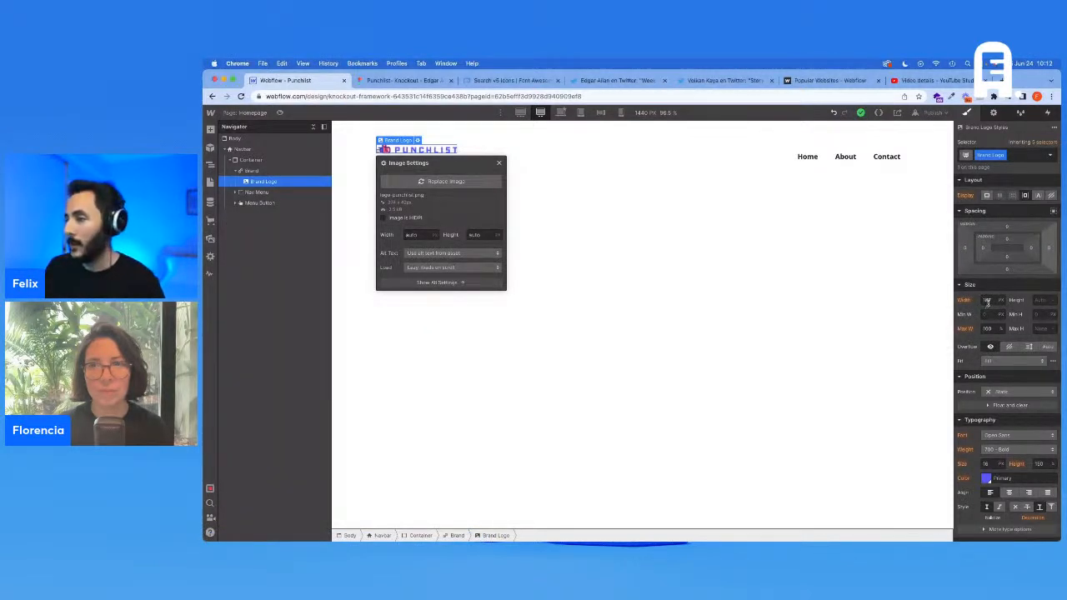
type("12.986vw")
key("Return")
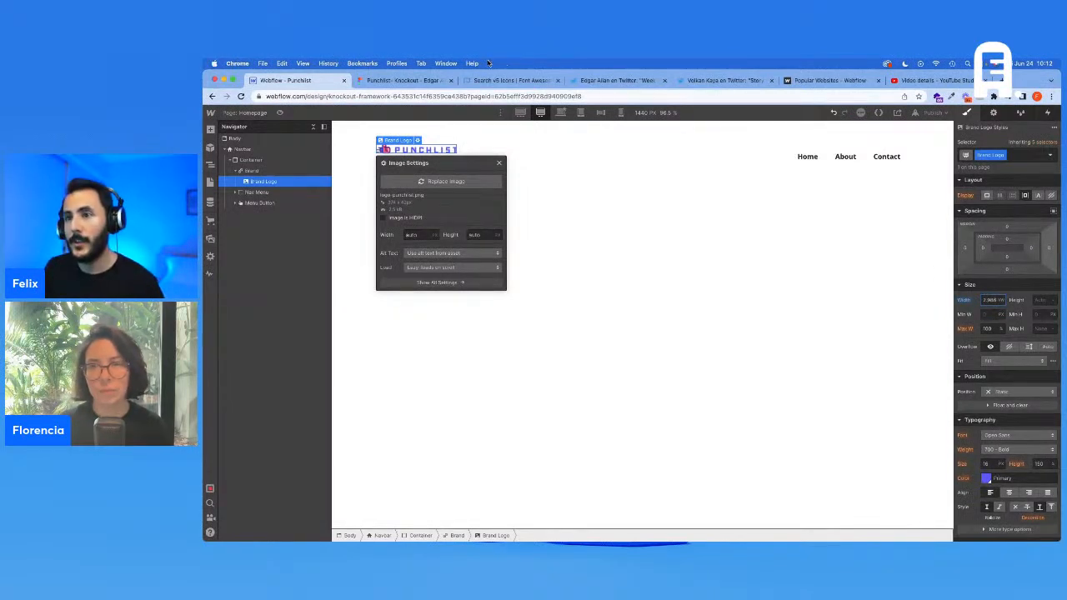
On the 1920px breakpoint, set the Brand Logo's width in px to 187 × 1.333, and return to the base breakpoint without the image settings
left_click(521, 113)
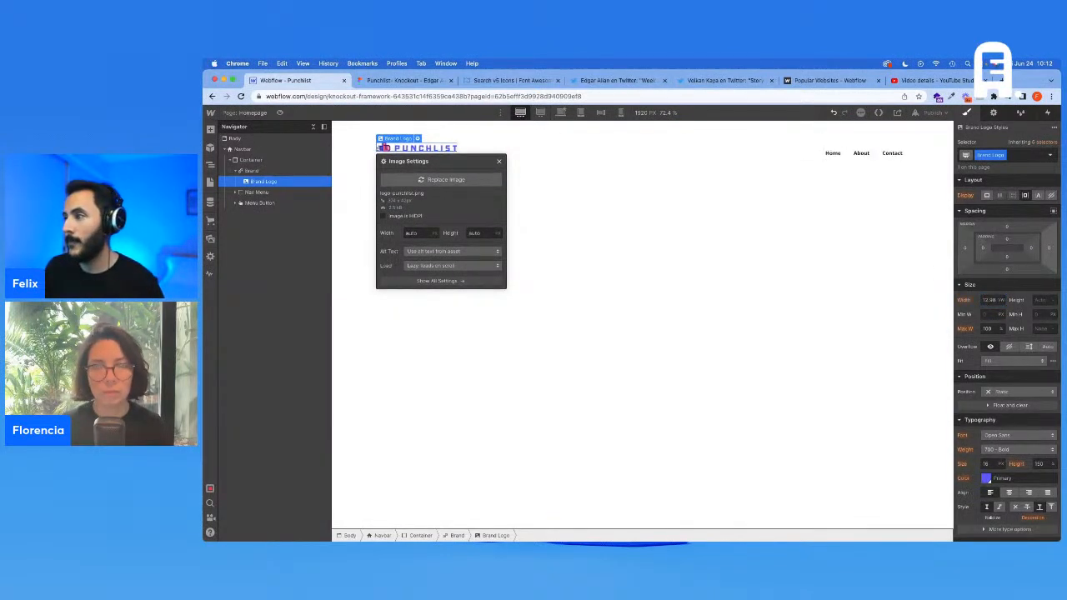
left_click_drag(1042, 221, 763, 221)
left_click(764, 263)
type("187")
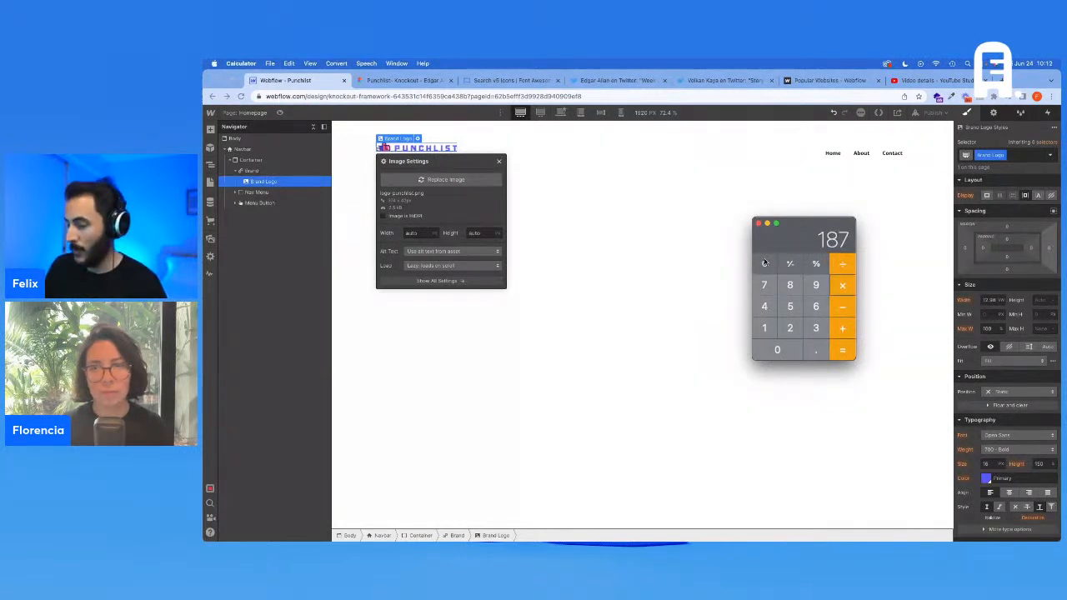
type("*1.333=")
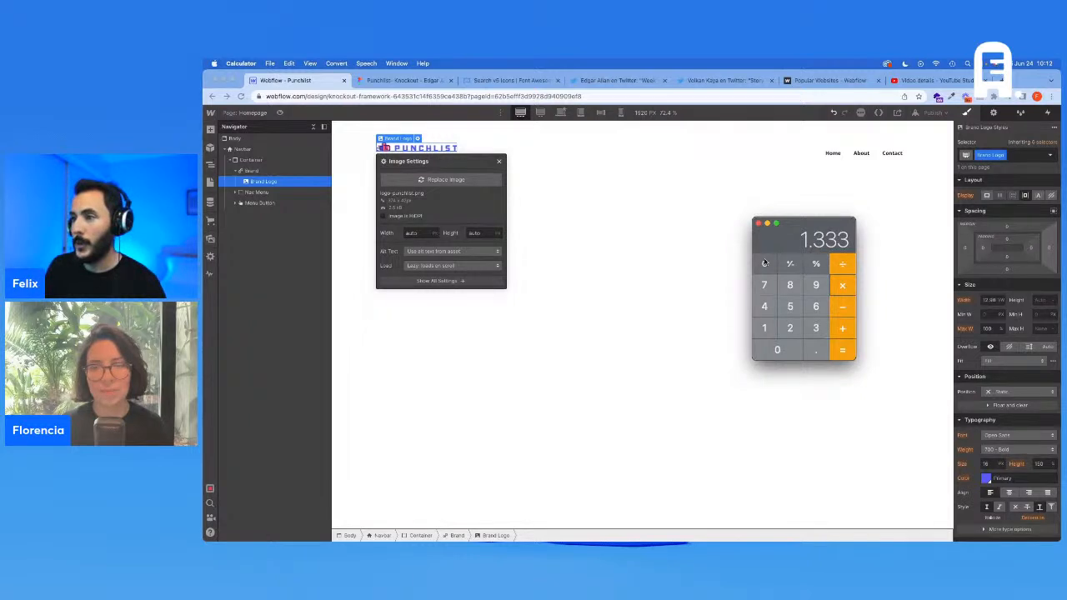
key("super+q")
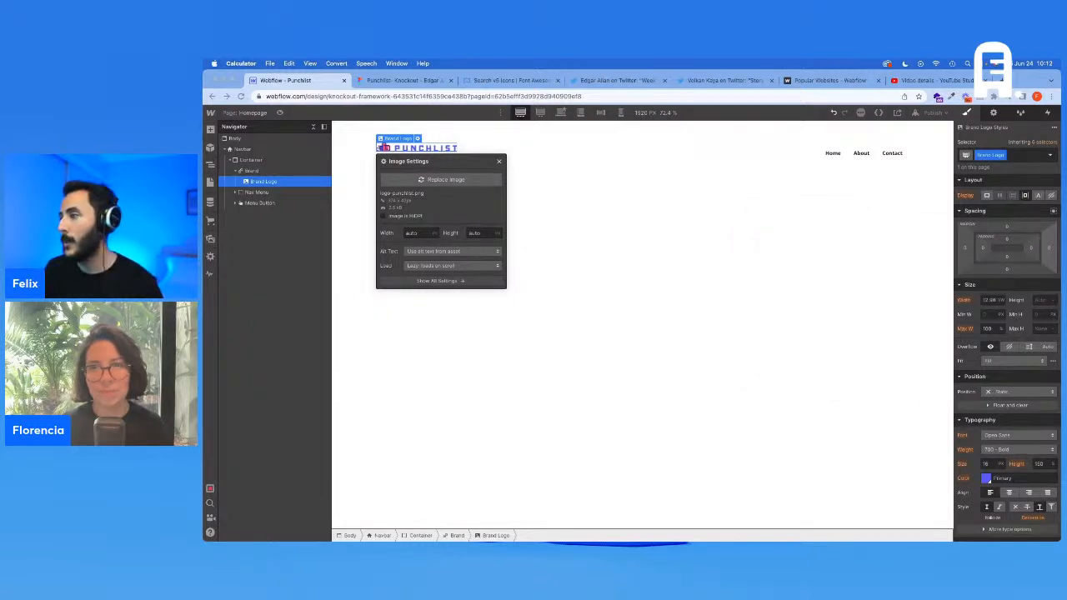
left_click(991, 300)
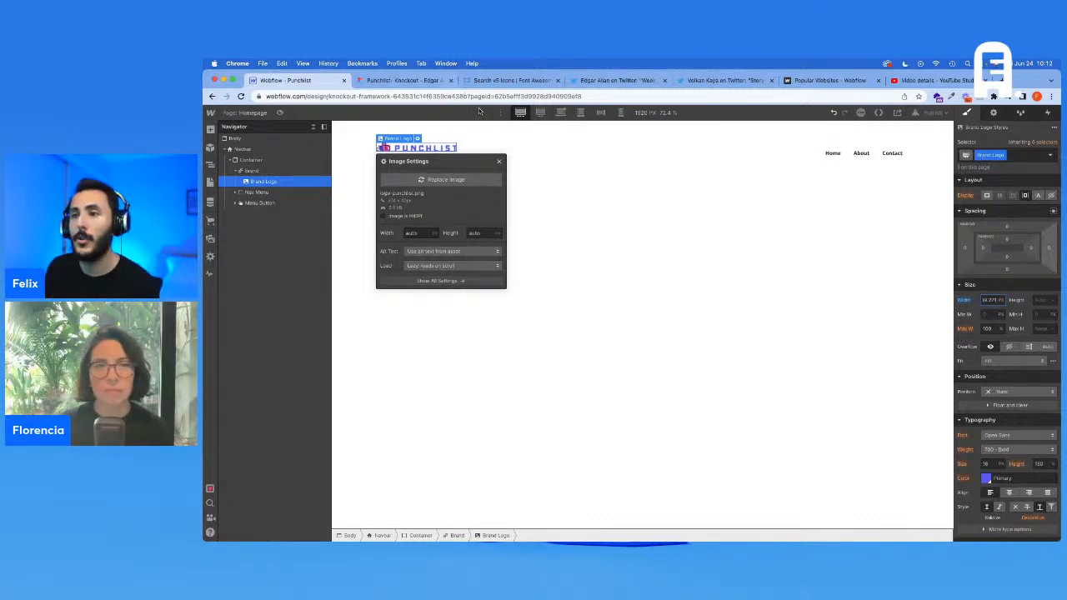
left_click(561, 112)
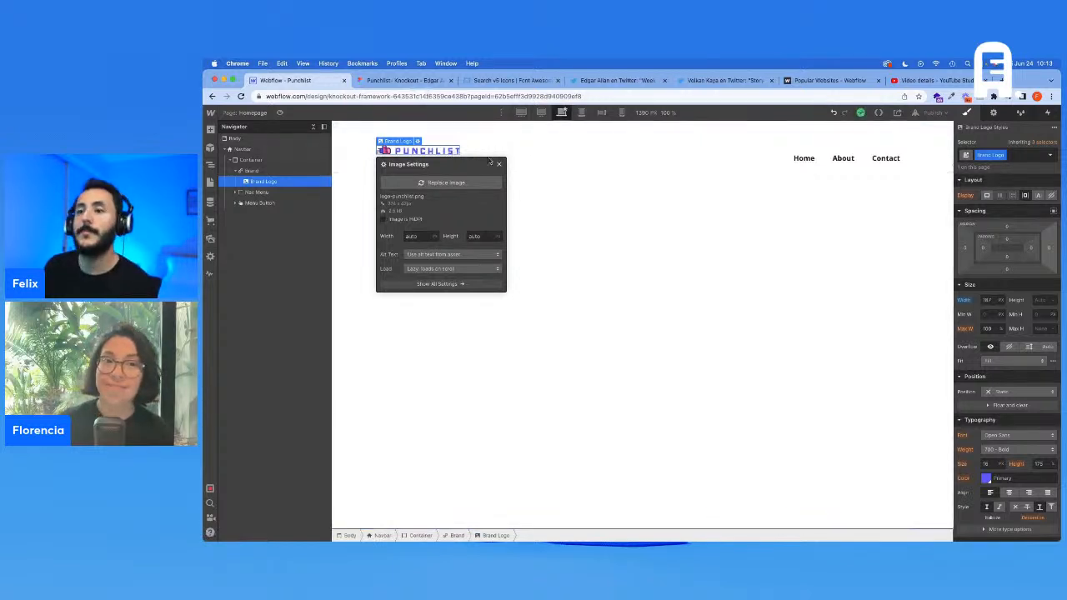
left_click(498, 165)
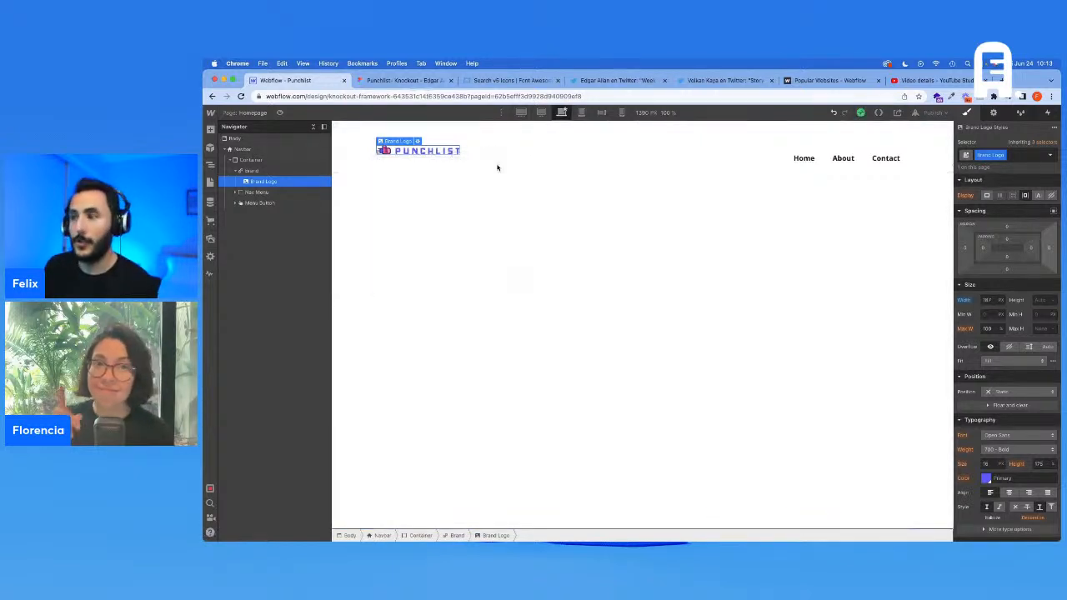
Inspect the Features link's typography and the navbar layout in the Figma design and return to Webflow
left_click(419, 81)
left_click(786, 240)
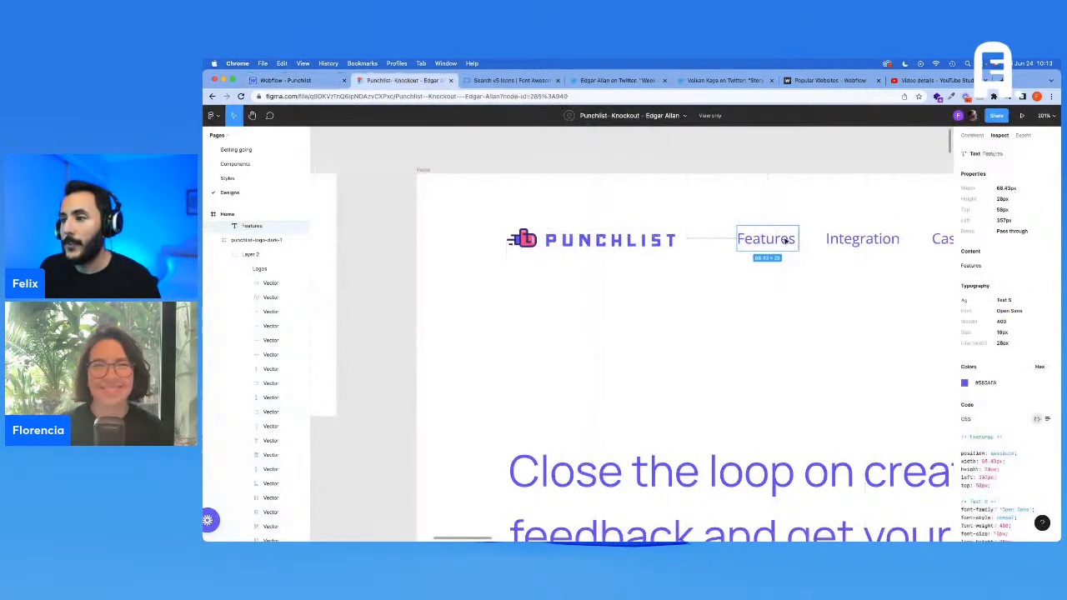
scroll(785, 241, "down", 5)
scroll(785, 241, "right", 3)
scroll(802, 238, "right", 2)
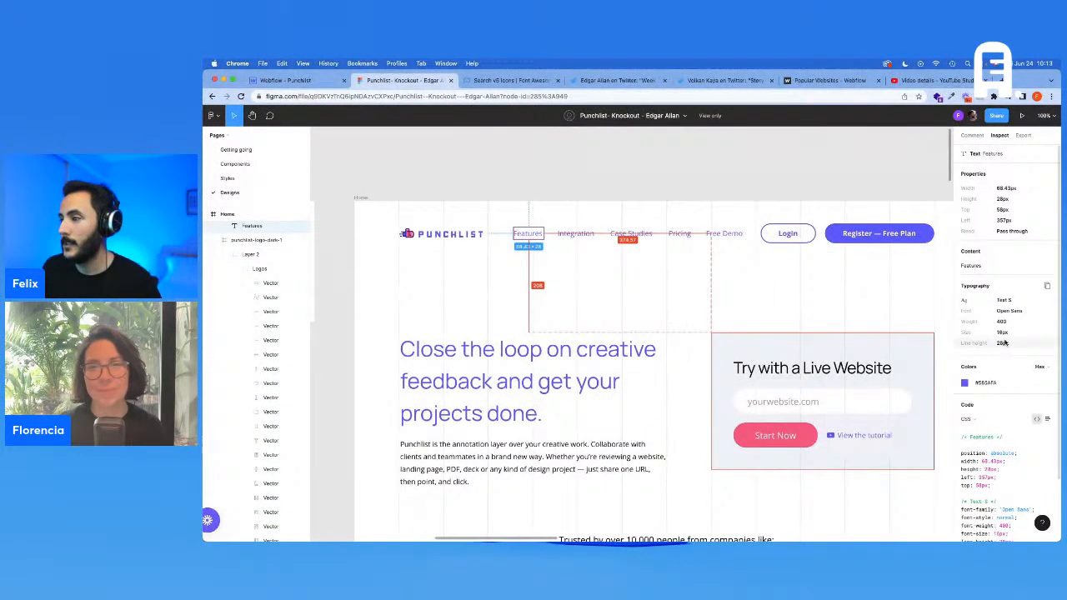
left_click(311, 82)
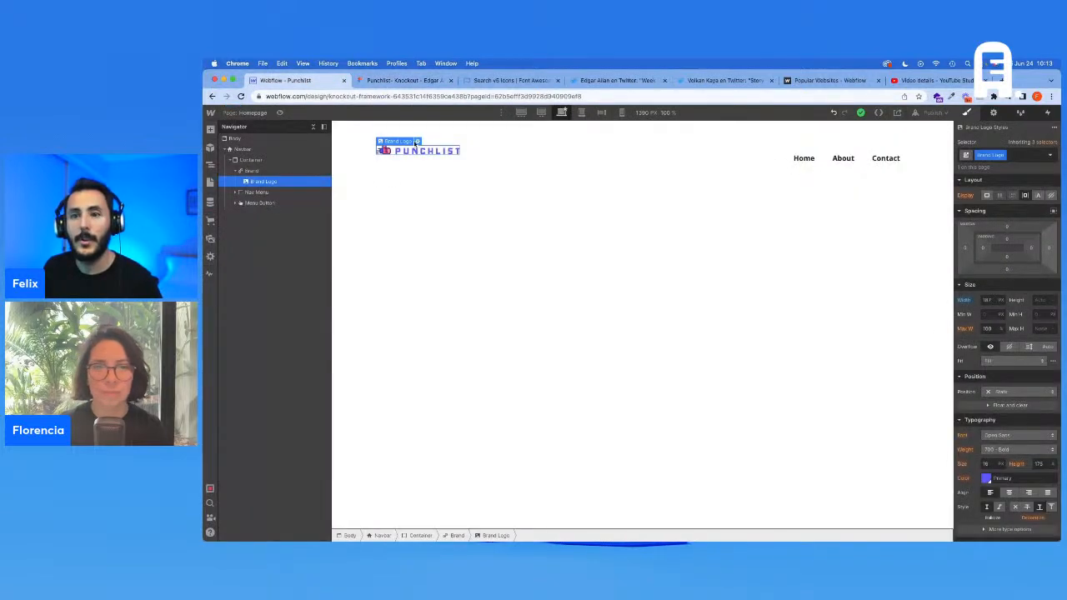
Add a Div Block to the navbar's Container and nest Brand, Nav Menu and Menu Button inside it
left_click(236, 170)
left_click(256, 181)
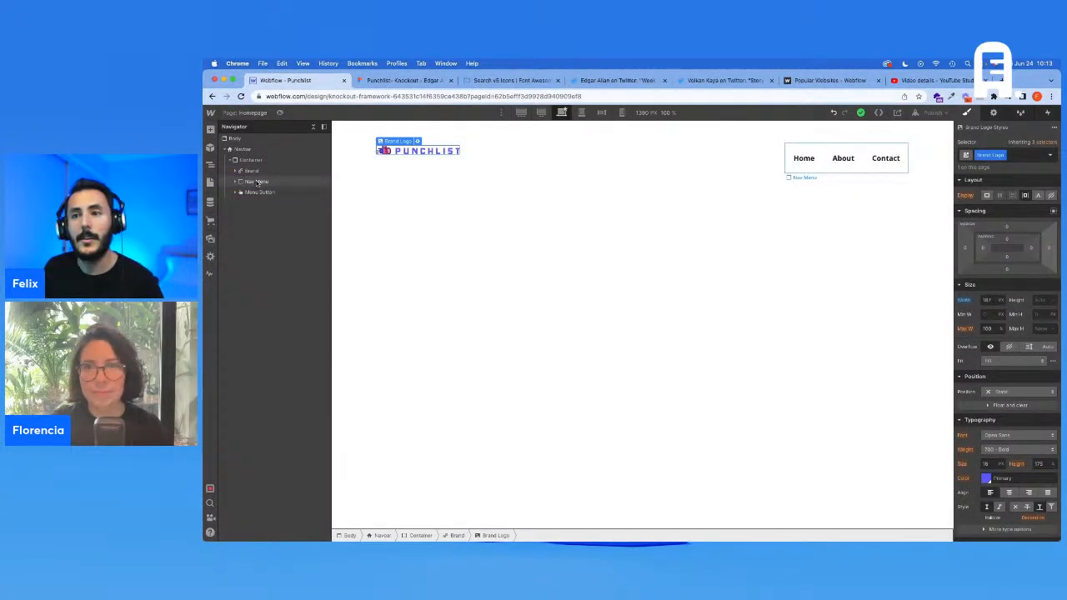
left_click(252, 160)
key("super+k")
type("d")
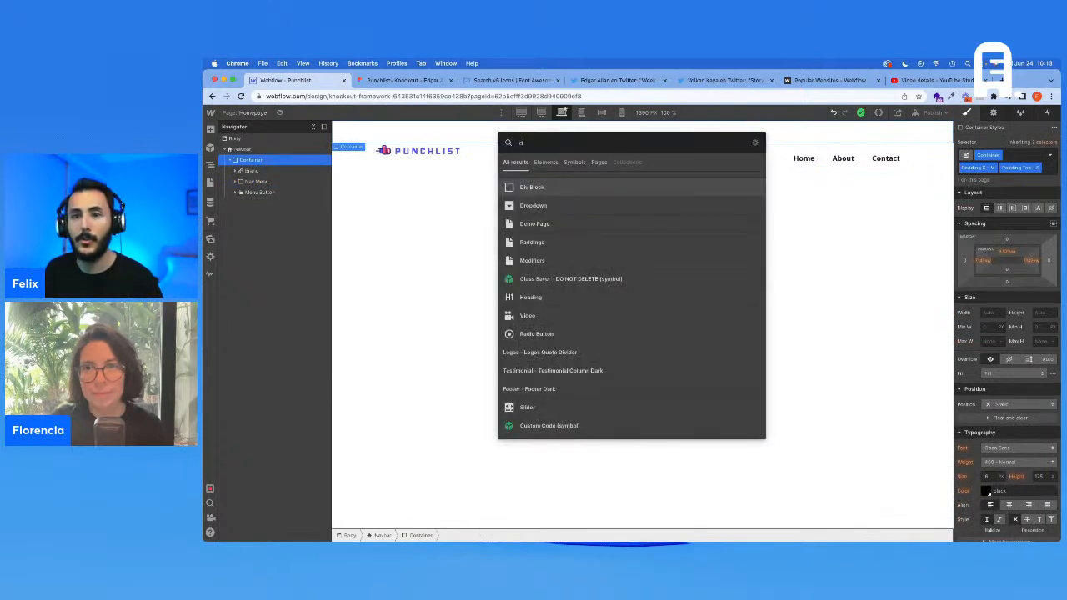
key("Return")
left_click_drag(256, 203, 290, 203)
left_click(268, 192)
left_click(257, 171)
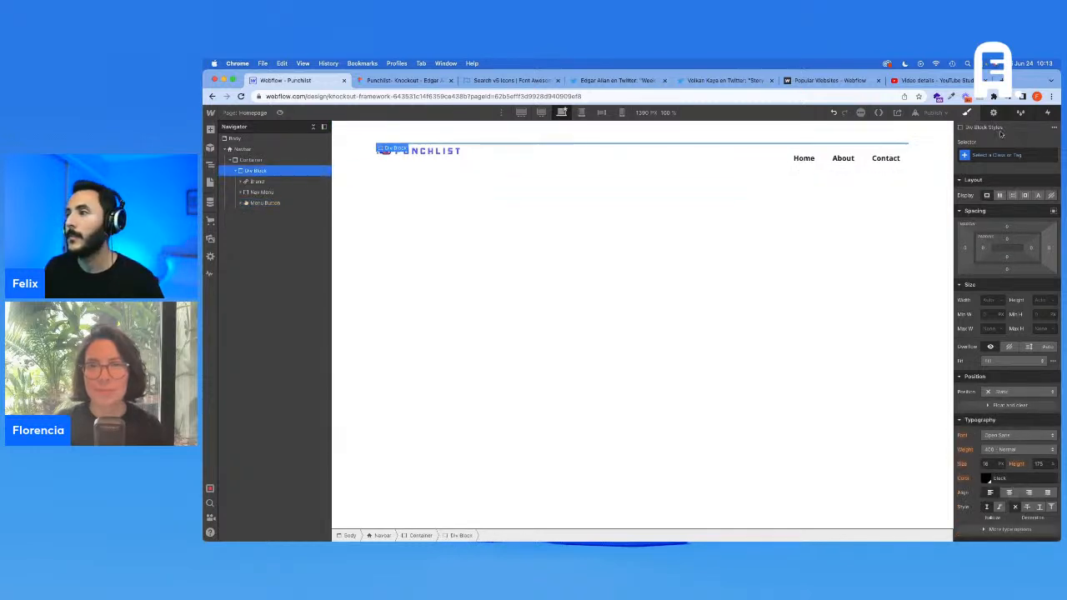
Give the new Div Block the class Wrapper
left_click(1003, 155)
type("Wrapper")
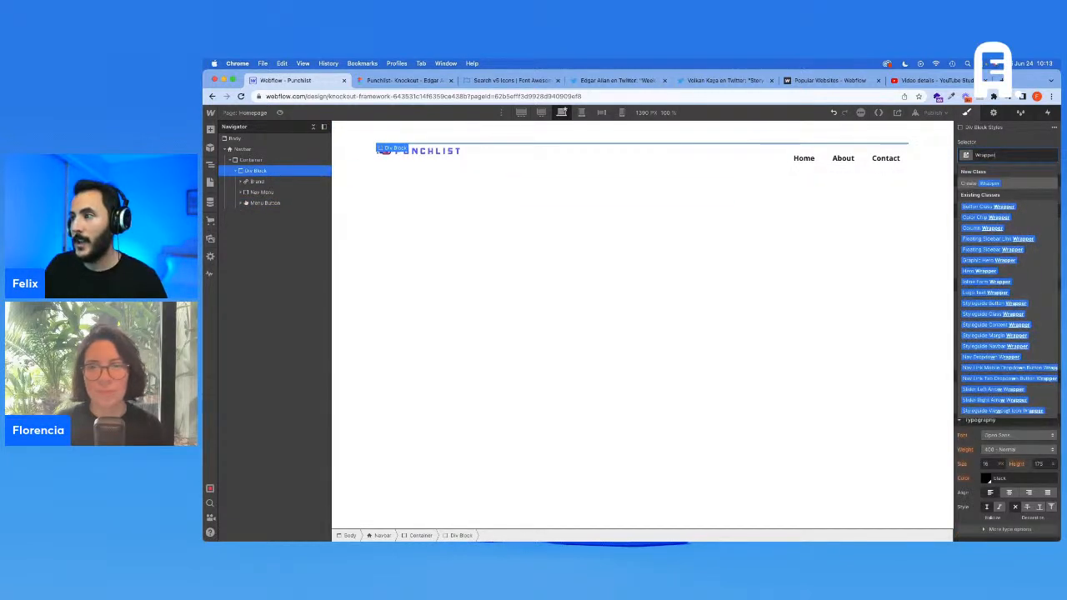
key("Return")
left_click(1027, 163)
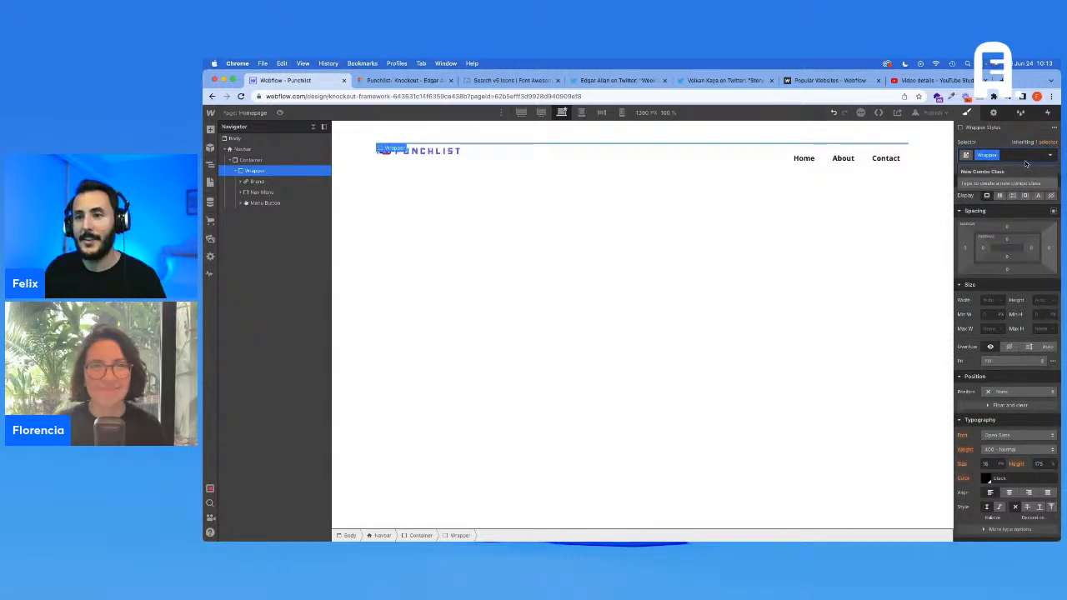
Expand the Nav Menu inside the Wrapper to show its nav links
left_click(260, 181)
left_click(262, 192)
left_click(242, 192)
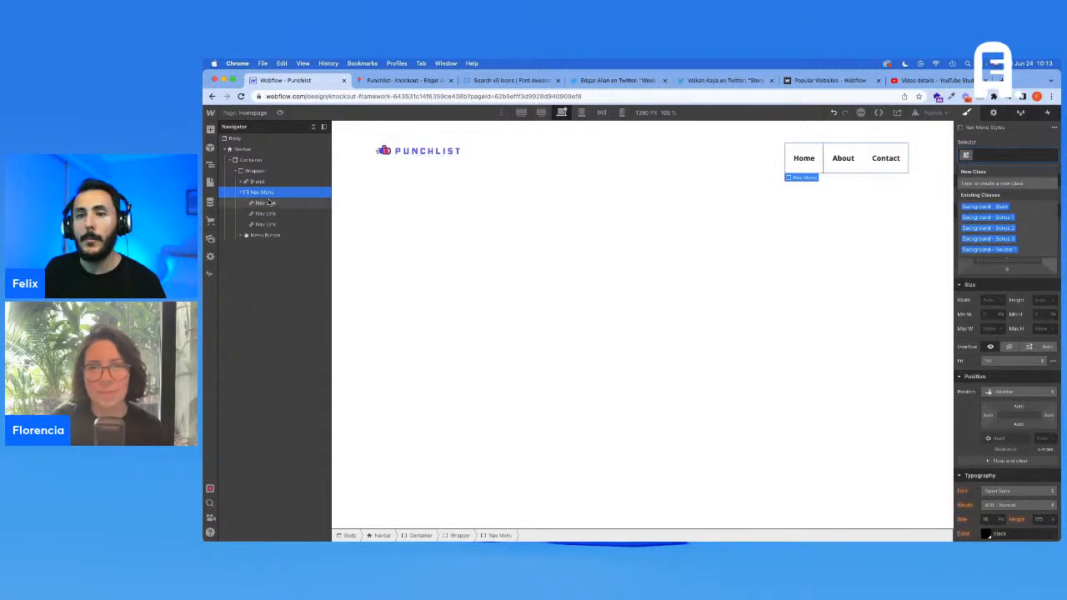
left_click(268, 204)
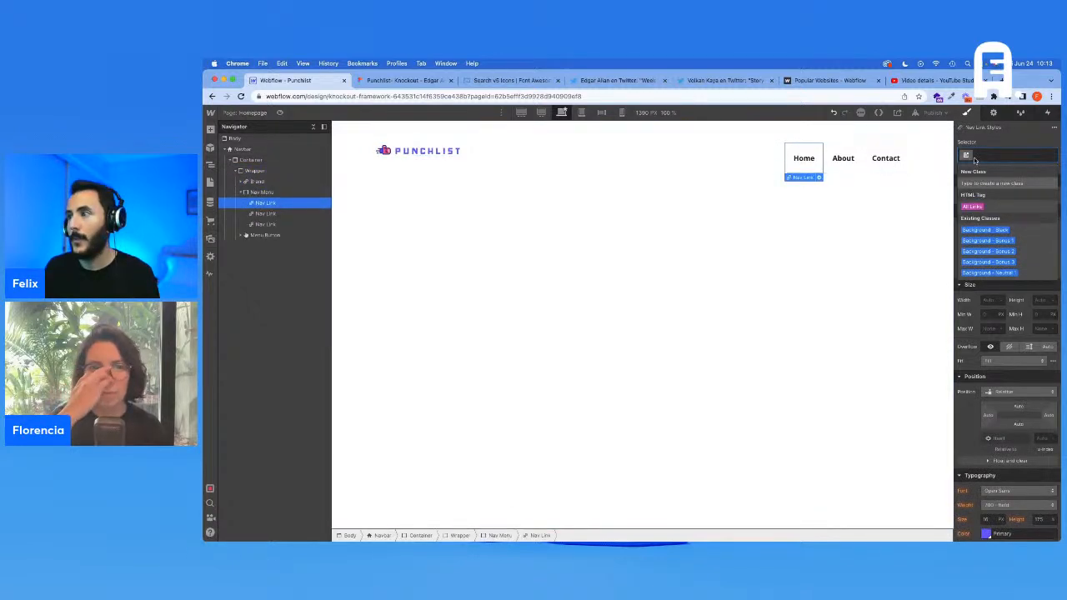
type("nav")
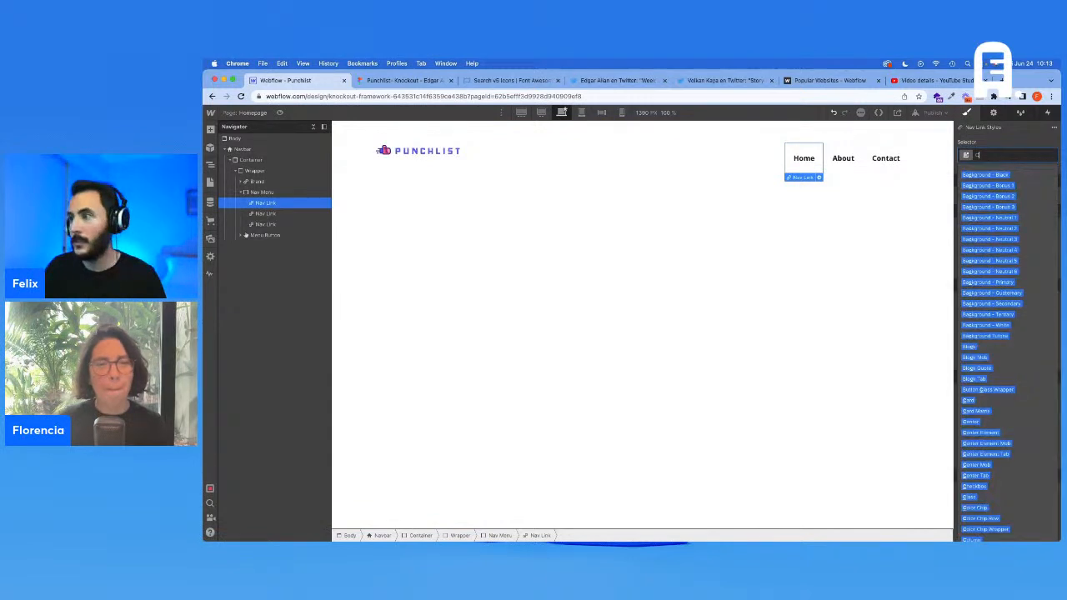
key("Escape")
Delete the three default Nav Links from the Nav Menu
left_click(283, 224)
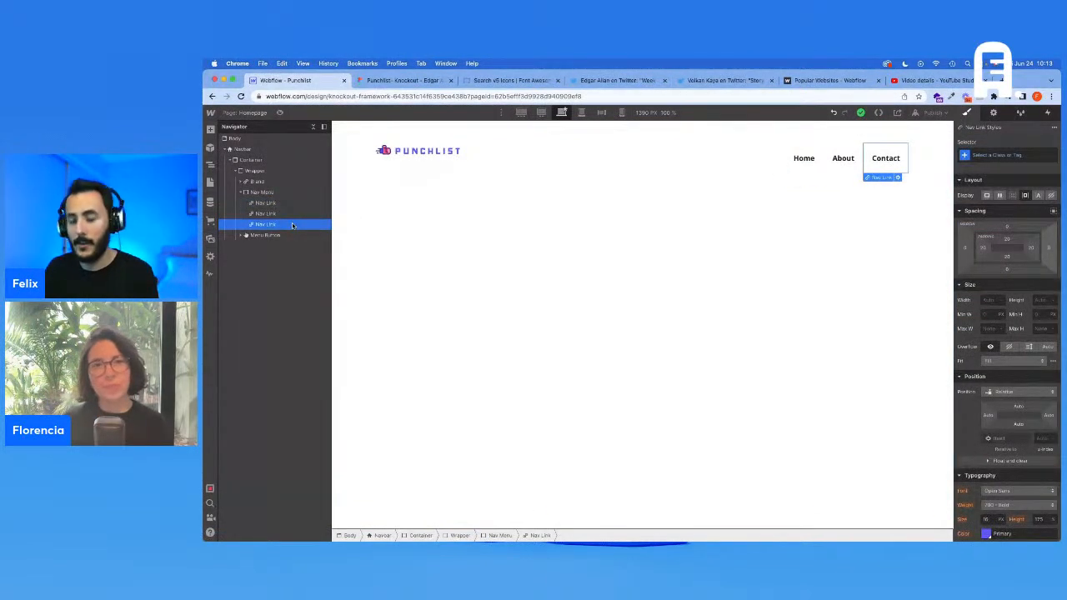
key("Delete")
key("Delete")
key("Delete")
Add a Link Block inside the Nav Menu and give it the existing class CTA
left_click(277, 192)
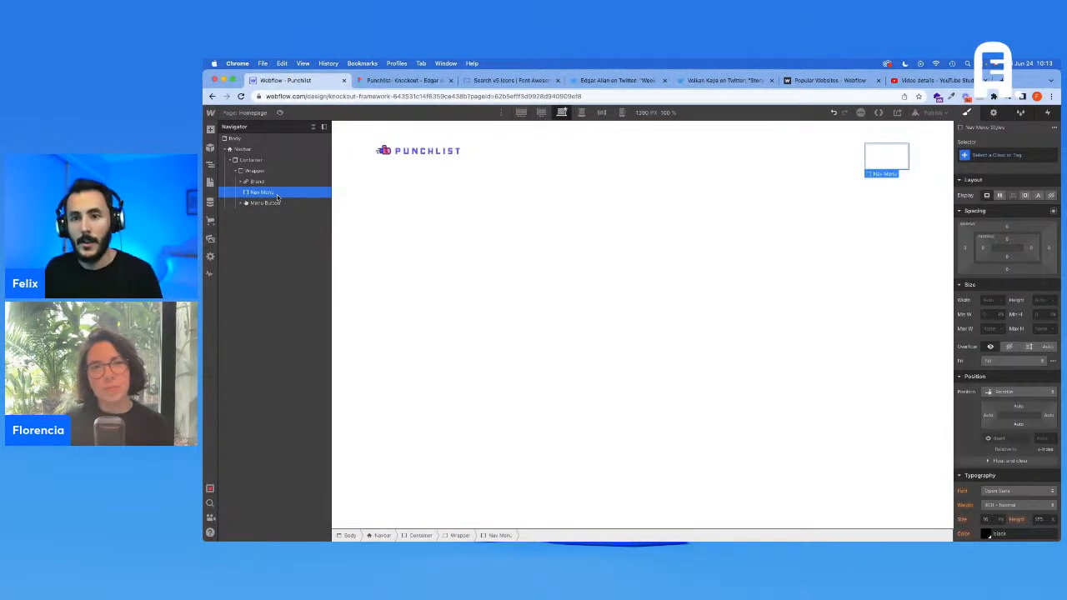
key("super+e")
type("li")
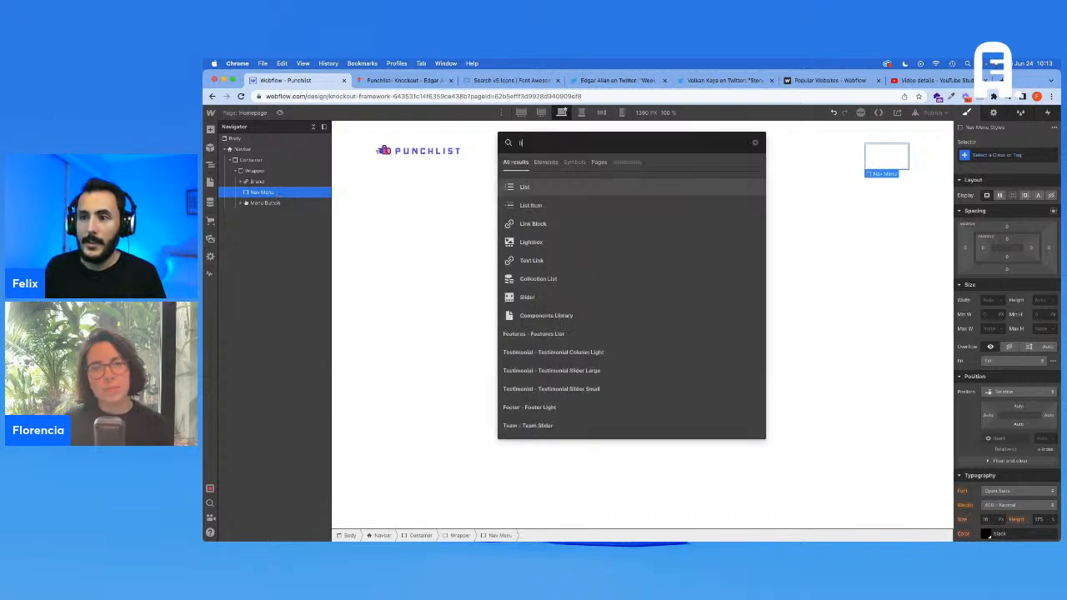
left_click(566, 224)
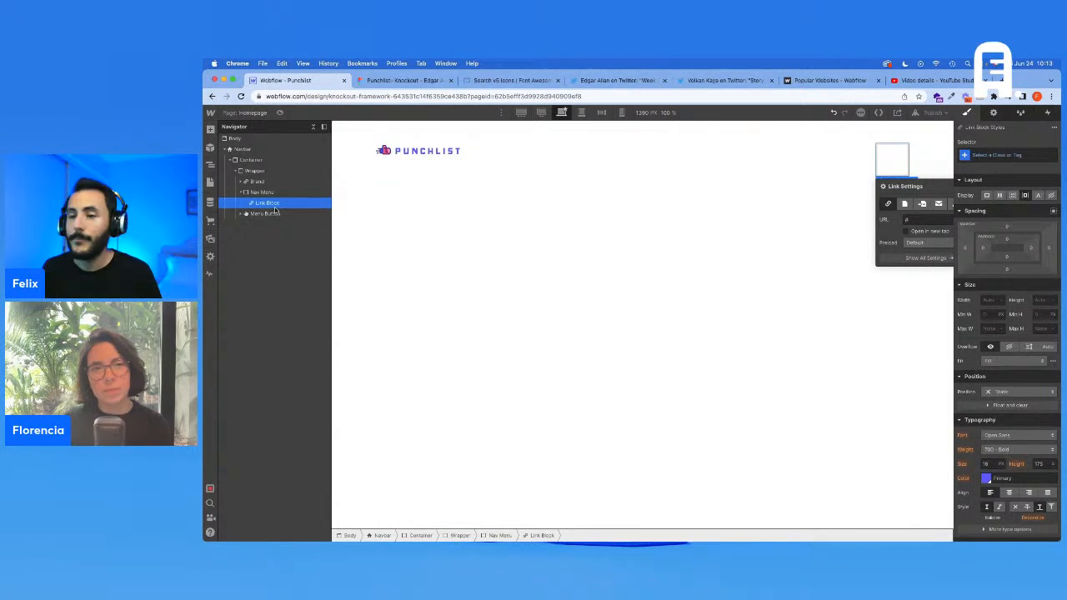
key("super+e")
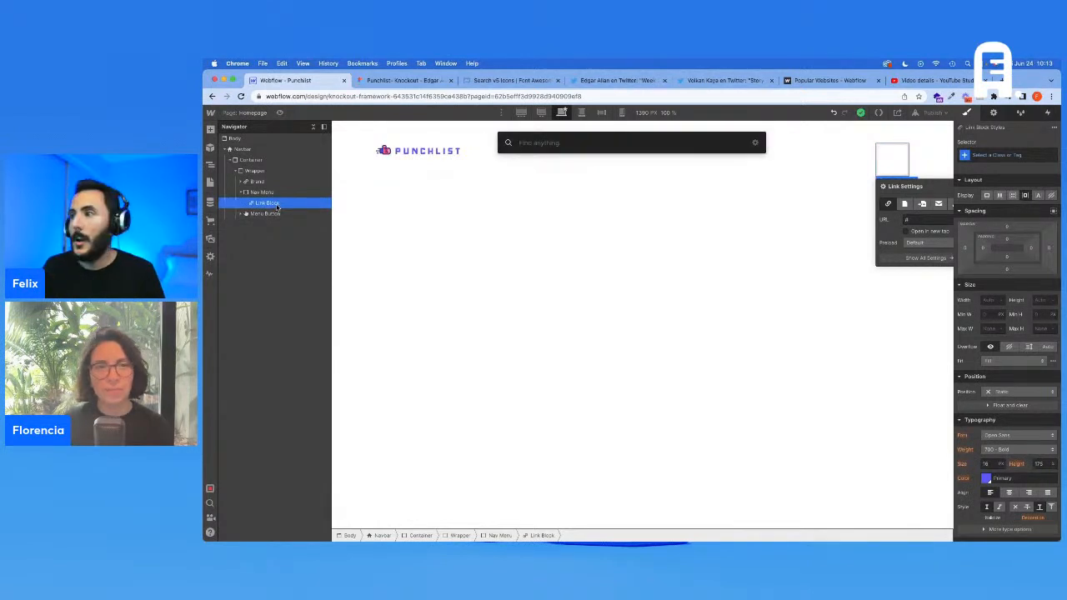
left_click(1019, 155)
type("CTA")
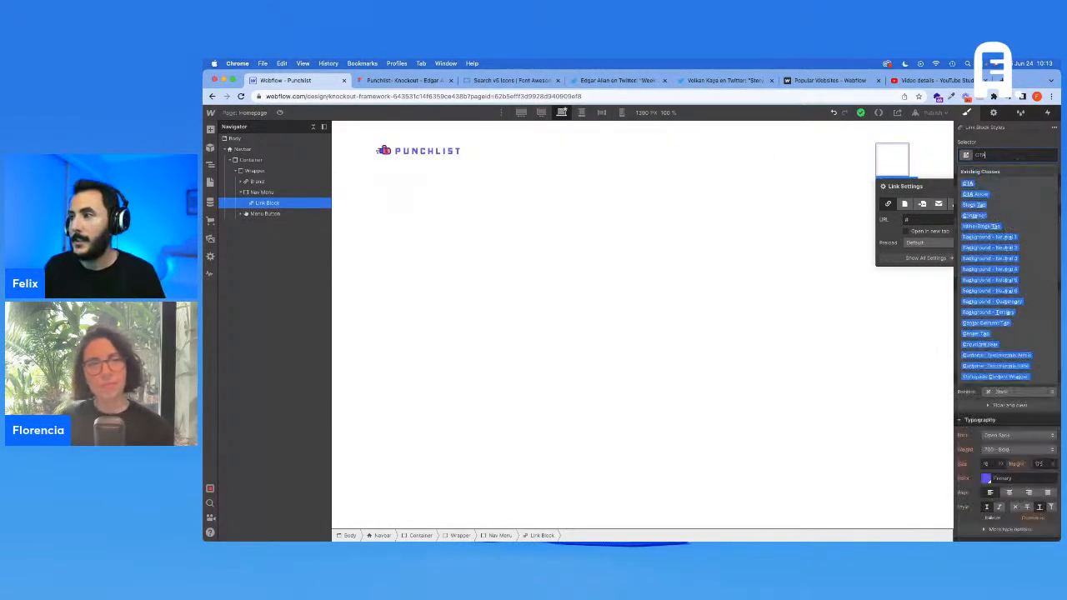
key("Return")
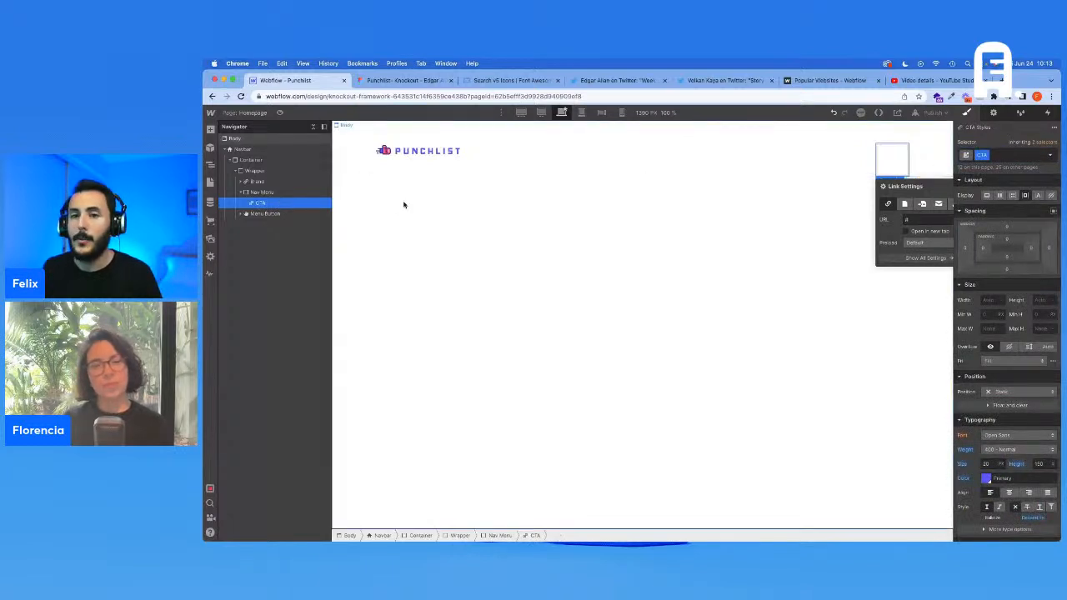
Add a Text Block inside the CTA link
key("super+e")
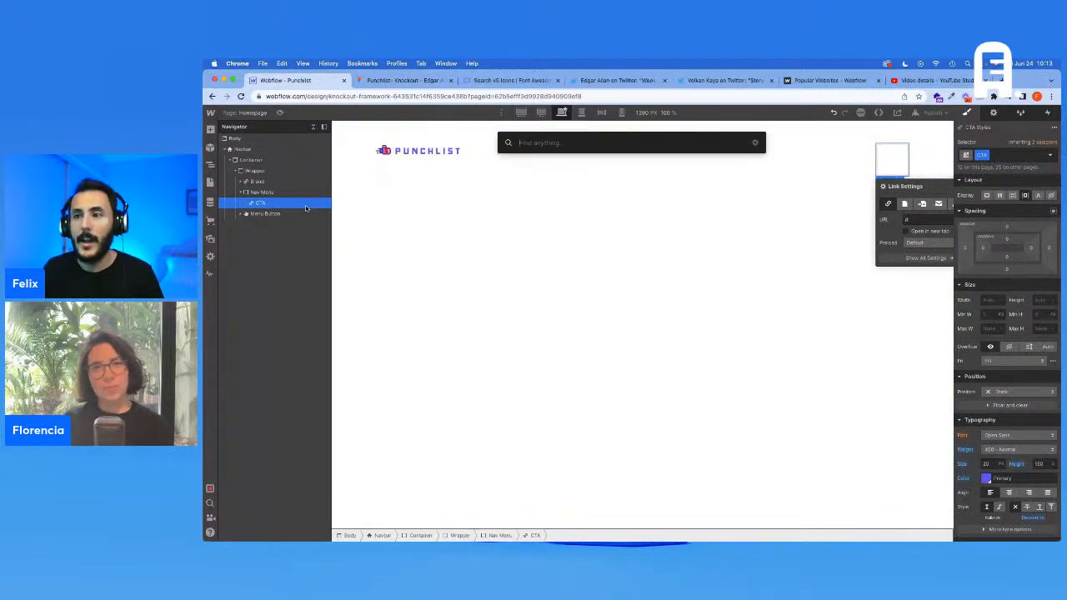
type("te")
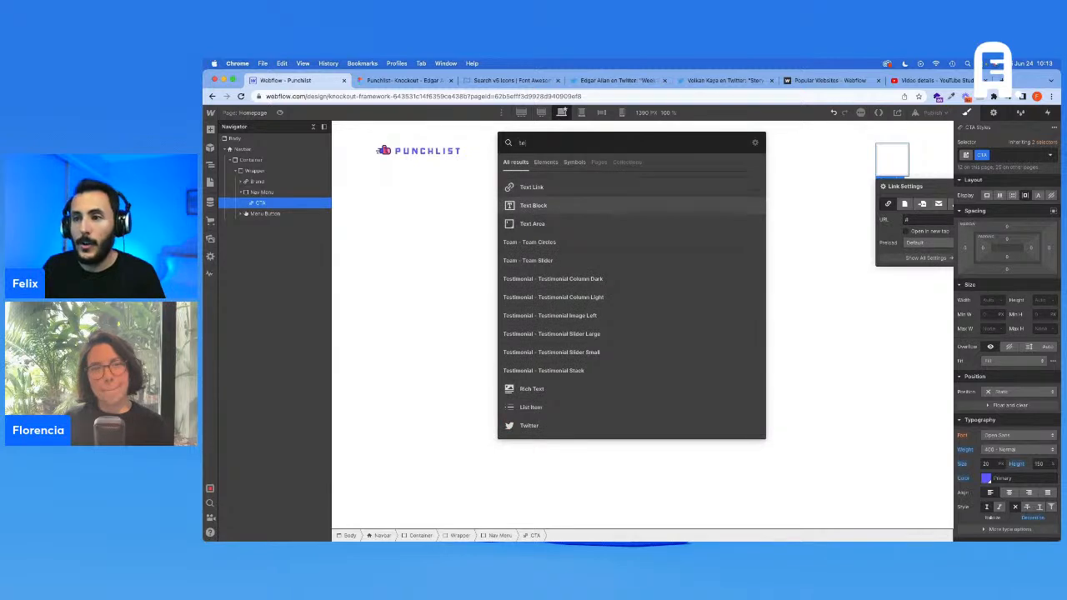
key("Down")
key("Return")
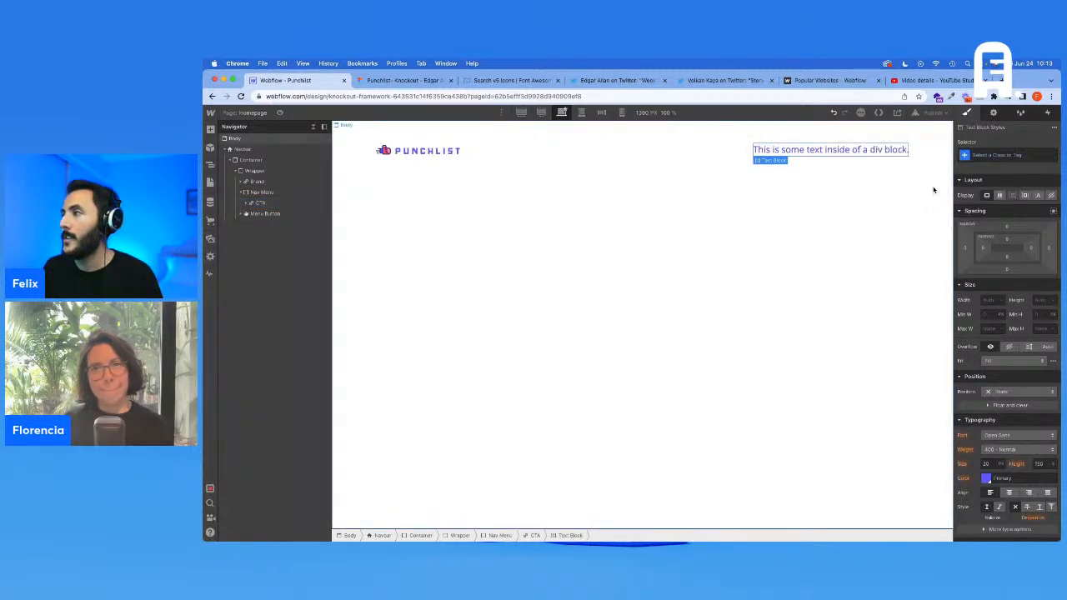
Check the Features link's text style in the Figma design and give the new Text Block the class Text S in Webflow
left_click(402, 80)
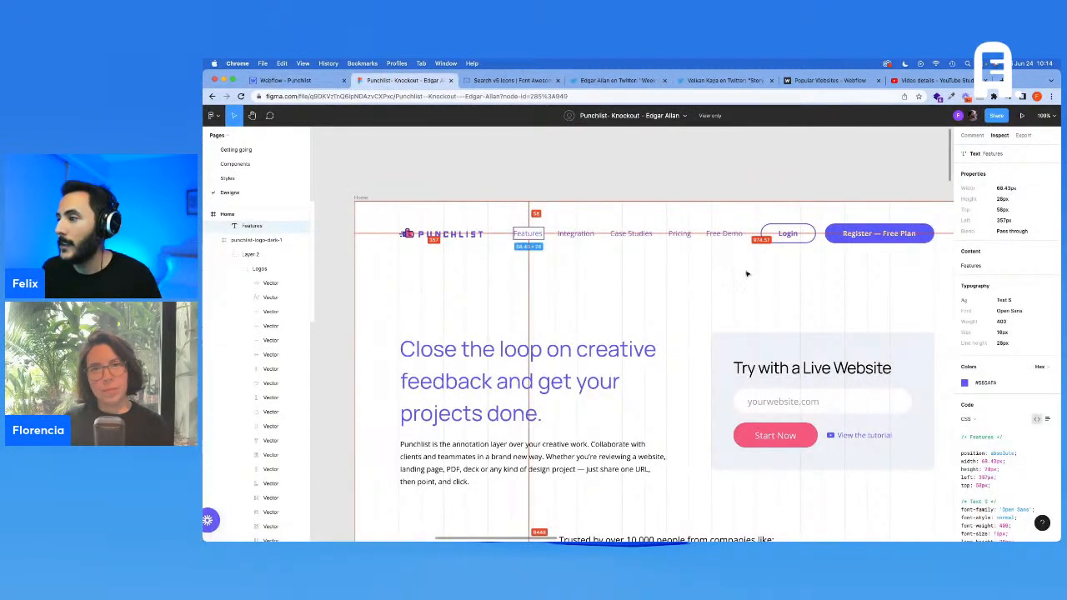
left_click(292, 80)
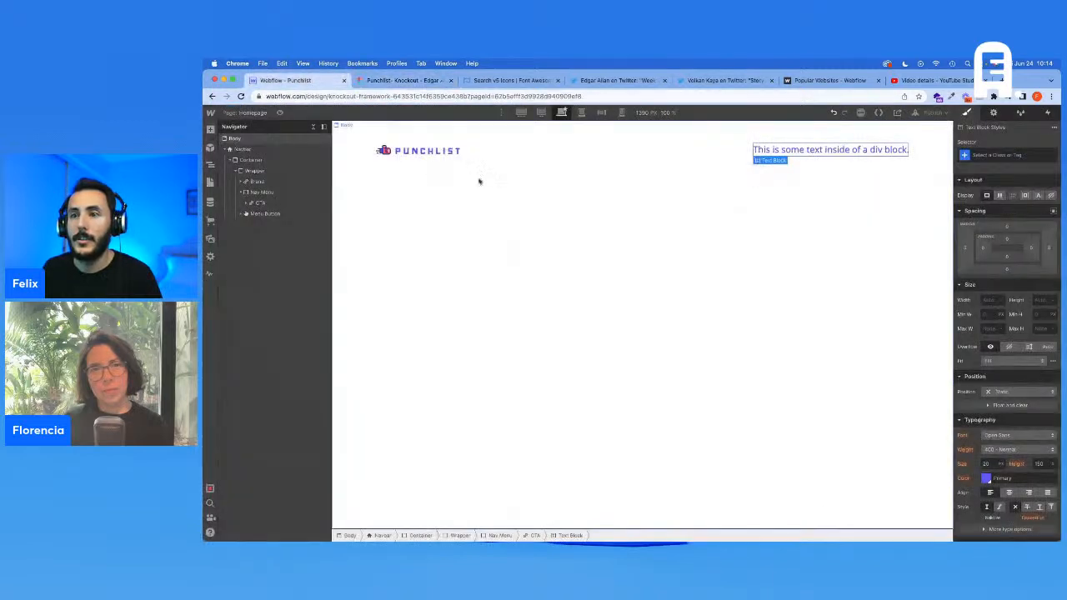
left_click(985, 152)
type("text s")
key("Return")
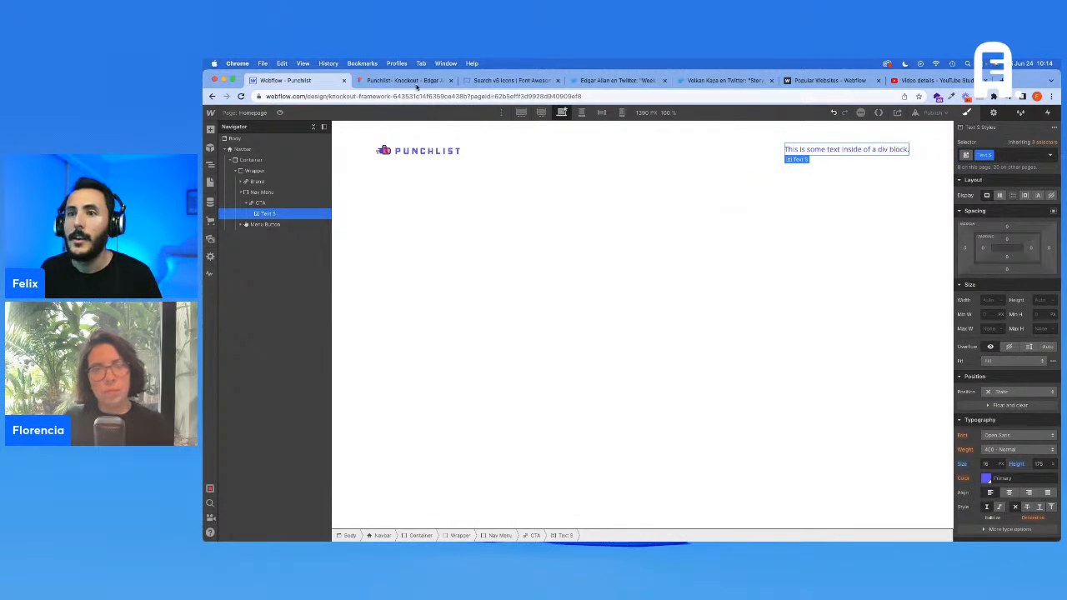
Check the first nav link's wording in Figma and replace the Text S placeholder in Webflow with "Features"
left_click(404, 80)
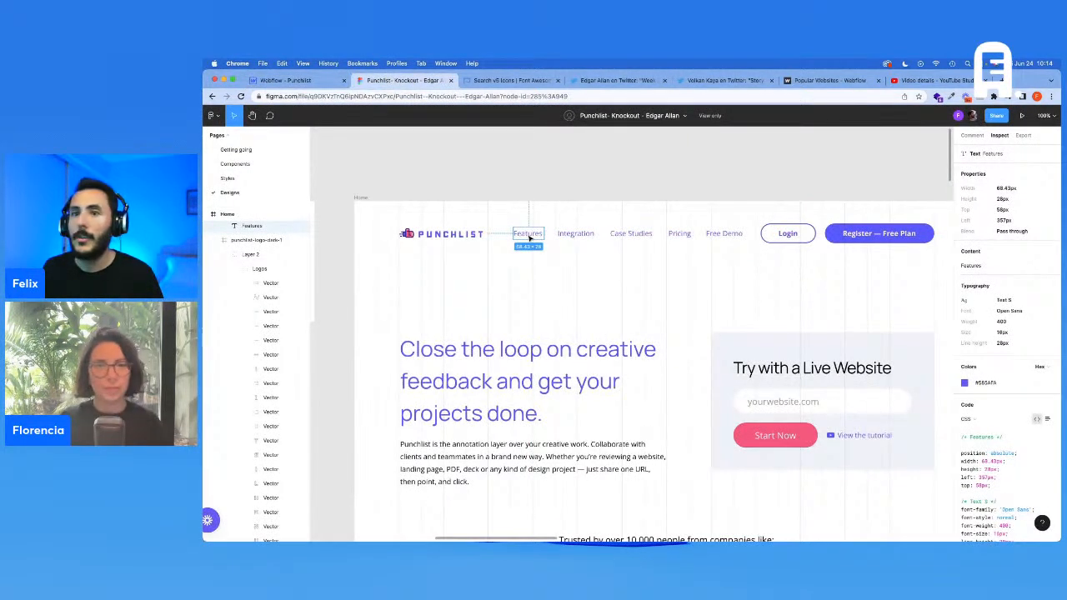
left_click(285, 80)
double_click(821, 152)
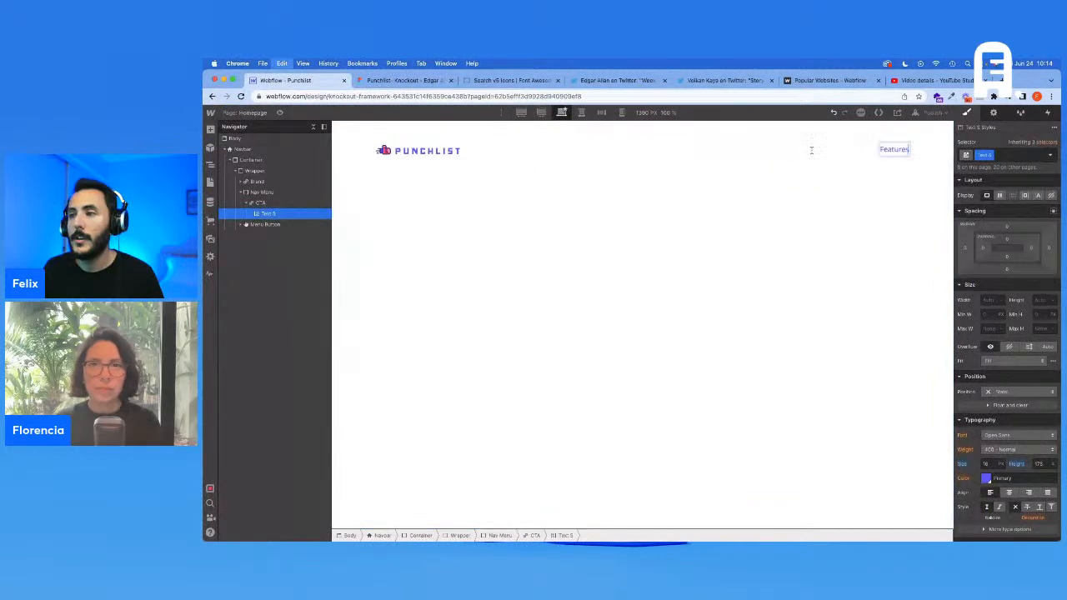
type("Features")
Duplicate the CTA link inside the Nav Menu until there are five Features links
left_click(261, 203)
key("super+c")
key("super+v")
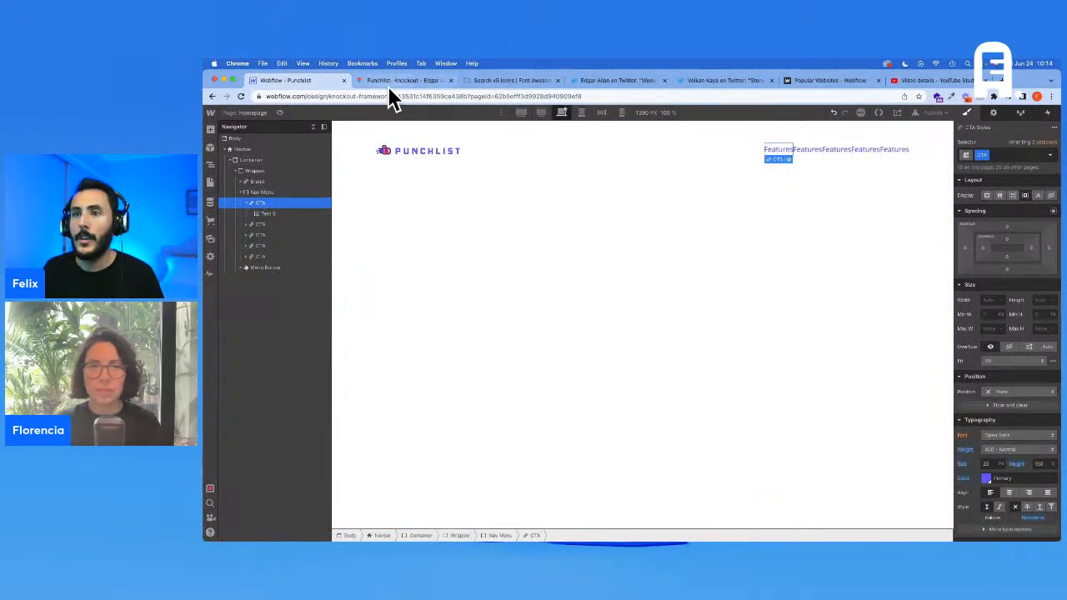
Copy the "Integration" text from the Figma navbar and replace the second nav link's text with it in Webflow
left_click(389, 83)
left_click(575, 234)
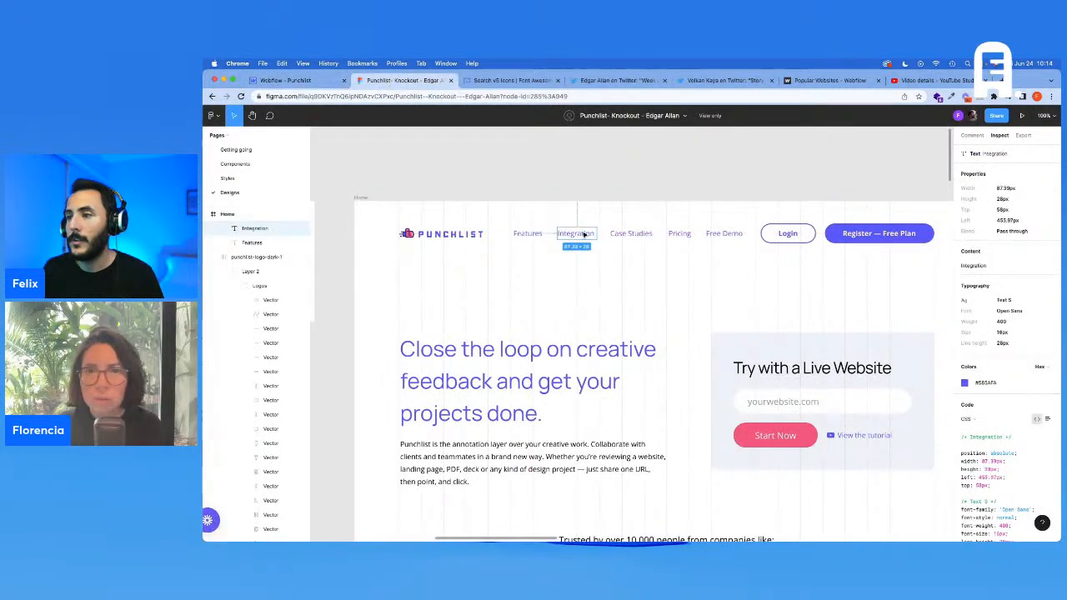
left_click(992, 267)
left_click(309, 81)
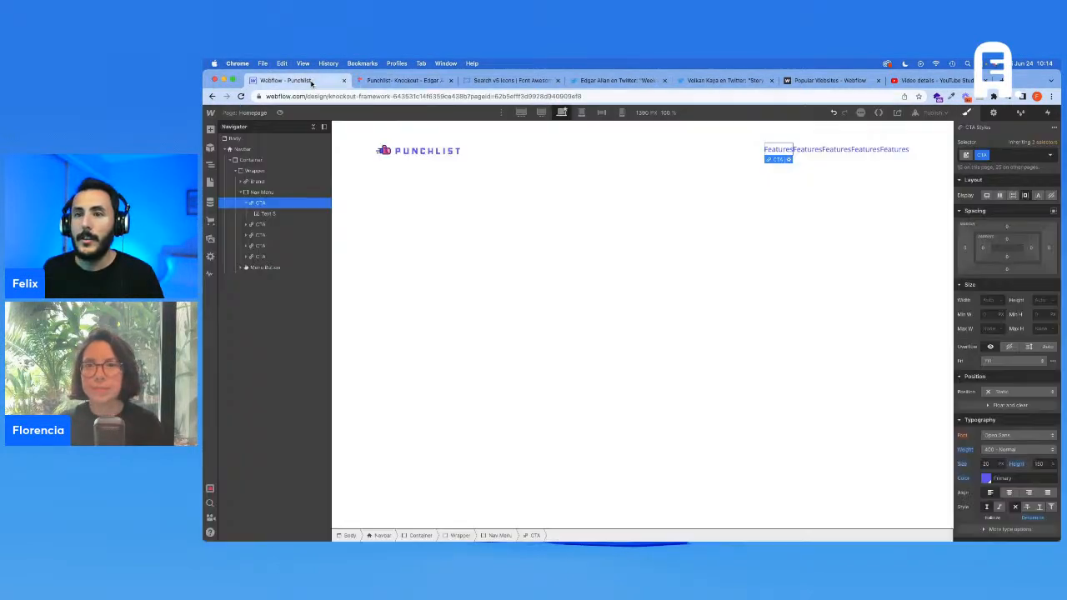
double_click(807, 148)
key("ctrl+v")
key("Escape")
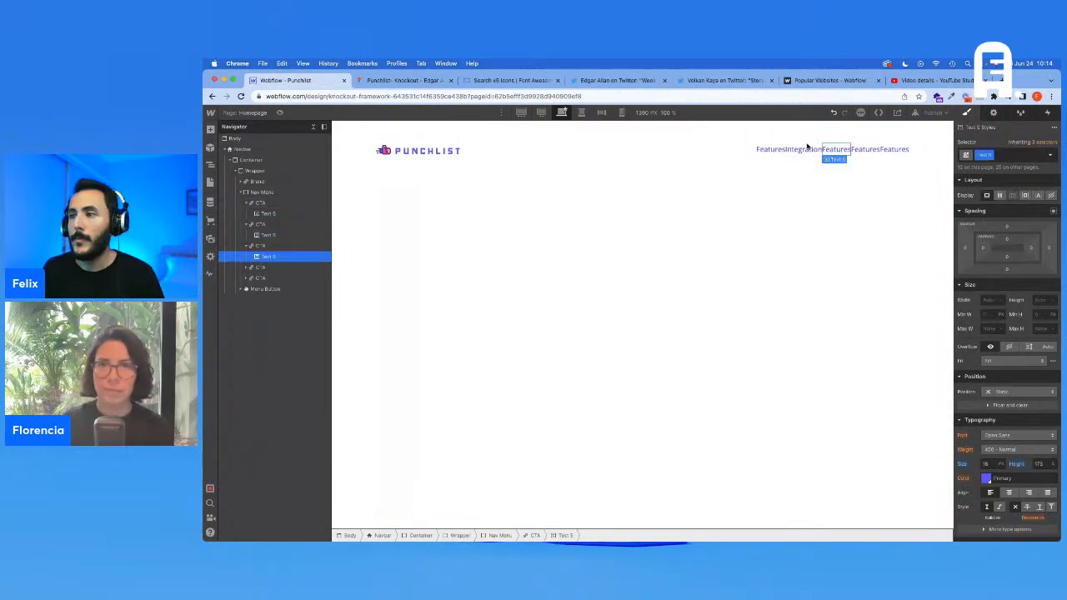
Copy the "Case Studies" text from the Figma navbar and replace the third nav link's text with it in Webflow
left_click(399, 81)
left_click(633, 235)
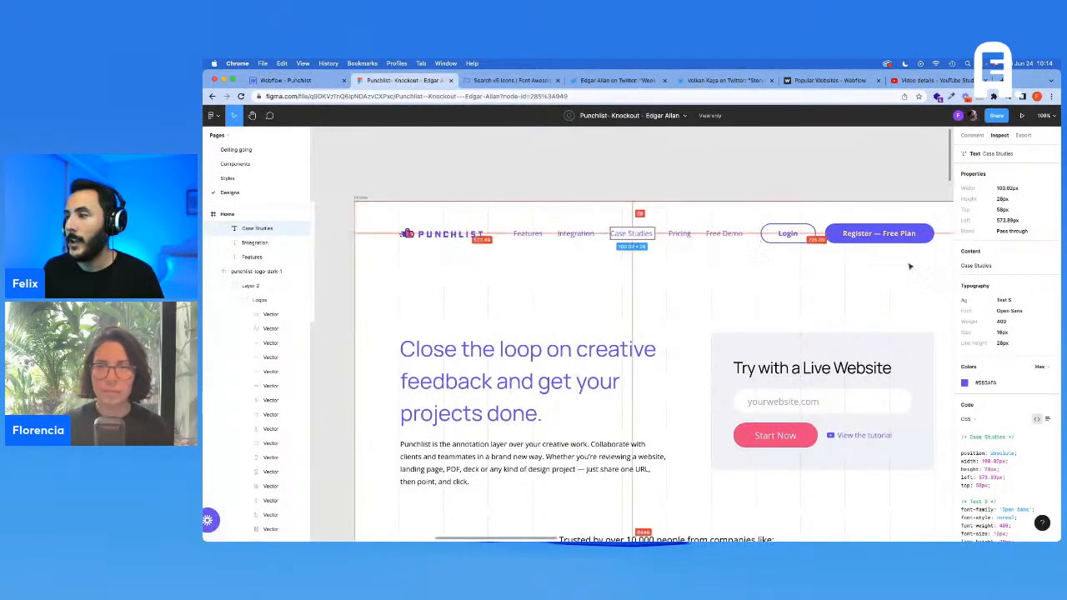
left_click(986, 267)
left_click(286, 80)
left_click(836, 149)
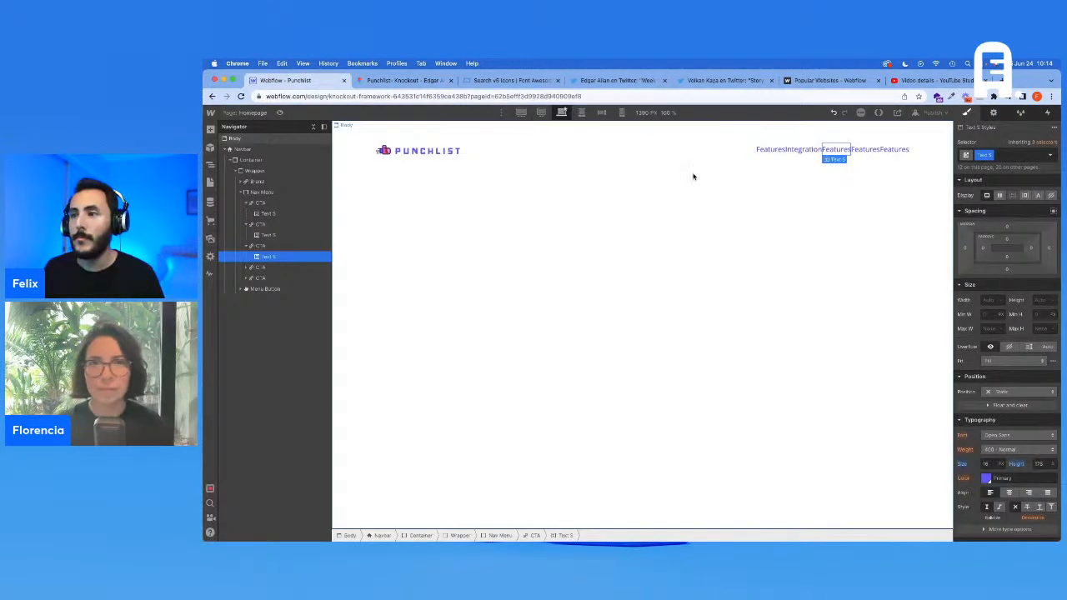
double_click(836, 149)
key("ctrl+v")
Copy the "Pricing" text from the Figma navbar and replace the fourth nav link's text with it in Webflow
left_click(864, 150)
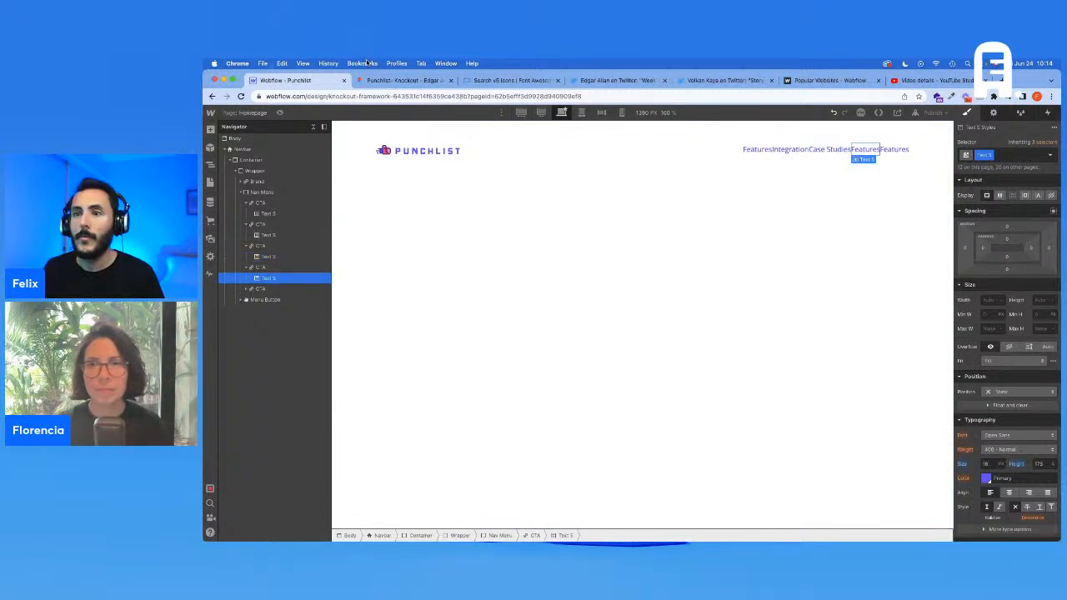
left_click(385, 81)
left_click(679, 233)
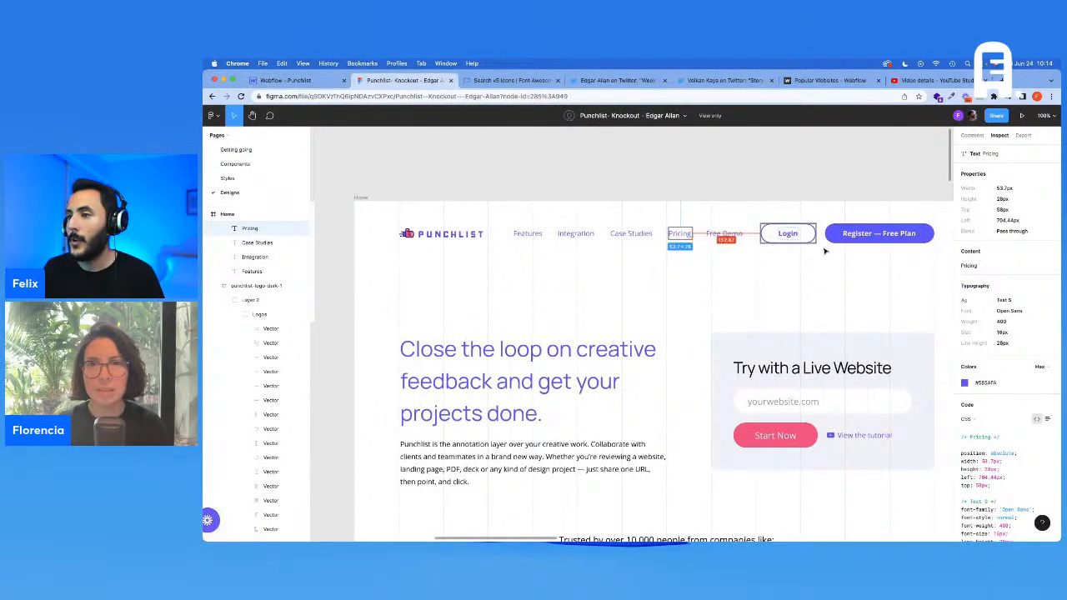
left_click(991, 269)
left_click(286, 80)
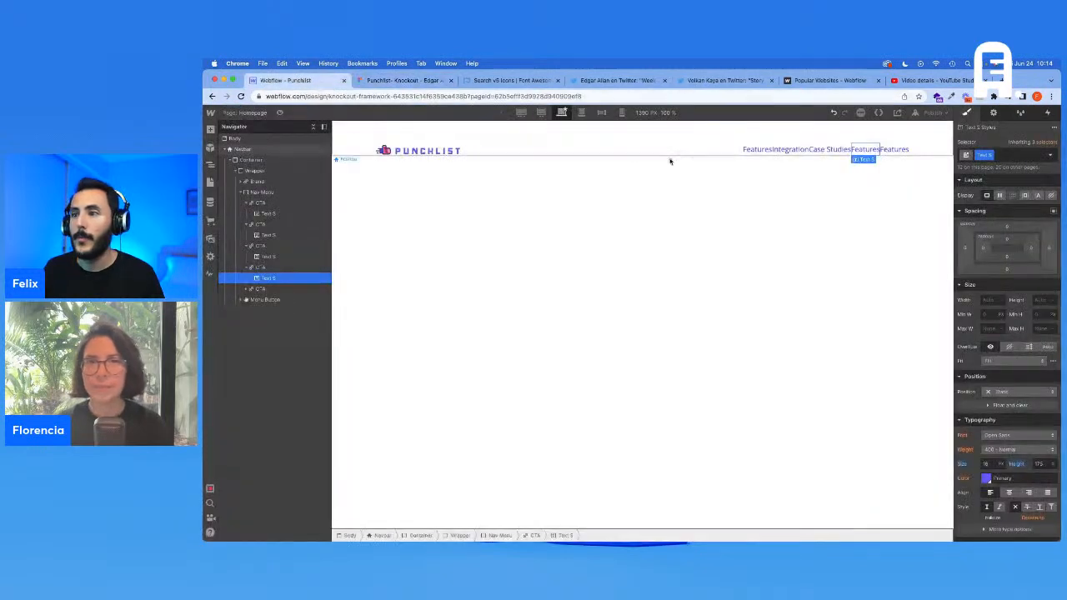
double_click(855, 149)
key("cmd+v")
Change the fifth nav link's text to "Free Demo"
left_click(900, 149)
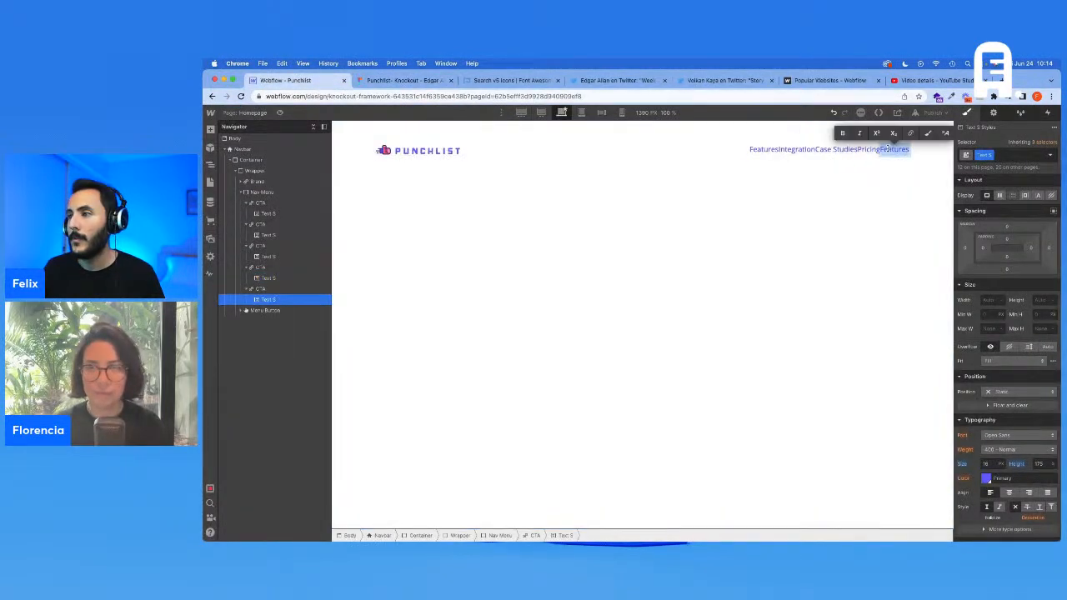
type("Free Demo")
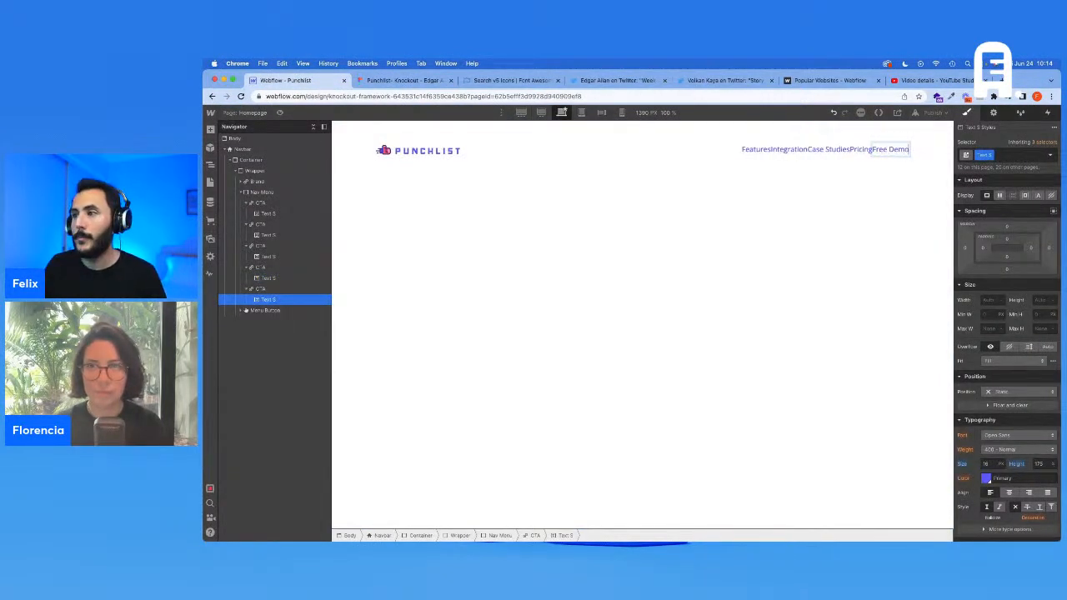
left_click(861, 150)
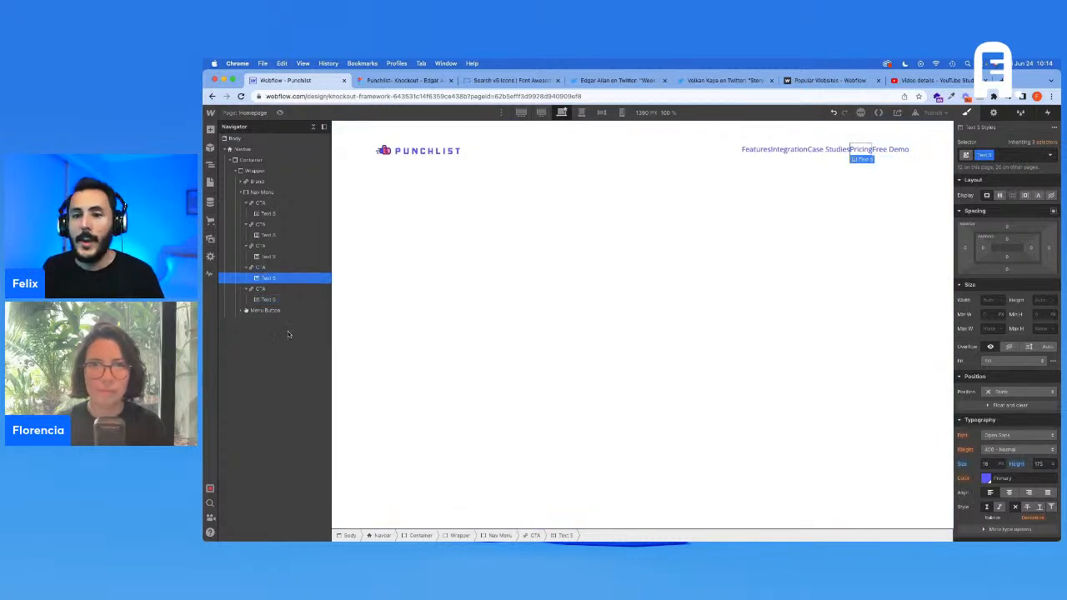
Collapse all five CTA links in the element tree
left_click(244, 204)
left_click(245, 213)
left_click(245, 225)
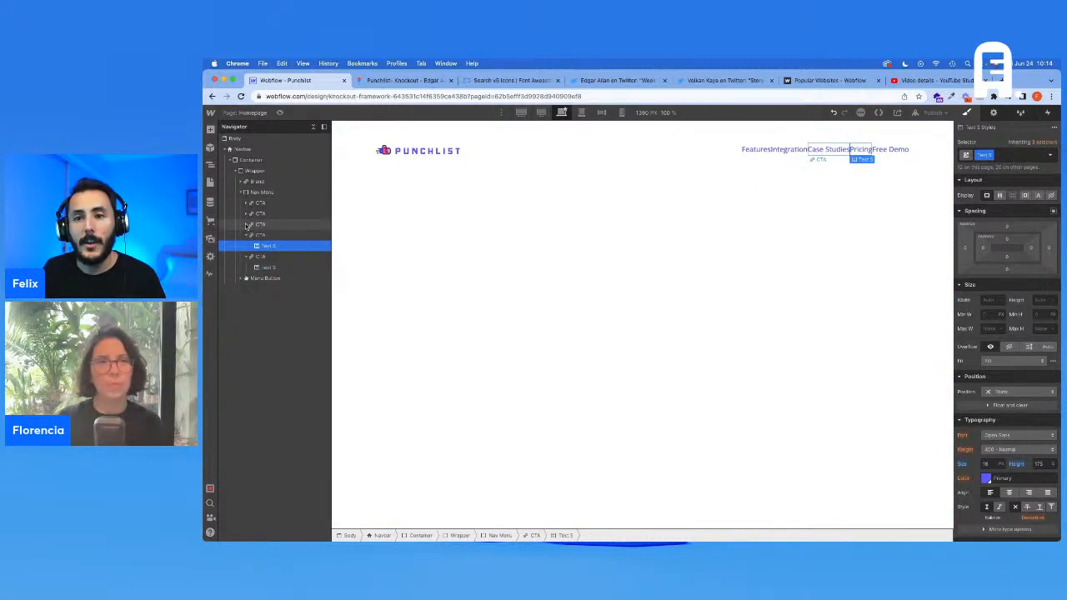
left_click(245, 235)
left_click(245, 246)
Check the navbar buttons in the Figma design and add a Button at the end of the Nav Menu in Webflow
left_click(262, 192)
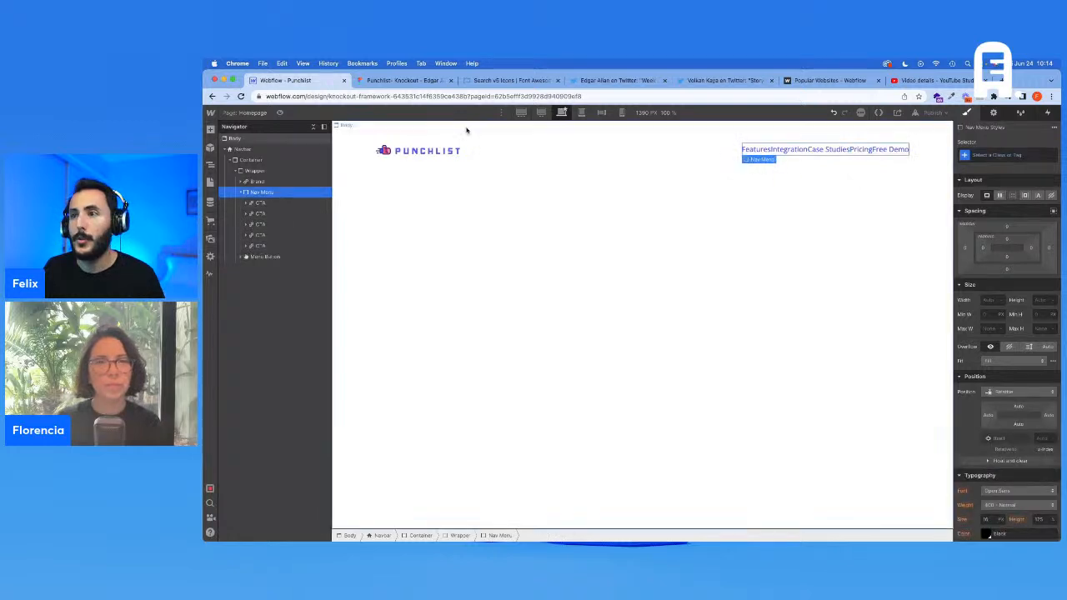
left_click(380, 81)
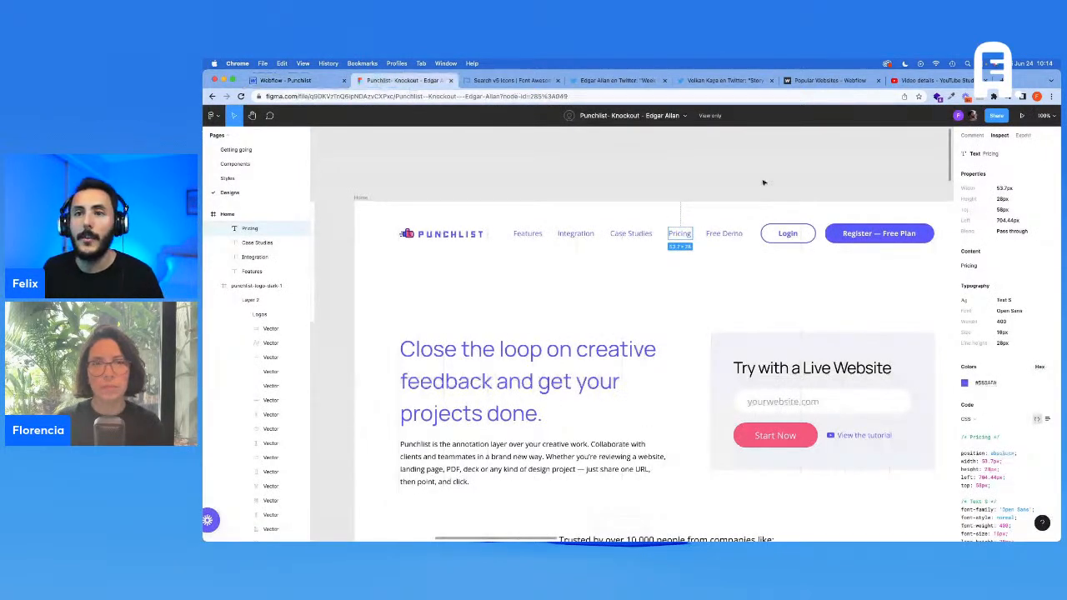
left_click(285, 81)
key("super+e")
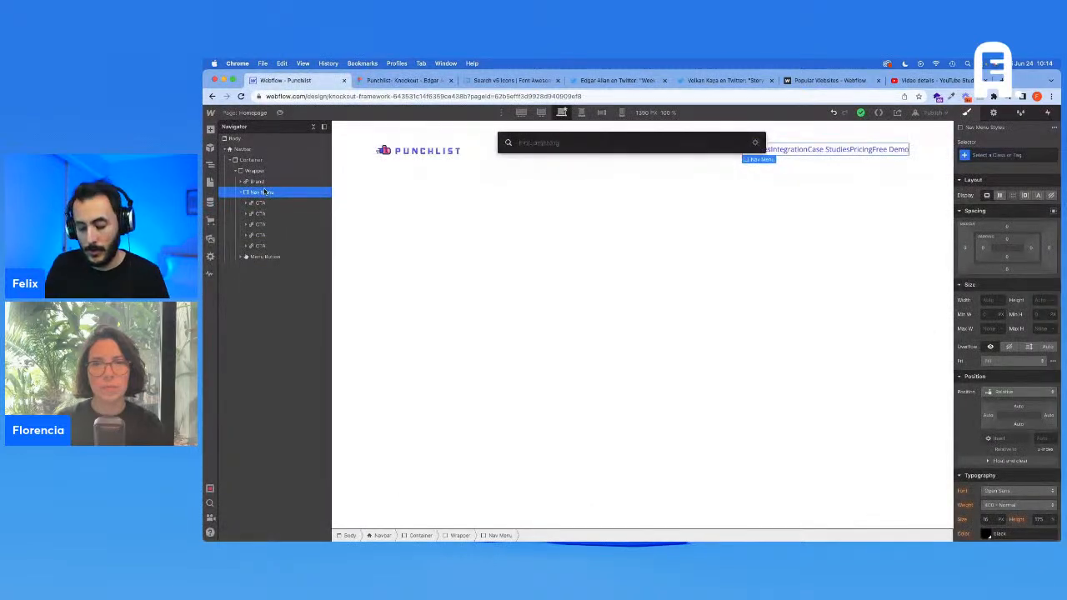
type("button")
key("Return")
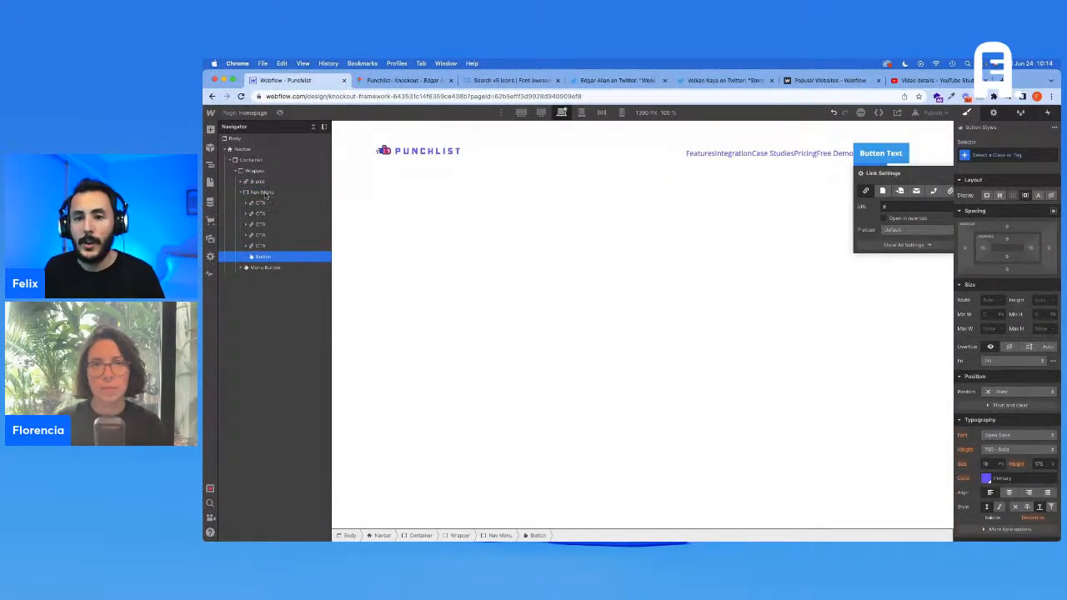
Give the new Button the existing class Button Small
left_click(989, 151)
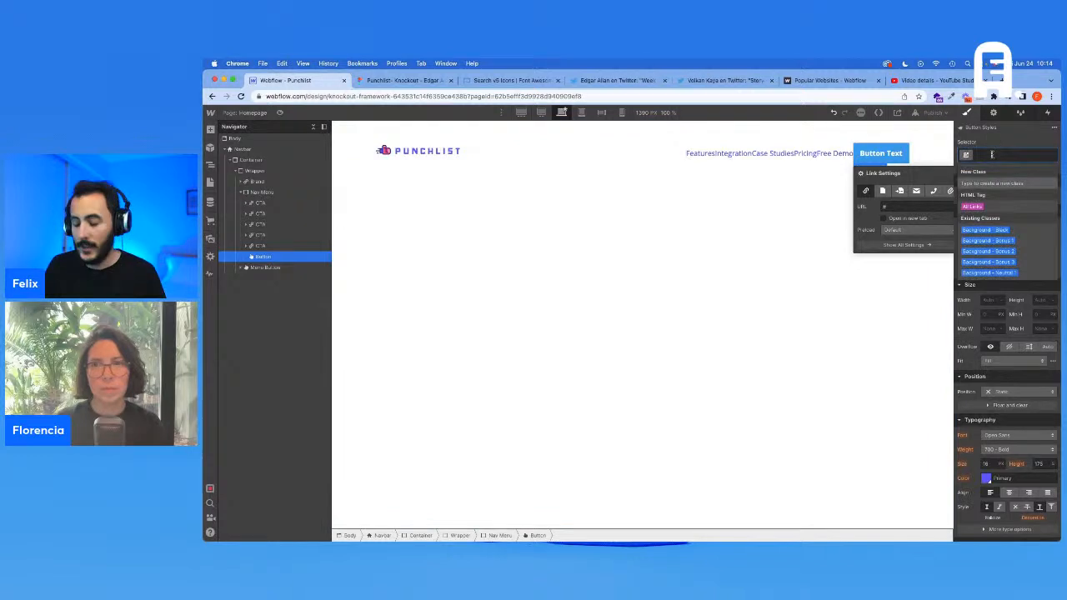
type("button")
key("Down")
key("Down")
key("Return")
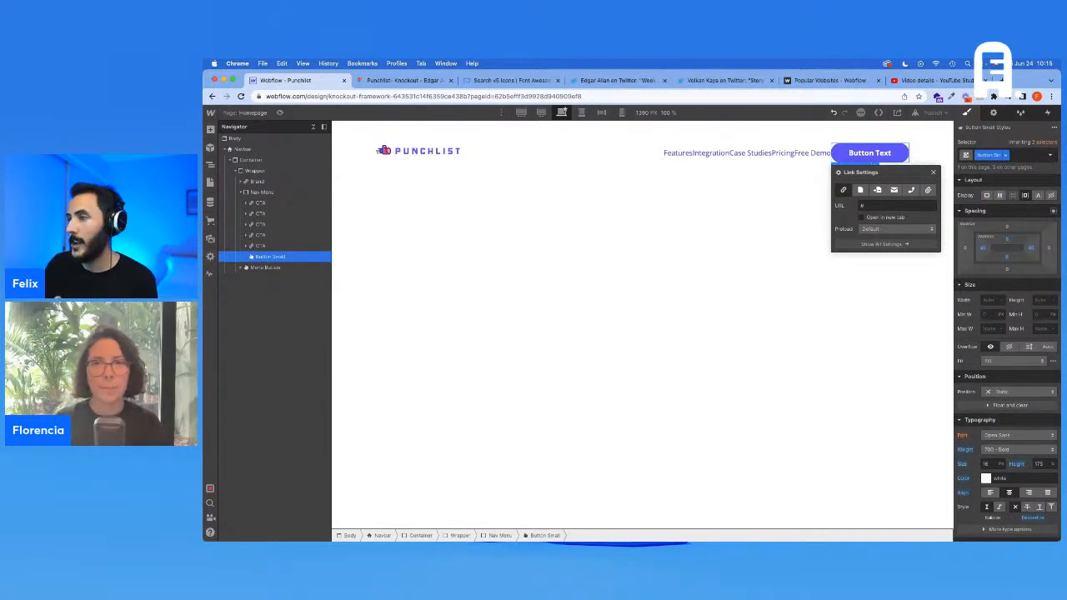
Inspect the Start Now and Login buttons in the Figma design and add the Primary combo class to the navbar's Button Small in Webflow
left_click(404, 80)
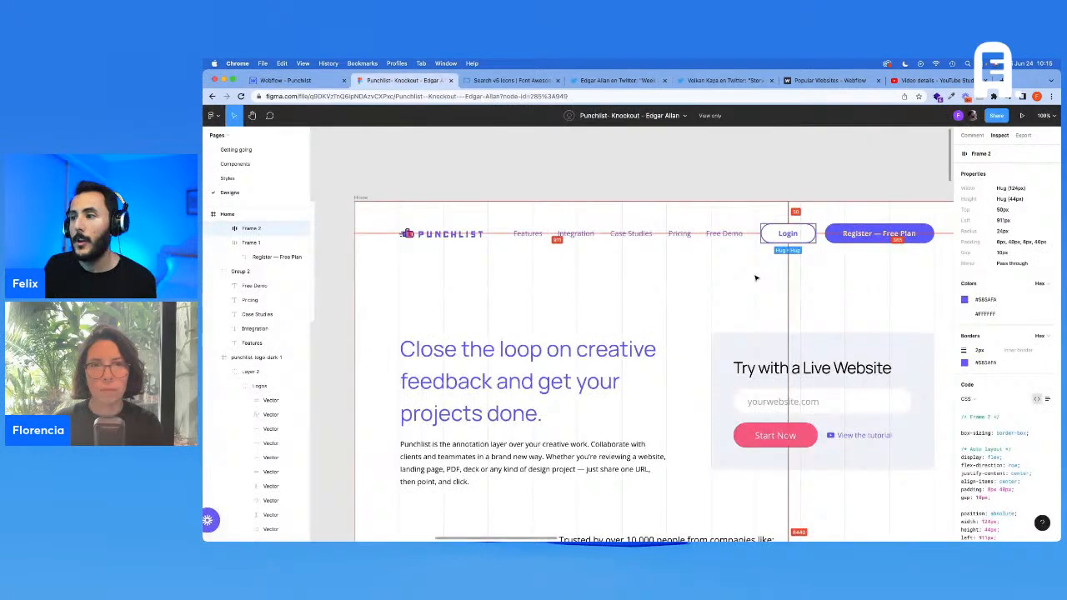
scroll(784, 267, "down", 3)
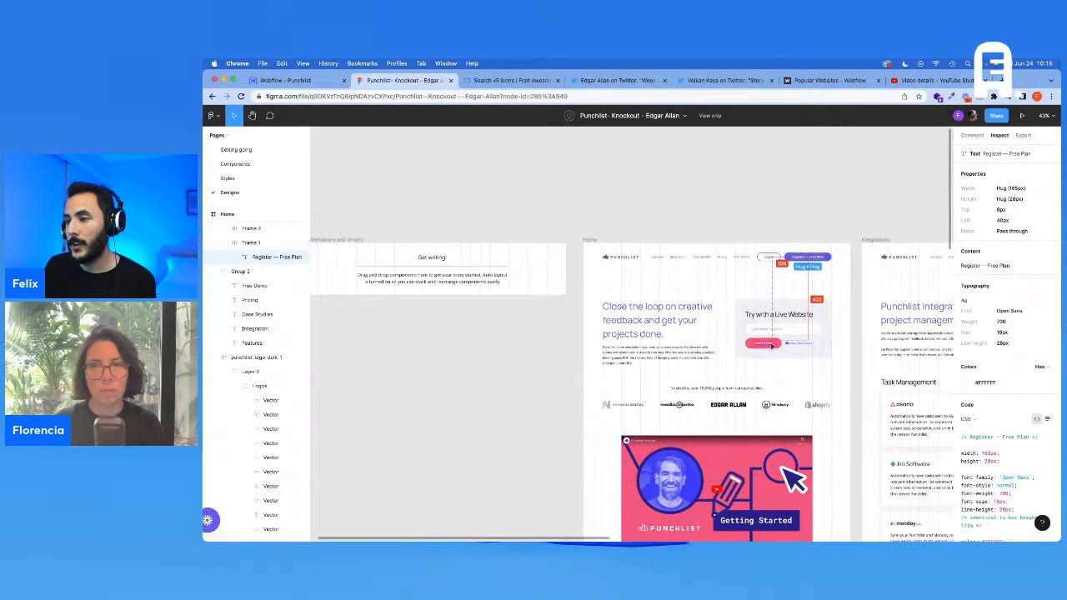
left_click(774, 344)
left_click(768, 257)
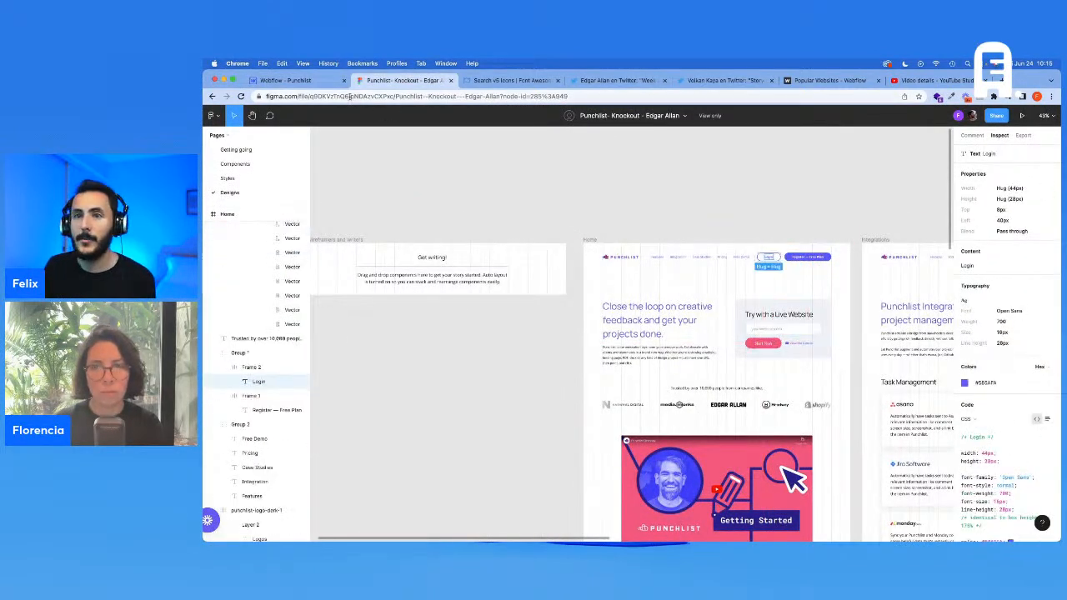
left_click(301, 81)
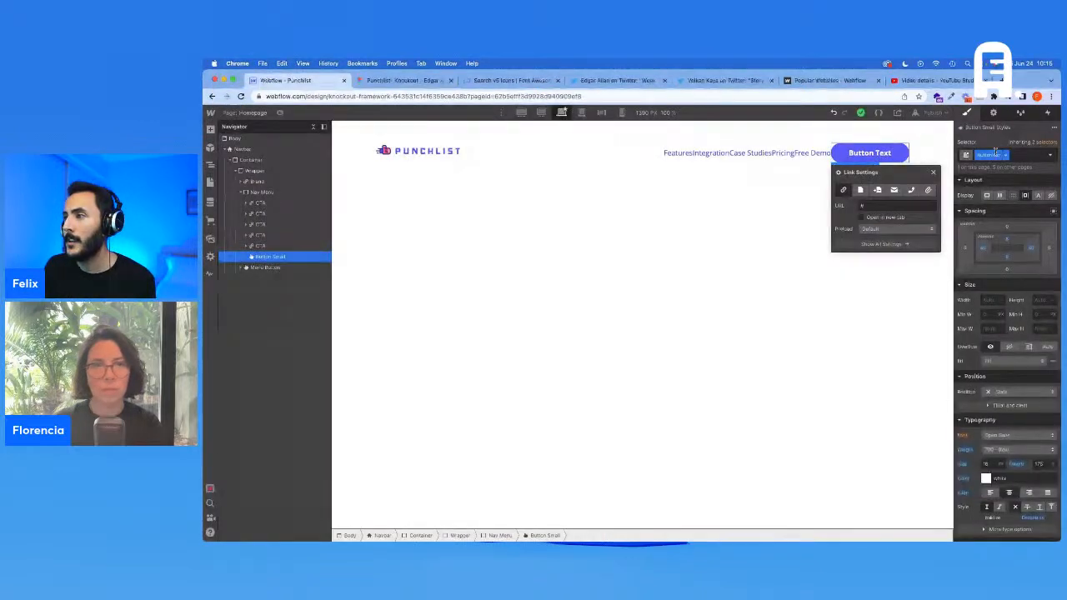
left_click(1022, 156)
type("bla")
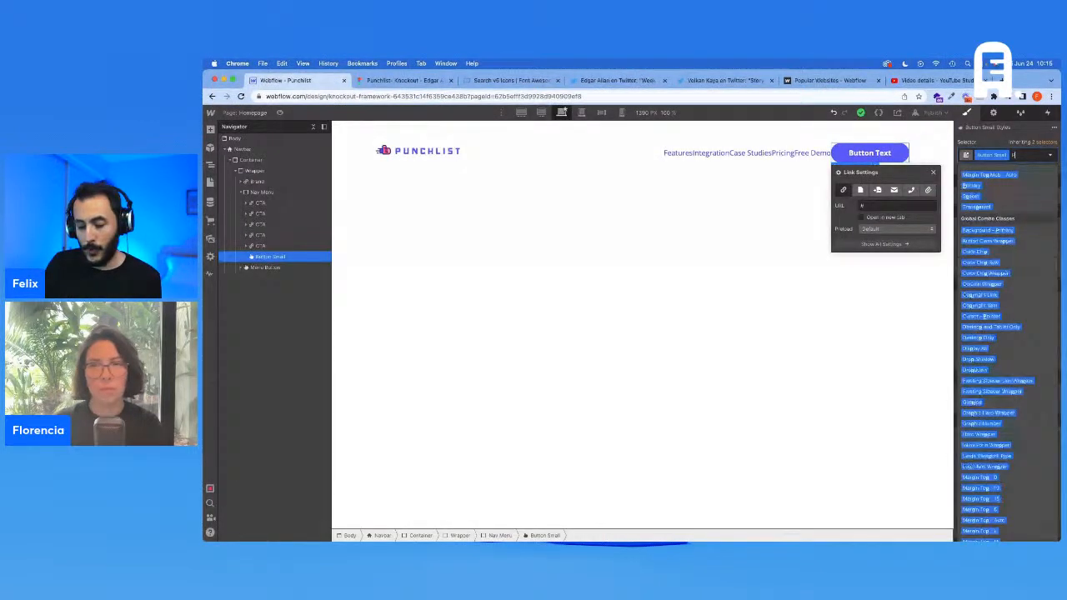
key("Down")
key("Return")
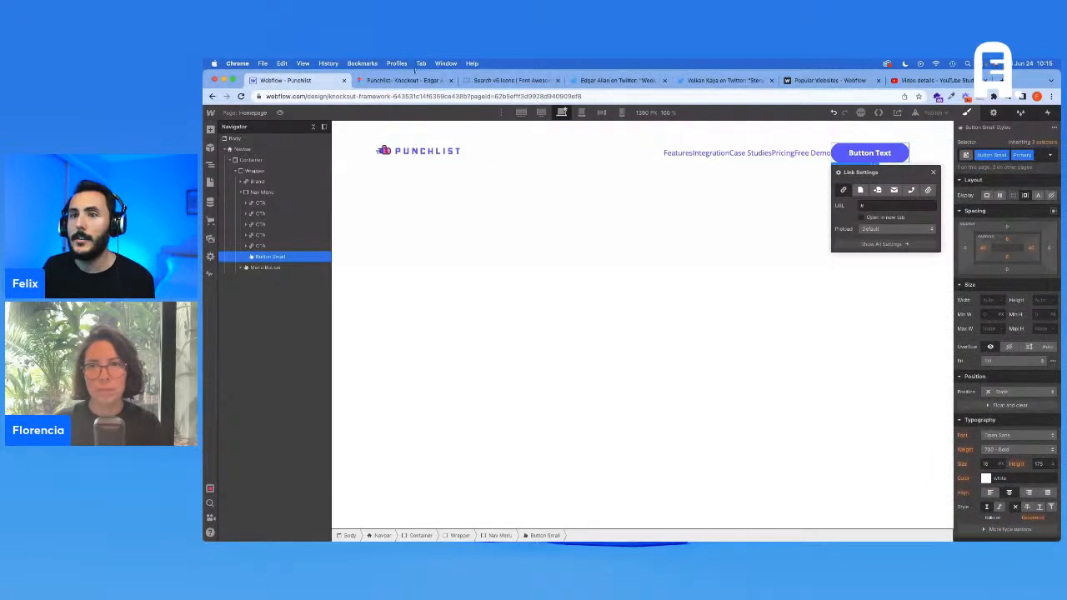
Copy the Register button's text from Figma and replace the Webflow navbar button's text with "Register — Free Plan"
left_click(400, 81)
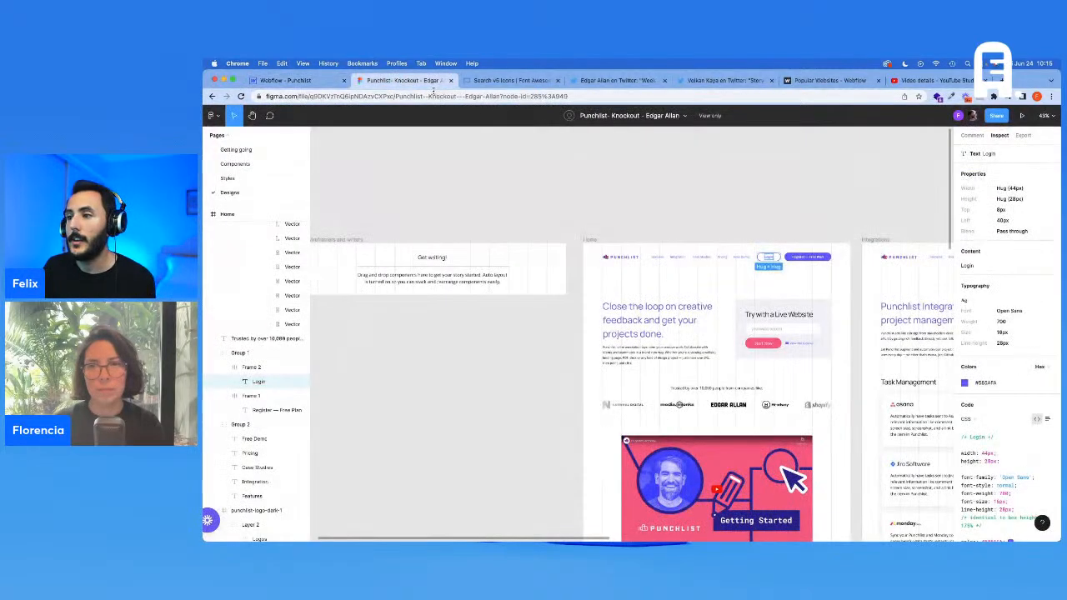
left_click(807, 257)
left_click(1030, 266)
left_click(278, 82)
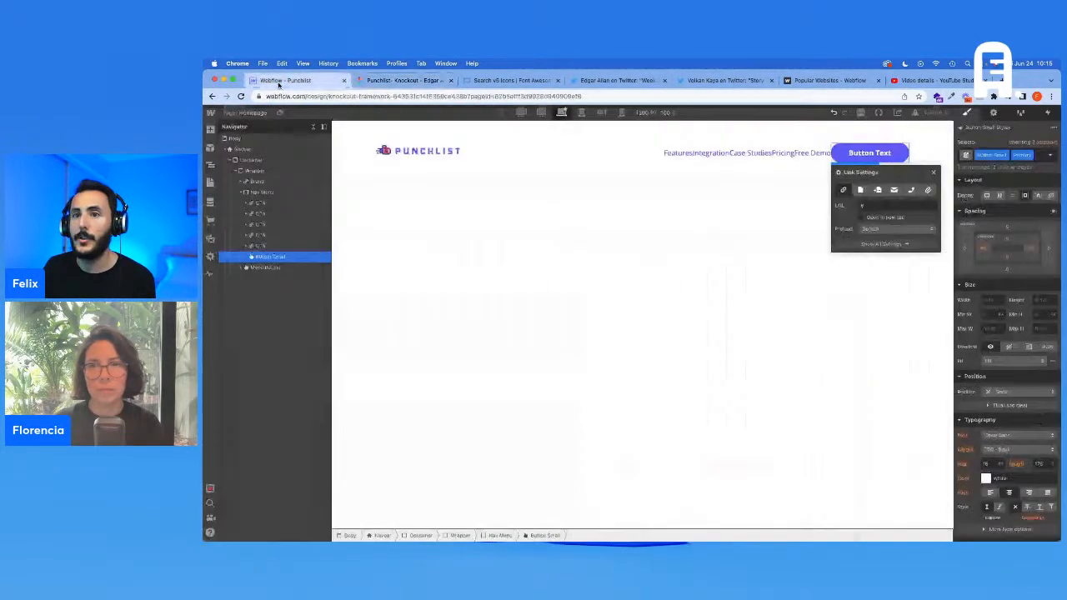
double_click(878, 152)
key("super+v")
Duplicate the Register button in the Nav Menu and change the first button's text to "Login"
left_click(297, 257)
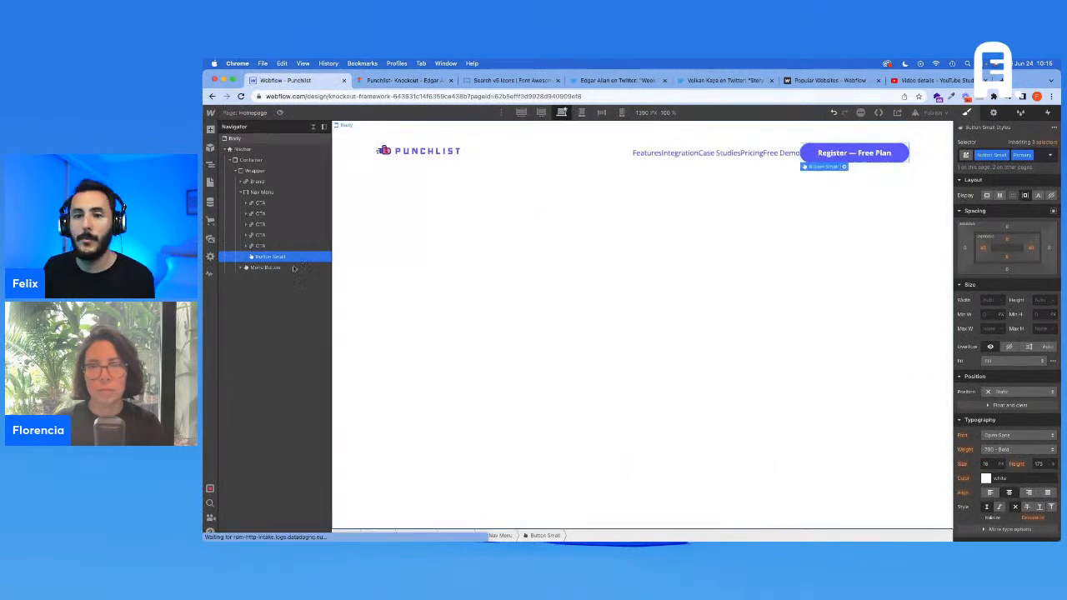
key("super+c")
key("super+v")
left_click(745, 153)
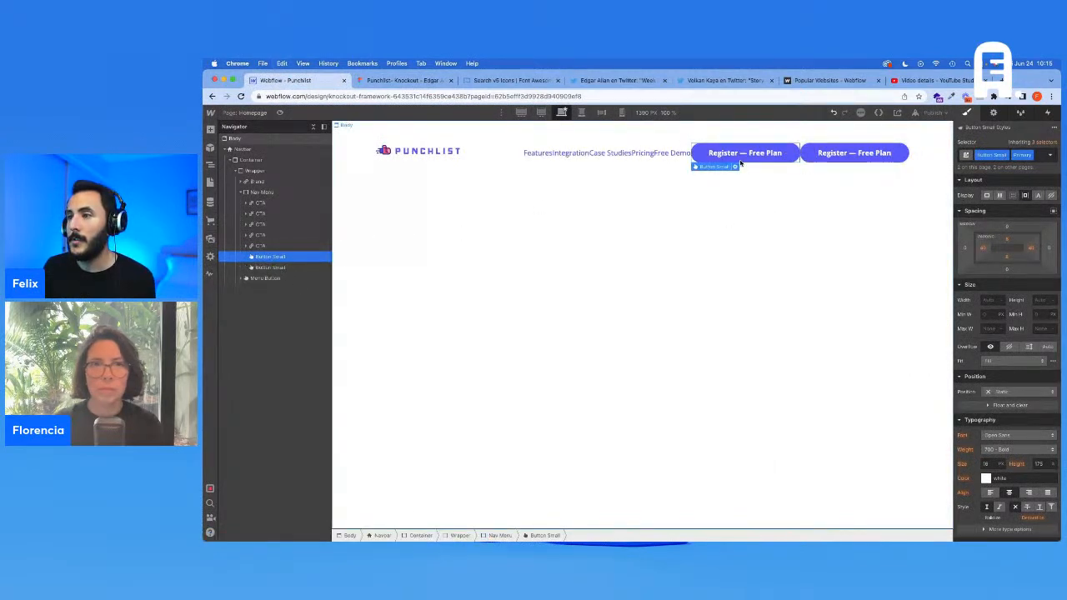
double_click(744, 153)
type("Login")
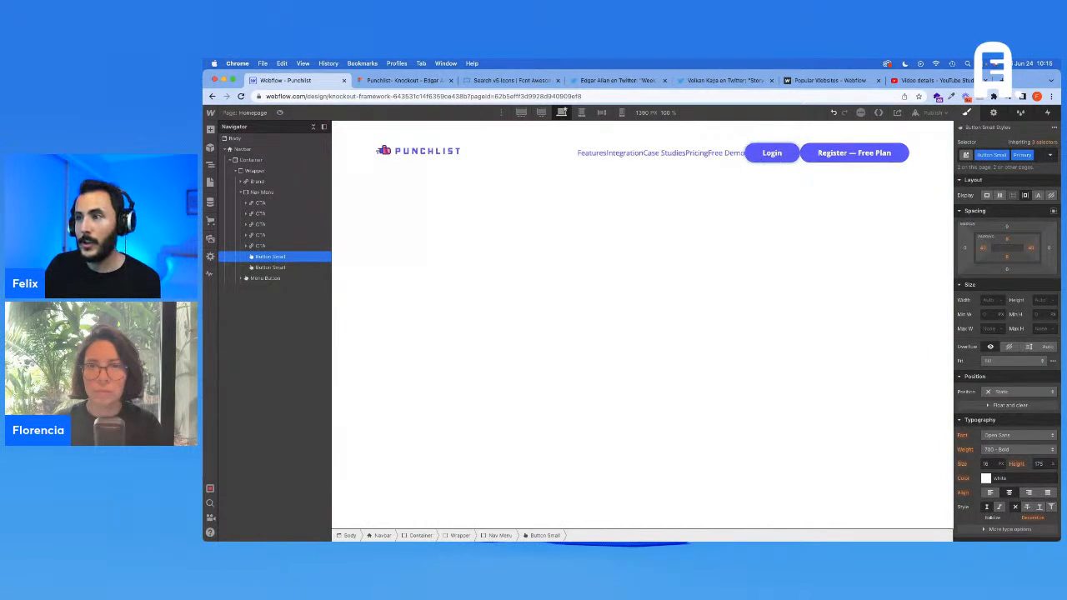
Replace the Login button's Primary combo class with Inverted
left_click(761, 135)
left_click(772, 152)
left_click(1037, 156)
key("BackSpace")
type("inver")
left_click(1016, 202)
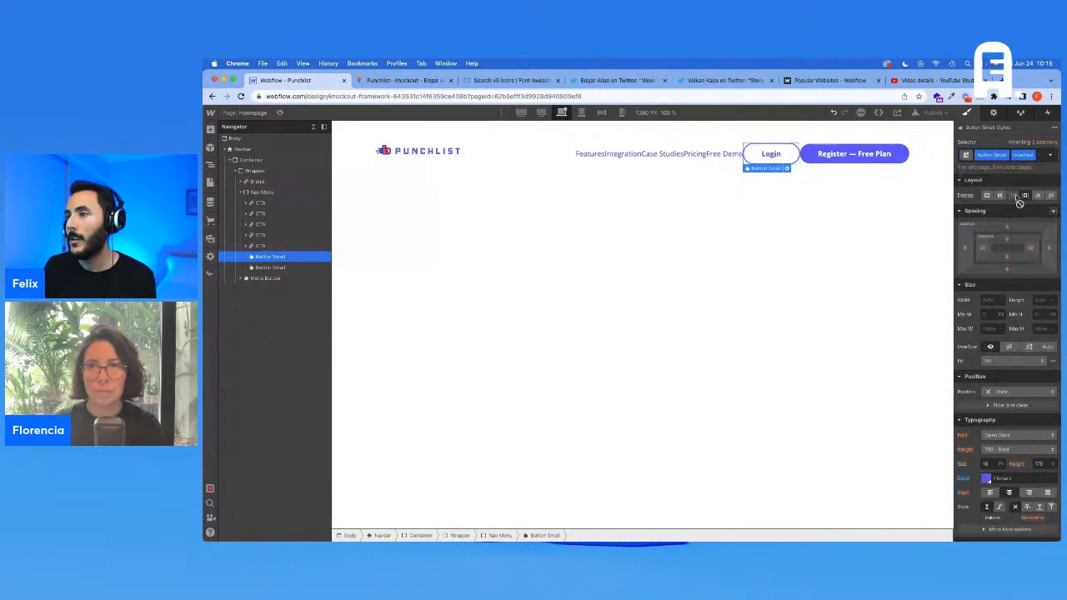
Add the Primary combo class to the Login button after Inverted
left_click(1042, 159)
type("pri")
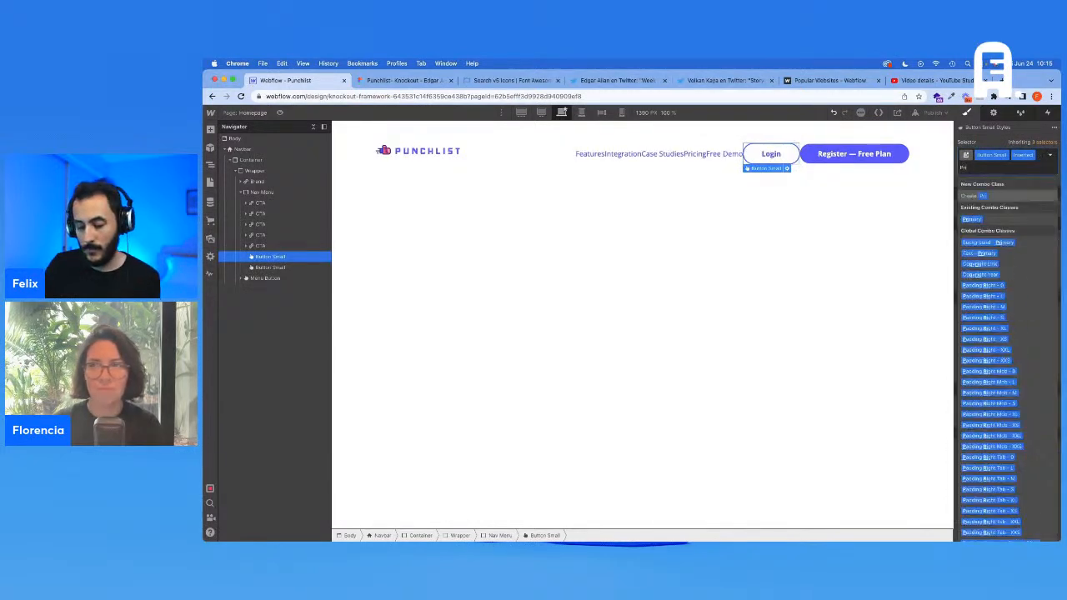
key("Down")
key("Return")
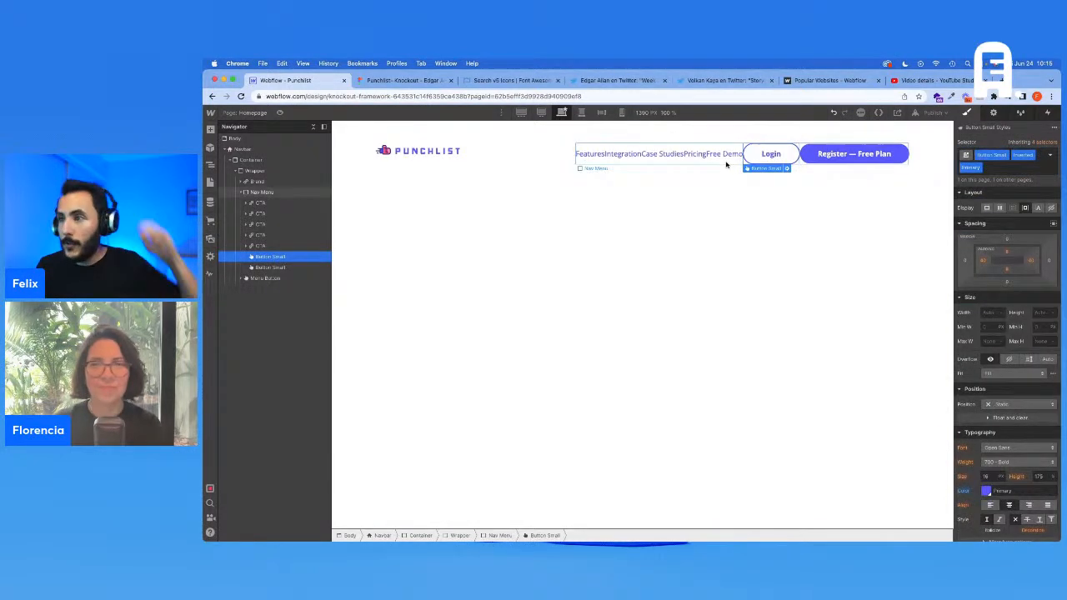
Measure the gap between the Features and Integration links in Figma and create the combo class "Margin Right - 30" on the Features CTA link in Webflow
left_click(423, 81)
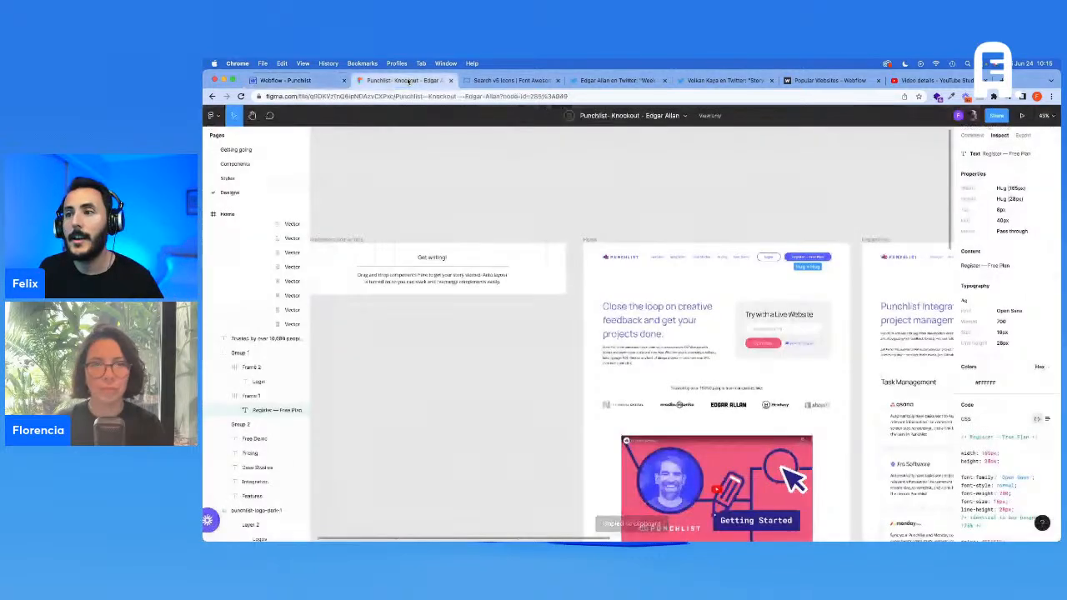
scroll(662, 260, "up", 5)
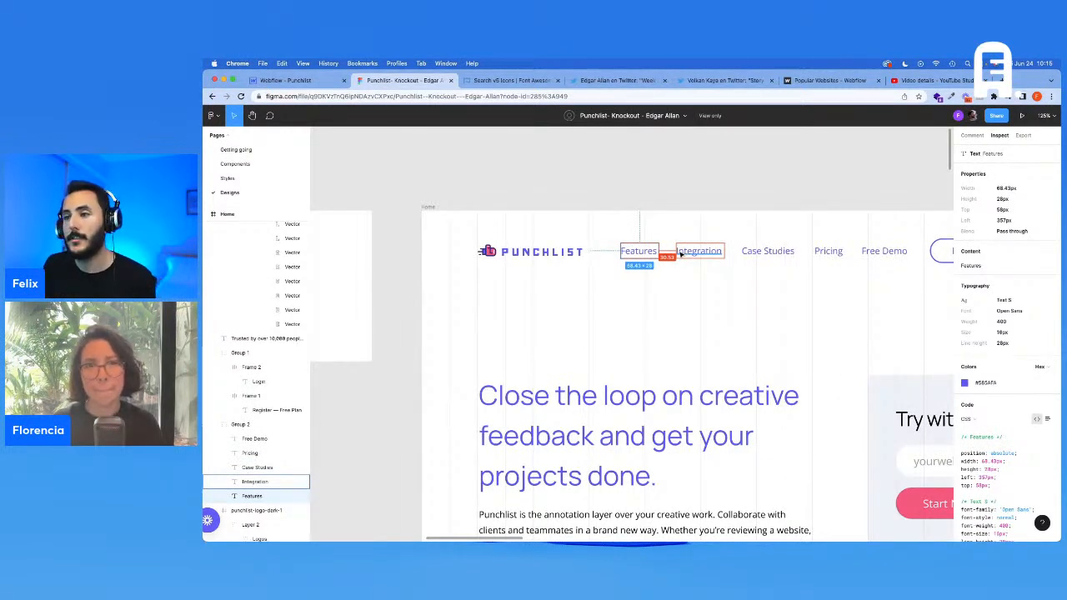
left_click(294, 81)
left_click(588, 155)
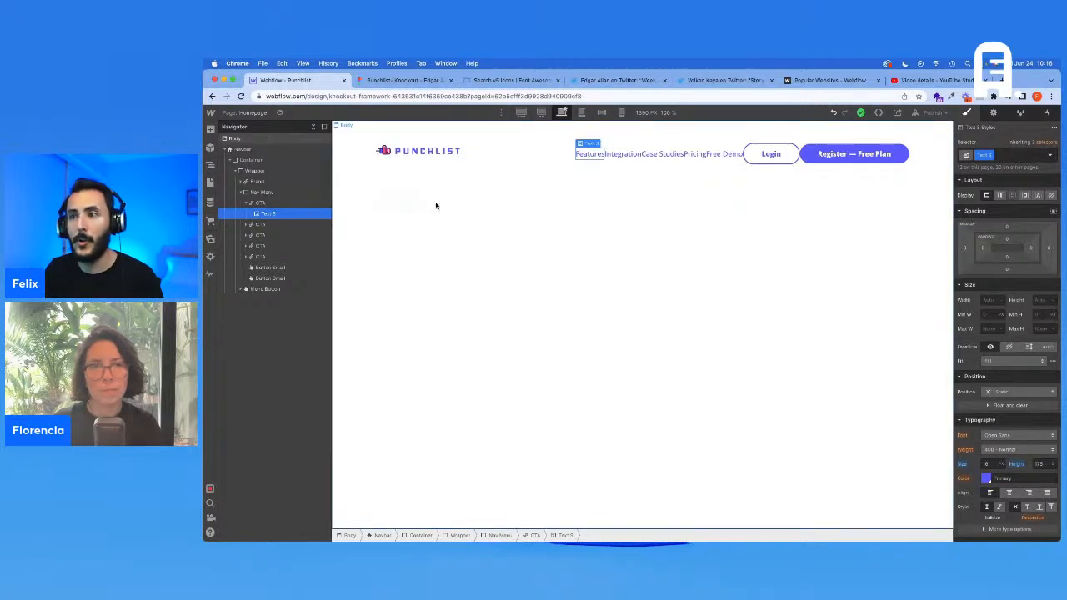
left_click(292, 203)
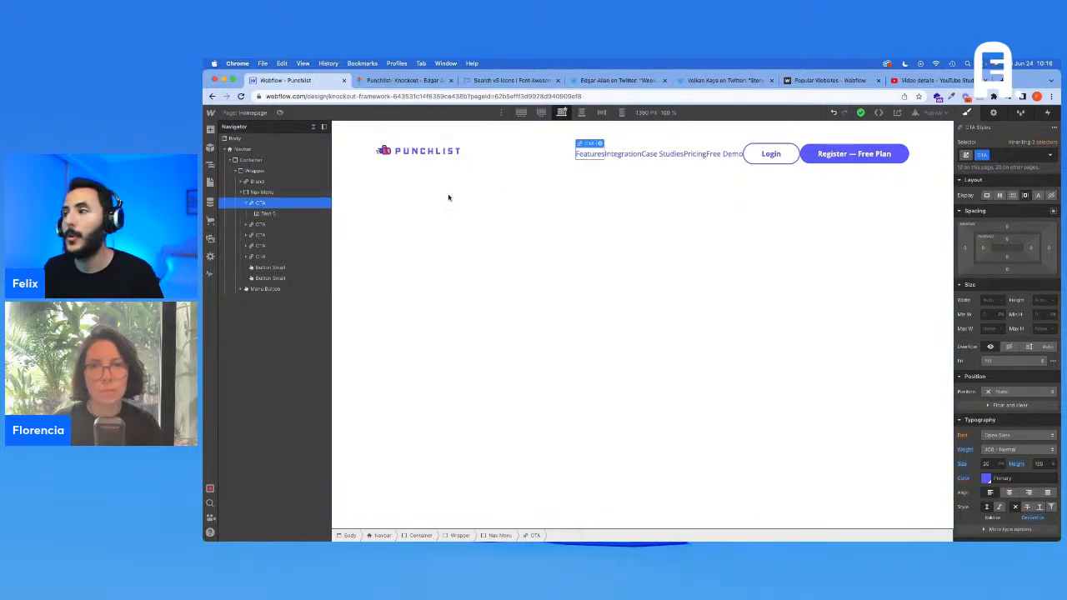
left_click(1006, 157)
type("Margin Right -")
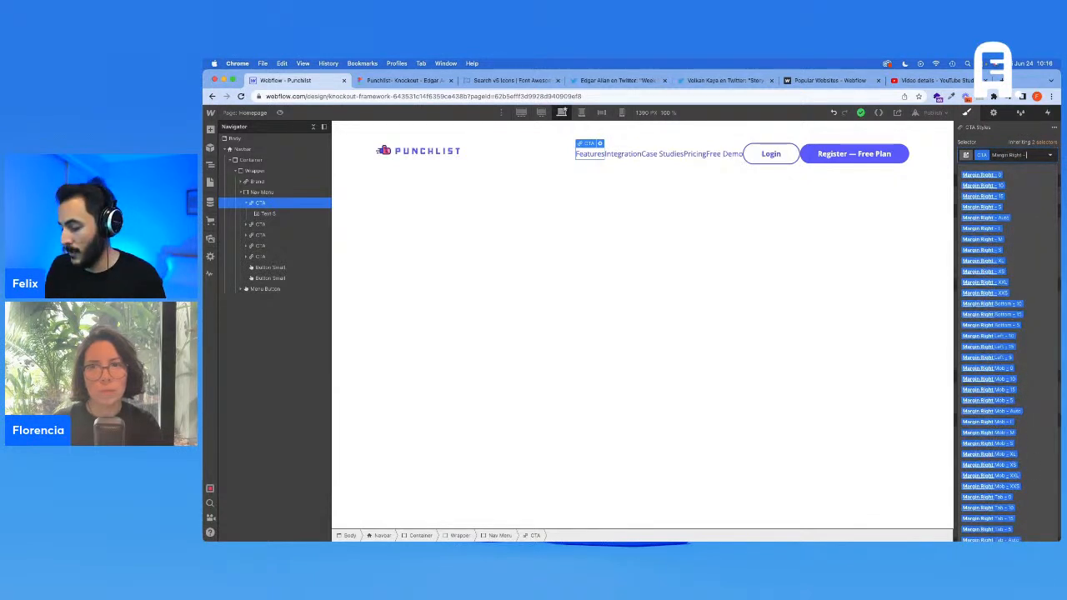
type(" 30")
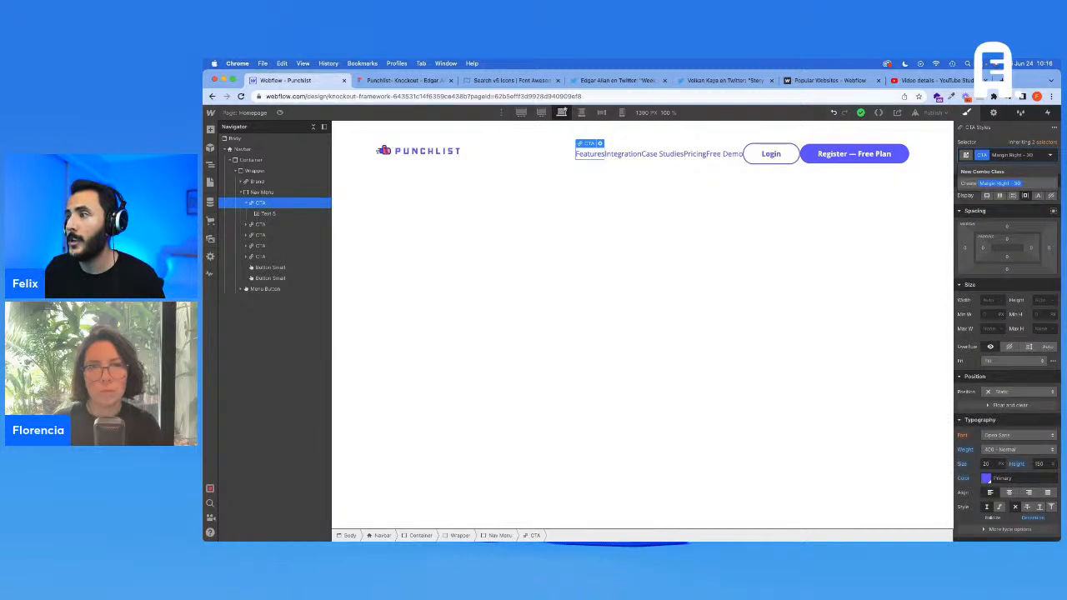
key("Return")
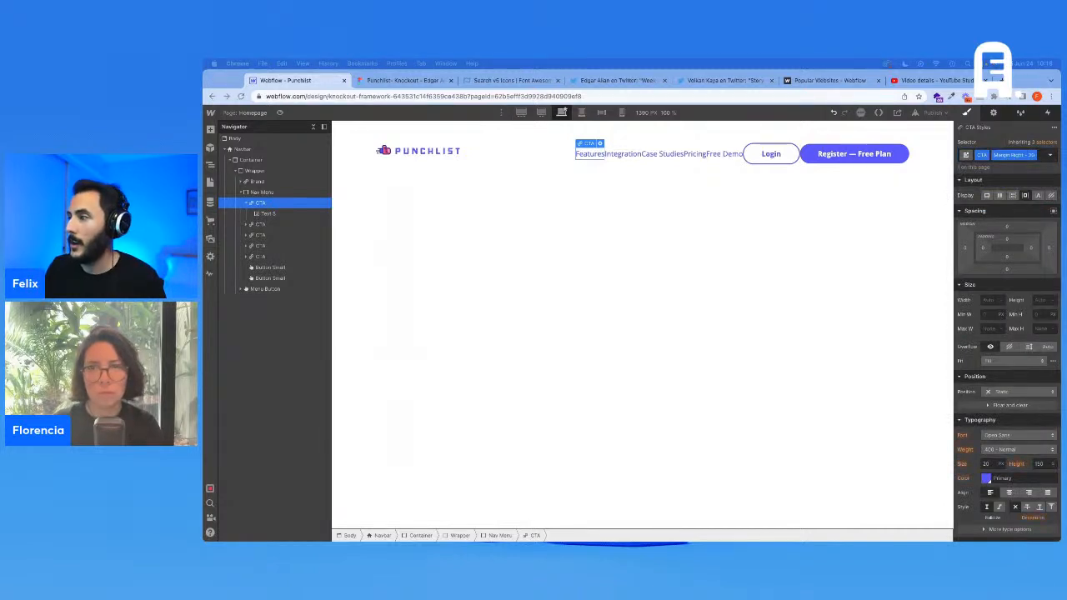
Convert the 30 px gap to viewport-width units in Calculator and set the Features link's right margin to 2.083 VW in Webflow
left_click(821, 269)
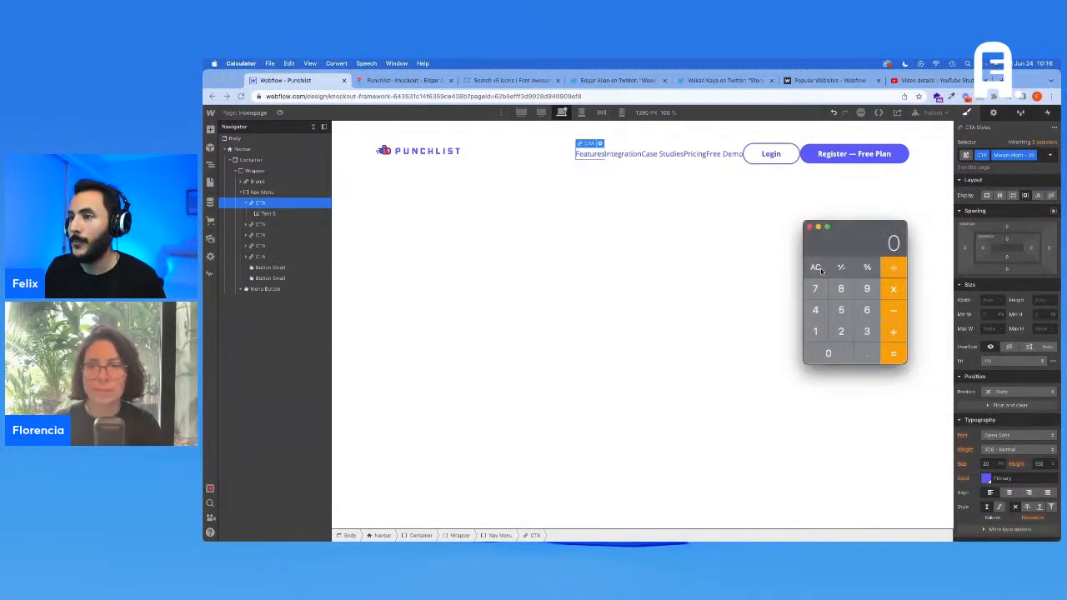
type("144")
key("Return")
key("shift+8")
type("10")
key("Return")
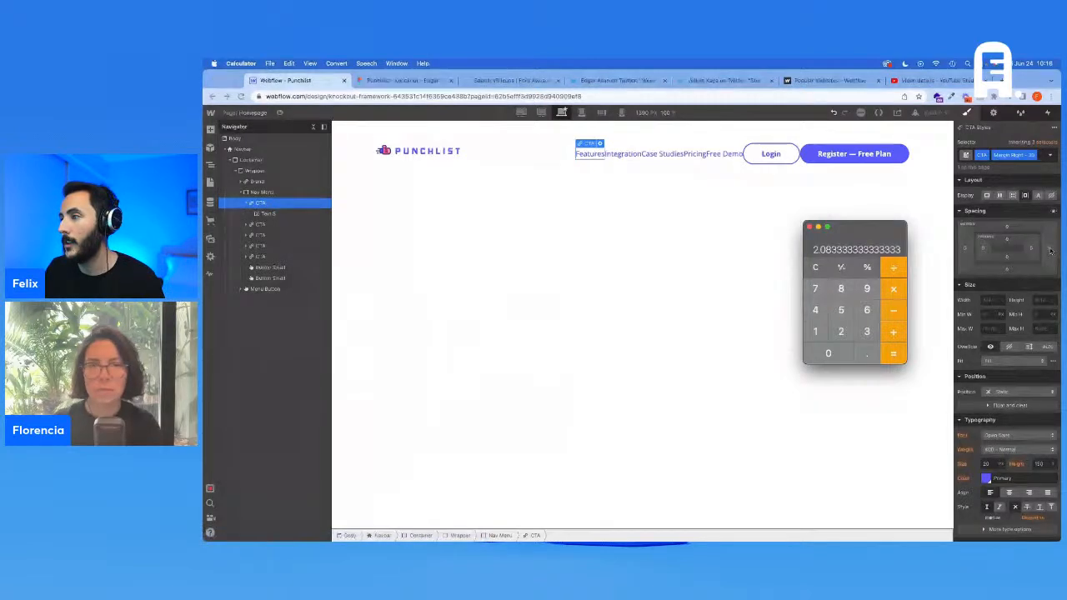
key("super+Tab")
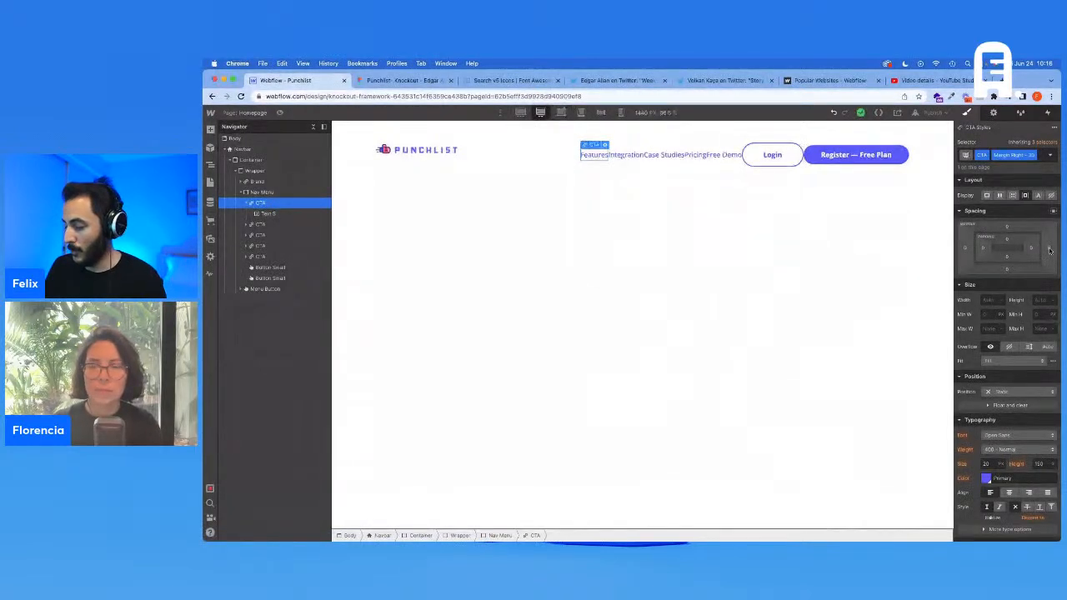
left_click(1049, 248)
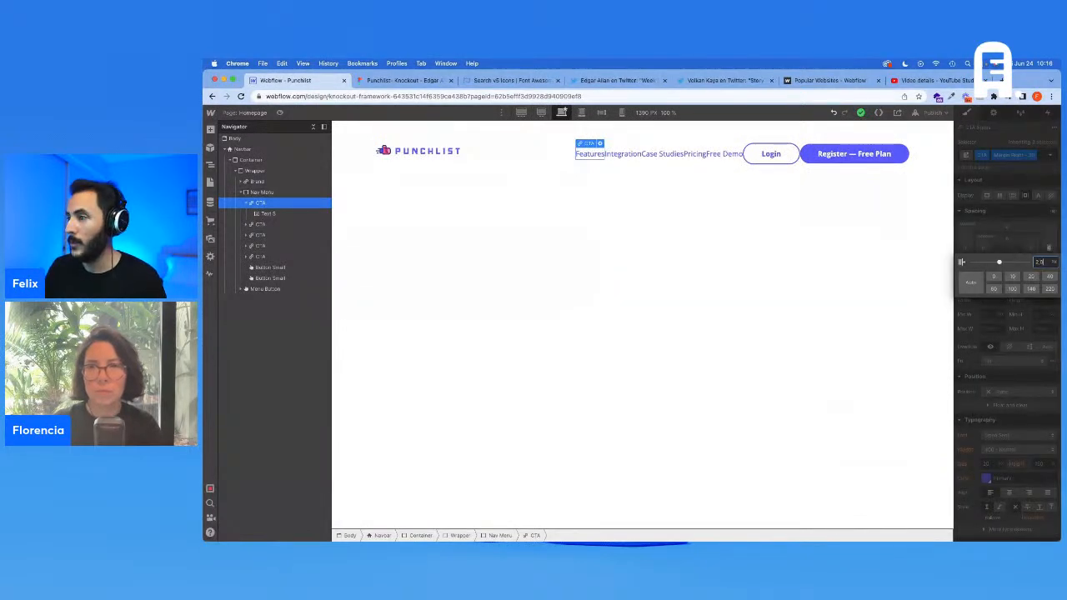
key("Return")
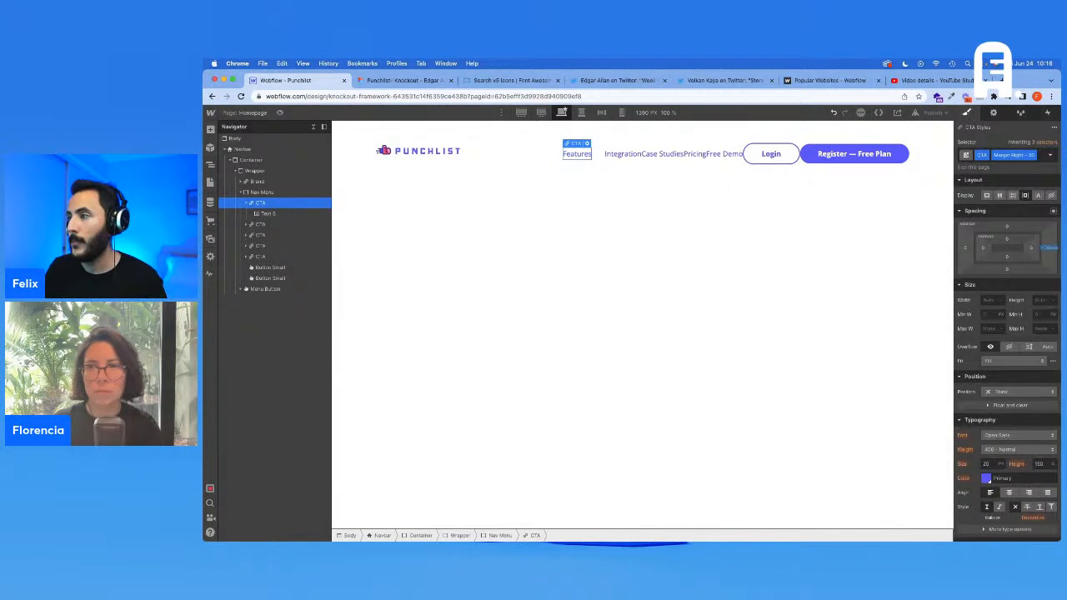
Multiply 30 by 1.333 in Calculator and try to set the Features link's right margin at the 1920 px breakpoint in Webflow
left_click(540, 112)
left_click(520, 112)
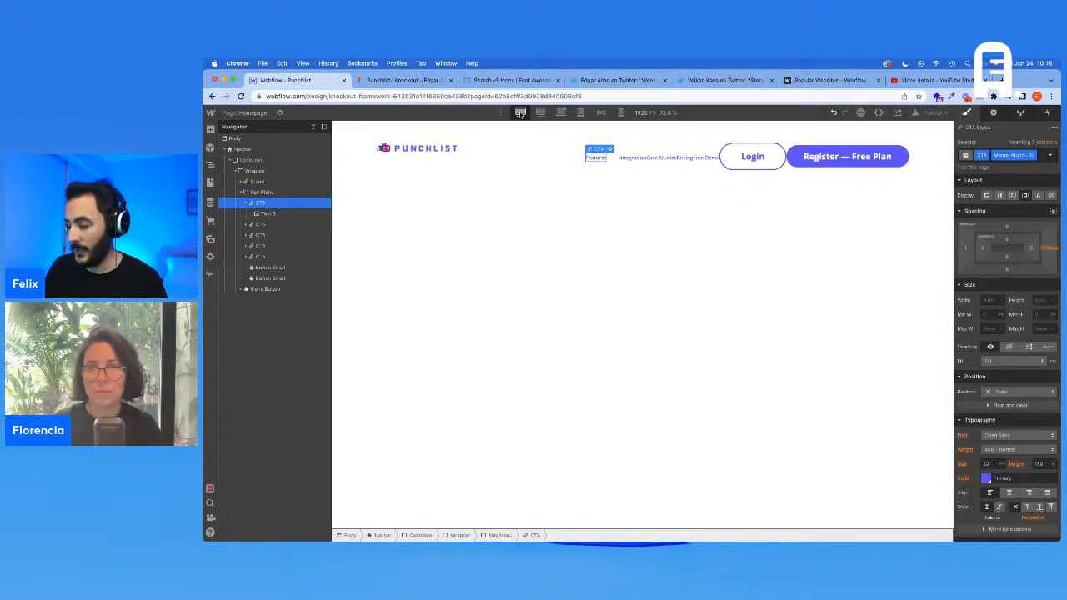
key("super+Tab")
key("Escape")
type("30")
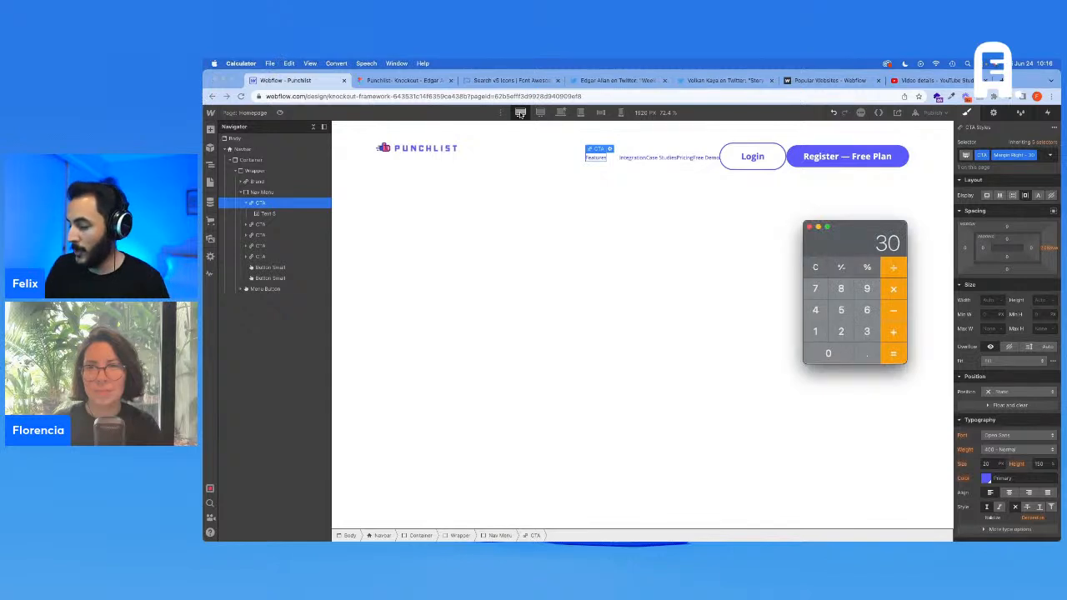
type("*1.333")
key("Return")
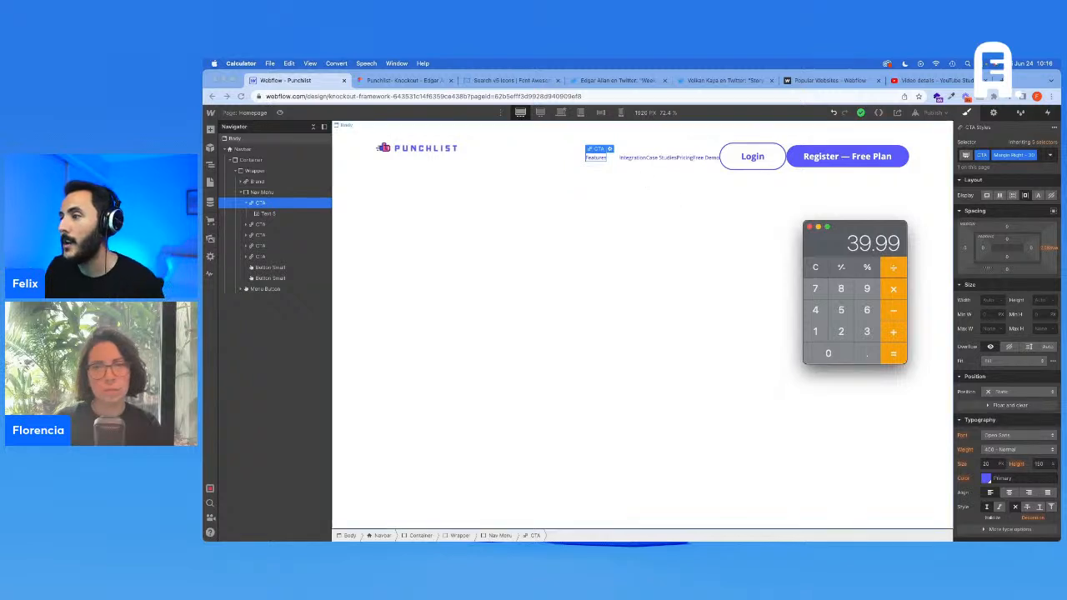
left_click(1049, 250)
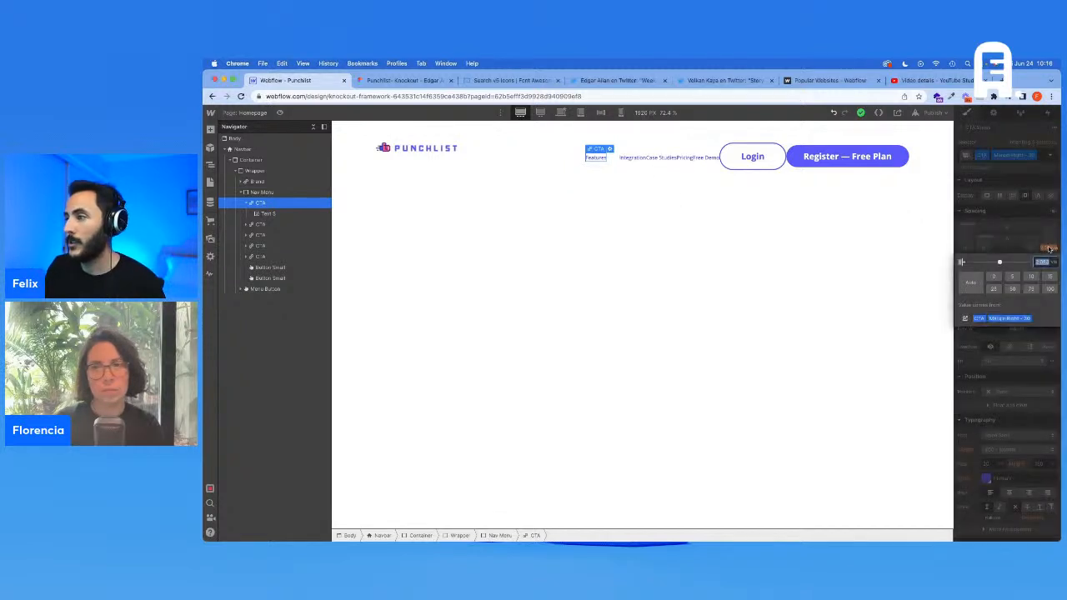
key("Return")
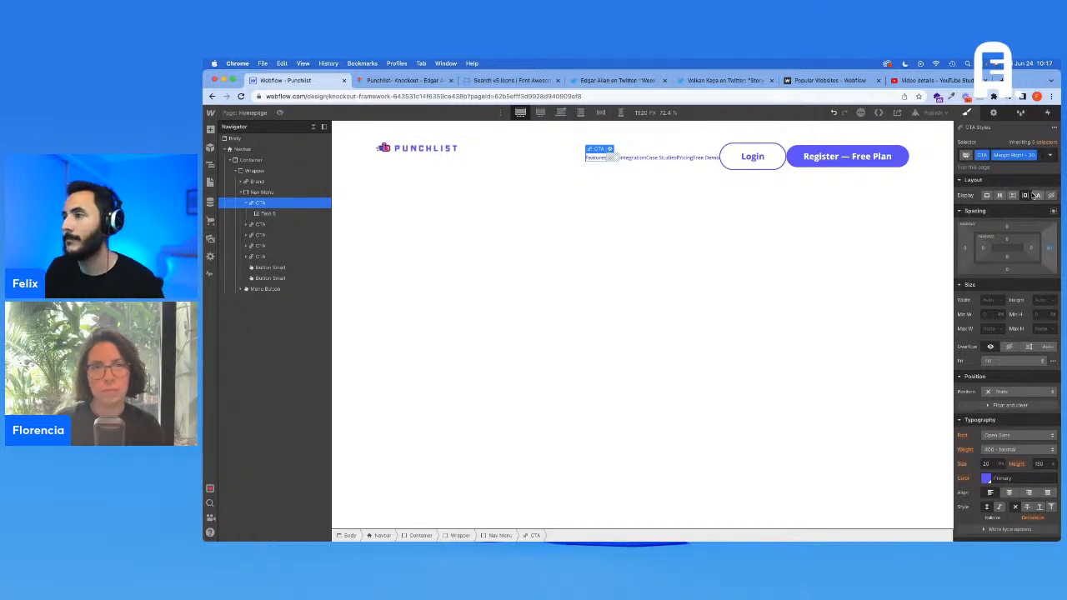
Undo the right margin changes on the Features link and return to the base breakpoint
key("super+z")
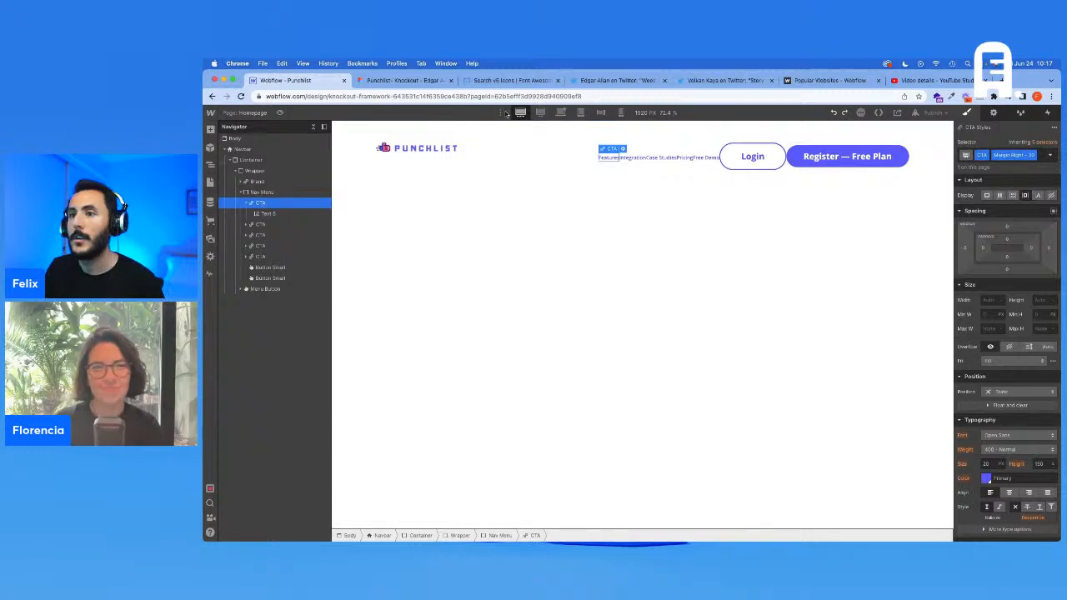
left_click(561, 112)
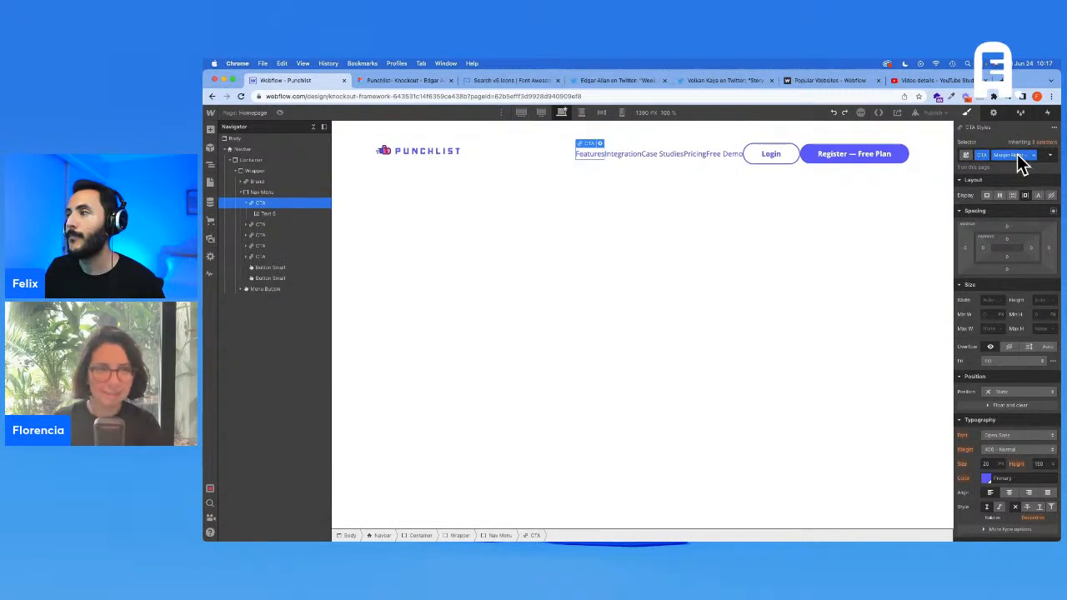
Add a div block inside the Nav Menu and give it the new class "Margin Right - 30"
left_click(263, 192)
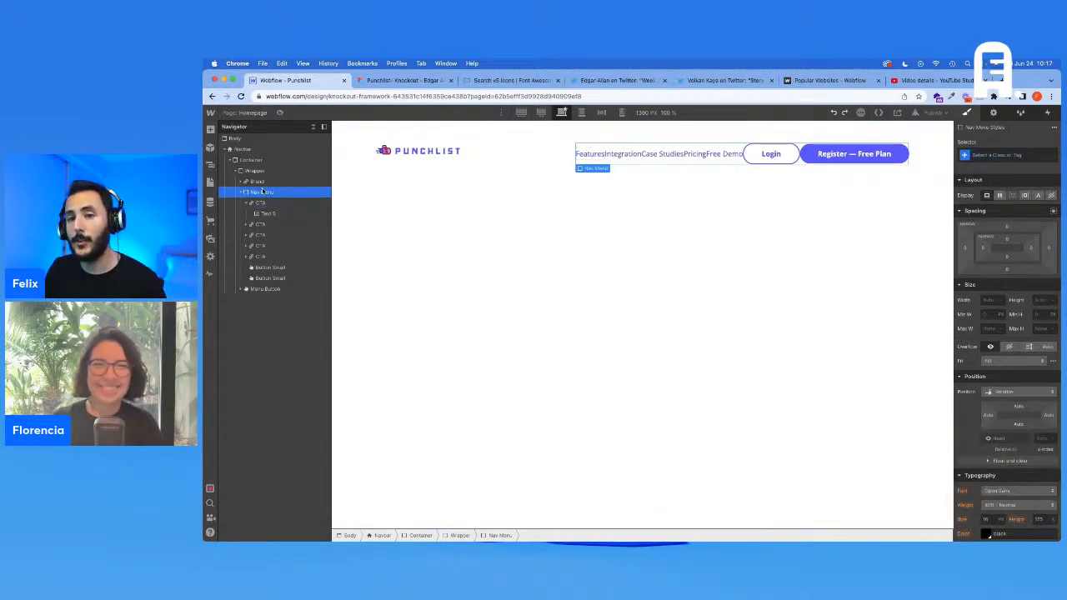
key("super+e")
type("d")
key("Return")
left_click(993, 156)
type("Margin Right - 30")
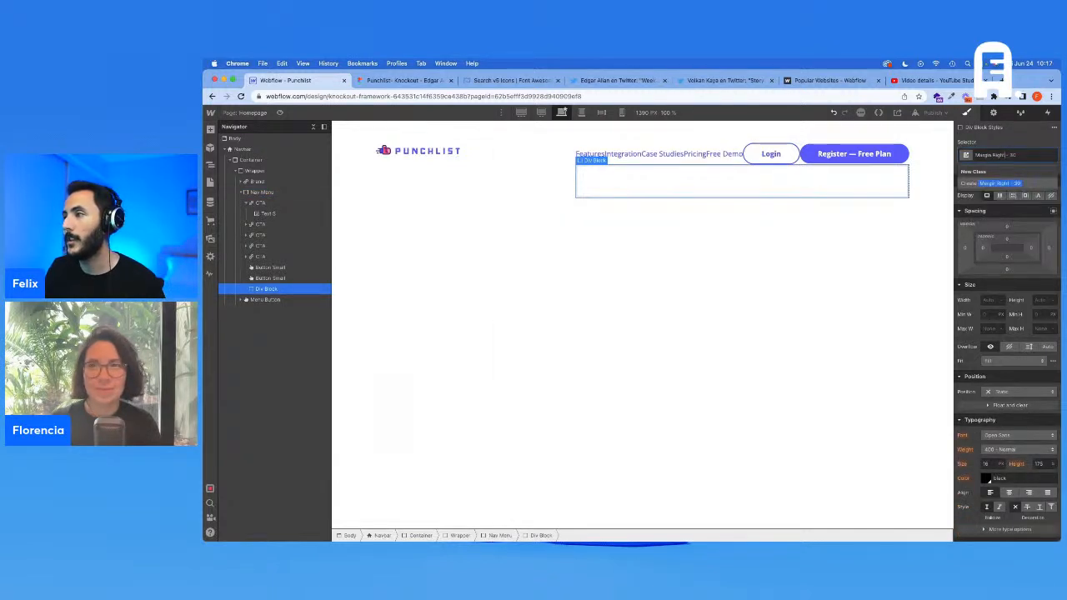
key("Return")
Divide 30 by 1440 in Calculator and set the "Margin Right - 30" class's right margin to 2.083 VW in Webflow
key("super+Tab")
key("Escape")
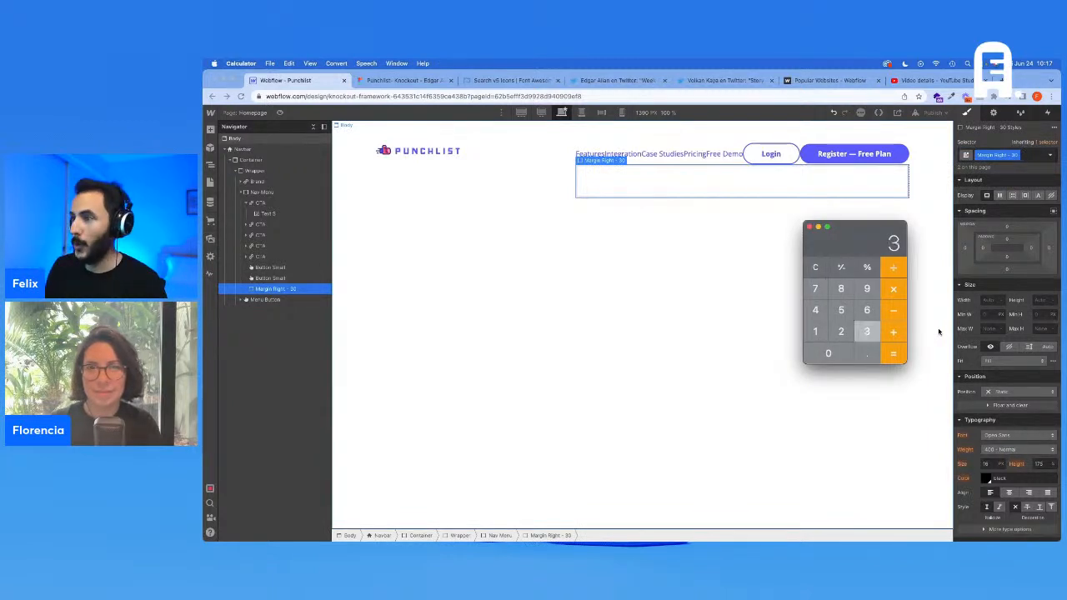
type("144*10")
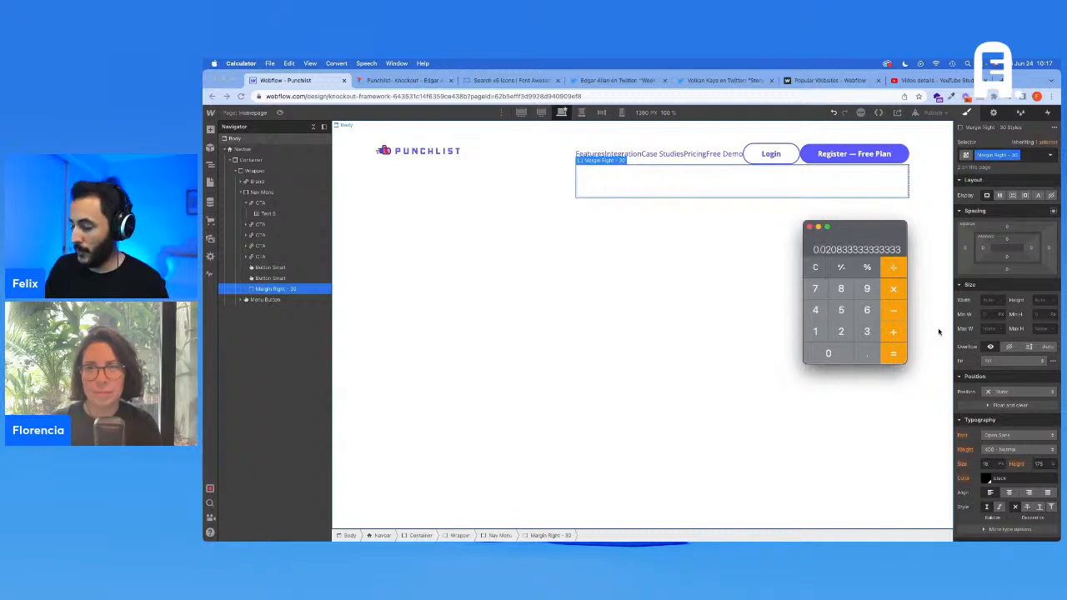
key("Return")
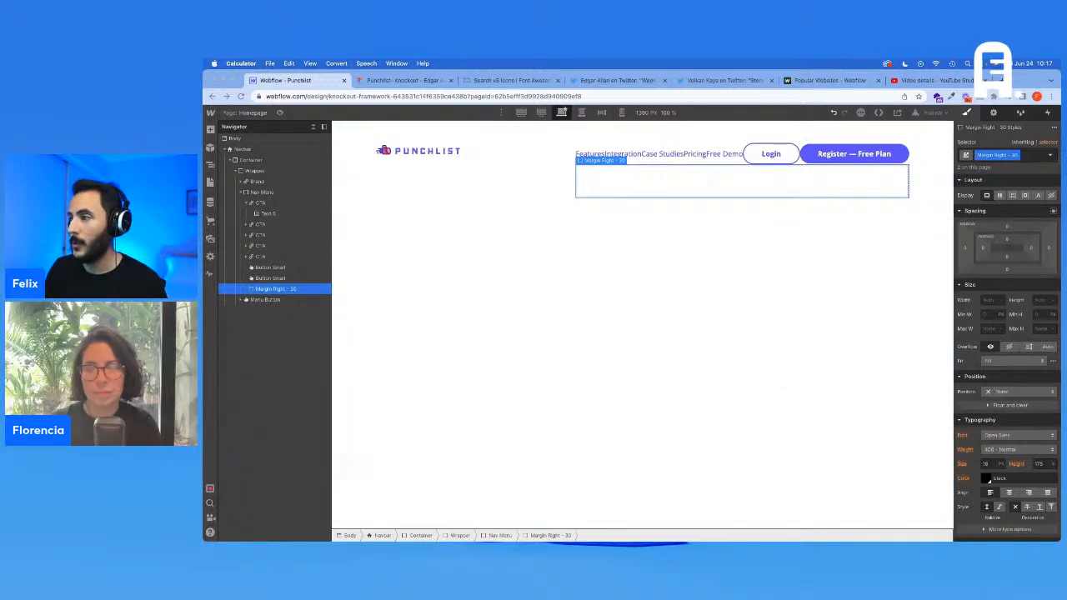
key("super+q")
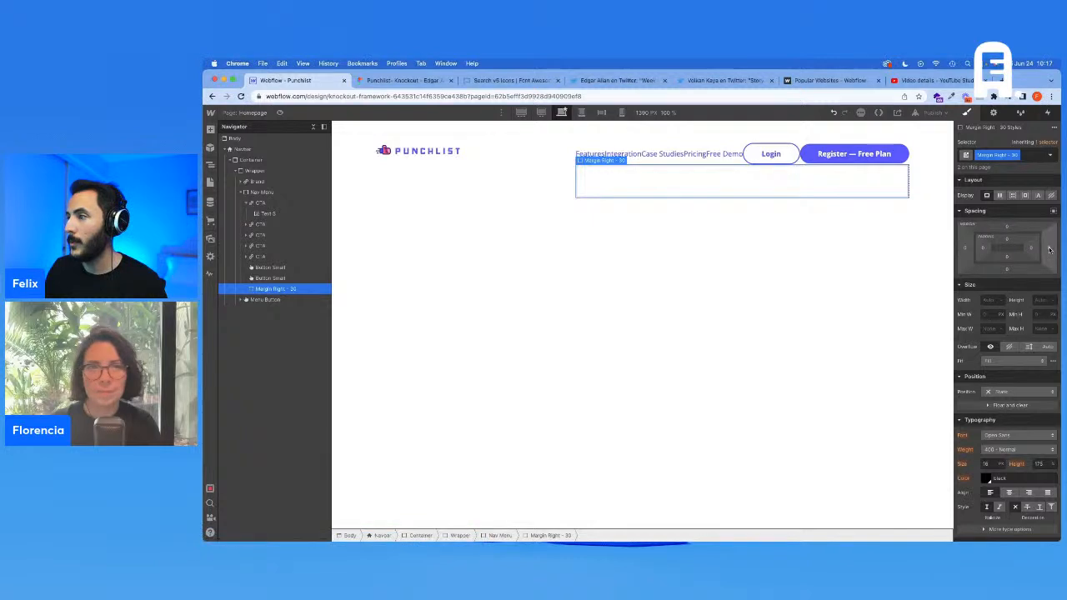
left_click(1049, 249)
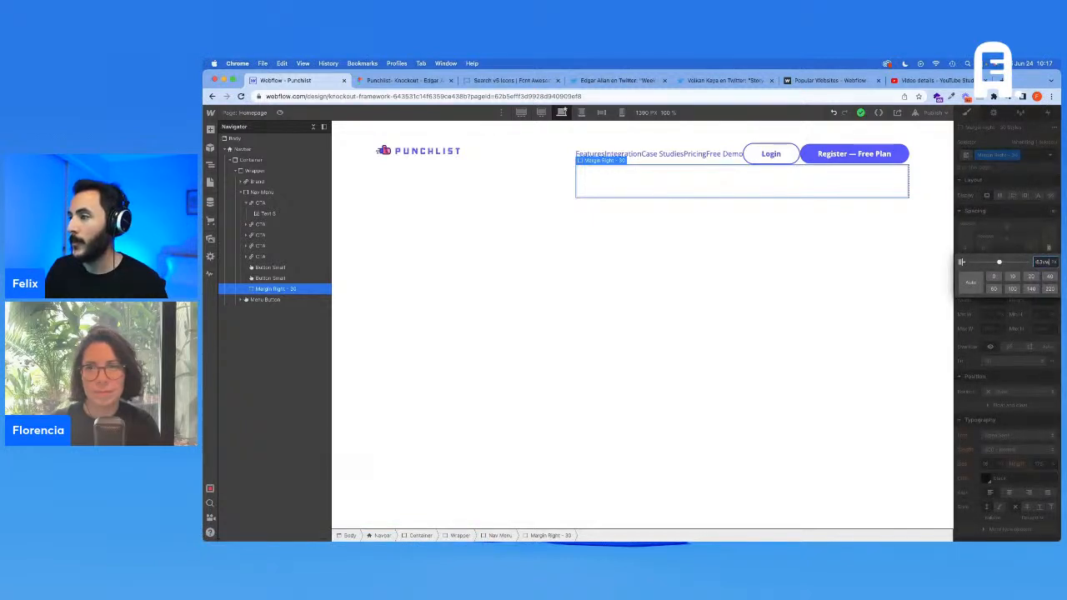
key("Return")
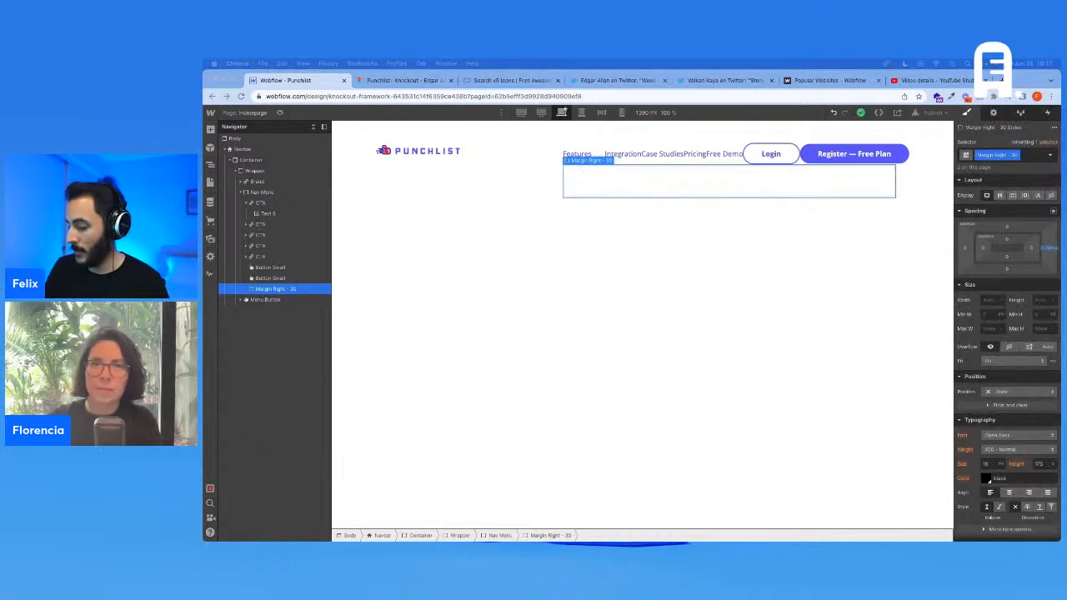
Set the "Margin Right - 30" class's right margin to 40 px at the 1920 px breakpoint
left_click(540, 112)
left_click(520, 113)
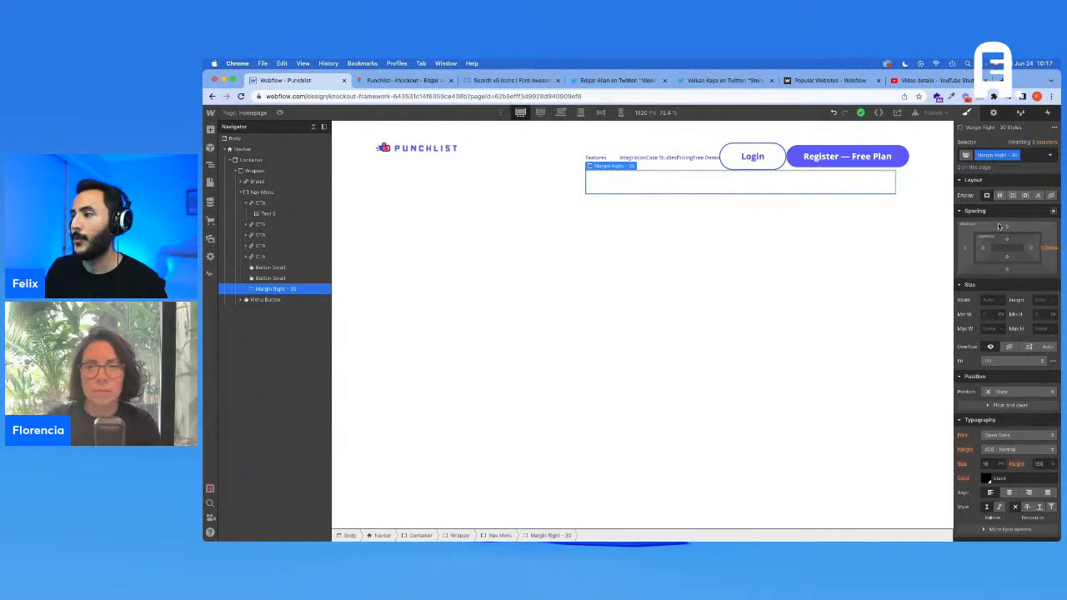
left_click(1047, 249)
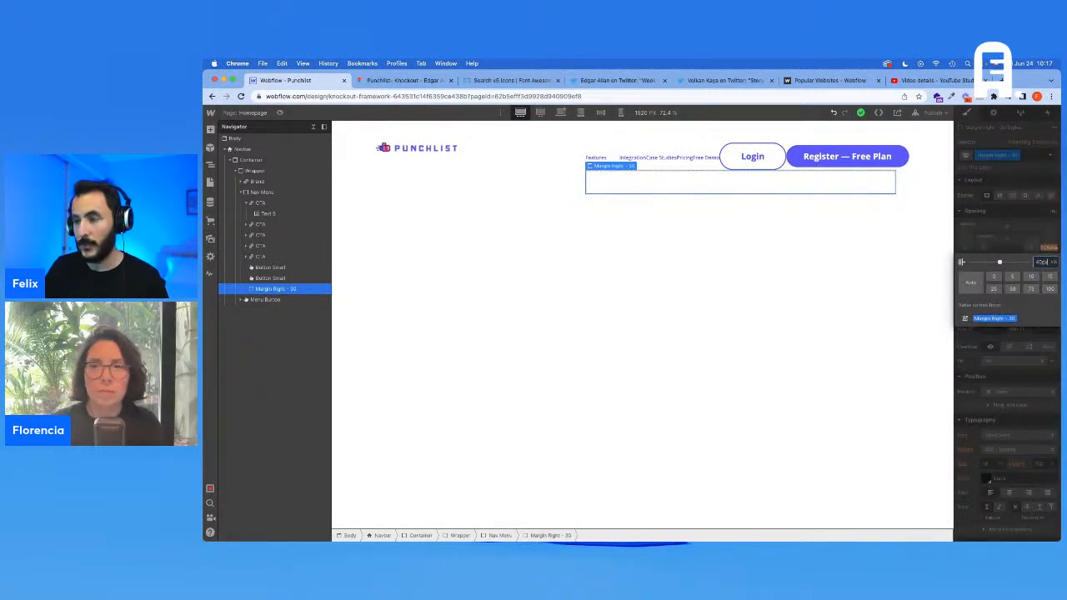
key("Return")
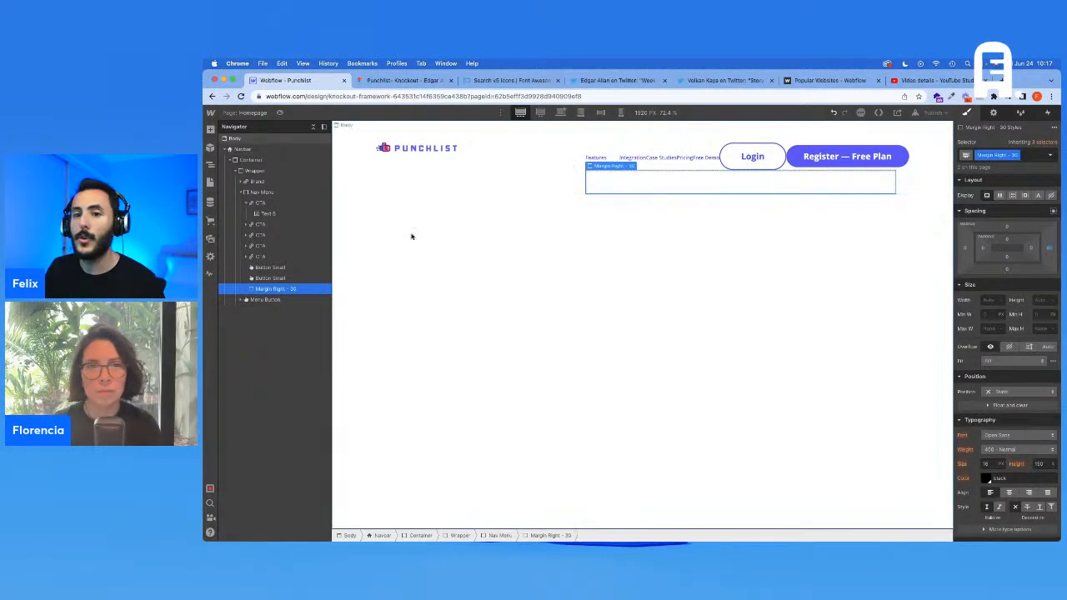
key("Escape")
Delete the "Margin Right - 30" div block from the Nav Menu
left_click(300, 291)
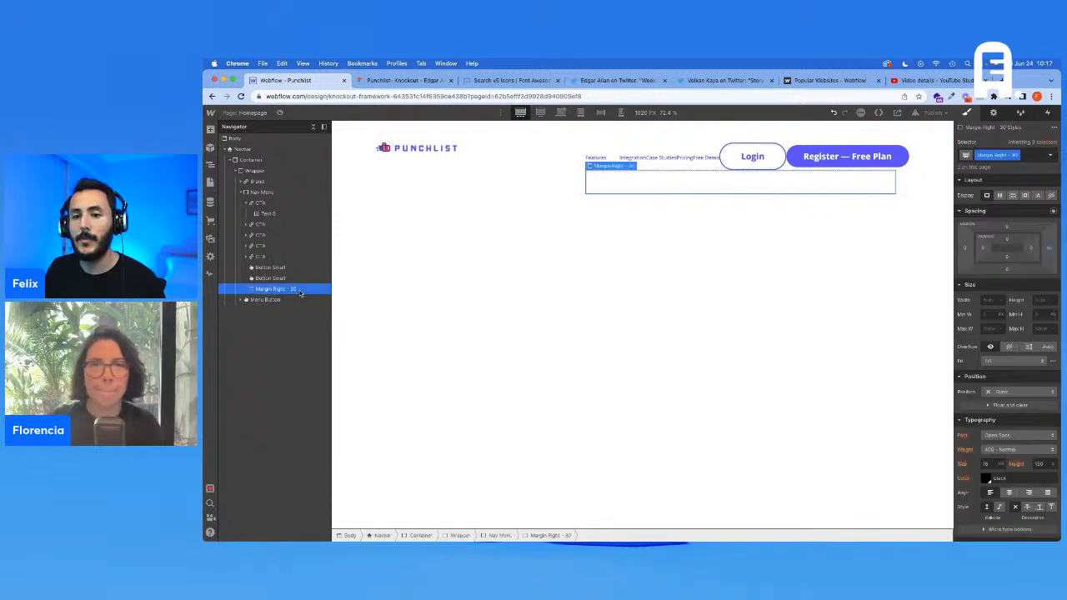
left_click(279, 278)
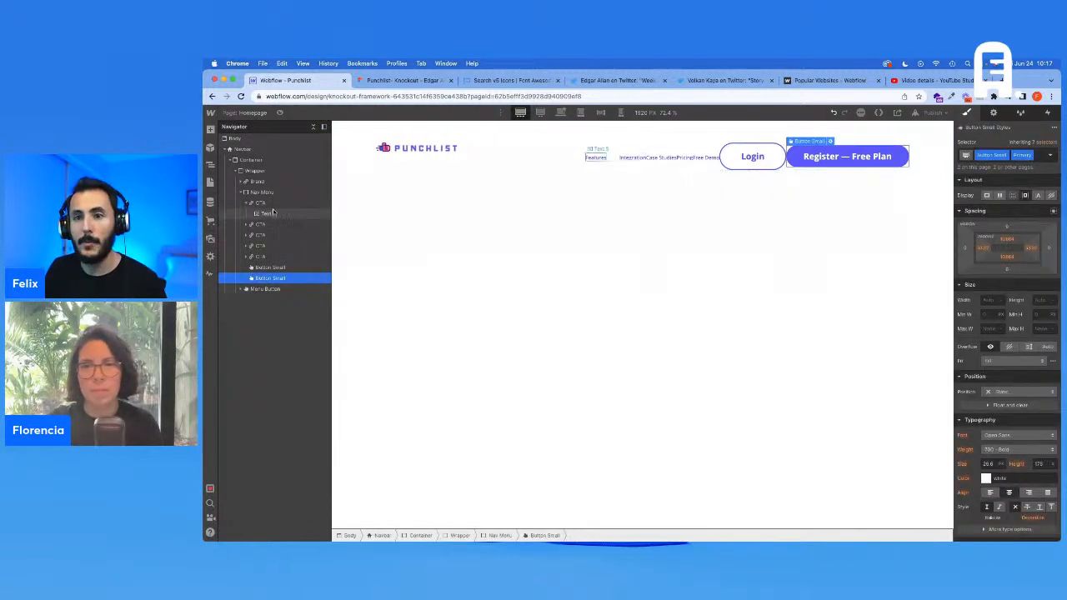
left_click(275, 289)
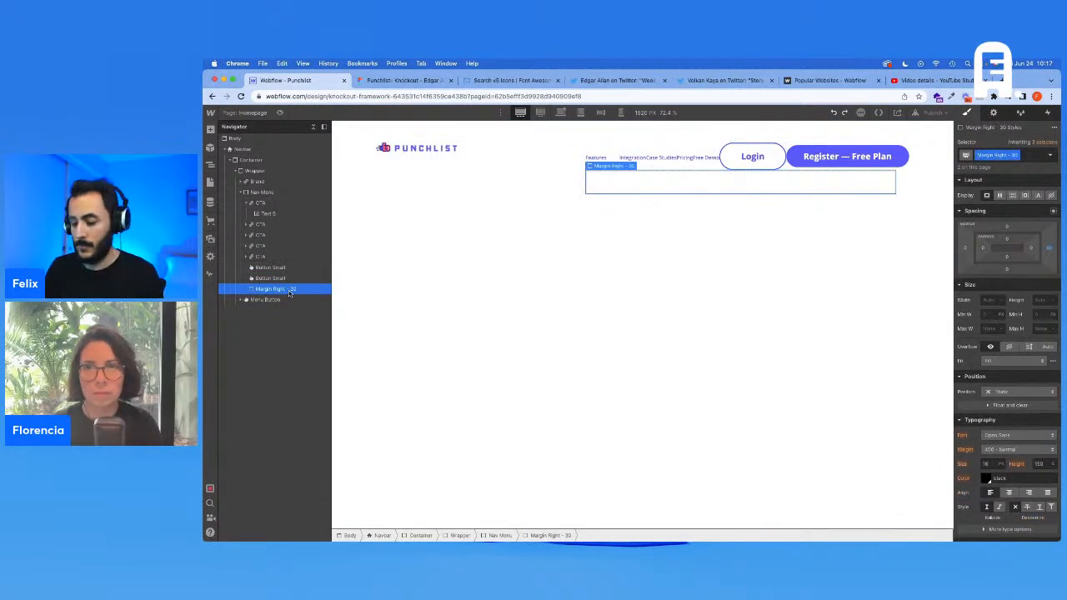
key("Delete")
Add the "Margin Right - 30" combo class to the Integration link in the Nav Menu
left_click(268, 203)
left_click(263, 224)
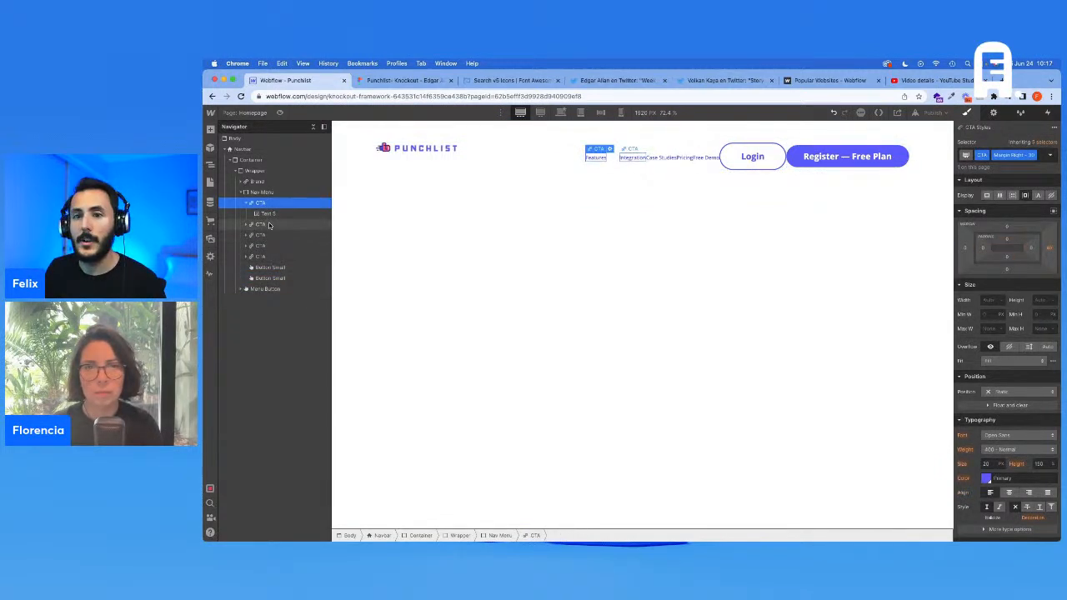
left_click(1008, 156)
key("Escape")
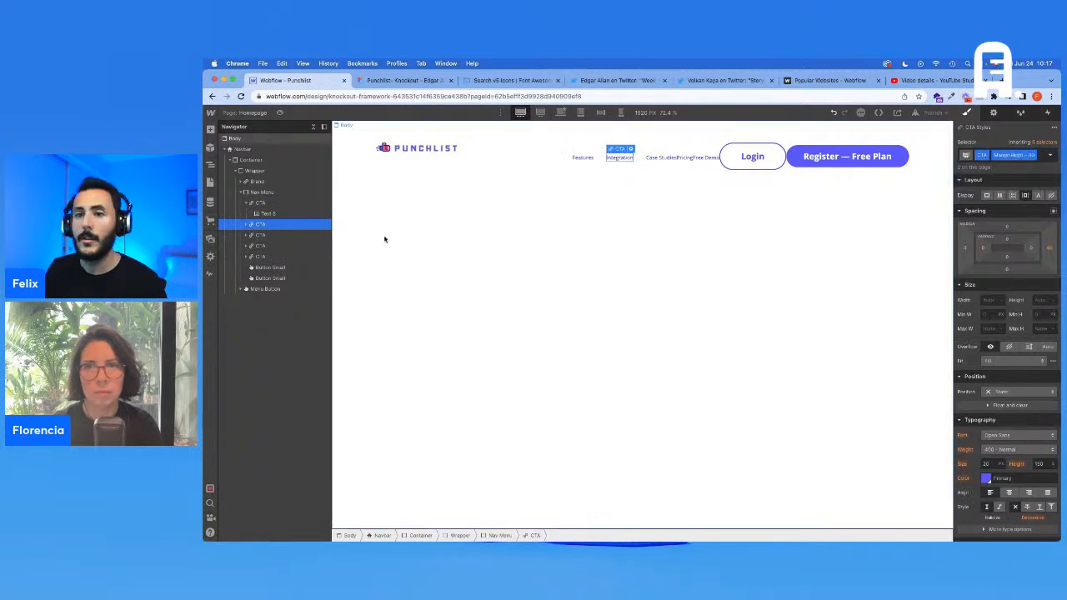
Return to the base breakpoint and add the "Margin Right - 30" combo class to the Case Studies and Pricing links
left_click(288, 235)
left_click(561, 112)
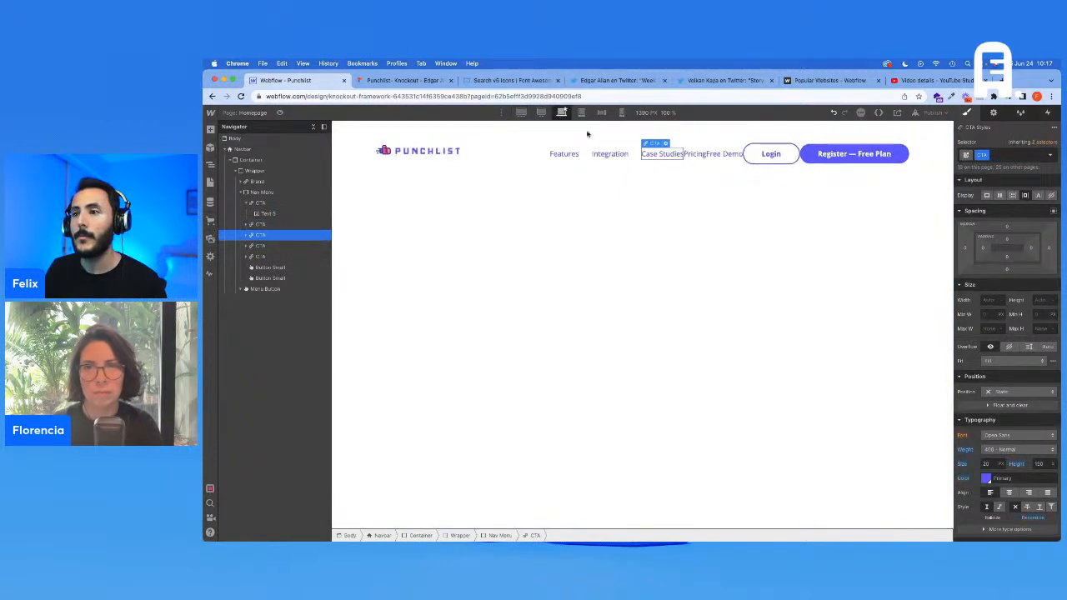
left_click(998, 155)
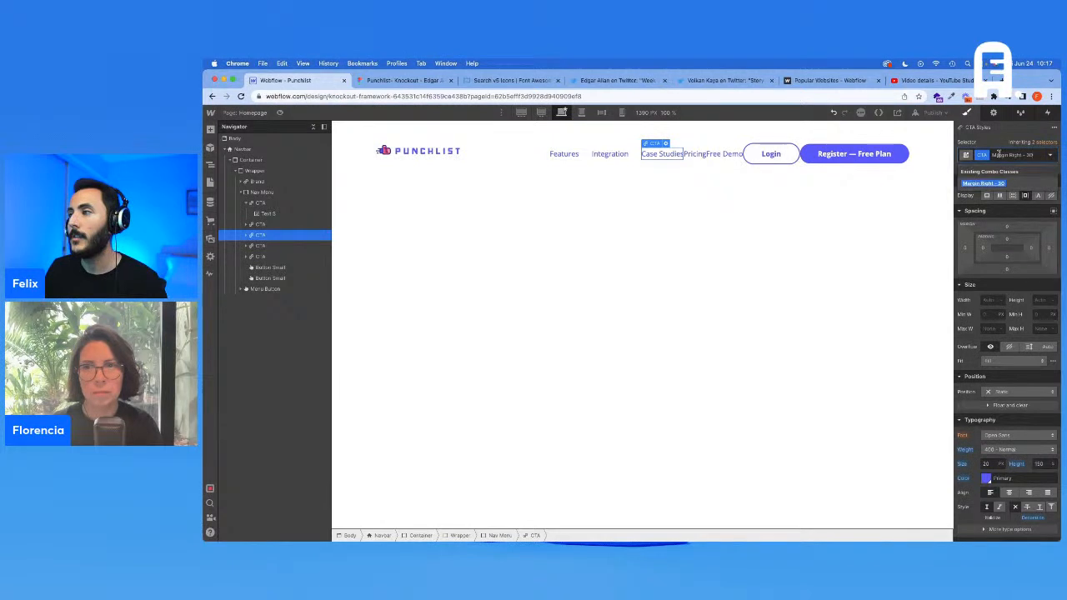
left_click(991, 184)
left_click(695, 154)
left_click(998, 156)
left_click(991, 184)
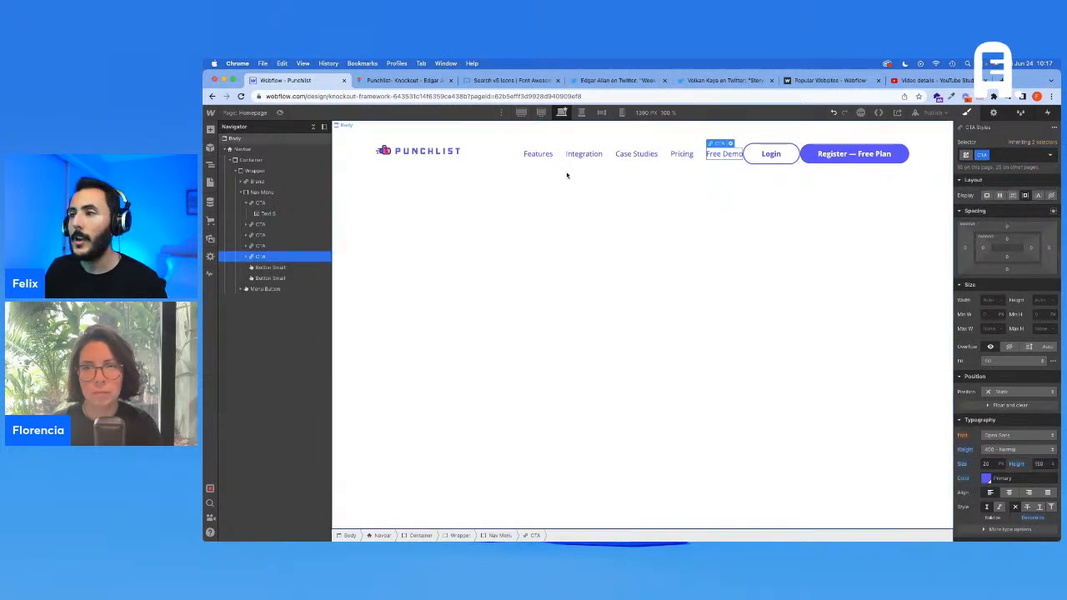
Measure the gap between the Free Demo link and the Login button in the Figma design
left_click(400, 81)
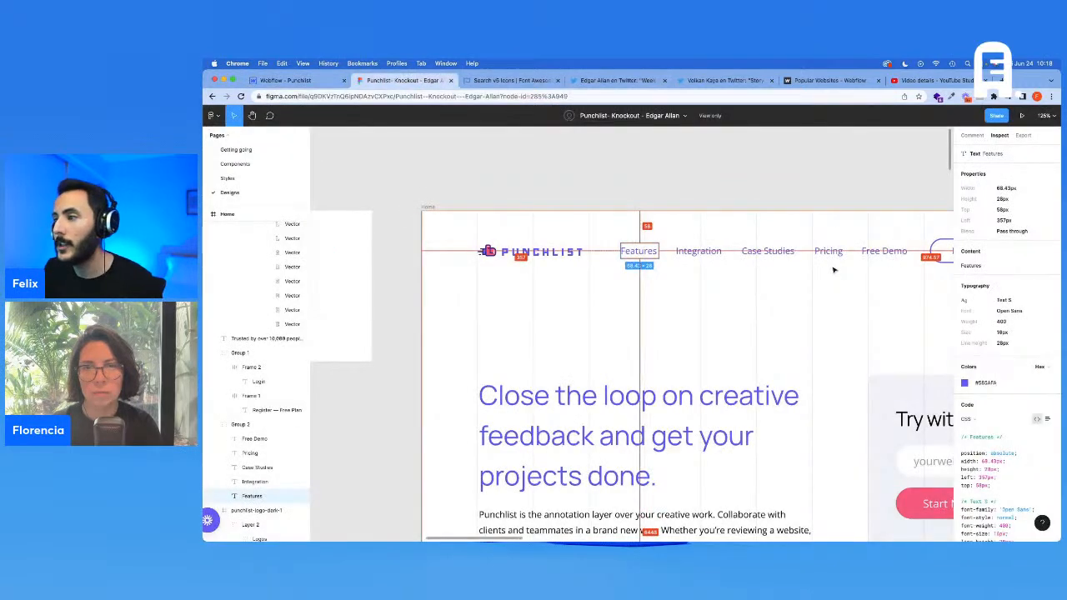
scroll(825, 267, "right", 5)
left_click(709, 240)
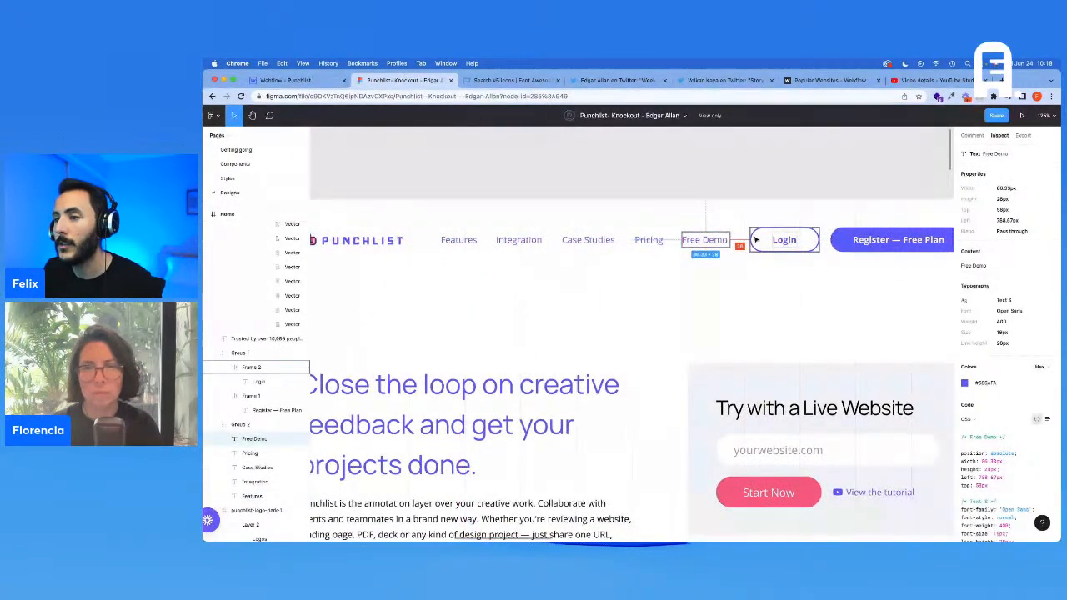
Back in Webflow, add a div block inside the Nav Menu and give it the new class "Margin Right - 36"
left_click(316, 81)
left_click(261, 192)
key("super+k")
type("d")
key("Return")
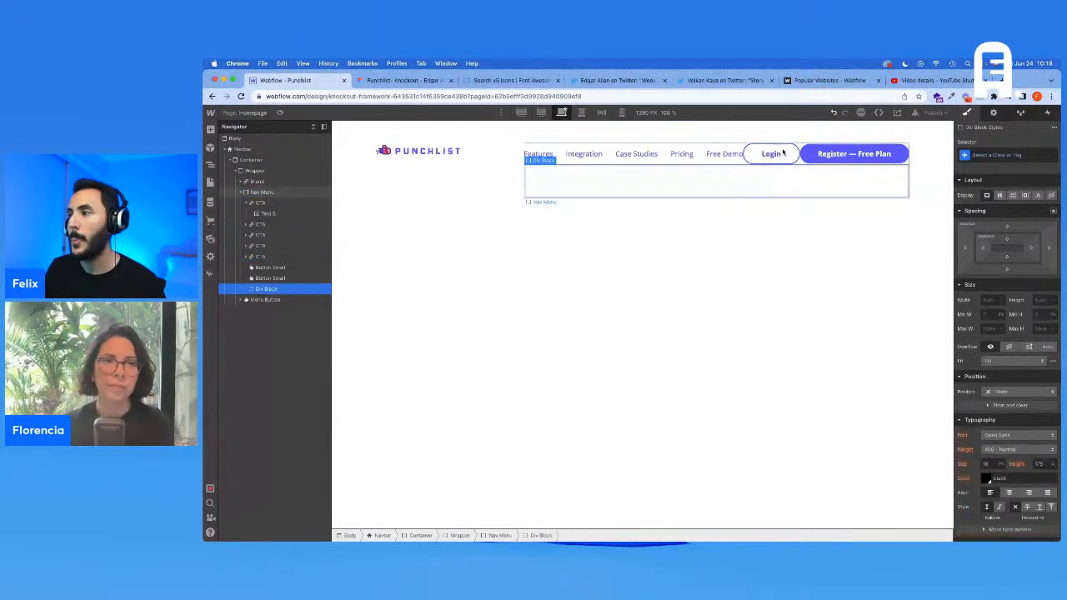
left_click(1018, 155)
type("Margin R")
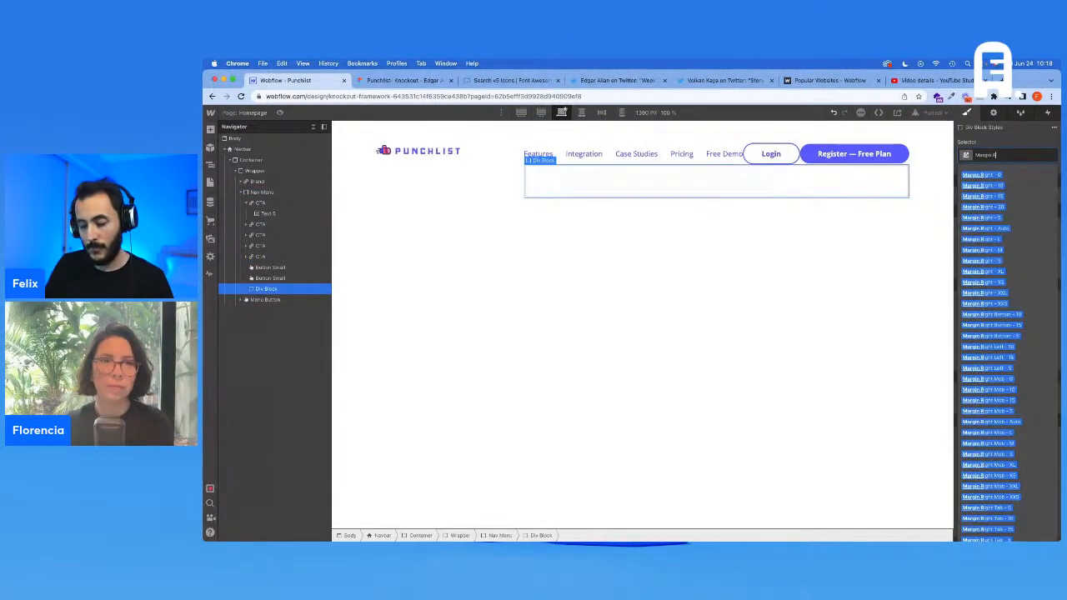
type("ight -- 36")
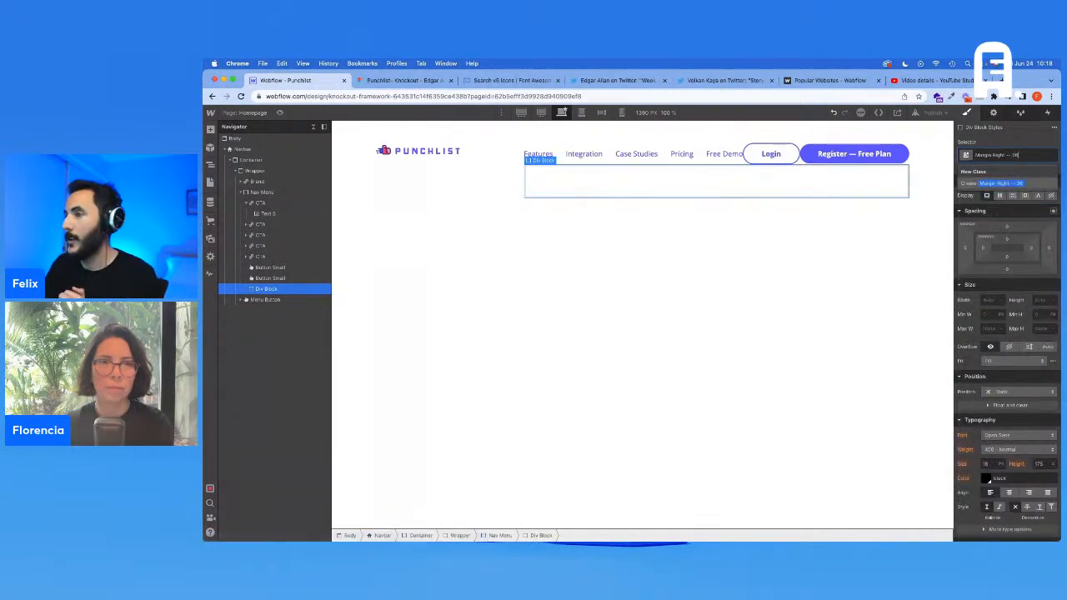
key("BackSpace")
key("BackSpace")
key("BackSpace")
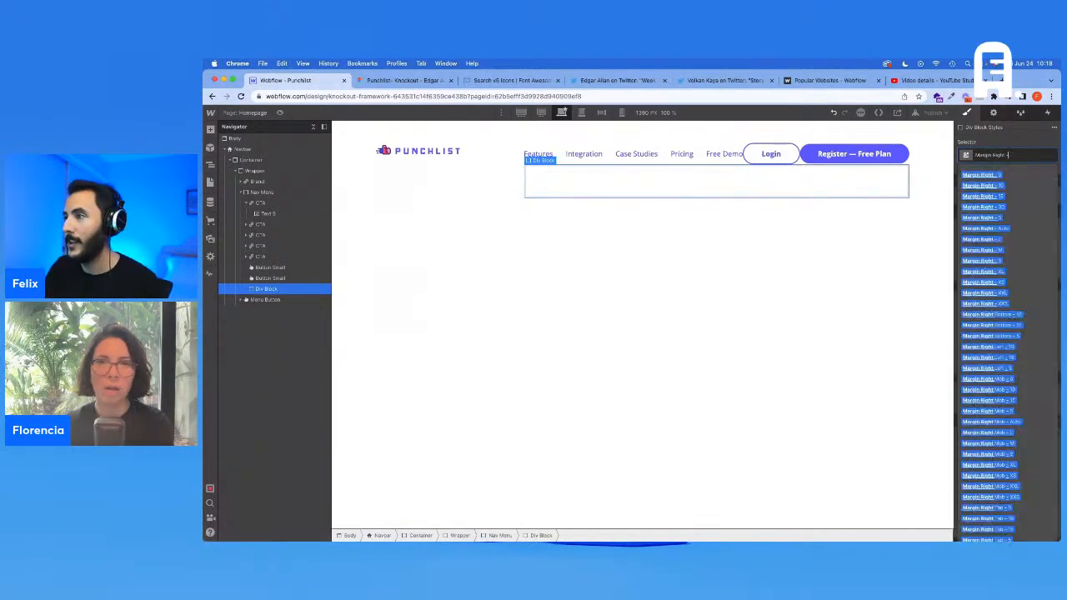
type("36")
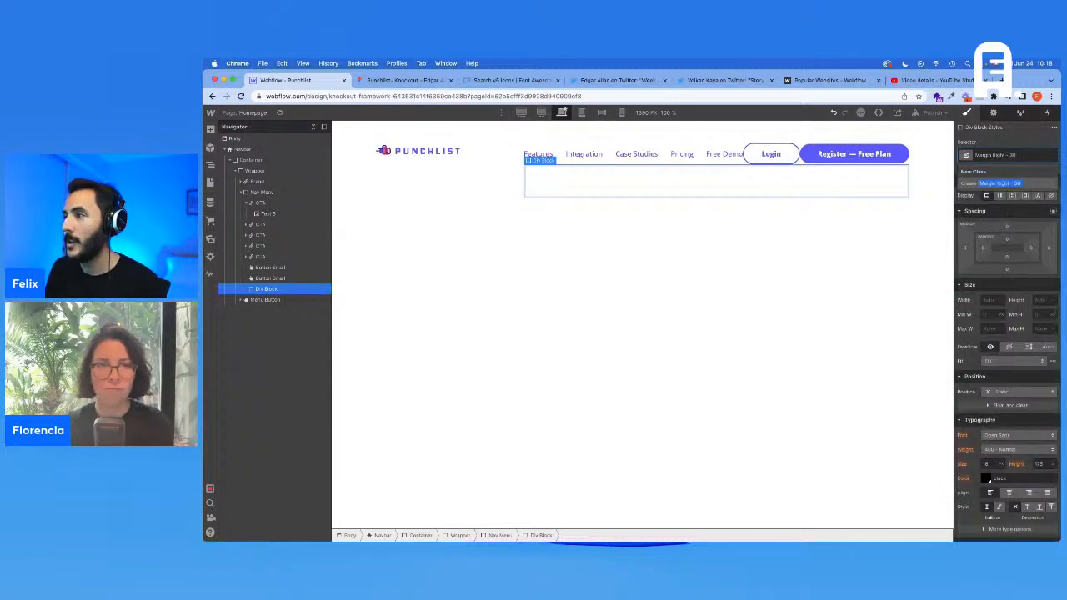
key("Return")
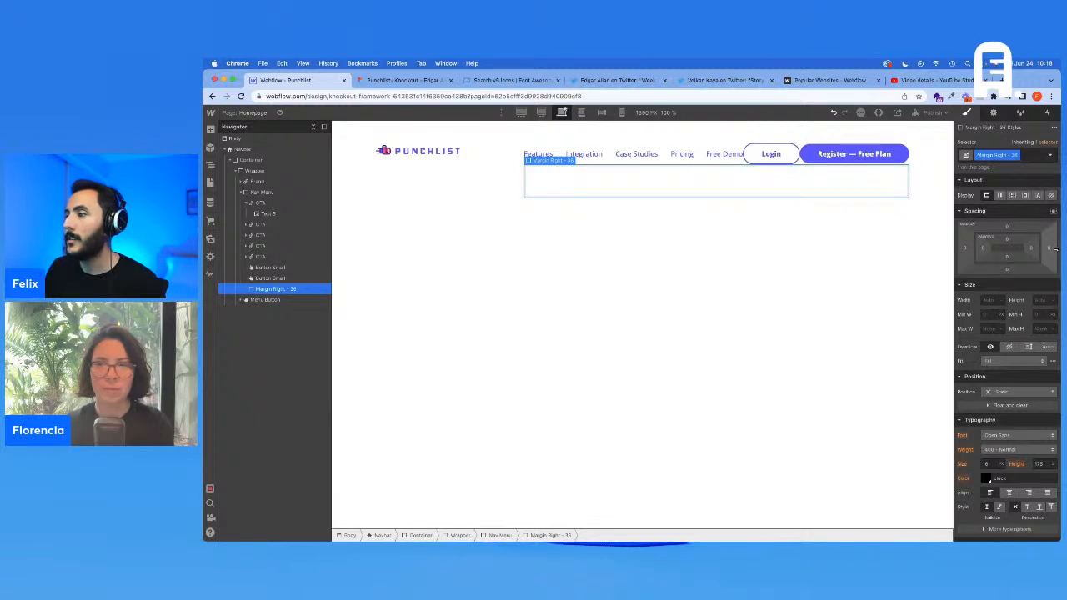
Set the "Margin Right - 36" class's right margin to 2.5 VW at the base breakpoint
left_click(1048, 249)
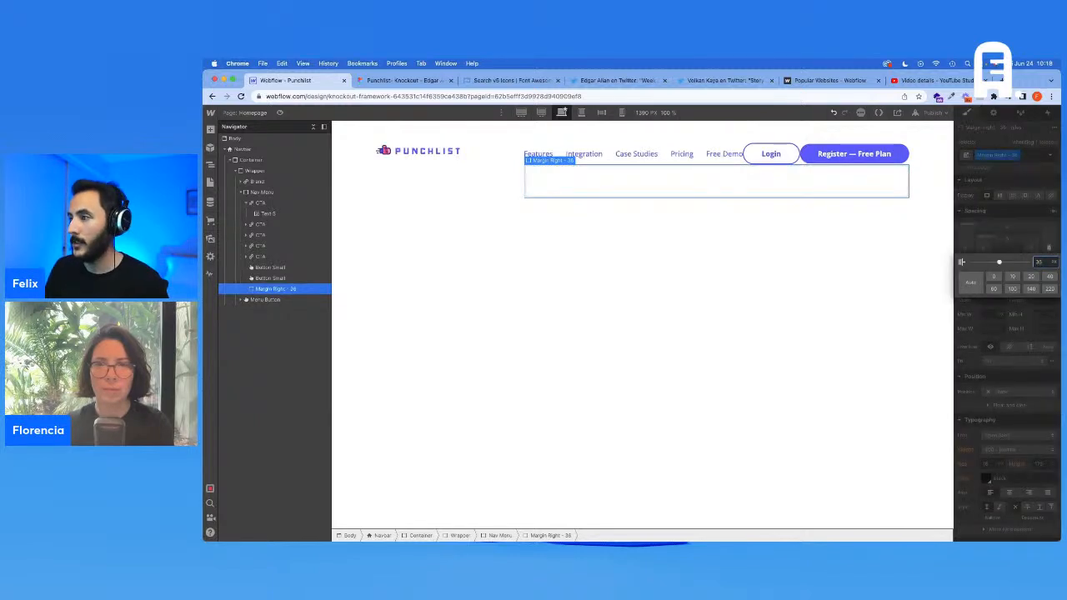
key("Return")
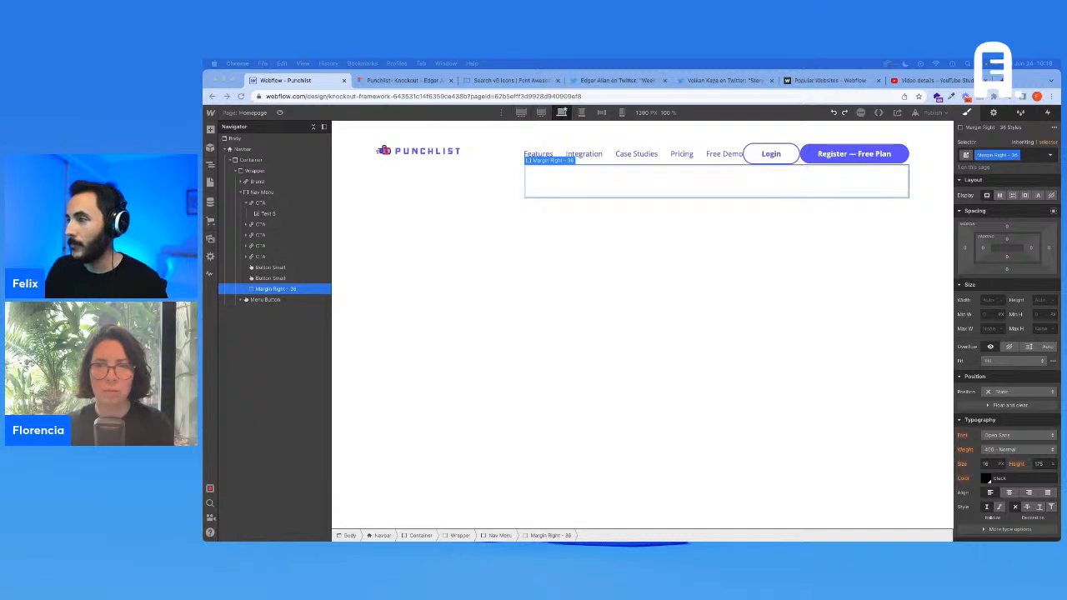
left_click(1051, 249)
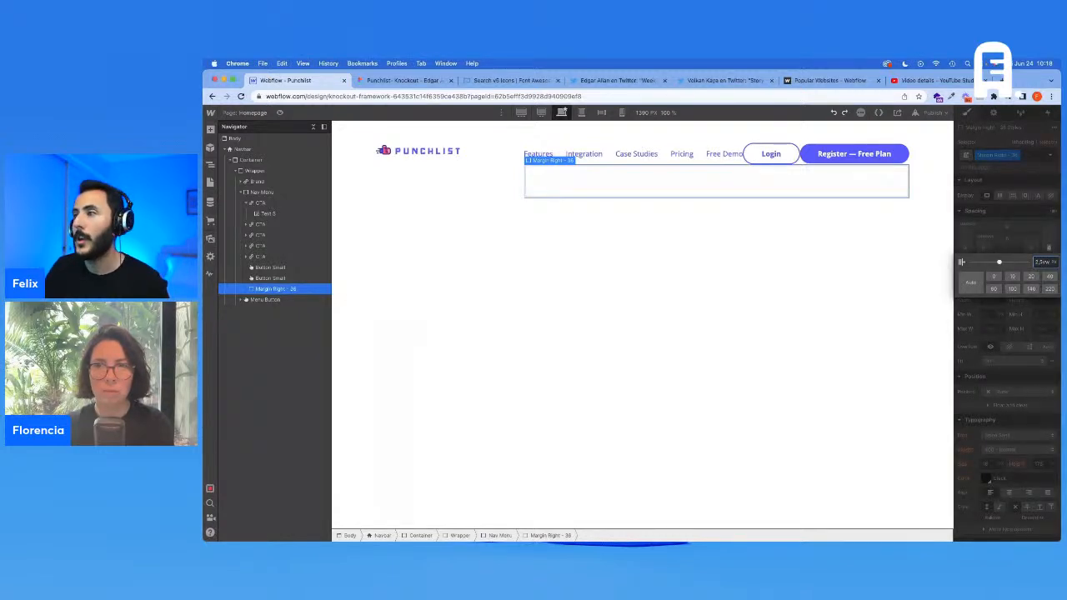
key("Return")
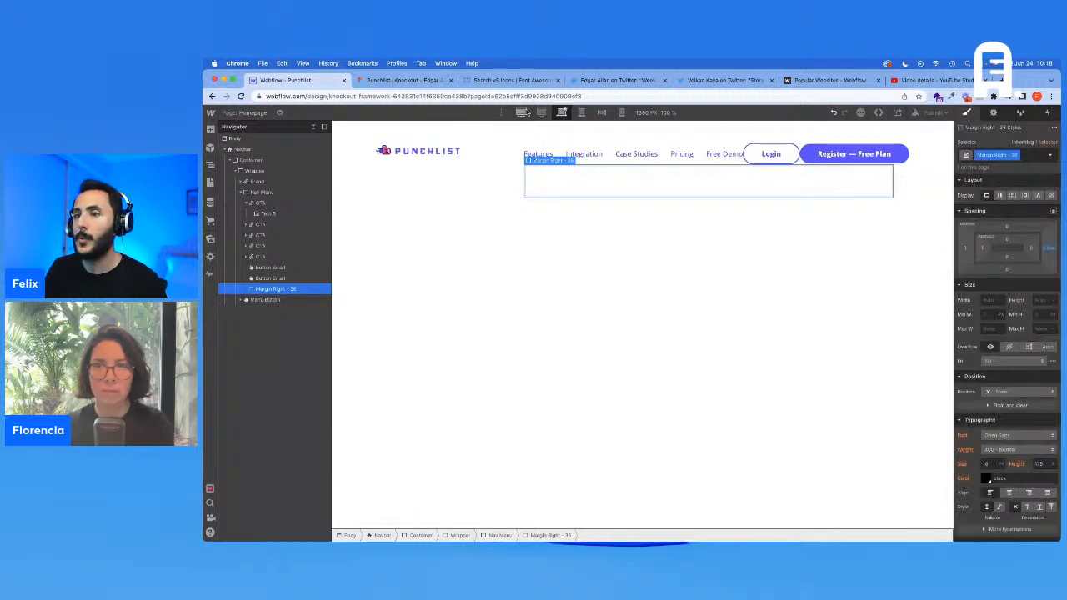
Set the "Margin Right - 36" class's right margin to about 48 px at the 1920 px breakpoint and return to the base breakpoint
left_click(522, 112)
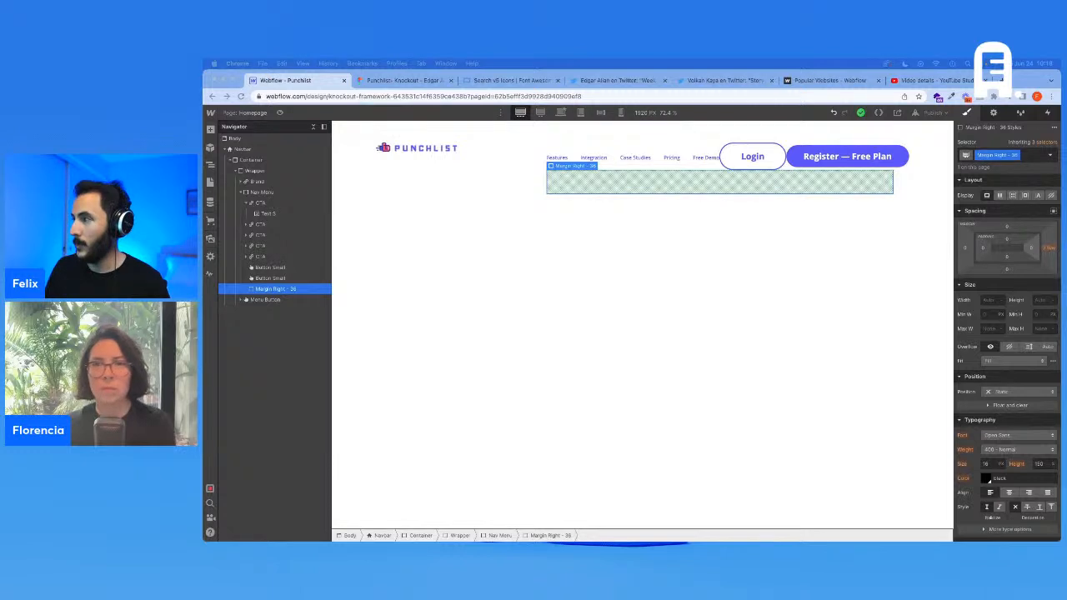
left_click(1051, 251)
left_click(1051, 251)
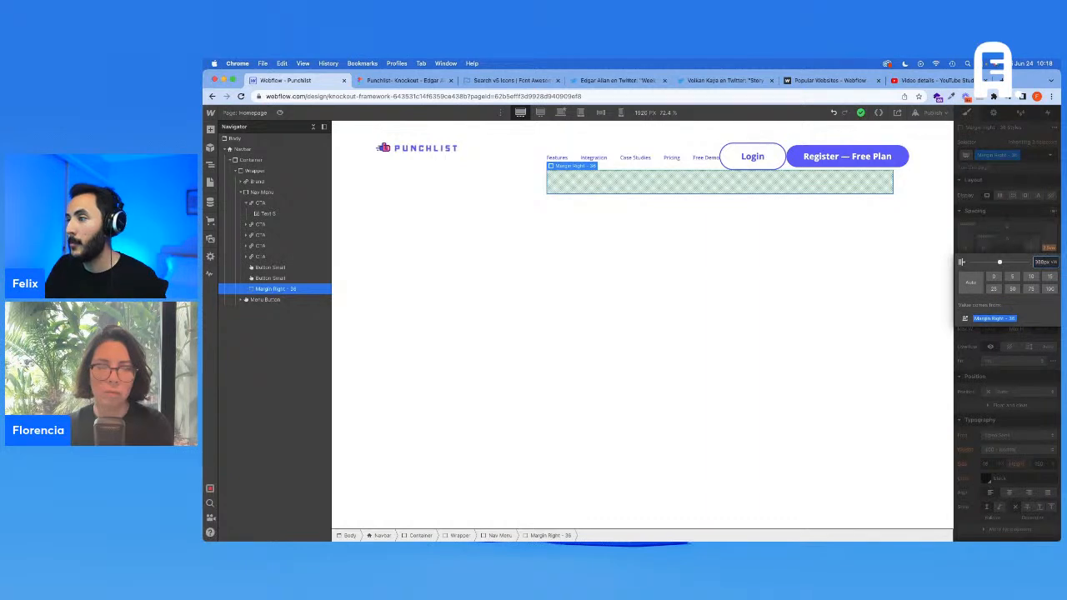
key("Return")
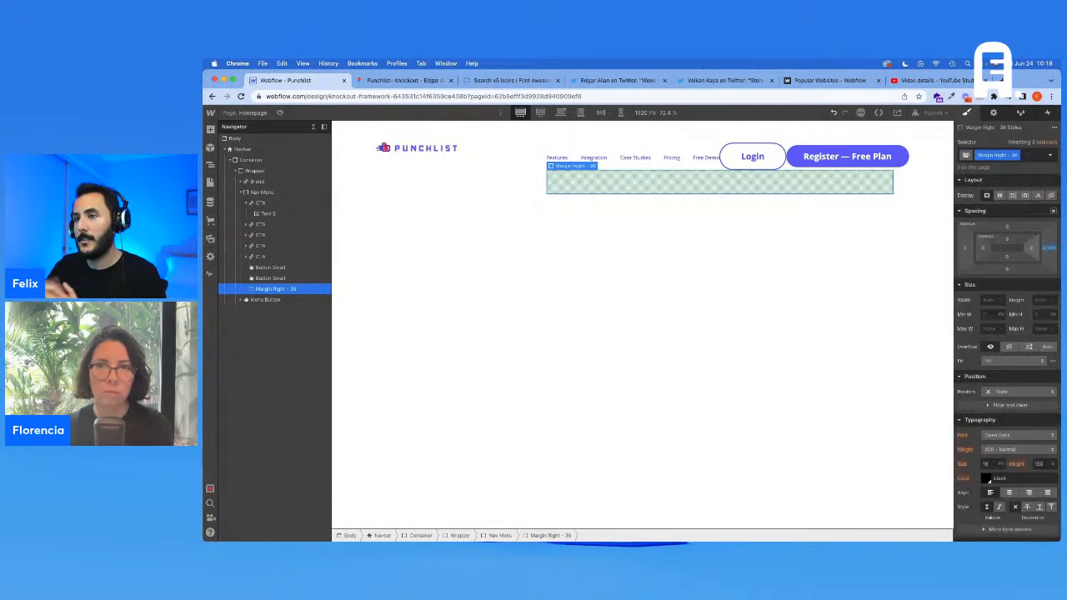
left_click(561, 112)
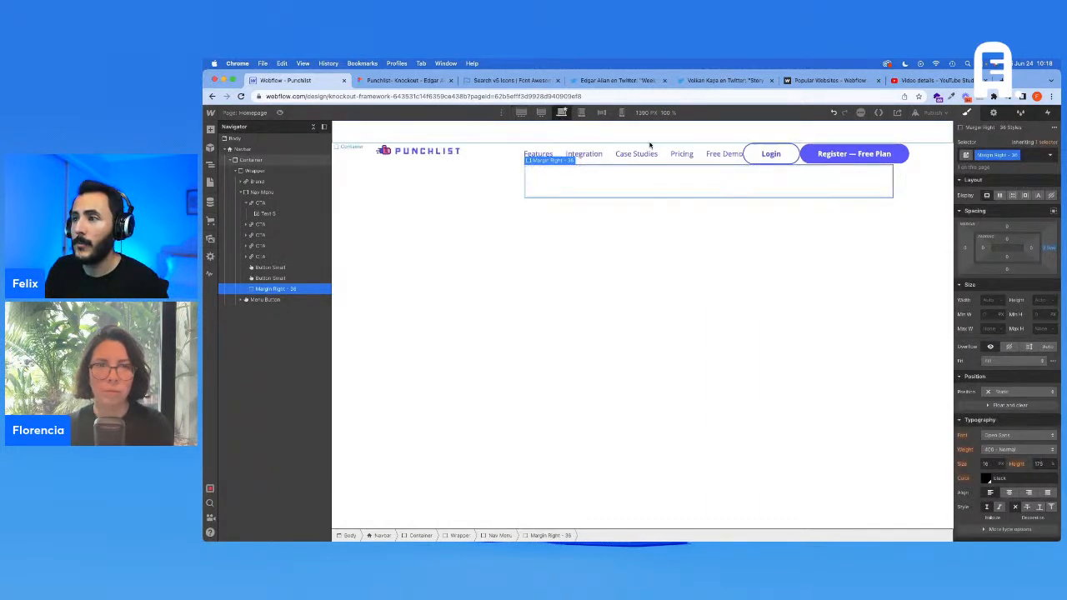
Add the "Margin Right - 36" class to the Login button in the navbar
left_click(796, 153)
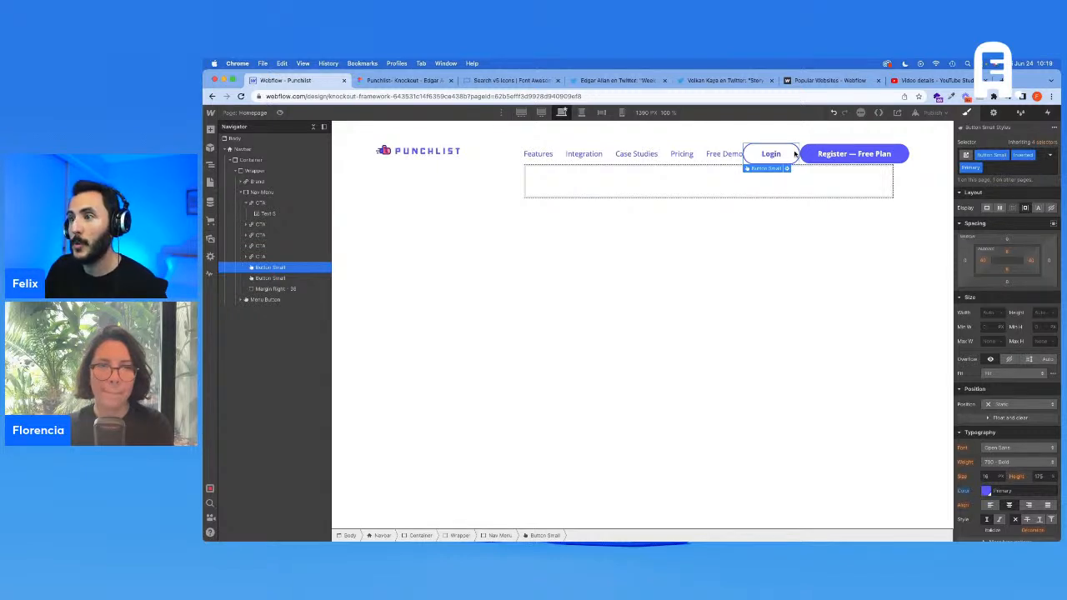
left_click(300, 288)
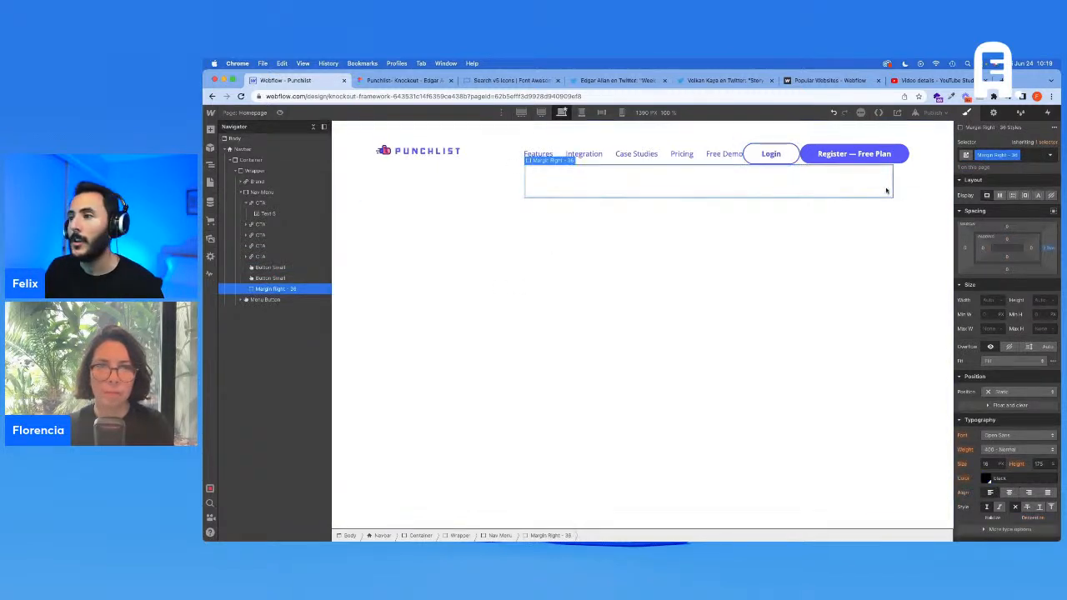
left_click(294, 267)
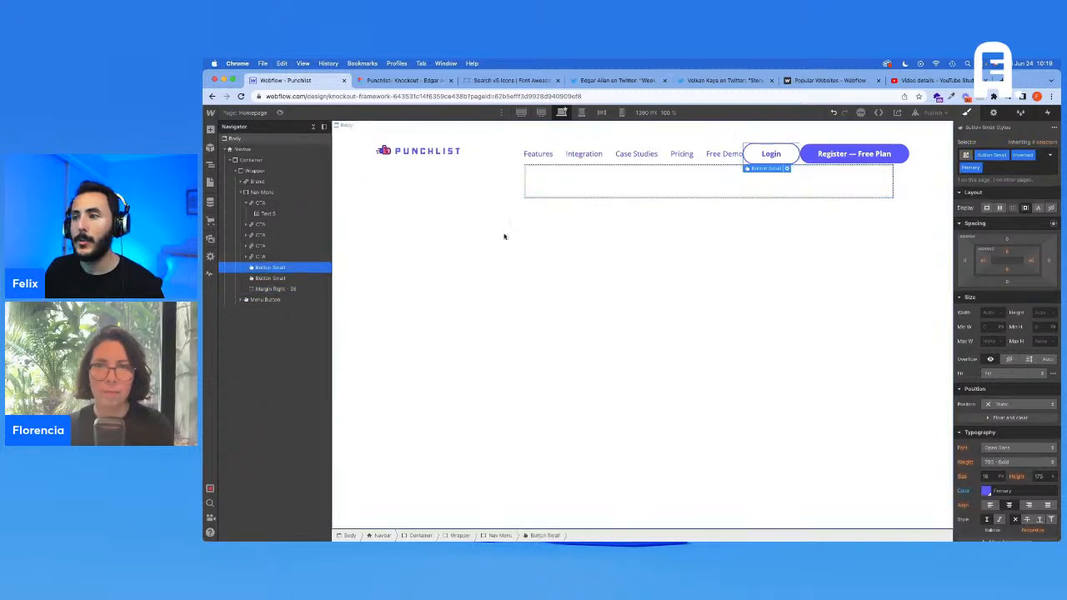
left_click(1001, 166)
type("Margin Right - 36")
key("Return")
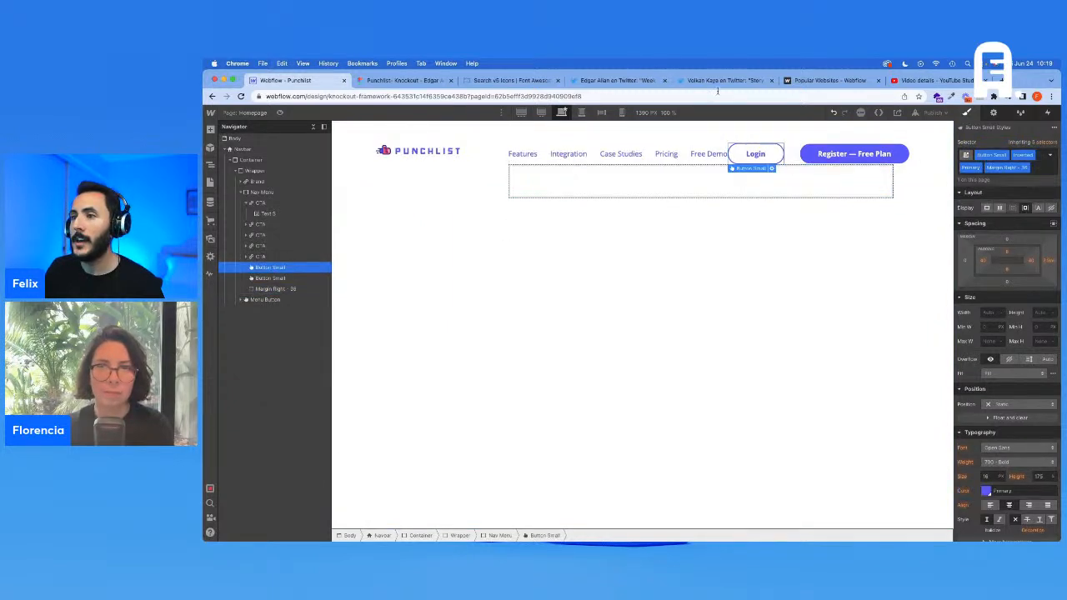
Add the "Margin Right - 36" class to the Free Demo link block in the Nav Menu
left_click(265, 256)
left_click(1012, 159)
type("Margin Right - 36")
key("Return")
Inspect the Login button's properties in the Figma design, and return to Webflow
left_click(419, 81)
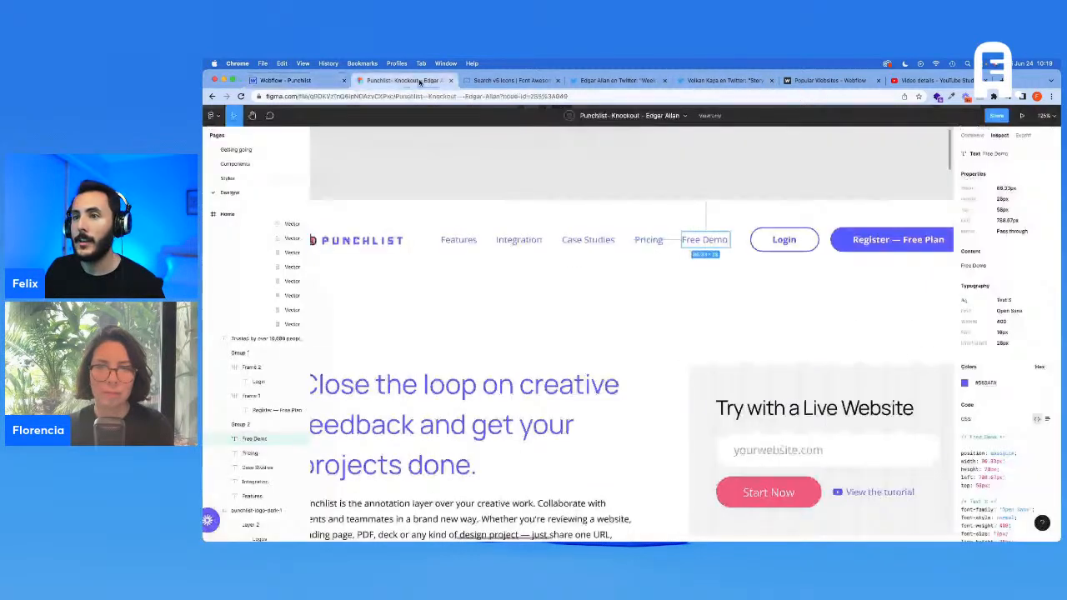
left_click(800, 240)
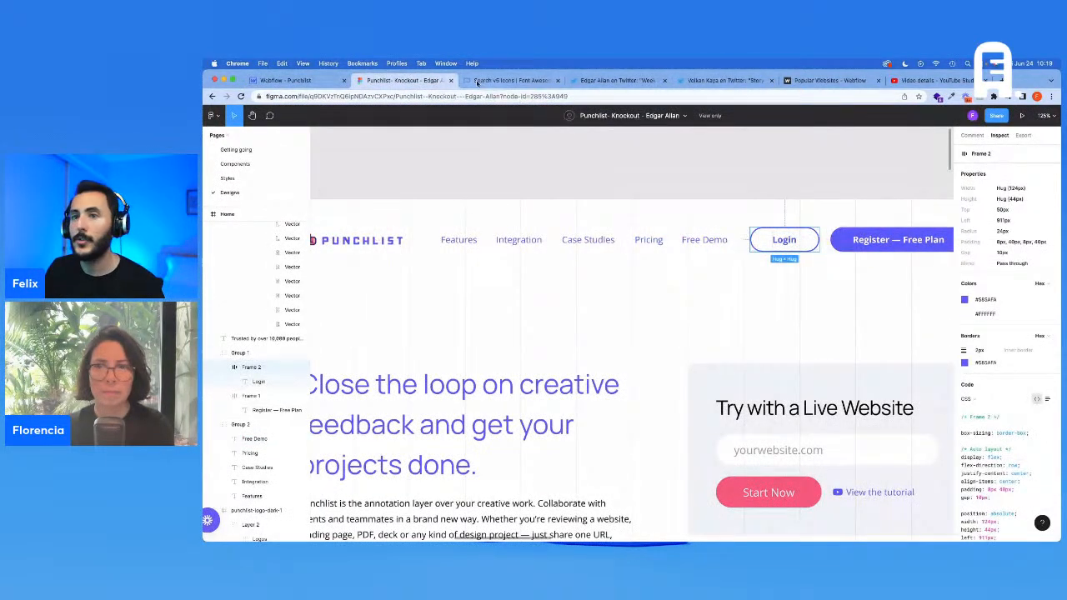
left_click(286, 80)
Delete the empty "Margin Right - 36" div block from the Nav Menu
left_click(275, 268)
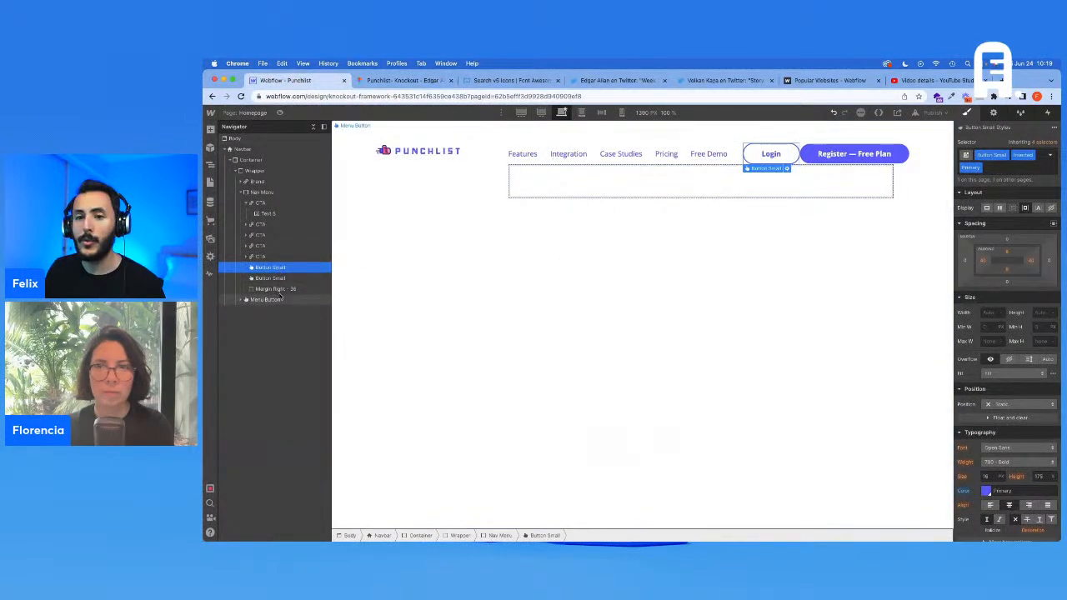
left_click(275, 288)
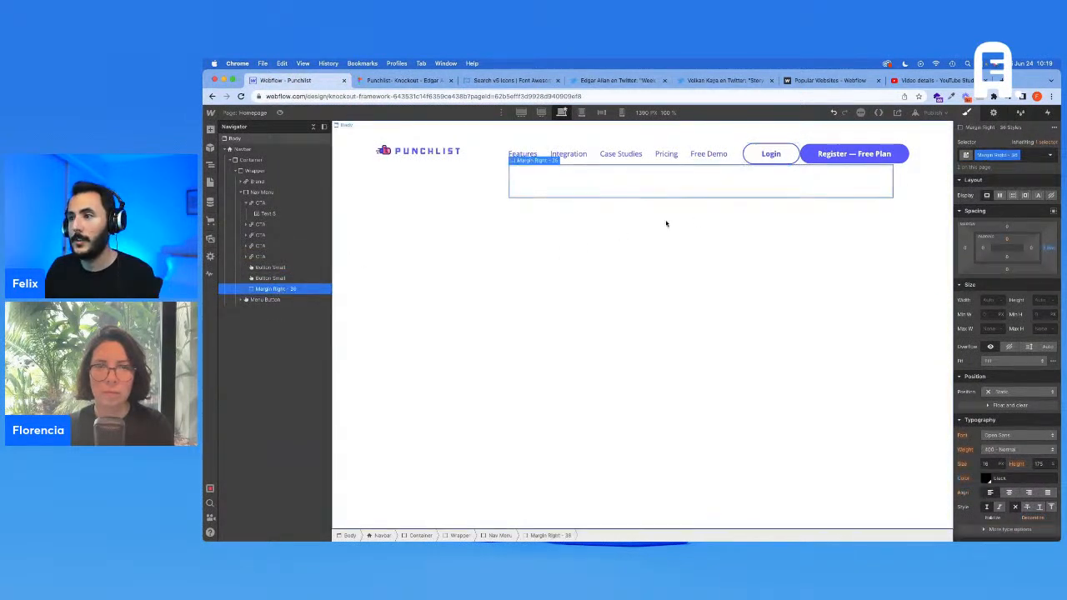
left_click(768, 155)
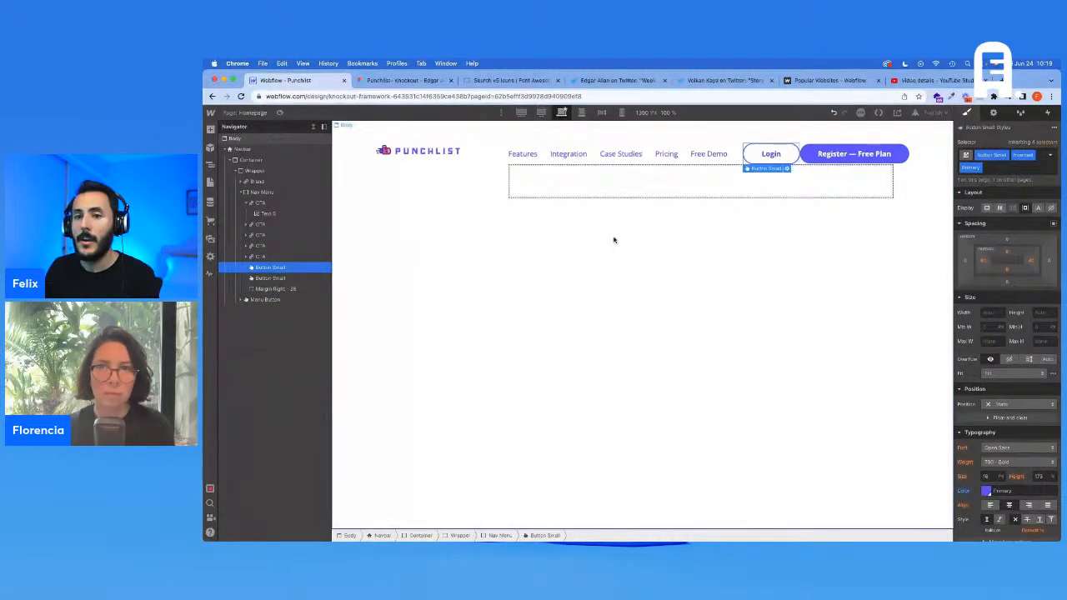
left_click(271, 290)
key("BackSpace")
Try to add a link block with the Free Demo link selected
left_click(269, 260)
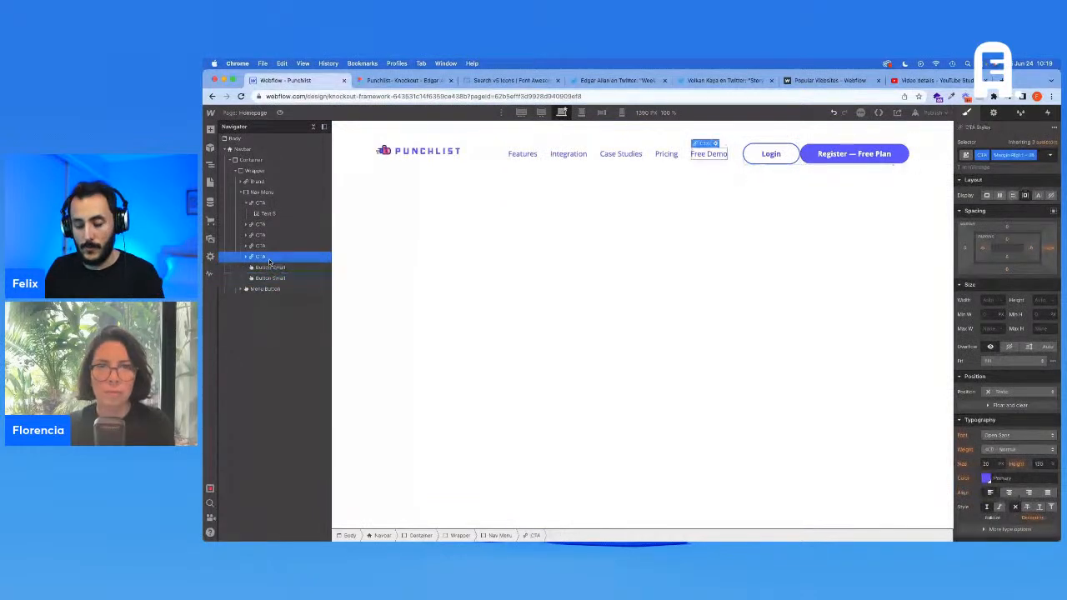
key("super+e")
type("li")
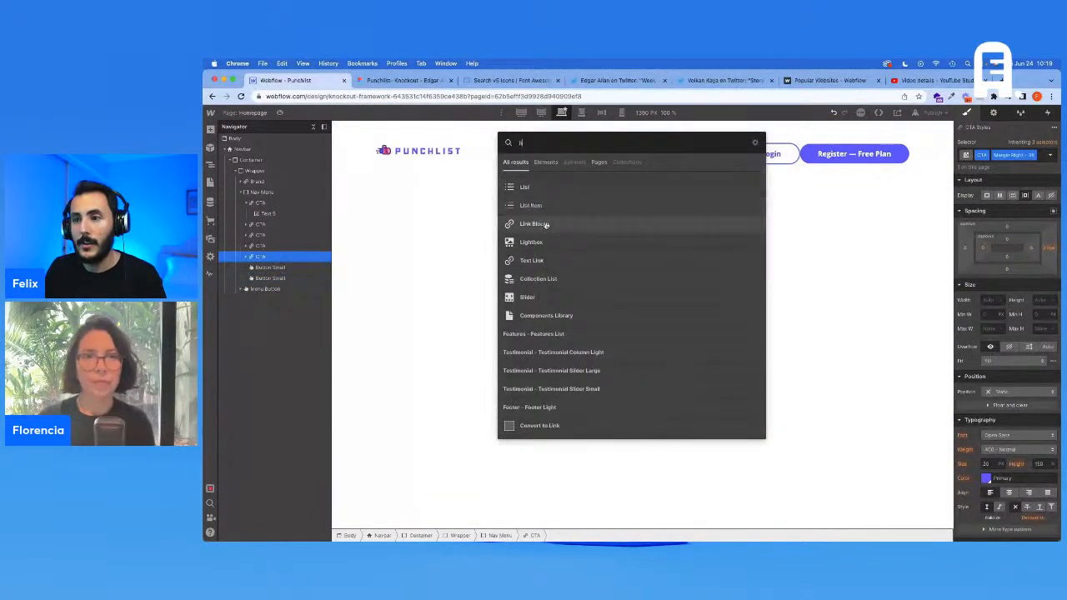
left_click(546, 224)
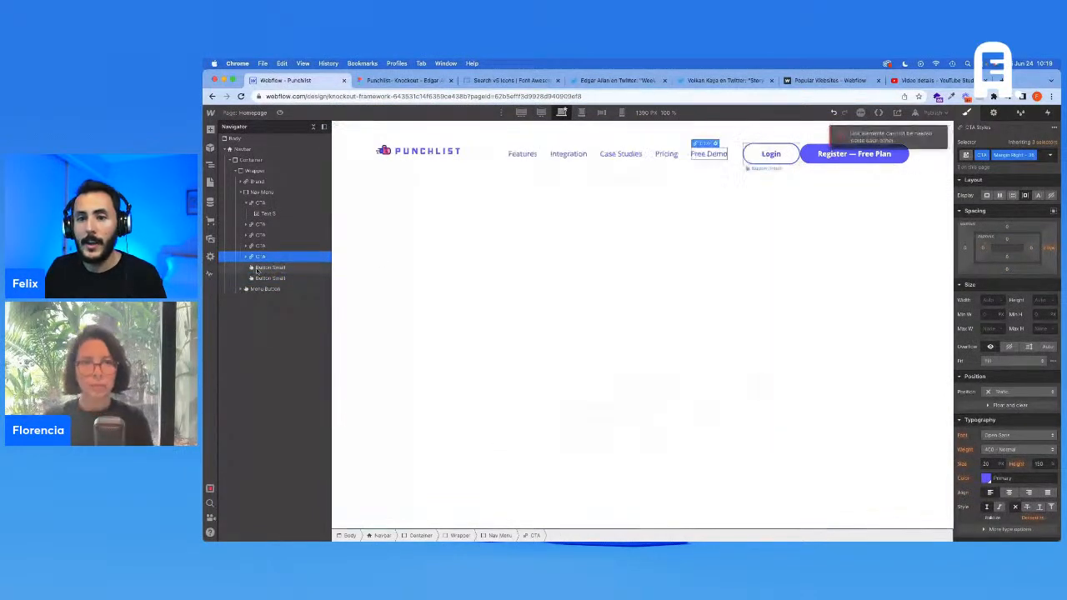
Add a link block inside the Nav Menu, between the Free Demo link and the Login button
left_click(263, 193)
key("super+e")
type("li")
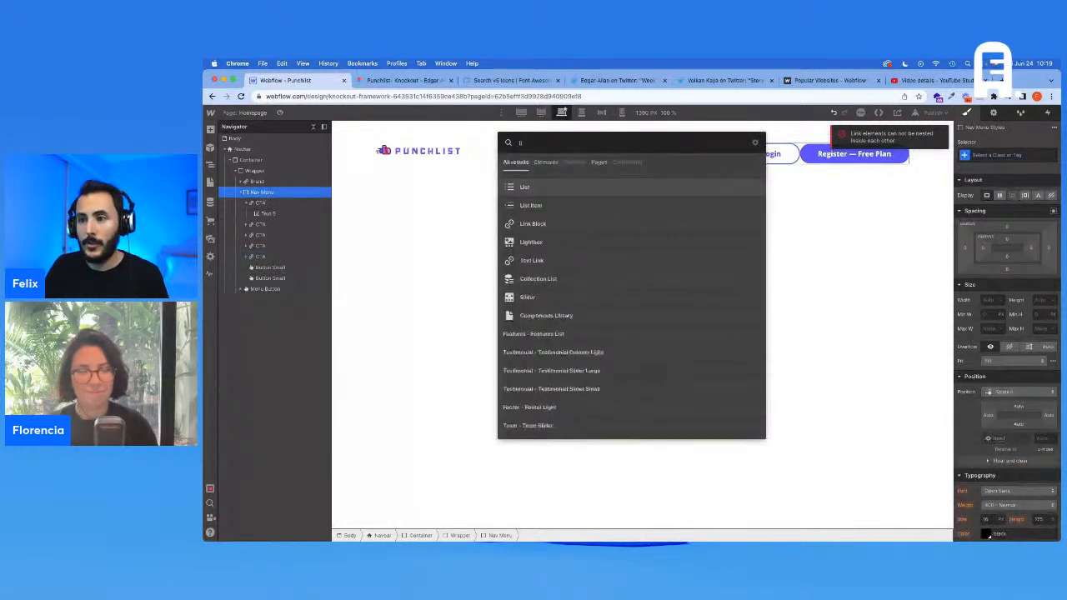
left_click(545, 224)
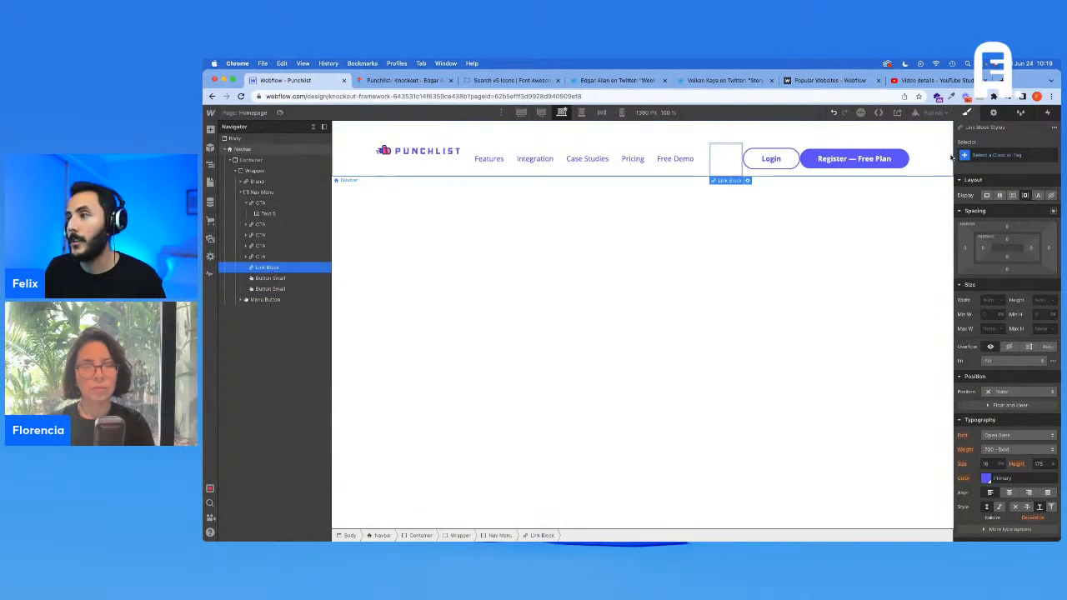
Try the "Button" class with a "Small" combo class on the new link block, and undo it
left_click(996, 154)
type("Button")
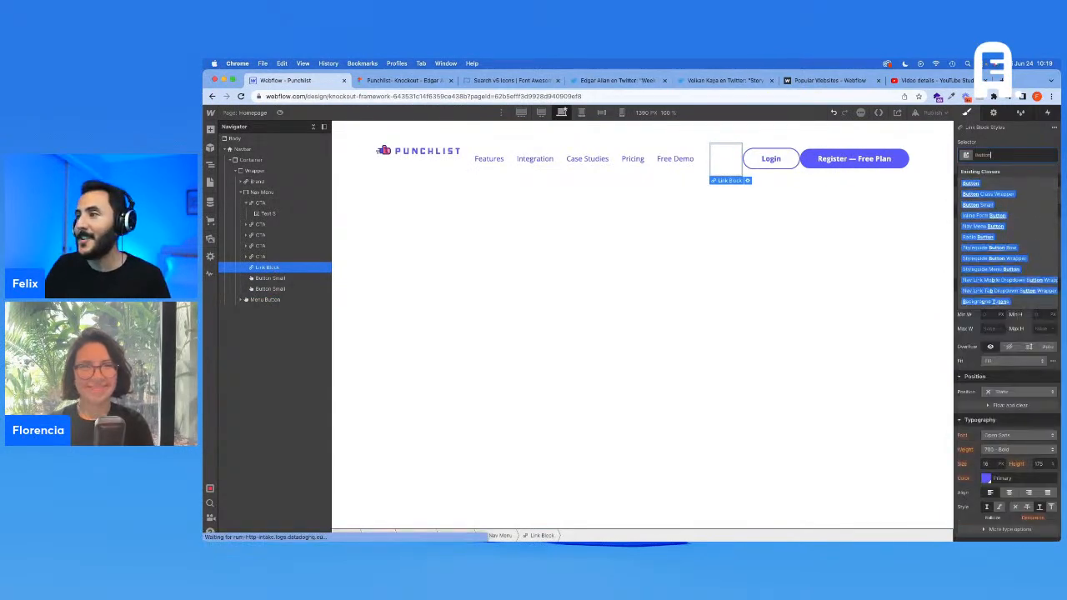
key("Return")
left_click(1012, 152)
type("Small")
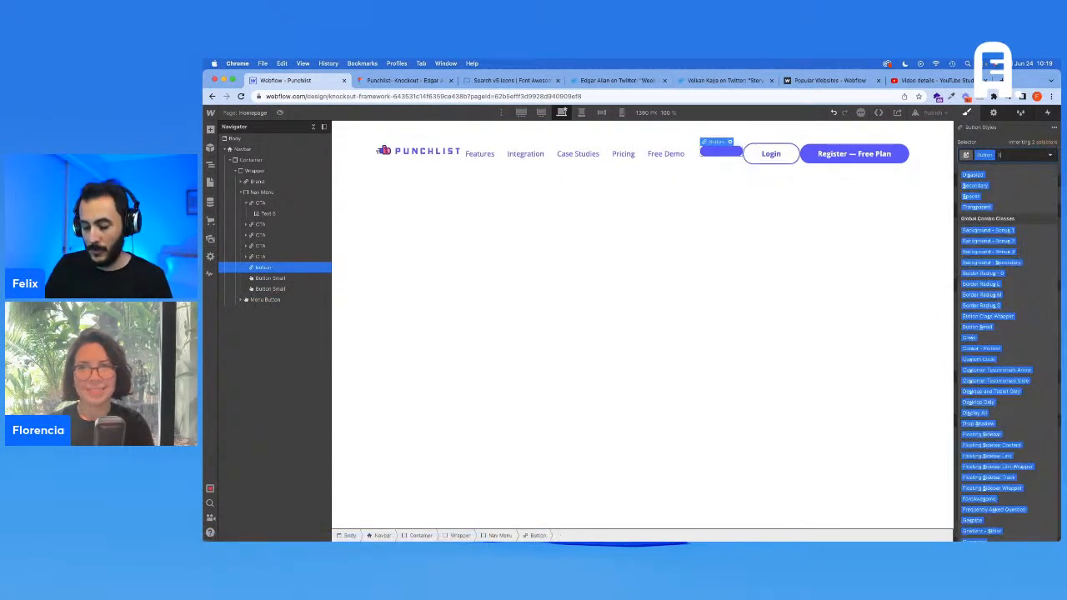
key("BackSpace")
key("BackSpace")
key("BackSpace")
key("BackSpace")
key("BackSpace")
key("BackSpace")
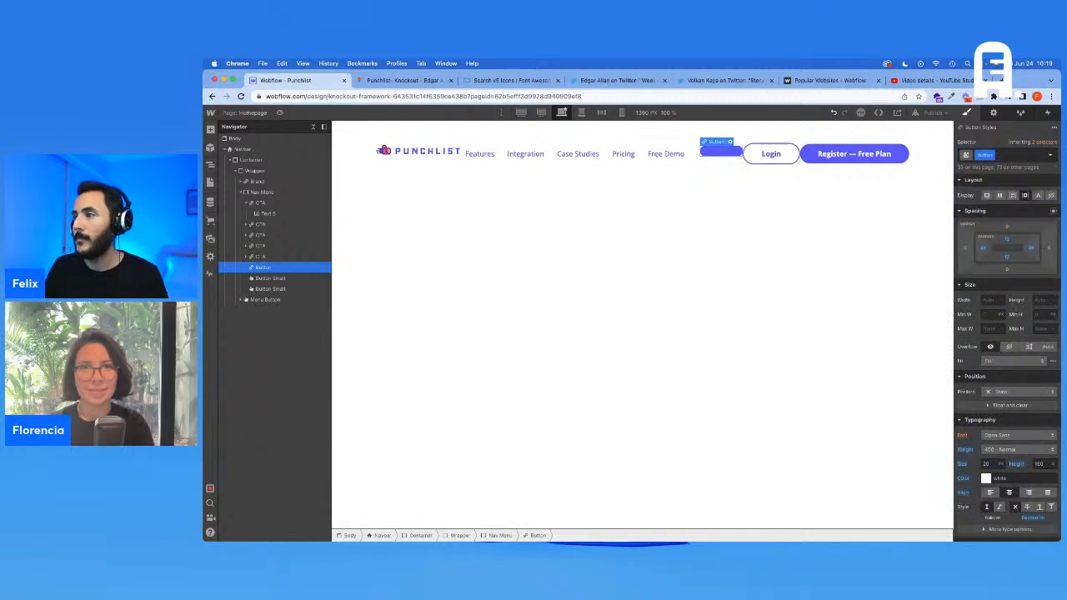
Assign the existing "Button Small" class to the new link block
type("But")
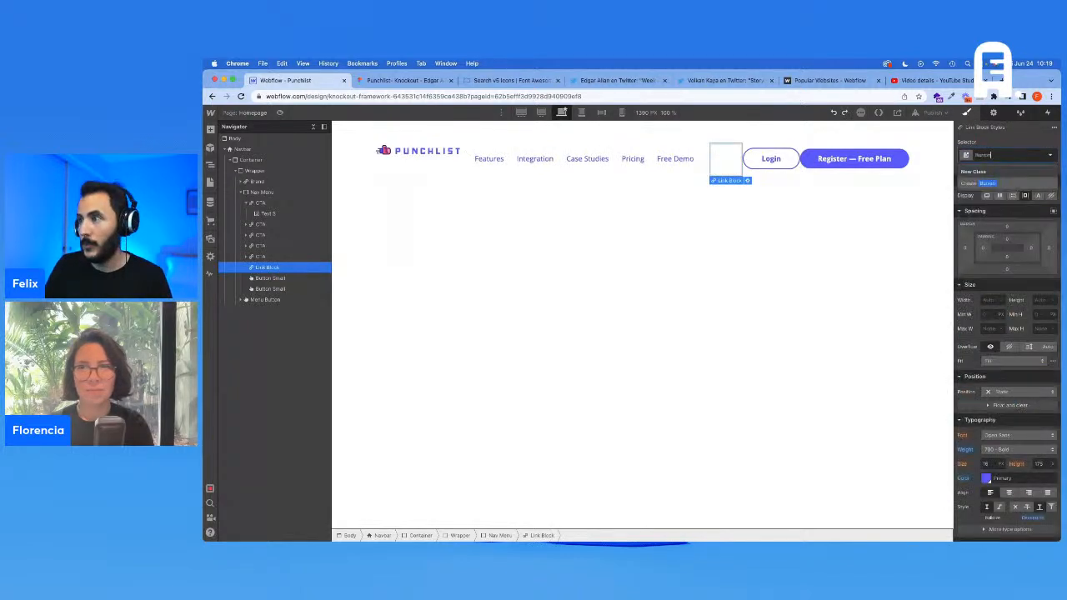
type("ton")
key("BackSpace")
key("BackSpace")
type("o")
key("BackSpace")
key("BackSpace")
type("on Sm")
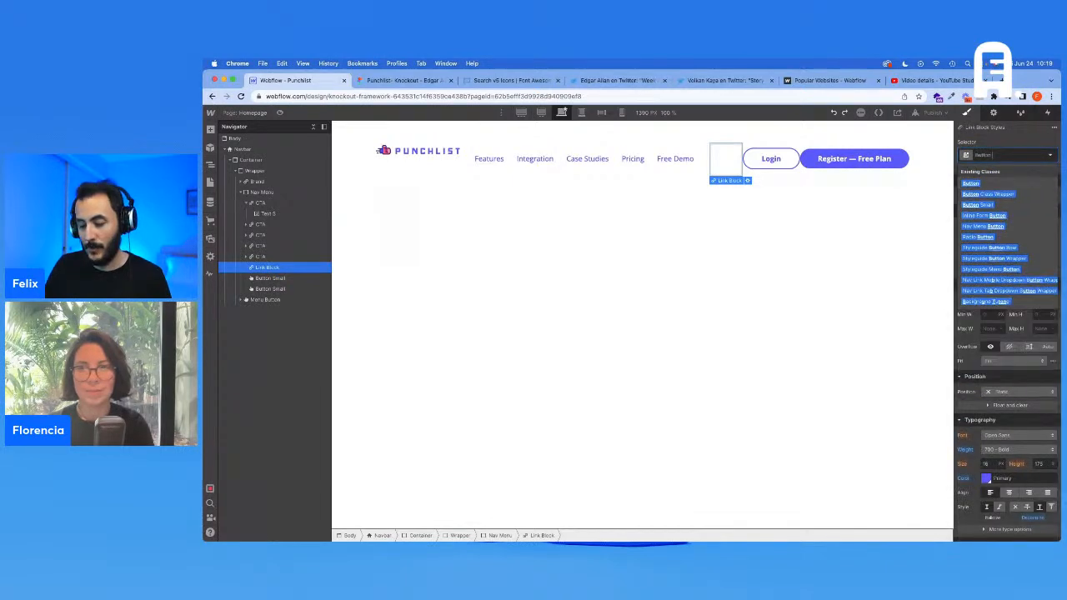
left_click(983, 206)
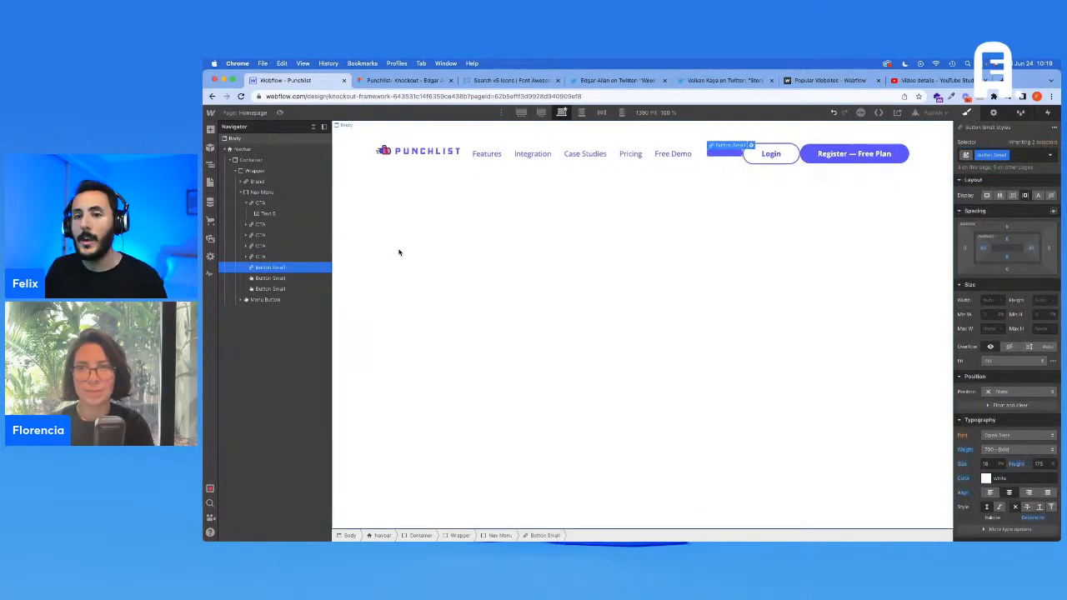
Add a text block inside the new Button Small link block and give it the "Text S" class
key("super+e")
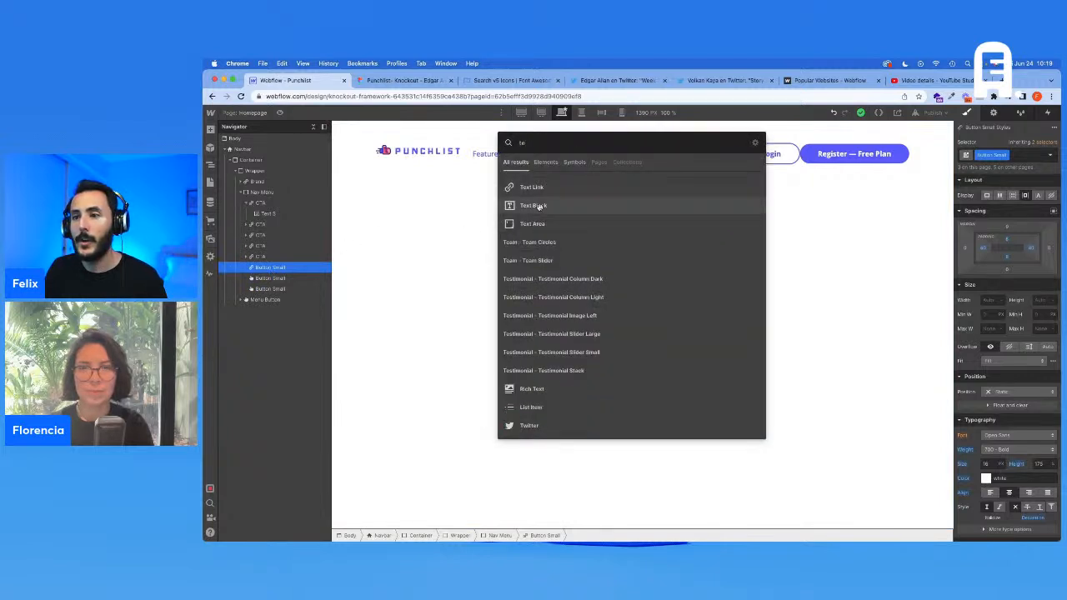
left_click(536, 208)
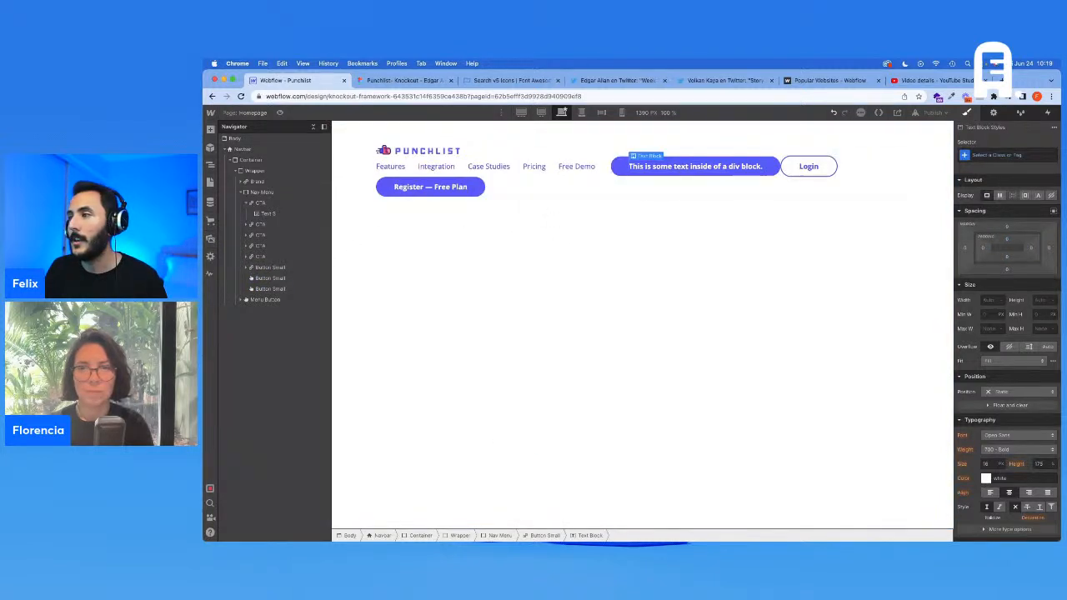
left_click(1026, 155)
type("Text S")
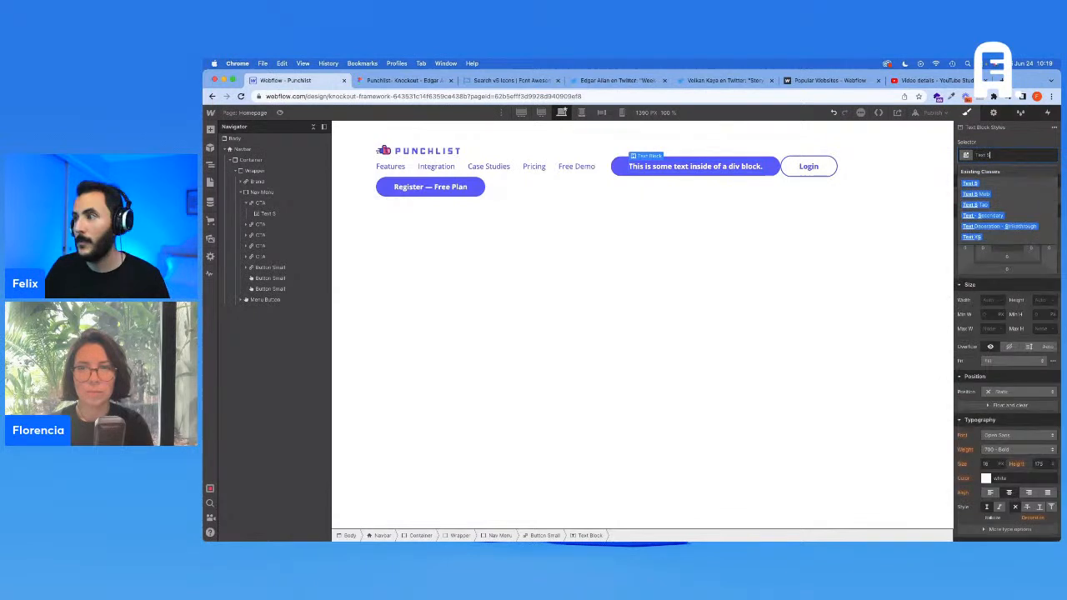
key("Return")
Replace the new button's placeholder text with "Register — Free Plan", copied from the original register button
double_click(663, 170)
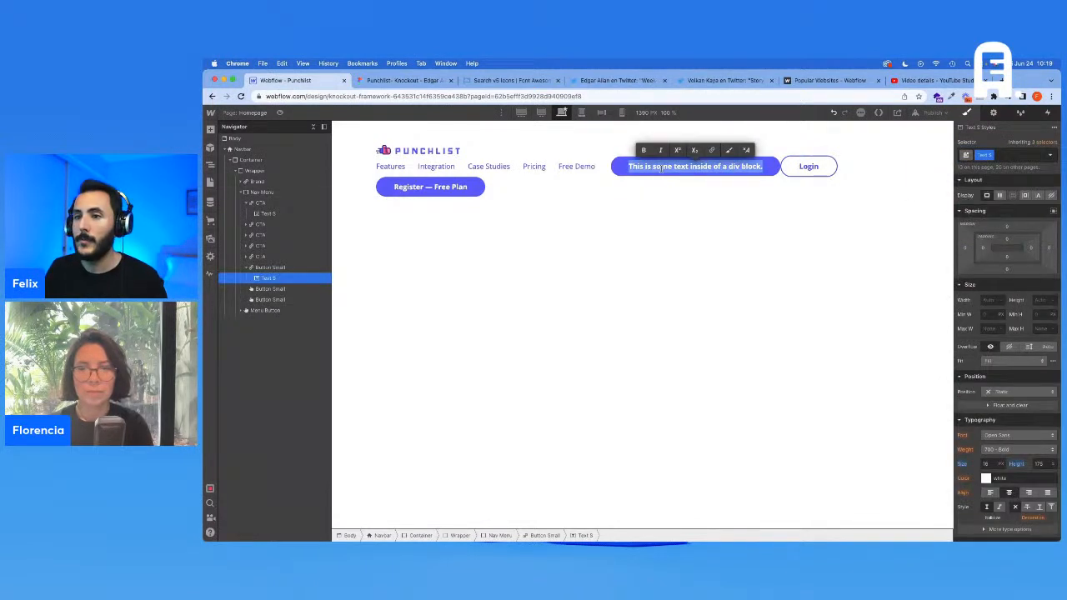
left_click(420, 187)
double_click(450, 186)
key("super+c")
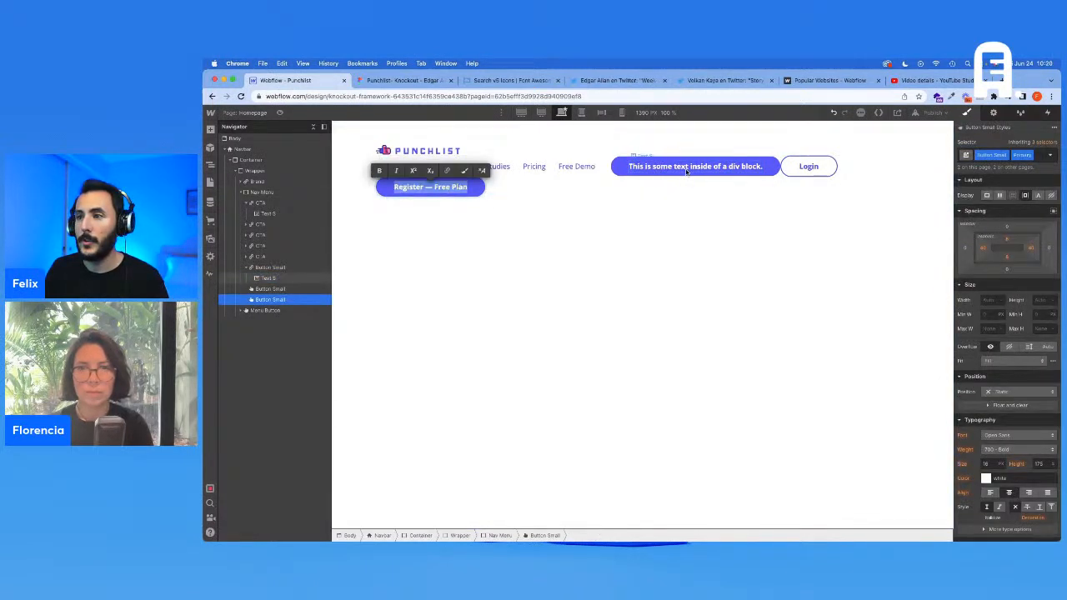
double_click(695, 165)
key("super+v")
Duplicate the new Button Small link block and delete the two original Login and Register buttons
left_click(265, 268)
key("super+c")
key("super+v")
left_click(270, 301)
key("Delete")
key("Delete")
Change the first button's text to "Login" and add the "Inverted" and "Primary" combo classes to its link block
double_click(720, 166)
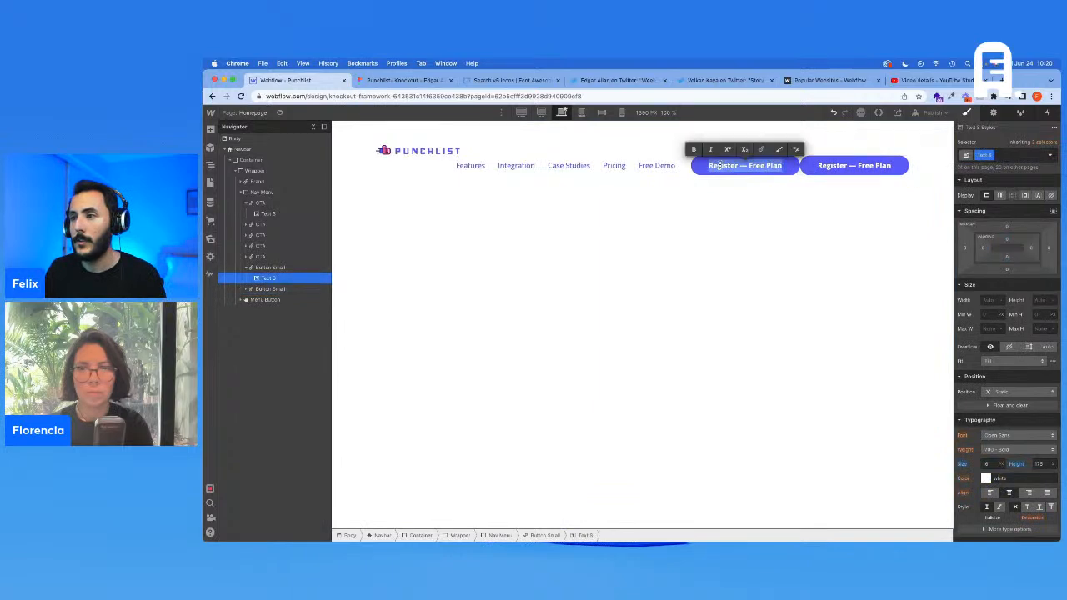
type("Login")
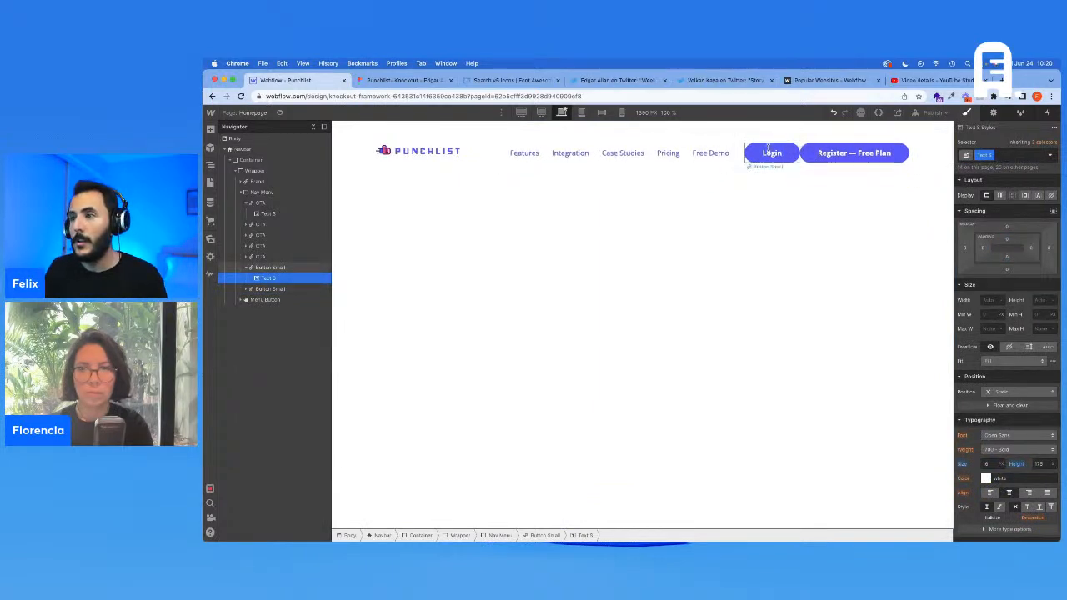
left_click(755, 156)
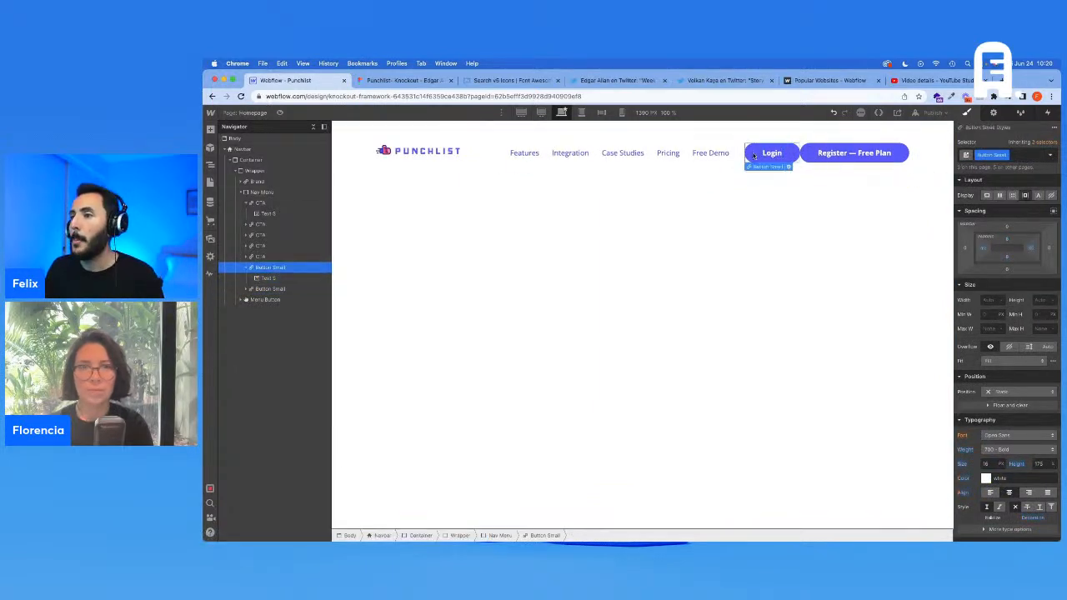
left_click(1015, 156)
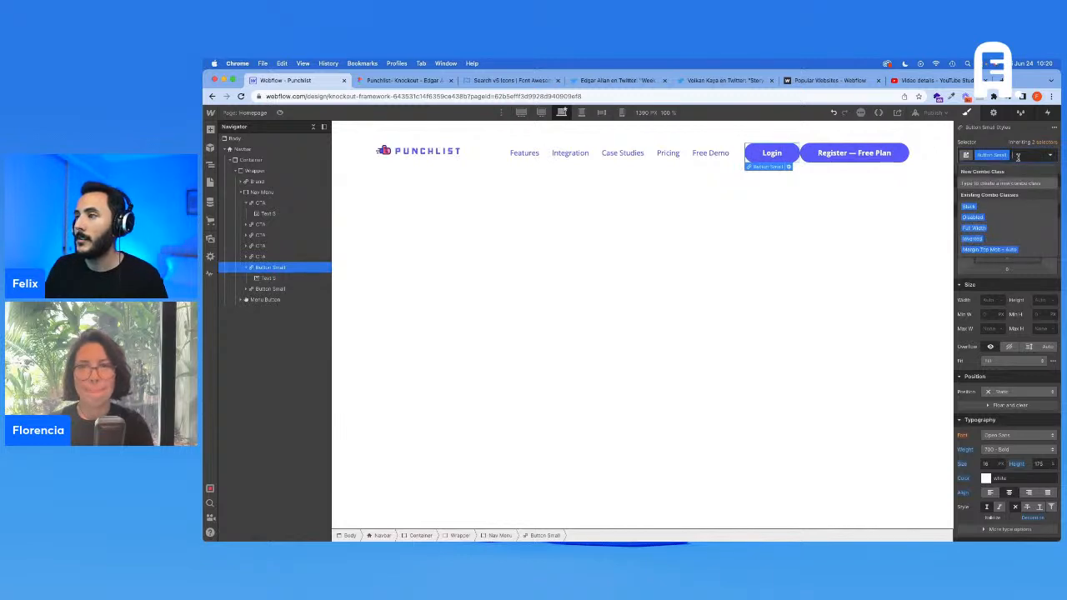
type("inver")
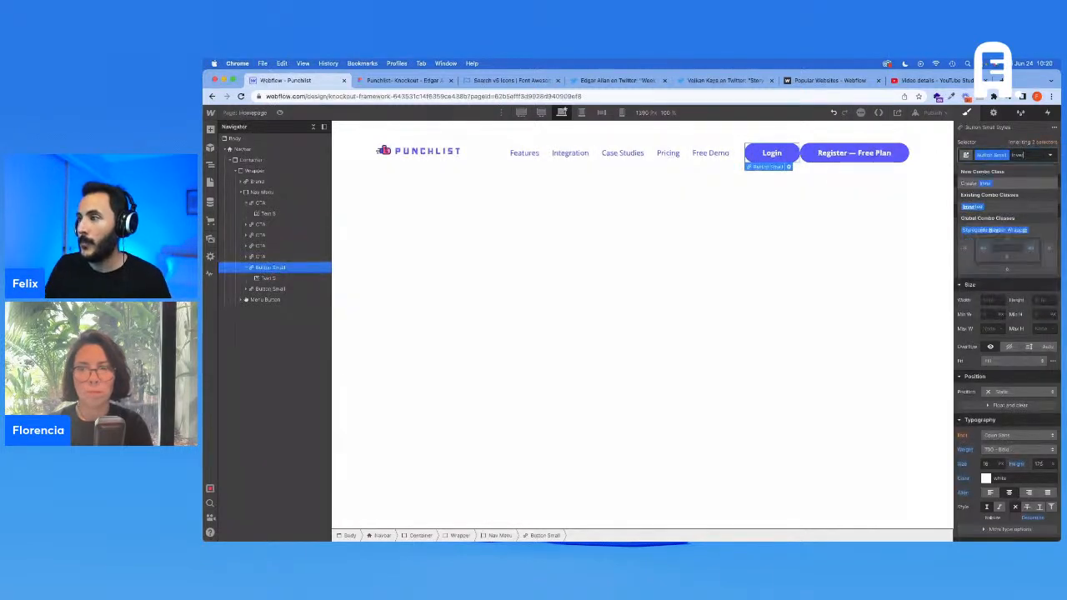
key("Return")
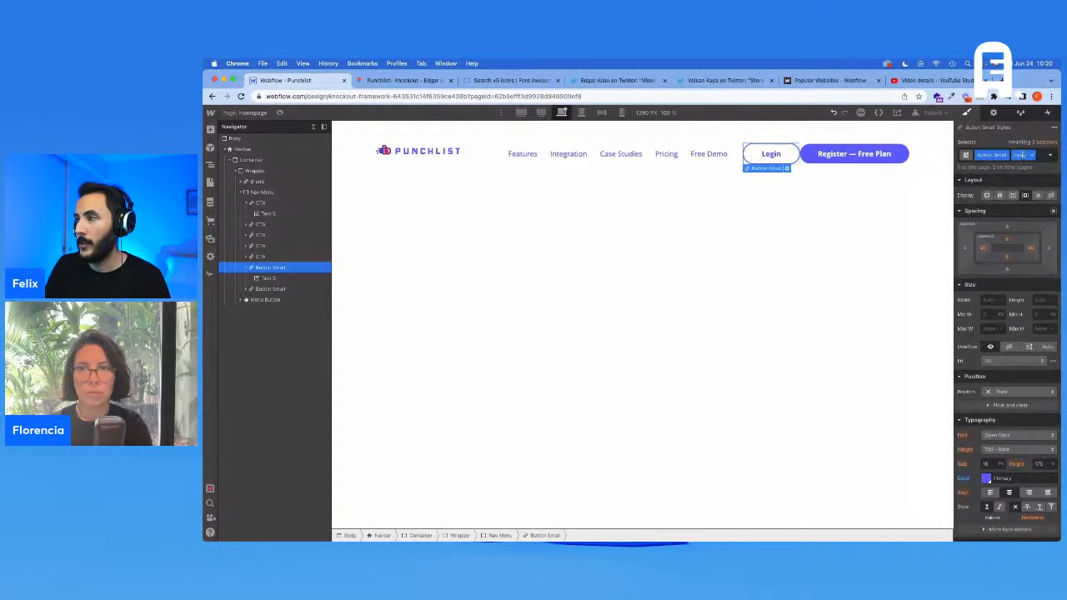
type("Primary")
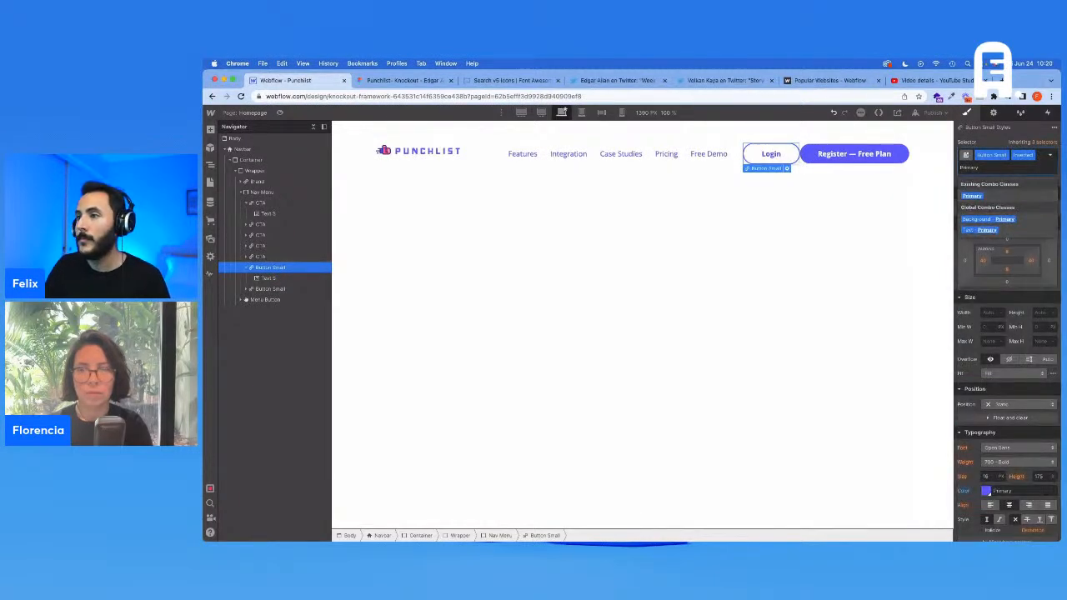
key("Return")
Add the "Primary" combo class to the Register — Free Plan link block, and select the Login button
left_click(816, 153)
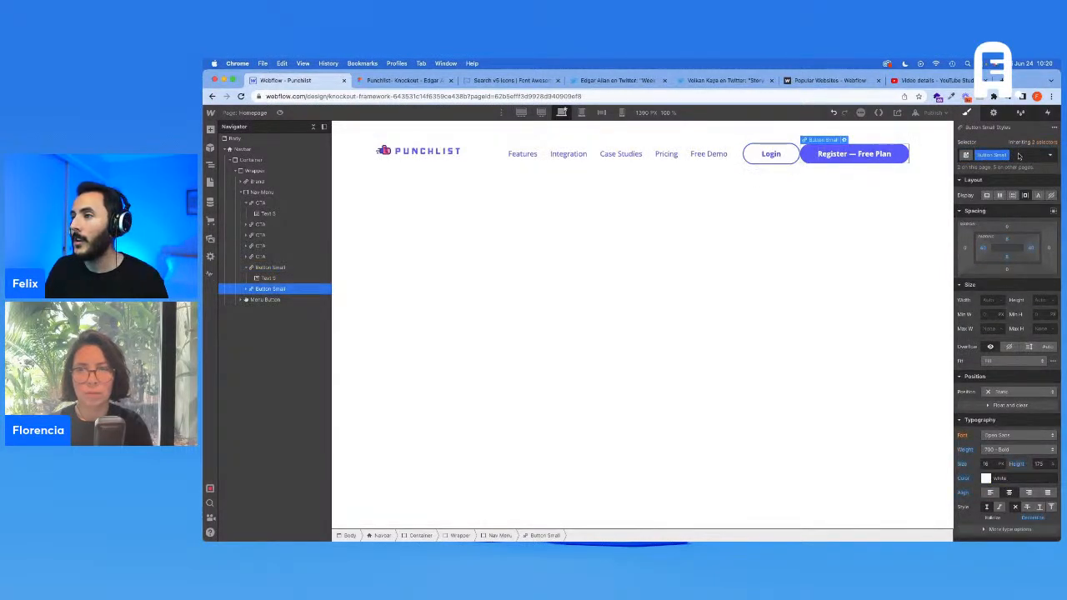
key("super+Return")
type("Pri")
key("Return")
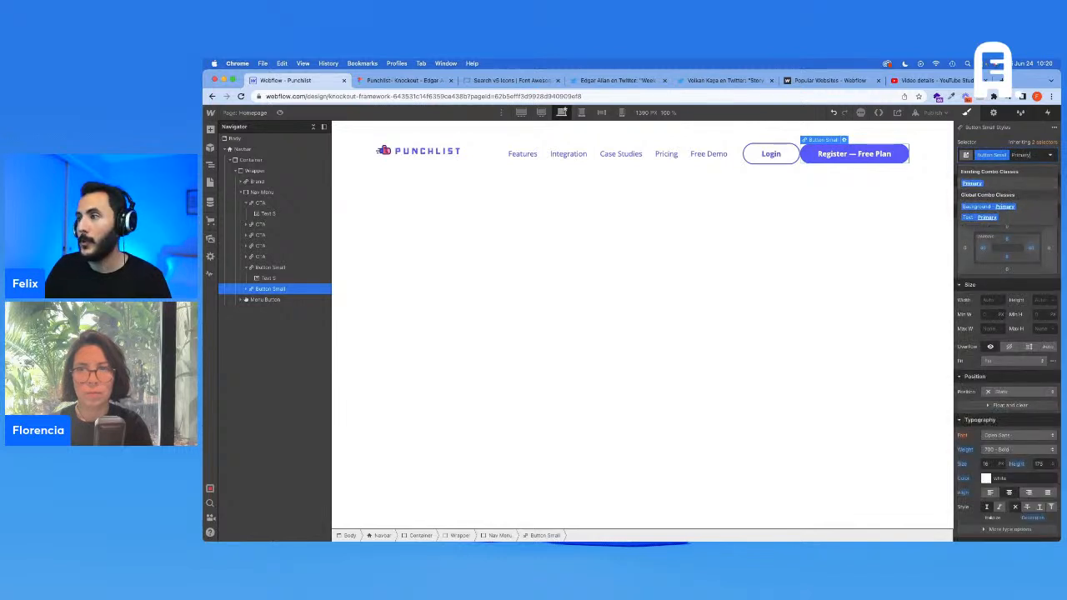
left_click(783, 160)
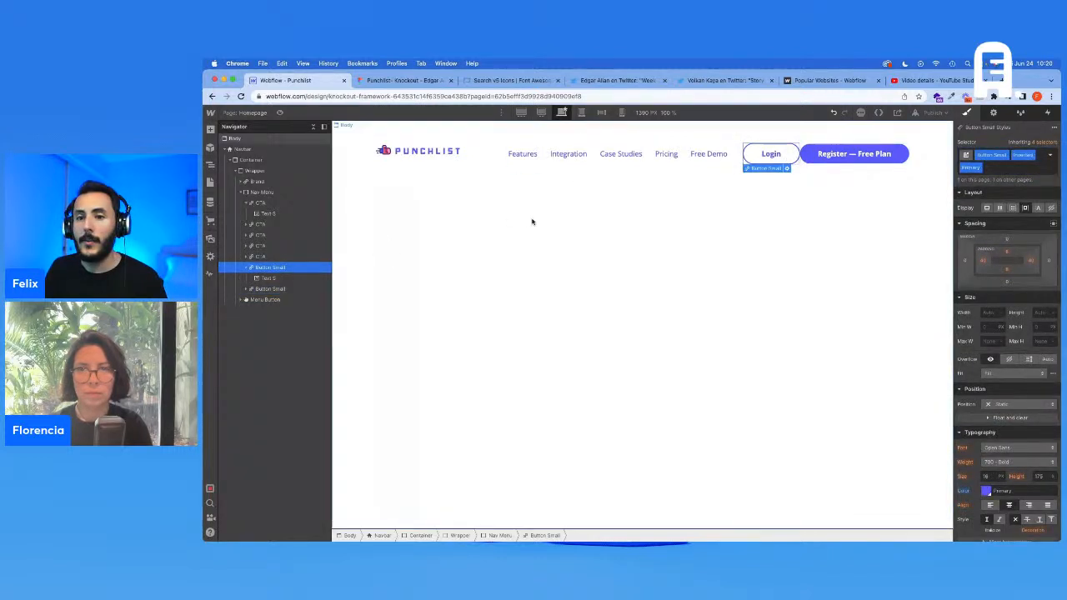
Add a "Margin Right - 20" combo class to the Login button's link block
left_click(991, 169)
type("Margin")
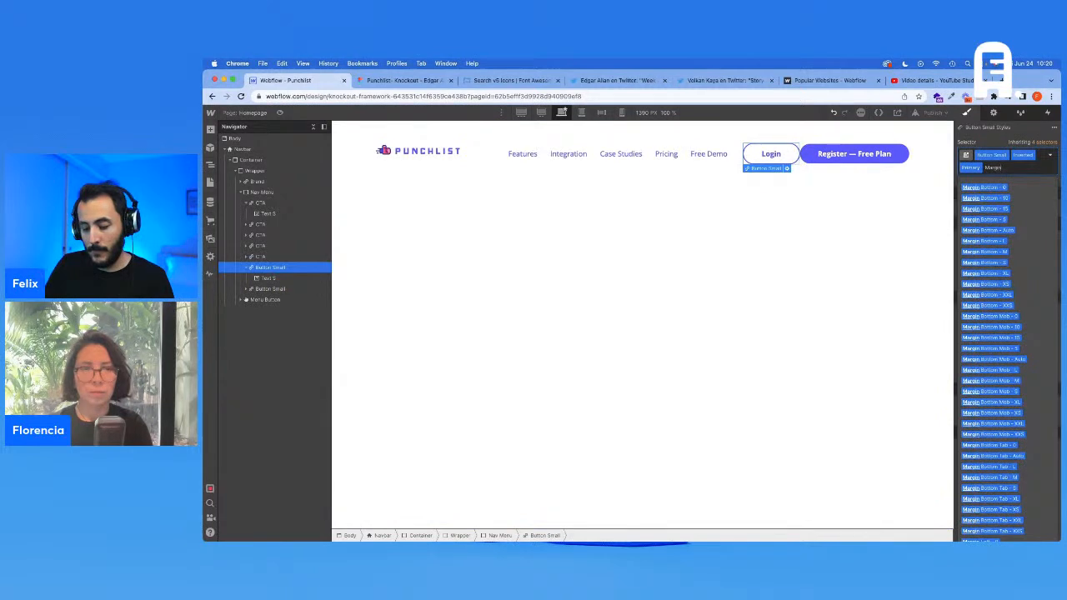
type(" Right - 20")
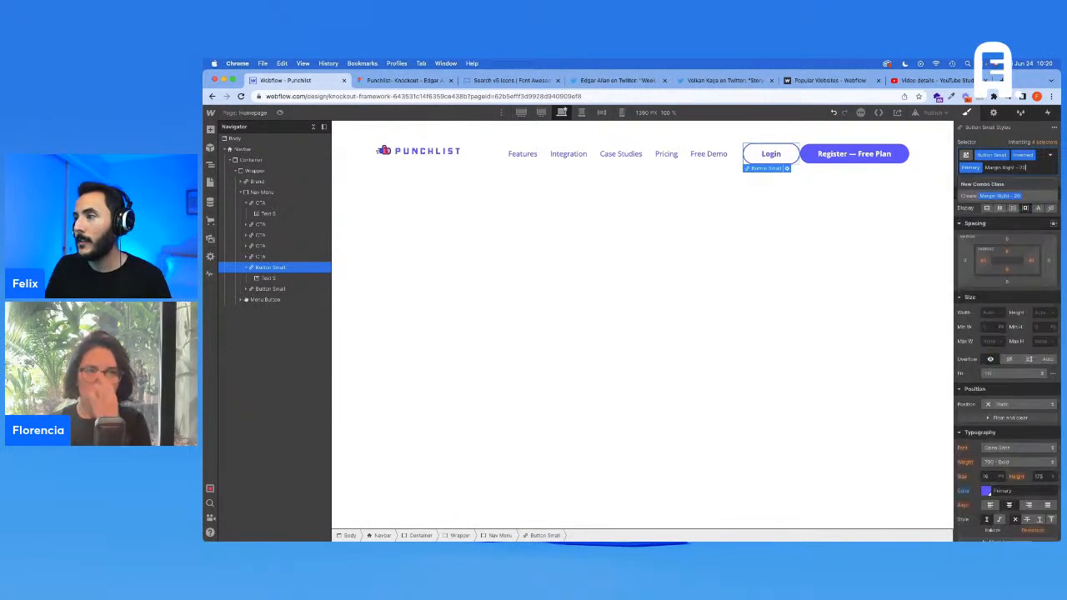
key("Return")
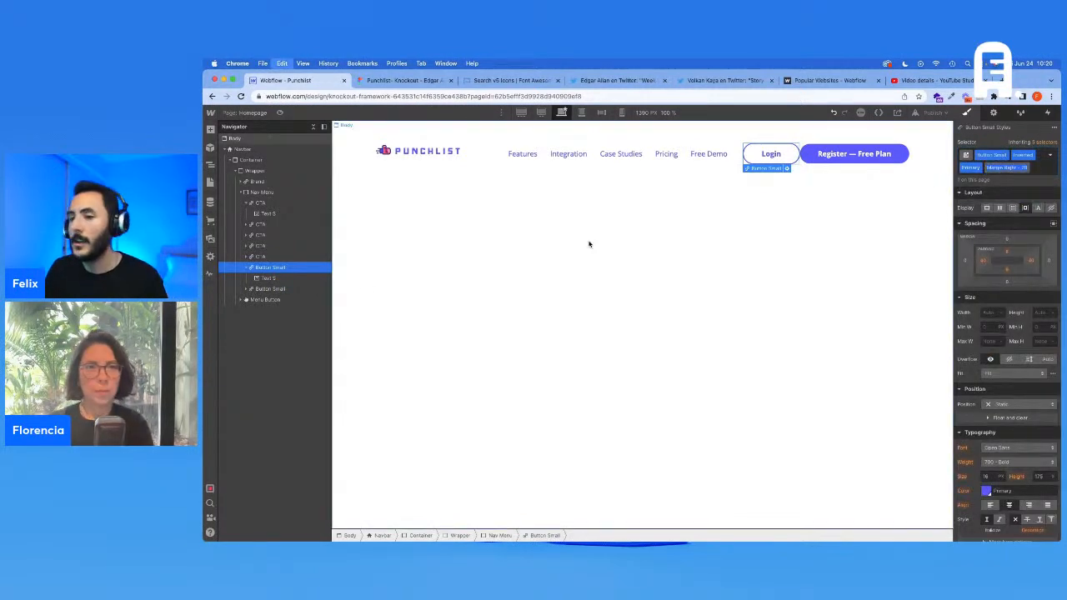
Add a div block inside the Nav Menu, apply the "Margin Right - 20" class to it, and set its right margin to 20 px
key("super+e")
type("div")
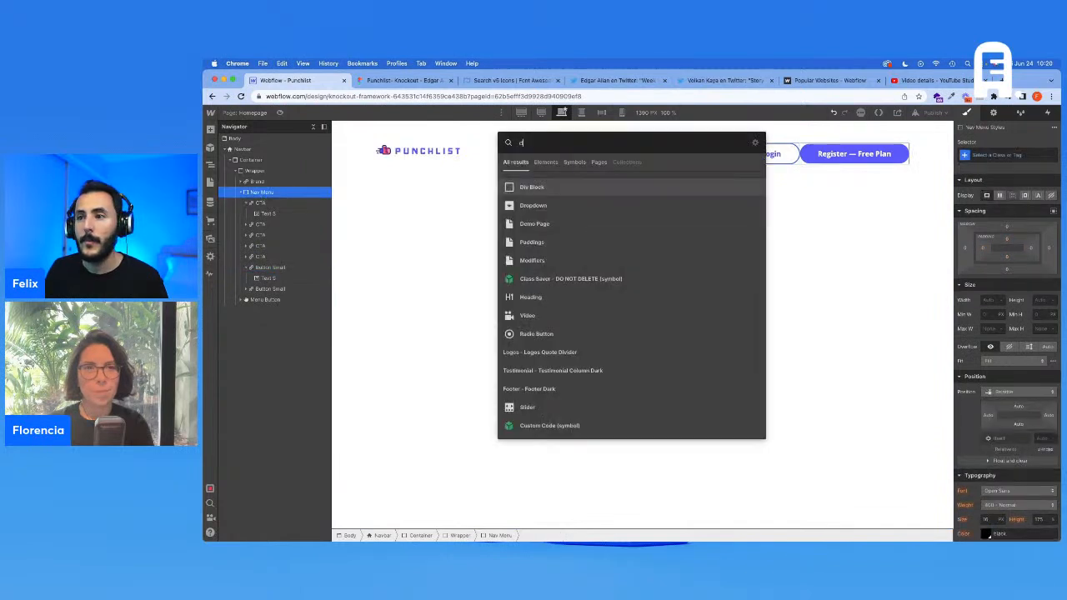
key("Return")
left_click(1024, 154)
type("Margin Right - 20")
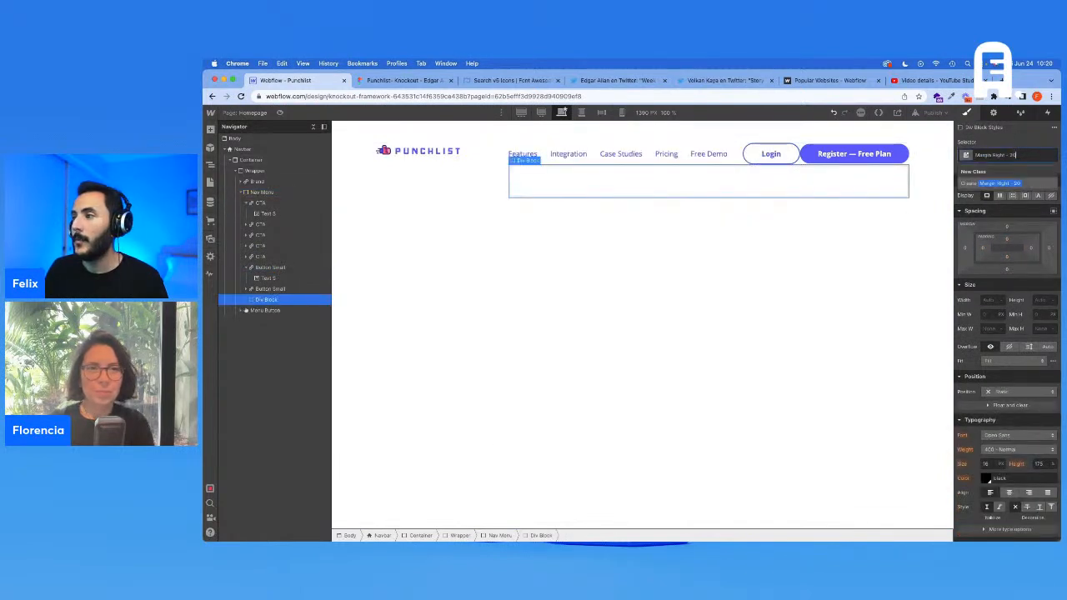
key("Return")
left_click(1048, 249)
type("20")
key("Return")
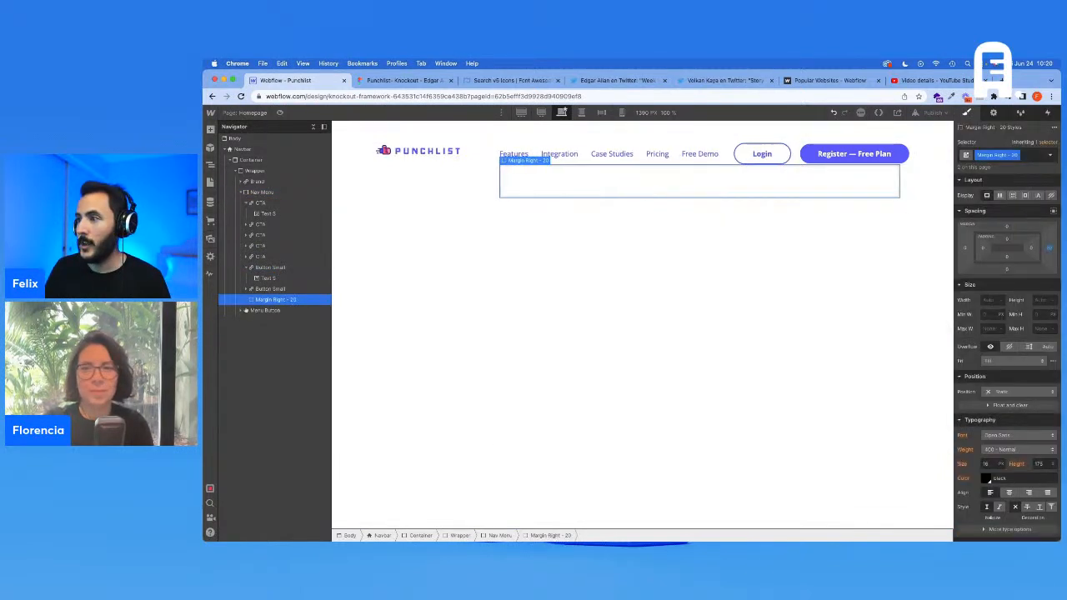
On the 1440 px breakpoint, set the "Margin Right - 20" class's right margin in viewport-width units
left_click(541, 112)
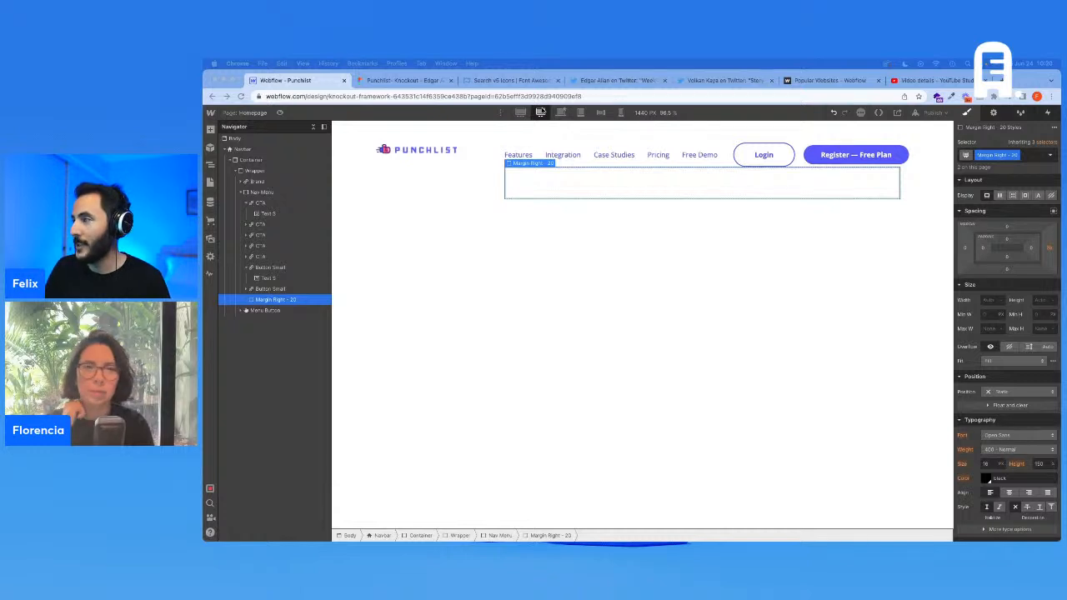
left_click(1046, 249)
type("1")
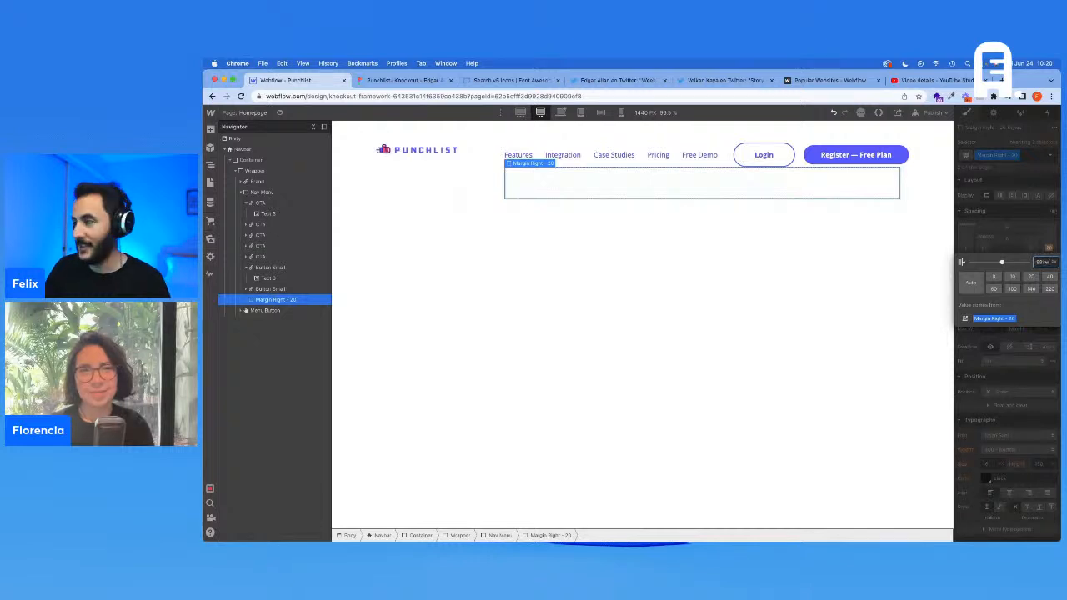
key("Return")
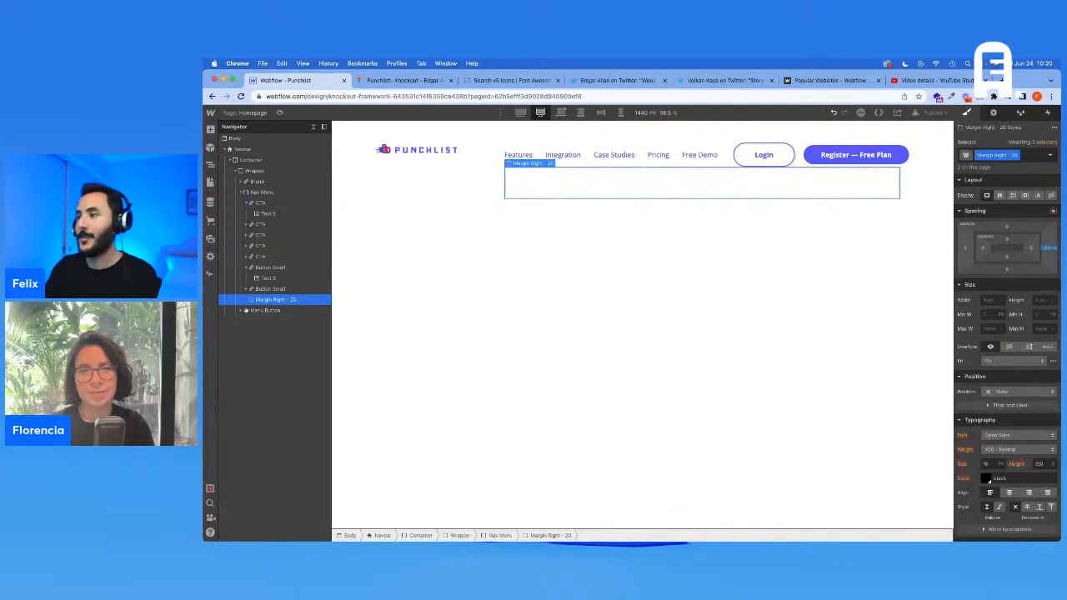
On the 1920 px breakpoint, set the "Margin Right - 20" class's right margin to 26.6 px
left_click(518, 116)
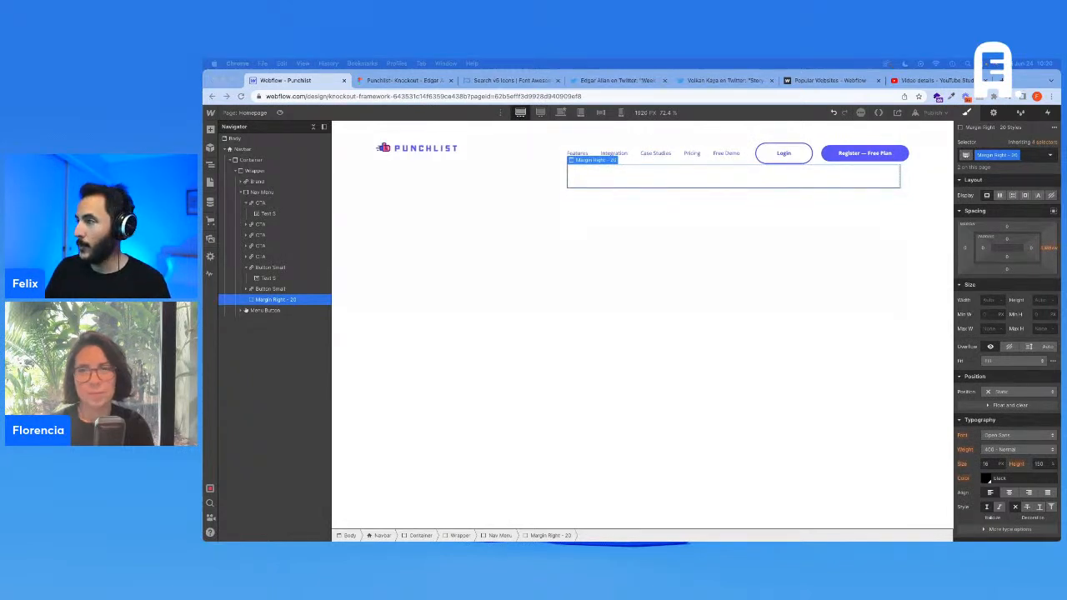
left_click(1052, 247)
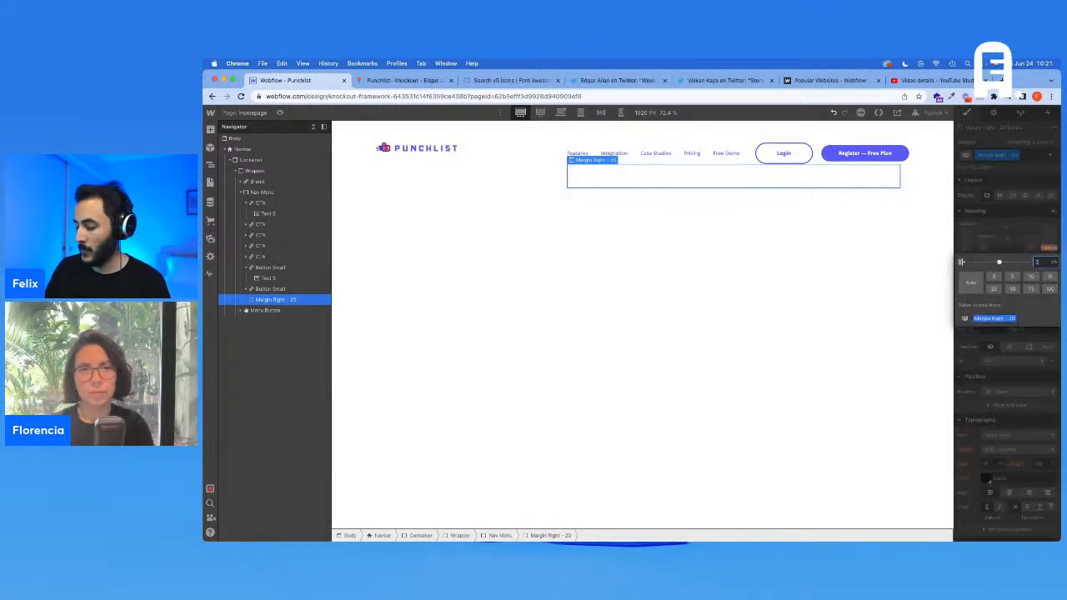
type("26,6px")
key("Return")
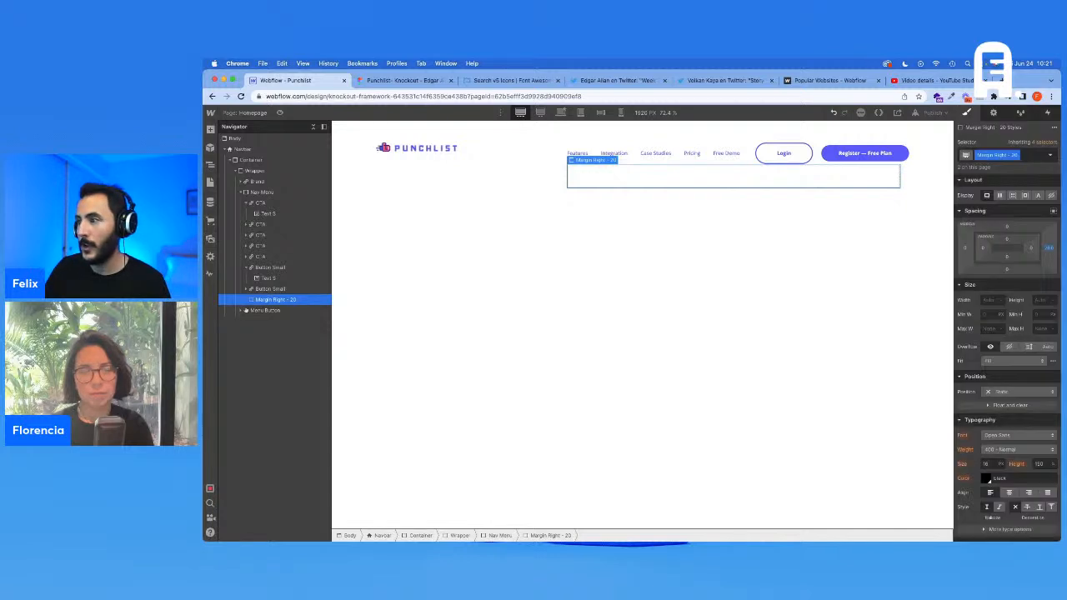
Return to the base breakpoint, delete the "Margin Right - 20" helper div, and select the Login button's link block
left_click(561, 113)
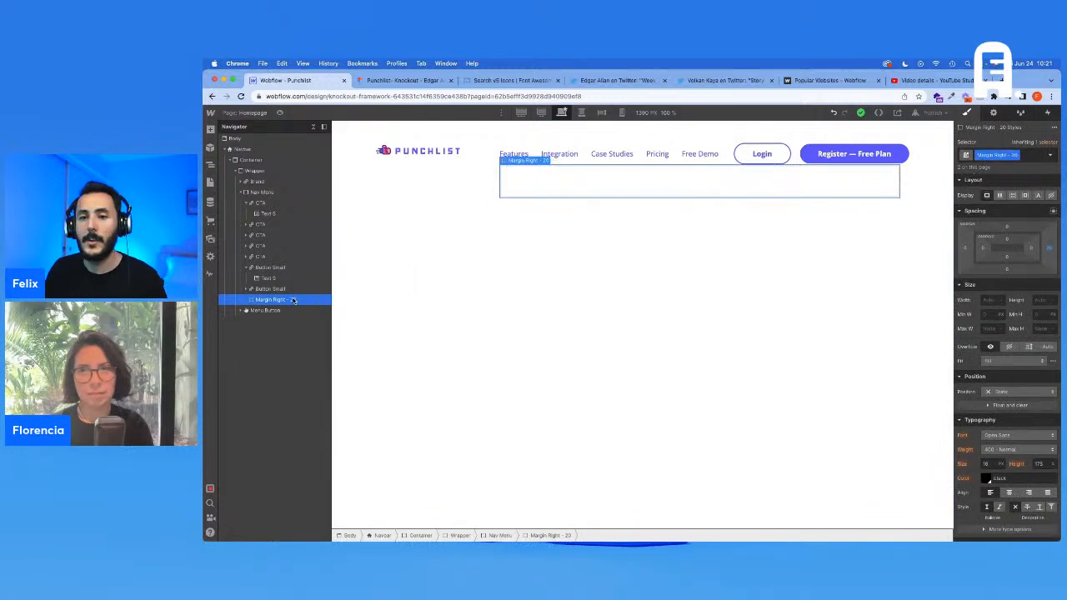
key("Delete")
left_click(297, 268)
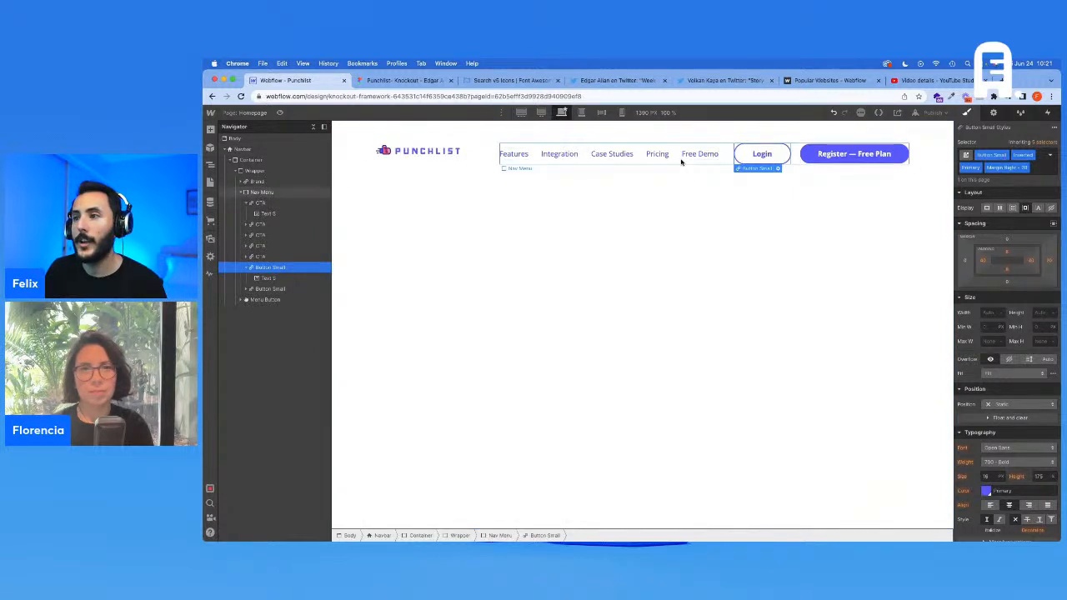
Add the "Flex" combo class to the navbar's Wrapper
left_click(253, 170)
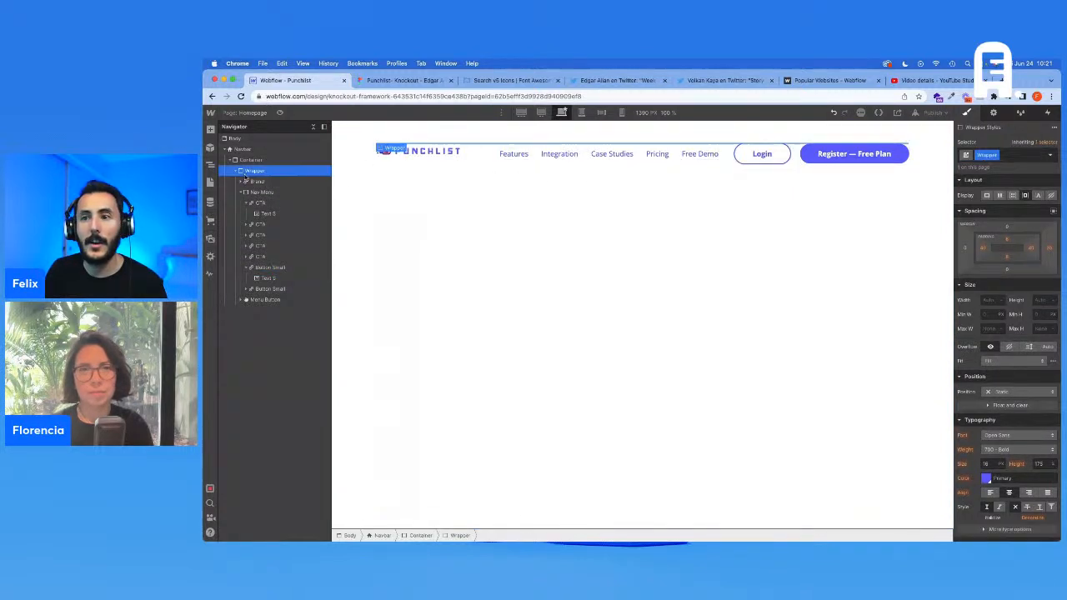
left_click(1024, 153)
type("flex")
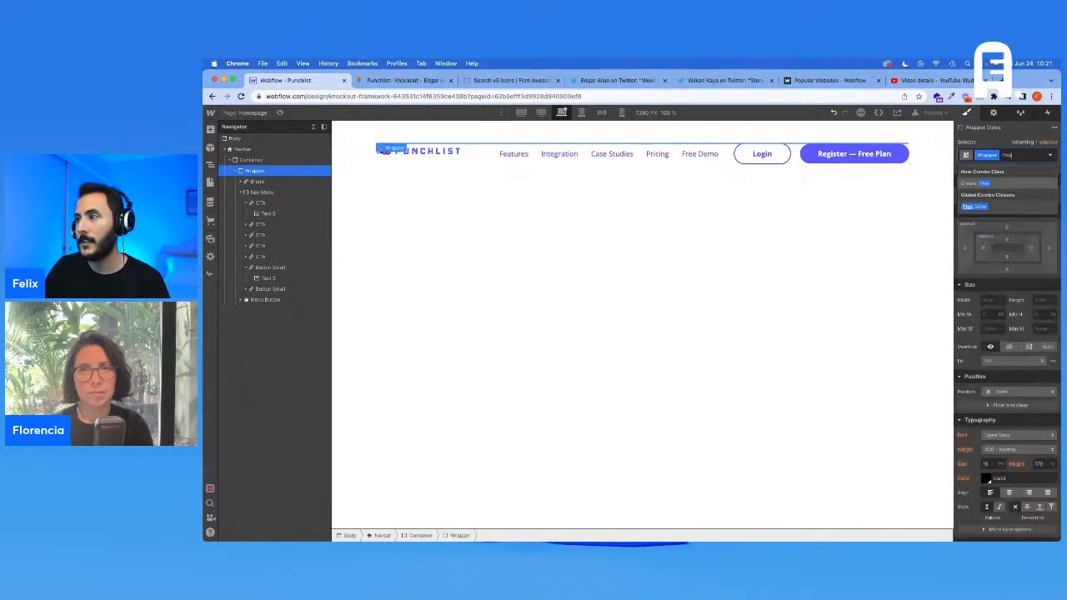
key("Return")
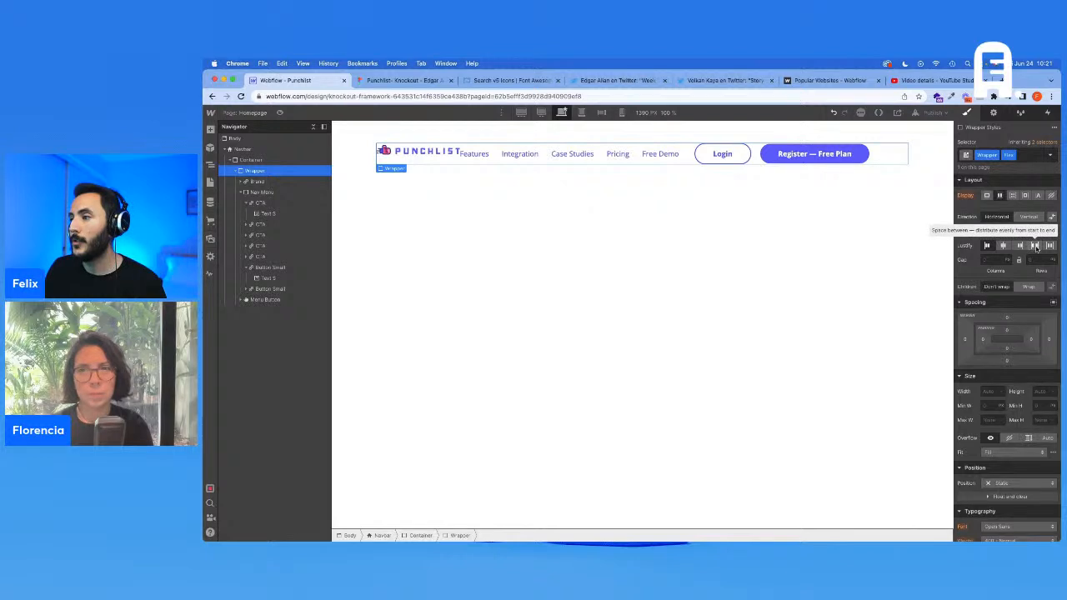
Add the "Justify Between" and "Align Center" combo classes to the navbar's Wrapper, centring its items vertically
left_click(1030, 155)
type("justif")
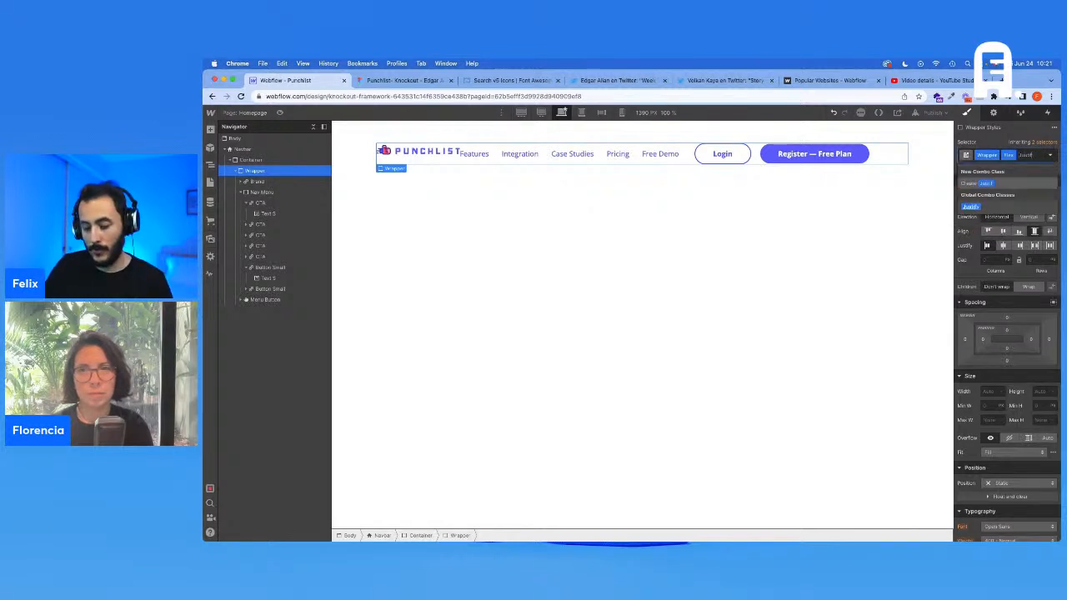
type("y Between")
key("Return")
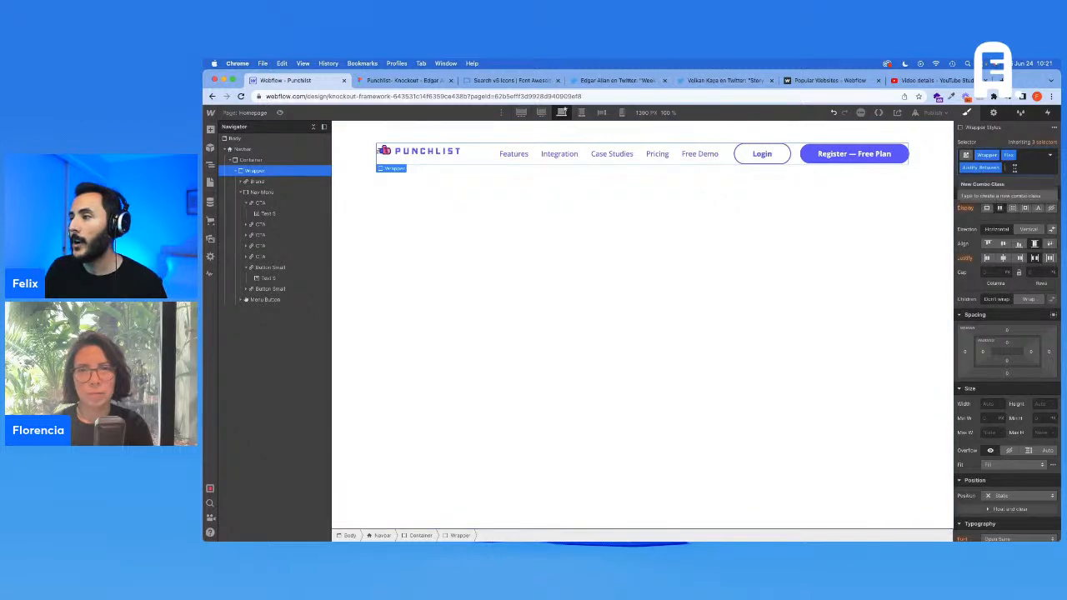
type("Align Center")
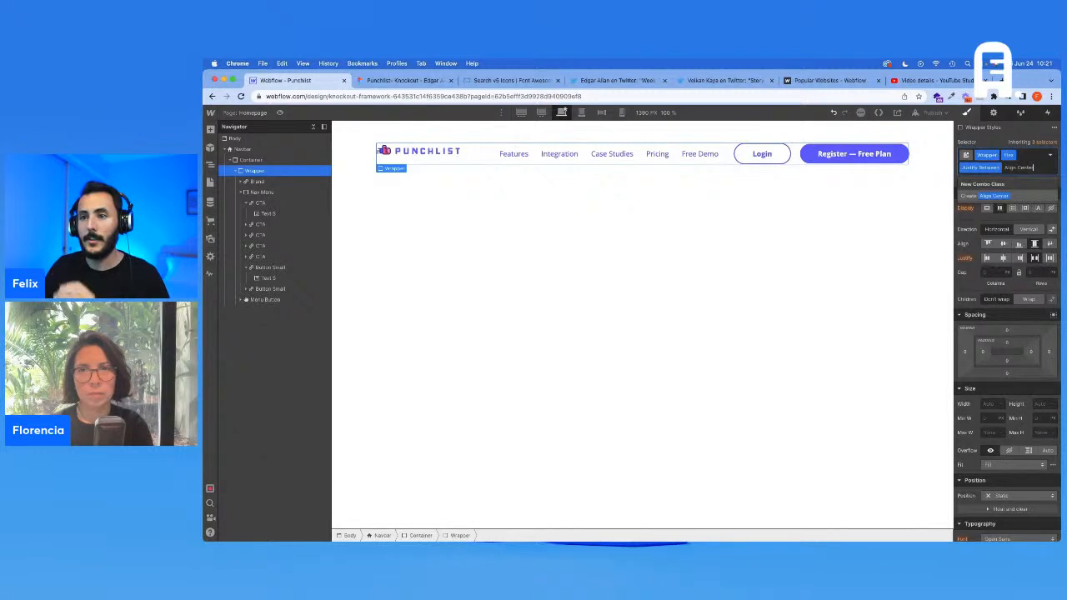
key("Return")
Switch to the Figma design and inspect the "Try with a Live Website" card and its spacing from the navbar
left_click(699, 153)
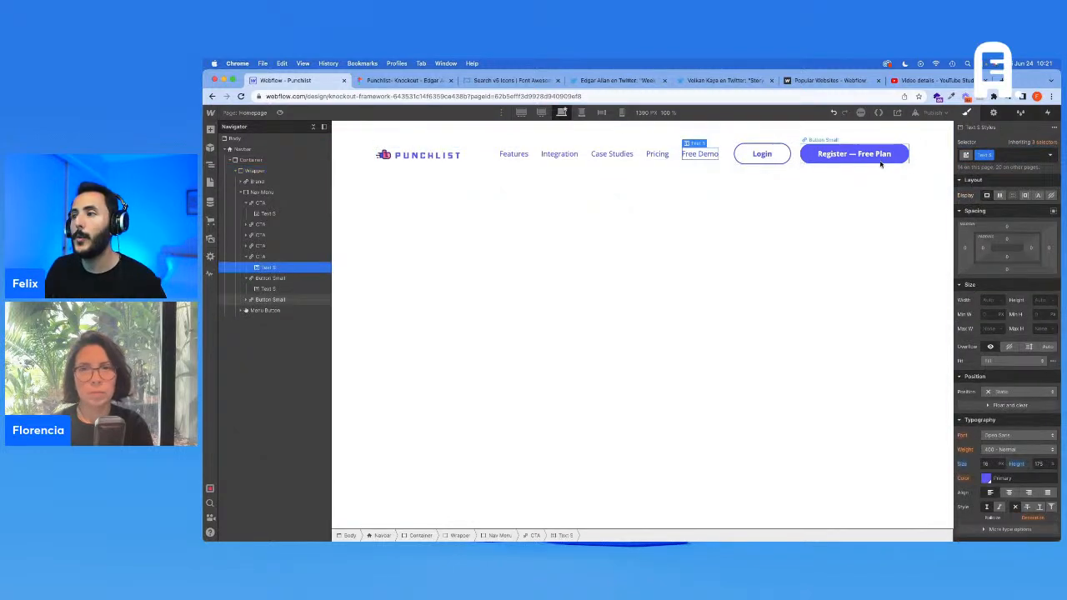
left_click(401, 80)
left_click(592, 261)
scroll(590, 260, "down", 5)
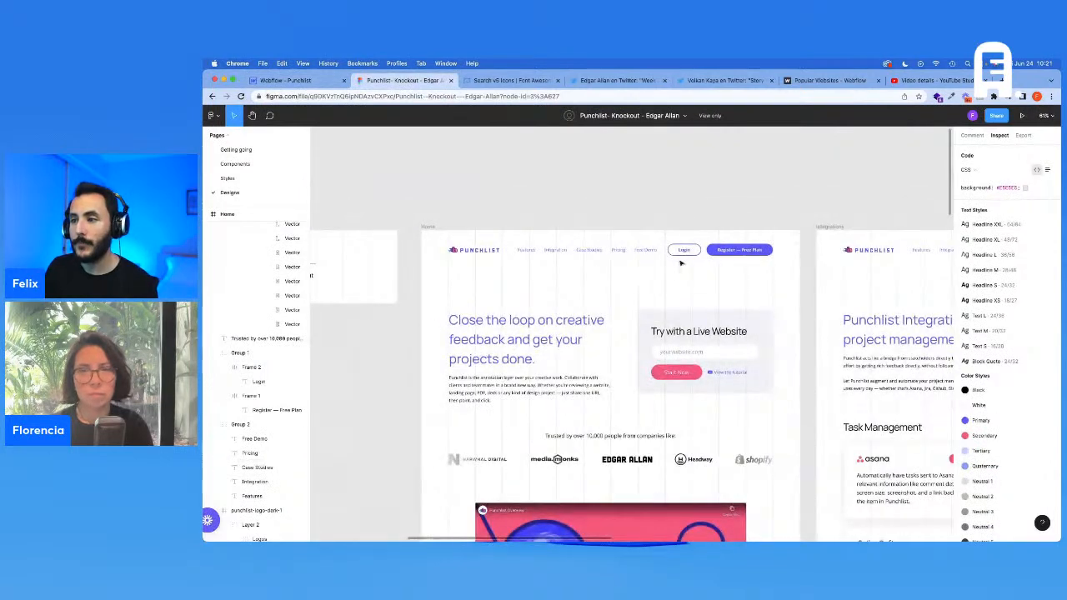
left_click(697, 315)
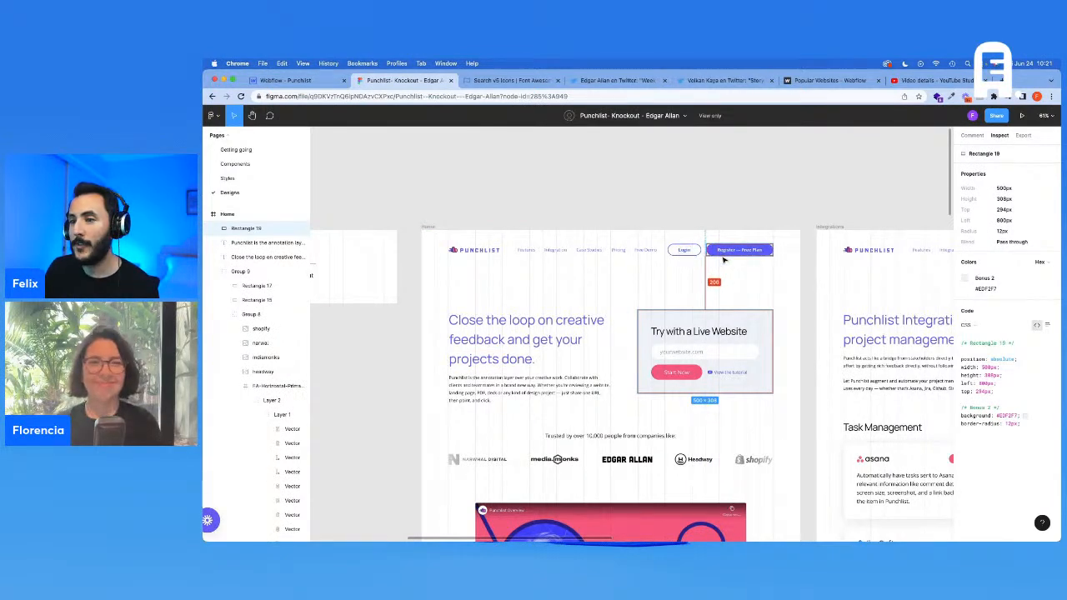
Return to Webflow, add a div block to the Body below the Navbar, and give it the "Section" class
left_click(272, 81)
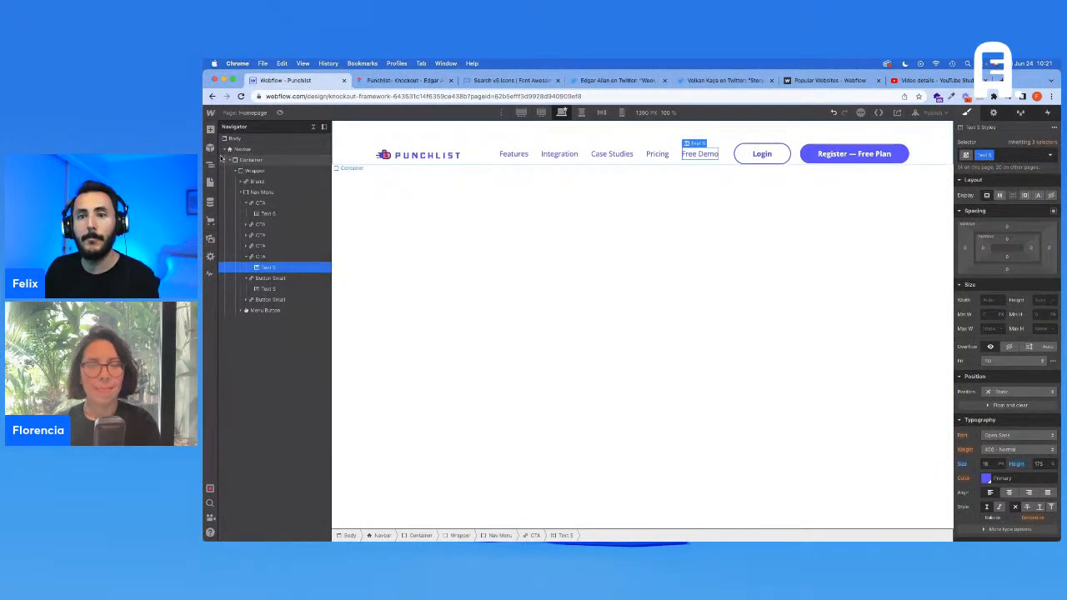
left_click(226, 148)
left_click(237, 139)
key("super+e")
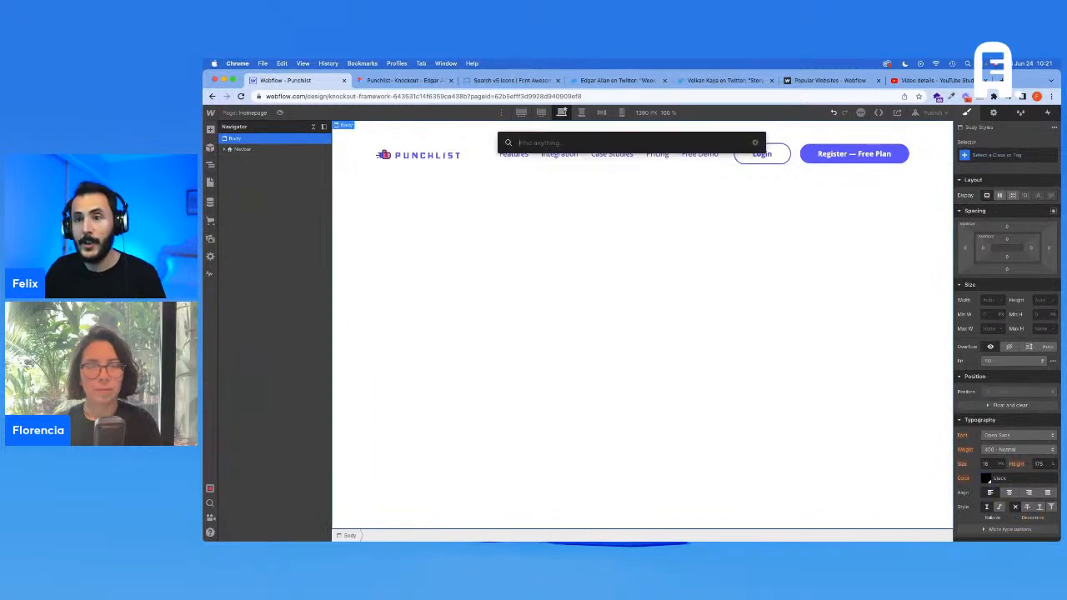
type("d")
key("Return")
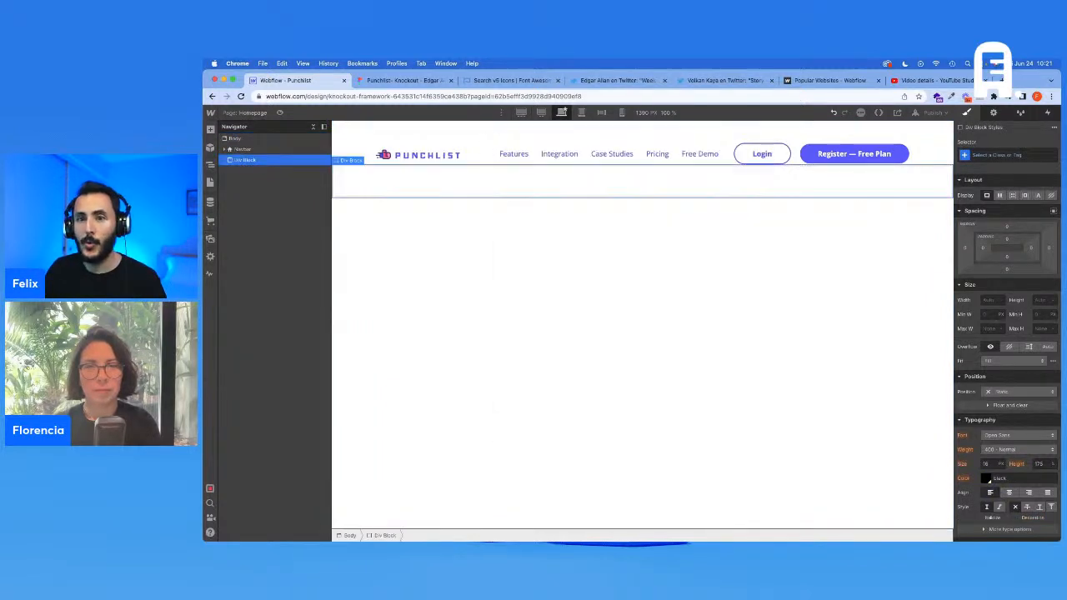
key("super+Return")
type("Section")
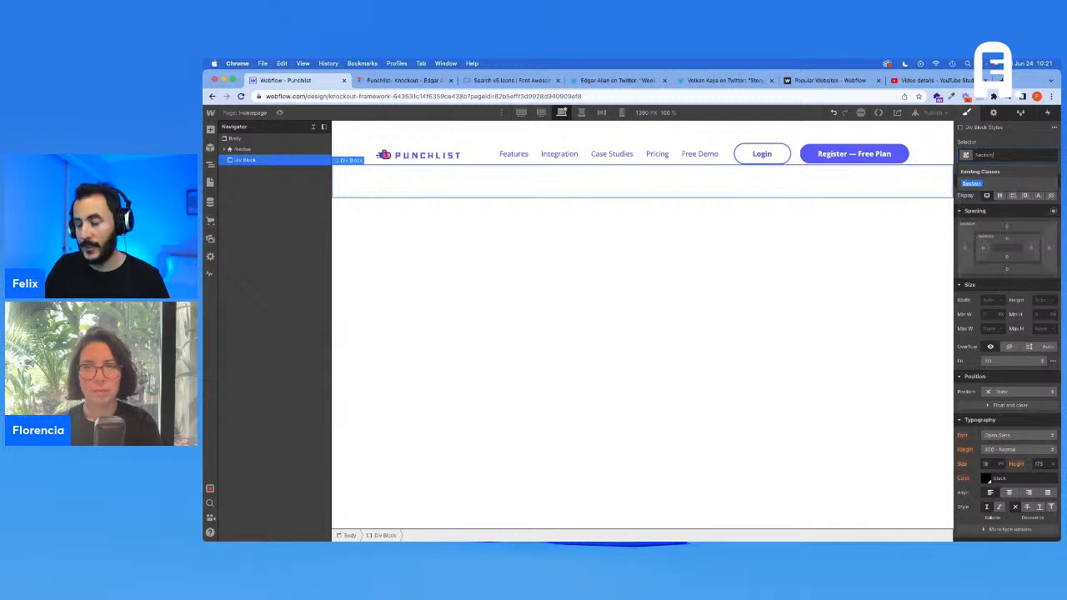
key("Return")
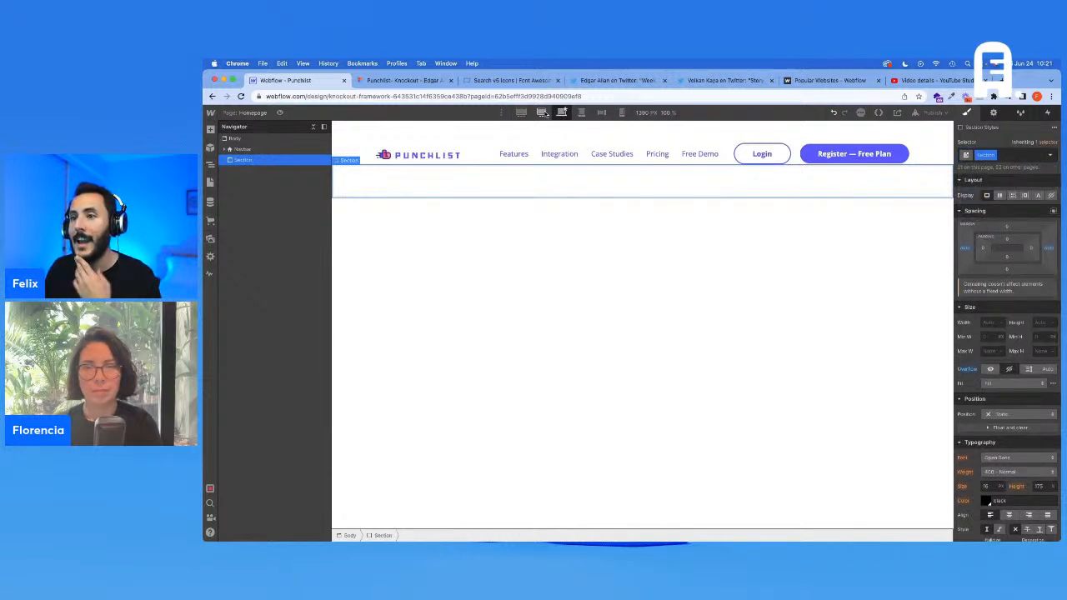
Duplicate the new div's Section class on the base breakpoint and name the copy "Header"
left_click(521, 112)
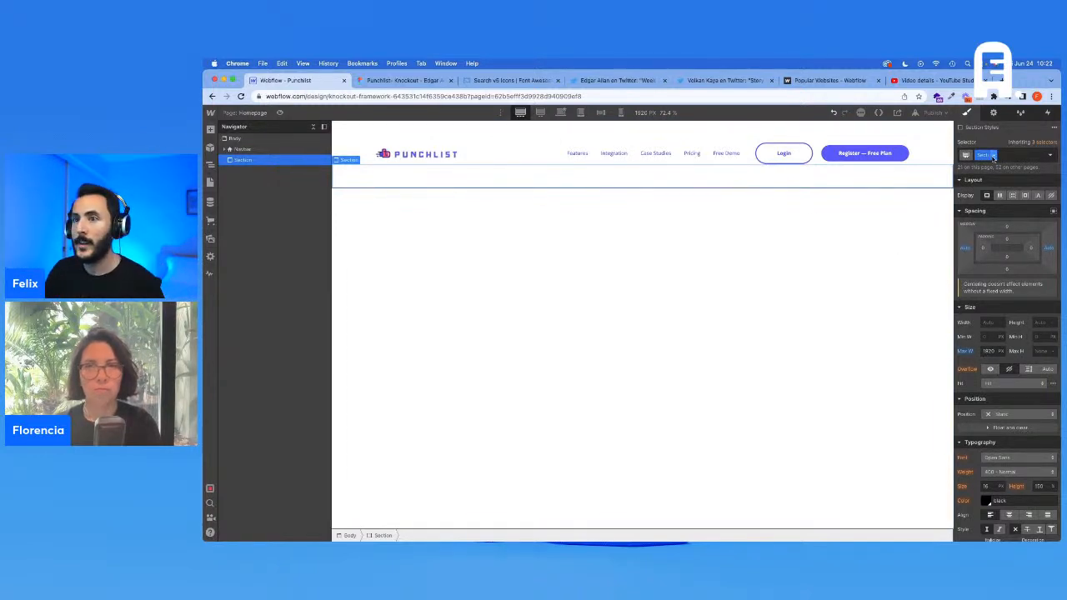
left_click(561, 112)
left_click(995, 156)
left_click(996, 177)
key("BackSpace")
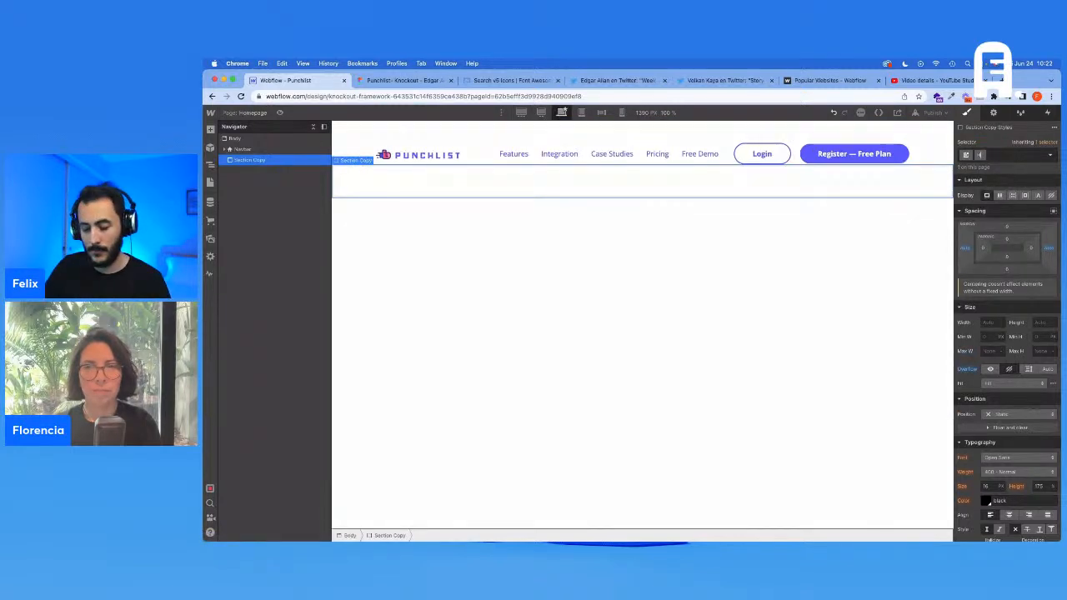
type("Header")
key("Return")
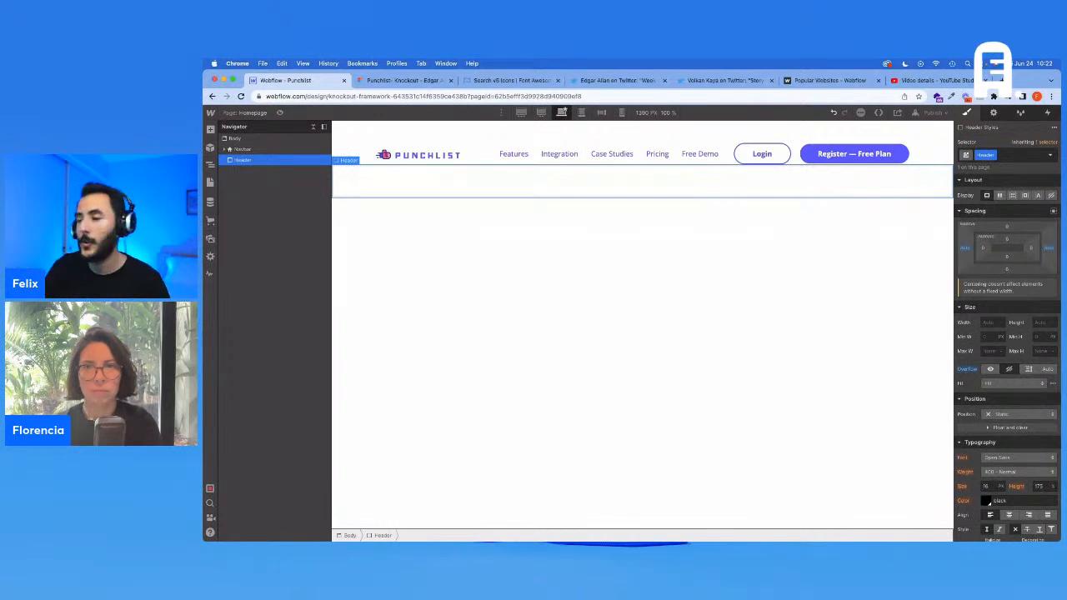
Set the Header div's HTML tag to Header
left_click(996, 113)
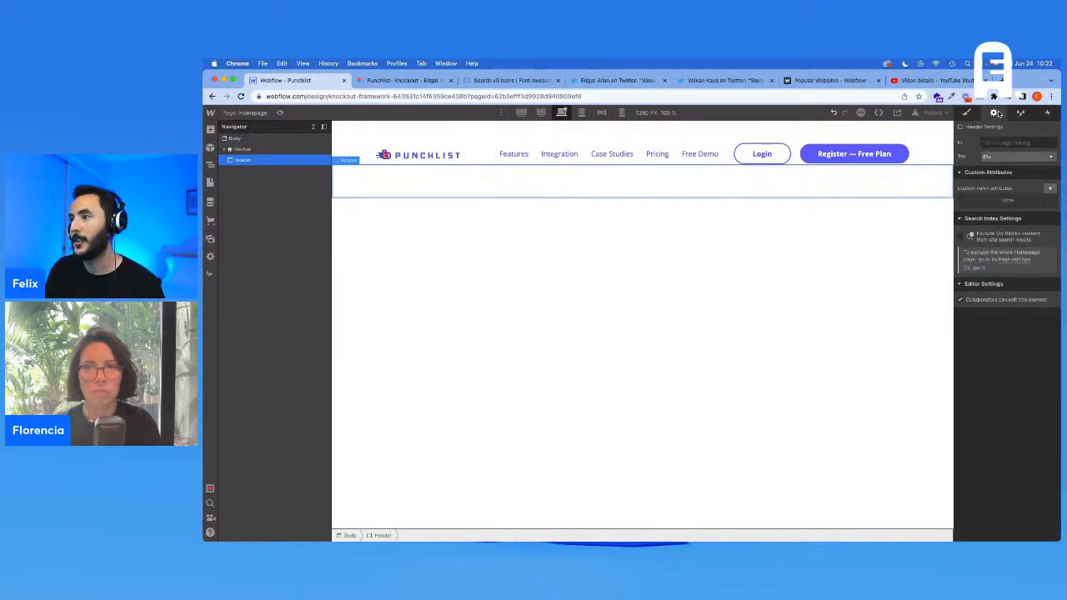
left_click(997, 157)
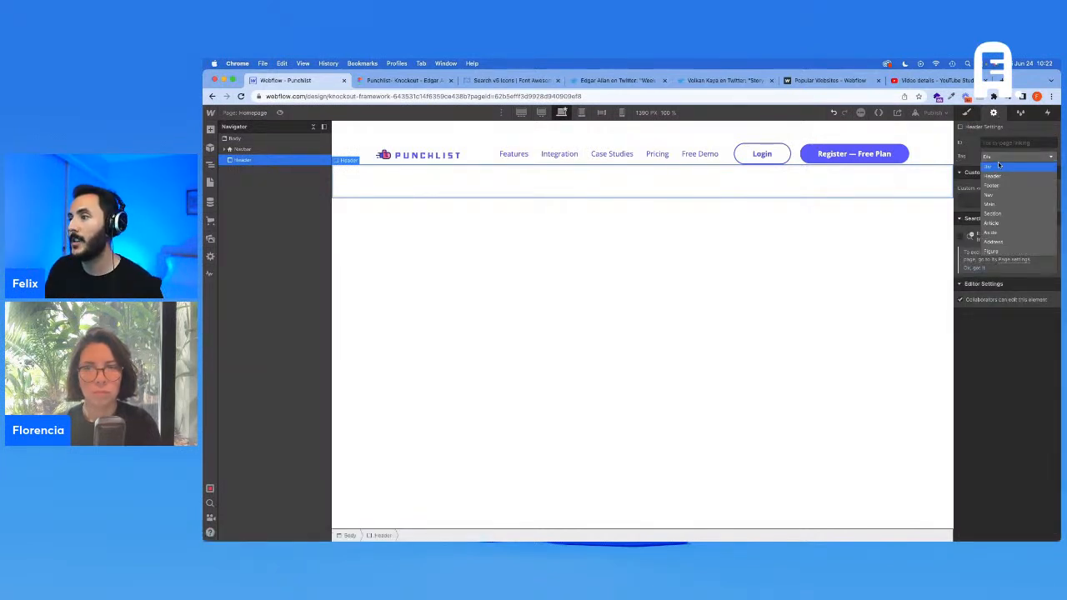
left_click(1004, 176)
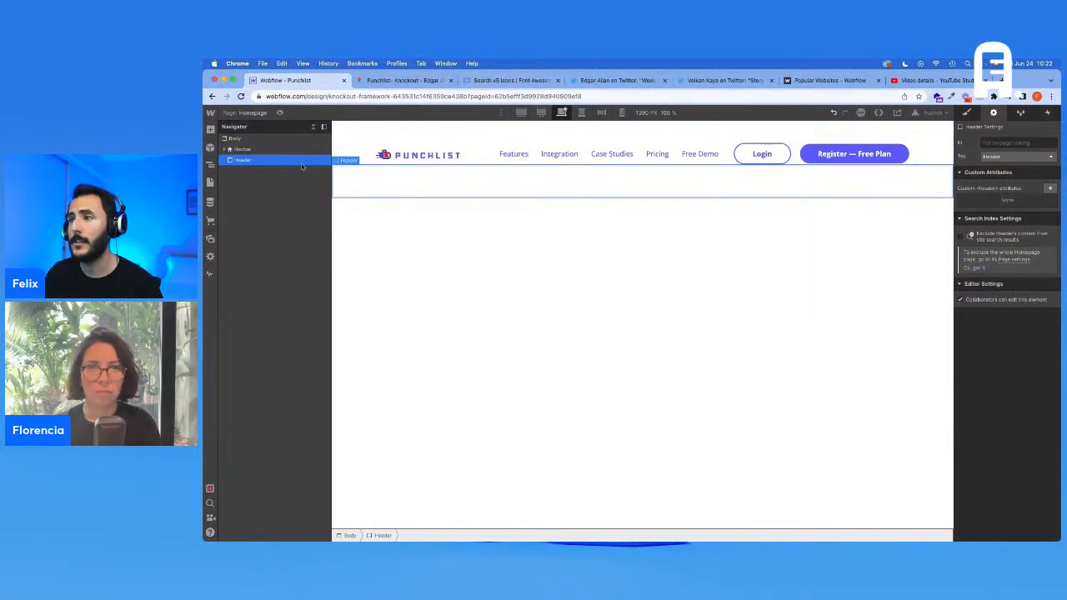
Glance at the Figma design, return to Webflow, add a div block inside the Header, and give it the Container class
left_click(383, 83)
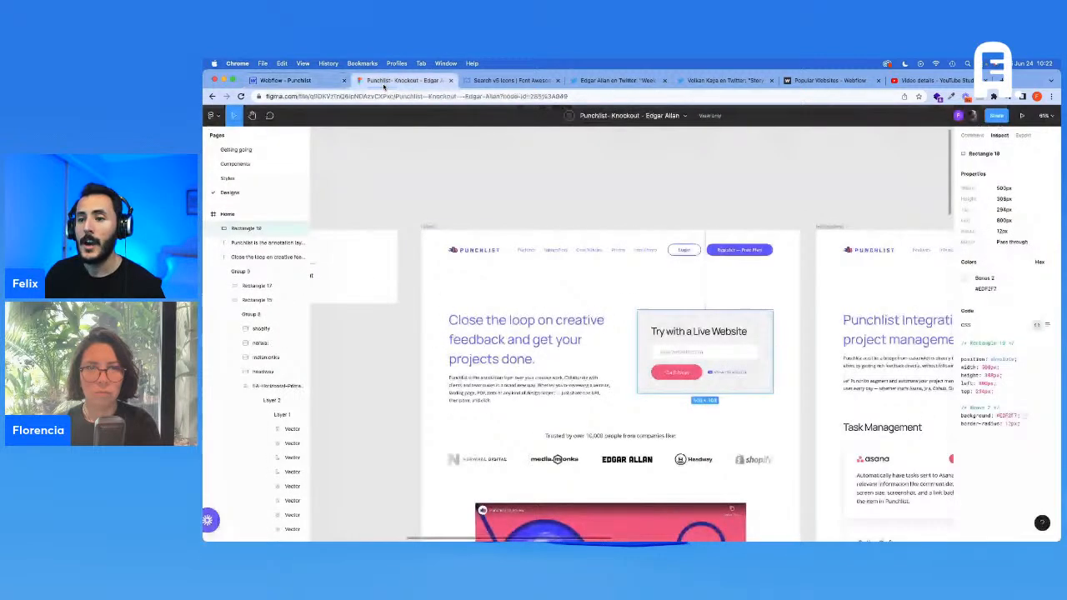
left_click(293, 84)
key("super+e")
type("d")
key("Return")
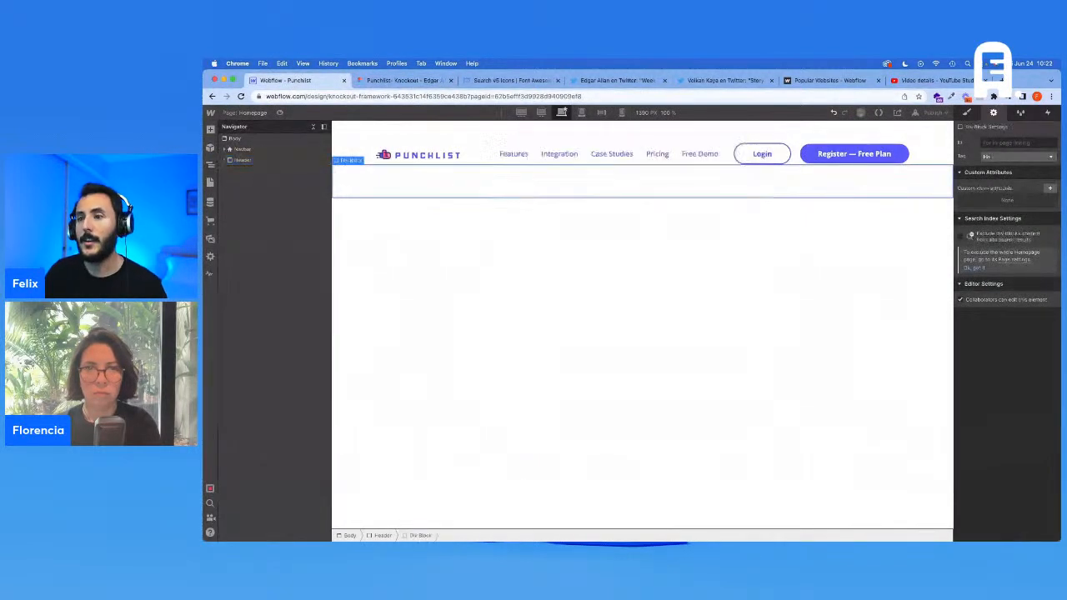
left_click(970, 114)
left_click(1007, 154)
type("Container")
key("Return")
Check the hero spacing in the Figma design, return to Webflow, and add the "Padding X - M" combo class to the Container
left_click(375, 83)
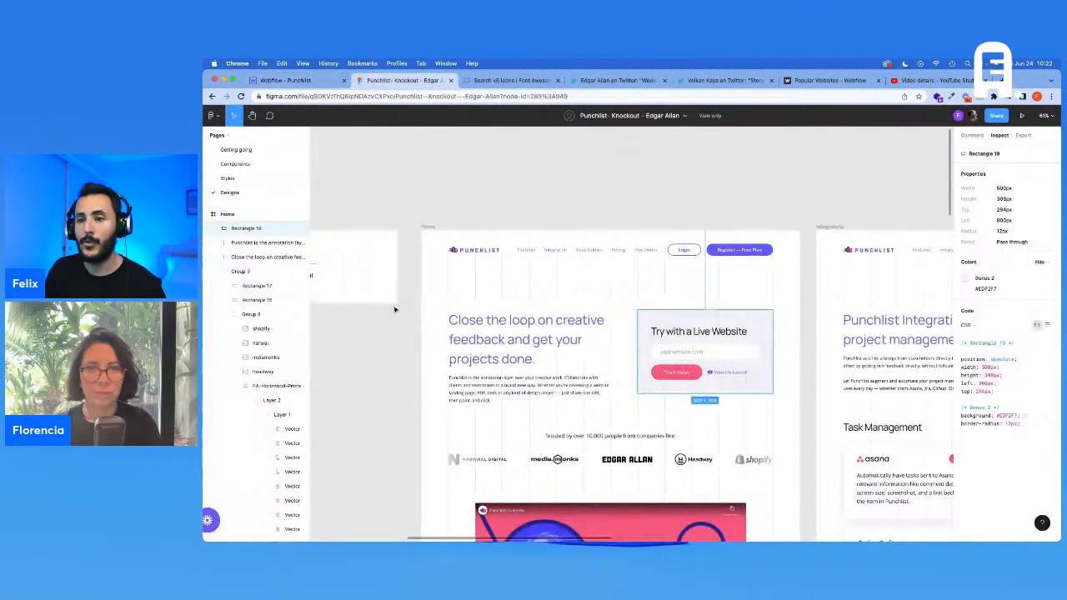
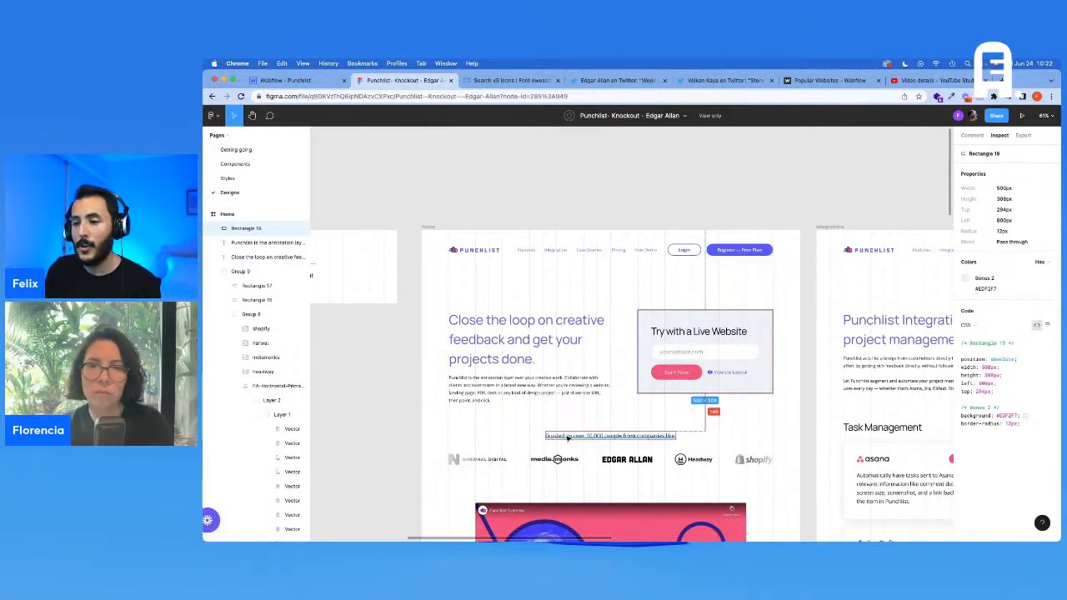
left_click(283, 80)
left_click(230, 160)
left_click(1033, 155)
type("Padding X -")
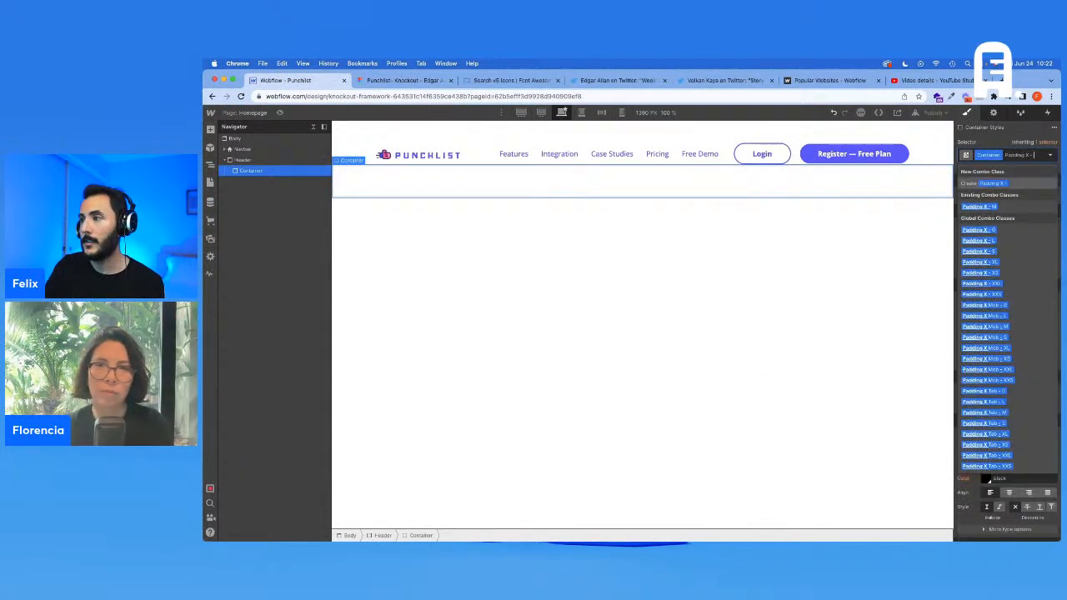
type(" M")
key("Return")
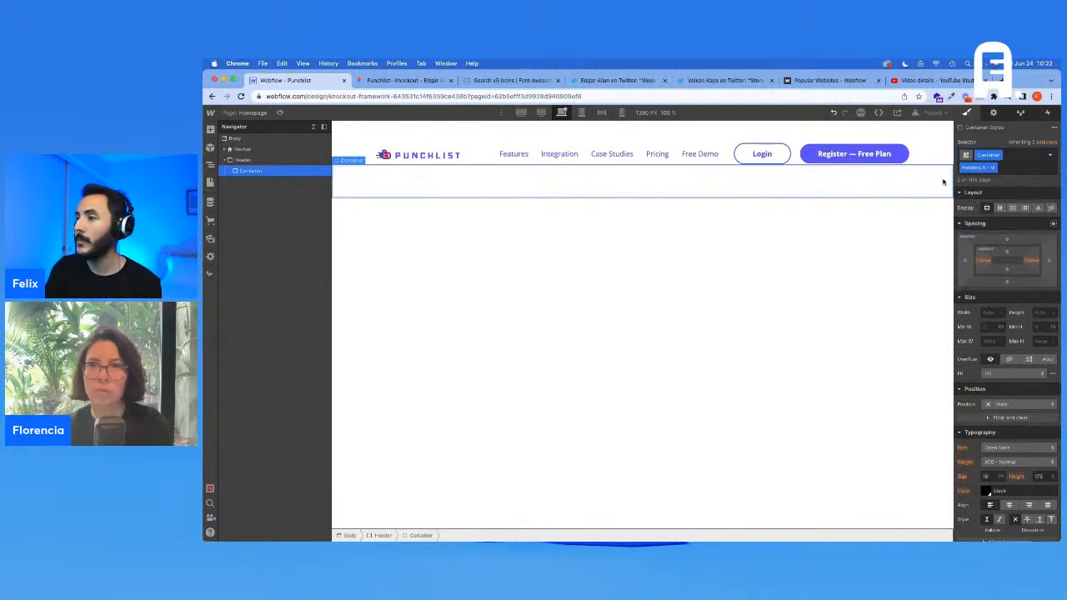
Add the "Padding Top - XL" combo class to the Container
type("Paddin")
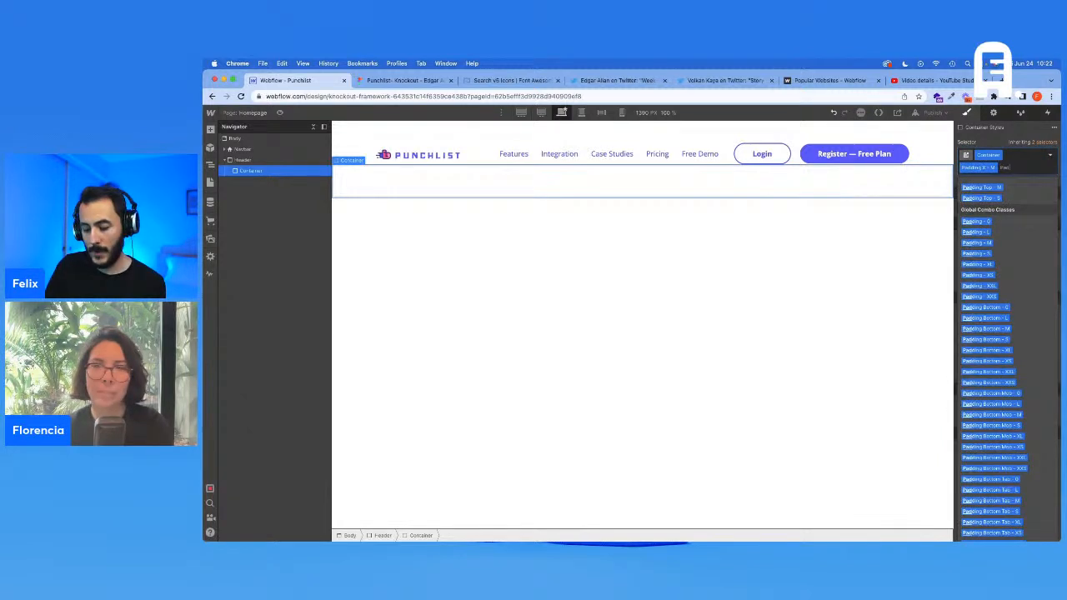
type("d")
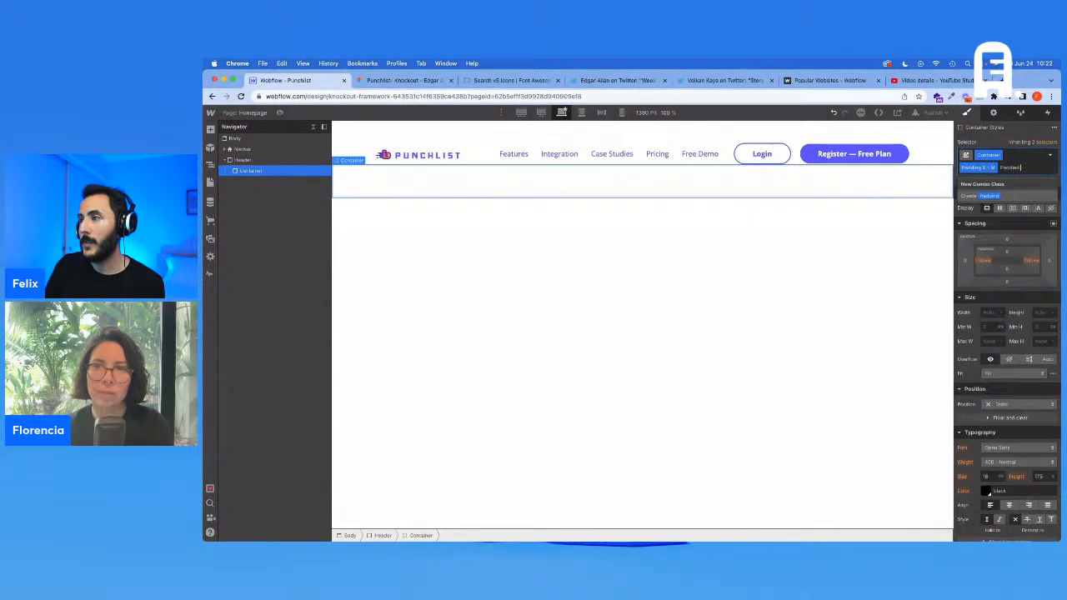
key("BackSpace")
type("g Top - XS")
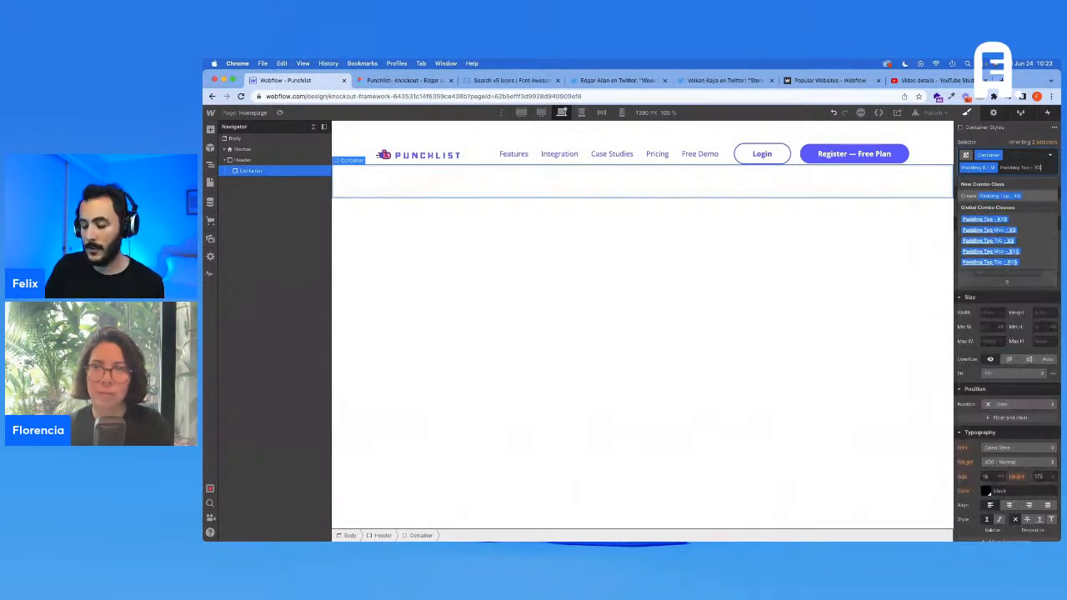
key("BackSpace")
type("L")
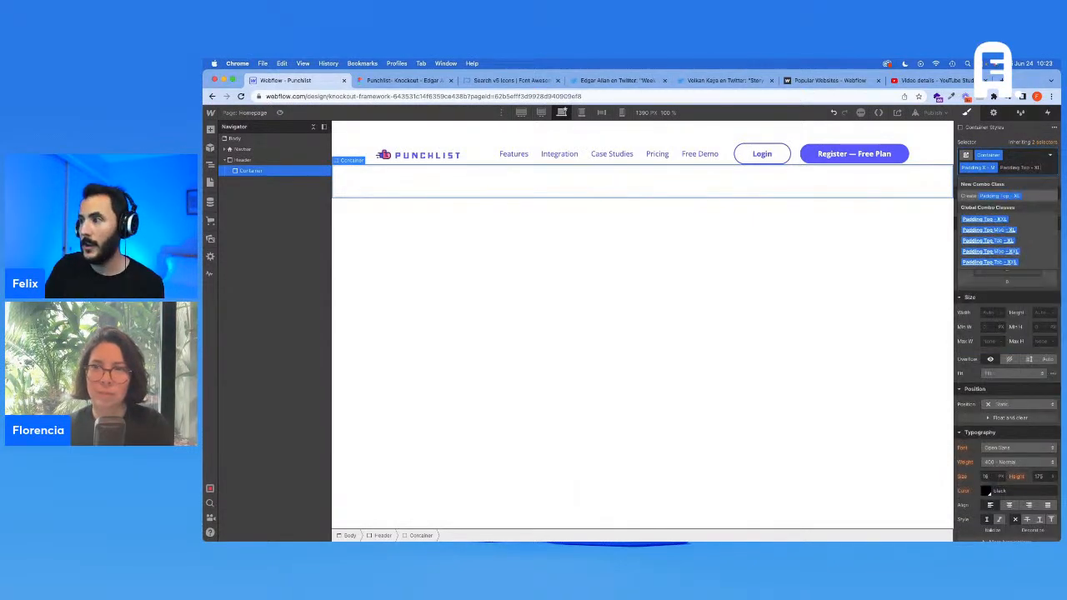
key("Return")
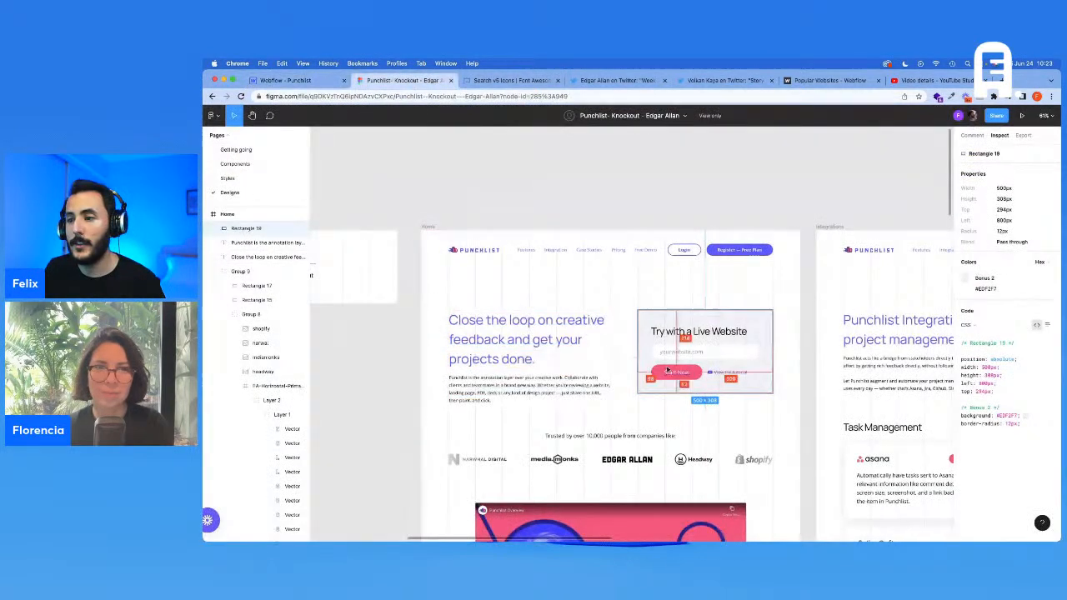
Inspect the hero headline in Figma, return to Webflow, and add a div block with the "Column Wrapper" class inside the Container
left_click(590, 318)
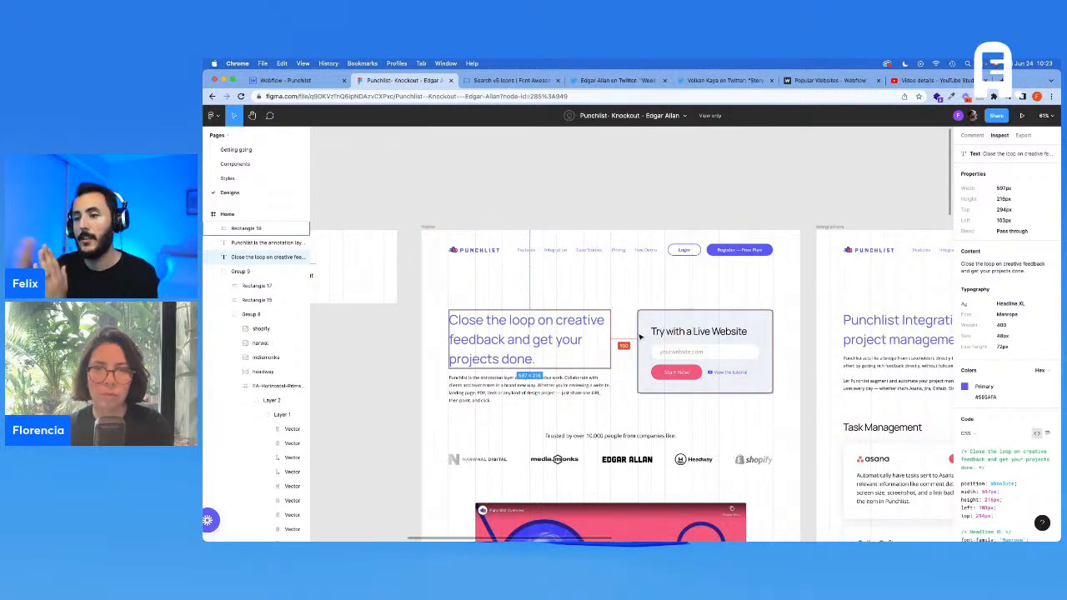
left_click(288, 80)
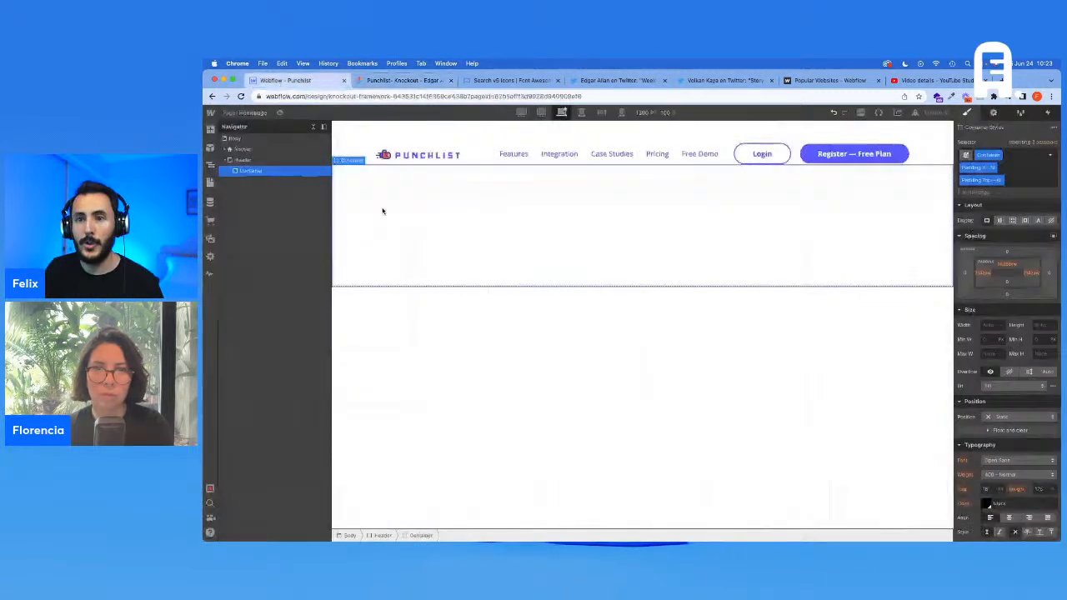
key("super+e")
type("d")
key("Return")
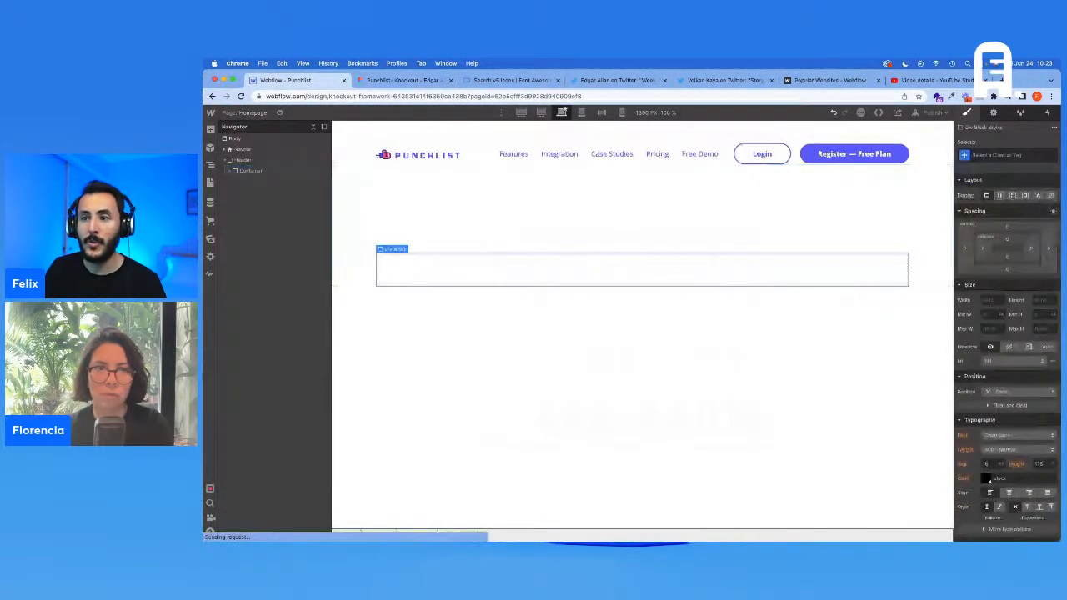
key("super+Return")
type("c")
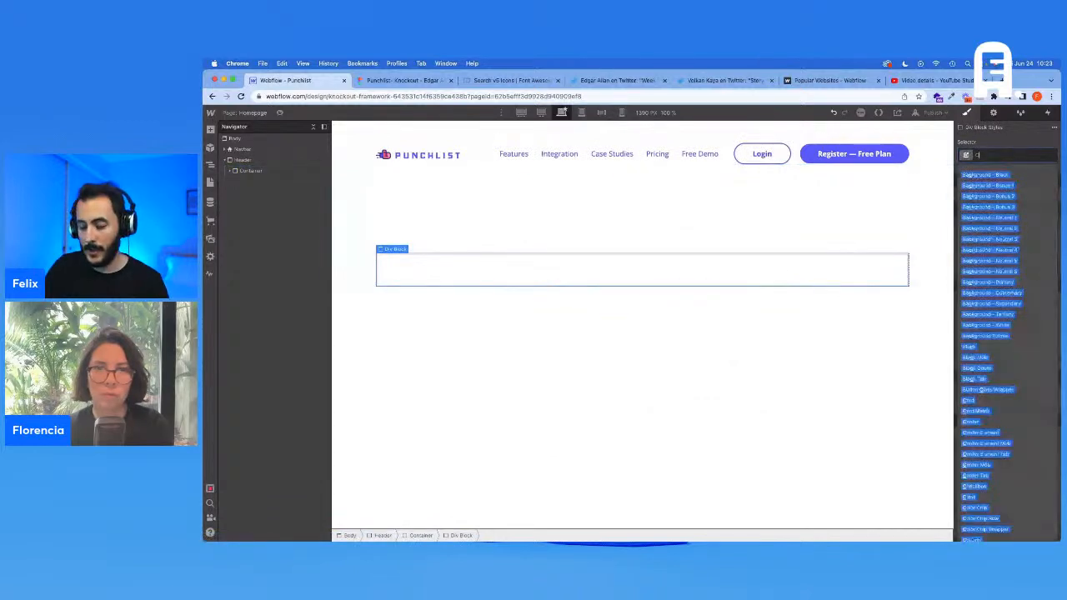
type("olumn")
key("Down")
key("Return")
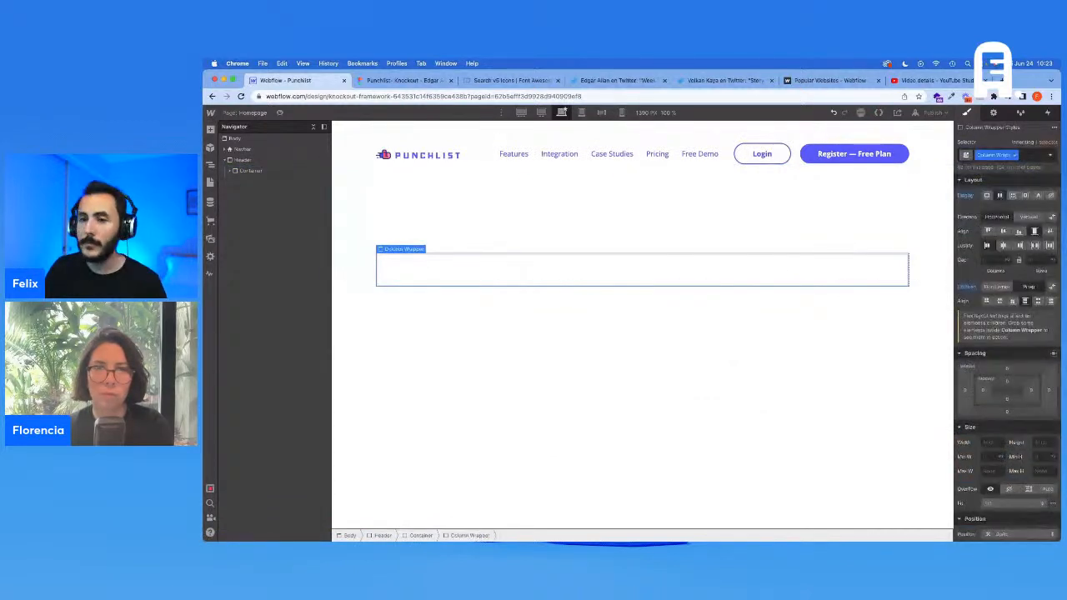
Add a div block inside the Column Wrapper and give it the Column class with the Half combo class
left_click(230, 171)
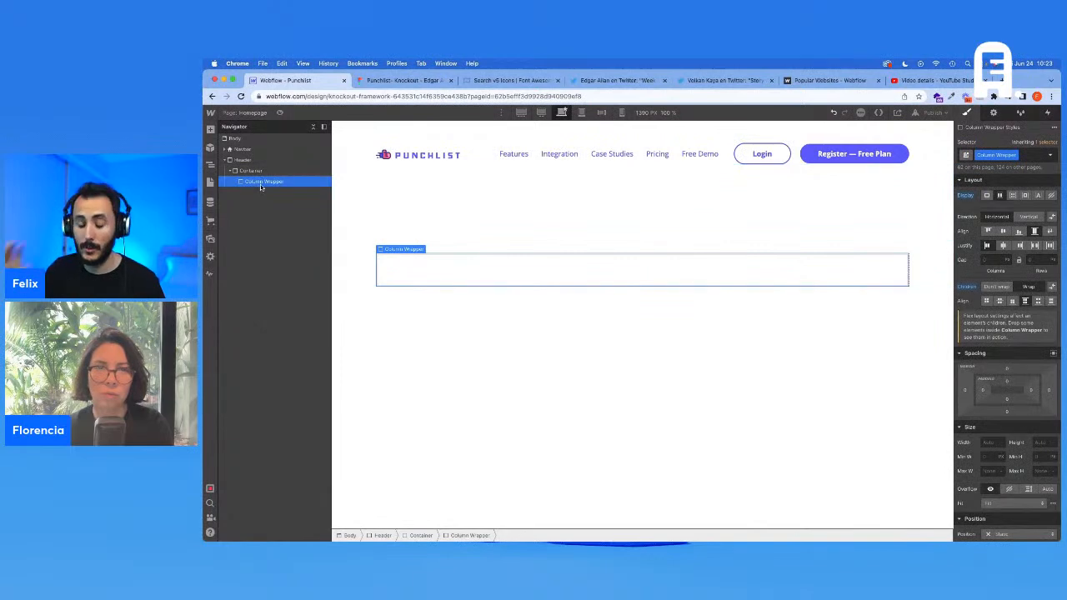
key("super+e")
type("d")
key("Return")
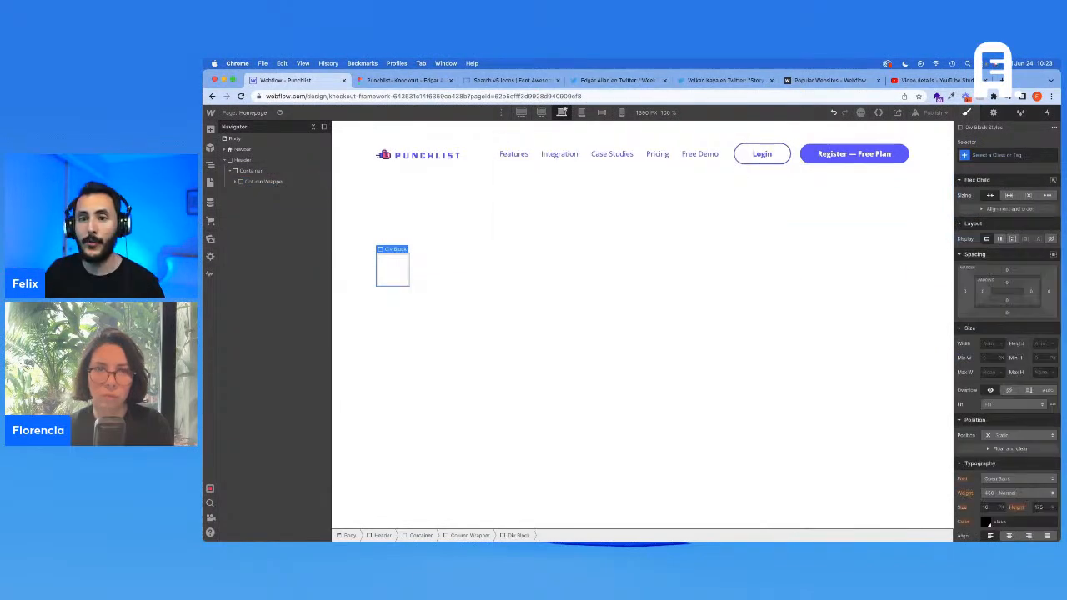
left_click(235, 182)
left_click(1010, 155)
type("C")
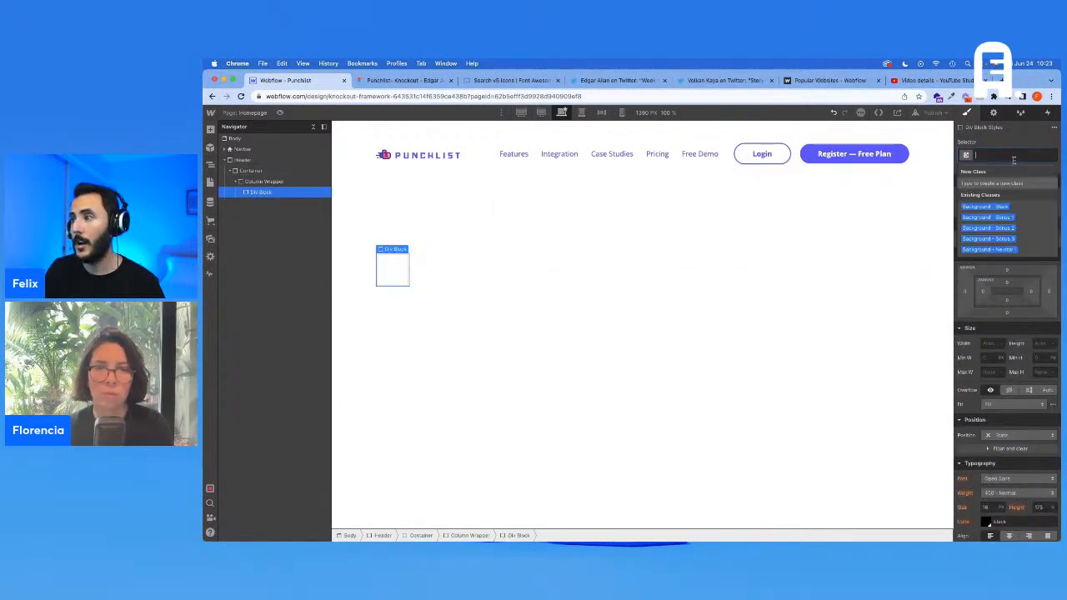
type("olumn")
key("Return")
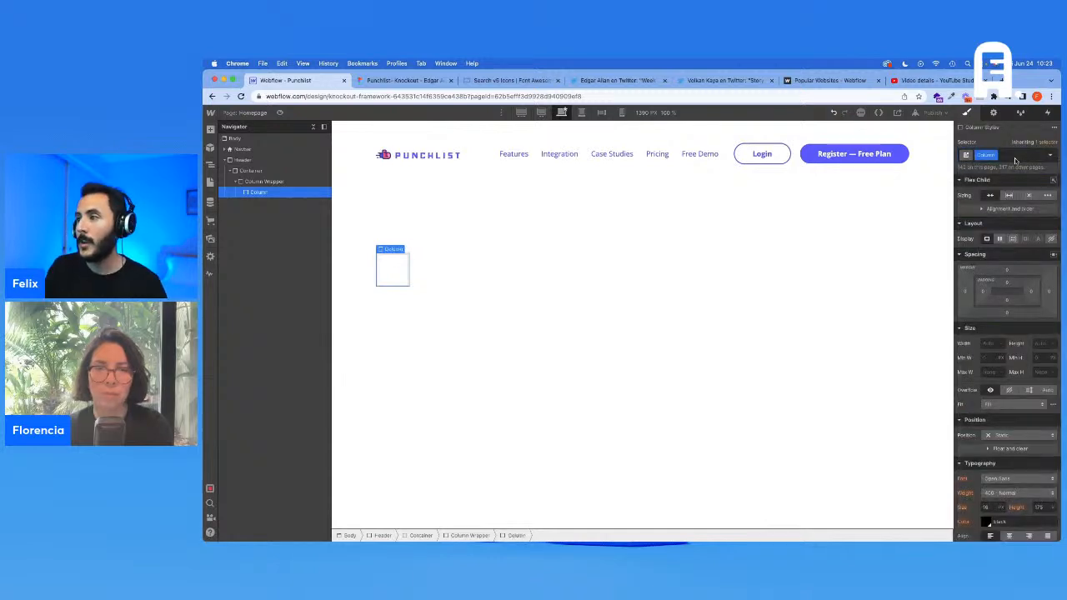
type("Half")
key("Return")
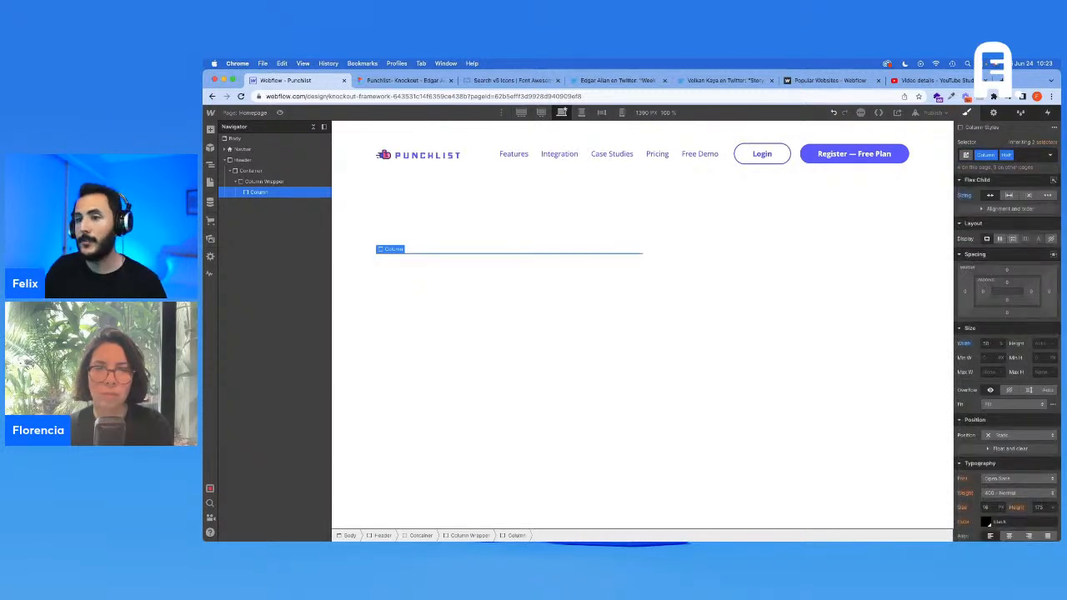
Try replacing the Column's Half class with "6 Col", and undo the change
left_click(1031, 156)
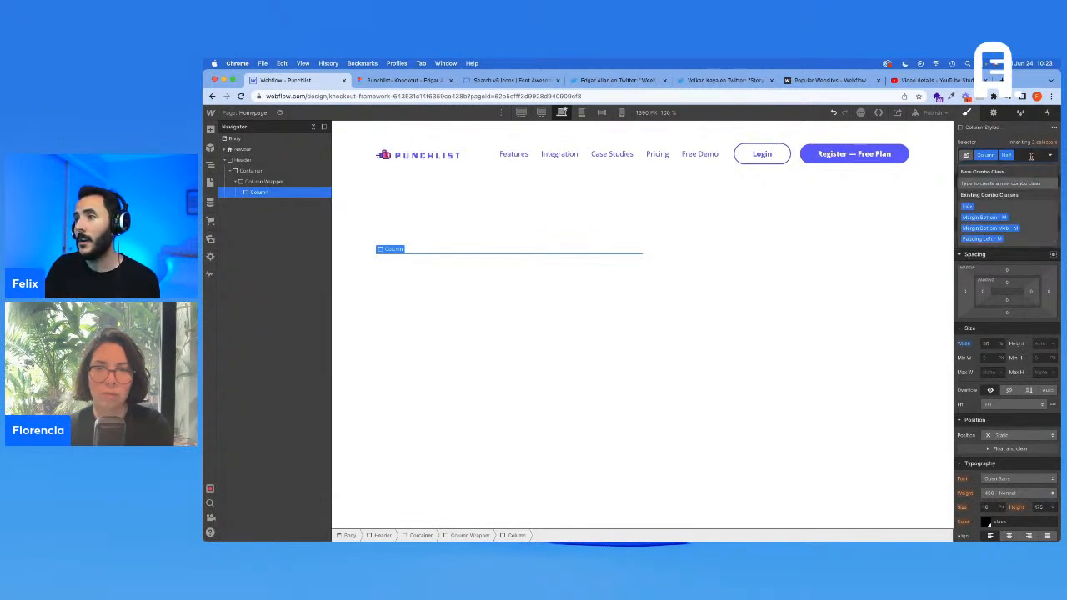
key("BackSpace")
type("6 Col")
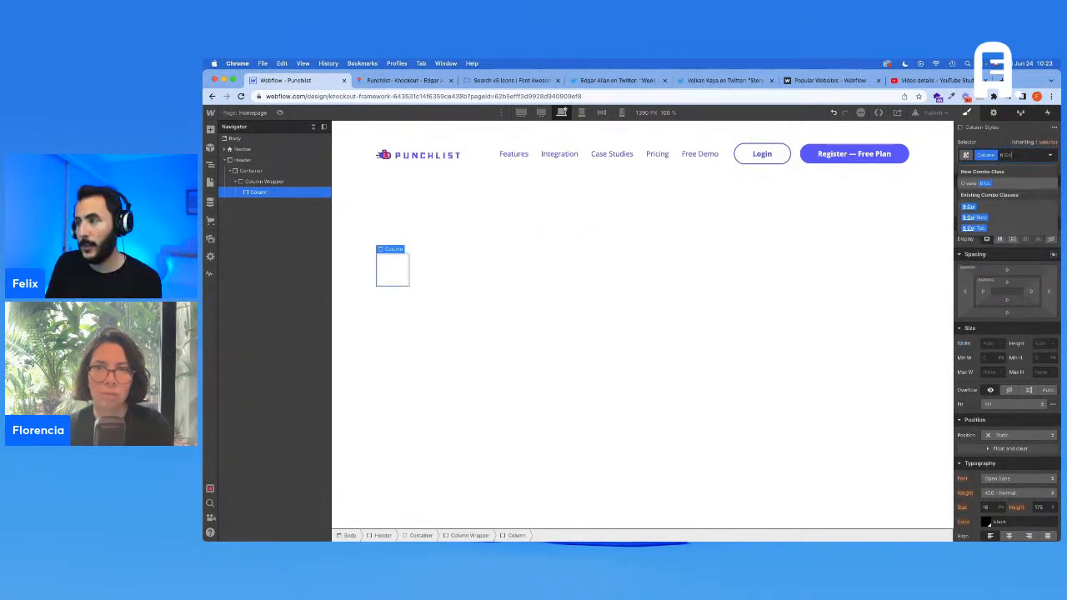
key("Return")
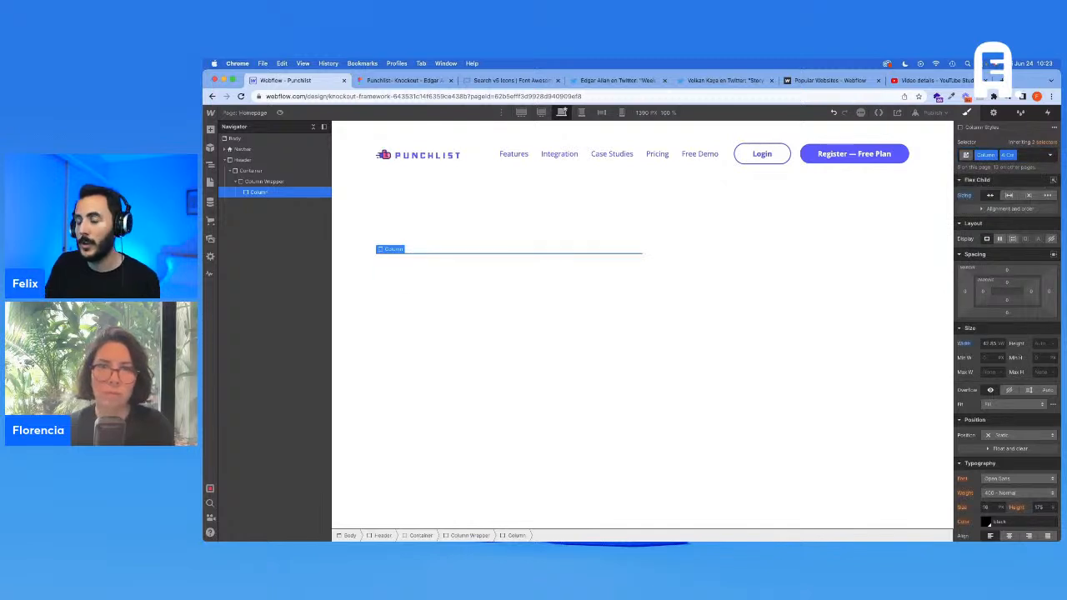
key("super+z")
key("super+z")
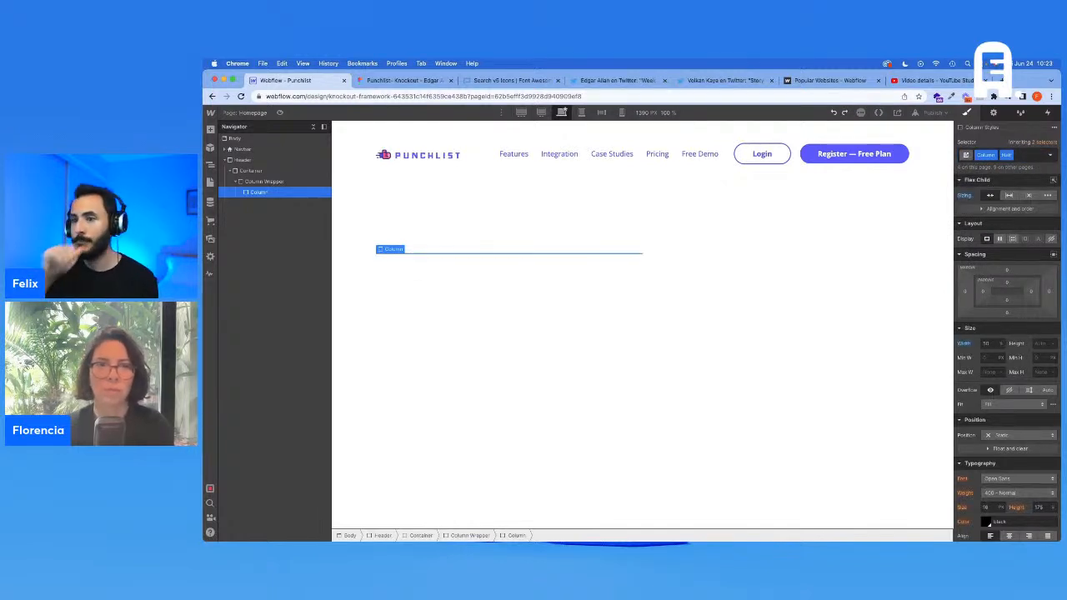
Duplicate the half-width Column within the Column Wrapper and select the first of the two columns
key("super+c")
key("super+v")
left_click(277, 203)
left_click(262, 193)
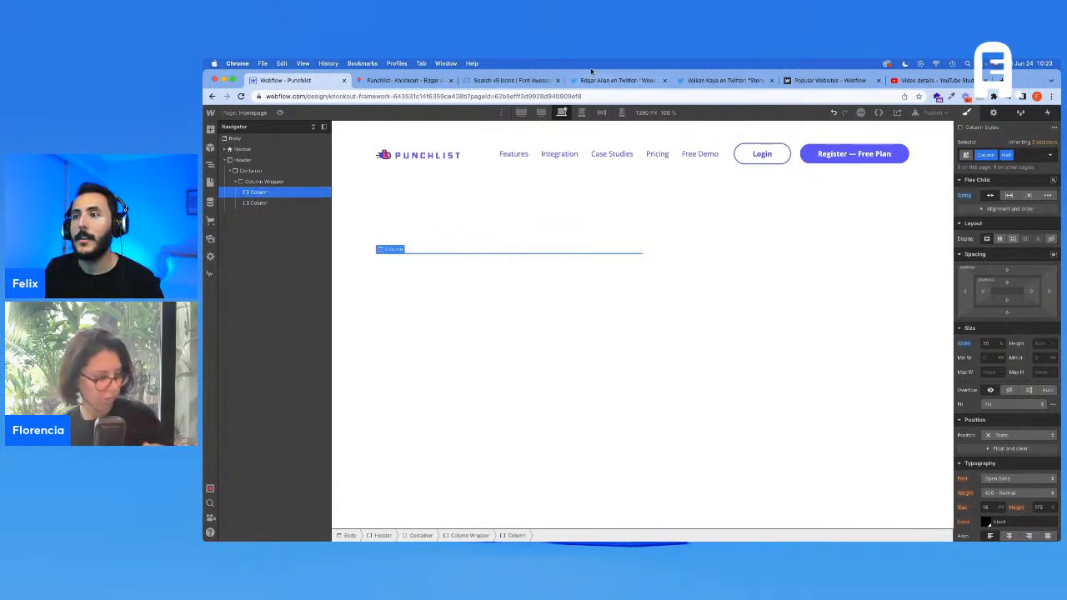
Switch to the Figma design, copy the hero headline's text content, and return to Webflow
left_click(409, 80)
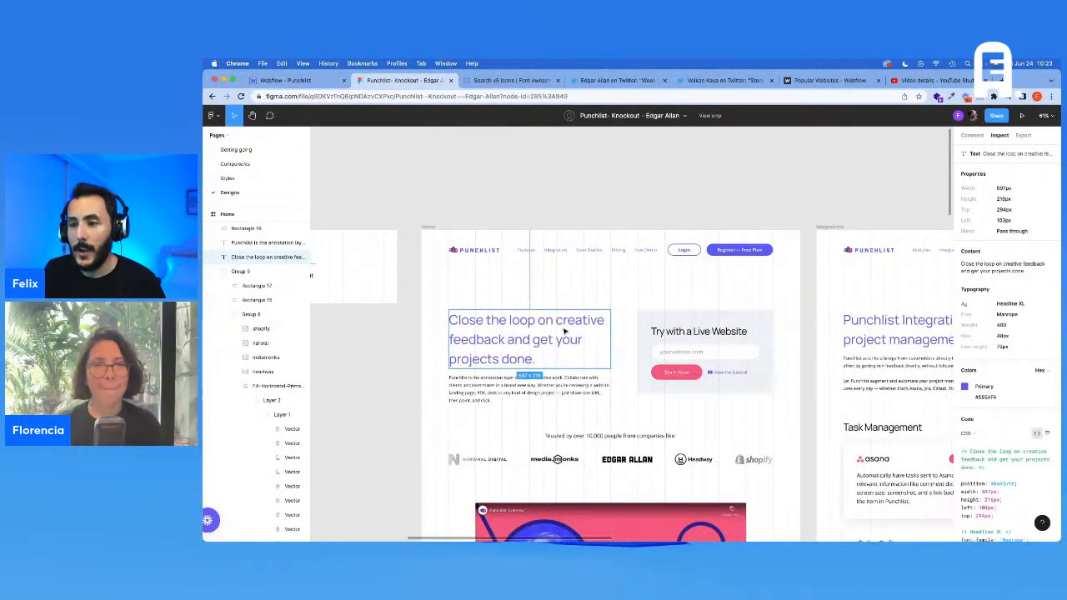
left_click(1021, 266)
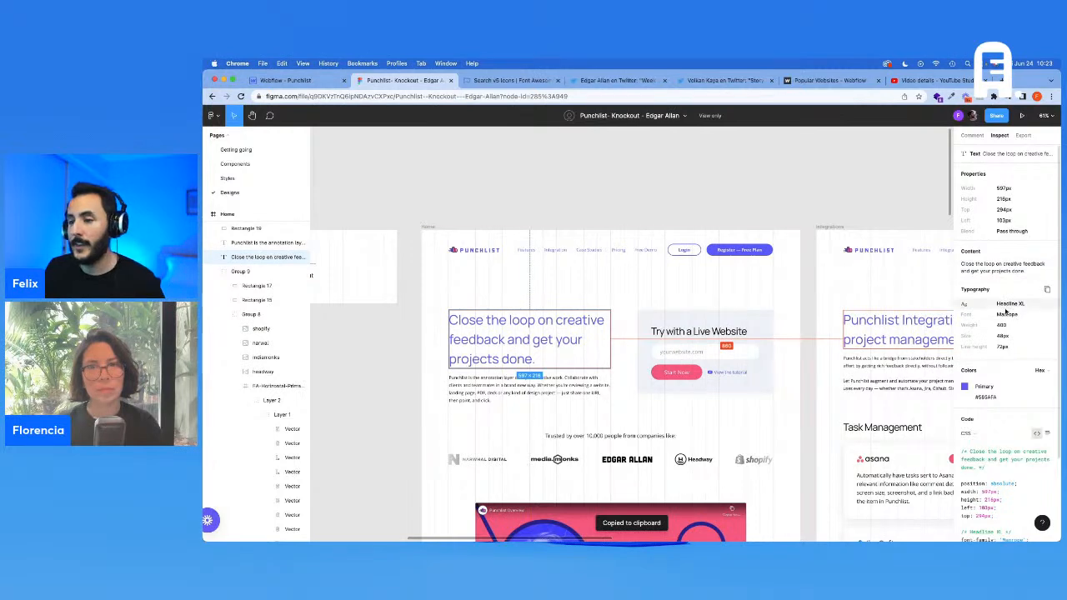
left_click(332, 81)
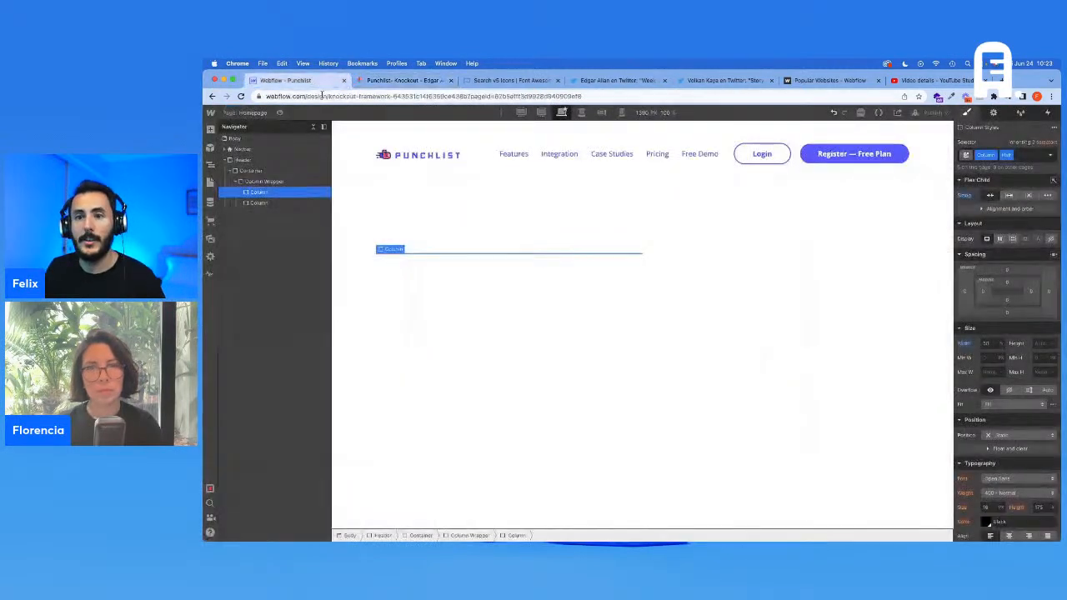
Add a div block inside the first Column and give it a new "Headline Wrapper" class
key("super+e")
key("Return")
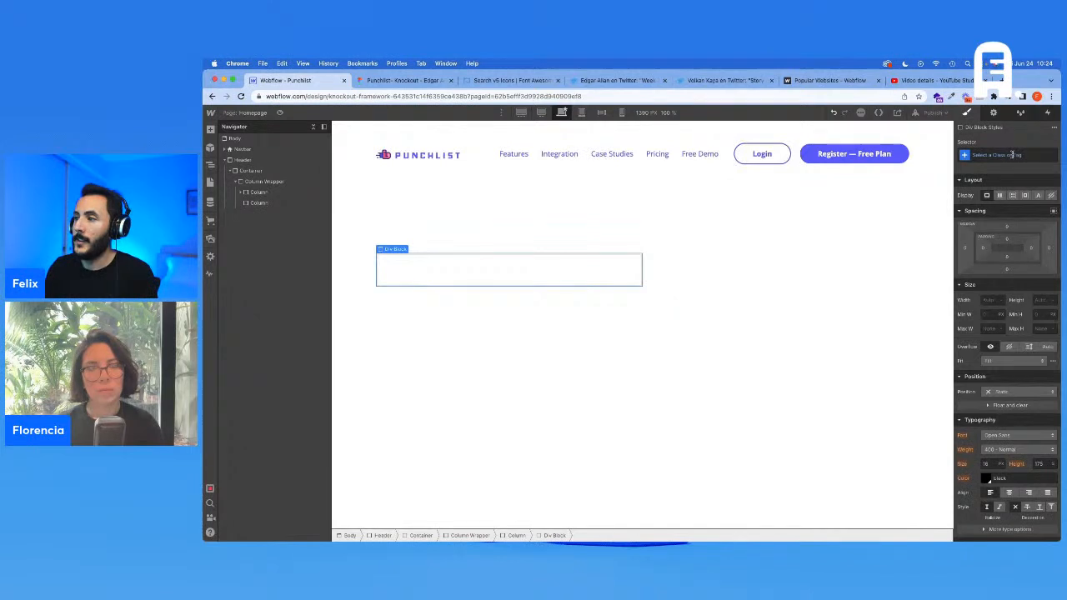
left_click(1013, 155)
type("Headline")
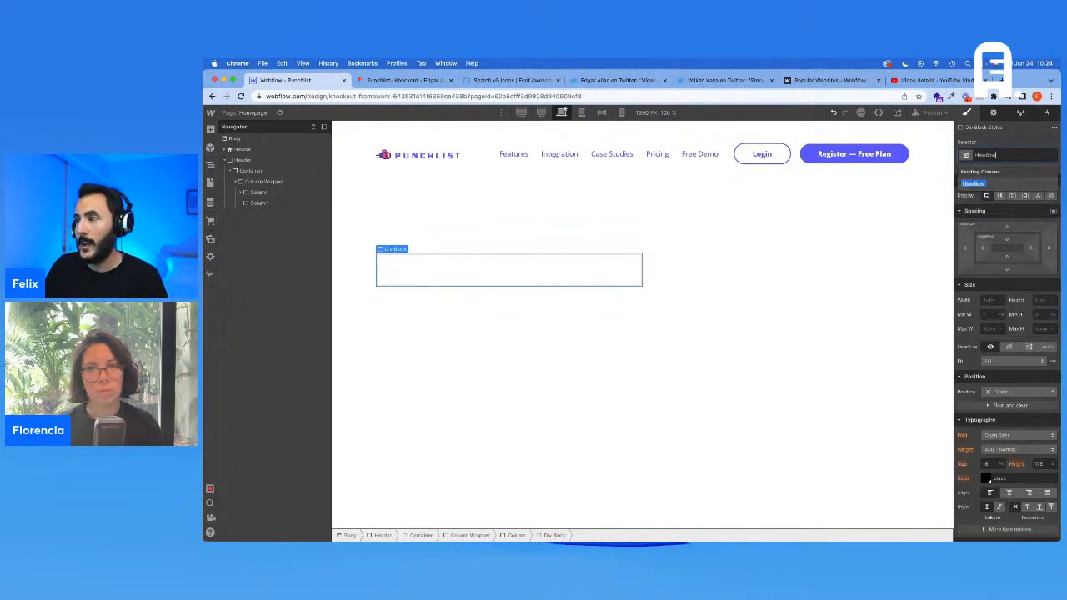
type(" Wrapper")
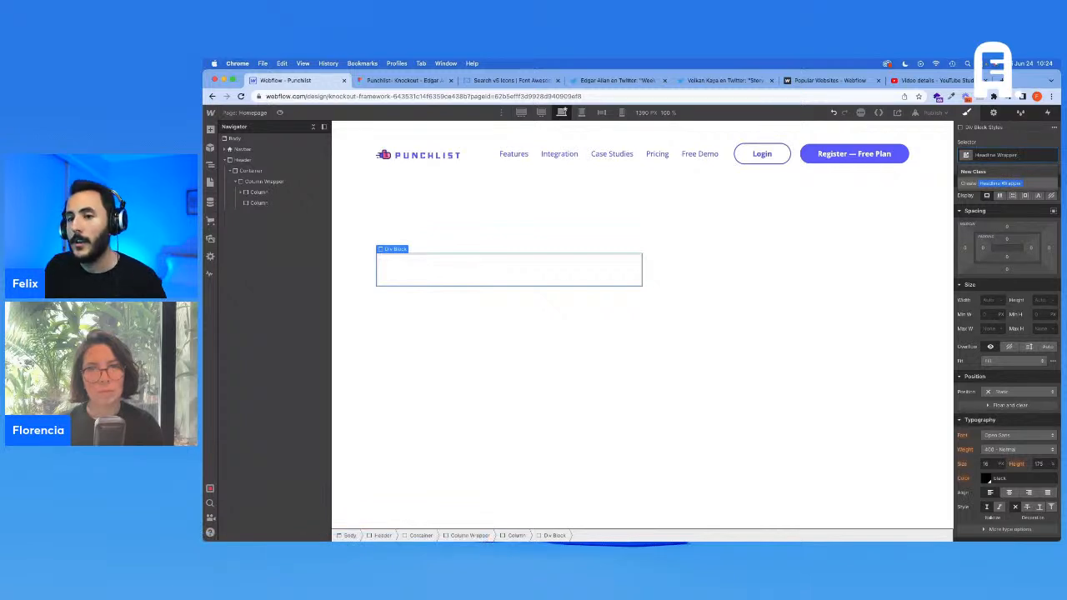
key("Return")
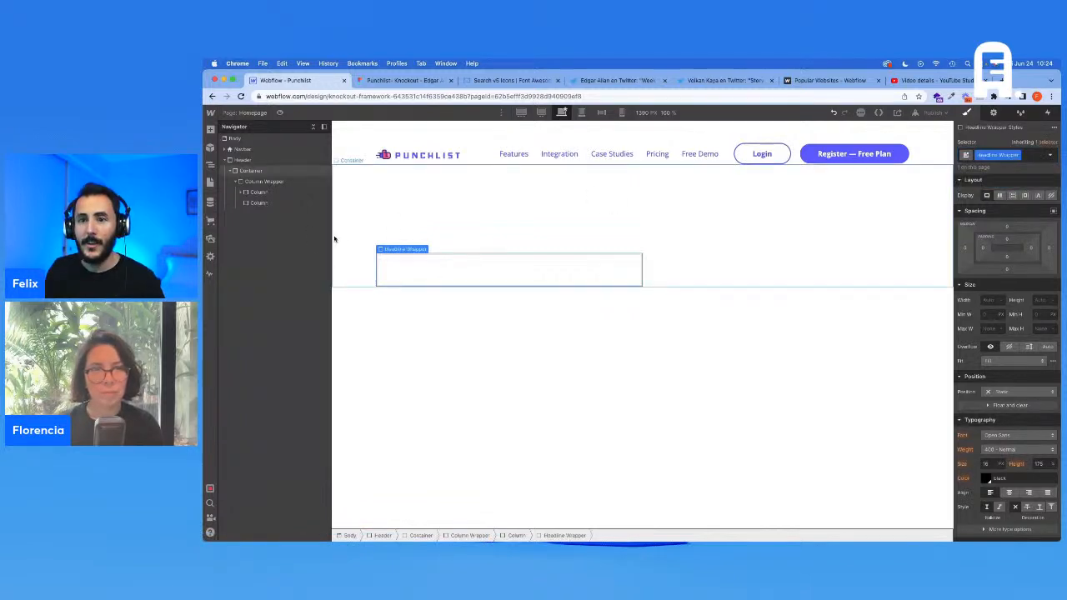
Add an H1 heading inside the Headline Wrapper
left_click(238, 192)
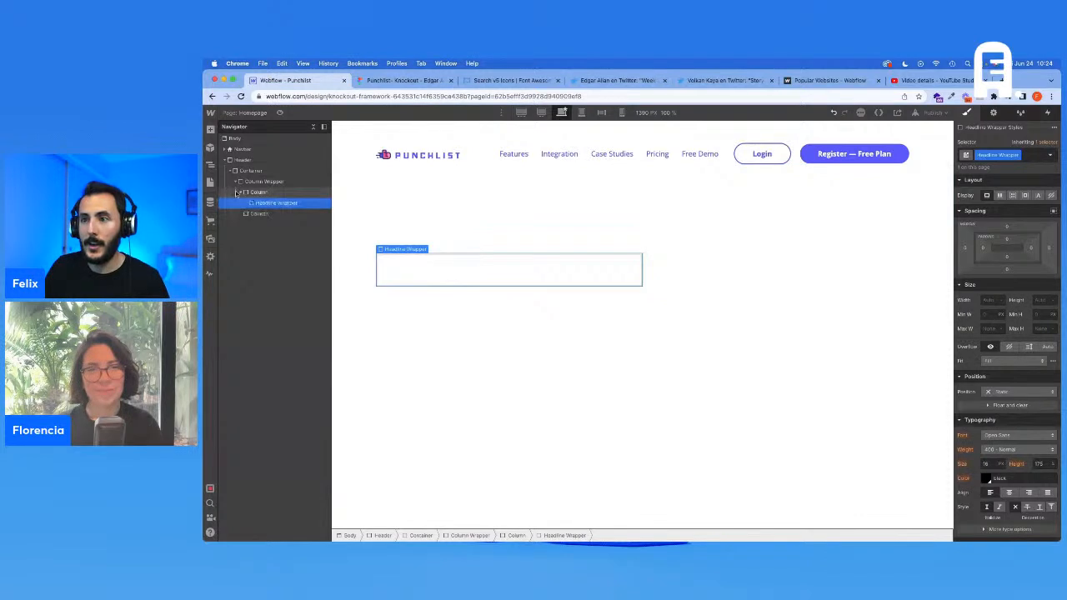
key("super+e")
type("h1")
key("Return")
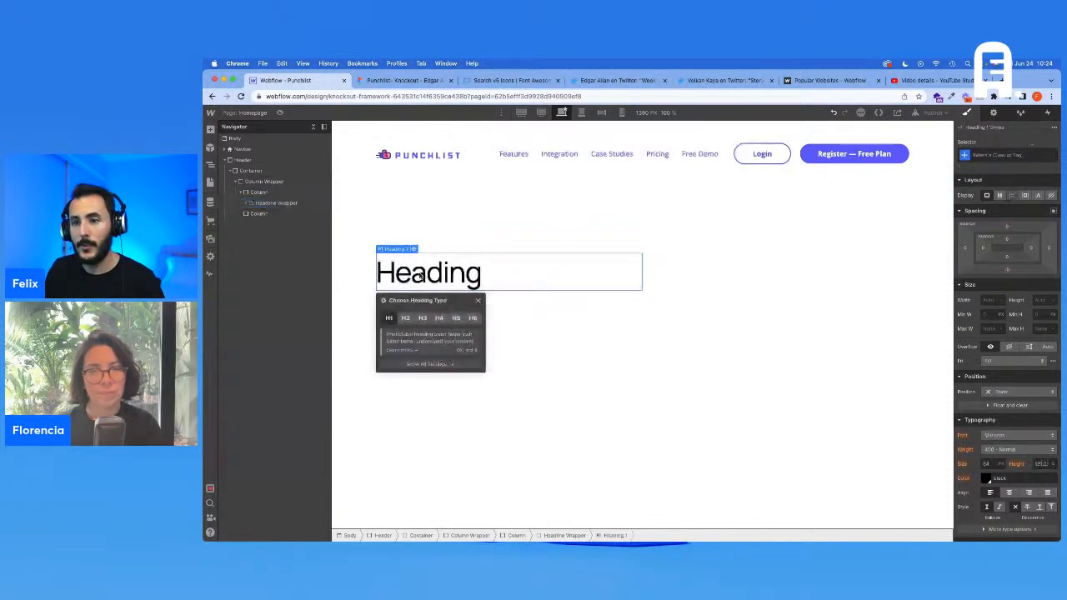
Replace the H1 placeholder text with the copied headline "Close the loop on creative feedback and get your projects done."
double_click(419, 275)
key("super+v")
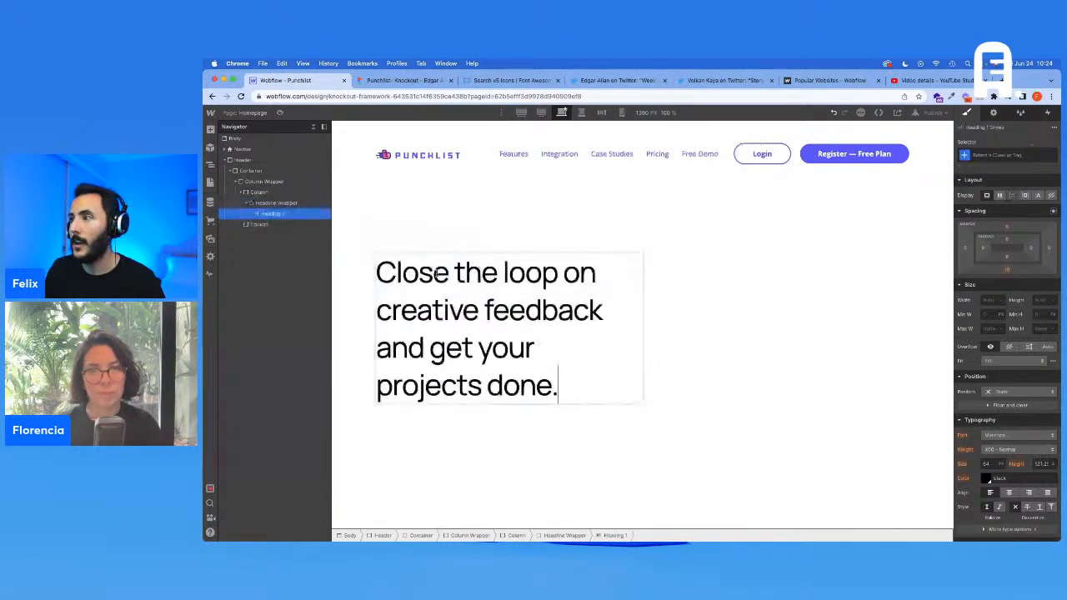
key("Escape")
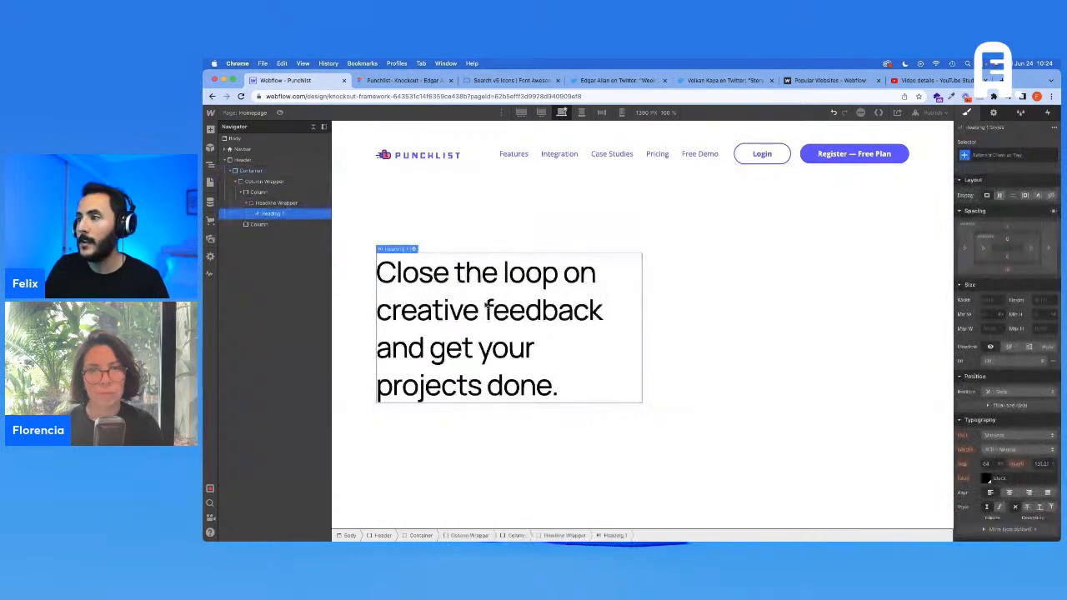
Give the H1 the Headline class with the XL combo class
left_click(1015, 158)
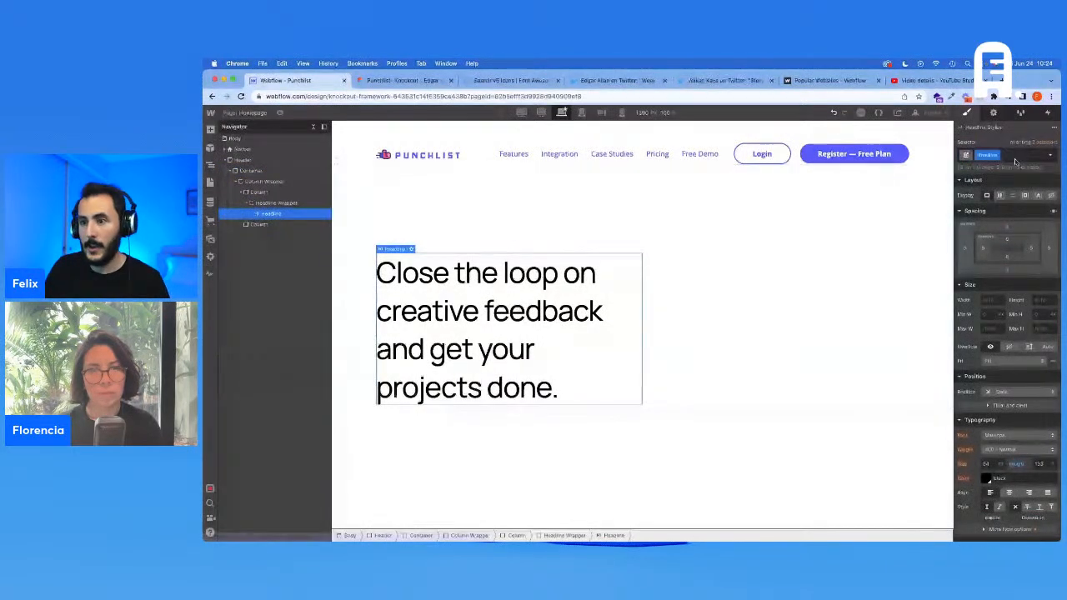
left_click(1015, 158)
type("xl")
key("Return")
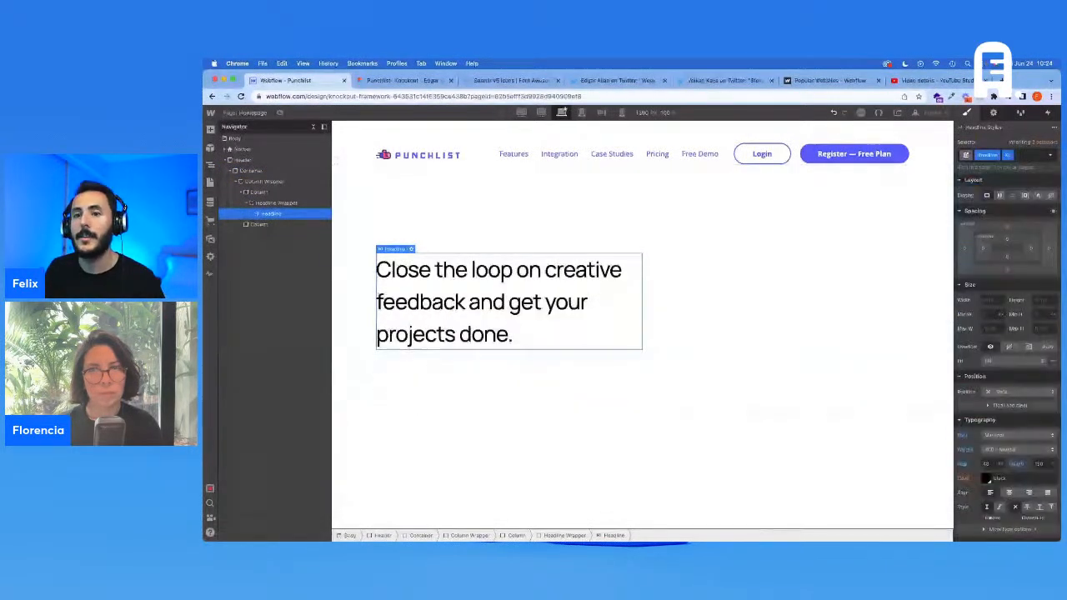
Add the "Text - Primary" combo class to the Headline Wrapper
left_click(287, 202)
left_click(1030, 155)
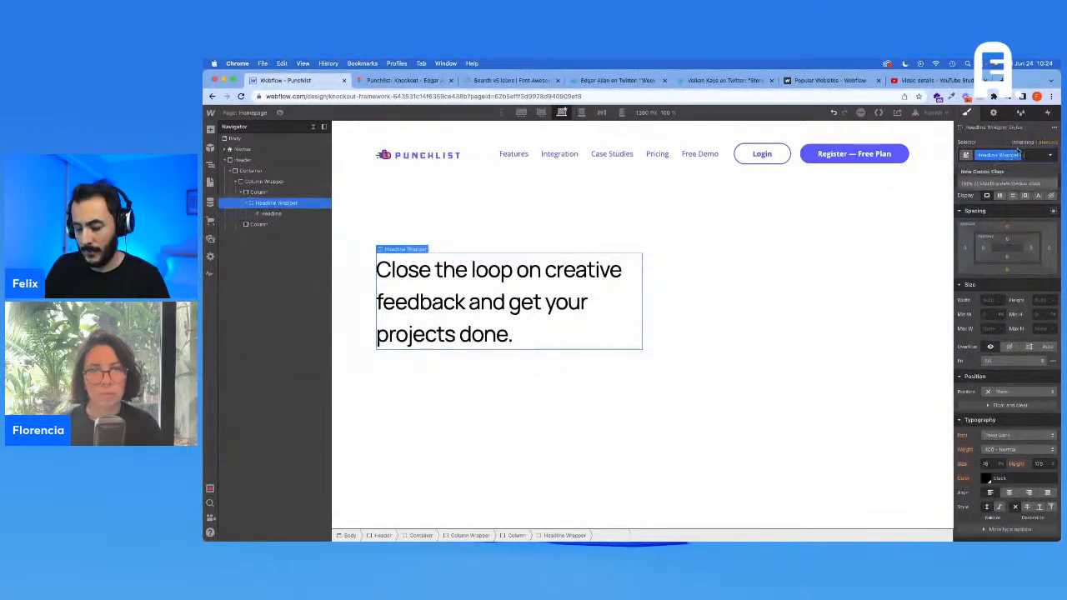
type("Text - Pr")
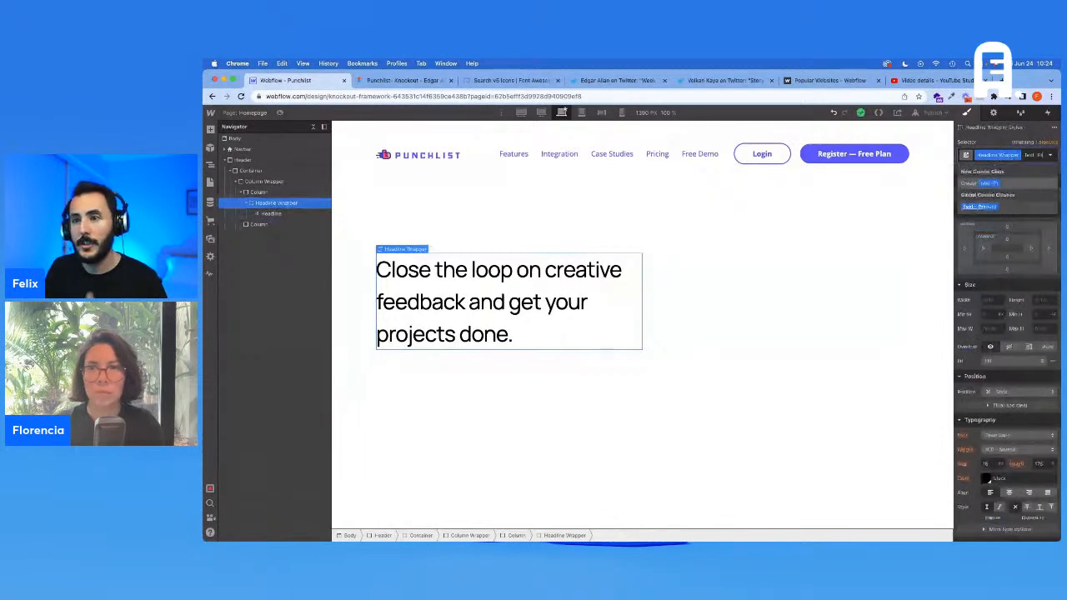
key("Return")
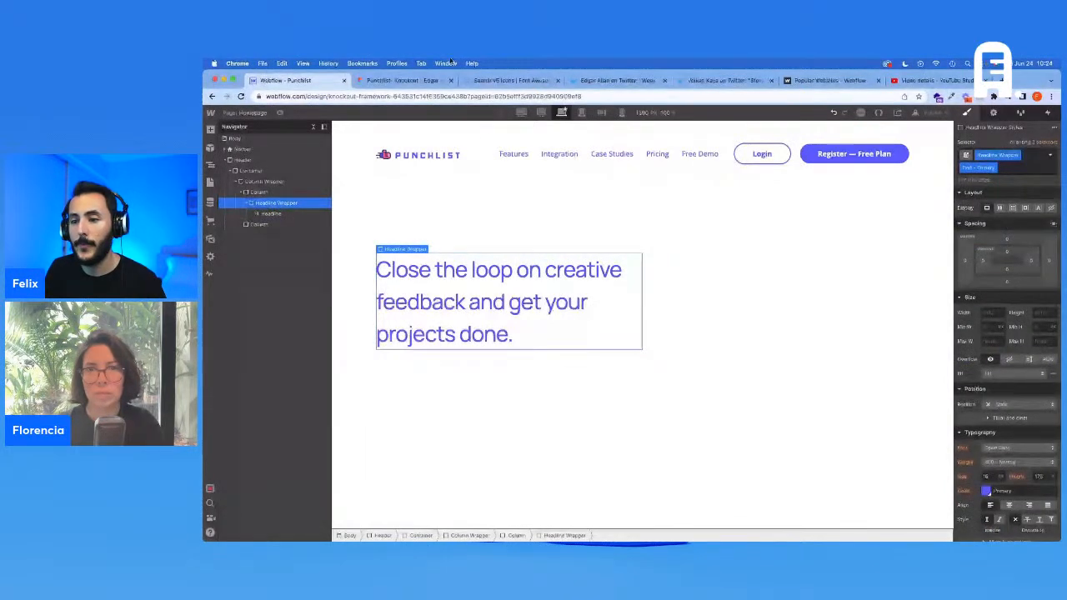
Switch to the Figma design, copy the paragraph text below the hero headline, and return to Webflow
left_click(385, 81)
left_click(513, 383)
left_click(1022, 304)
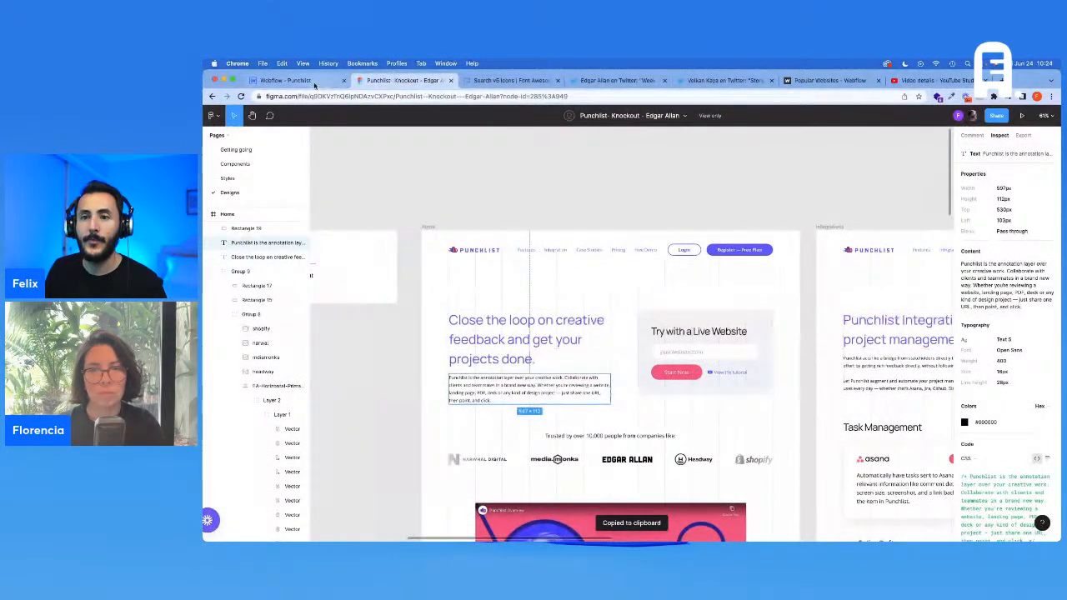
left_click(314, 85)
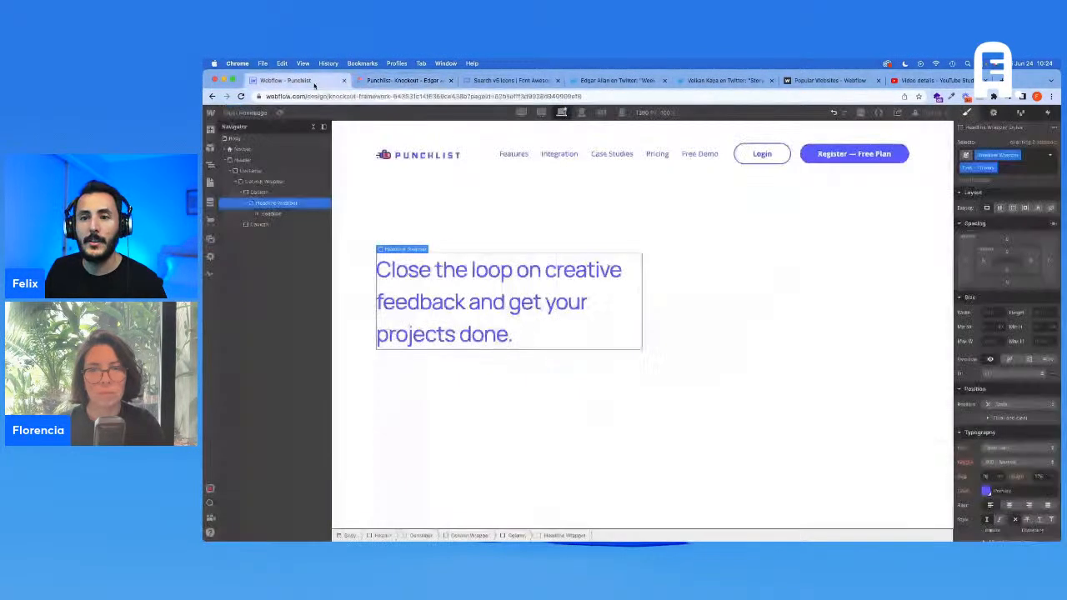
Add a div block inside the first Column below the Headline Wrapper and give it the "Text Wrapper" class
left_click(265, 193)
key("super+e")
type("div")
key("Return")
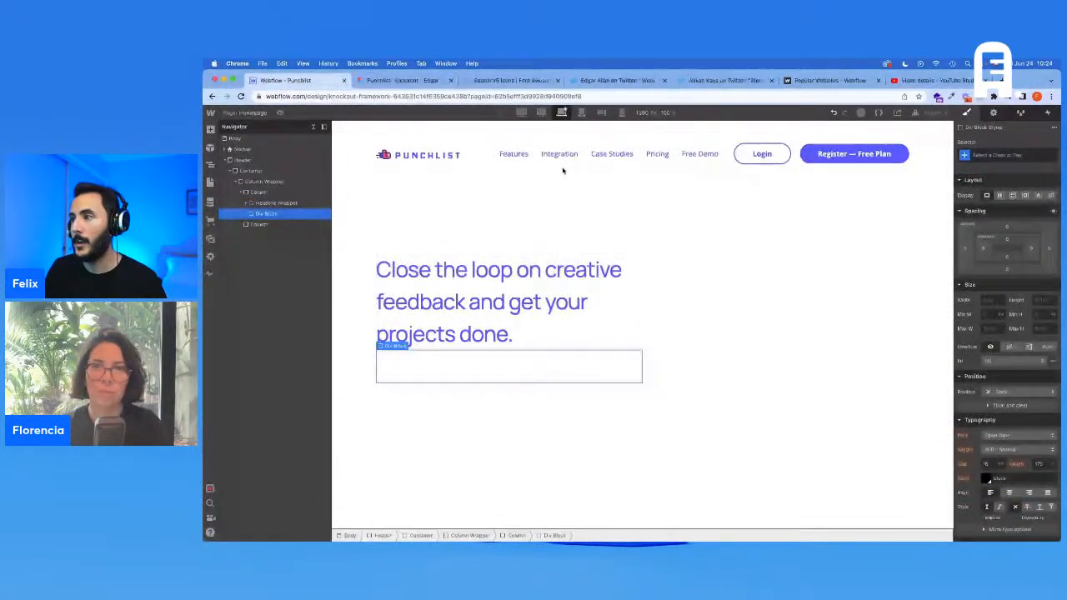
key("super+Return")
type("Text W")
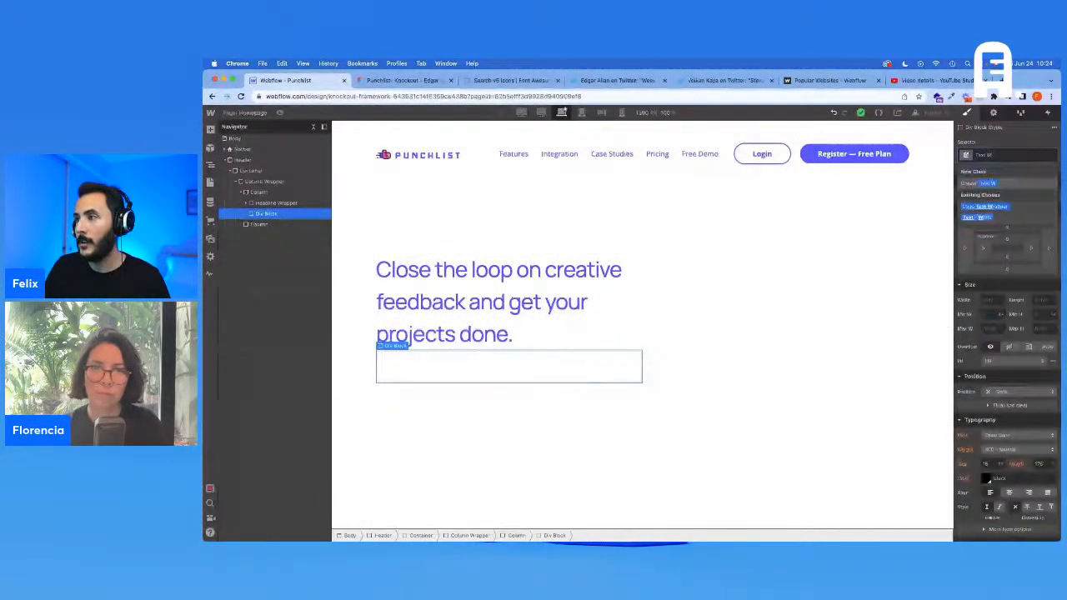
key("Return")
Add a text block inside the Text Wrapper and replace its placeholder with the copied Punchlist paragraph
key("super+e")
type("tex")
left_click(559, 208)
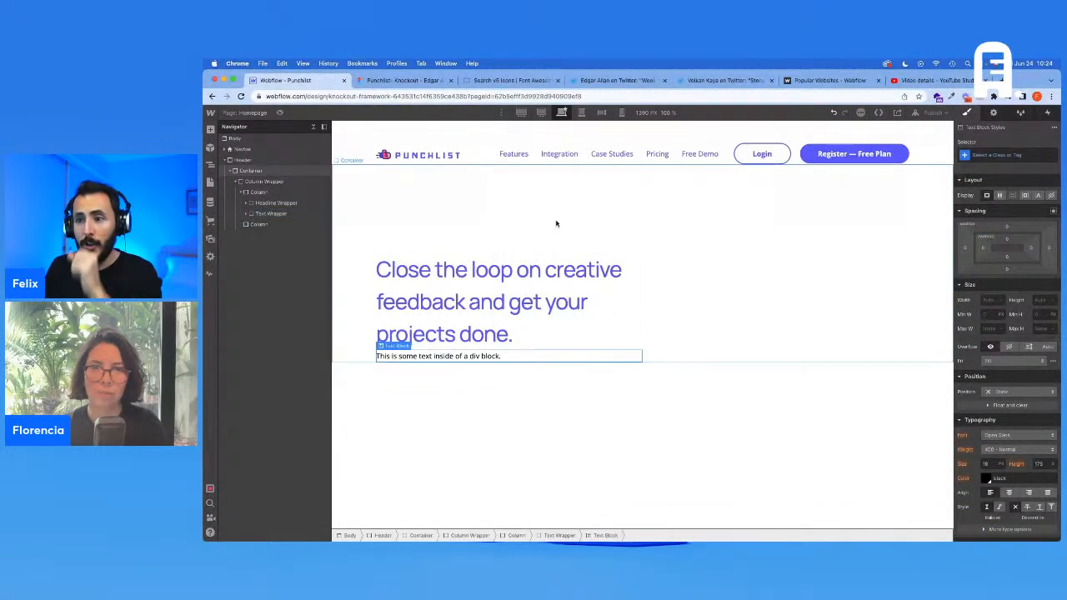
double_click(491, 355)
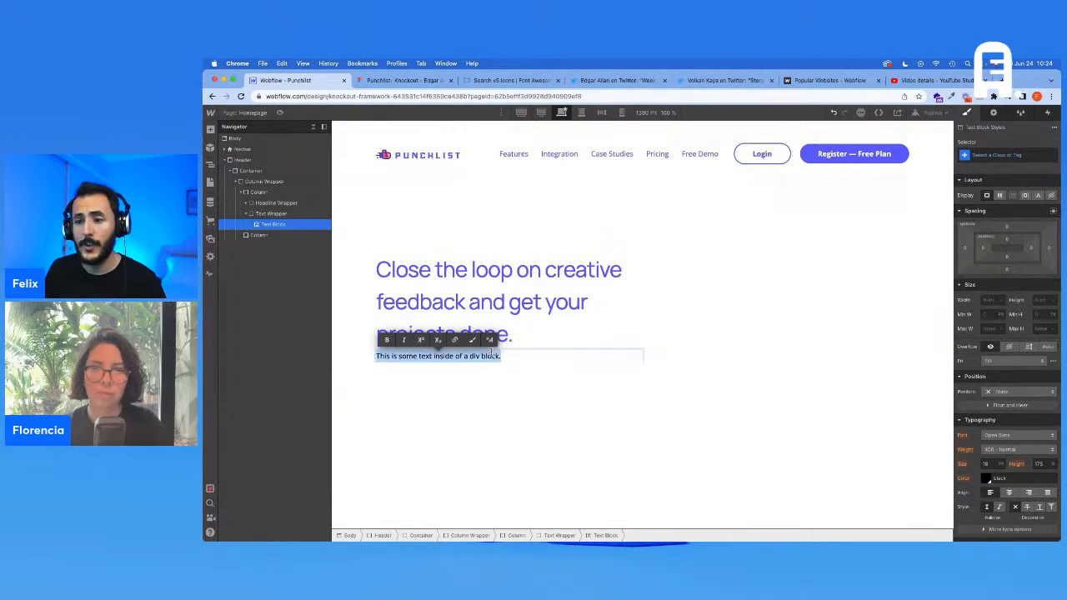
key("super+v")
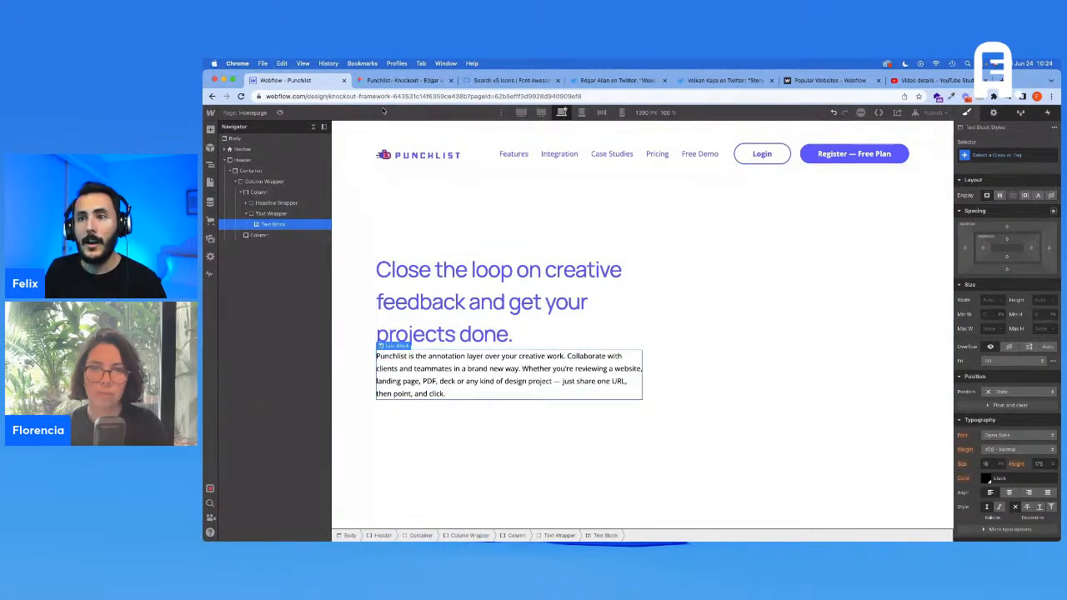
Check the paragraph's text style in Figma and apply the matching "Text S" class to the Webflow text block
left_click(400, 80)
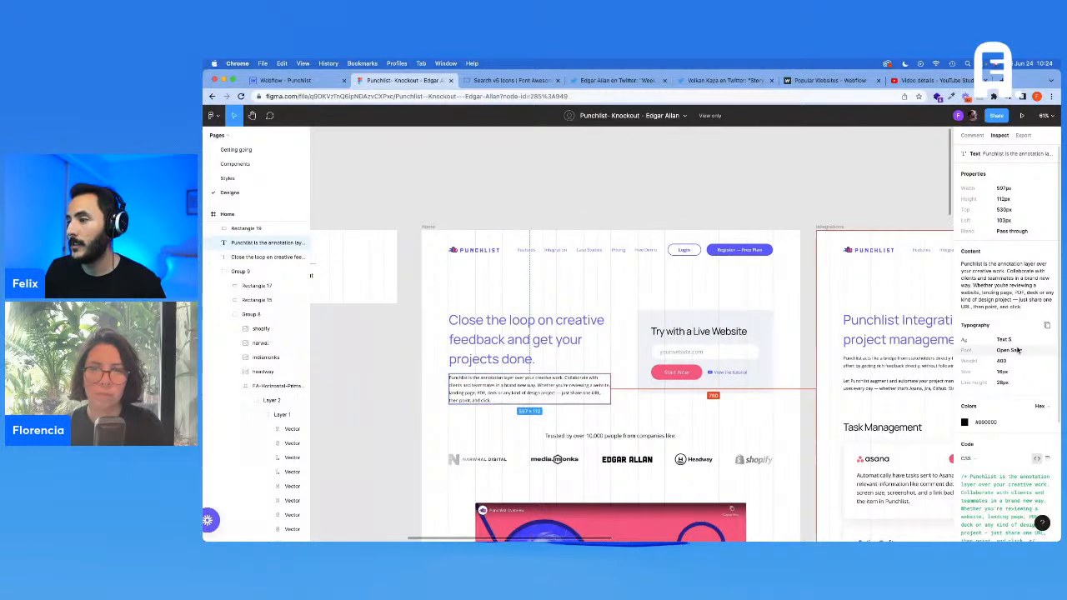
left_click(302, 80)
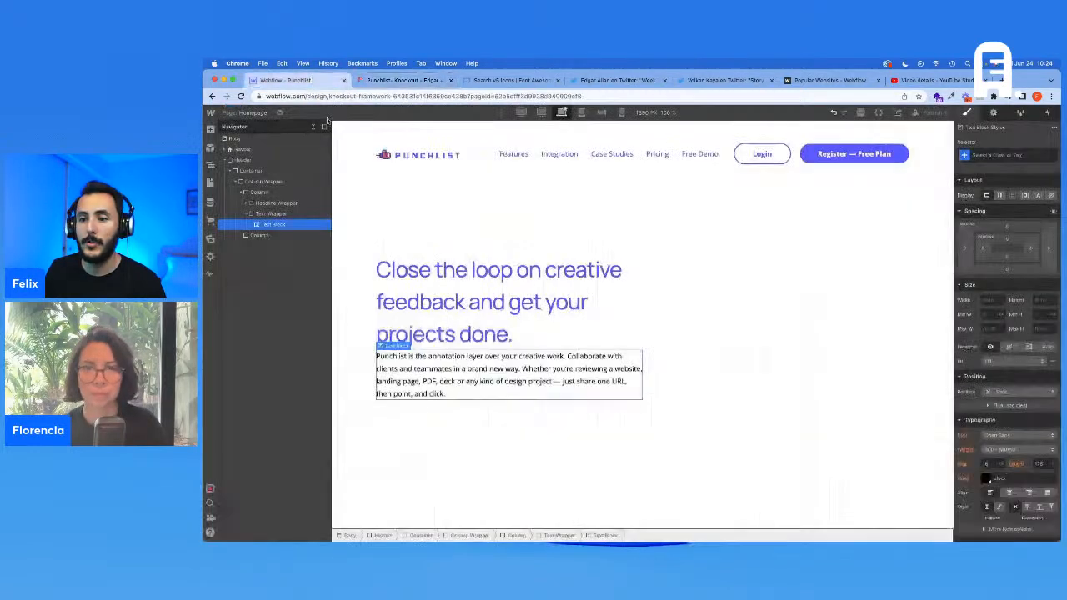
left_click(1004, 154)
type("Text")
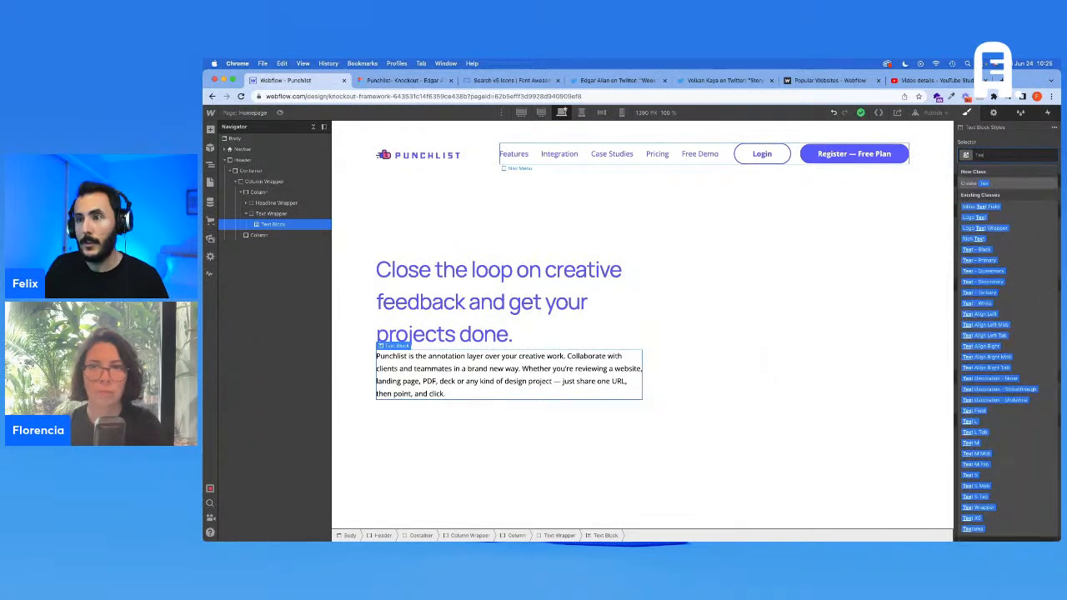
type("t S")
key("Return")
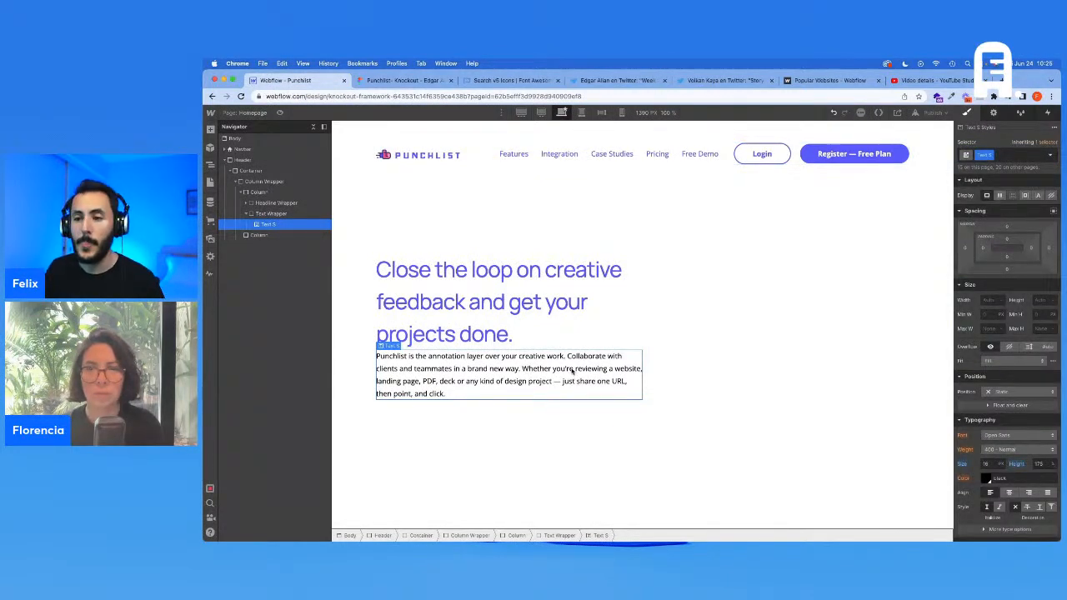
Add the "Margin Bottom - 20" combo class to the Headline Wrapper
left_click(262, 203)
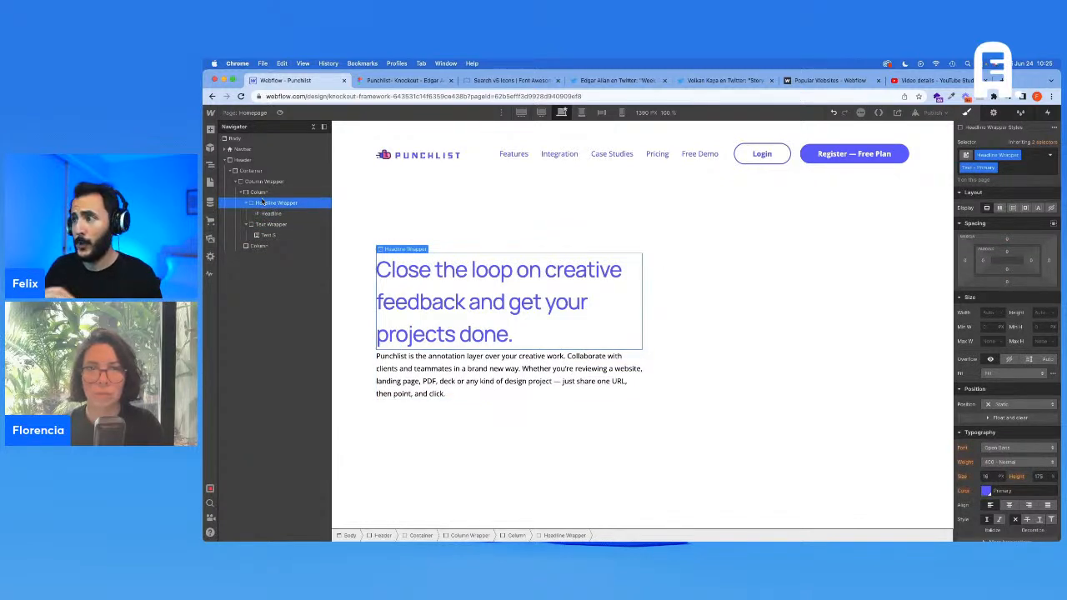
left_click(1013, 167)
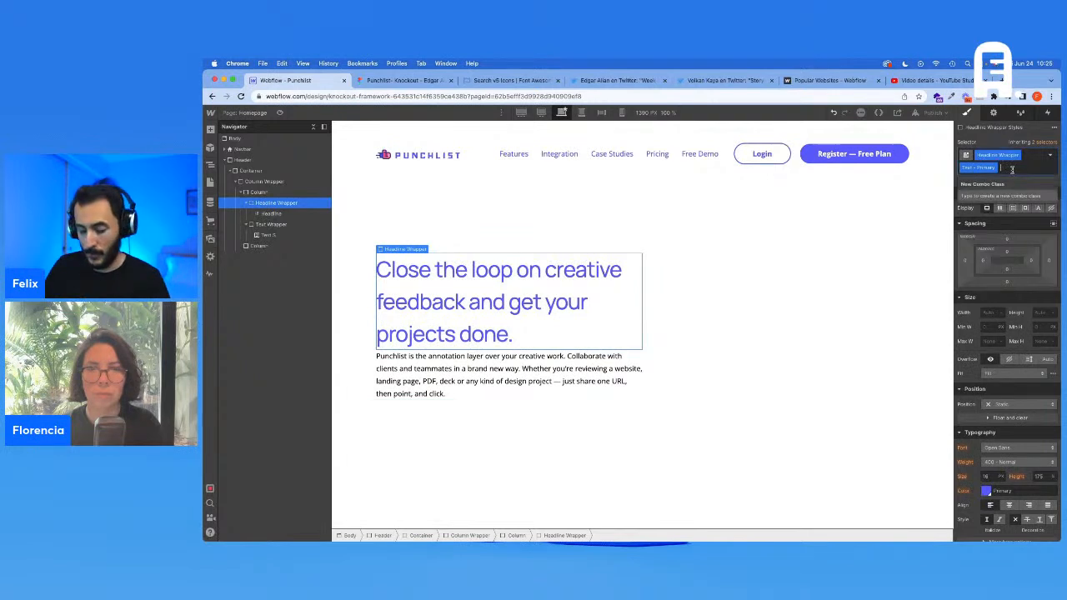
type("Margin Bottom -")
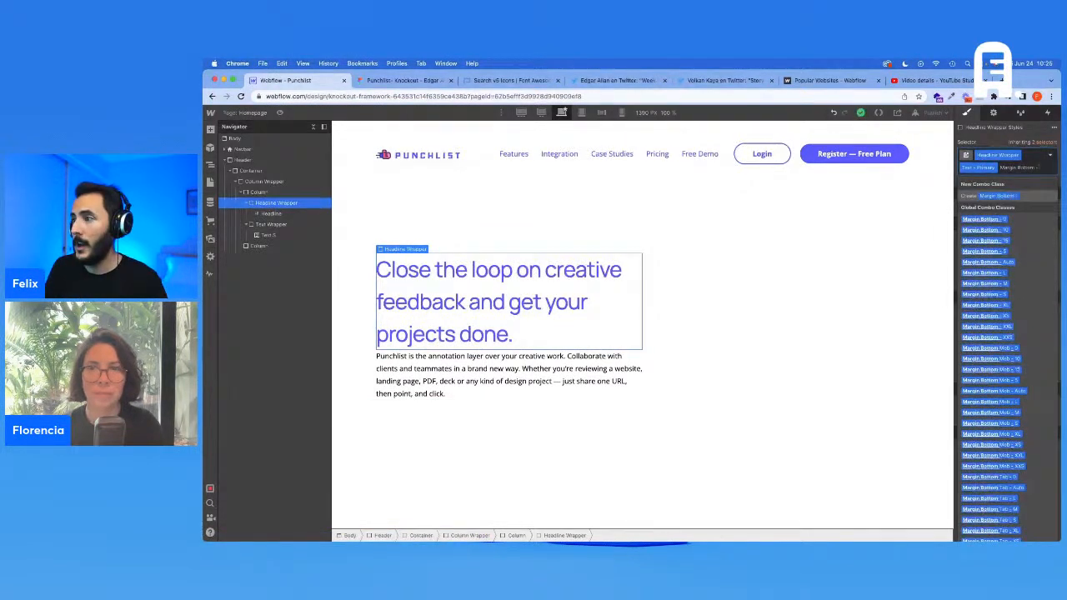
key("Return")
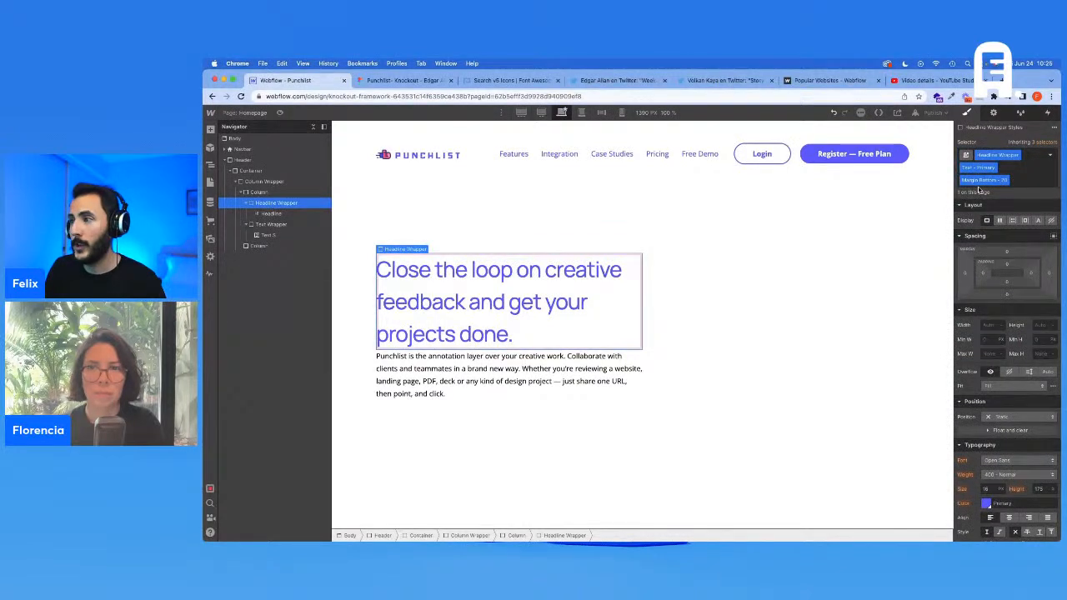
Add a helper div block to the first Column with the "Margin Bottom - 20" class and set its bottom margin to 20 px
left_click(255, 193)
key("super+e")
type("d")
key("Return")
left_click(989, 159)
type("Margin Bottom - 20")
key("Return")
left_click(1007, 269)
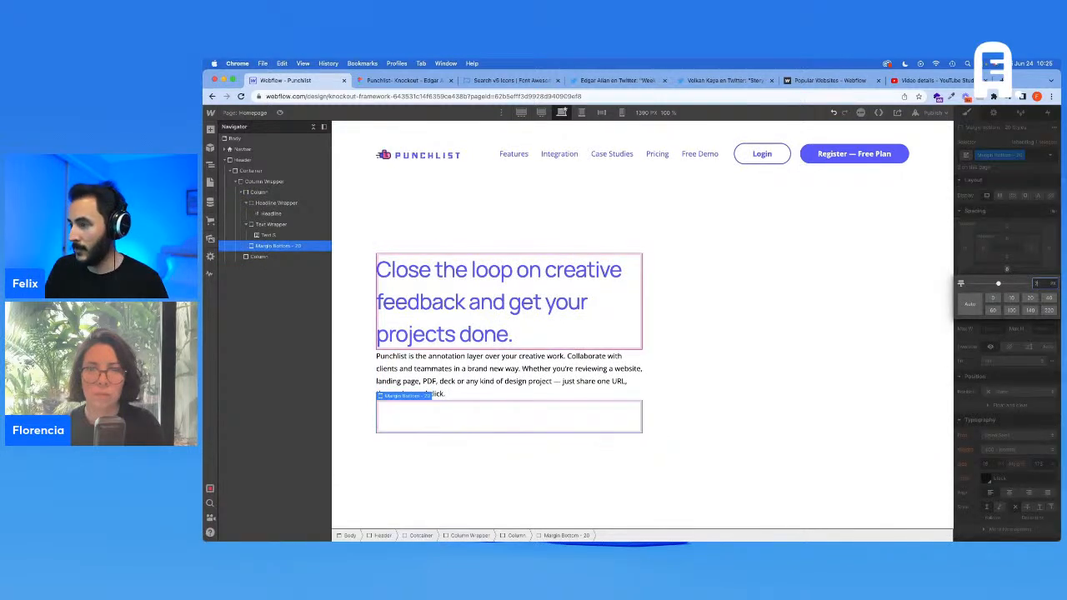
key("Return")
At the 1440 px breakpoint, set the bottom margin of the "Margin Bottom - 20" class in vw
left_click(540, 112)
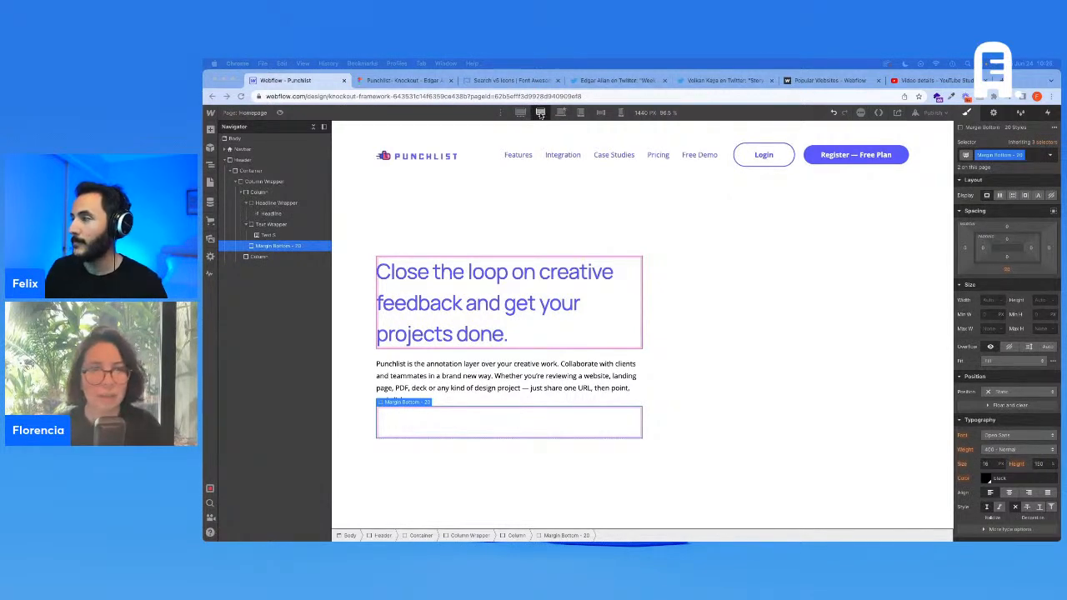
left_click(1007, 270)
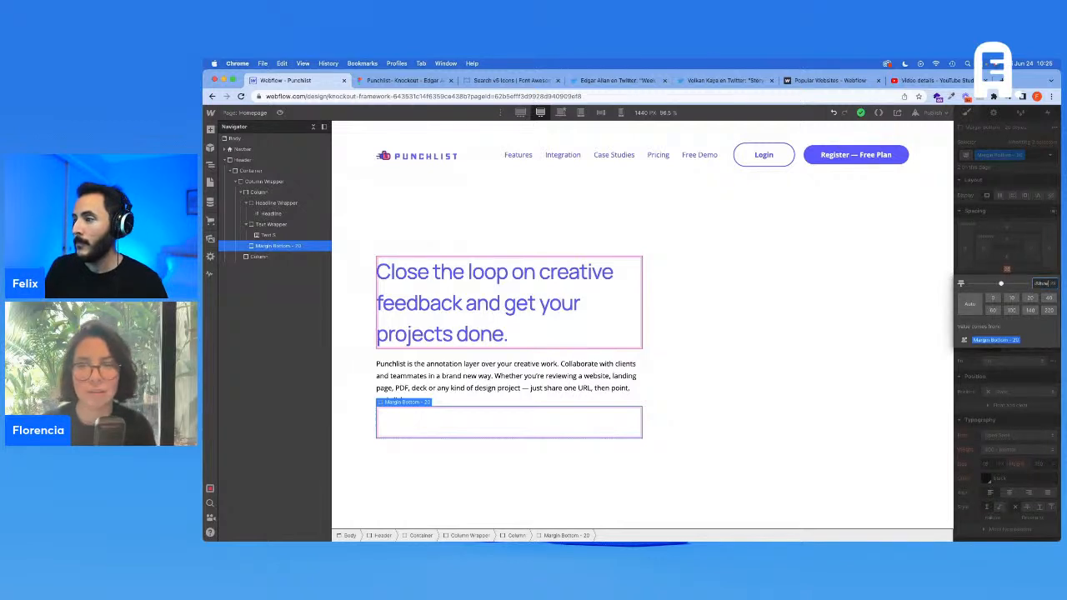
key("Return")
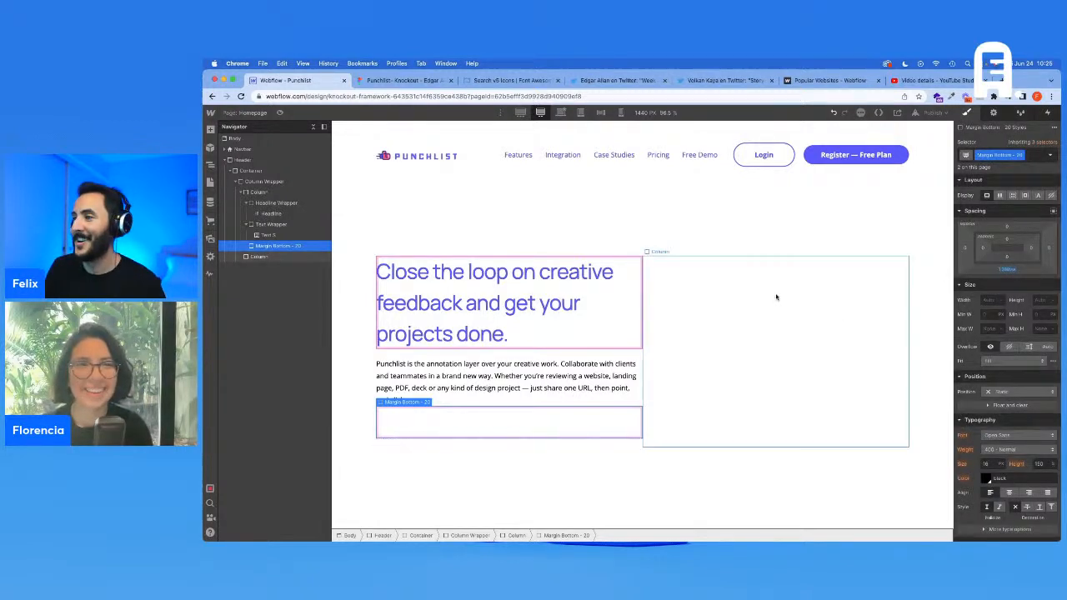
At the 1920 px breakpoint, set the bottom margin of the "Margin Bottom - 20" class to 26.6 px
left_click(519, 113)
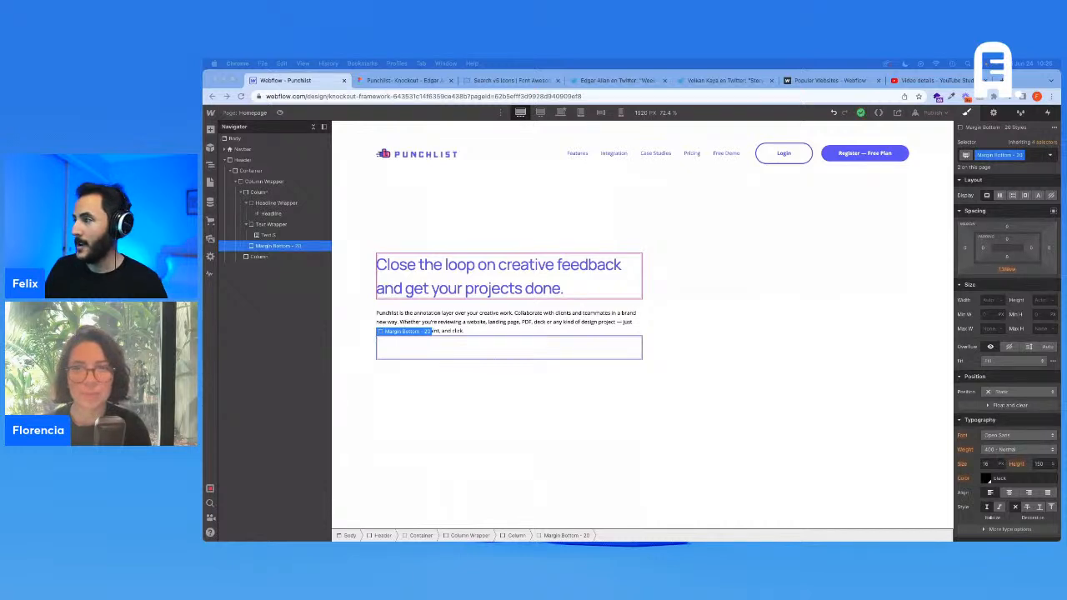
left_click(1003, 267)
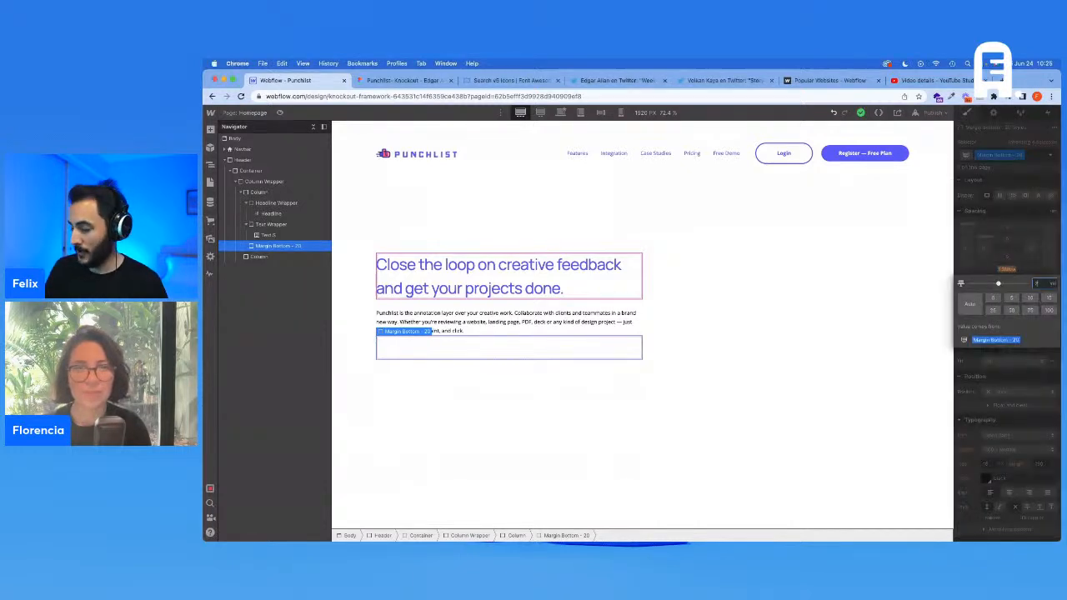
type("26.6px")
key("Return")
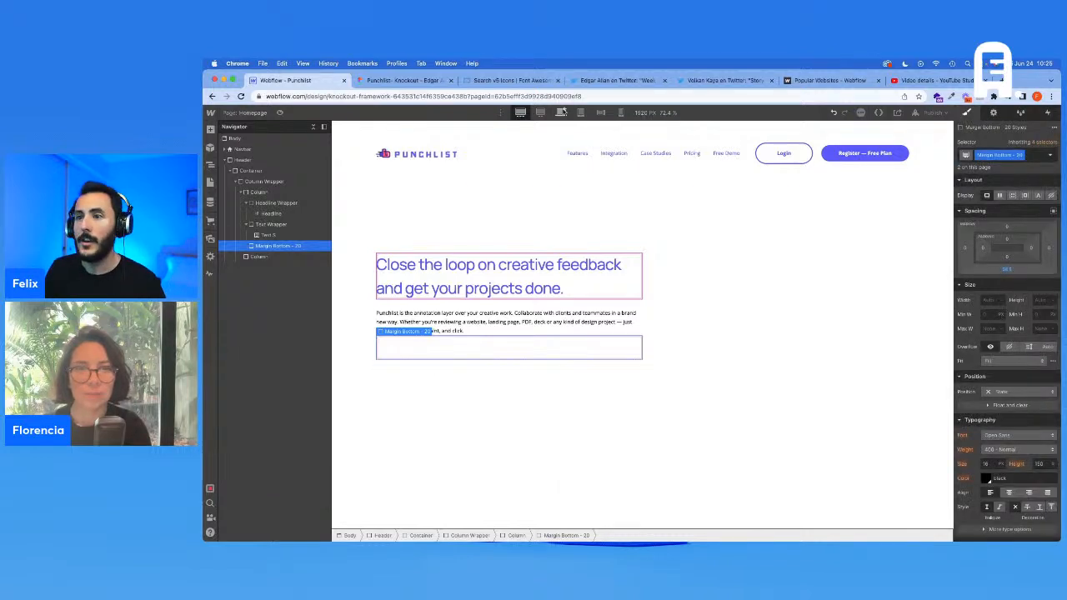
Return to the base breakpoint, delete the helper div block, and check the Headline Wrapper and paragraph below it
left_click(561, 111)
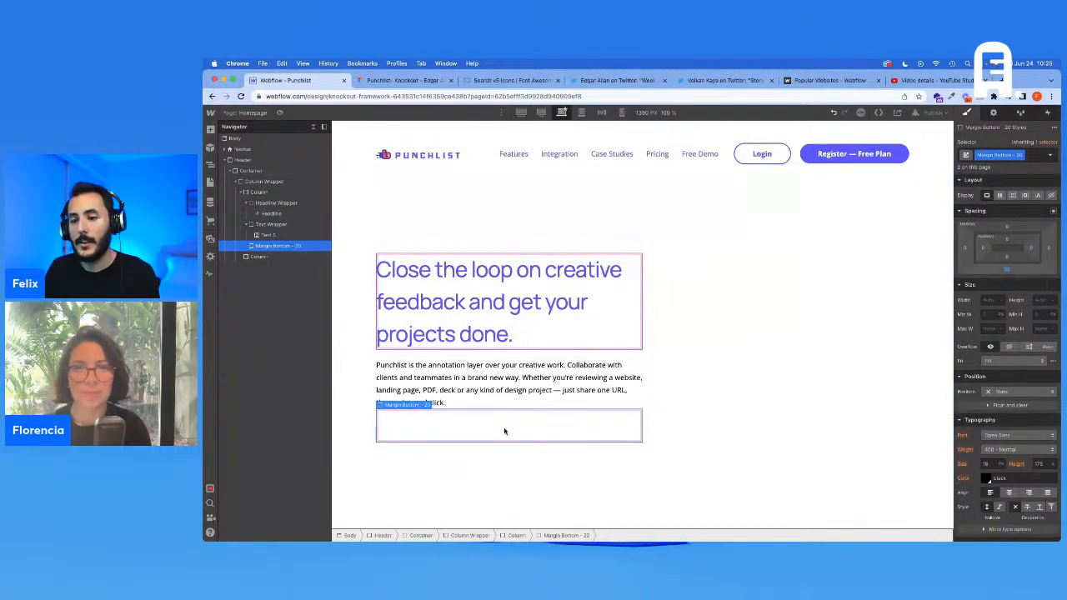
key("Delete")
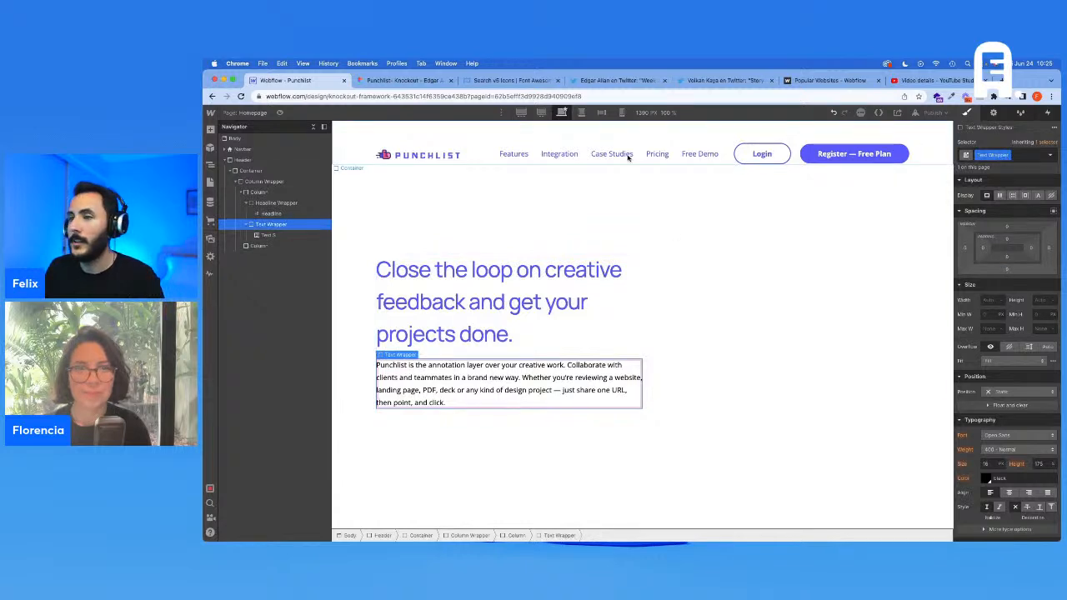
left_click(275, 203)
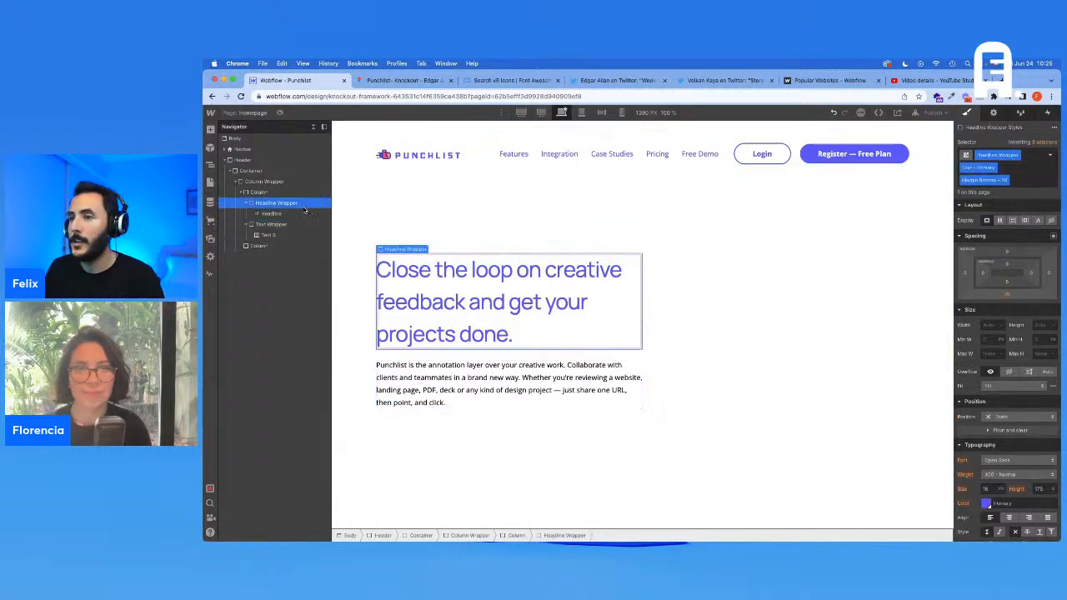
left_click(463, 367)
Inspect the background card behind "Try with a Live Website" in the Figma design, then return to Webflow
left_click(400, 80)
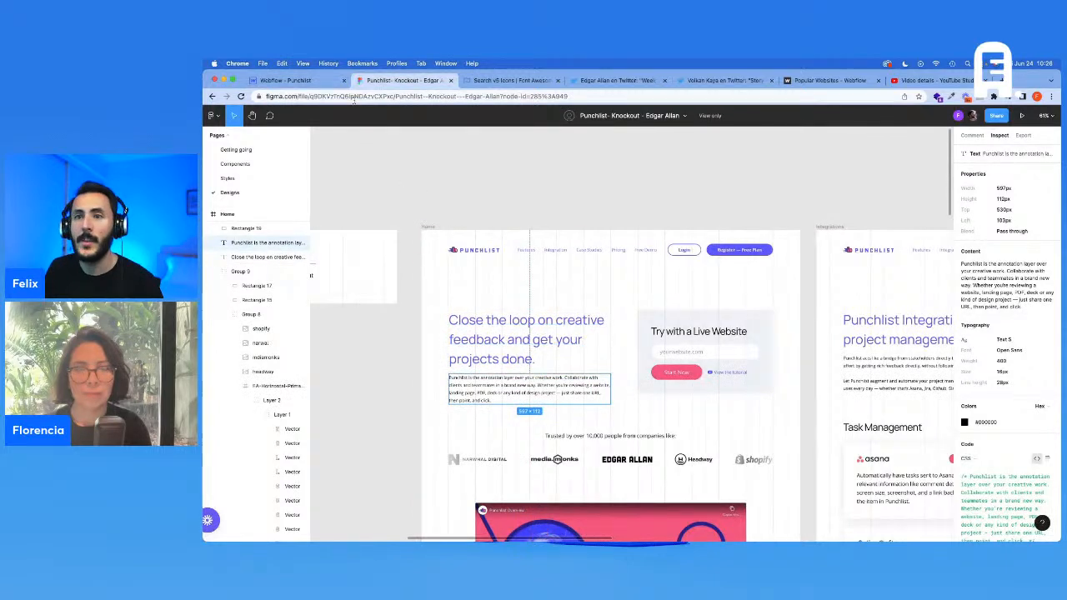
left_click(664, 320)
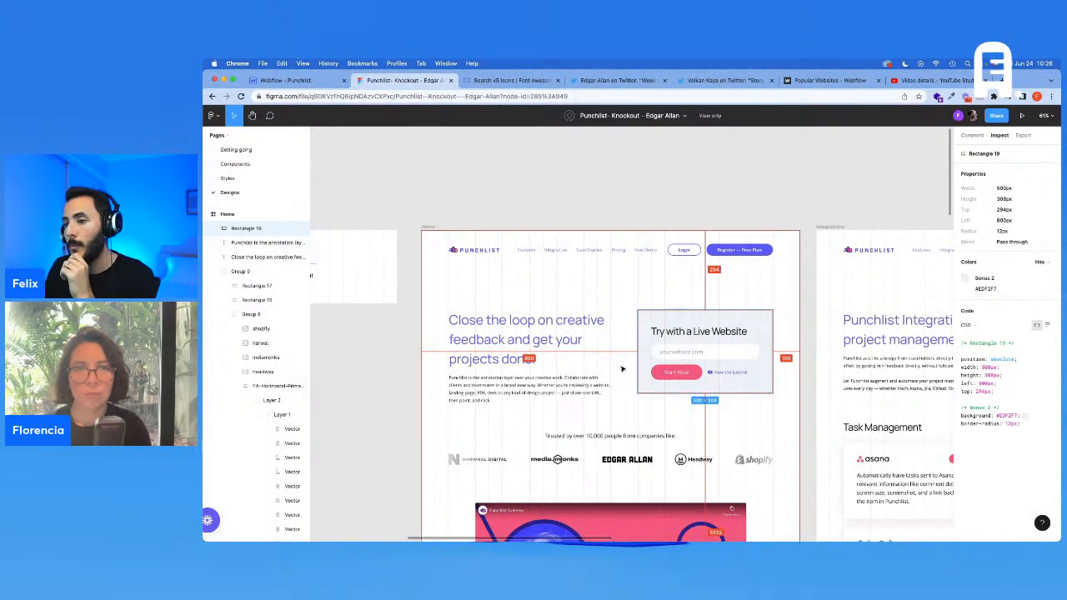
key("super+1")
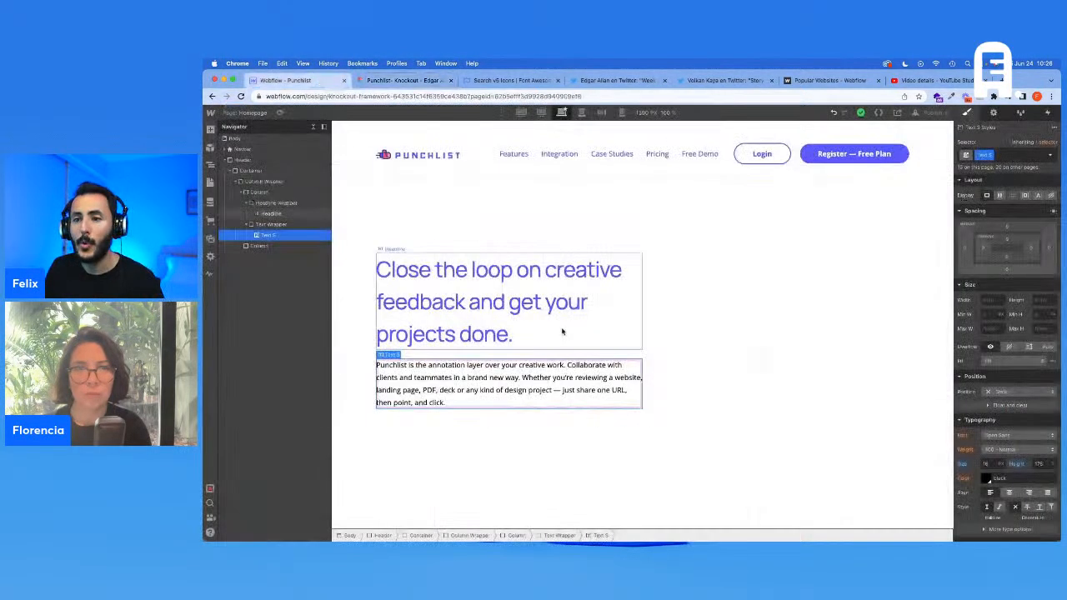
Add a div block inside the header's second column and give it the class "Wrapper"
left_click(261, 204)
key("super+e")
type("d")
key("Return")
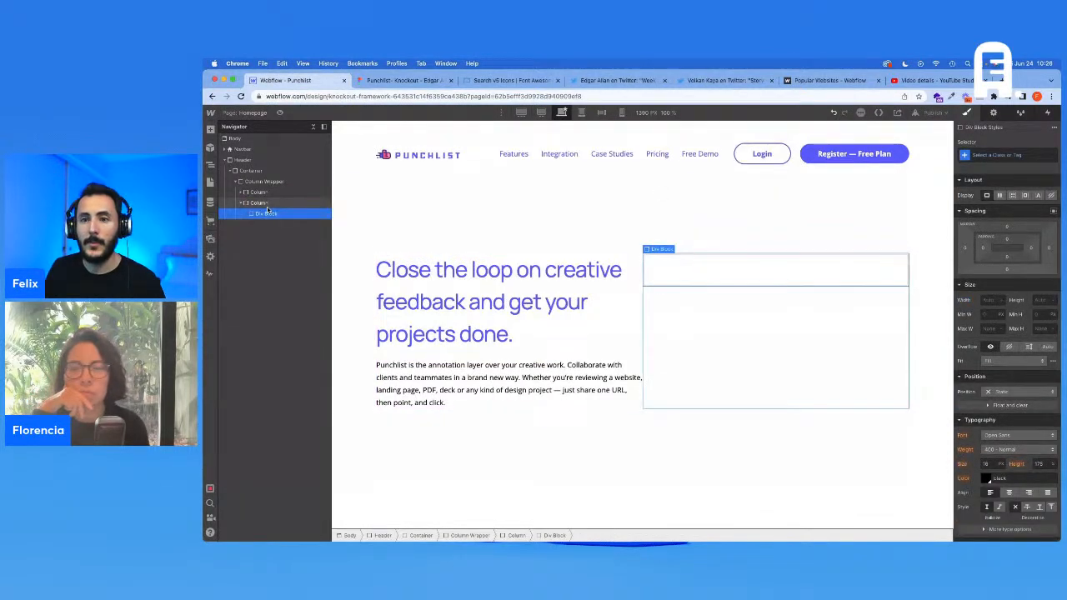
key("super+Return")
type("Wrapper")
key("Return")
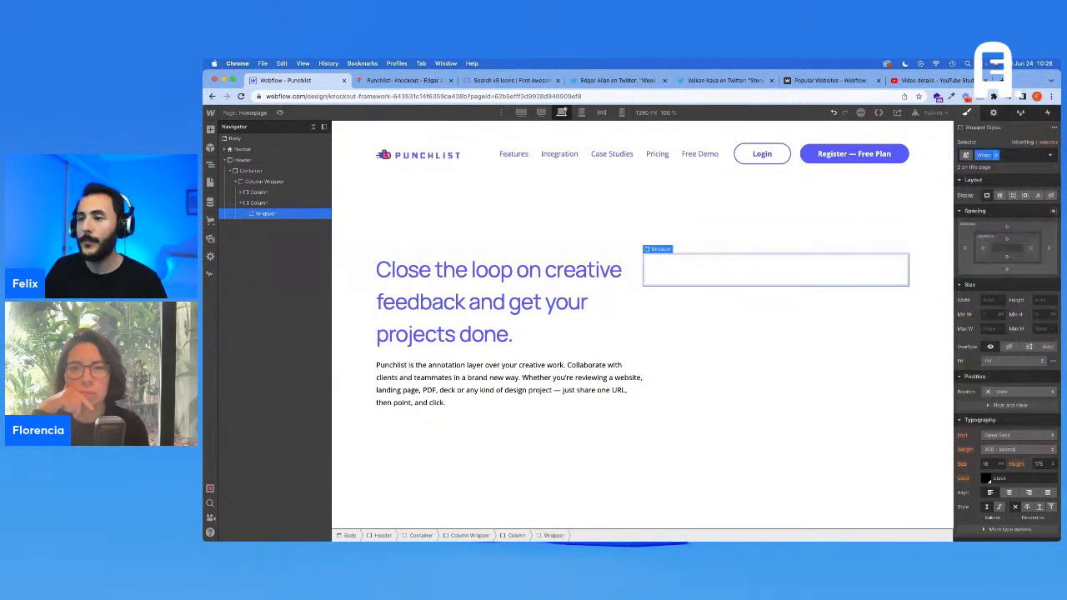
Add the "Padding Left - M" class to the second column, check the card's placement in the Figma design, and return to Webflow
left_click(295, 203)
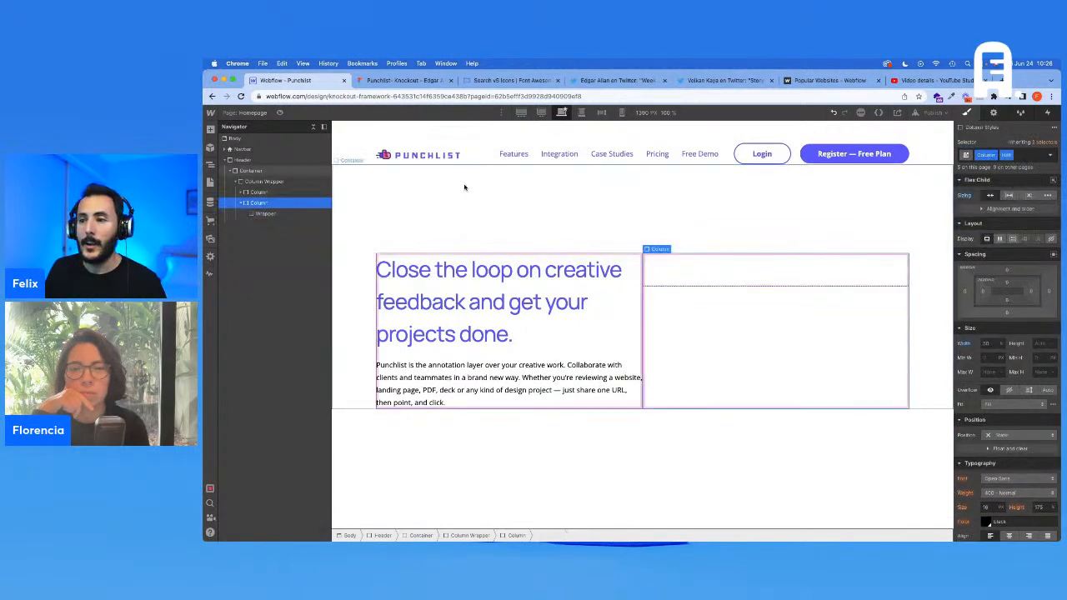
left_click(1019, 156)
type("Padding Left")
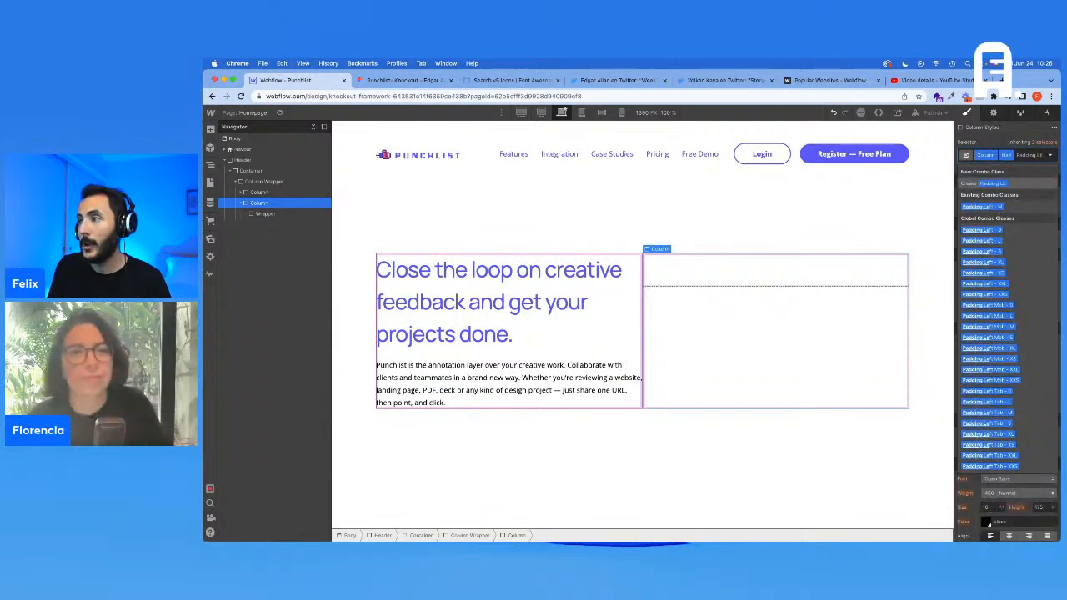
type(" -")
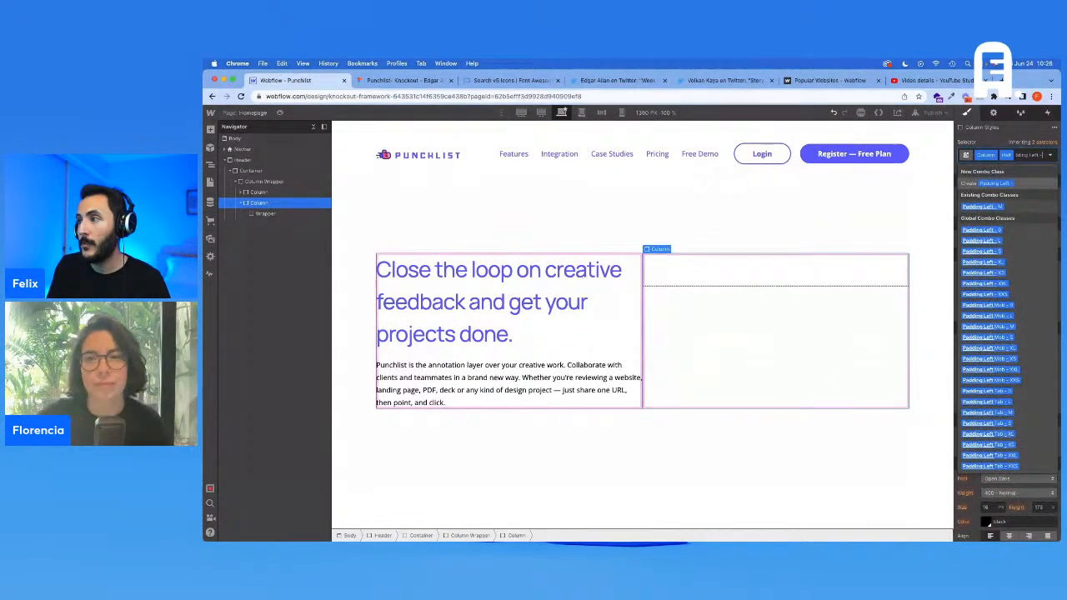
type(" M")
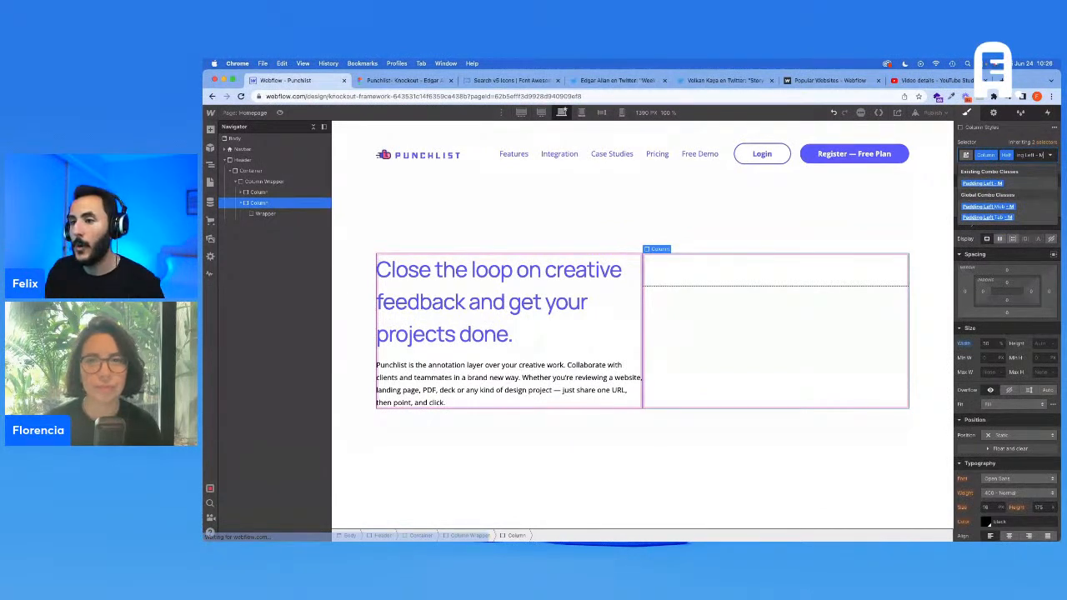
left_click(399, 80)
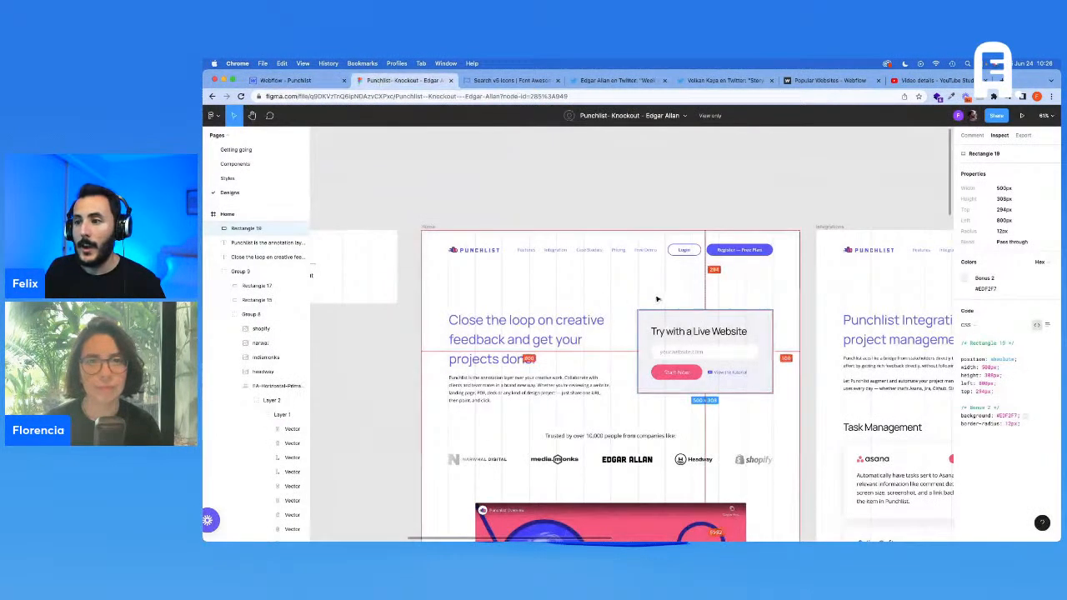
key("Escape")
scroll(759, 318, "up", 5)
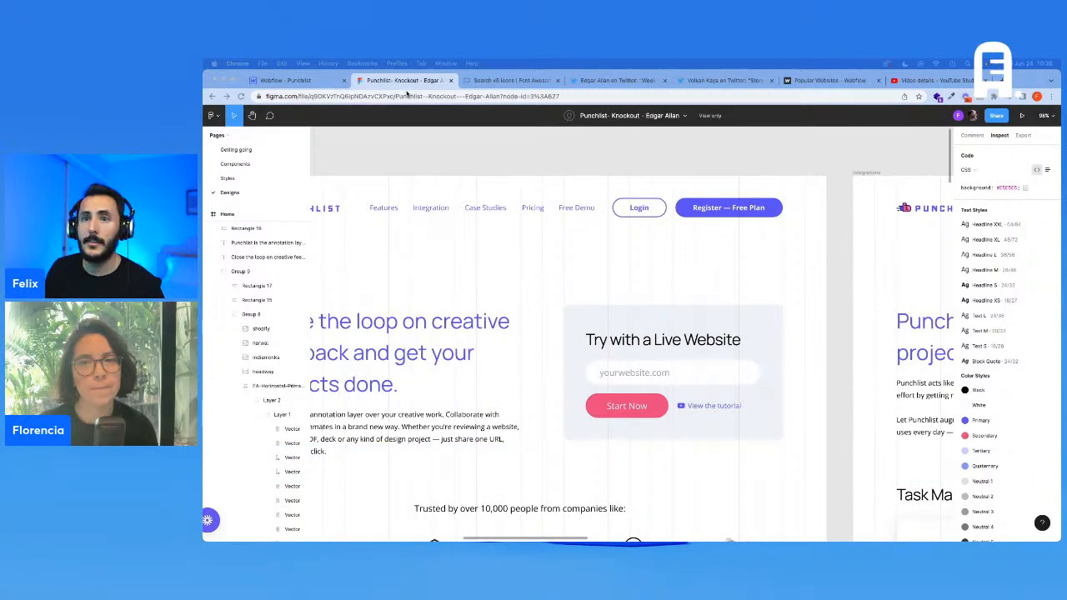
left_click(320, 80)
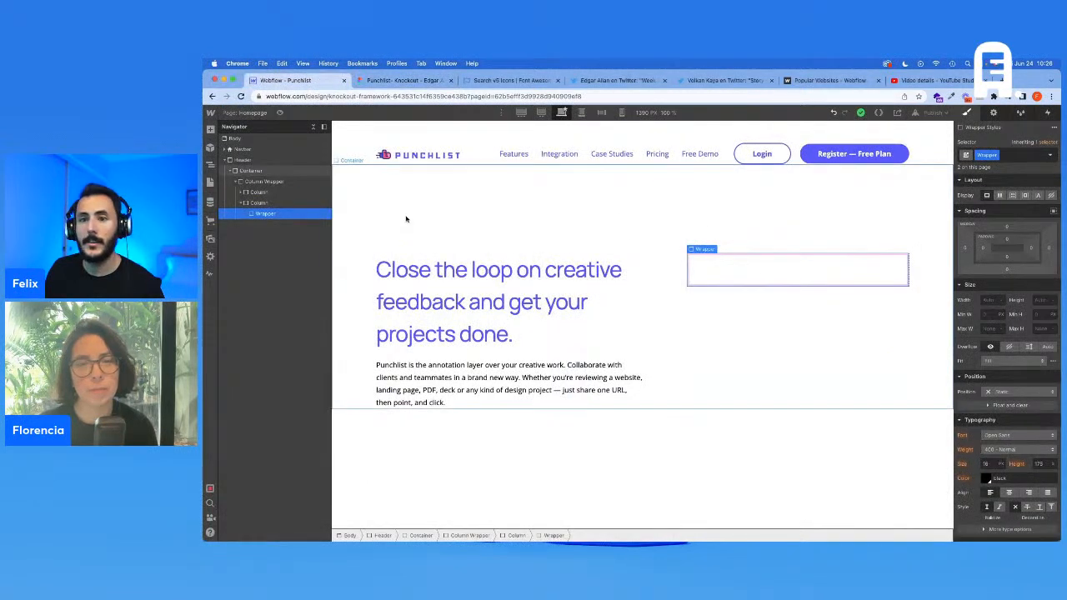
Try the Whole and Auto width classes on the second column, and undo back to its Half and "Padding Left - M" classes
left_click(258, 202)
left_click(1011, 170)
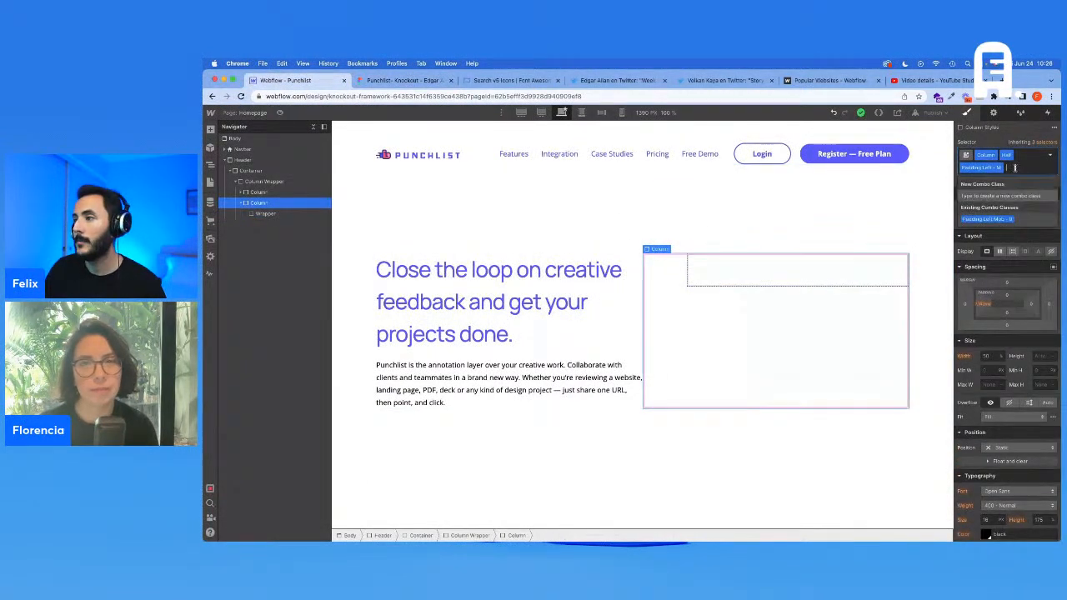
key("BackSpace")
key("BackSpace")
type("whole")
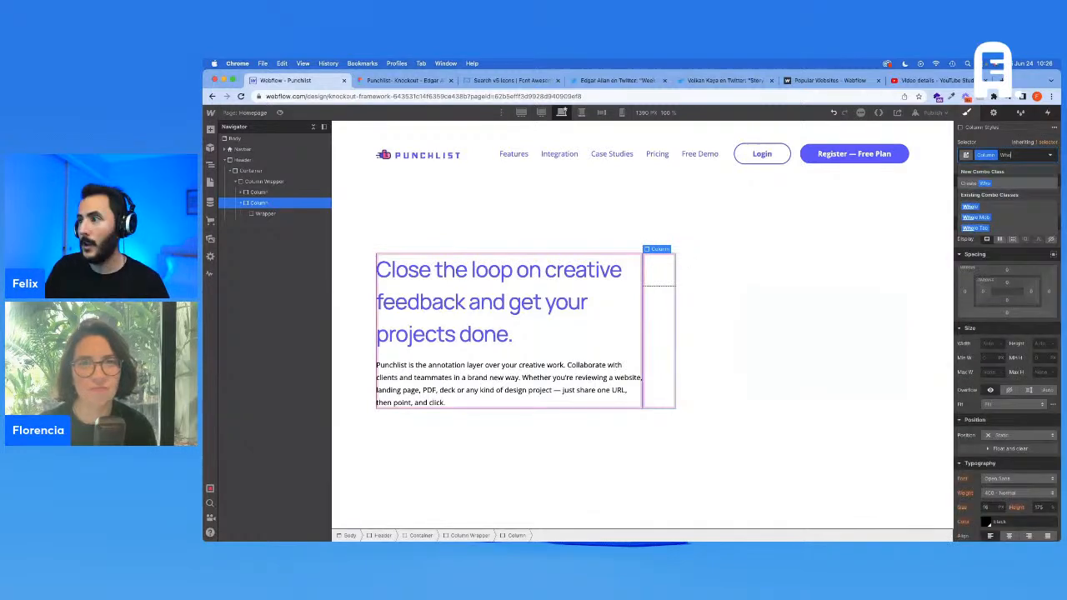
key("Return")
key("BackSpace")
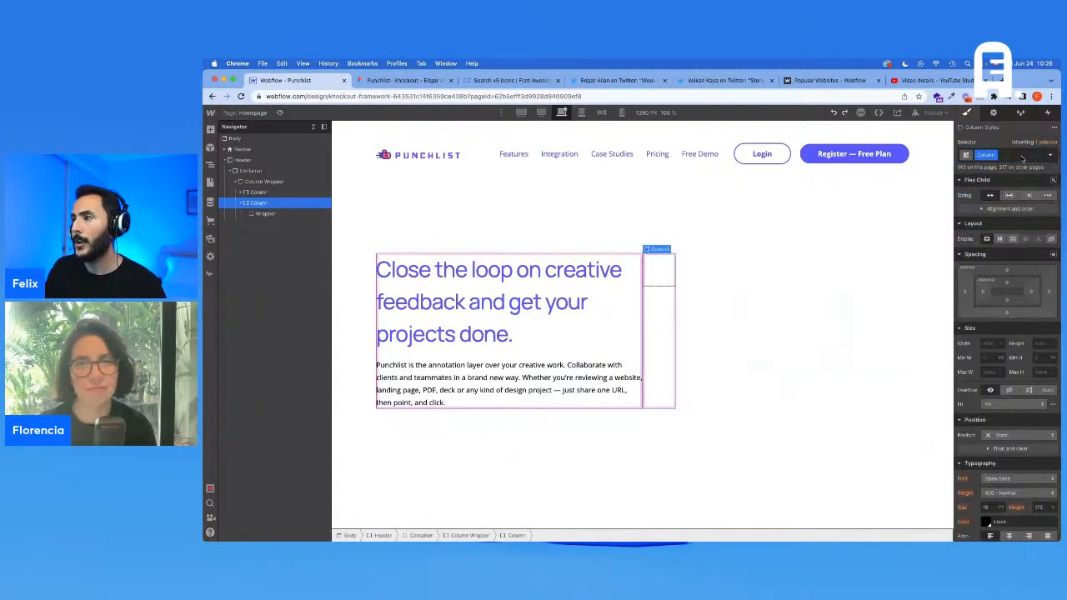
type("auto")
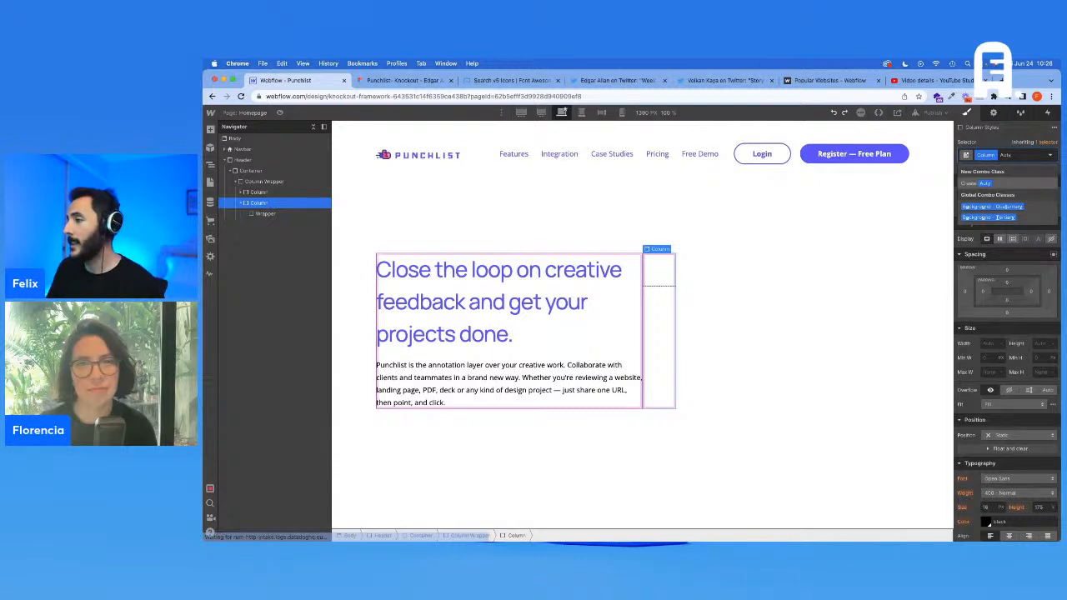
key("Return")
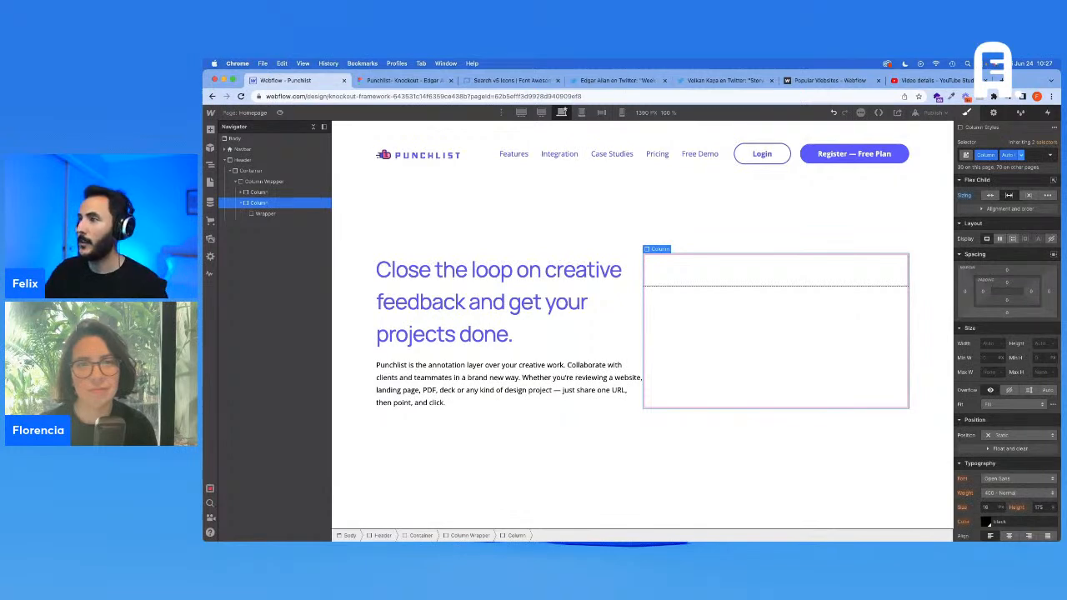
key("super+z")
key("super+z")
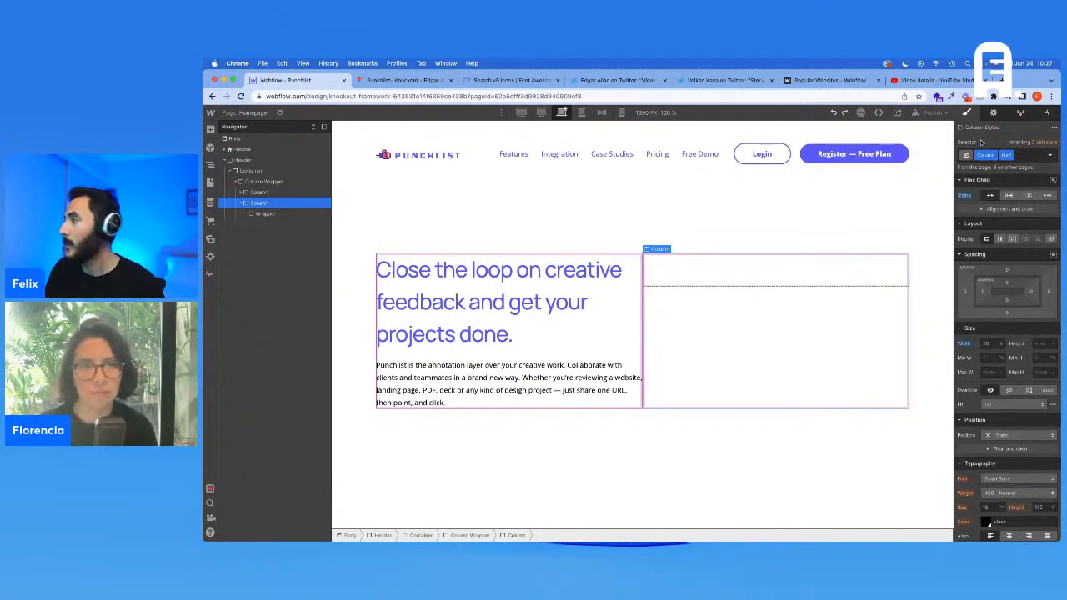
key("super+z")
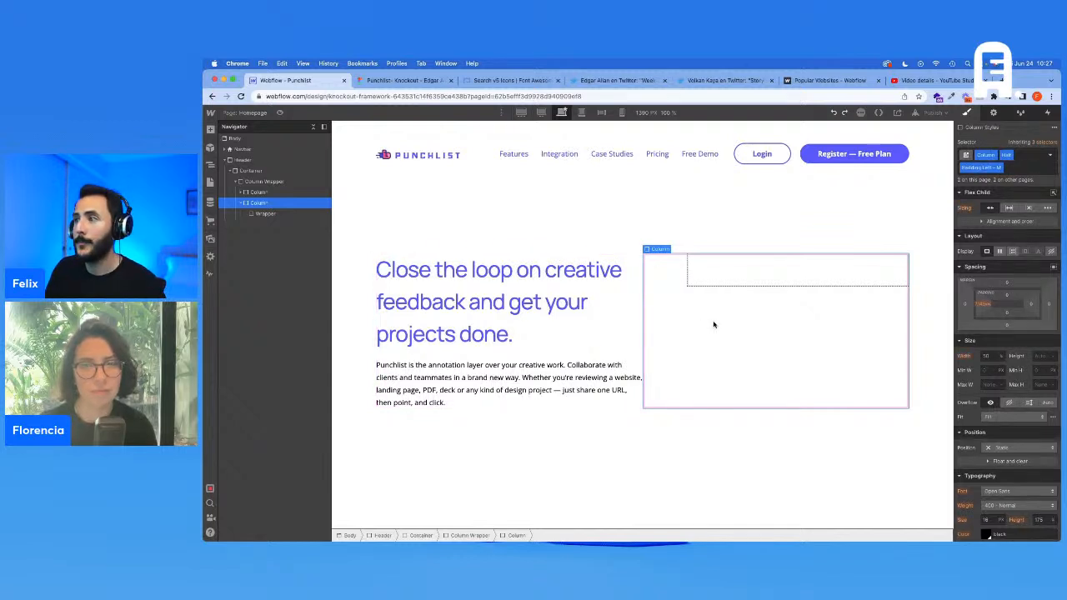
Check the card's fill and radius in the Figma design, and add the "Background - Bonus 2" class to the Wrapper in Webflow
left_click(732, 284)
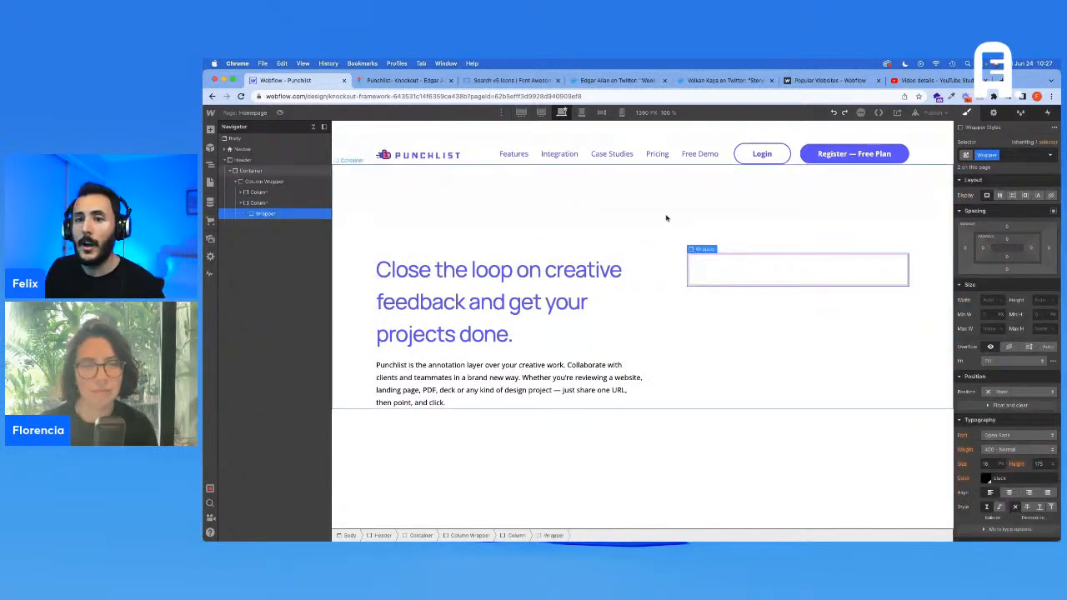
left_click(423, 81)
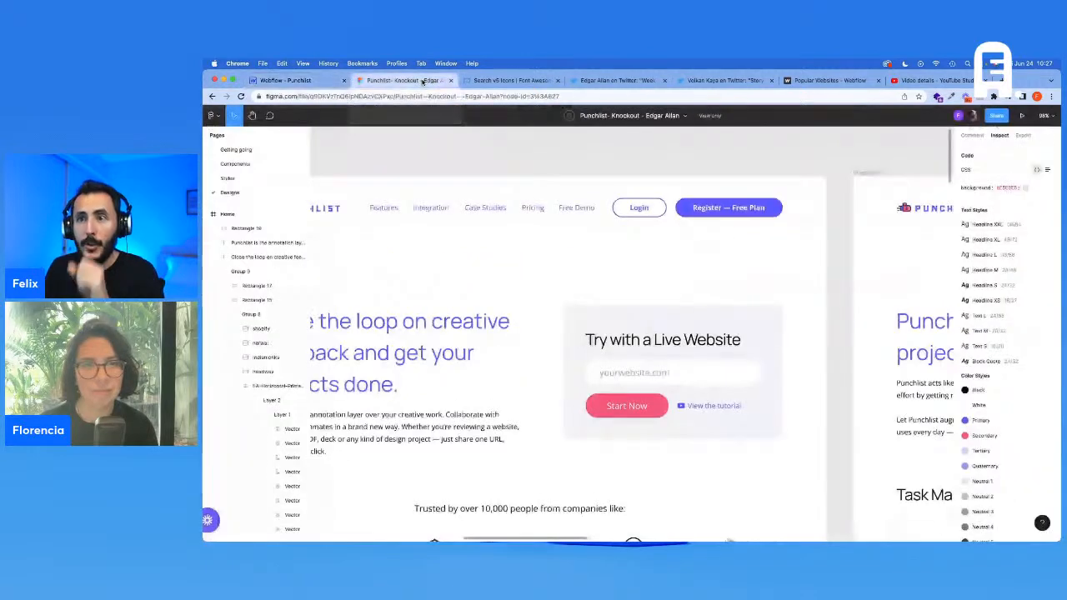
left_click(615, 312)
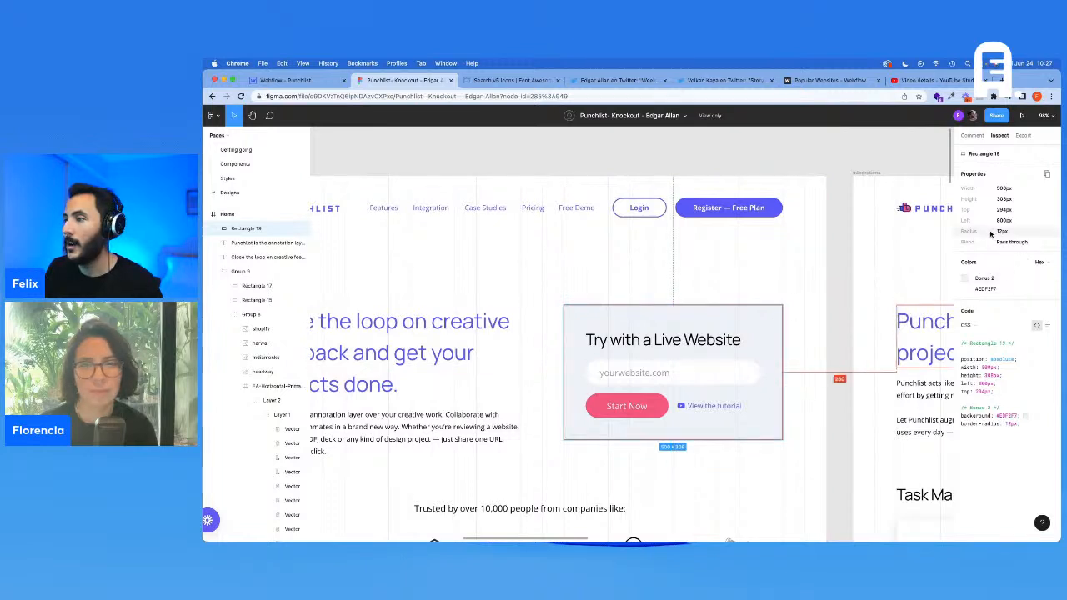
left_click(312, 80)
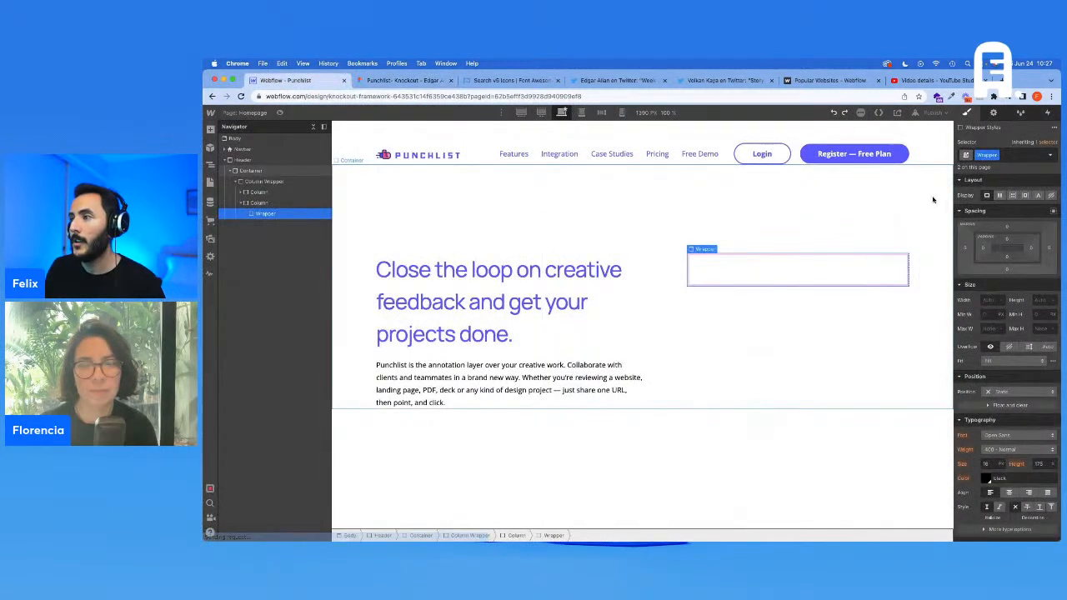
left_click(1017, 156)
type("Background")
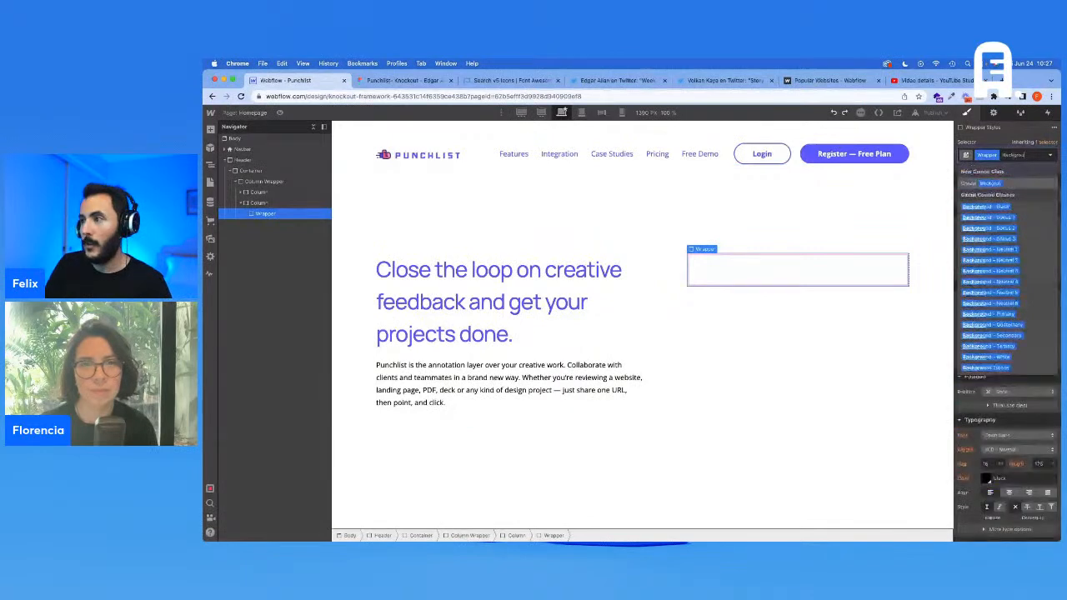
left_click(1005, 229)
Create the combo class "Border Radius - 12" on the second column's Wrapper
type("Bor")
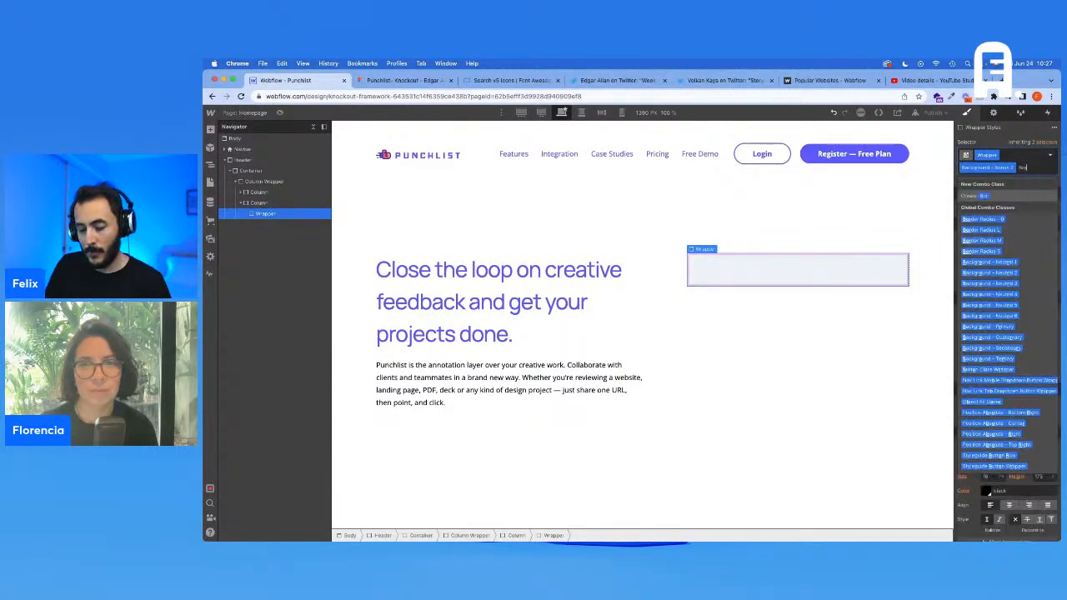
type("der Ra")
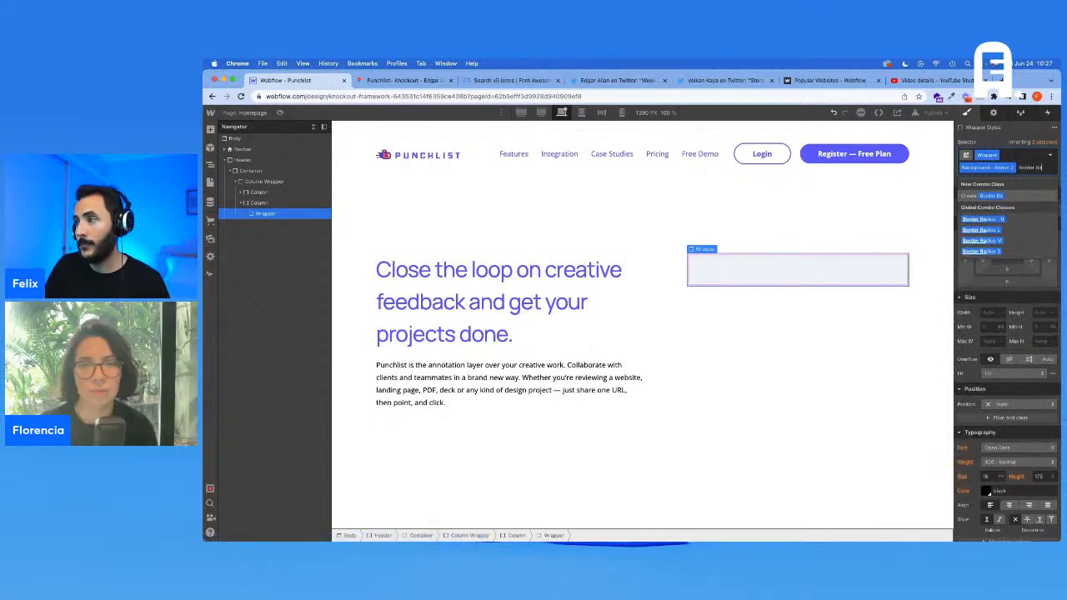
type("dius - 12")
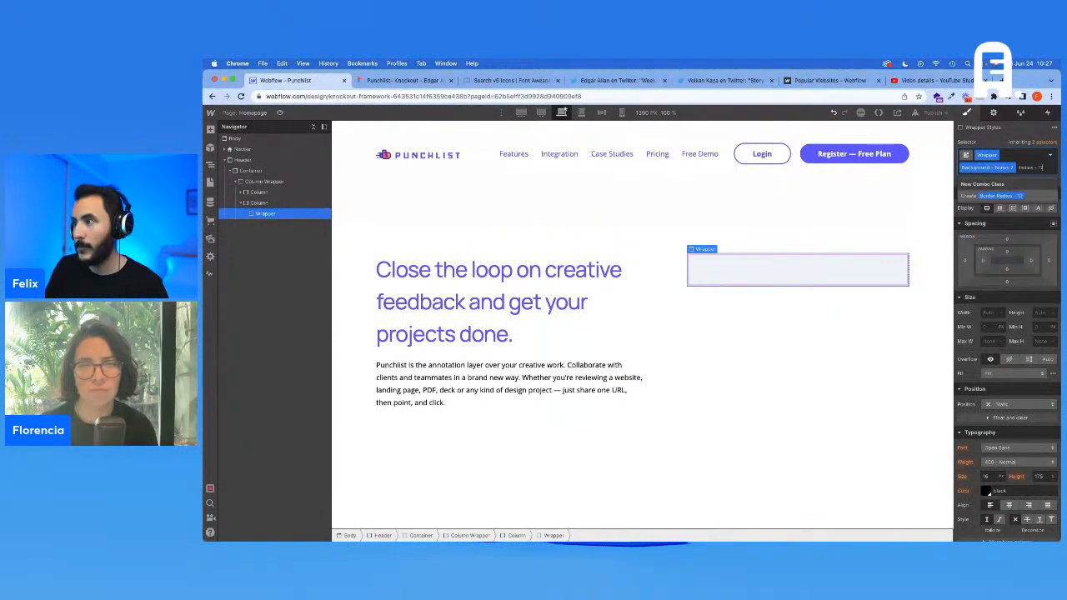
key("Return")
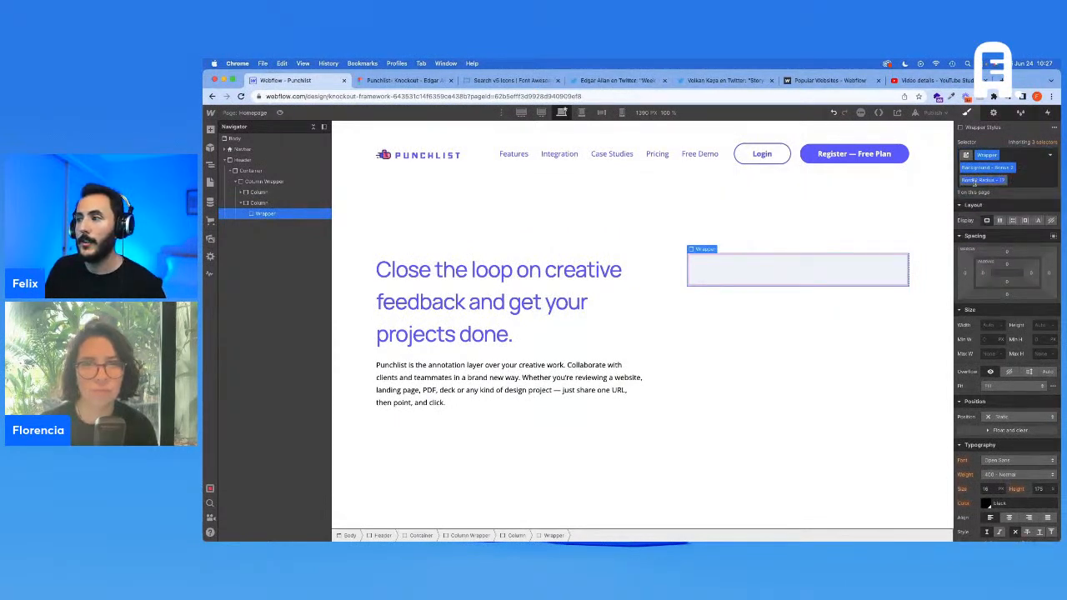
Add a helper div block to the second column and give it the standalone class "Border Radius - 12"
left_click(266, 204)
key("super+e")
type("d")
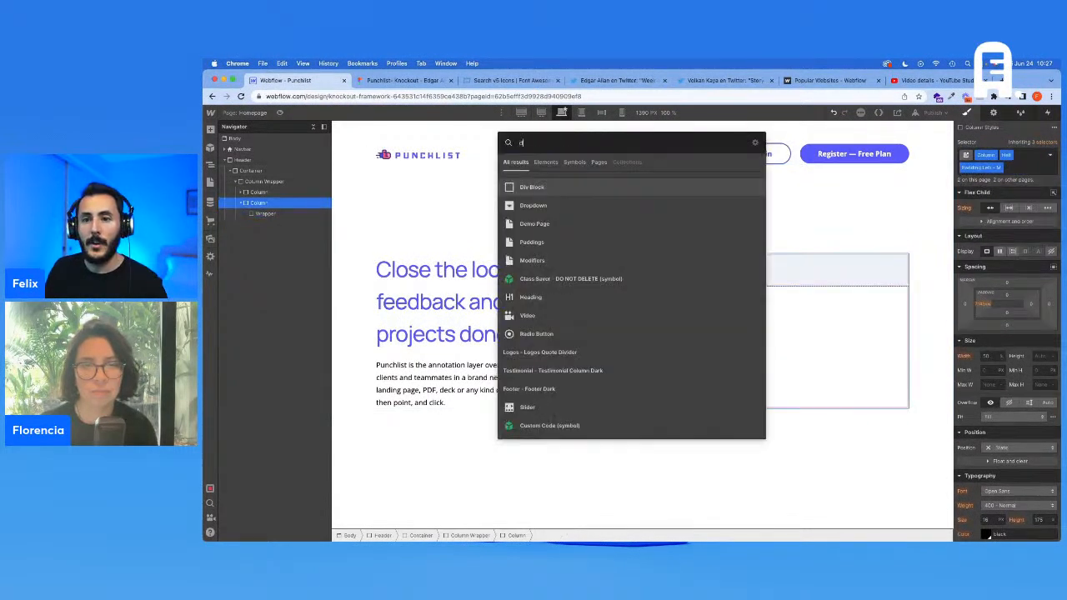
key("Return")
left_click(989, 155)
type("Border Radius - 12")
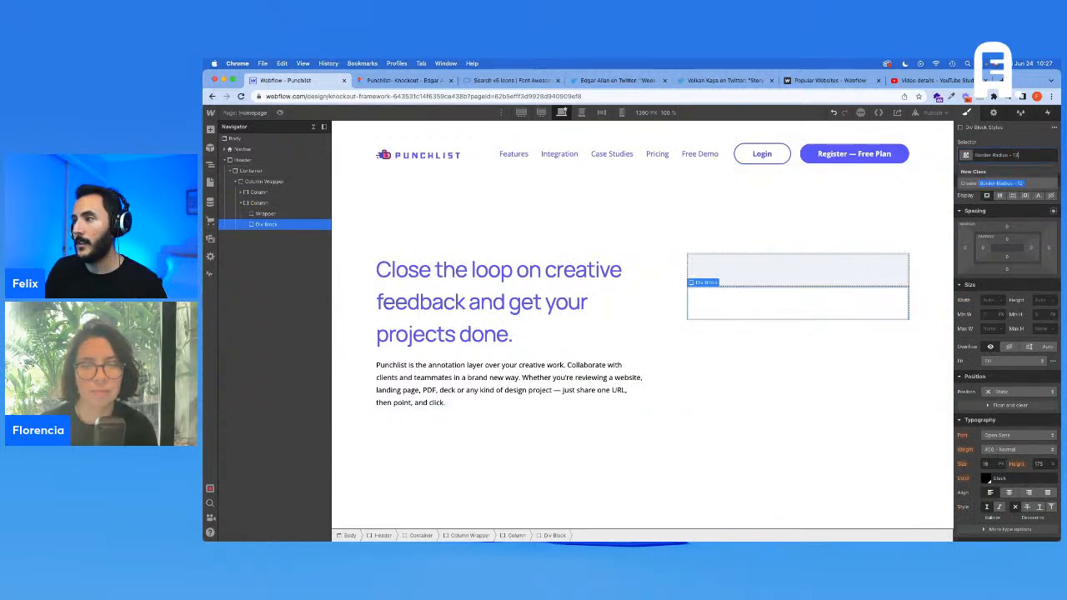
key("Return")
Set the border radius of the "Border Radius - 12" class to 12 px at the base breakpoint
scroll(1021, 343, "down", 5)
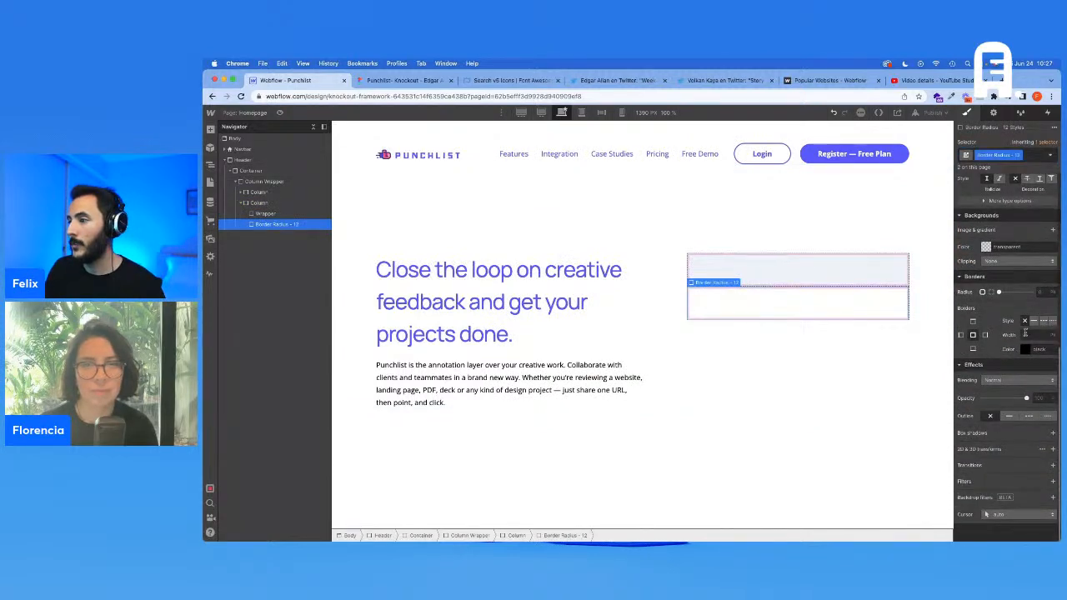
left_click(1041, 292)
type("12")
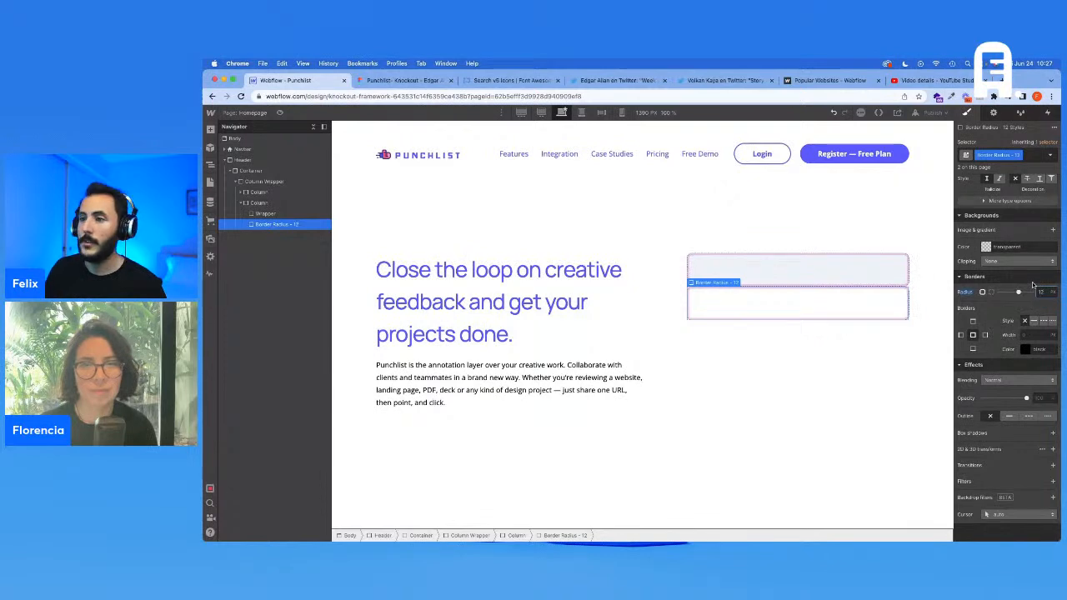
At the 1440 px breakpoint, set the border radius of the "Border Radius - 12" class to 0.83 vw
left_click(541, 114)
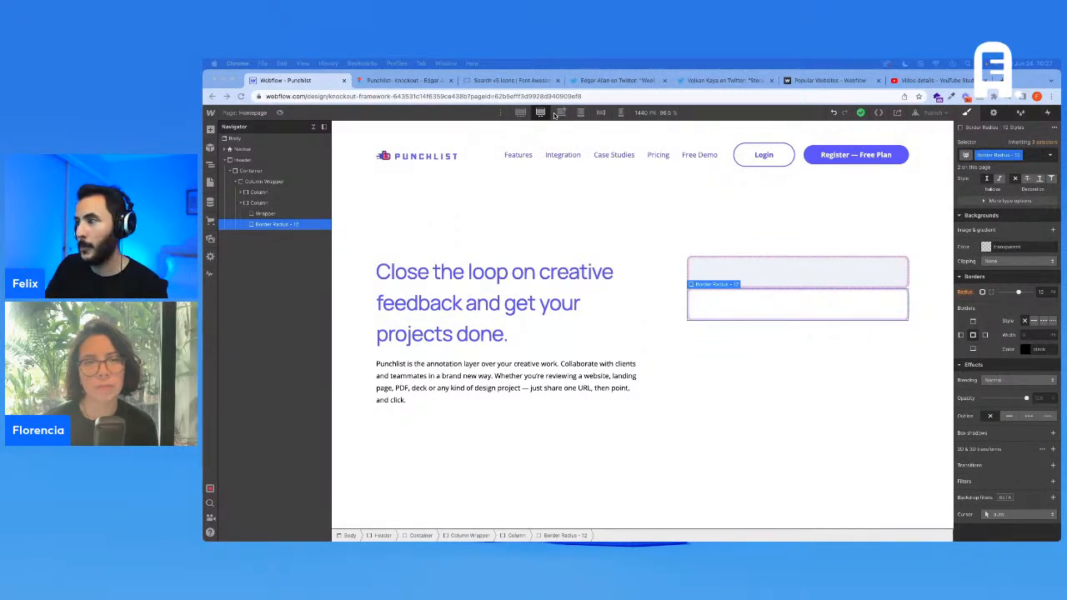
left_click(1029, 299)
left_click(1041, 292)
type("18")
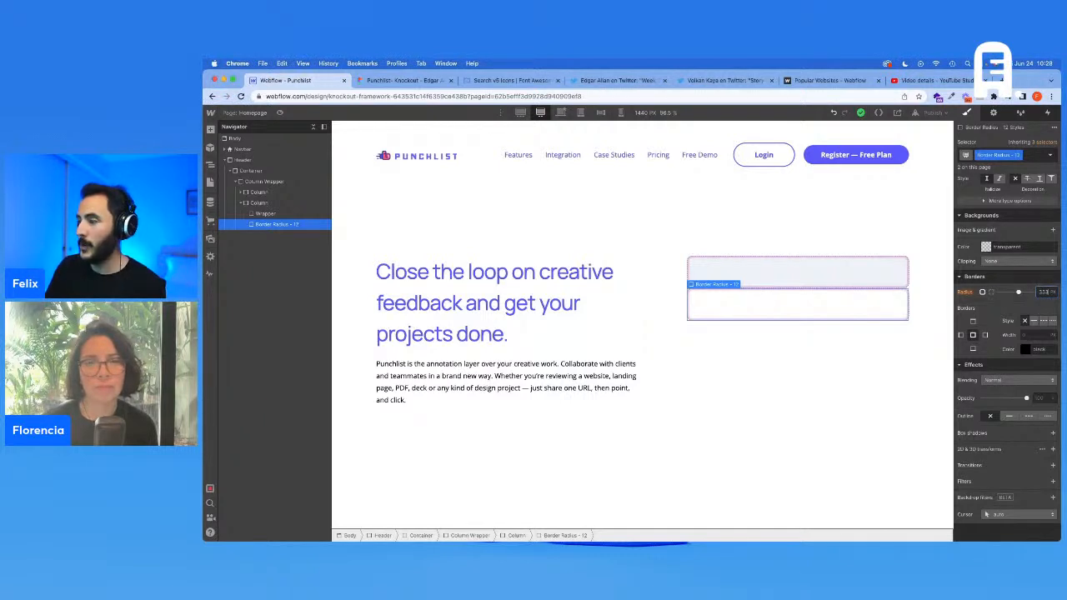
At the 1920 px breakpoint, set the "Border Radius - 12" class's radius in px, and delete the helper div block at the base breakpoint
left_click(520, 113)
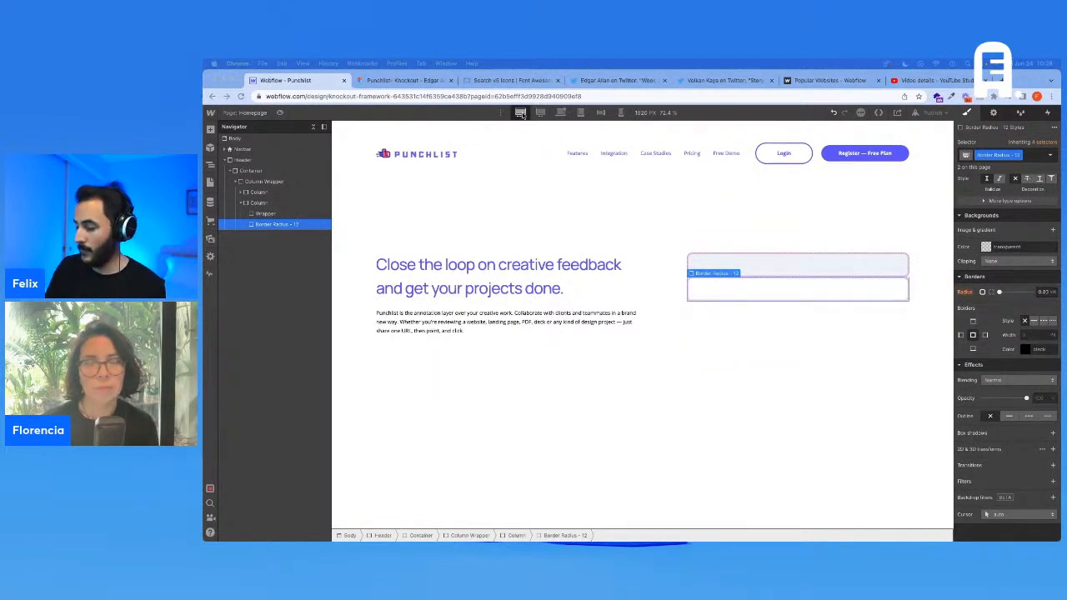
left_click(1042, 292)
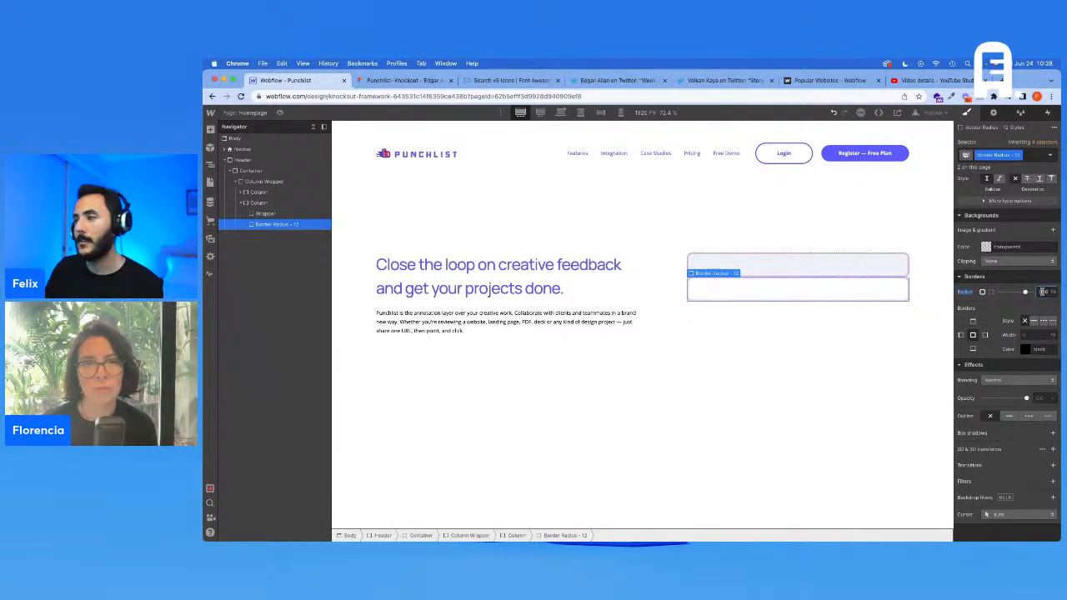
left_click(561, 112)
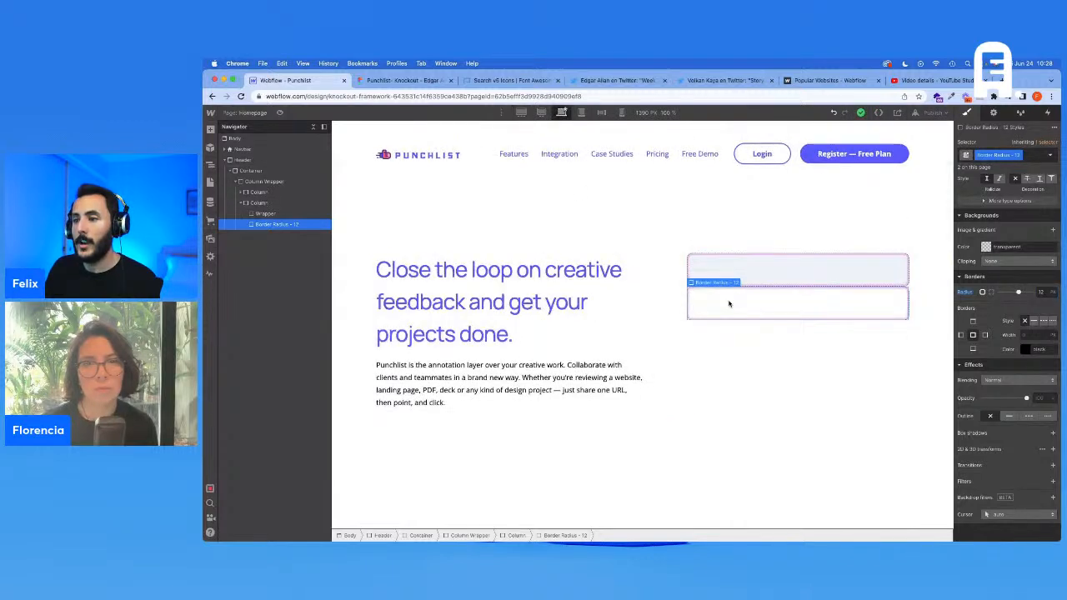
key("Delete")
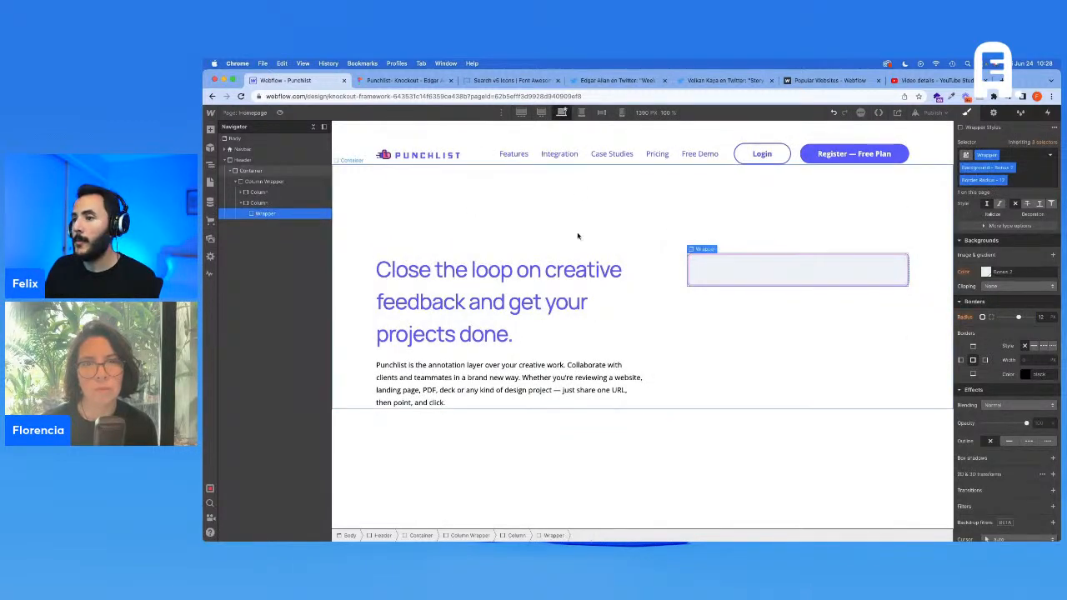
Check the spacing around the card's heading in the Figma design, and add the class "Padding - S" to the card wrapper in Webflow
left_click(402, 81)
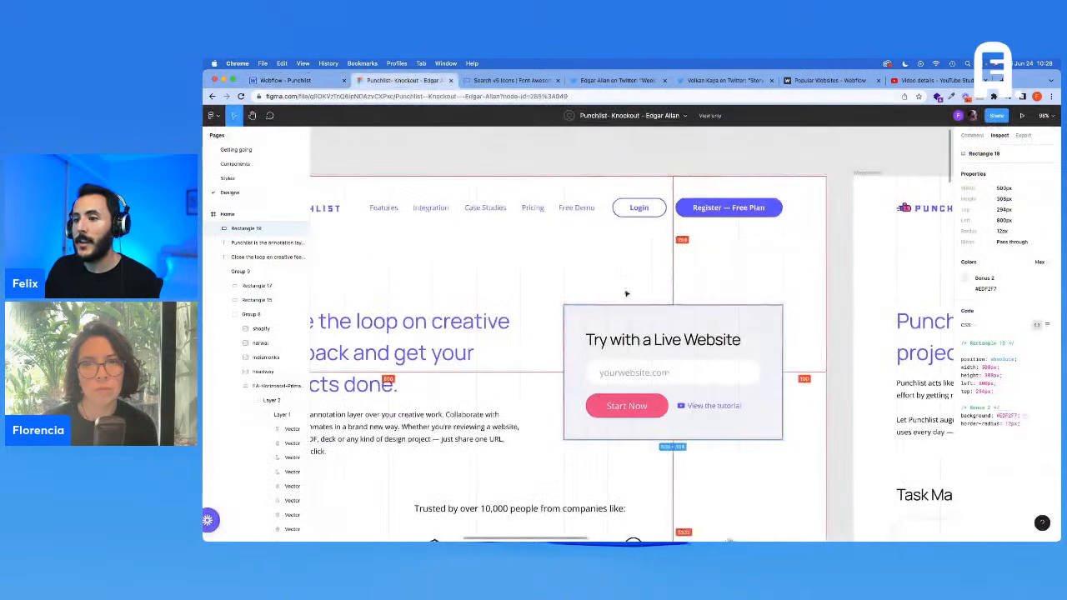
left_click(590, 340)
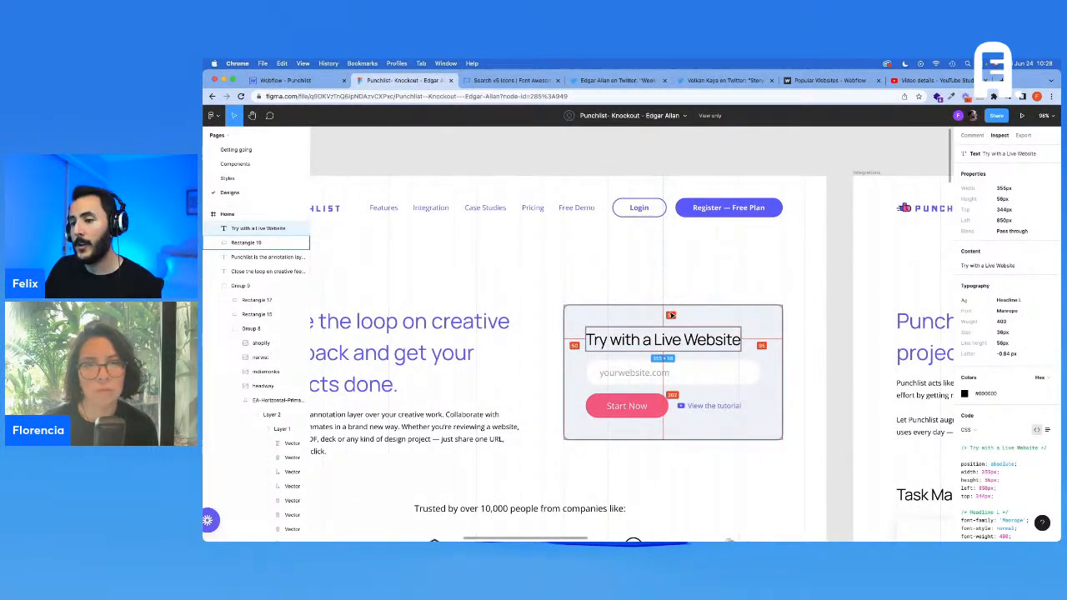
left_click(285, 81)
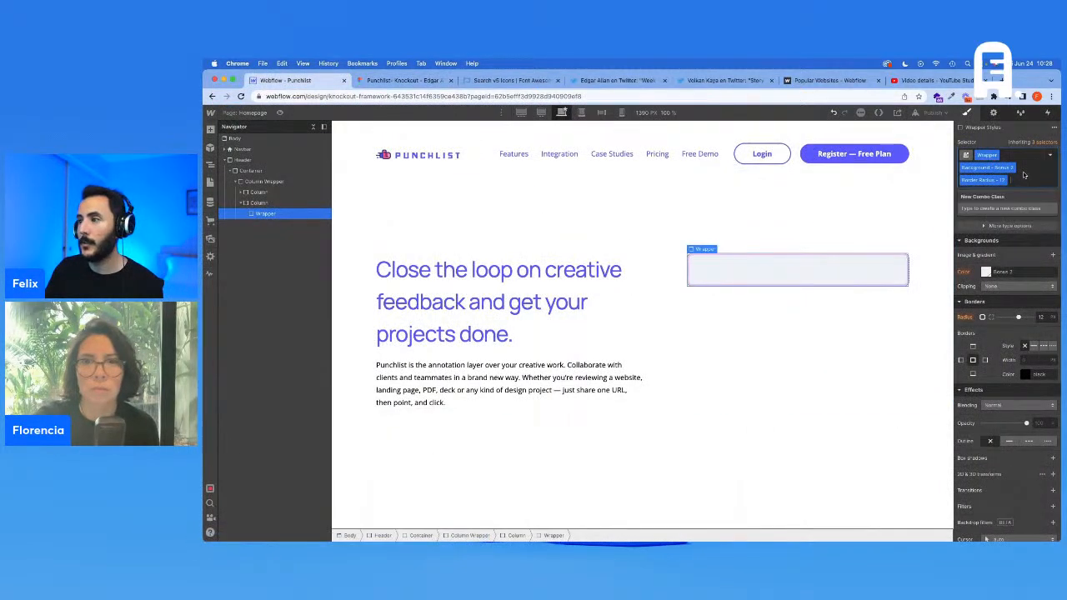
type("Padding")
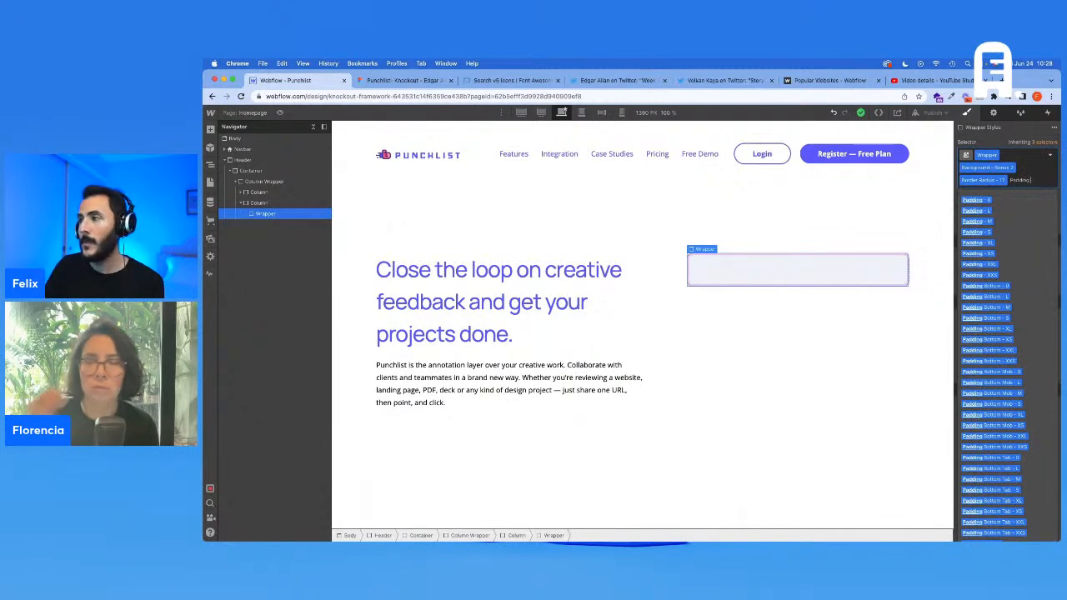
type(" S")
key("Down")
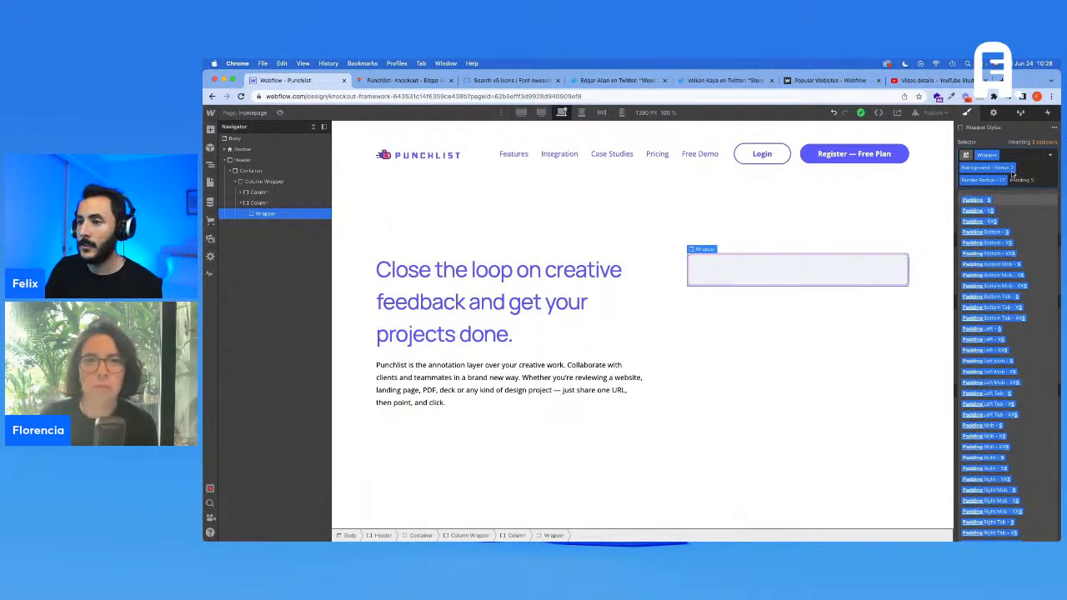
key("Return")
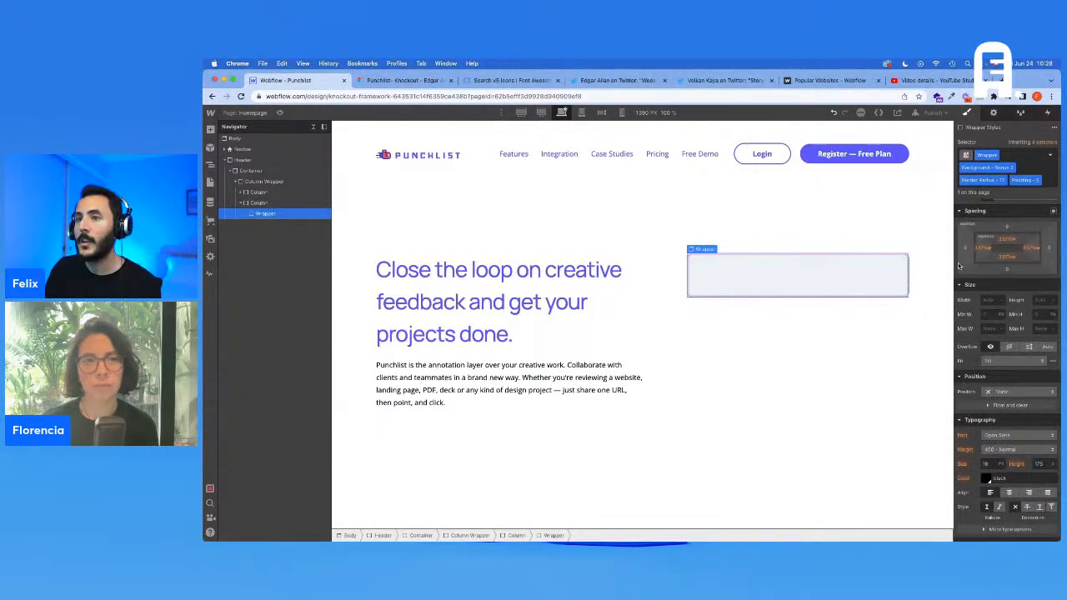
Copy the heading text "Try with a Live Website" from the Figma design and return to Webflow
left_click(406, 81)
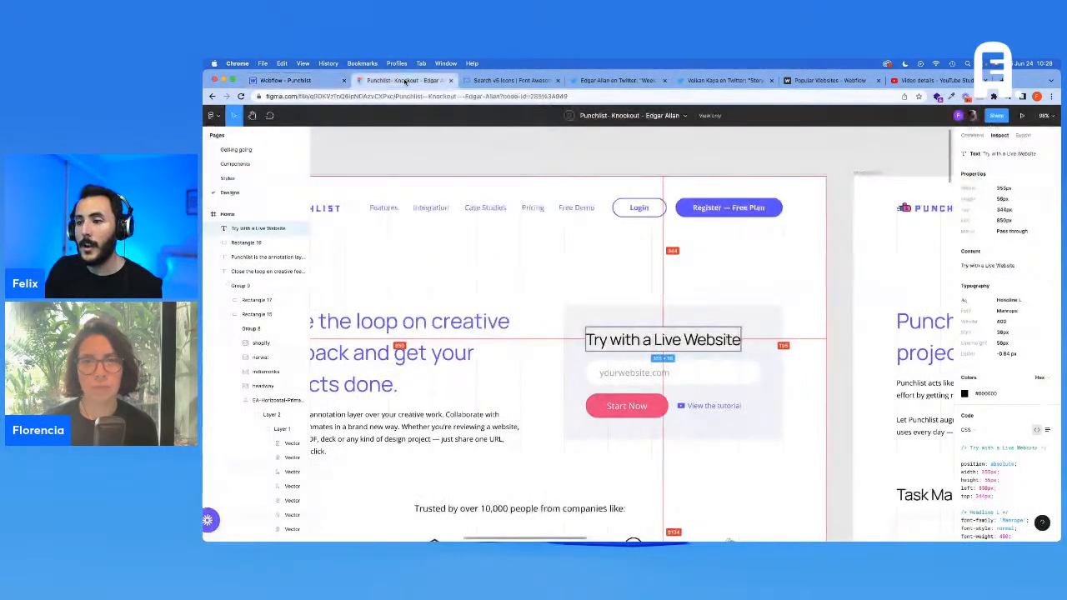
left_click(1003, 268)
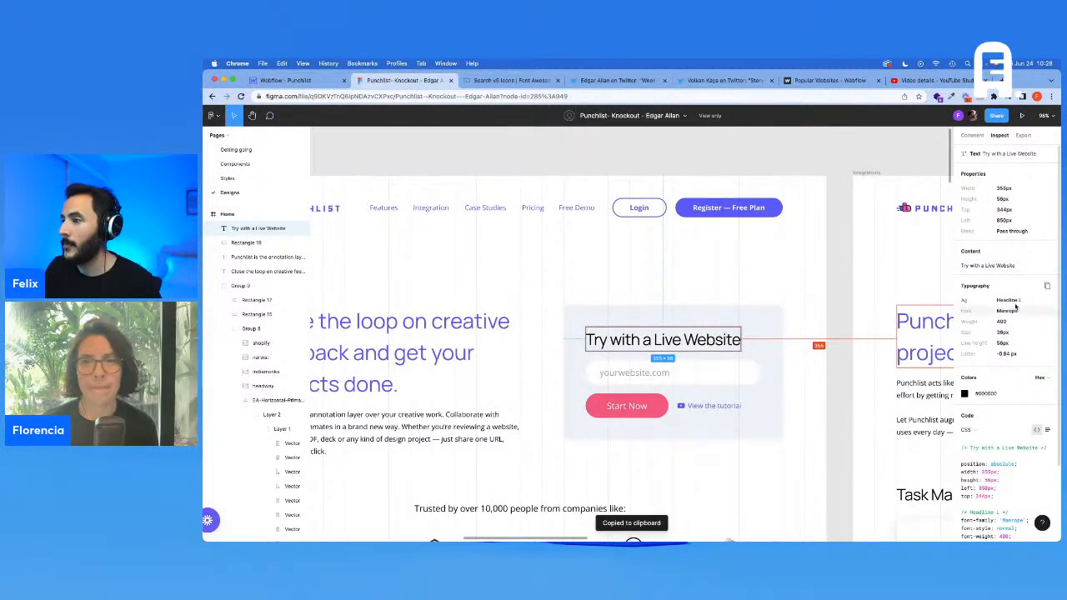
left_click(288, 80)
key("super+e")
type("d")
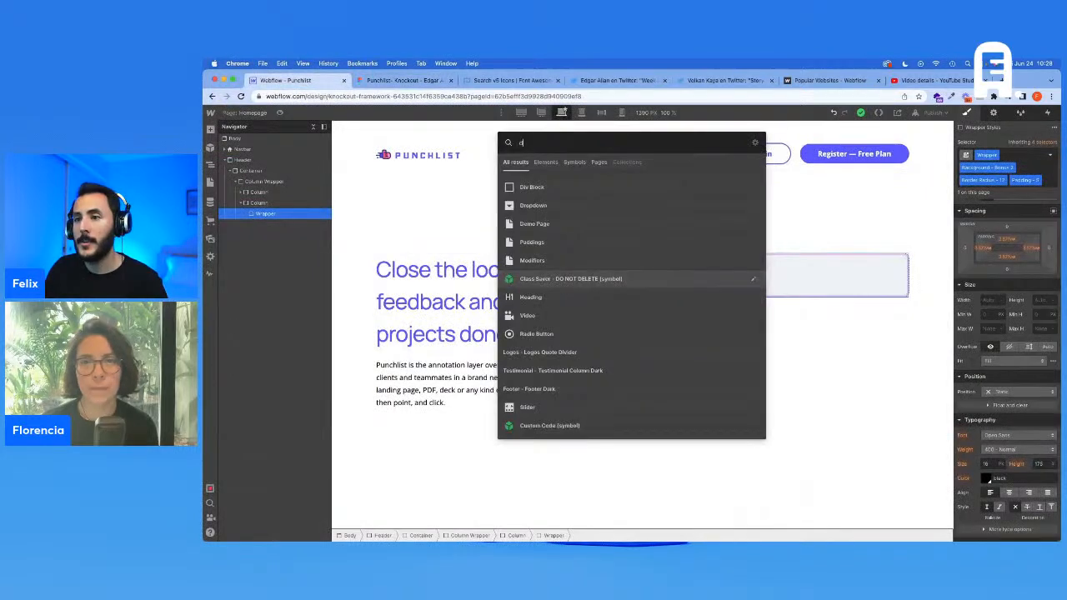
key("Return")
key("super+z")
Add a div block inside the card wrapper and give it the class "Headline Wrapper"
left_click(710, 274)
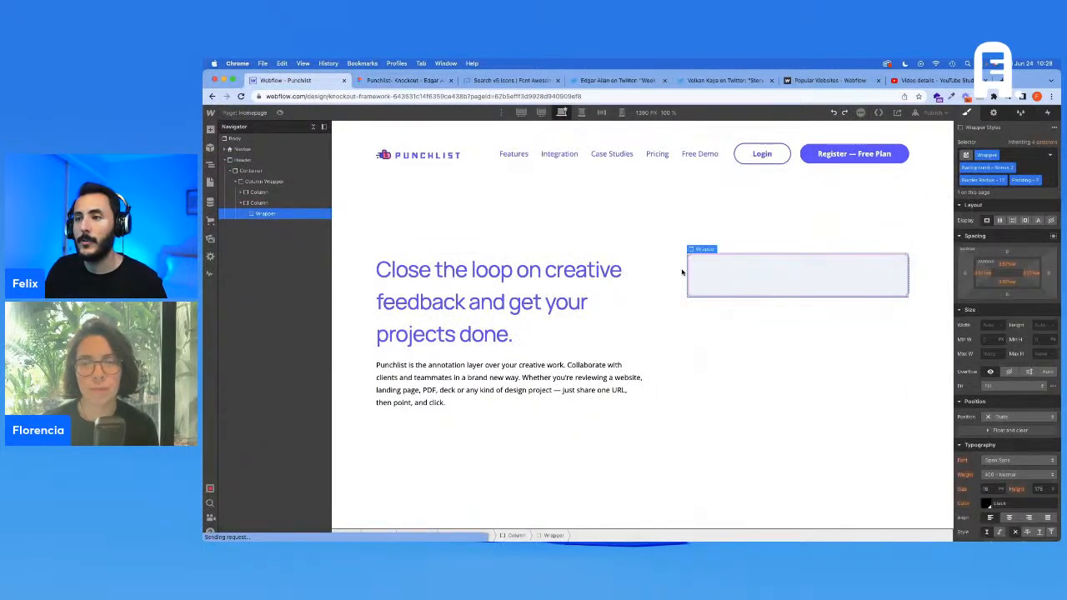
key("super+e")
type("d")
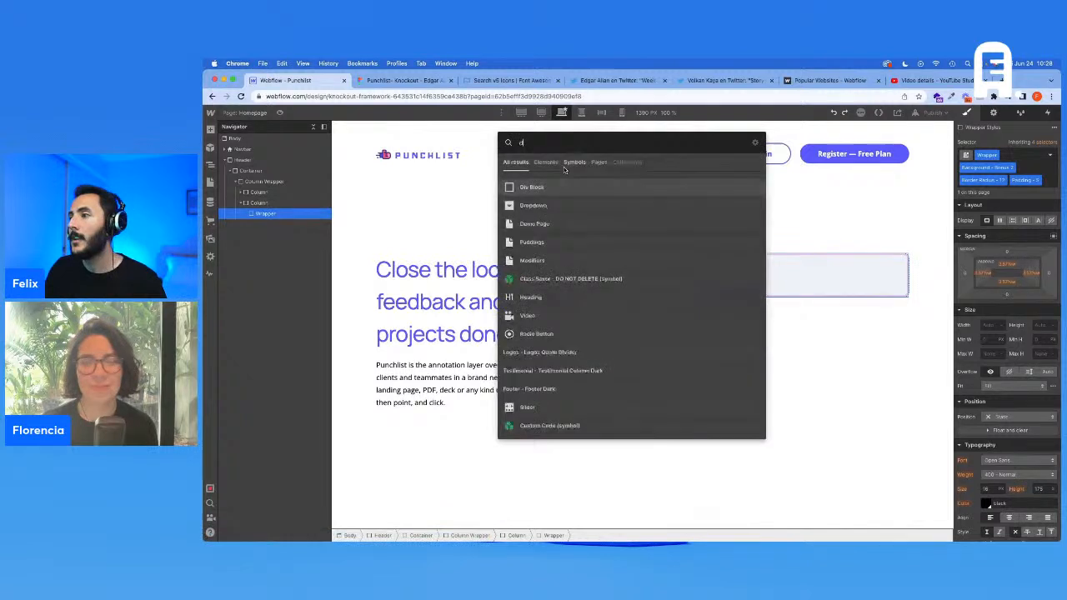
left_click(756, 187)
left_click(1017, 154)
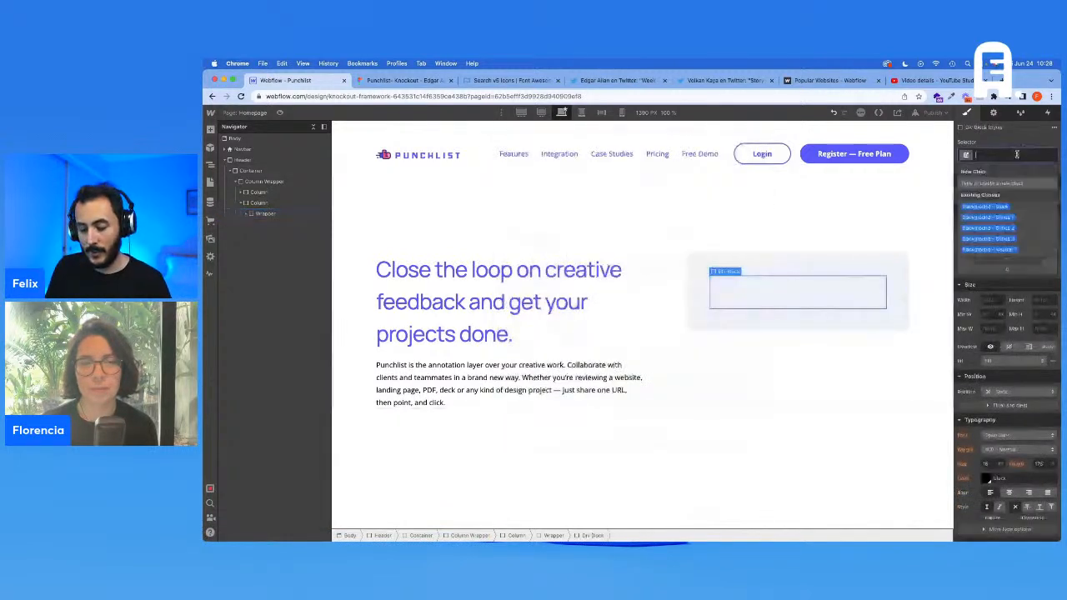
type("Head")
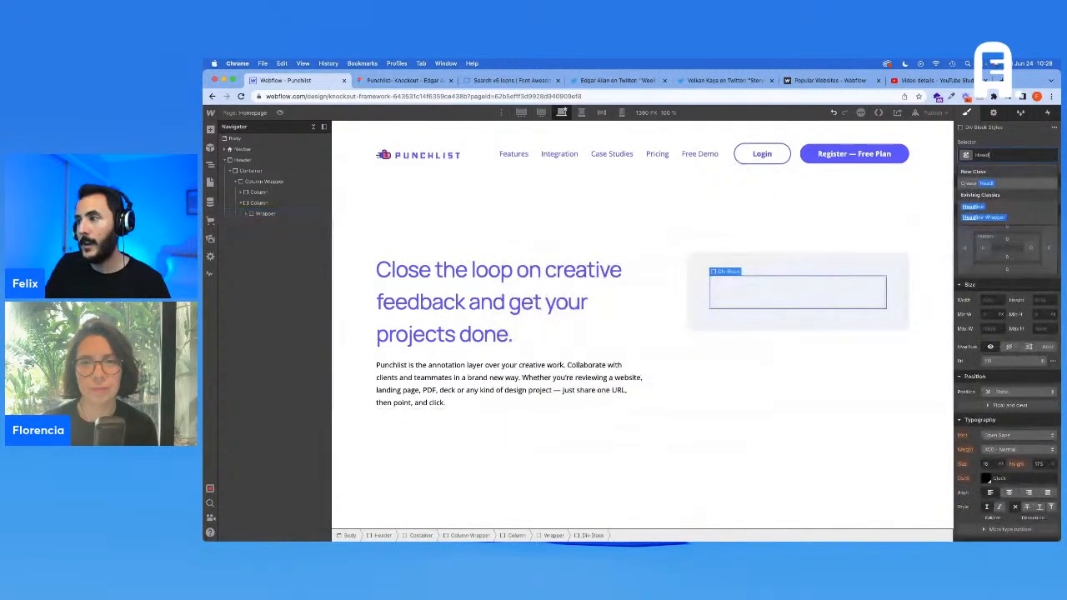
left_click(996, 217)
Add an H2 heading inside the Headline Wrapper and replace its text with "Try with a Live Website"
key("super+e")
type("h")
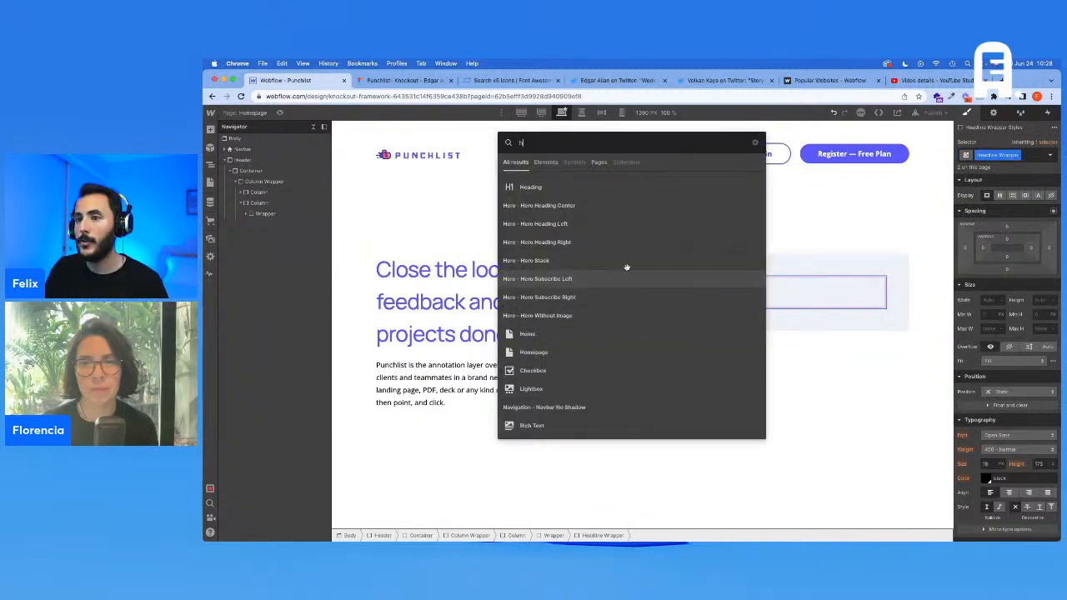
left_click(606, 187)
left_click(744, 341)
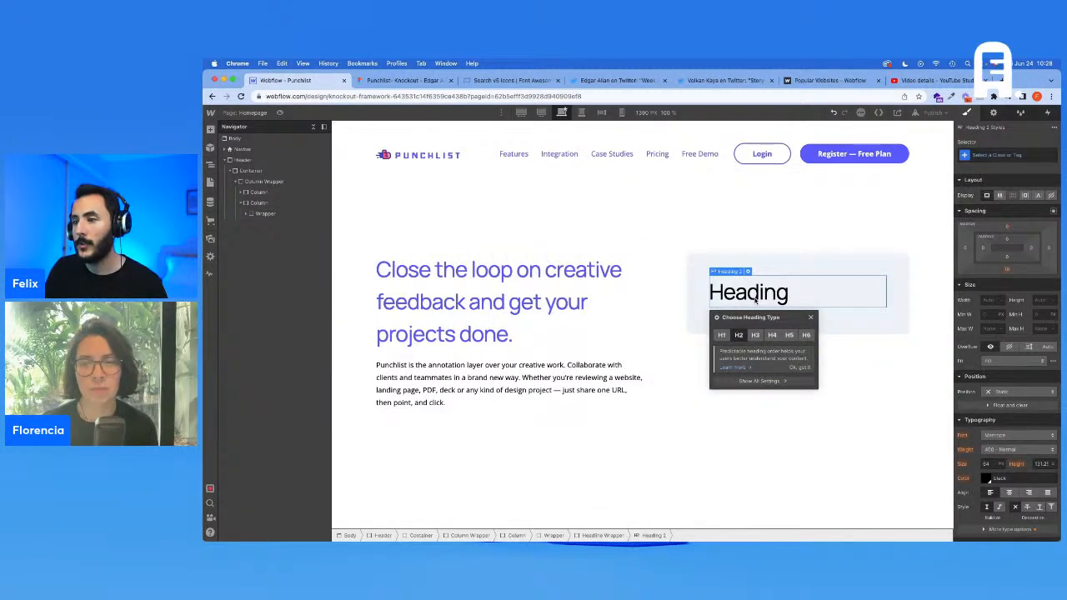
double_click(755, 294)
key("super+v")
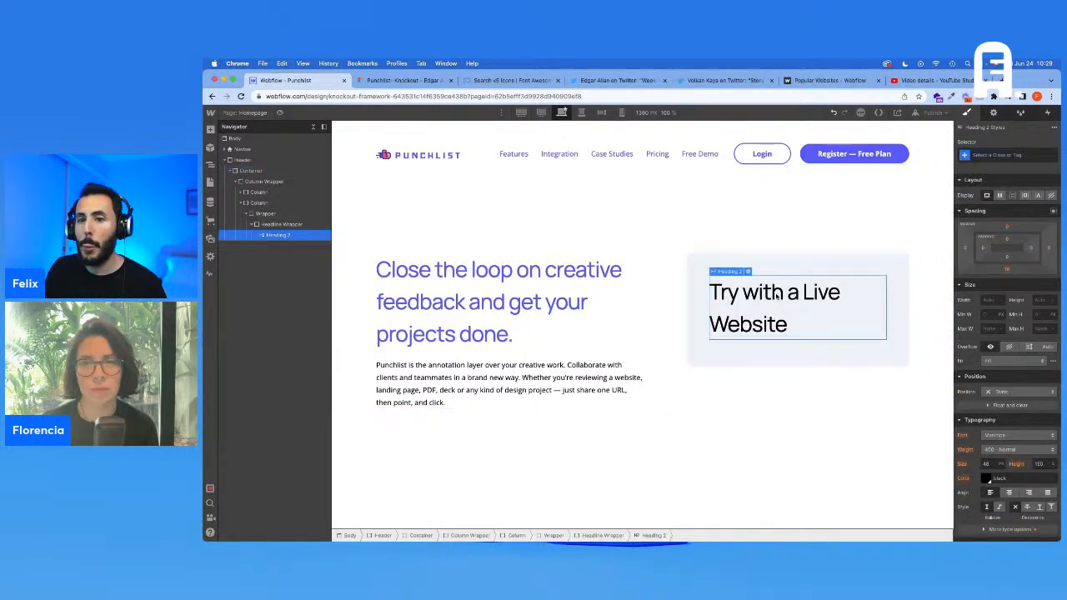
Give the card's heading the class "Headline" with the "L" size class, matching the Headline L style in Figma
left_click(403, 80)
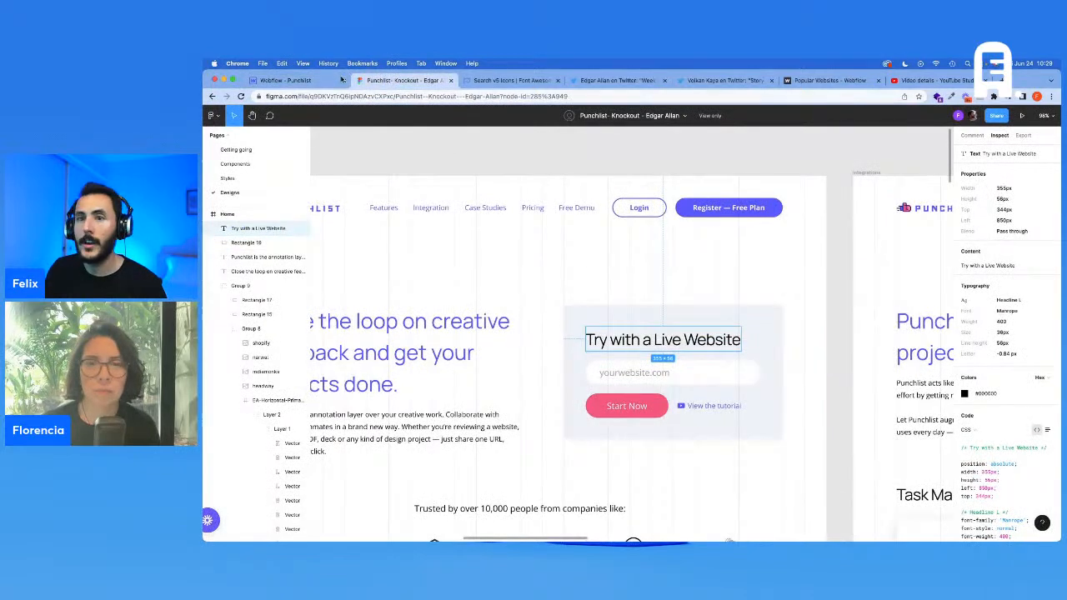
left_click(320, 80)
left_click(1024, 153)
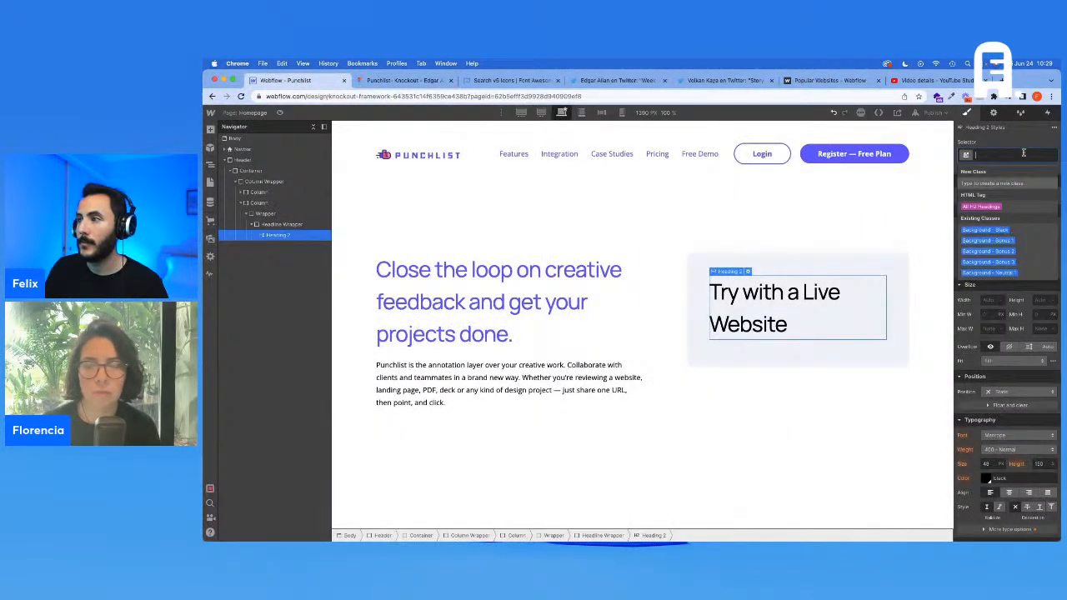
type("Headline")
key("Return")
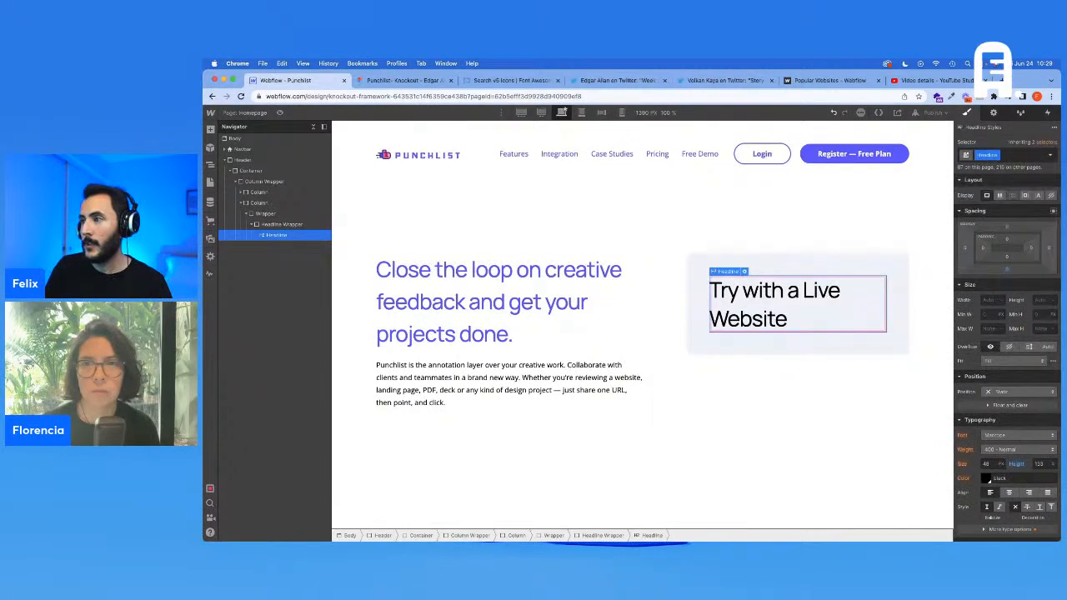
left_click(1018, 155)
type("4")
key("Return")
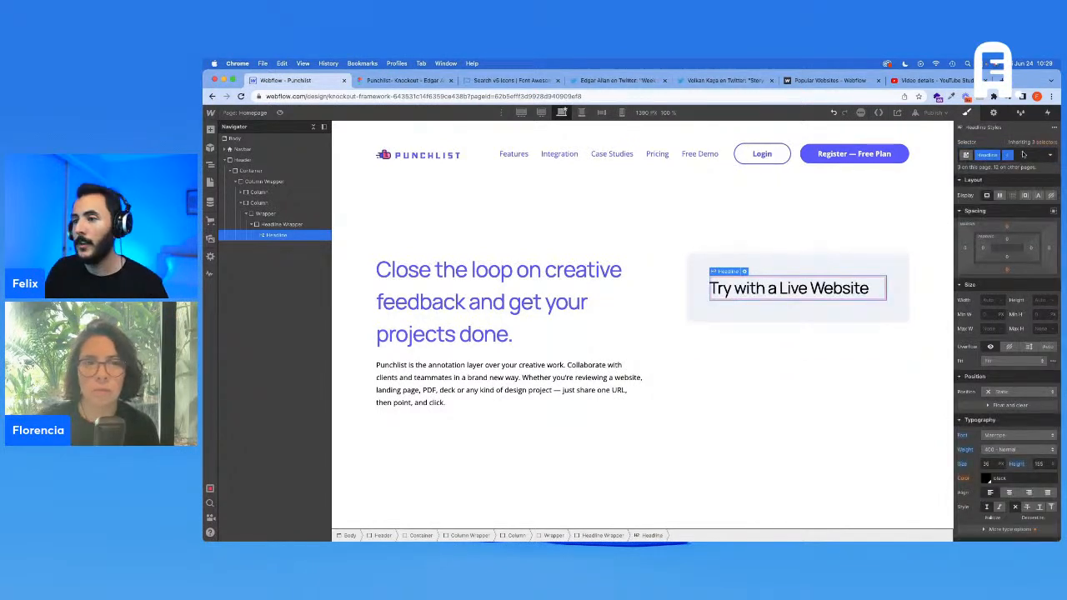
Check the gap below the heading in Figma and add the class "Margin Bottom - 20" to the card's Headline Wrapper
left_click(423, 80)
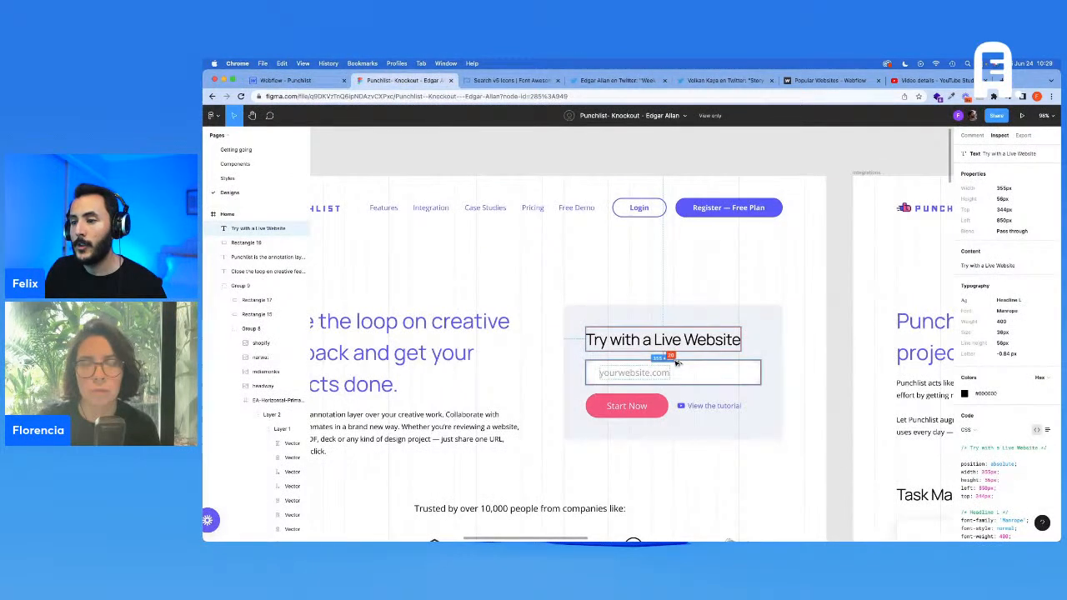
left_click(310, 81)
left_click(285, 224)
left_click(1023, 156)
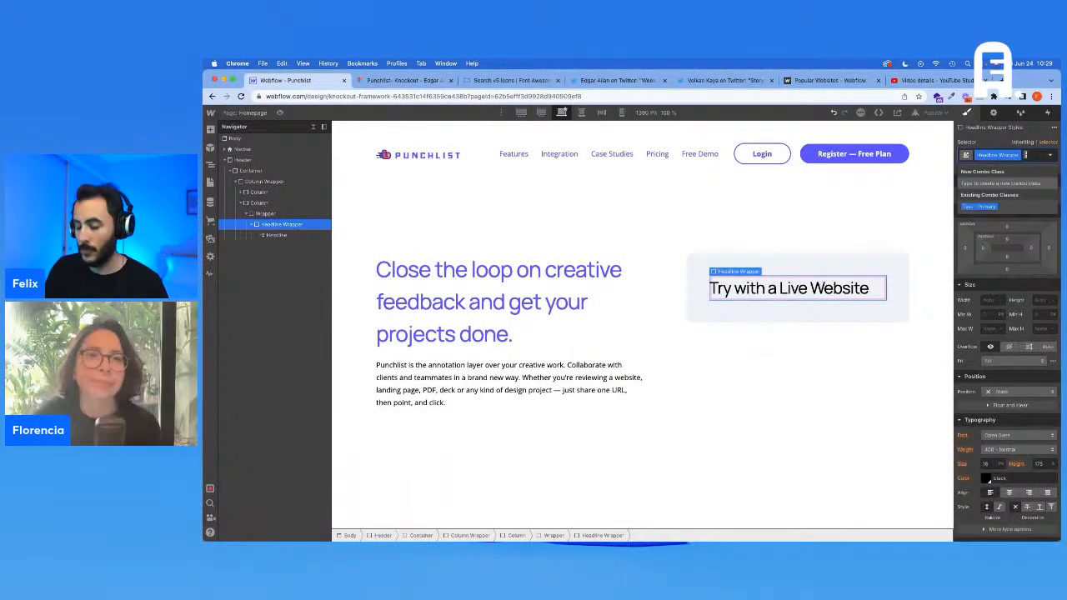
type("Margin Bo")
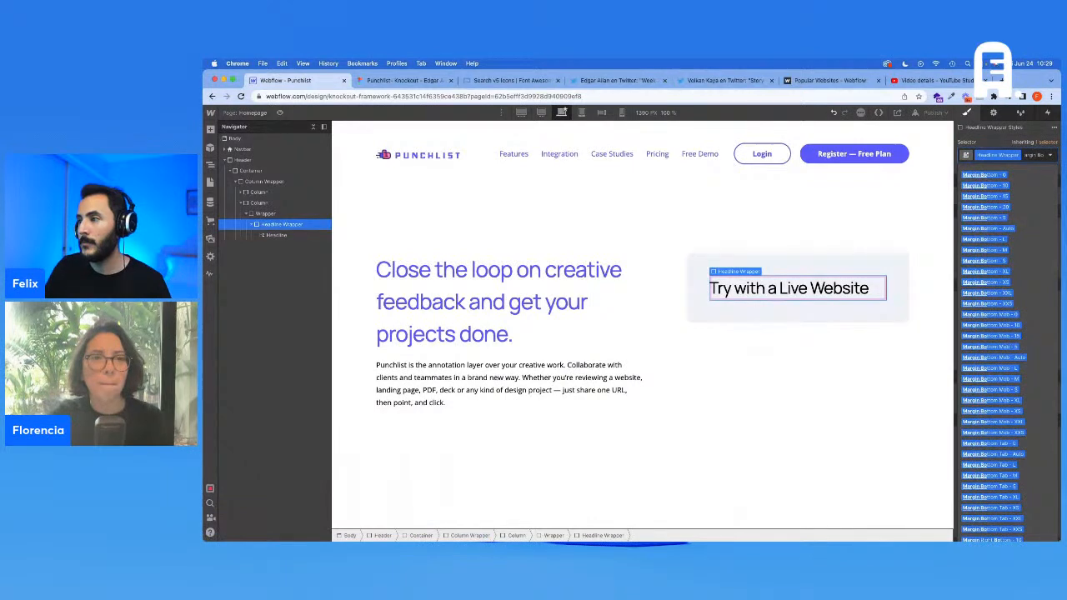
key("Escape")
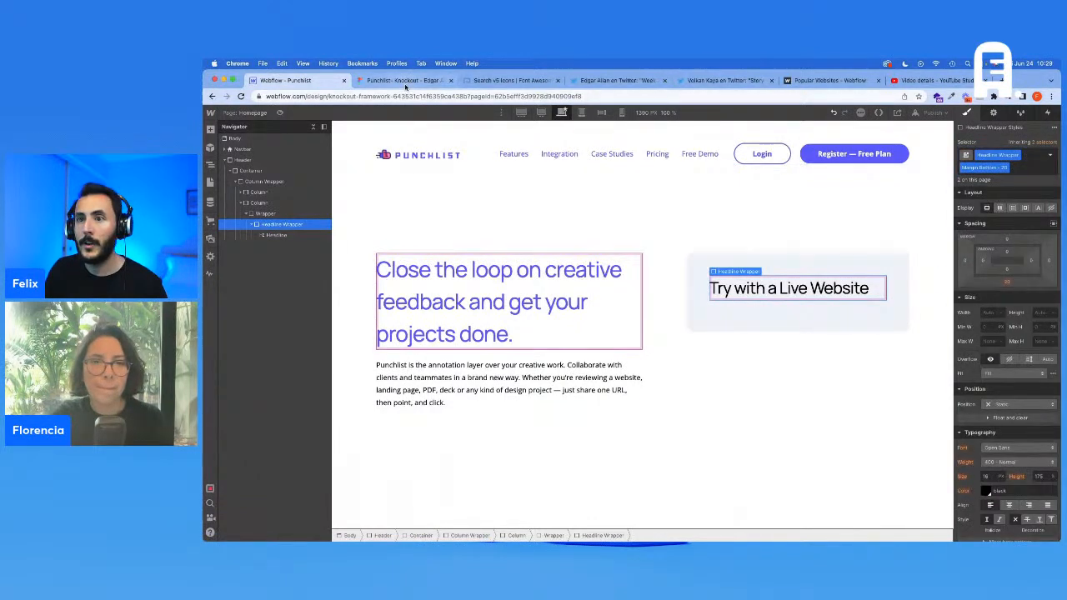
Inspect the card's text field in the Figma design, and add a Form Block to the card wrapper in Webflow
left_click(404, 80)
left_click(642, 373)
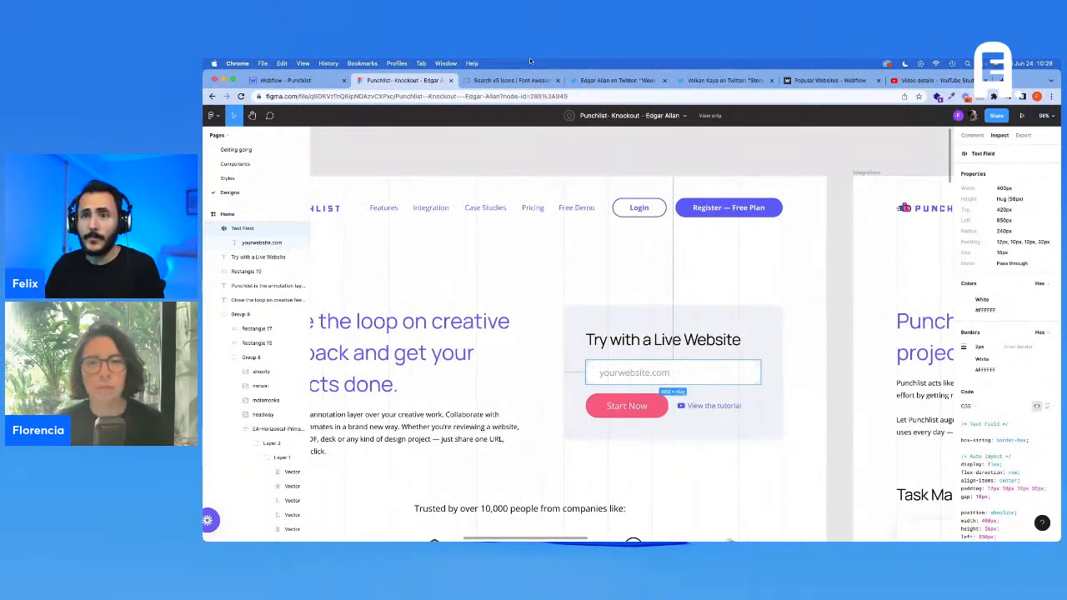
left_click(284, 80)
left_click(259, 214)
key("super+e")
type("foo")
key("BackSpace")
key("Escape")
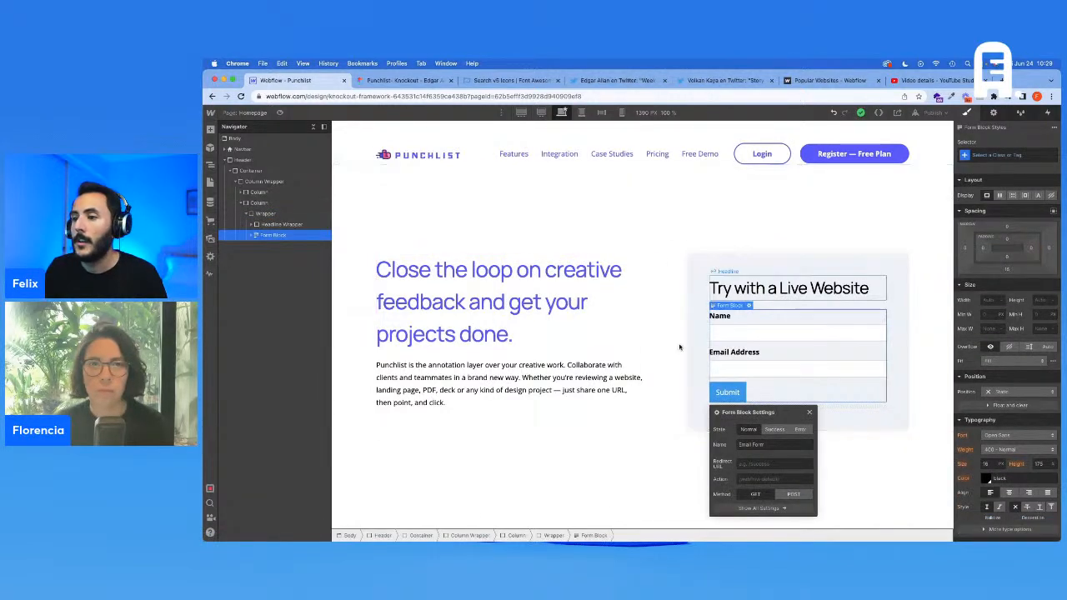
Delete both field labels and the second text field from the form, keeping one text field and the submit button
left_click(251, 235)
left_click(259, 246)
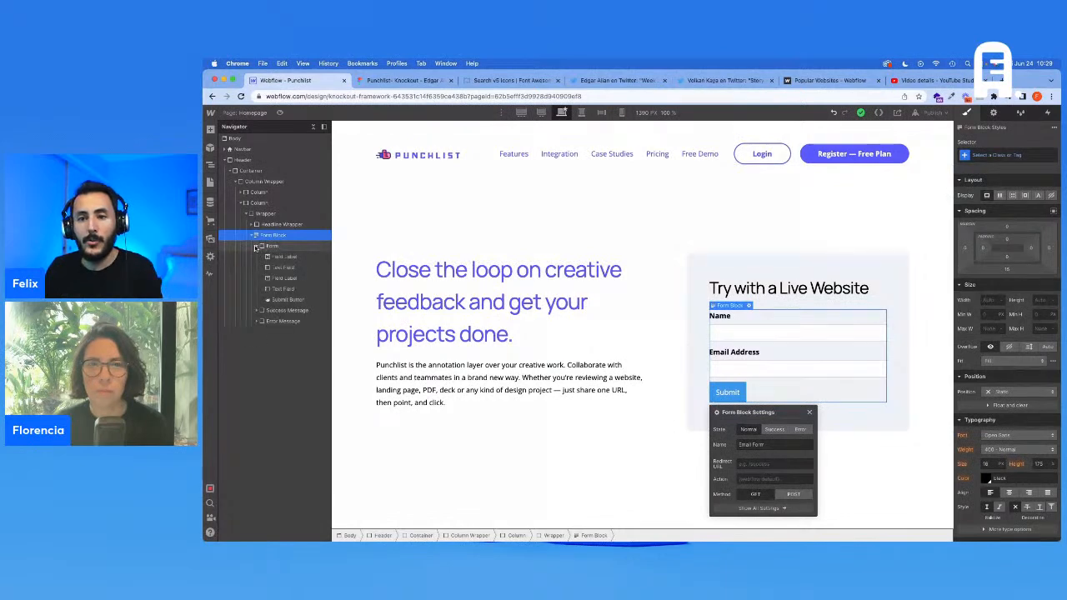
left_click(287, 291)
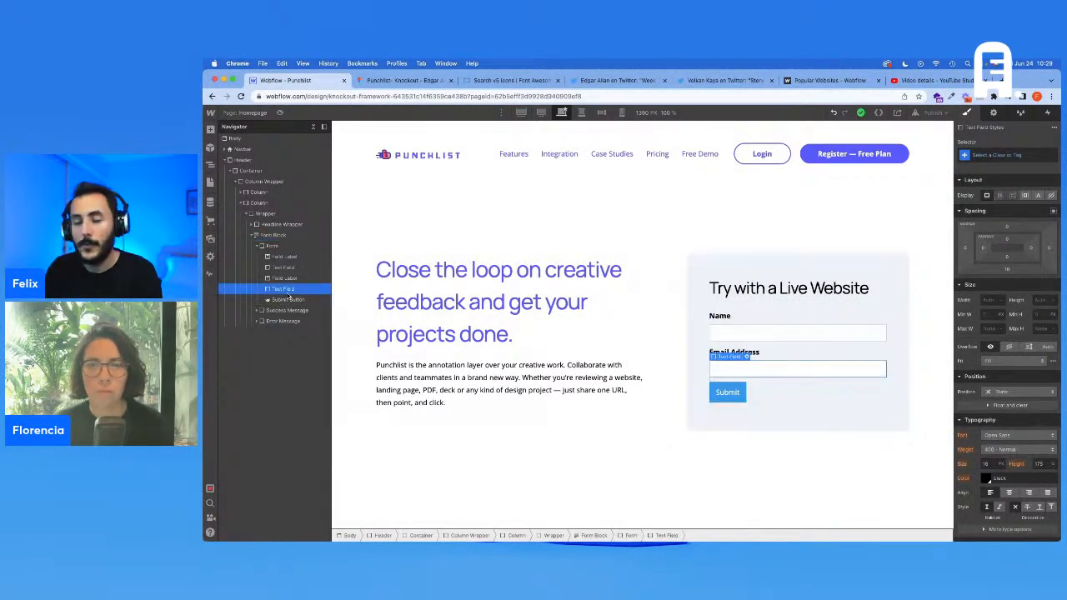
key("Delete")
left_click(287, 278)
key("Delete")
left_click(287, 267)
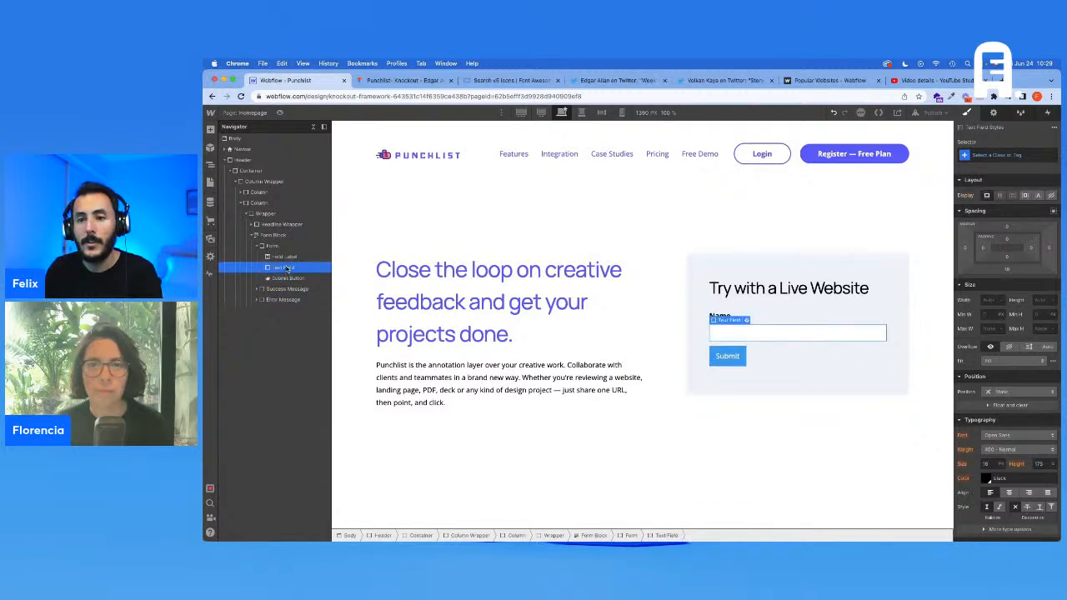
left_click(285, 257)
key("Delete")
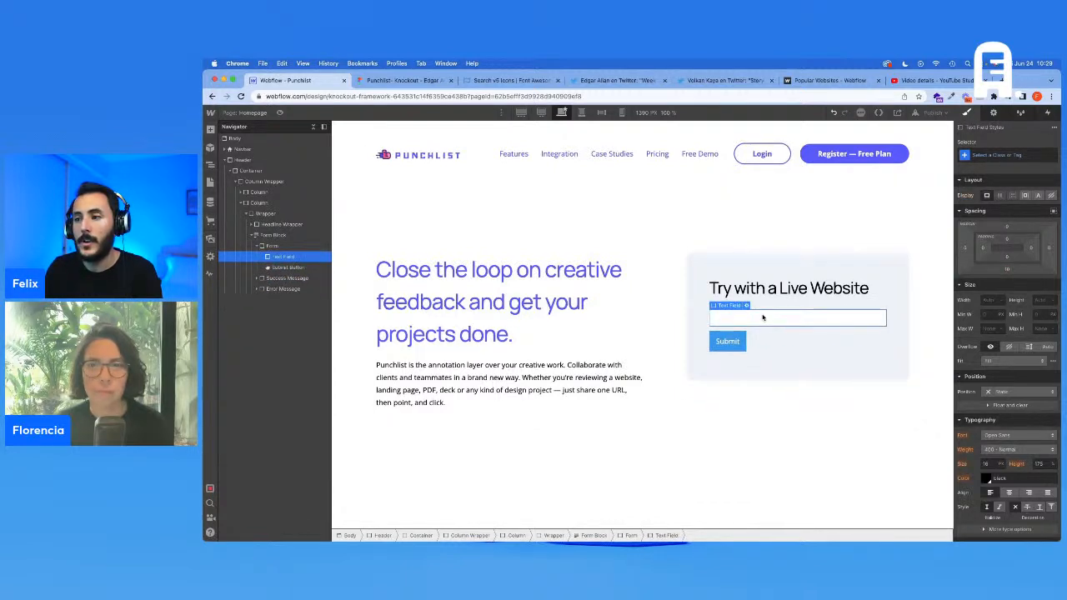
Set the type of the form's remaining text field to Email
left_click(993, 112)
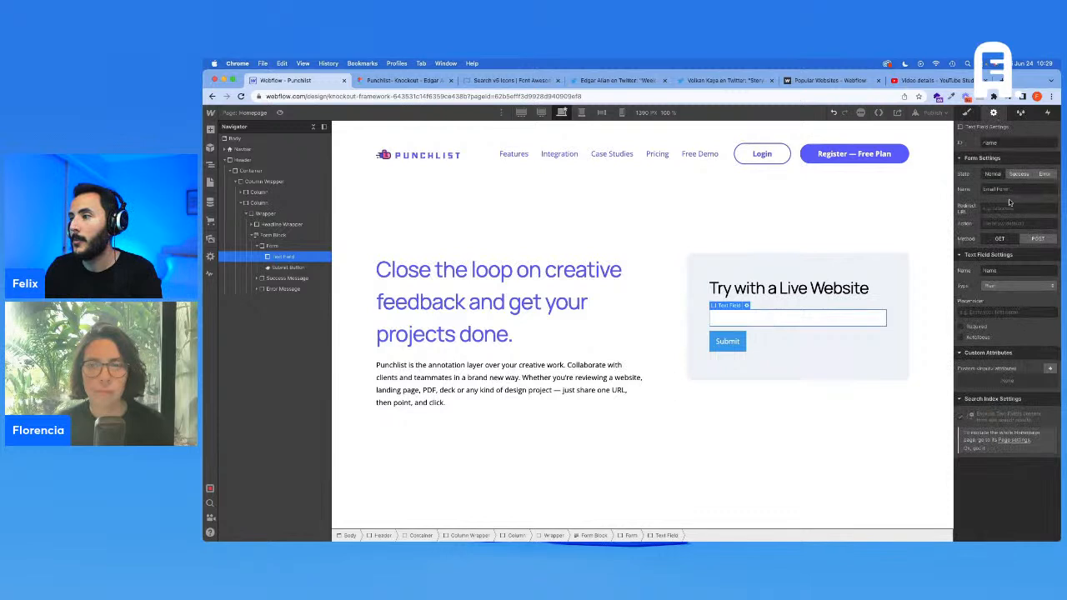
left_click(1019, 285)
left_click(1014, 294)
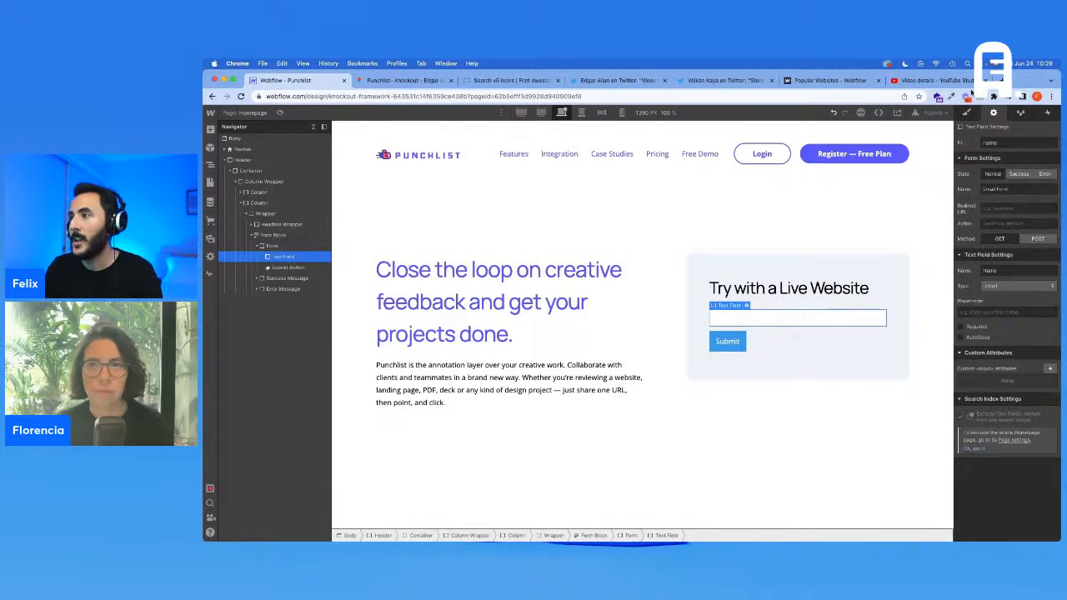
Apply the existing class "Text Field" to the form's input field
left_click(967, 113)
left_click(998, 158)
type("Text")
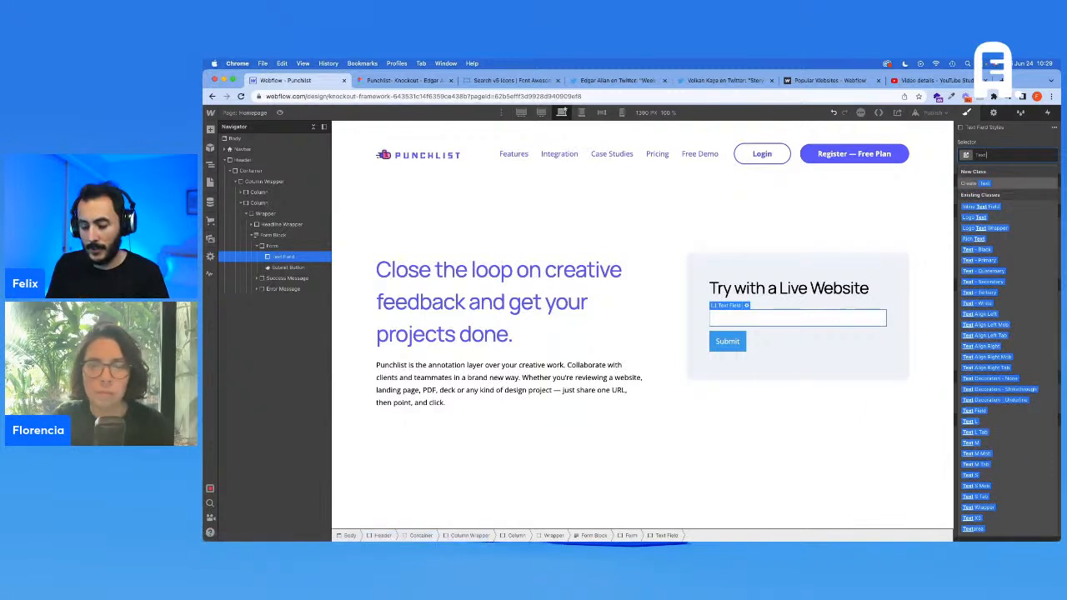
type(" Field")
key("Return")
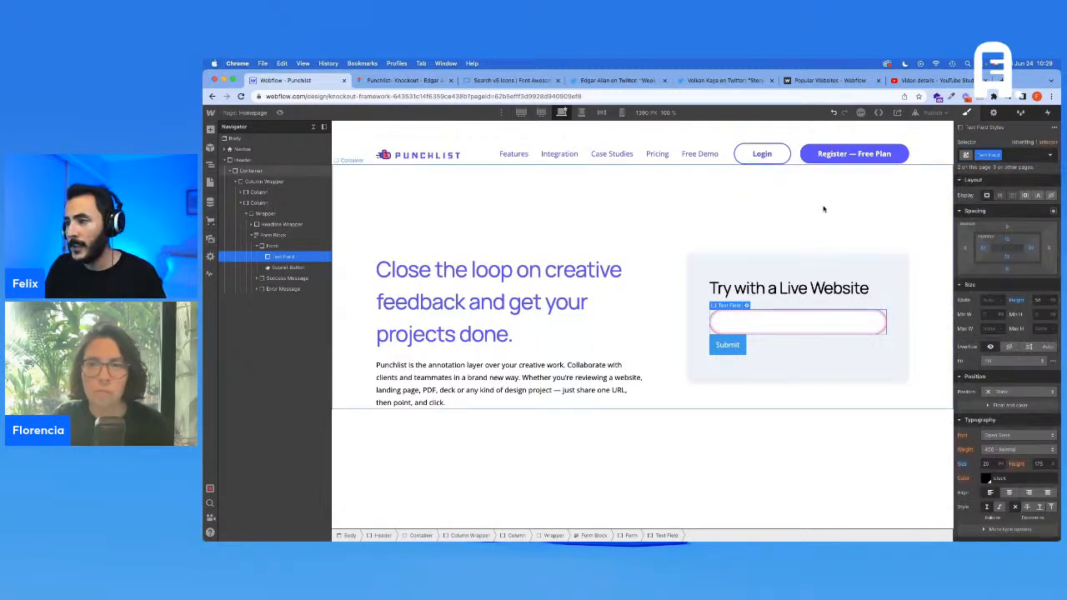
Copy the text field's placeholder text from the Figma design and set the Webflow form field's placeholder to "yourwebsite.com"
left_click(400, 80)
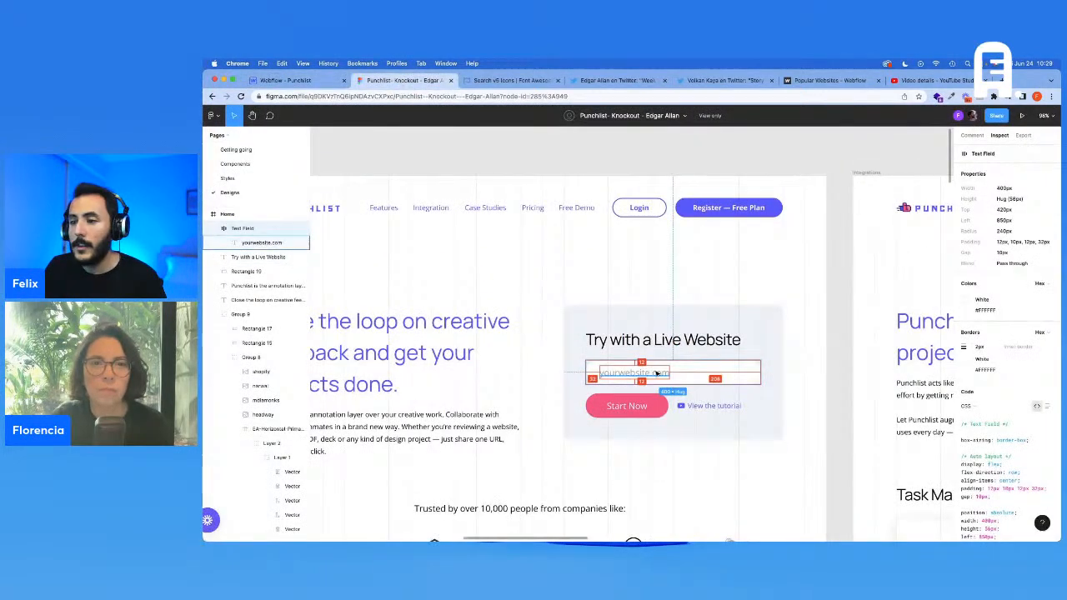
left_click(657, 374)
left_click(988, 266)
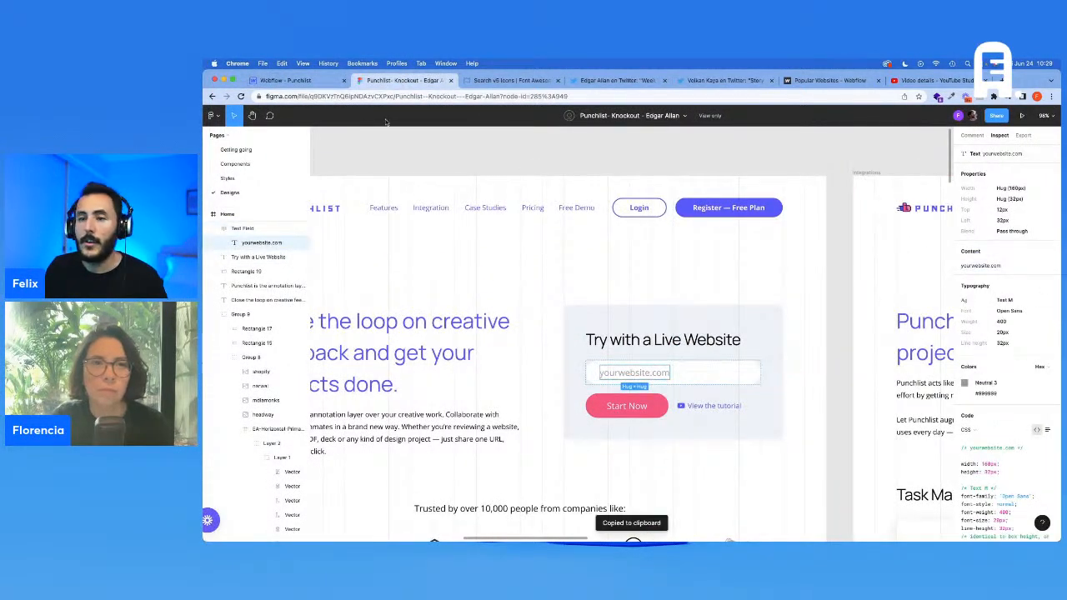
left_click(302, 81)
left_click(993, 114)
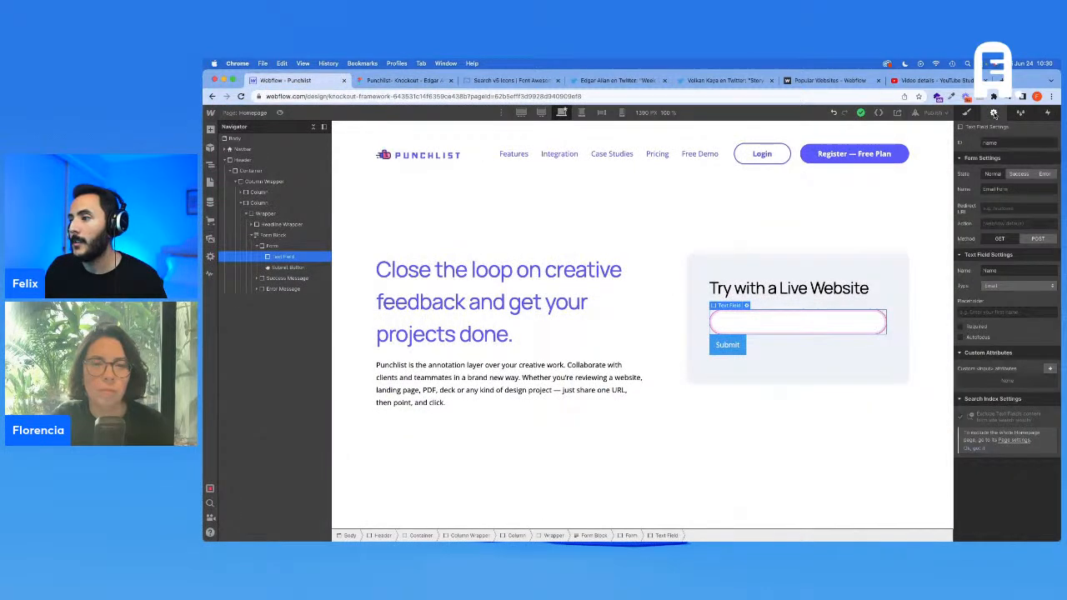
left_click(1000, 311)
key("cmd+v")
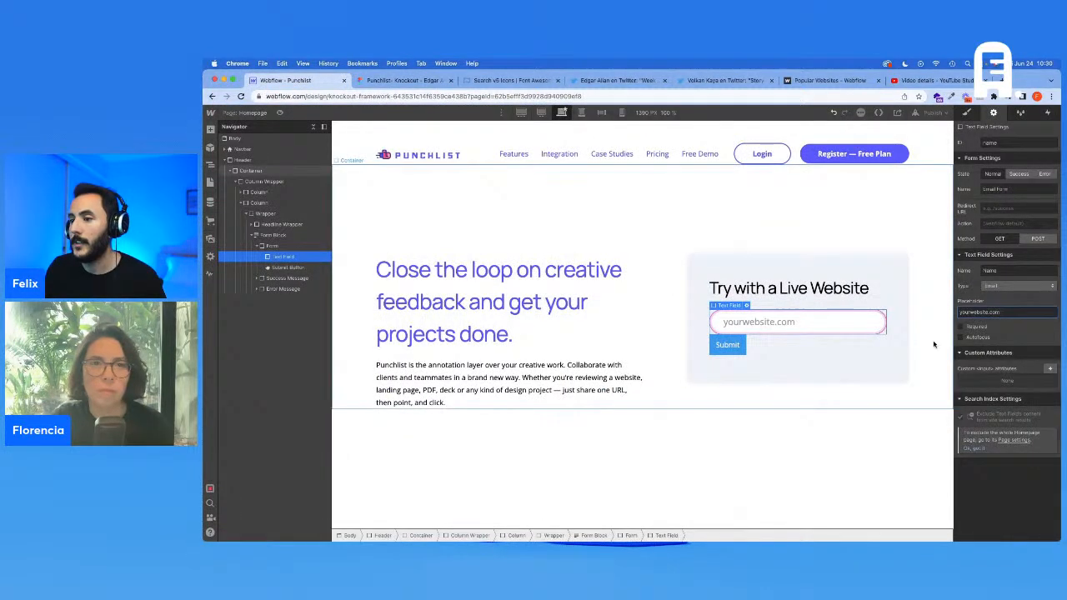
left_click(797, 354)
Check the text field in the Figma design, and add the combo class "Margin Bottom - 20" to the form's text field in Webflow
left_click(404, 80)
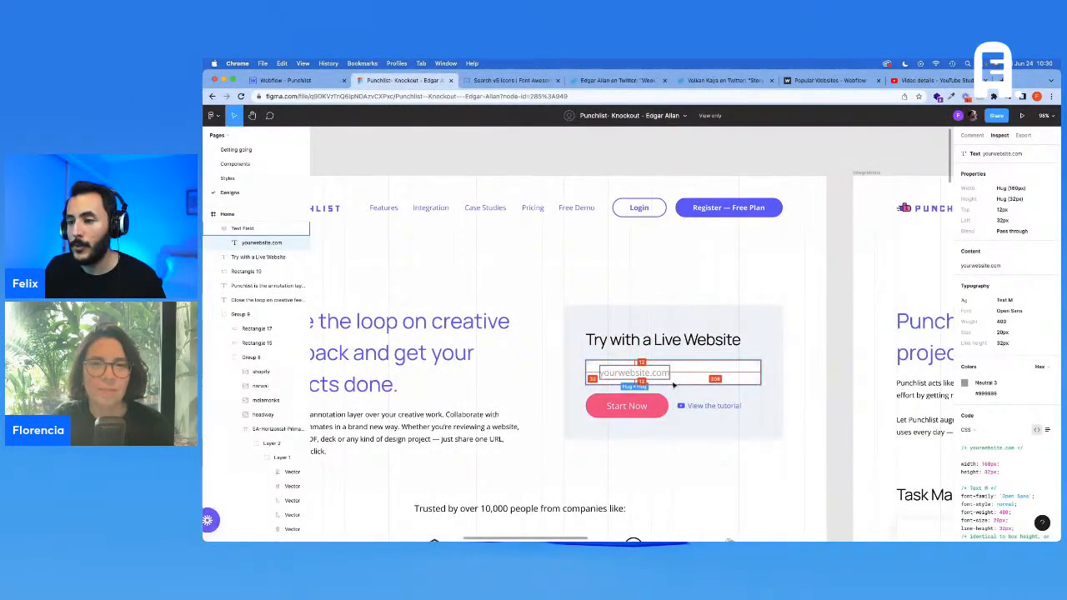
left_click(674, 377)
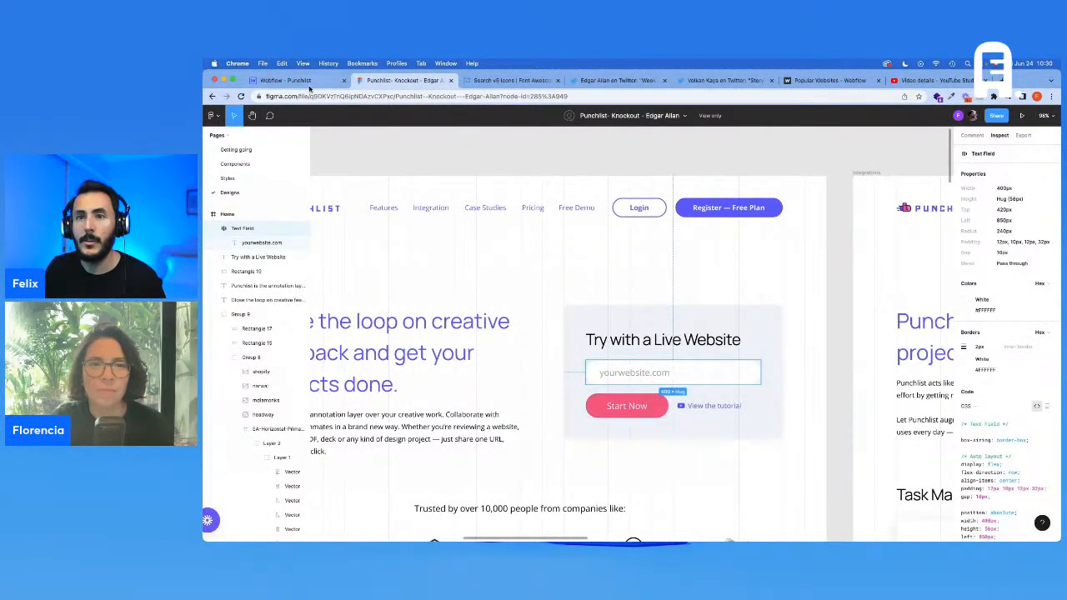
left_click(286, 80)
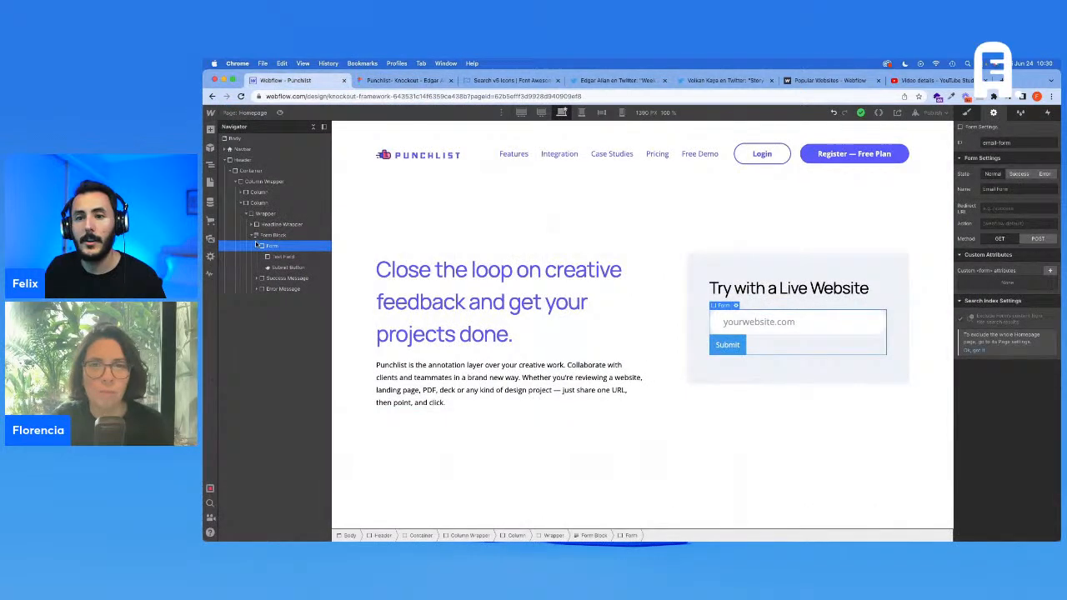
left_click(283, 257)
left_click(967, 112)
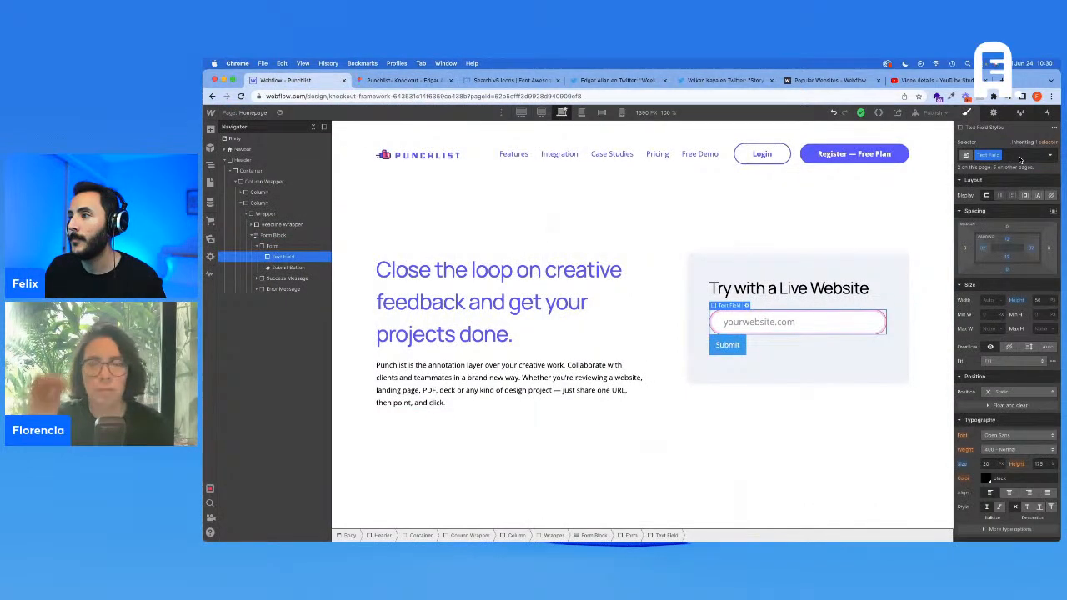
type("Margin")
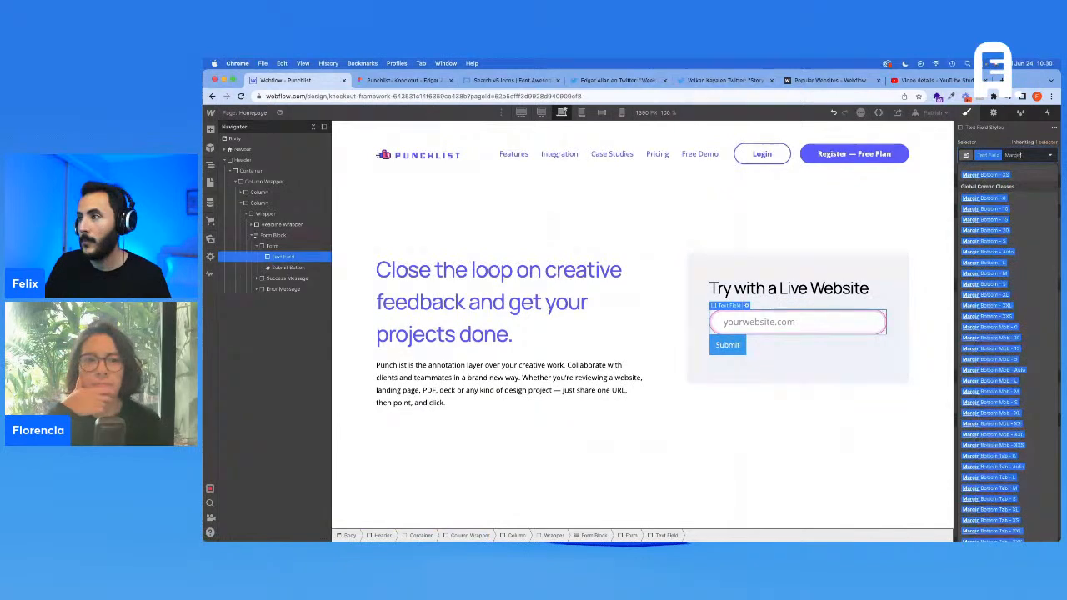
type(" Bottom")
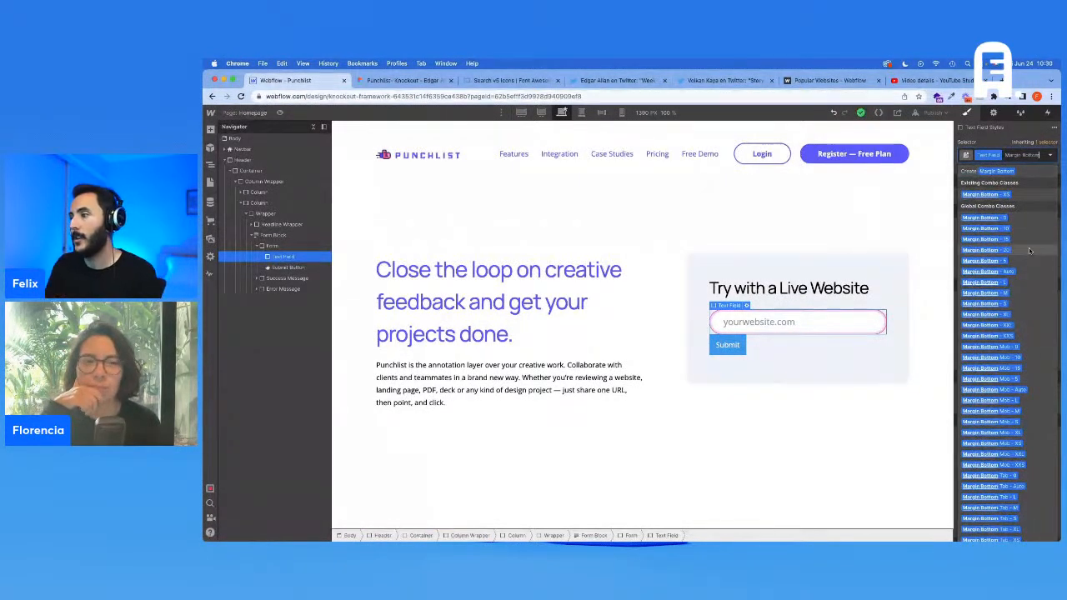
left_click(992, 250)
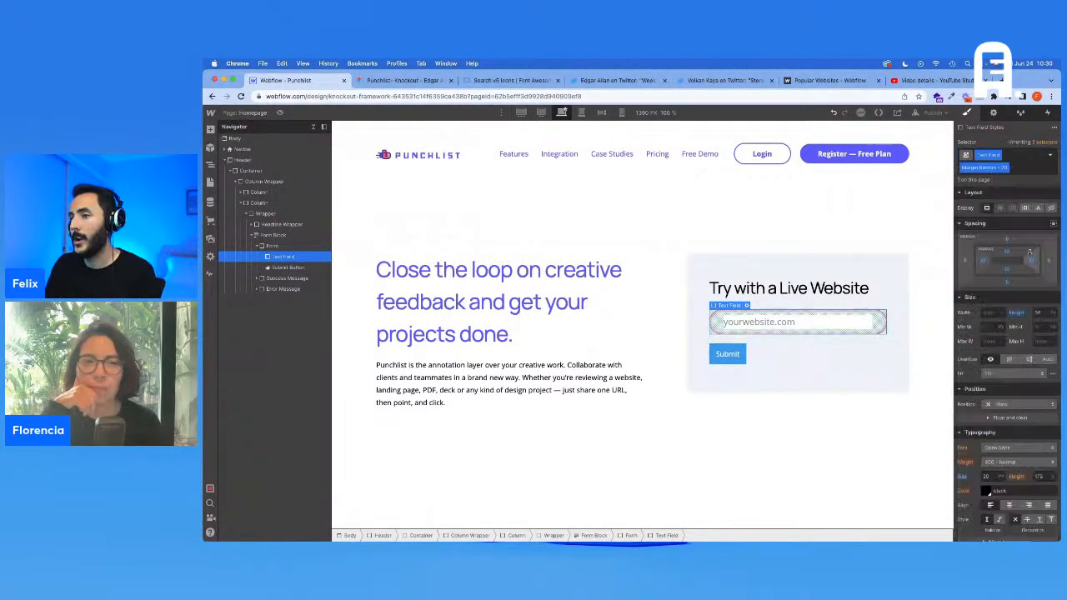
Copy the card button's label from the Figma design and set the Webflow submit button's text to "Start Now"
left_click(403, 80)
left_click(620, 402)
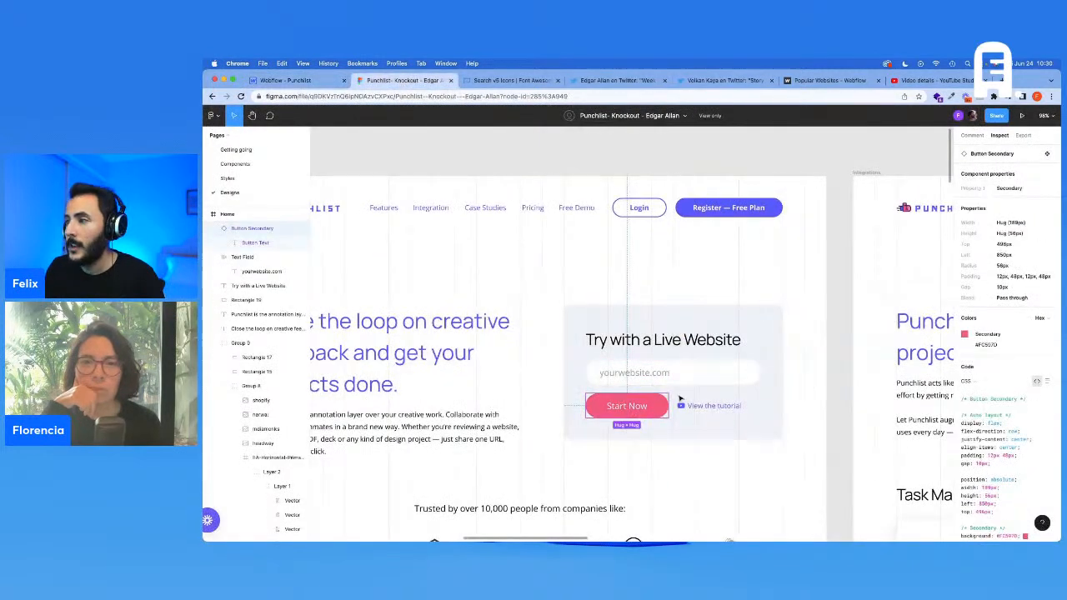
left_click(988, 344)
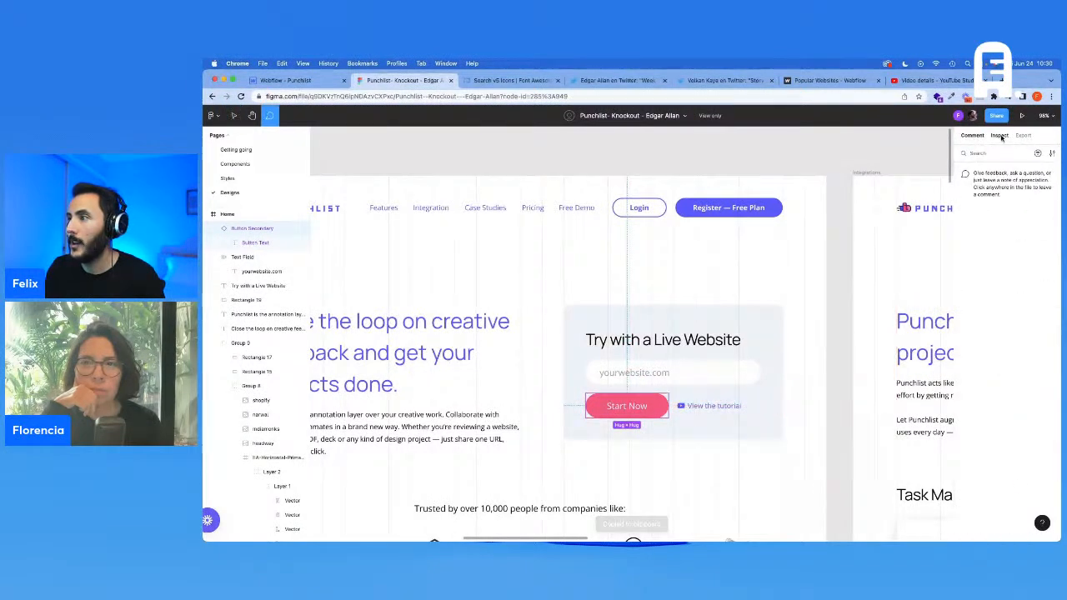
double_click(621, 406)
left_click(970, 299)
left_click(655, 406)
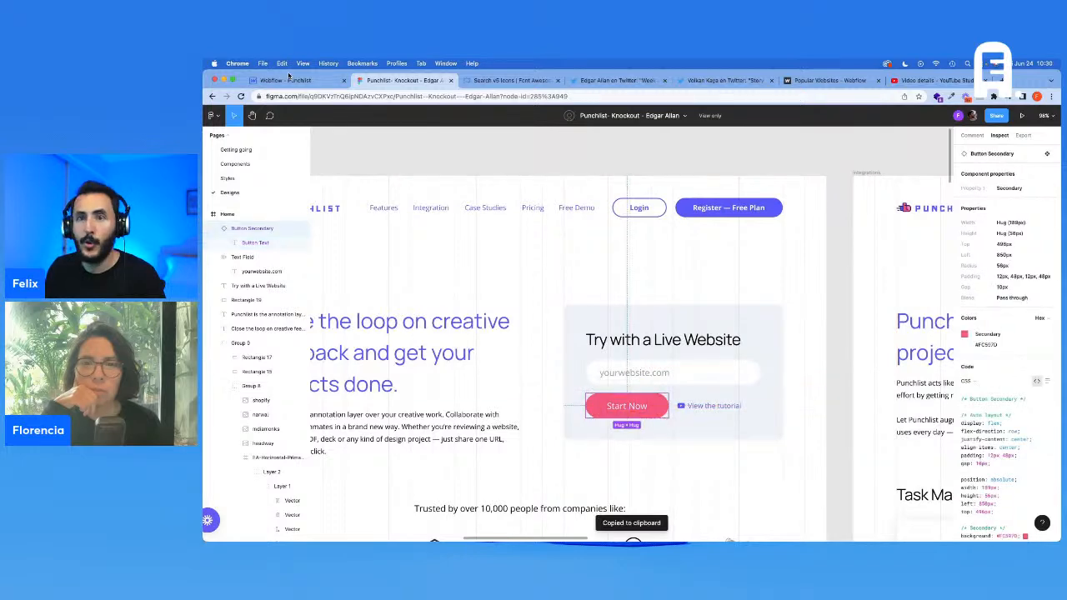
left_click(291, 81)
double_click(732, 358)
left_click(756, 391)
key("super+v")
left_click(808, 378)
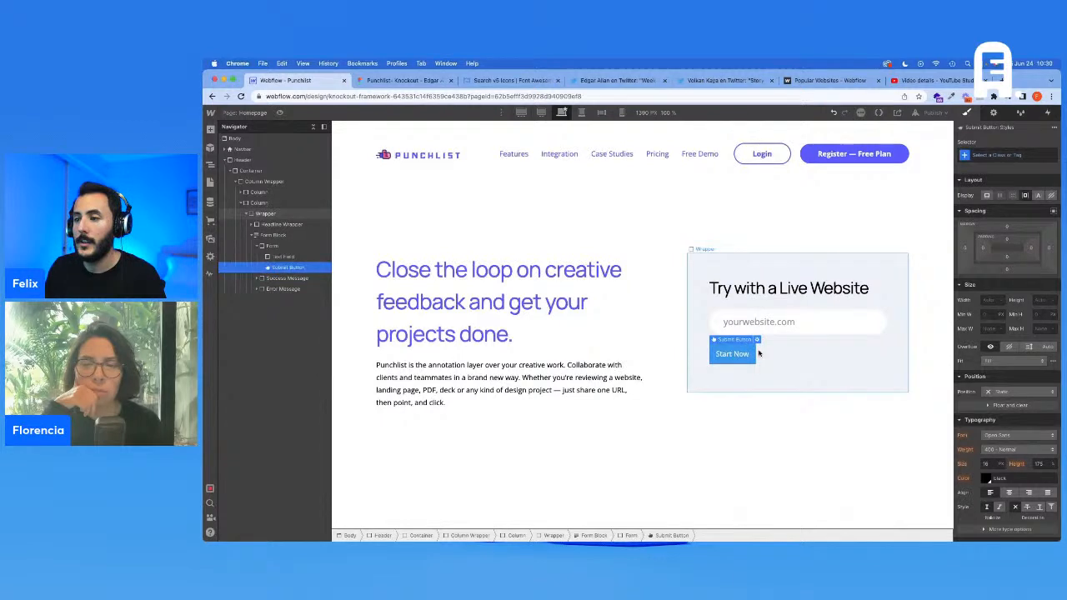
Apply the existing class "Button" with the combo class "Secondary" to the form's submit button
left_click(1002, 153)
type("Button")
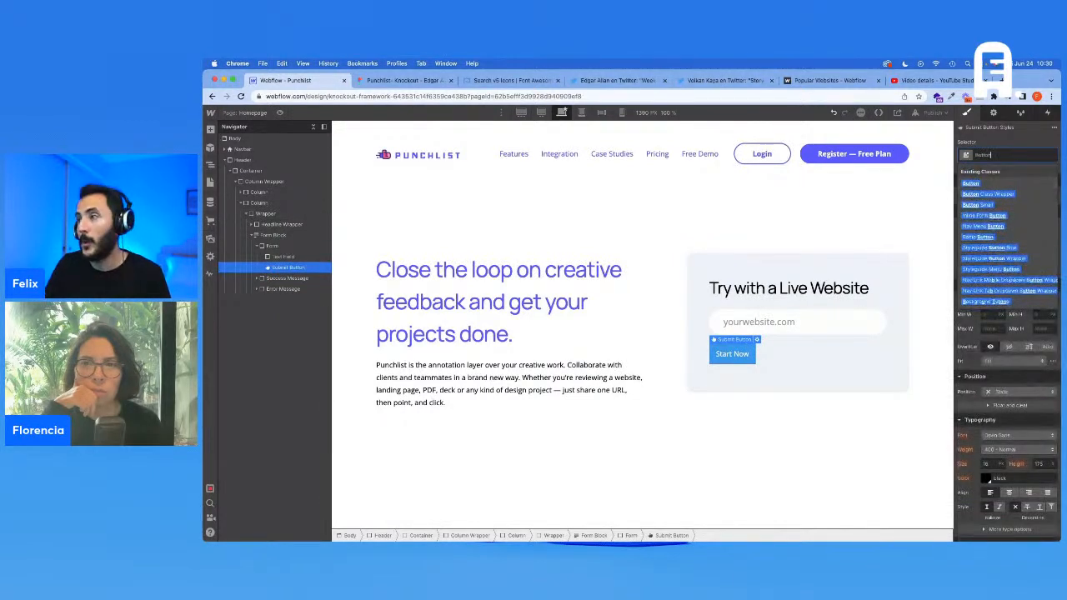
key("Return")
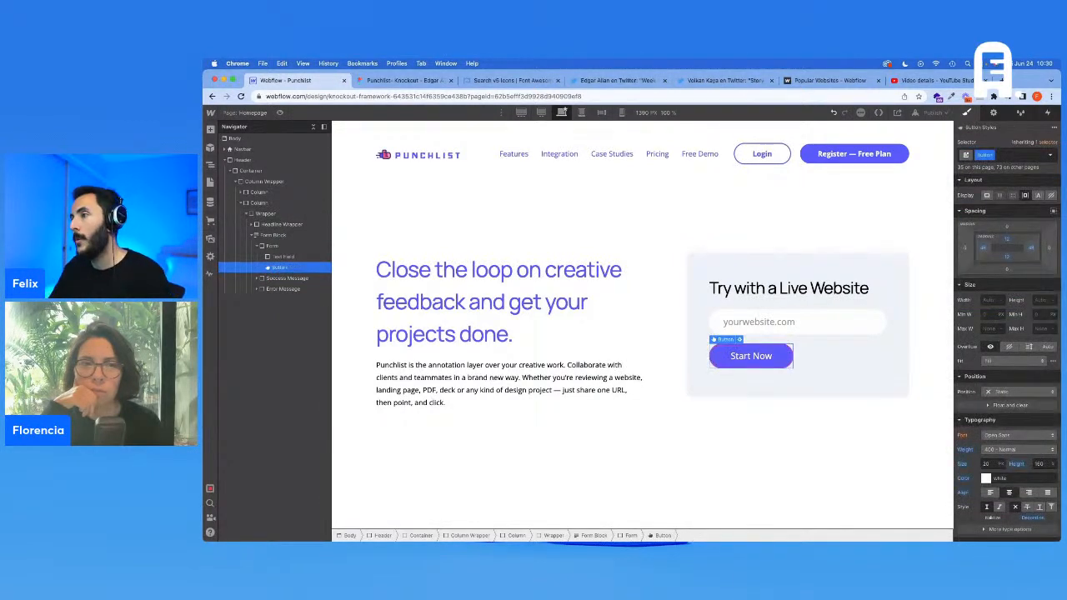
left_click(1015, 154)
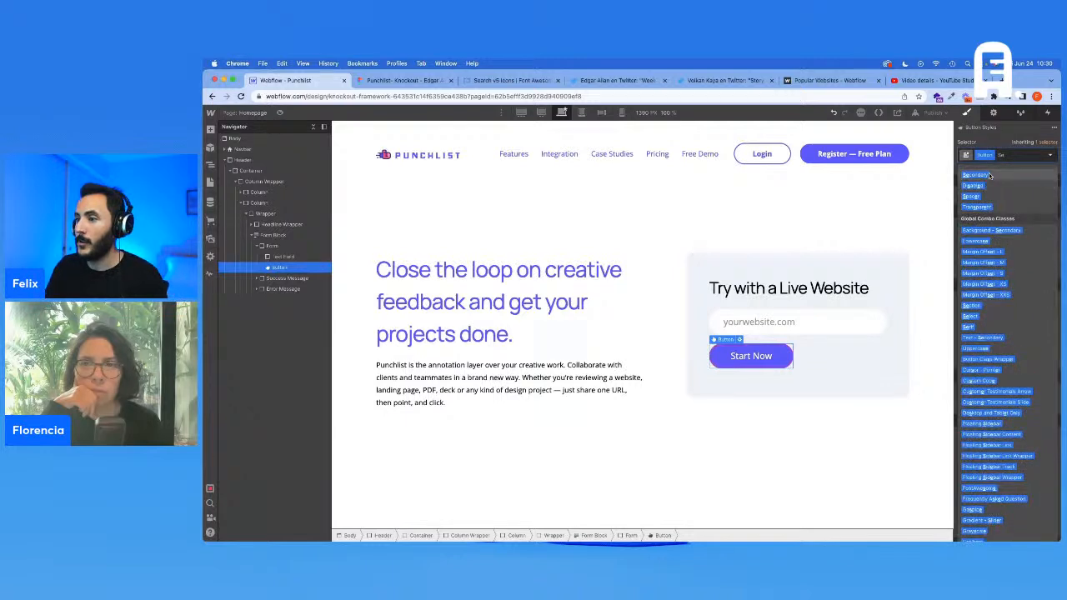
Apply the Secondary combo class to the Start Now button and compare it with the Figma design
left_click(974, 177)
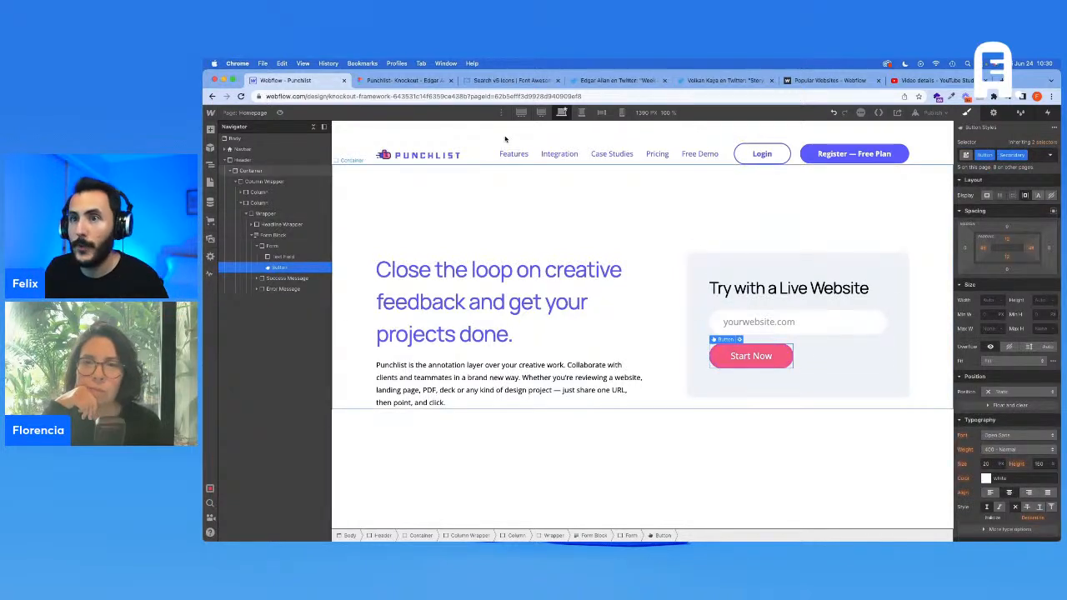
left_click(374, 81)
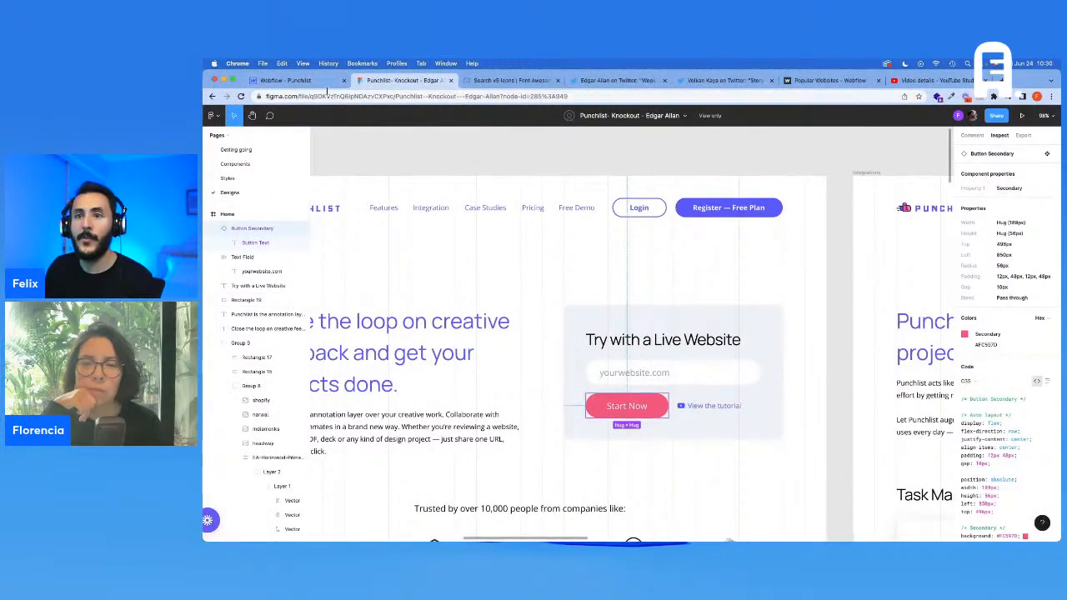
left_click(288, 80)
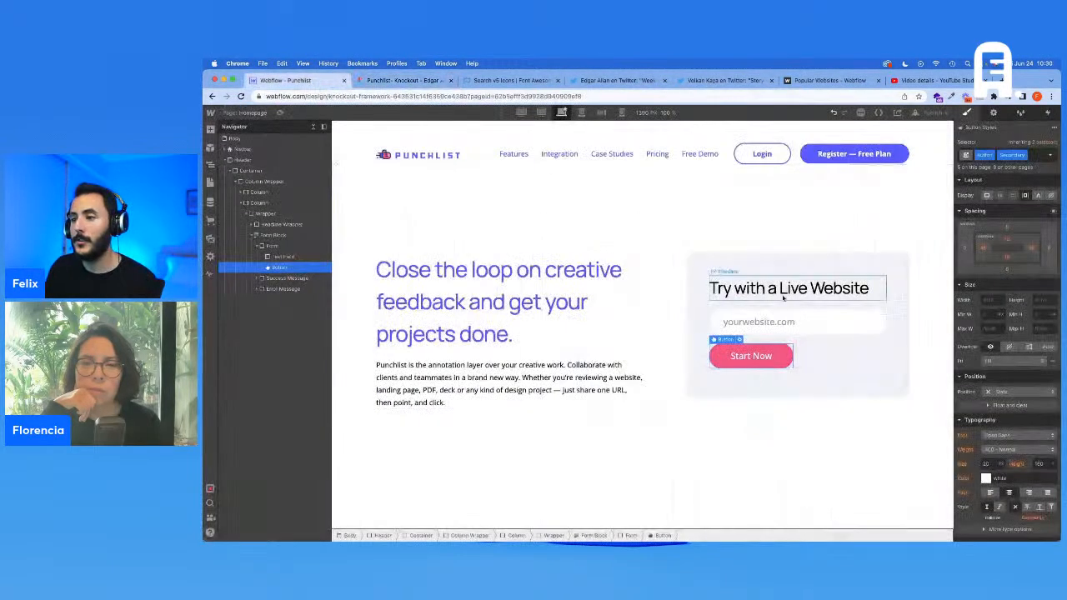
Add a Div Block to the form below the text field and nest the Start Now button inside it
left_click(283, 246)
key("super+e")
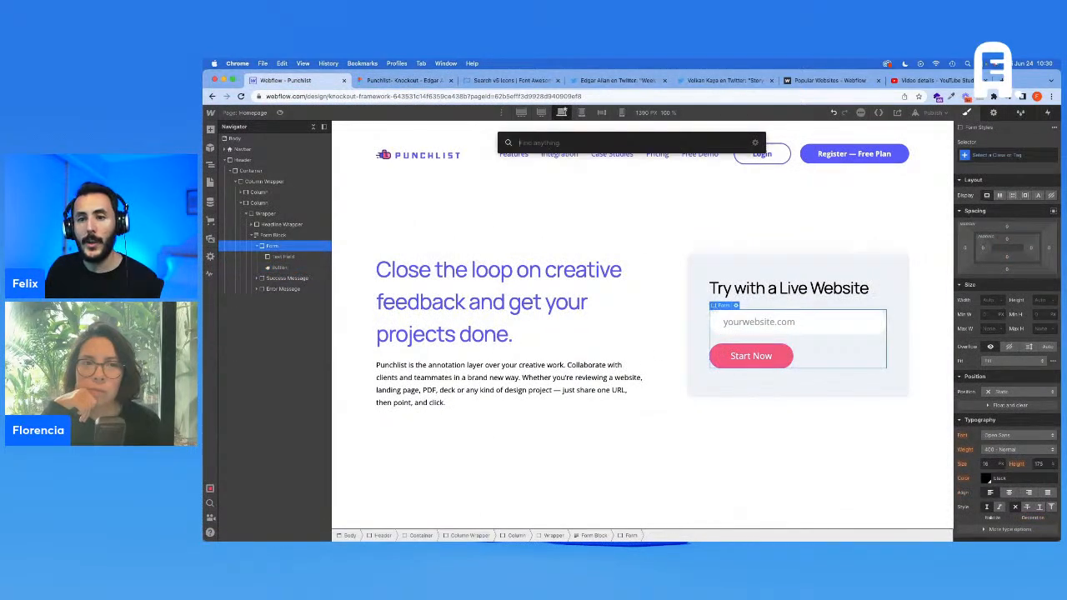
type("d")
key("Return")
left_click_drag(278, 280, 278, 266)
left_click(281, 267)
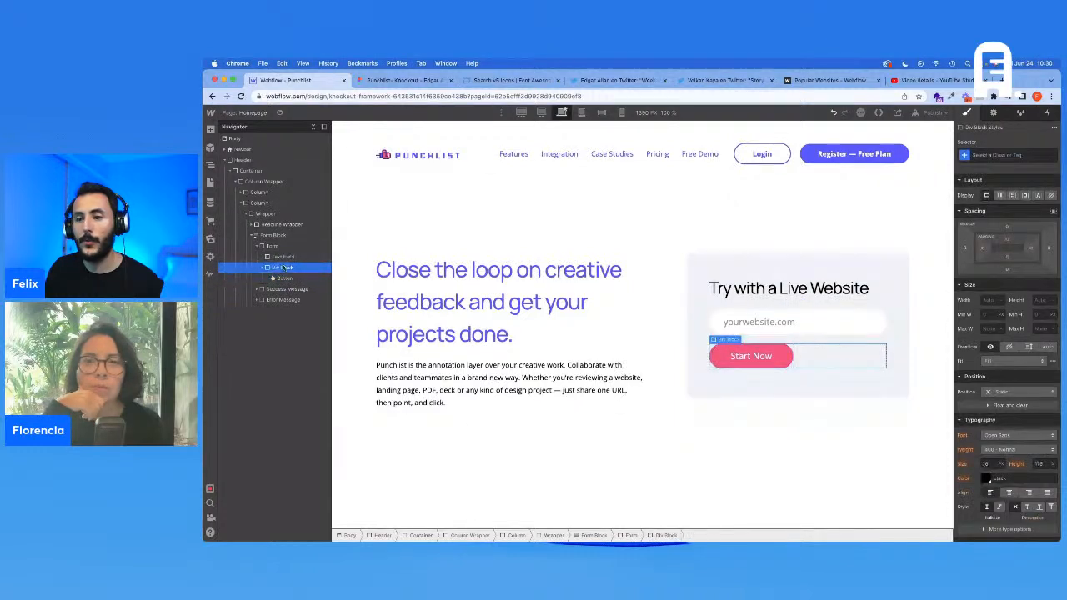
Insert a Link Block after the Start Now button inside the form's new Div Block
key("super+e")
type("d")
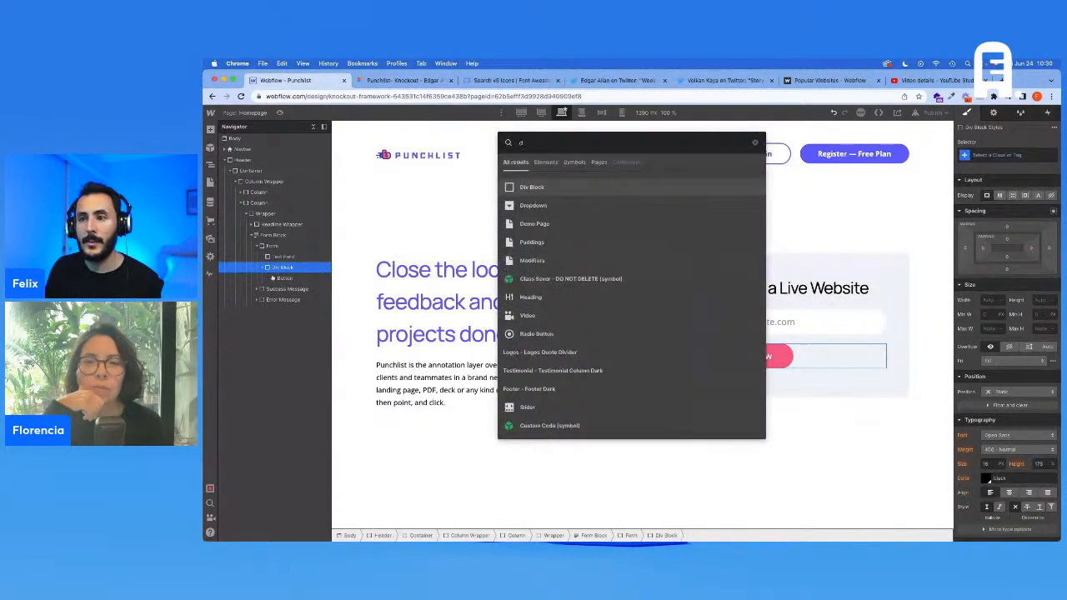
key("BackSpace")
type("te")
key("BackSpace")
key("BackSpace")
type("li")
key("Down")
key("Down")
key("Return")
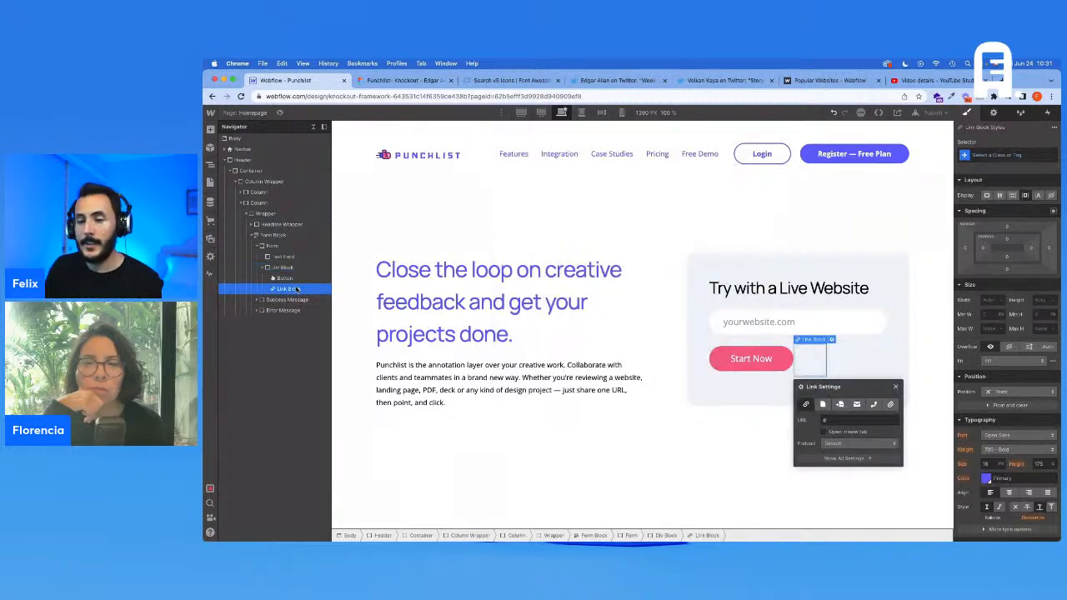
Insert a Text Block inside the new Link Block
key("super+e")
type("te")
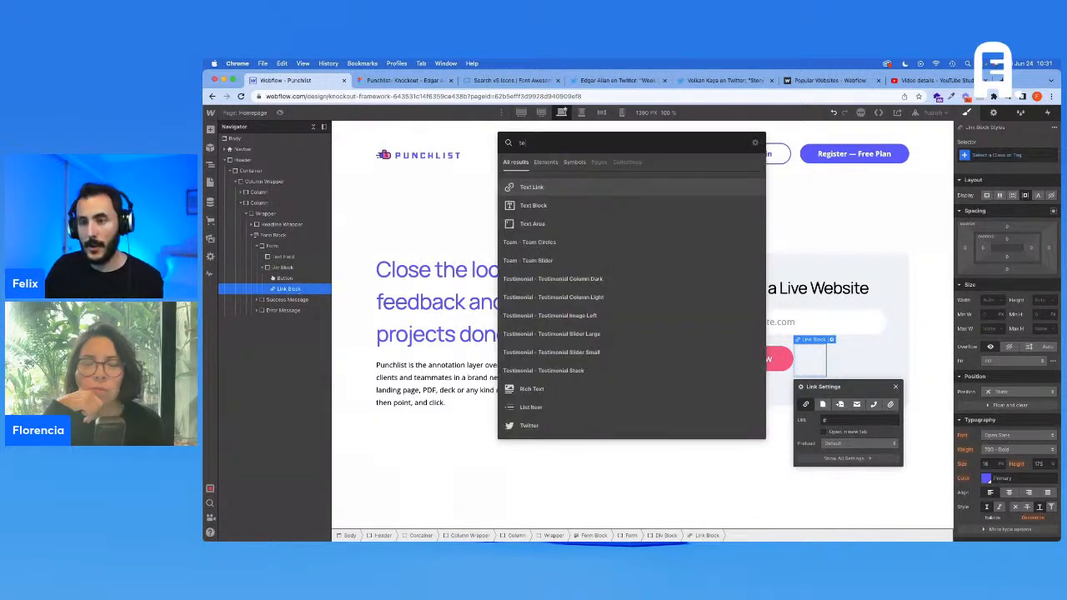
key("Down")
key("Return")
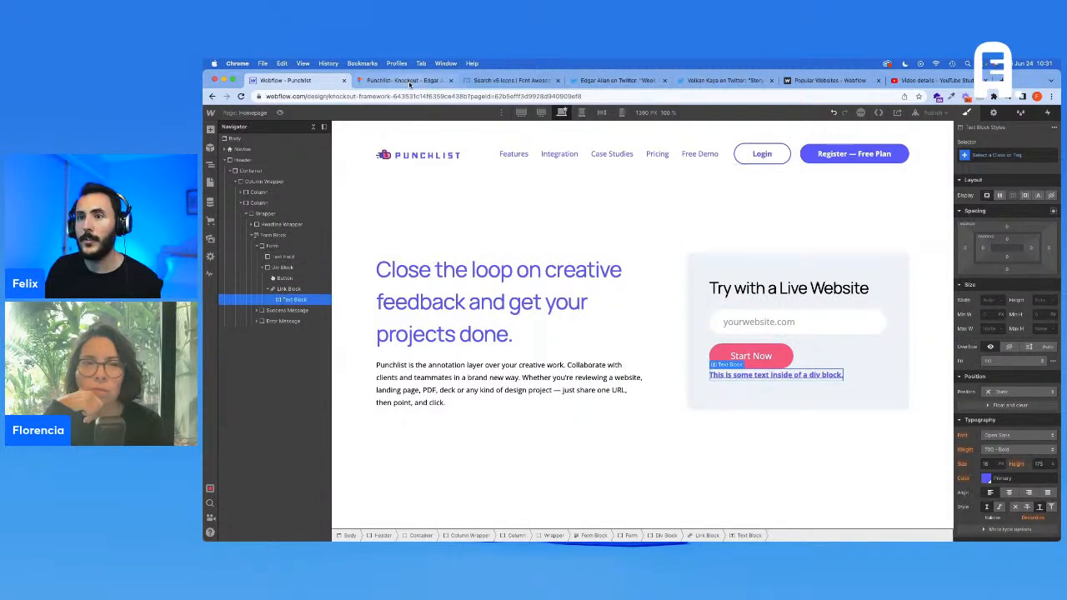
Apply the CTA class to the Link Block
left_click(312, 287)
left_click(995, 153)
type("CTA")
key("Return")
Inspect the "View the tutorial" text in the Figma design and apply the Text S class to the link's text block in Webflow
left_click(440, 80)
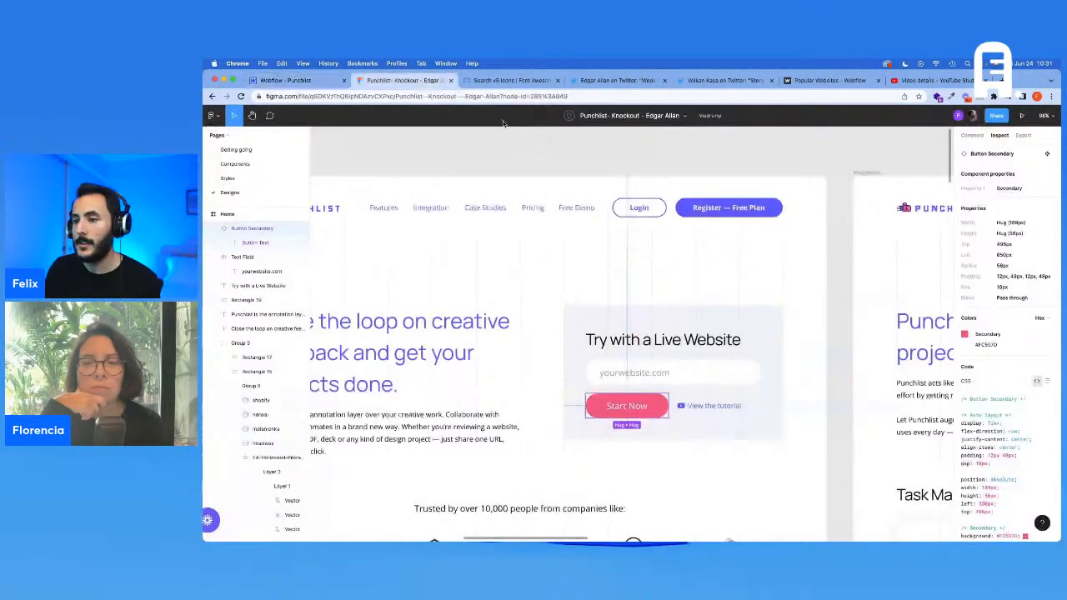
left_click(709, 408)
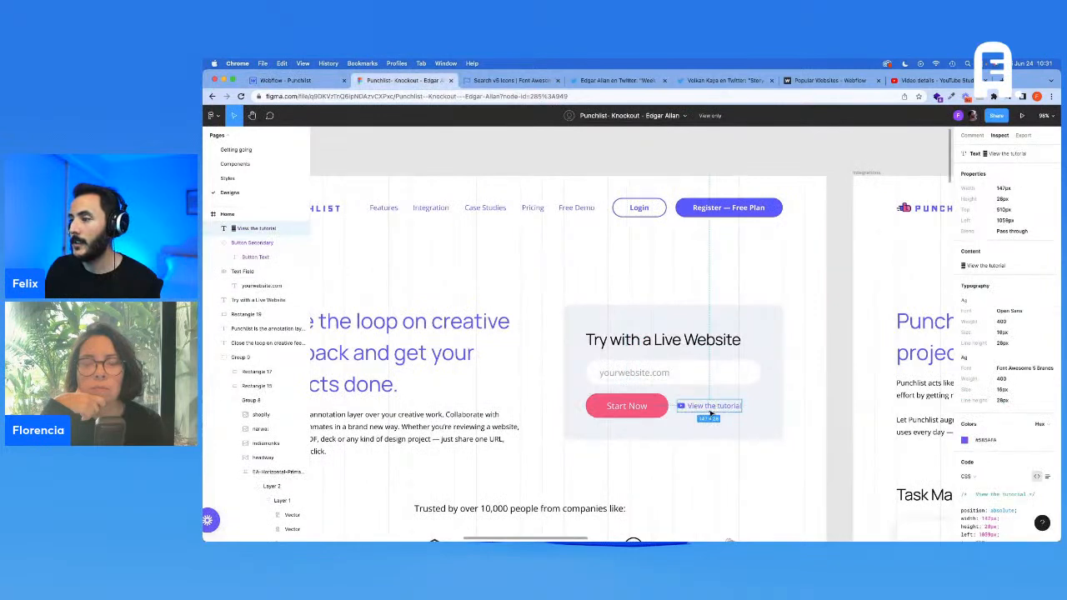
left_click(286, 80)
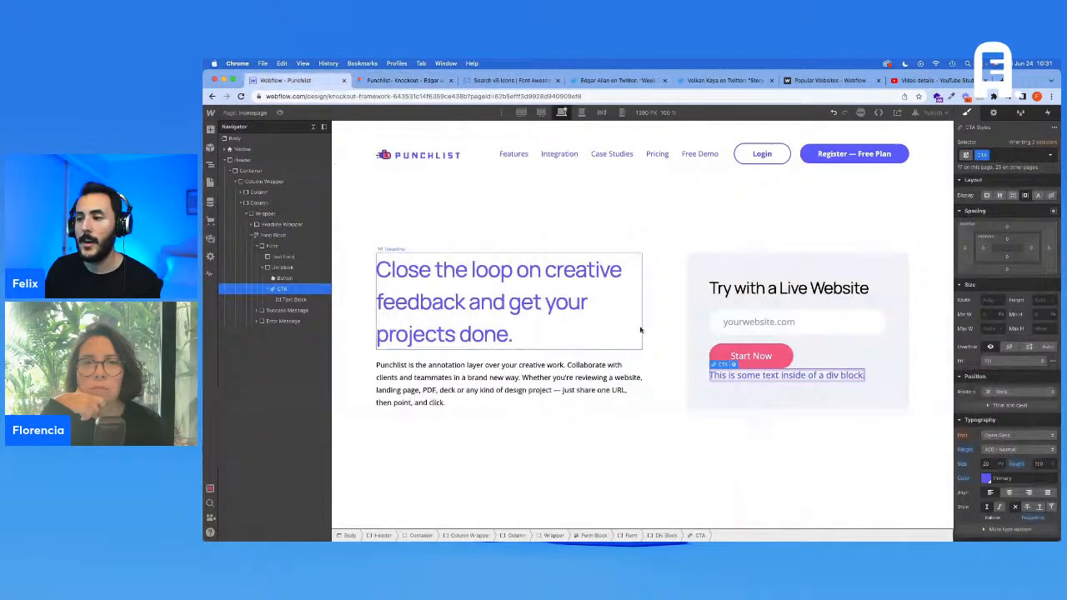
left_click(796, 377)
left_click(1001, 154)
type("Text S")
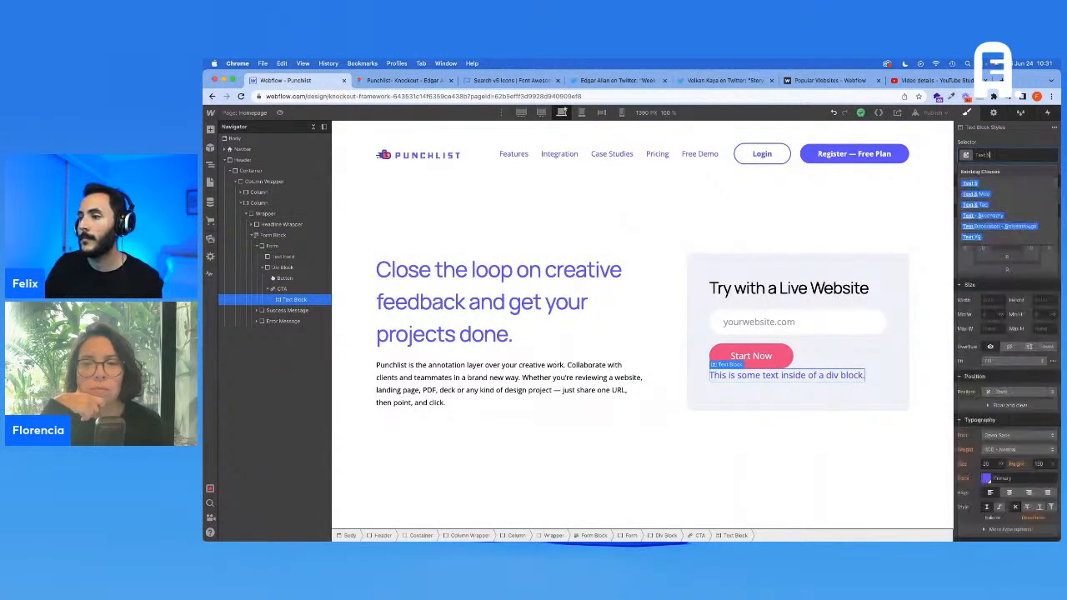
key("Return")
left_click(821, 381)
left_click(787, 374)
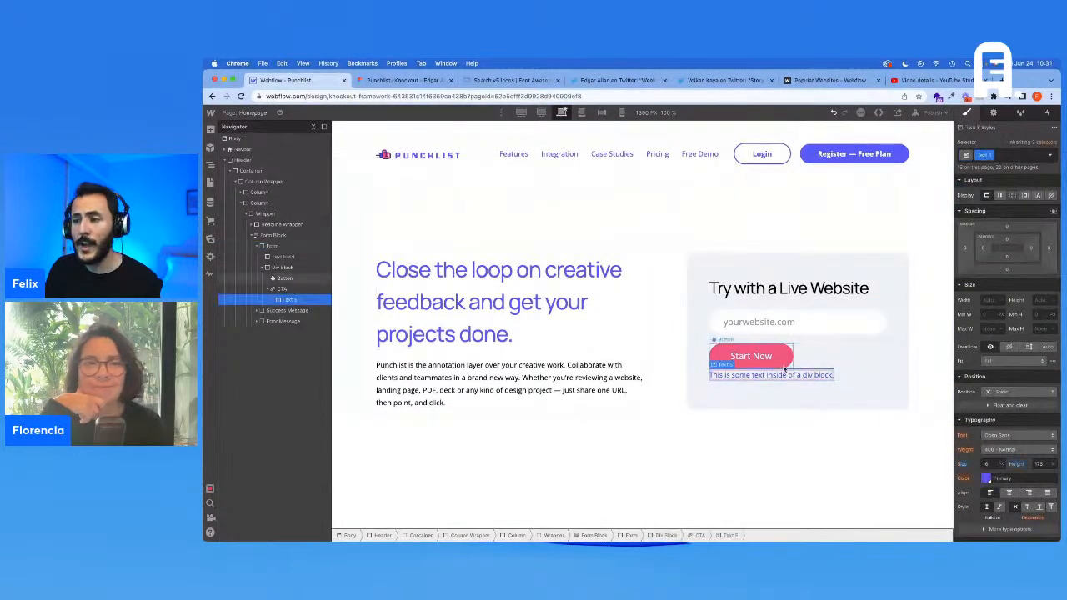
Recheck the tutorial link's typography in Figma and replace the placeholder link text in Webflow with "View the tutorial"
left_click(404, 80)
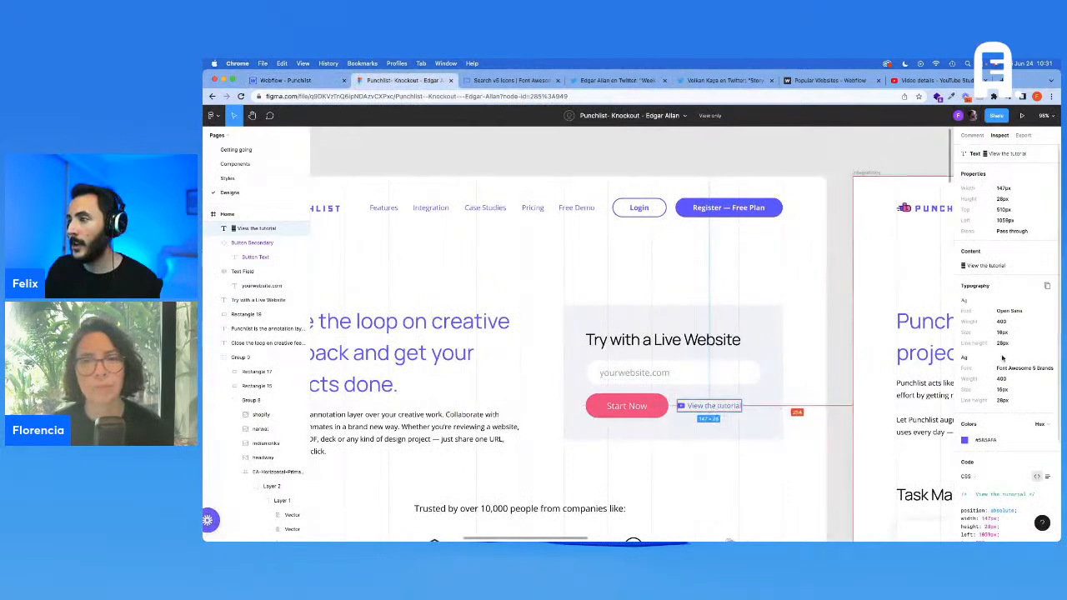
left_click(296, 80)
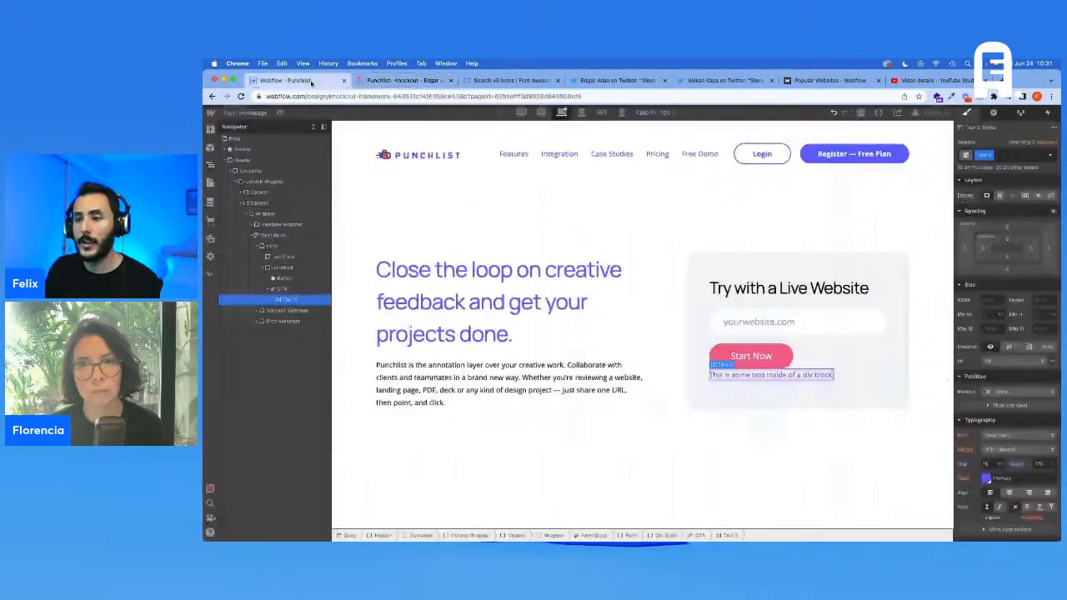
double_click(771, 374)
type("Vie")
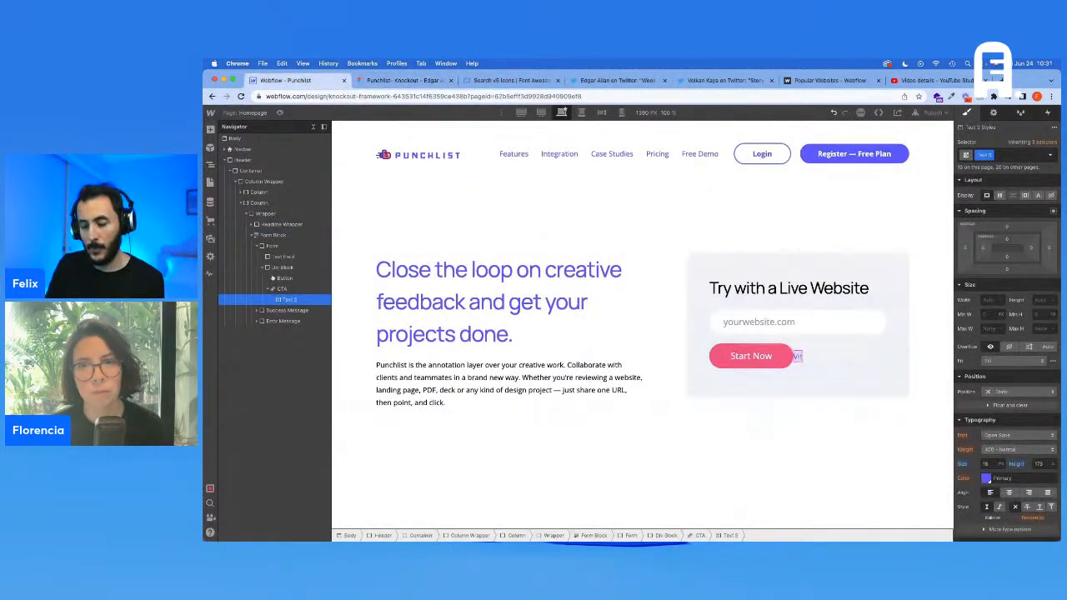
type("w the tutor")
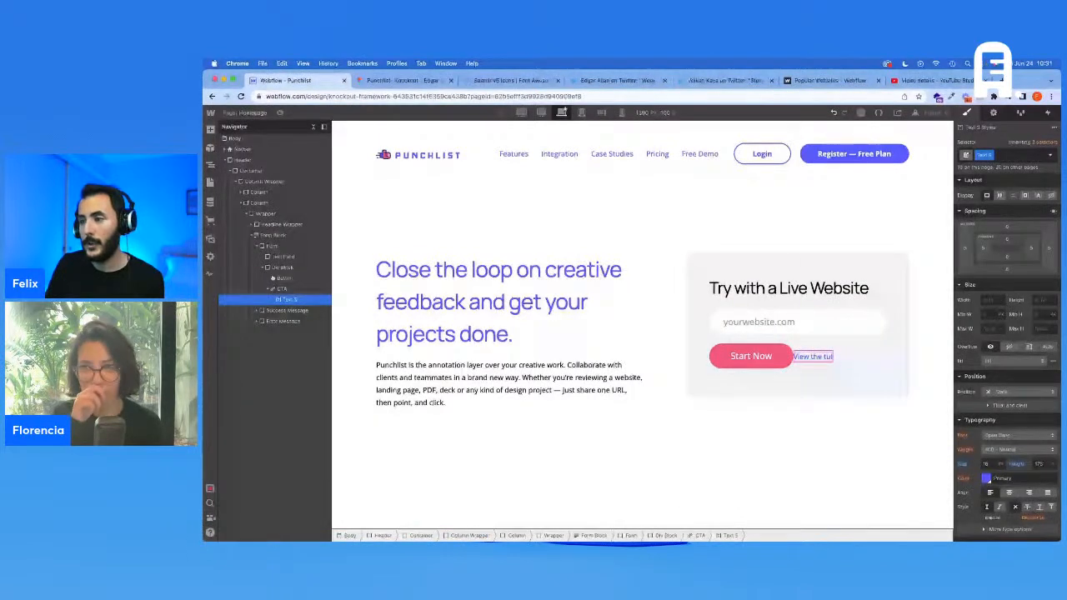
type("ial")
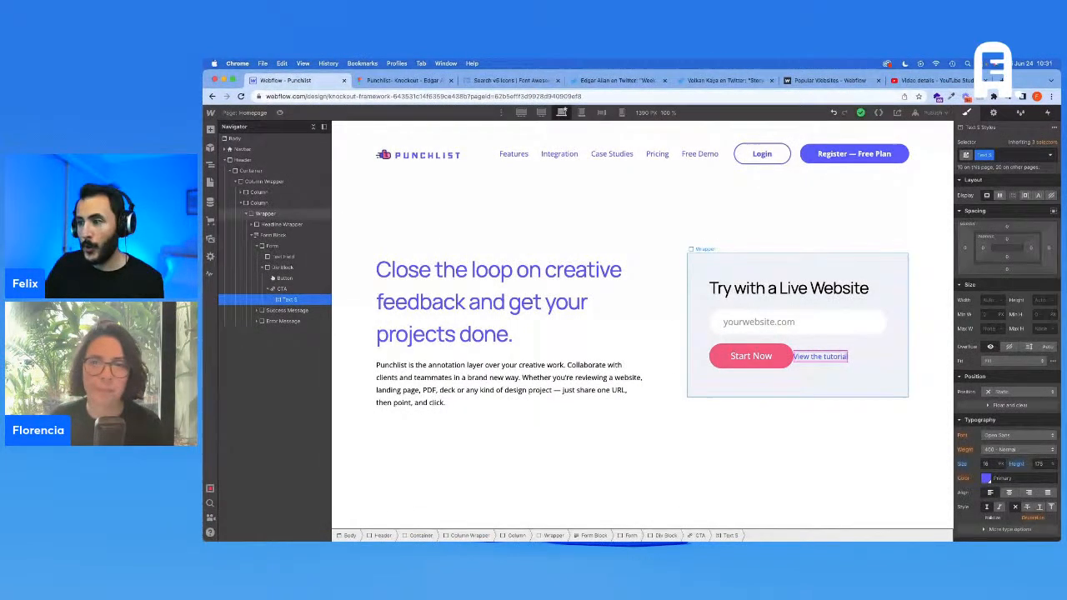
left_click(878, 364)
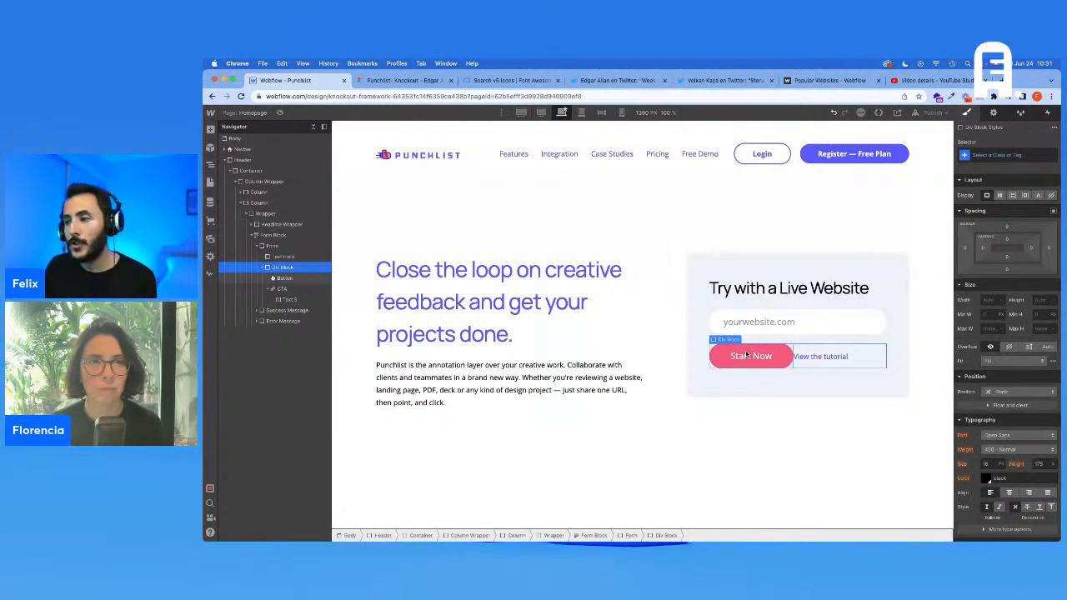
left_click(813, 362)
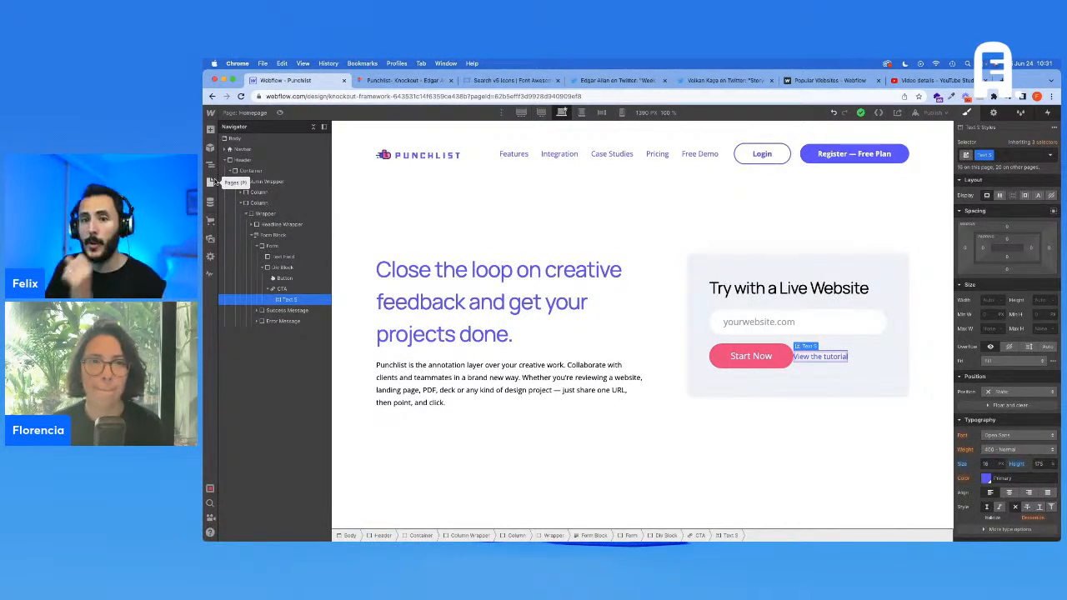
Open the Images & Icons styleguide page and copy the Icon Brands sample from its Font Awesome section
left_click(211, 181)
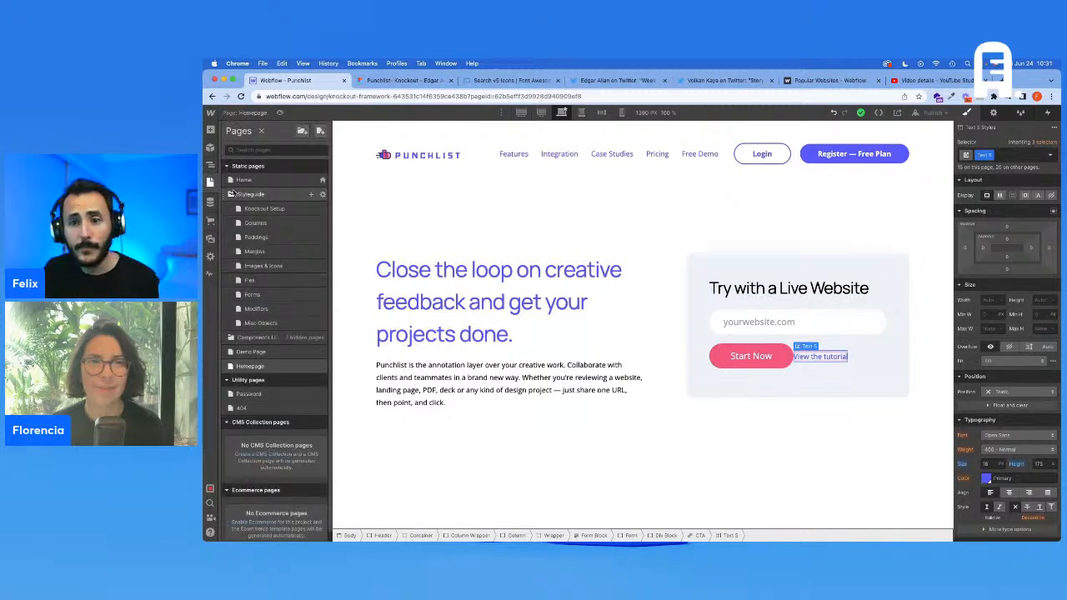
left_click(258, 266)
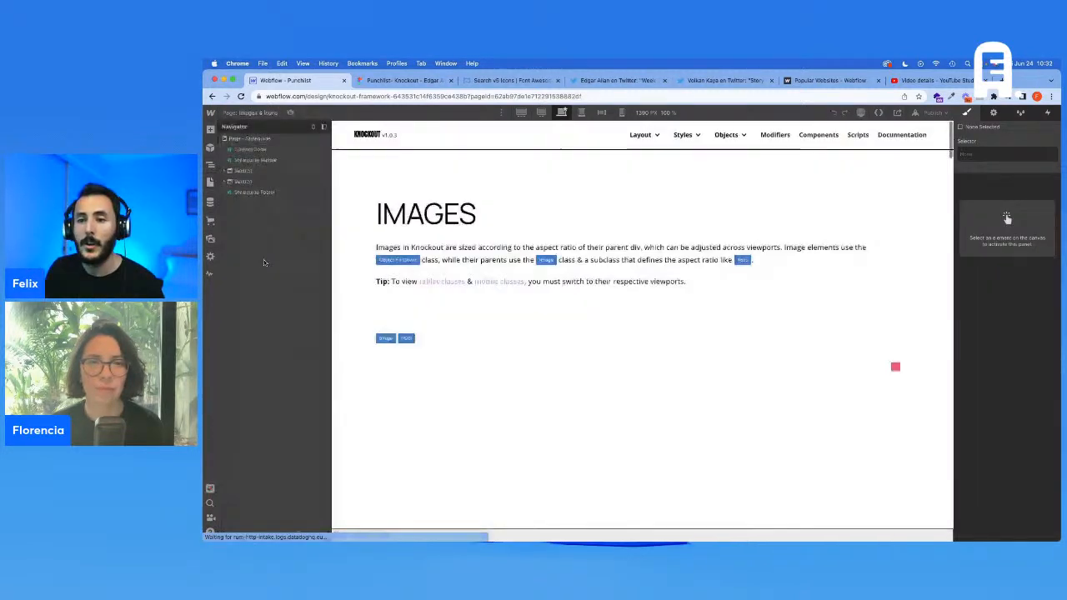
scroll(550, 326, "down", 5)
scroll(638, 364, "down", 10)
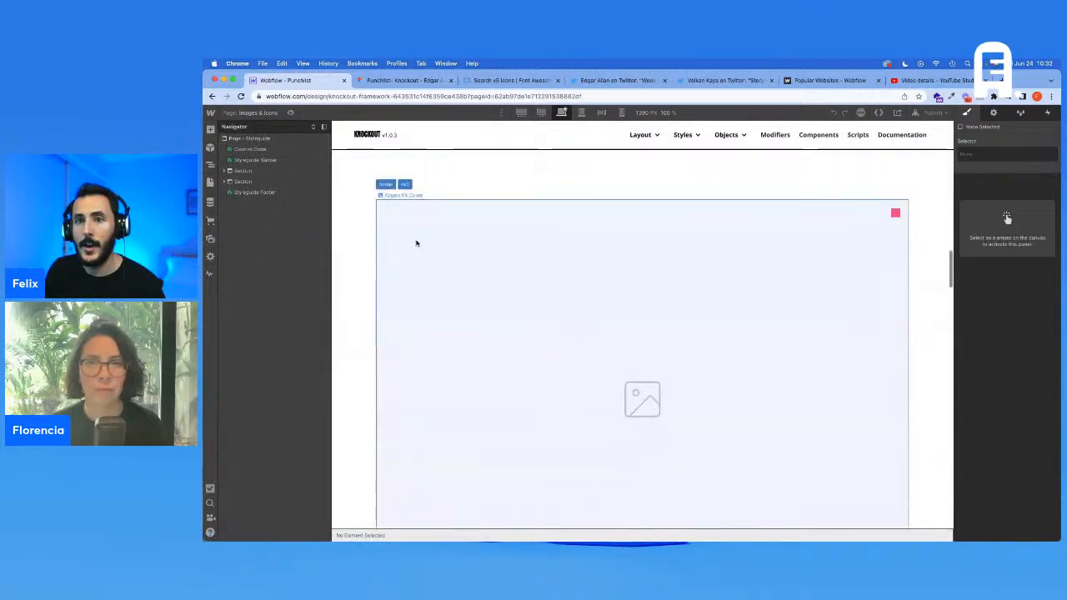
scroll(624, 363, "down", 10)
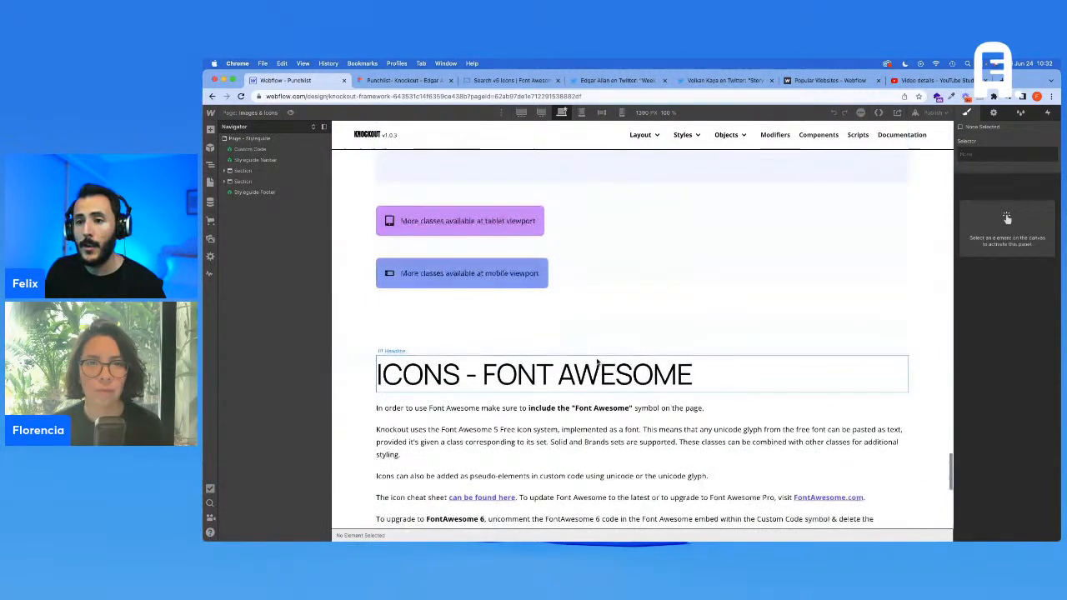
left_click(378, 280)
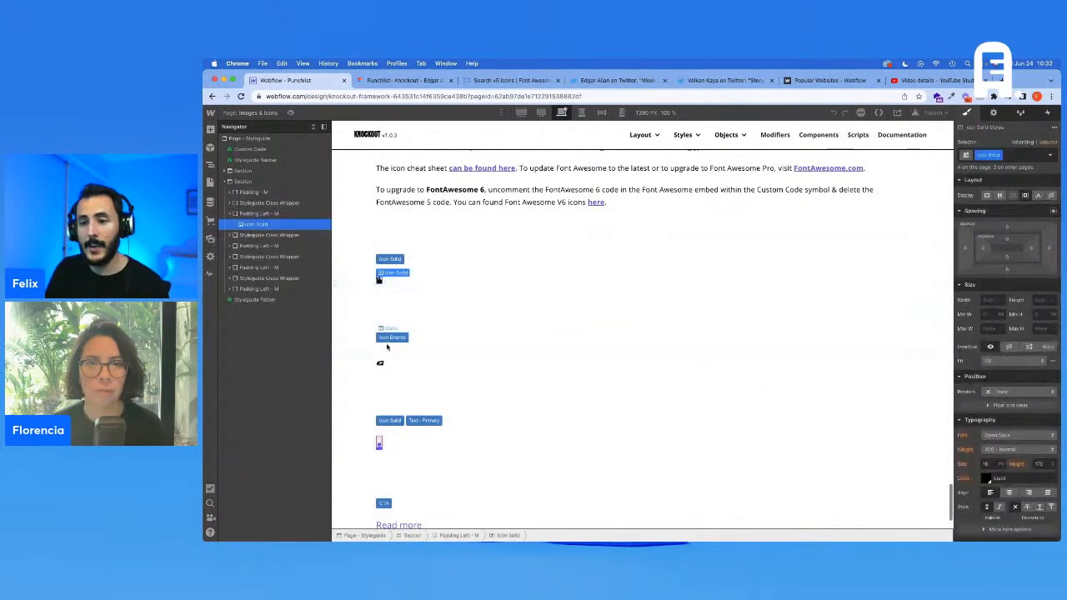
left_click(380, 364)
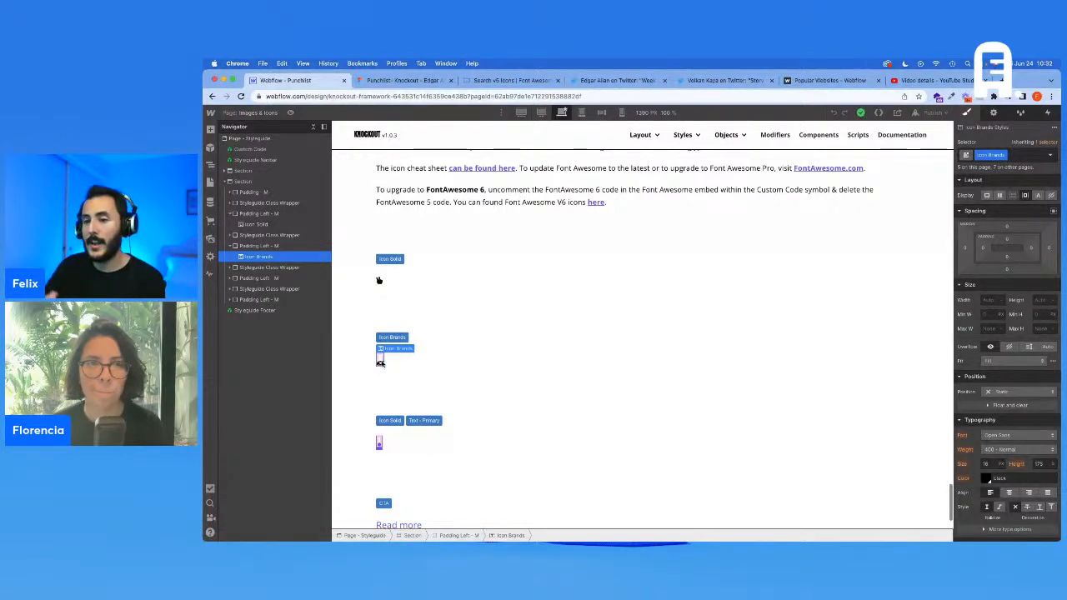
Return to the Homepage and paste the Icon Brands element into the CTA link block
left_click(209, 183)
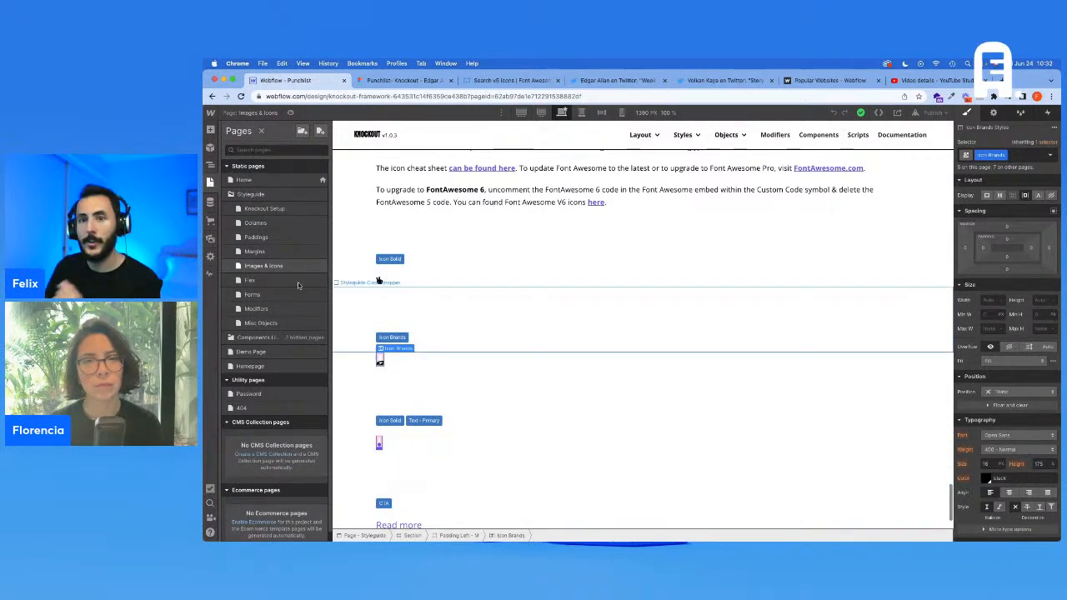
left_click(265, 365)
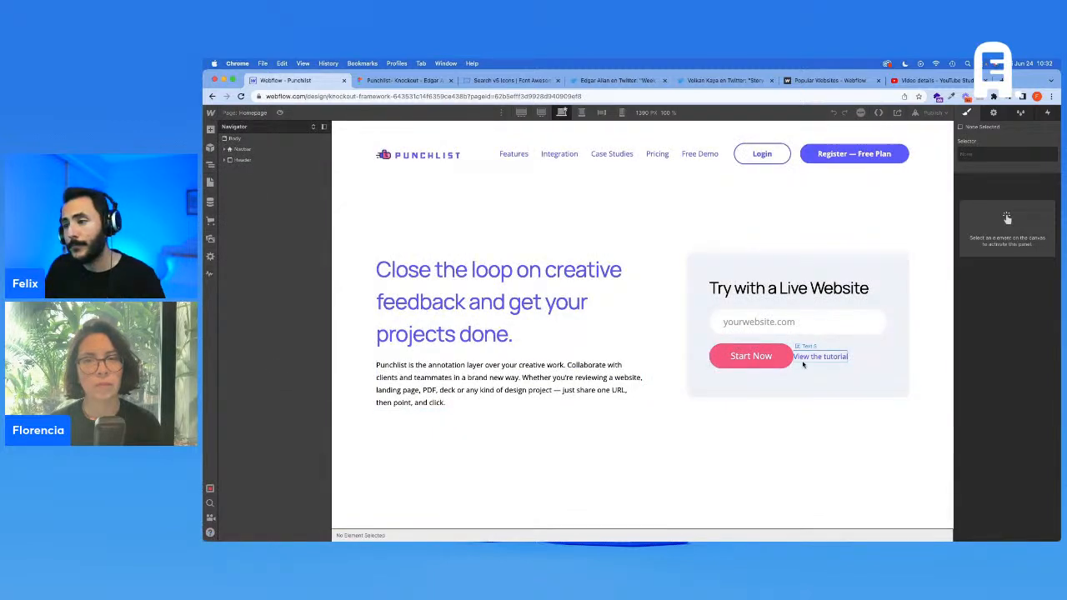
left_click(813, 357)
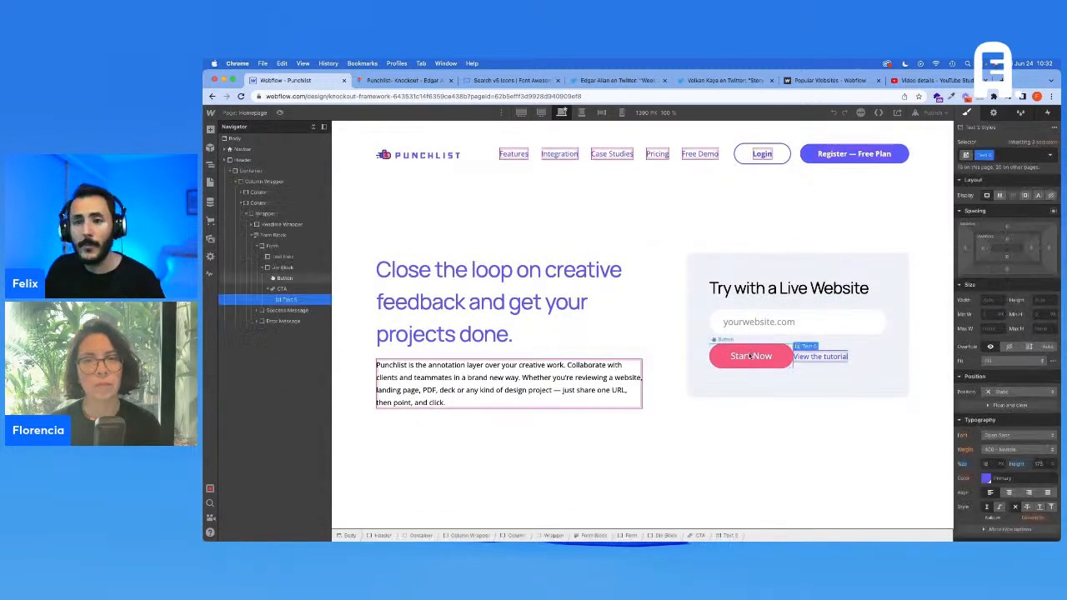
left_click(284, 288)
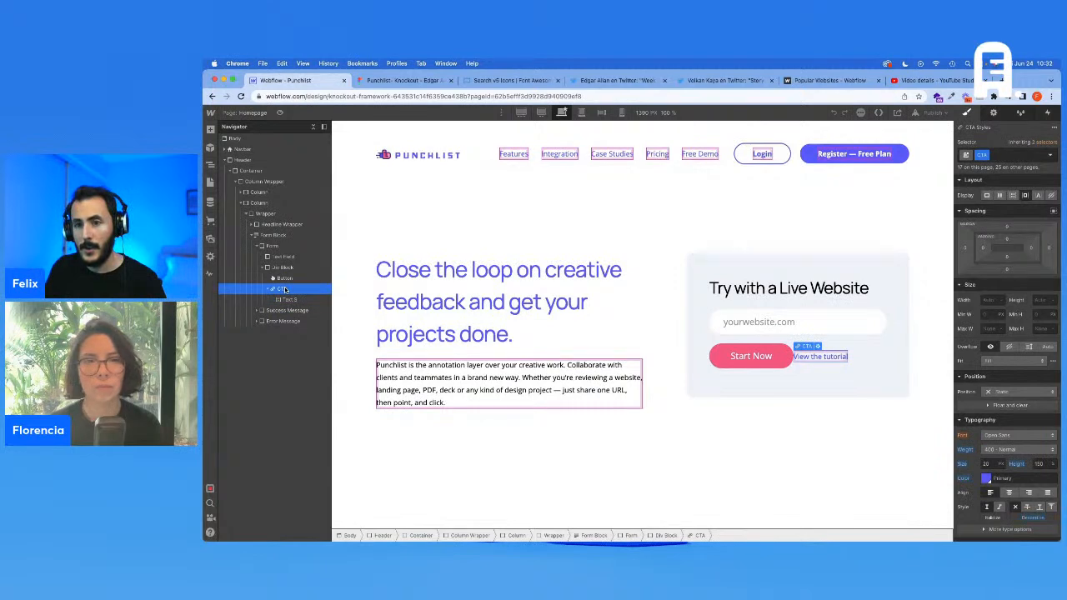
key("super+v")
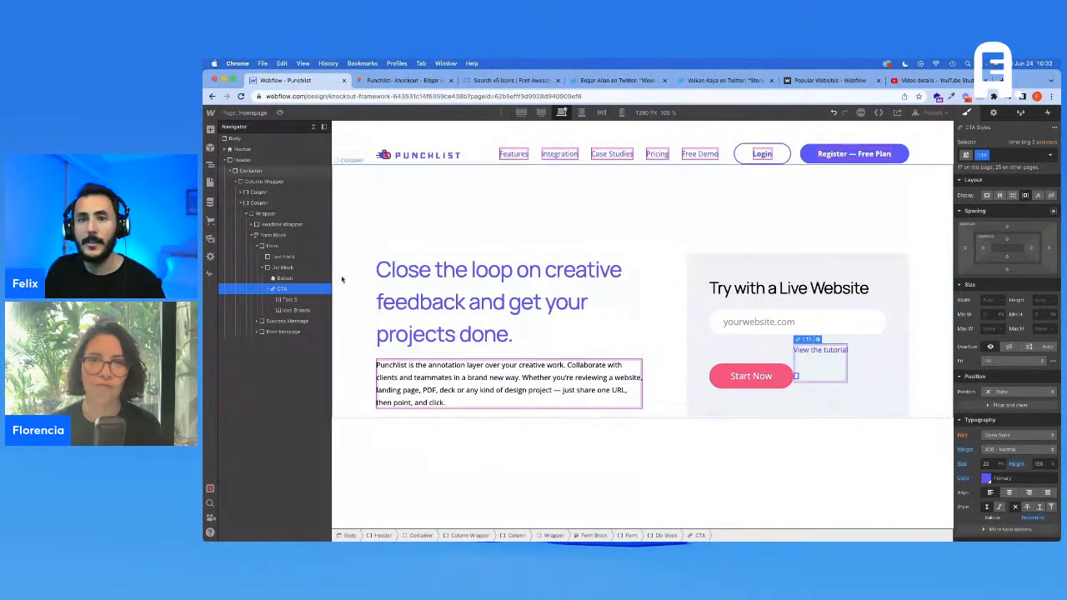
Add the Custom Code symbol to the page body, directly above the Navbar
left_click(225, 159)
left_click(233, 140)
left_click(541, 112)
left_click(520, 113)
left_click(561, 113)
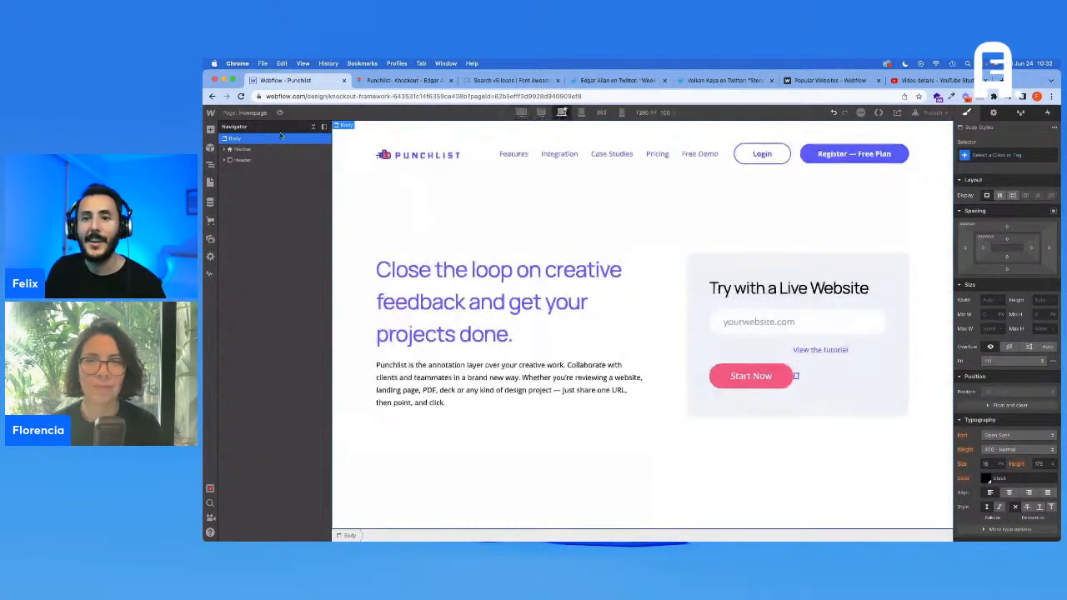
left_click(210, 148)
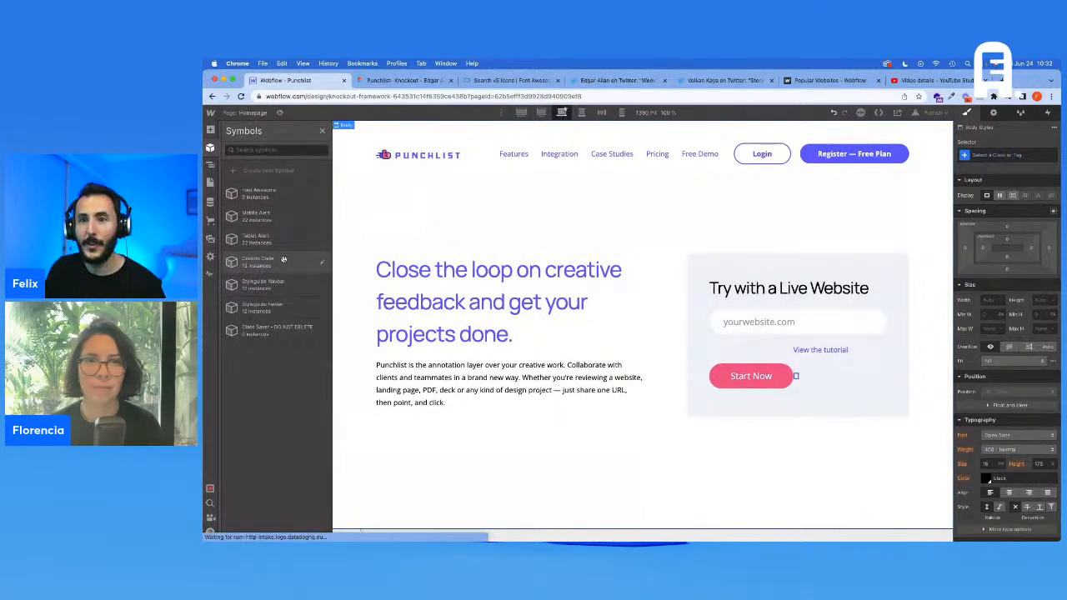
left_click_drag(367, 237, 250, 145)
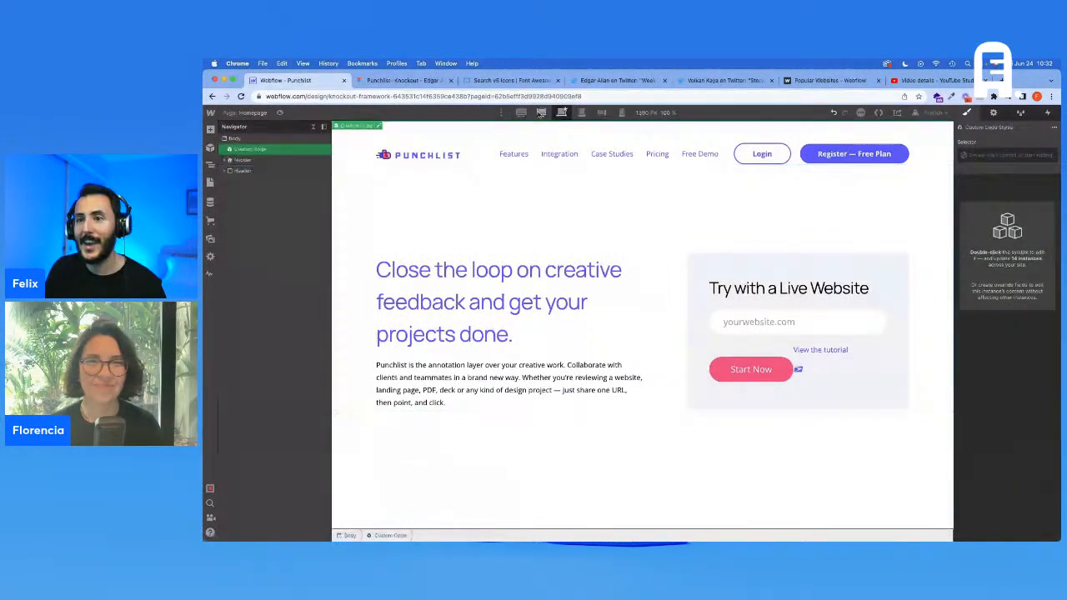
Replace the glyph in the tutorial link's Icon Brands element with the YouTube icon copied from Font Awesome's v5 icon search
left_click(540, 112)
left_click(561, 113)
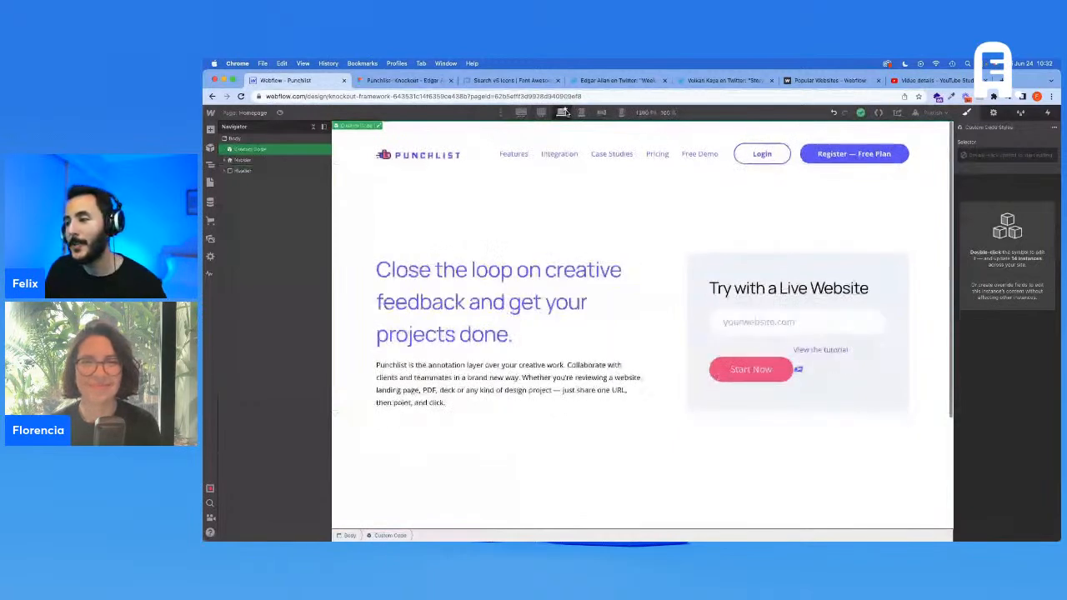
left_click(798, 369)
left_click(799, 370)
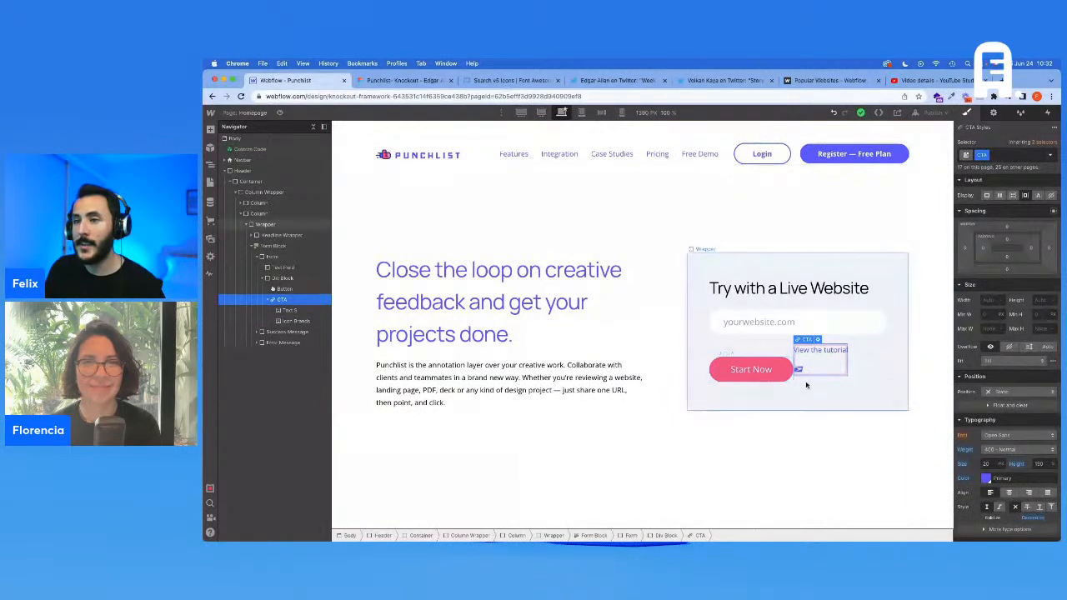
left_click(500, 81)
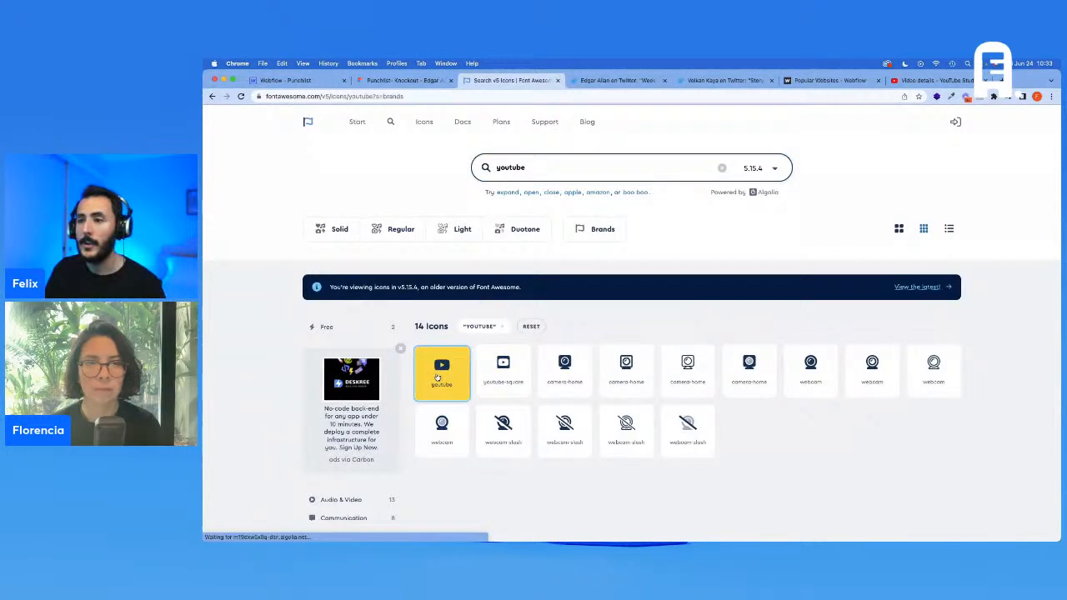
left_click(435, 379)
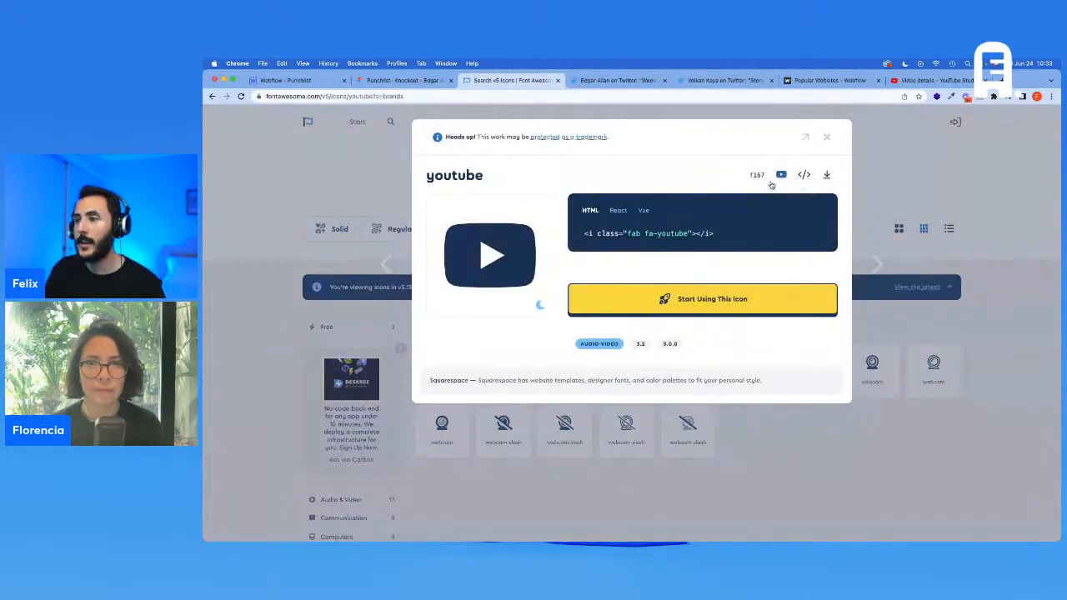
left_click(781, 175)
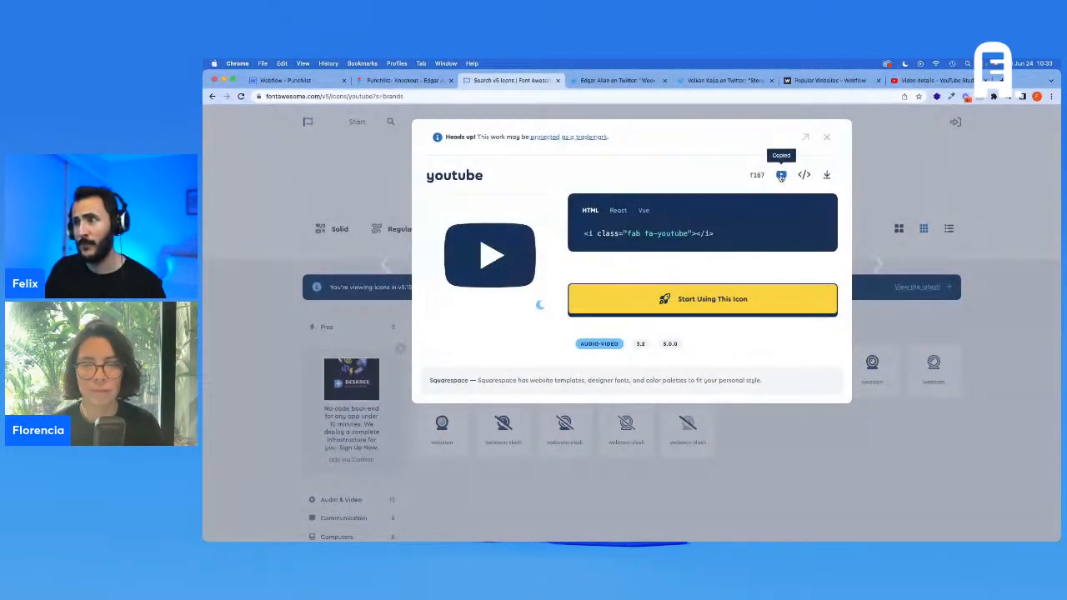
left_click(305, 81)
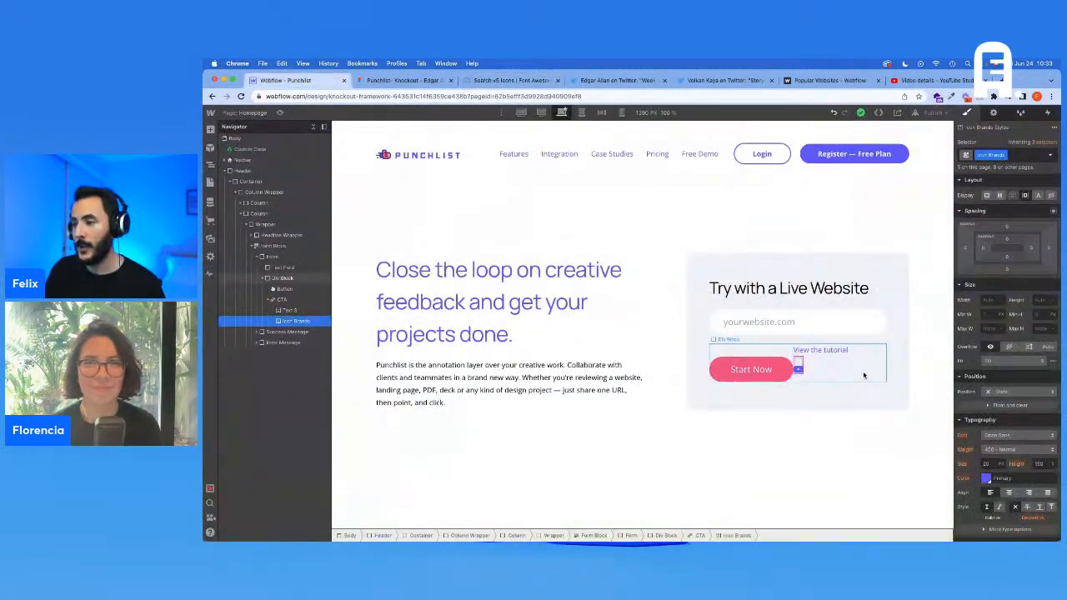
left_click(864, 375)
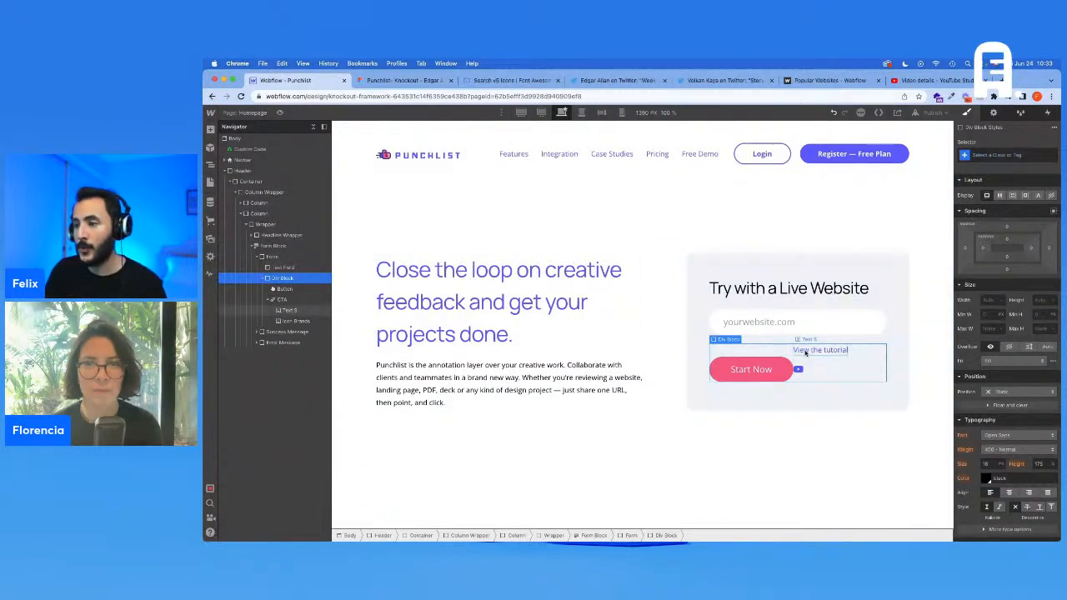
Insert the YouTube glyph before "View the tutorial" in the link's text block and wrap the glyph in a text span
left_click(799, 350)
double_click(821, 351)
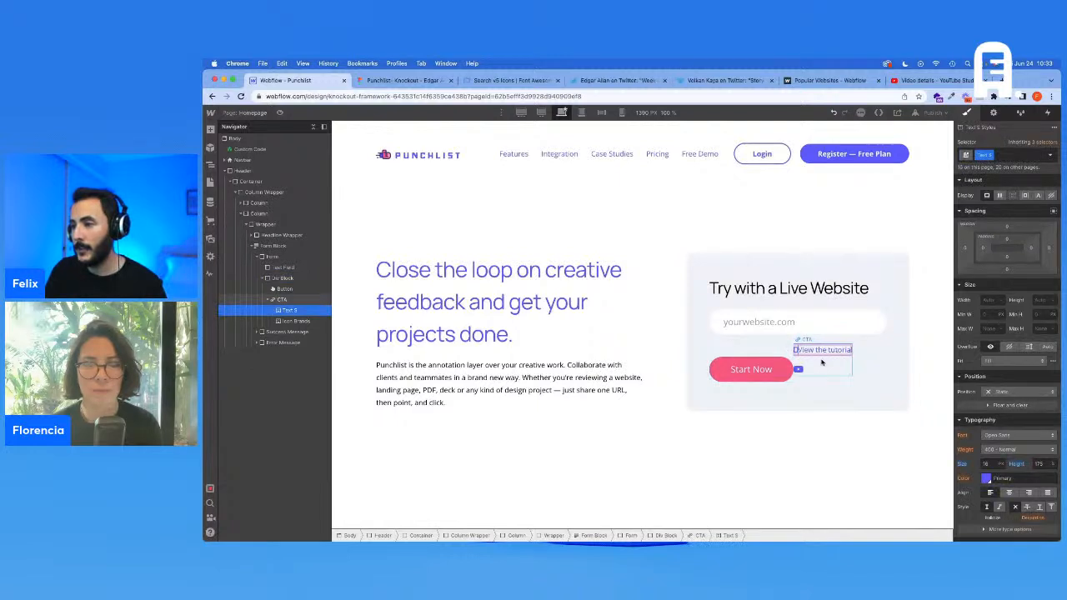
left_click(821, 363)
left_click(798, 353)
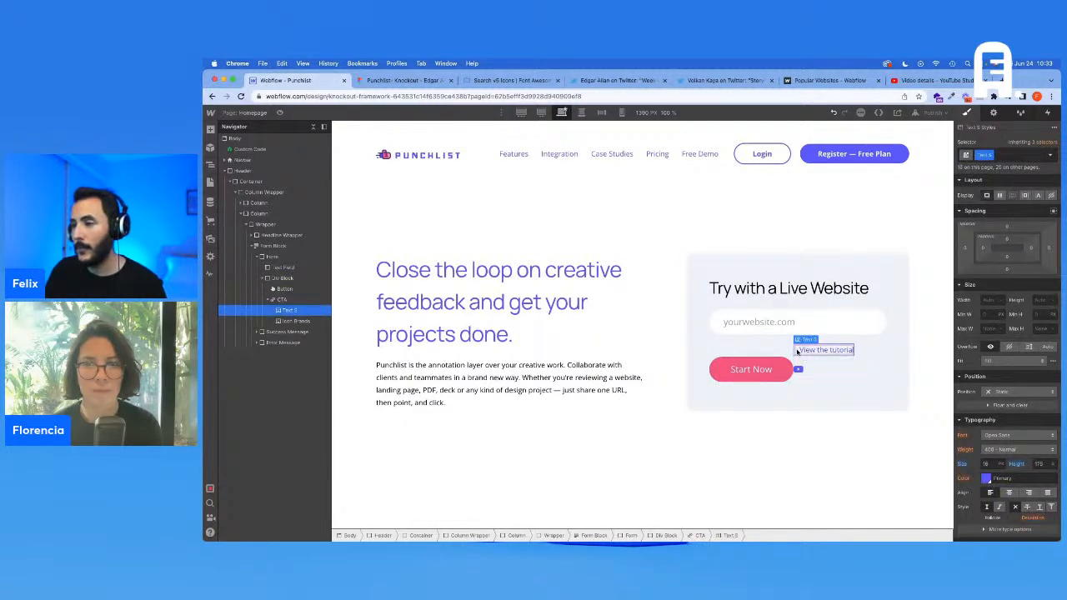
left_click_drag(797, 350, 816, 332)
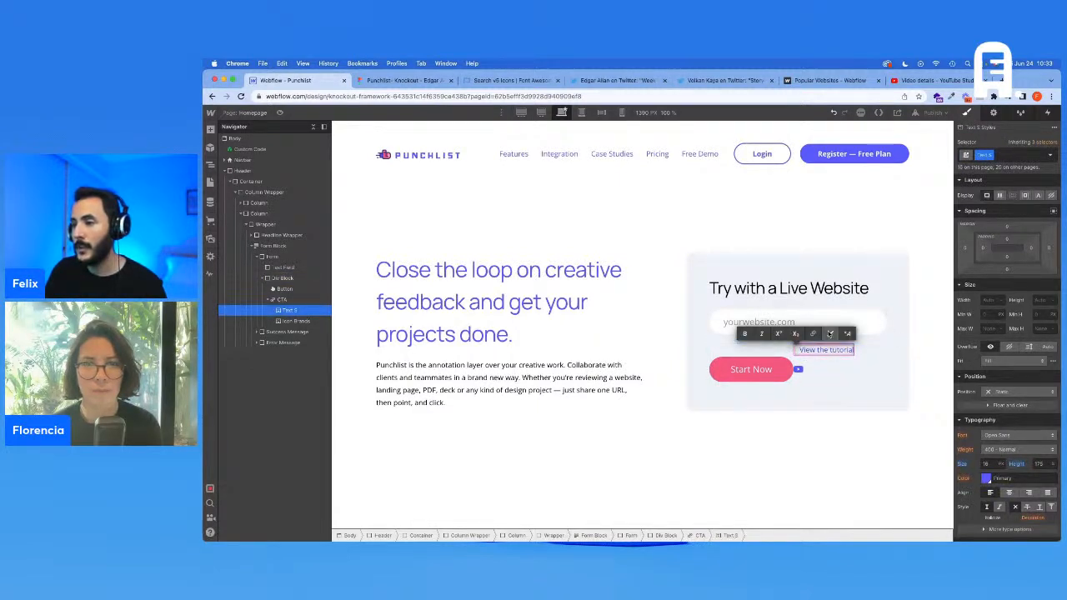
left_click(829, 334)
Apply the Icon Brands class to the new text span and delete the separate Icon Brands element below the link text
left_click(798, 368)
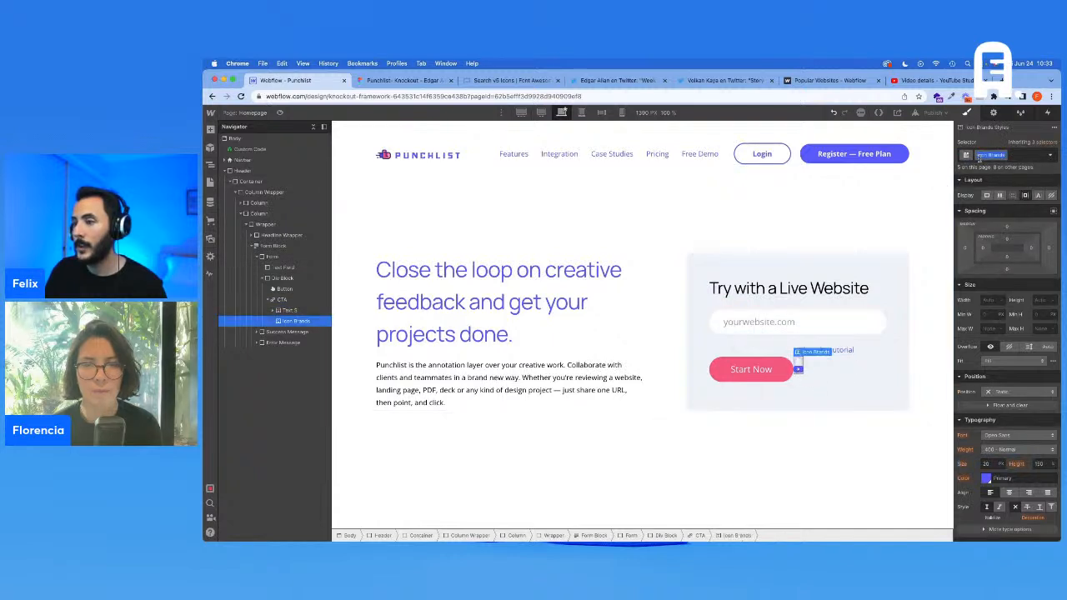
left_click(826, 349)
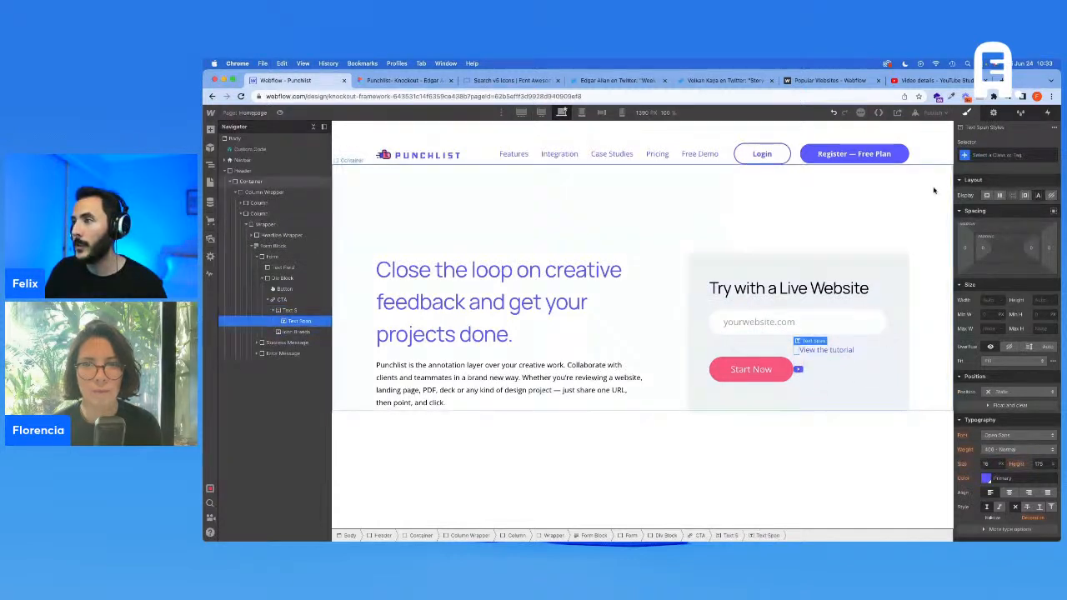
left_click(994, 155)
key("Return")
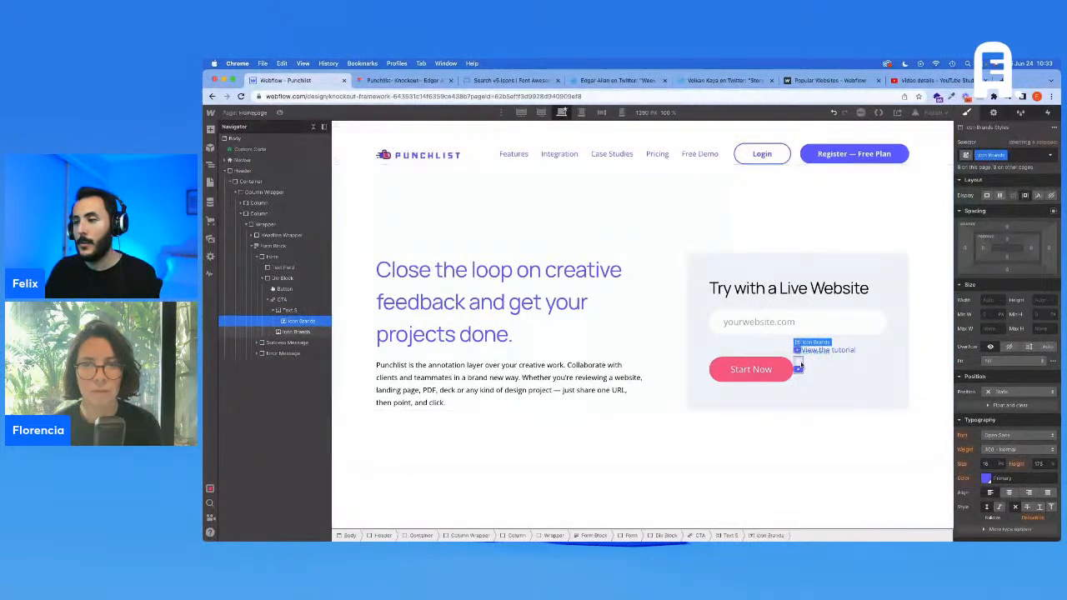
left_click(798, 366)
left_click(871, 366)
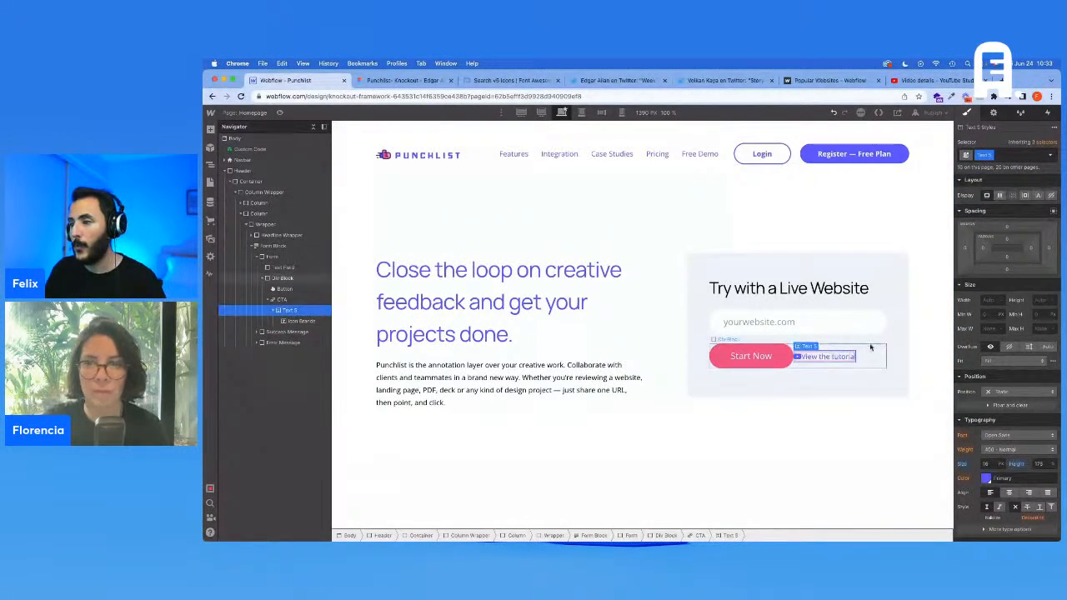
Inspect the inline icon's place in the CTA link and compare its gap to the text with the Figma design
left_click(798, 356)
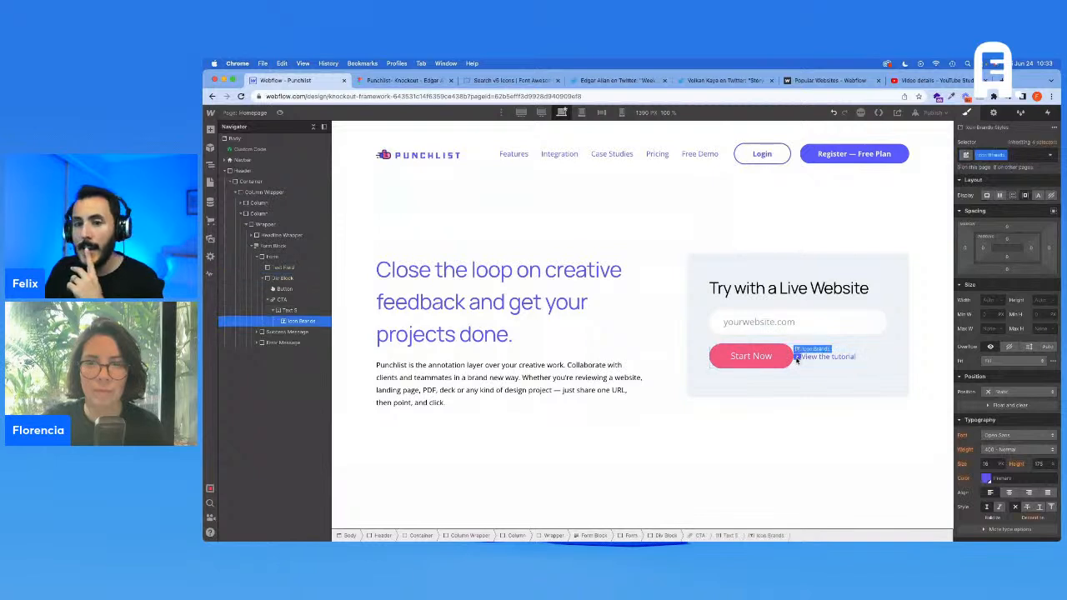
left_click(284, 310)
left_click(287, 321)
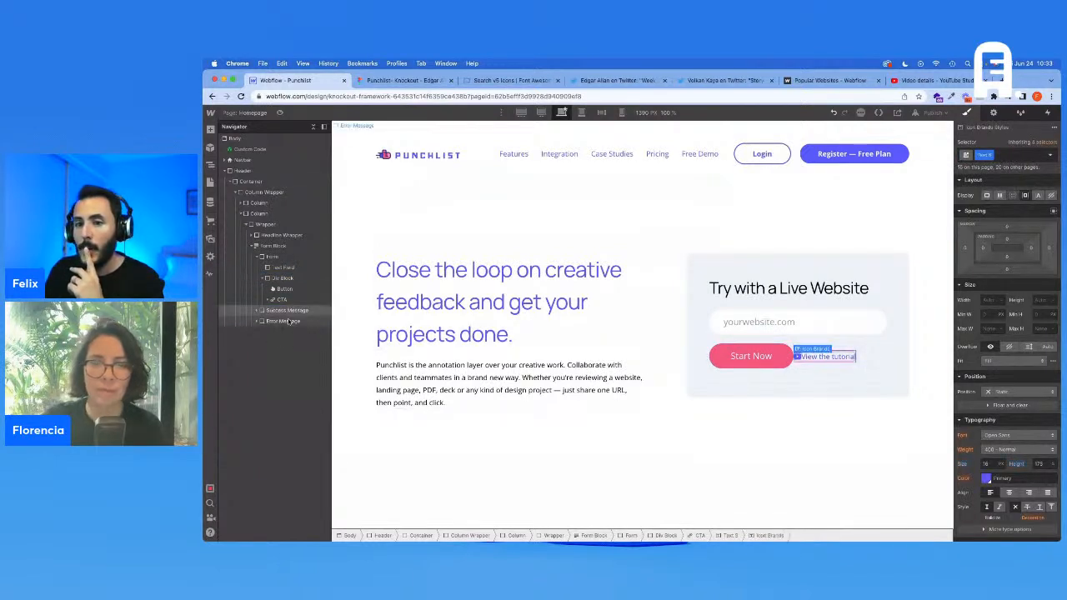
left_click(269, 299)
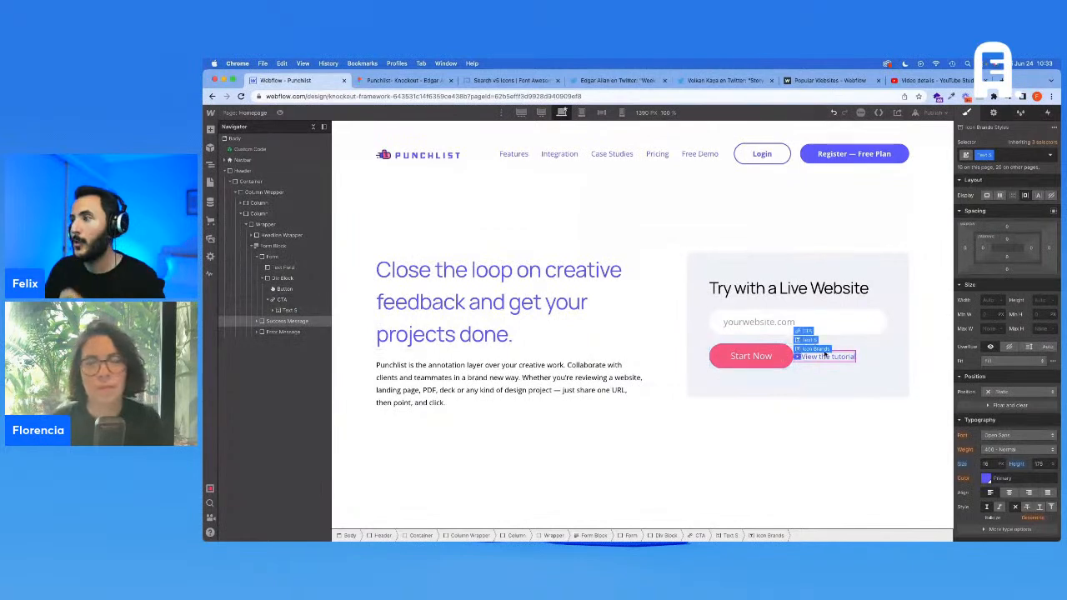
left_click(392, 79)
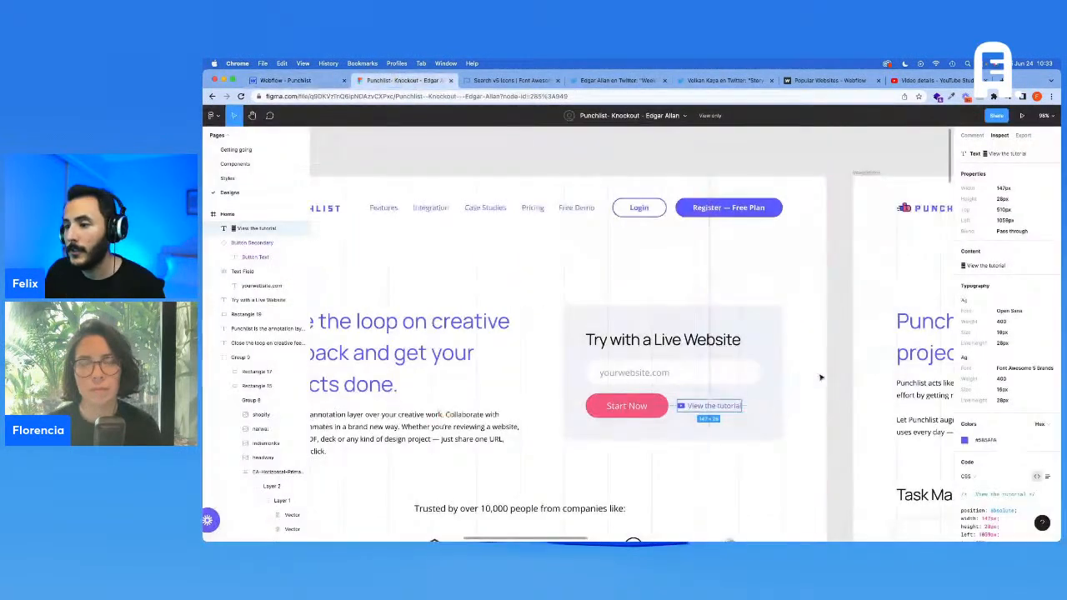
scroll(704, 387, "up", 10)
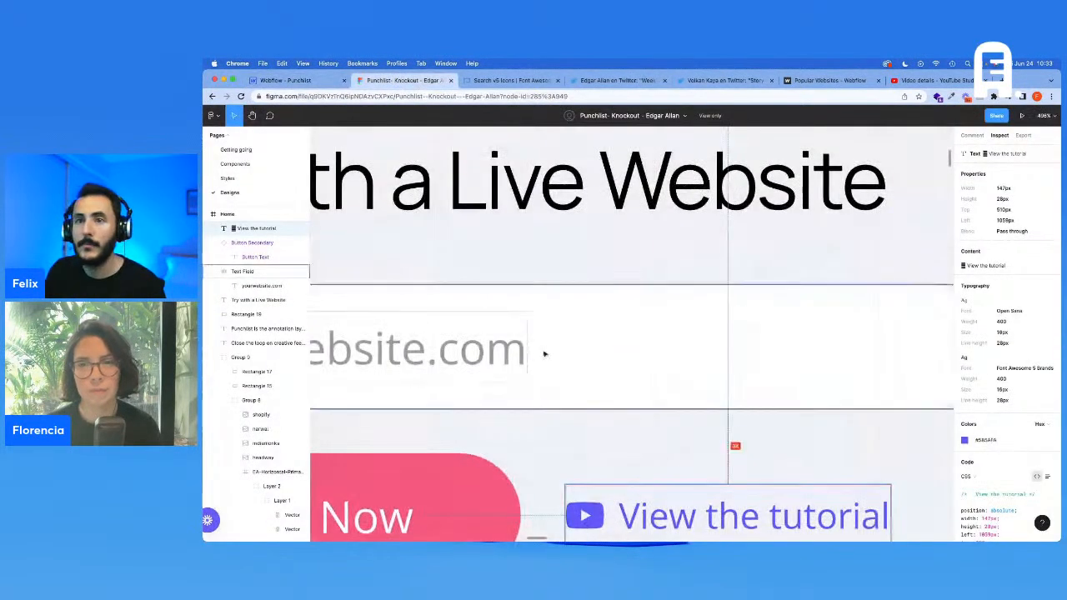
Try to add a "Margin Right - 5" class to the inline icon of the tutorial link in Webflow
left_click(285, 80)
left_click(1019, 155)
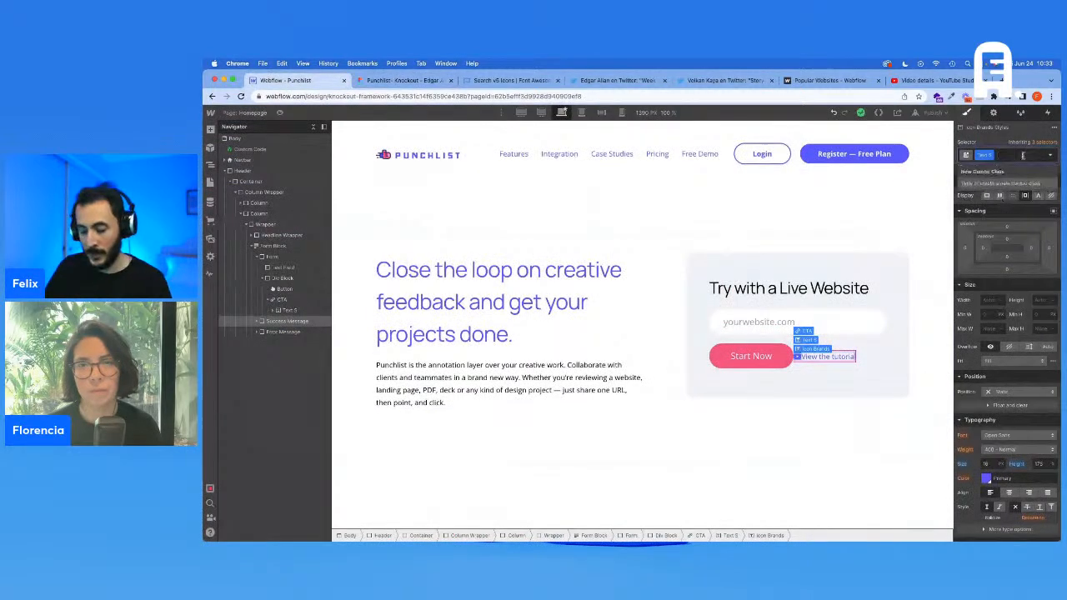
type("Margin Right")
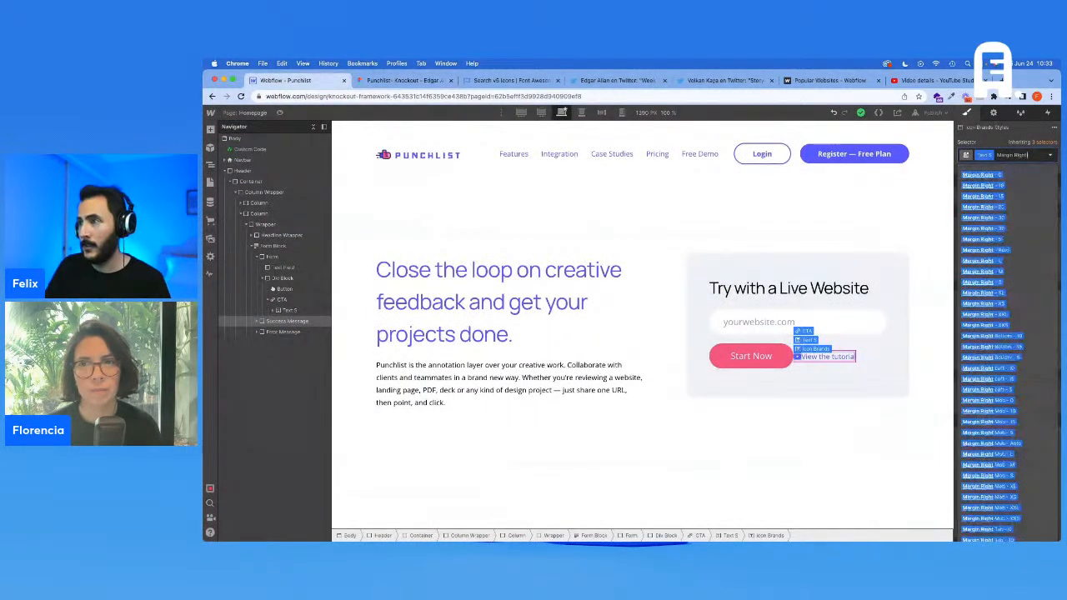
type(" - 5")
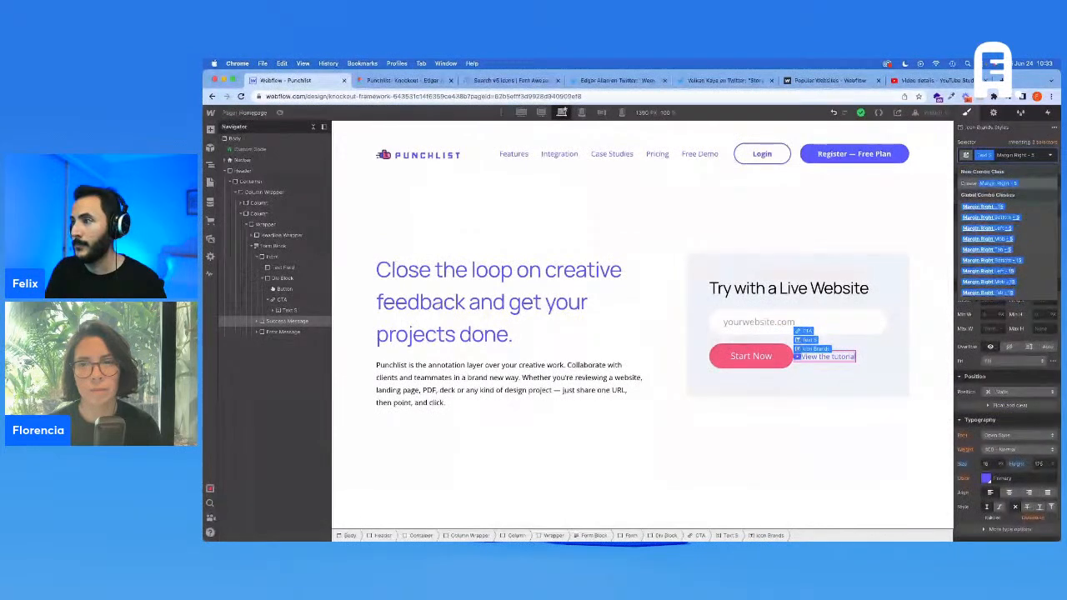
key("Escape")
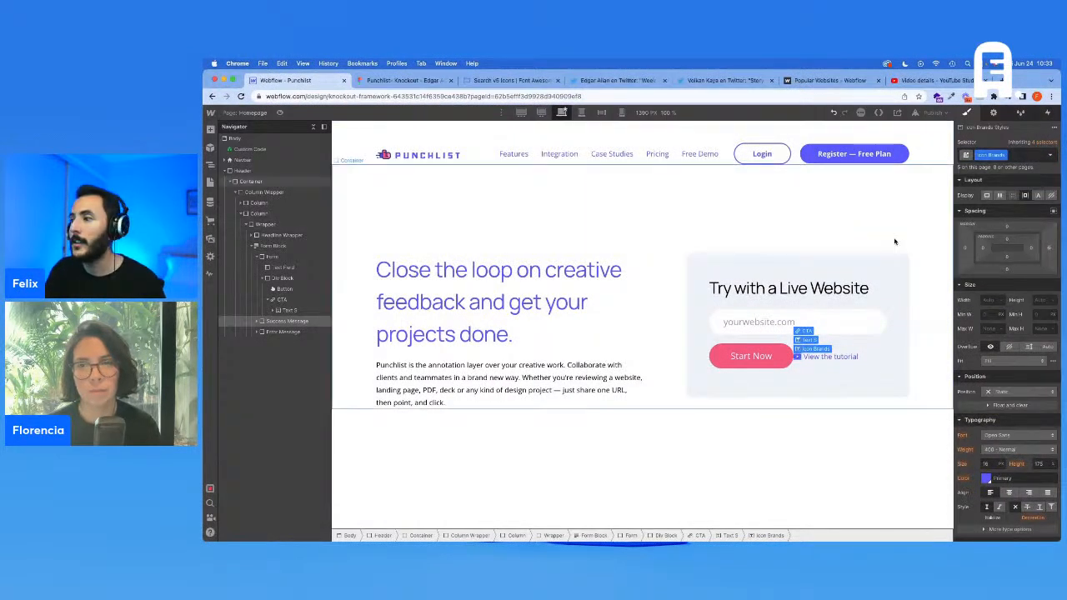
Check the spacing between the Start Now button and the tutorial link in the Figma design
left_click(754, 391)
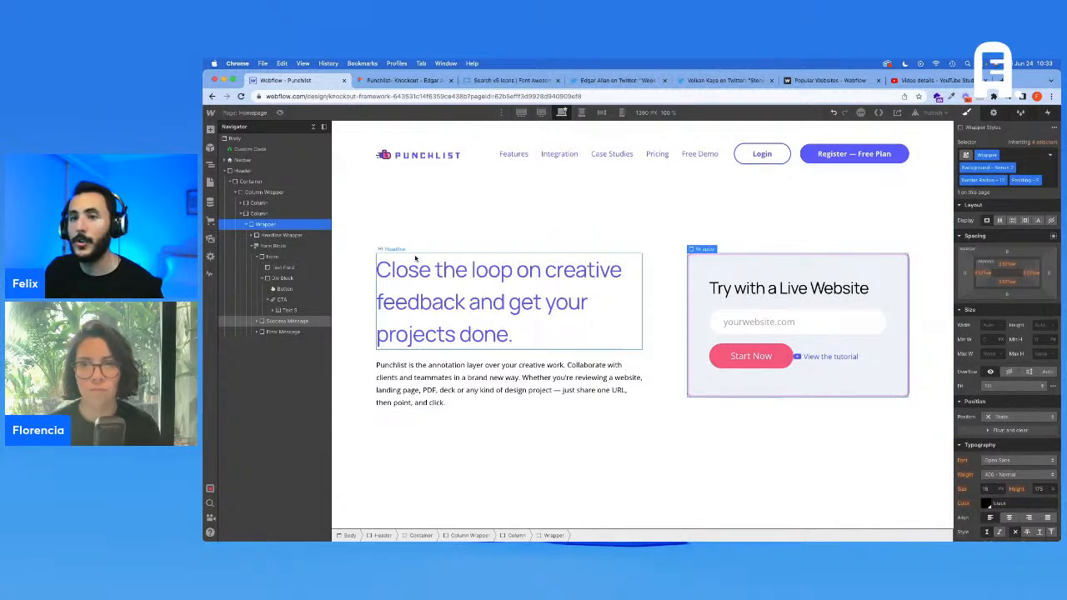
left_click(400, 80)
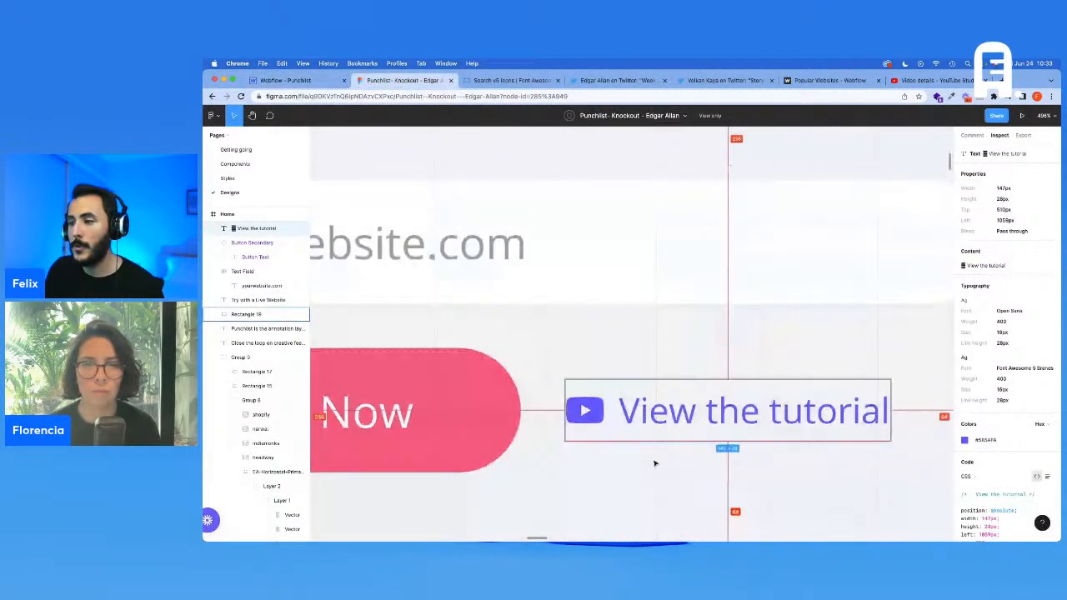
scroll(654, 464, "down", 6)
left_click(543, 431)
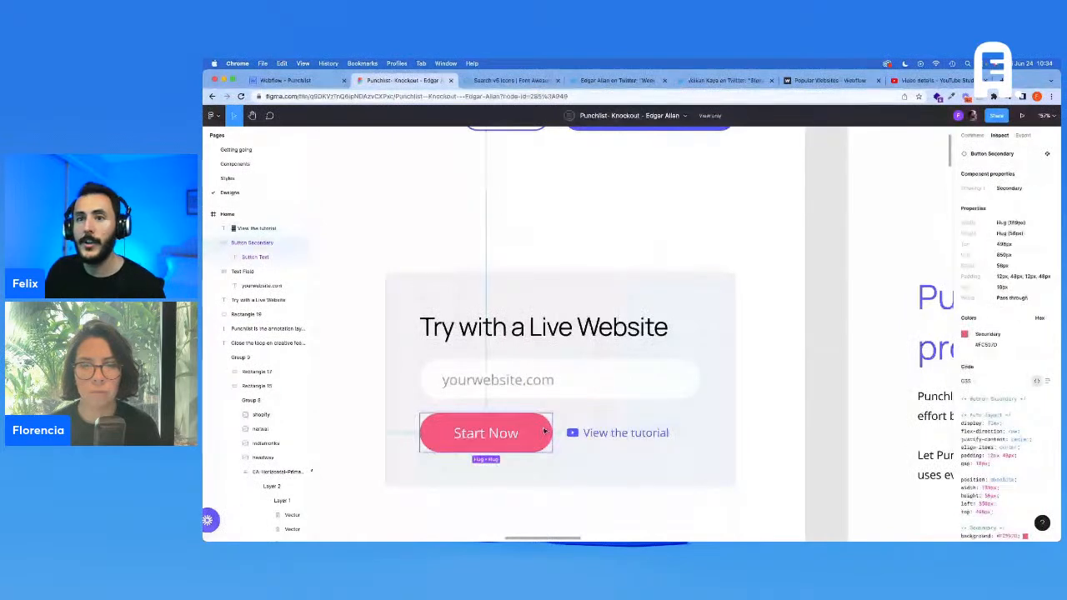
Add the "Margin Right - 20" class to the Start Now button on the Webflow Homepage
left_click(283, 80)
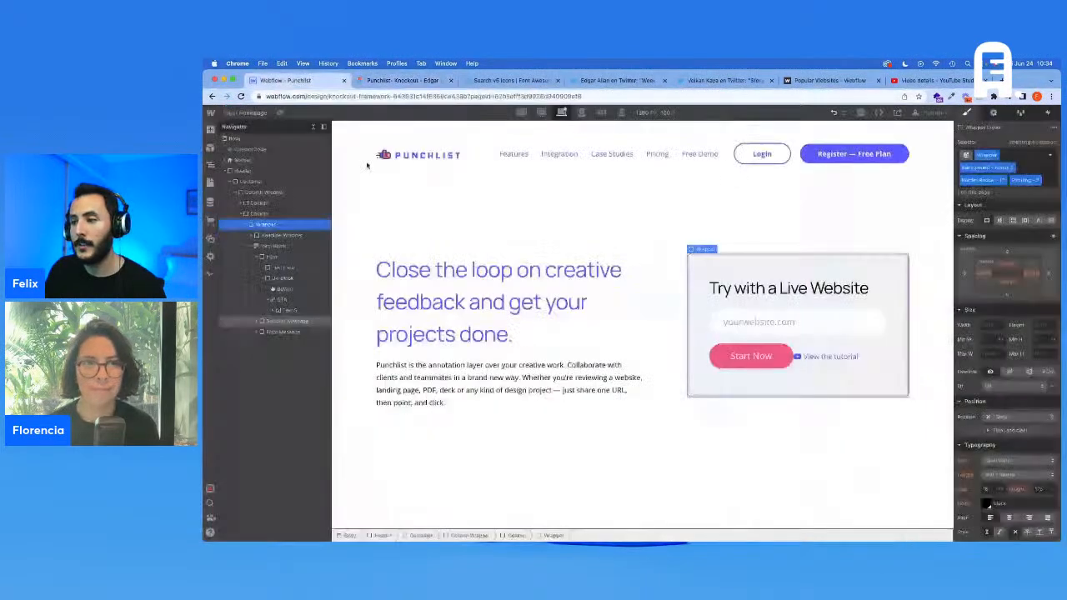
left_click(784, 357)
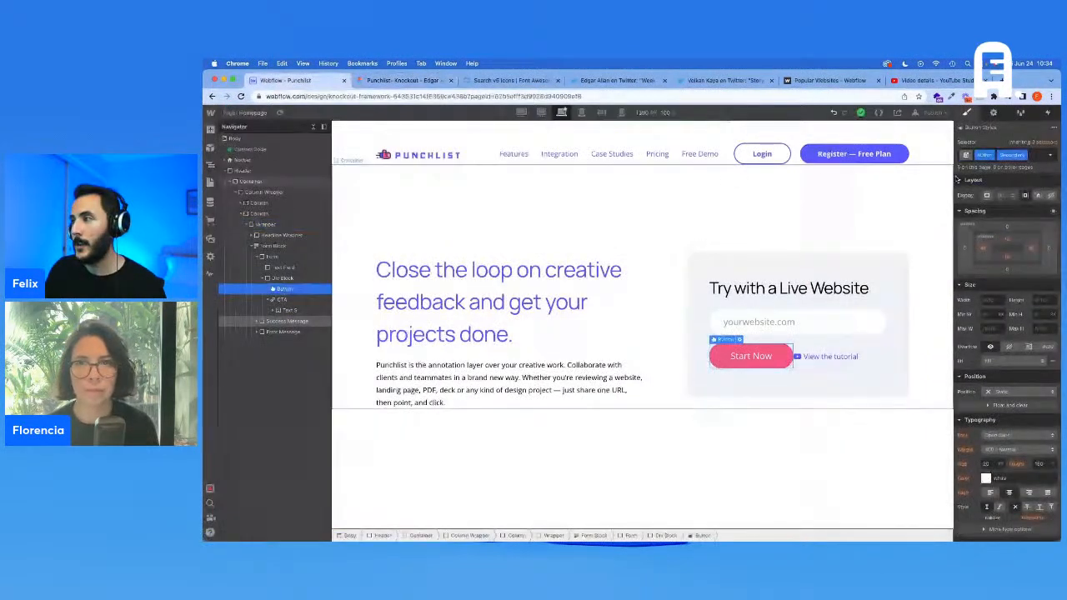
left_click(1032, 158)
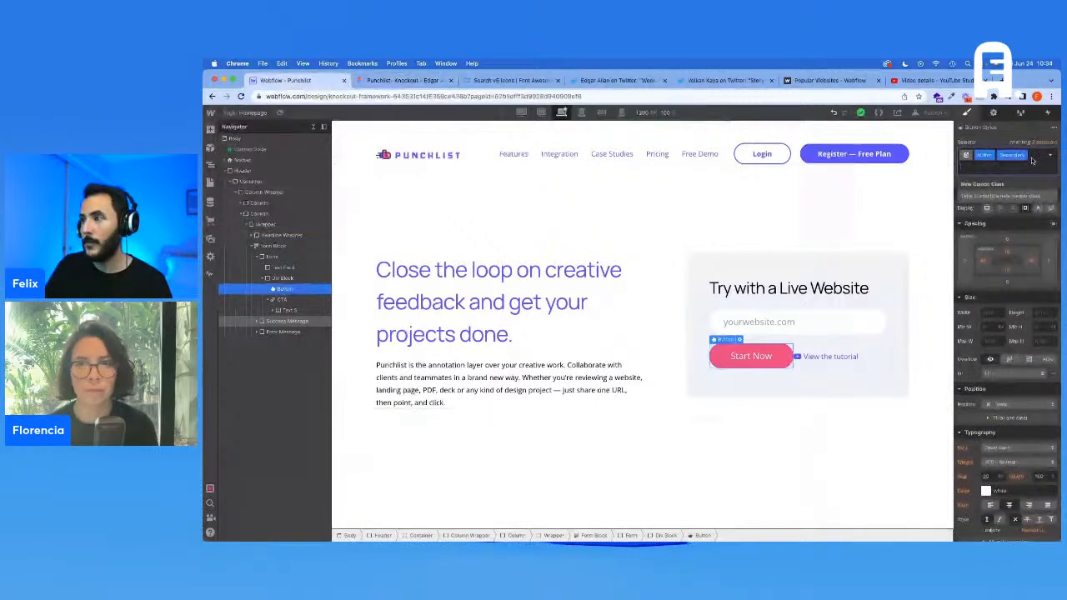
type("Margin Rig")
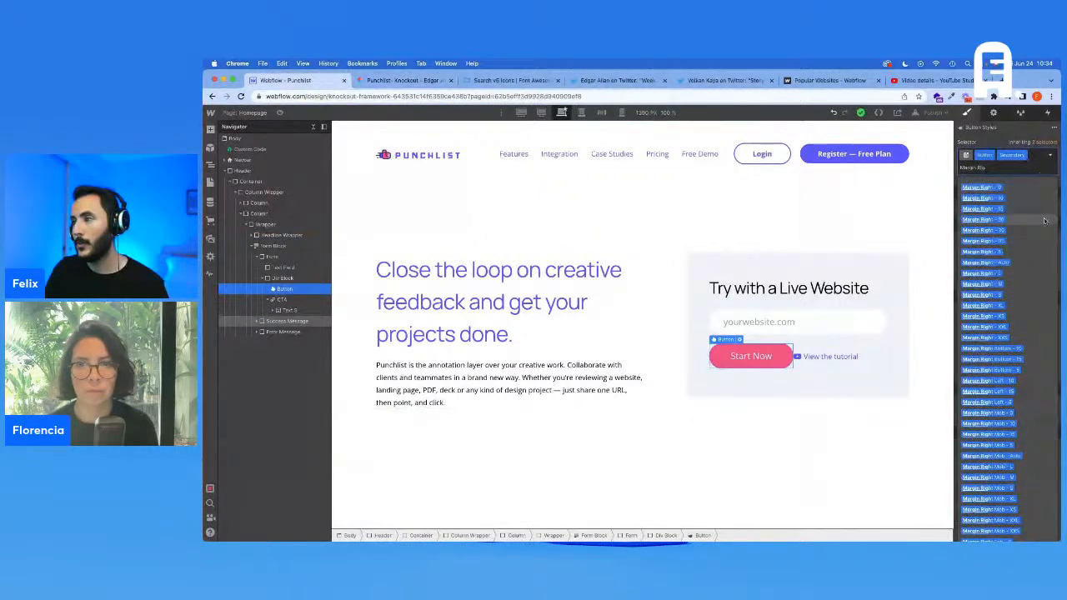
left_click(1012, 222)
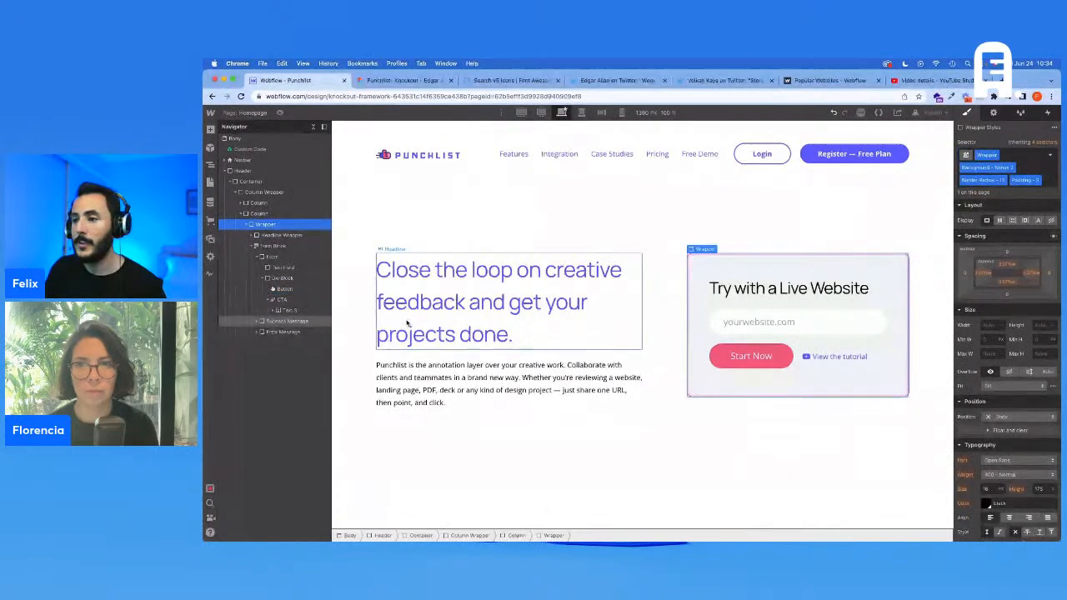
Compare the hero with Figma's Home frame, look at the section below it, and return to the hero's column structure in Webflow
left_click(500, 288)
left_click(379, 81)
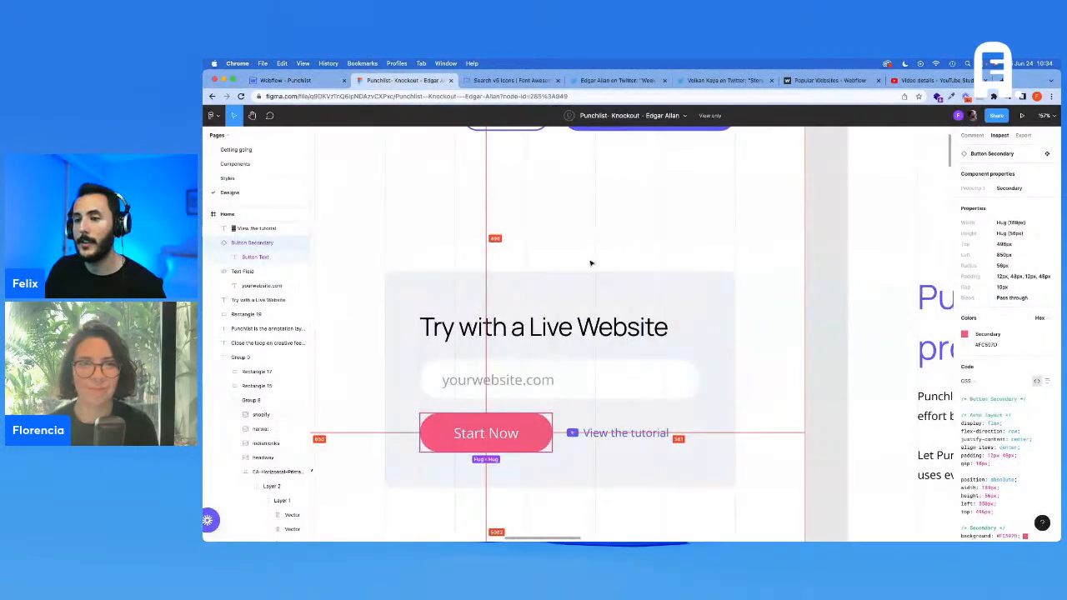
scroll(595, 264, "down", 6)
scroll(543, 281, "left", 2)
left_click(499, 357)
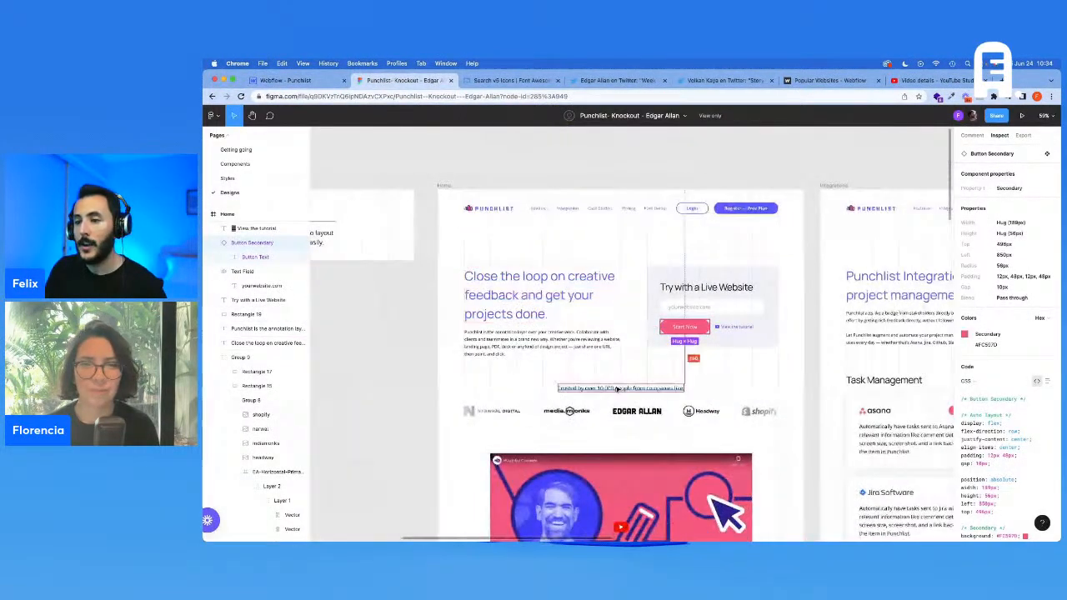
left_click(498, 360)
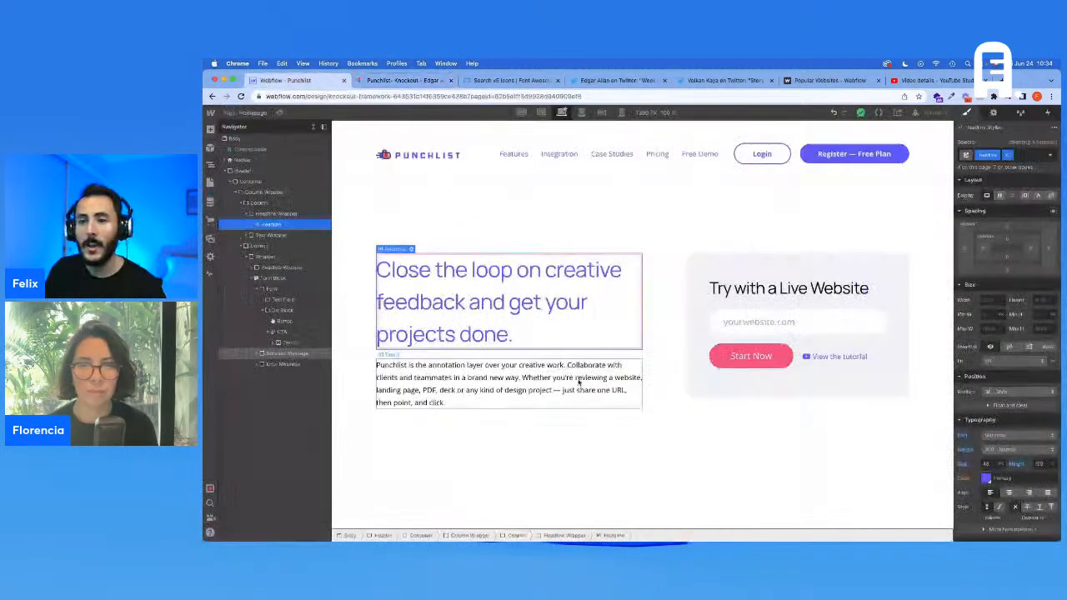
left_click(275, 80)
left_click(264, 192)
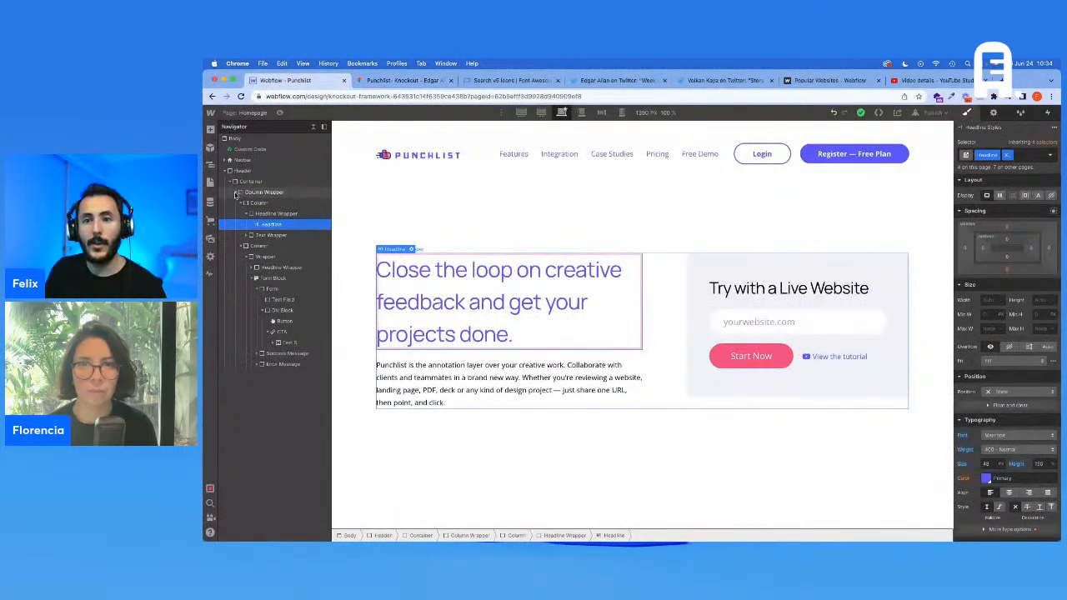
Add the "Margin Bottom - M" class to the hero's Column Wrapper
left_click(236, 193)
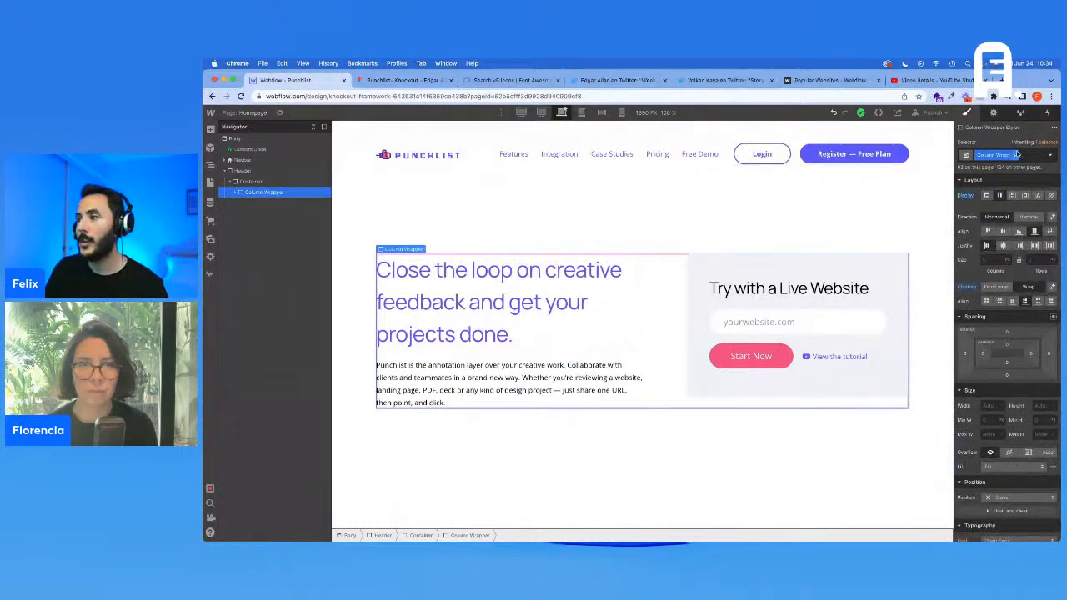
left_click(1024, 155)
type("Margin Bottom")
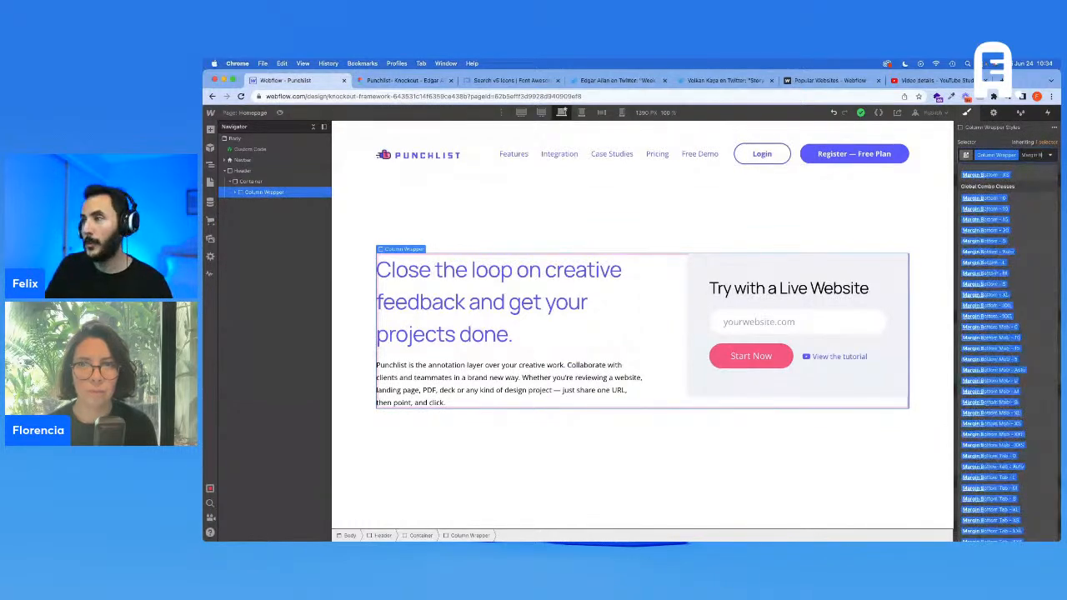
type(" - M")
key("Return")
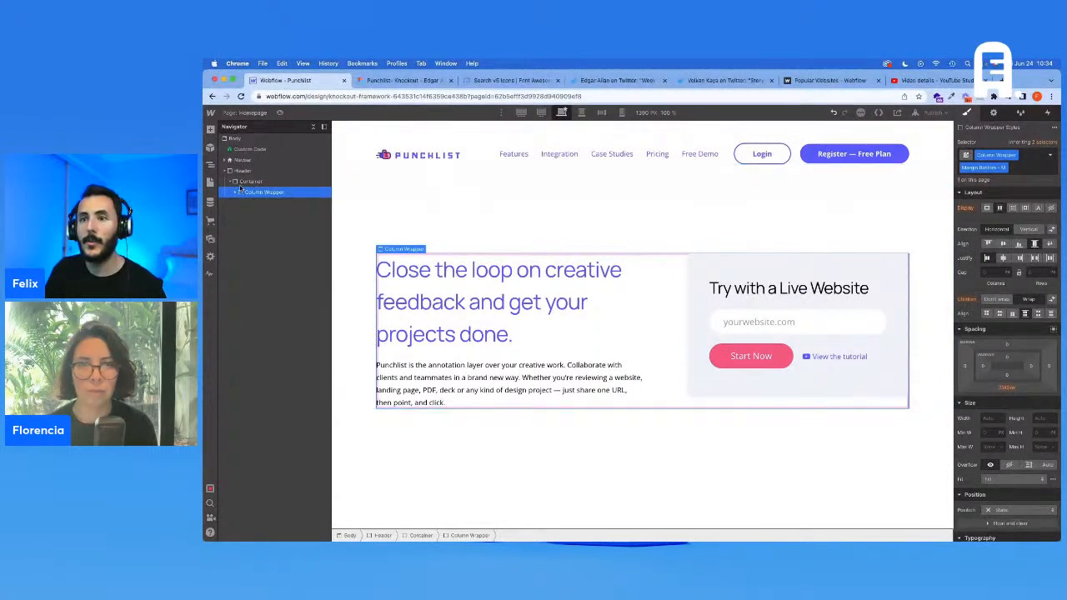
Add a div block below the Column Wrapper, inspect the "Trusted by" text in Figma, and give the div the "Wrapper" class
key("super+v")
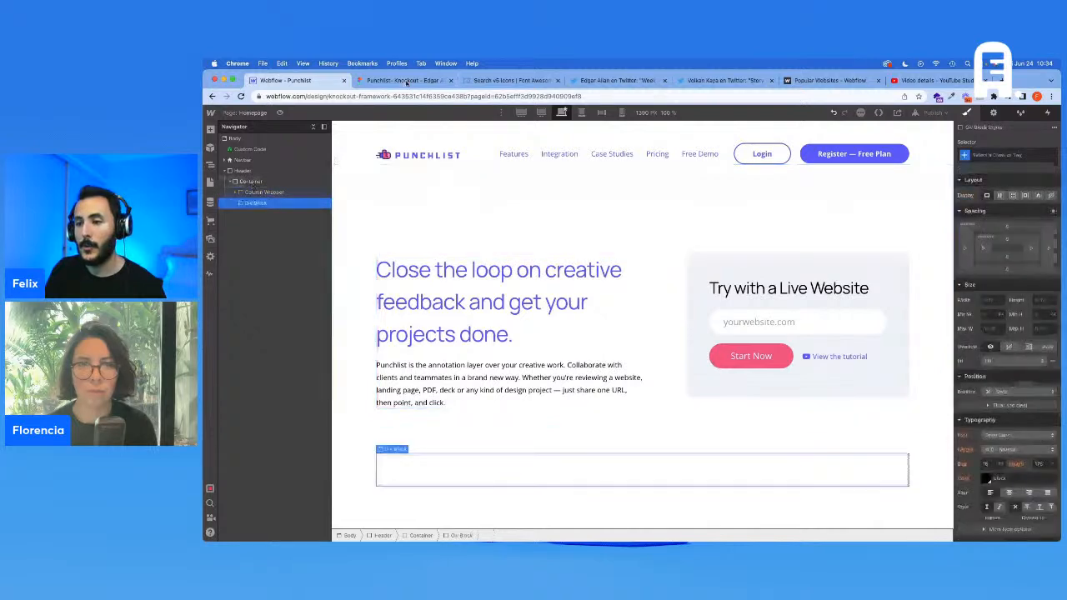
left_click(404, 81)
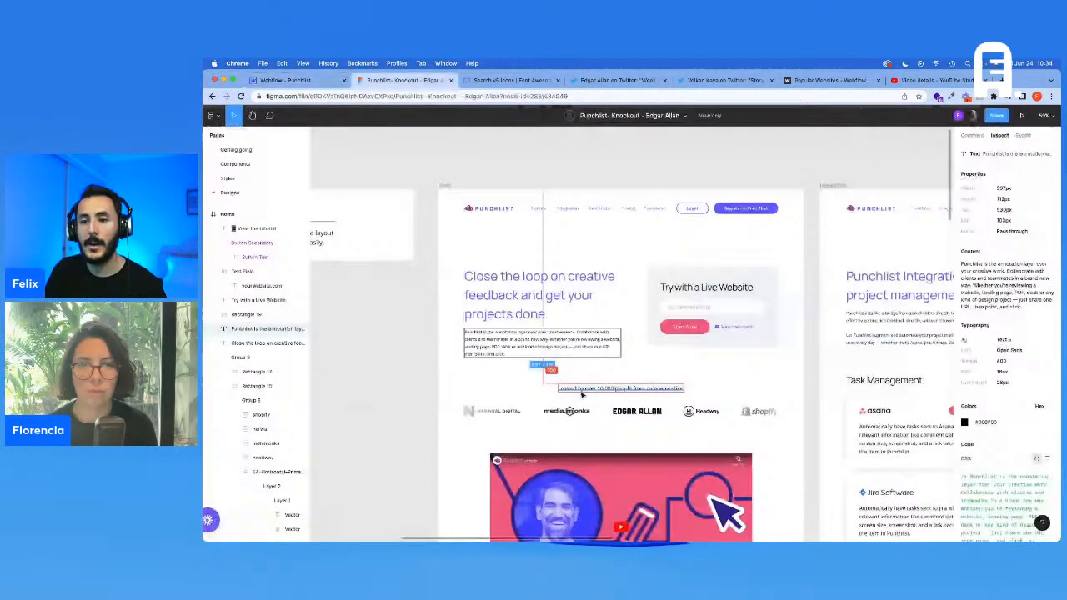
left_click(582, 390)
left_click(283, 80)
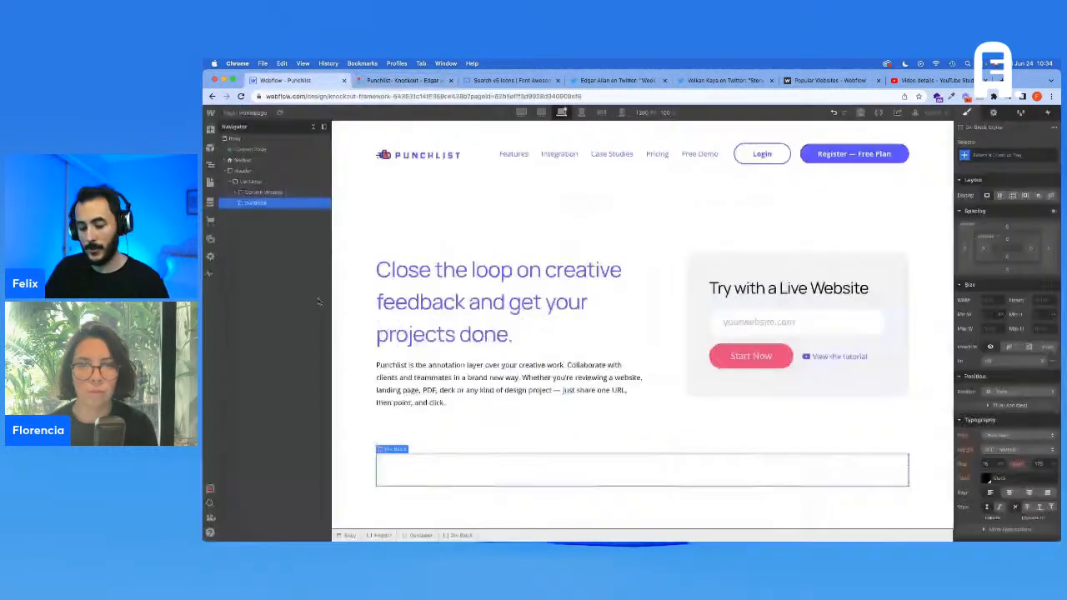
left_click(1007, 153)
type("Wrap")
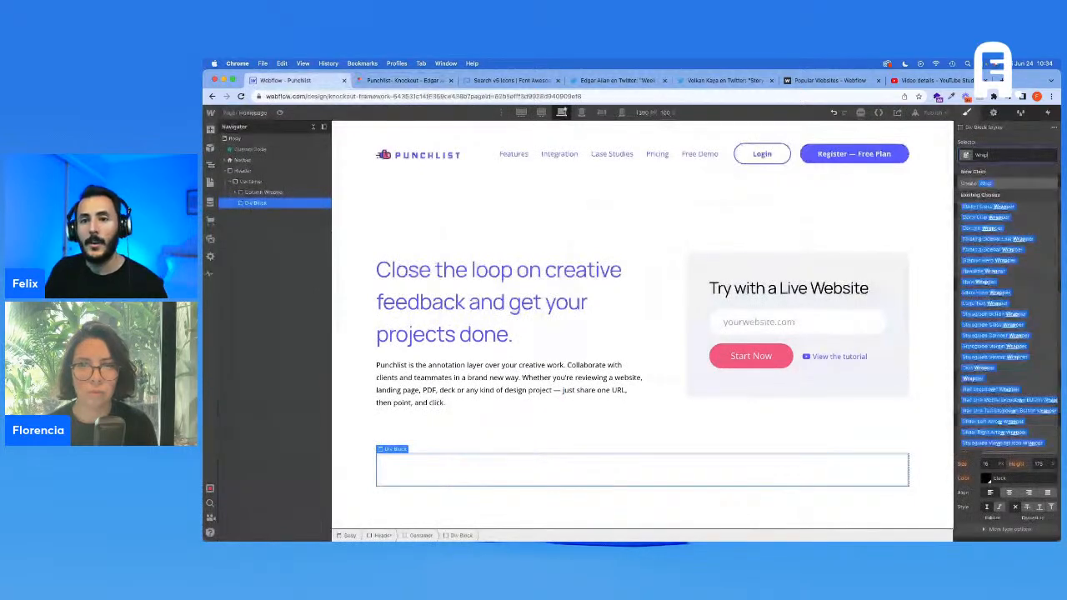
type("per")
key("Return")
key("super+e")
type("d")
left_click(553, 231)
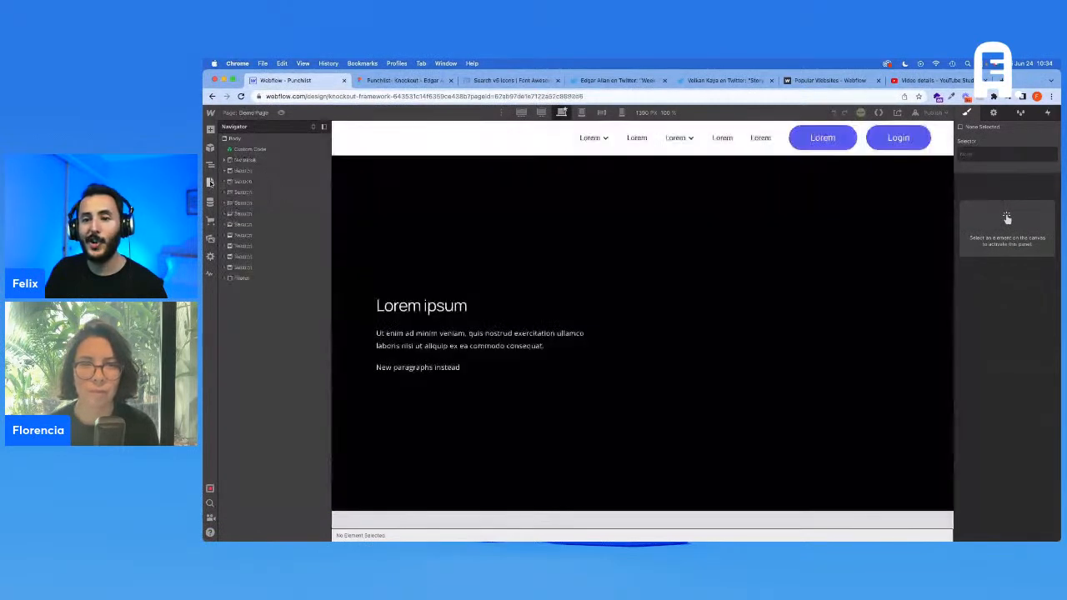
left_click(210, 182)
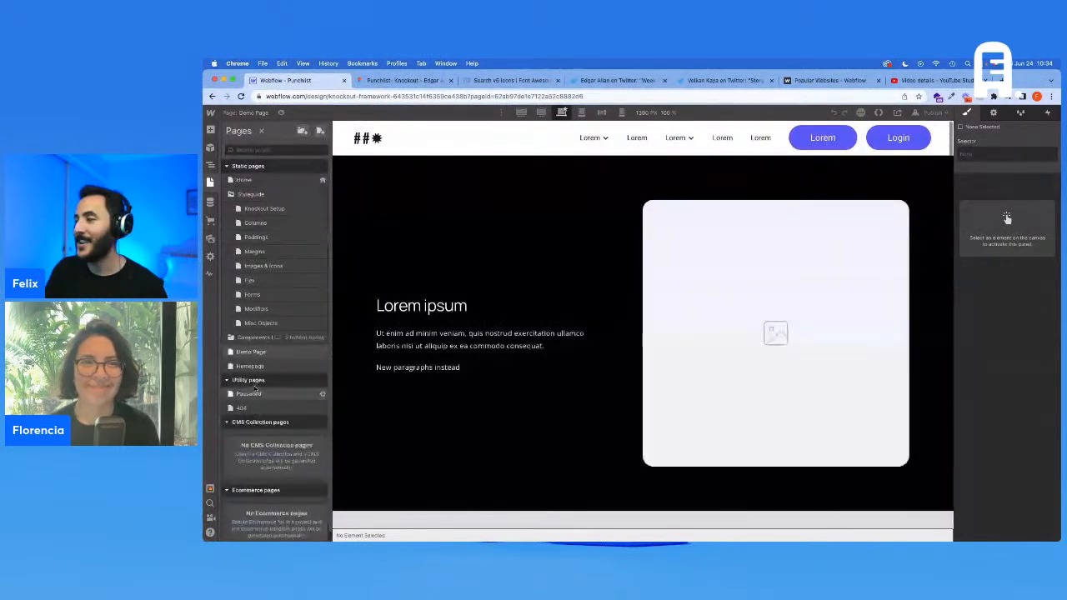
left_click(251, 367)
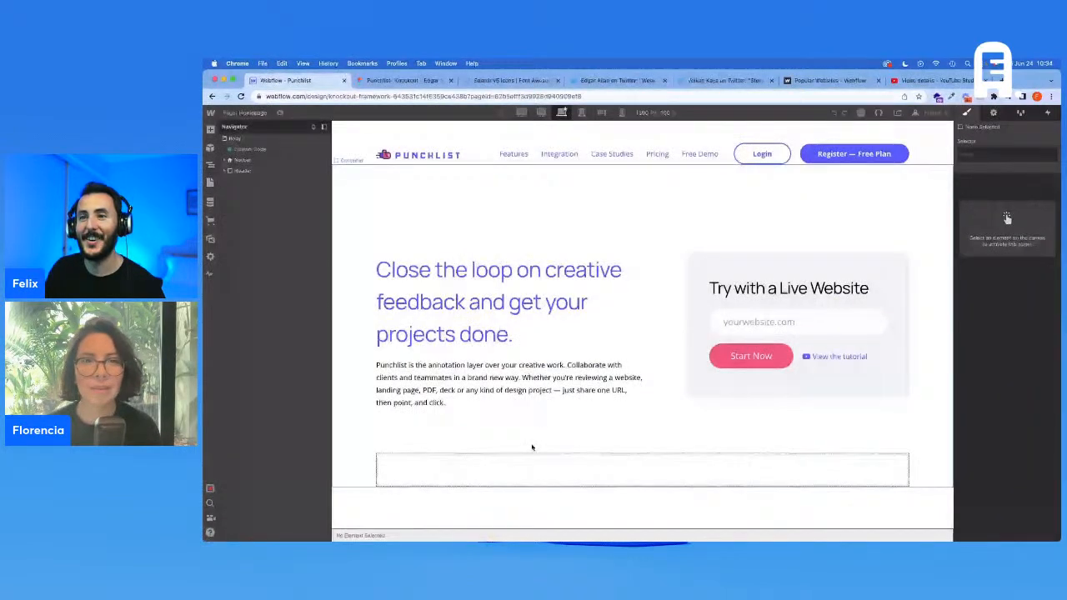
Add a div block with the existing "Text Wrapper" class inside the empty Wrapper below the hero columns
left_click(531, 447)
left_click(379, 81)
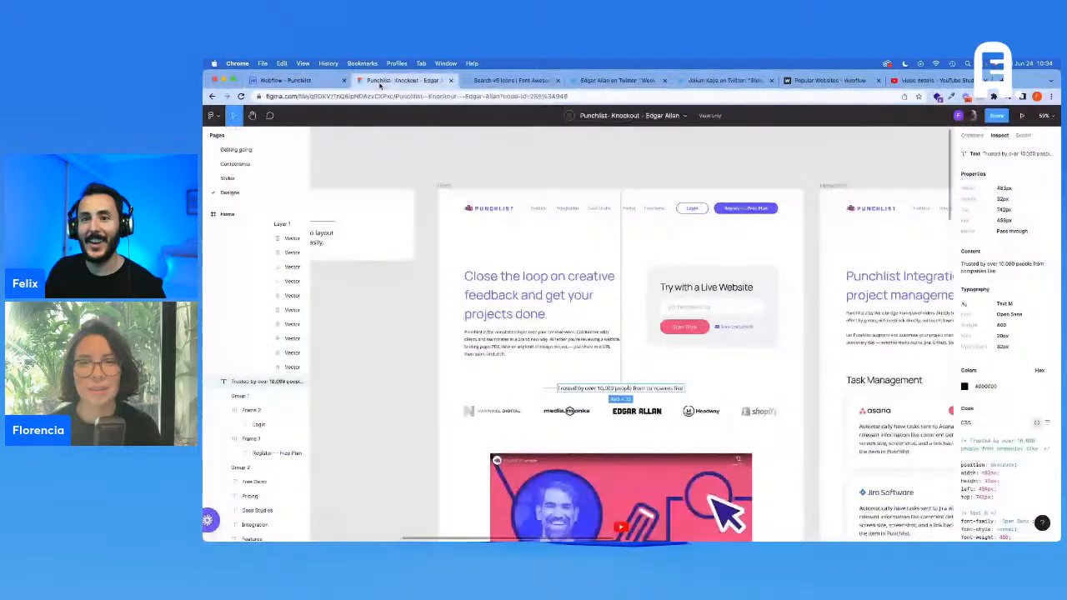
left_click(325, 81)
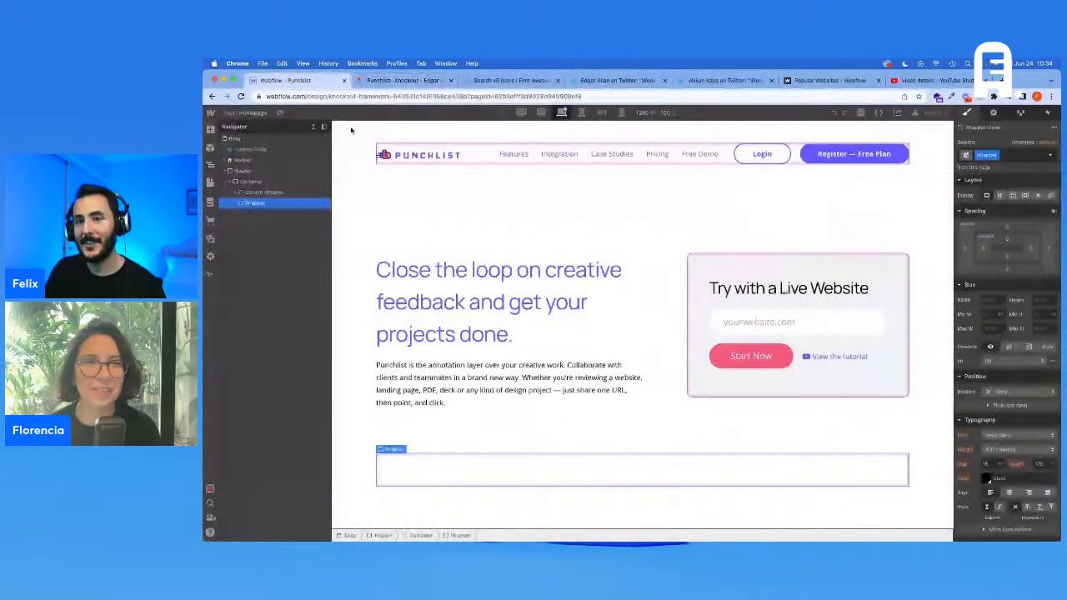
key("super+e")
type("d")
key("Return")
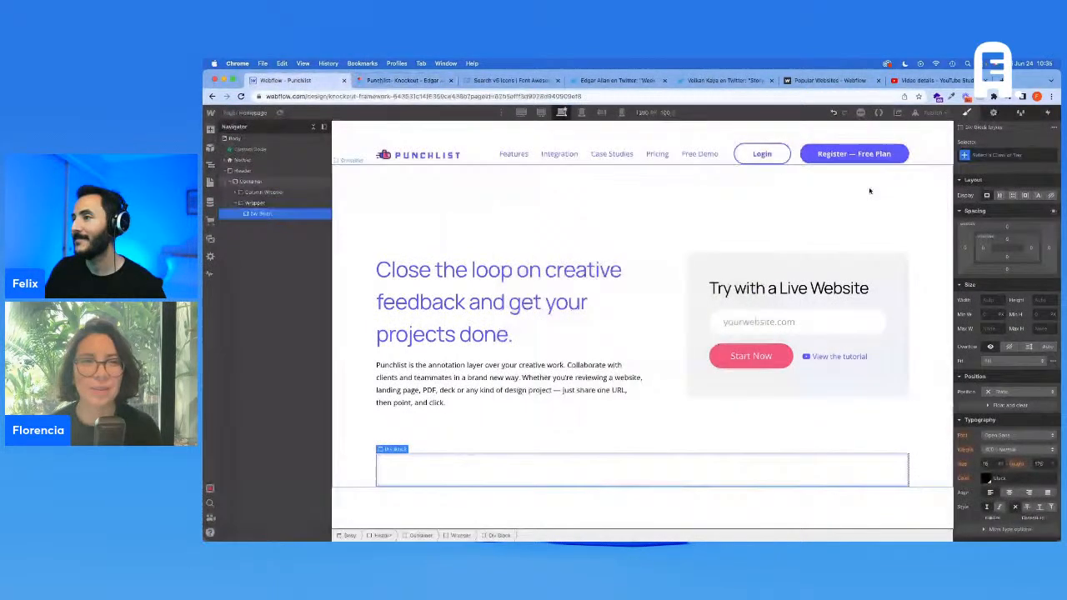
left_click(1028, 154)
type("Text W")
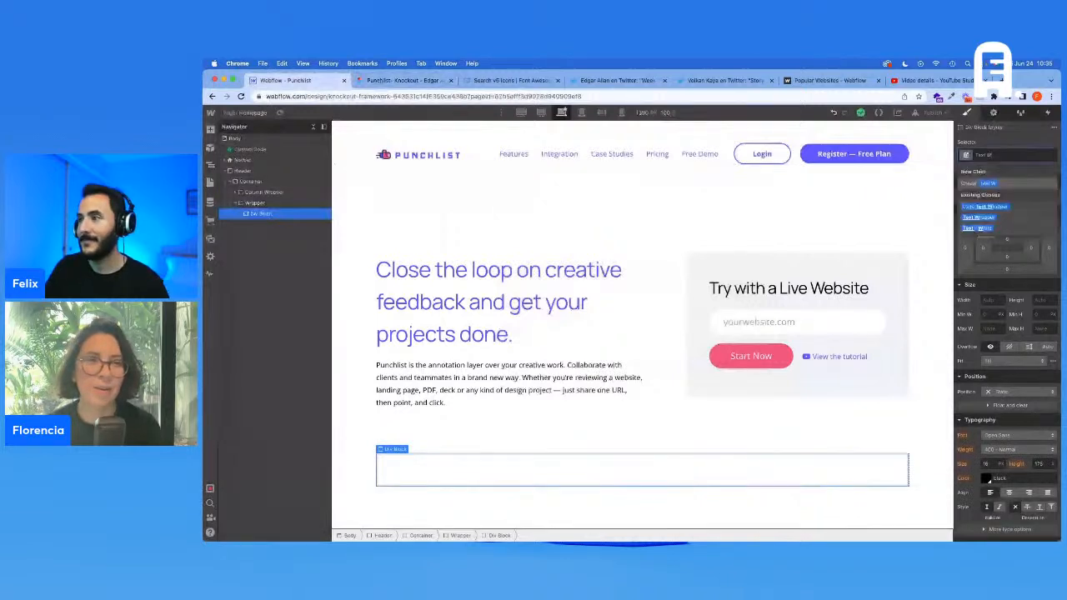
type("e")
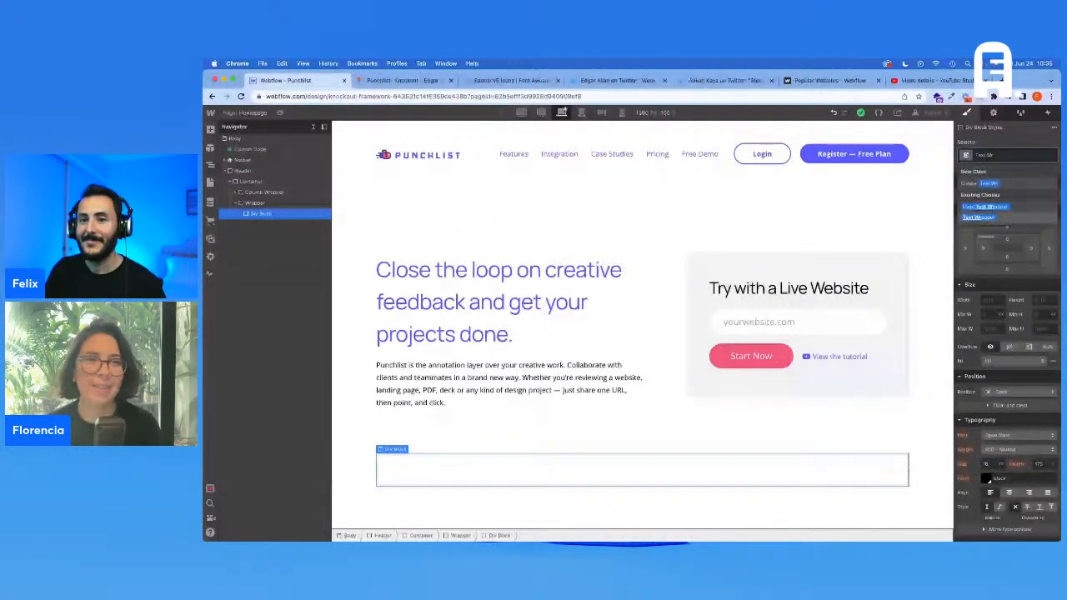
left_click(978, 216)
Add a text block inside the new Text Wrapper, check its text style in Figma, and apply the "Text M" class
key("super+e")
type("te")
left_click(539, 206)
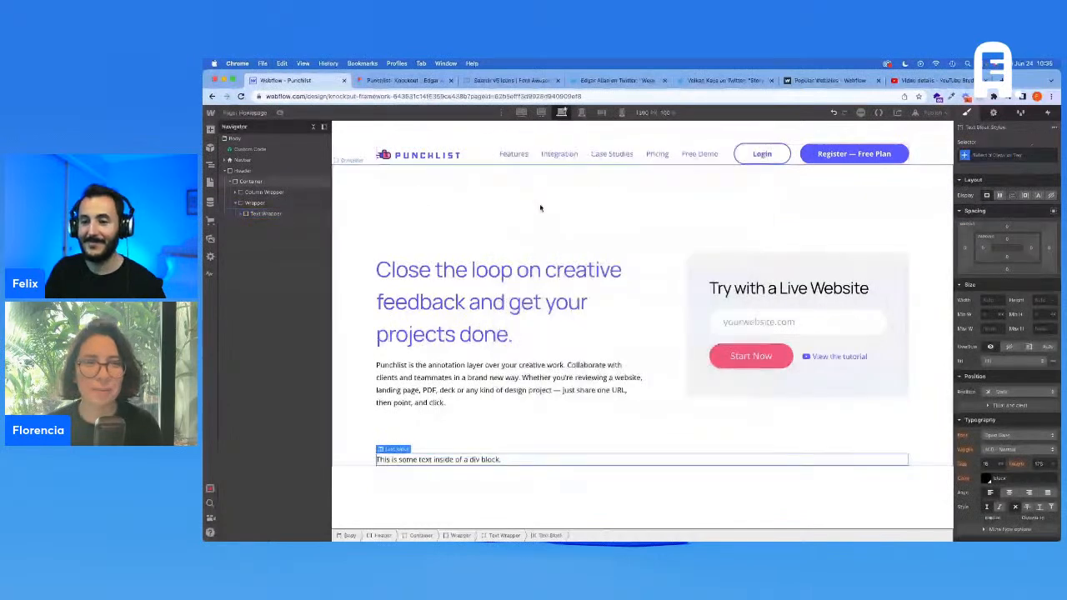
left_click(402, 80)
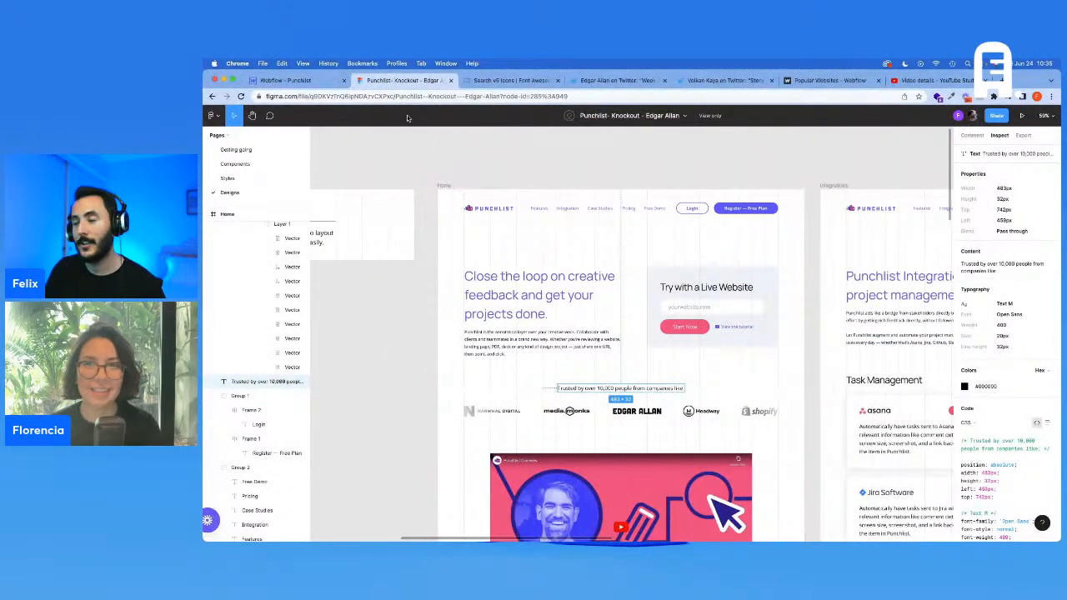
left_click(308, 83)
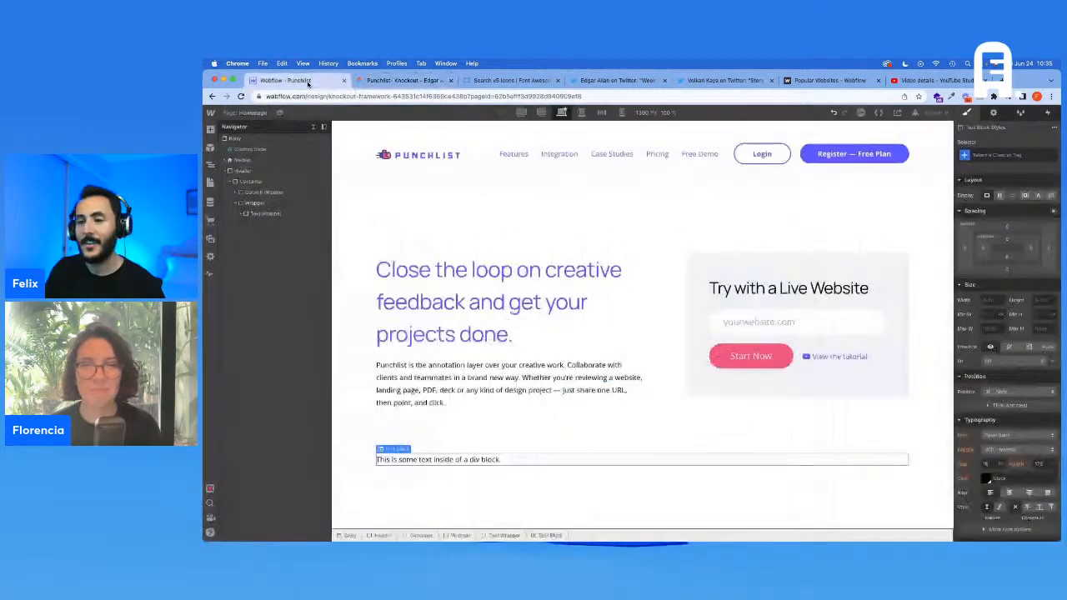
left_click(1000, 155)
type("text m")
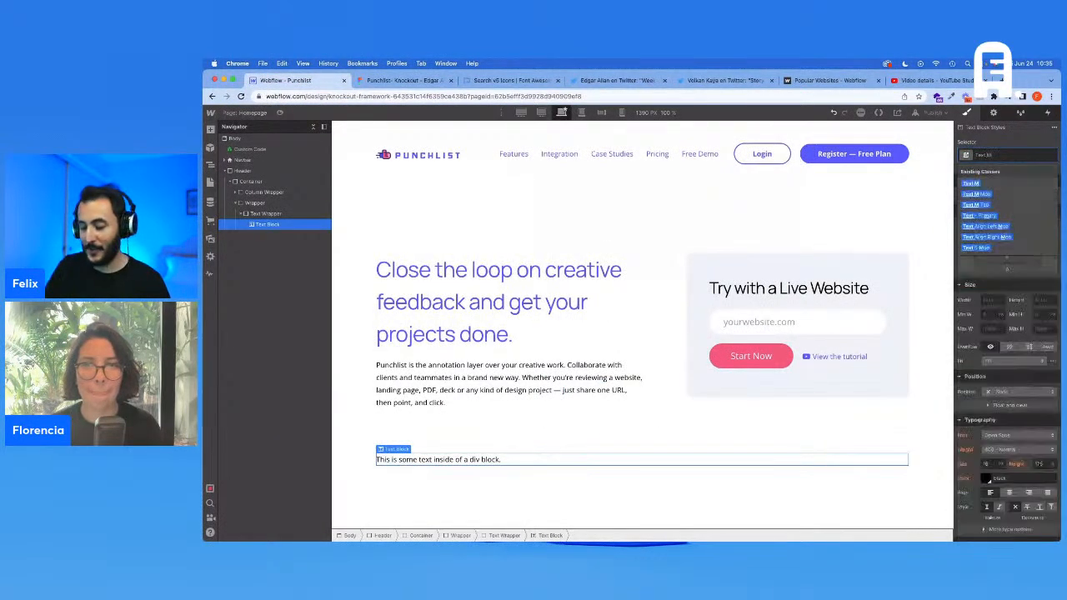
key("Return")
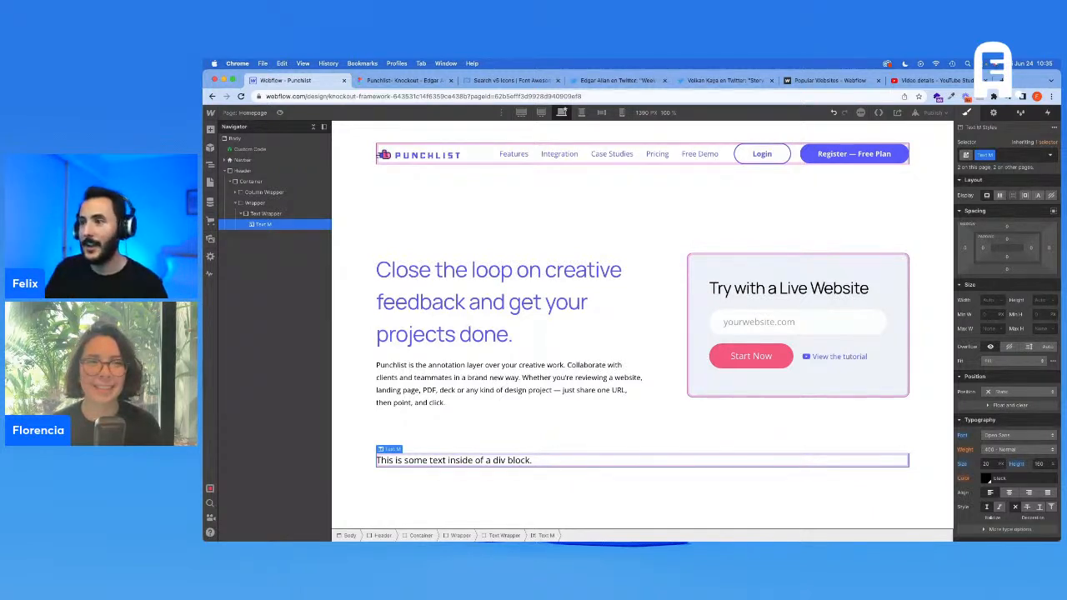
Replace the Text M placeholder with the Figma copy "Trusted by over 10,000 people from companies like:"
left_click(616, 300)
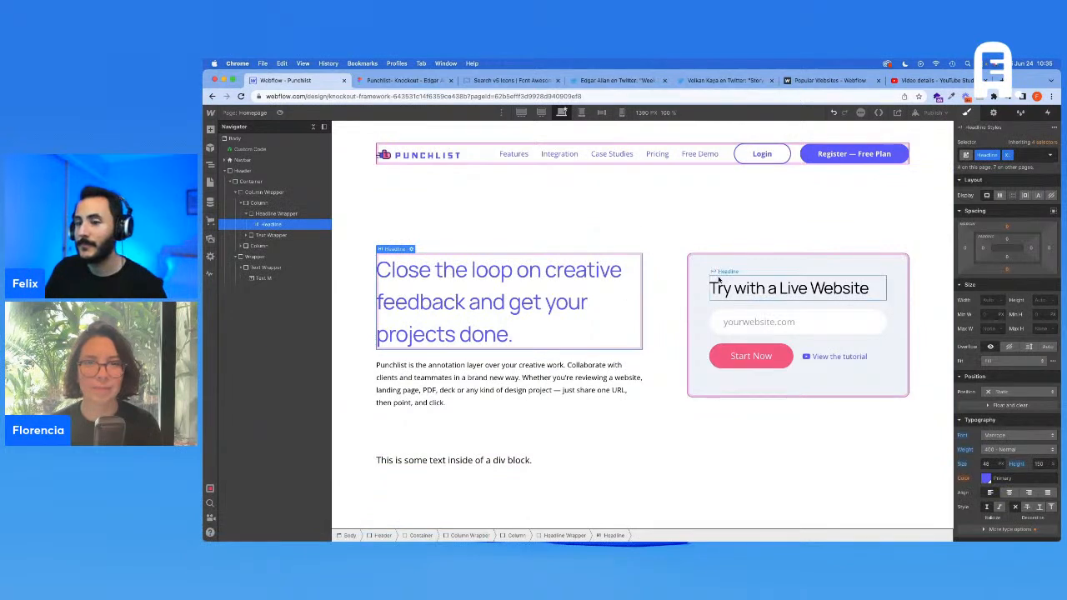
left_click(263, 278)
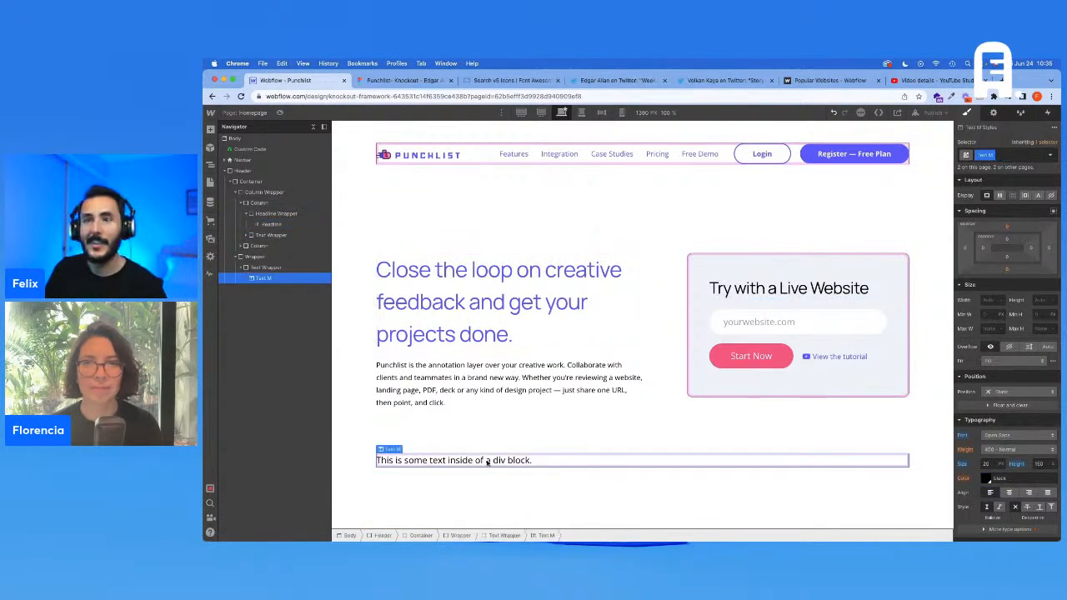
left_click(402, 80)
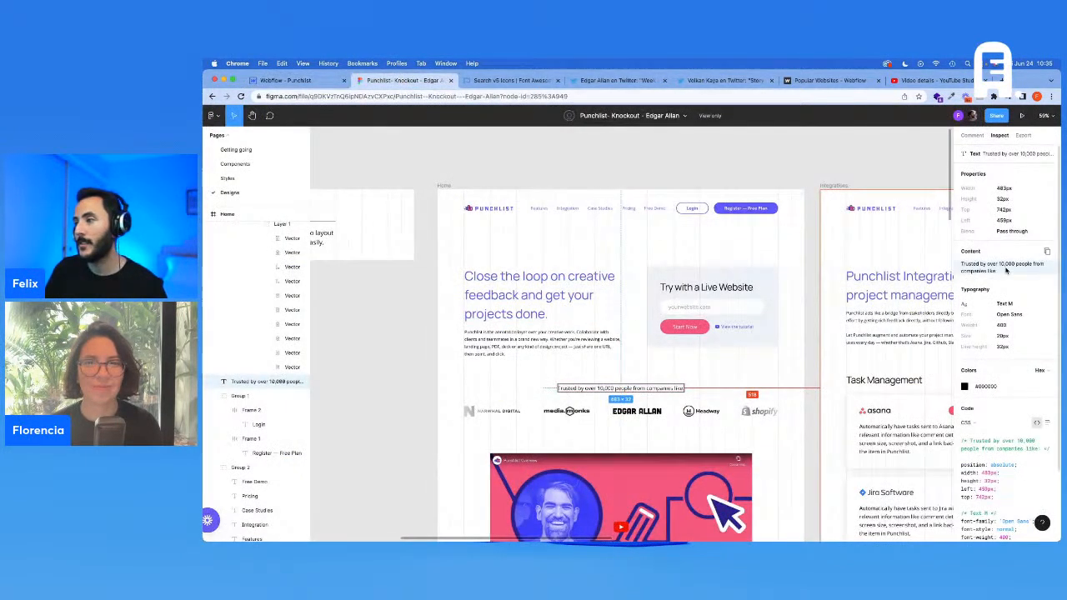
left_click(287, 80)
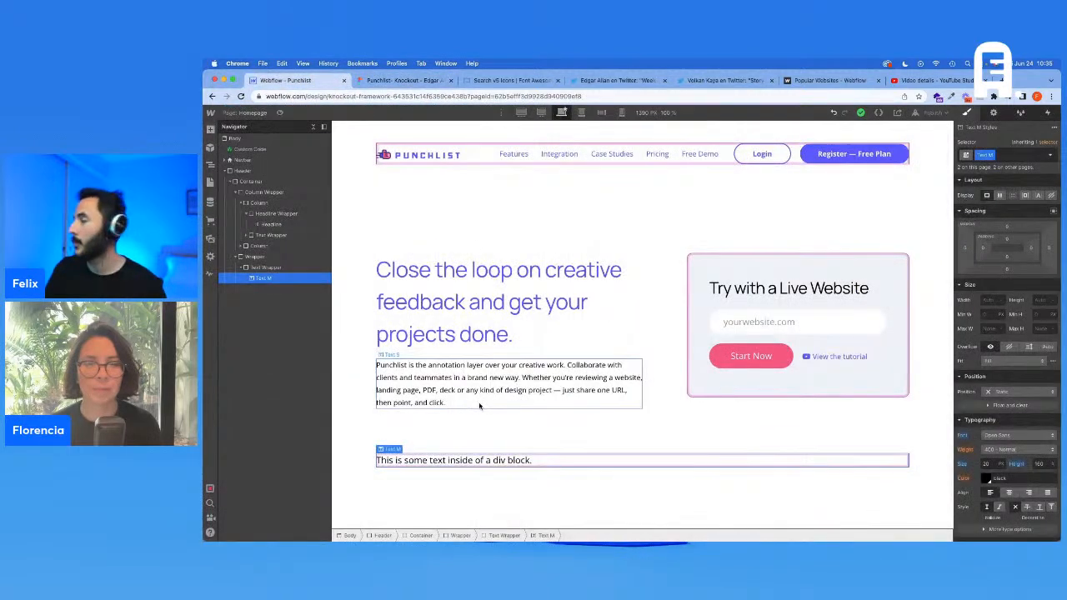
key("Return")
type("Trusted by over 10,000 people from companies like:")
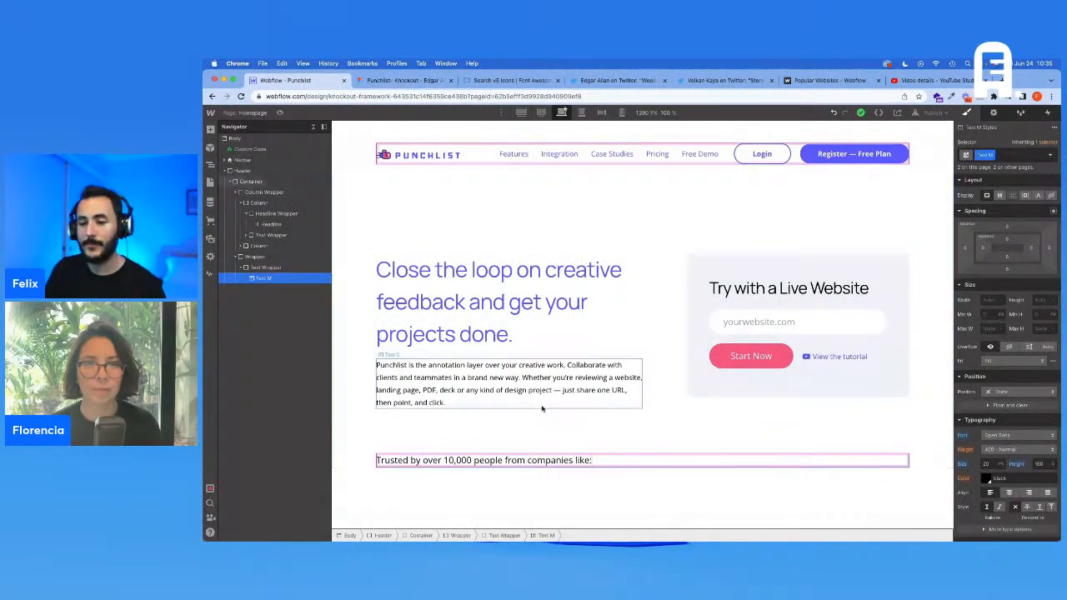
left_click(542, 409)
left_click(602, 466)
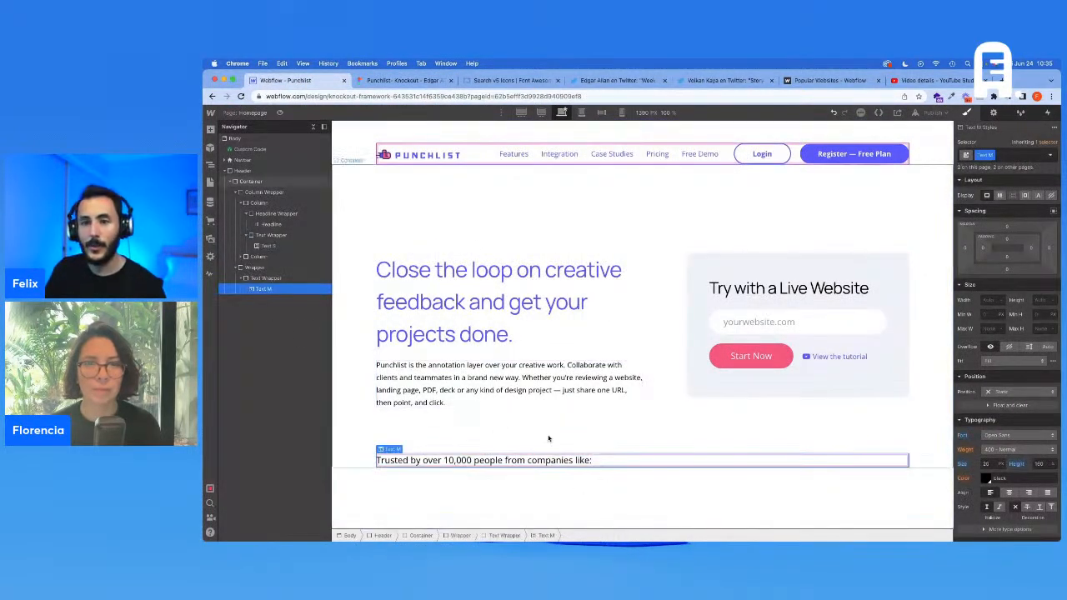
Center the "Trusted by" line by adding the "Center" class to its Text Wrapper
left_click(267, 280)
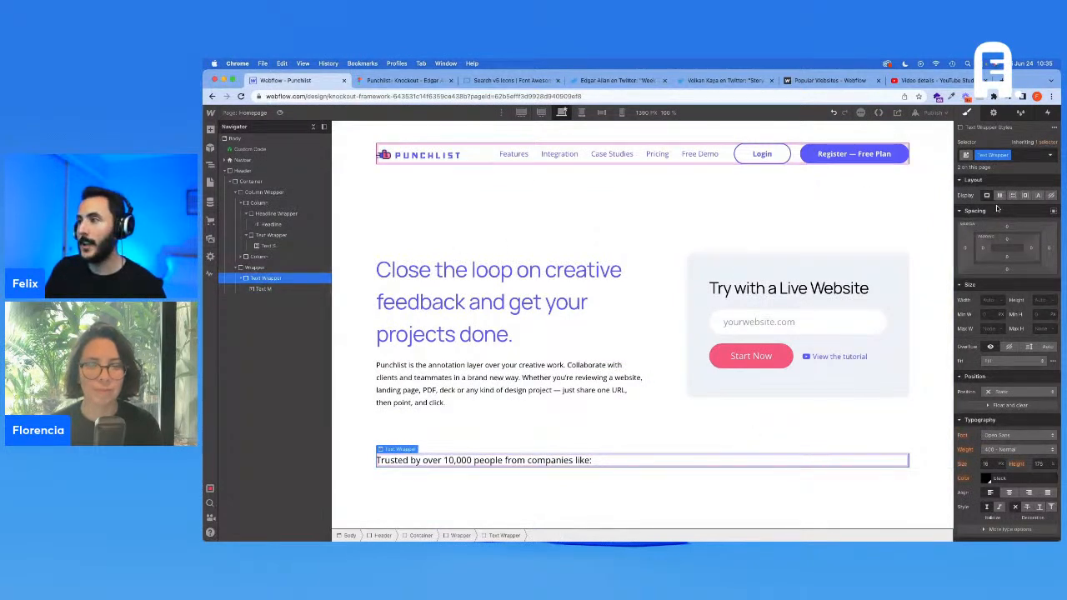
left_click(1021, 156)
type("cen")
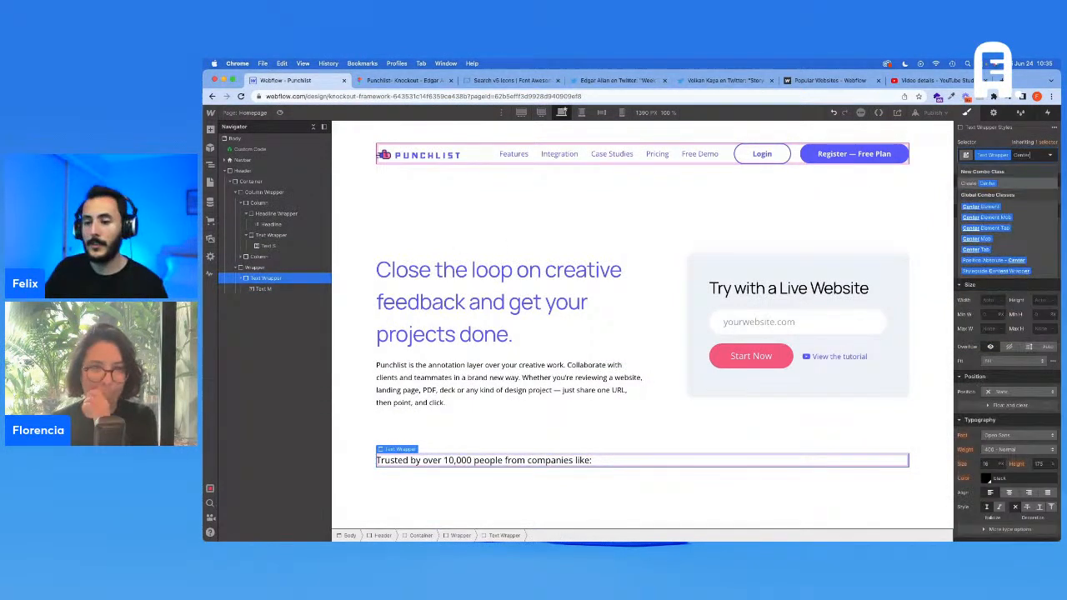
key("Return")
Check the gap below the "Trusted by" line in Figma and add the "Margin Bottom - S" class to its Text Wrapper
key("ctrl+Tab")
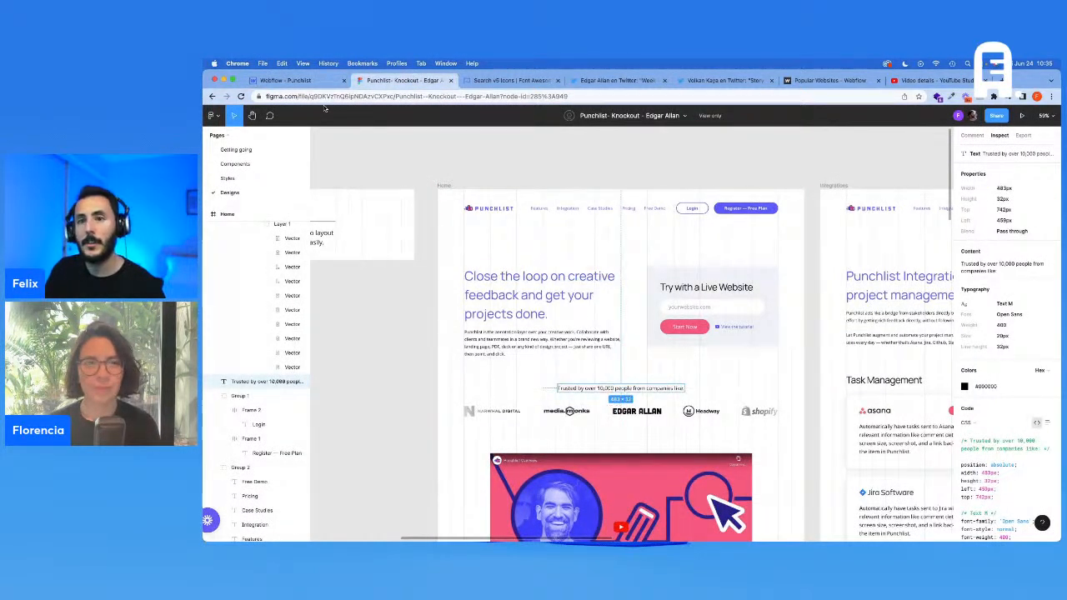
left_click(296, 80)
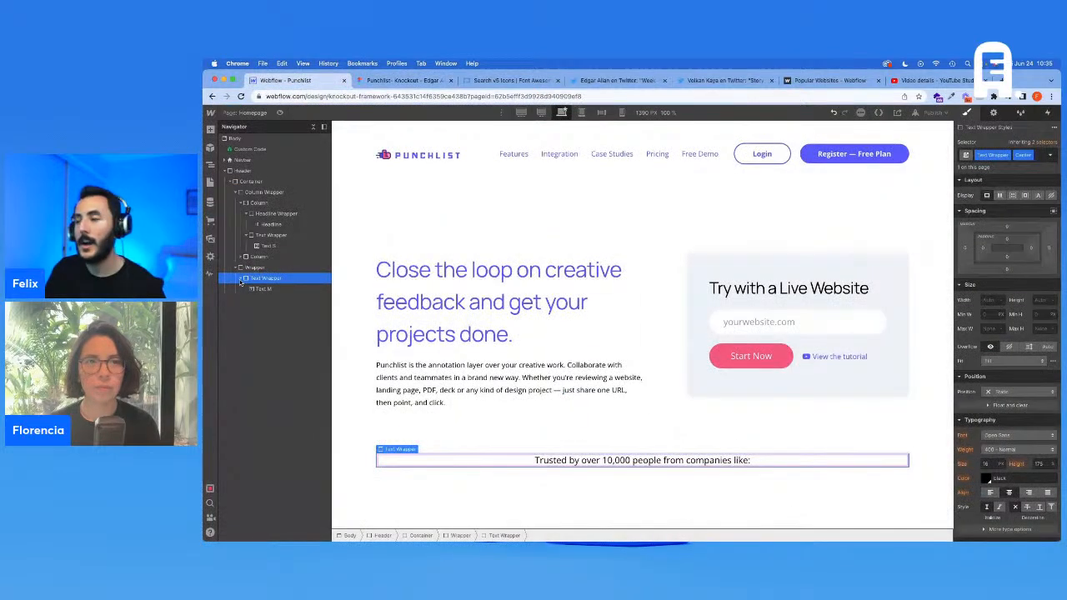
left_click(1038, 159)
type("M")
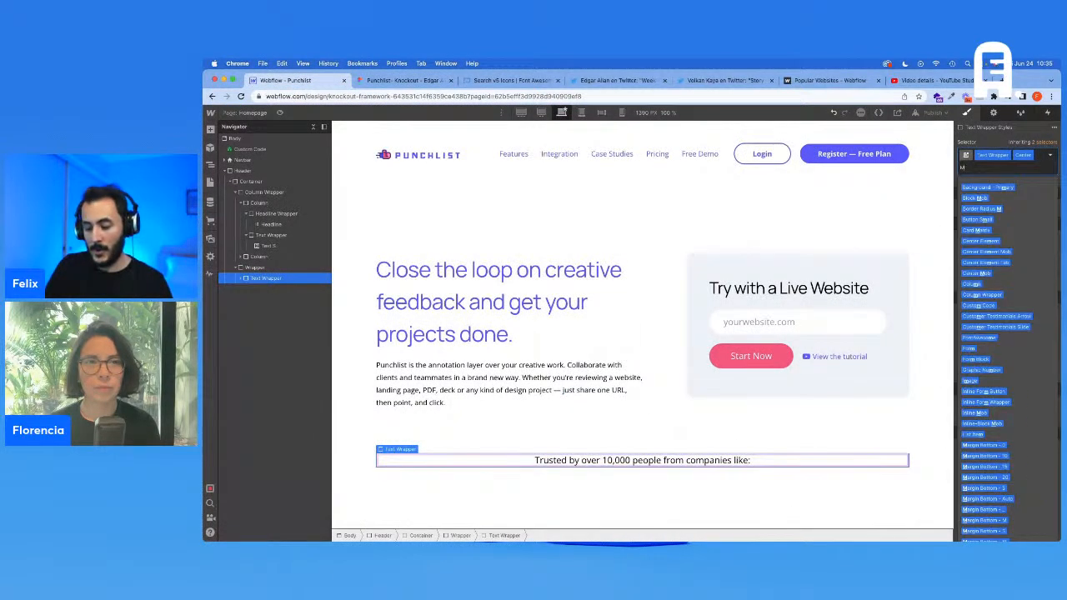
type("argin Bottom - S")
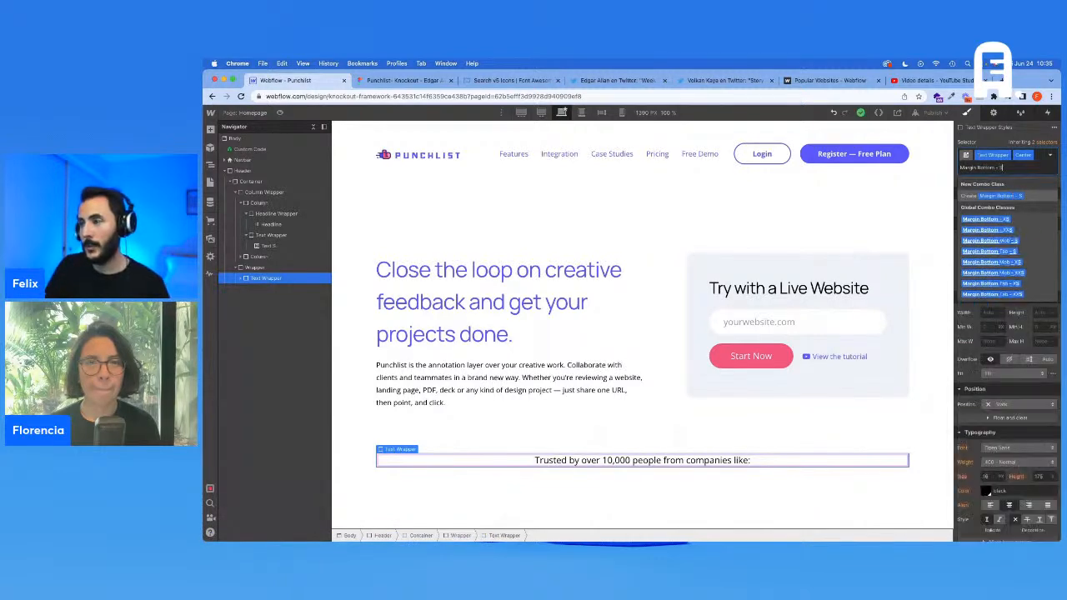
key("Return")
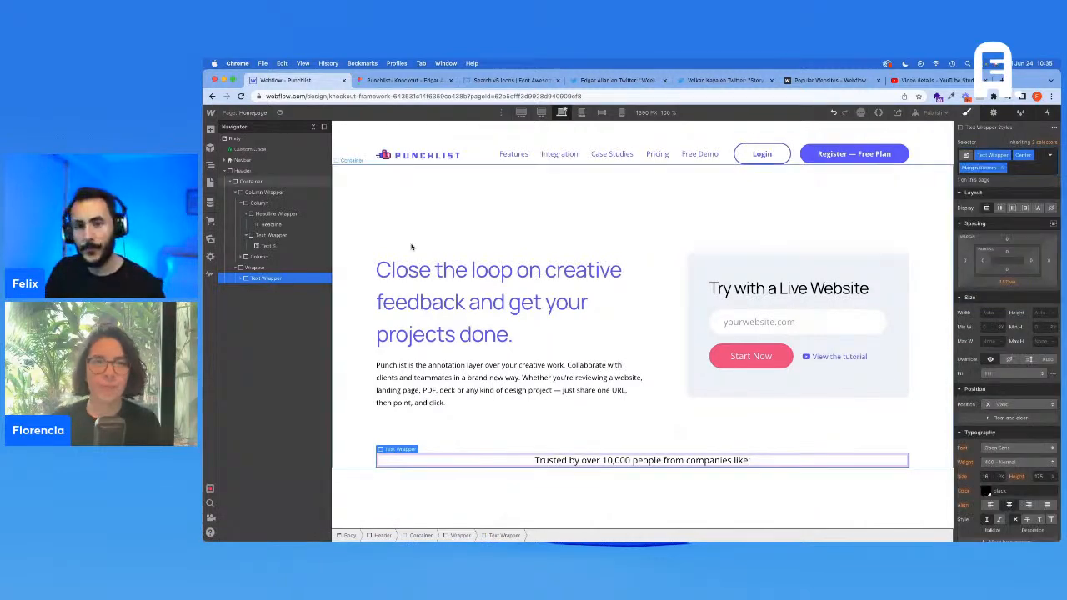
Add a div block inside the Wrapper below the "Trusted by" Text Wrapper, and switch to the Figma design of the logo row
left_click(291, 268)
key("super+e")
type("d")
key("Return")
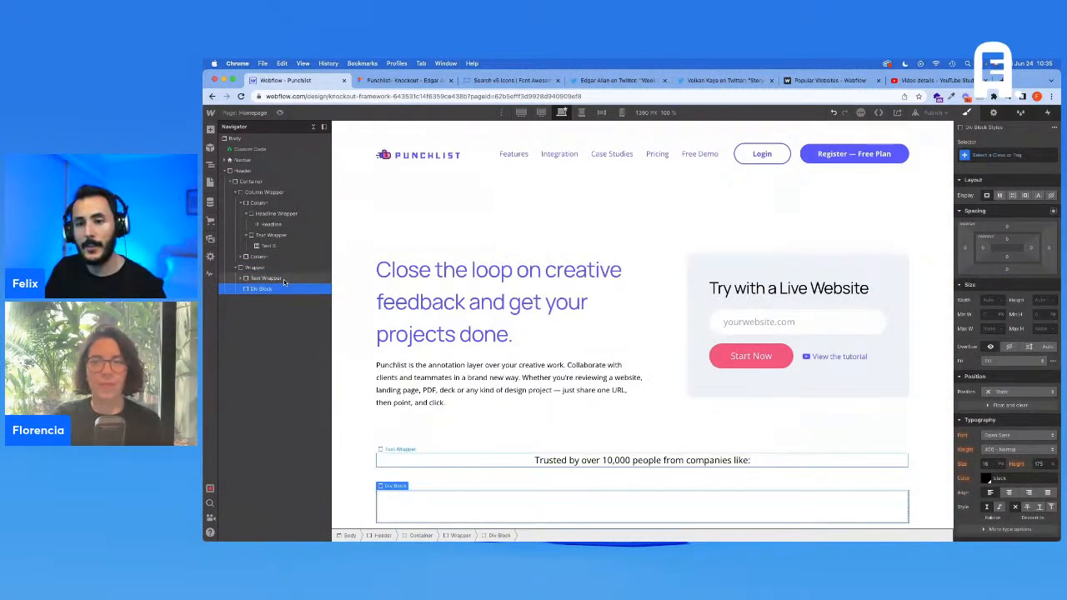
left_click(401, 80)
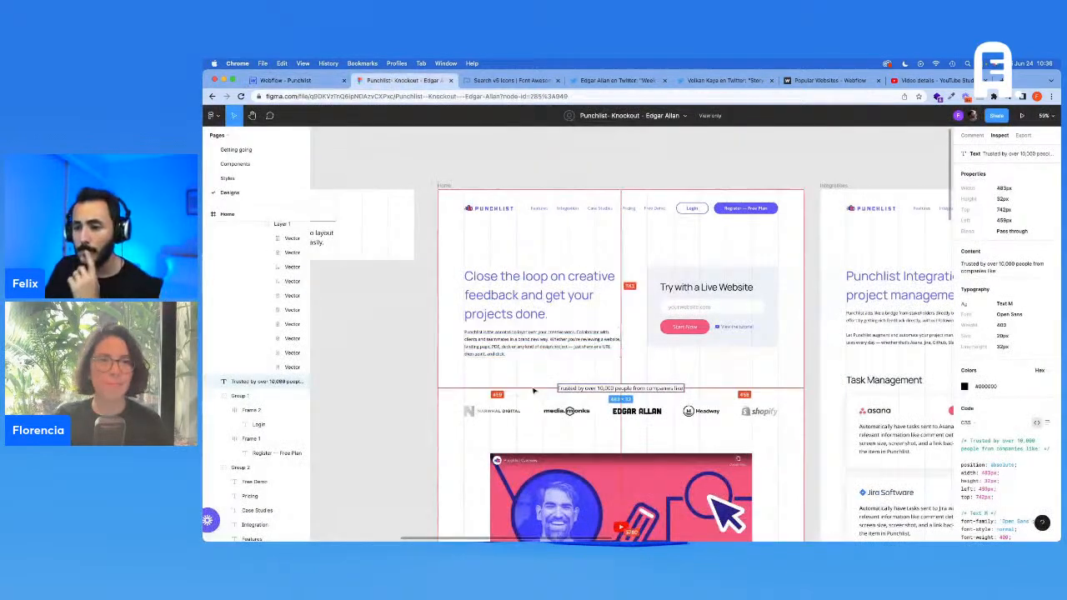
Inspect the Narwhal Digital logo in Figma, and give the empty div block in Webflow the class "Carousel Wrapper"
left_click(523, 414)
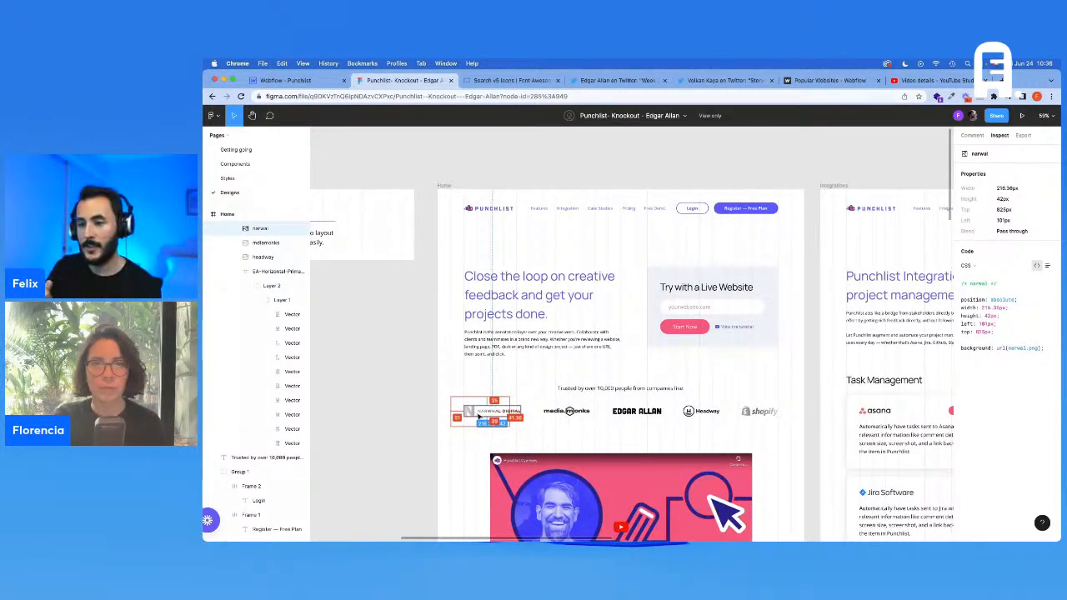
left_click(303, 84)
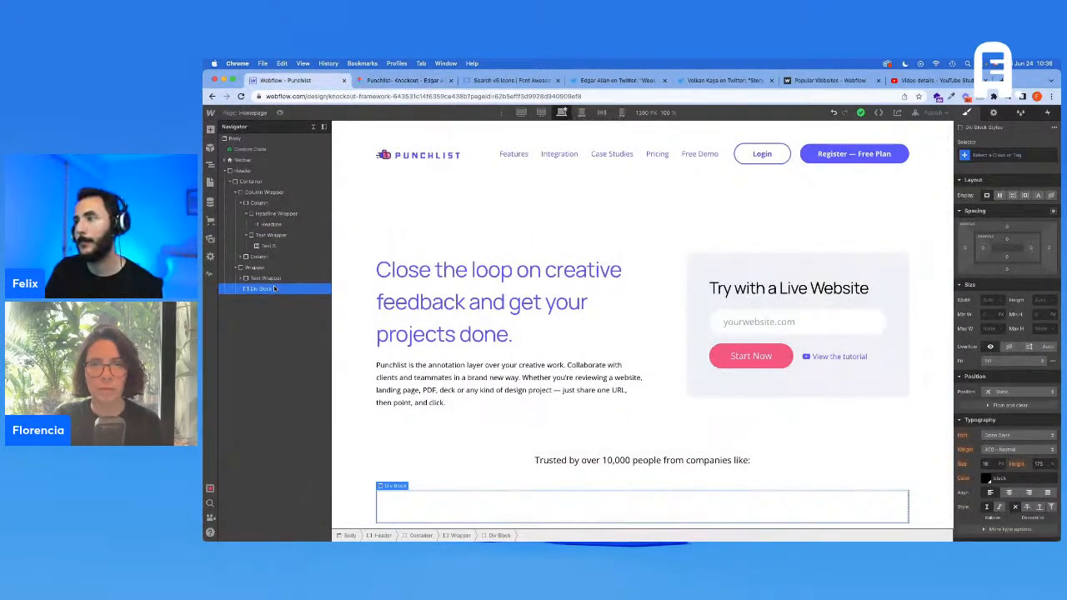
left_click(1007, 155)
type("Crid")
type("usel")
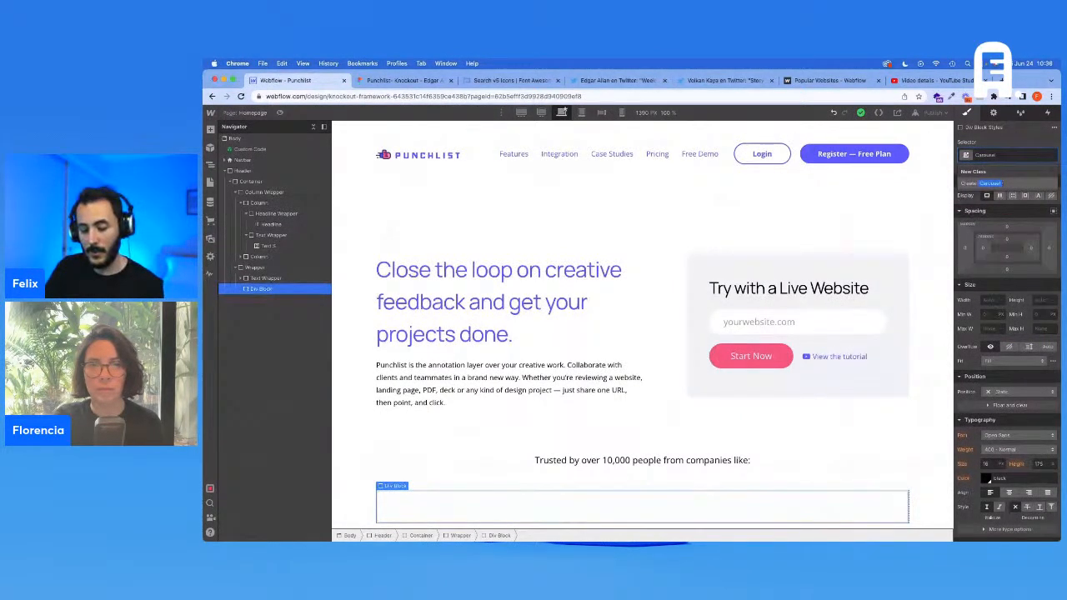
type(" Wrapper")
key("Return")
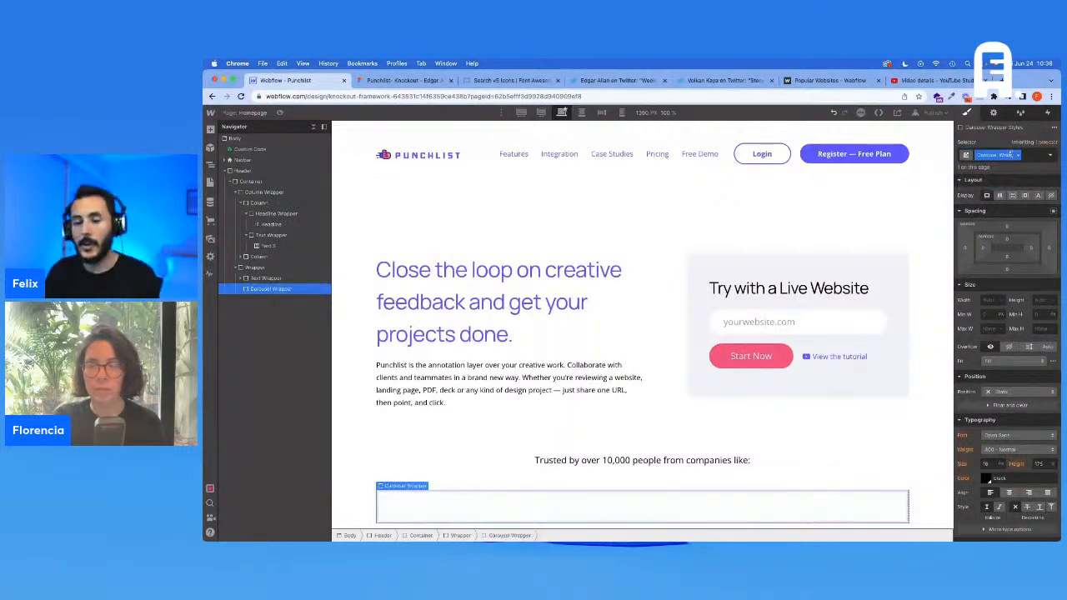
Add a div block inside the Carousel Wrapper and give it the class "Carousel"
key("super+e")
type("d")
key("Return")
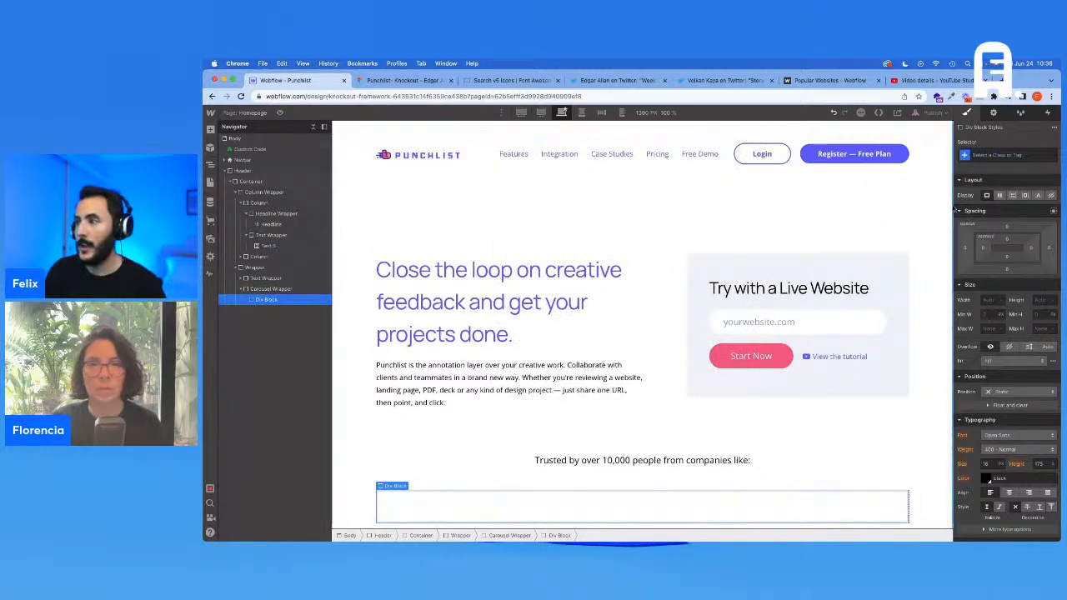
key("super+Return")
type("Carousel")
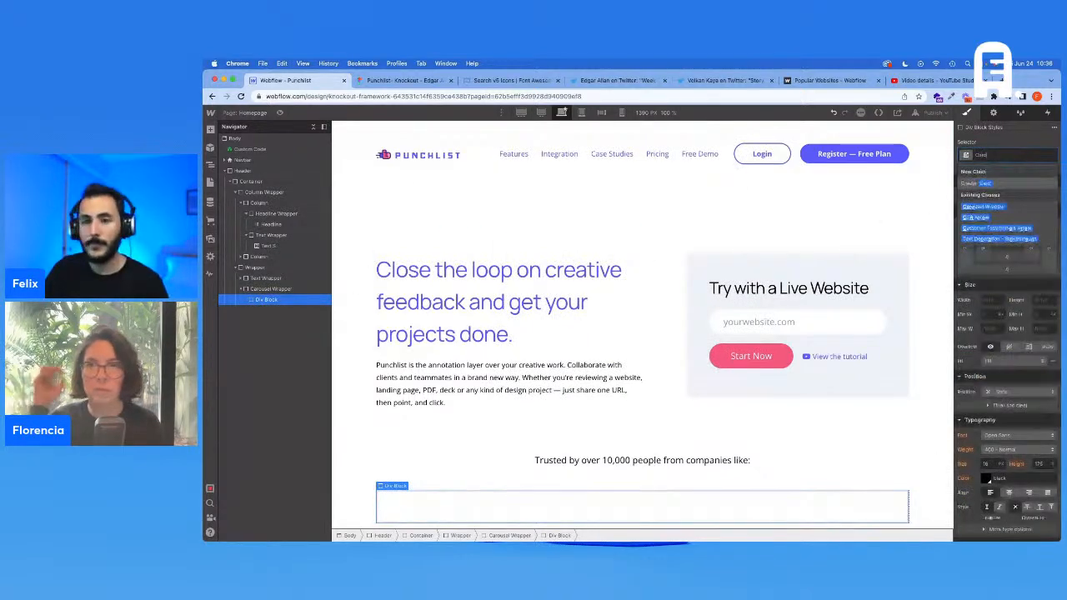
key("Return")
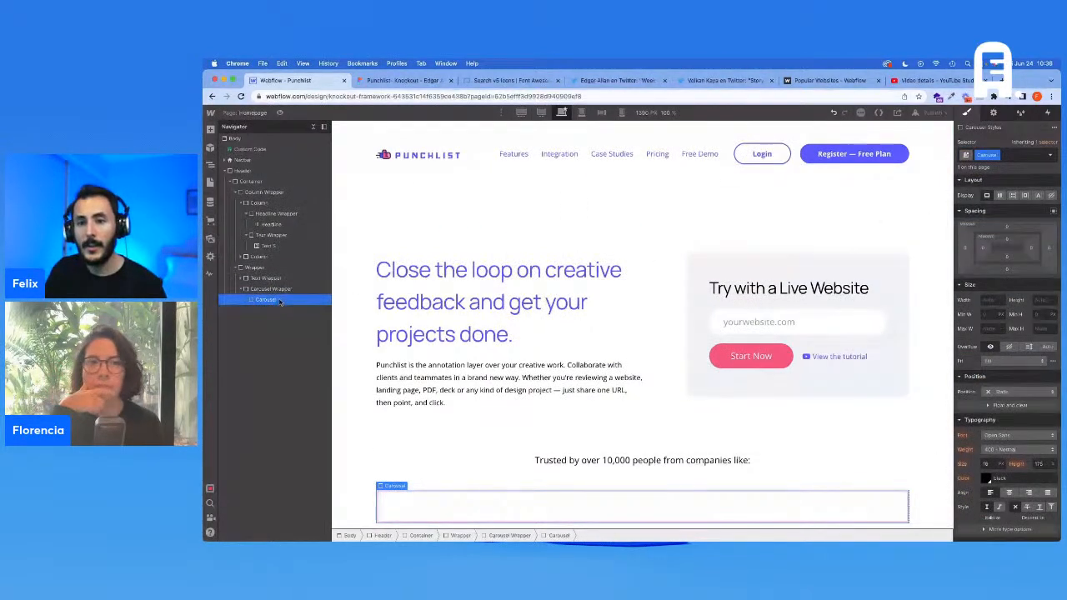
Add a div block inside the Carousel and give it the class "Logo Wrapper"
key("super+e")
type("d")
key("Return")
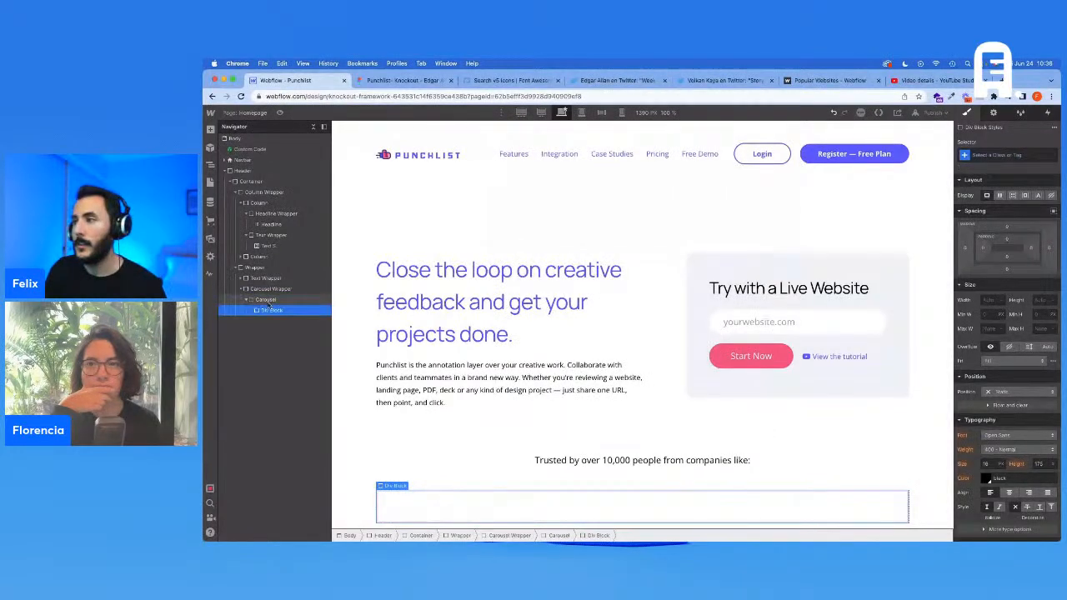
left_click(1002, 155)
type("Logo Wrapper")
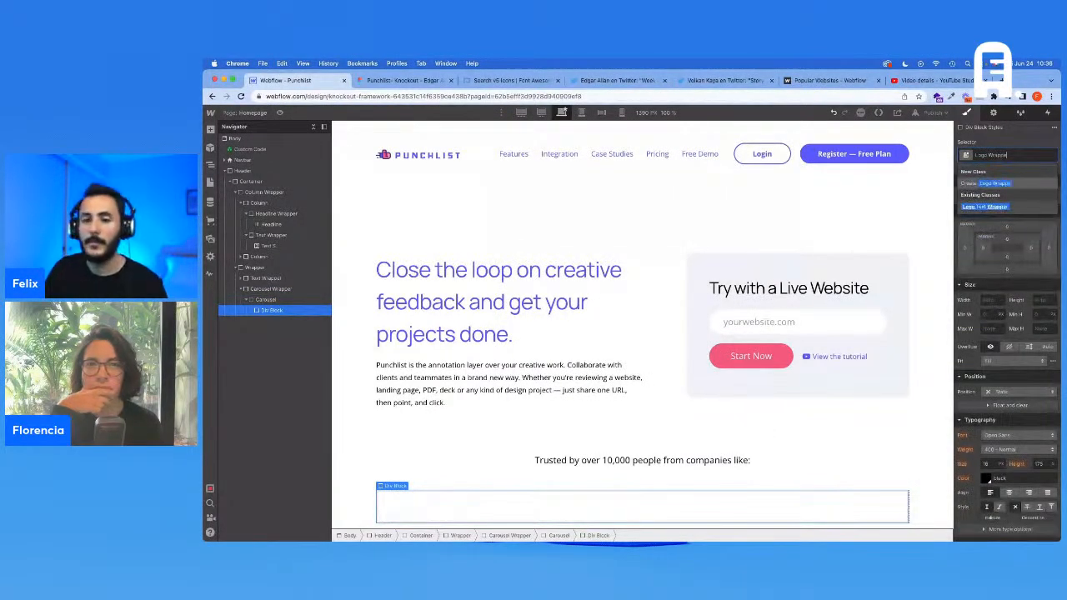
key("Return")
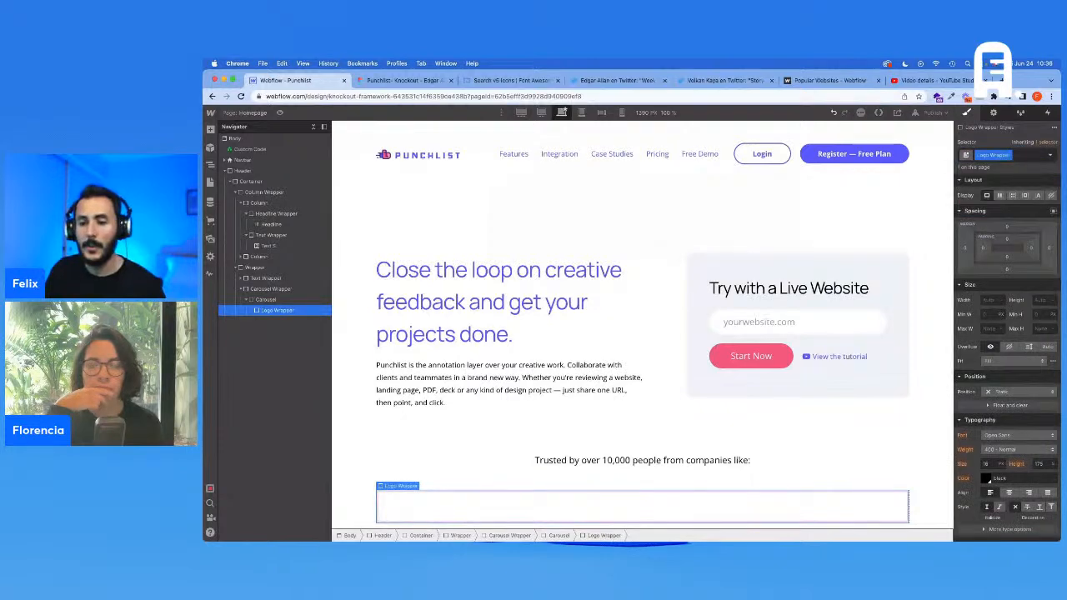
Insert an image inside the Logo Wrapper using the Narwhal Digital logo asset, and check the logo's size in the Figma design
key("super+e")
type("im")
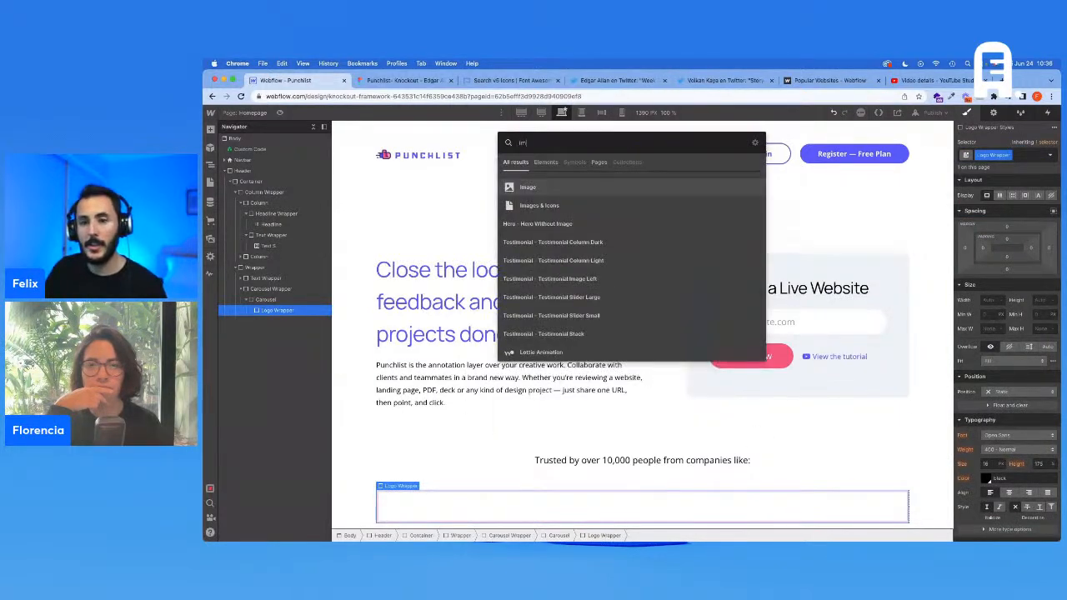
key("Return")
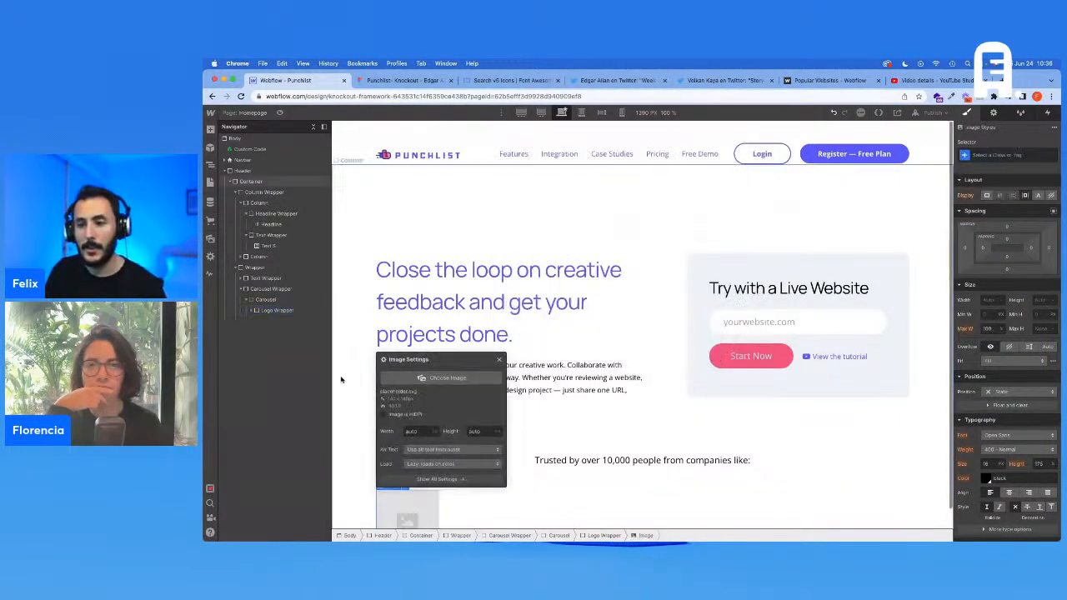
left_click(445, 379)
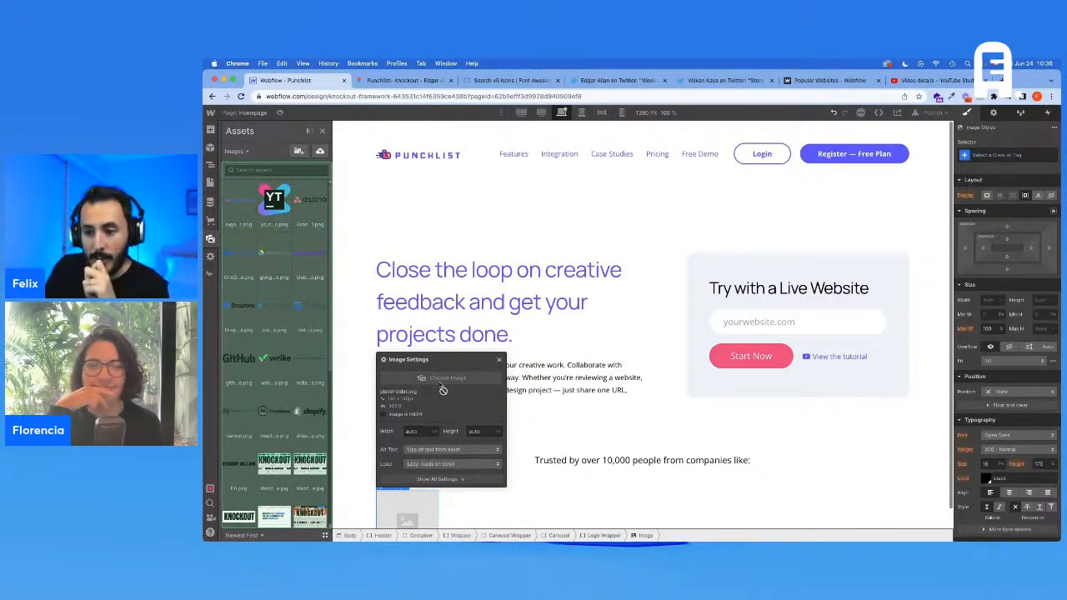
left_click(239, 415)
key("ctrl+Tab")
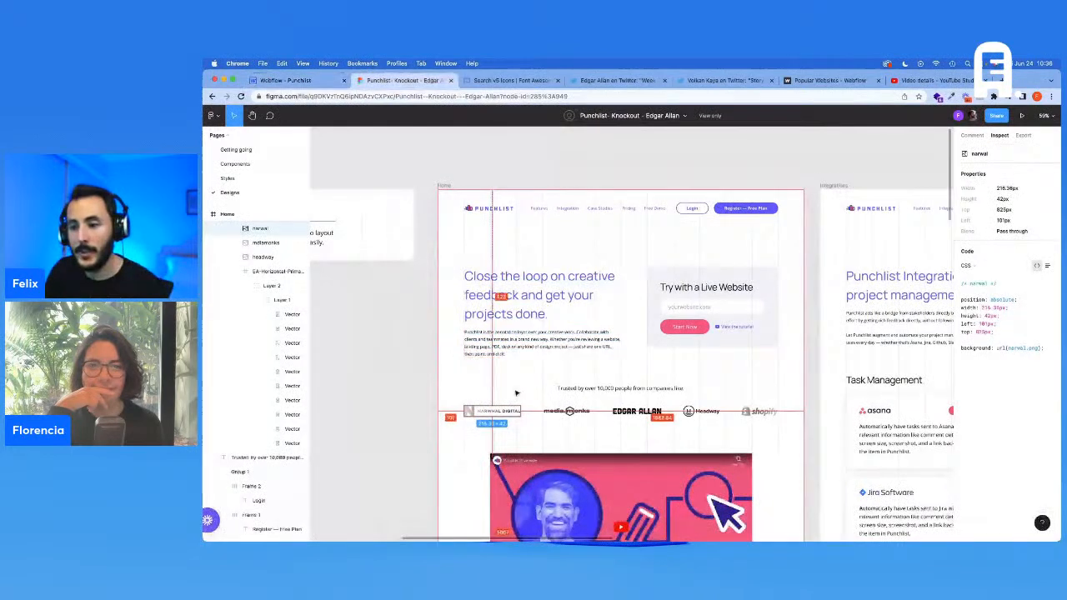
scroll(481, 431, "up", 3)
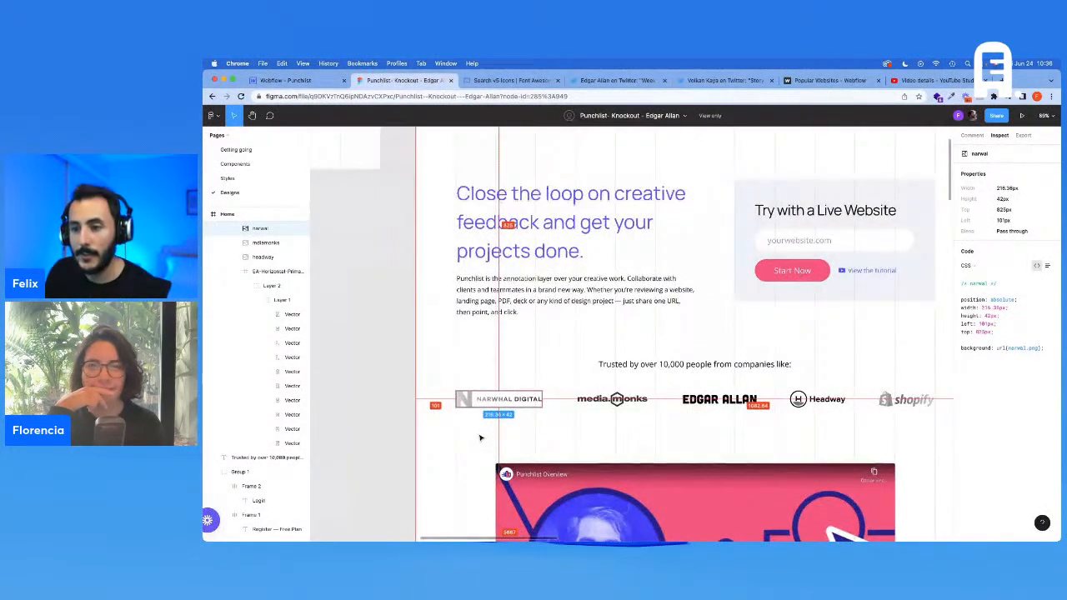
left_click(288, 80)
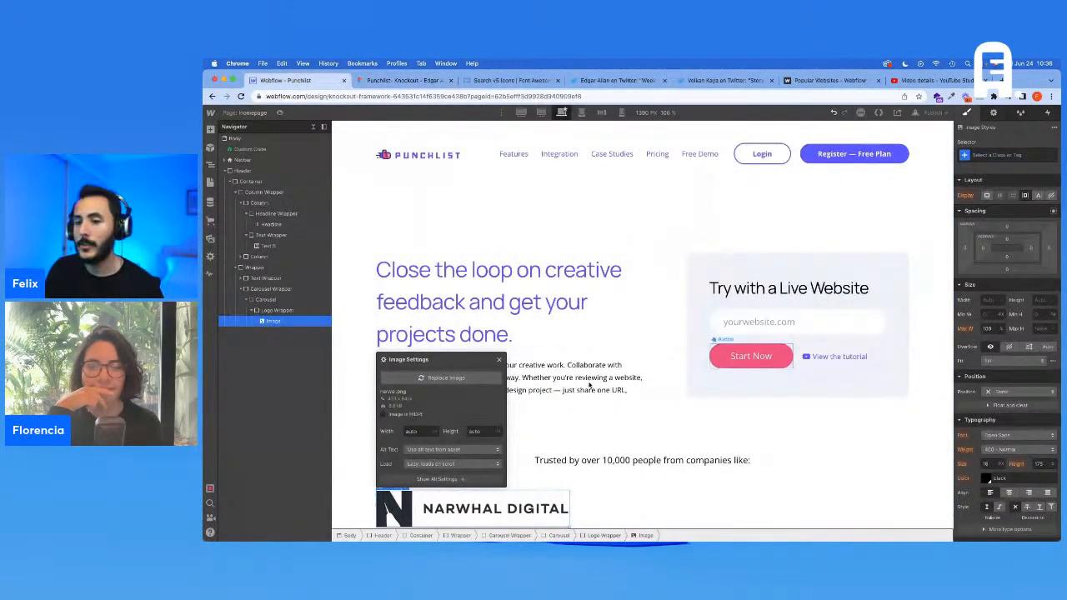
Give the logo image the class "Logo 1" and set its width to 216 px, with 15 VW on the 1440 px breakpoint
left_click(999, 154)
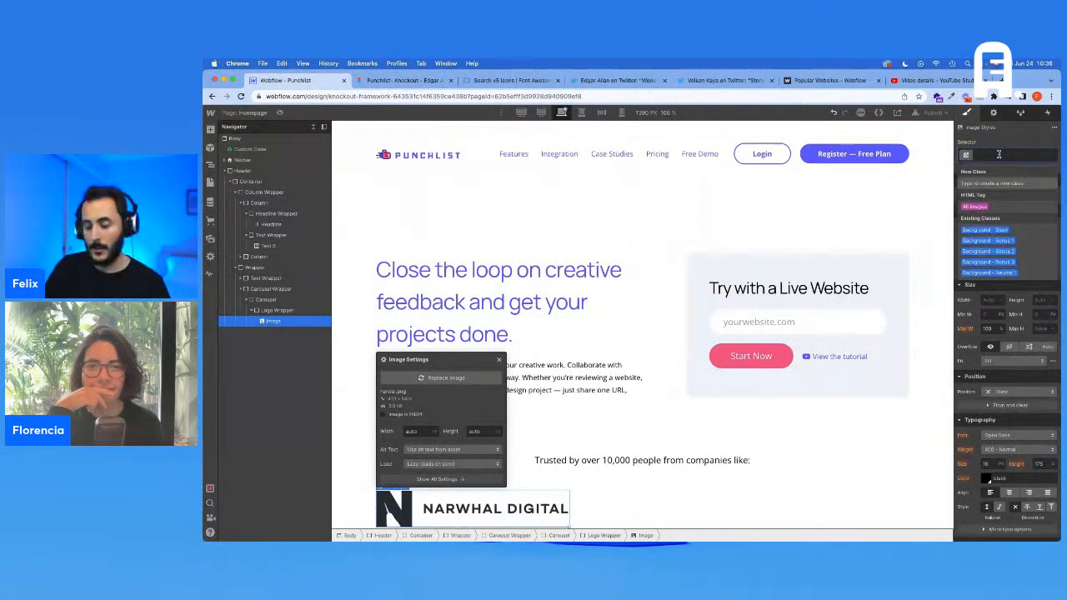
type("Logo I")
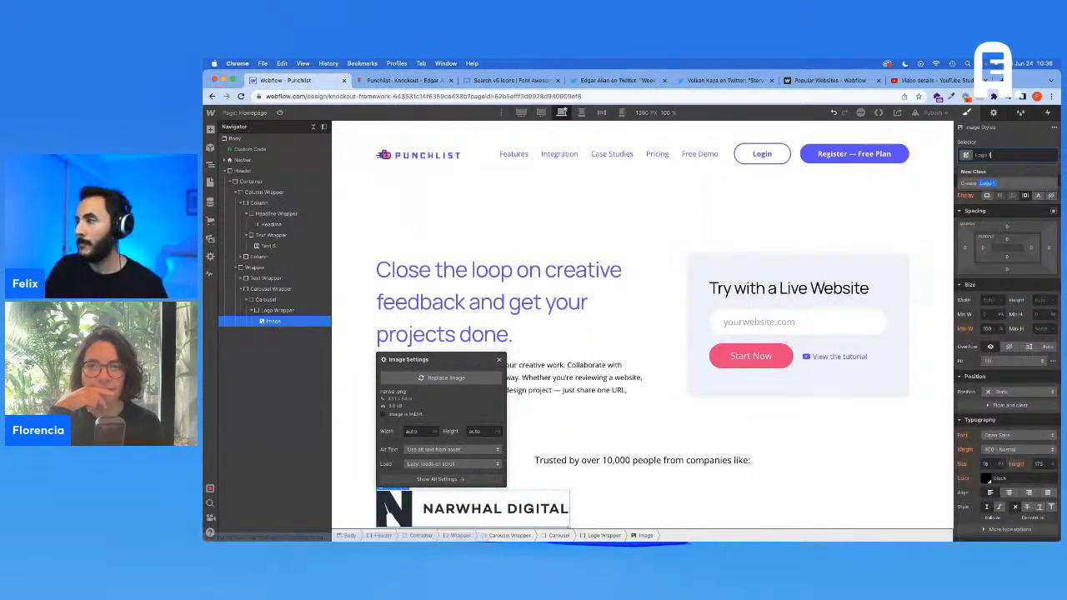
key("Return")
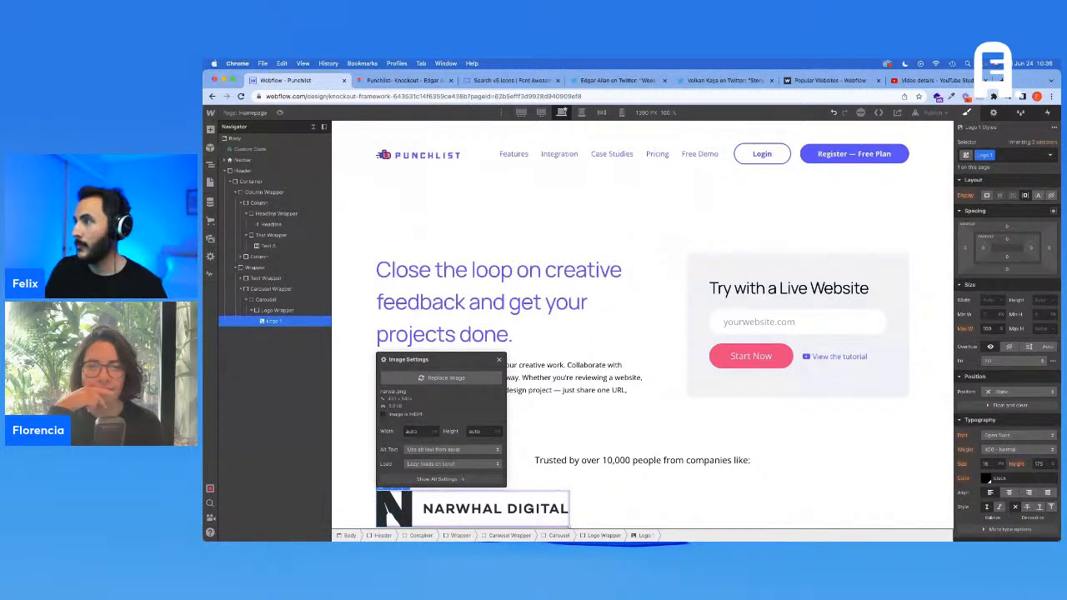
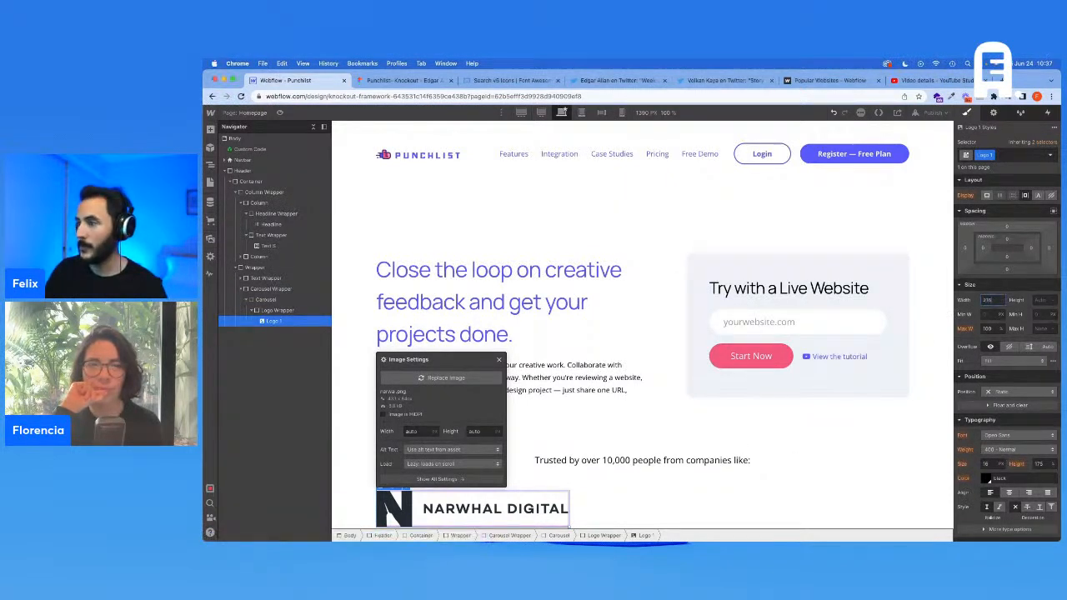
key("Return")
left_click(538, 113)
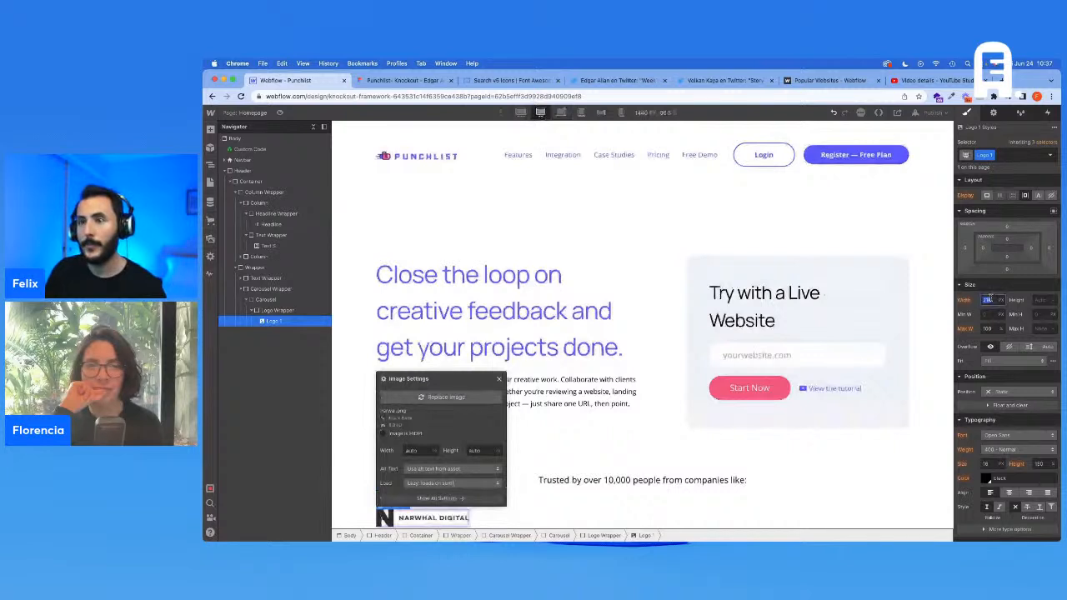
Try a fixed pixel width for the Logo 1 image on the 1920 px breakpoint
left_click(520, 113)
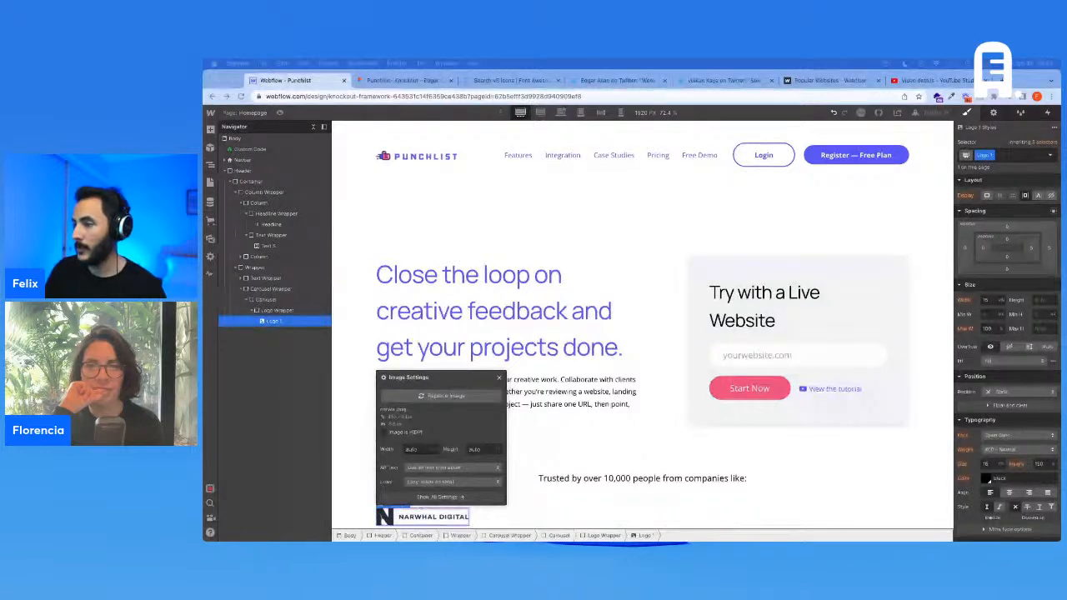
left_click(988, 302)
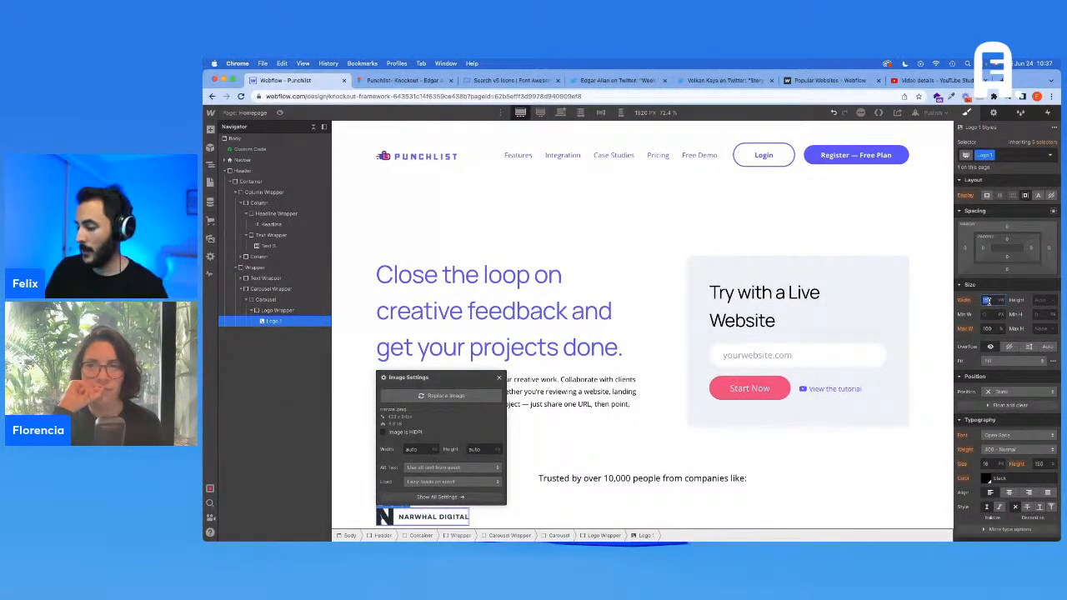
type("8,995p")
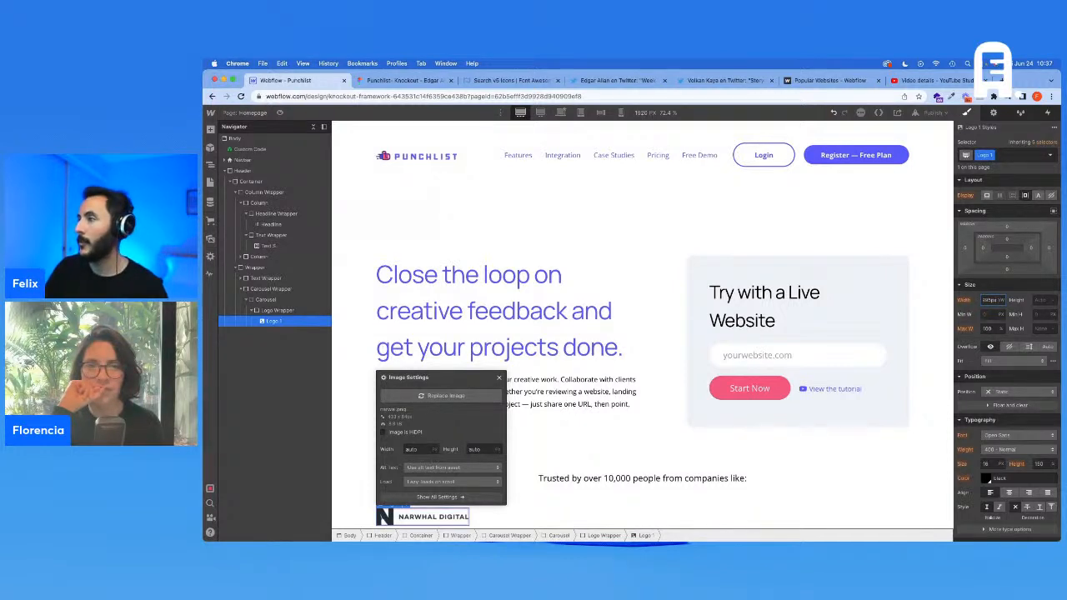
key("Return")
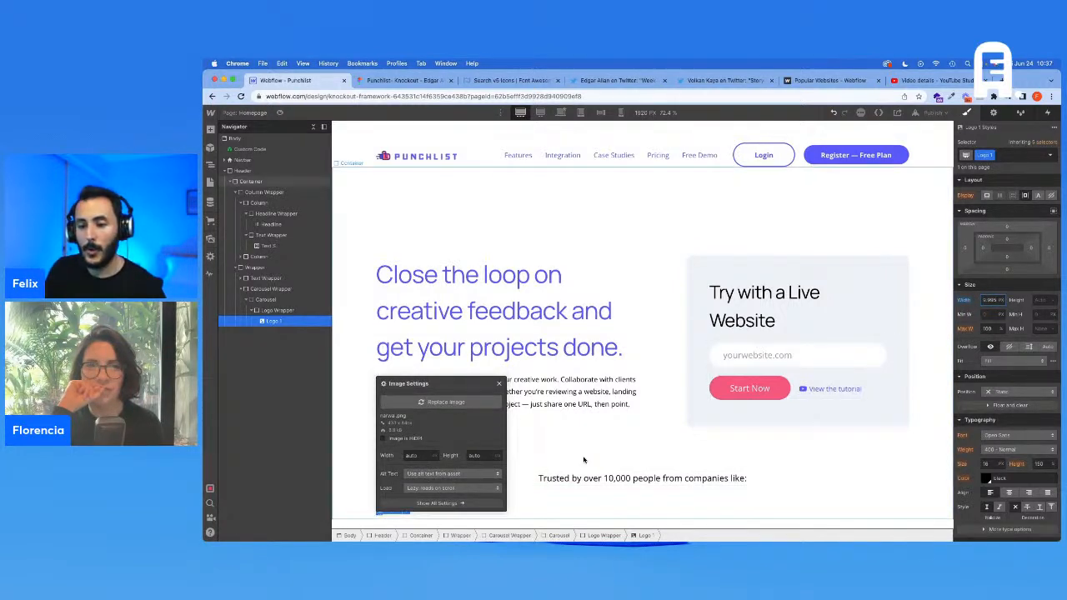
left_click(594, 453)
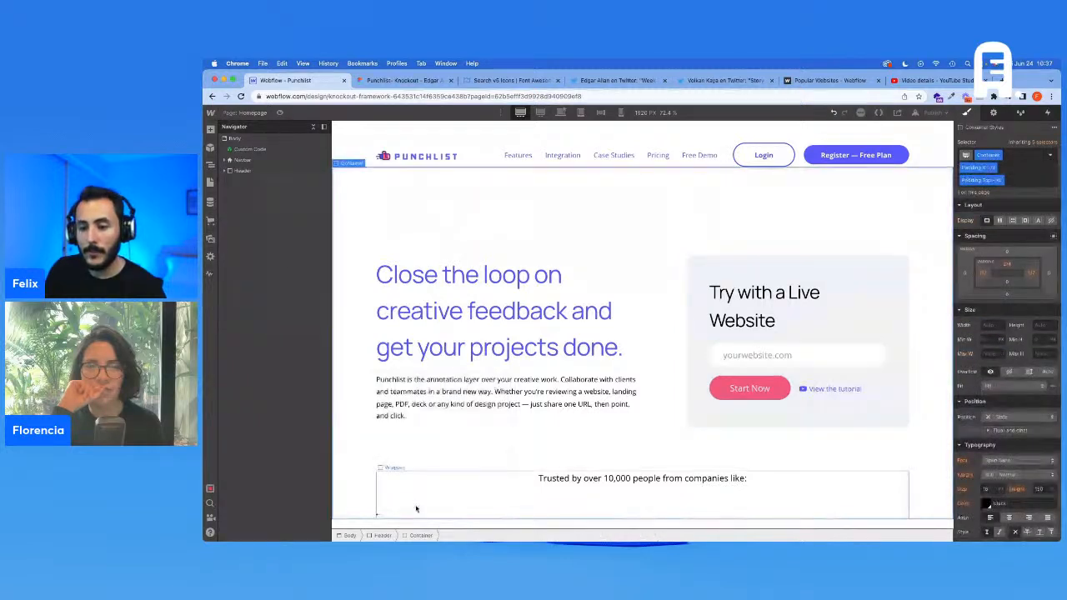
left_click(381, 513)
left_click(990, 300)
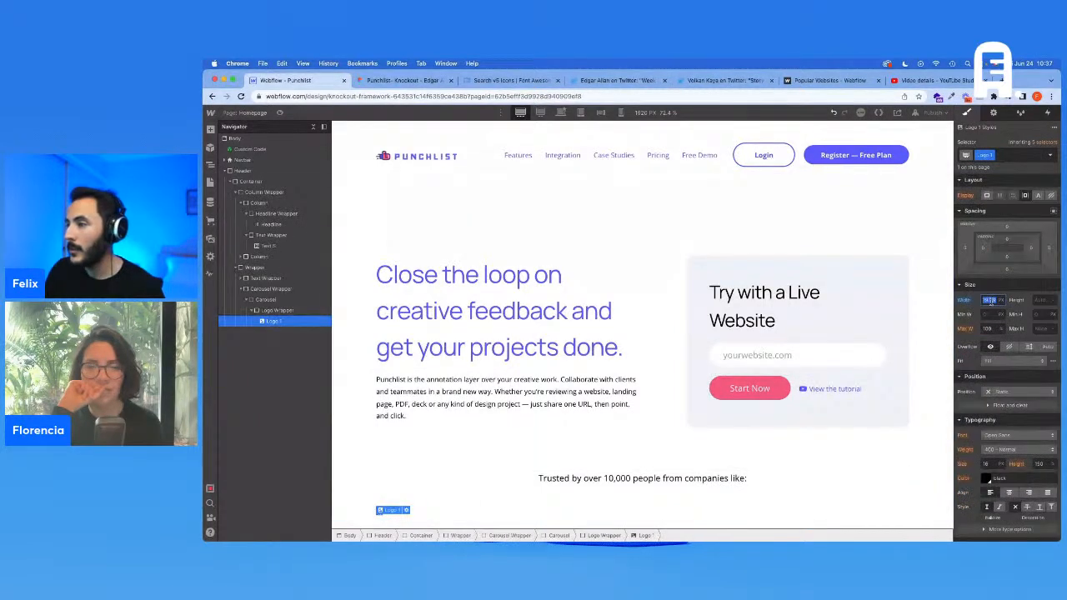
key("shift+Up")
key("super+Tab")
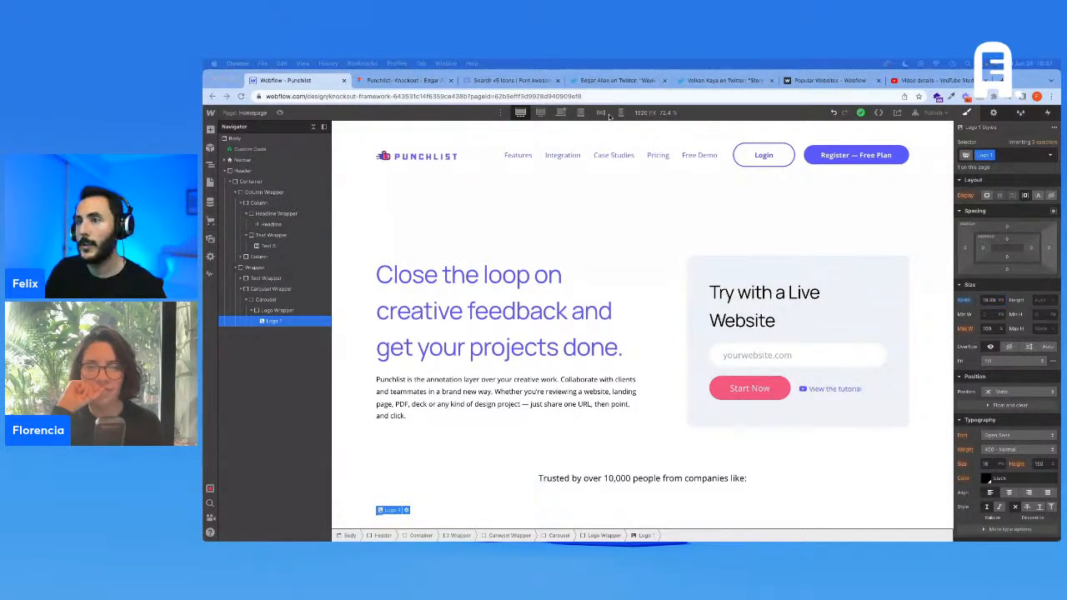
Compare Logo 1 across breakpoints and correct its pixel width on the 1920 px breakpoint so the logo keeps its proportional size
left_click(541, 112)
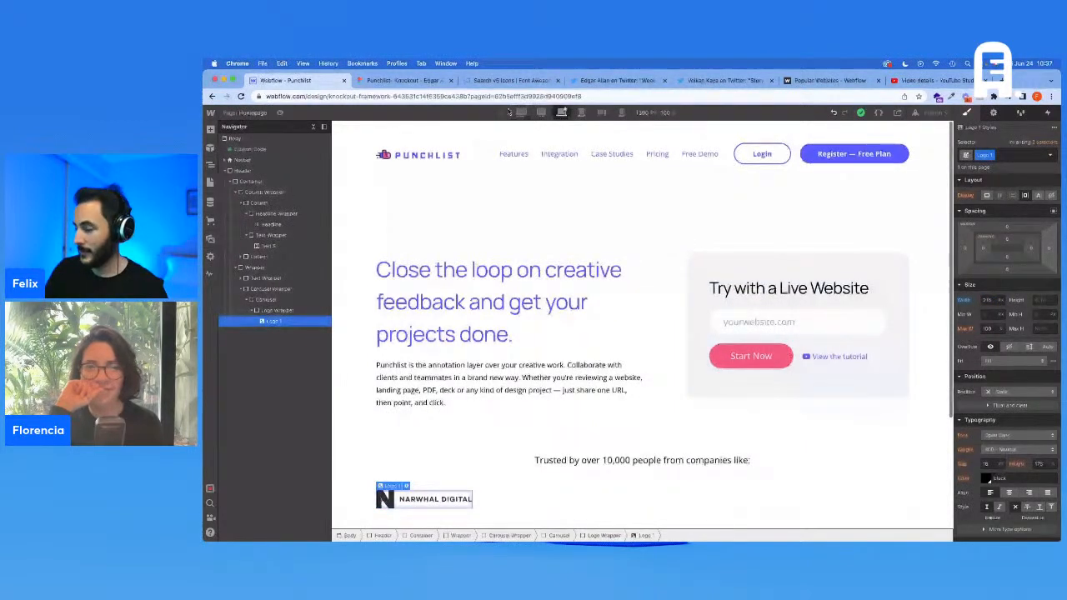
left_click(520, 111)
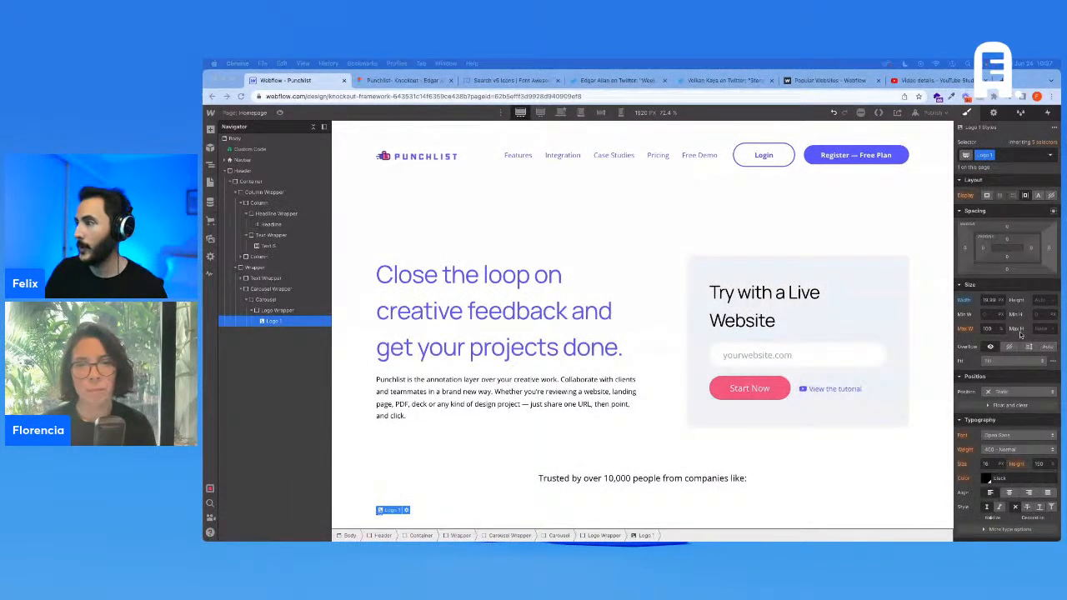
left_click(990, 300)
type("200")
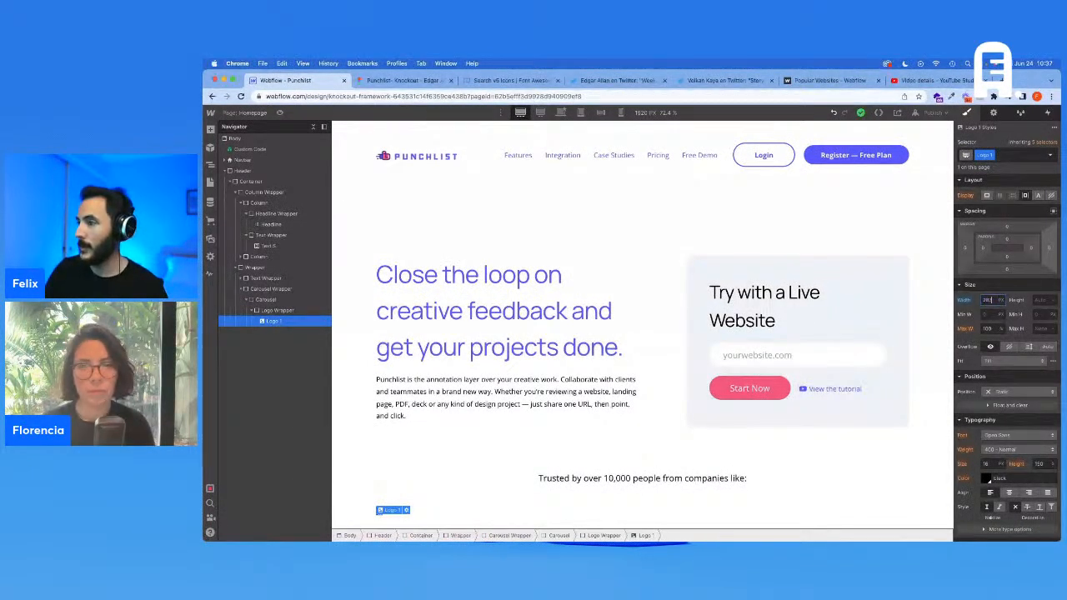
key("Return")
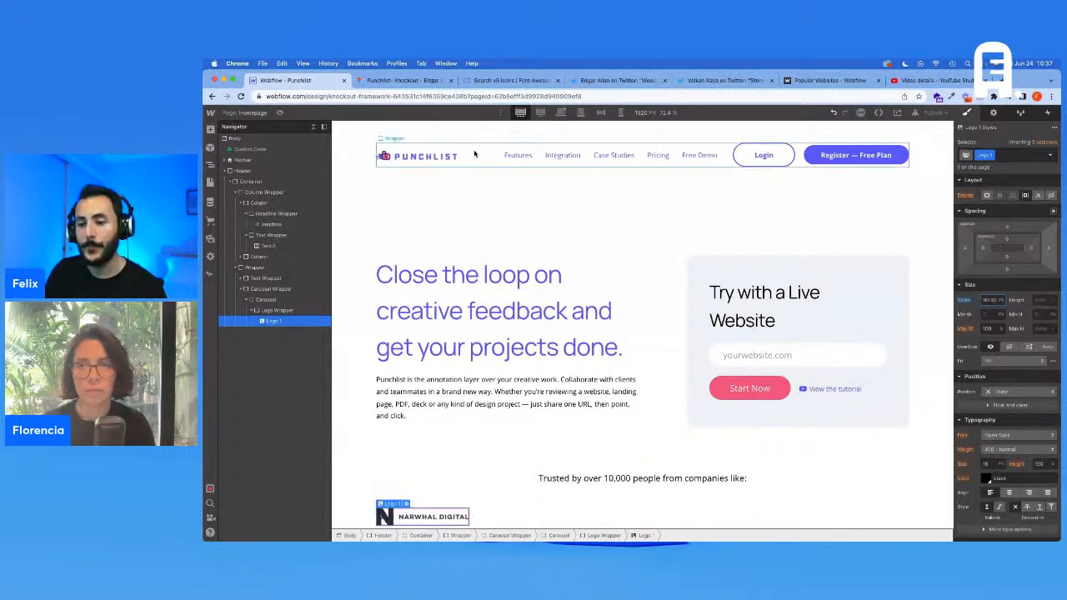
left_click(540, 113)
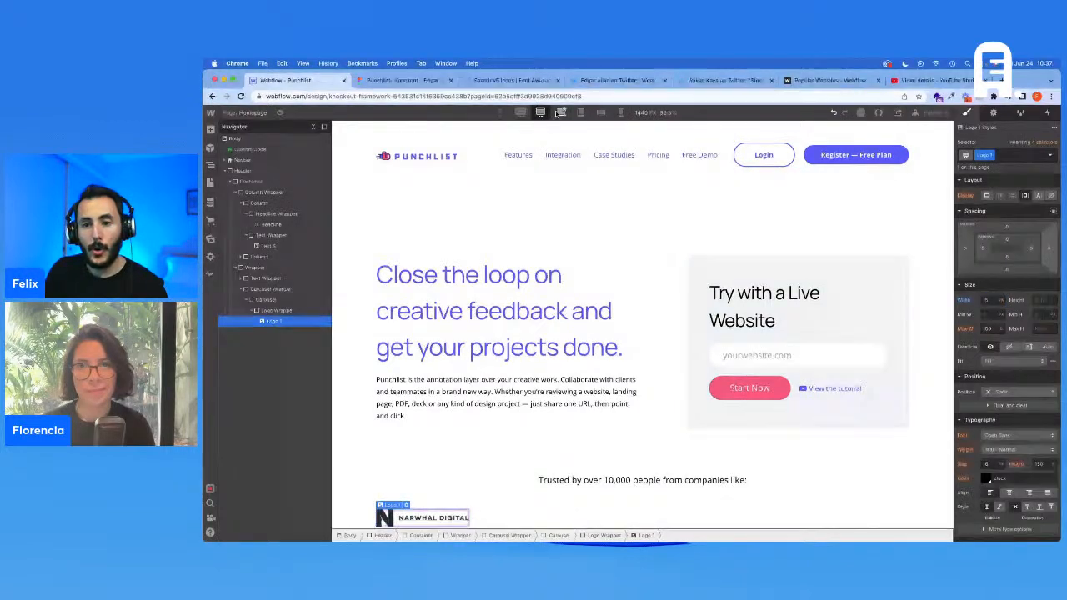
Return to the base breakpoint and duplicate the Logo Wrapper with its logo inside the Carousel
left_click(558, 113)
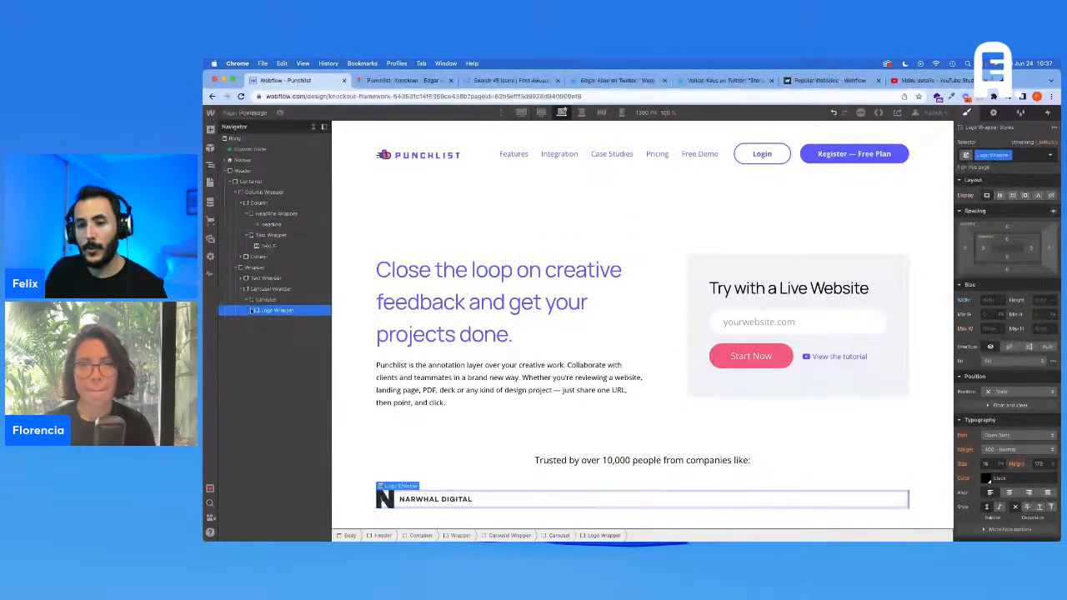
key("super+v")
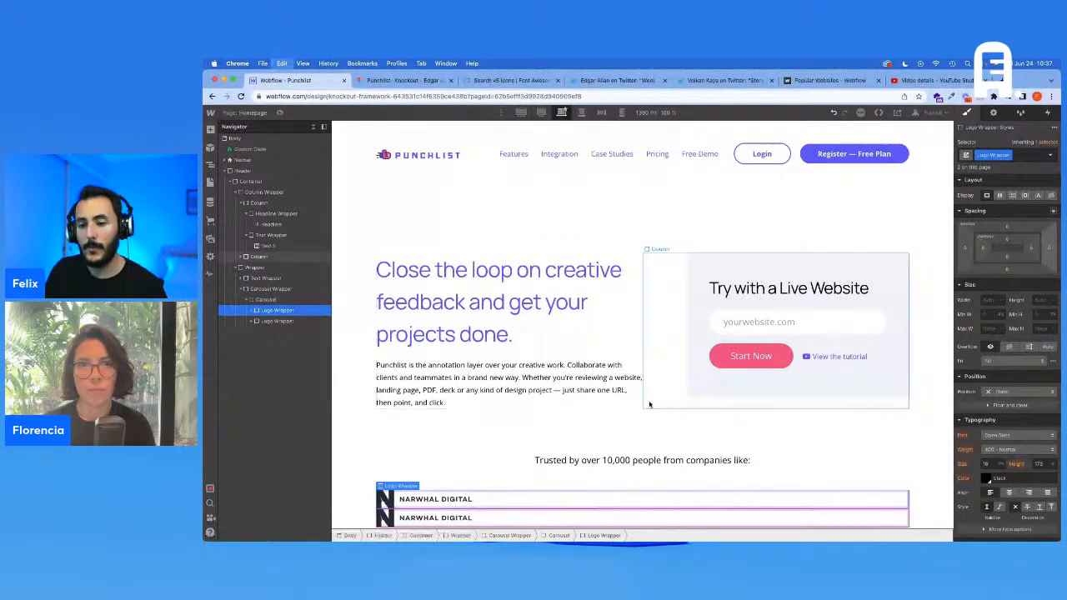
Paste three more copies of the Logo Wrapper into the Carousel and check the company logo order in Figma
key("super+v")
key("super+v")
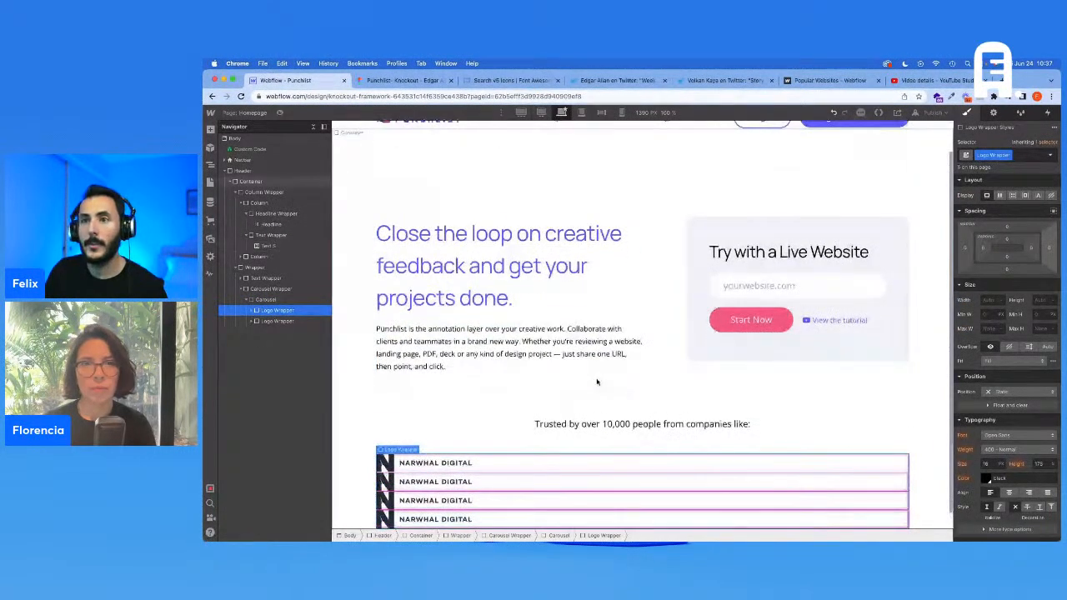
key("super+v")
left_click(377, 83)
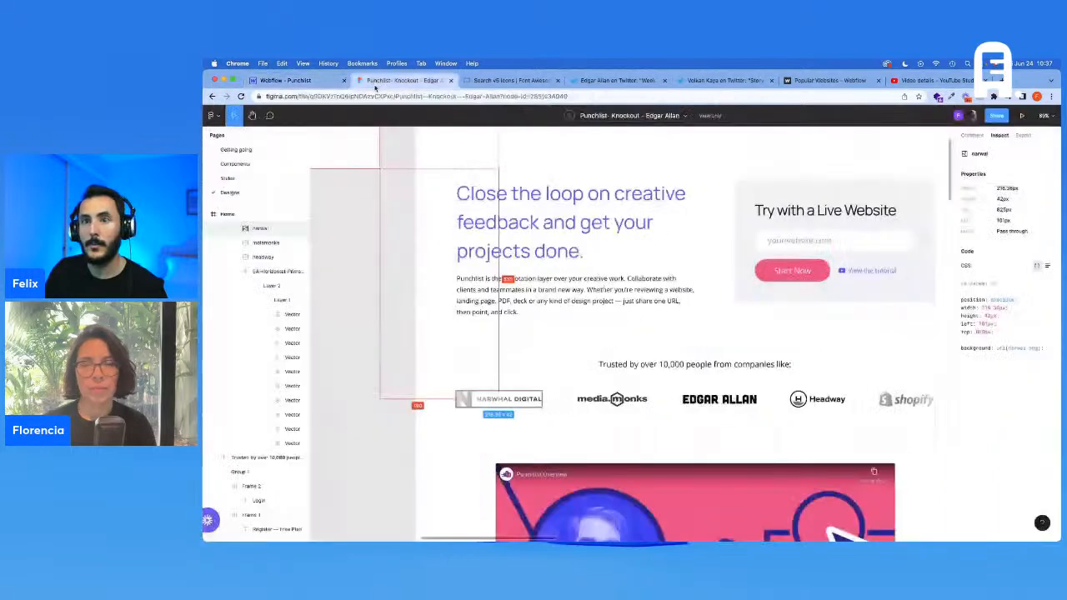
left_click(307, 82)
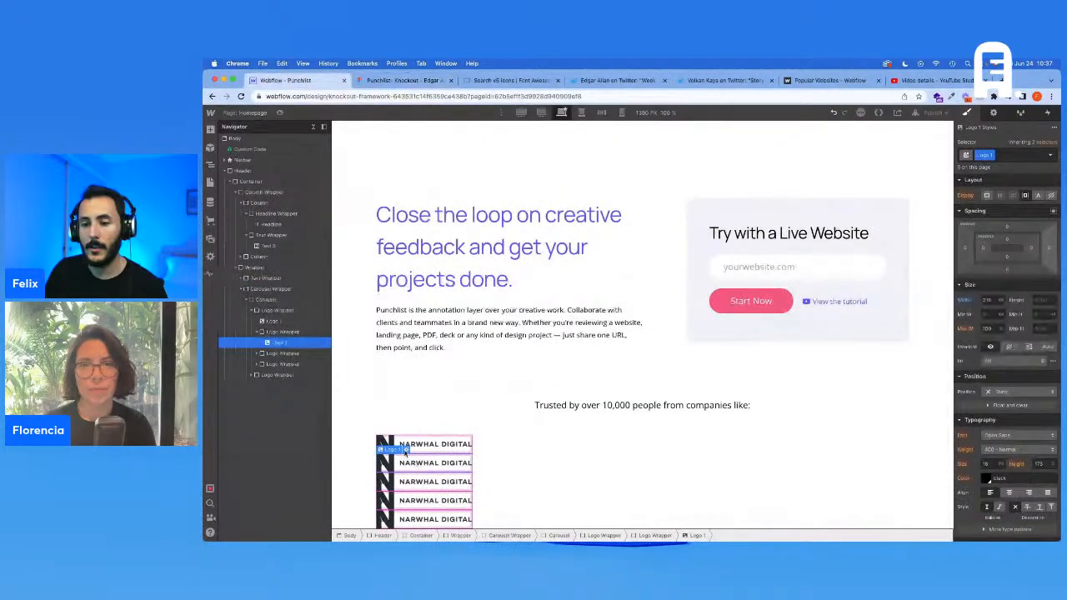
Replace the second carousel logo with the media.monks image and the third with the Edgar Allan image from the assets
left_click(405, 452)
left_click(442, 341)
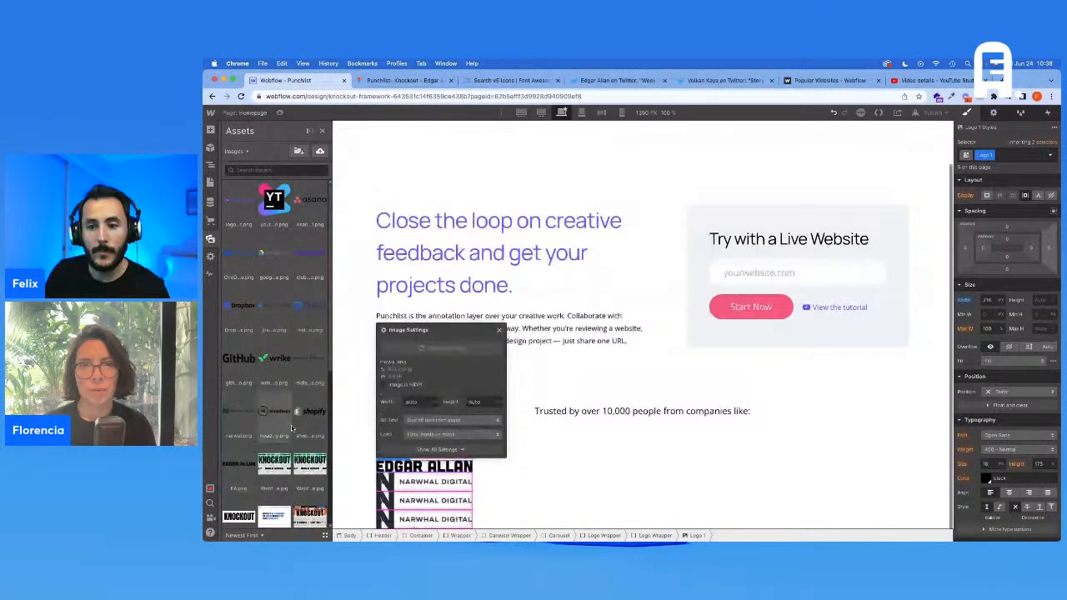
left_click(308, 371)
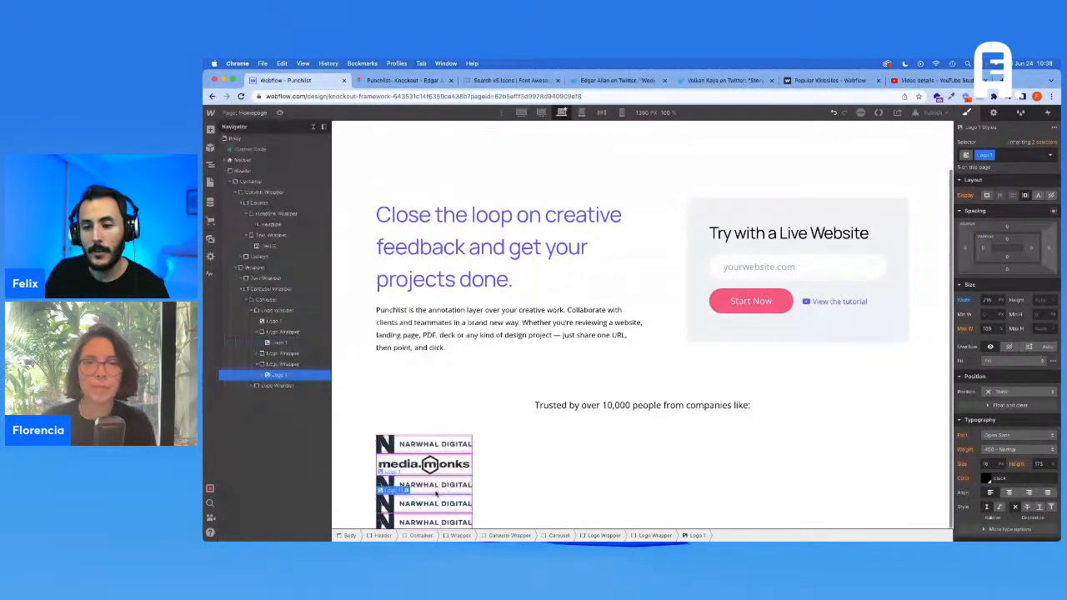
double_click(412, 481)
left_click(442, 364)
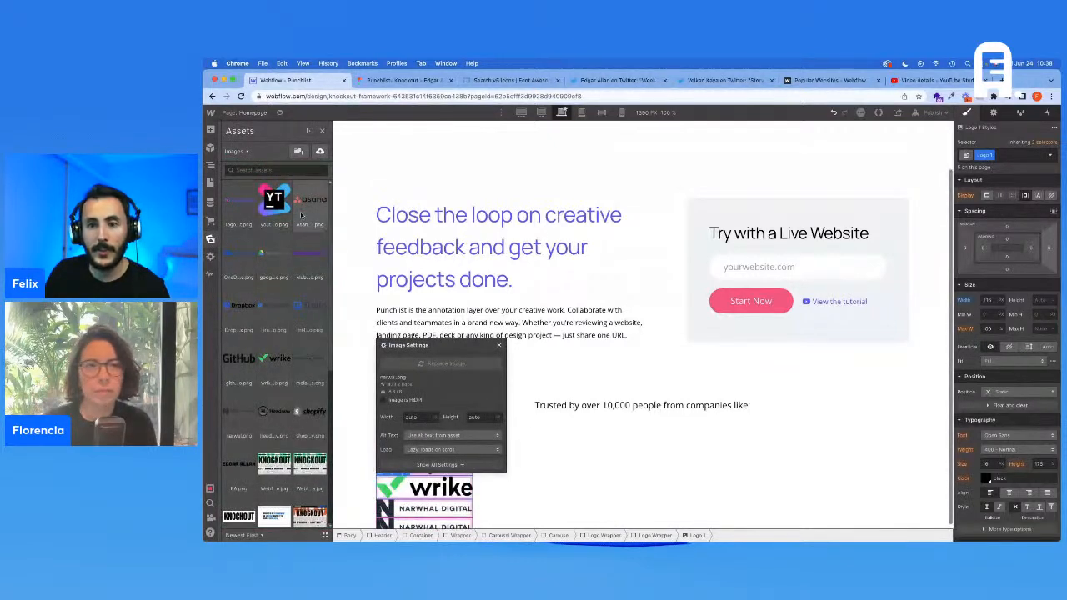
left_click(238, 464)
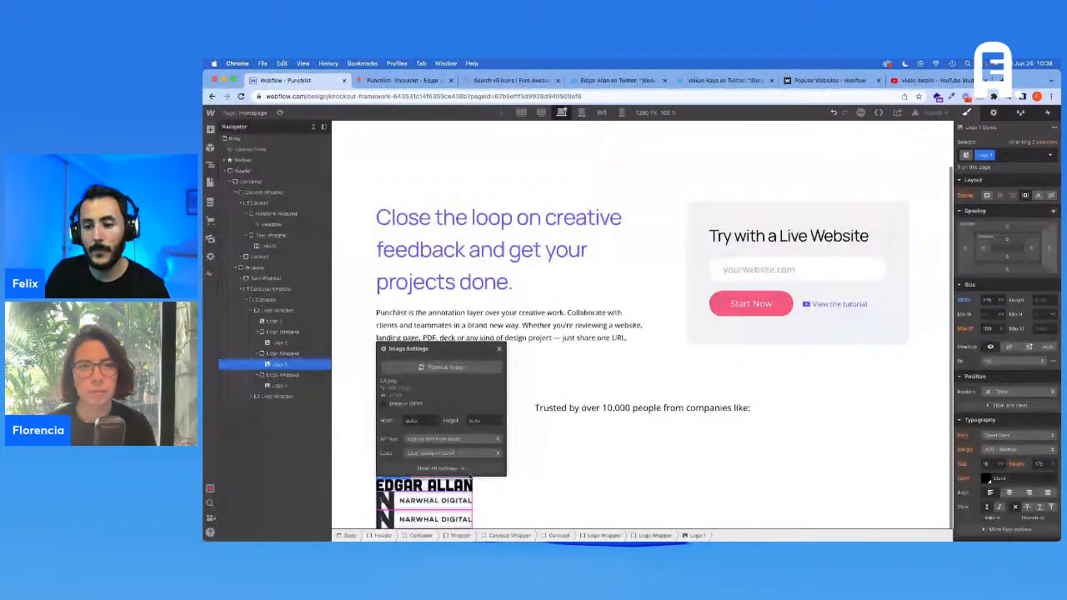
Replace the fourth carousel logo with the Headway image and the fifth with the Shopify image from the assets
left_click(456, 504)
double_click(455, 500)
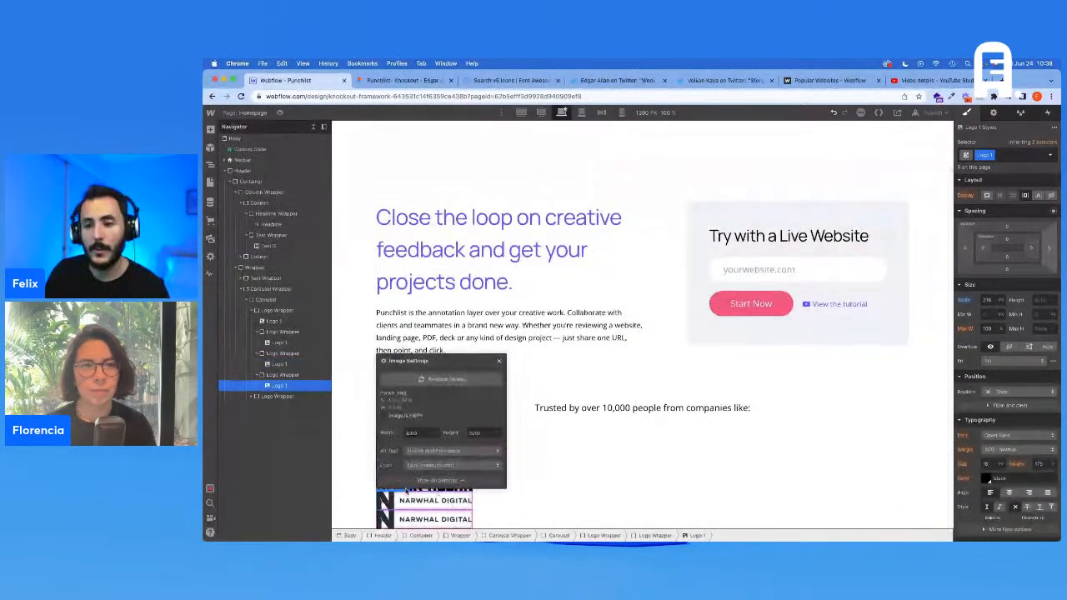
left_click(435, 380)
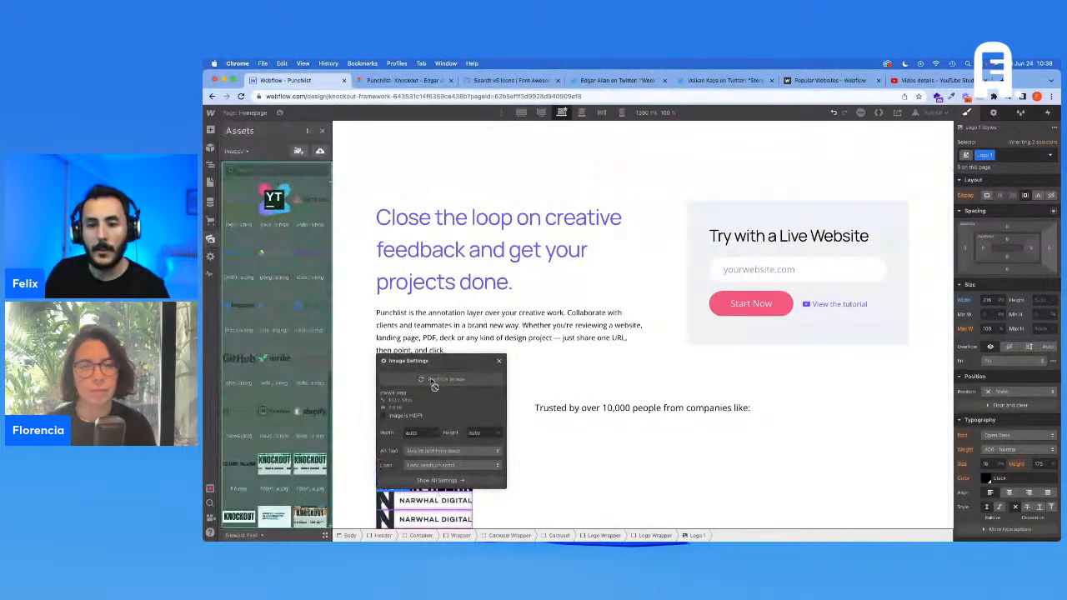
left_click(287, 424)
left_click(404, 510)
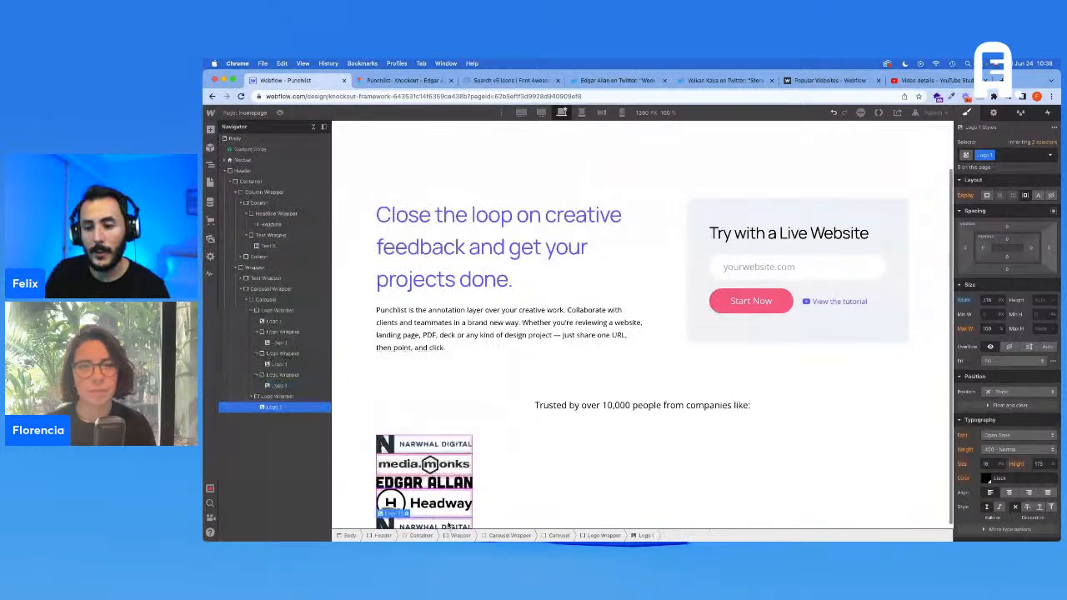
double_click(404, 510)
left_click(442, 405)
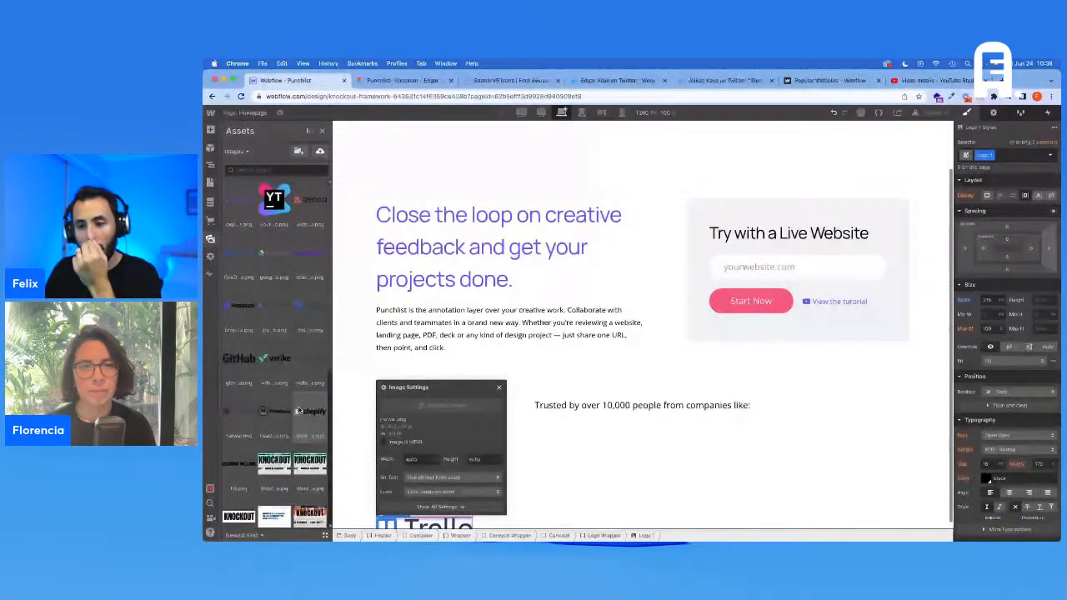
left_click(436, 456)
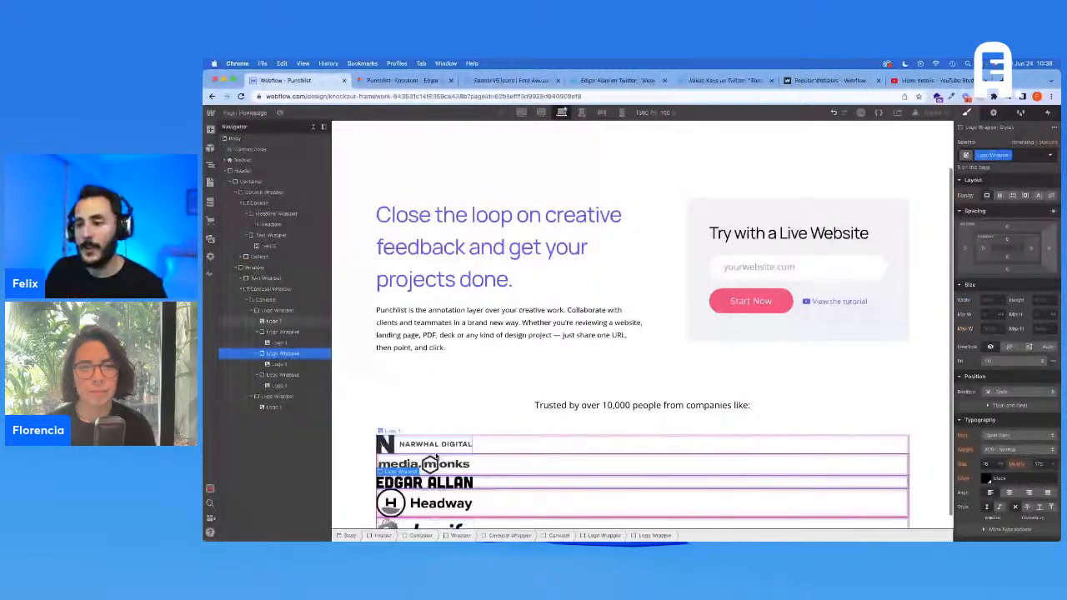
Check the media.monks logo size in Figma, then duplicate its Logo 1 class as "Logo 2" and set its width to 185 px
left_click(400, 80)
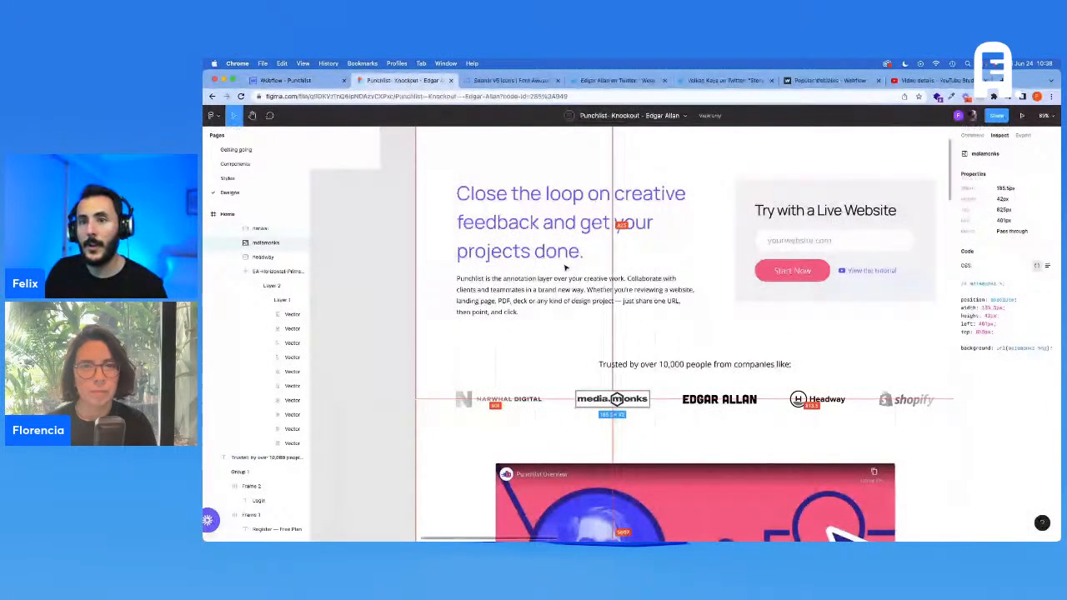
left_click(299, 80)
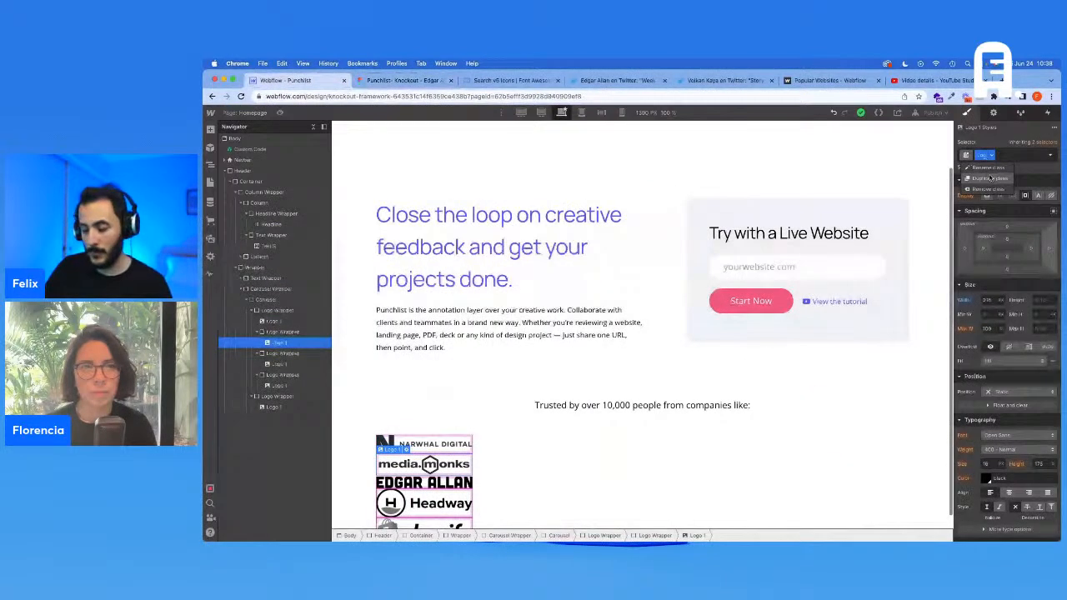
type("Logo 2")
key("Return")
left_click(989, 301)
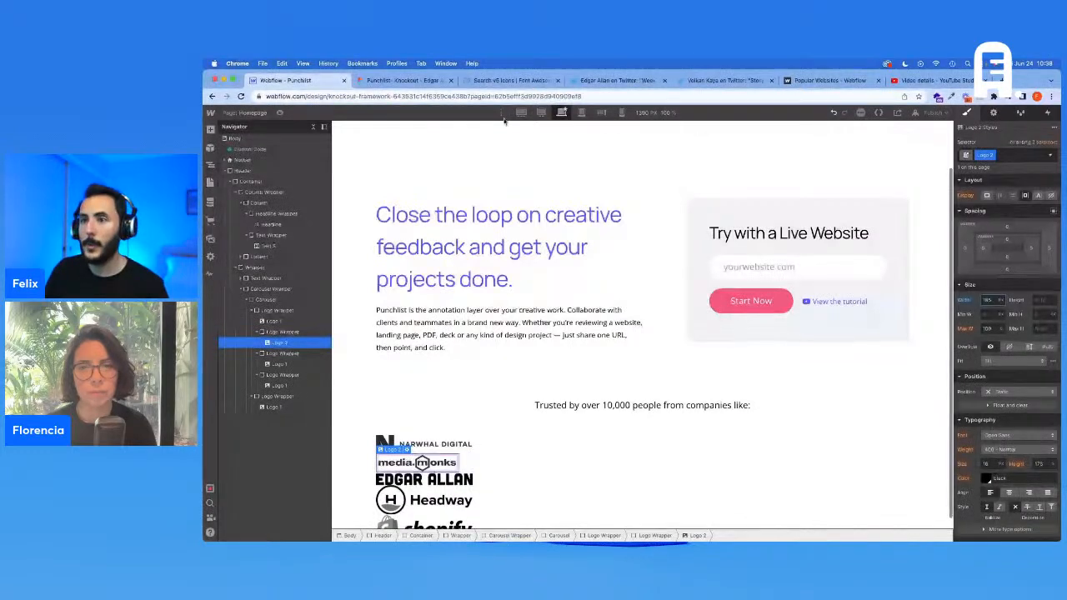
Set the Logo 2 width to 12.84 VW on the 1440 px breakpoint and 246.6 px on the 1920 px breakpoint
left_click(540, 113)
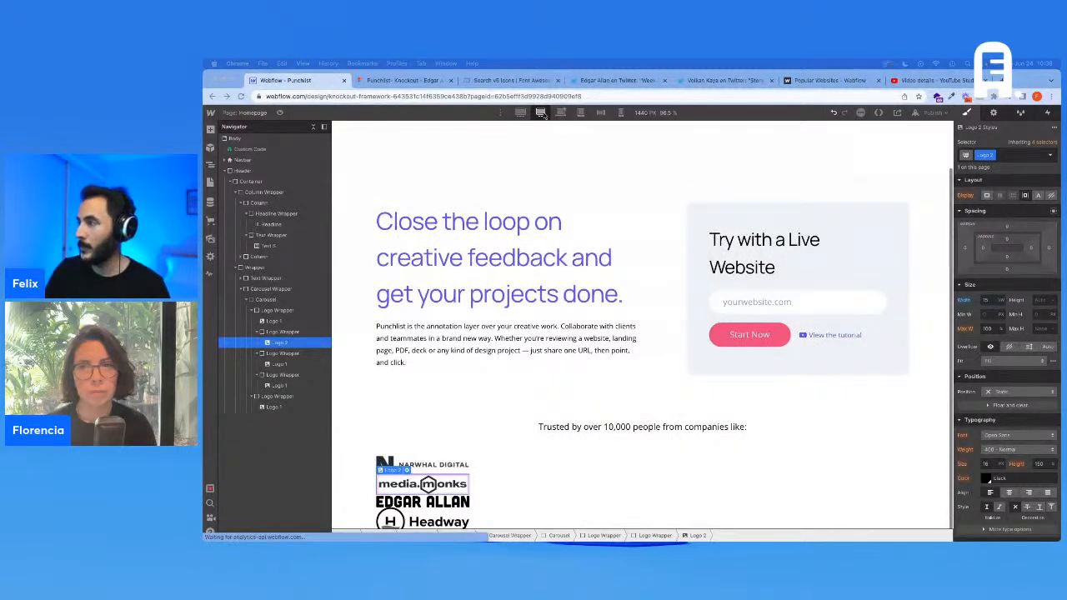
left_click(987, 300)
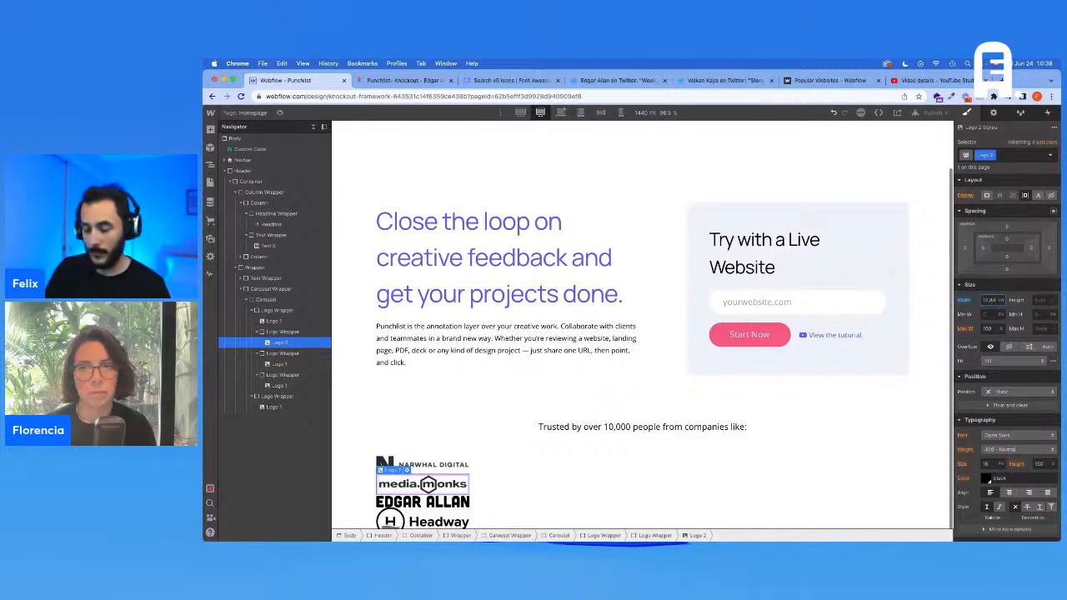
key("Return")
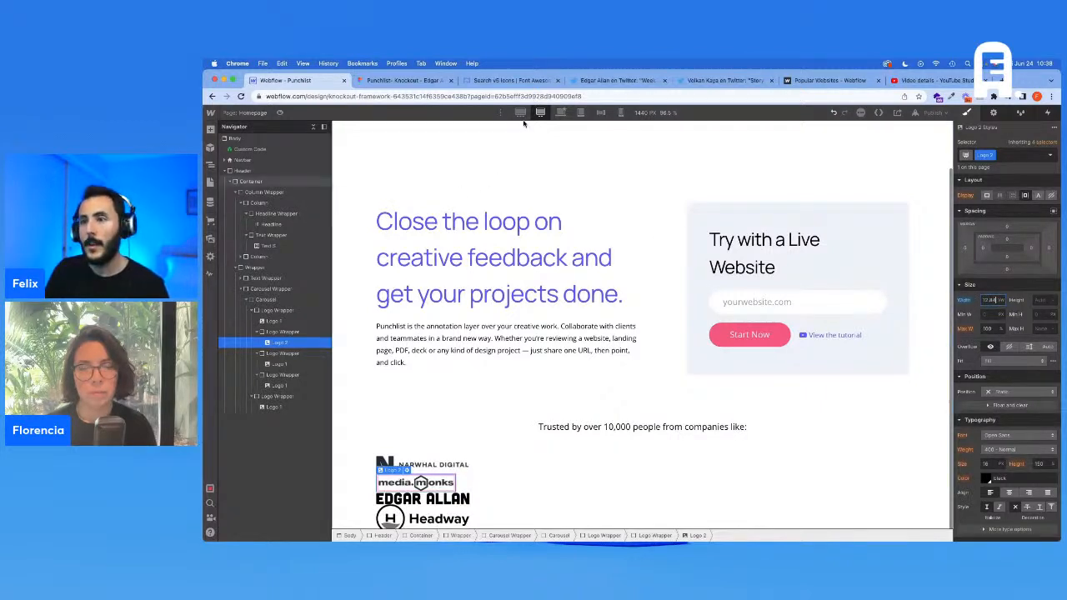
left_click(520, 113)
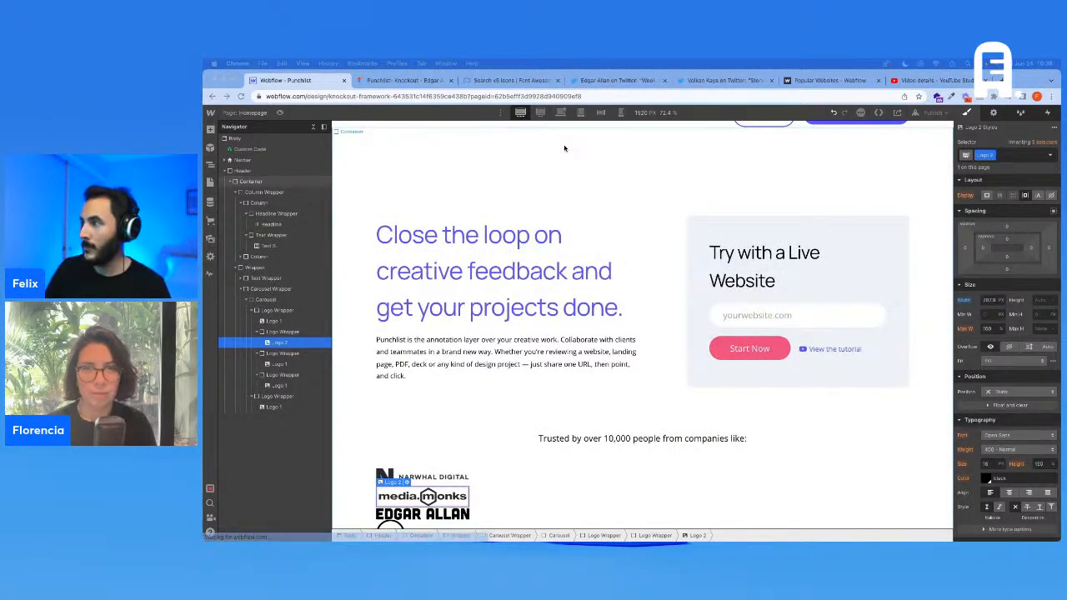
left_click(989, 299)
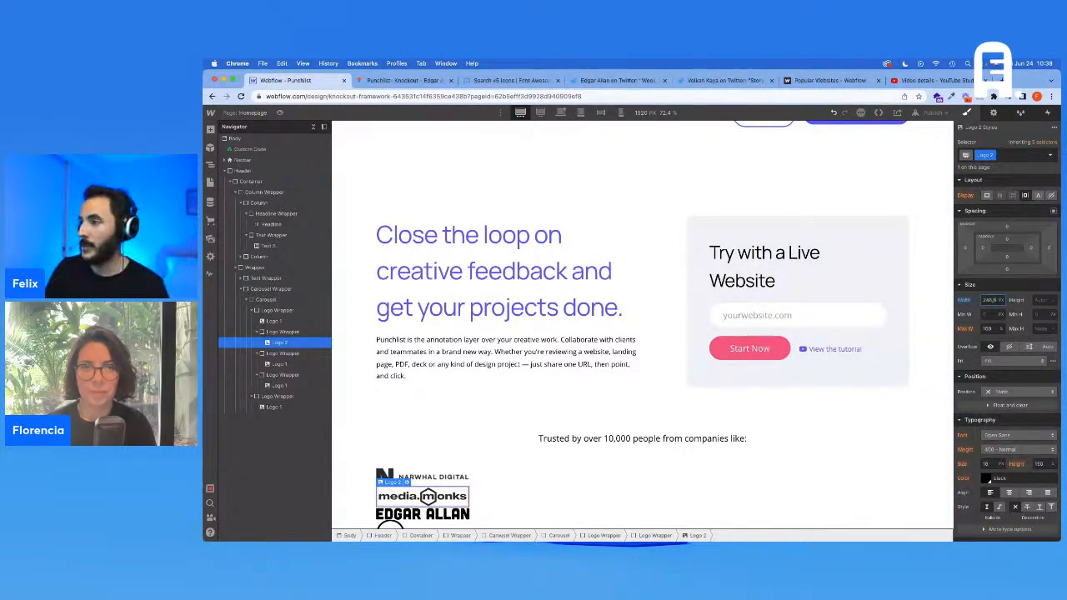
key("Return")
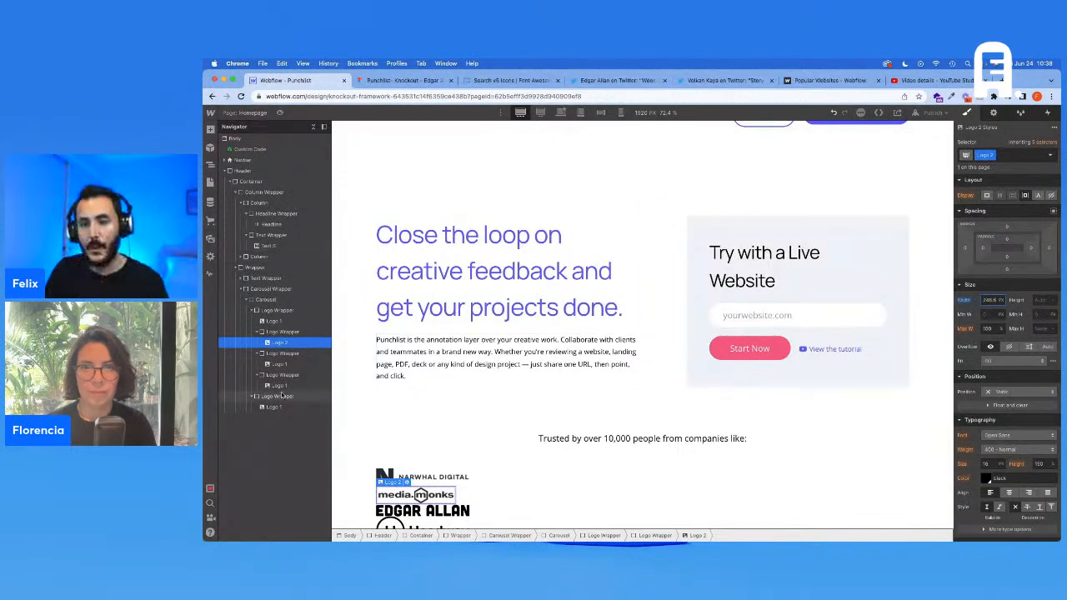
Select the Edgar Allan logo image and inspect the Edgar Allan and media.monks logo dimensions in Figma
left_click(279, 364)
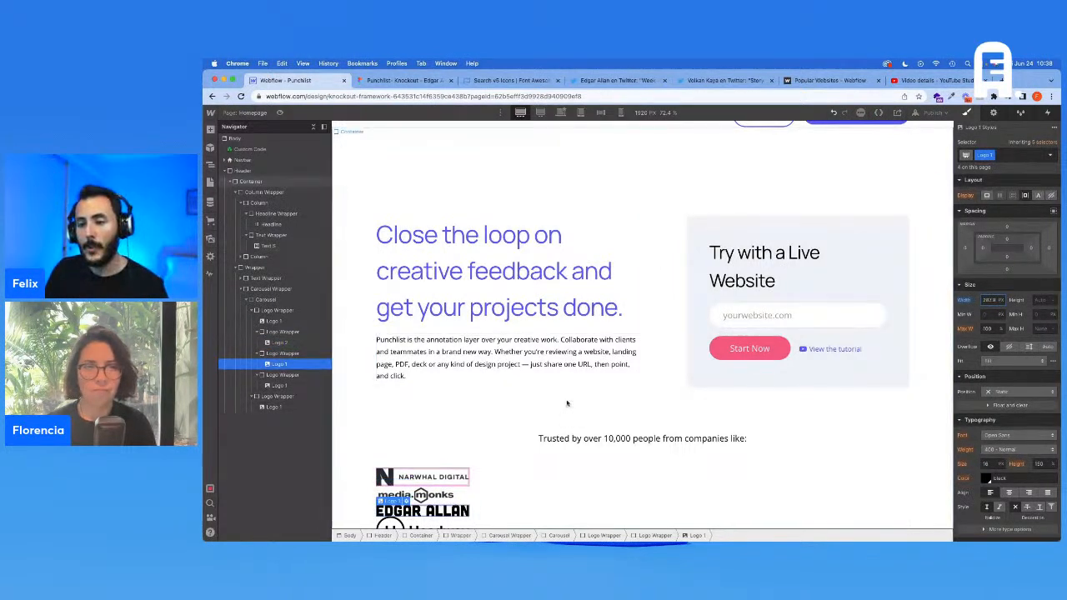
scroll(567, 404, "down", 1)
scroll(567, 404, "down", 2)
key("ctrl+Tab")
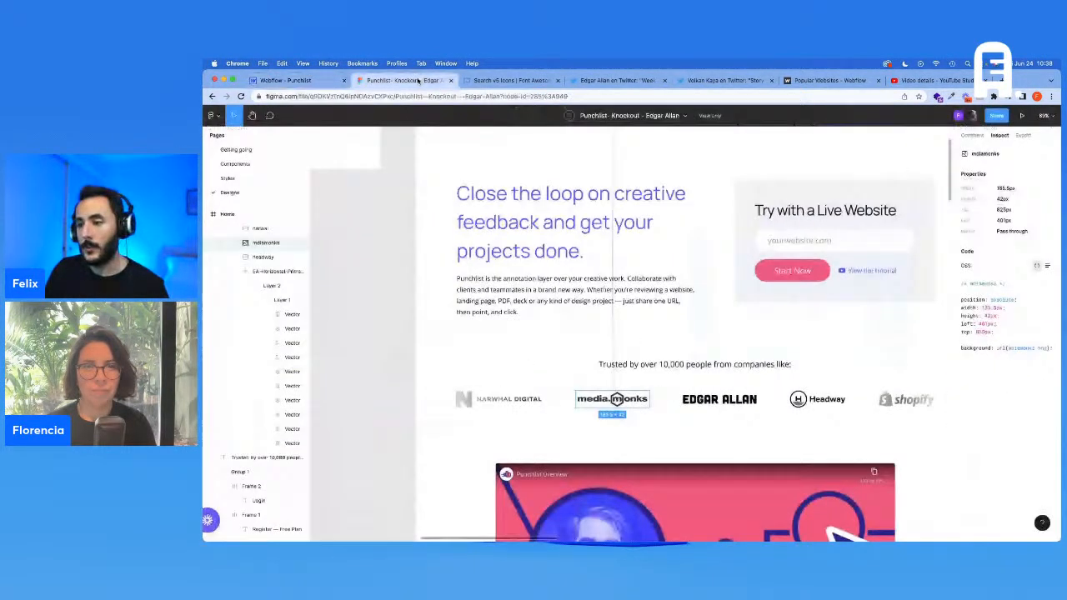
left_click(280, 271)
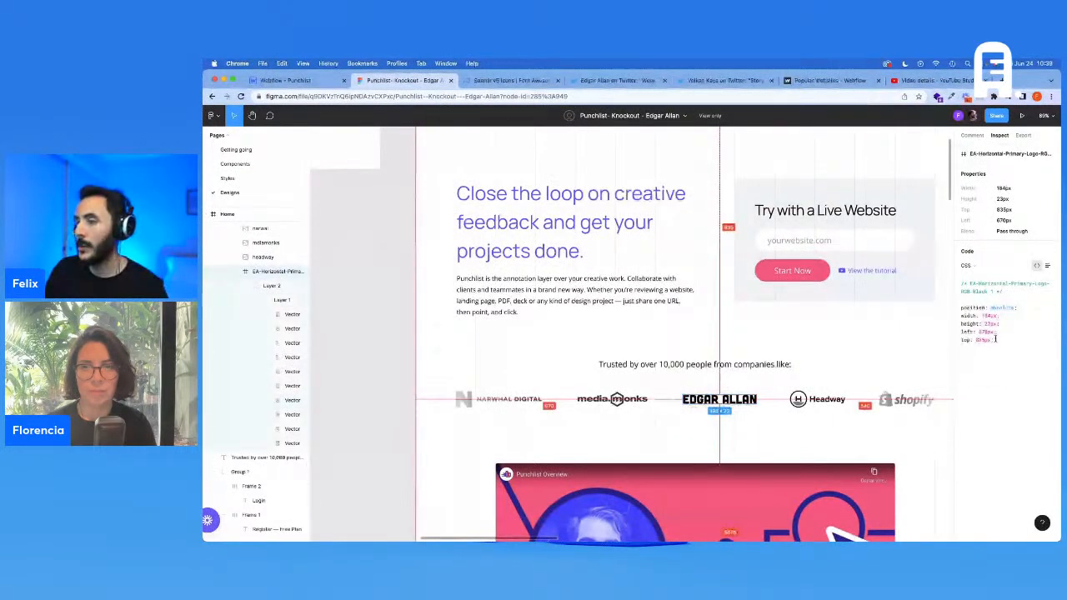
left_click(631, 399)
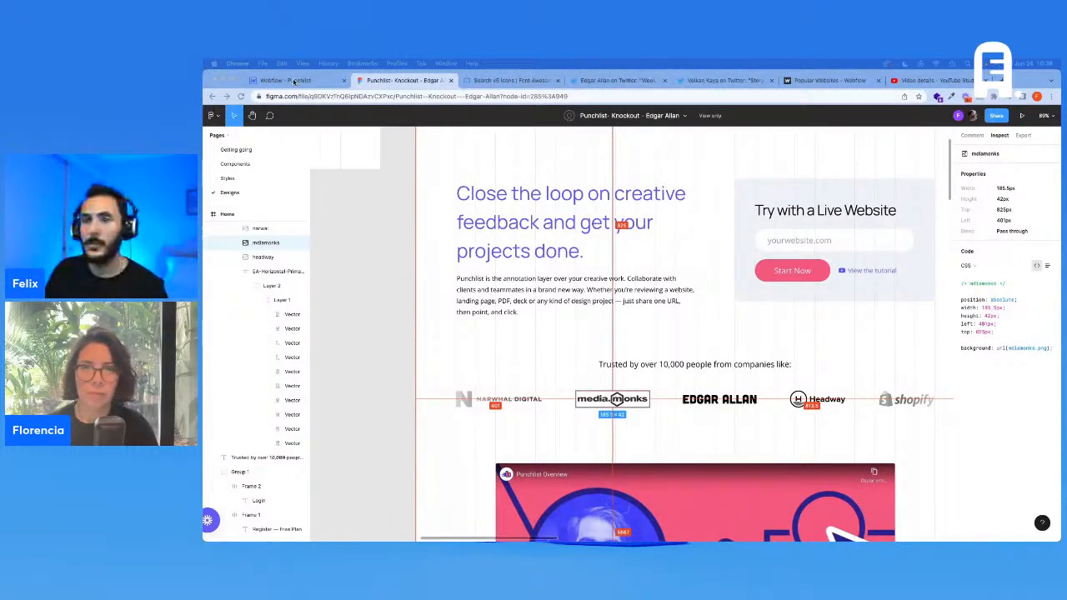
left_click(342, 80)
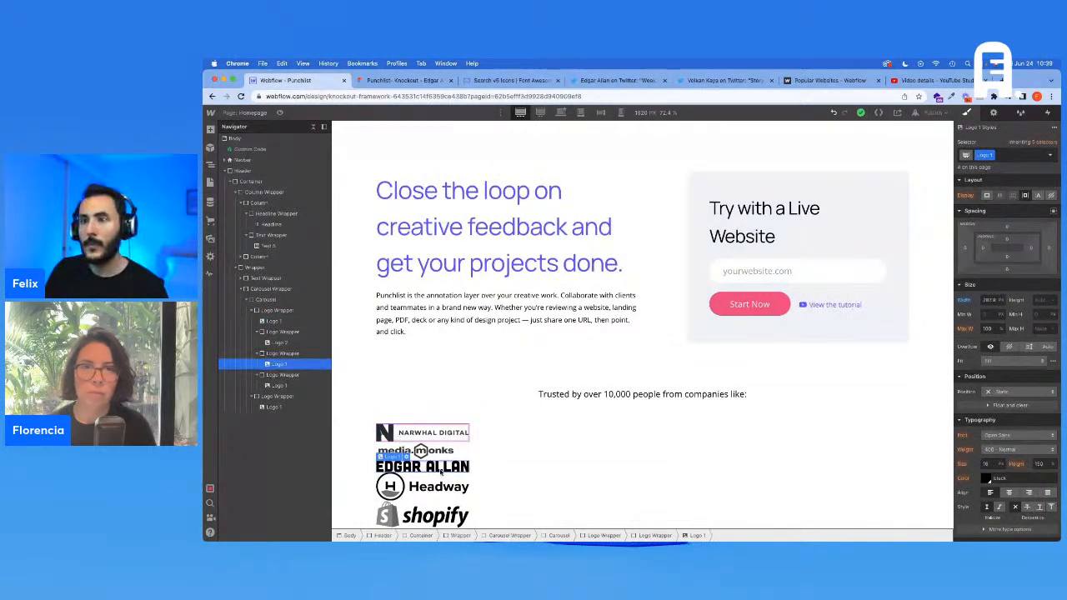
Set the Edgar Allan logo's Logo 1 width to 184 px on the base breakpoint and 12.77 VW on the 1440 px breakpoint
left_click(561, 113)
left_click(990, 301)
type("100")
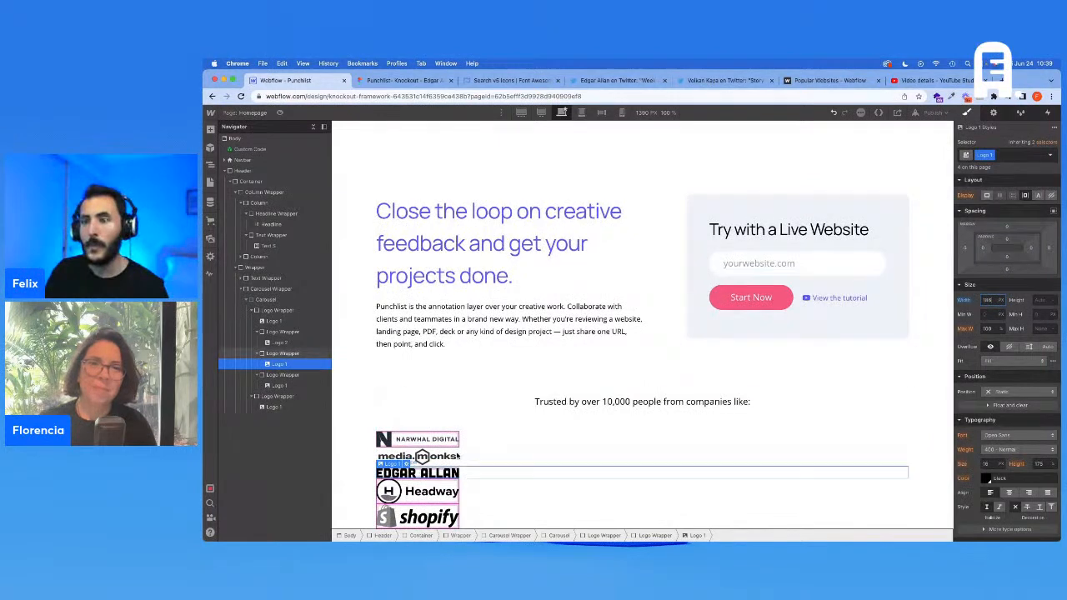
left_click(540, 113)
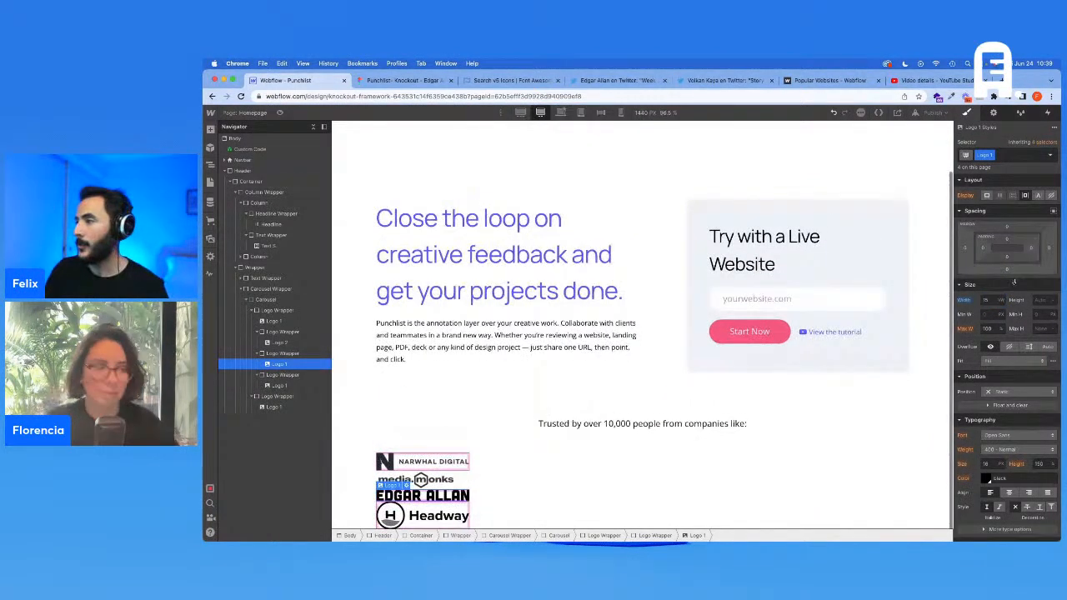
left_click(985, 299)
type("12")
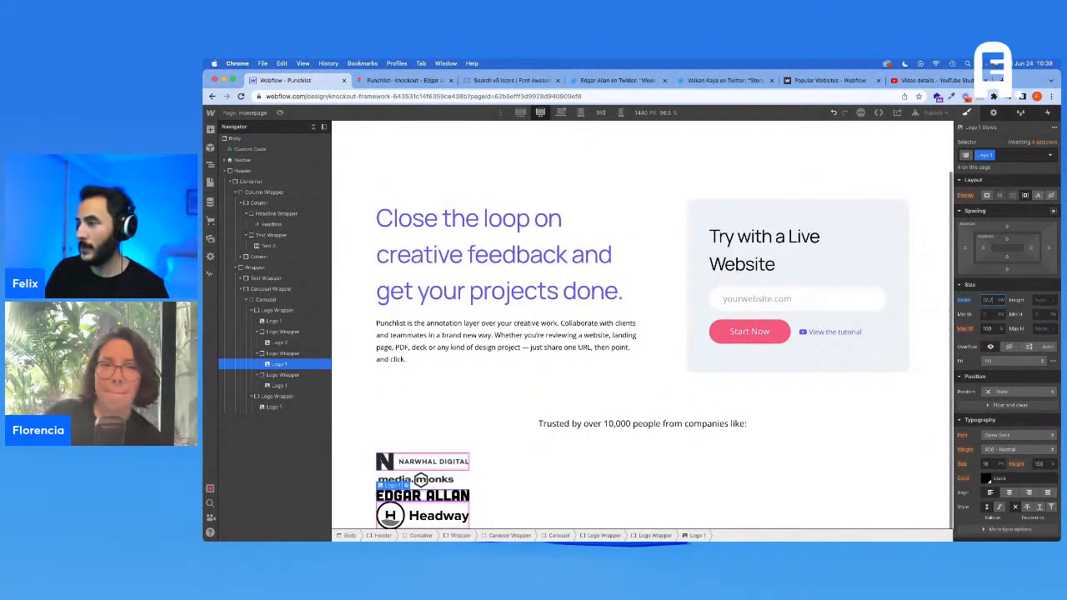
type(".77")
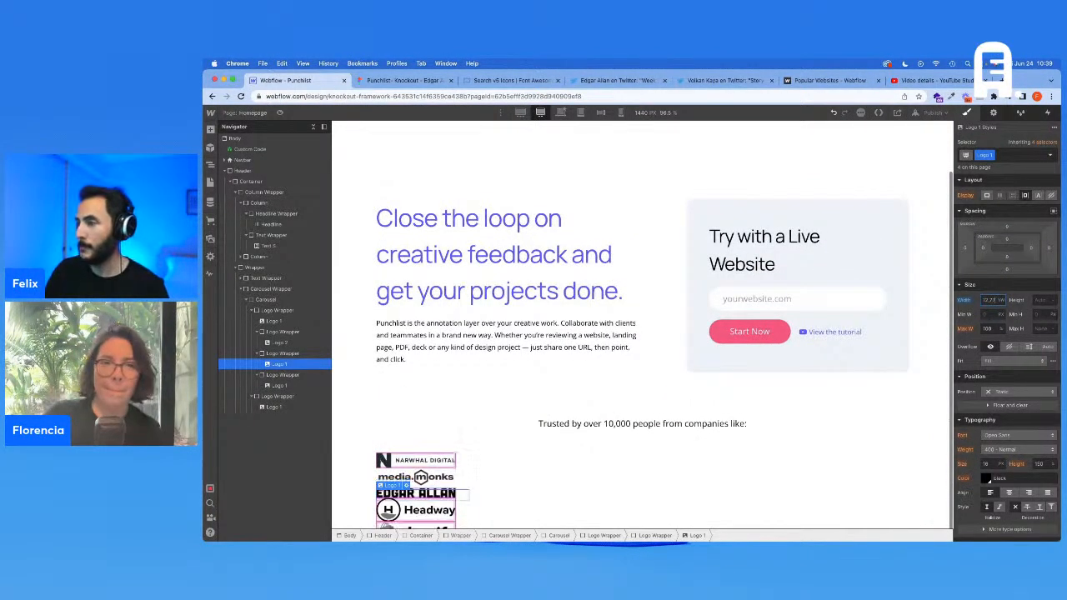
Try a smaller pixel width for the Logo 1 class on the 1920 px breakpoint
left_click(520, 112)
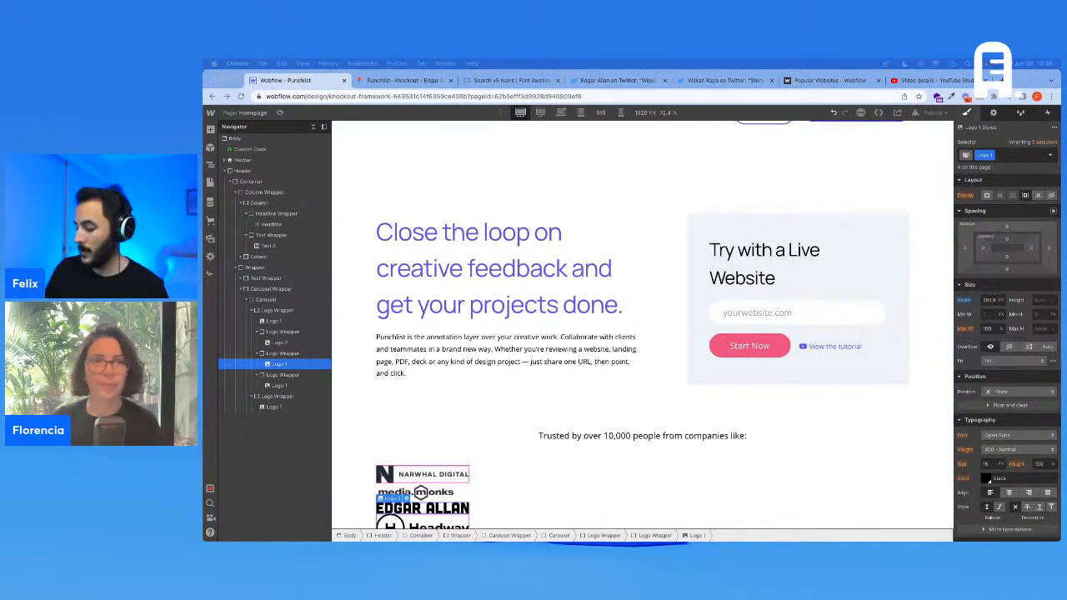
left_click(526, 111)
left_click(561, 112)
left_click(521, 113)
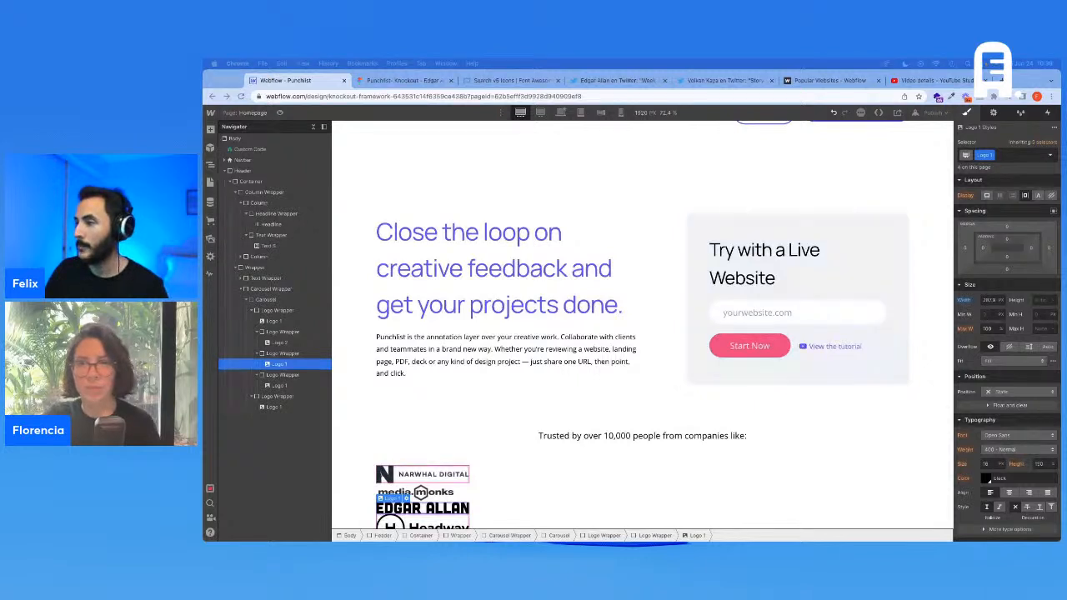
left_click(992, 301)
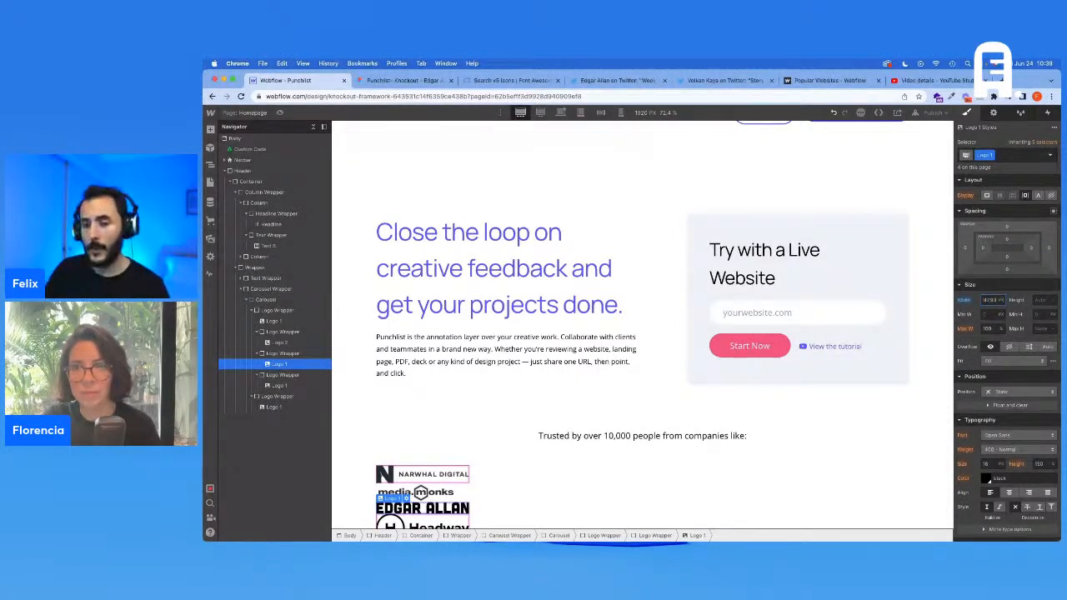
key("shift+Down")
key("shift+Down")
key("shift+Down")
key("shift+Down")
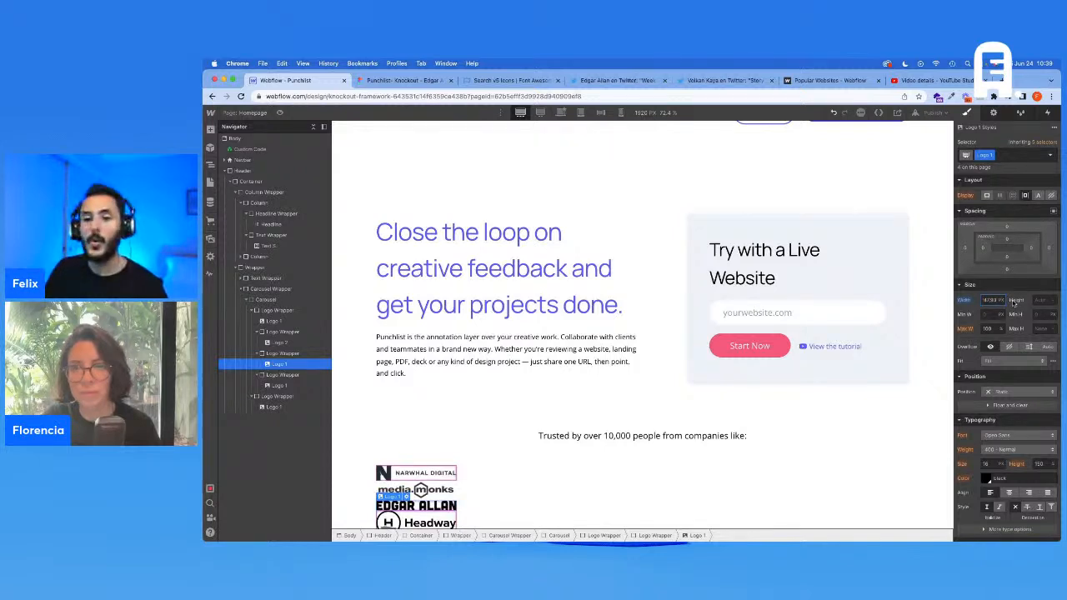
left_click_drag(996, 279, 967, 278)
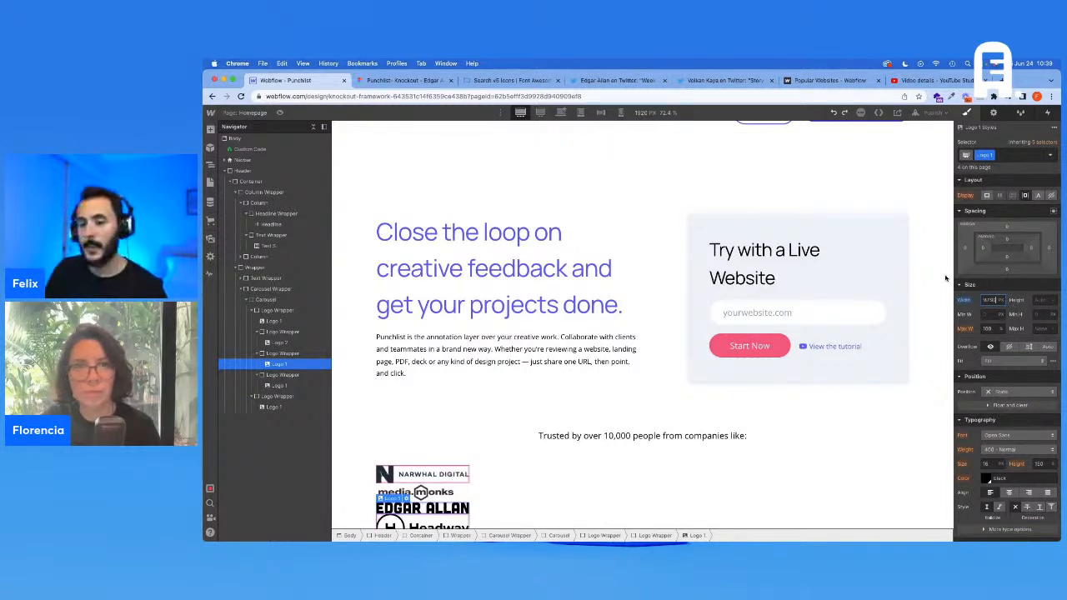
On the base breakpoint, duplicate the Edgar Allan logo's Logo 1 class and name the copy Logo 3
left_click(560, 112)
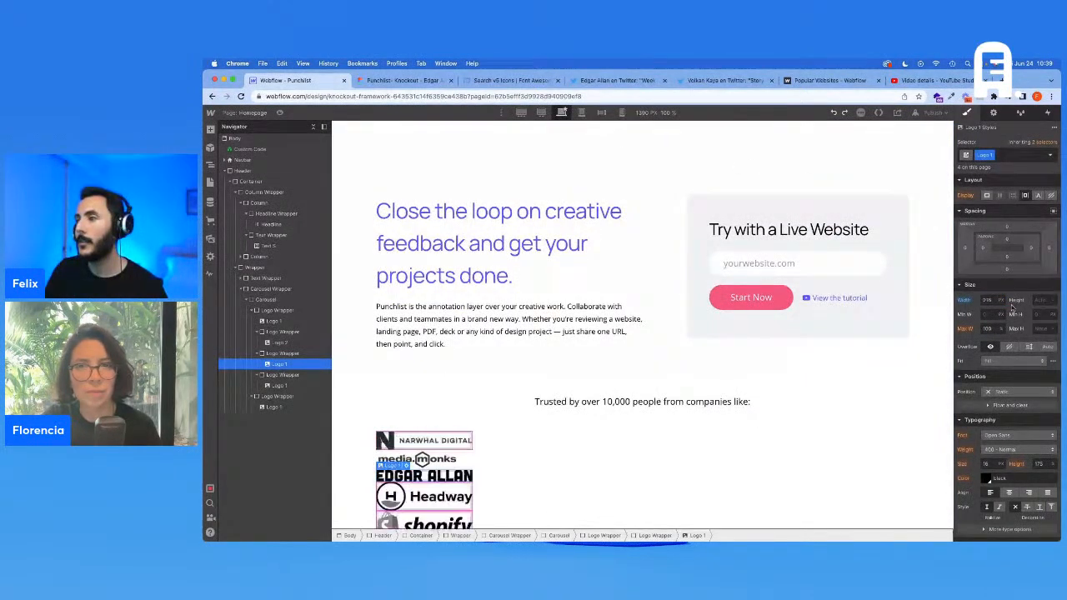
left_click(990, 155)
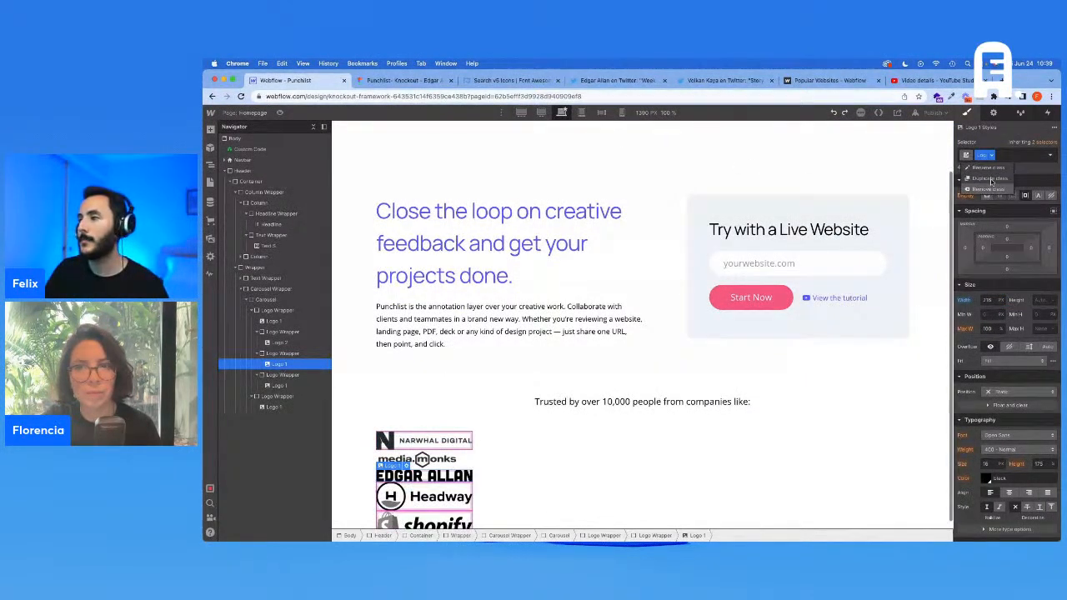
left_click(990, 178)
key("BackSpace")
key("BackSpace")
key("BackSpace")
key("BackSpace")
key("BackSpace")
type("2")
key("BackSpace")
type("3")
key("Return")
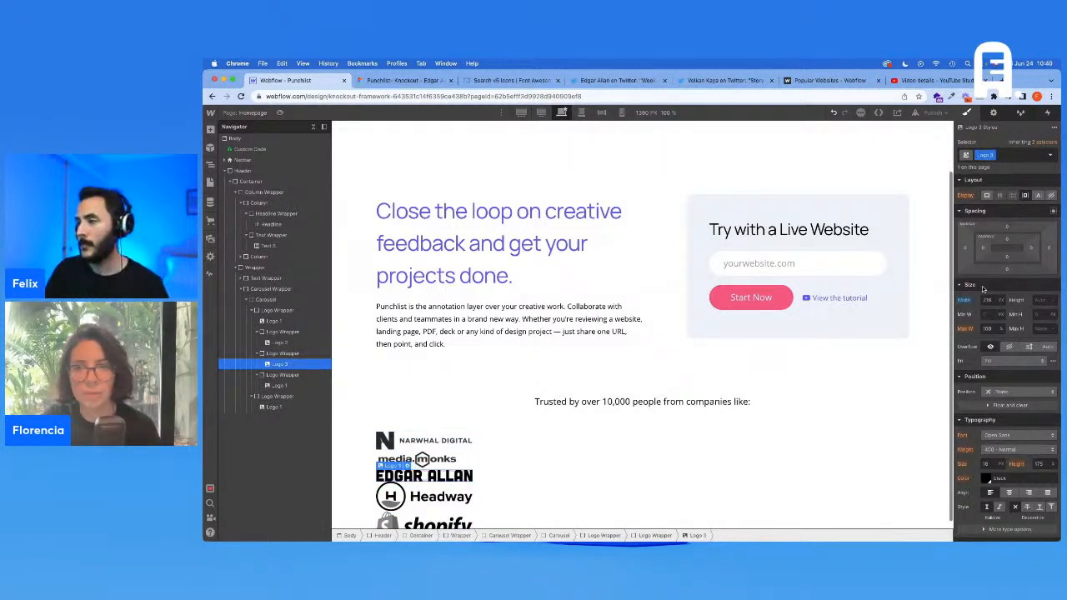
Set the Logo 3 width to 186 px on the base breakpoint, 12.91 VW at 1440 px, and a matching pixel width at 1920 px
left_click(988, 300)
type("186")
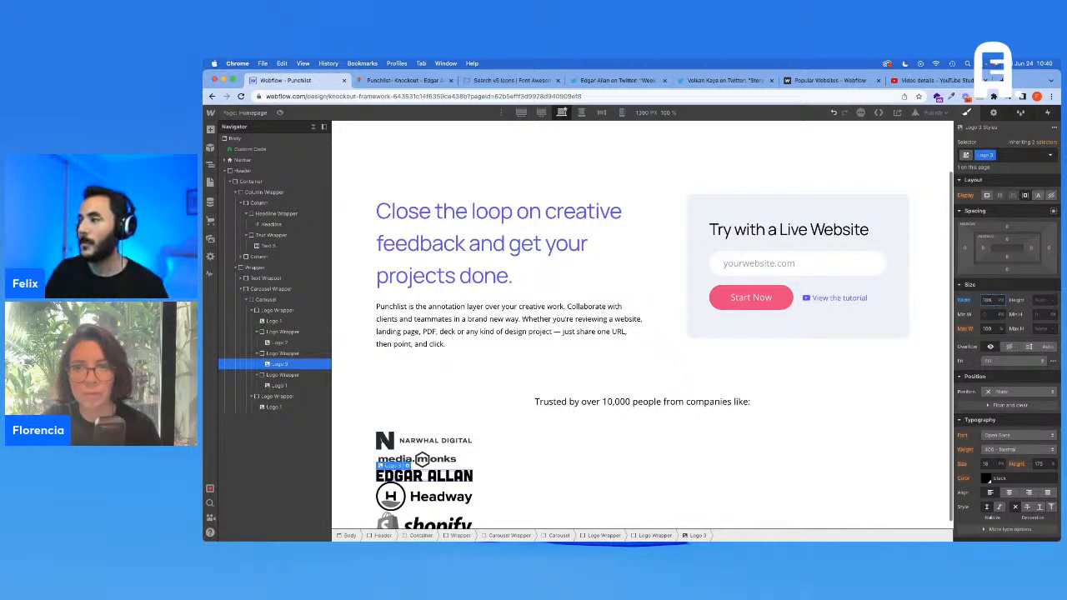
key("Return")
left_click(520, 113)
left_click(989, 300)
type("247.7")
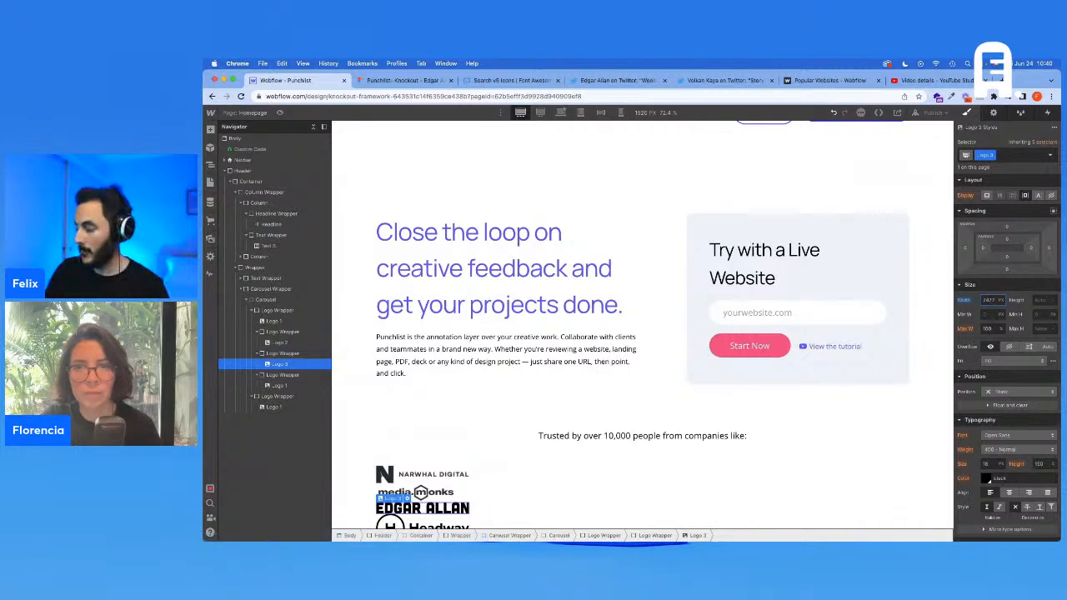
key("BackSpace")
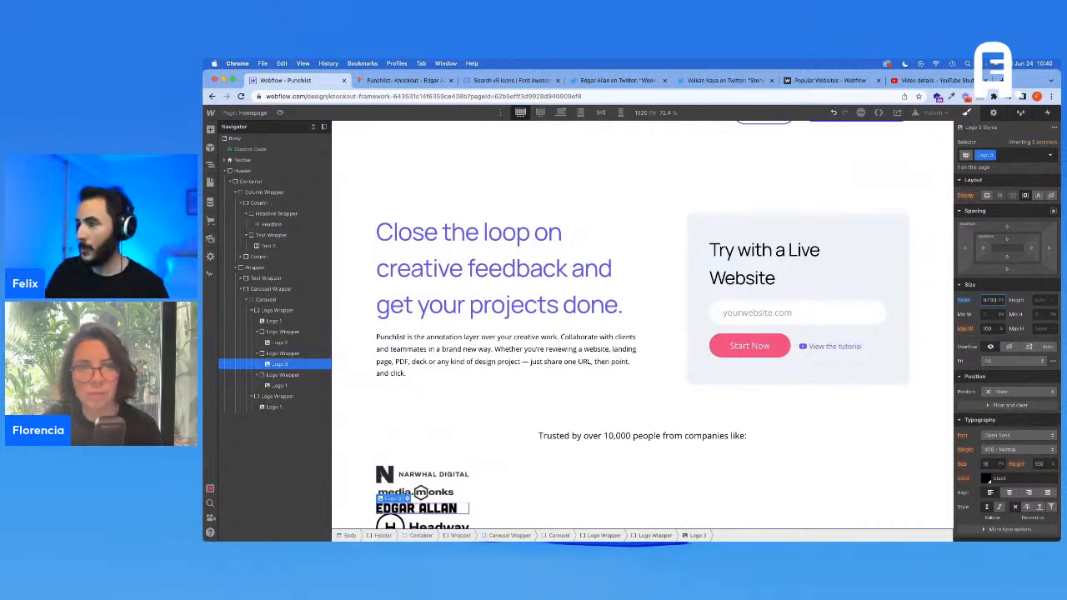
left_click(541, 112)
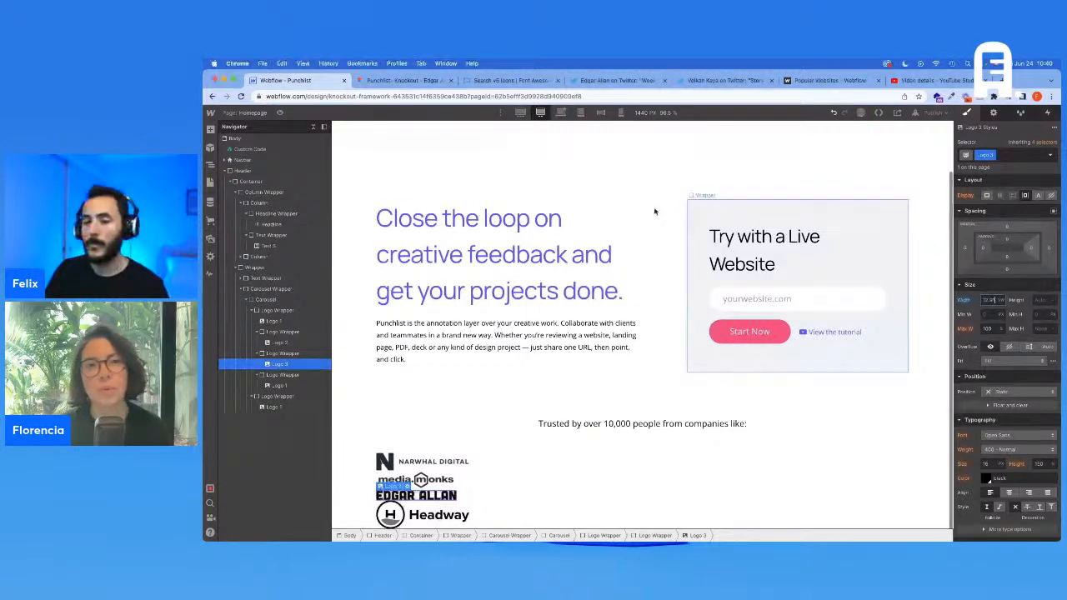
Check the Logo 1 class width on the Headway and Narwhal Digital logos across the base and larger breakpoints
left_click(562, 113)
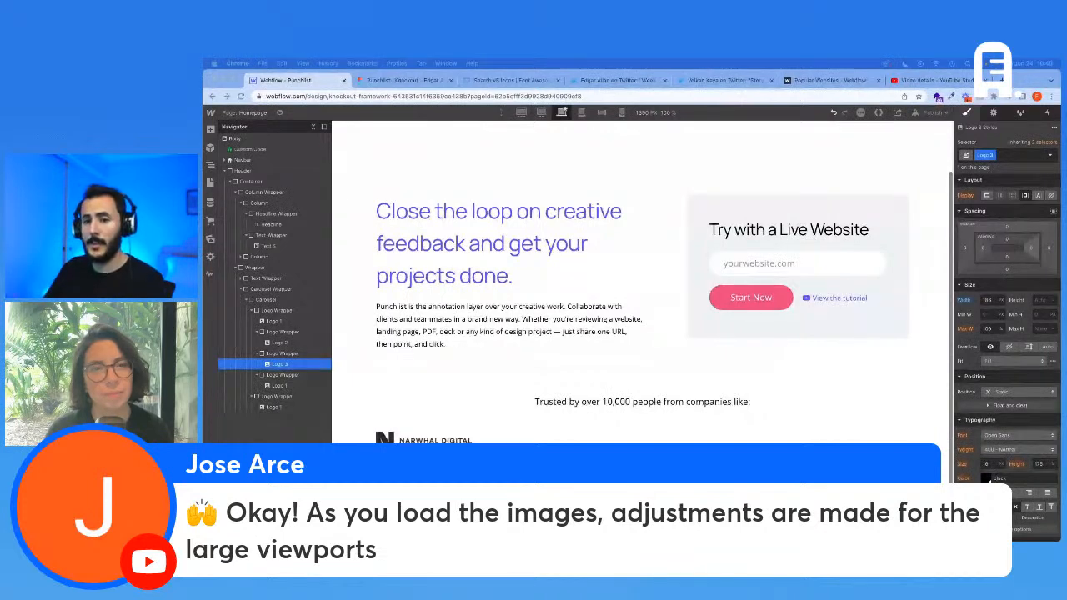
left_click(315, 386)
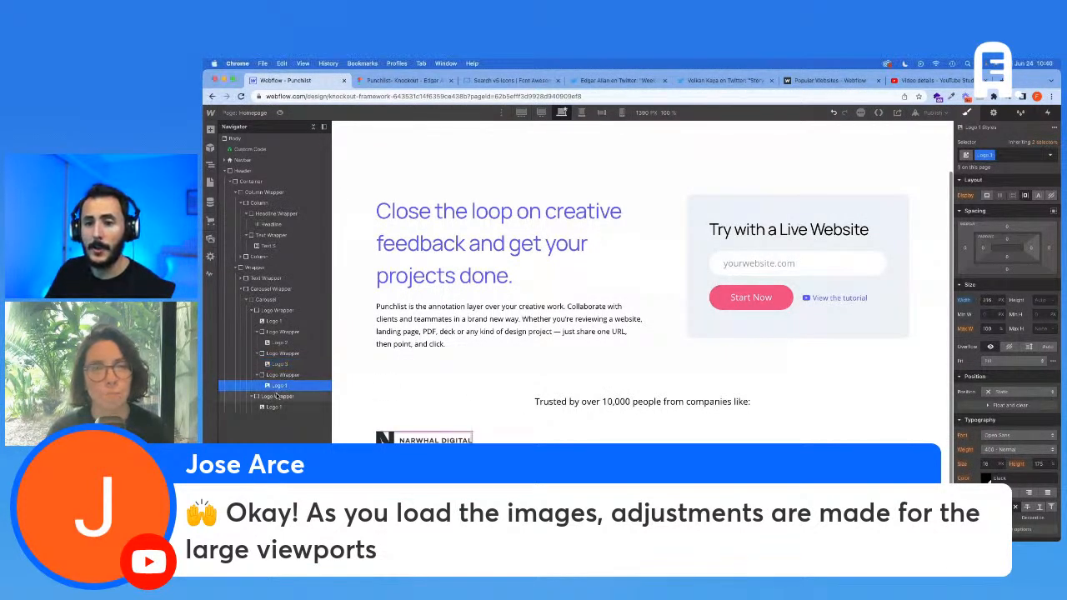
left_click(280, 322)
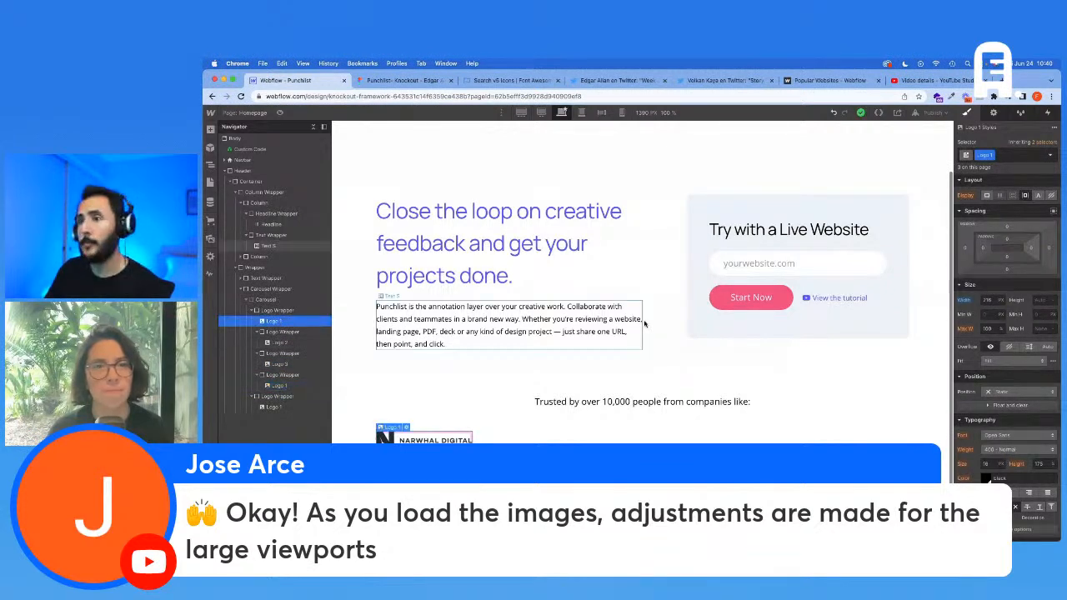
left_click(540, 112)
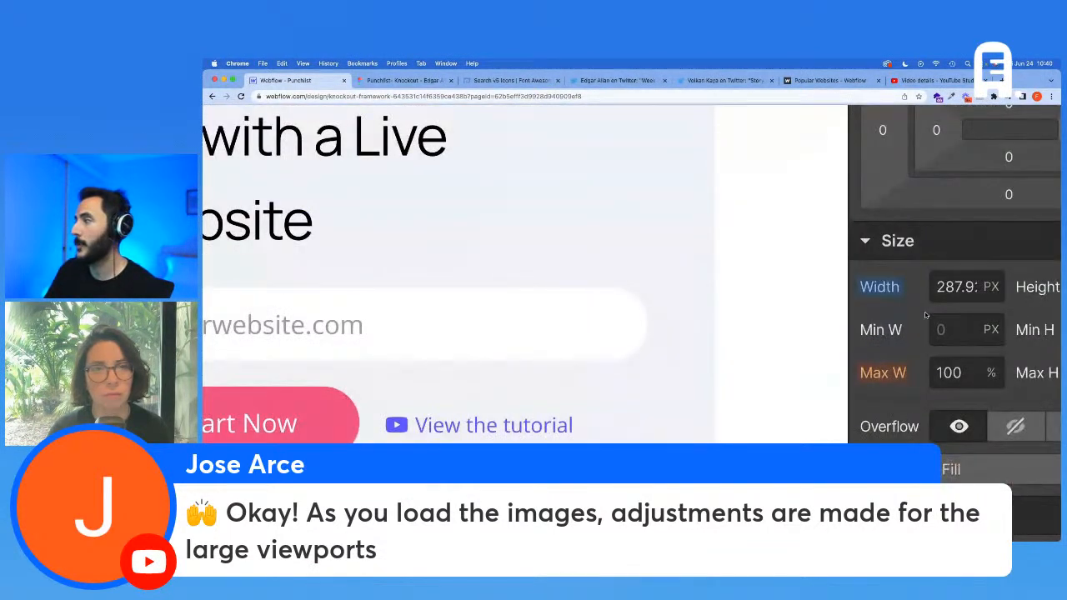
scroll(815, 299, "down", 1)
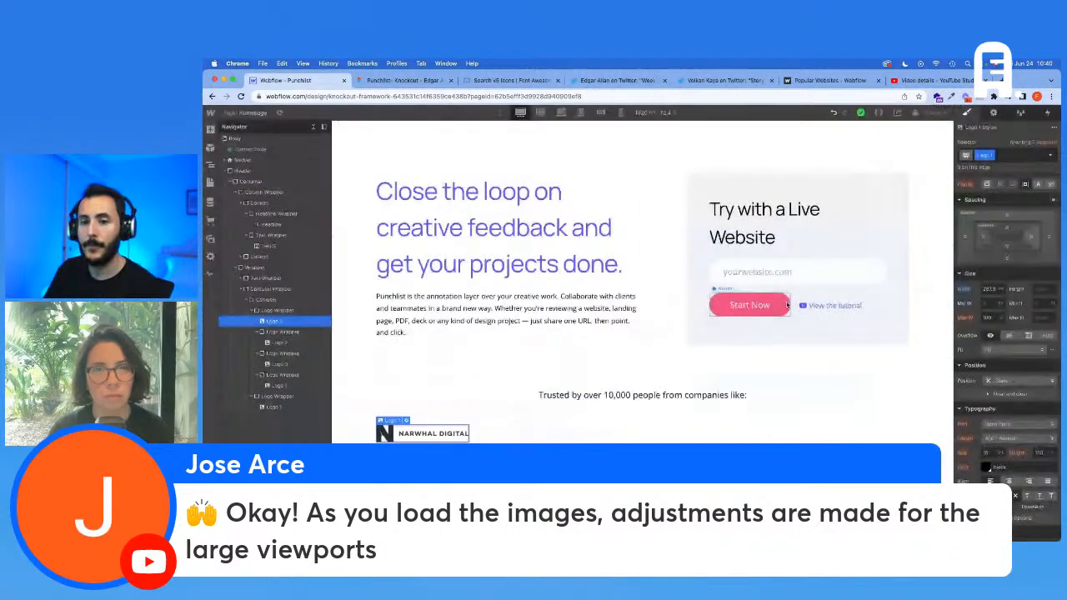
Move the nested Logo Wrappers out of the first one so all five sit directly inside Carousel, and collapse them
left_click(253, 331)
left_click_drag(253, 332, 263, 306)
left_click(252, 321)
left_click(252, 321)
left_click_drag(276, 345, 269, 311)
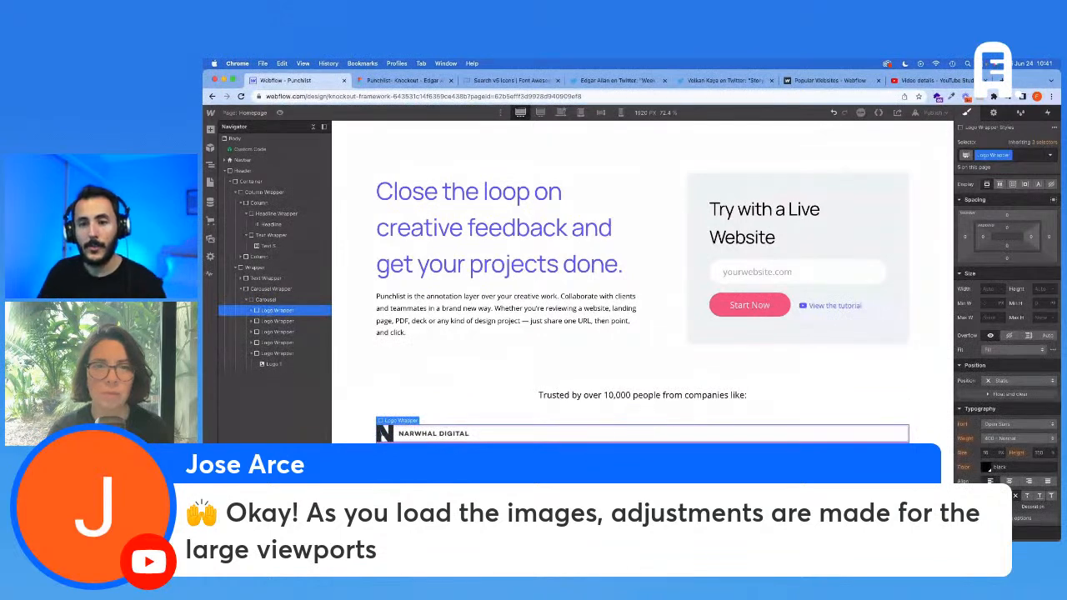
left_click(251, 353)
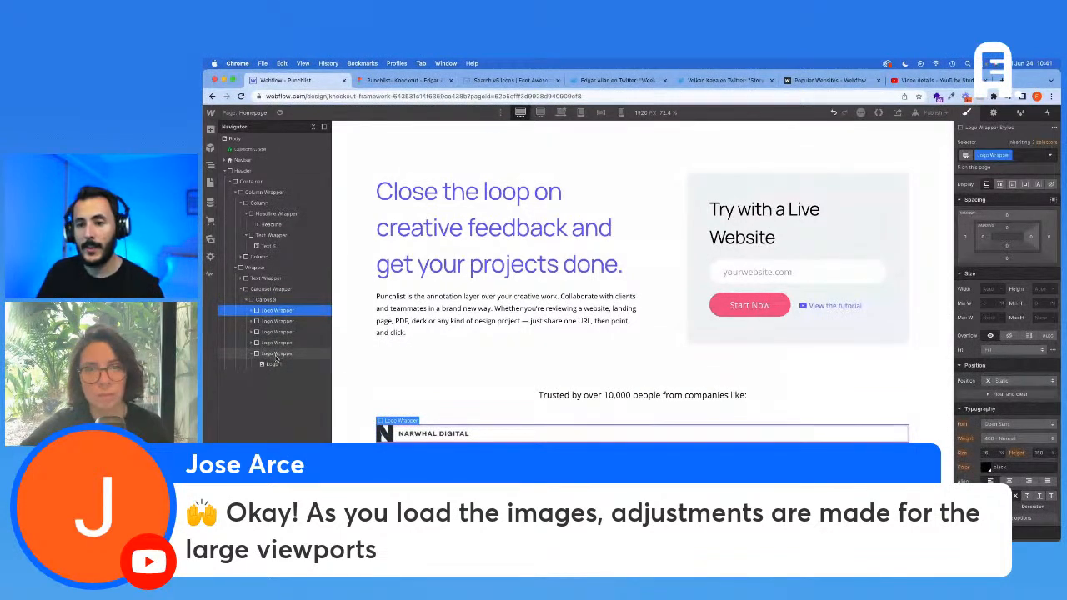
Set the Carousel to a horizontal flex layout on the 1920 px breakpoint
left_click(275, 301)
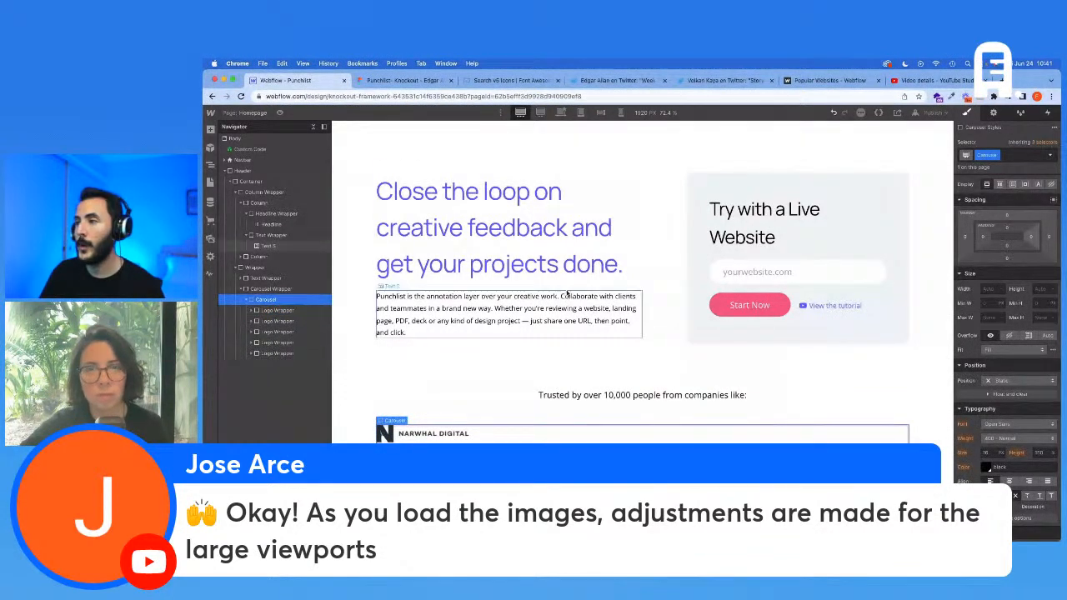
left_click(1002, 185)
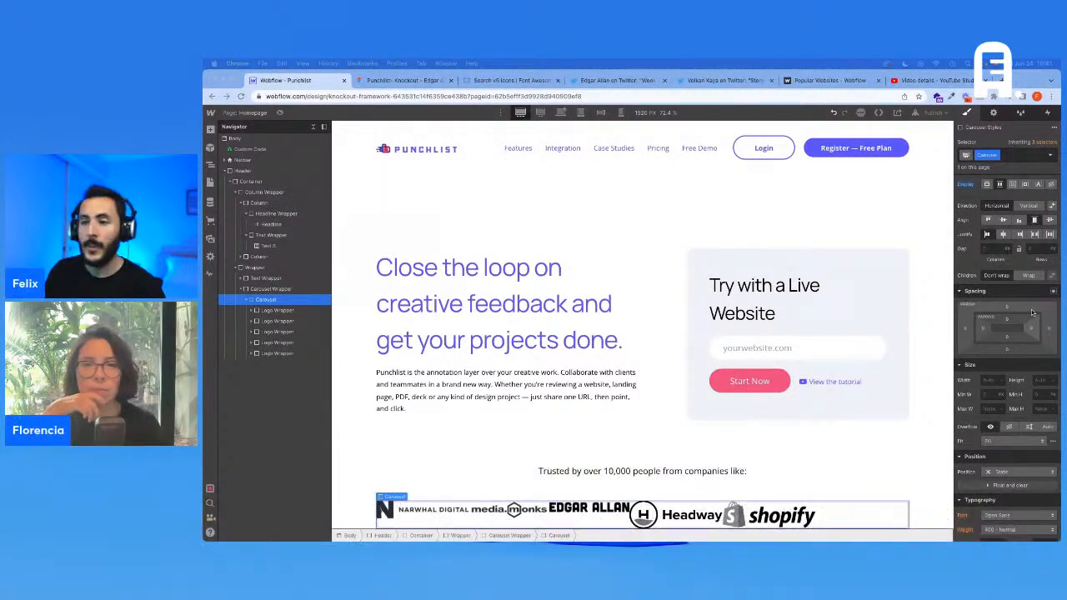
Select the first Logo Wrapper and measure the gap between the Narwhal Digital and media.monks logos in Figma
left_click(275, 310)
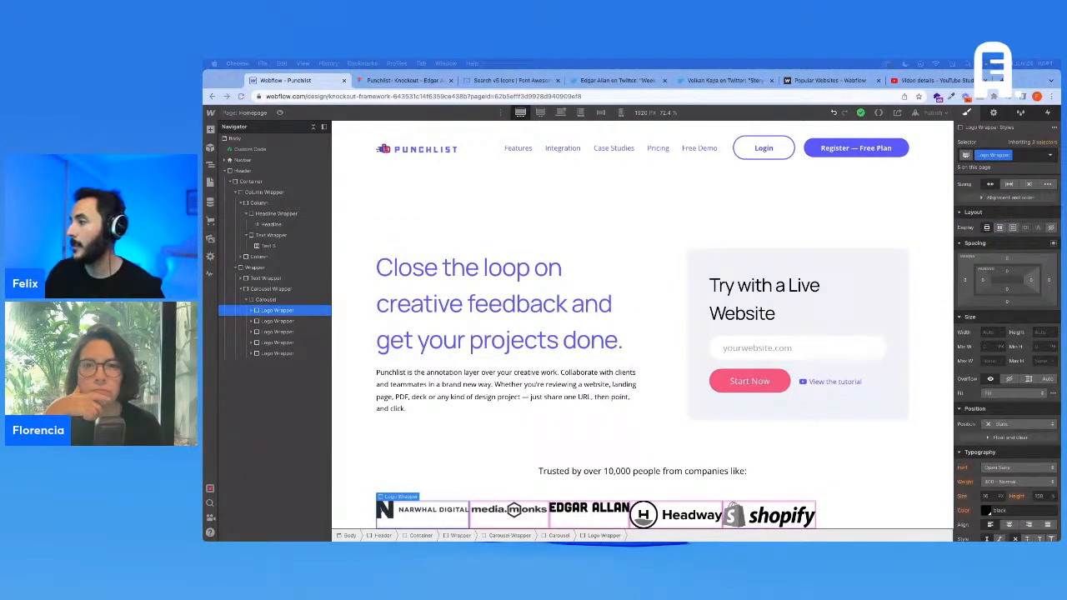
left_click(400, 80)
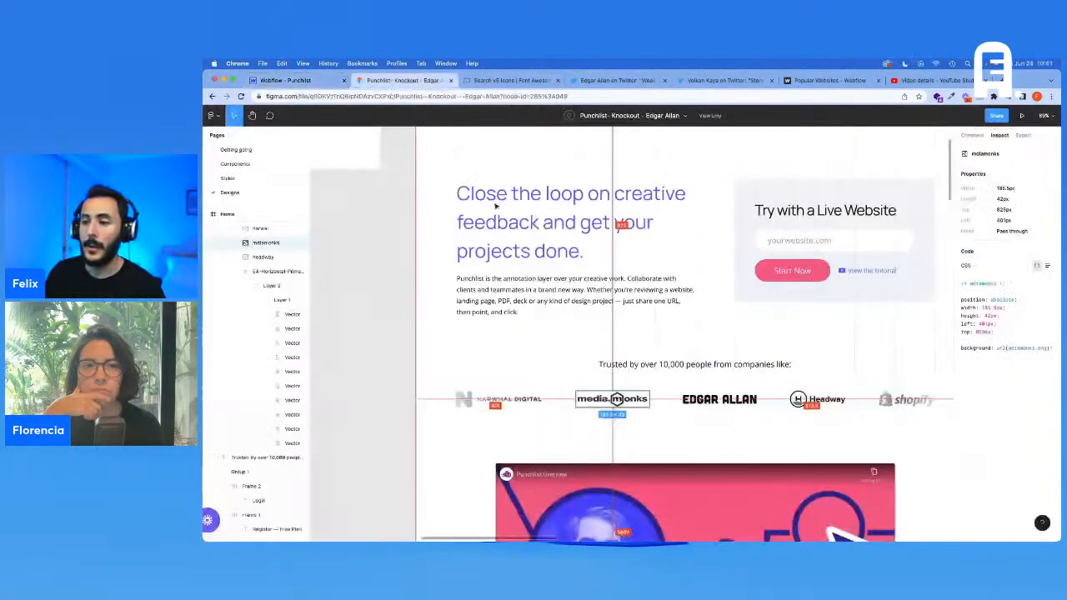
left_click(538, 400)
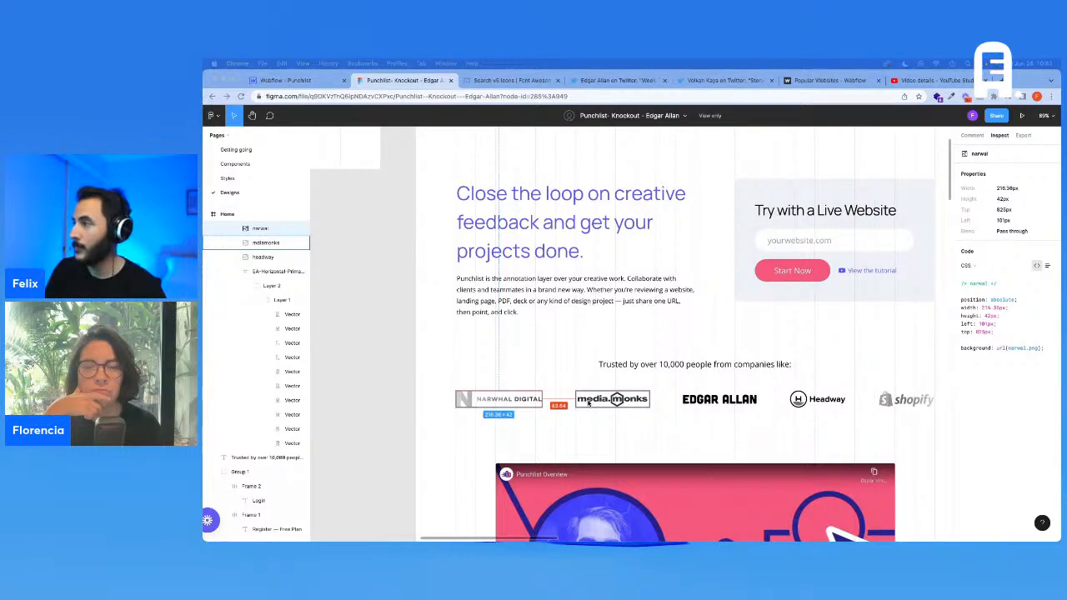
left_click(305, 81)
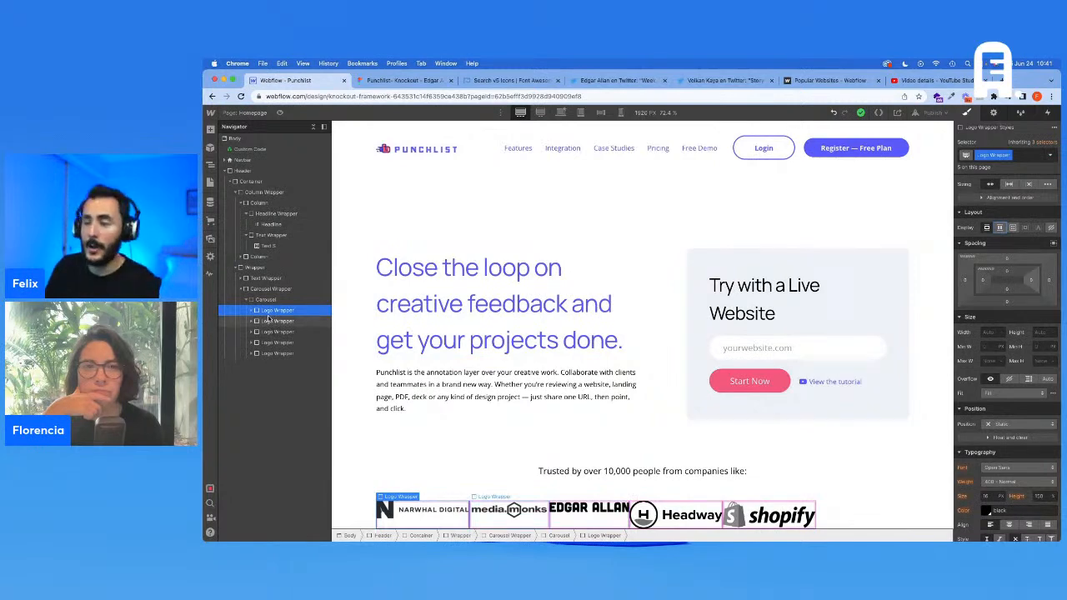
Try left and right margins of 41.5 px on the Logo Wrapper at the 1920 px breakpoint, and undo them
left_click(1050, 281)
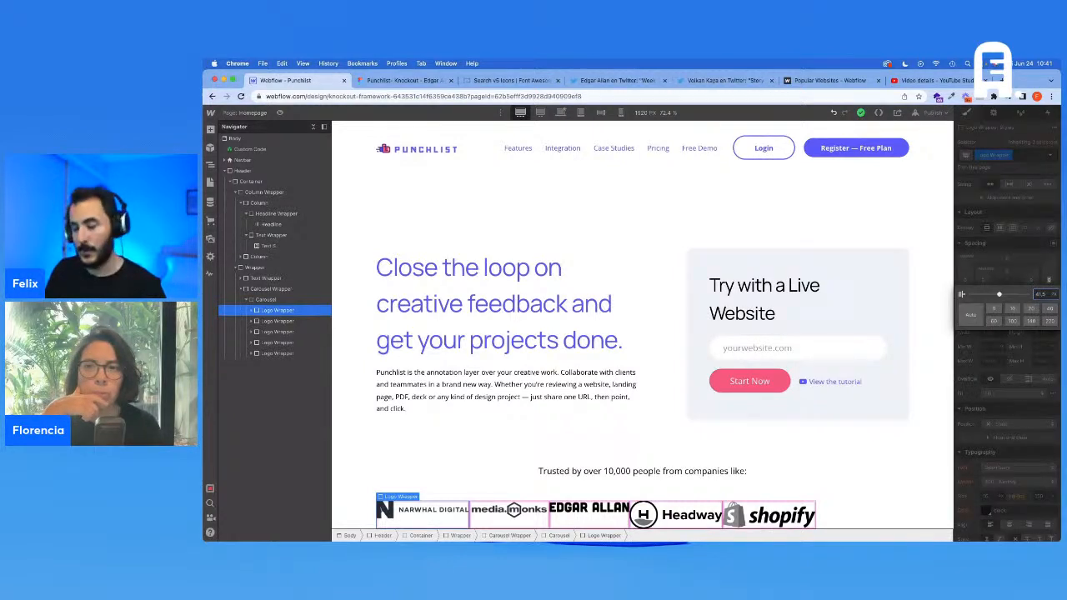
key("Return")
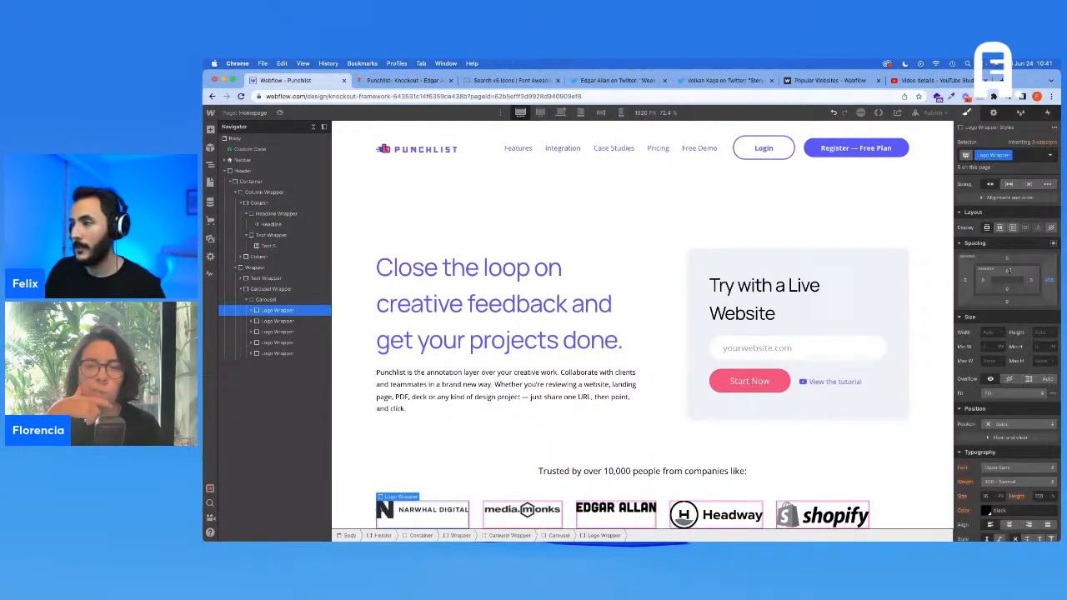
left_click(965, 280)
type("41.5")
key("Return")
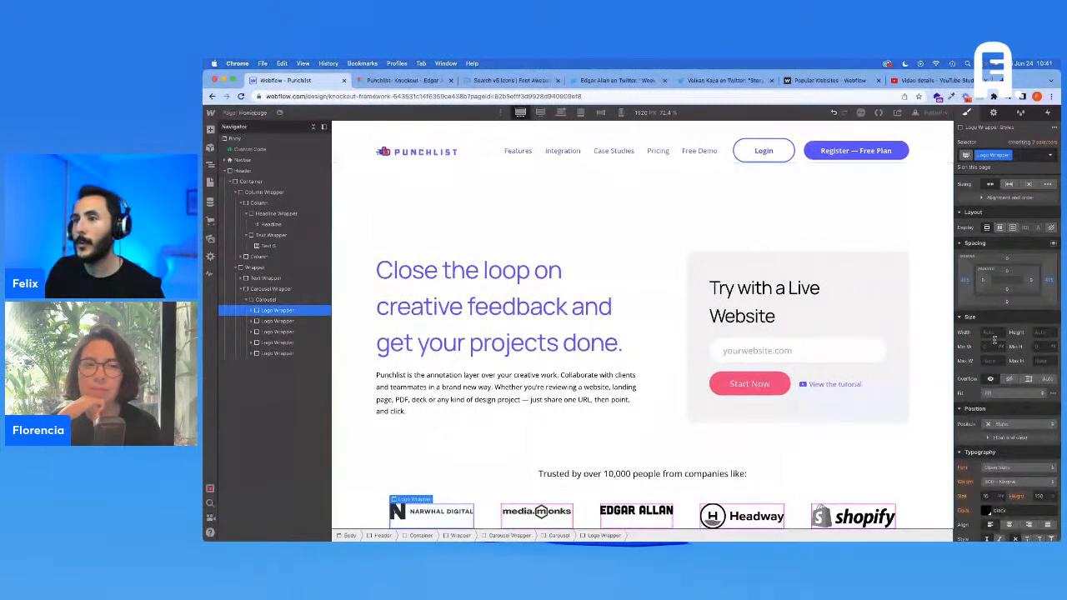
key("super+z")
key("super+z")
Give the Logo Wrapper class equal left and right pixel margins of half the Figma logo gap on the base breakpoint
left_click(563, 113)
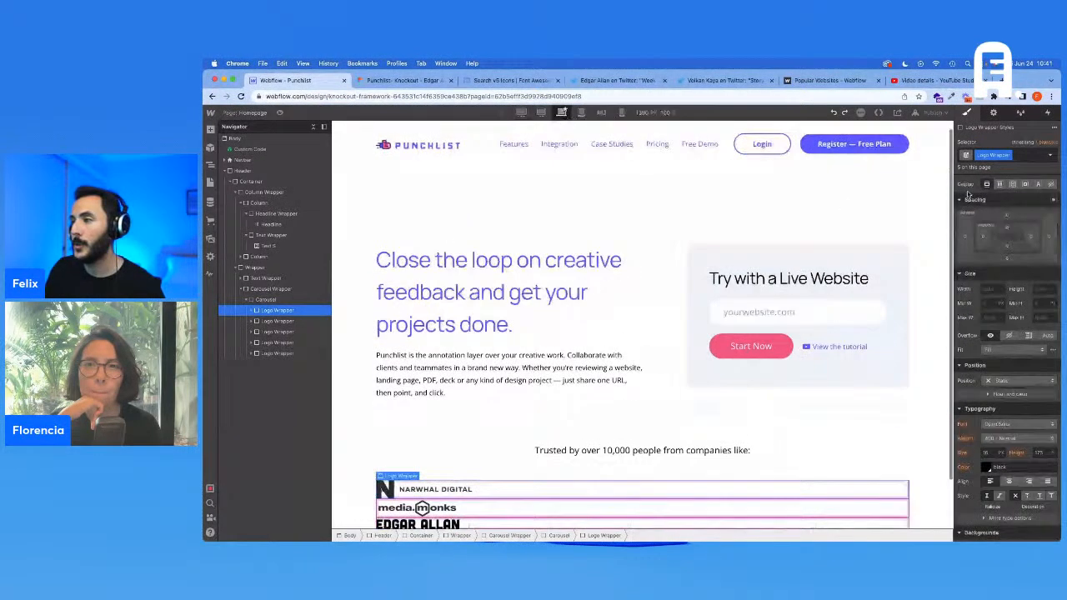
left_click(966, 238)
type("40")
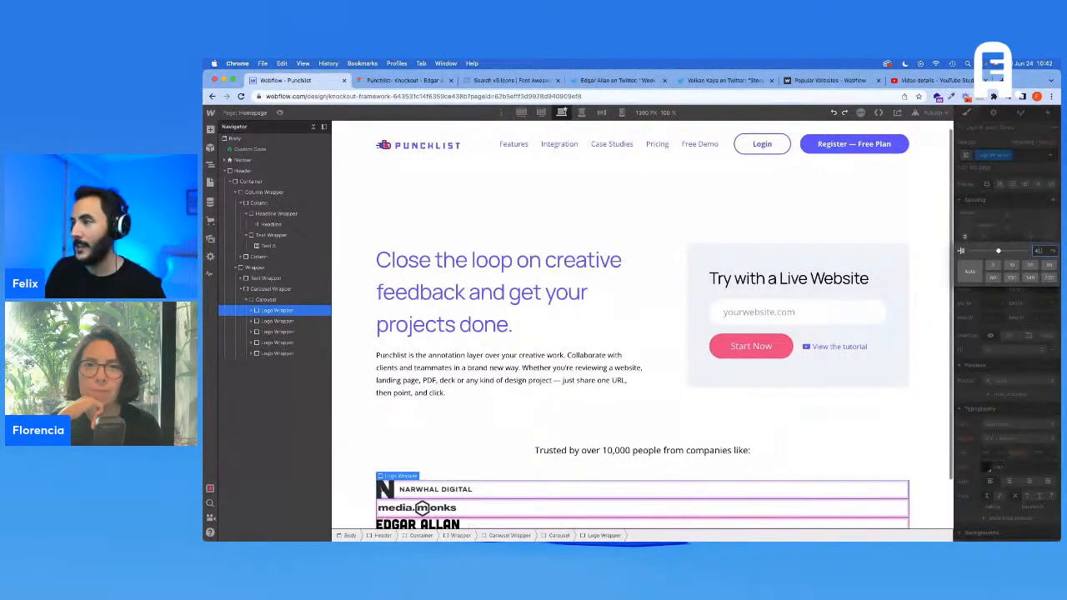
key("super+a")
key("super+c")
key("Return")
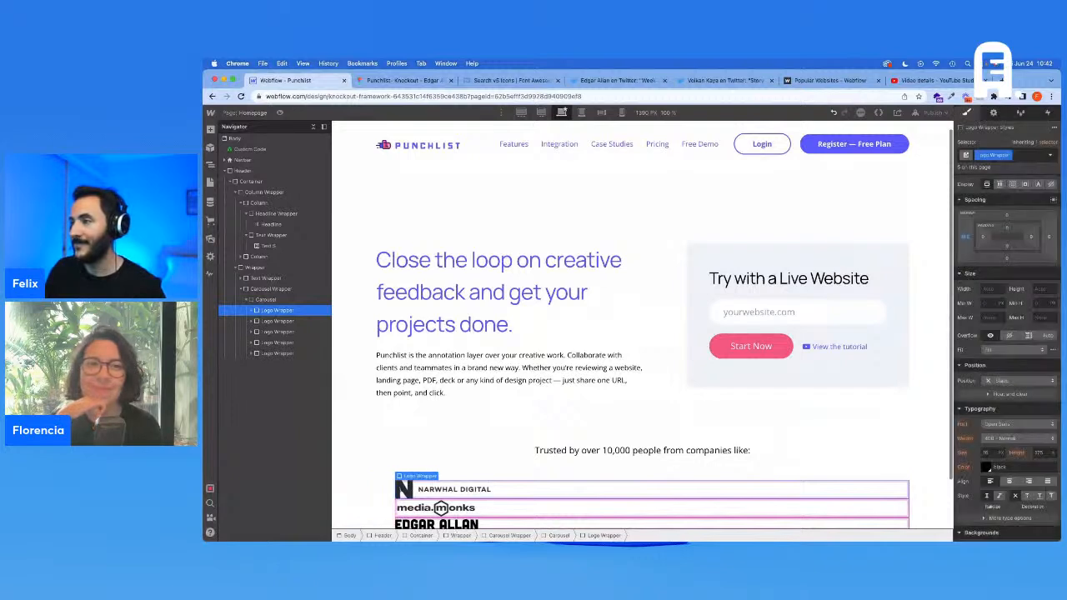
left_click(1048, 235)
key("super+v")
key("Return")
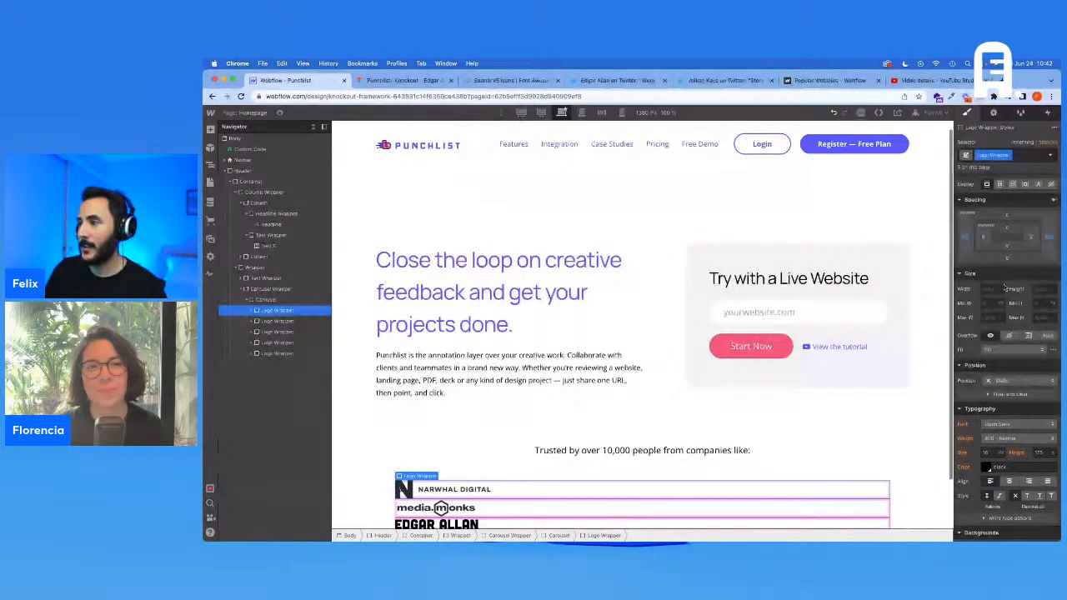
Set the Logo Wrapper's left and right margins to the equivalent VW value at 1440 px and a pixel value at 1920 px
left_click(538, 114)
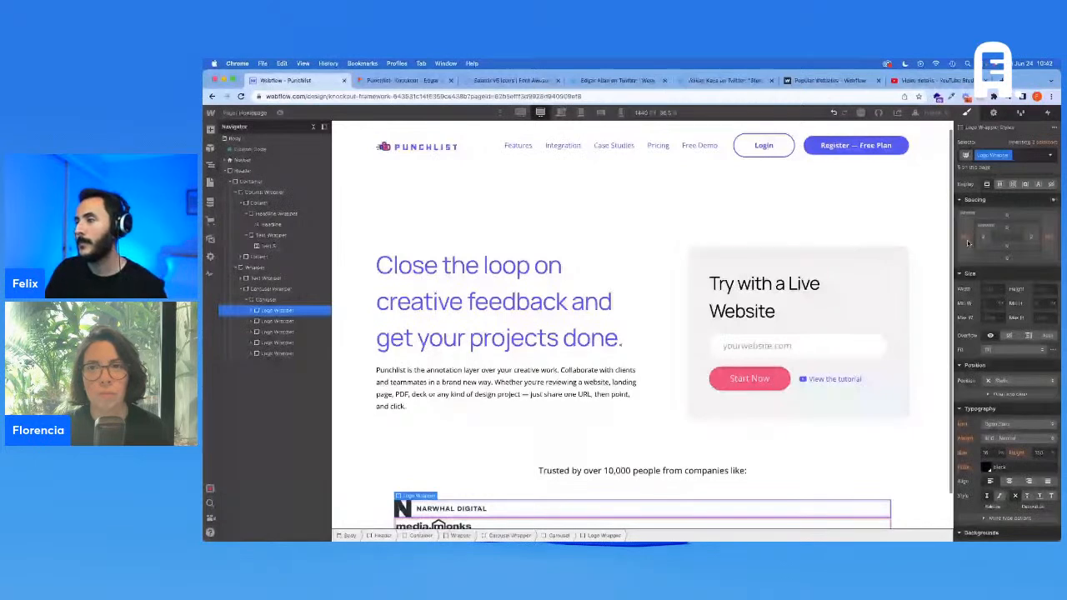
left_click(1050, 237)
key("super+v")
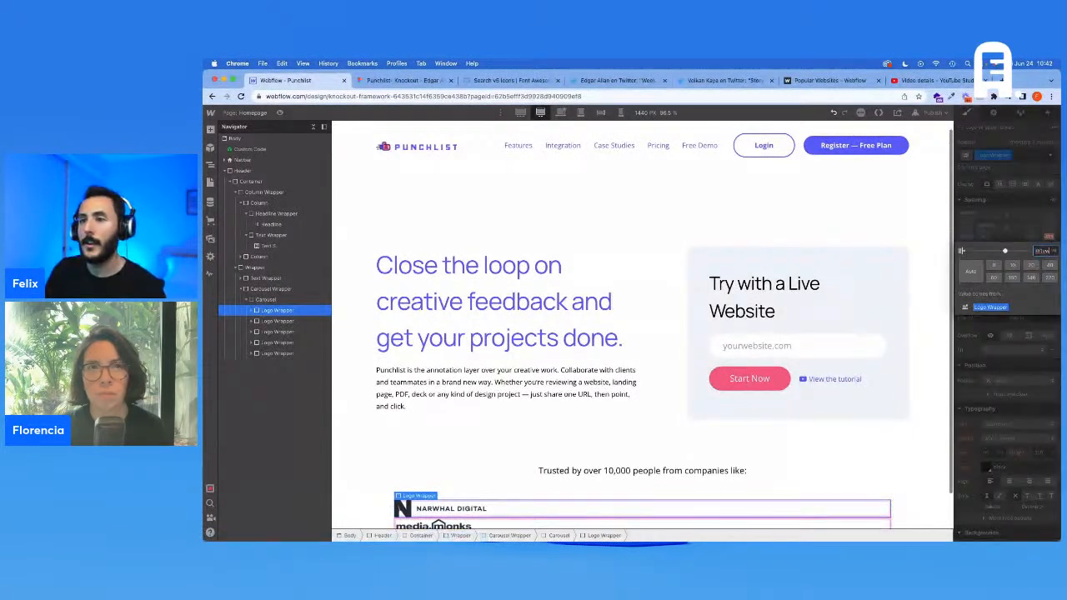
key("Return")
left_click(520, 113)
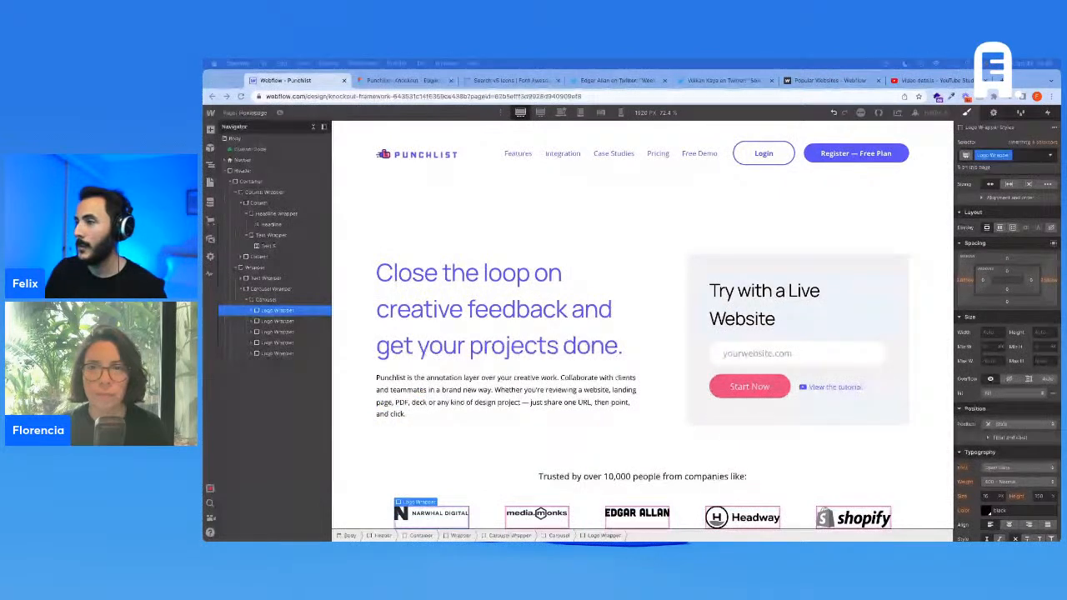
left_click(964, 283)
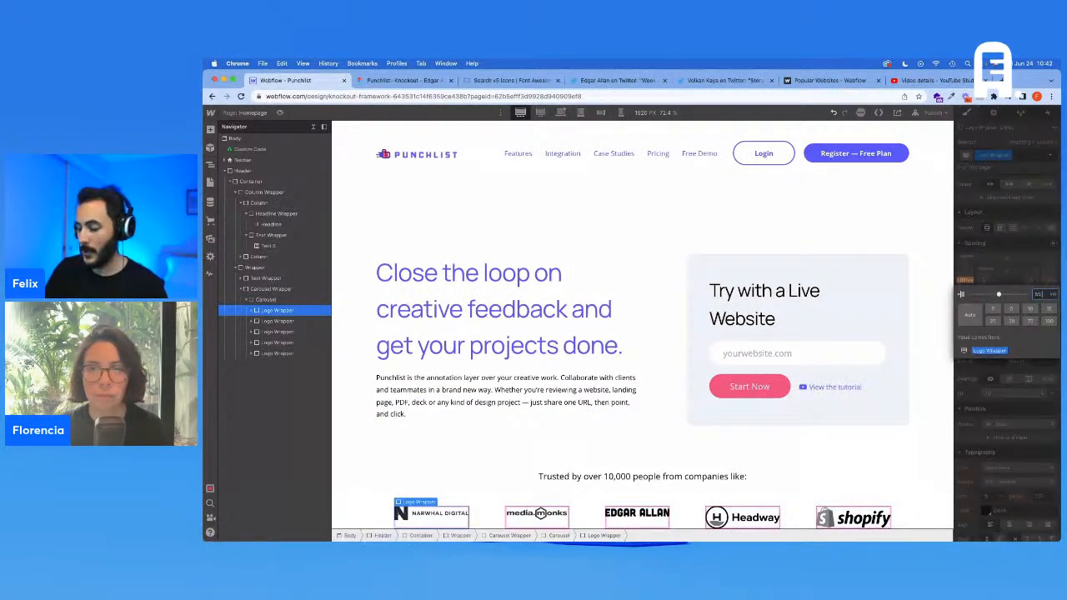
type("120px")
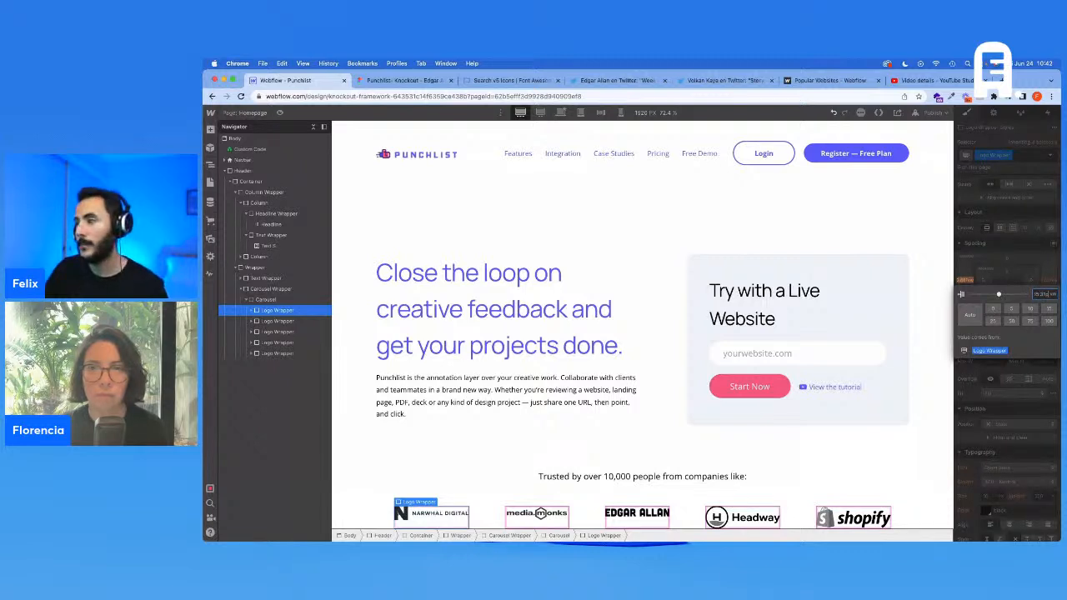
key("Return")
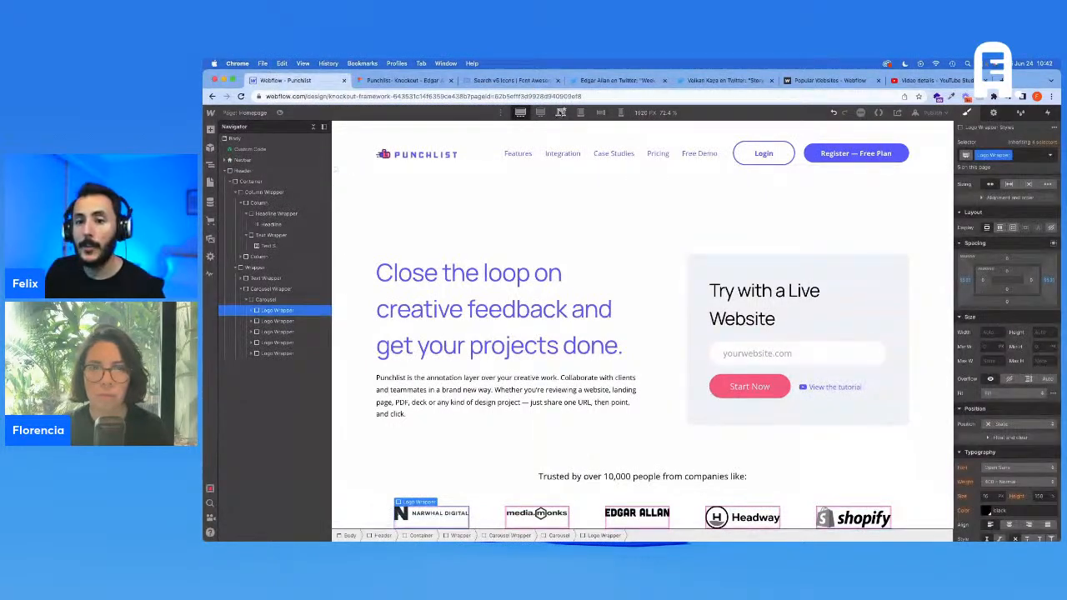
Make the Carousel a horizontal flex row with its logos aligned to the vertical centre on the base breakpoint
left_click(562, 112)
left_click(289, 299)
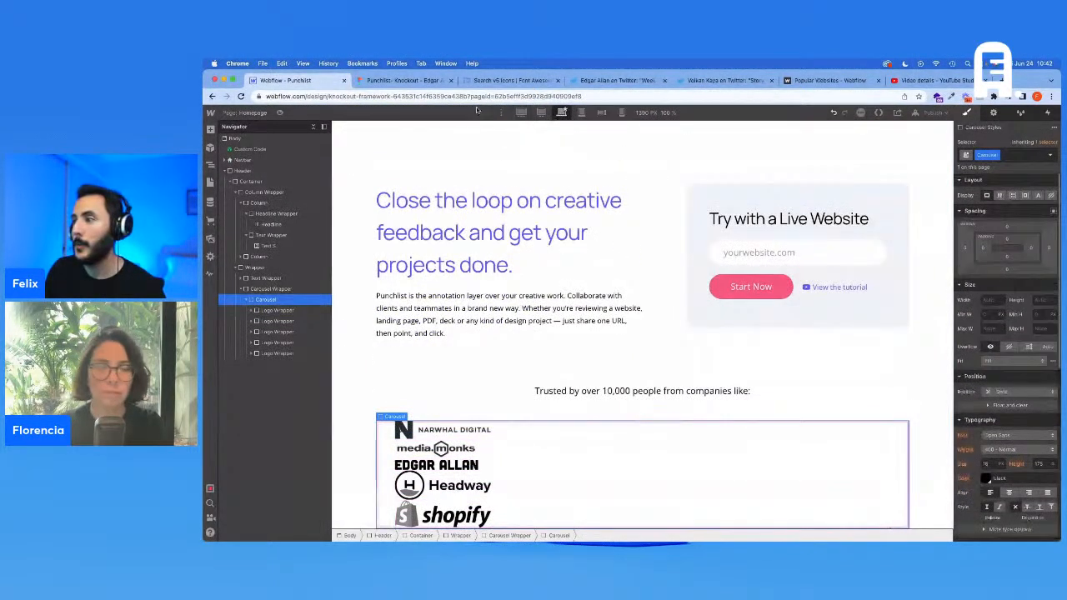
left_click(520, 112)
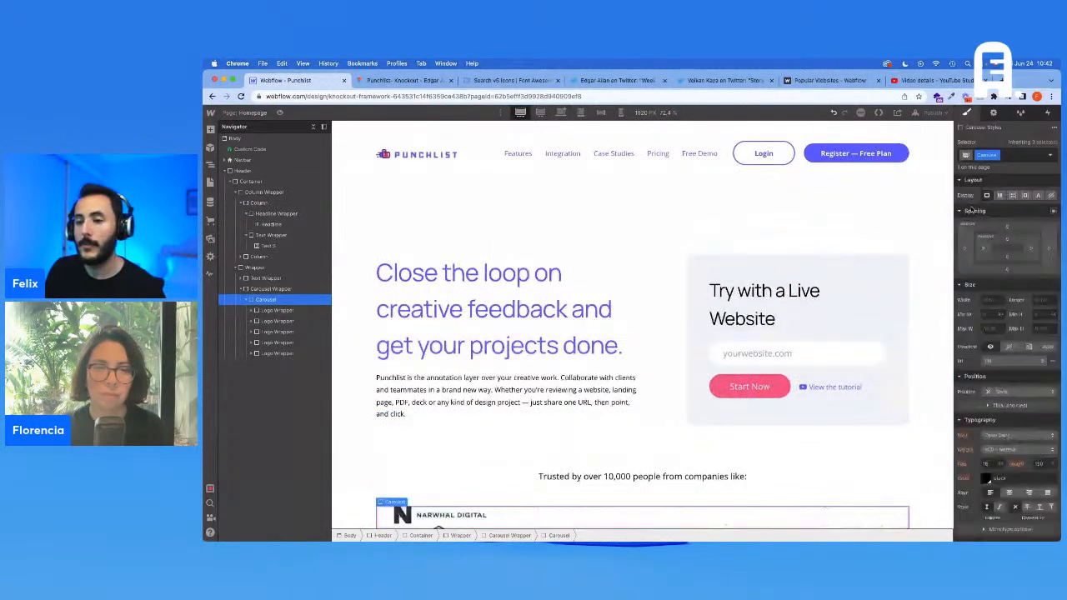
left_click(562, 112)
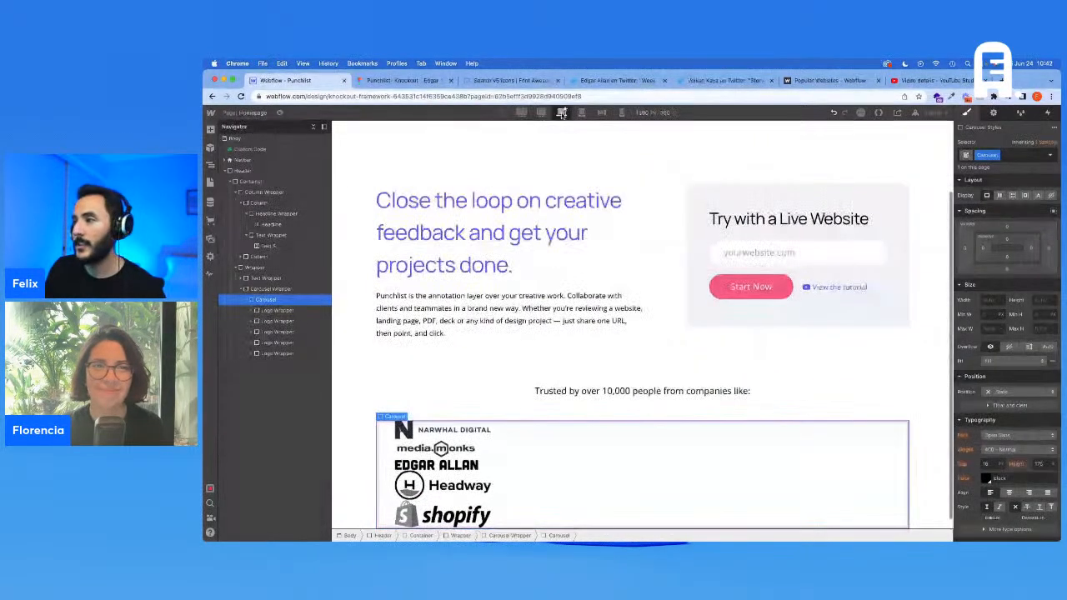
left_click(1000, 195)
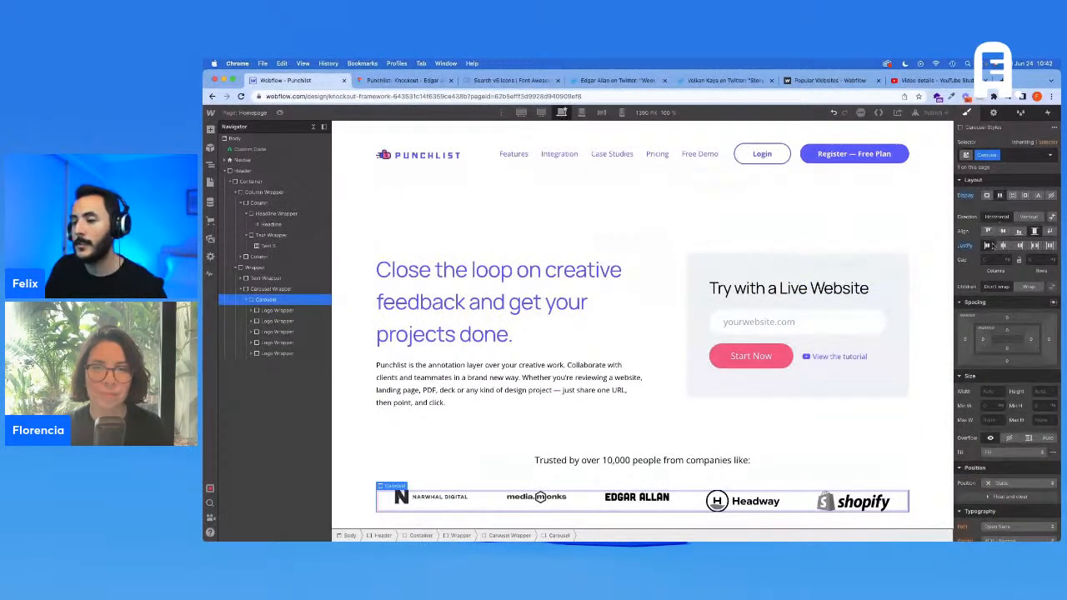
left_click(1004, 232)
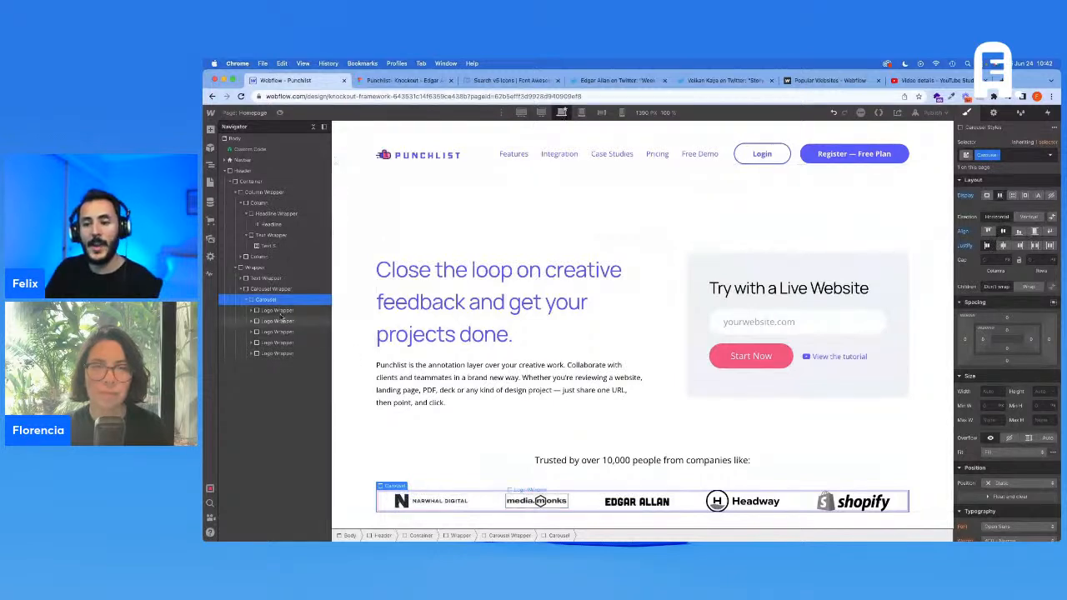
Duplicate the Carousel within the Carousel Wrapper and make the Carousel Wrapper a horizontal flex container
left_click(247, 300)
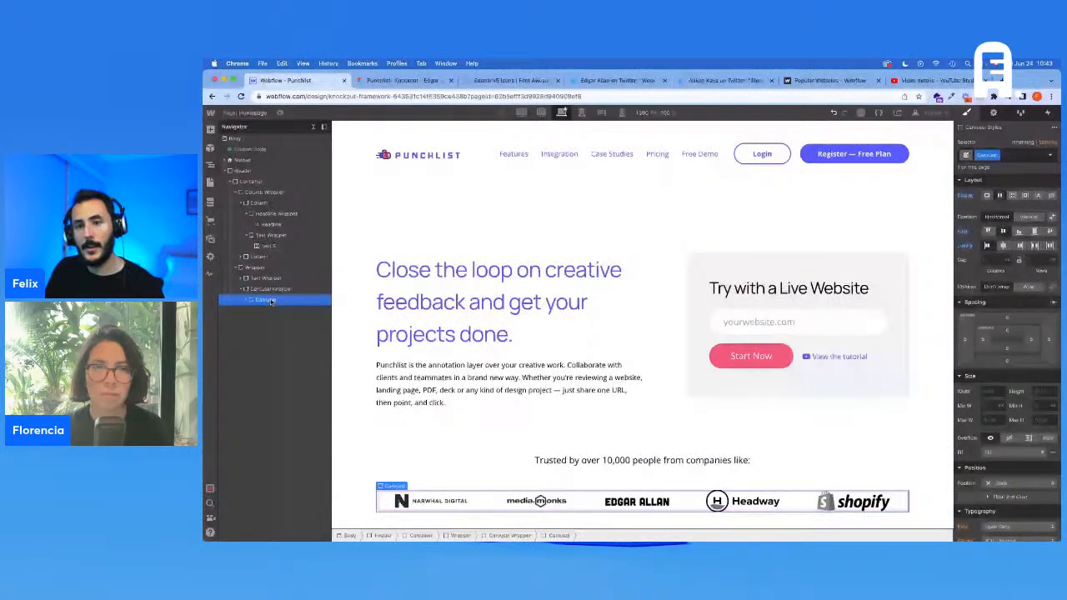
key("ctrl+d")
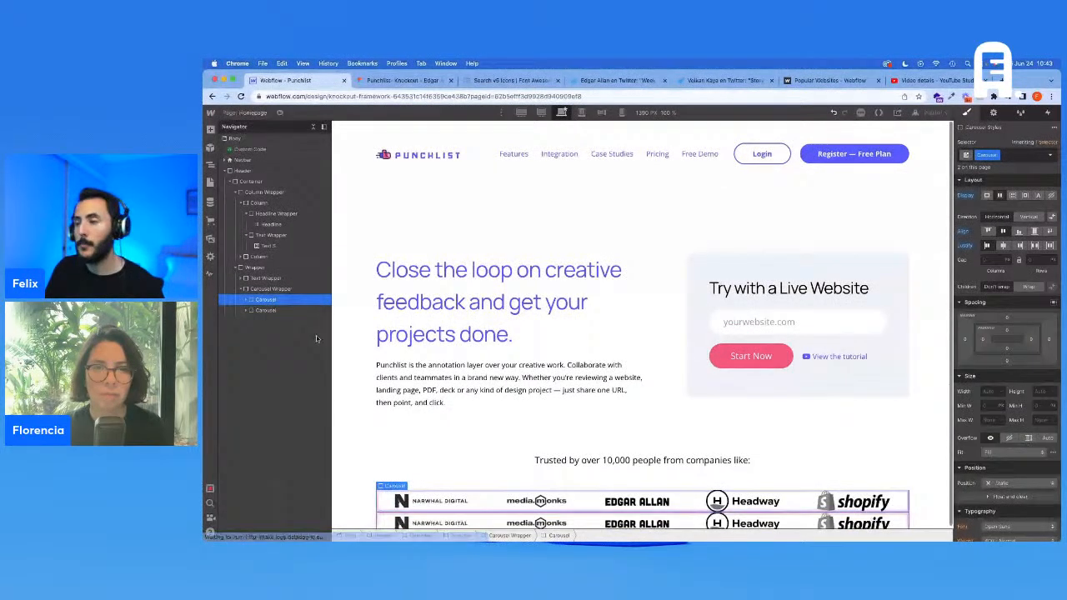
left_click(267, 289)
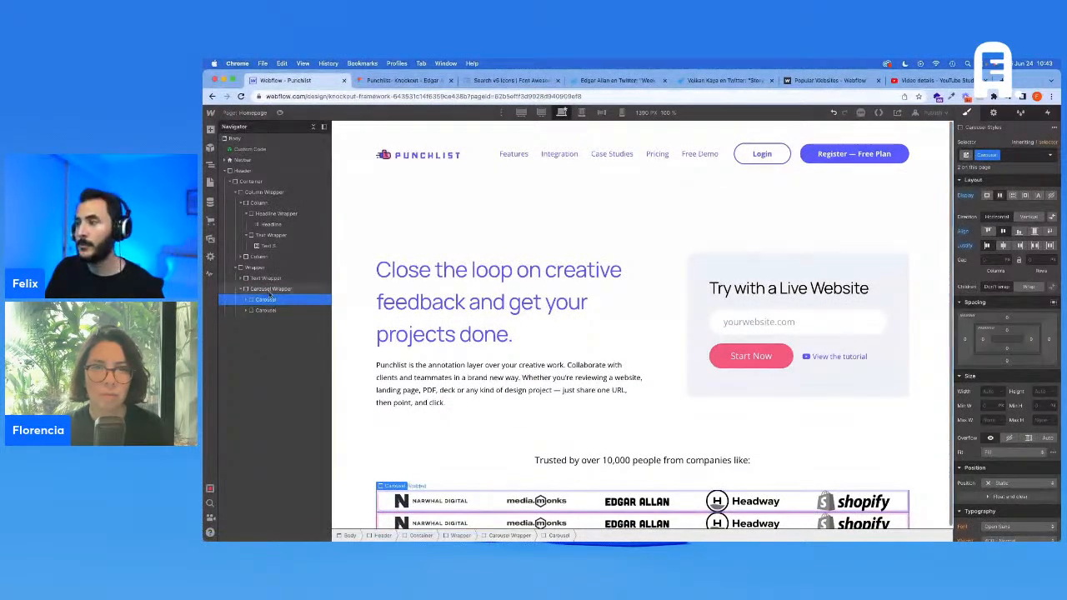
left_click(1000, 195)
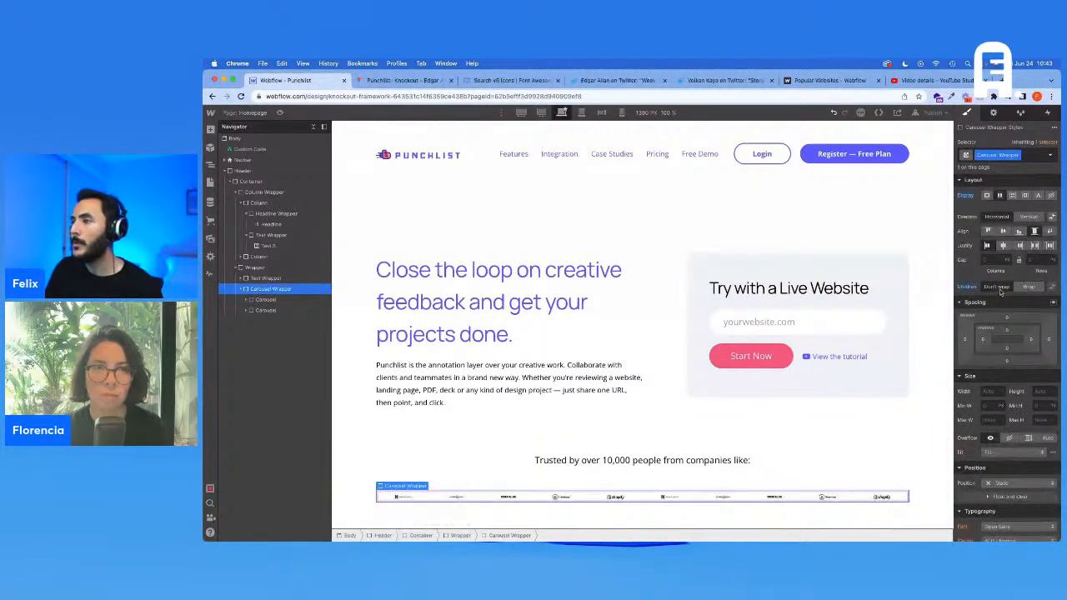
Set the Carousel Wrapper's width to 200% so both Carousels sit side by side at full size
left_click(275, 299)
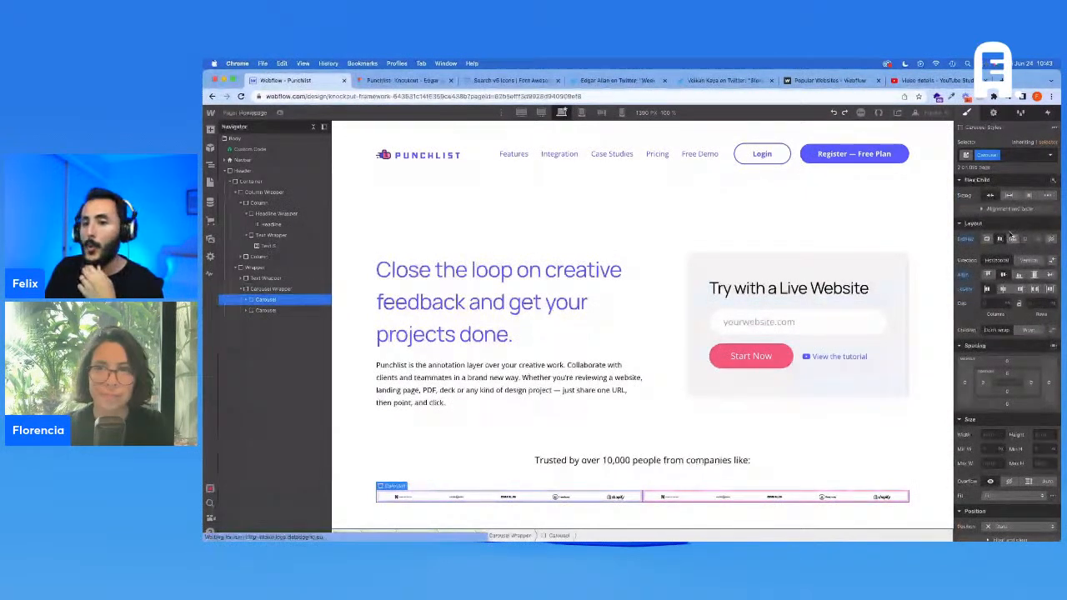
left_click(284, 289)
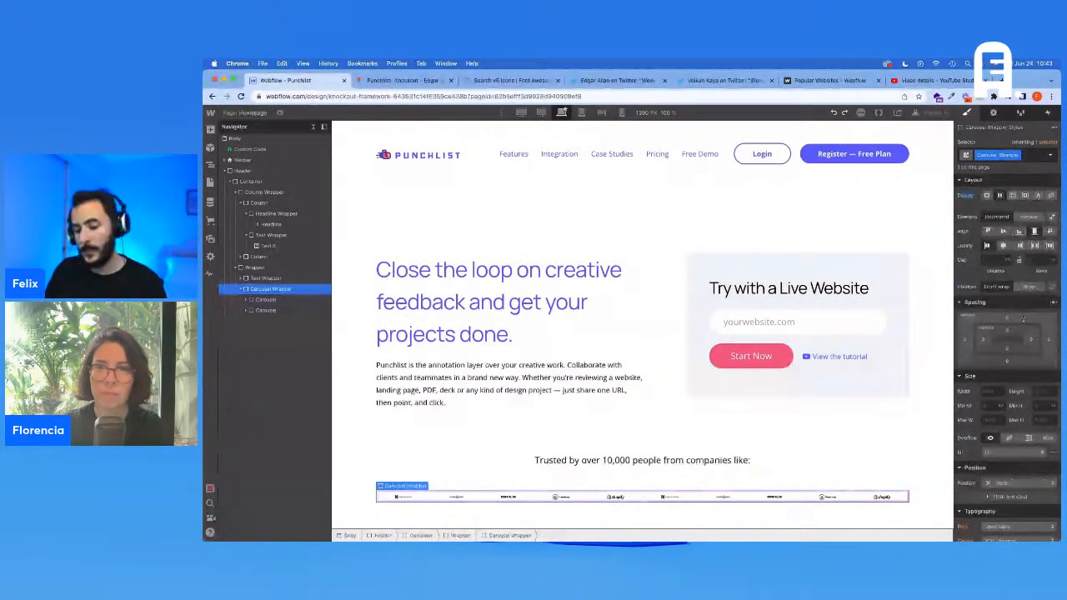
left_click(989, 391)
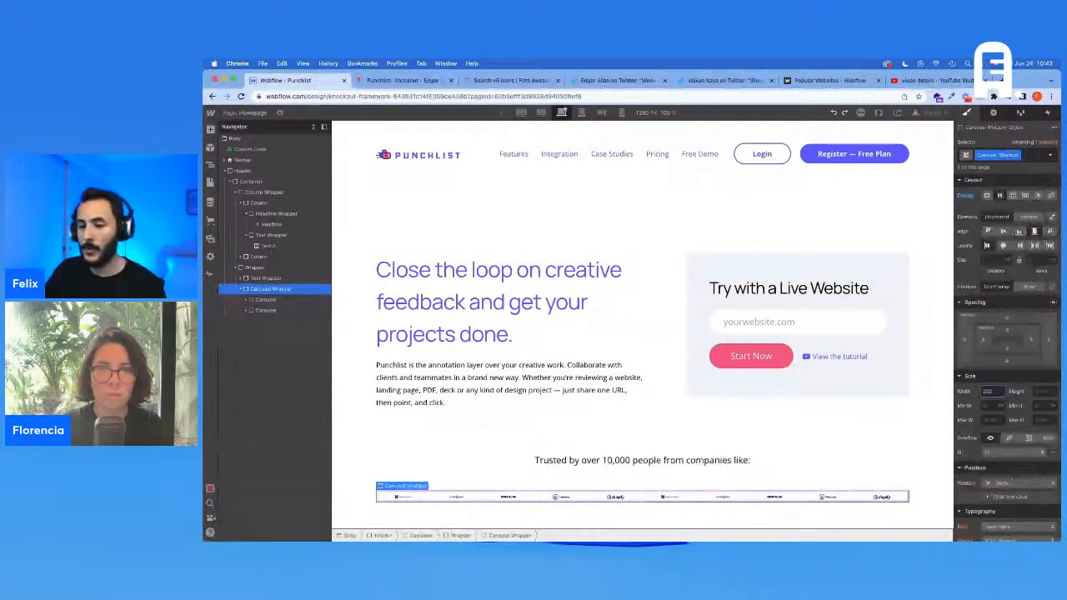
key("Return")
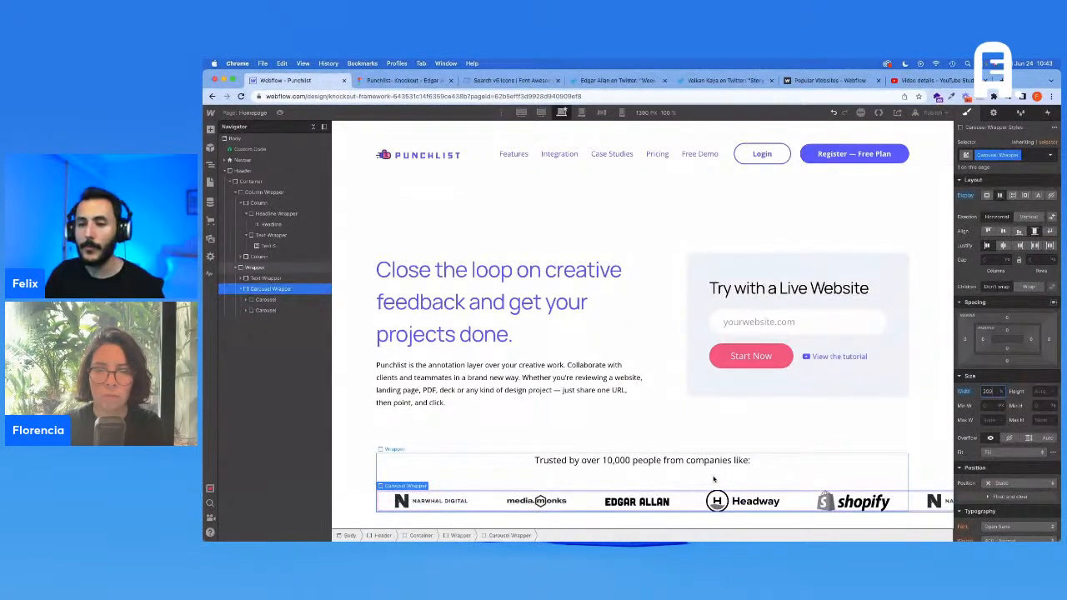
left_click(289, 310)
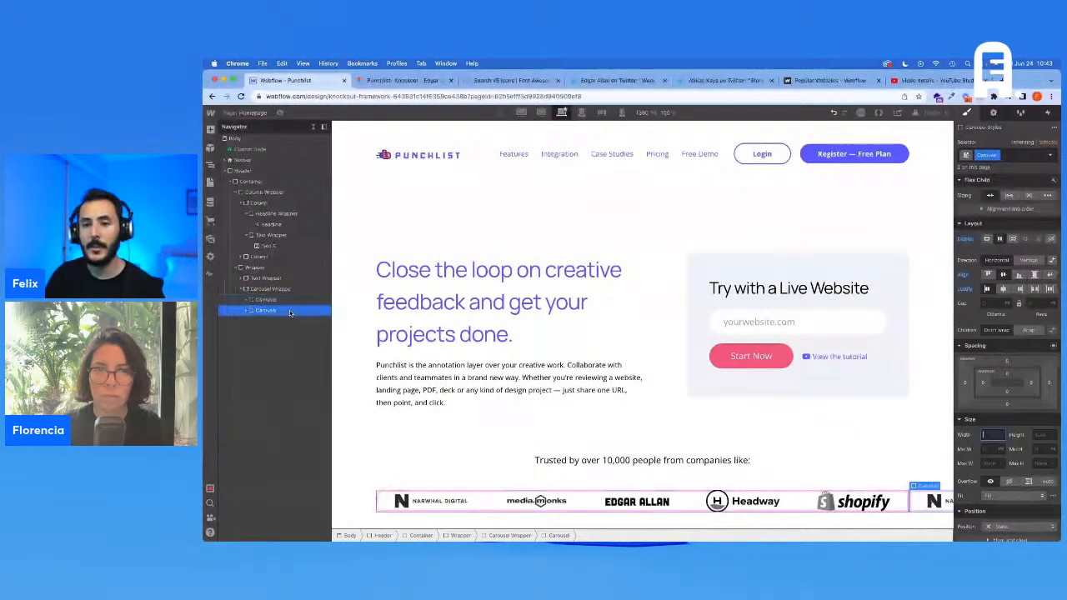
left_click(278, 289)
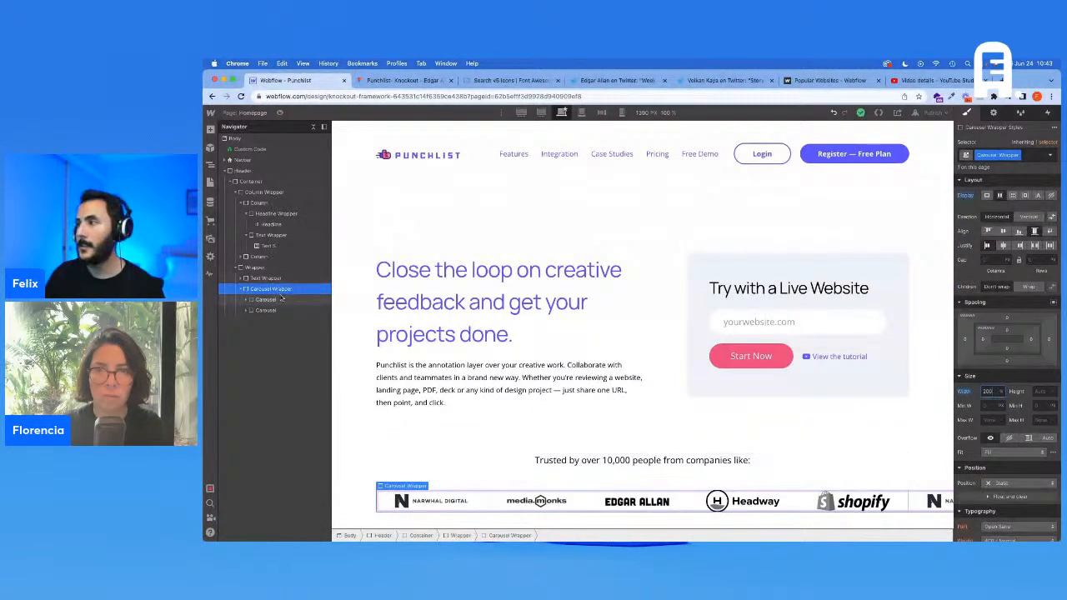
Create a page load interaction that starts a new timed animation named "Home - Carousel Animation" when the page starts loading
left_click(1047, 113)
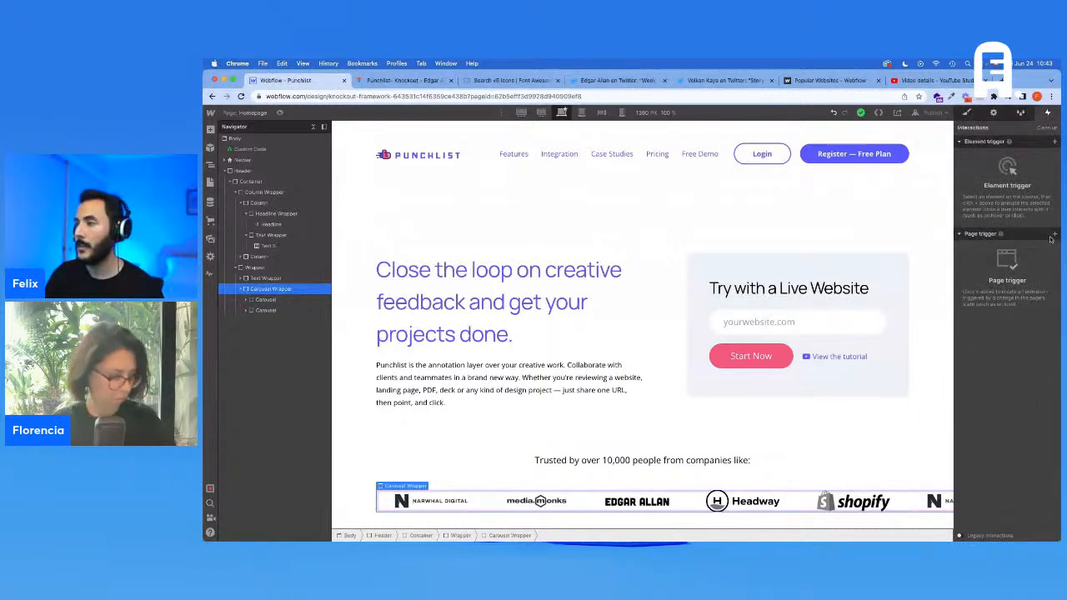
left_click(1055, 234)
left_click(1024, 272)
left_click(1008, 190)
left_click(1011, 212)
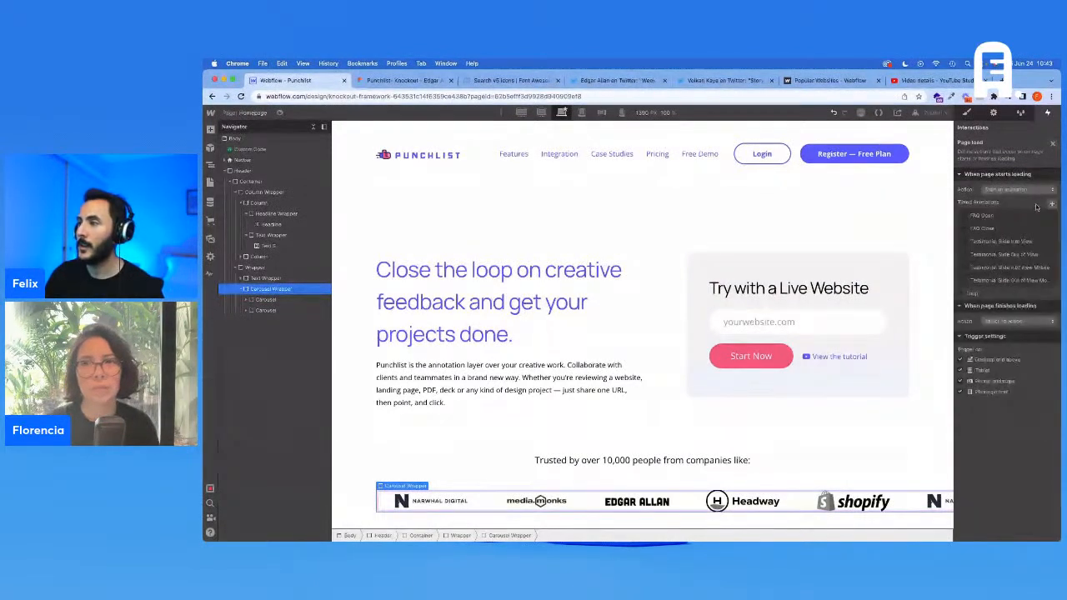
left_click(1052, 206)
type("Caro")
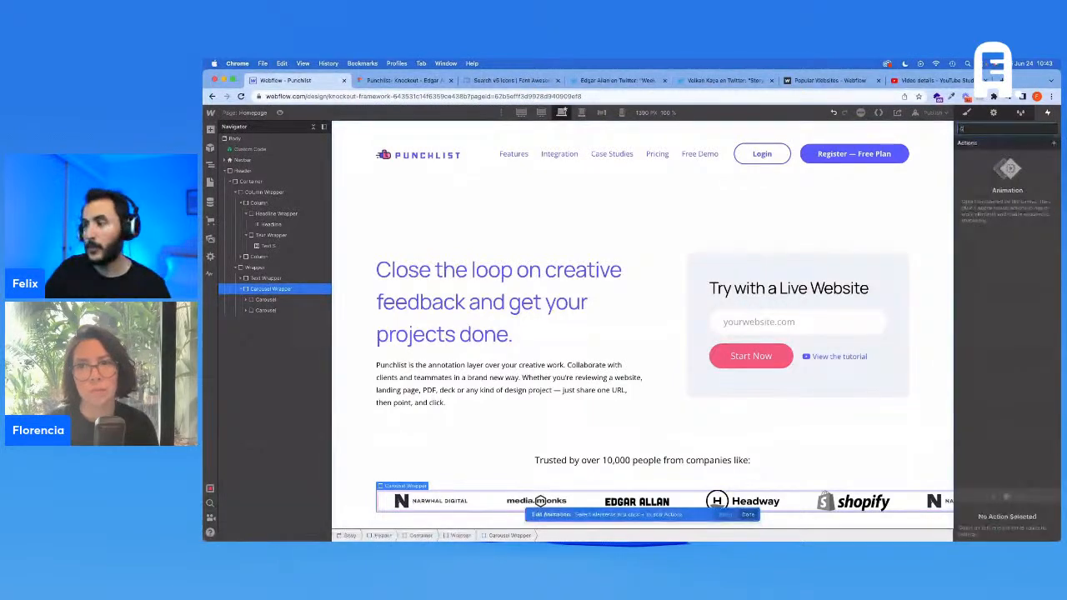
type("usel Animation")
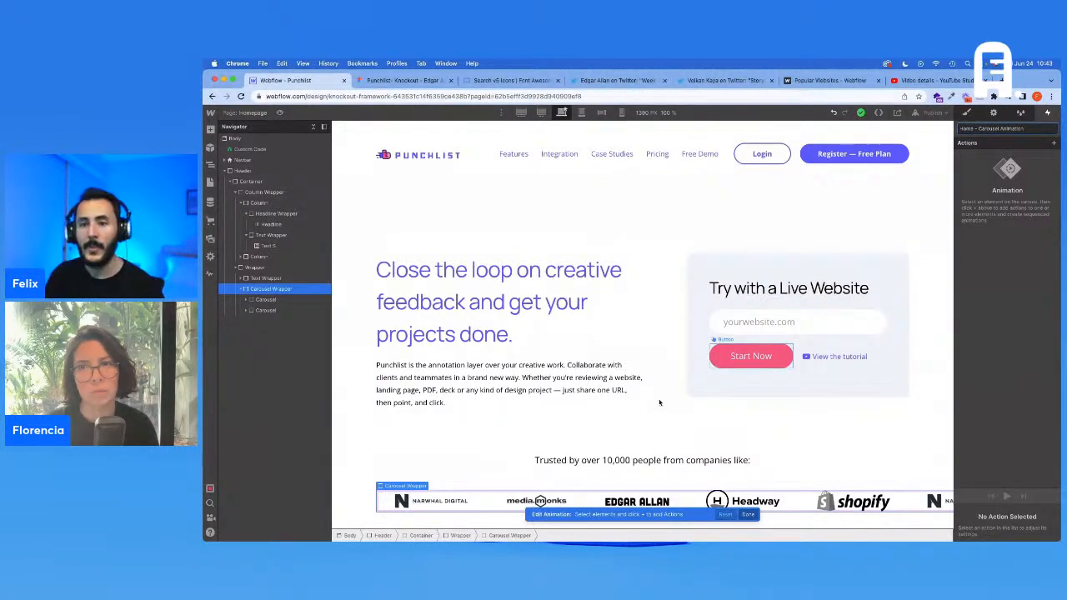
Add a Move action of -100% on the X axis with a 10-second duration, affecting all elements with the Carousel class
left_click(297, 299)
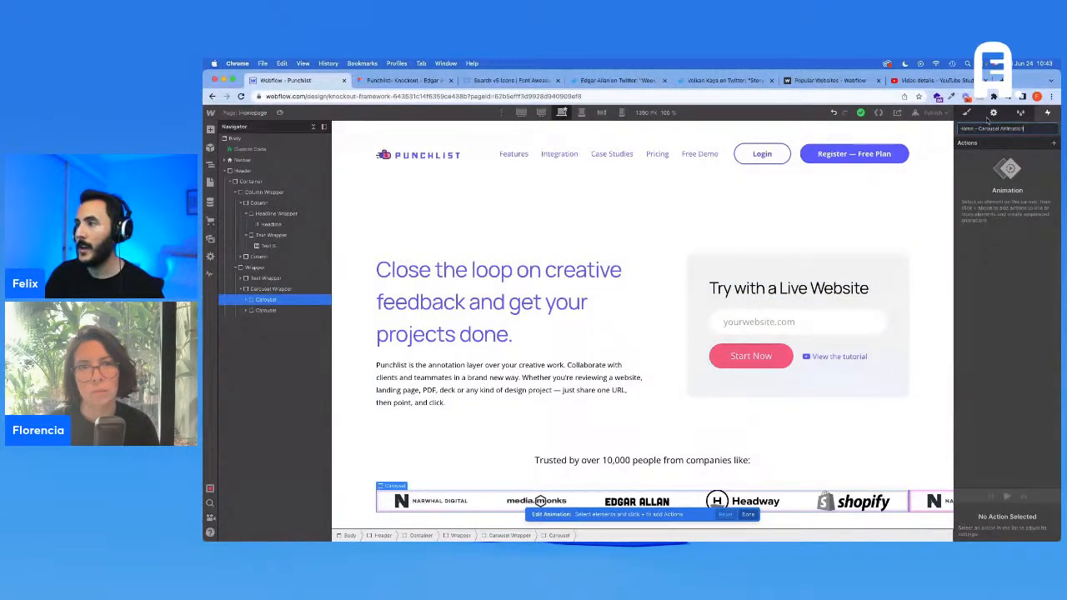
left_click(1054, 142)
left_click(1027, 169)
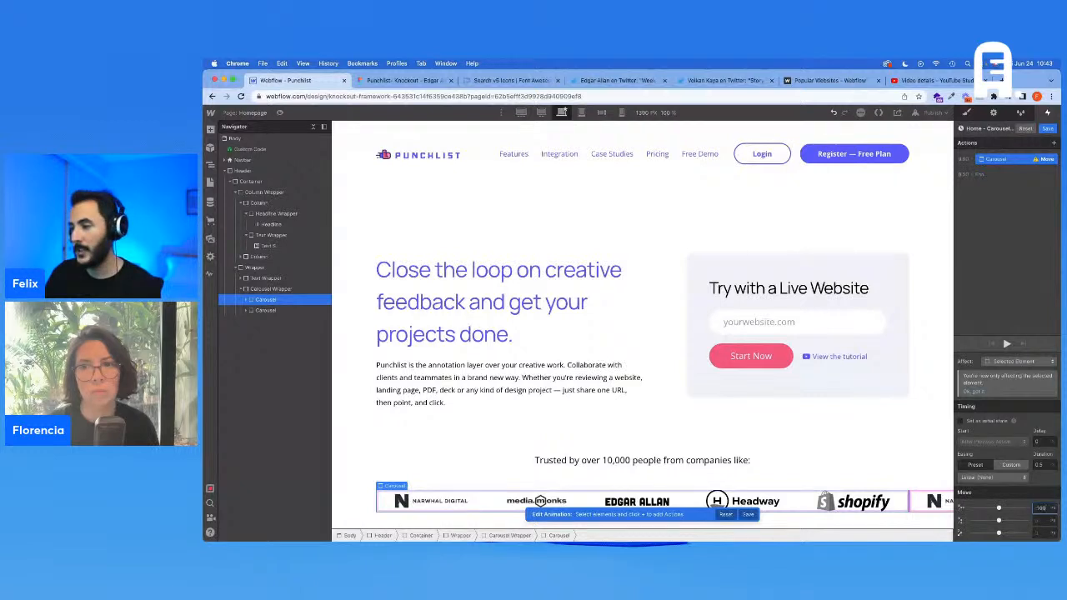
key("Return")
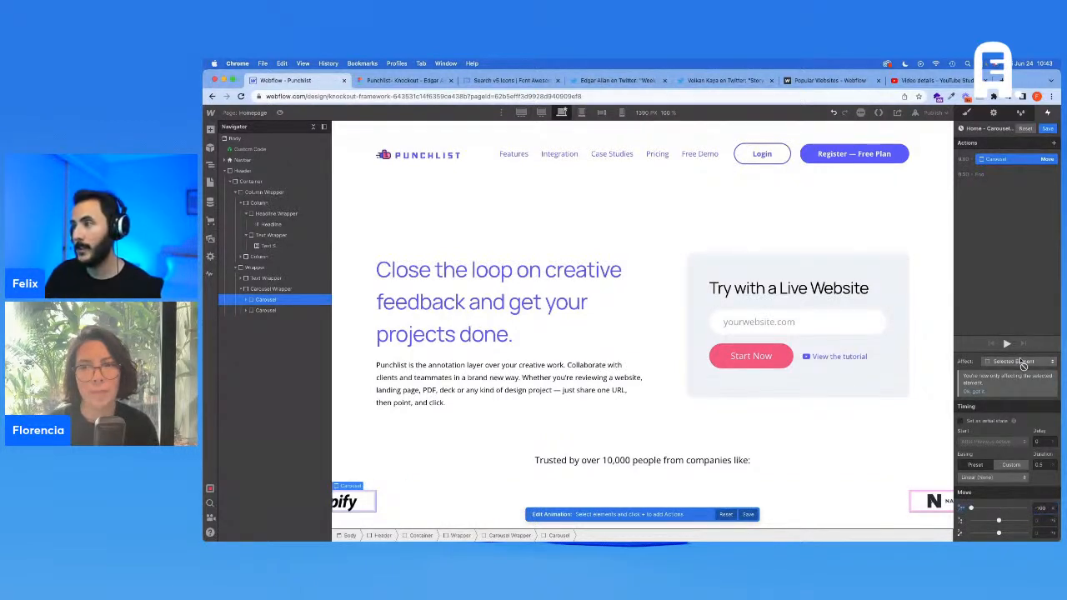
left_click(1024, 363)
left_click(1012, 350)
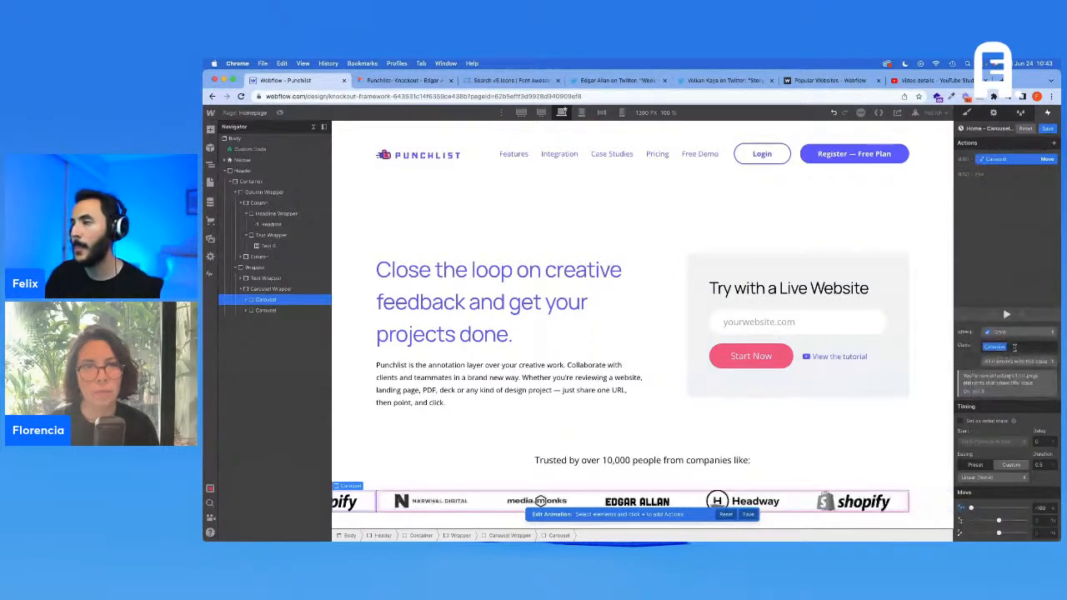
left_click(1042, 466)
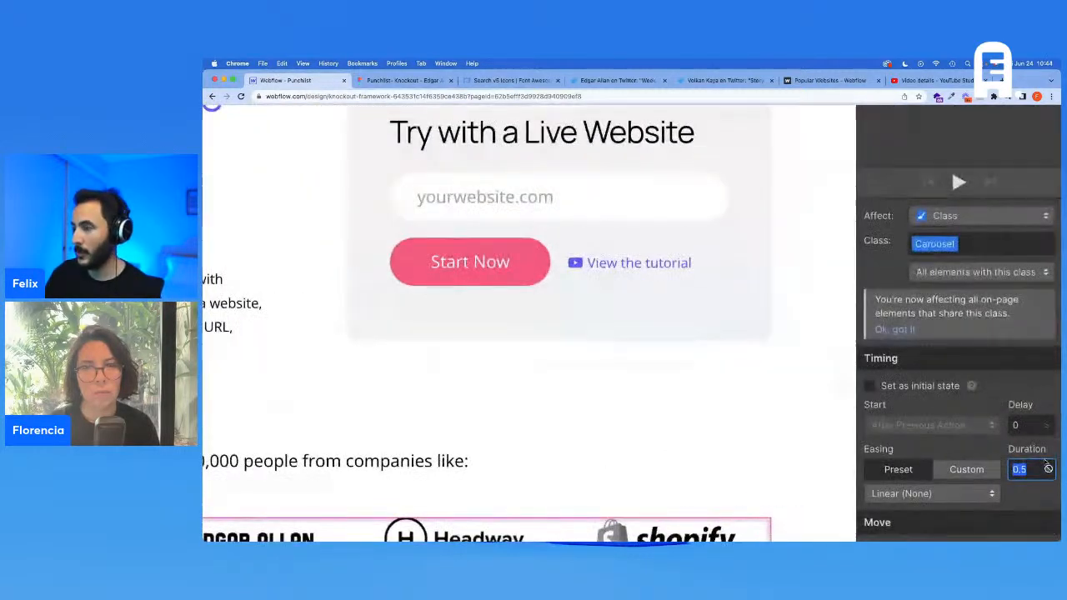
type("10")
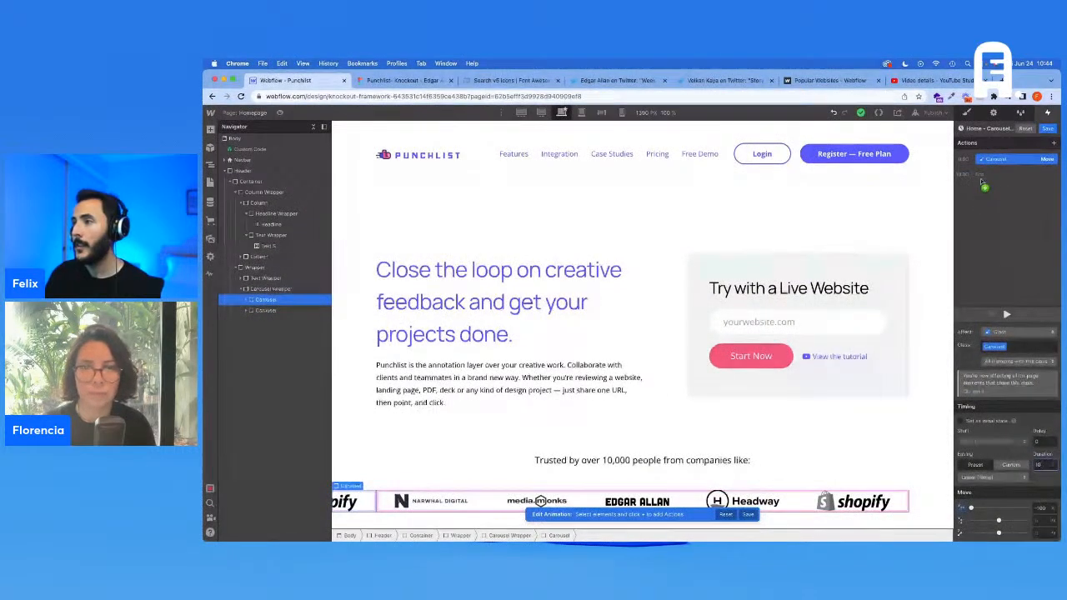
Duplicate the Carousel Move action and set the copy's X movement to 0 and its duration to 0 seconds
right_click(994, 160)
left_click(1003, 191)
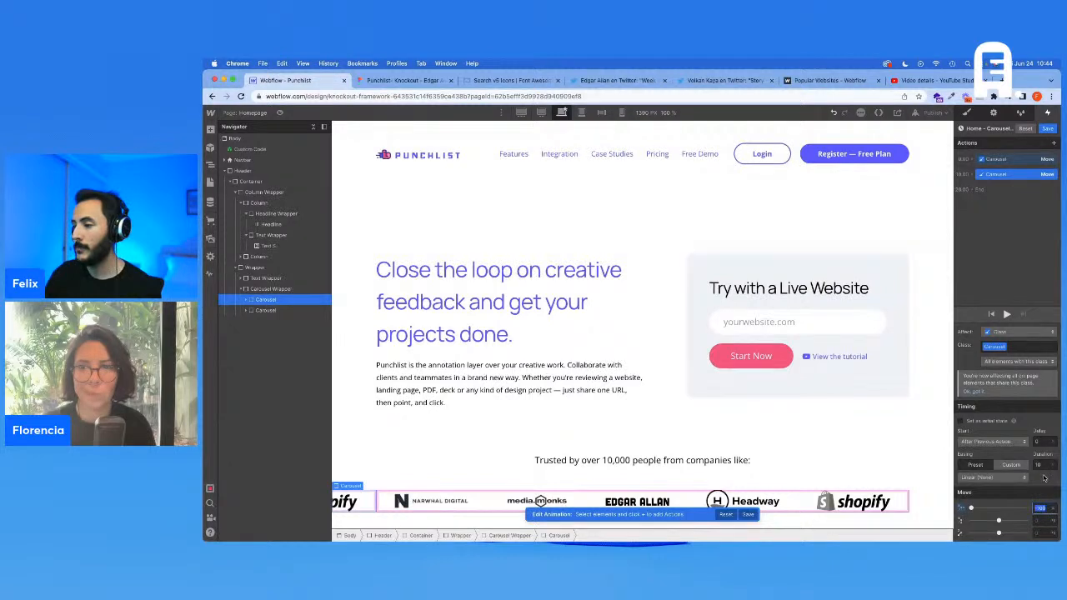
key("Return")
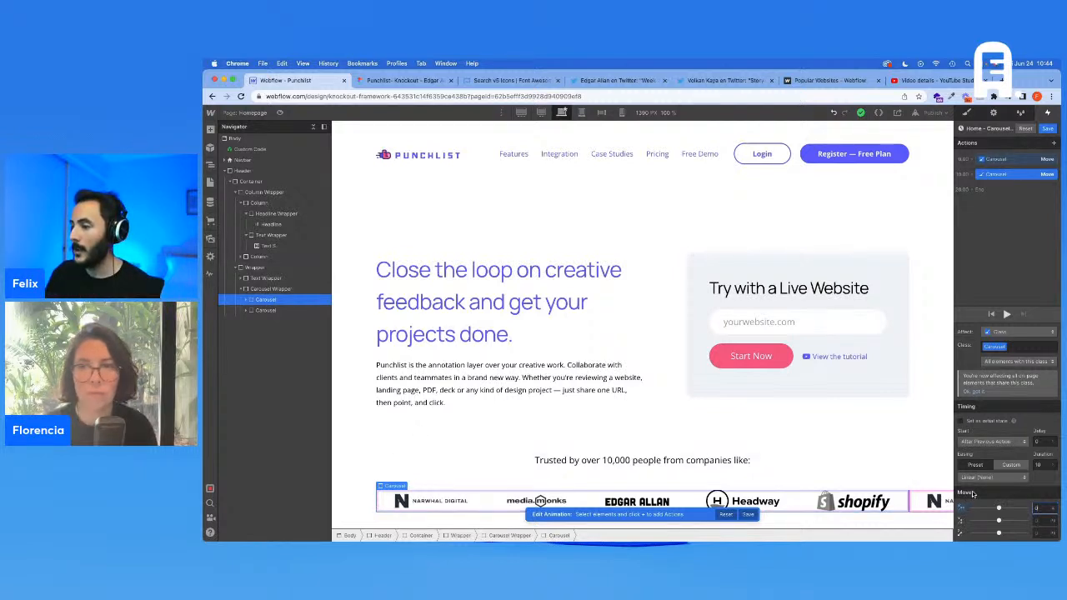
left_click(1040, 468)
type("0")
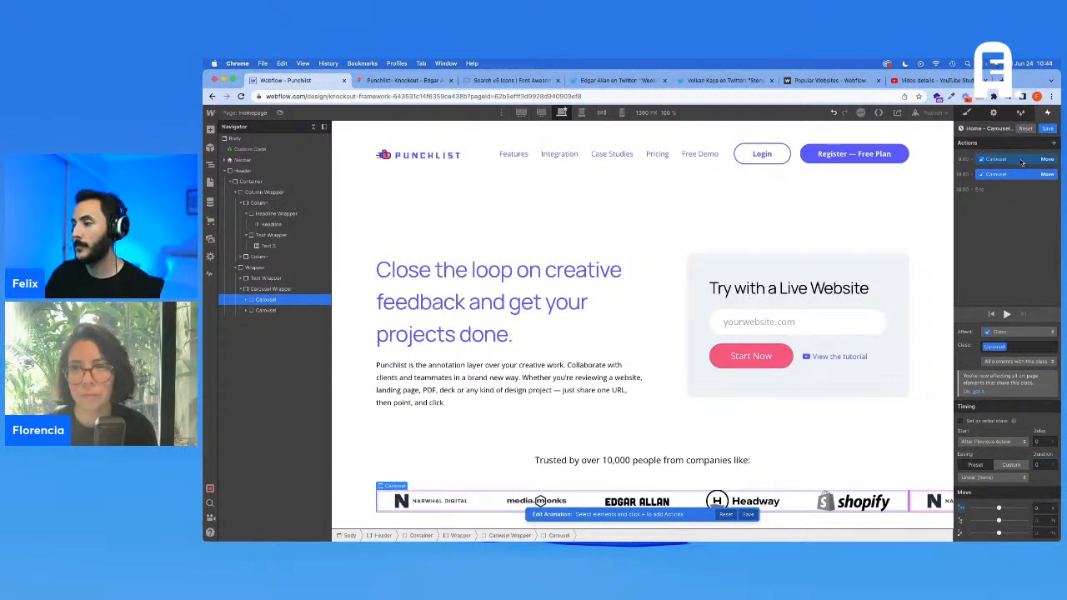
Save the carousel animation, set it to loop, and preview the scrolling logos
left_click(1048, 129)
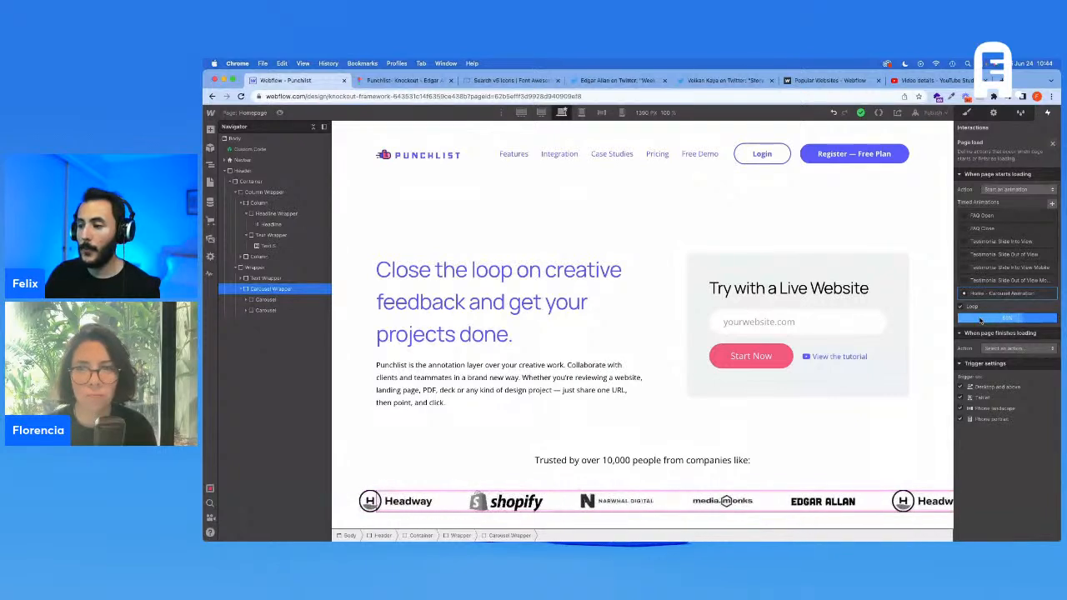
left_click(981, 321)
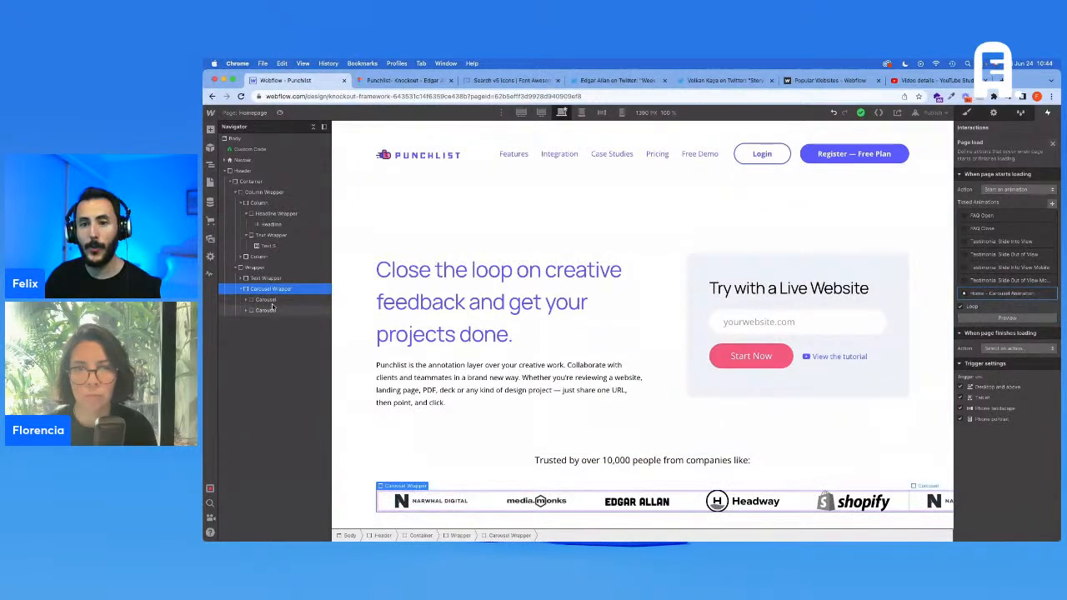
Add a Div Block below the Text Wrapper, nest the Carousel Wrapper inside it, and check the logo row's extent in Figma
left_click(266, 268)
key("super+e")
type("d")
key("Return")
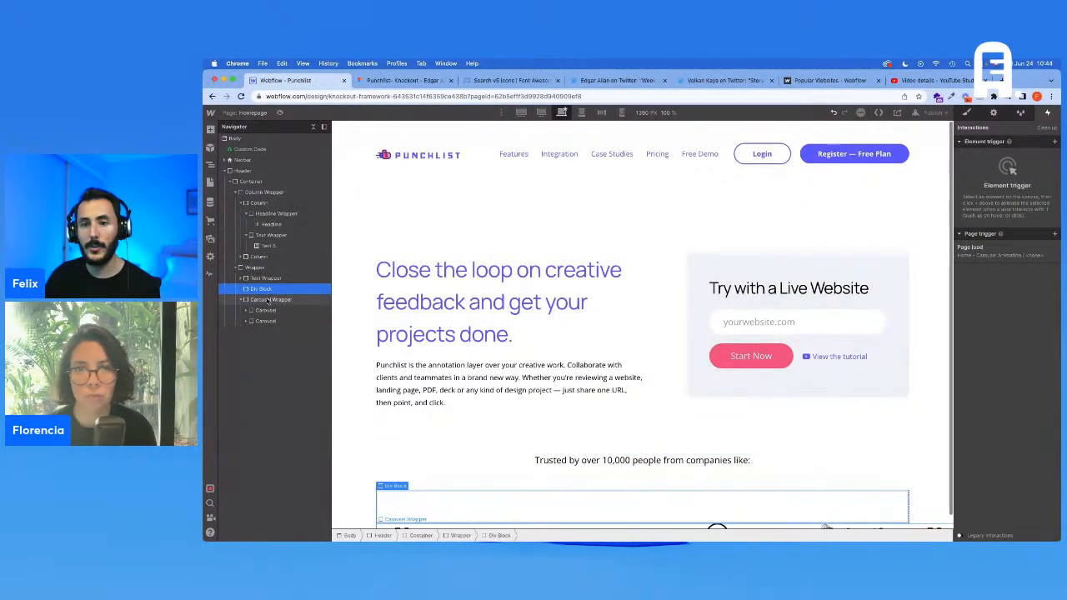
left_click(392, 80)
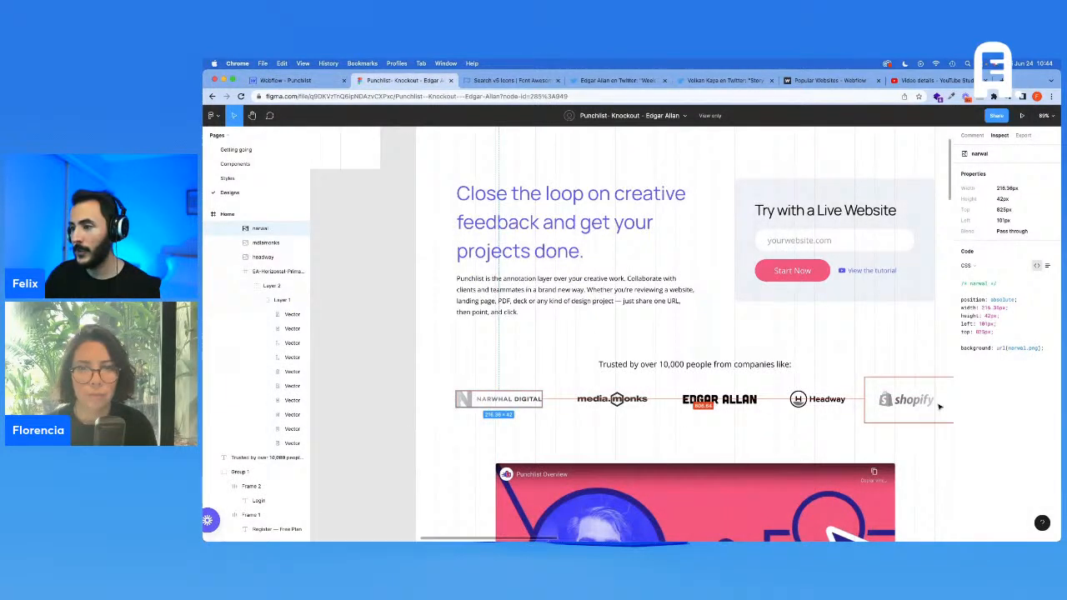
left_click(286, 80)
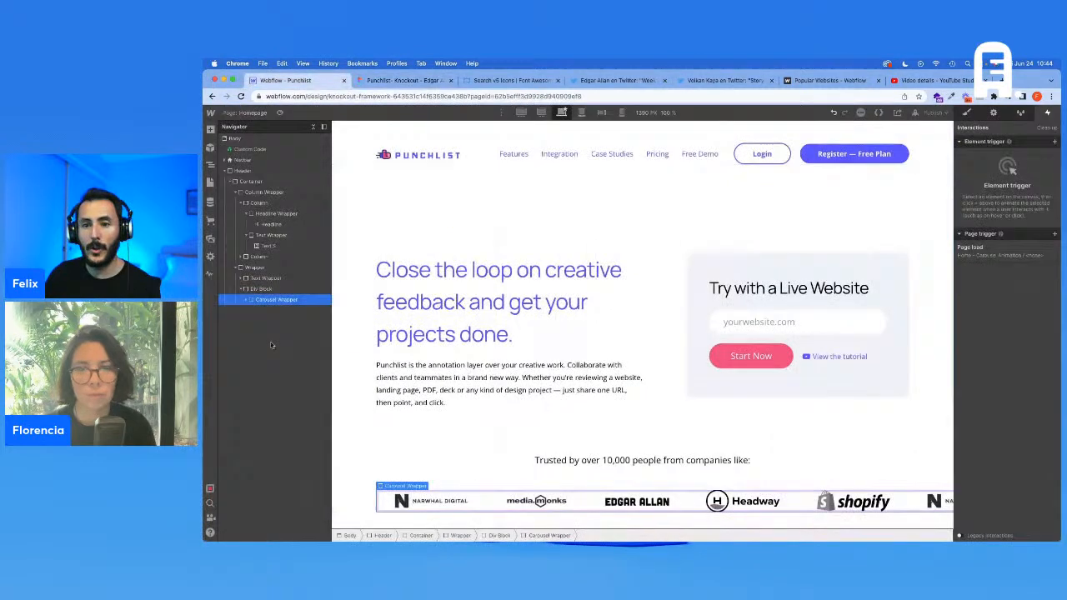
Give the Div Block around the Carousel Wrapper the Overflow Hidden class and compare the logo row with the Figma design
left_click(261, 288)
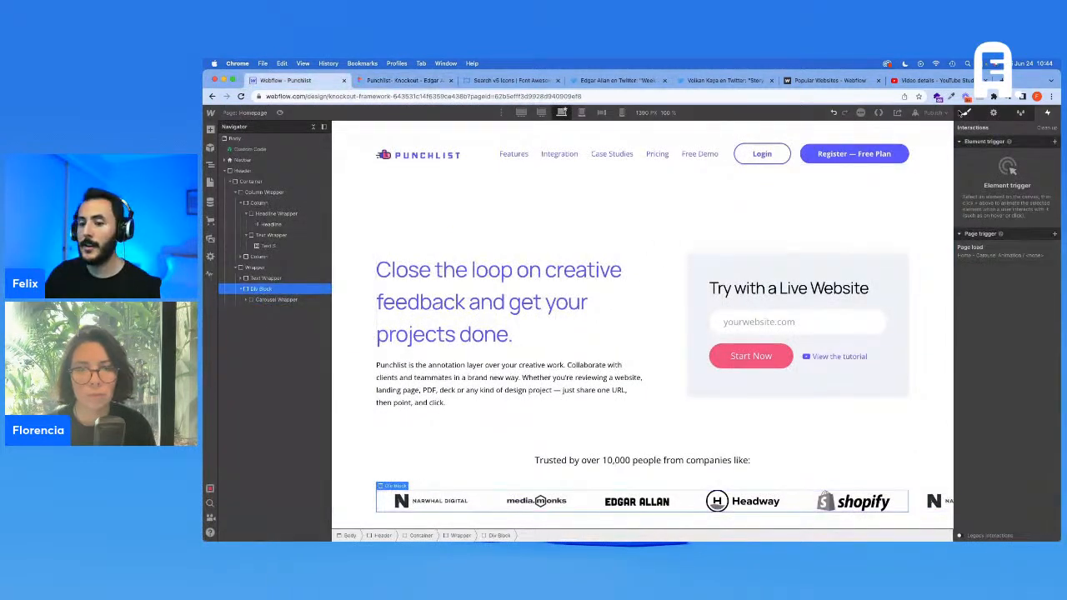
left_click(967, 113)
left_click(1028, 150)
type("ov")
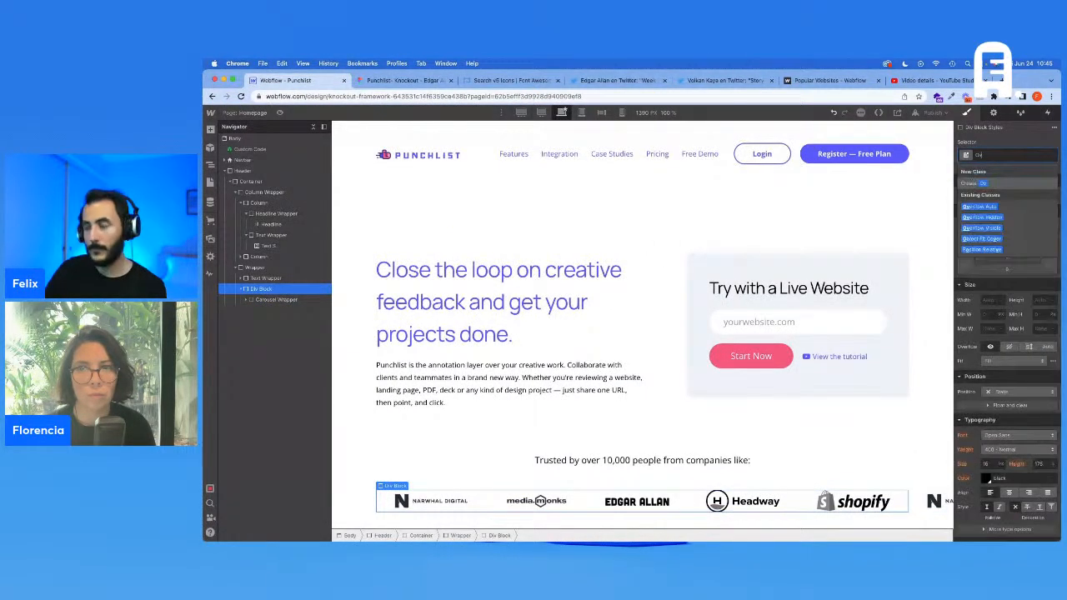
key("Down")
key("Down")
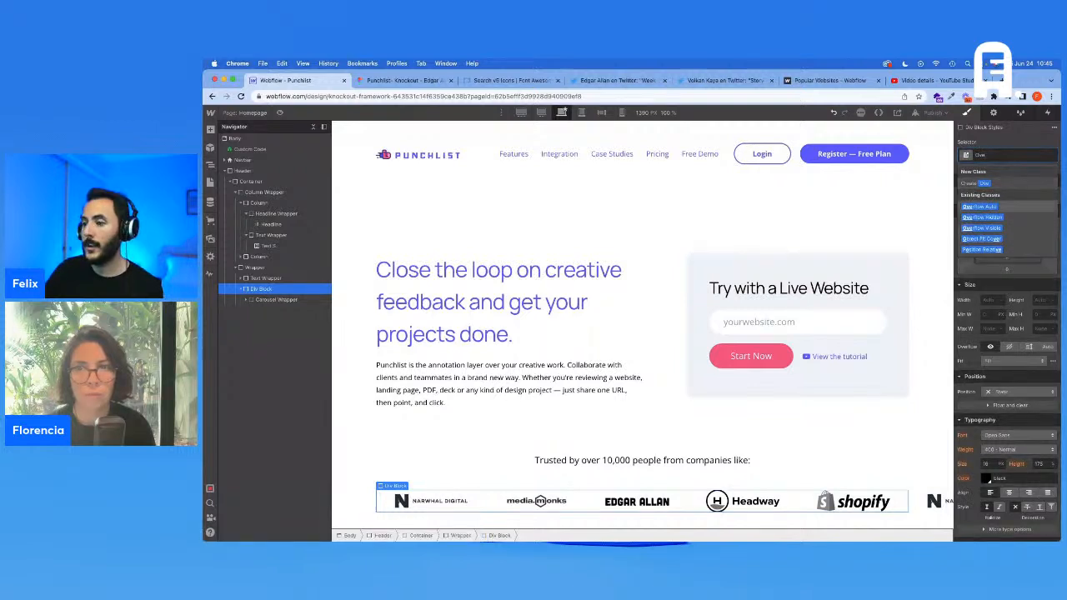
key("Return")
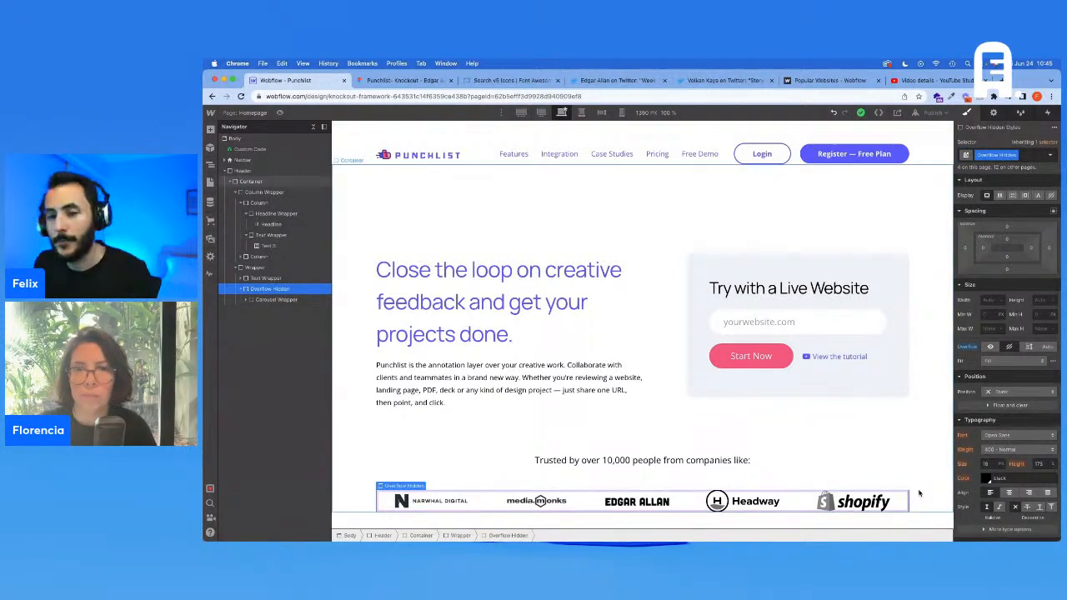
left_click(400, 80)
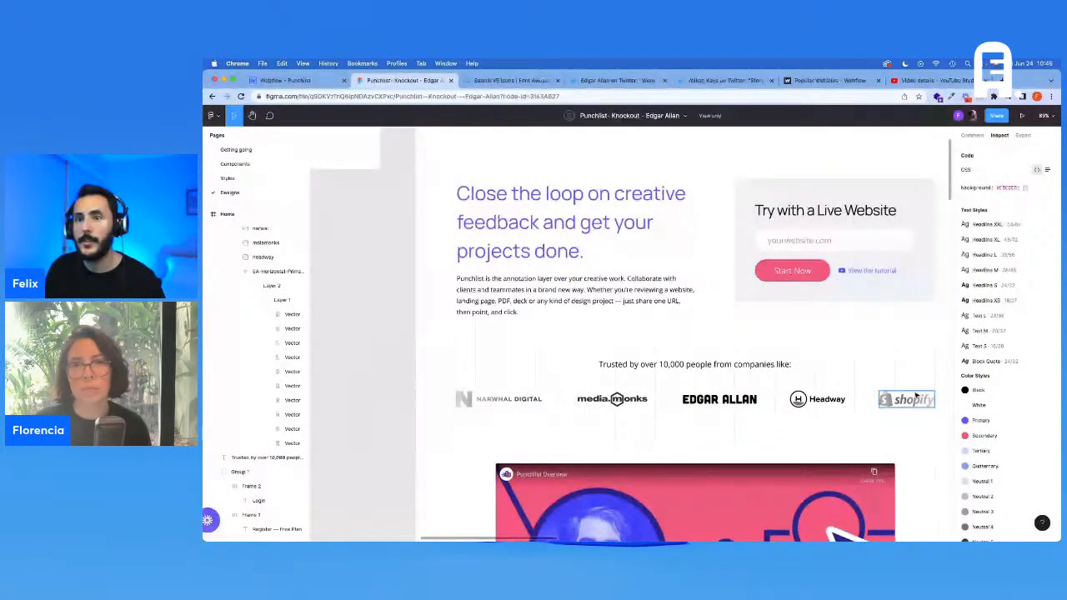
left_click(283, 80)
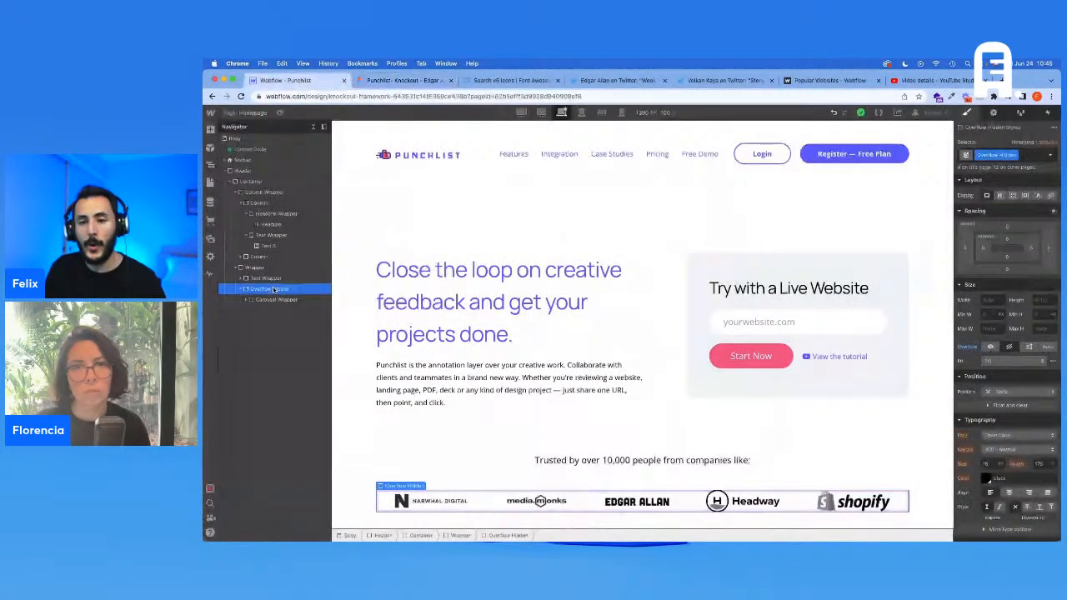
Add a Div Block inside the Overflow Hidden wrapper, below the Carousel Wrapper, and give it the class Carousel Gradient
key("super+e")
type("d")
key("Return")
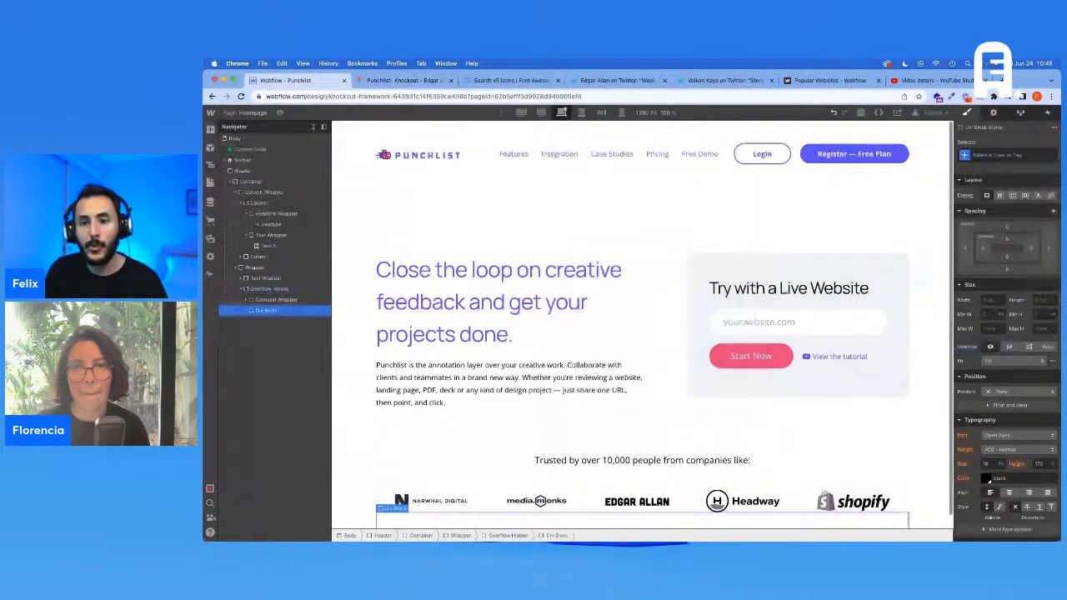
key("super+Return")
type("Carousel Gradient")
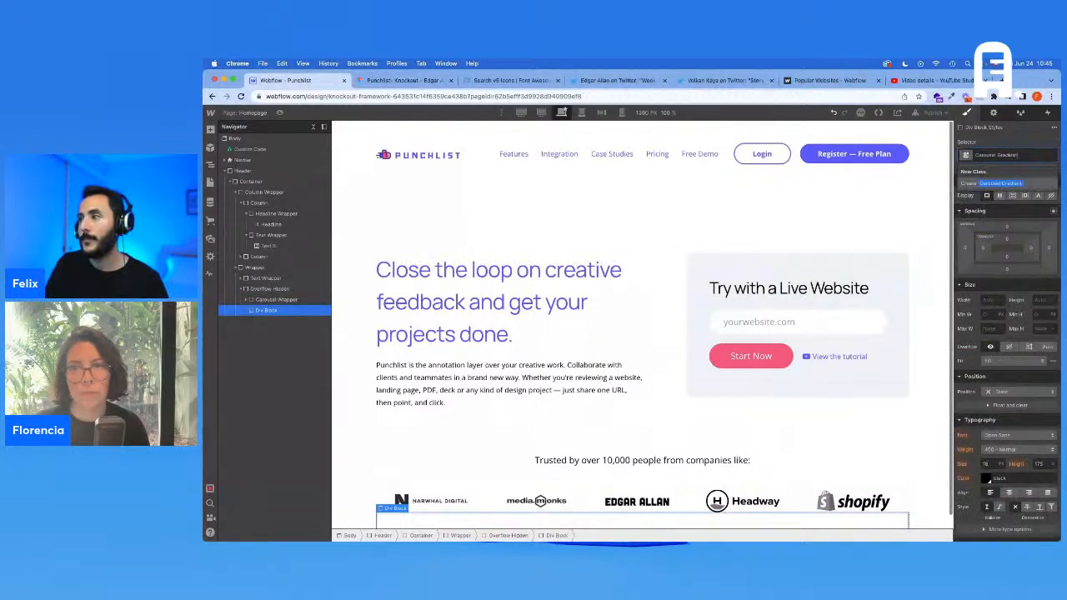
key("Return")
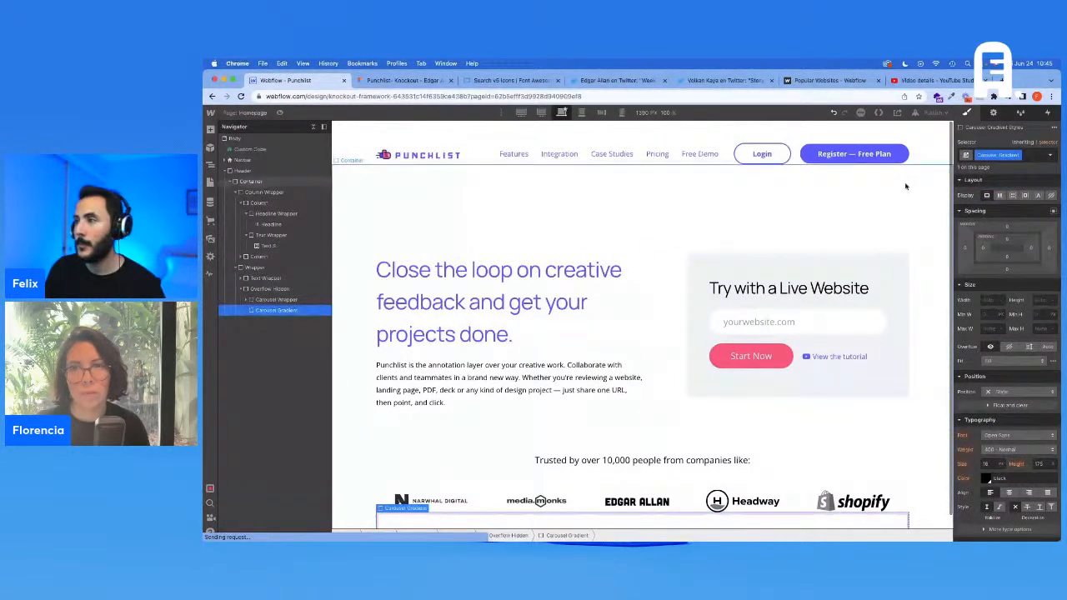
Add the Position Relative combo class to the Overflow Hidden wrapper
key("Up")
left_click(1029, 155)
type("Posi")
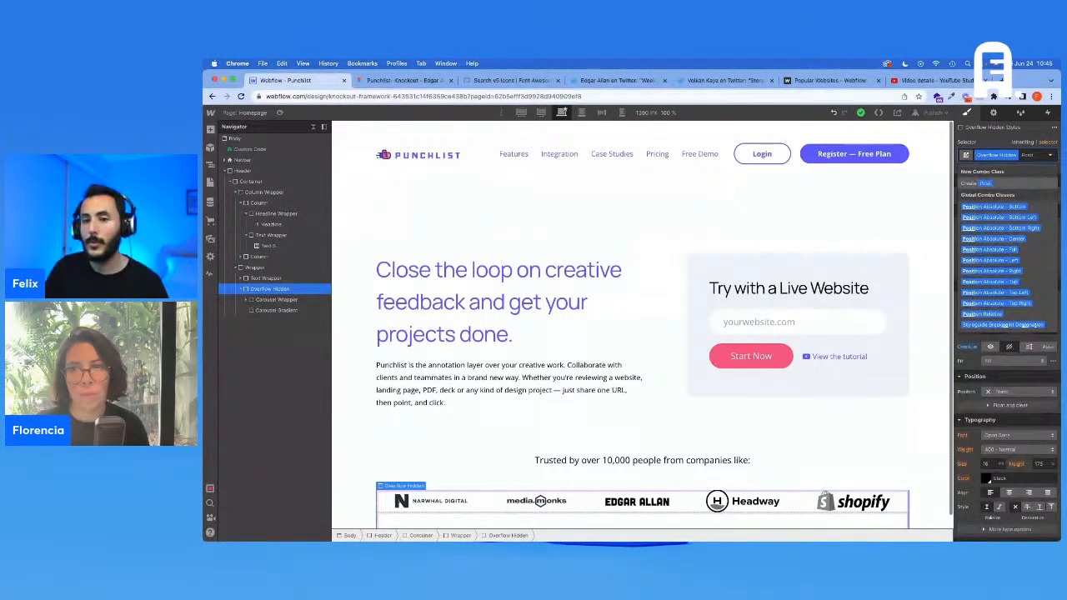
type("tion")
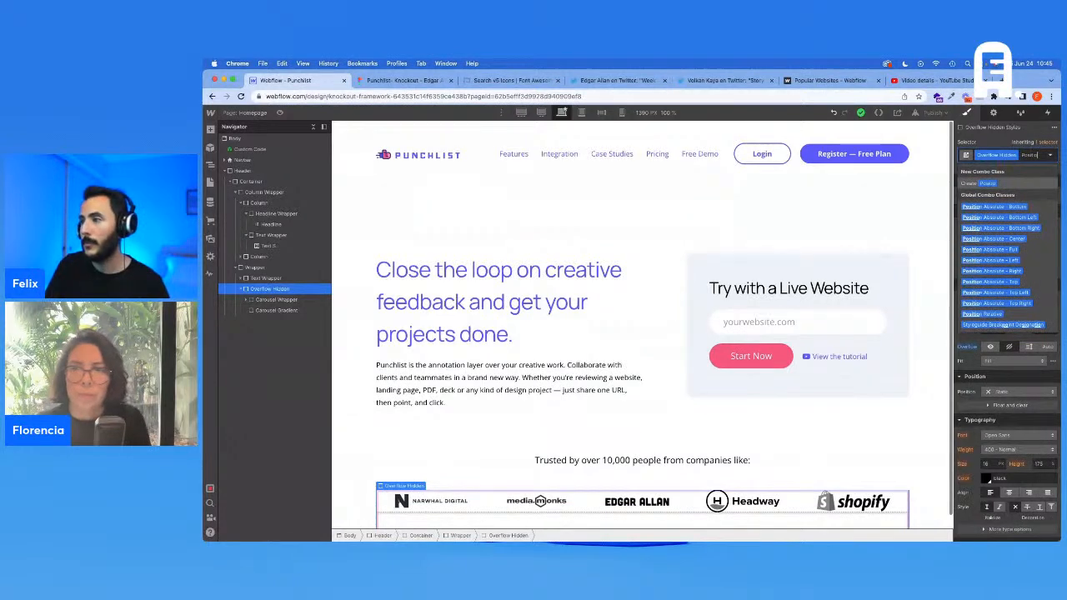
left_click(984, 314)
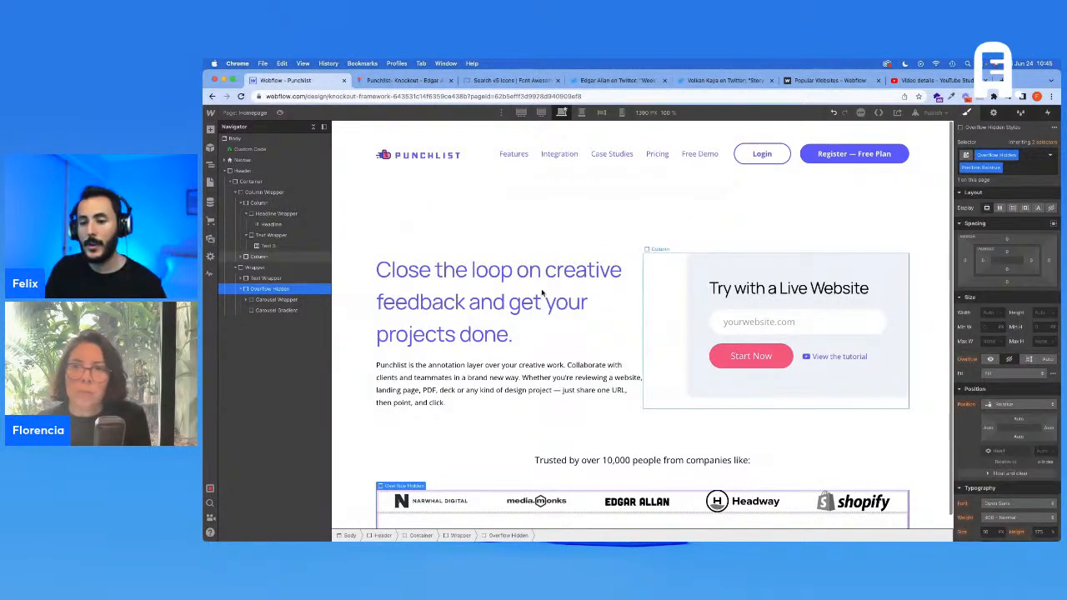
Set the Carousel Gradient block's position to Absolute, covering its whole parent with 0% offsets
left_click(277, 309)
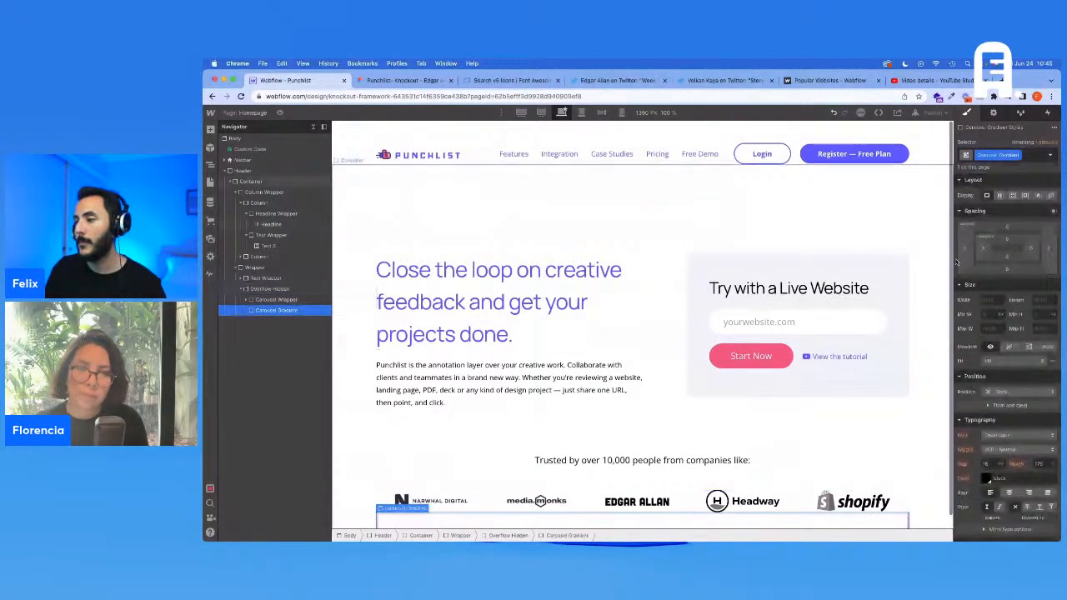
left_click(1013, 392)
left_click(1004, 414)
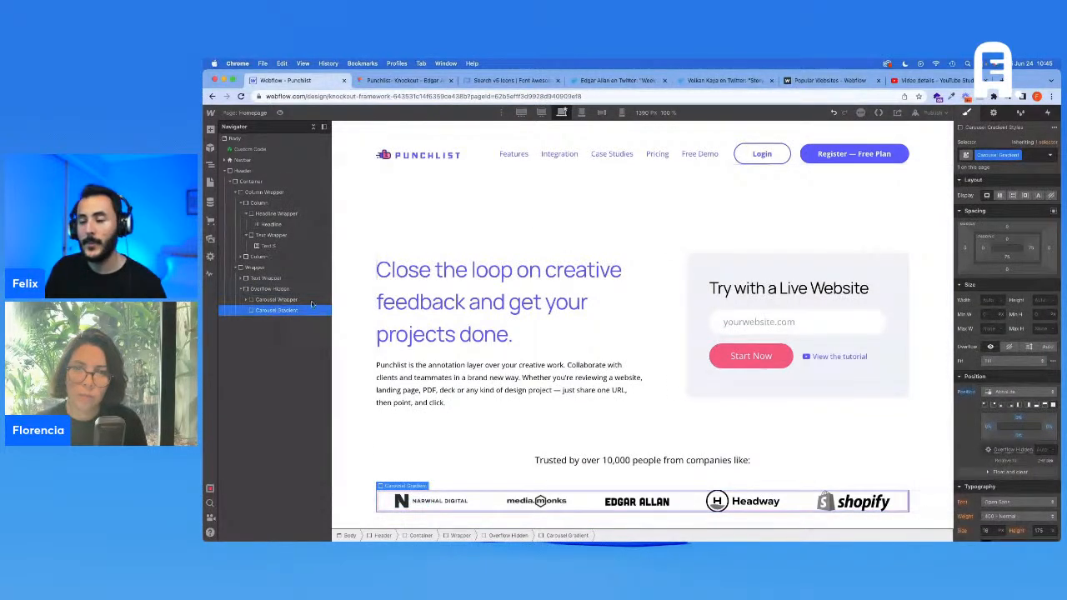
Add a linear gradient background at 90 degrees to the Carousel Gradient block
scroll(980, 286, "down", 5)
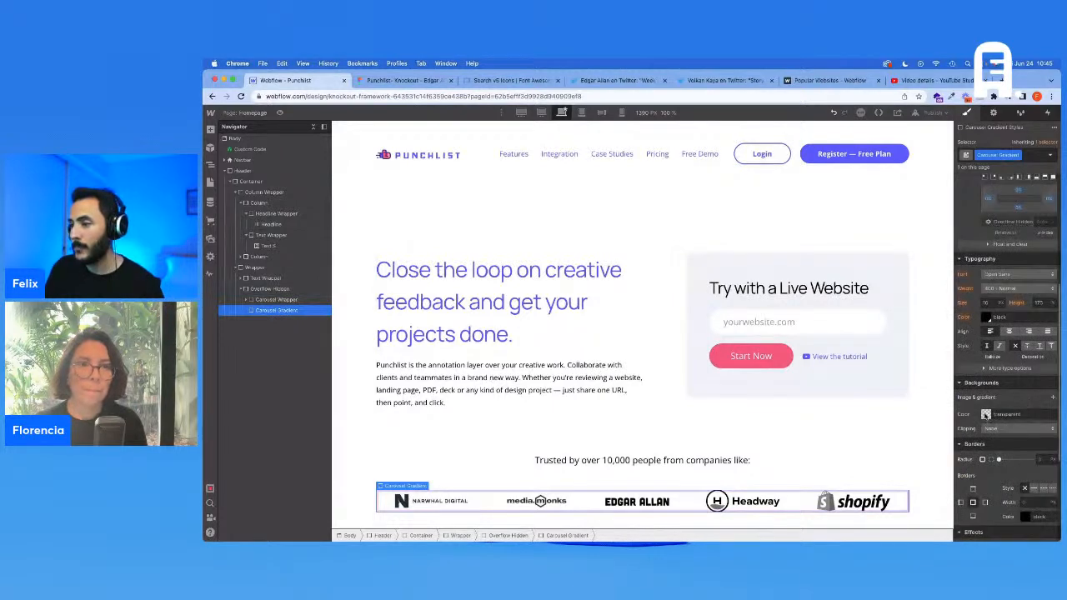
left_click(1051, 398)
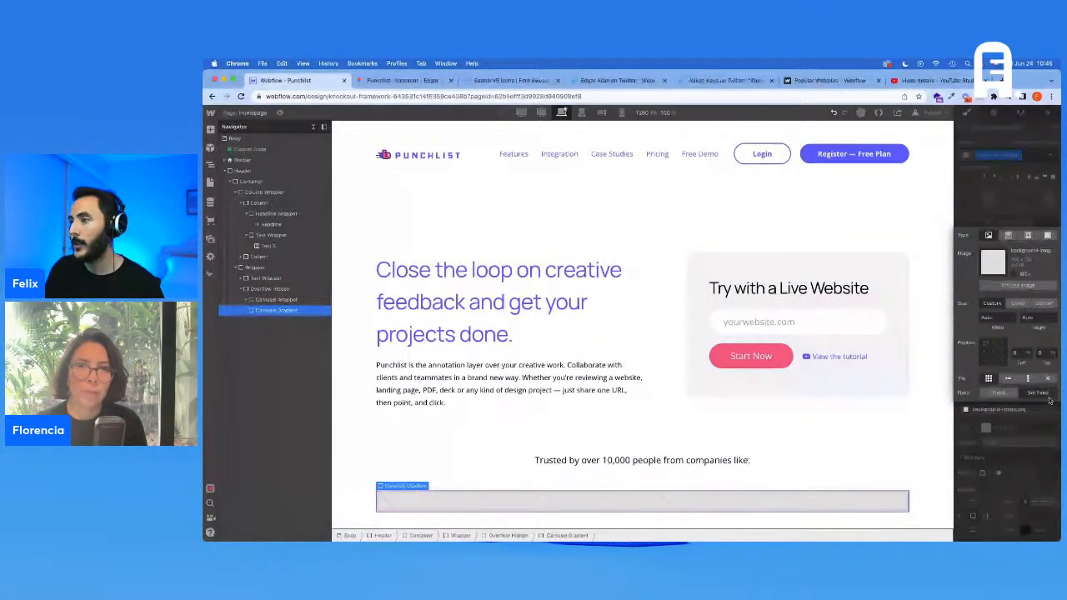
left_click(1008, 236)
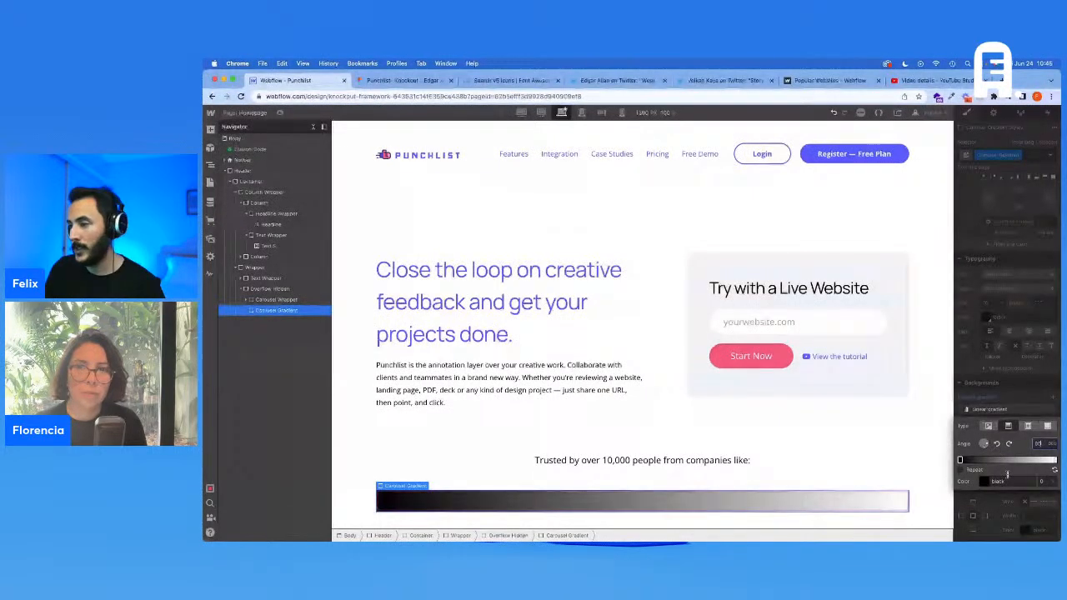
Make the gradient white and place a fully transparent white stop at the 20% position
left_click(984, 481)
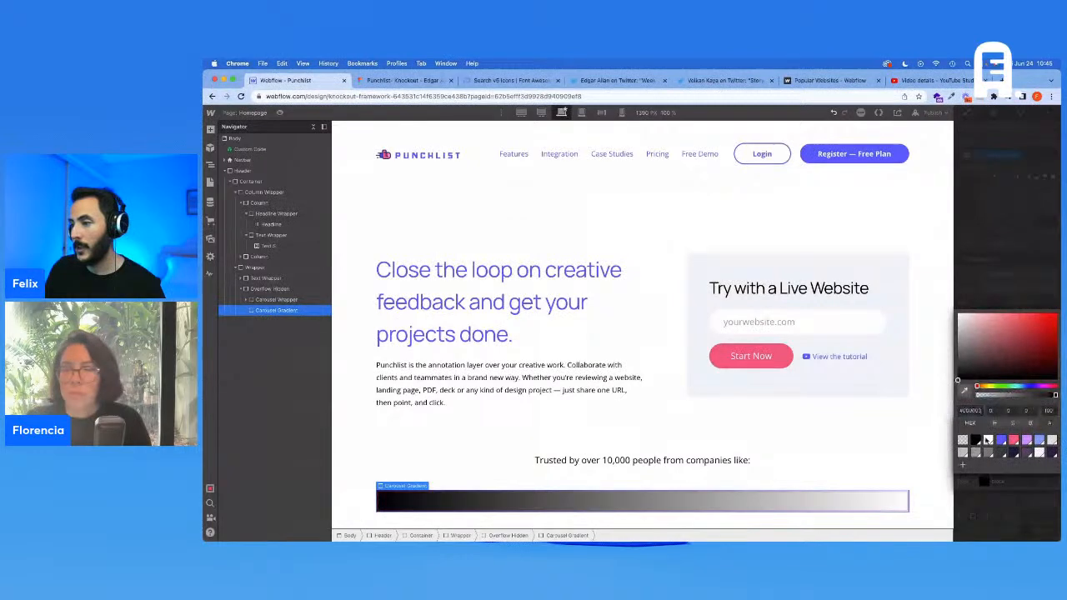
left_click(988, 439)
left_click_drag(994, 376, 977, 376)
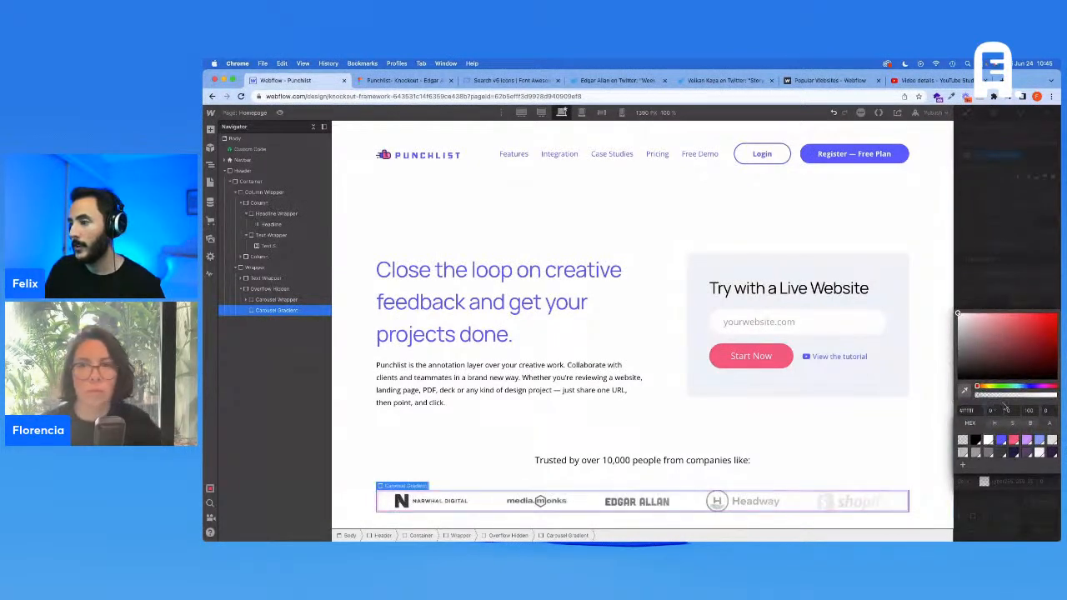
left_click(1008, 284)
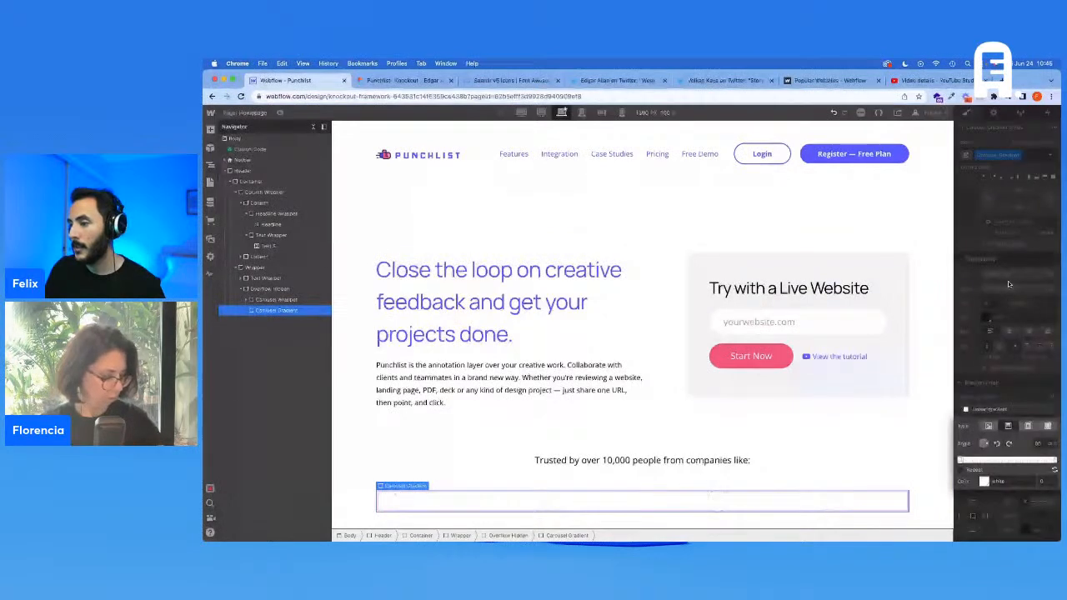
left_click(984, 481)
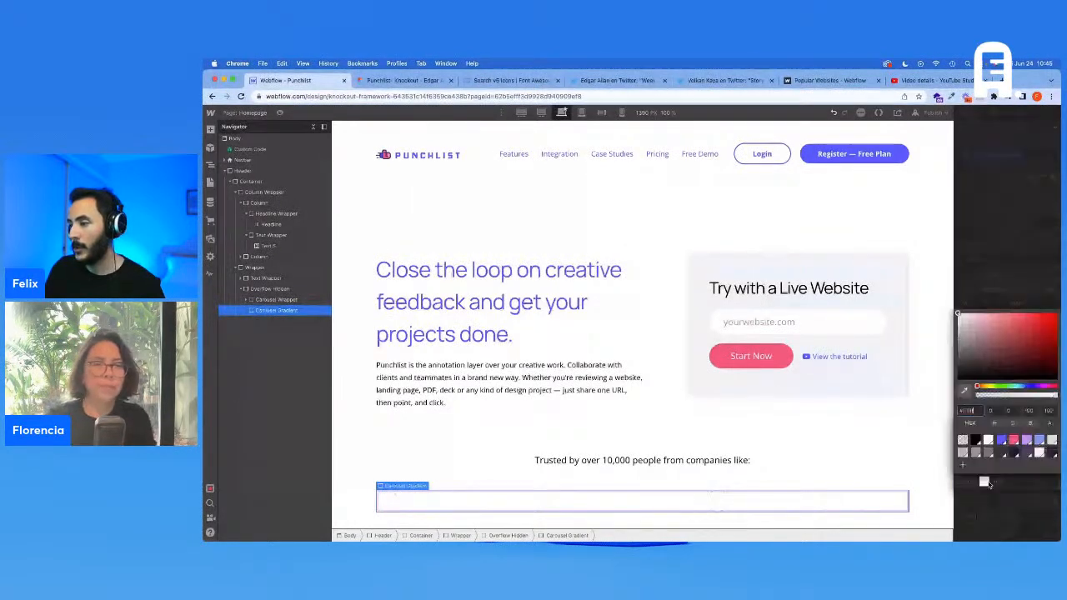
left_click_drag(1053, 395, 971, 395)
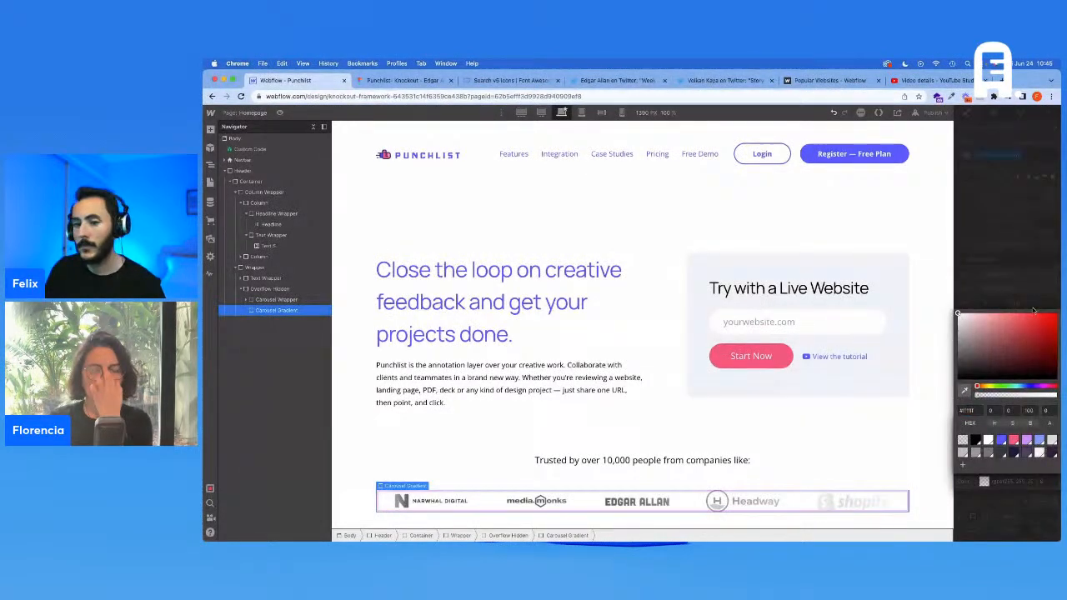
left_click(1048, 279)
left_click_drag(967, 459, 980, 459)
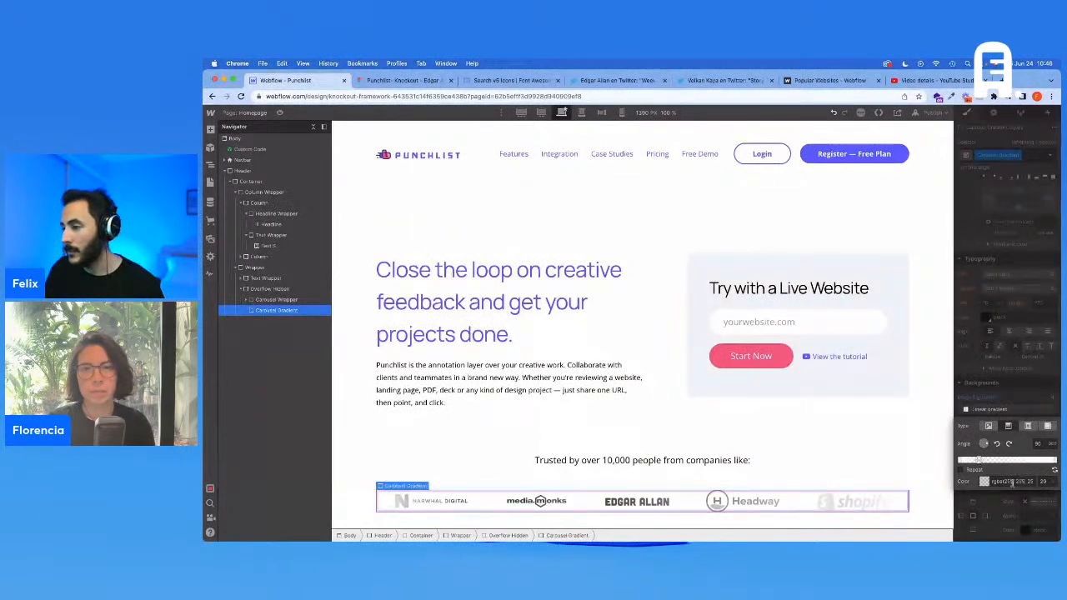
Add a second inner gradient stop at 80% and make it fully transparent so both ends fade to white
left_click(1054, 459)
left_click(1042, 459)
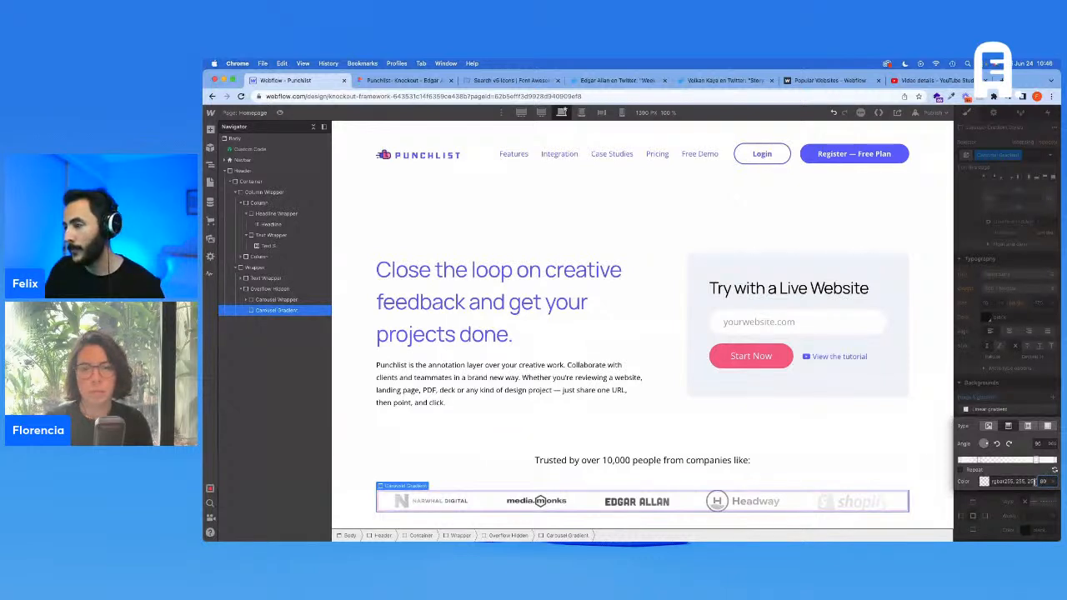
left_click(984, 482)
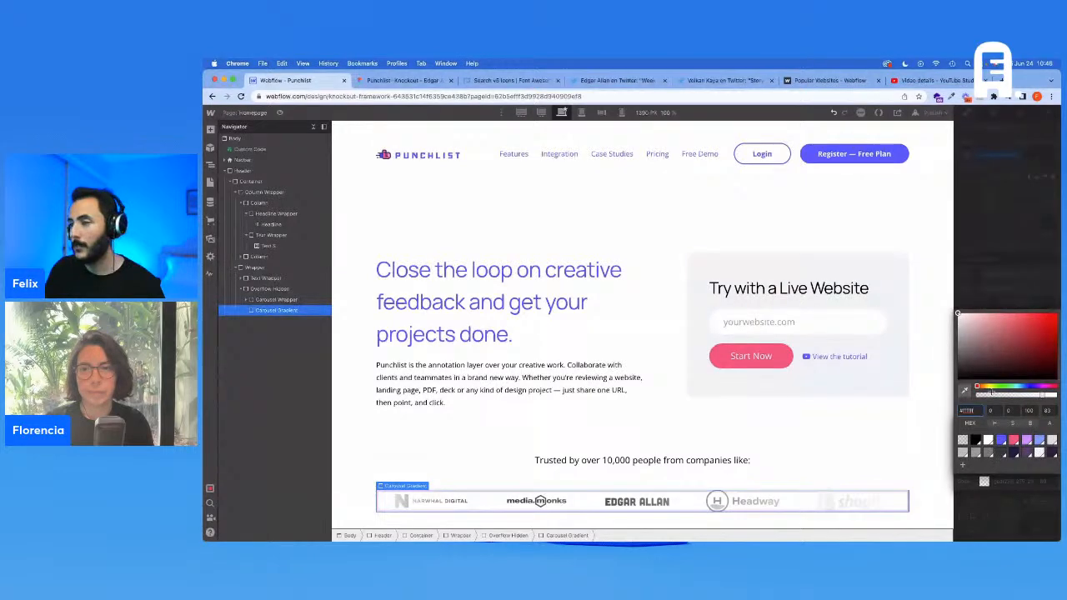
left_click(997, 454)
left_click(918, 389)
left_click(571, 253)
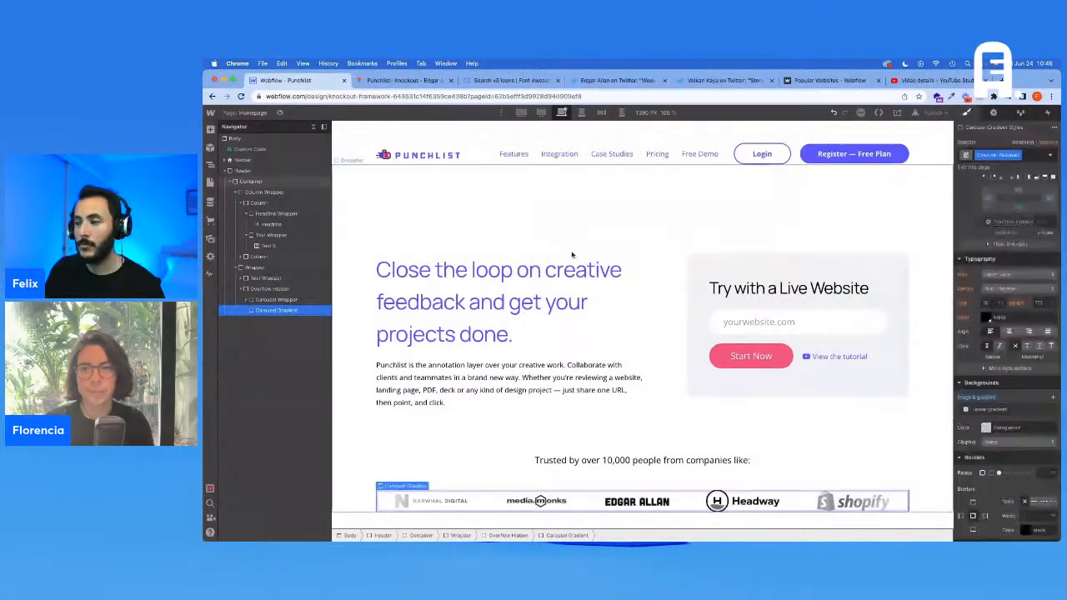
Preview the homepage to check the scrolling logos under the edge fade, and return to editing
left_click(634, 297)
left_click(279, 112)
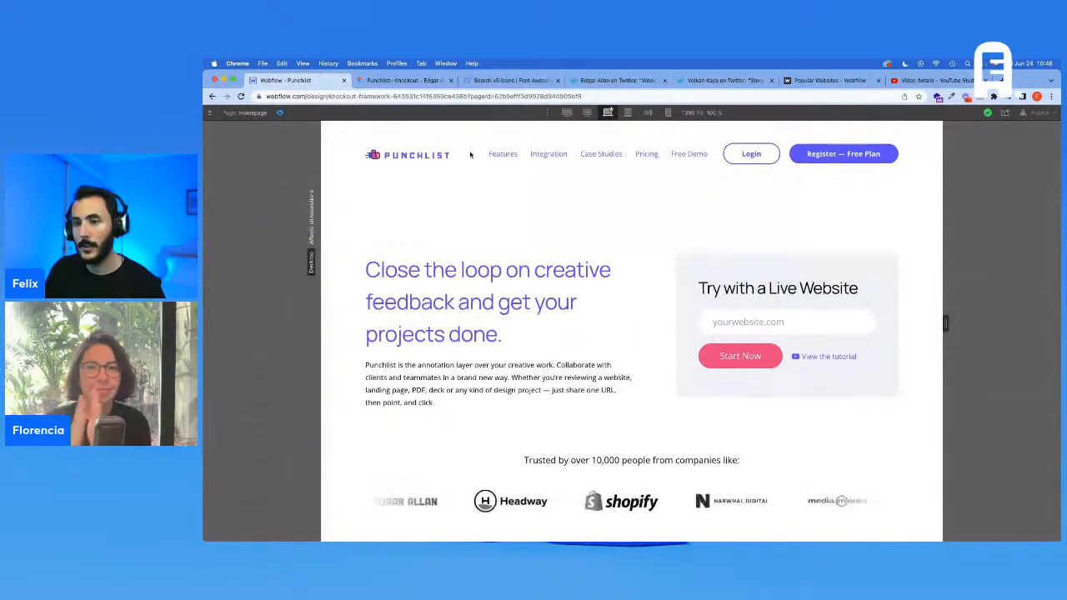
left_click(280, 112)
Check in Figma how the video screenshot and the Narwhal Digital logo are spaced below the hero text
left_click(404, 80)
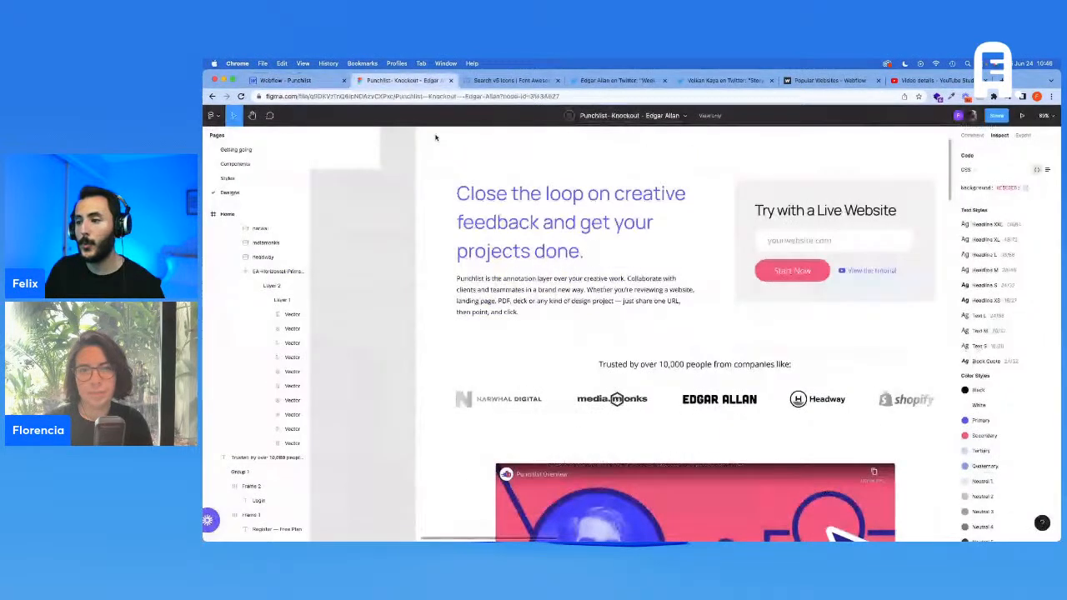
scroll(686, 430, "down", 2)
left_click(688, 444)
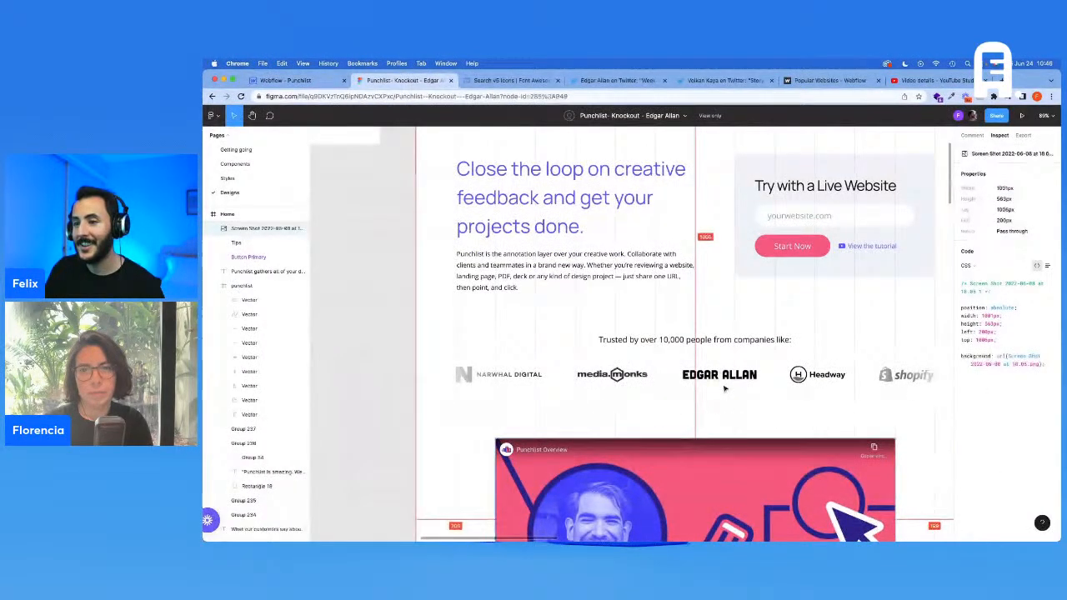
left_click(523, 375)
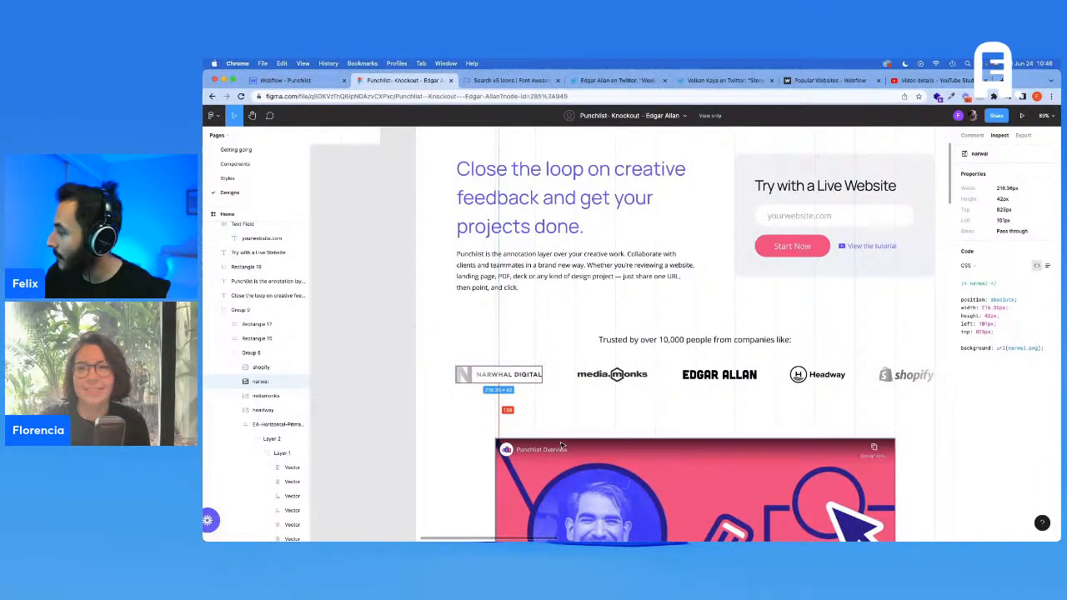
Return to Webflow, collapse the Header in the element tree and select it
left_click(314, 87)
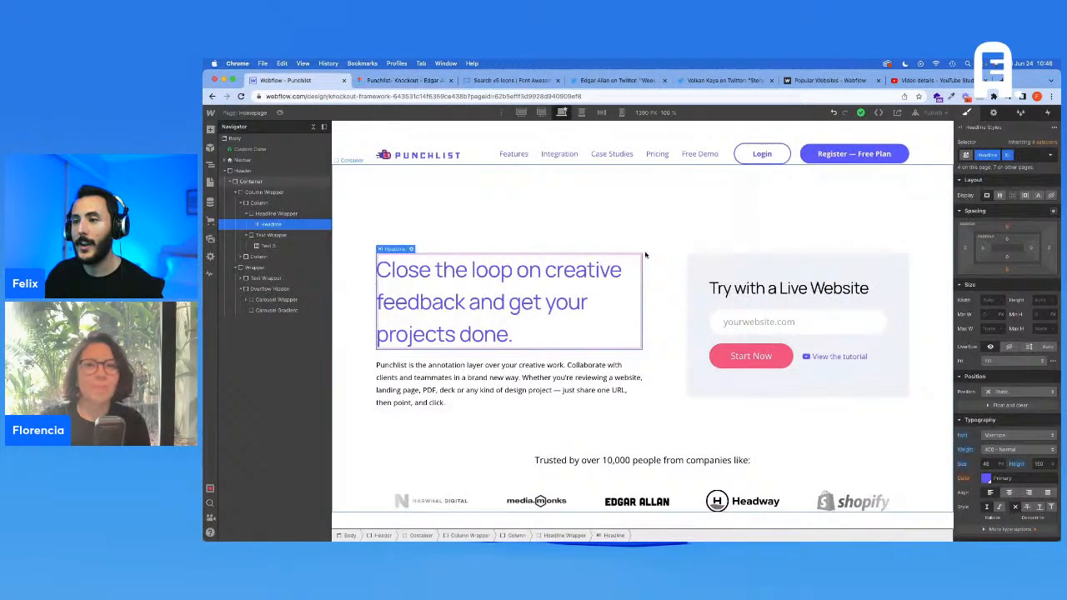
left_click(654, 279)
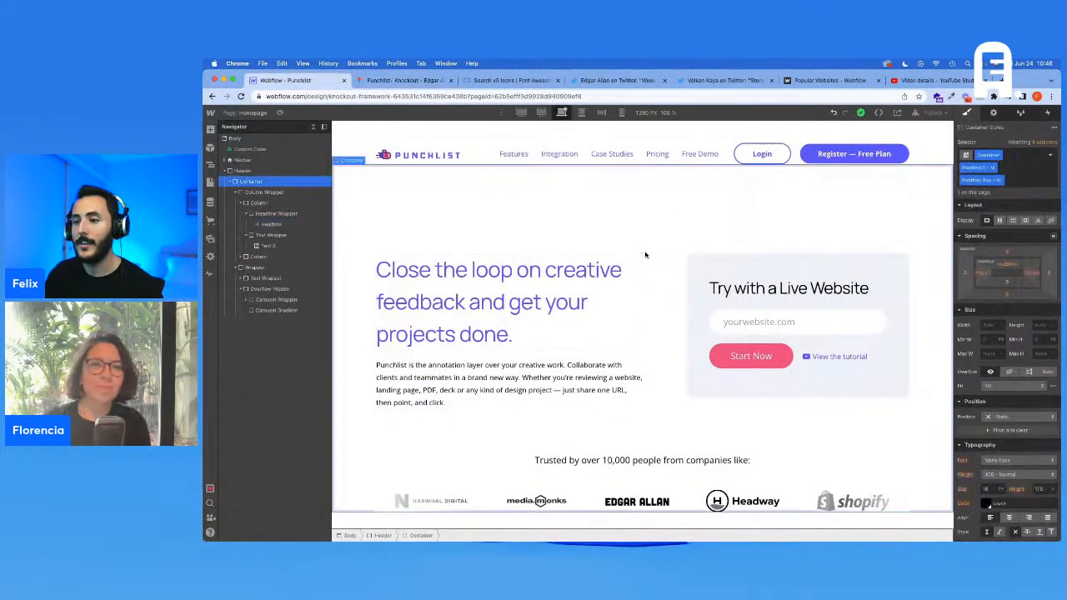
left_click(224, 171)
left_click(236, 172)
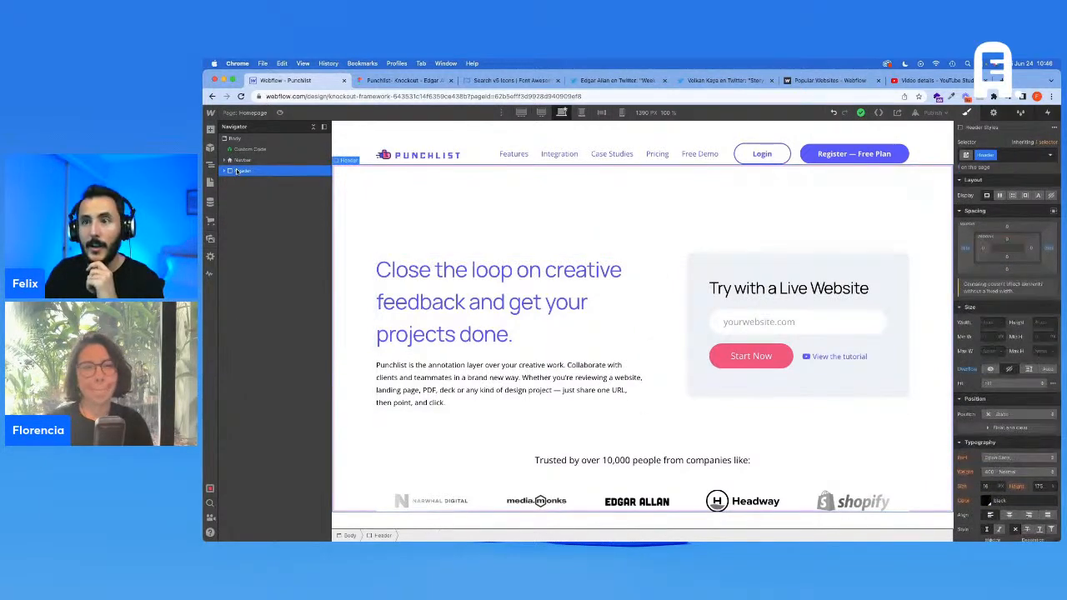
Measure the gap between the logo row and the video screenshot in the Figma design
left_click(370, 80)
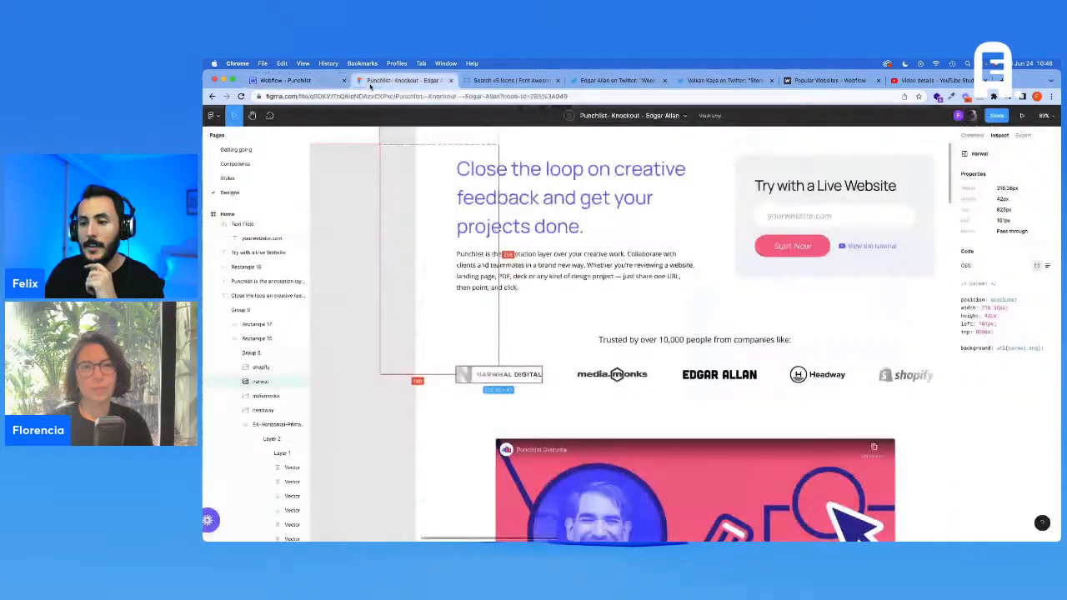
left_click(500, 374)
left_click(560, 393)
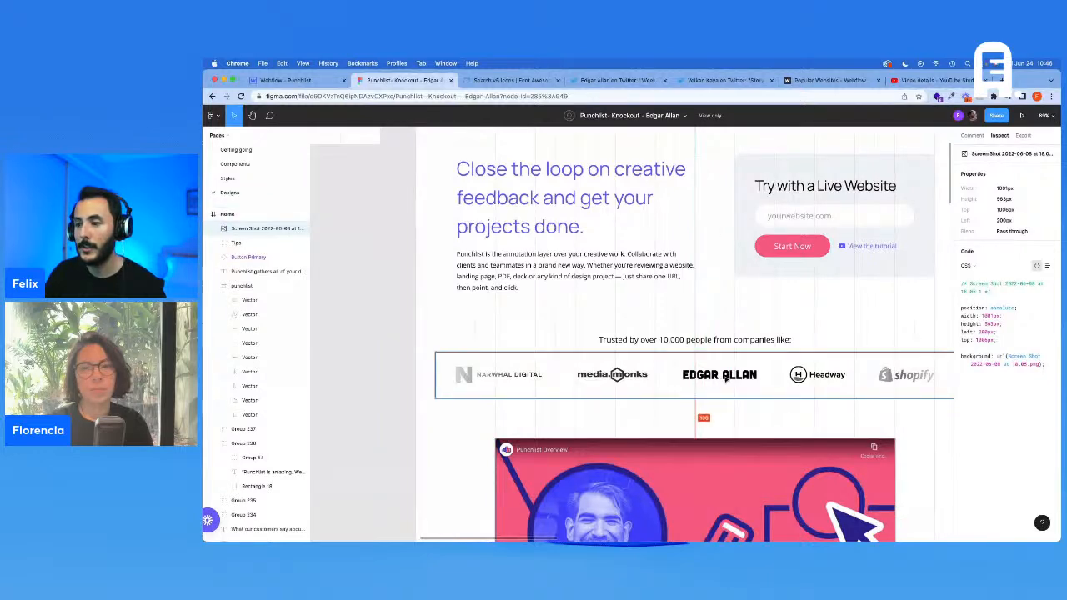
Switch back to Webflow and add the Padding Bottom - M class to the Container inside the Header
left_click(283, 80)
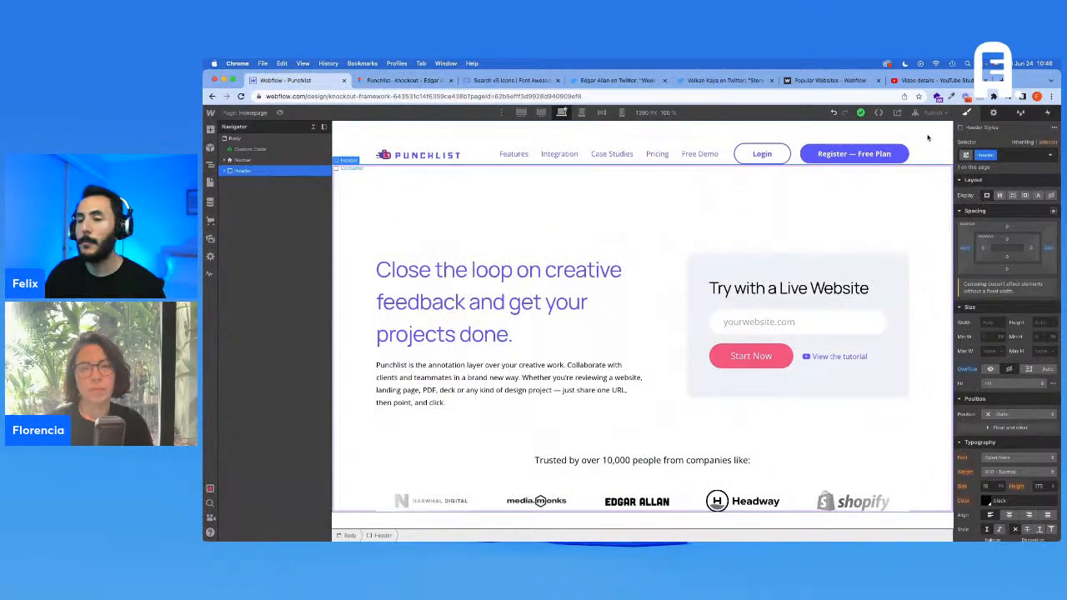
left_click(361, 155)
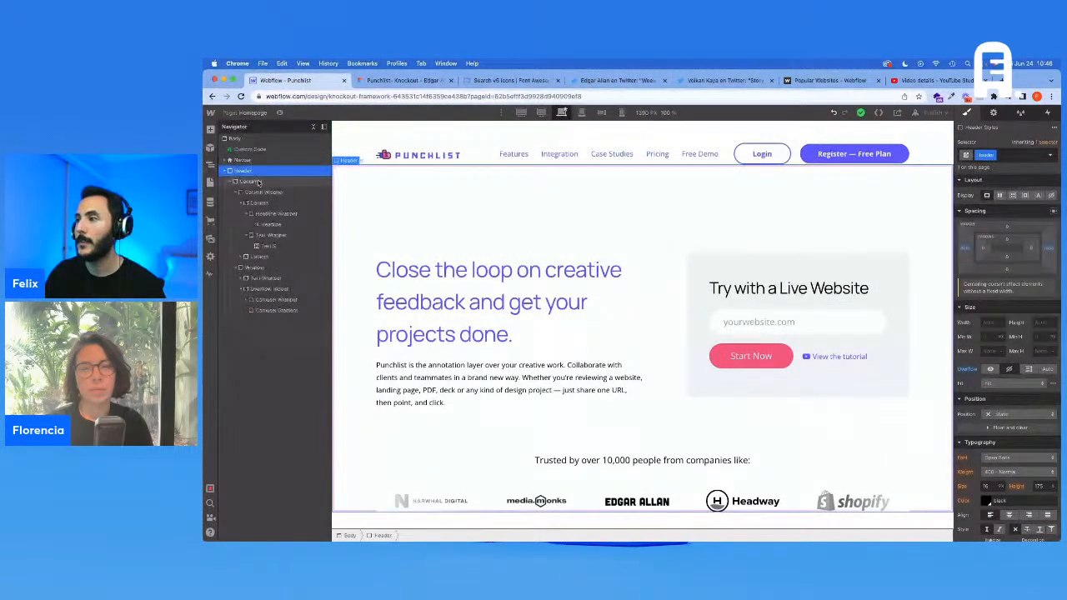
left_click(1030, 170)
type("Padding")
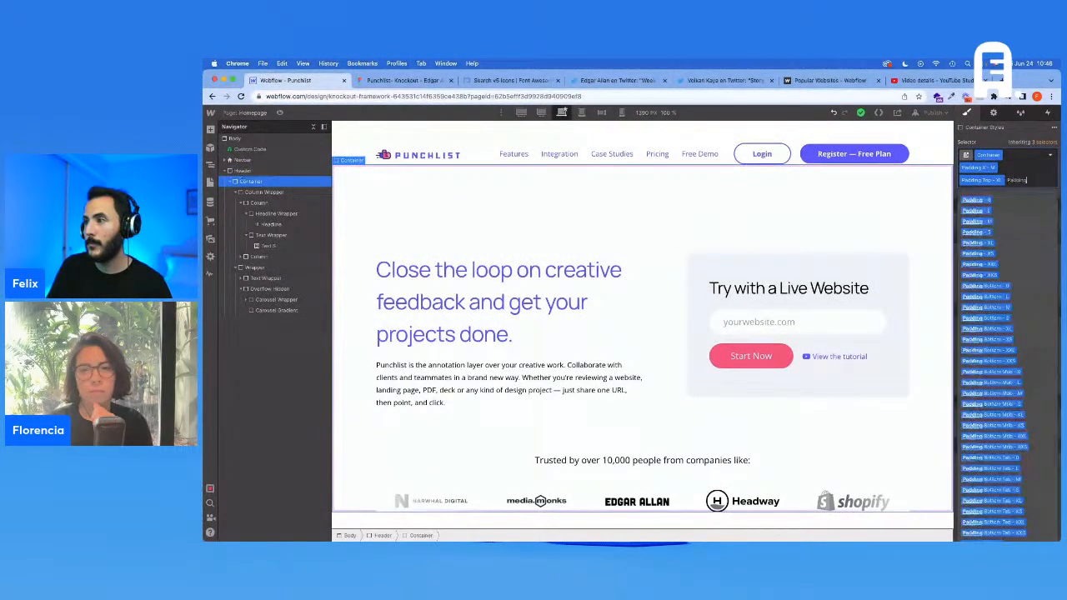
type(" Bottom - M")
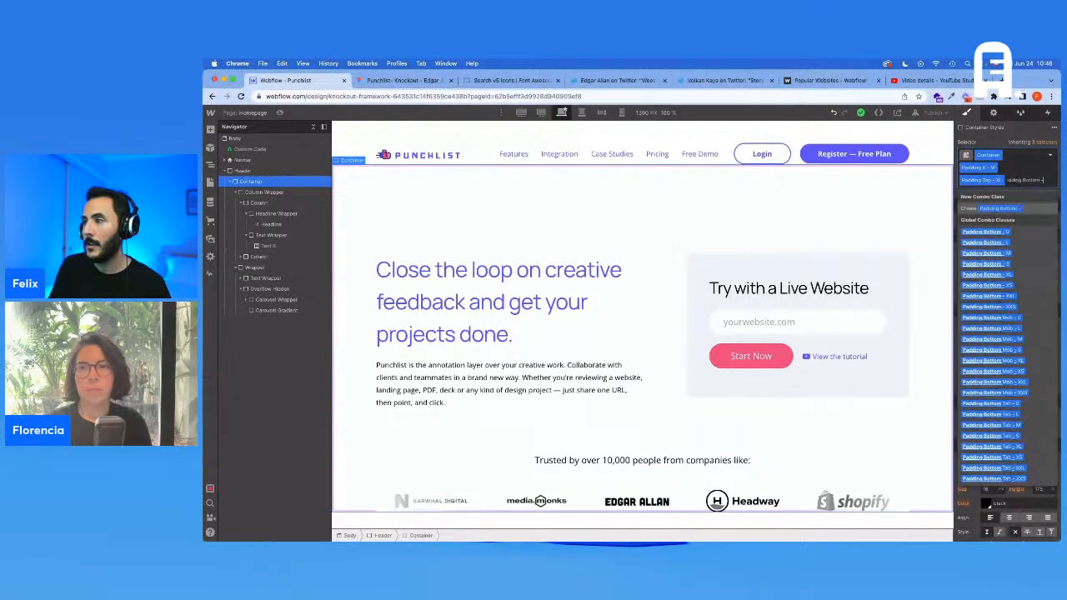
key("Return")
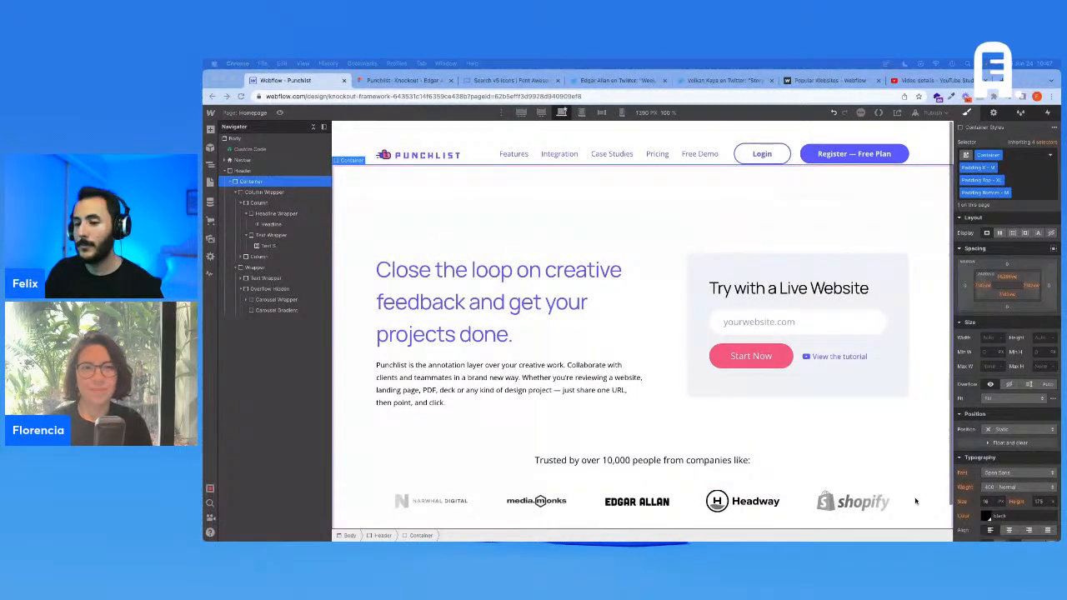
scroll(436, 431, "down", 1)
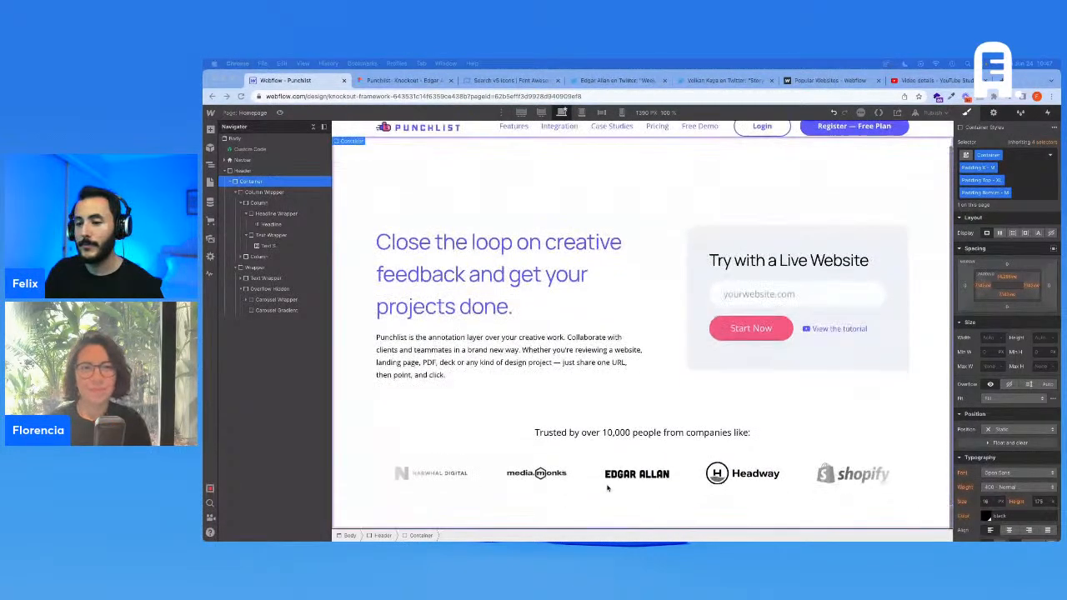
Add a div block directly in the Body after the Header and give it the class Main
left_click(224, 171)
left_click(242, 140)
key("super+e")
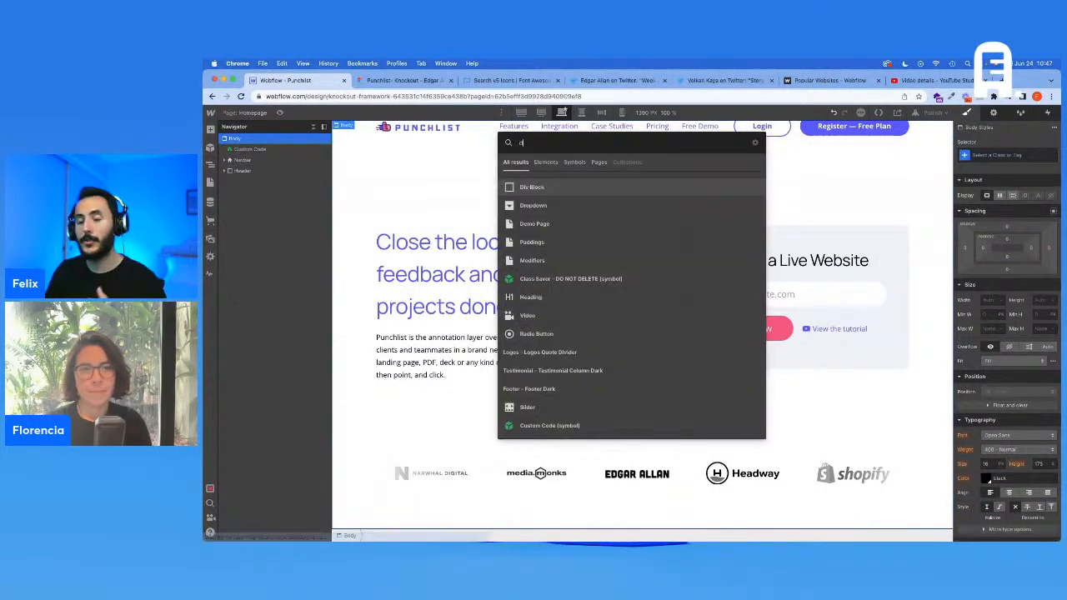
key("Return")
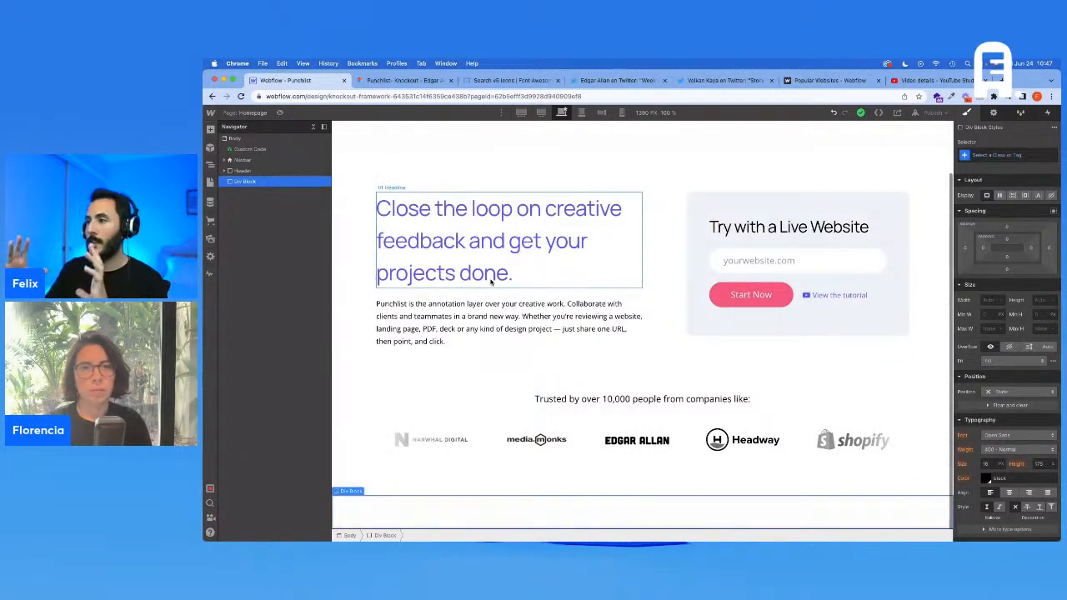
left_click(1030, 158)
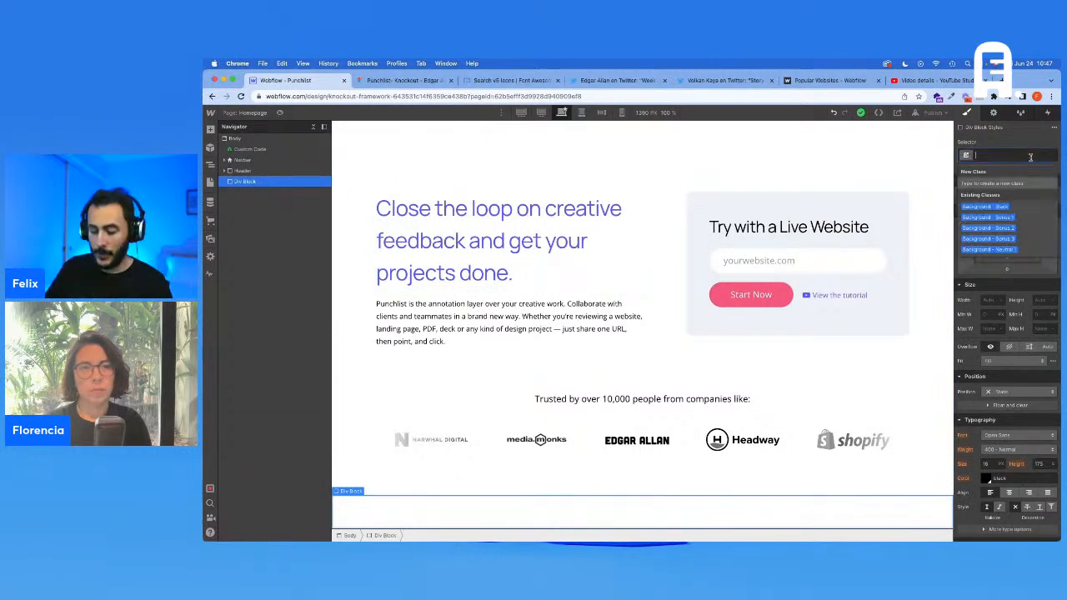
type("Marg")
key("Return")
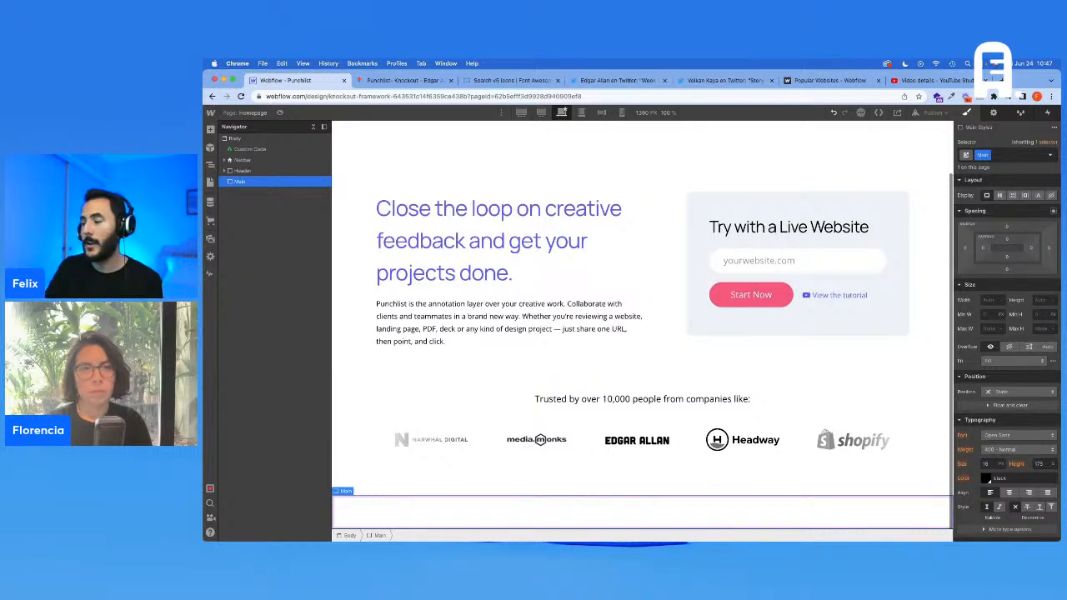
Set the HTML tag of the Main block to Main
left_click(992, 112)
left_click(1010, 160)
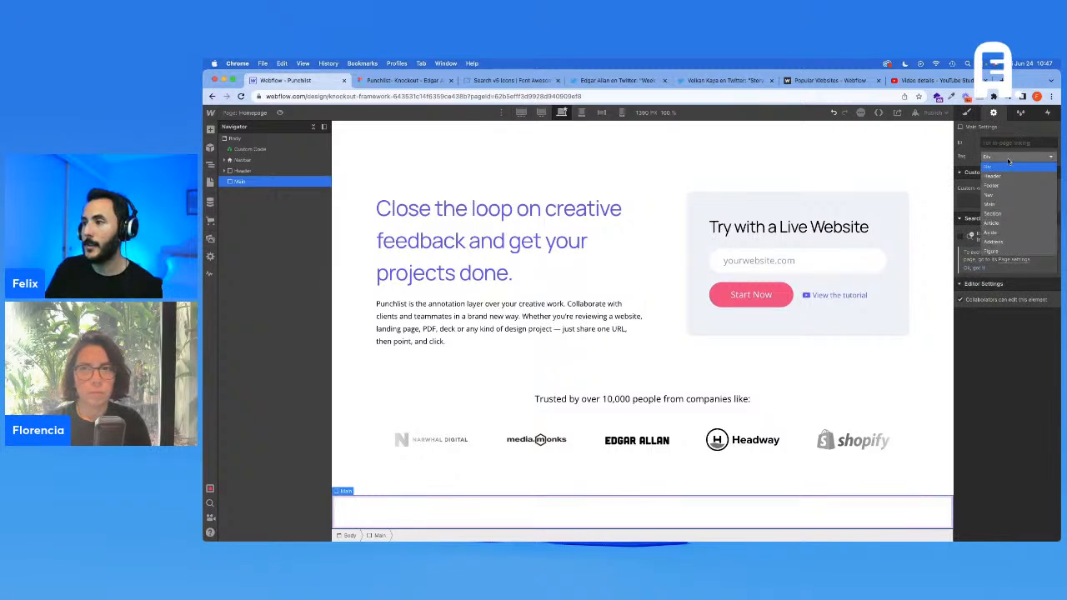
left_click(1001, 207)
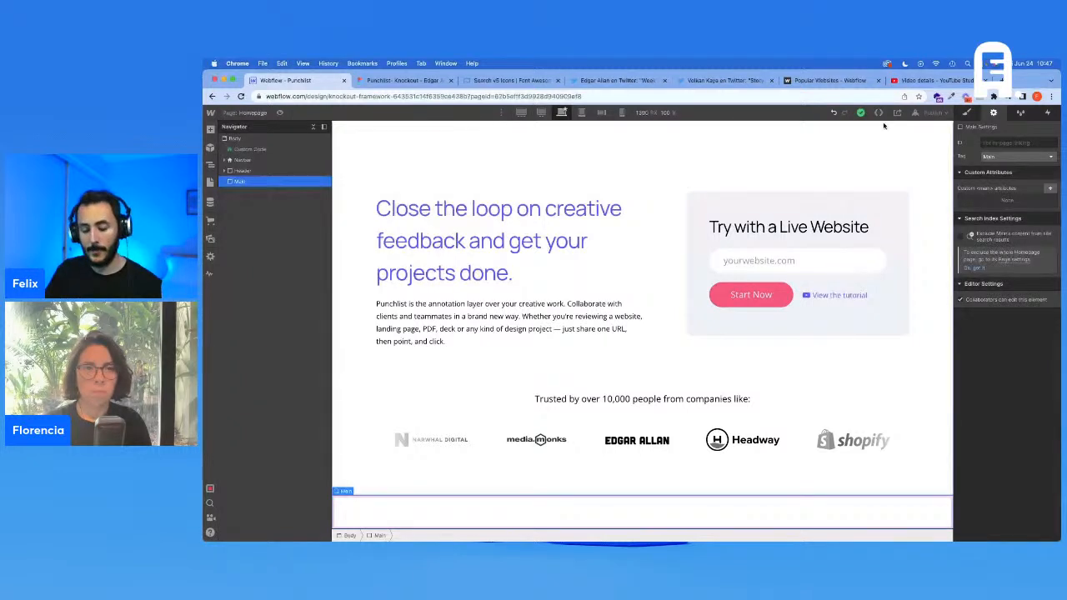
Add a div block inside Main and give it the class Section
key("super+v")
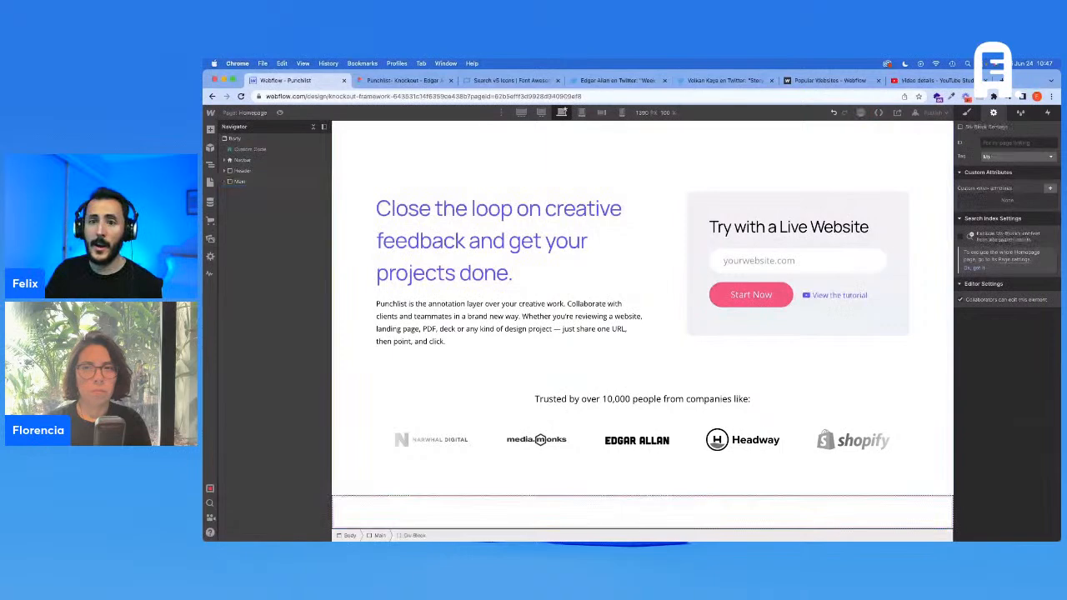
left_click(224, 181)
left_click(966, 113)
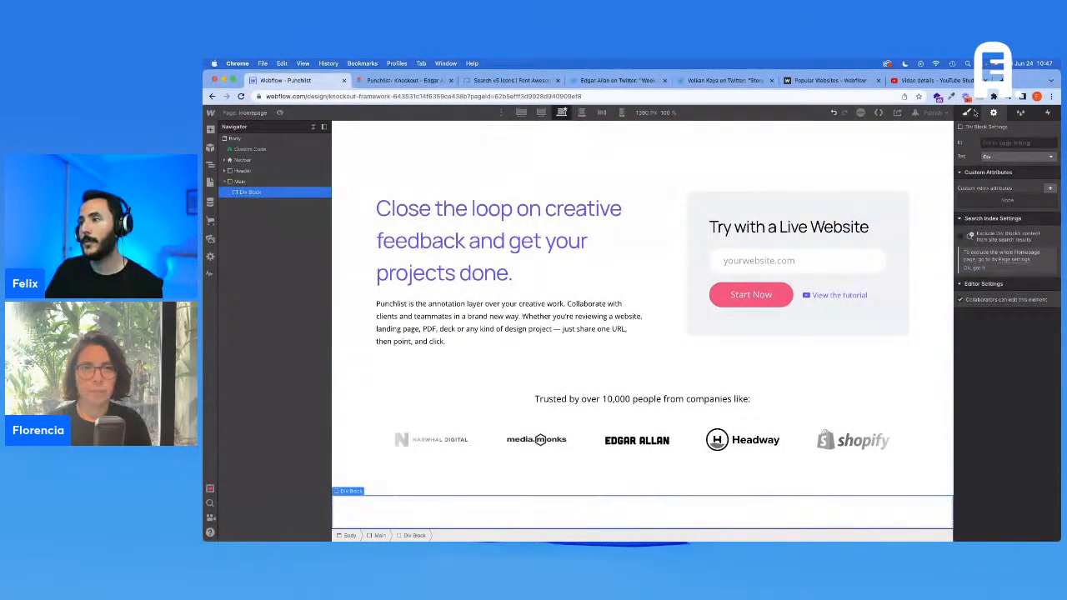
left_click(1001, 155)
type("Section")
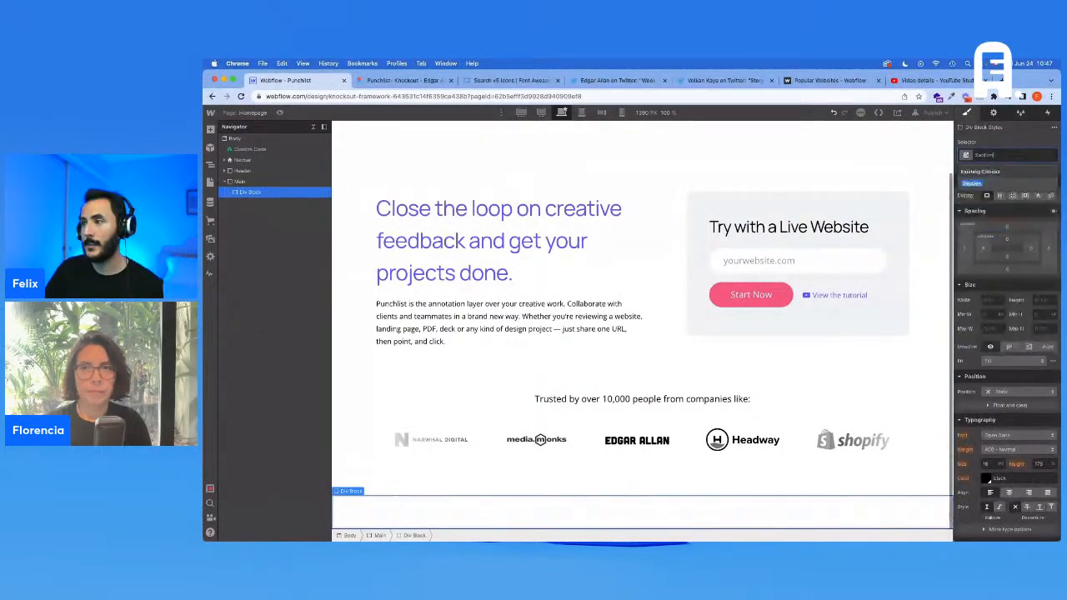
key("Return")
Set the HTML tag of the Section block to Section
left_click(993, 113)
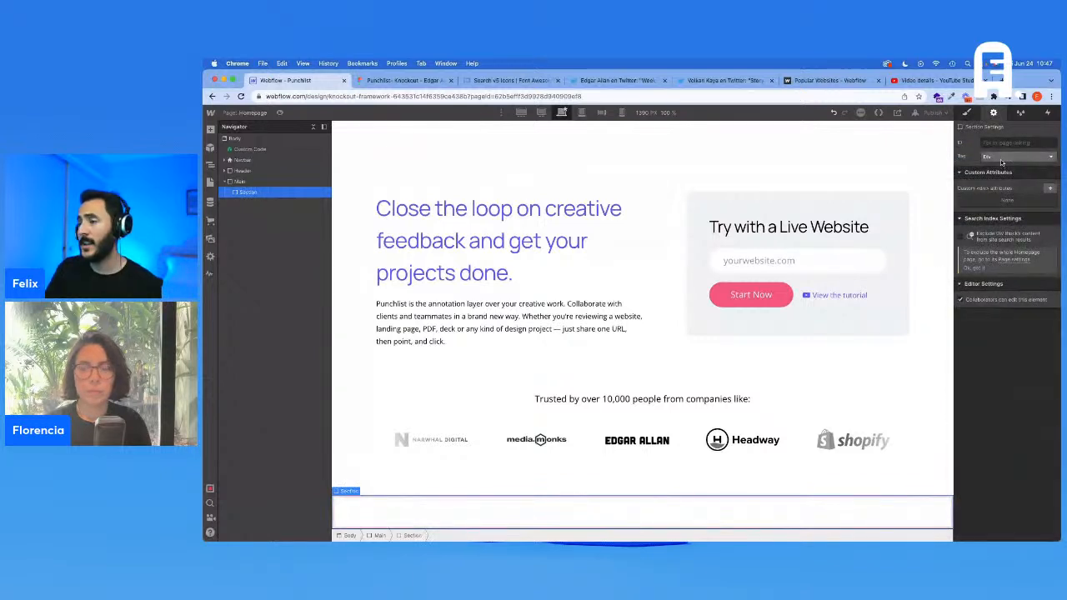
left_click(1001, 157)
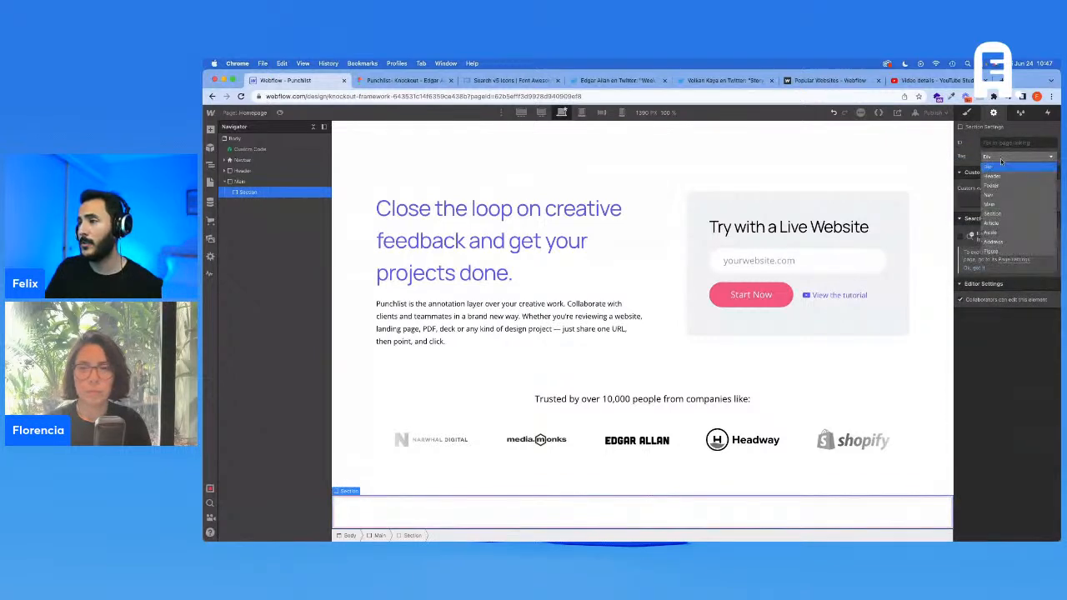
left_click(1006, 215)
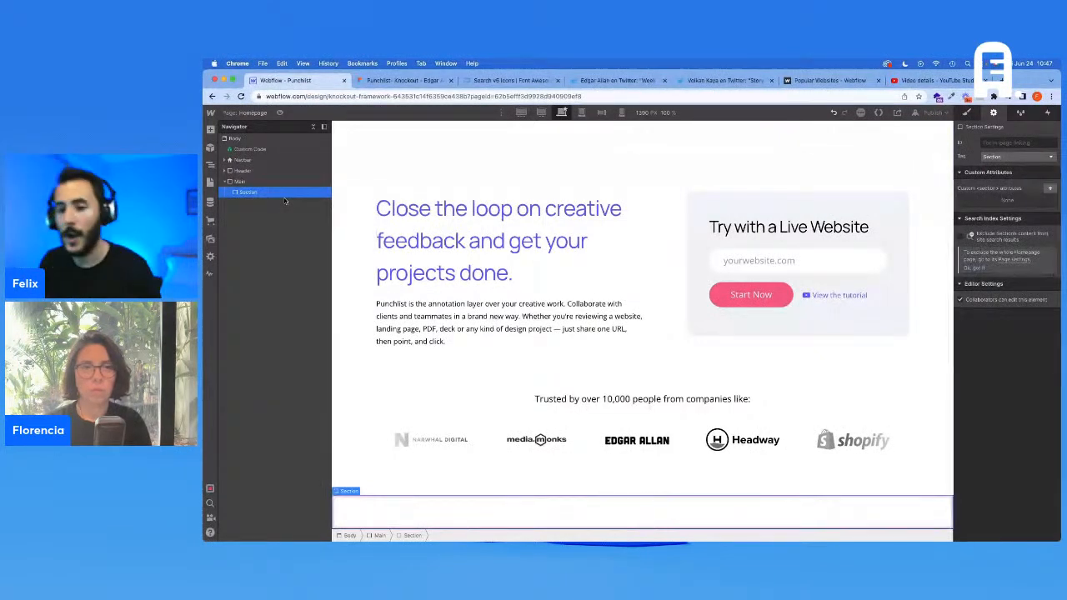
Add a div block inside the Section and give it the class Container
key("super+e")
type("d")
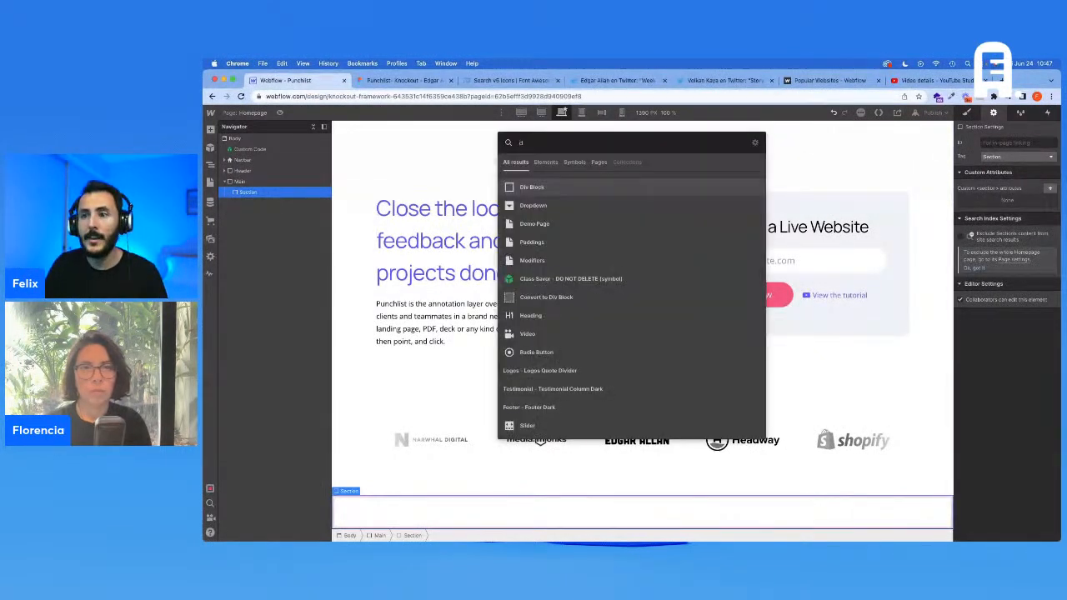
key("Return")
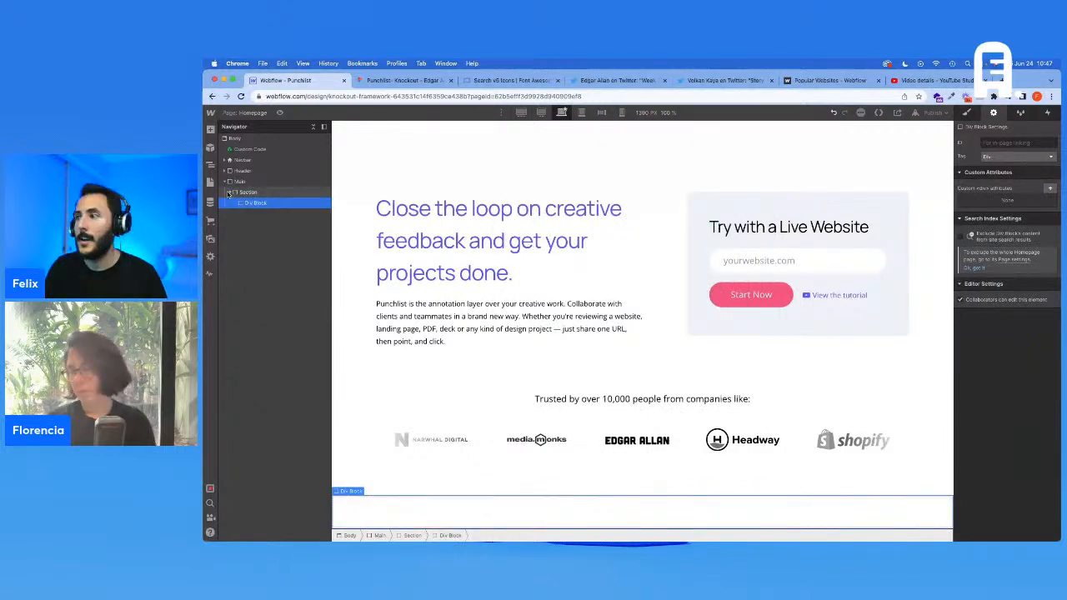
key("super+Return")
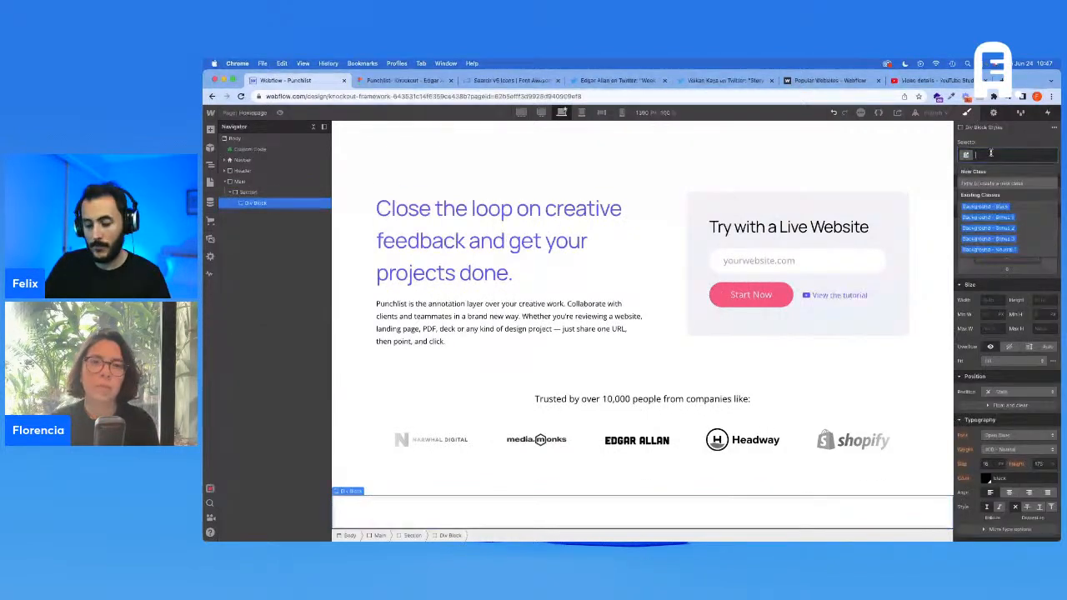
type("C")
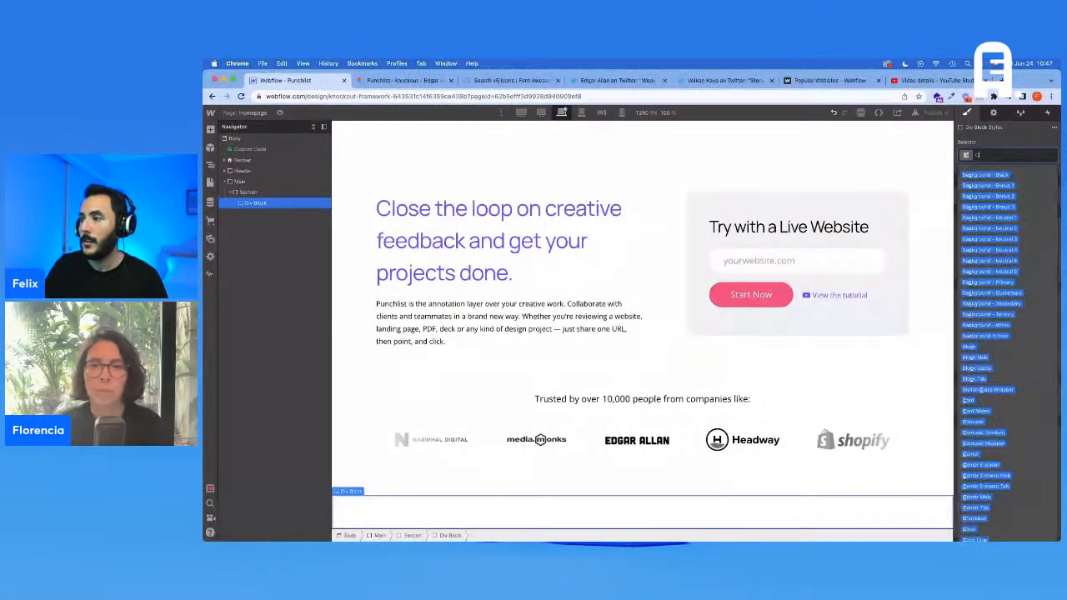
type("ontain")
key("Down")
key("Return")
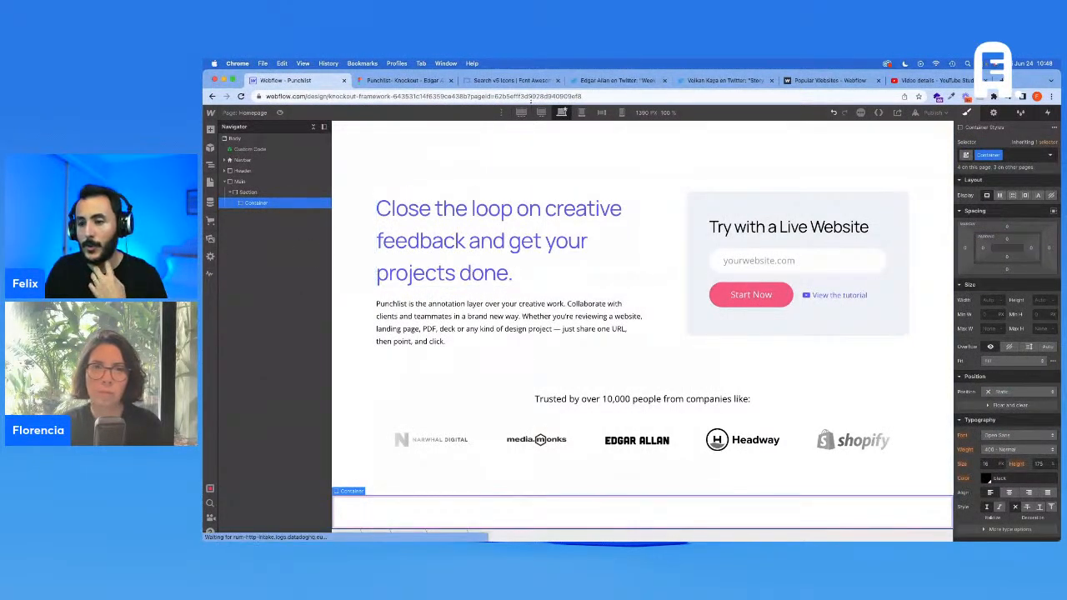
Check the video section in Figma, return to Webflow and add the Padding X - M class to the Section's Container
key("ctrl+Tab")
scroll(495, 422, "down", 5)
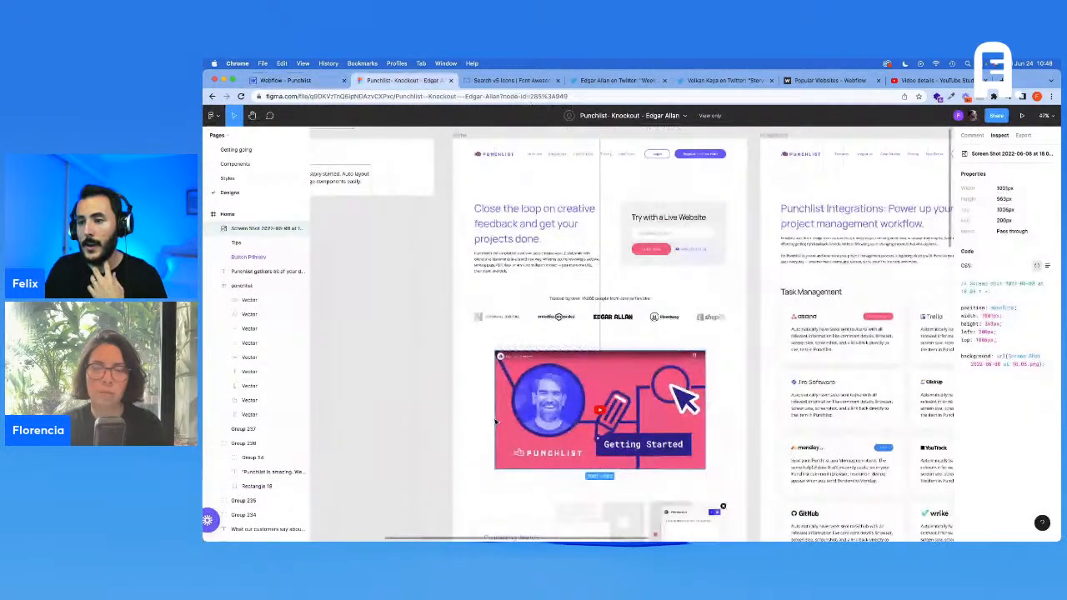
left_click(301, 80)
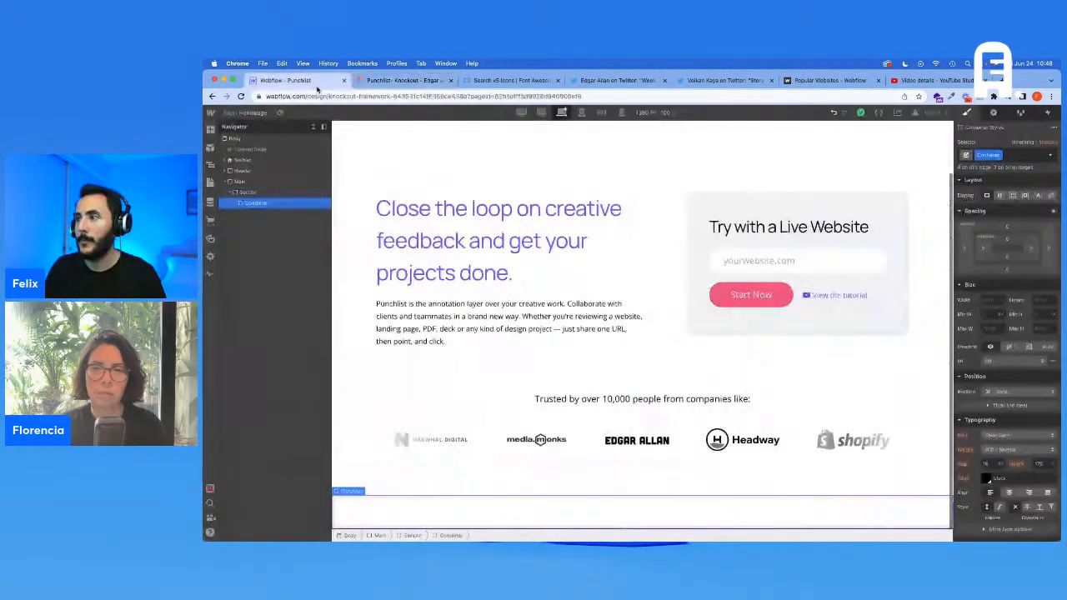
left_click(1018, 156)
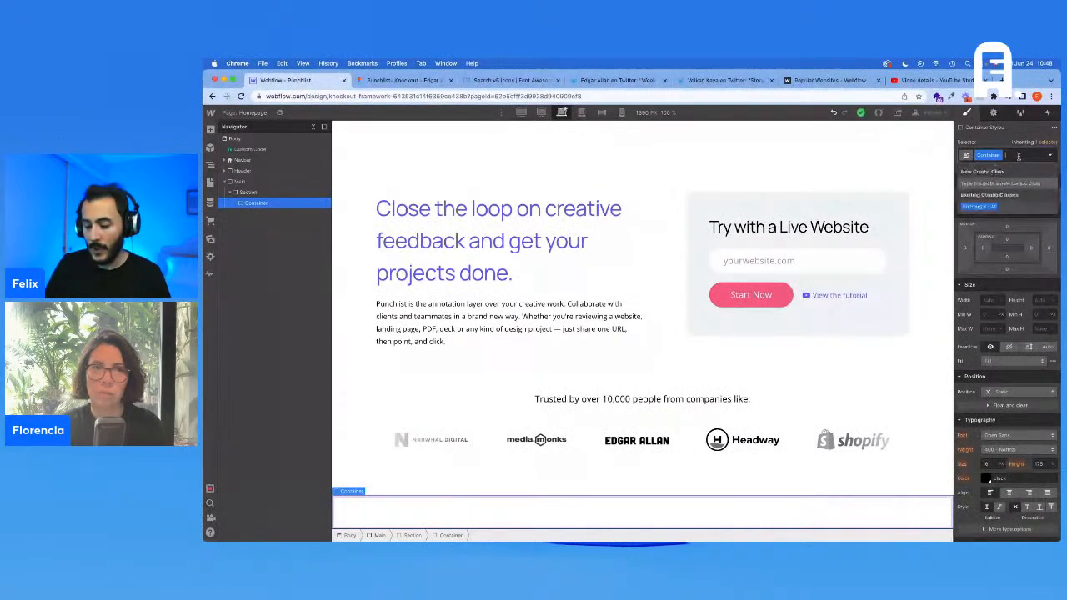
type("Padding X - M")
key("Return")
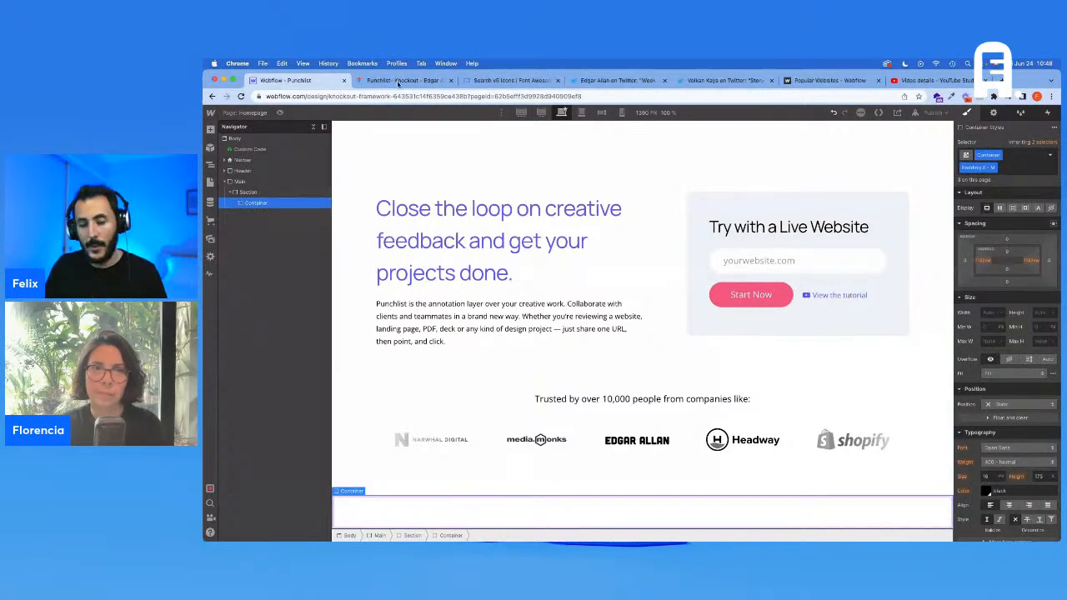
Add a div block with the class Column Wrapper inside the Section's Container, checking the video's width in Figma
key("super+e")
type("d")
key("Return")
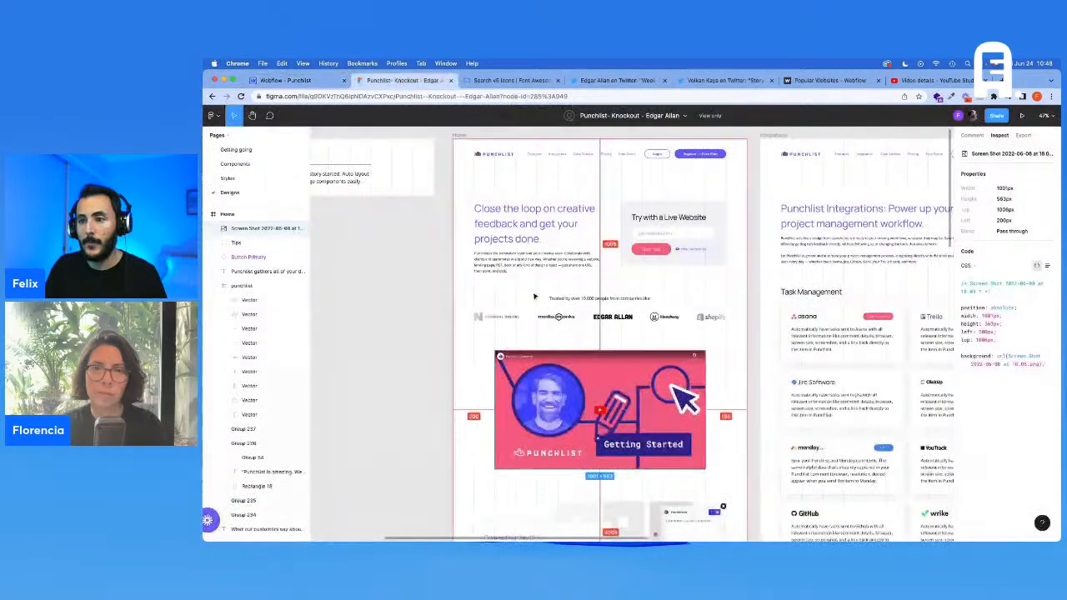
left_click(404, 80)
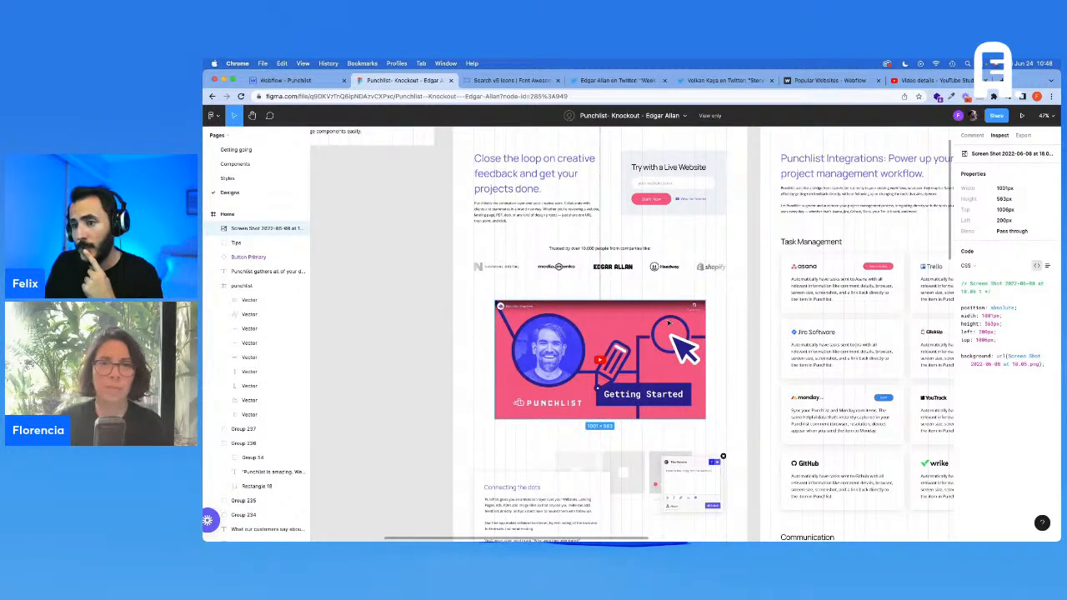
left_click(317, 84)
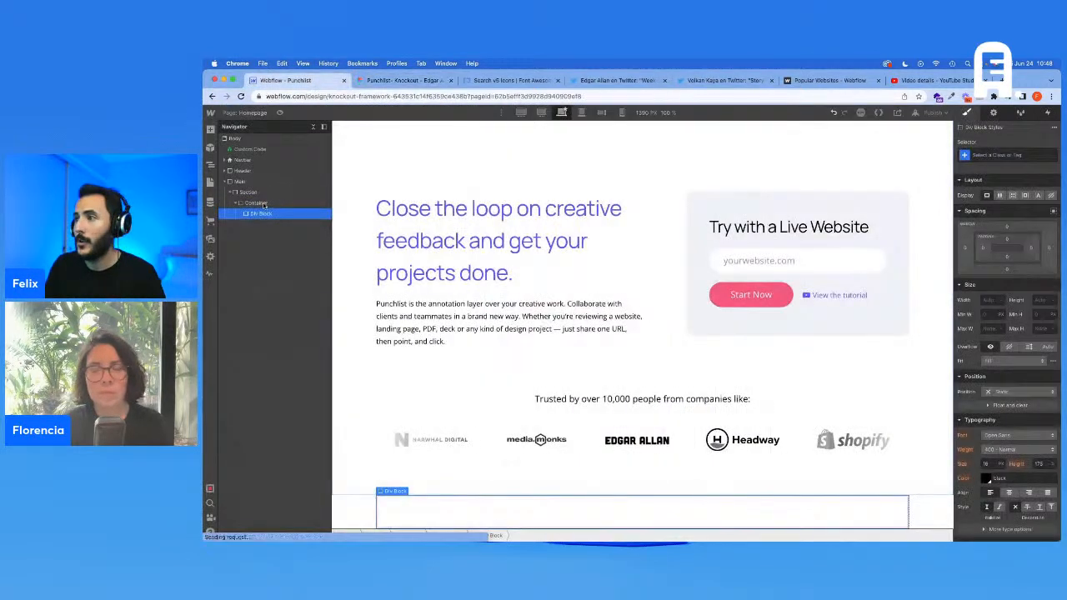
left_click(984, 154)
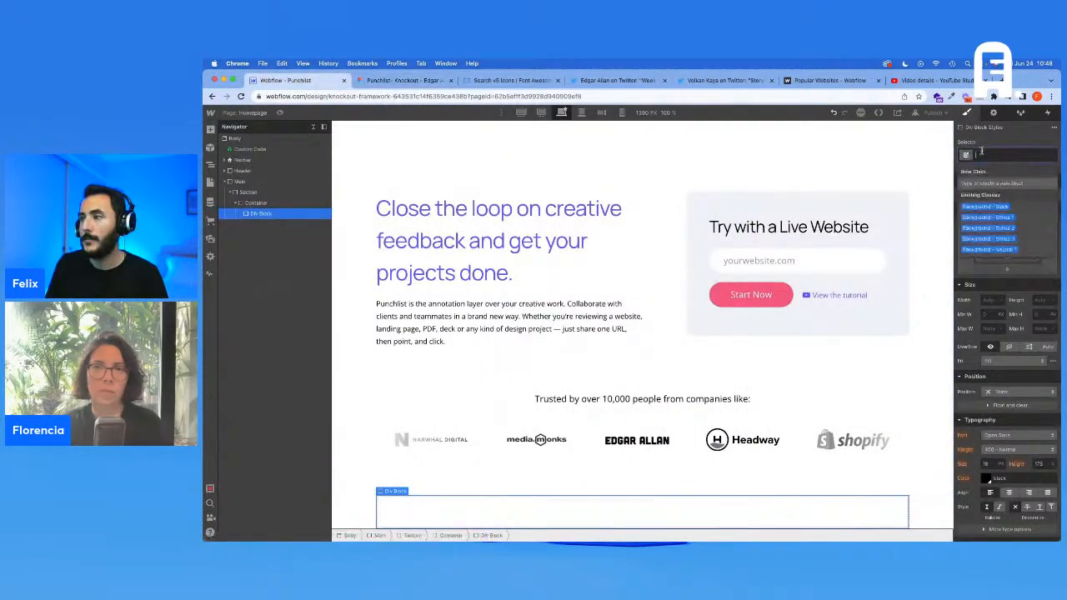
type("Column Wrapper")
key("Return")
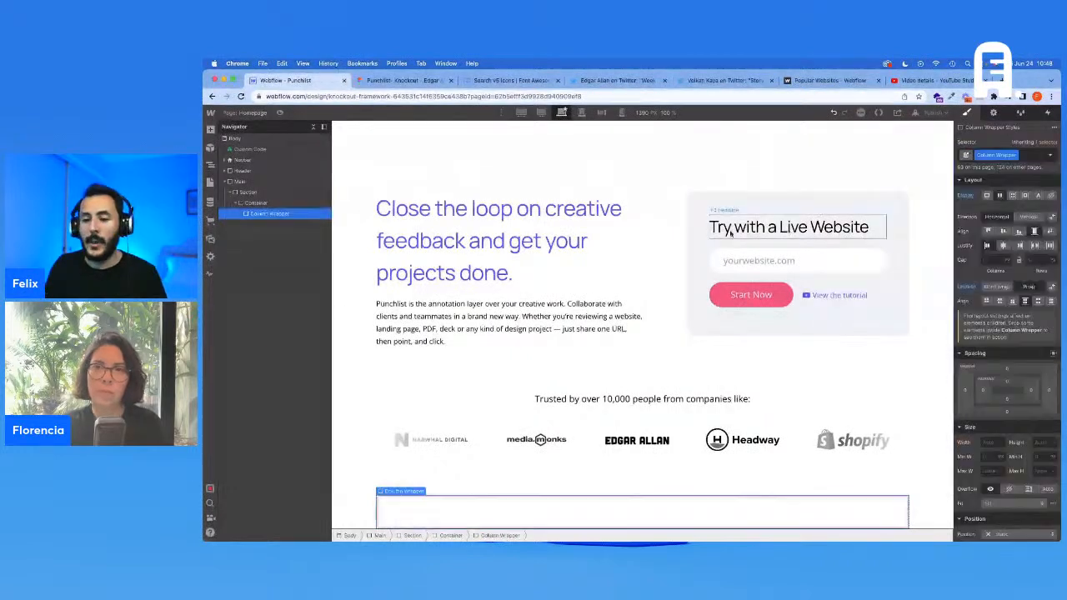
Add a div block inside the Column Wrapper and give it the classes Column and 10 Col
key("super+e")
type("d")
key("Return")
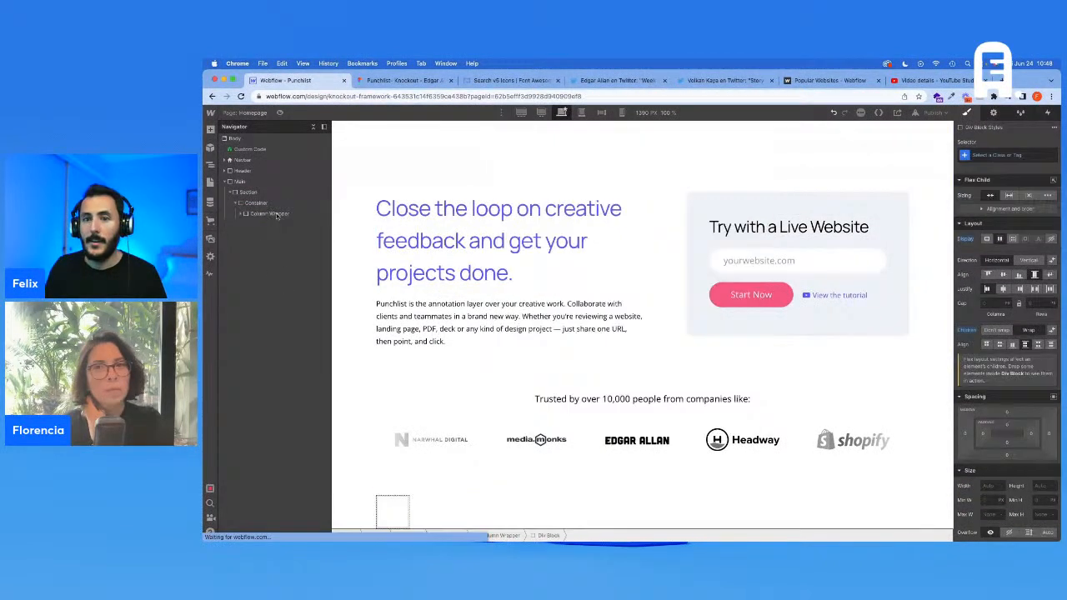
left_click(985, 154)
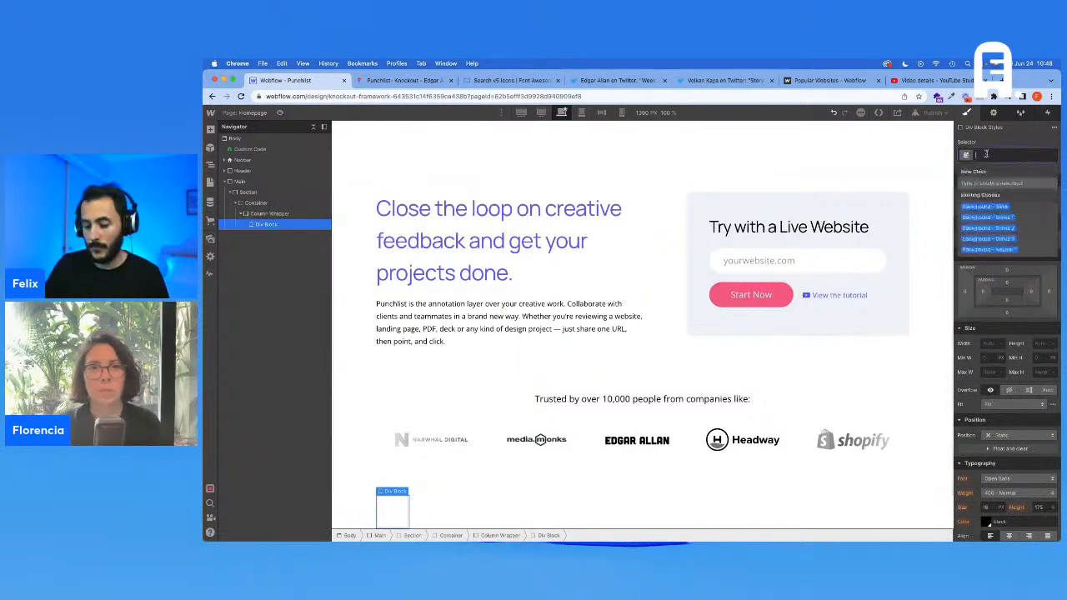
type("Column")
key("Return")
left_click(1017, 153)
type("10 C")
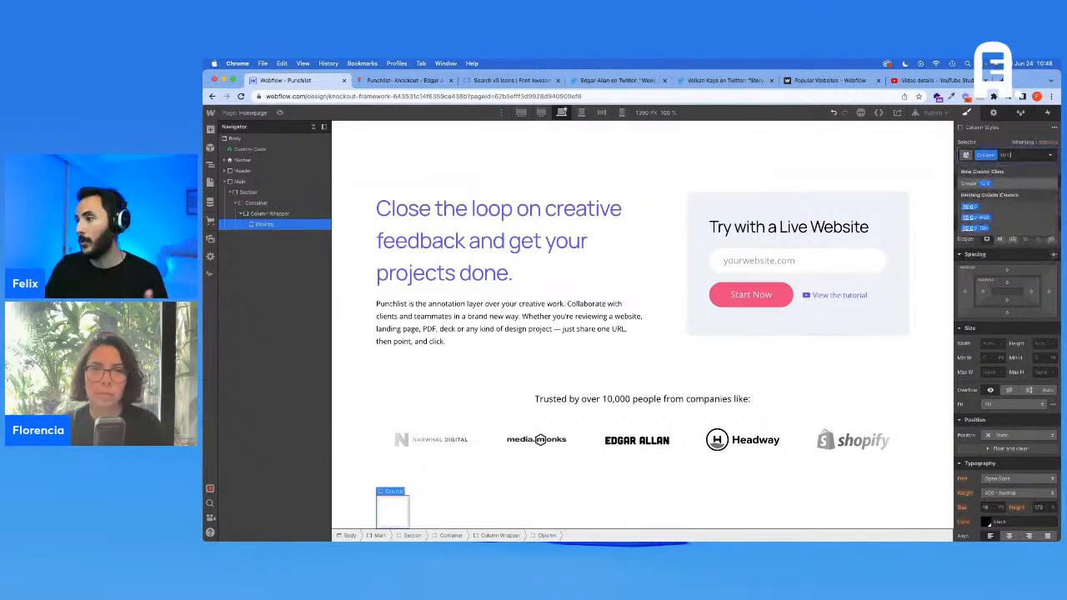
type("ol")
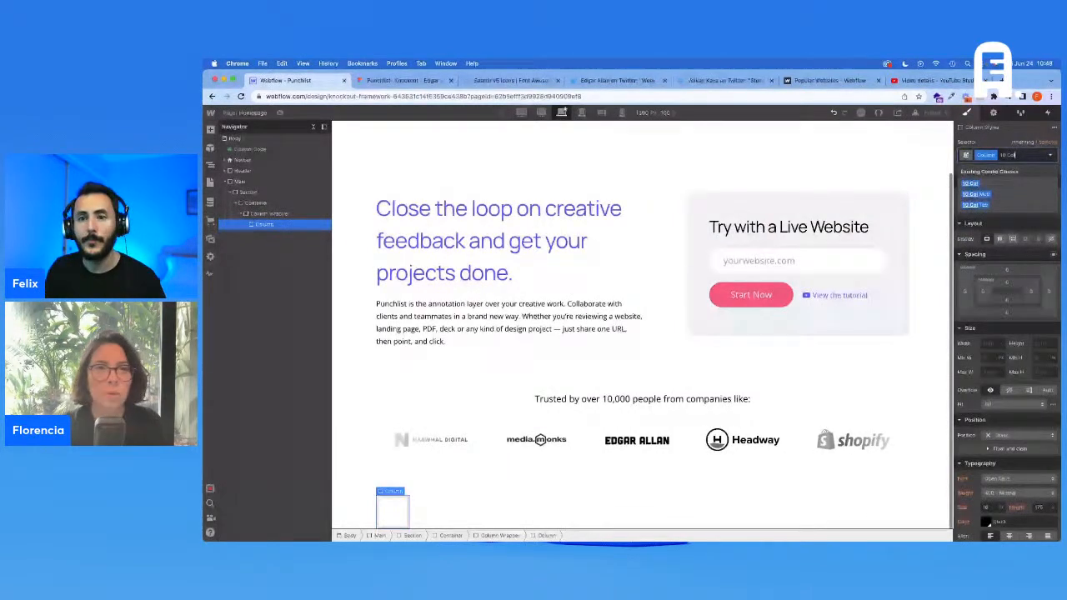
key("Return")
Add the Padding Bottom - M class to the Section's Container
key("Up")
key("Up")
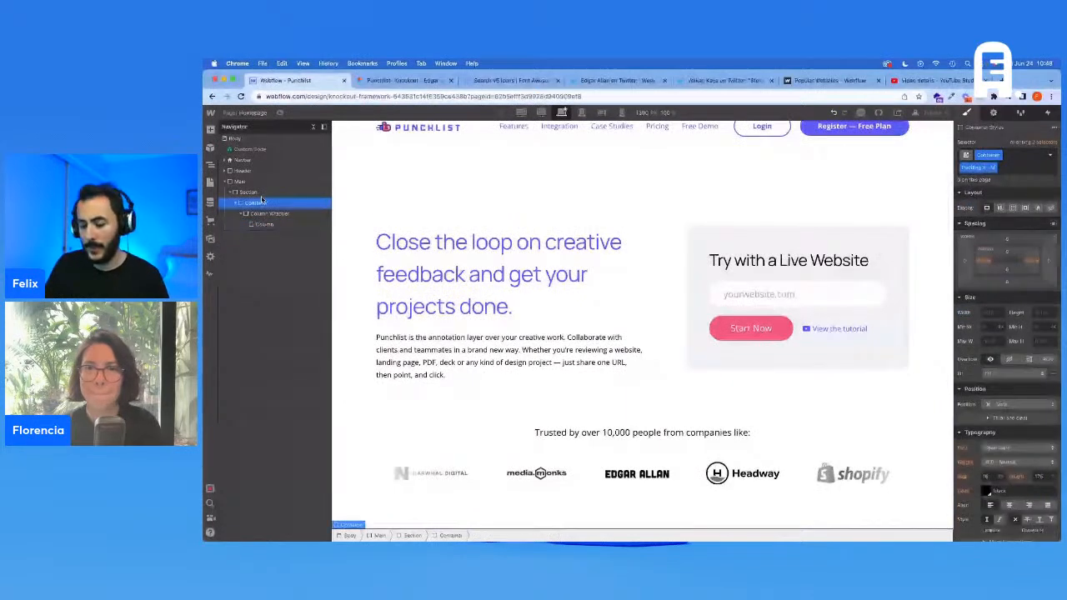
left_click(1010, 168)
type("Padding")
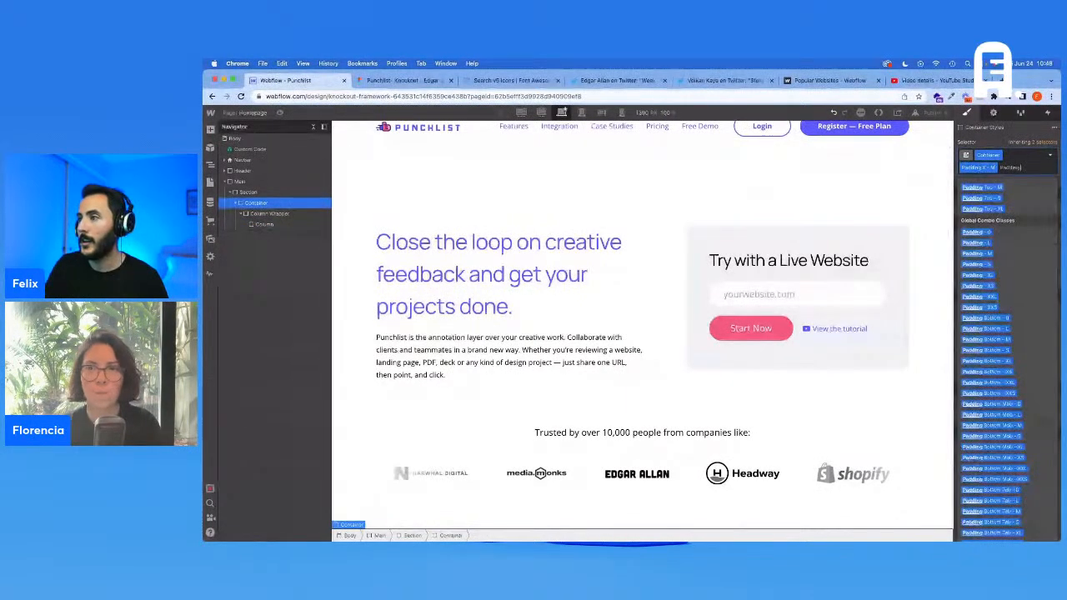
type(" B")
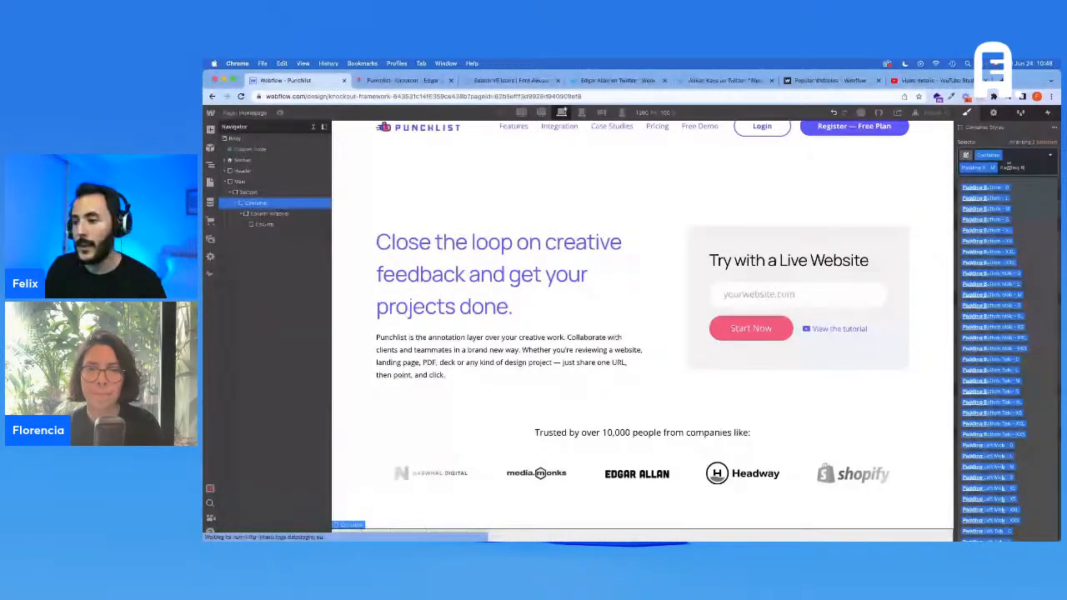
left_click(986, 208)
scroll(581, 315, "down", 1)
Insert a Video element inside the new Column
left_click(683, 496)
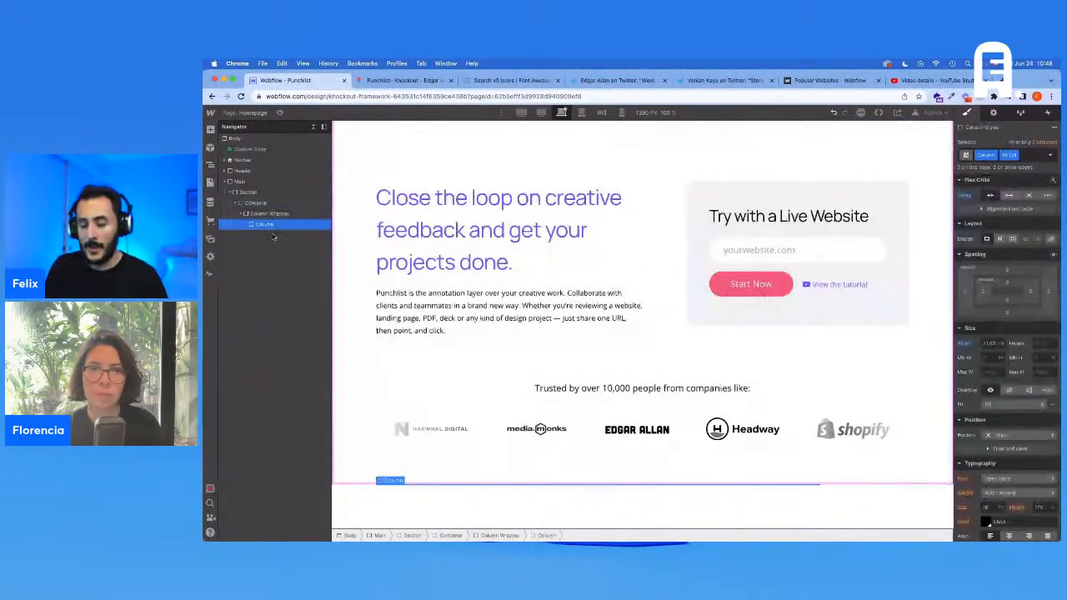
key("super+e")
type("vi")
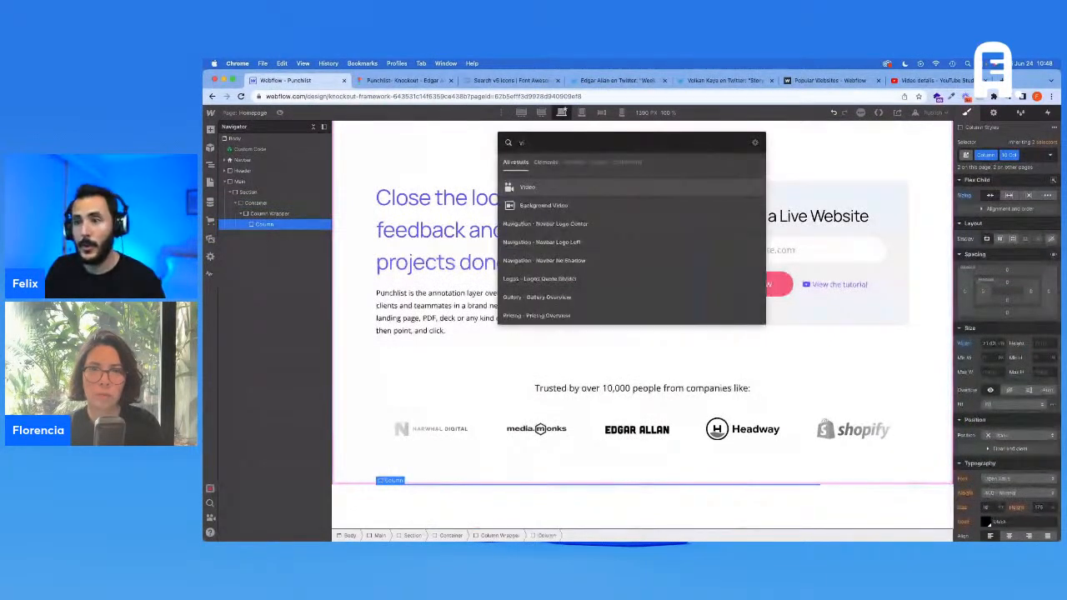
type("d")
left_click(563, 185)
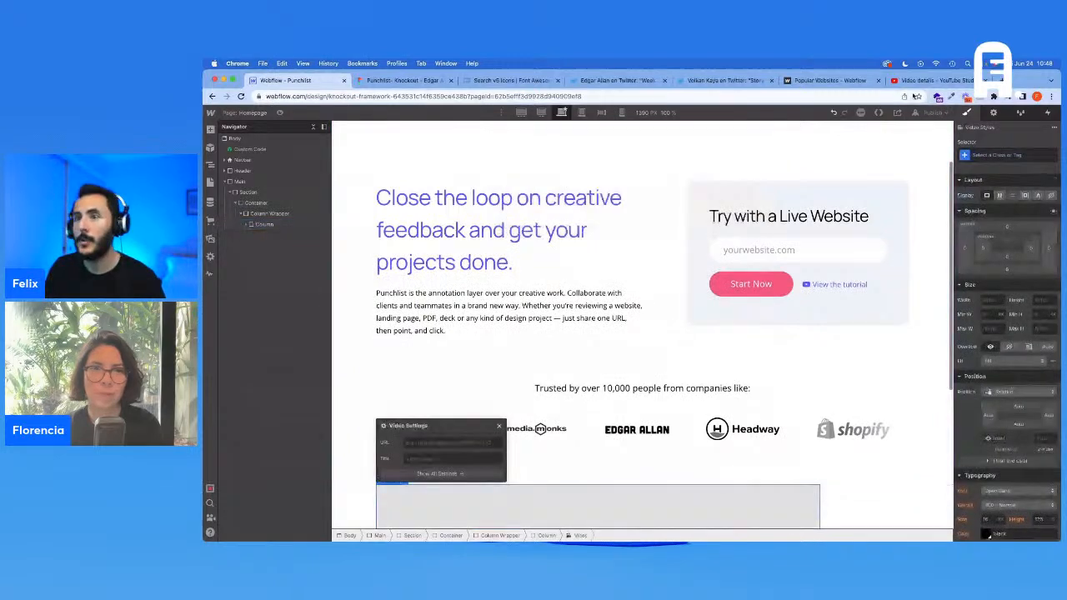
Open punchlist.com in a new tab and copy the YouTube link of its Punchlist Overview video
key("super+t")
type("pun")
key("Return")
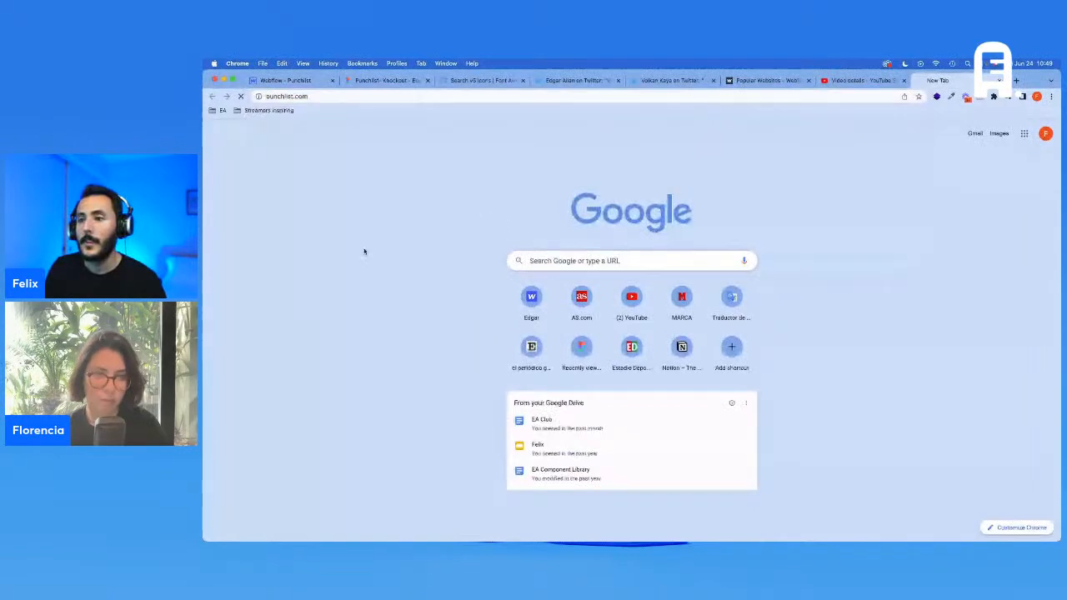
scroll(346, 249, "down", 5)
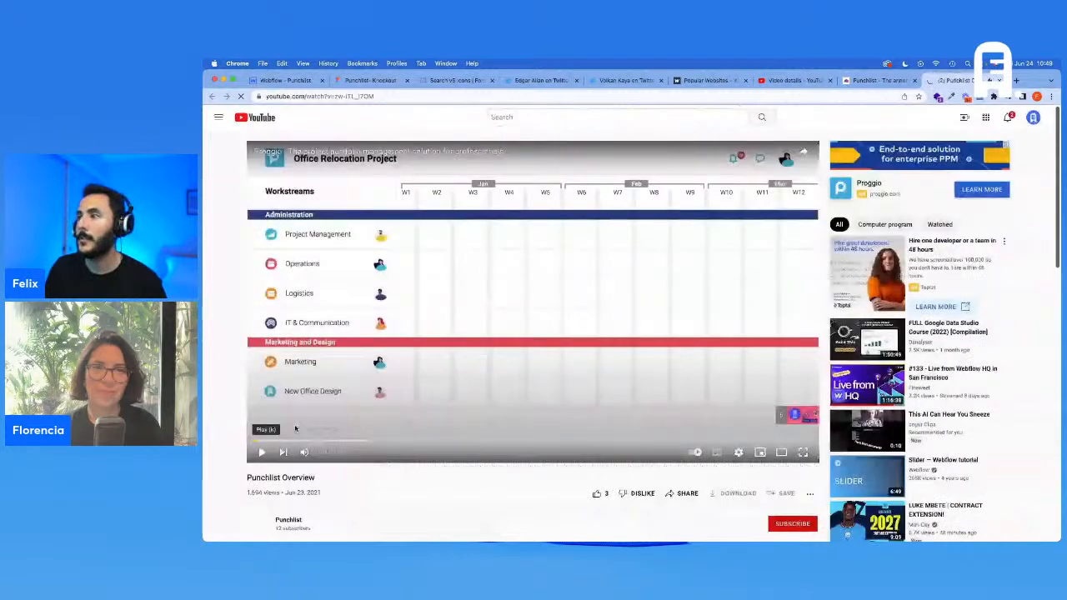
left_click(334, 96)
key("super+w")
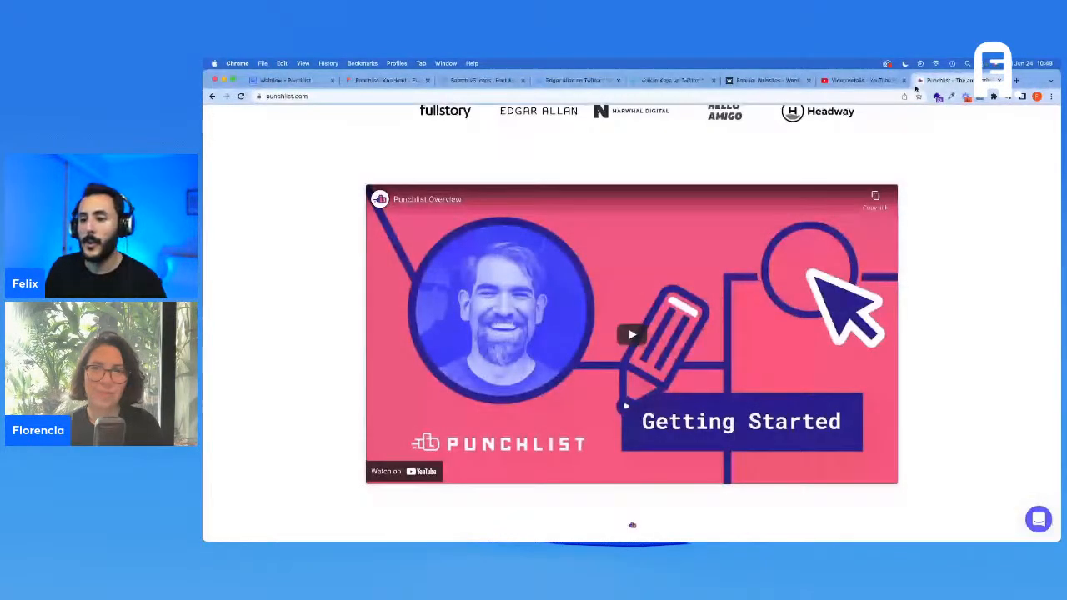
Return to Webflow and enter the copied YouTube URL and the title Punchlist Overview in the Video element's settings
left_click(300, 80)
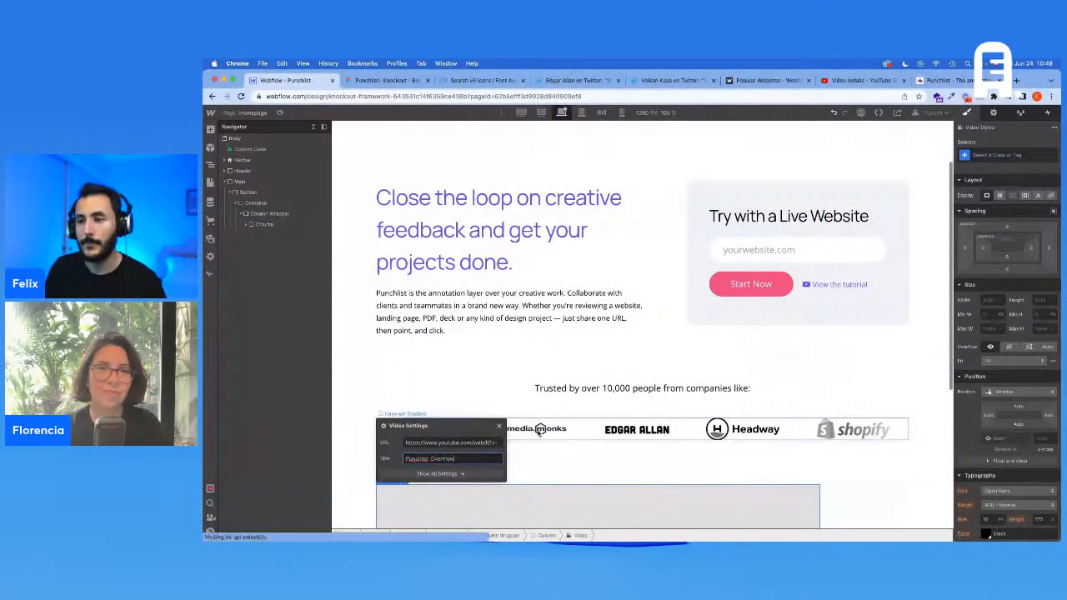
scroll(534, 434, "down", 3)
left_click(535, 382)
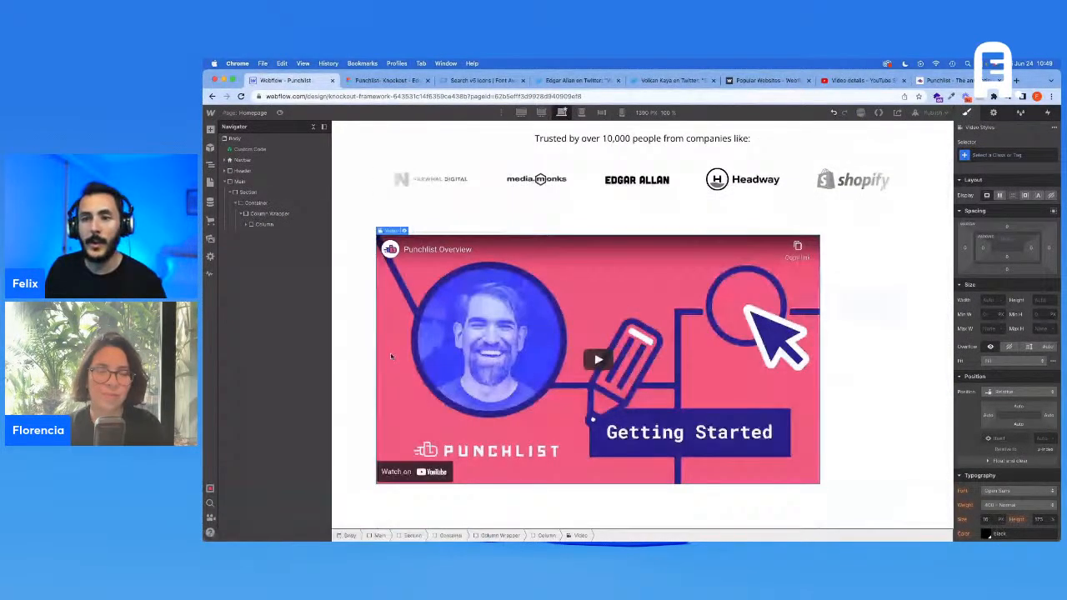
Give the Video element the class Video
left_click(992, 157)
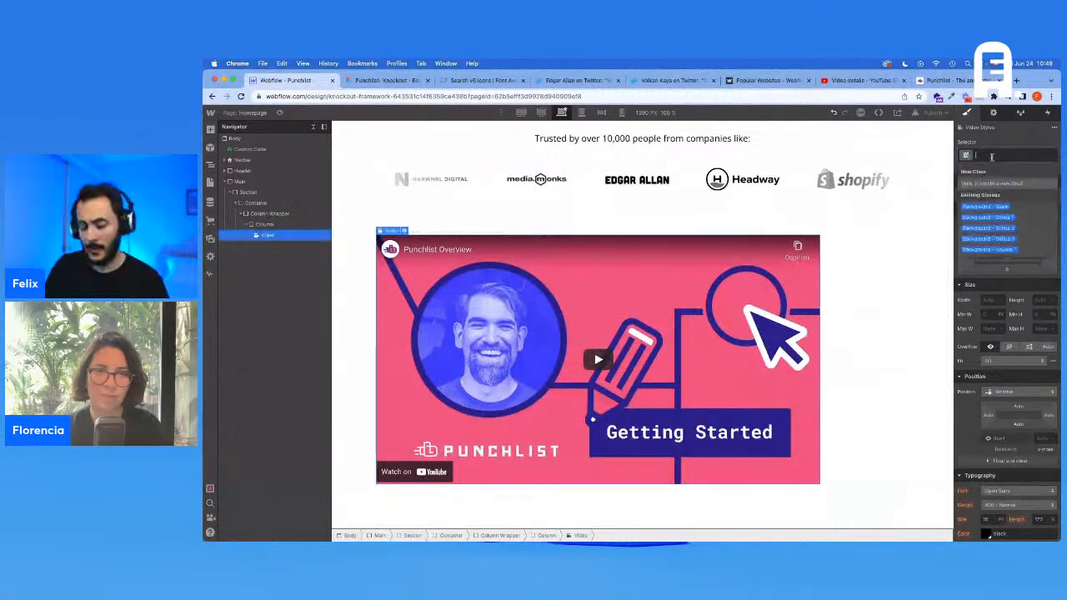
type("div")
key("Return")
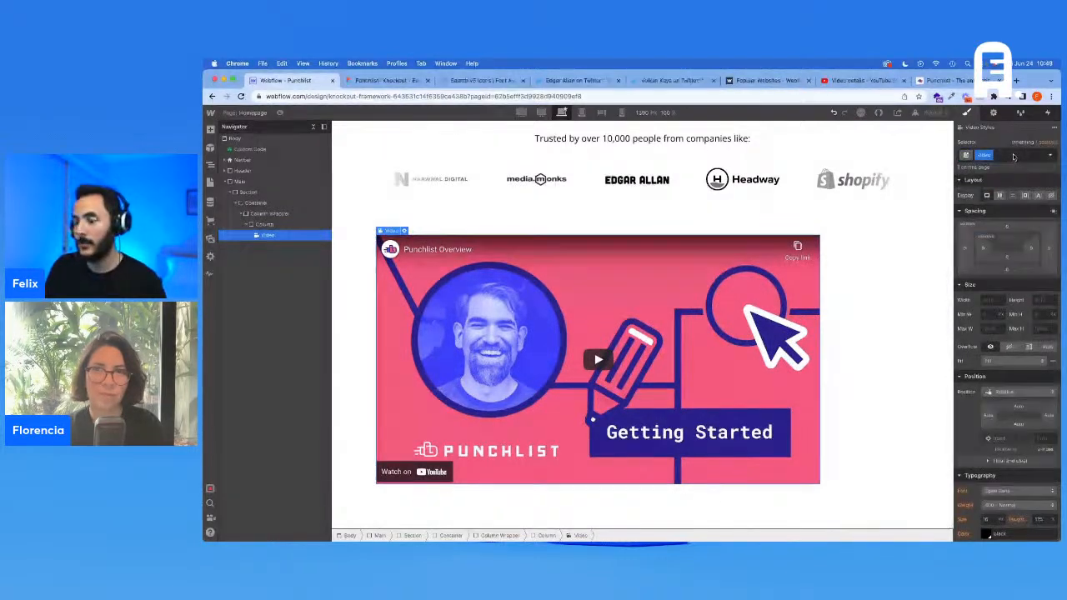
Add the Full Width combo class to the Video element
left_click(1014, 156)
type("fi")
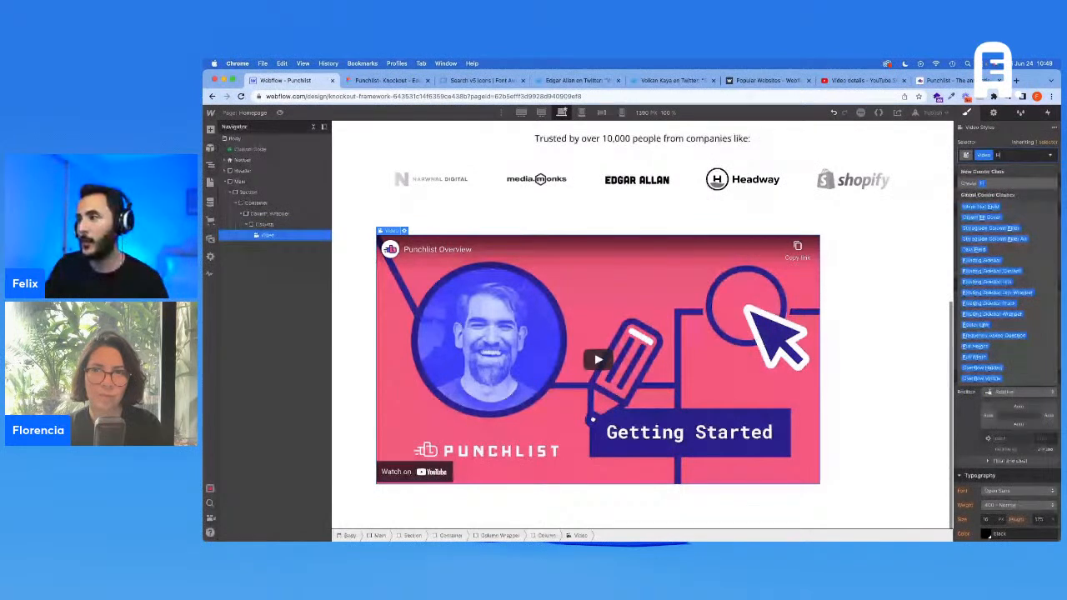
type("ull")
left_click(997, 218)
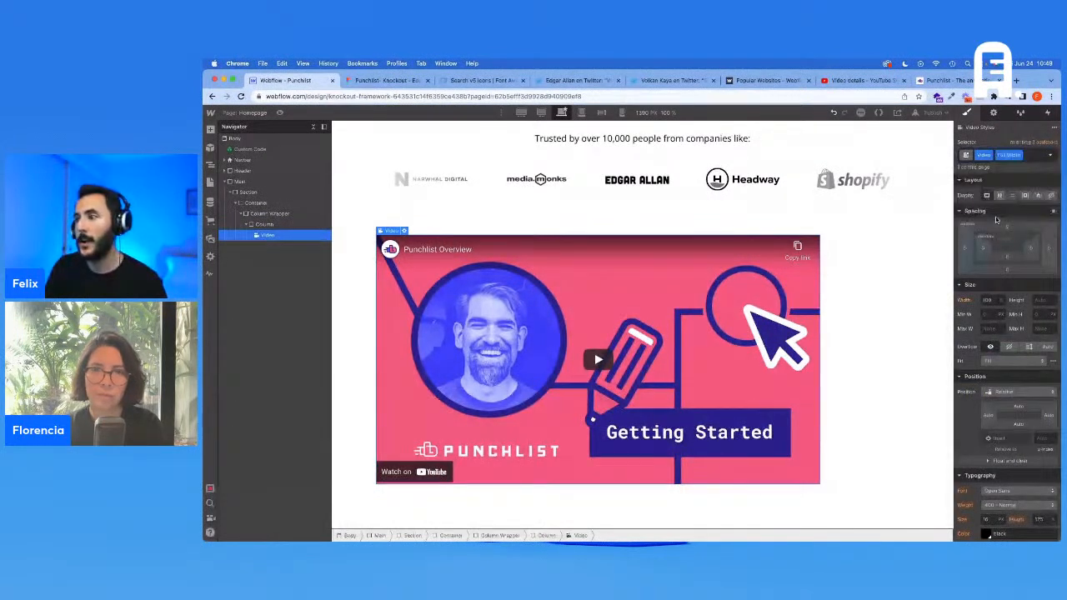
Centre the Column holding the video by adding the Center Element class to it
left_click(272, 225)
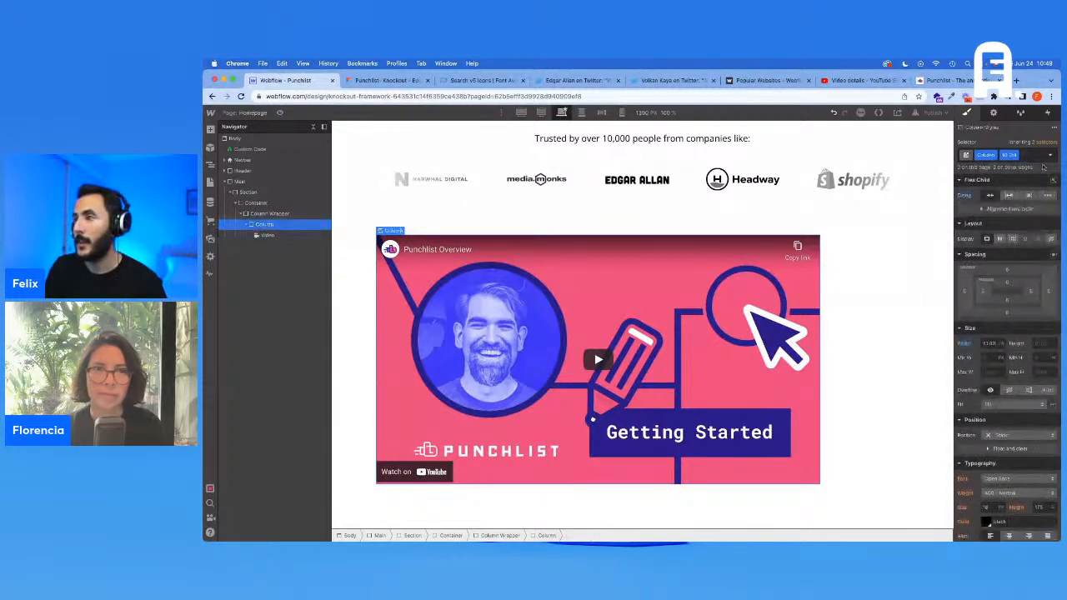
left_click(1036, 155)
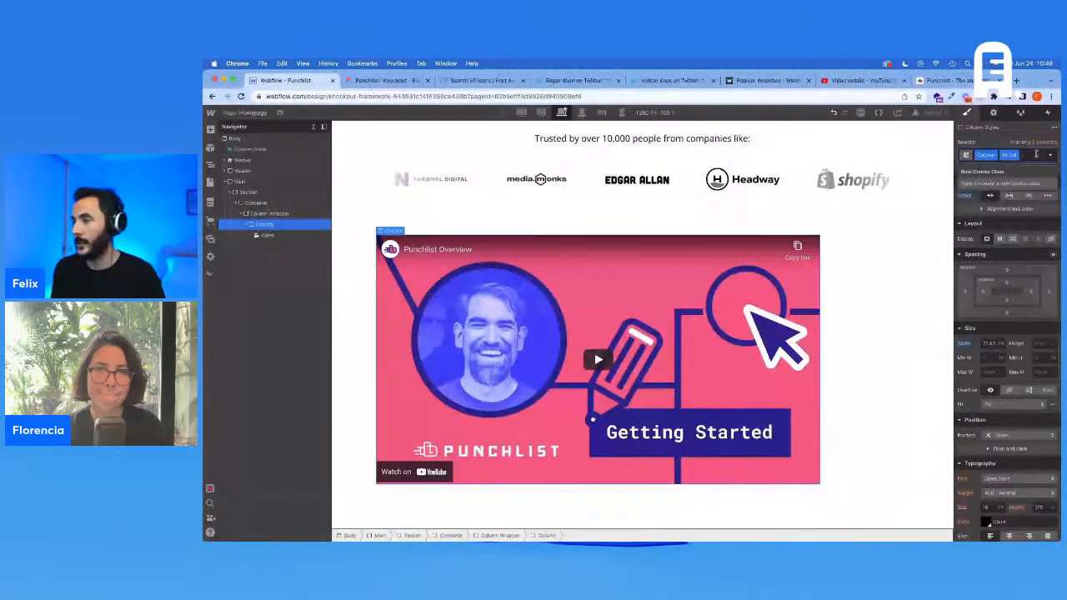
type("Combo Ele")
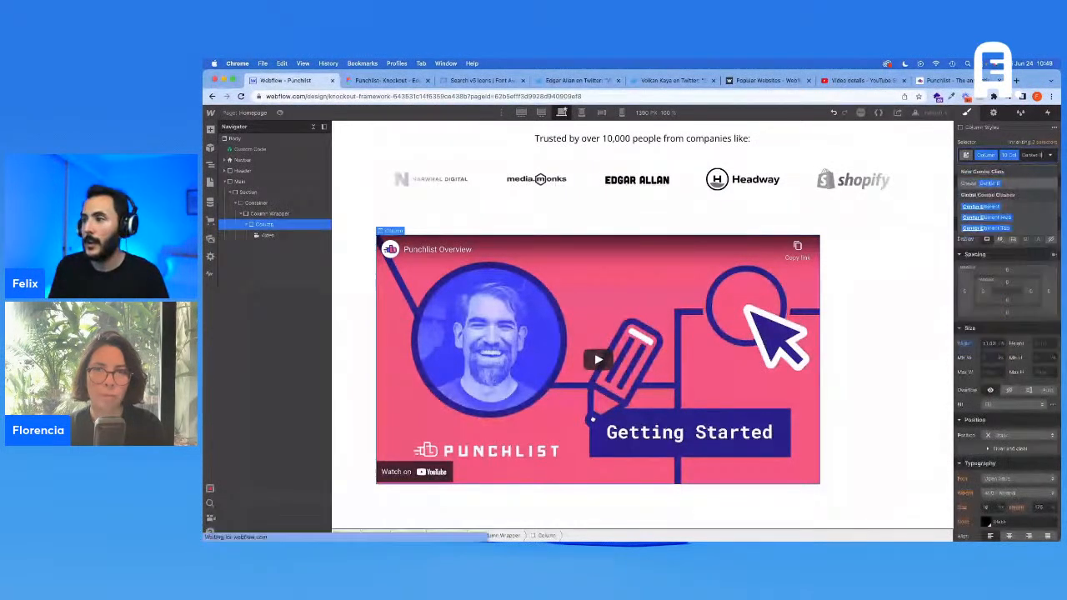
left_click(981, 206)
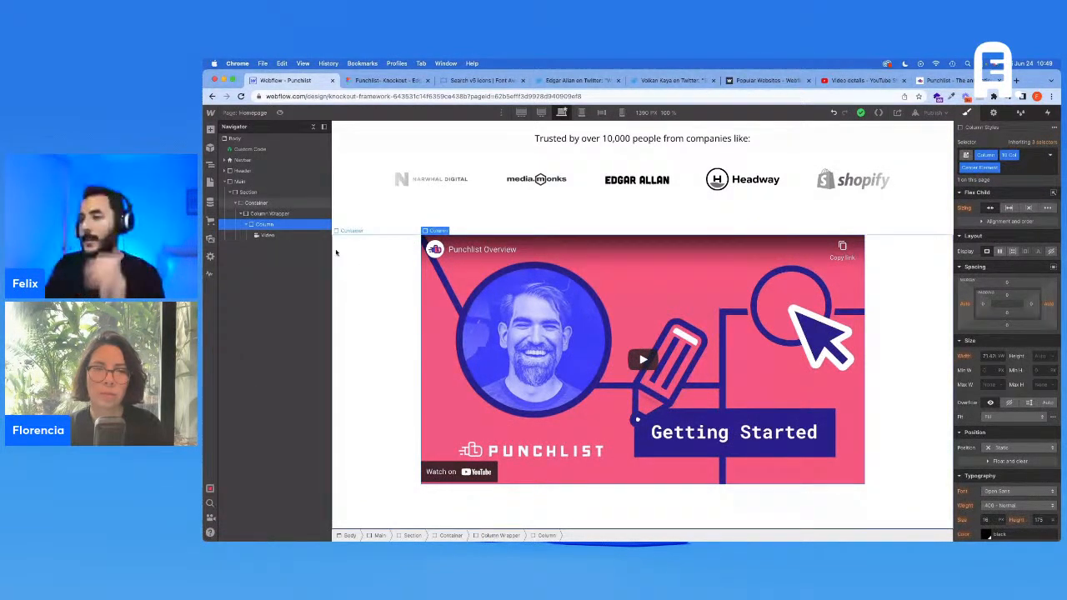
Remove the Full Width combo class from the Video element
left_click(268, 235)
key("BackSpace")
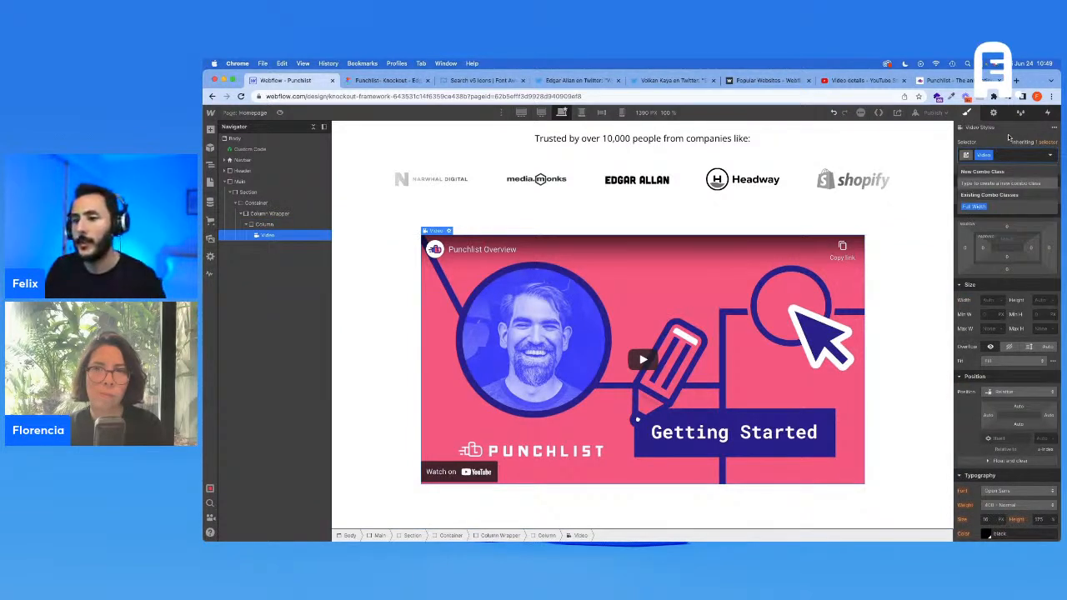
Check the spacing below the video in Figma, return to Webflow and add the Margin Bottom - L class to the video's Column Wrapper
left_click(376, 80)
scroll(609, 417, "down", 2)
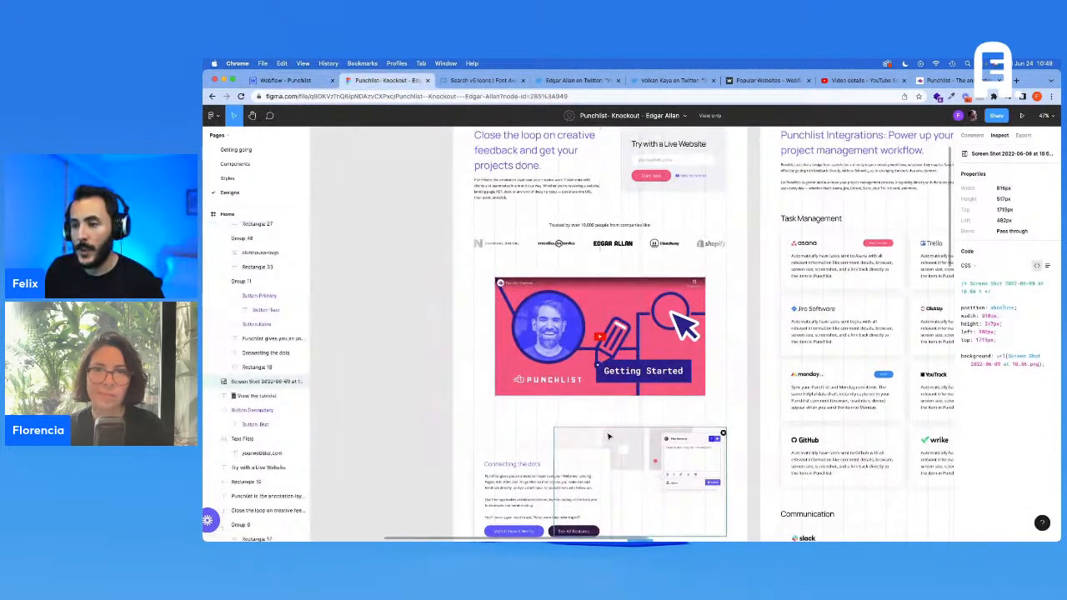
left_click(617, 388)
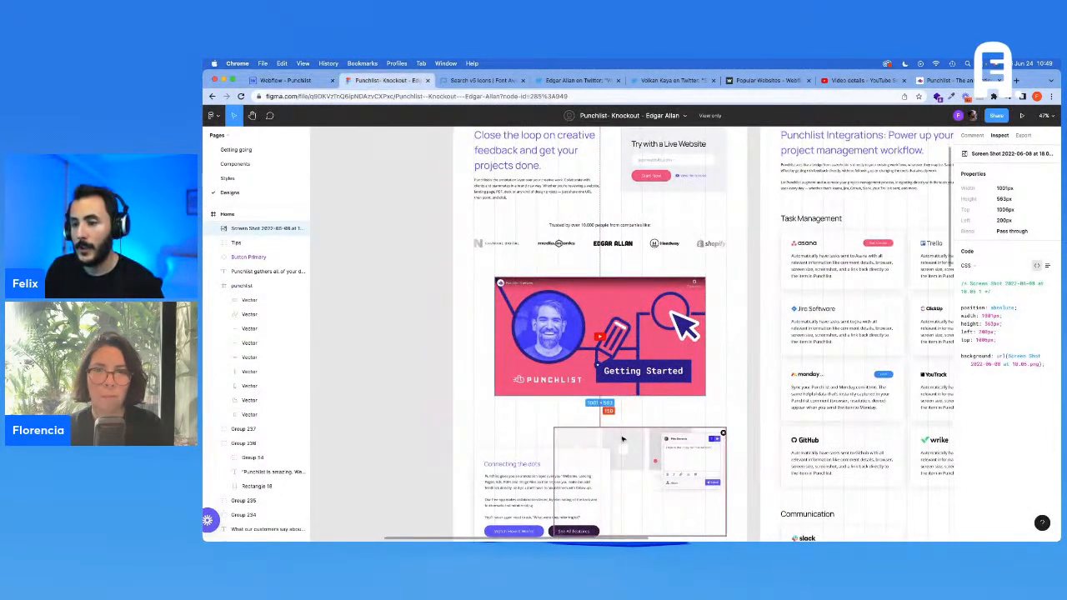
scroll(622, 439, "down", 3)
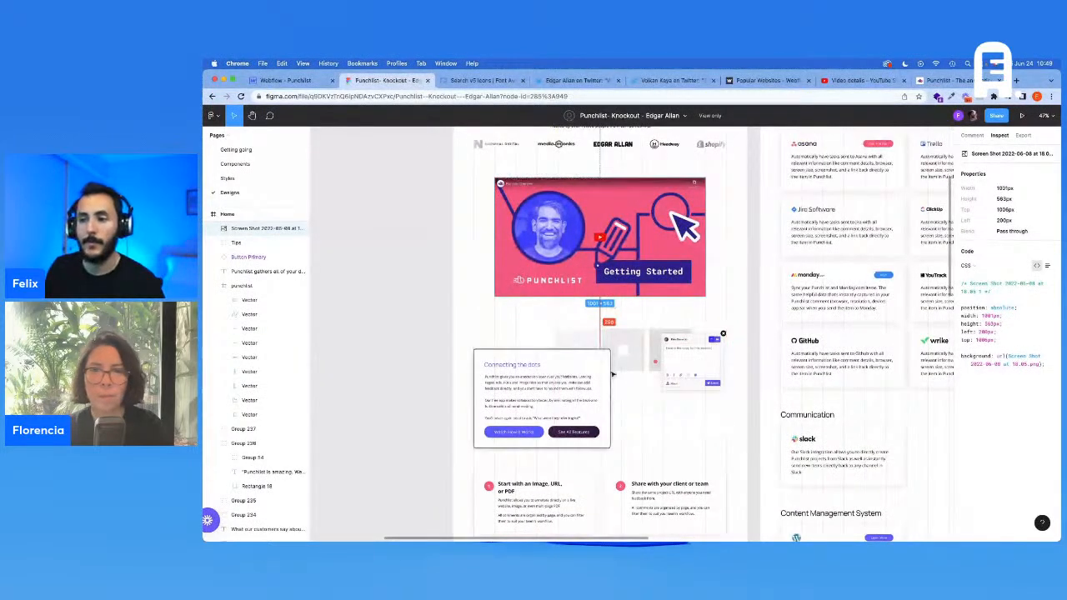
left_click(286, 80)
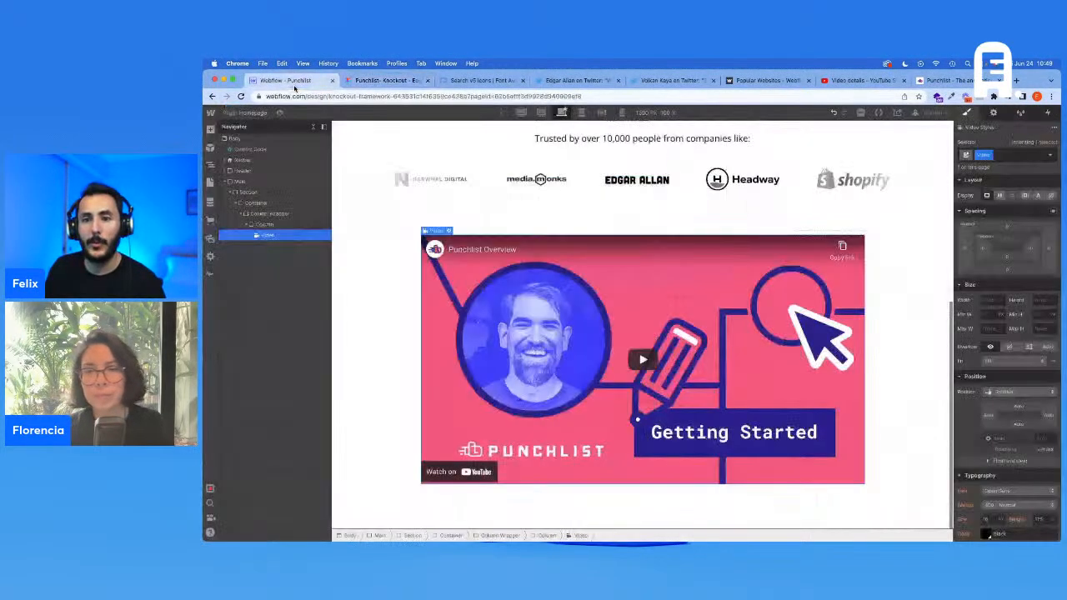
left_click(267, 213)
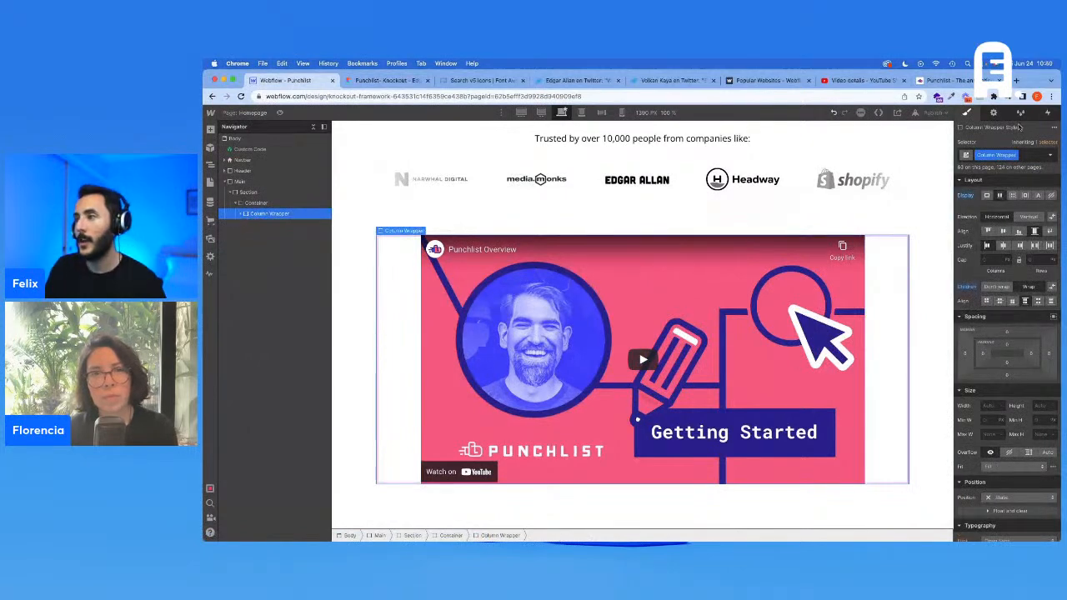
left_click(1022, 154)
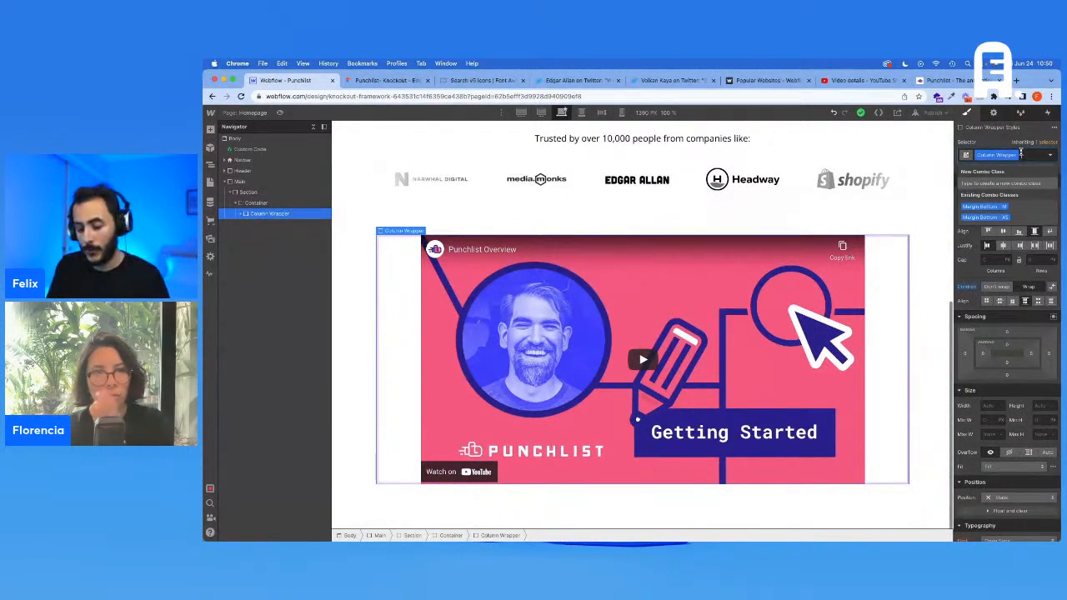
type("M")
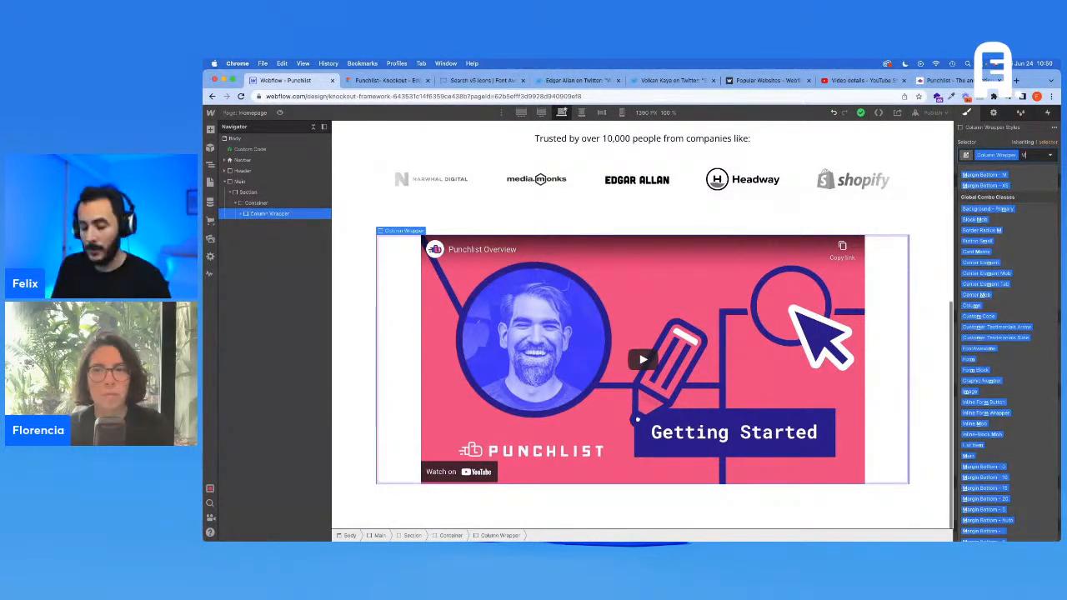
type("argin Bottom -")
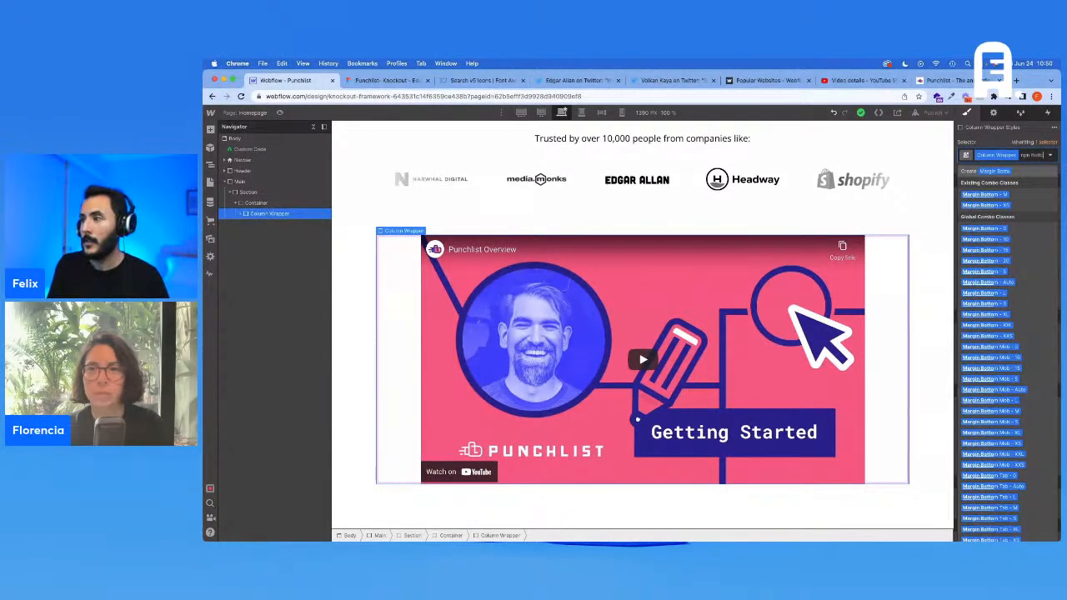
type(" L")
key("Return")
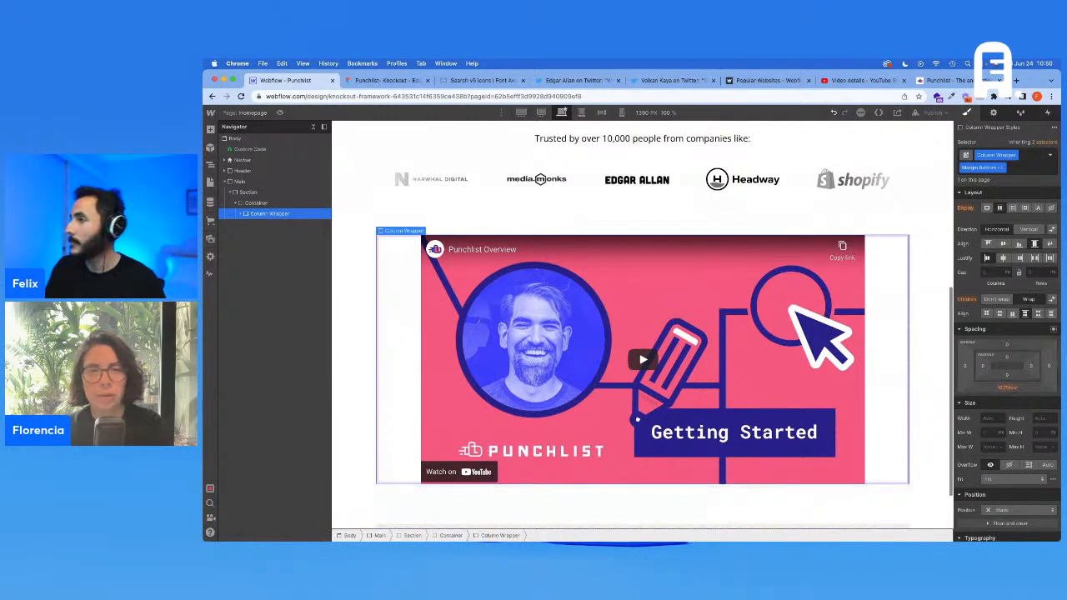
scroll(867, 261, "down", 2)
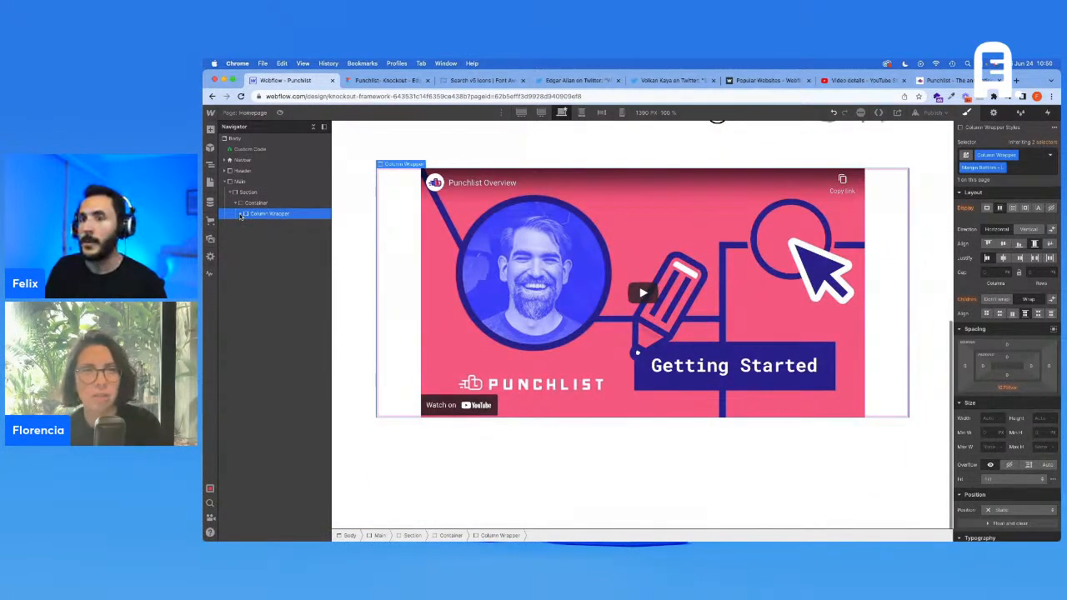
Check the Connecting the dots section in Figma, open punchlist.com, inspect its annotation video and copy the source URL
left_click(390, 80)
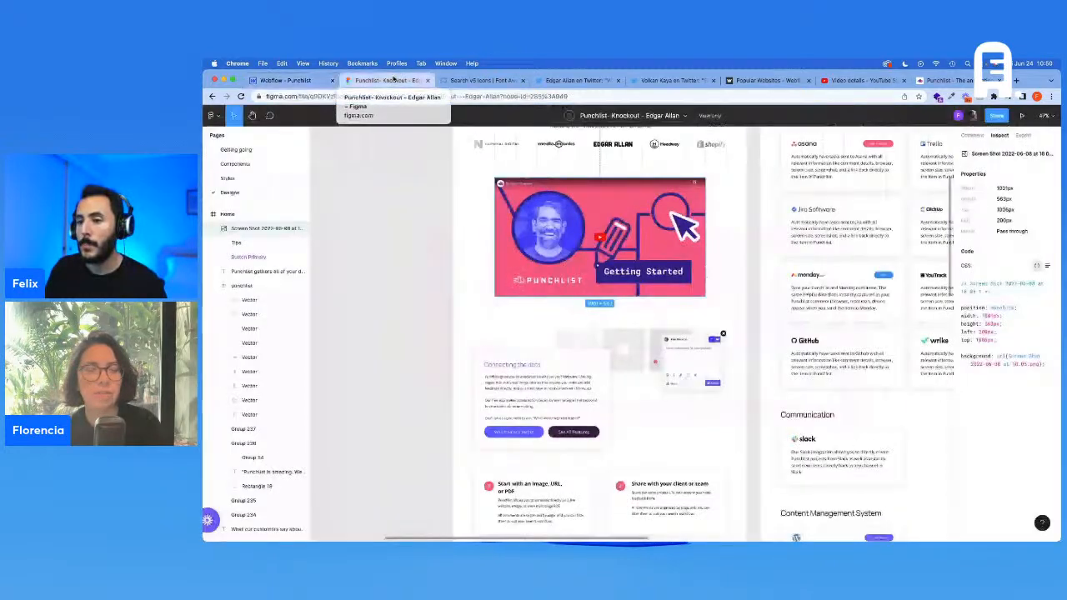
scroll(648, 358, "up", 5, "ctrl")
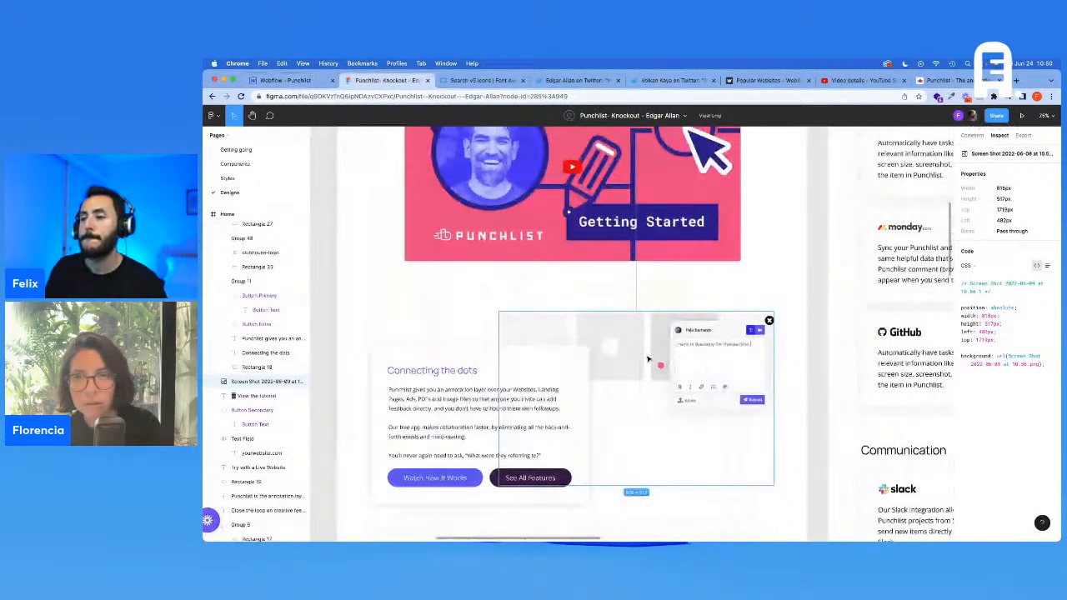
left_click(938, 80)
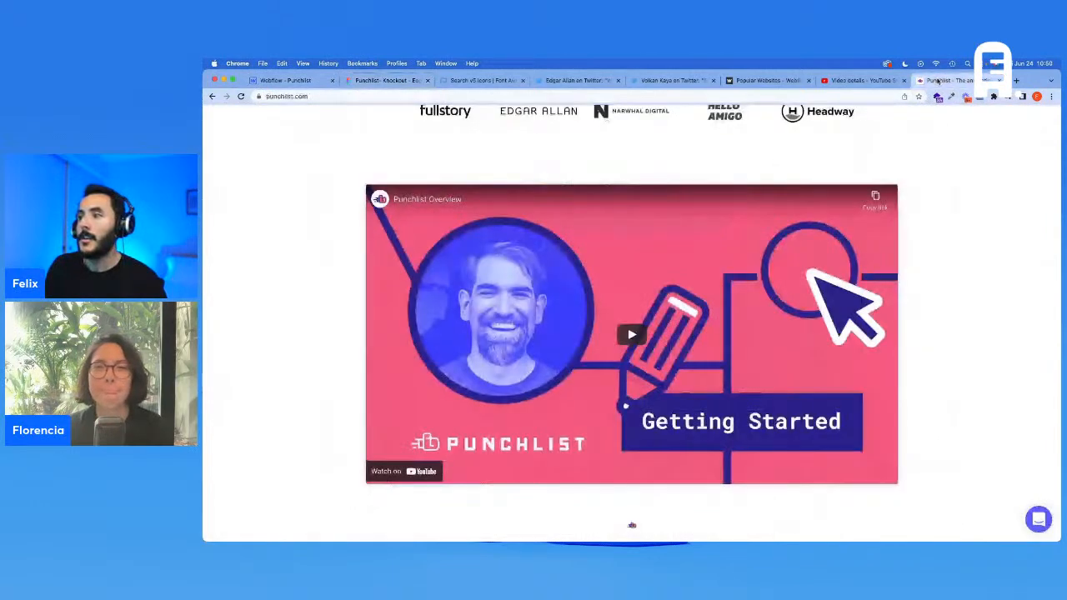
scroll(762, 286, "down", 5)
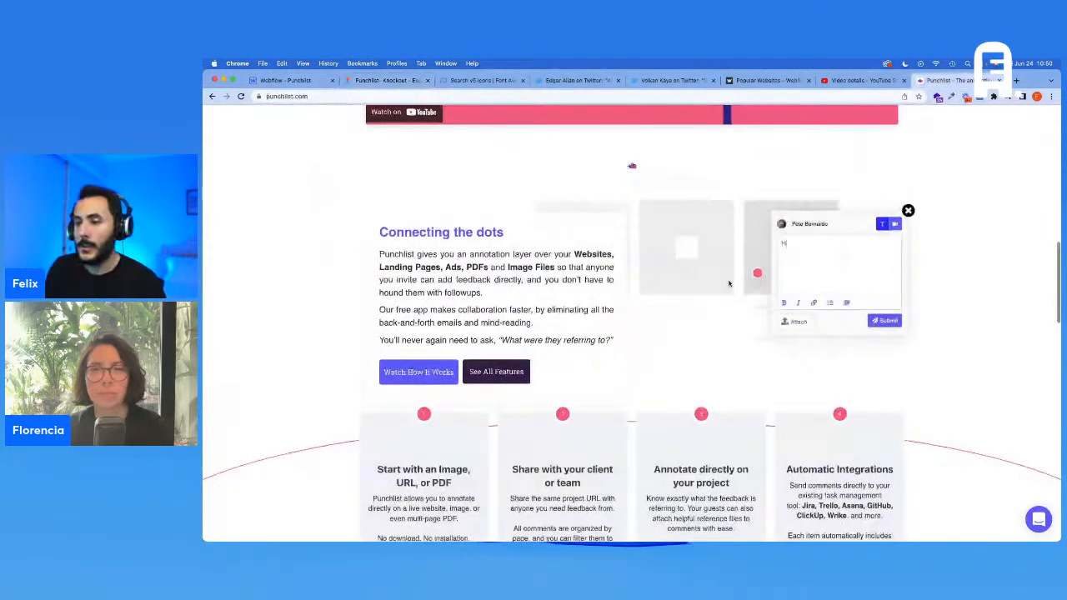
right_click(707, 257)
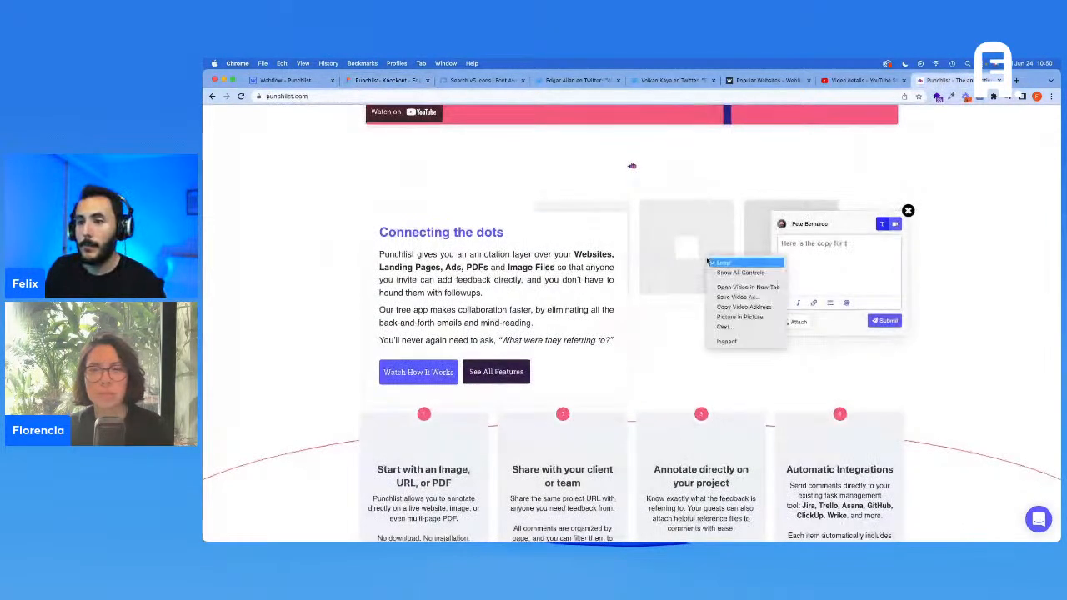
left_click(751, 345)
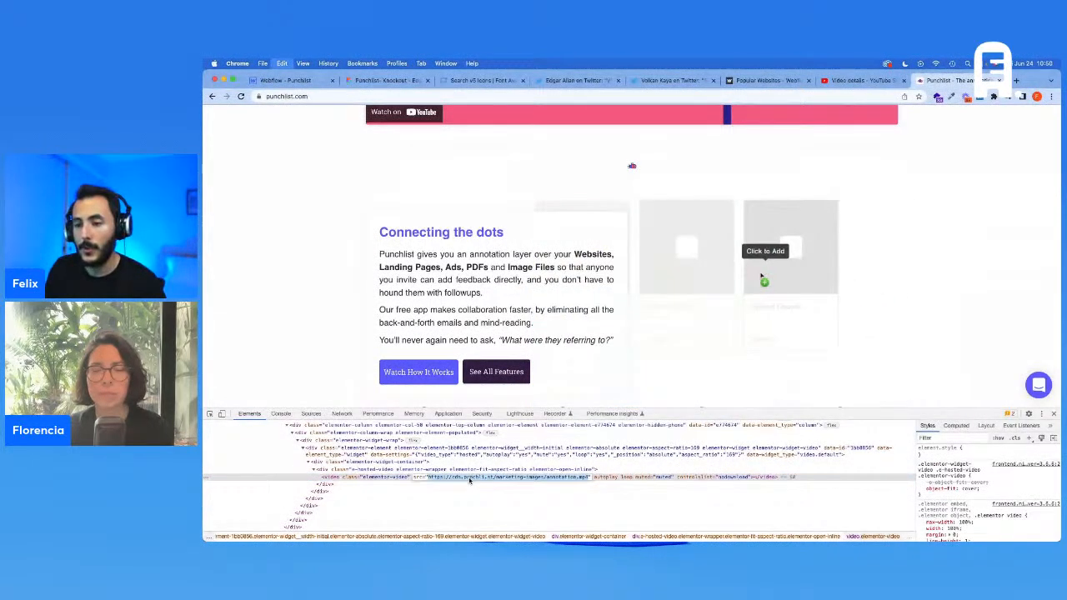
left_click(1015, 80)
type("https://cdn.punchli.st/marketing-images/annotation.mp4")
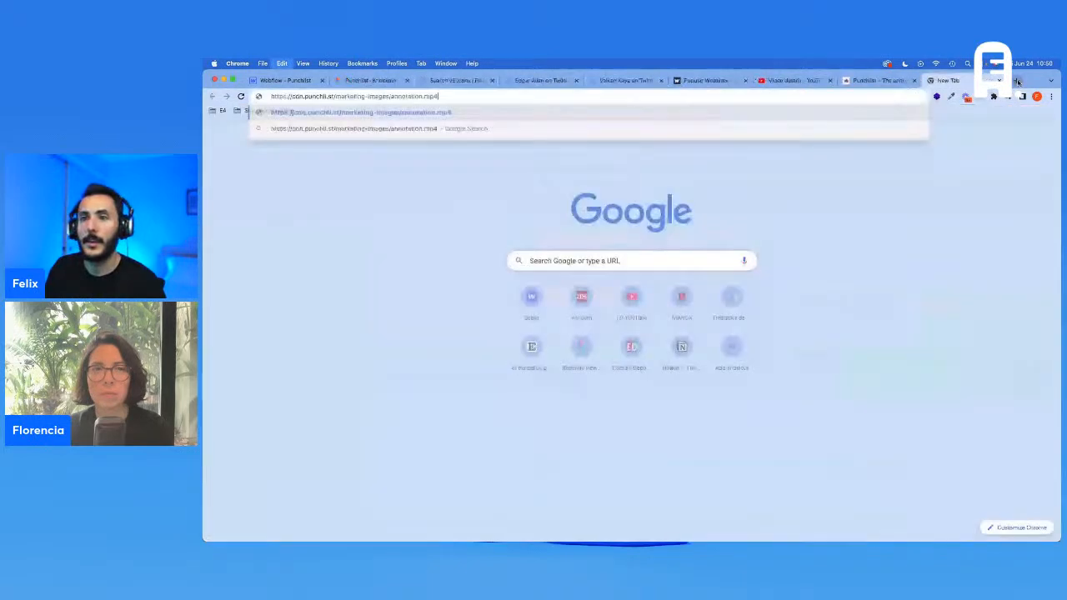
key("Return")
right_click(696, 305)
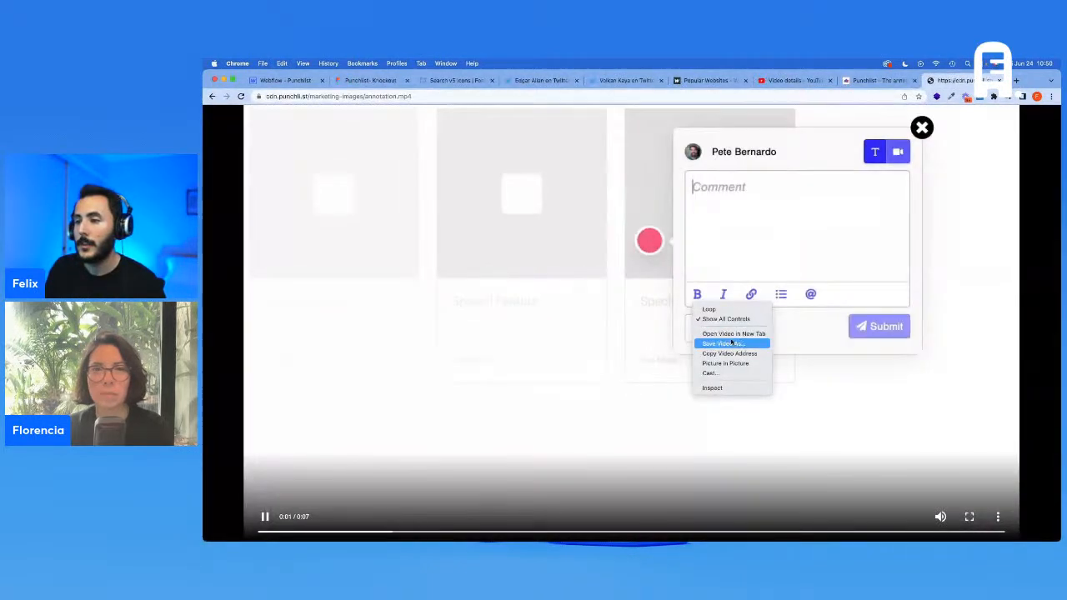
left_click(736, 344)
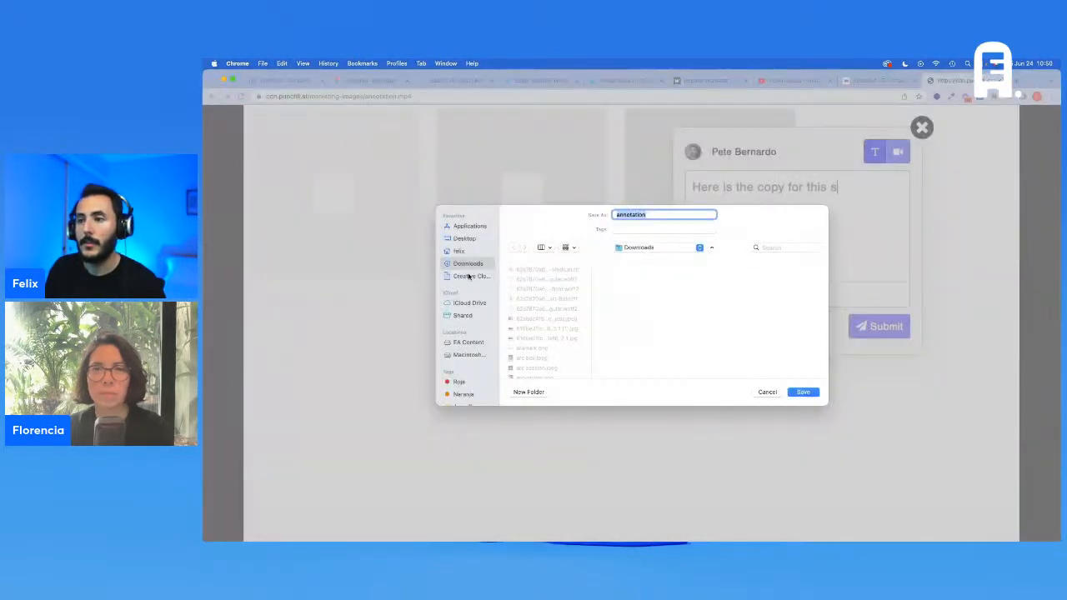
left_click(805, 391)
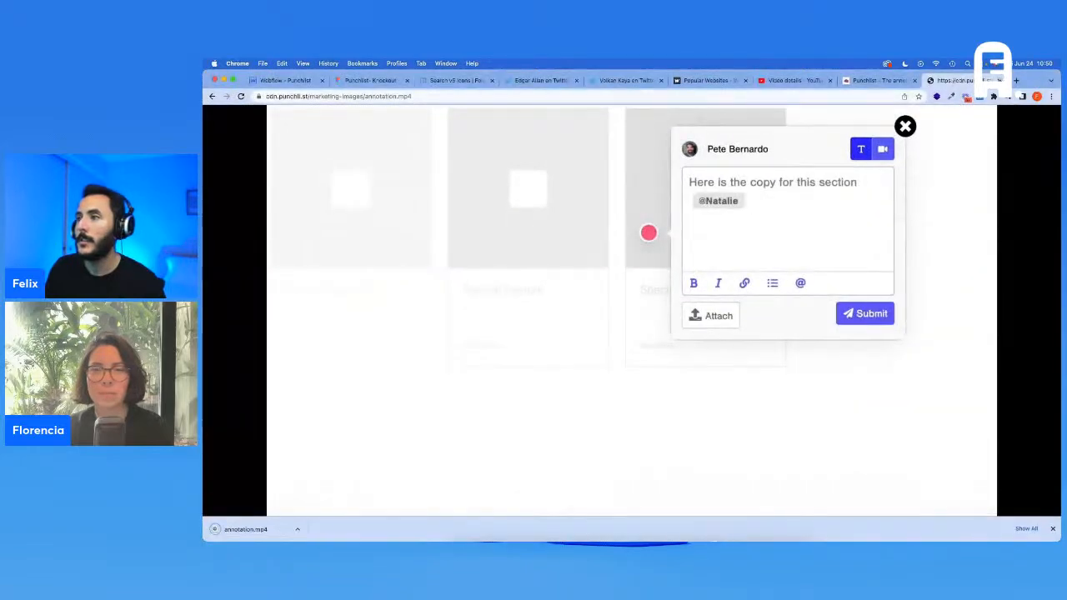
key("super+w")
left_click(275, 80)
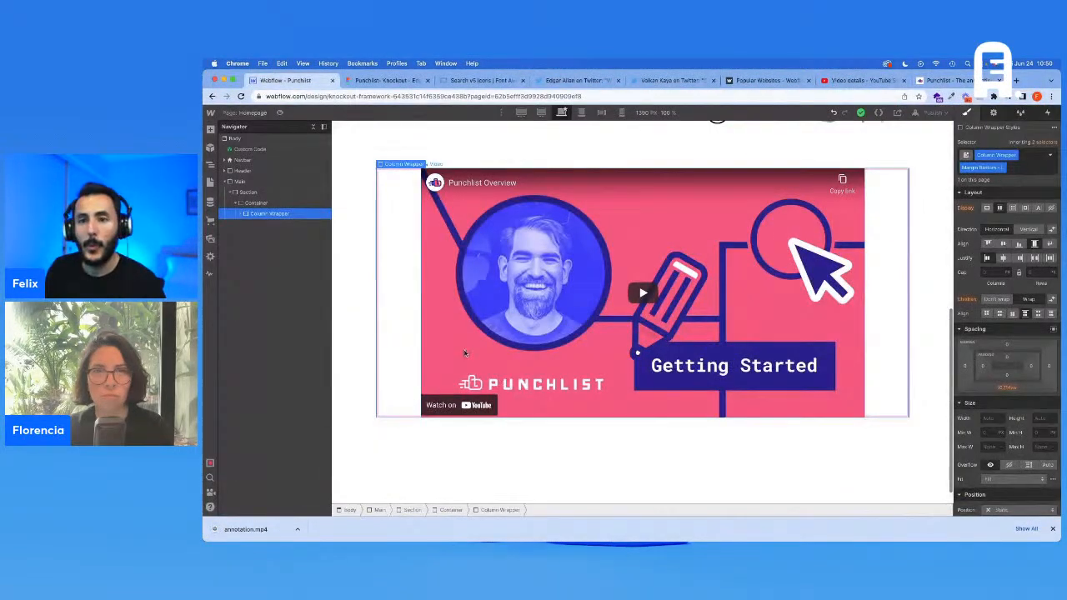
Examine in Figma the size of the Connecting the dots card and its spacing and overlap with the annotation screenshot
left_click(379, 80)
scroll(578, 369, "down", 4)
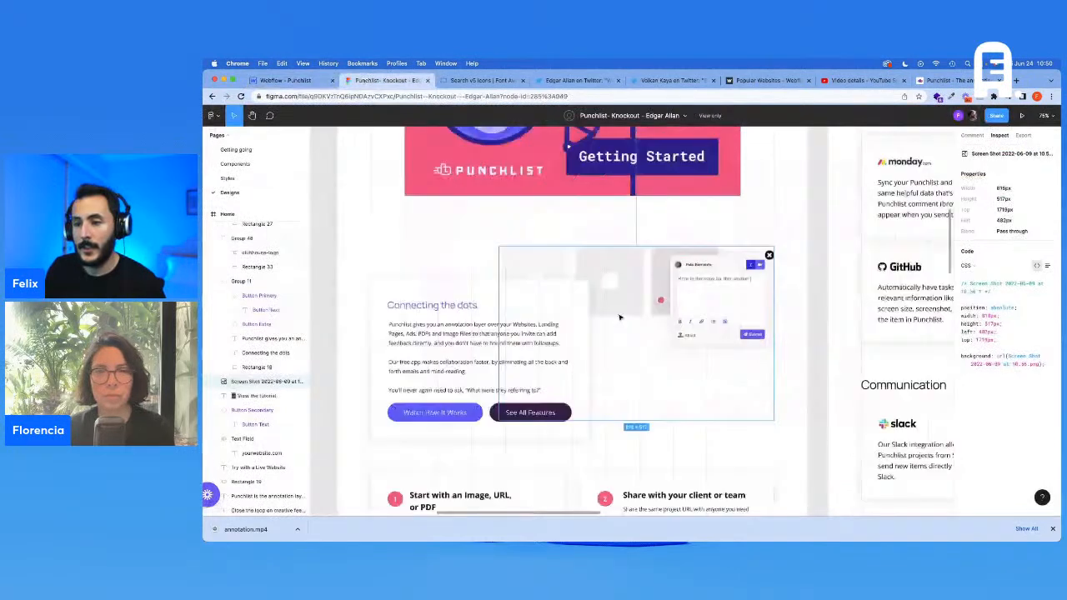
left_click(394, 384)
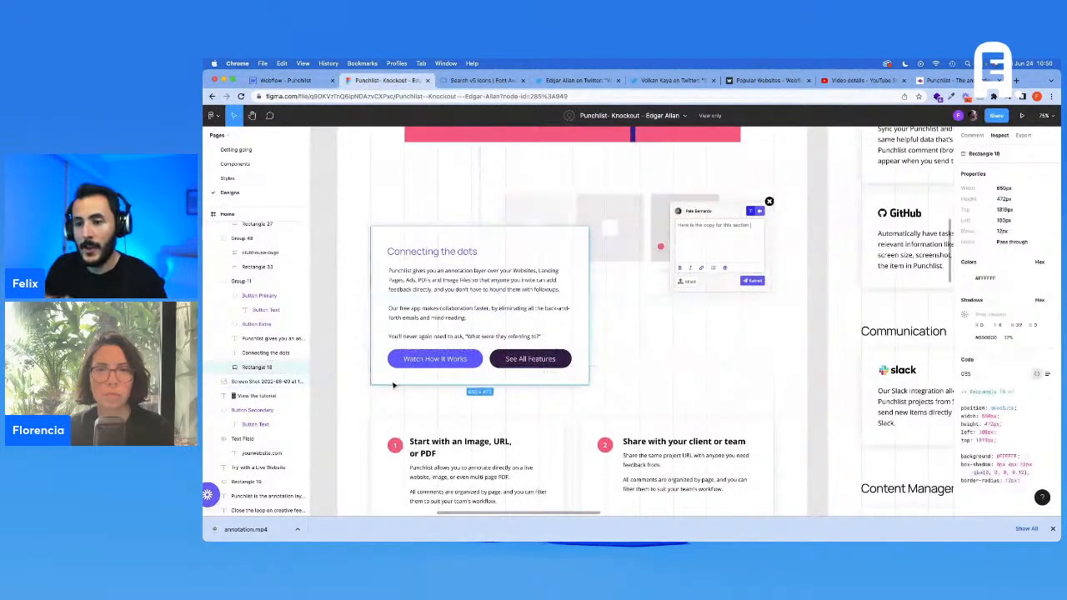
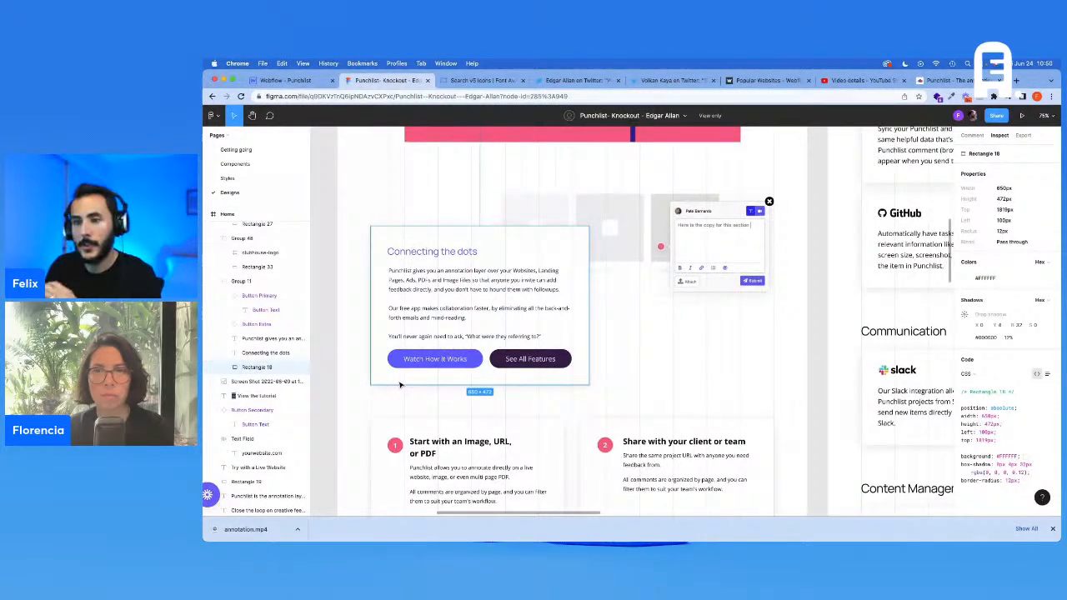
scroll(517, 304, "up", 3)
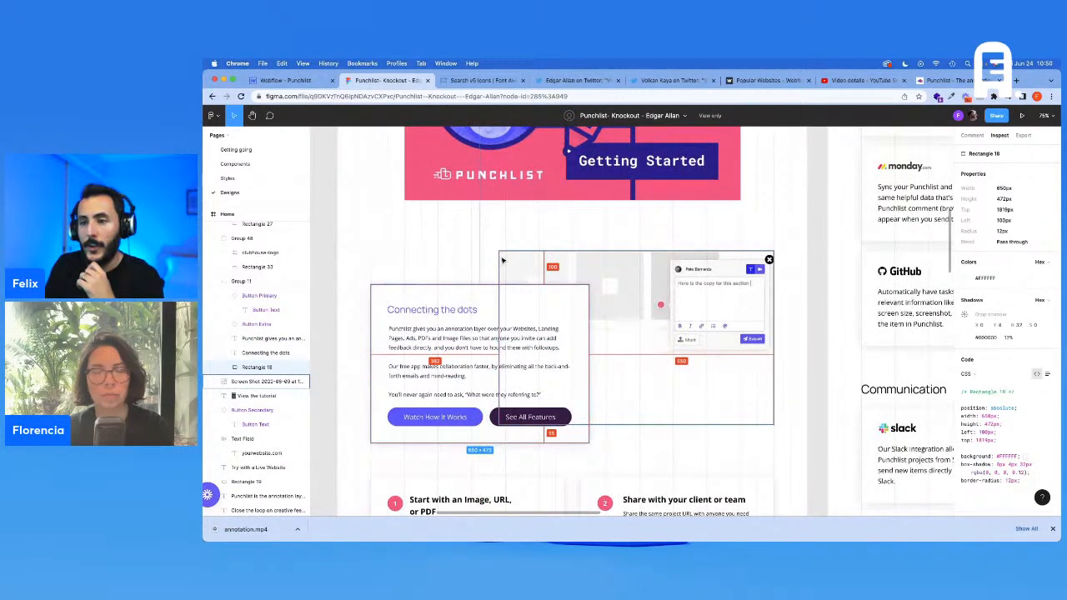
left_click(503, 260)
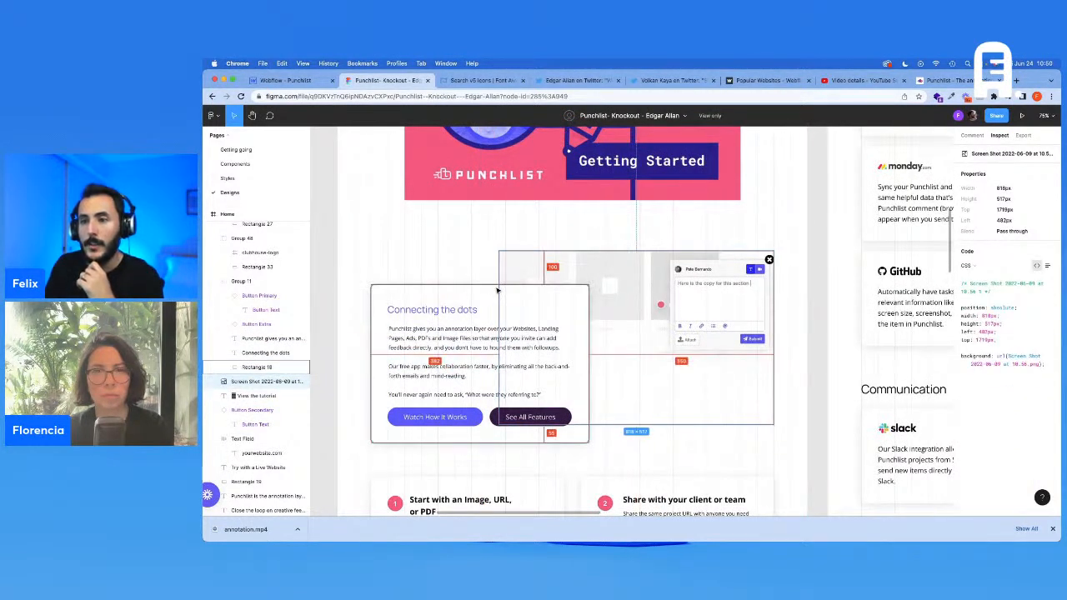
Switch to Webflow, add a Div Block to the Container below the video's Column Wrapper and give it the Wrapper class
left_click(310, 81)
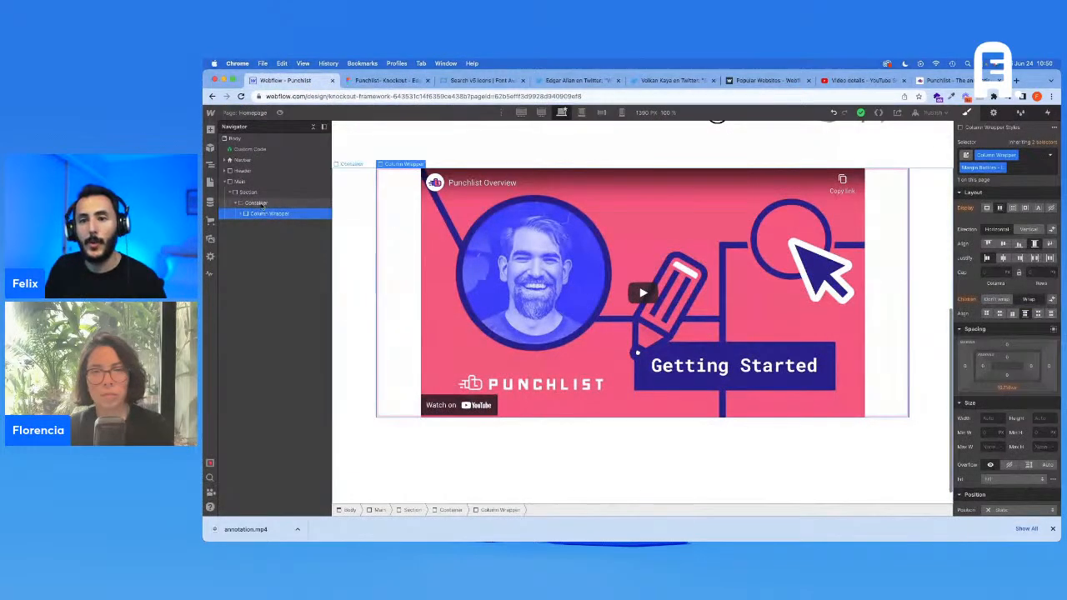
key("super+e")
type("d")
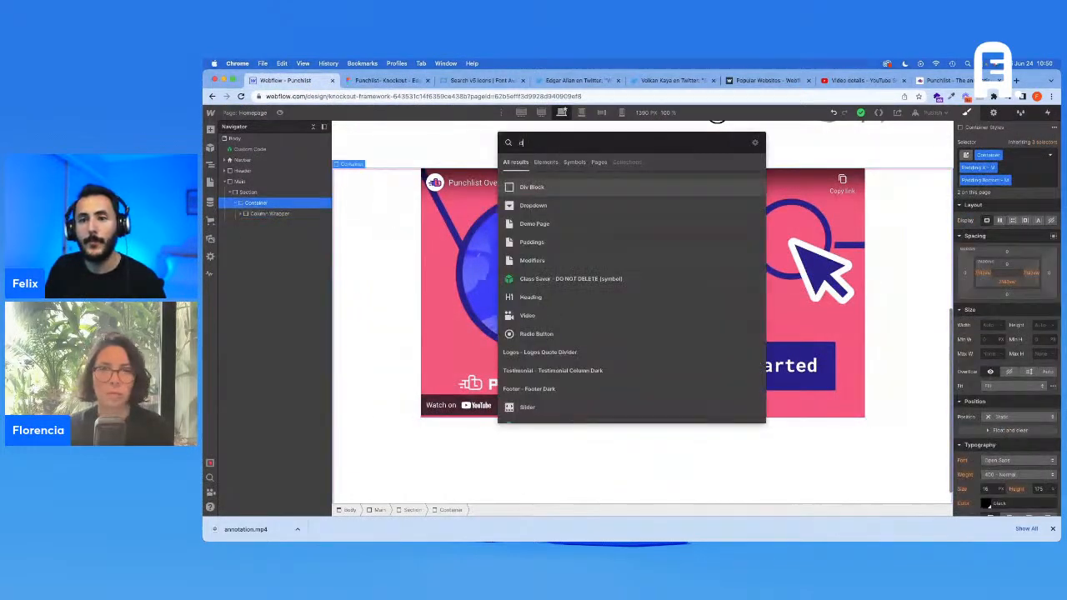
key("Return")
key("super+Return")
type("Wra")
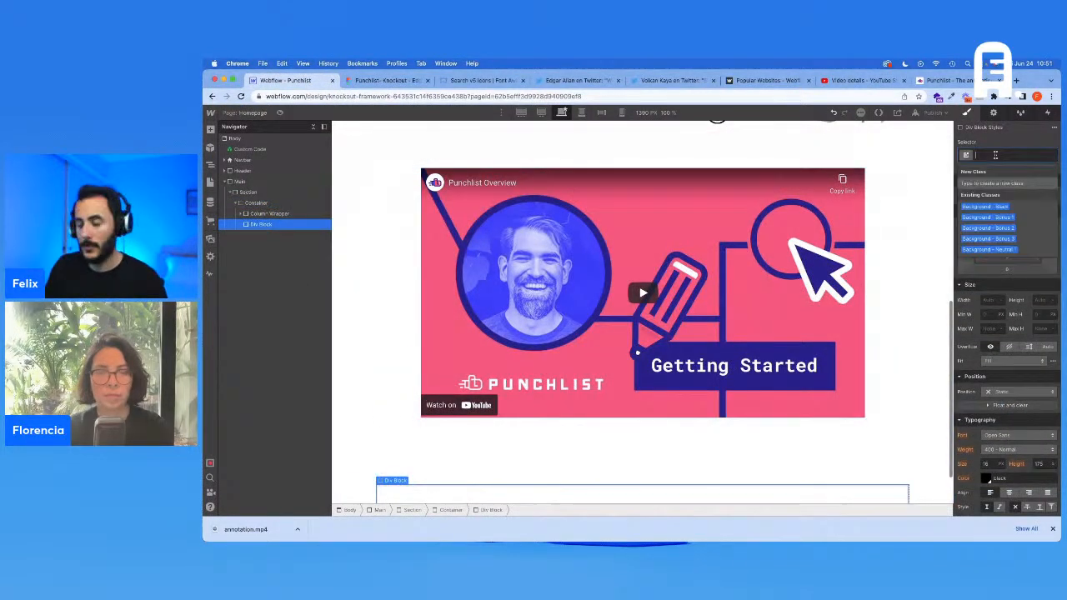
key("Return")
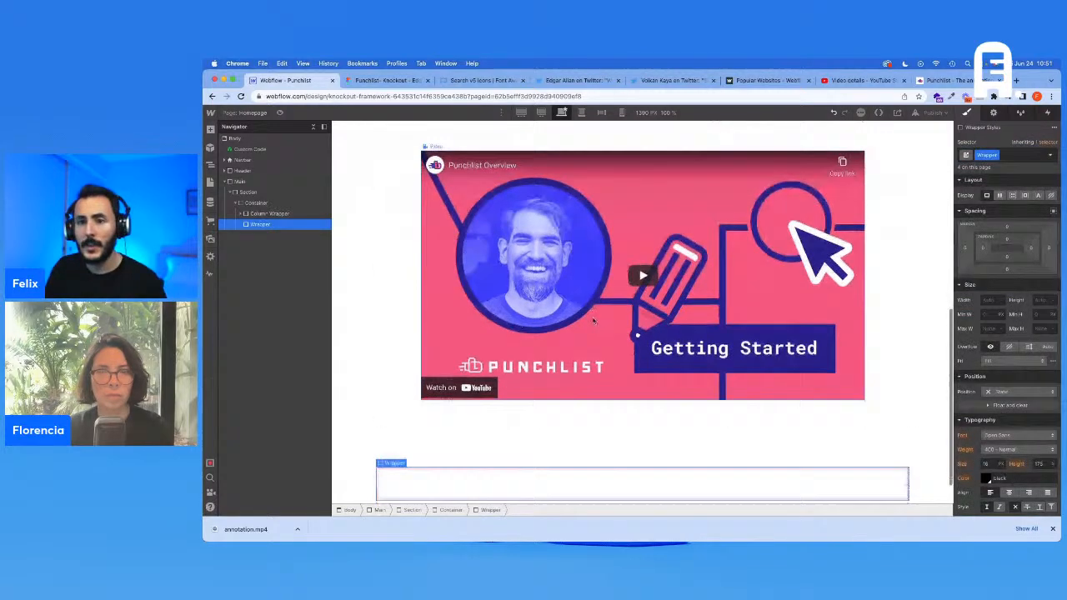
Add a Div Block inside the Wrapper, check the text card's styling in Figma and give the block a new Card White class
key("super+e")
type("d")
key("Return")
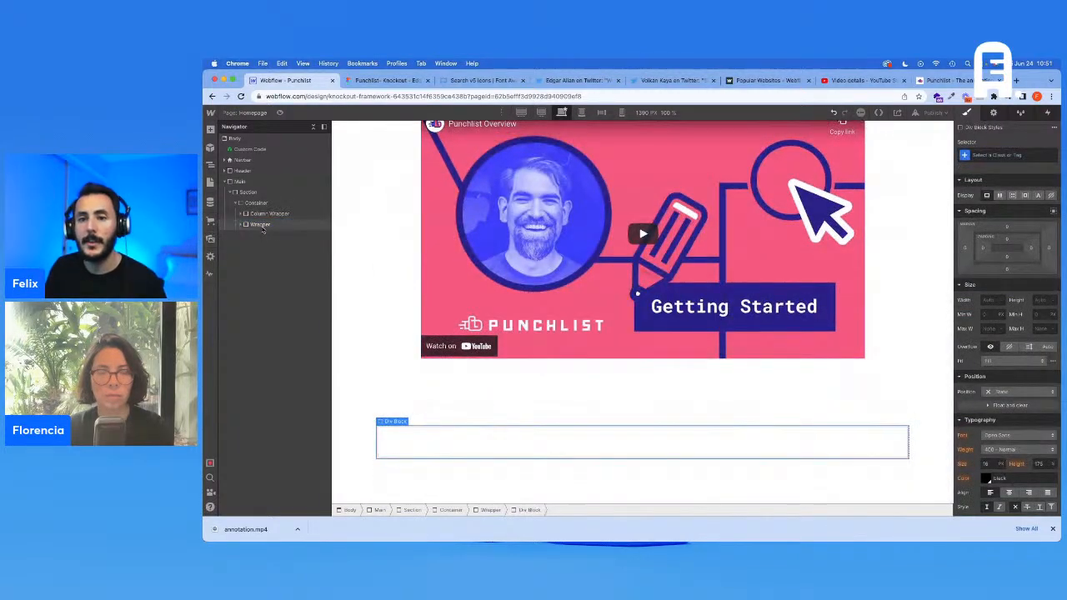
left_click(384, 80)
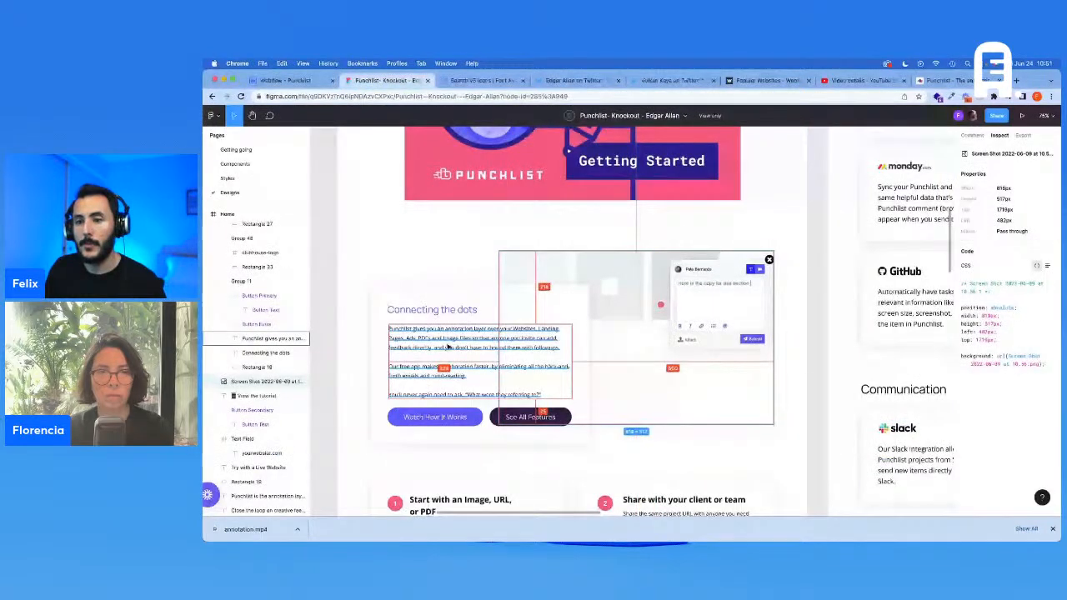
left_click(421, 297)
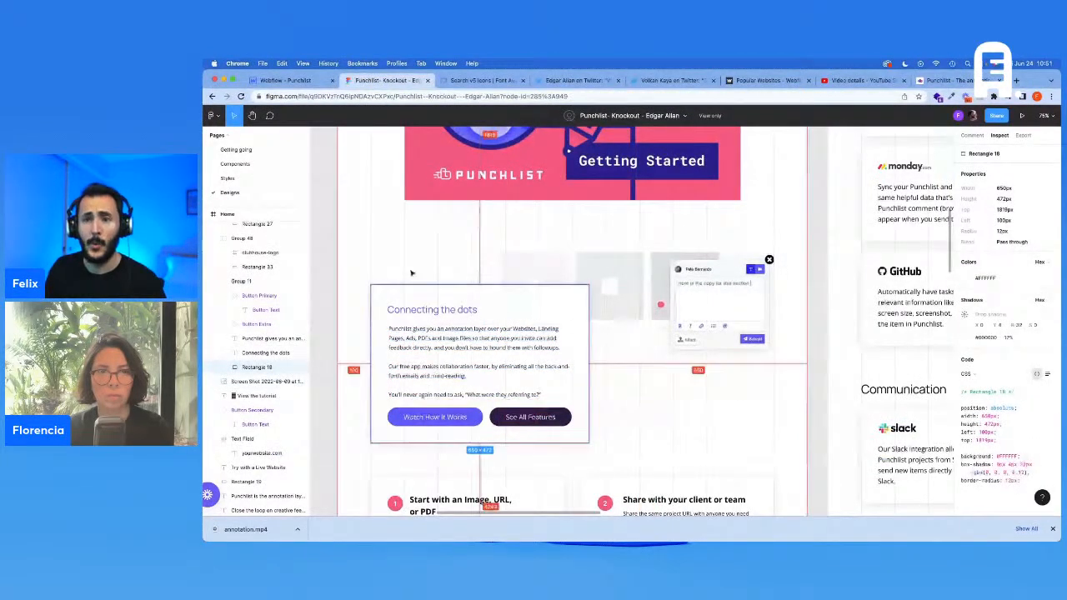
left_click(287, 81)
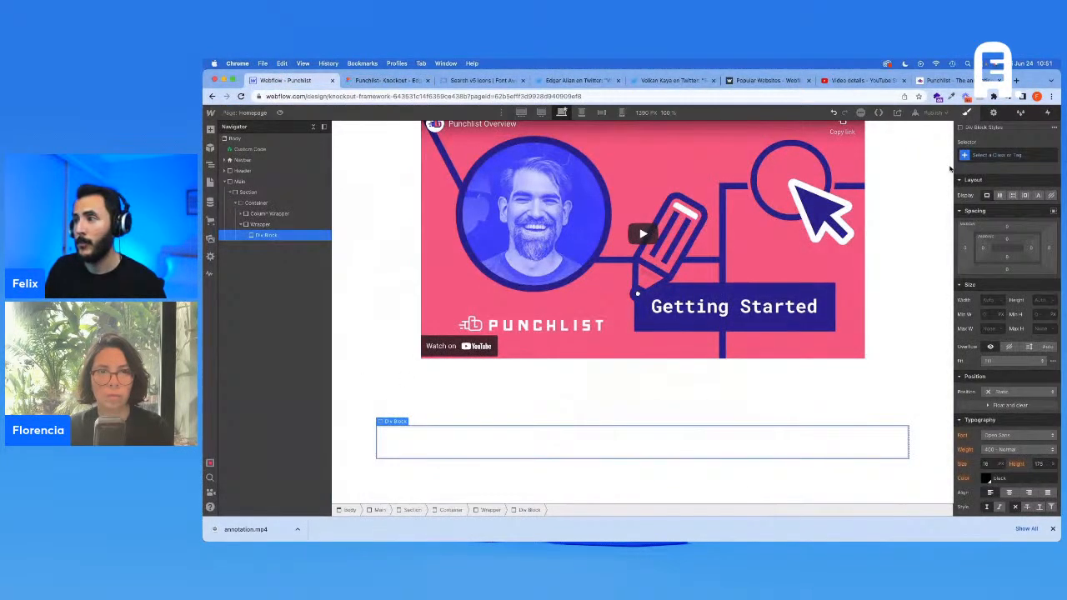
left_click(977, 155)
type("Card White")
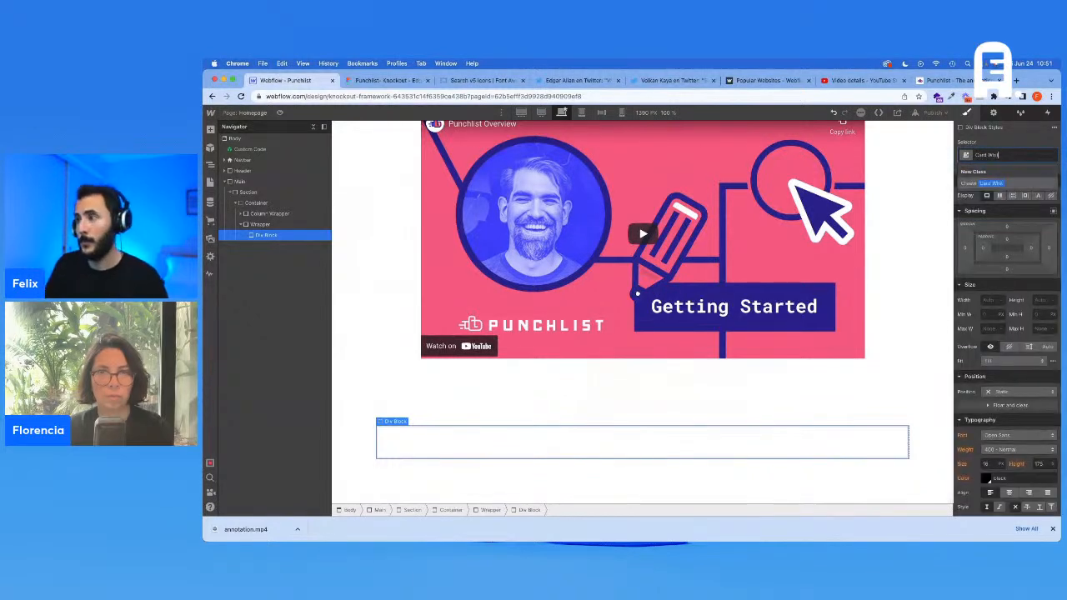
key("Return")
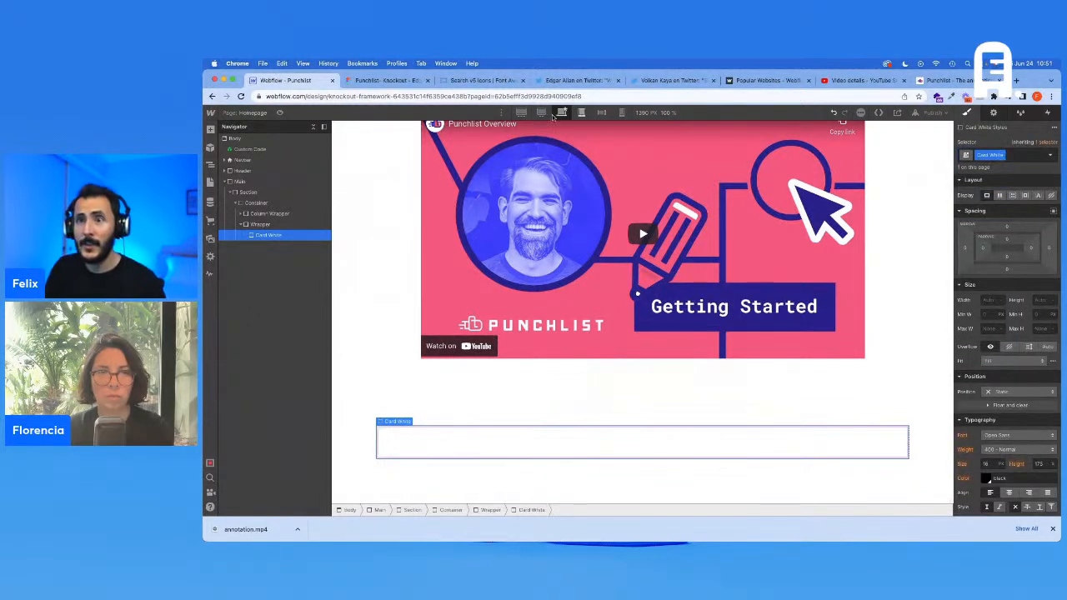
Check the card's width in Figma and set the Card White width to 650 px in Webflow
left_click(386, 80)
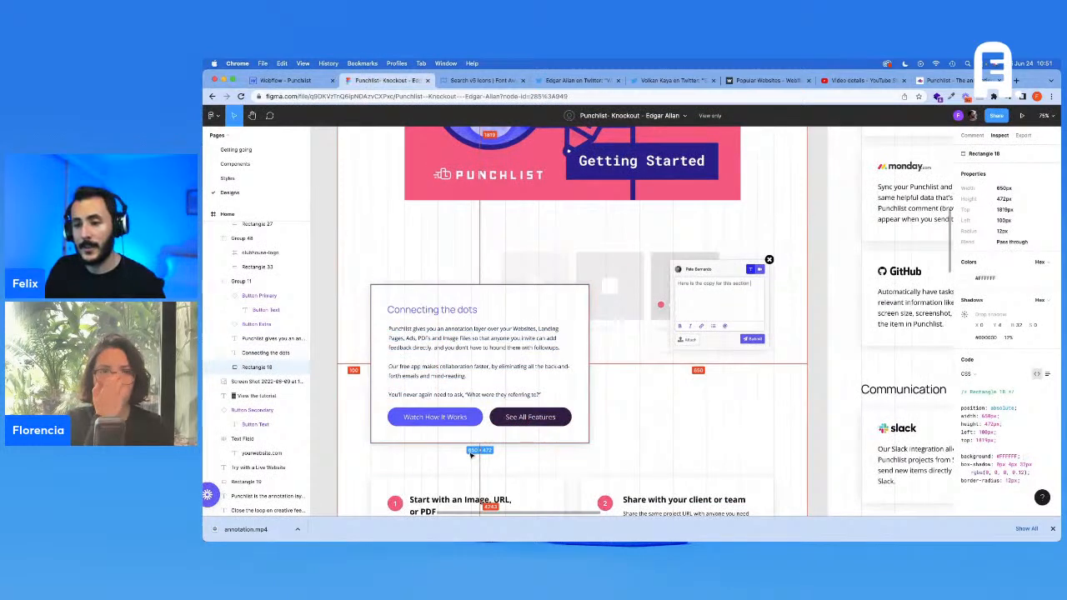
left_click(302, 82)
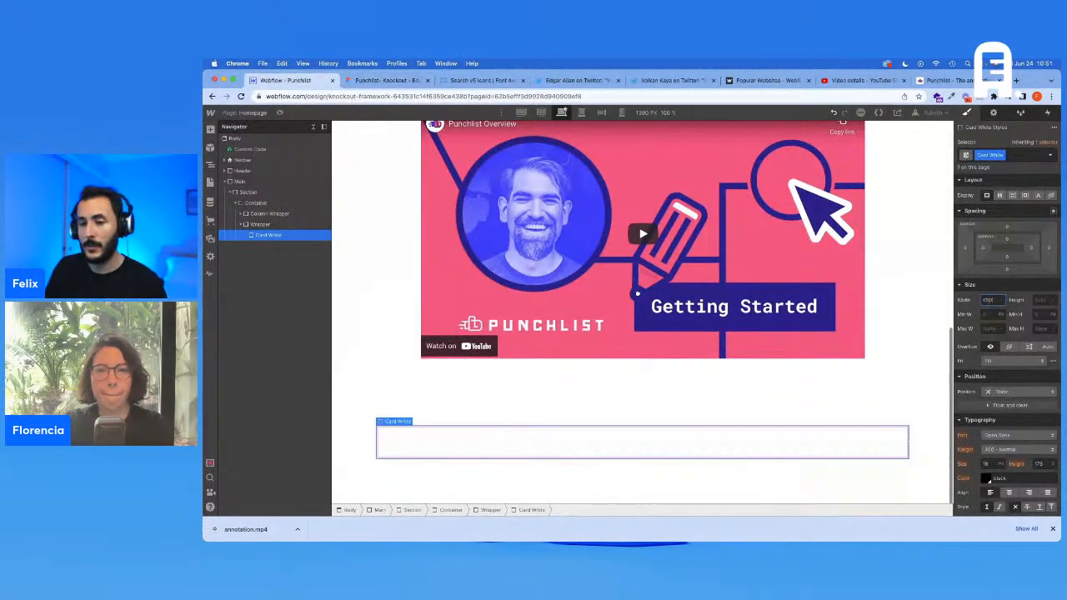
key("Return")
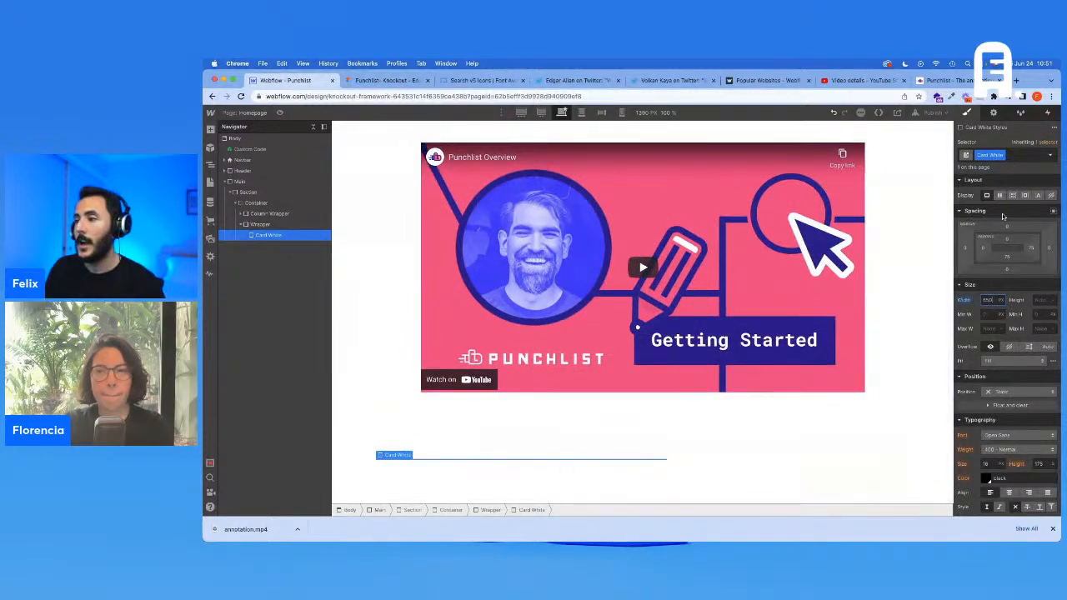
Set the Card White width to 45.13 vw on the 1440 px breakpoint
left_click(542, 112)
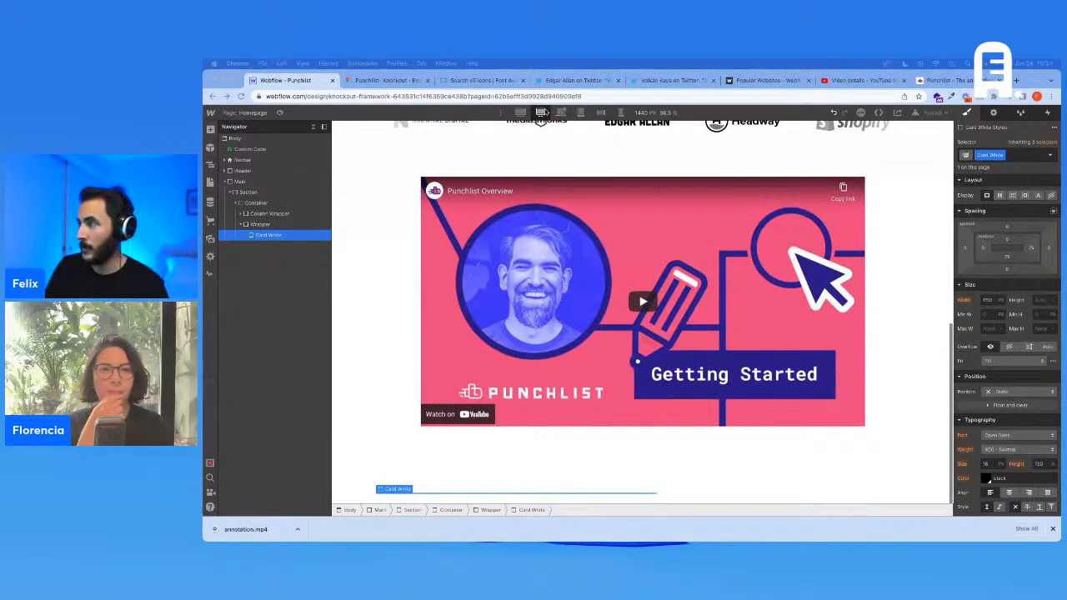
left_click(991, 299)
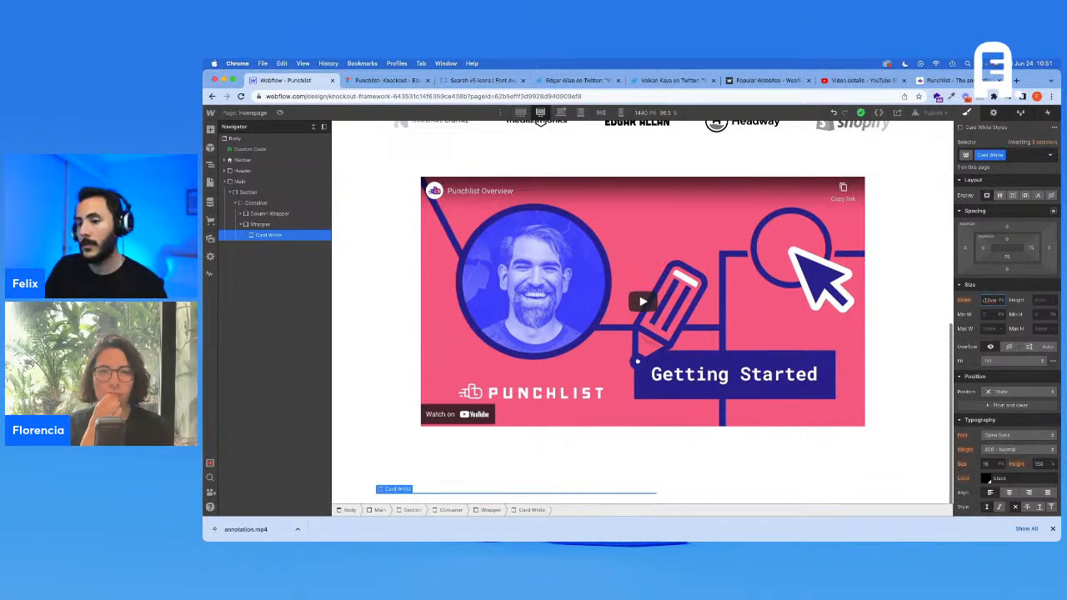
type("vw")
key("Return")
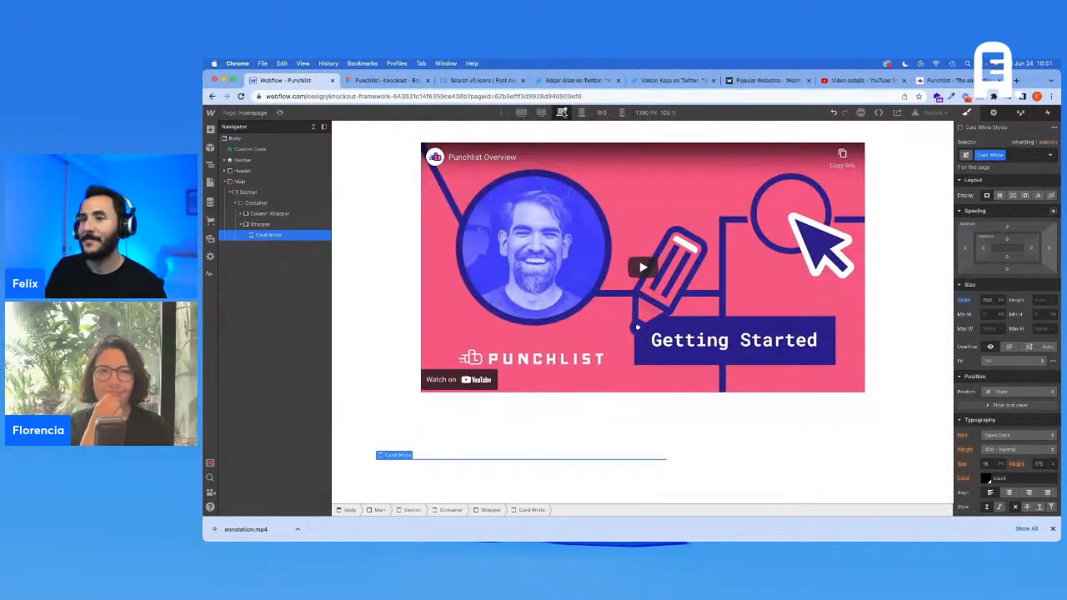
Give Card White a fixed pixel width on the 1920 px breakpoint
left_click(521, 113)
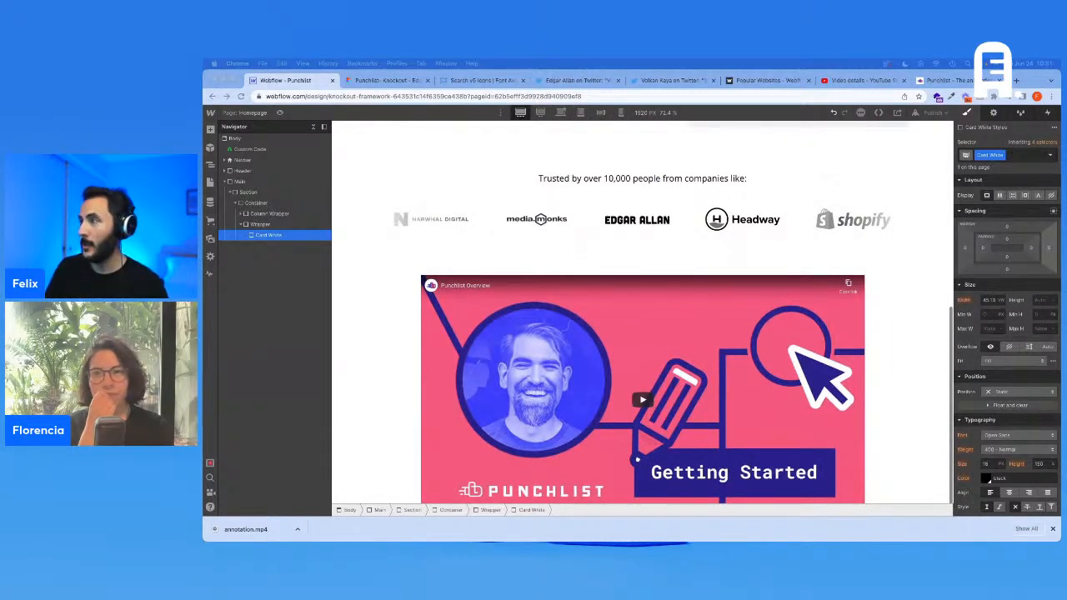
left_click(992, 300)
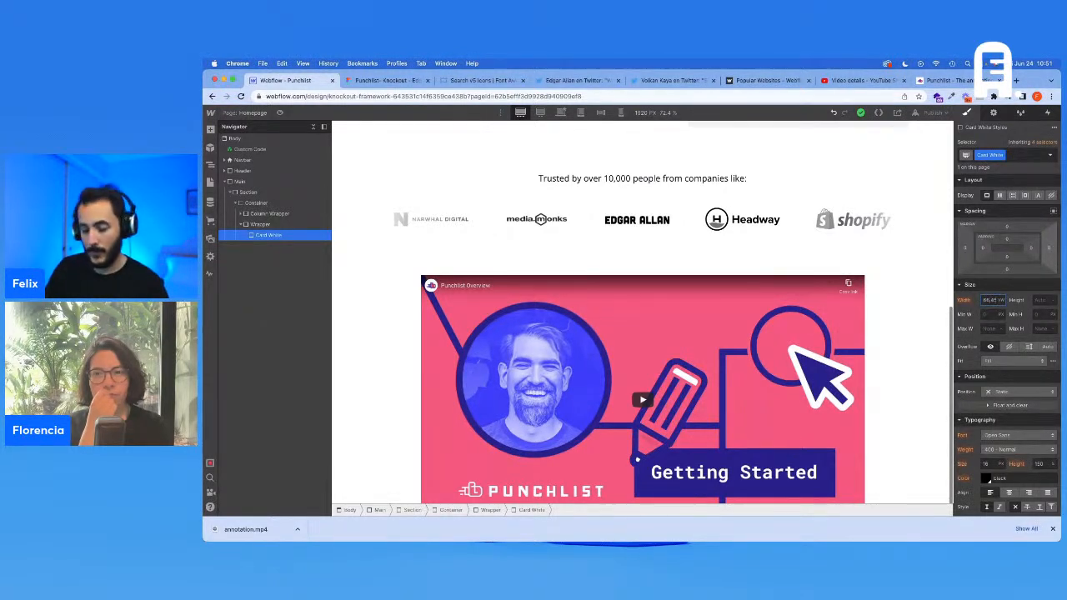
key("Return")
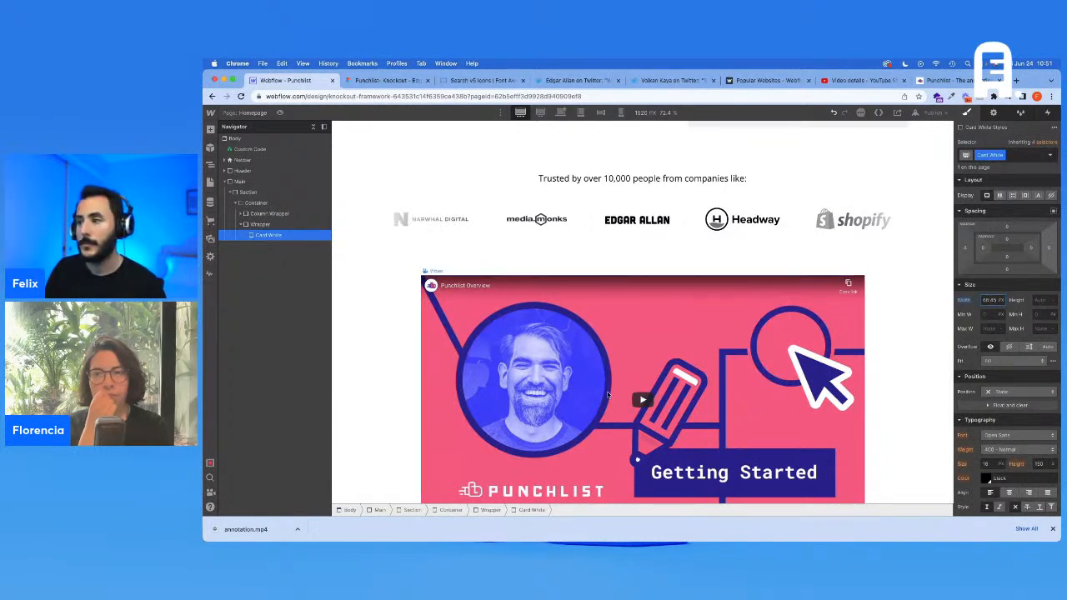
Check the spacing around the Connecting the dots heading in Figma and add the Padding - S class to Card White in Webflow
scroll(543, 301, "down", 3)
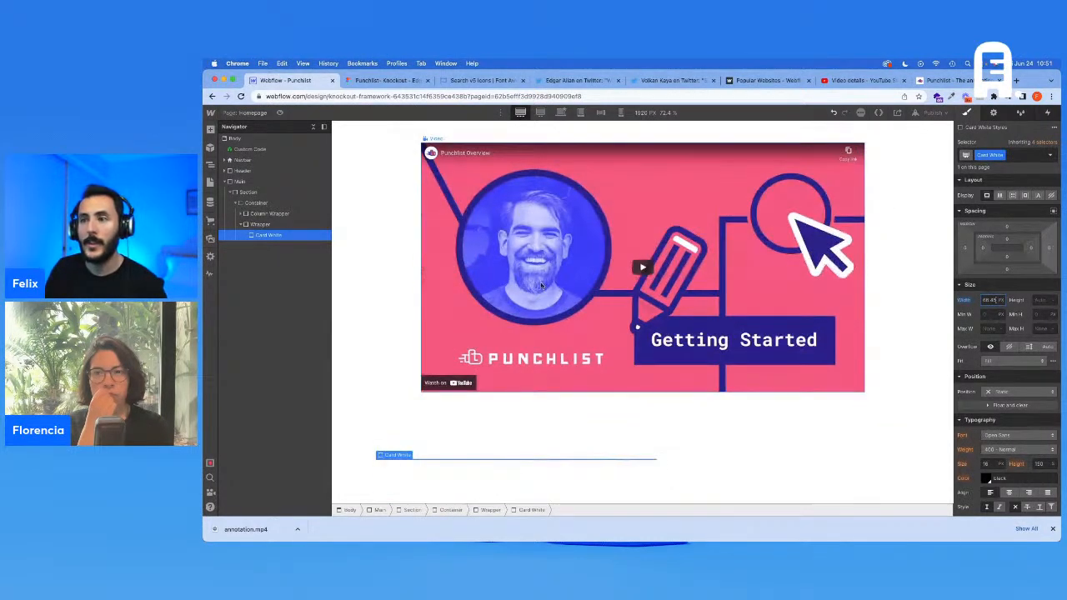
left_click(385, 80)
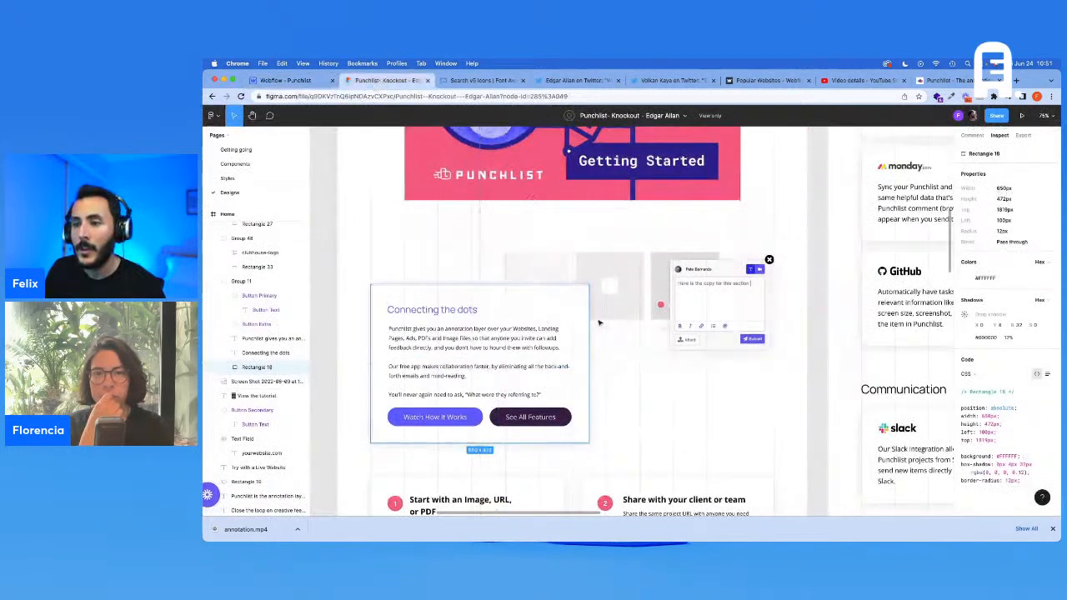
left_click(442, 309)
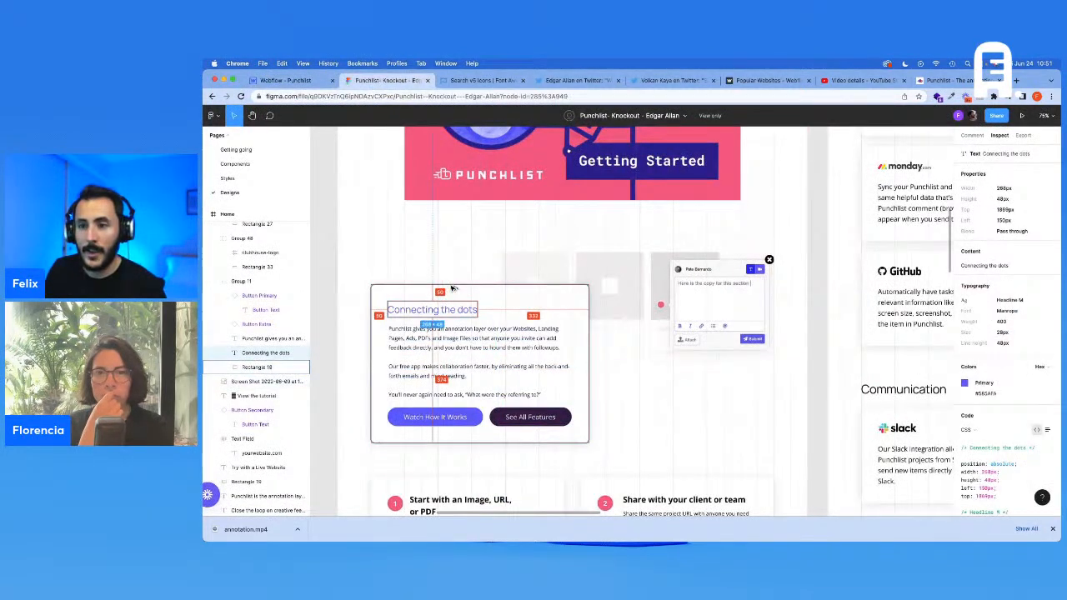
left_click(296, 80)
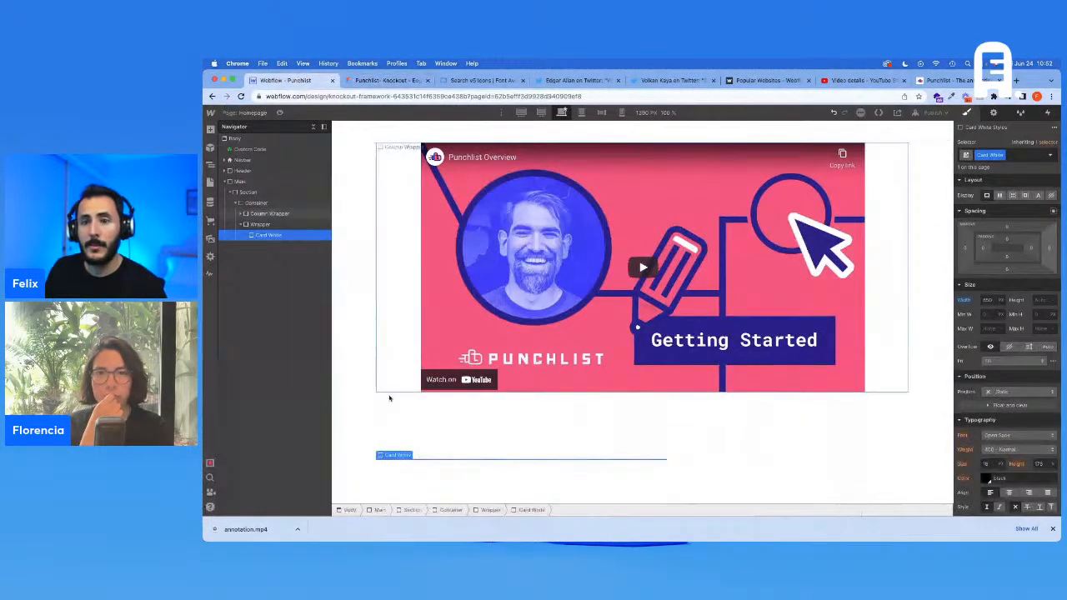
left_click(1009, 154)
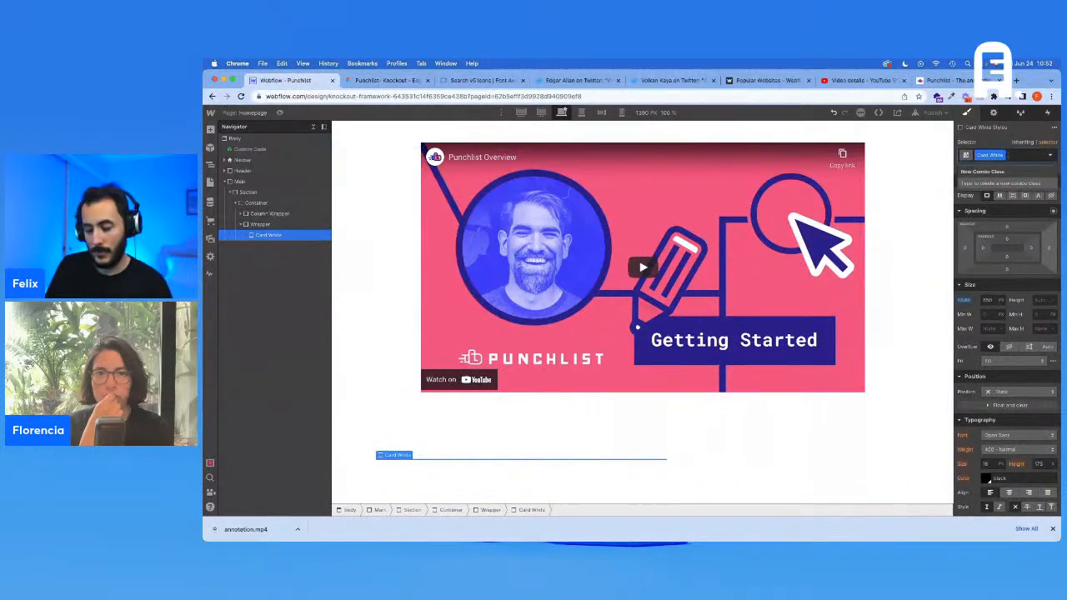
type("Padding - S")
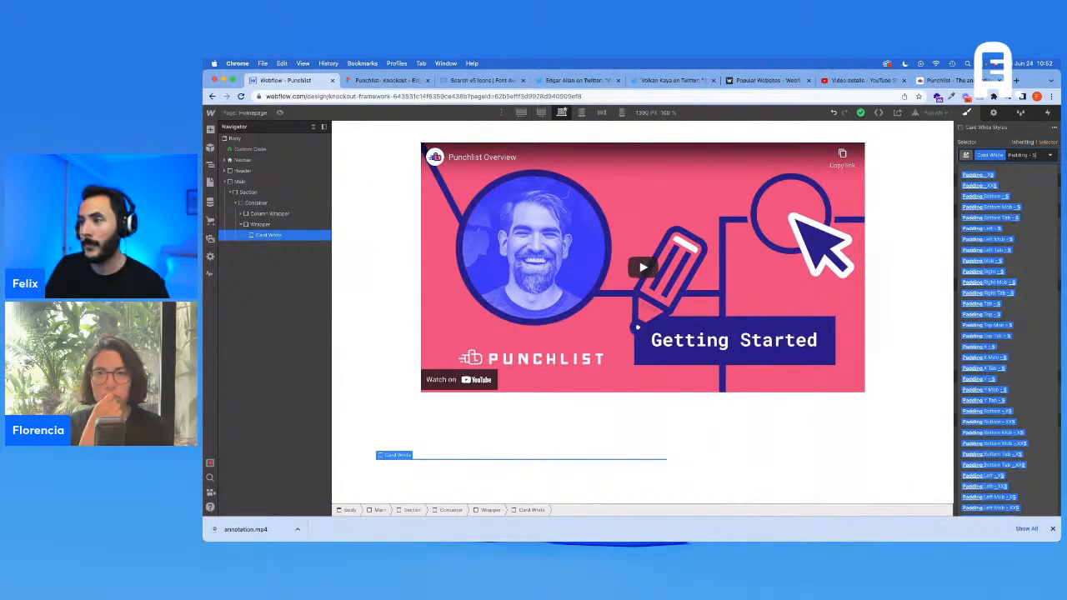
key("Return")
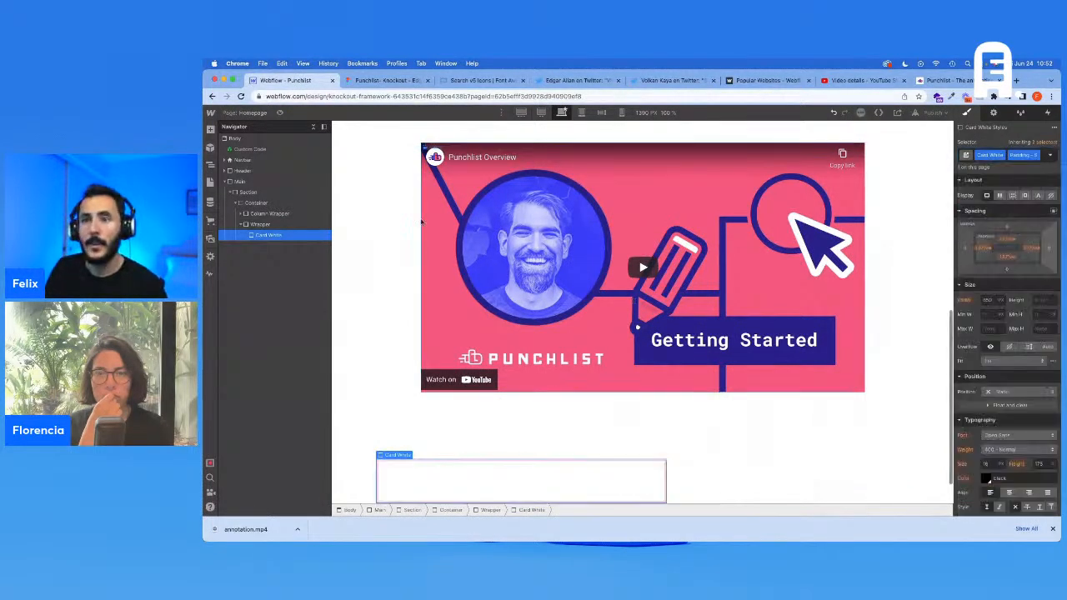
Check the card's corner radius in Figma and add the Border Radius - 12 class to Card White in Webflow
left_click(369, 84)
left_click(580, 377)
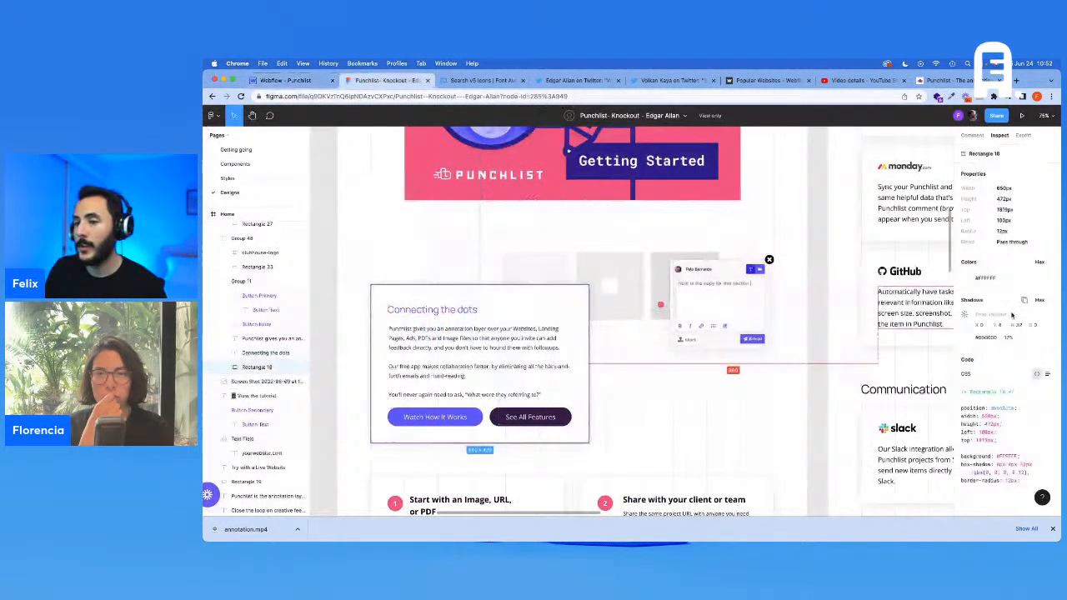
key("ctrl+shift+Tab")
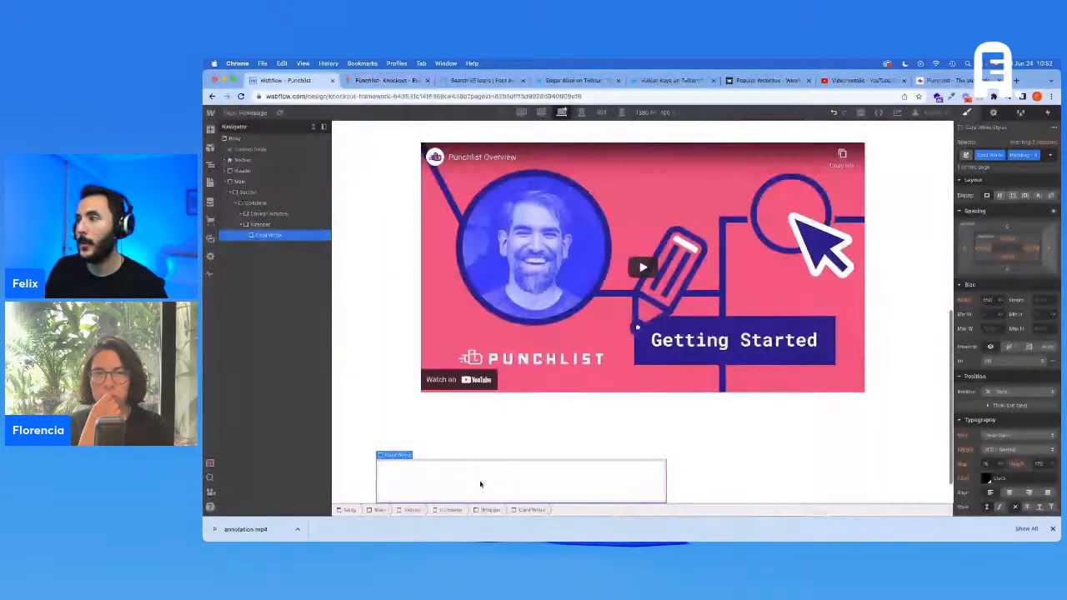
left_click(1042, 156)
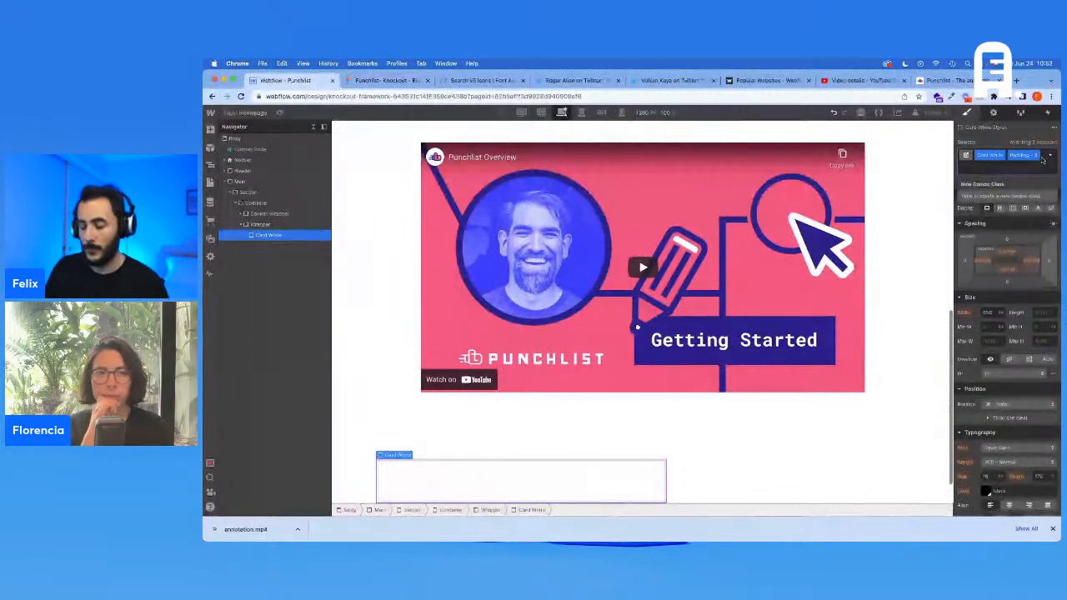
type("Border R")
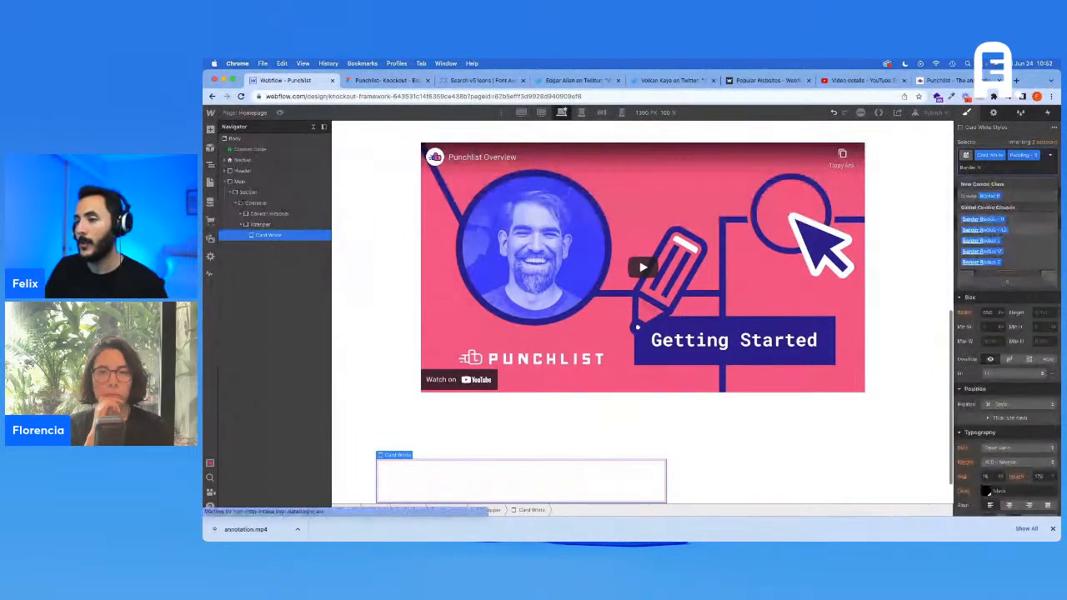
left_click(983, 230)
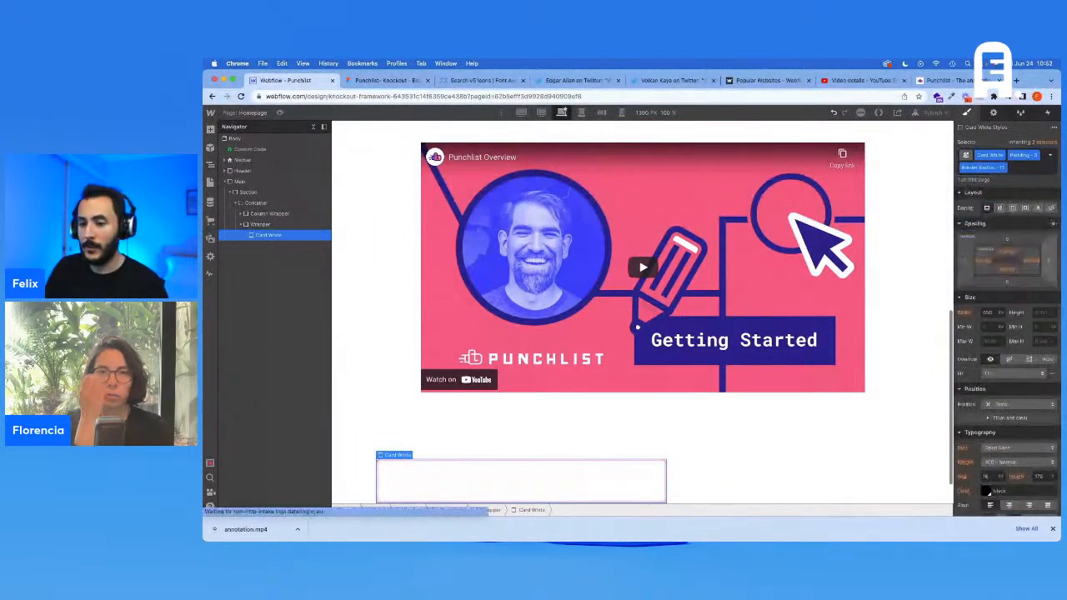
Review the card's heading in Figma, add a Div Block inside Card White in Webflow and give it the Headline Wrapper class
left_click(383, 80)
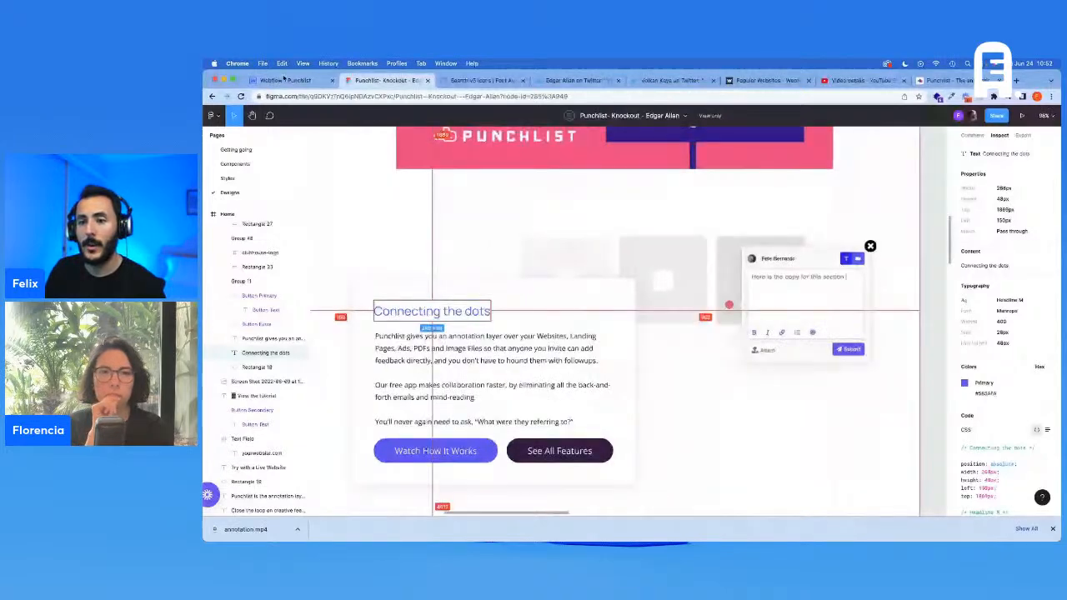
key("ctrl+shift+Tab")
key("super+e")
type("d")
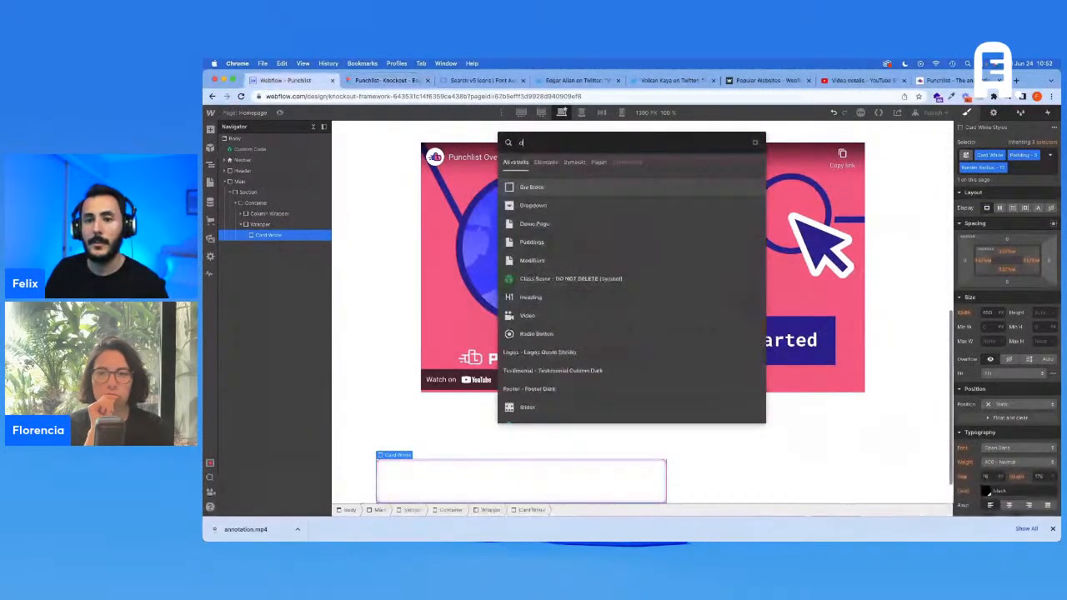
key("Return")
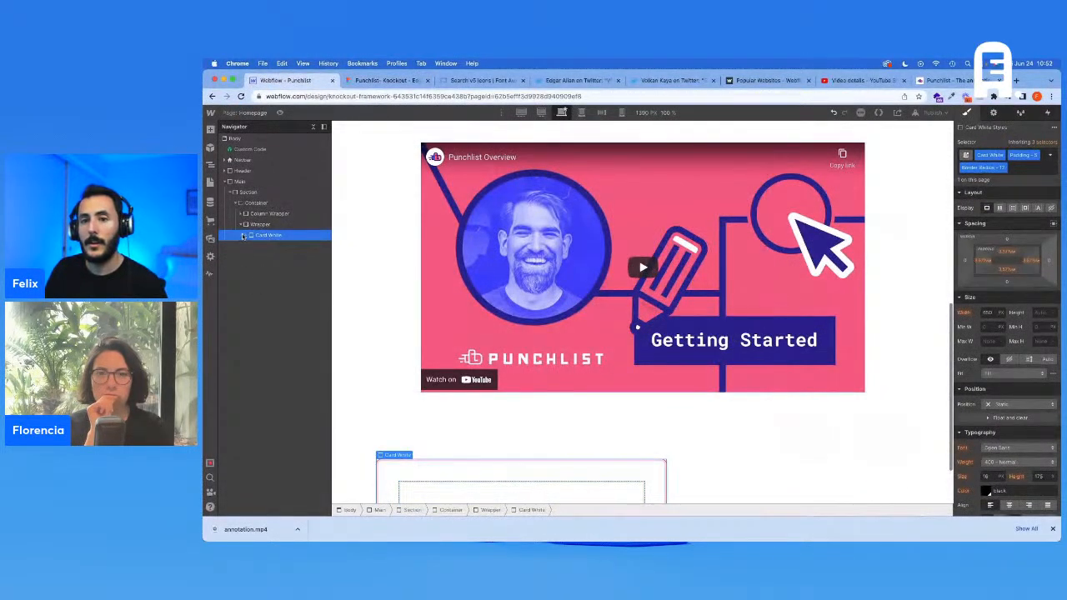
key("super+Return")
type("Headline")
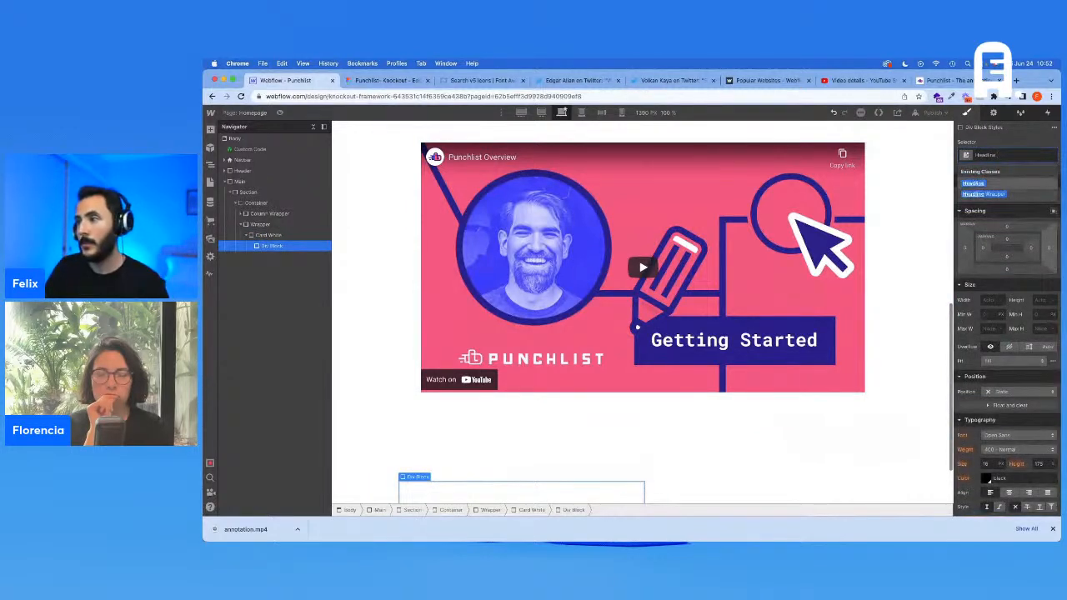
key("Down")
key("Return")
Add a Heading element inside the Headline Wrapper and set its type to H3
key("super+e")
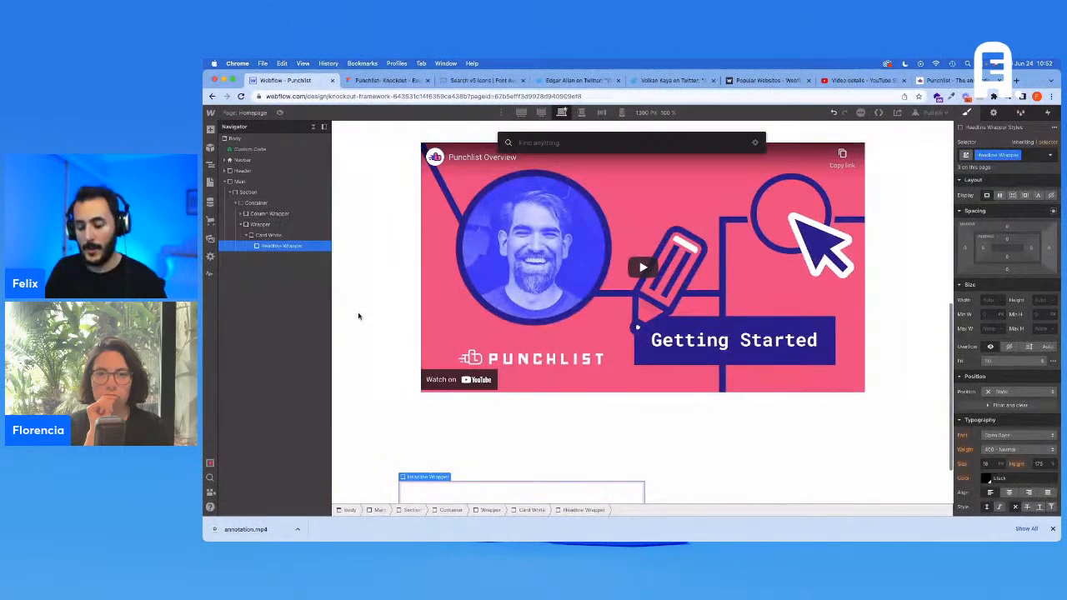
type("he")
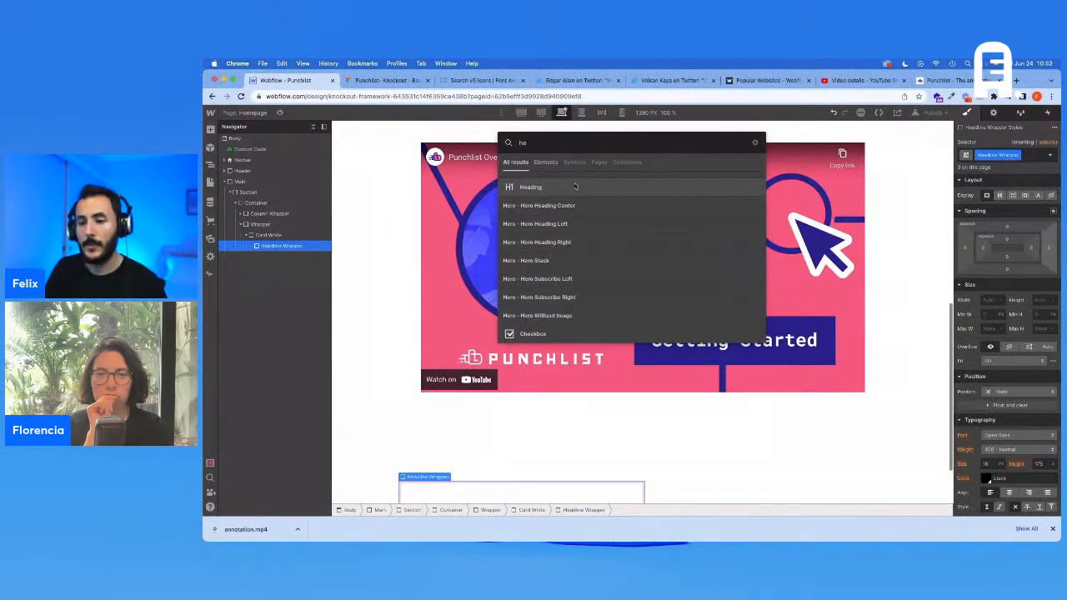
left_click(575, 187)
left_click(444, 425)
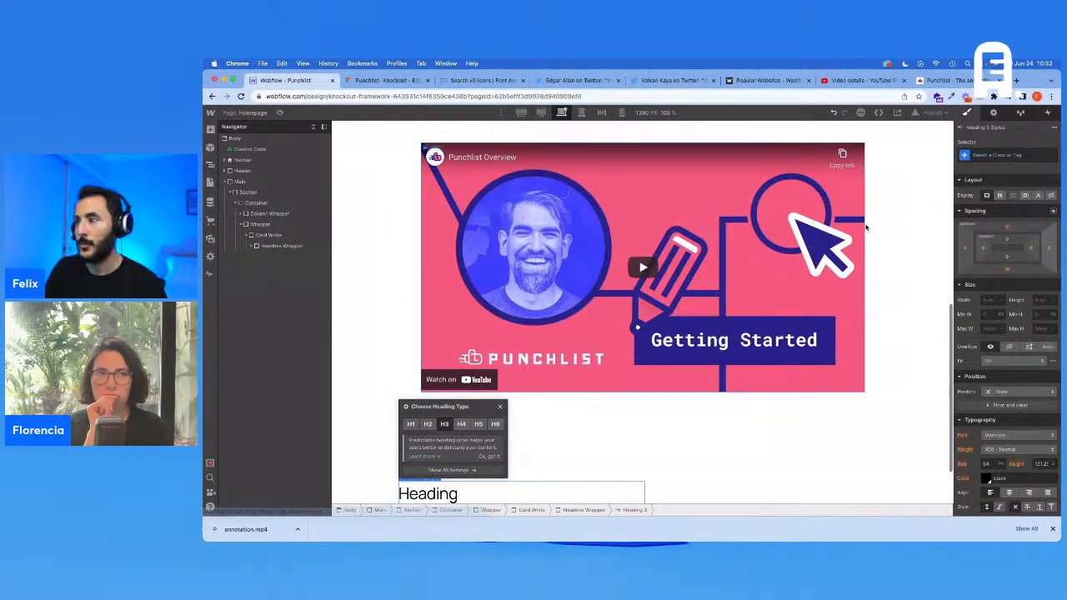
Apply the Headline class with the M combo class to the new heading
key("super+Return")
type("Head")
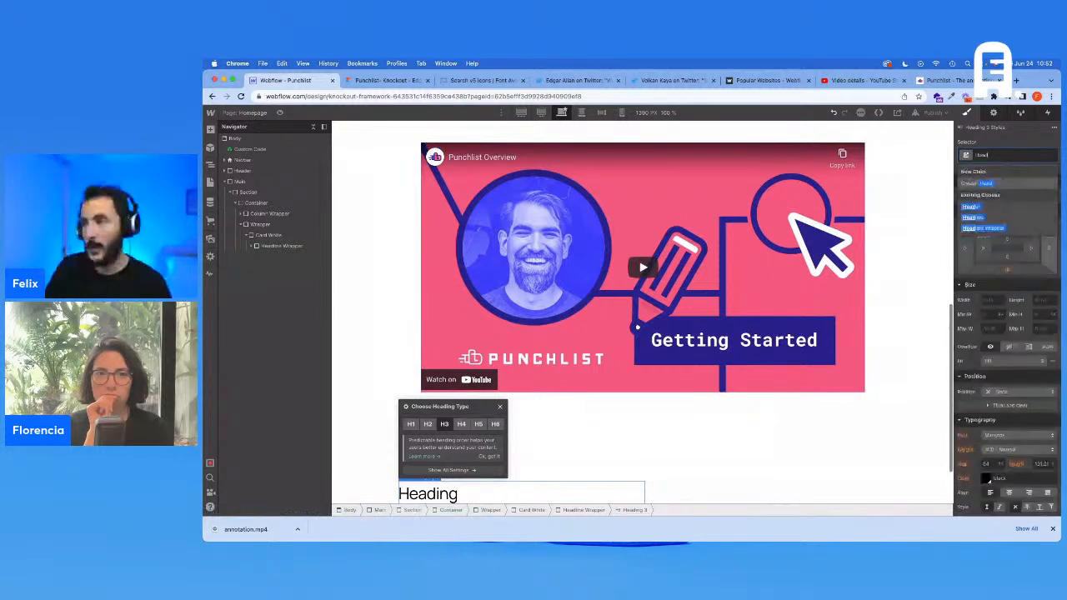
type("line")
key("Return")
key("super+Return")
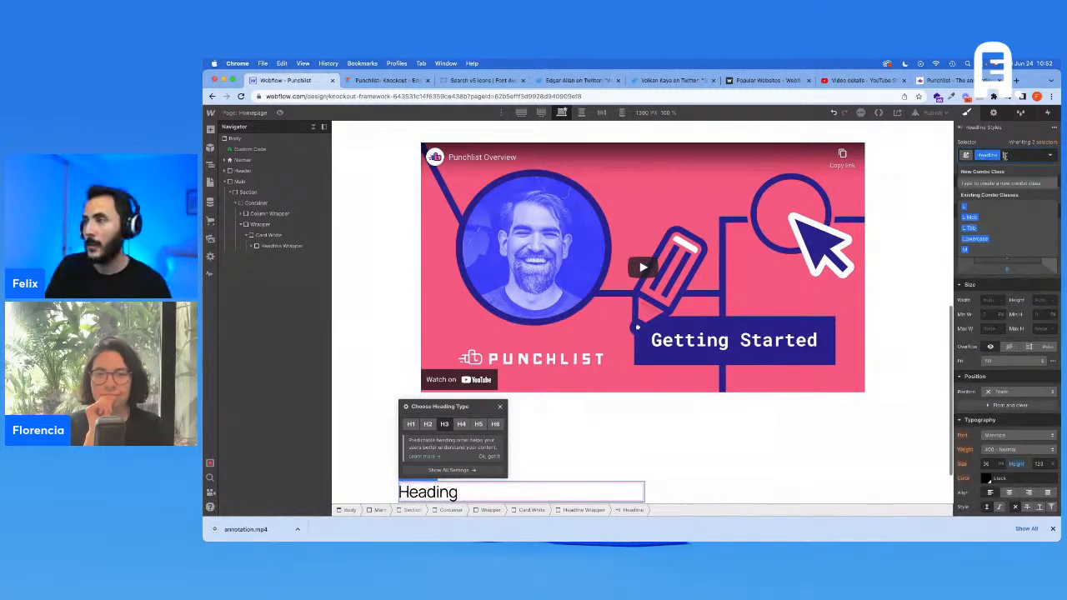
type("M")
key("Return")
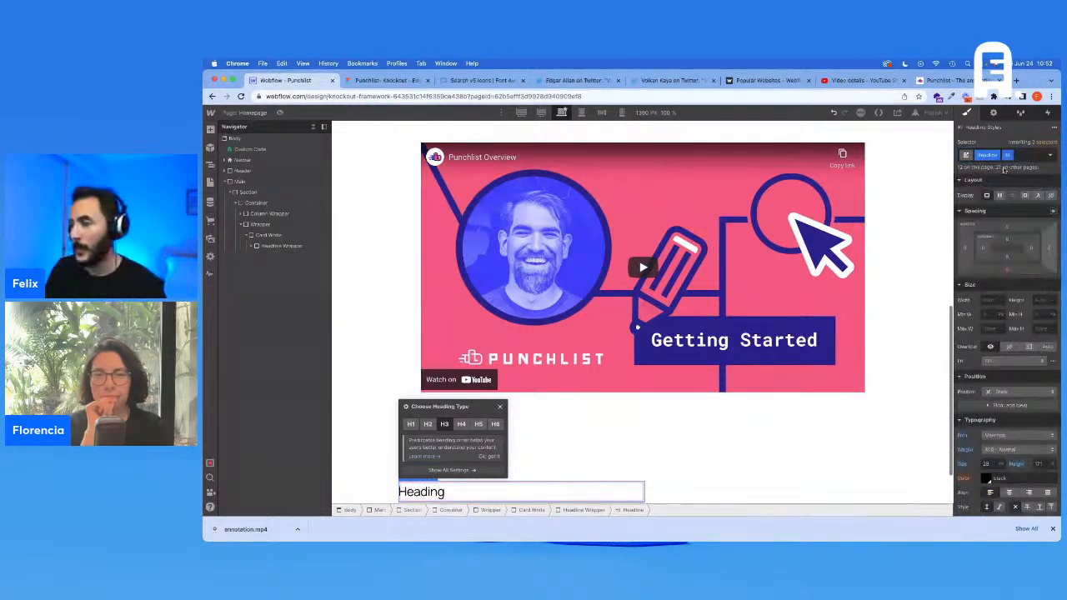
Copy the "Connecting the dots" title from the Figma design and paste it as the heading's text in Webflow
left_click(392, 80)
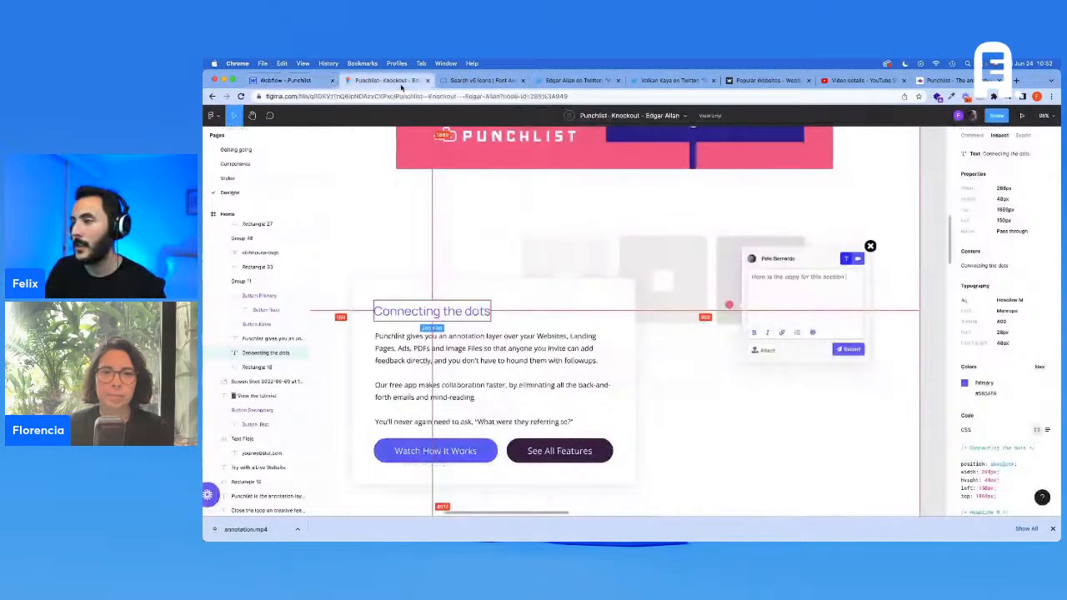
left_click(288, 80)
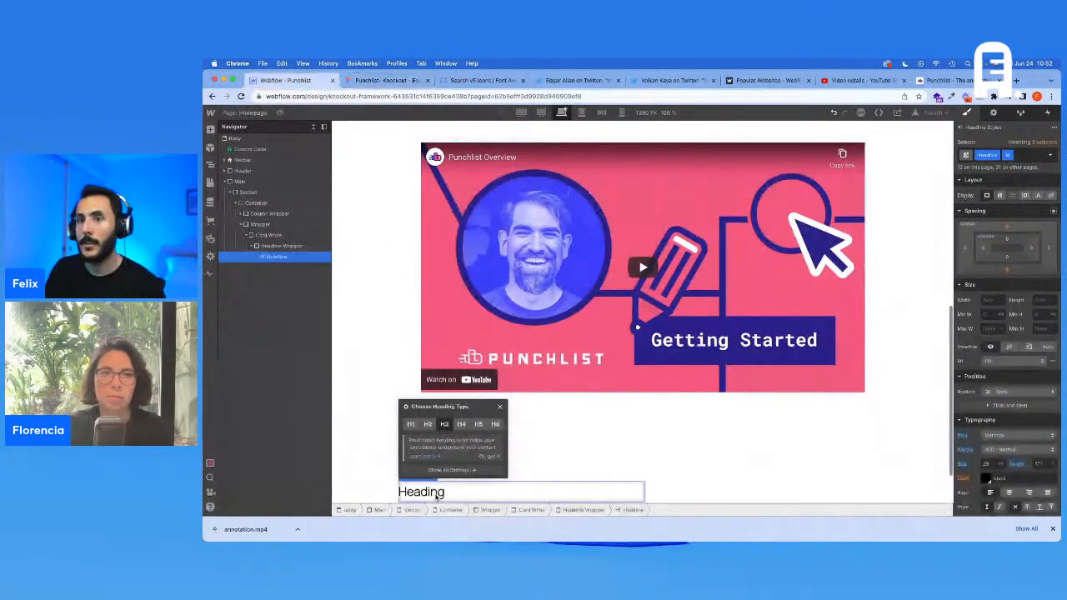
left_click(392, 80)
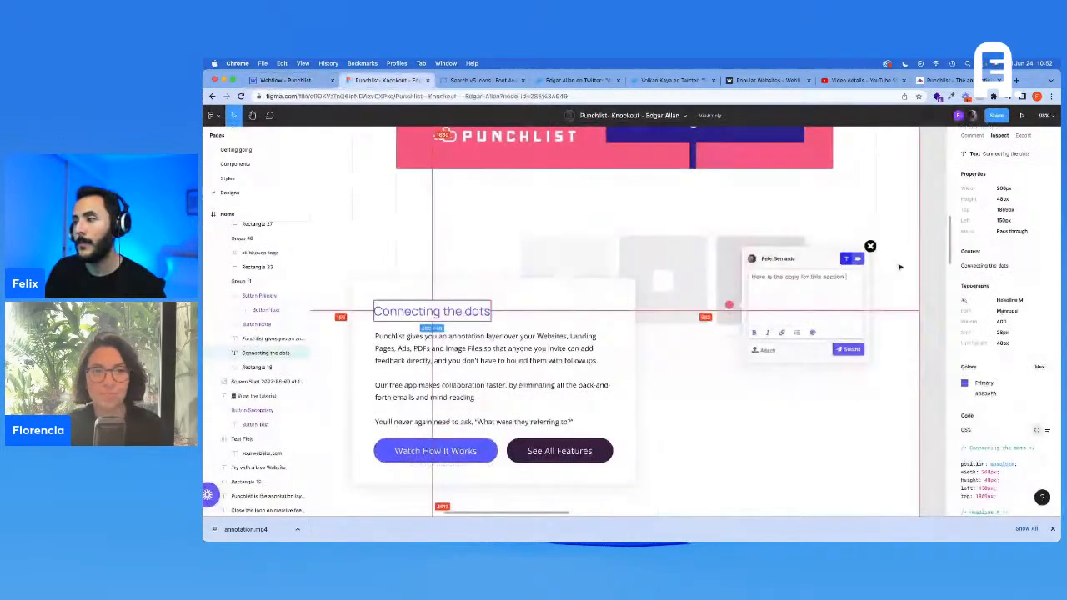
left_click(989, 265)
left_click(287, 80)
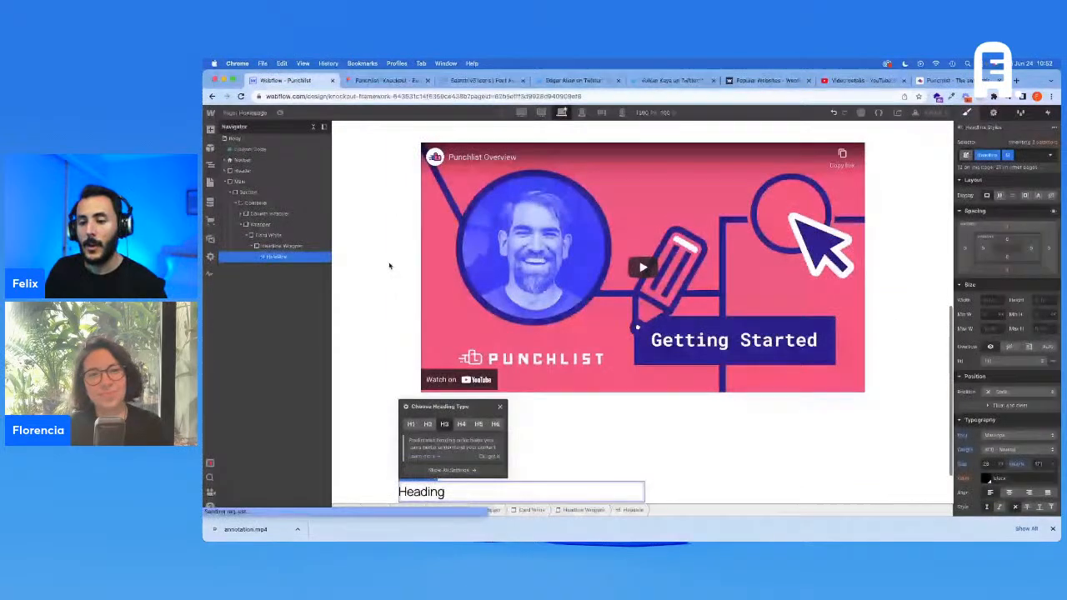
double_click(491, 488)
key("super+v")
left_click(526, 460)
Add the Text - Primary combo class to the Headline Wrapper
scroll(526, 459, "down", 2)
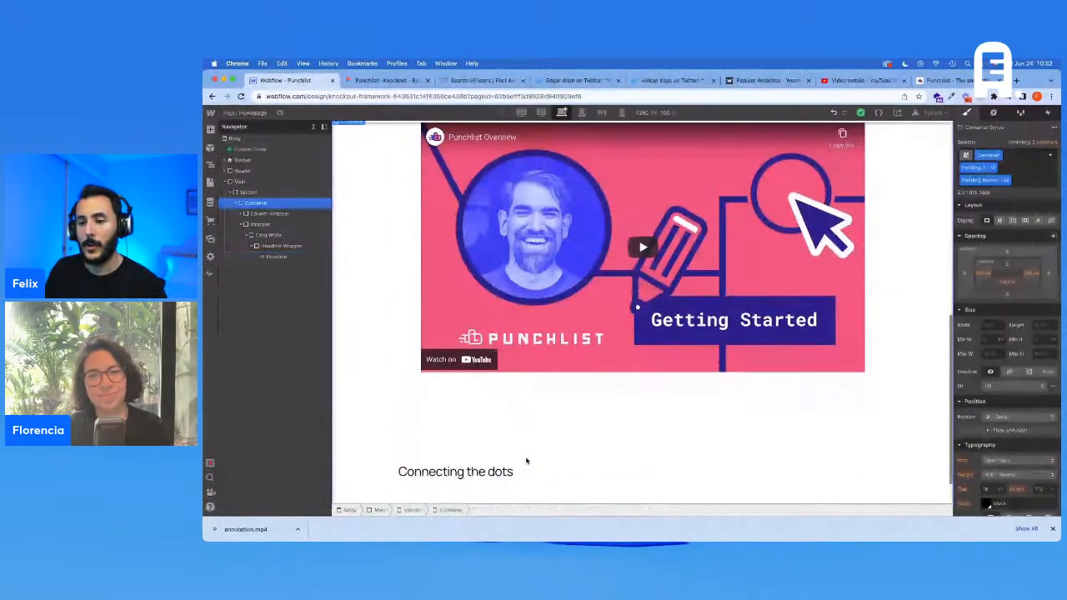
left_click(490, 427)
left_click(284, 246)
left_click(1026, 155)
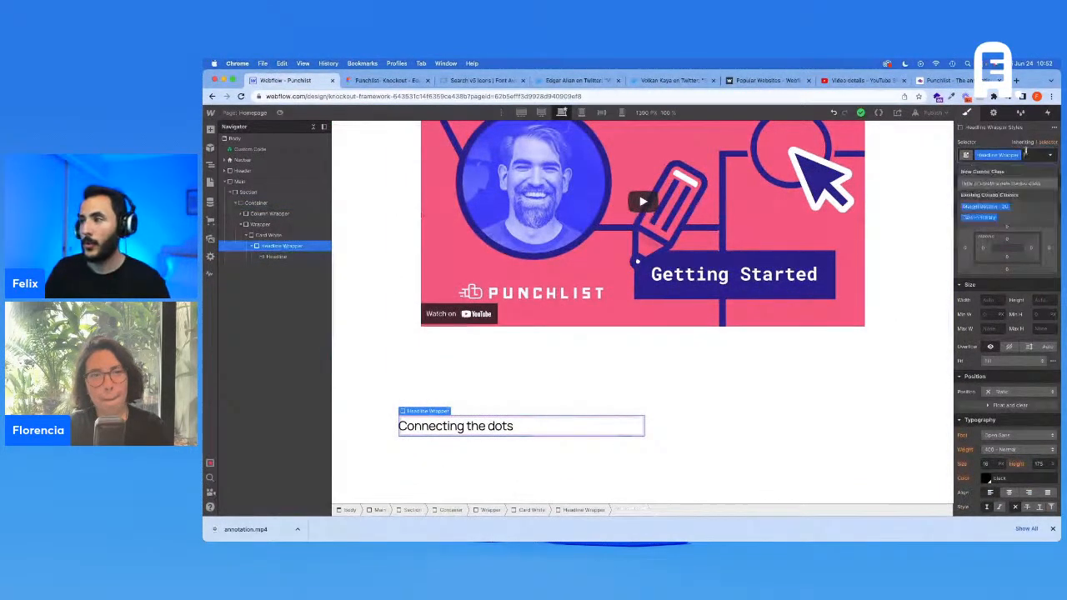
type("text")
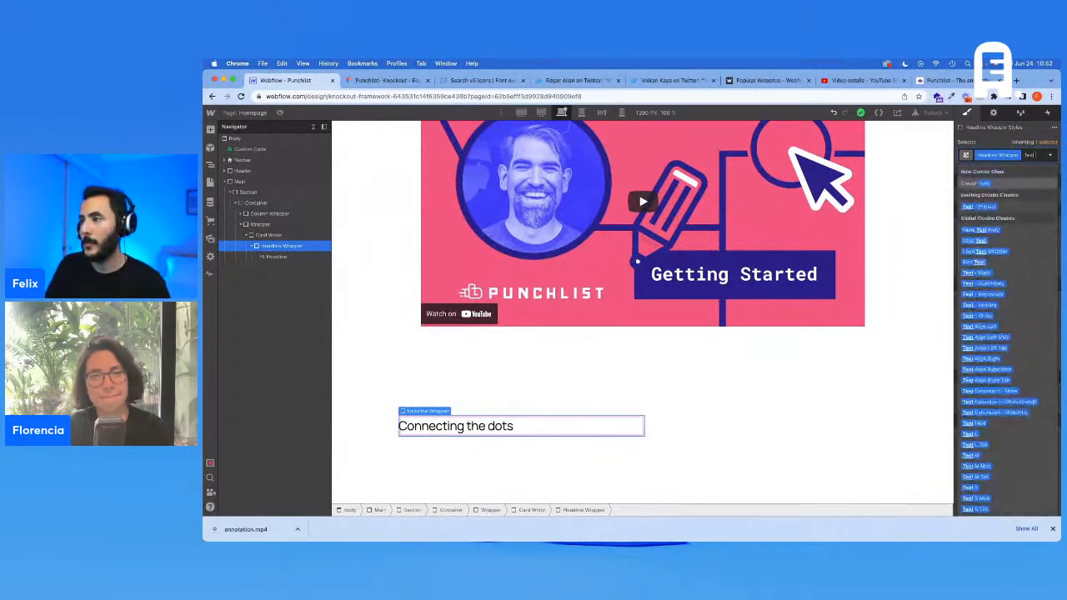
type(" p")
key("Down")
key("Return")
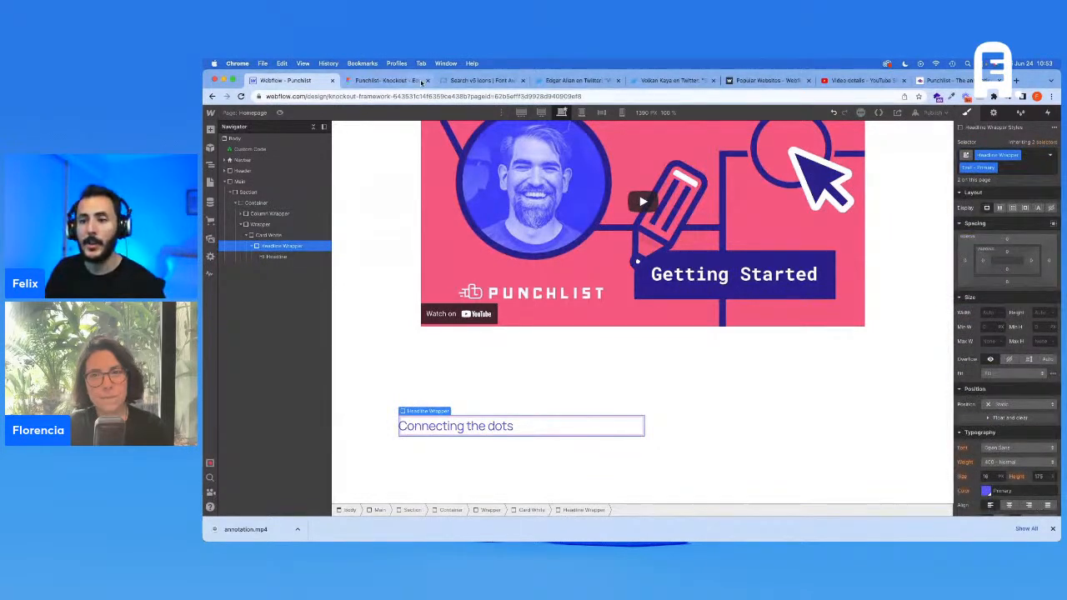
Switch to the Figma design, copy the body copy under "Connecting the dots", and return to Webflow
left_click(423, 81)
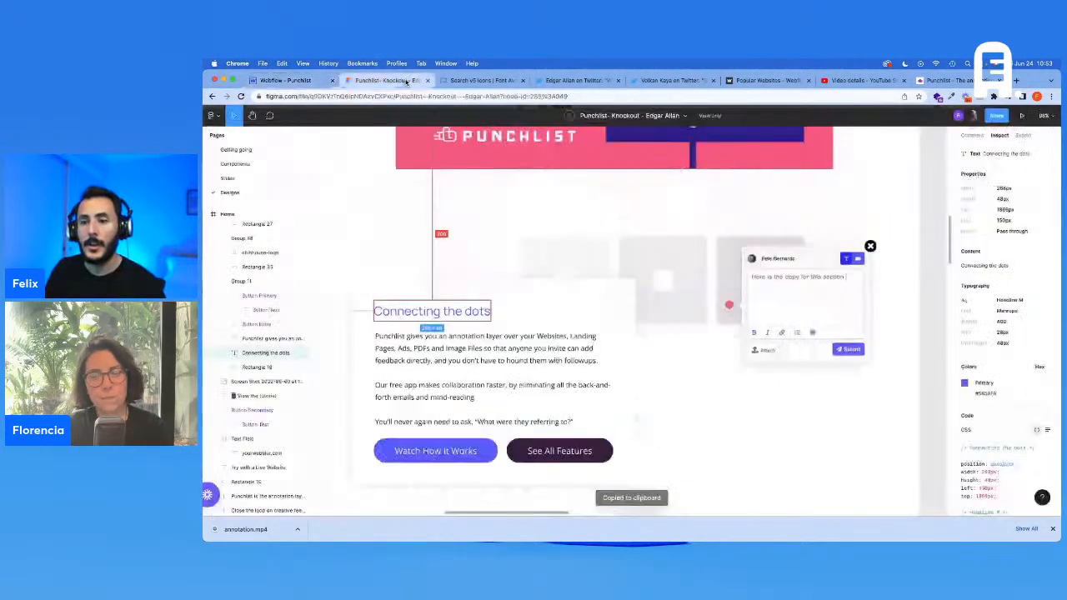
left_click(387, 365)
left_click(1001, 284)
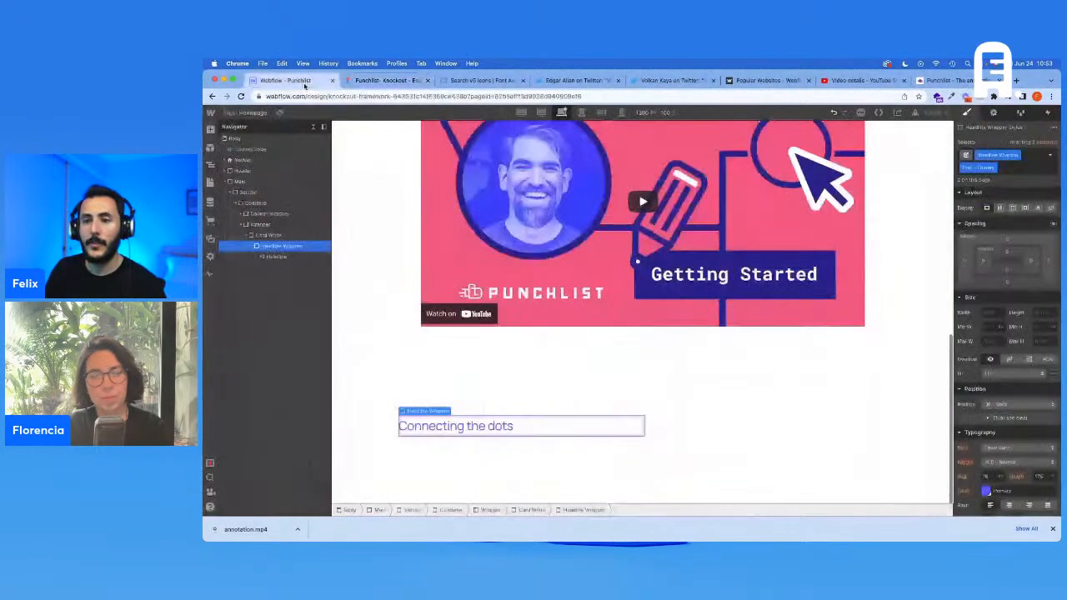
left_click(286, 80)
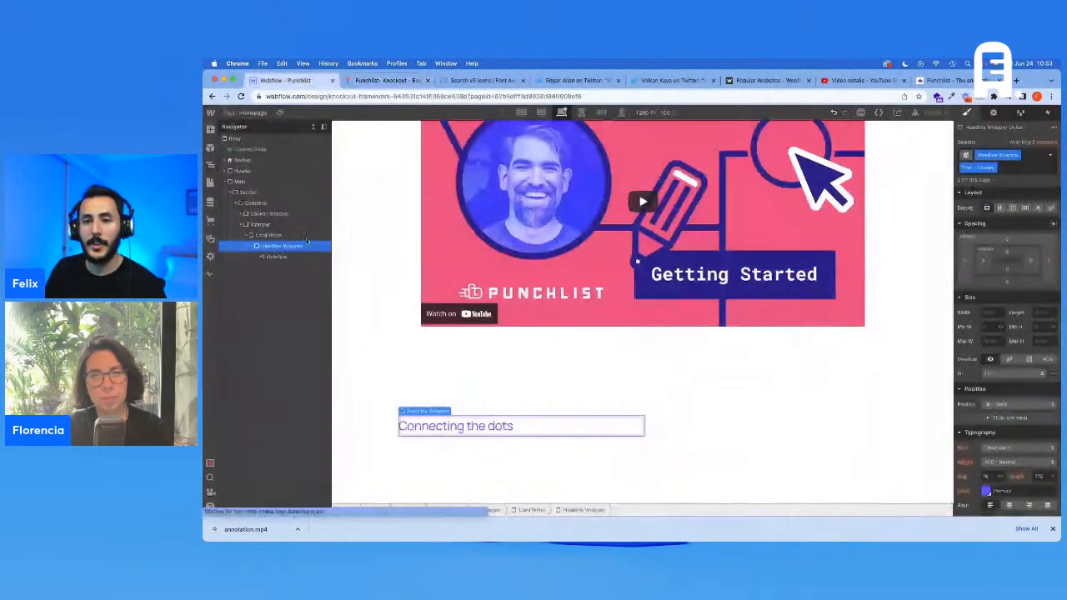
Add the Margin Bottom - 20 combo class to the Headline Wrapper
left_click(249, 250)
left_click(1023, 170)
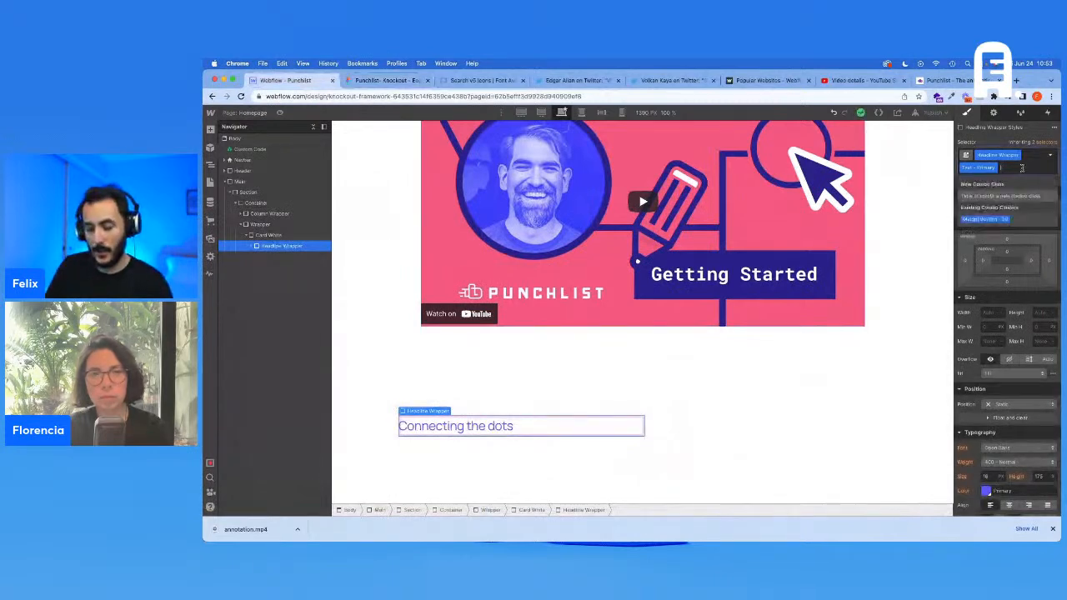
type("Margin Bottom -")
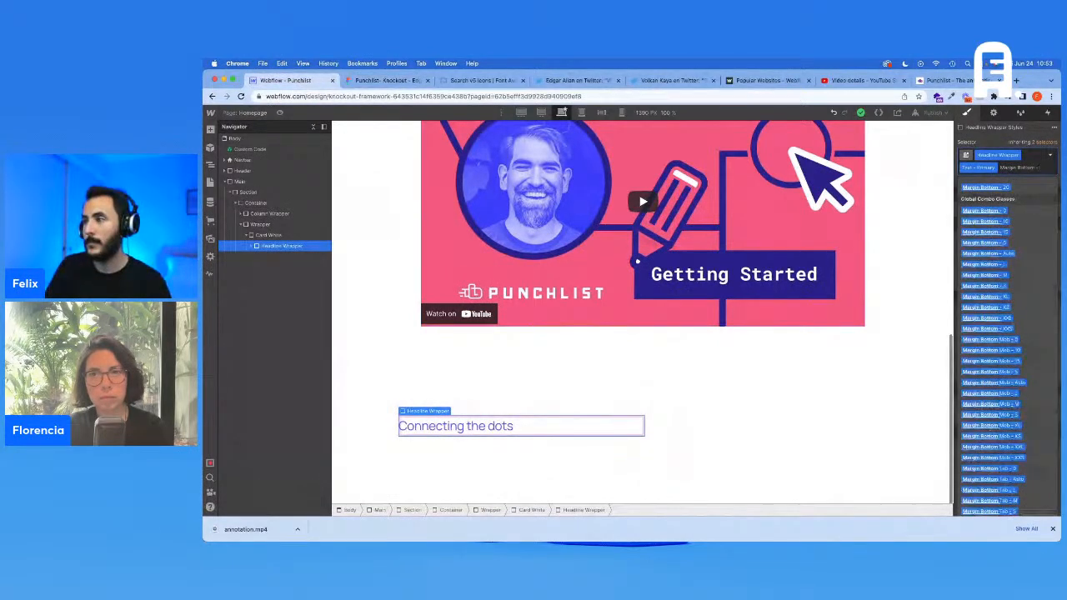
key("Return")
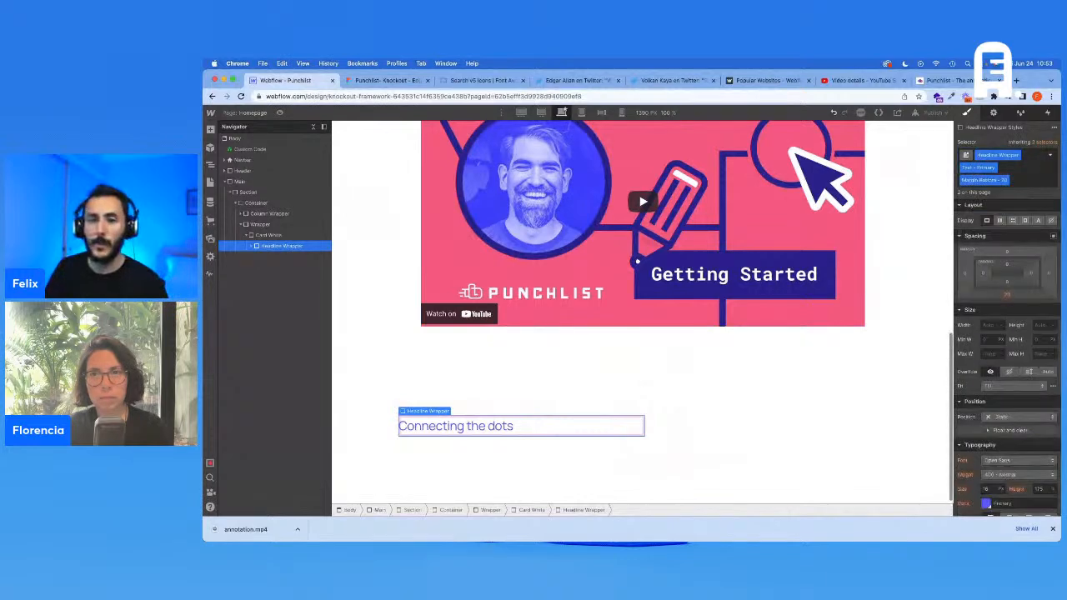
Add a div block inside Card White, below the headline, and give it the Text Wrapper class
left_click(265, 235)
key("super+e")
type("d")
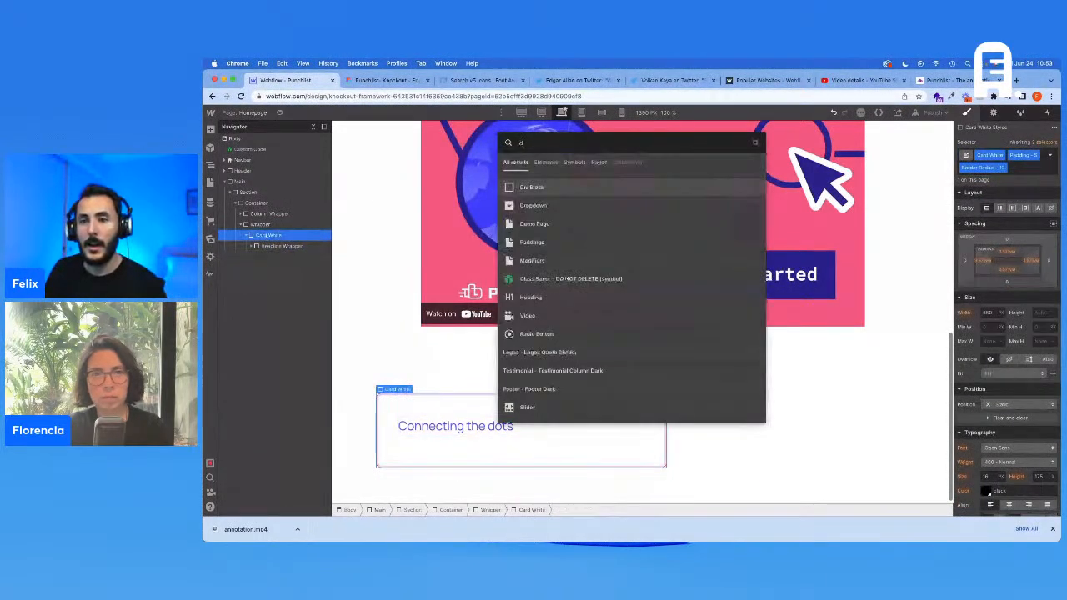
key("Return")
left_click(990, 153)
type("Text")
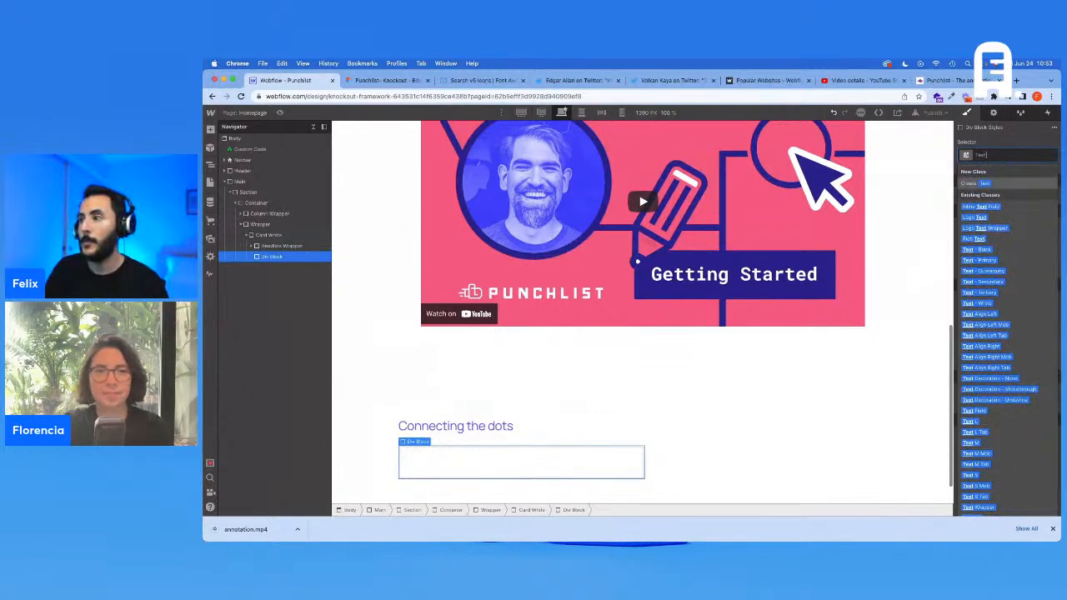
left_click(979, 507)
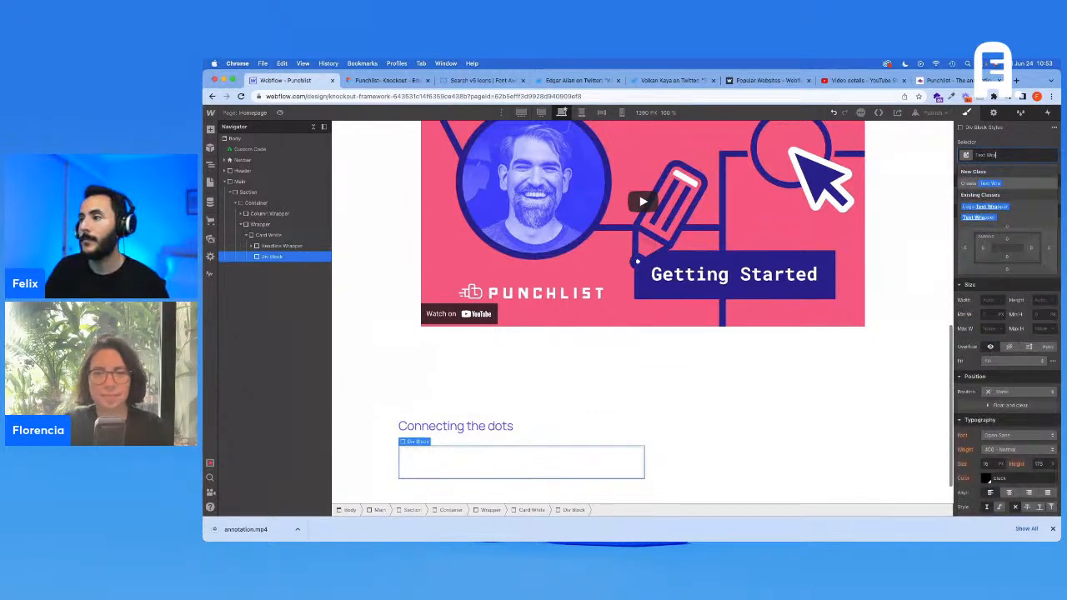
Insert a text block in the Text Wrapper and replace its placeholder with the copied body copy
key("super+e")
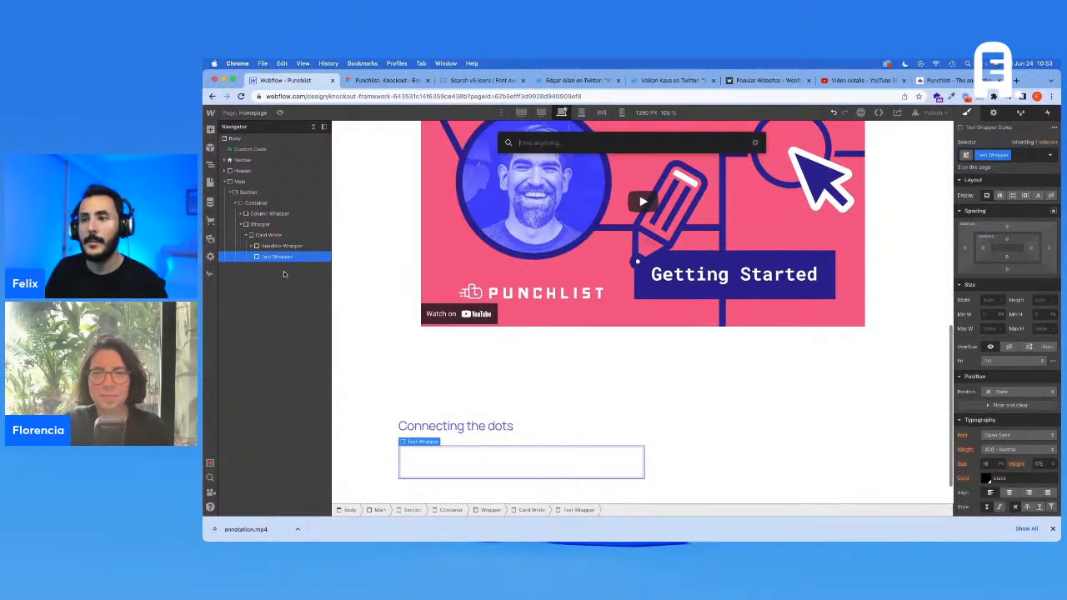
type("te")
left_click(546, 205)
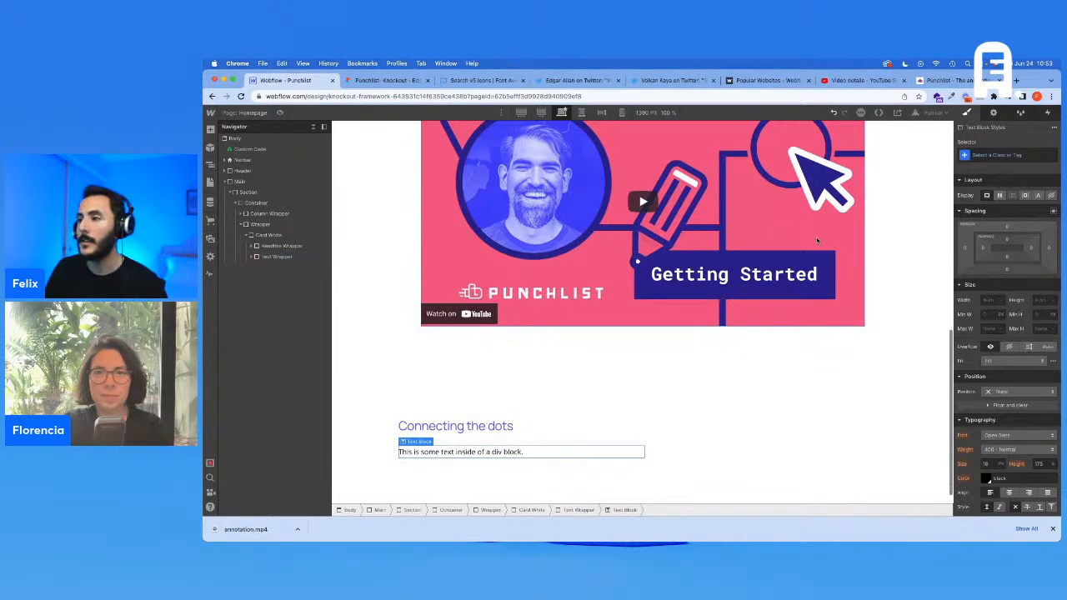
double_click(510, 452)
key("super+a")
key("super+v")
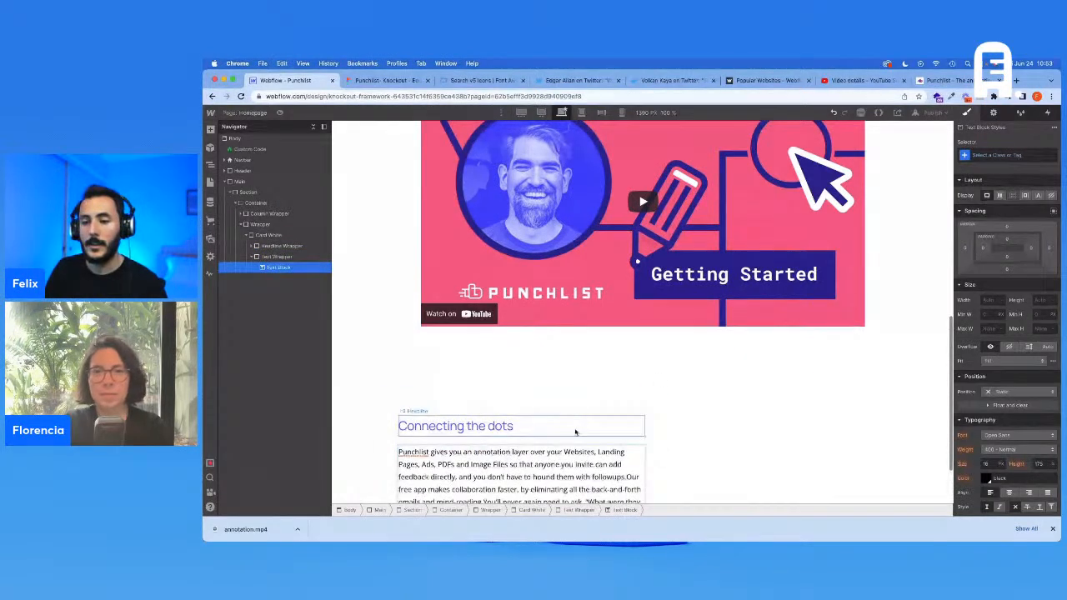
left_click(576, 425)
Check the body copy's text style in the Figma design and apply the Text S class to the Webflow text block
left_click(396, 81)
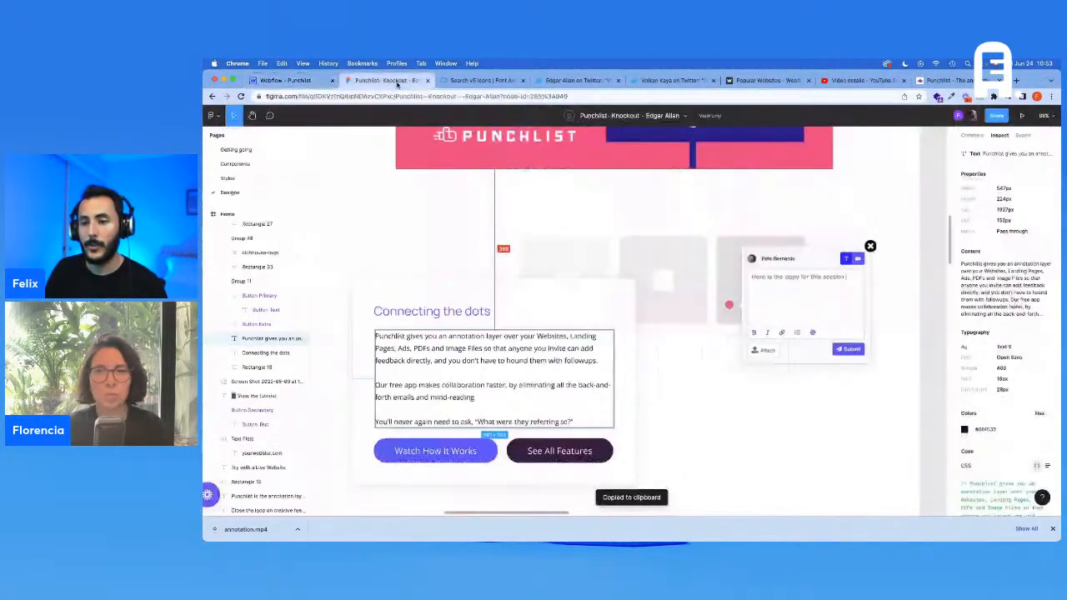
left_click(293, 80)
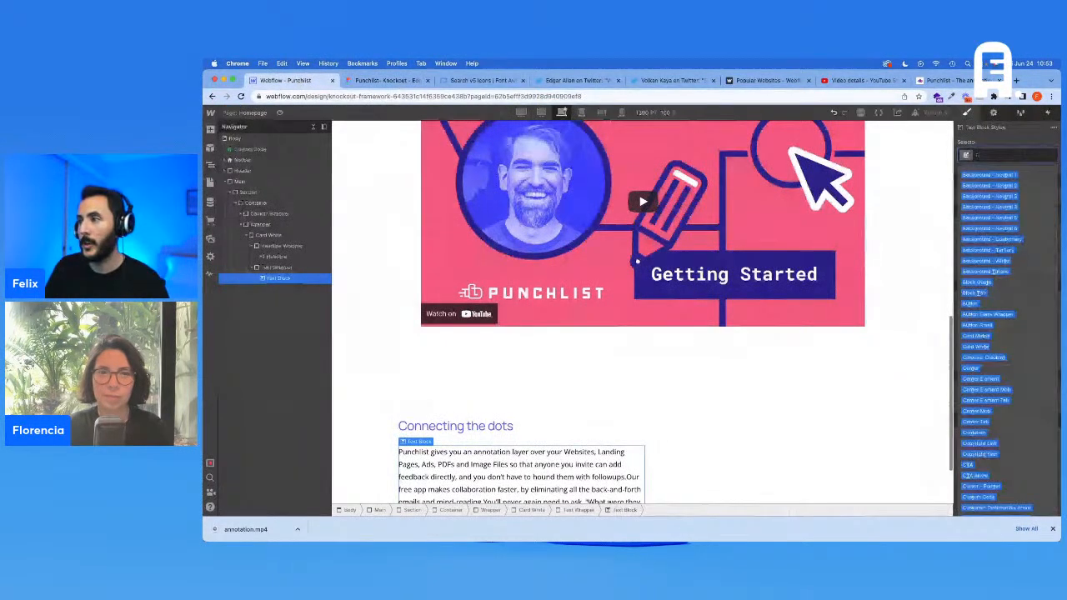
type("text s")
key("Return")
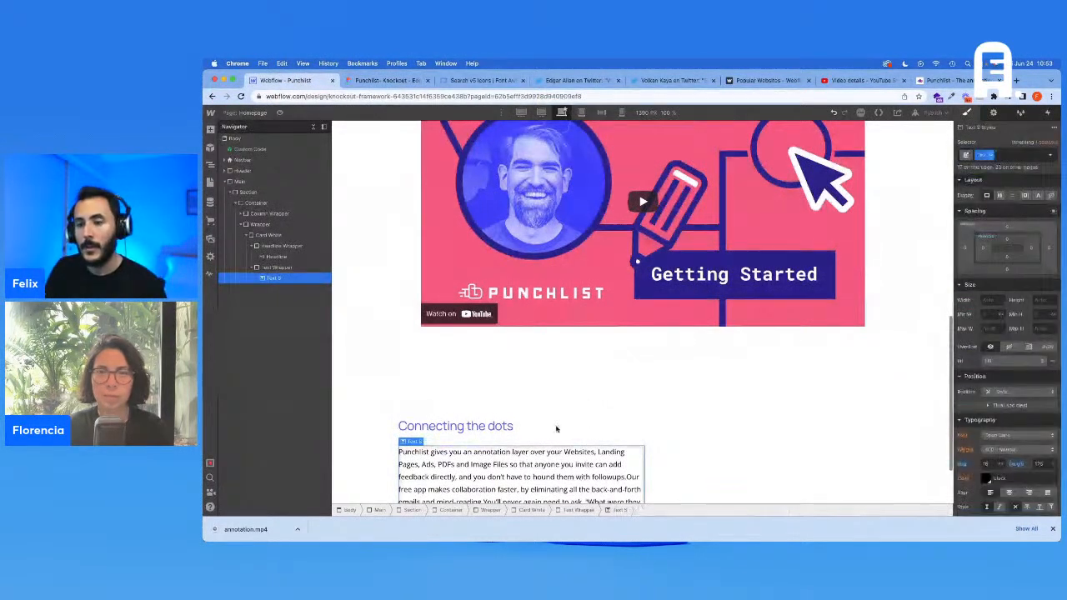
Split the body copy into three paragraphs as in the Figma design, breaking before "Our free app" and before "You'll never again"
scroll(556, 430, "down", 2)
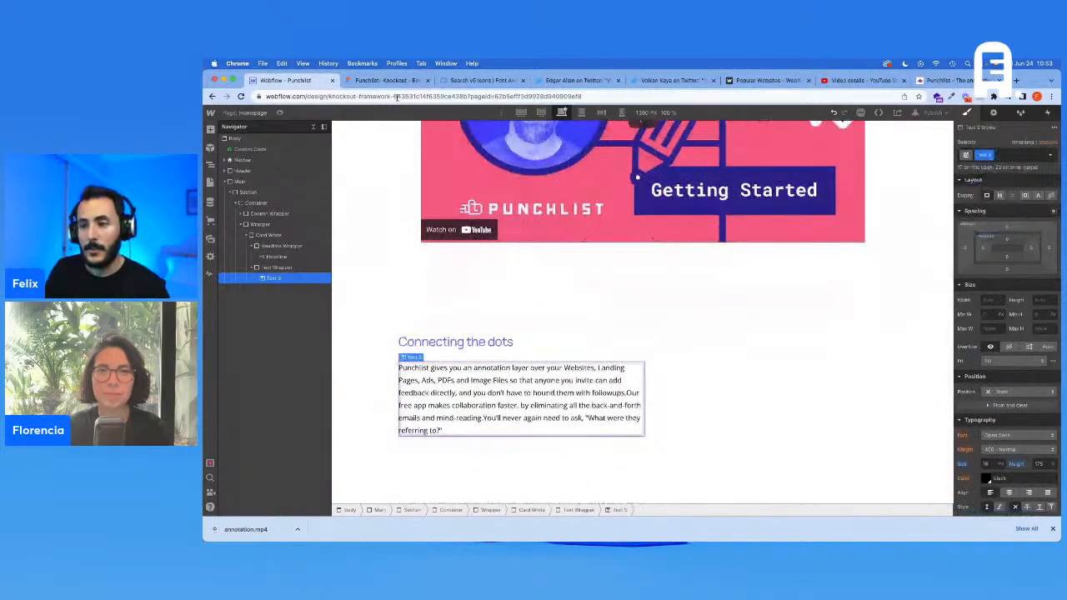
left_click(386, 81)
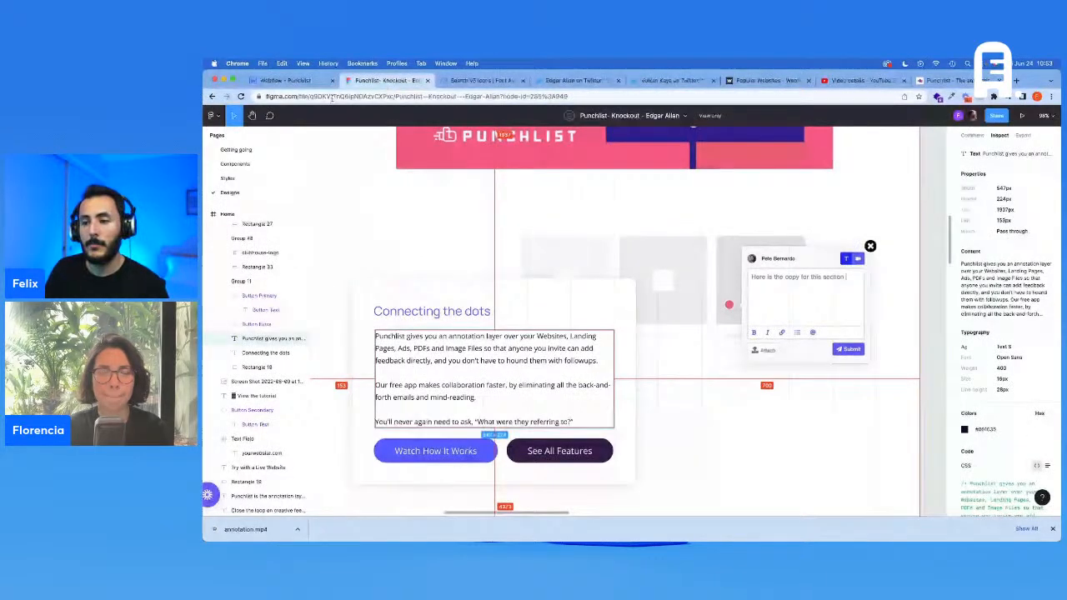
left_click(286, 80)
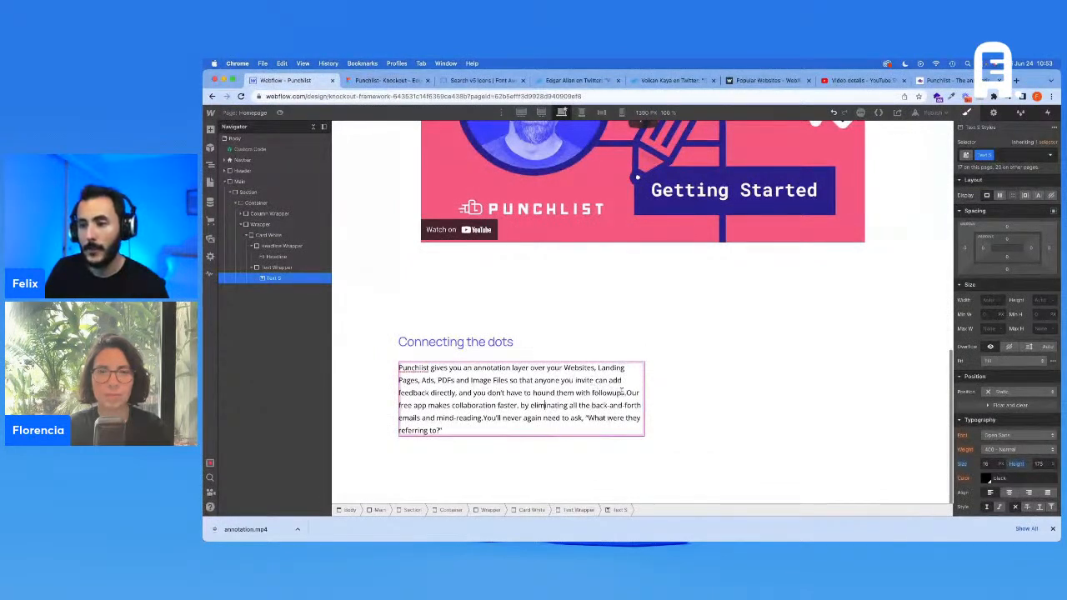
key("Return")
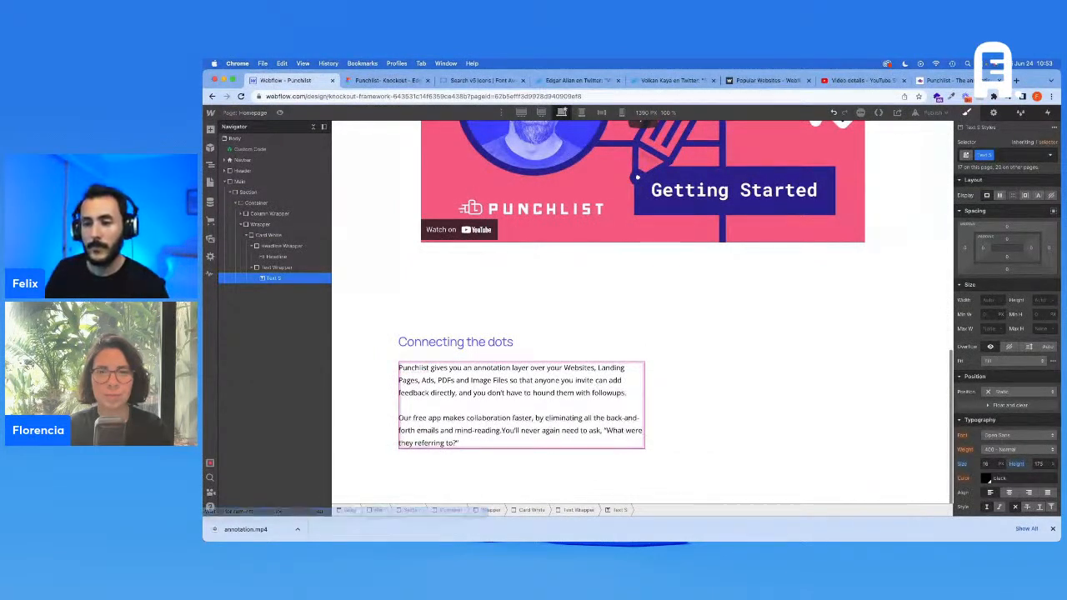
left_click(501, 427)
key("Return")
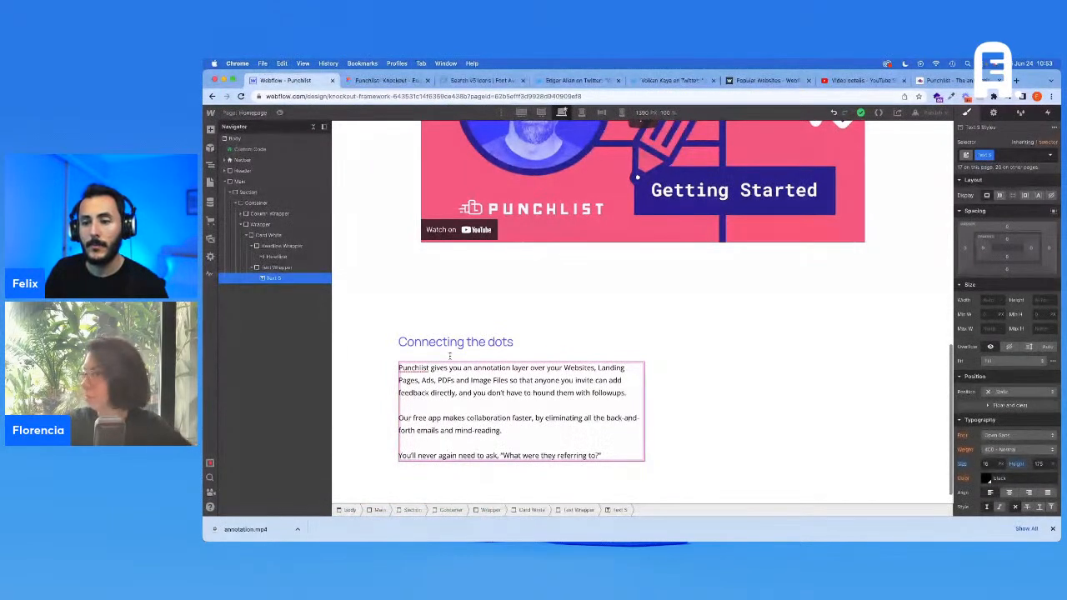
Compare the "Connecting the dots" card with its layout in the Figma design
left_click(352, 82)
left_click(321, 82)
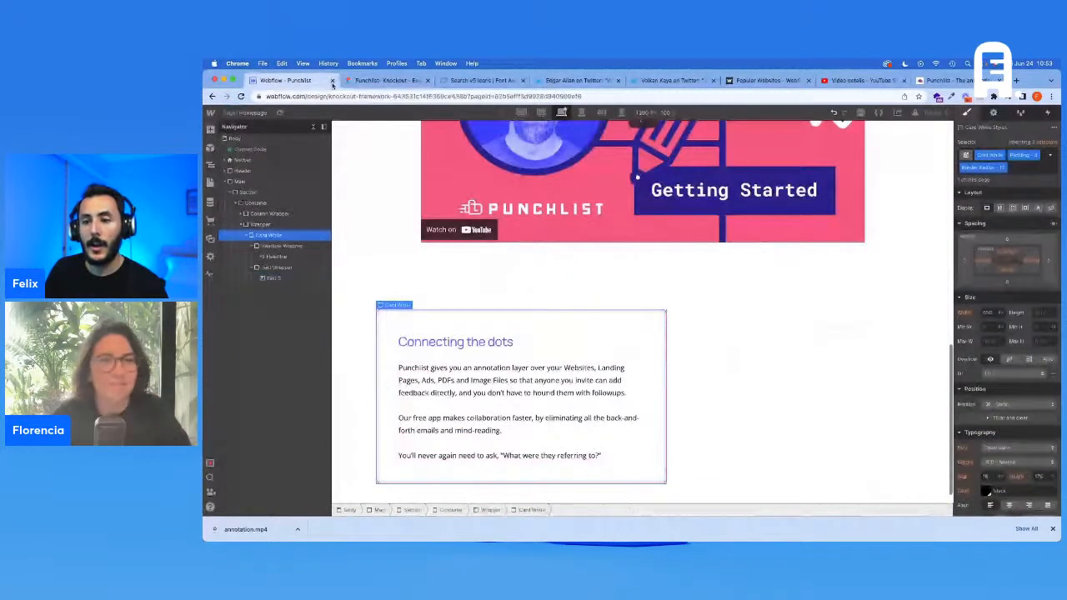
left_click(382, 84)
scroll(481, 425, "down", 1)
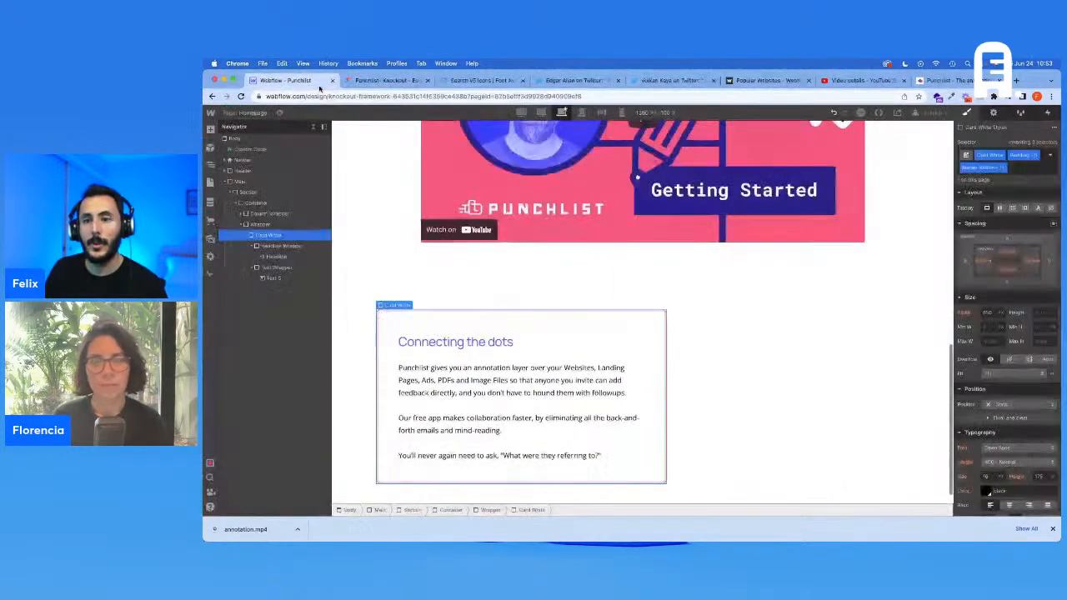
left_click(313, 80)
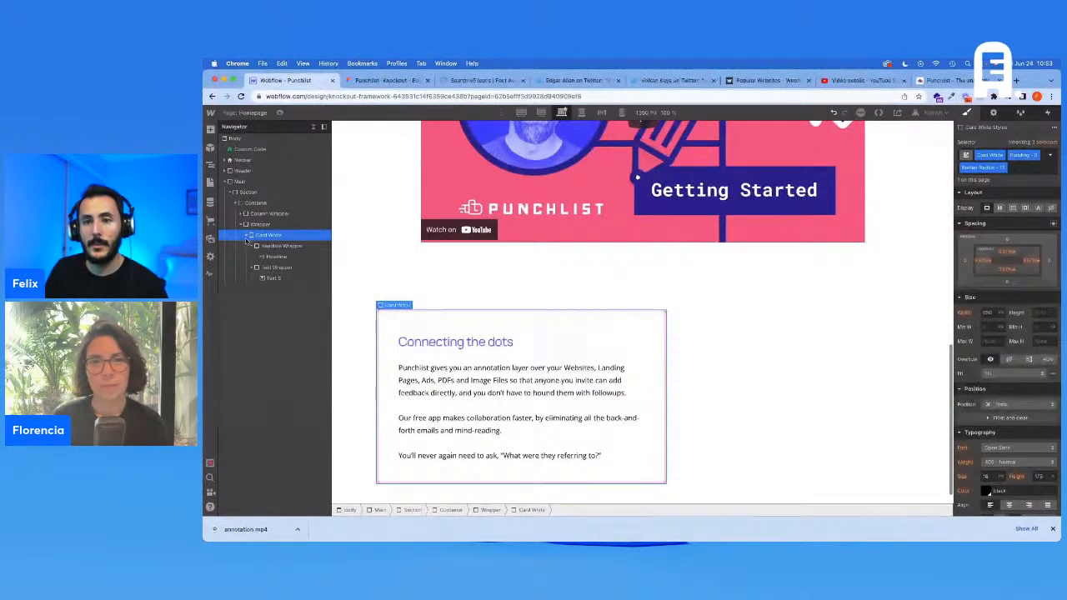
left_click(1020, 168)
type("Margin Bottom -")
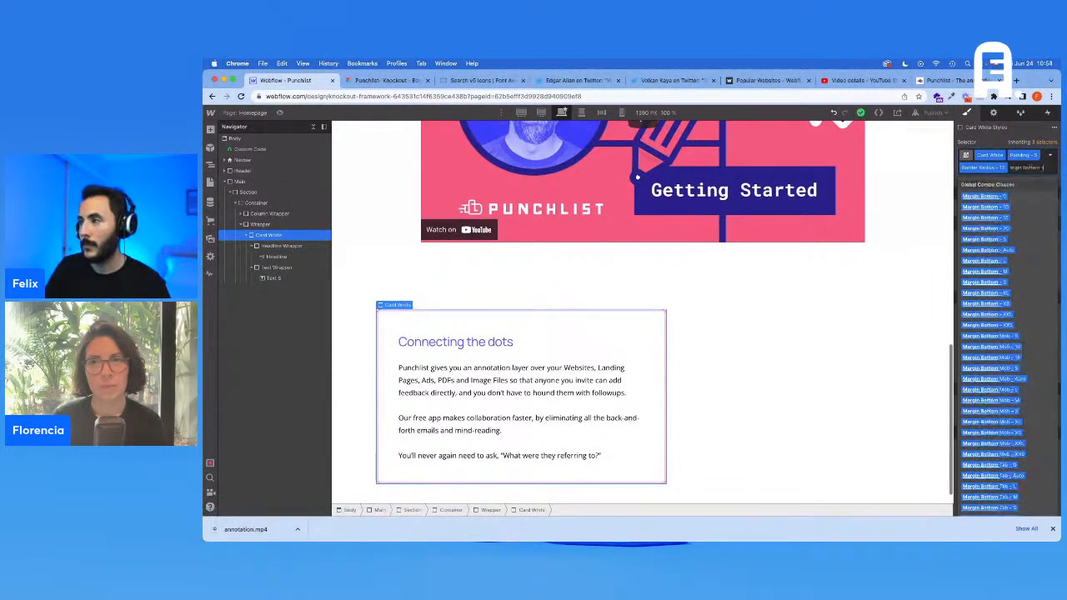
key("Return")
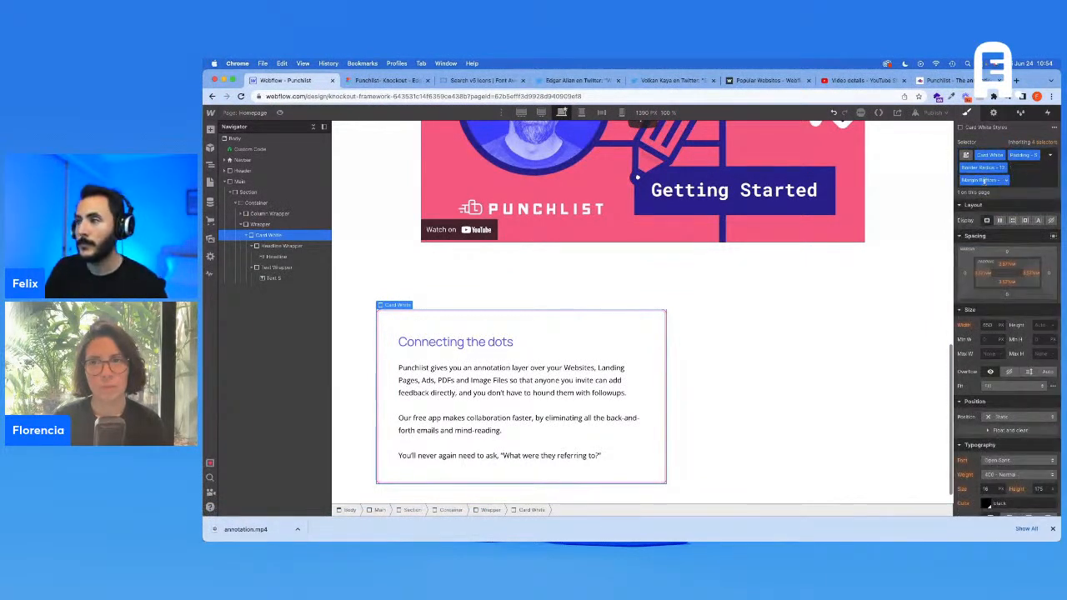
Add a helper div block inside Card White with the class Margin Bottom - 24 and set its bottom margin to 24 px
key("super+e")
type("d")
key("Return")
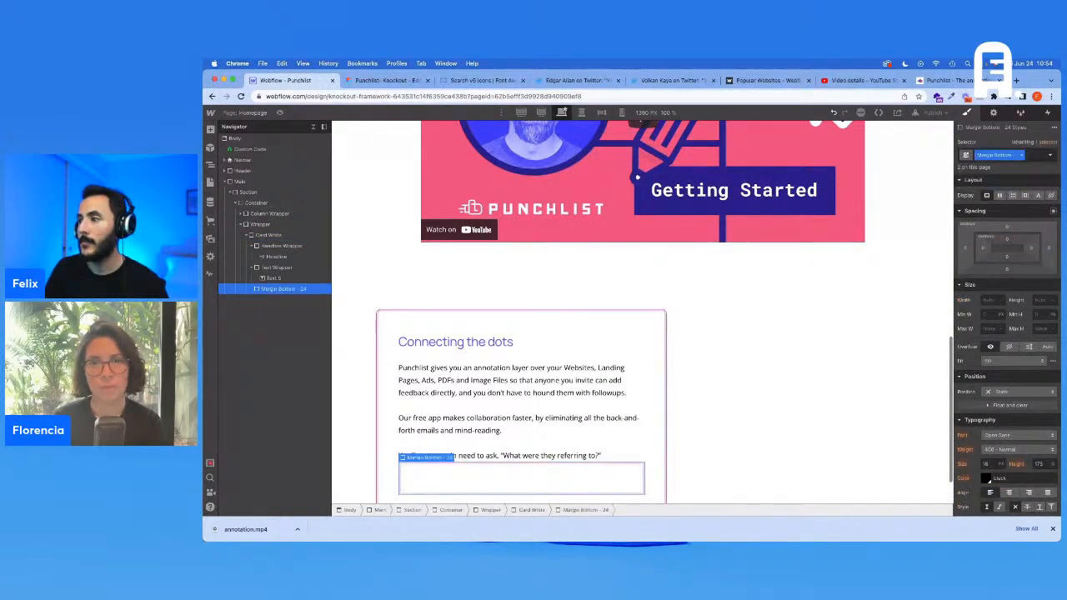
left_click(1007, 270)
type("24")
key("Return")
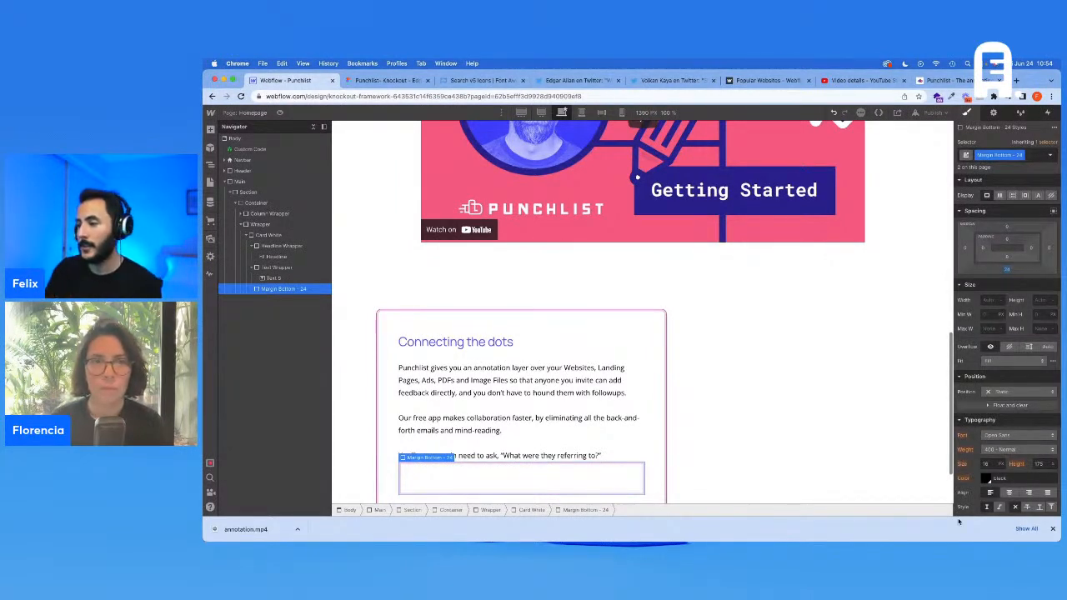
Set the Margin Bottom - 24 class's bottom margin to a vw value at the 1440 px breakpoint and about 32 px at 1920 px
left_click(1052, 528)
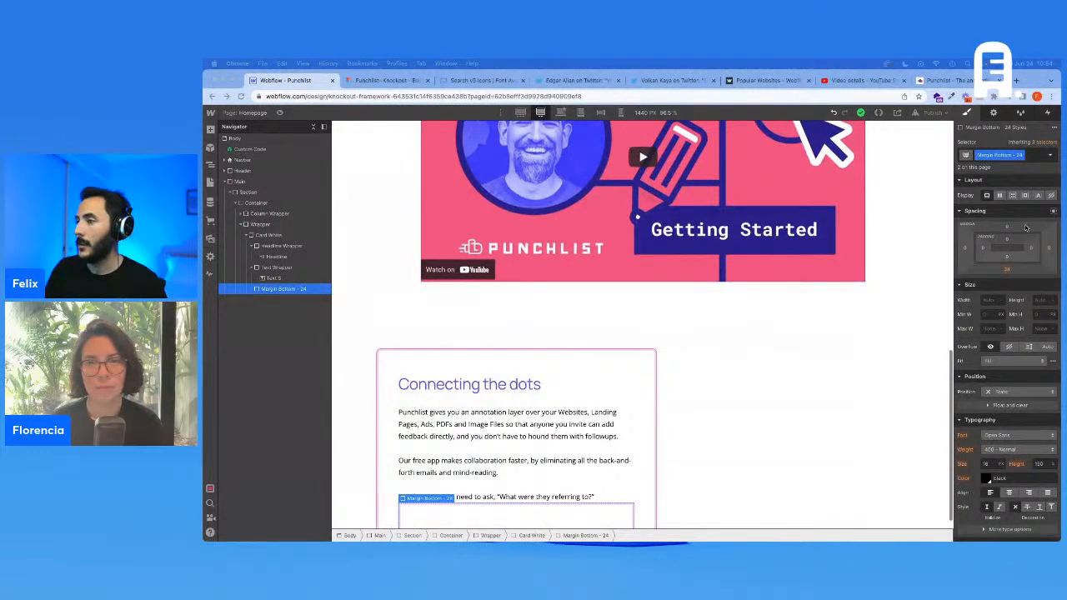
left_click(1008, 269)
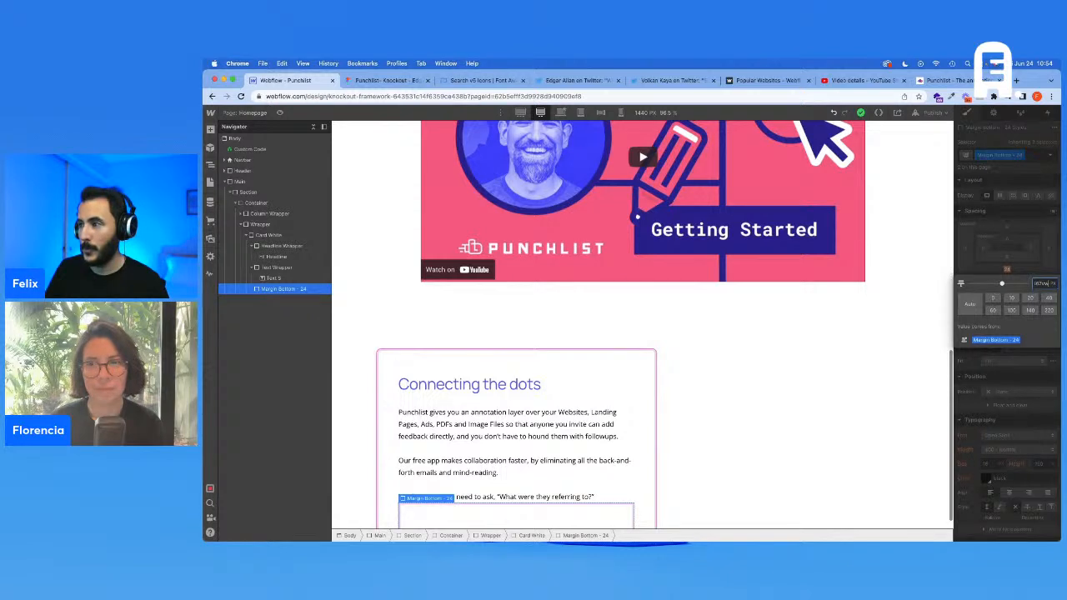
key("Return")
left_click(521, 112)
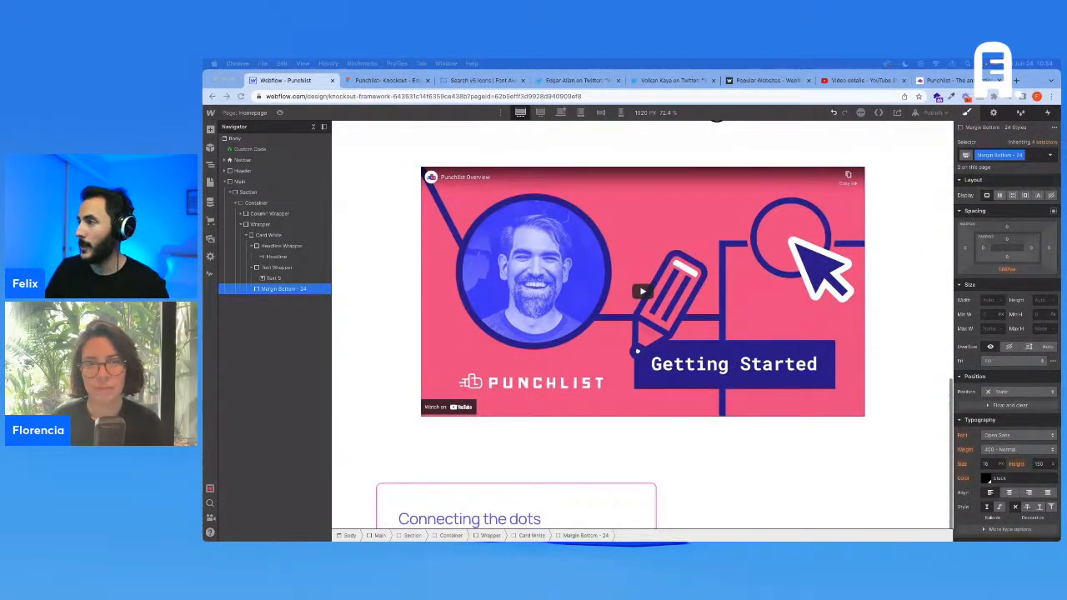
left_click(1008, 270)
type("30px")
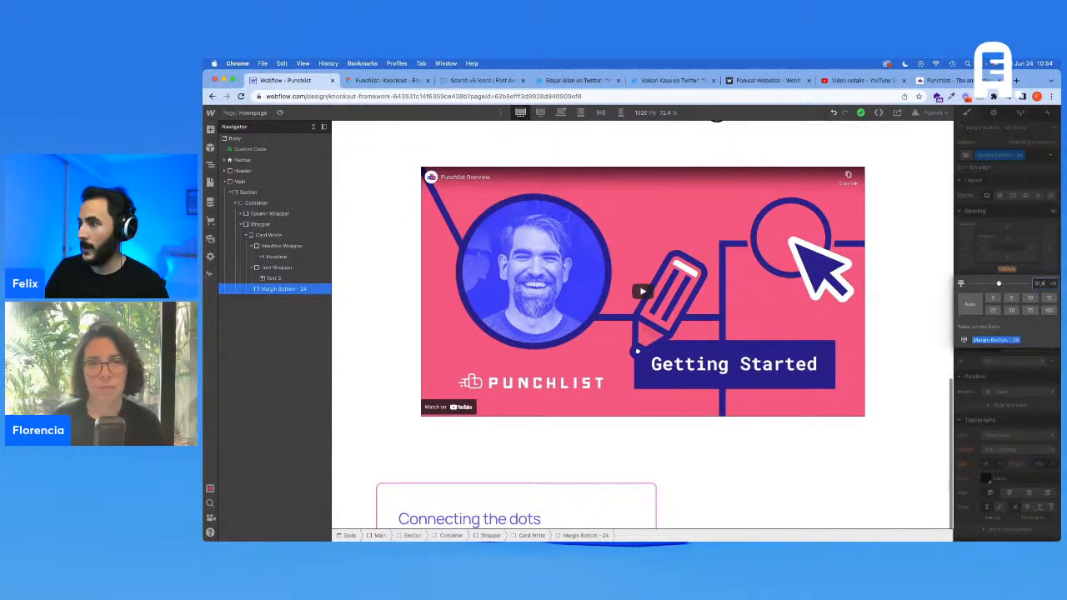
type("7")
key("Return")
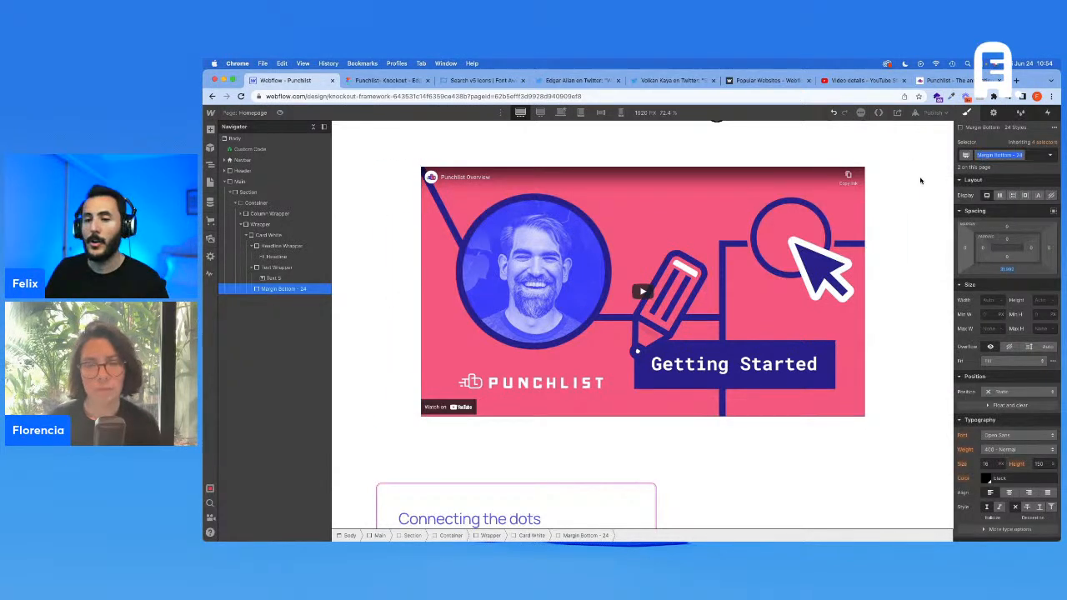
Return to the base breakpoint and delete the helper Margin Bottom - 24 div from Card White
left_click(562, 112)
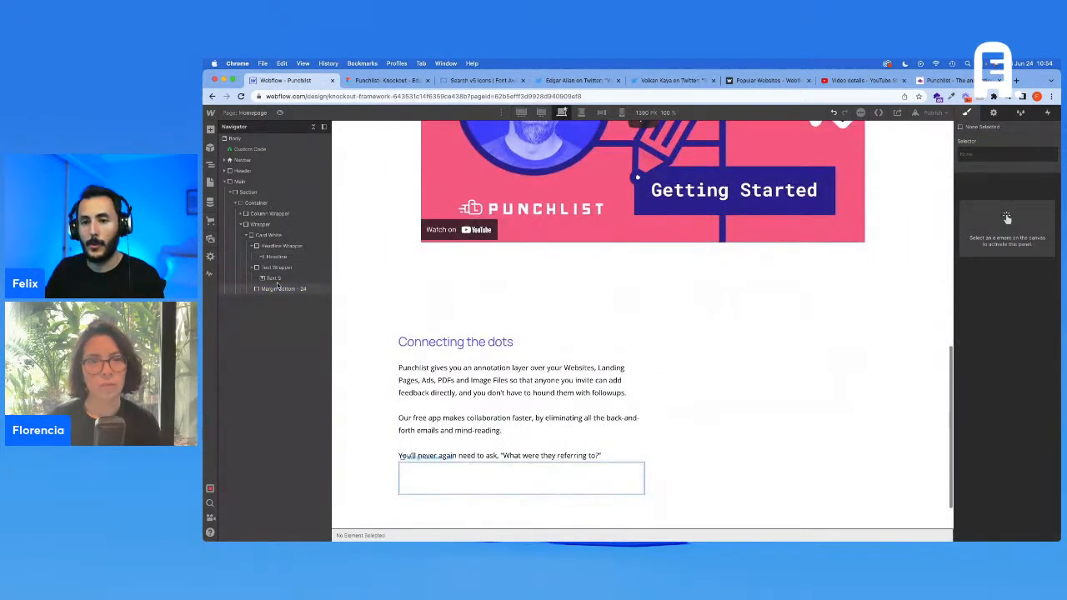
left_click(277, 288)
key("Delete")
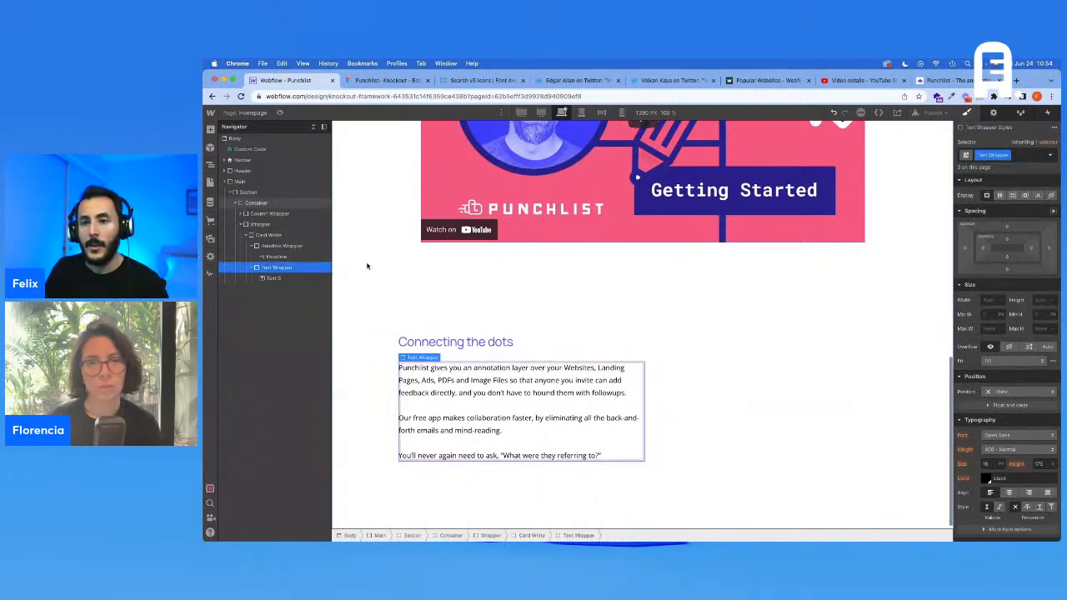
Add the Margin Bottom - 24 class to the Text Wrapper that holds the body copy
left_click(1021, 157)
type("Margin Bottom - 24")
key("Return")
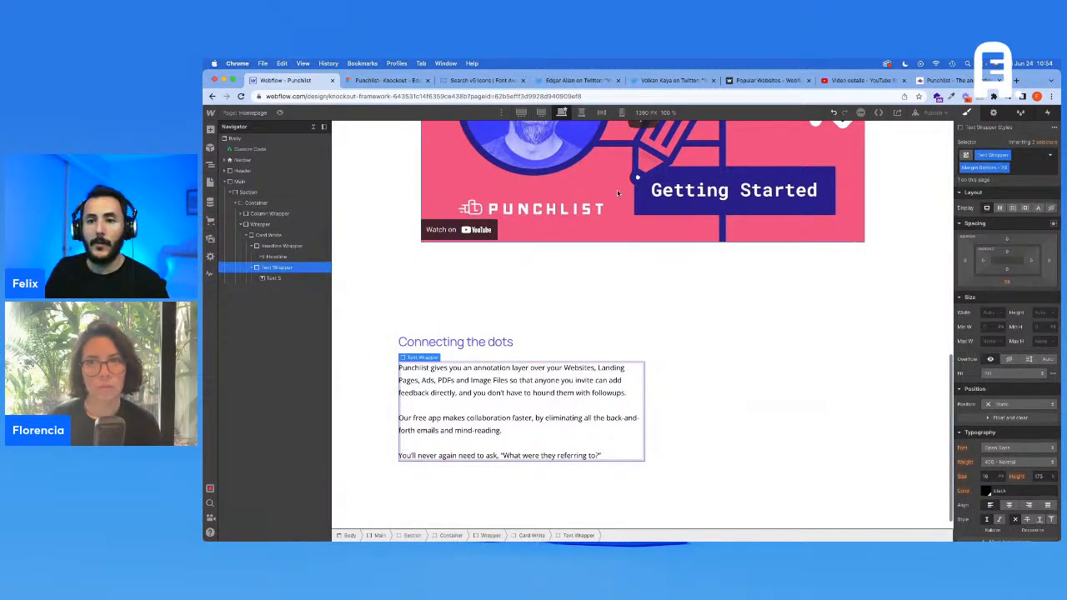
left_click(273, 236)
left_click(1017, 170)
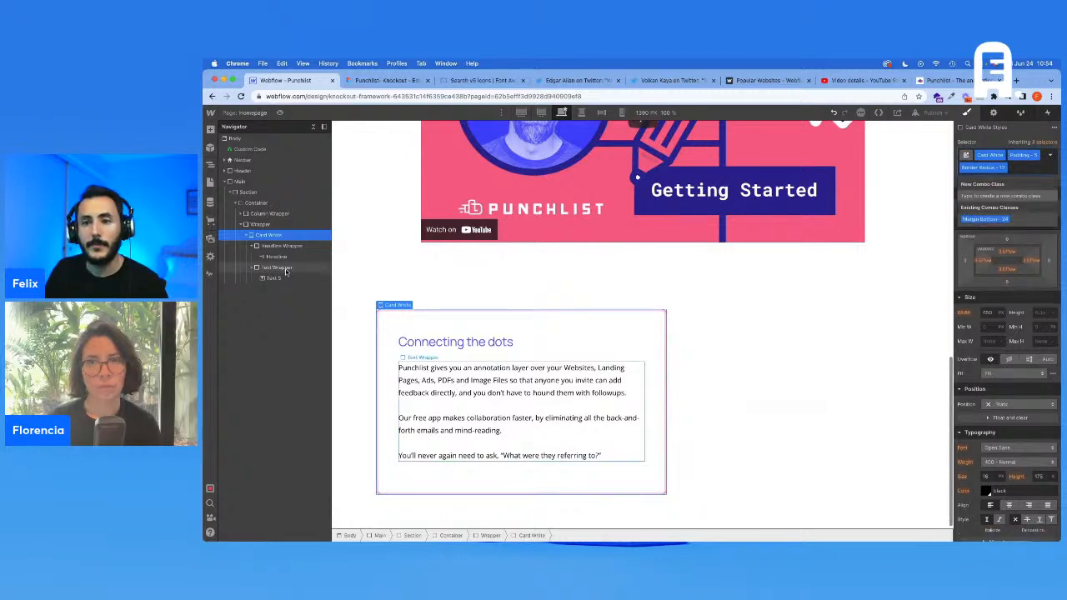
left_click(310, 266)
Following the button row in the Figma design, add a div block to Card White below the Text Wrapper with the Wrapper class
left_click(384, 80)
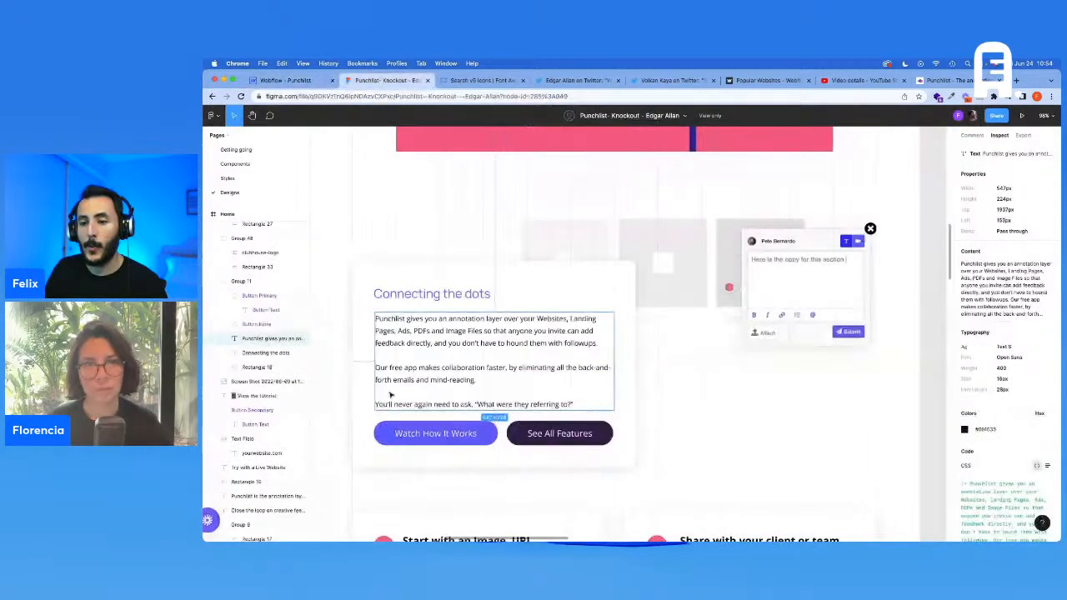
left_click(287, 80)
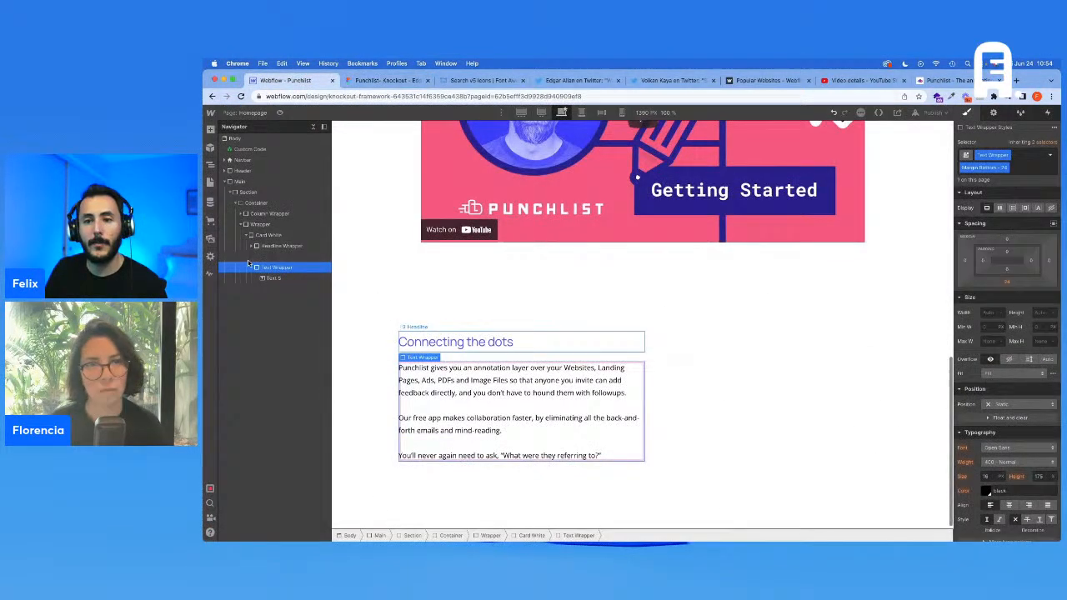
left_click(251, 246)
left_click(251, 257)
left_click(261, 224)
left_click(267, 235)
key("super+e")
type("d")
key("Return")
left_click(1036, 158)
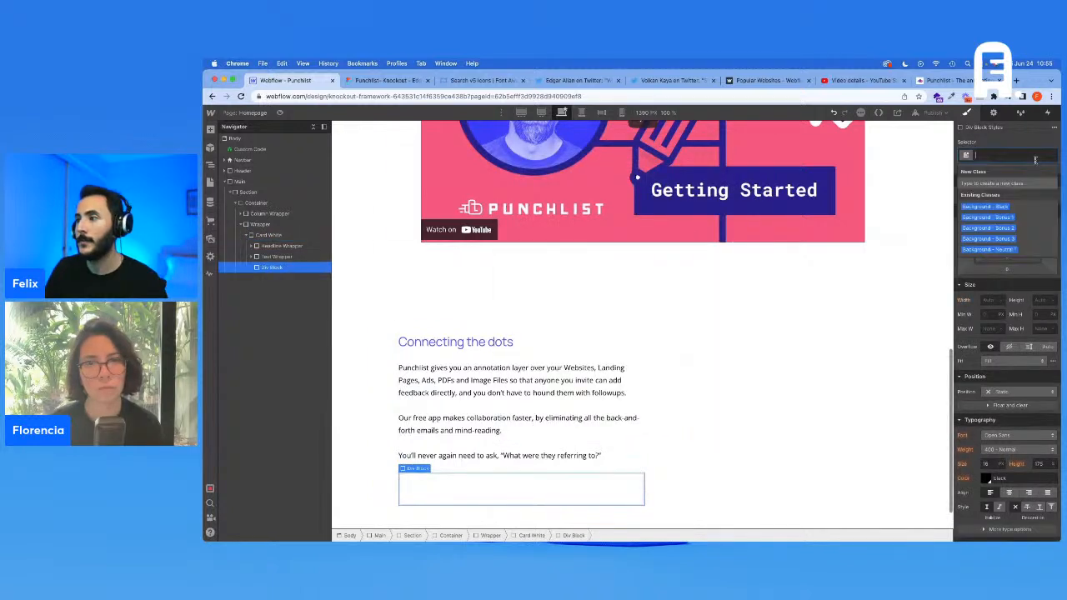
type("wrapper")
key("Return")
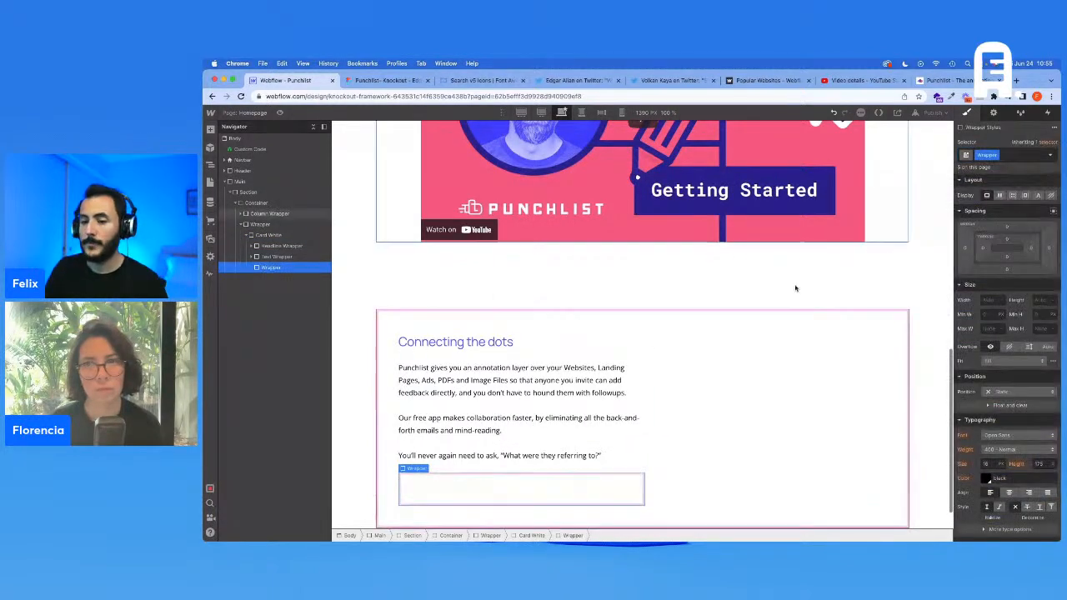
key("super+e")
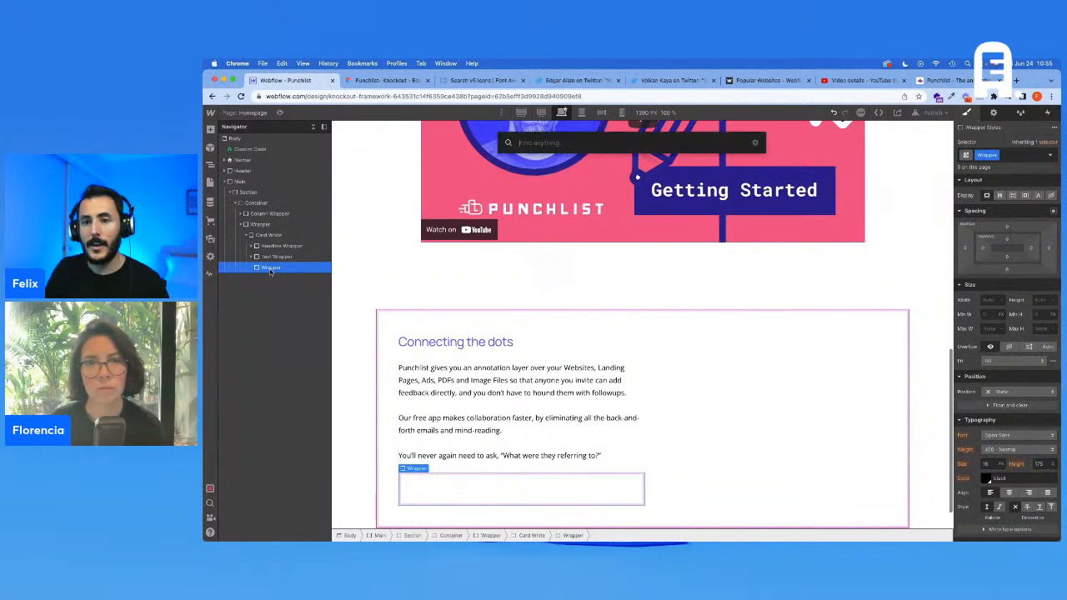
type("li")
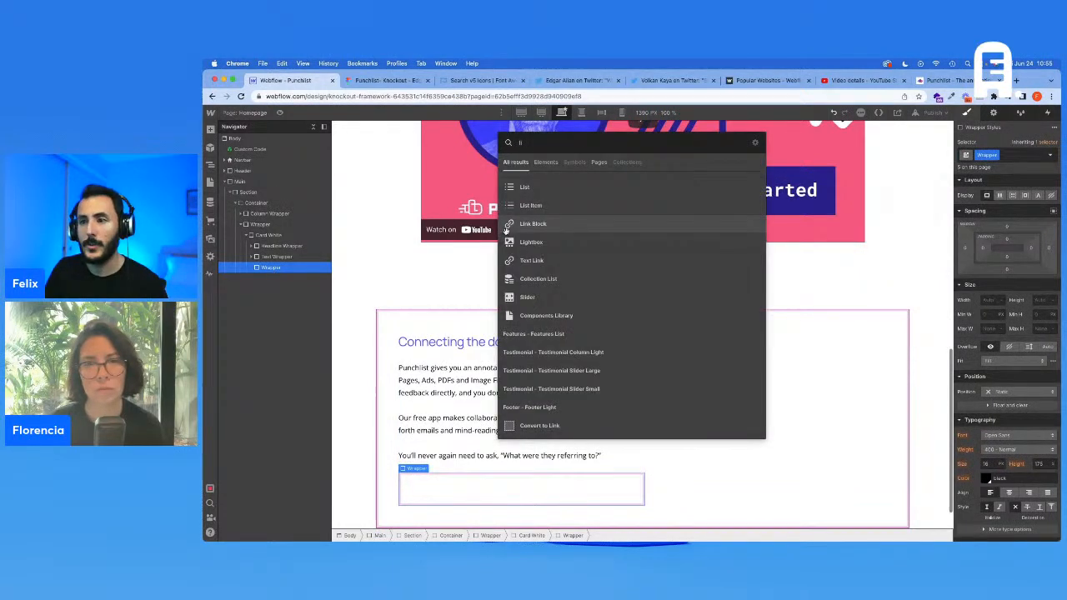
key("Return")
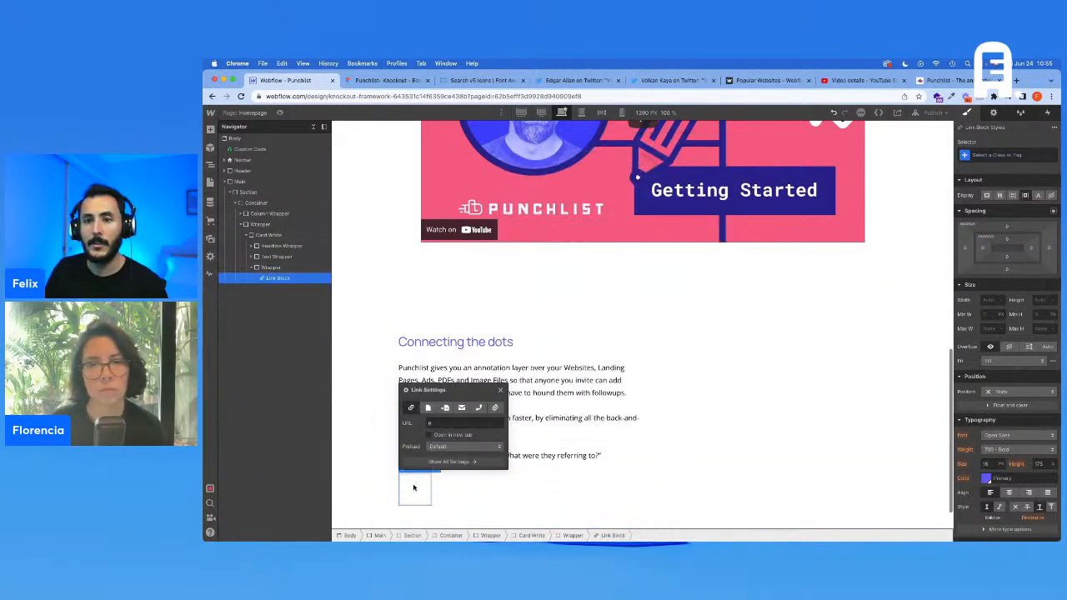
key("super+Return")
type("butto")
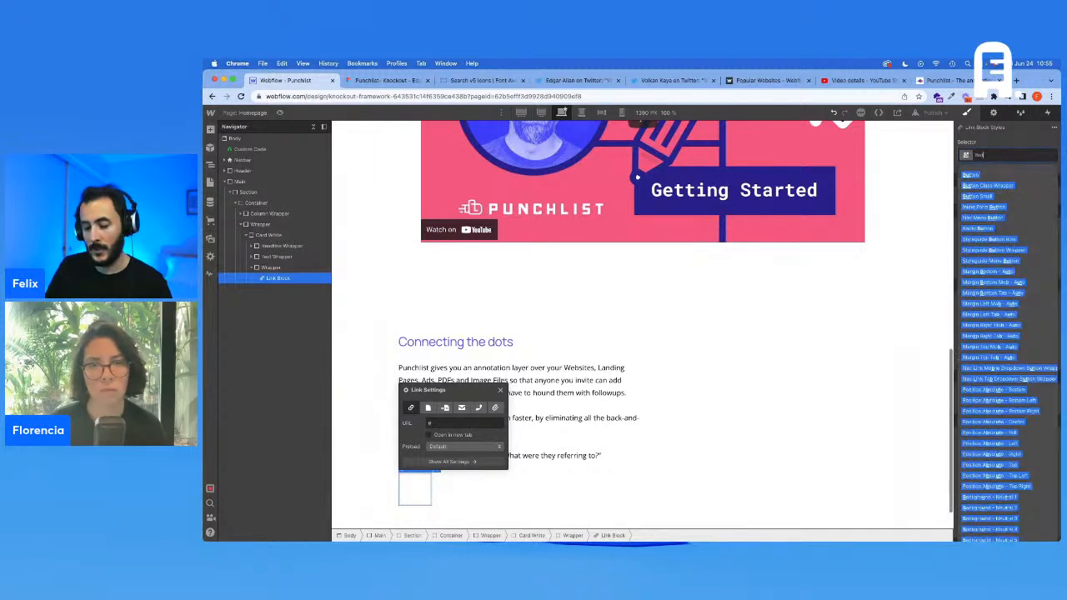
type("n")
key("Escape")
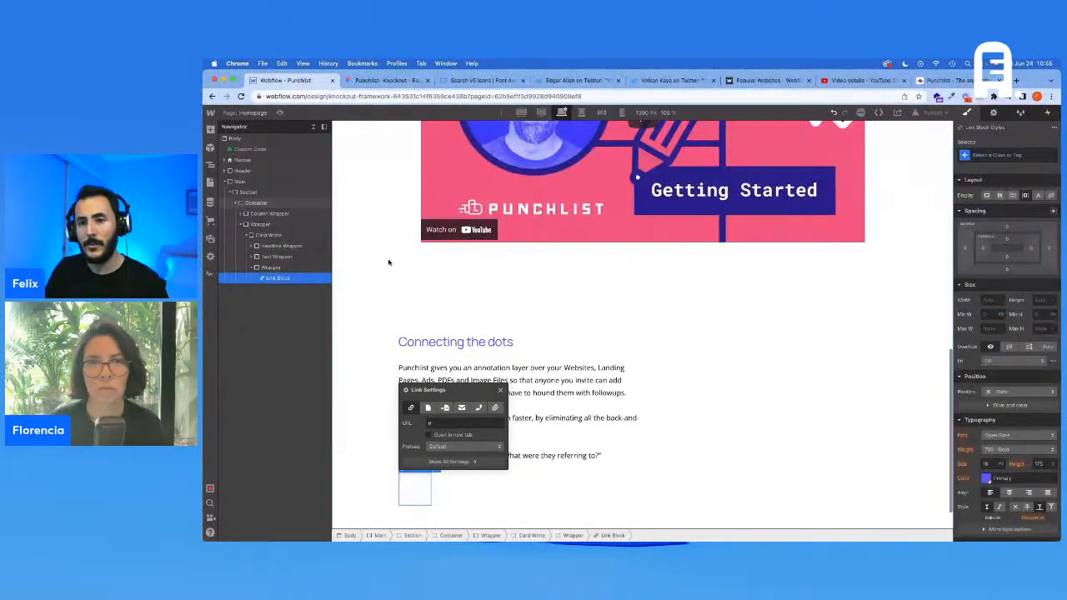
key("Delete")
Insert a Button element into the new Wrapper below the body copy
left_click(270, 268)
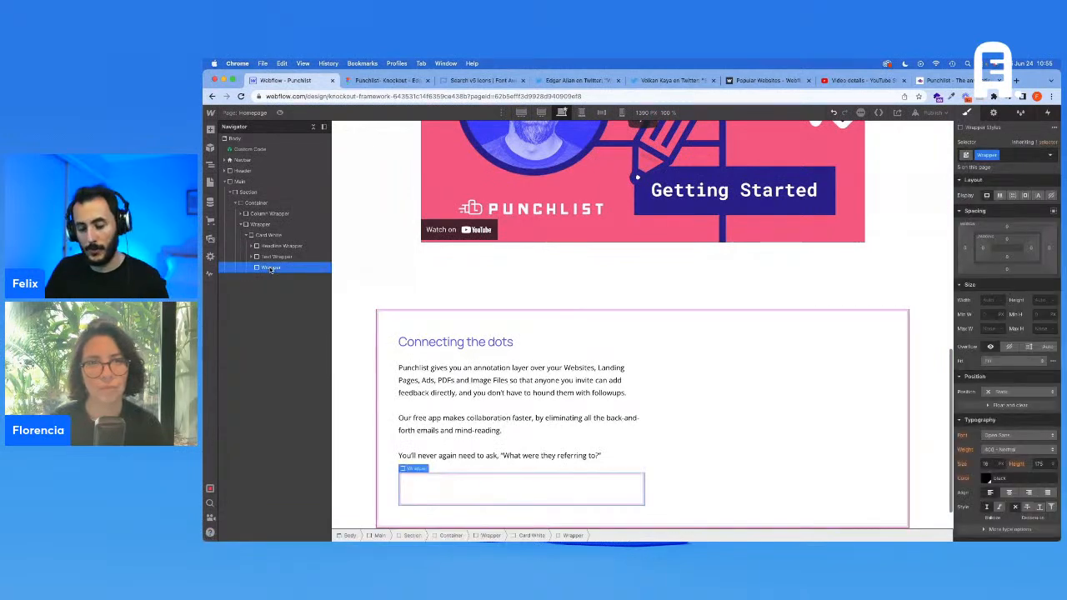
key("super+e")
type("bu")
key("Return")
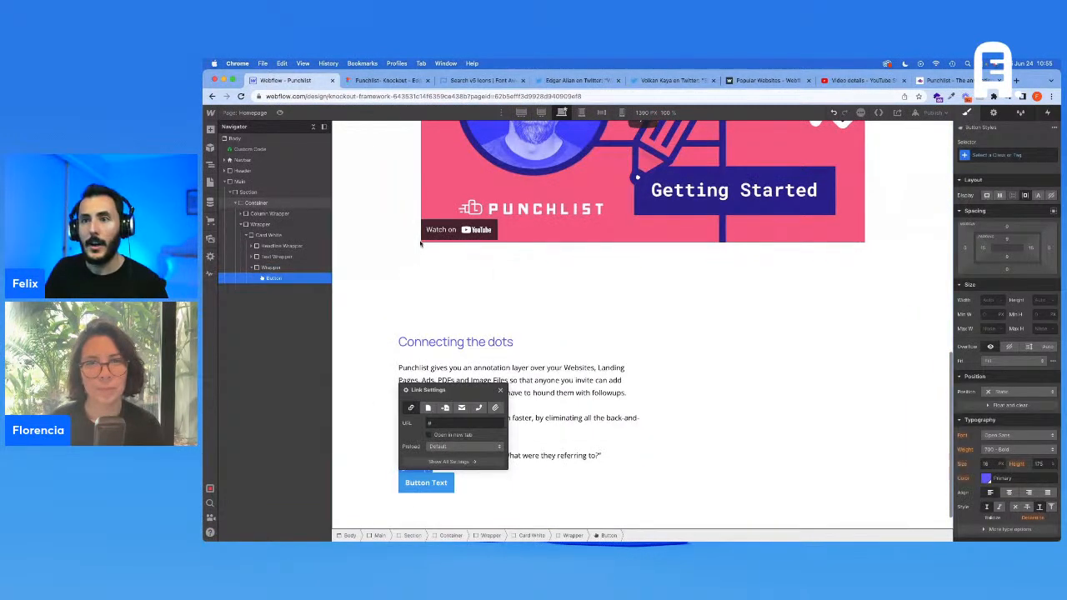
Check the card's buttons in the Figma design and give the Webflow button the Button and Primary classes
left_click(385, 80)
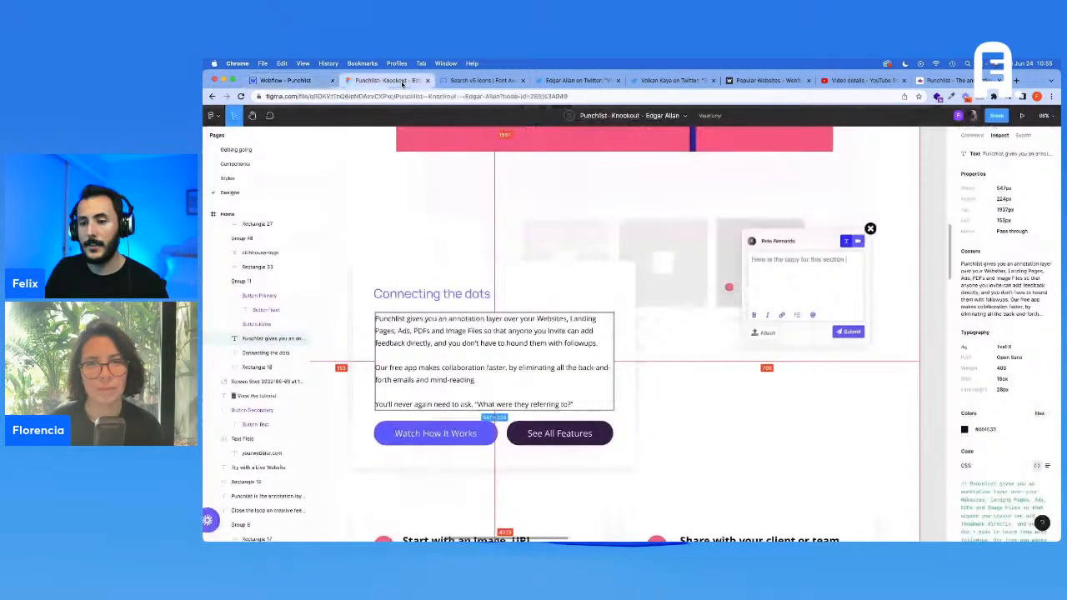
left_click(288, 80)
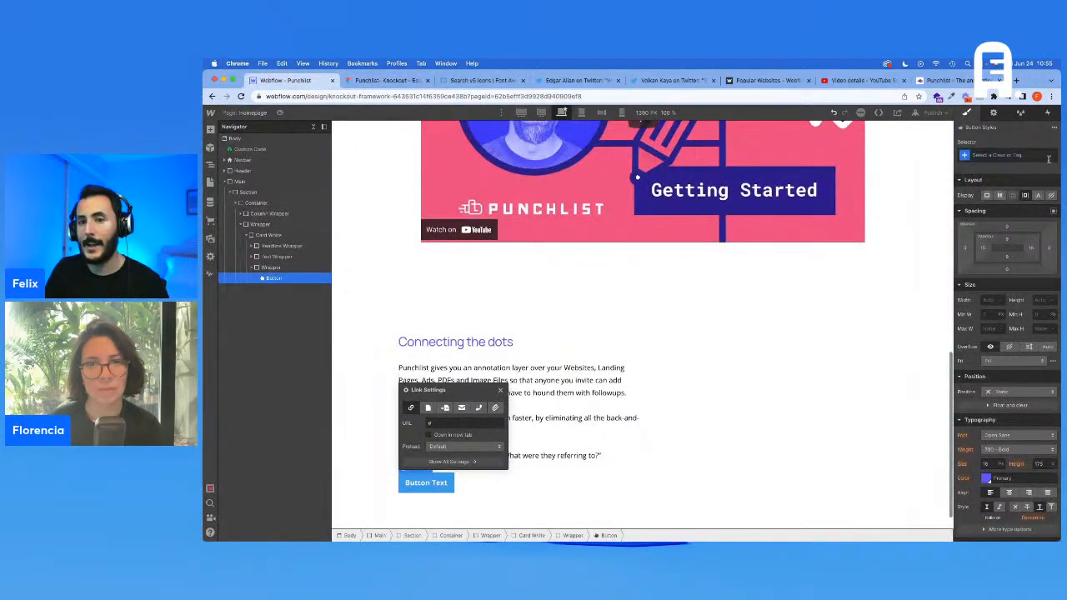
left_click(1035, 151)
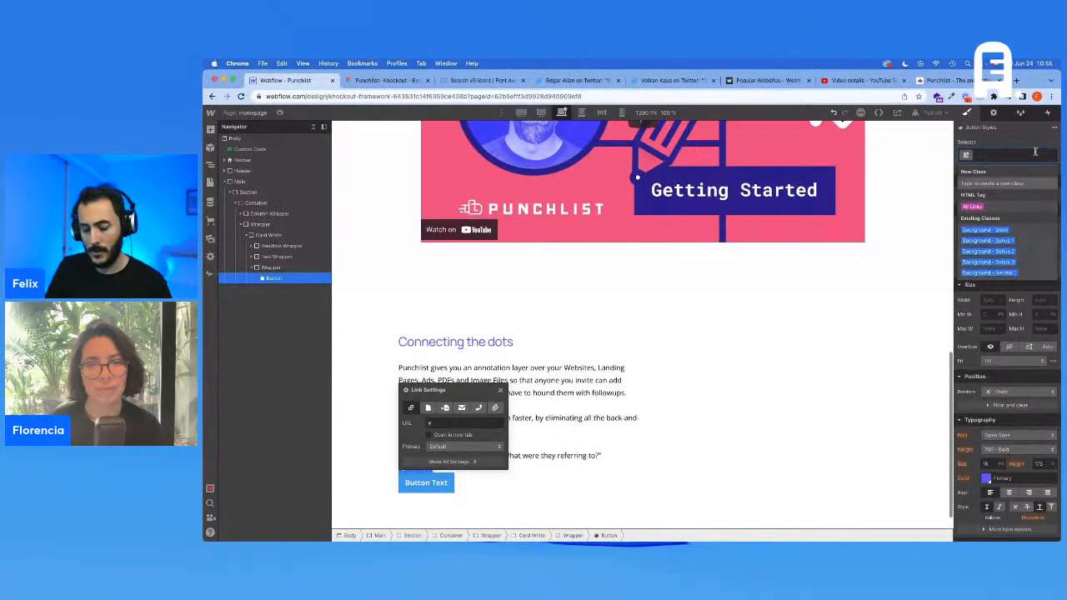
type("button")
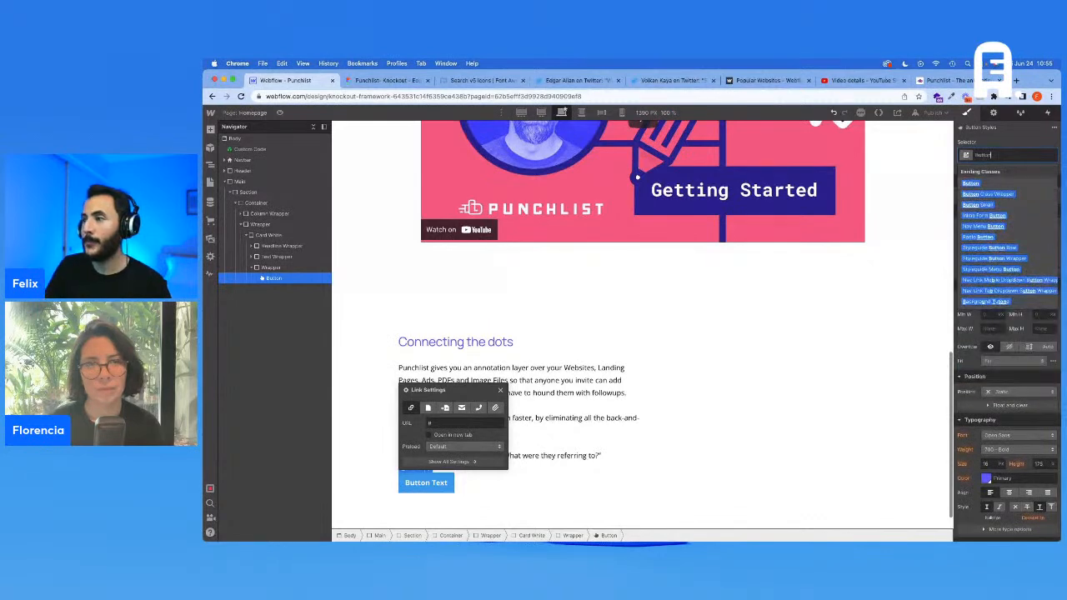
key("Return")
left_click(1026, 158)
type("prim")
key("Return")
Duplicate the card's button and replace the copy's Primary class with Background - Bonus 3, as in the Figma design
left_click(390, 80)
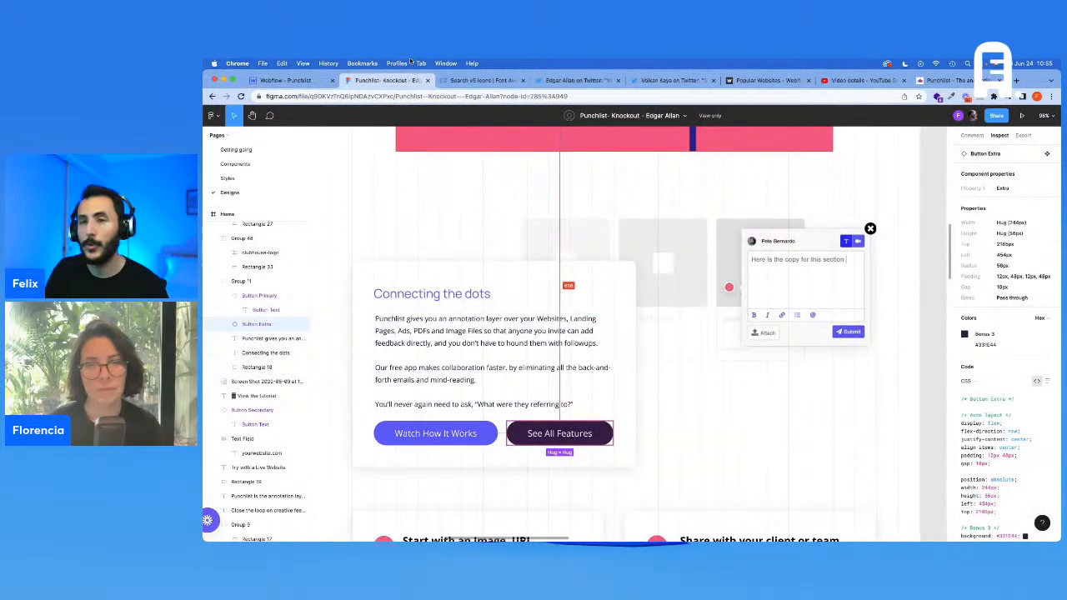
left_click(287, 80)
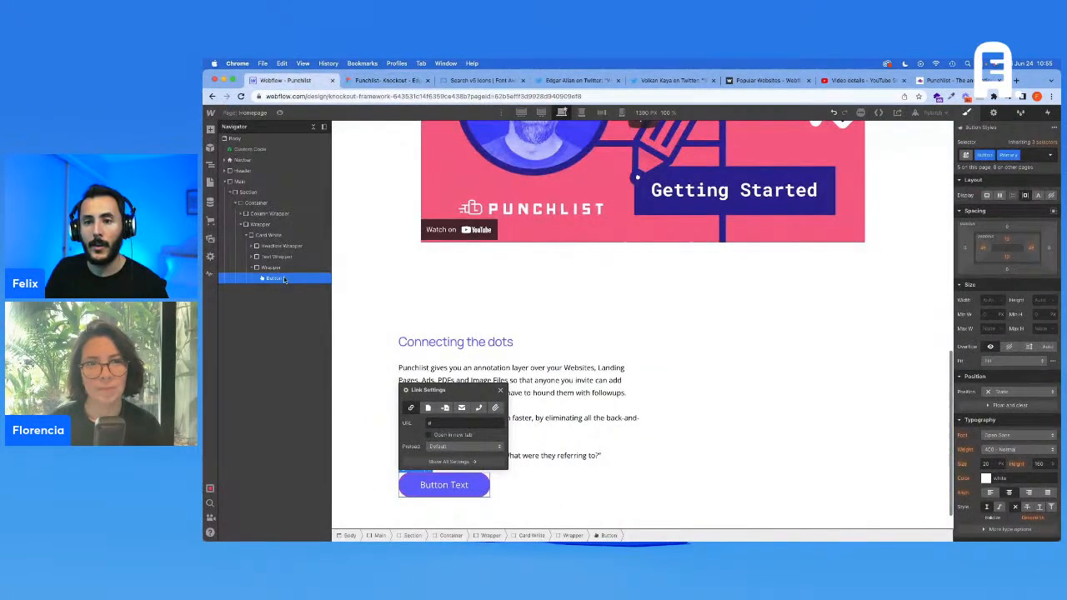
key("super+d")
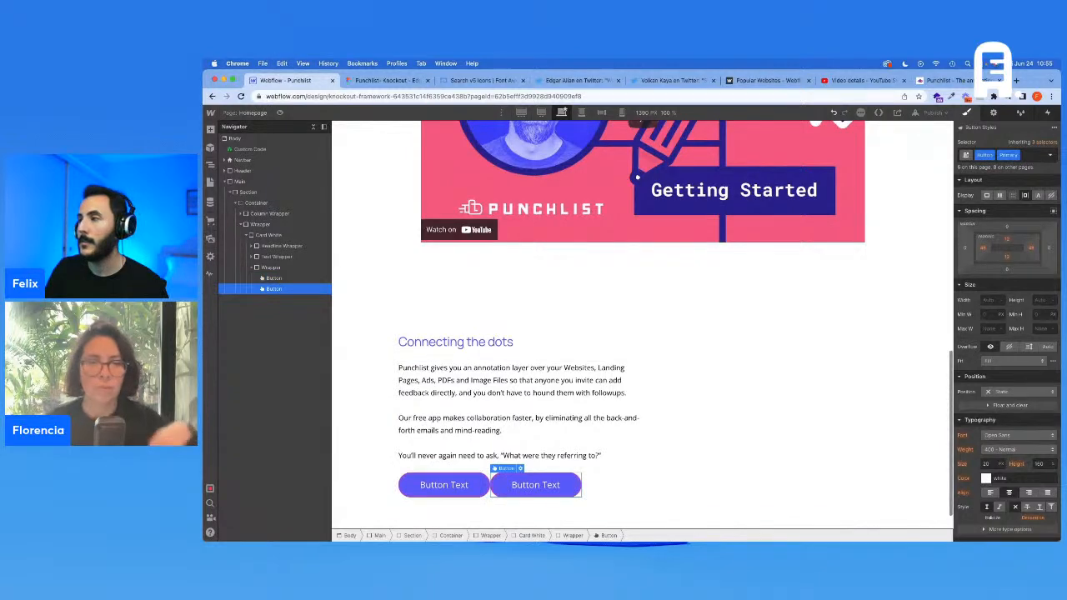
left_click(1025, 154)
key("BackSpace")
type("Bonus 3")
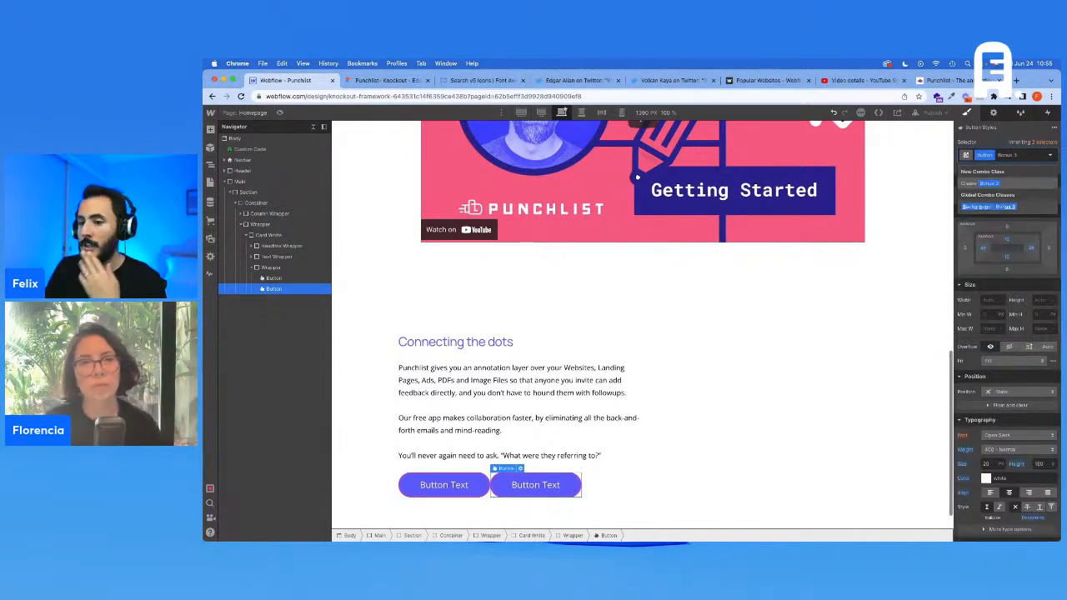
left_click(1005, 206)
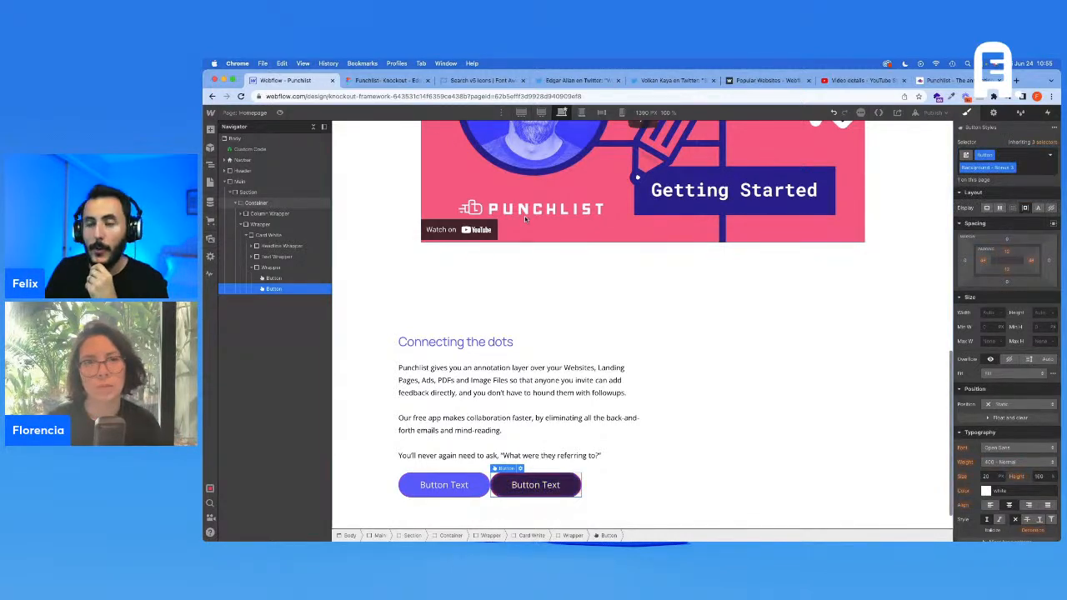
Copy the first button's label from the Figma design and set the purple Webflow button's text to "Watch How It Works"
left_click(371, 80)
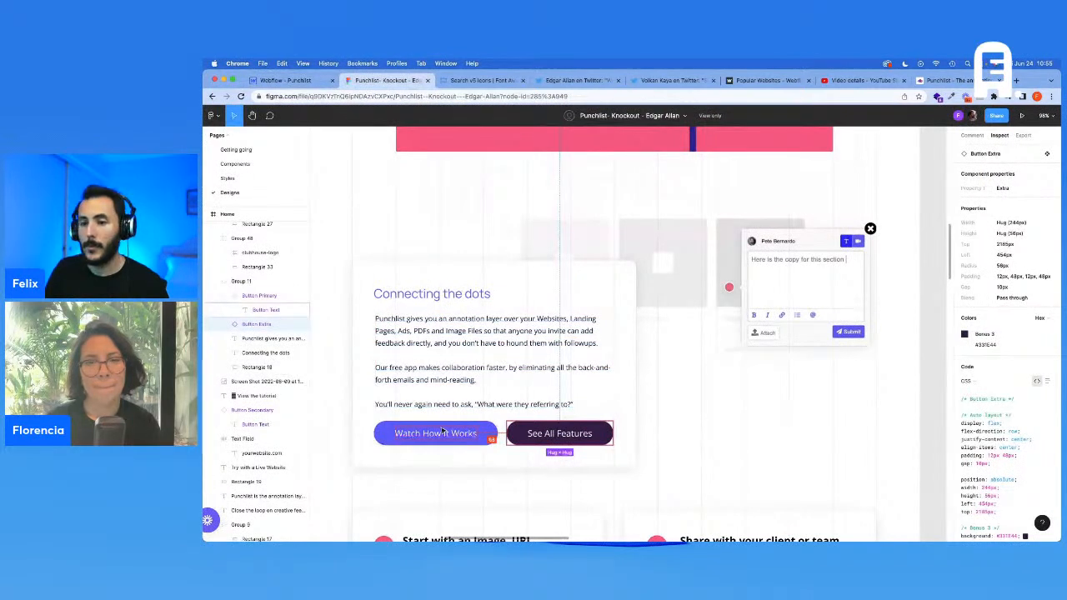
left_click(441, 430)
key("super+c")
left_click(297, 81)
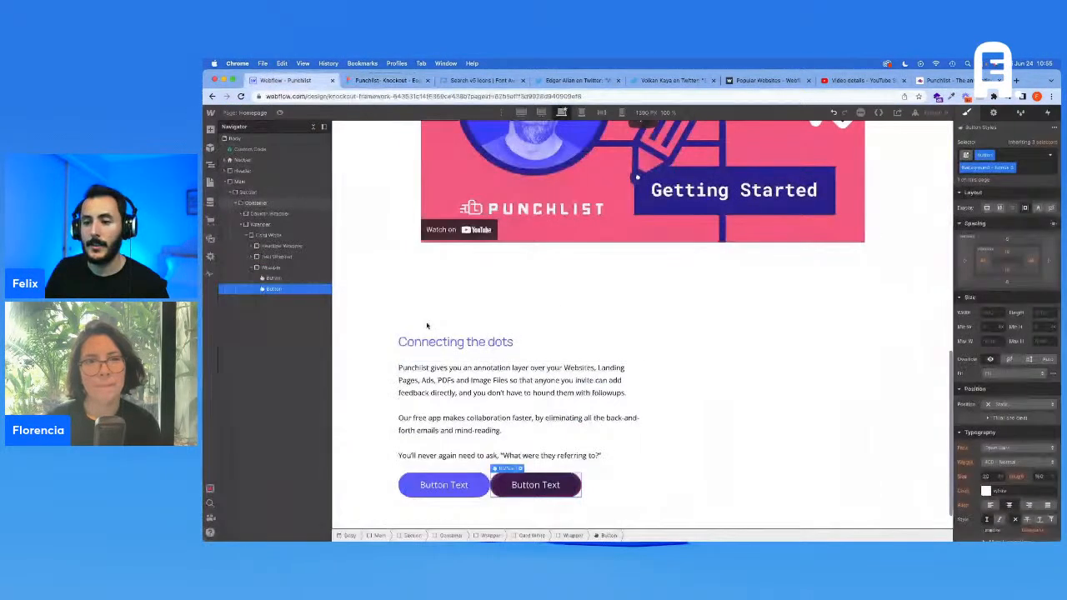
double_click(457, 485)
key("super+v")
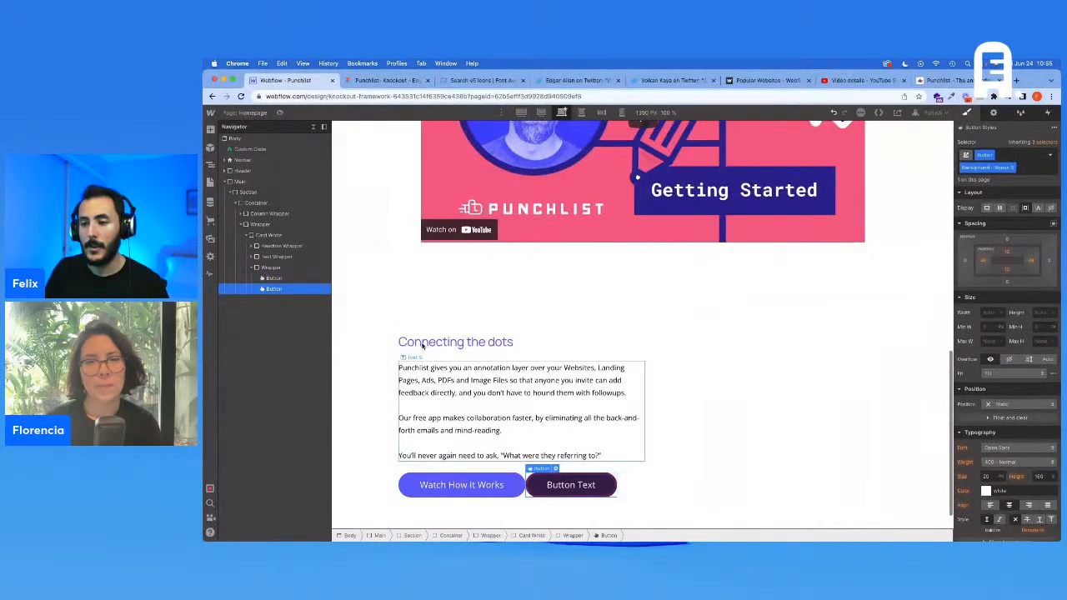
Copy the dark button's label from the Figma design and set the second Webflow button's text to "See All Features"
left_click(392, 81)
left_click(559, 433)
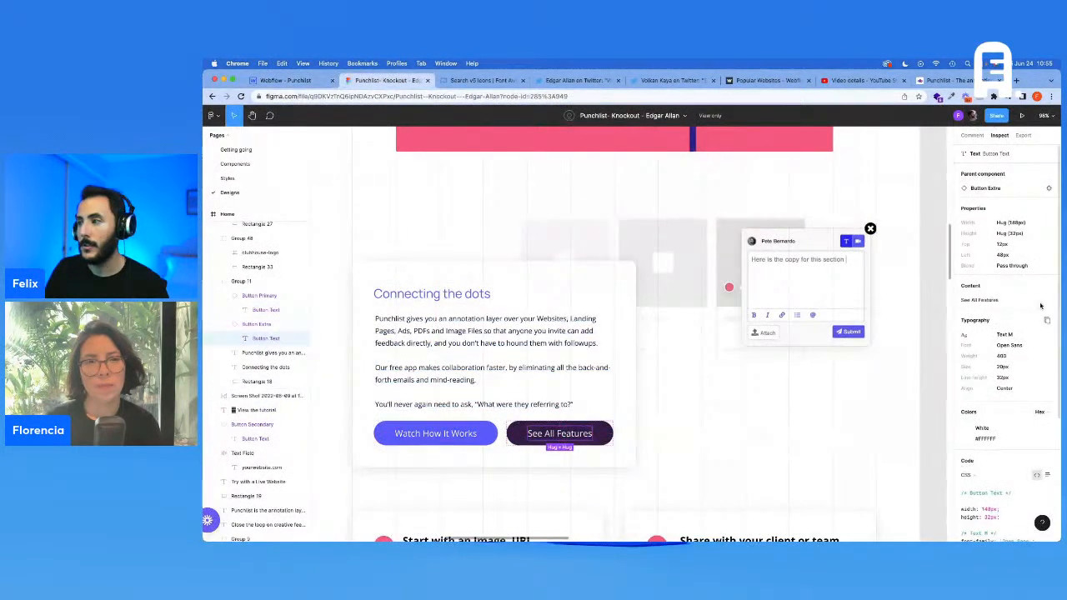
key("super+c")
left_click(287, 81)
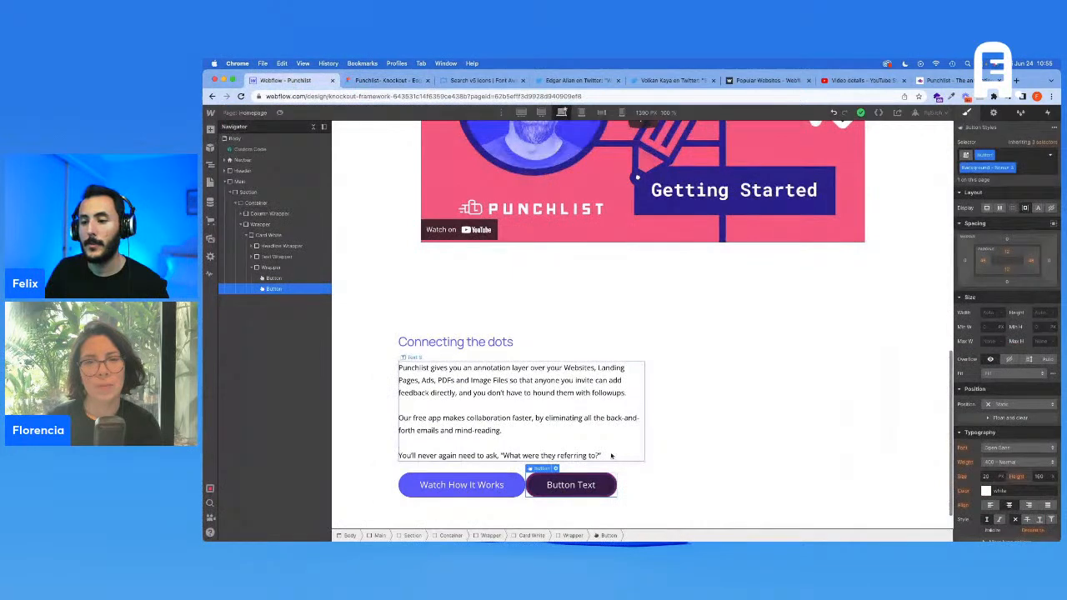
double_click(582, 486)
key("super+v")
left_click(650, 488)
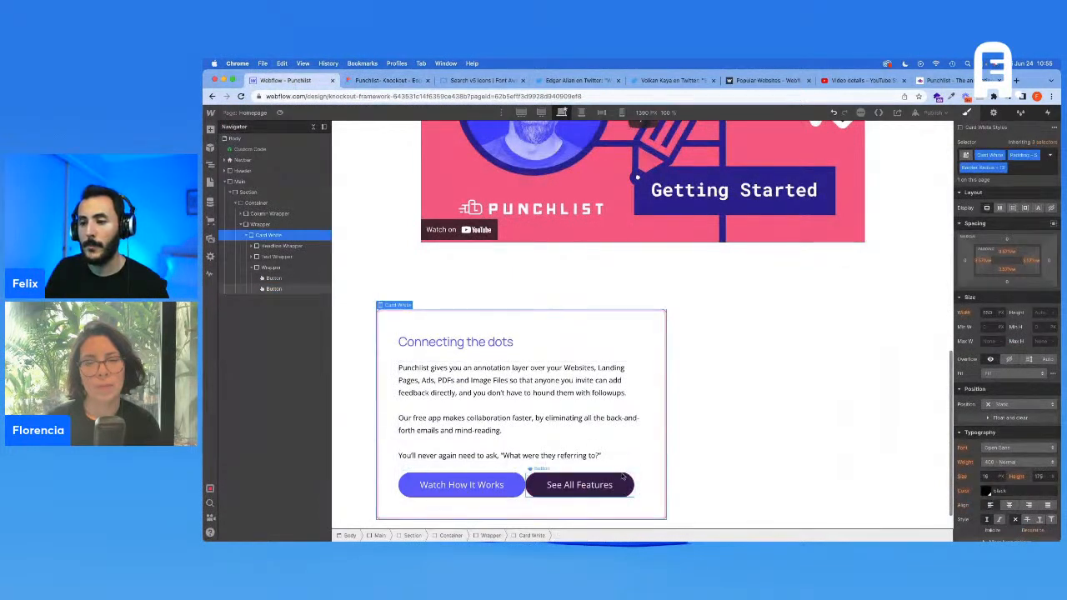
Check the gap between the two buttons in Figma and add a Margin Right class to the Watch How It Works button
left_click(363, 80)
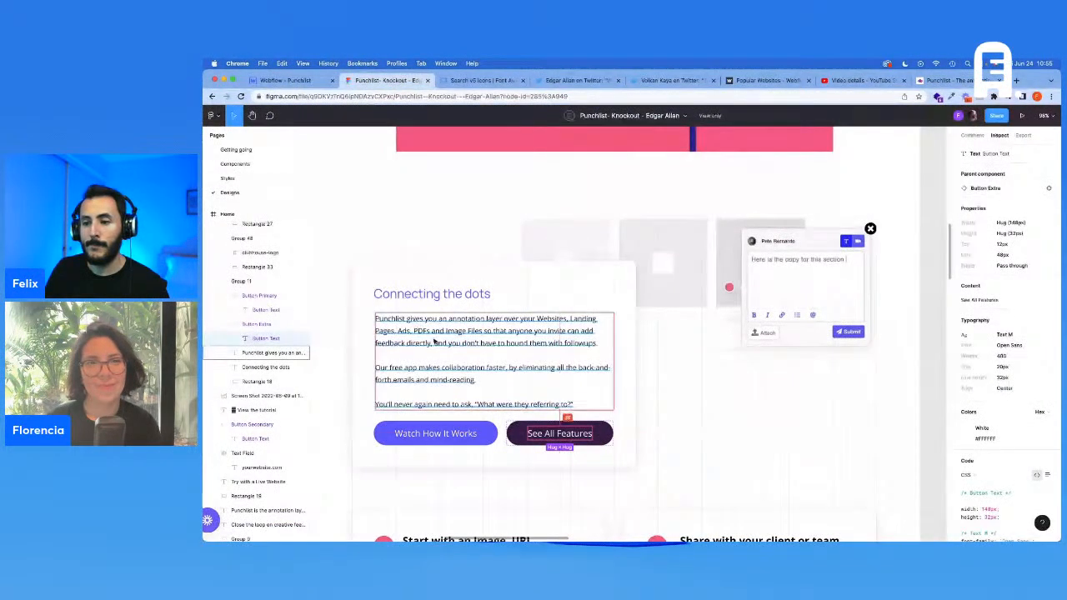
left_click(510, 437)
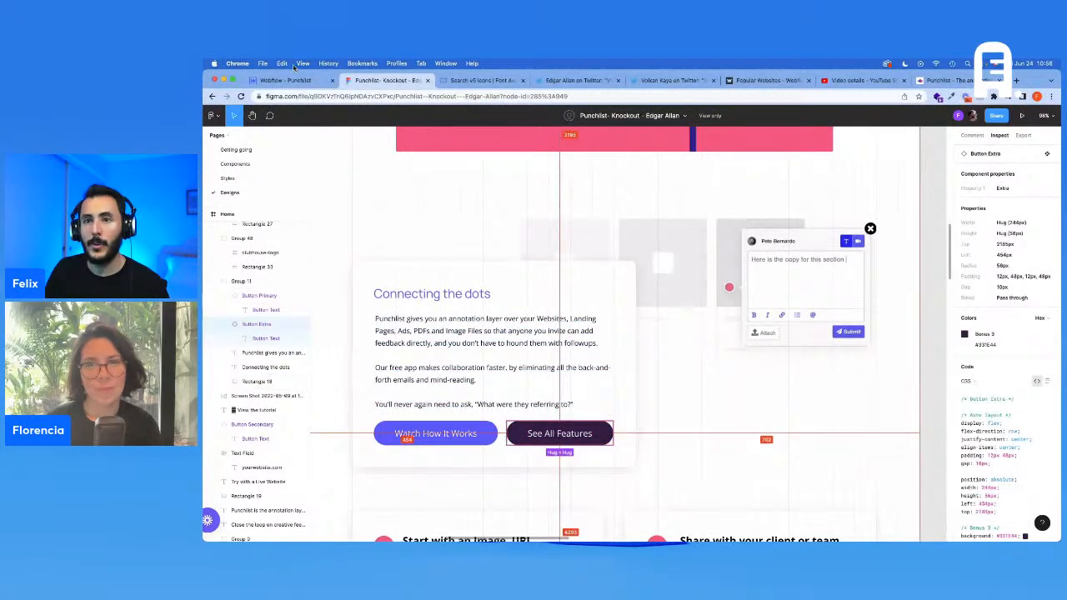
left_click(287, 81)
left_click(273, 277)
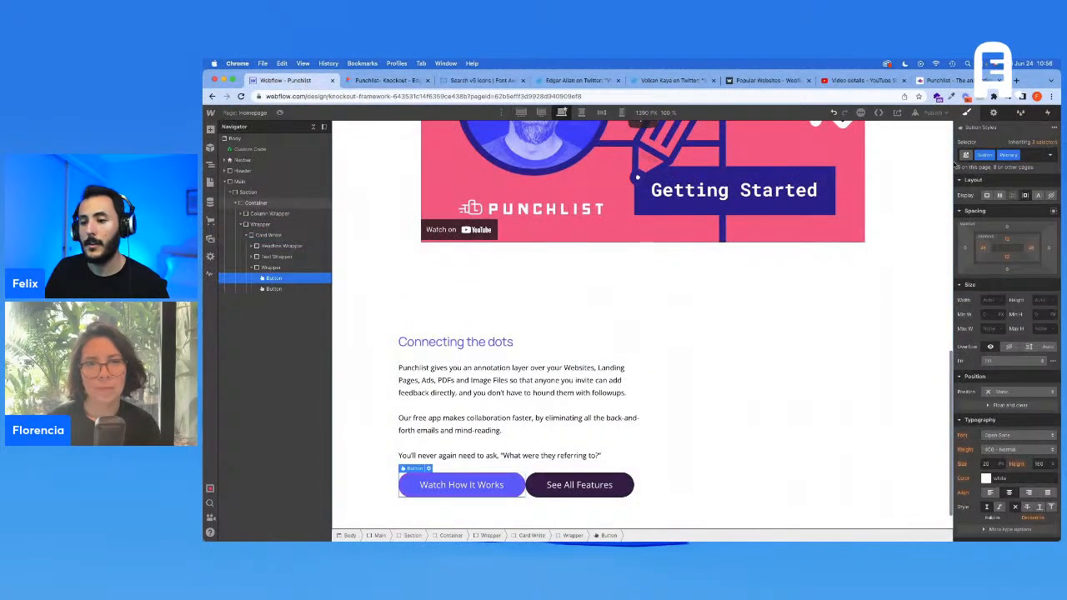
left_click(1025, 154)
type("Margin R")
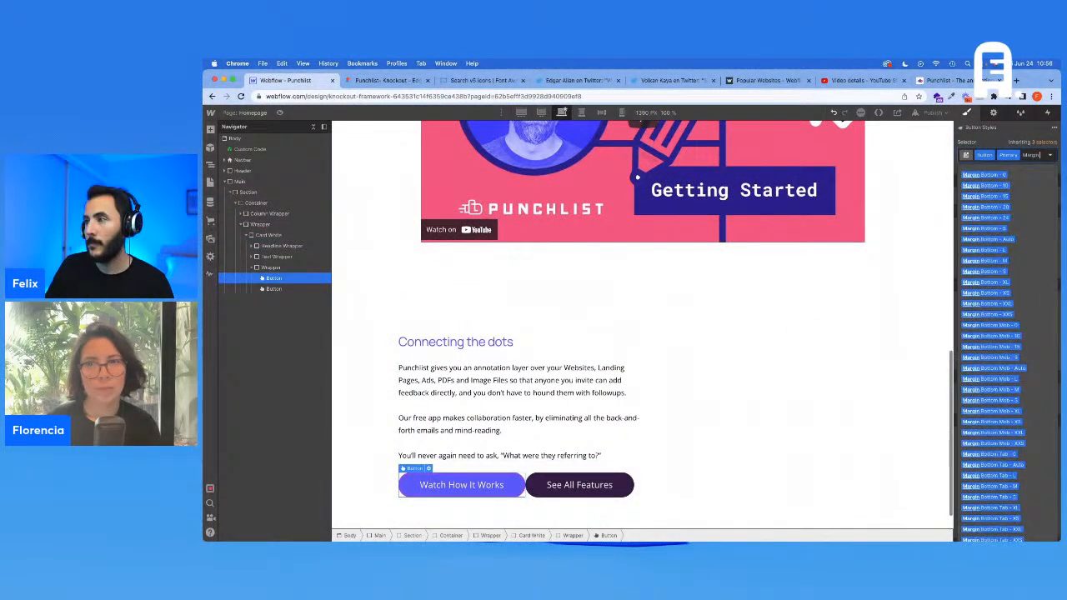
key("Down")
key("Down")
key("Down")
key("Return")
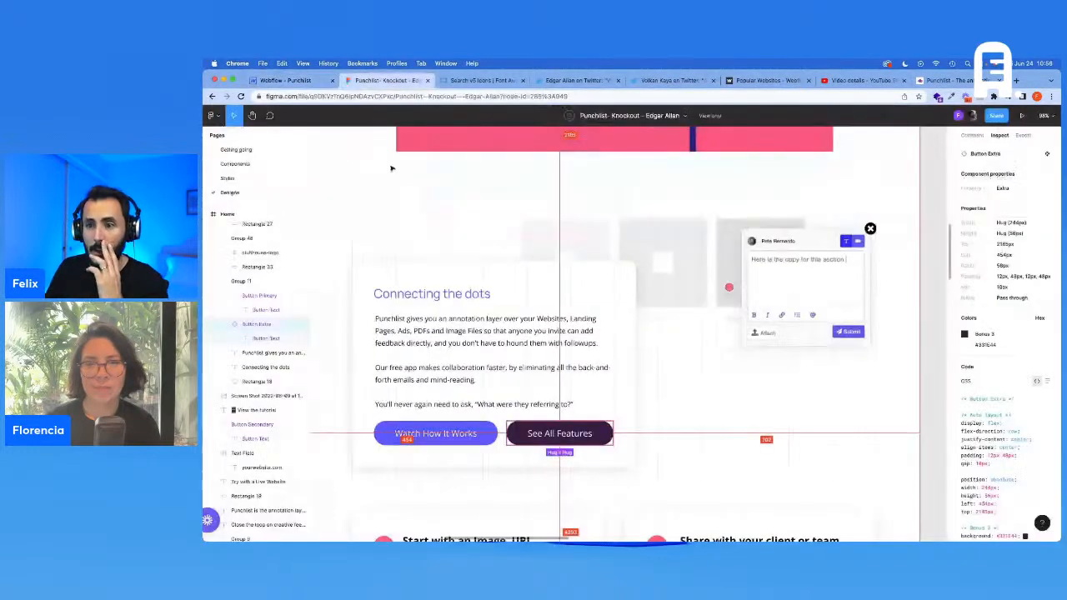
Check the card's shadow in the Figma design and add a new Box Shadow - Custom class to Card White
left_click(379, 80)
left_click(364, 265)
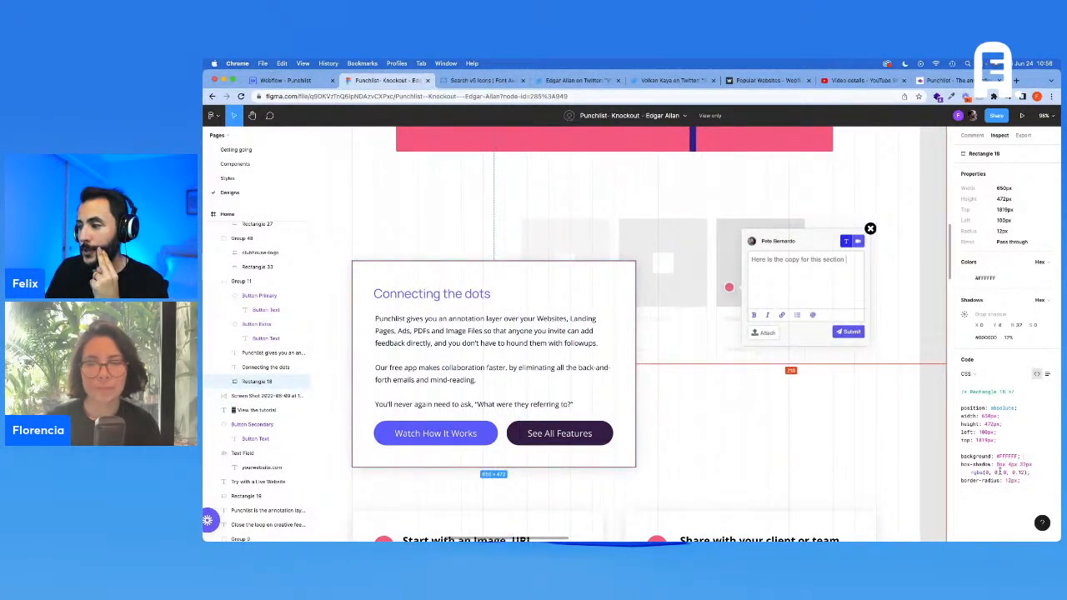
left_click(286, 80)
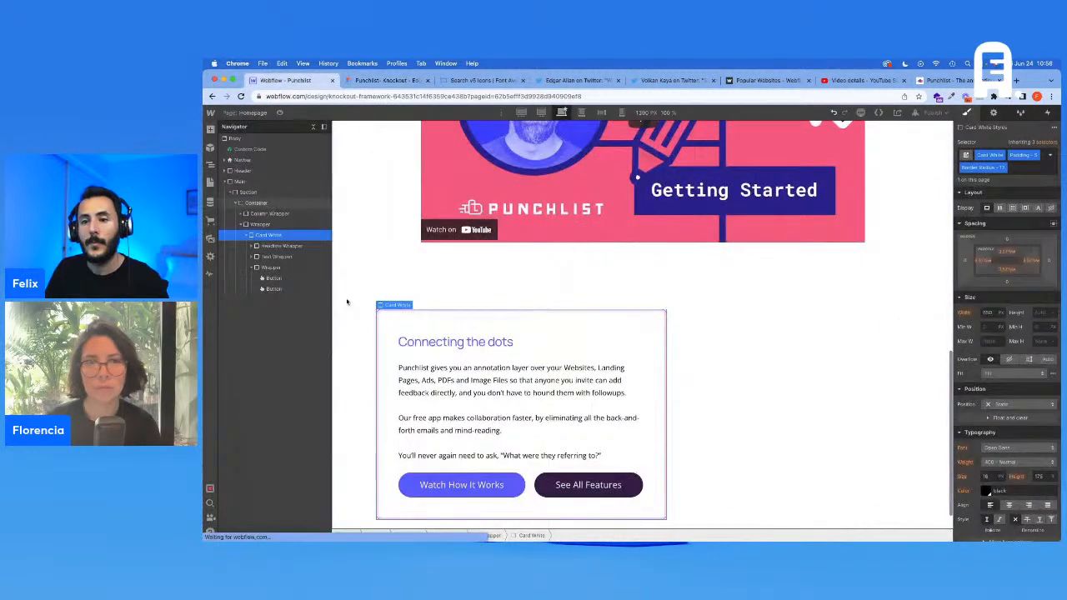
left_click(1015, 165)
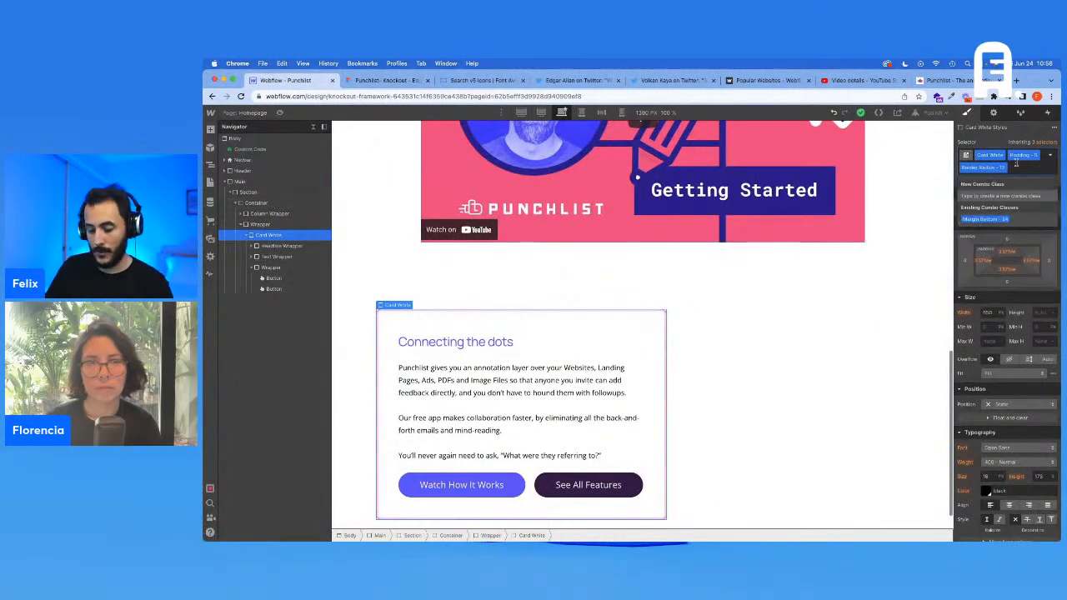
type("B")
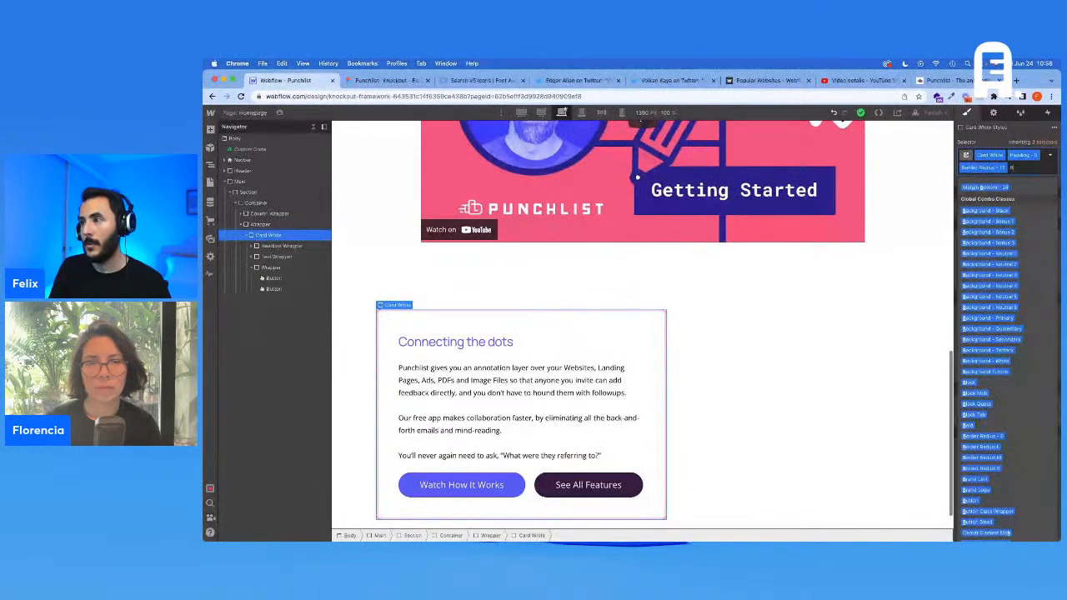
type("ox Shadow")
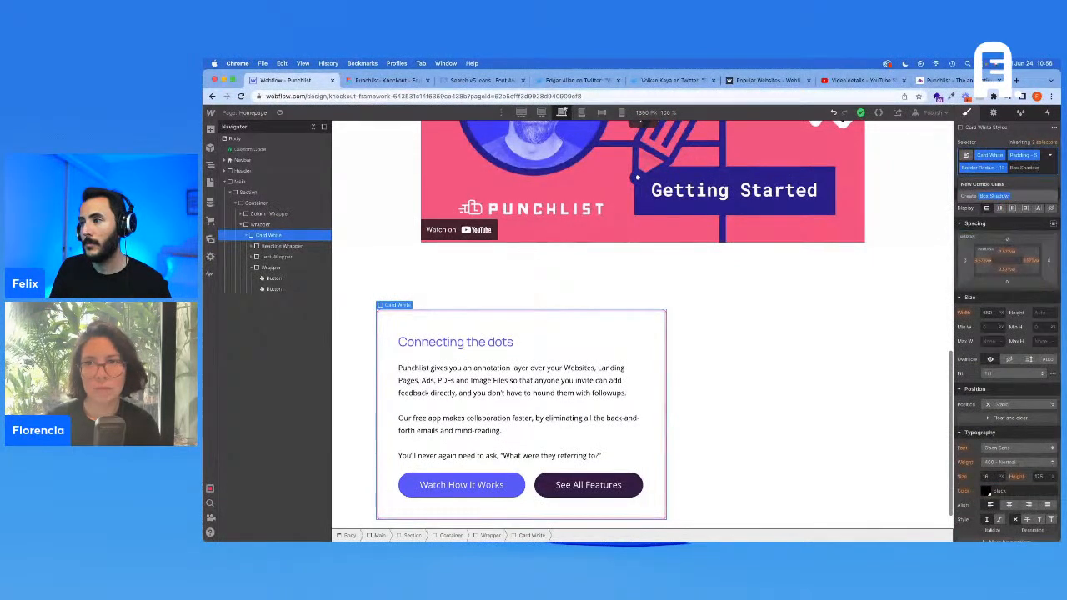
type(" - Custom")
key("Return")
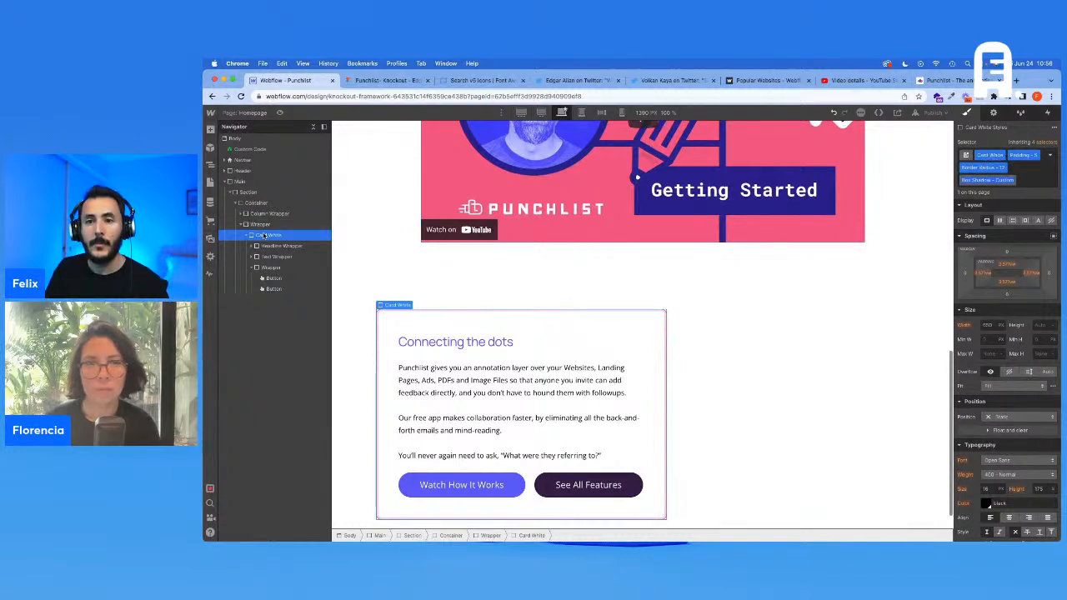
Insert a div block with only the Box Shadow - Custom class inside Card White and add an outer box shadow to it
key("super+k")
type("dow - Custom")
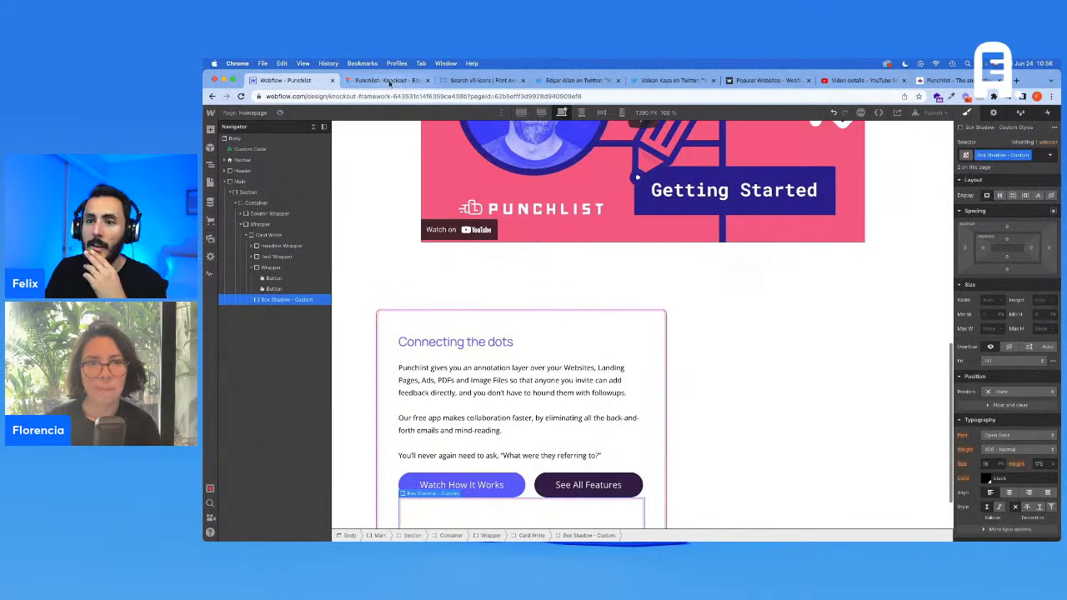
left_click(388, 80)
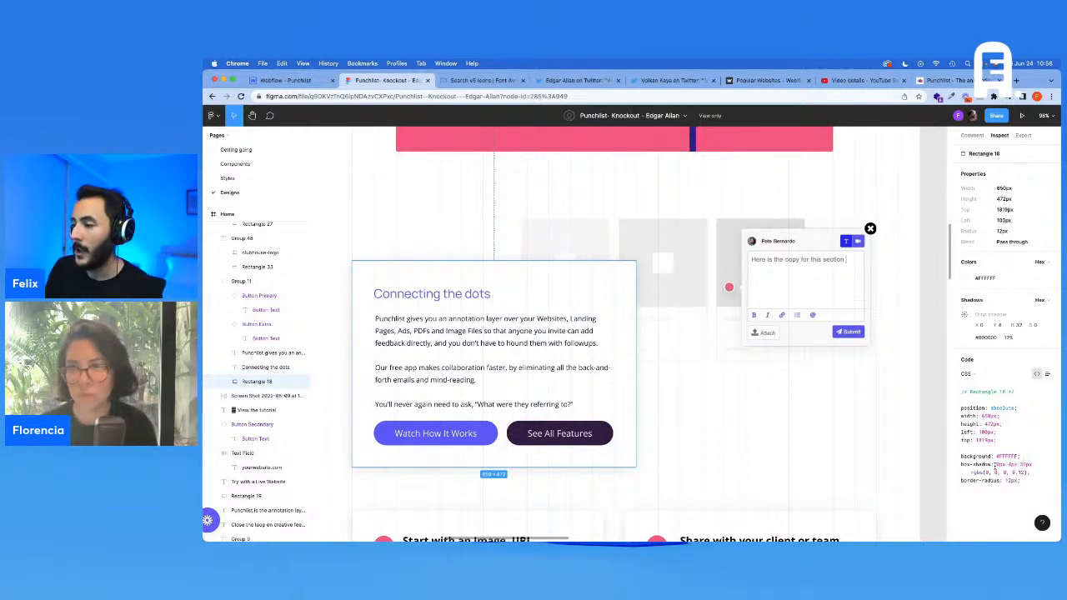
left_click(283, 80)
scroll(1044, 453, "down", 5)
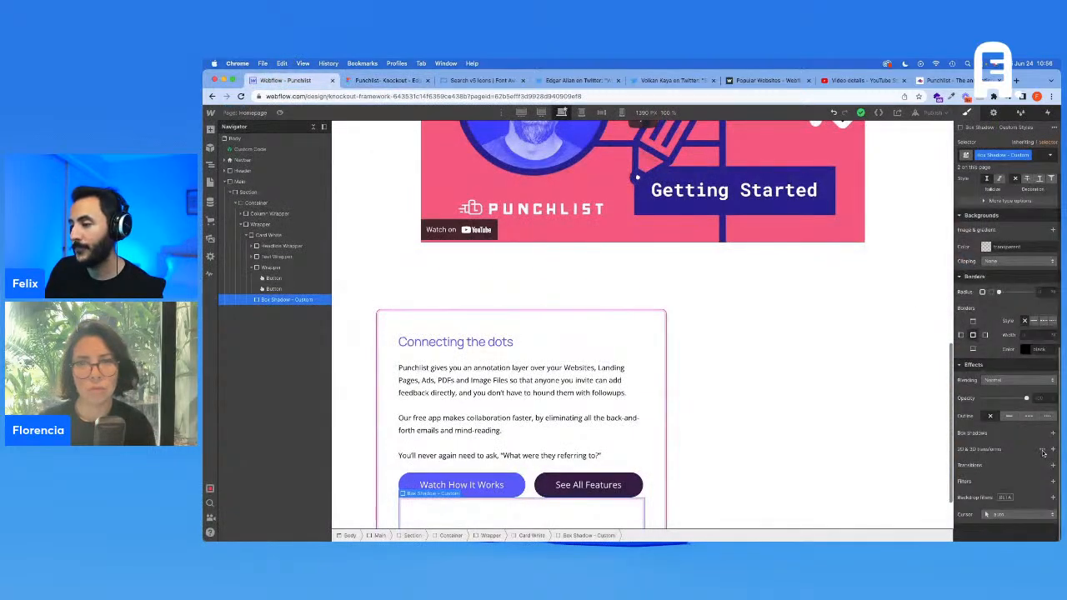
left_click(1052, 433)
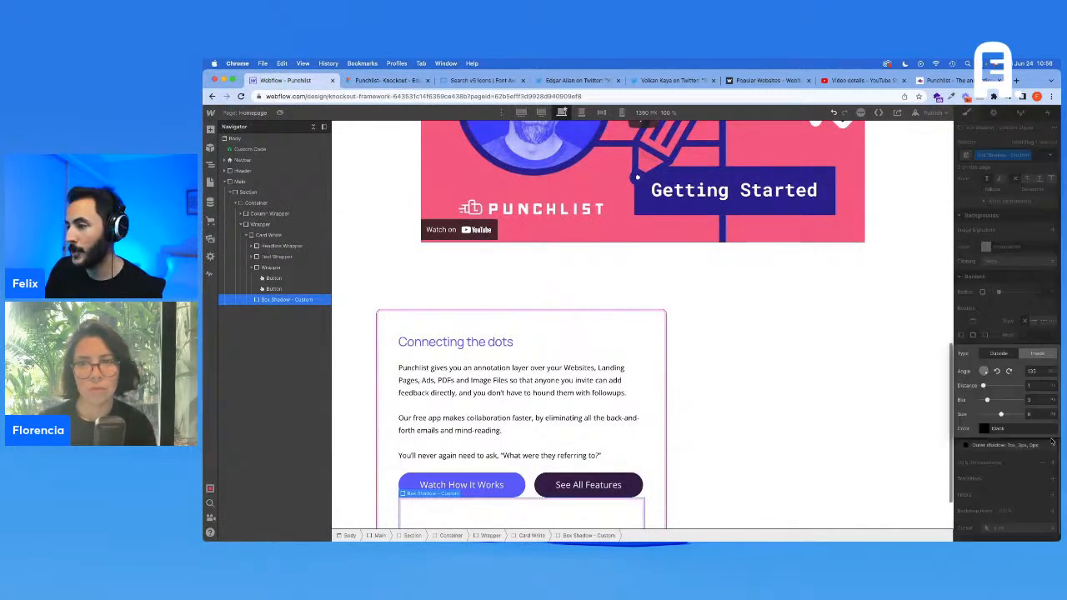
Match the shadow of the Box Shadow - Custom class to Figma with distance 4 px, blur 32 px and black at 12% opacity
left_click_drag(984, 386, 981, 386)
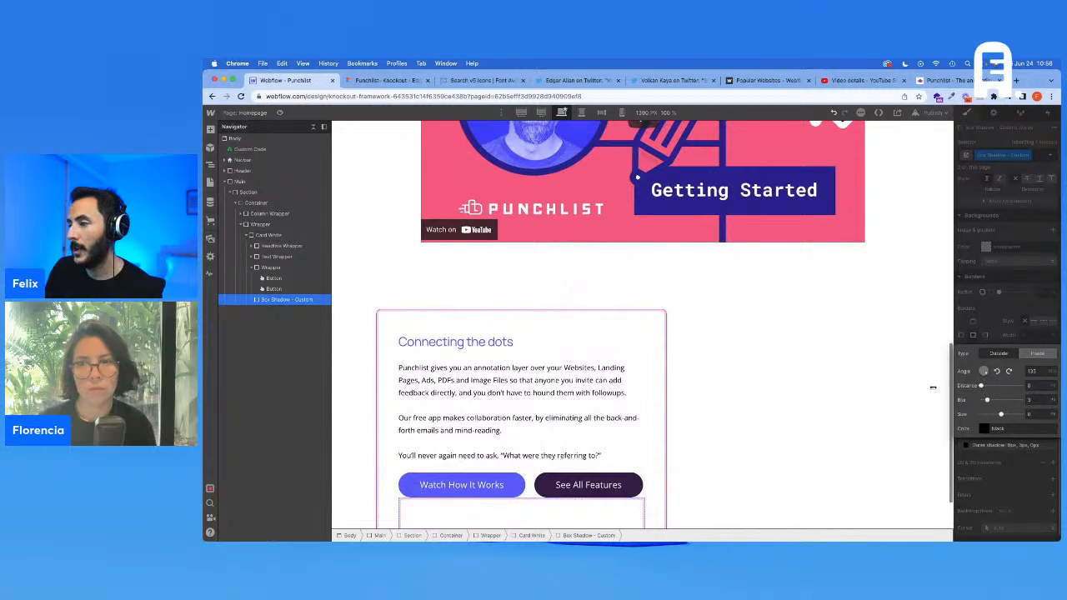
type("32")
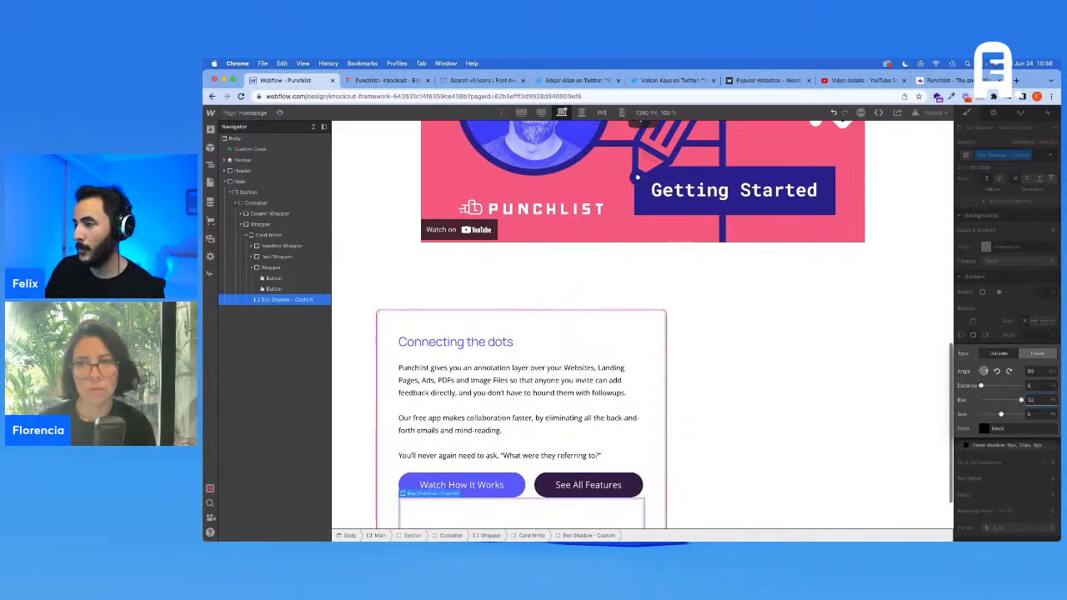
left_click(984, 428)
left_click(1048, 358)
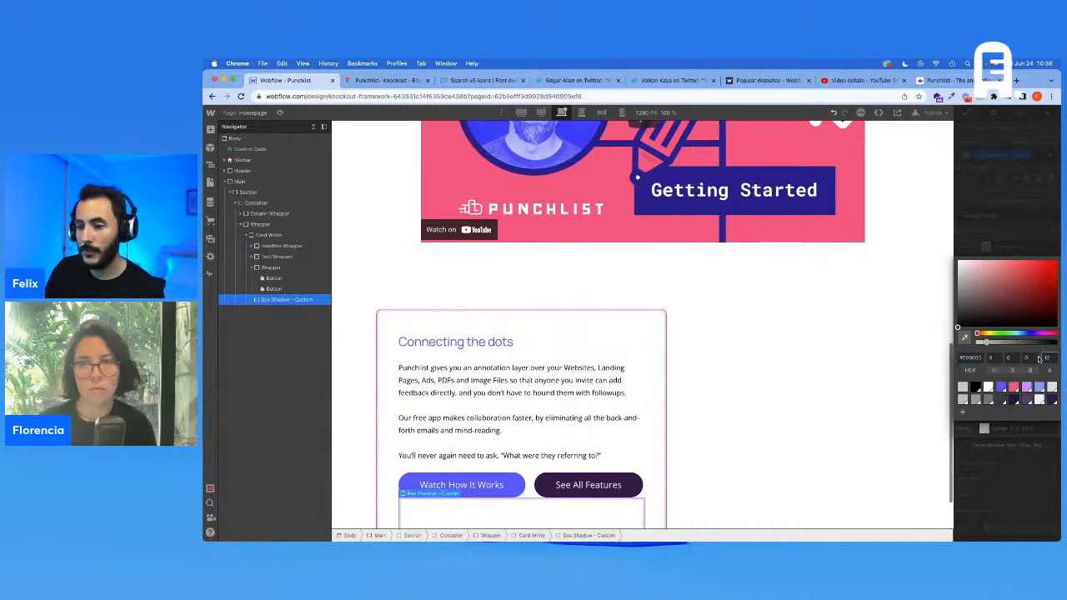
left_click(385, 80)
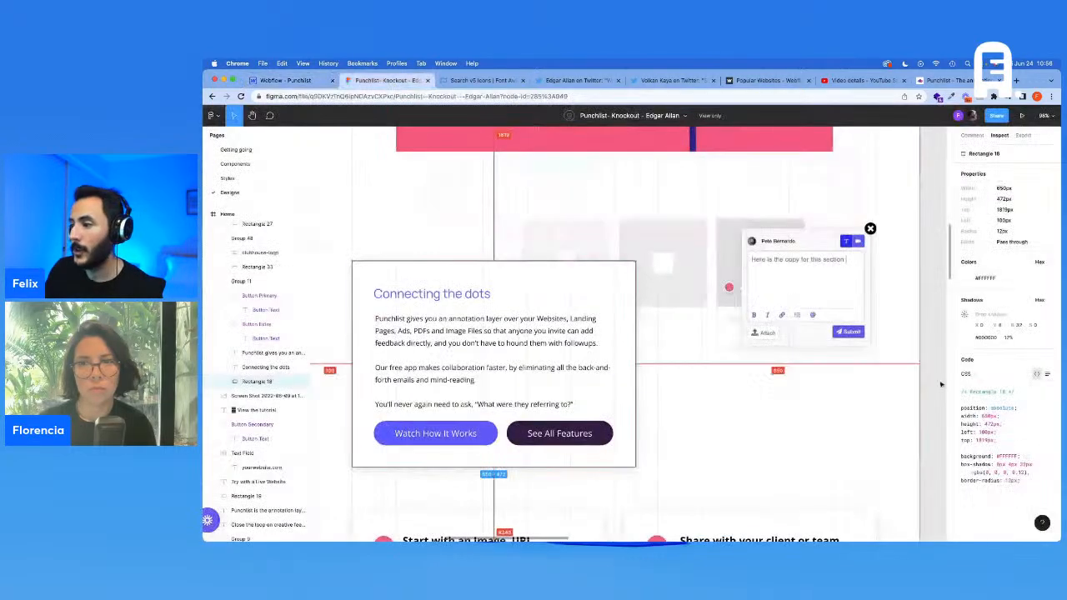
left_click(303, 81)
type("4")
left_click(1012, 310)
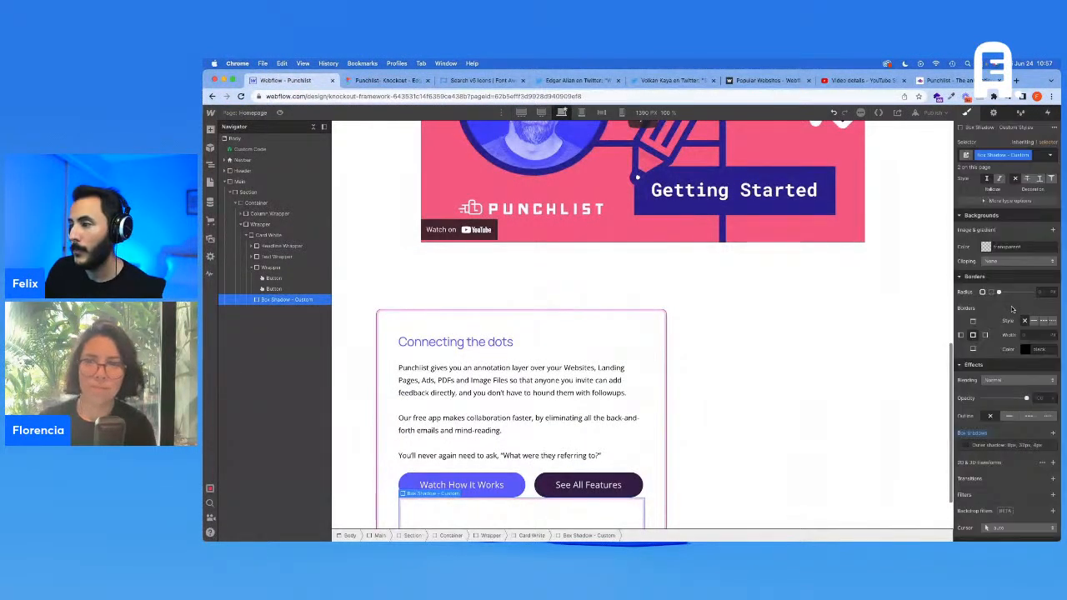
Delete the helper Box Shadow - Custom div block from Card White
scroll(500, 507, "down", 1)
key("Delete")
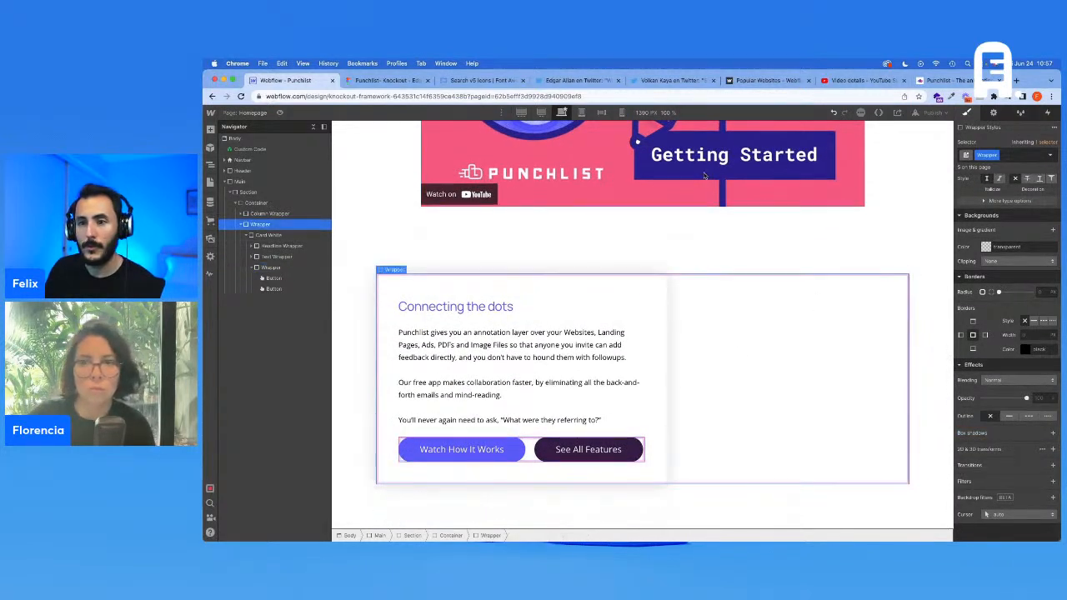
left_click(705, 175)
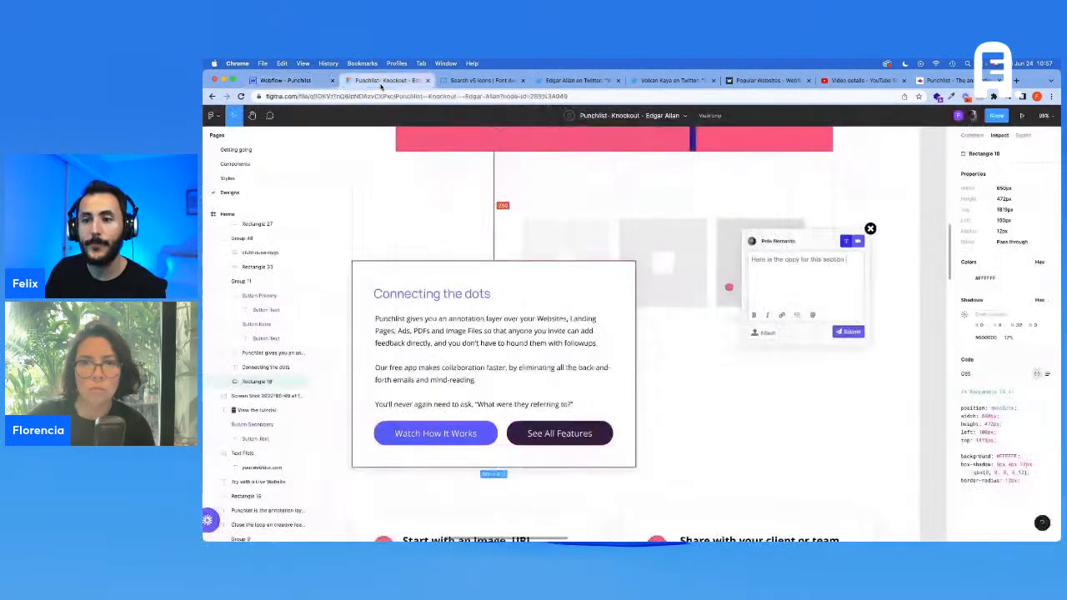
Compare the placement of the overlapping screenshot image and the white card rectangle in the Figma design
left_click(384, 80)
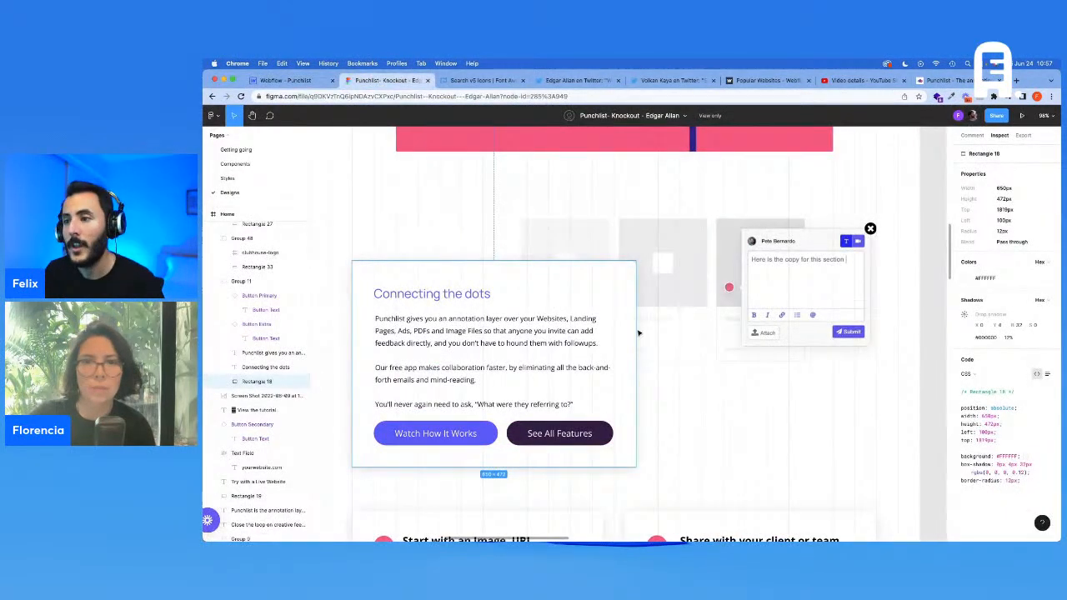
left_click(656, 354)
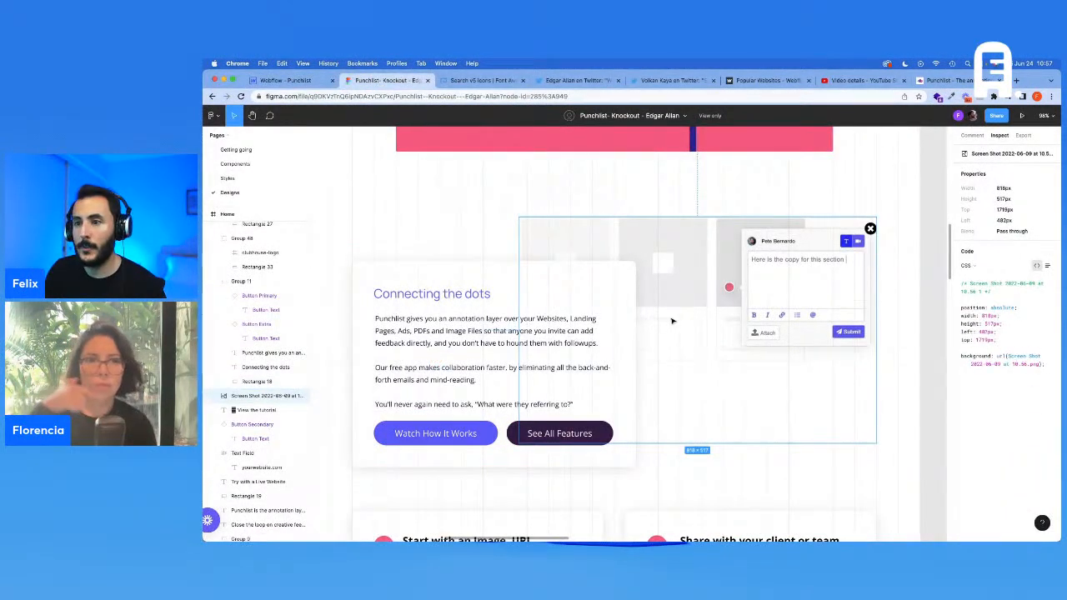
left_click(433, 279)
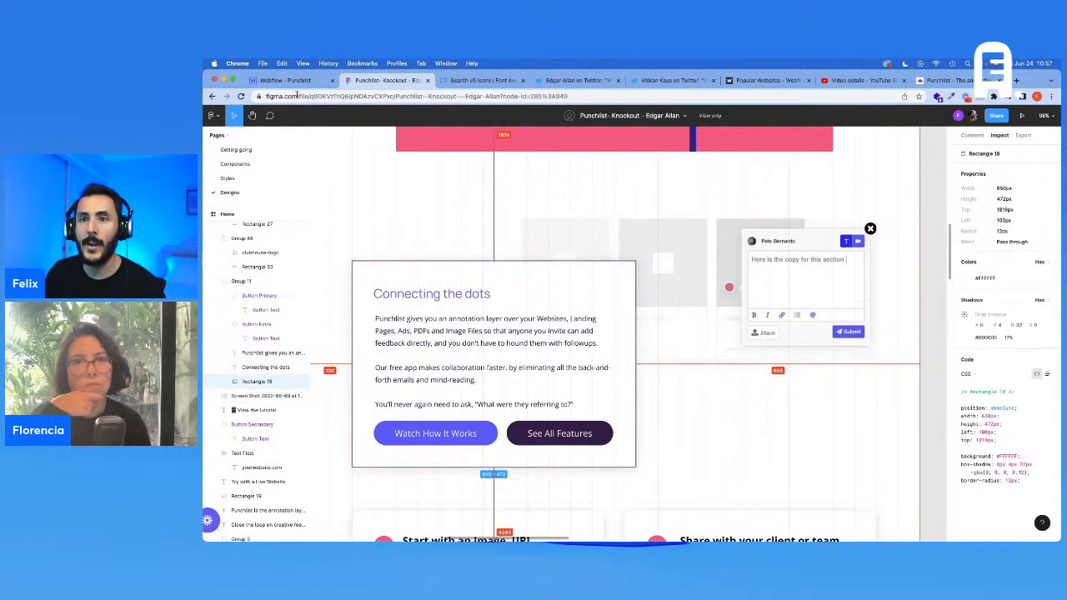
left_click(288, 80)
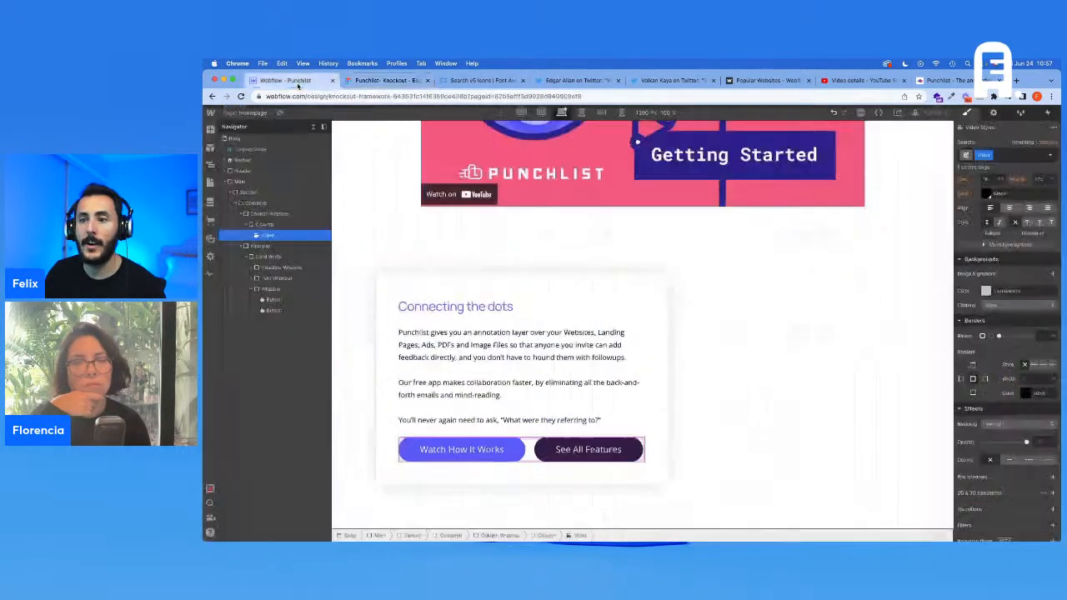
Try offsetting Card White from the top with the Margin Top - M combo class
left_click(376, 289)
left_click(250, 258)
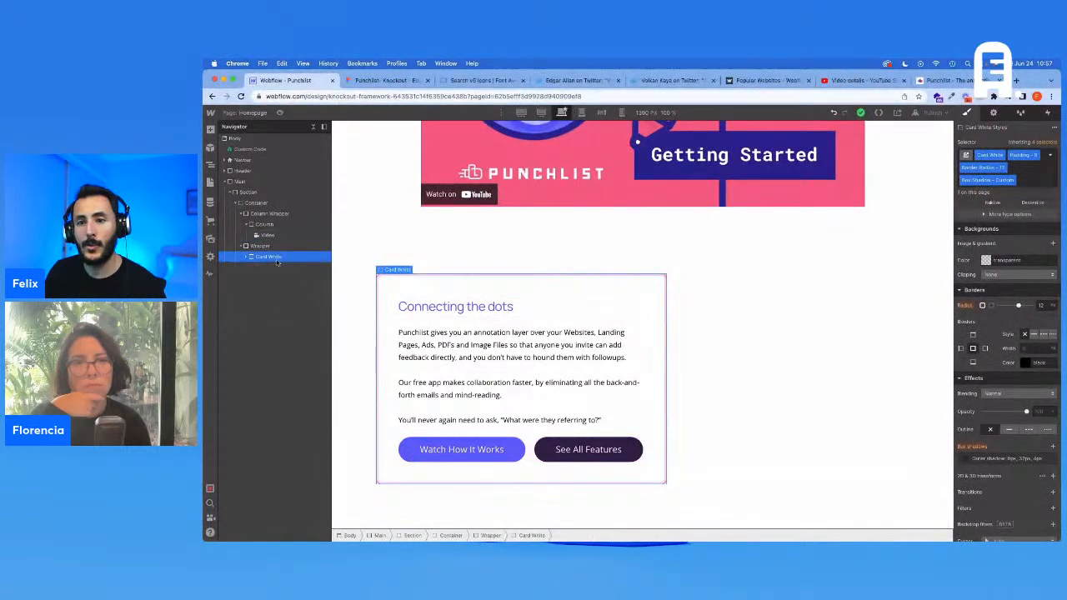
left_click(1021, 180)
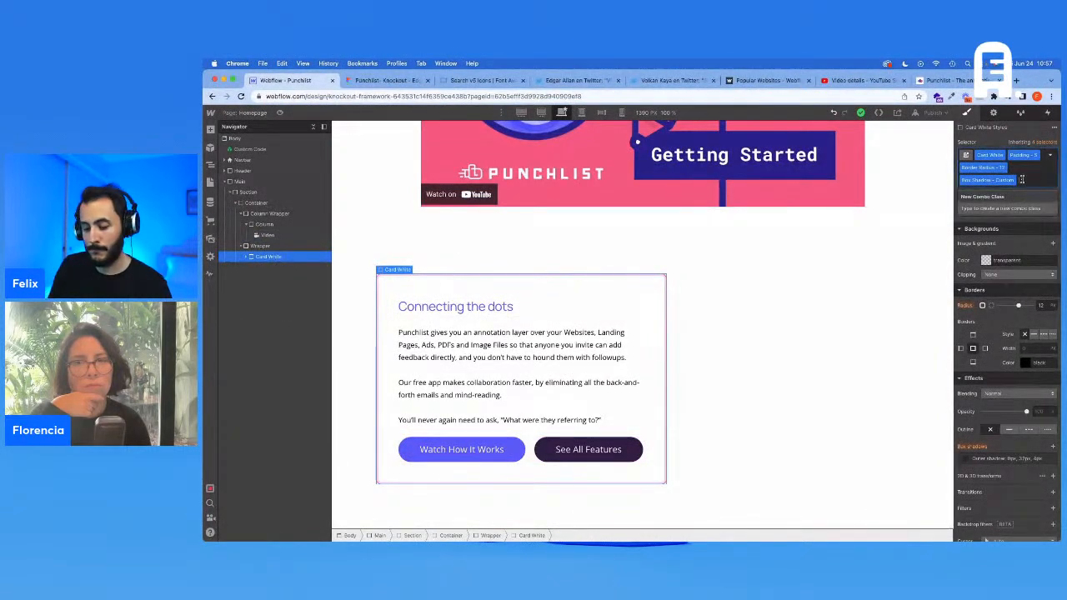
type("Padding Top -")
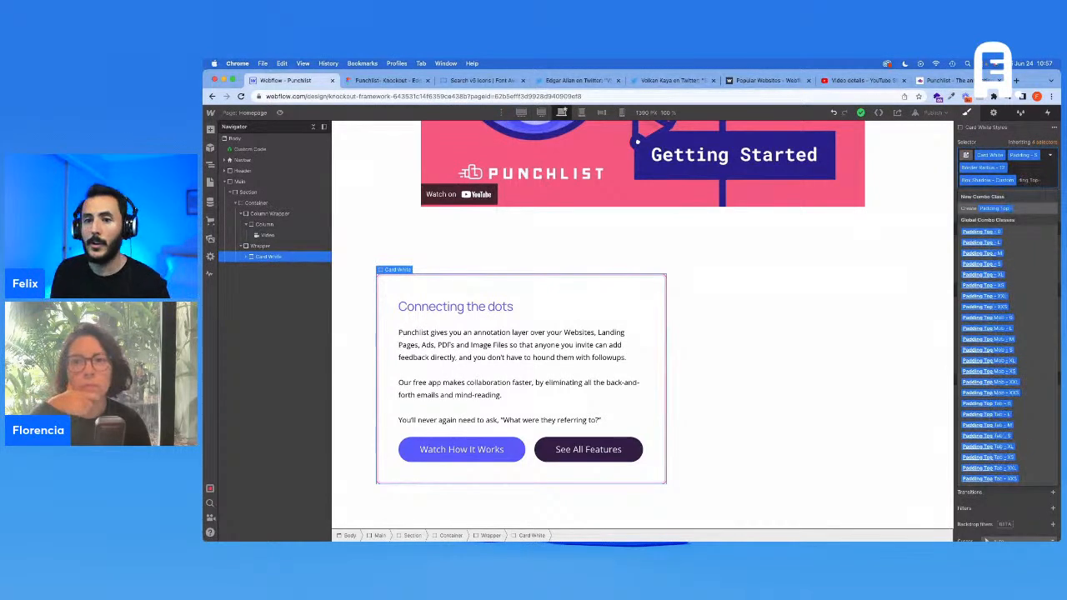
key("Escape")
left_click(1021, 178)
type("Margin Top")
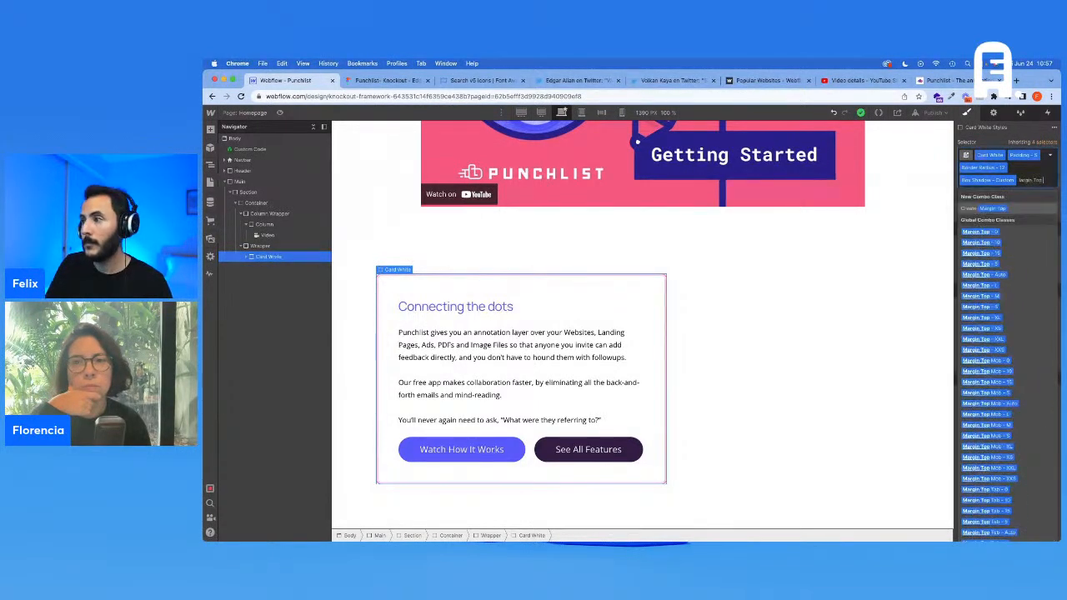
type(" - M")
key("Return")
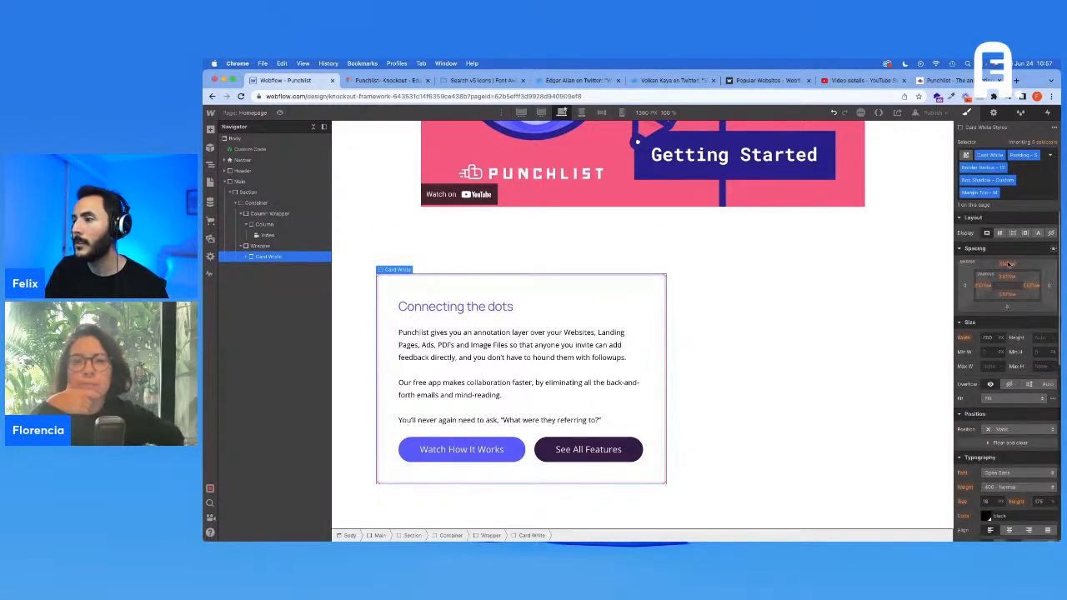
left_click(277, 246)
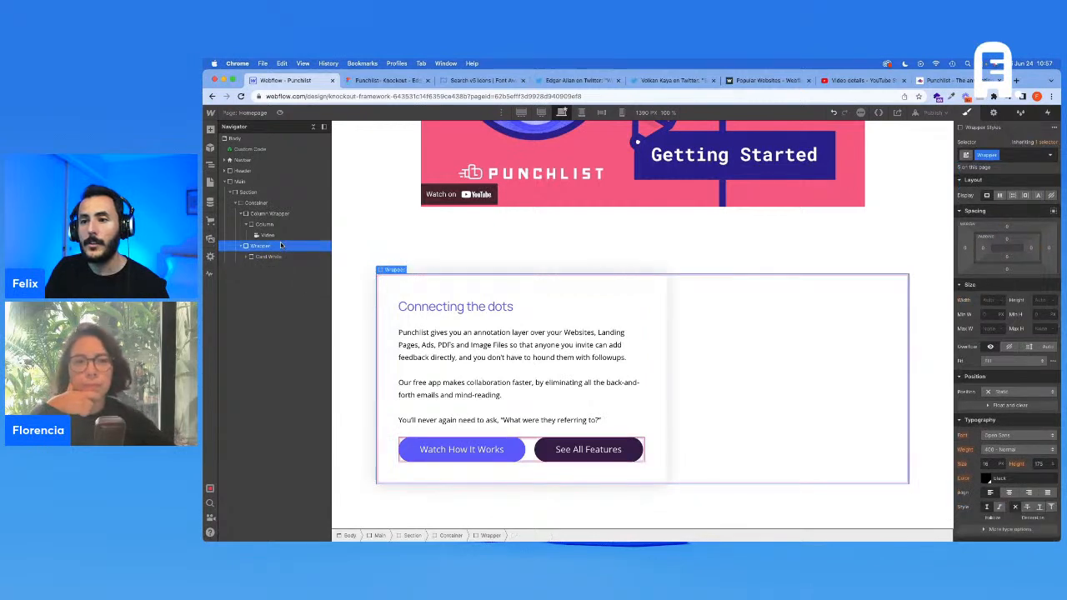
left_click(287, 257)
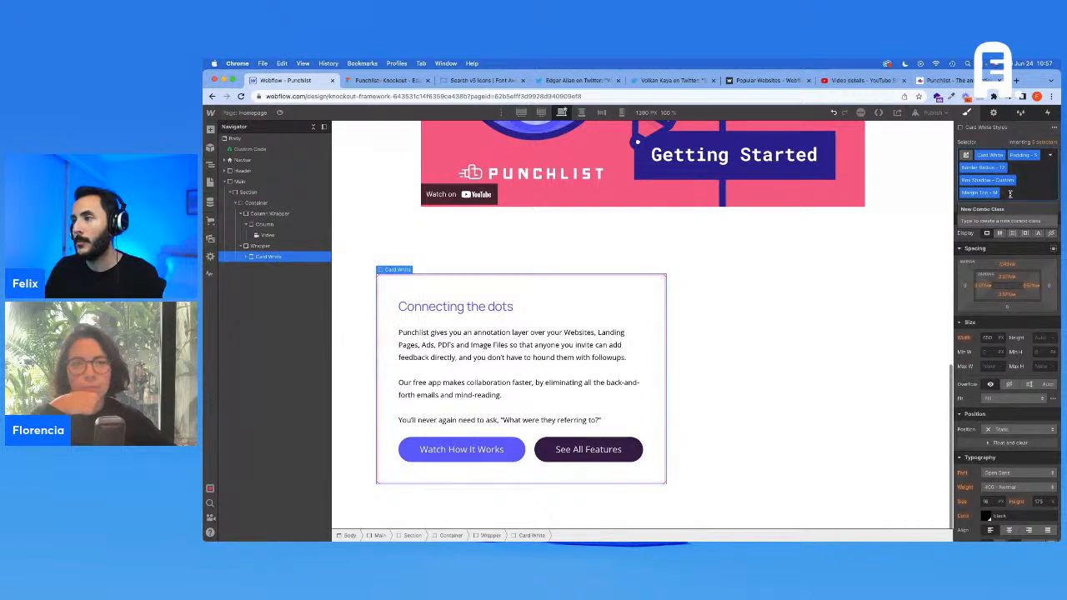
Add the Padding Top - M and Position Relative combo classes to the Wrapper around Card White
key("Up")
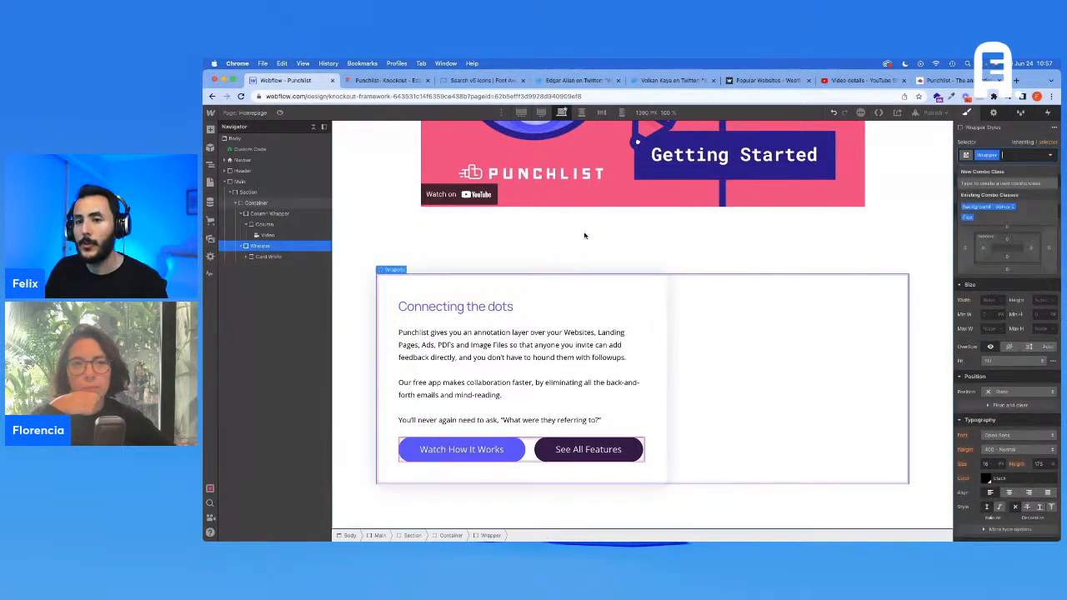
type("Padding")
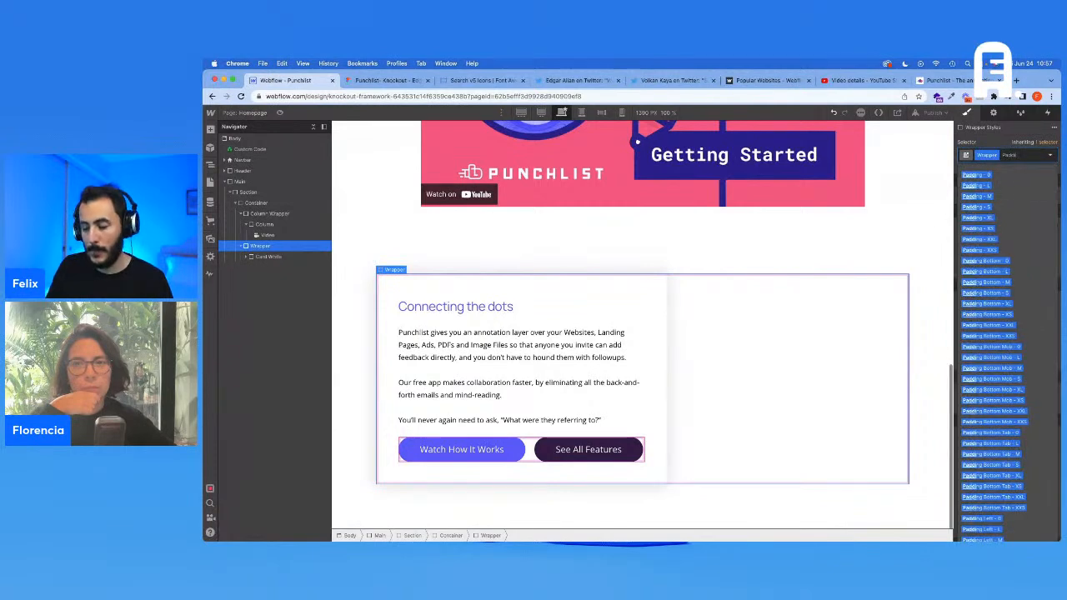
type(" Top - M")
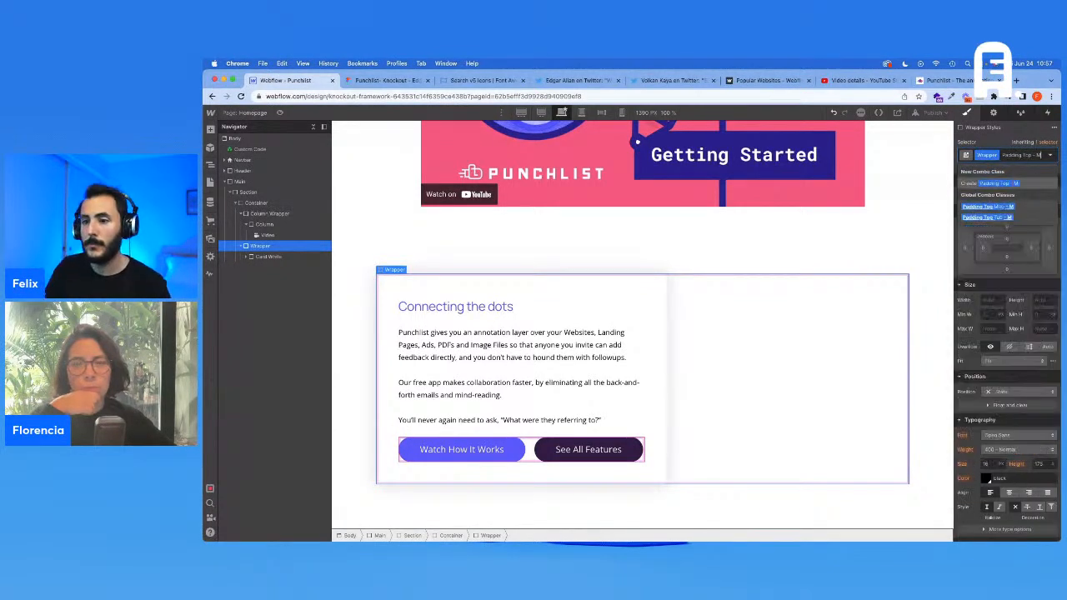
key("Return")
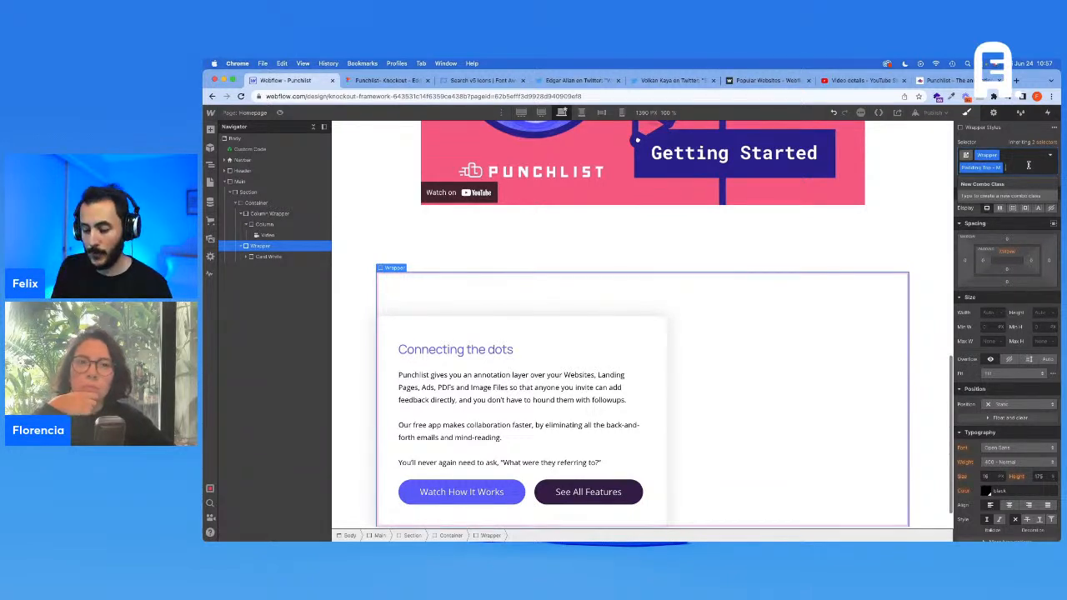
type("Position Re")
key("Down")
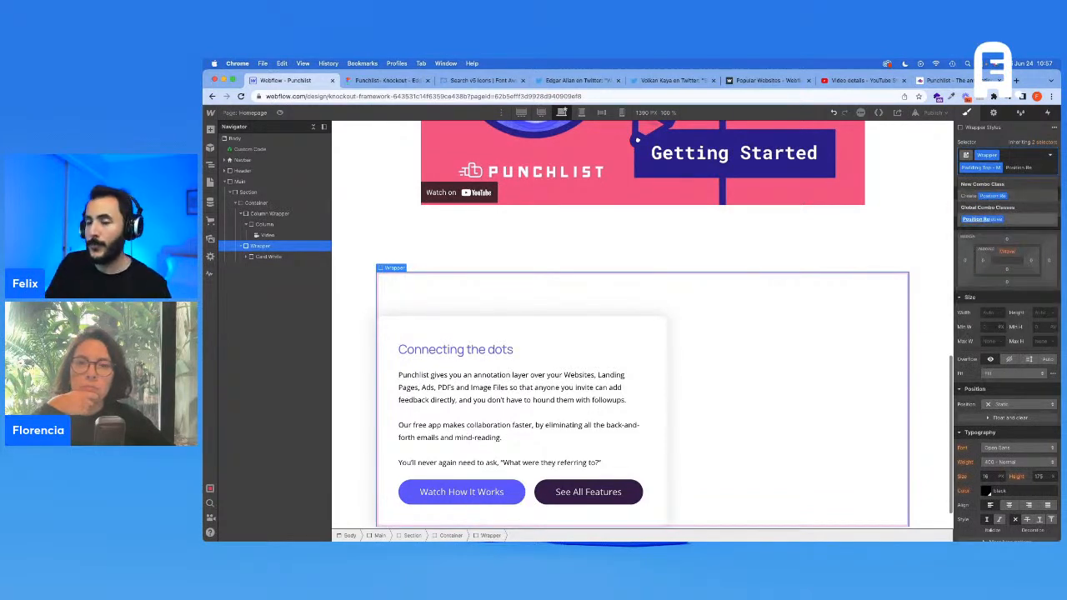
key("Return")
Insert a Background Video element in the Wrapper and upload annotation.mp4 from Downloads to it
key("super+e")
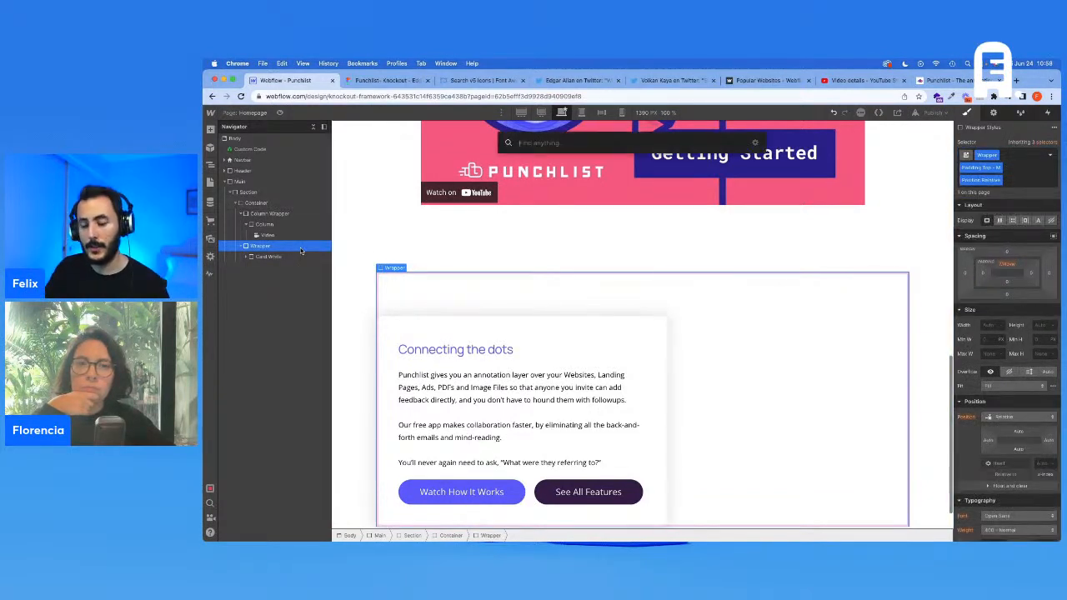
type("bac")
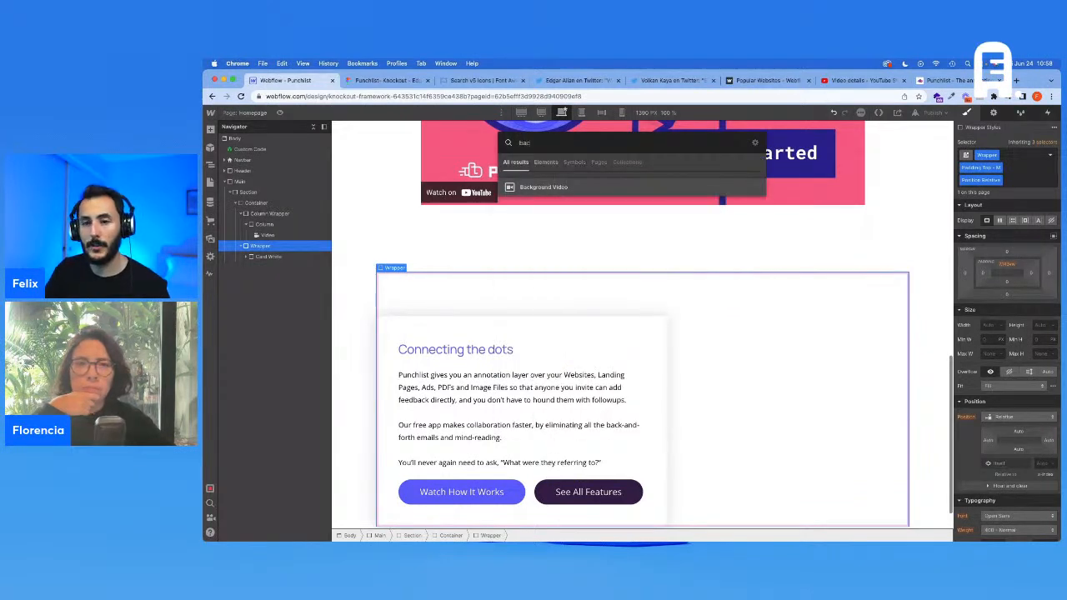
key("Return")
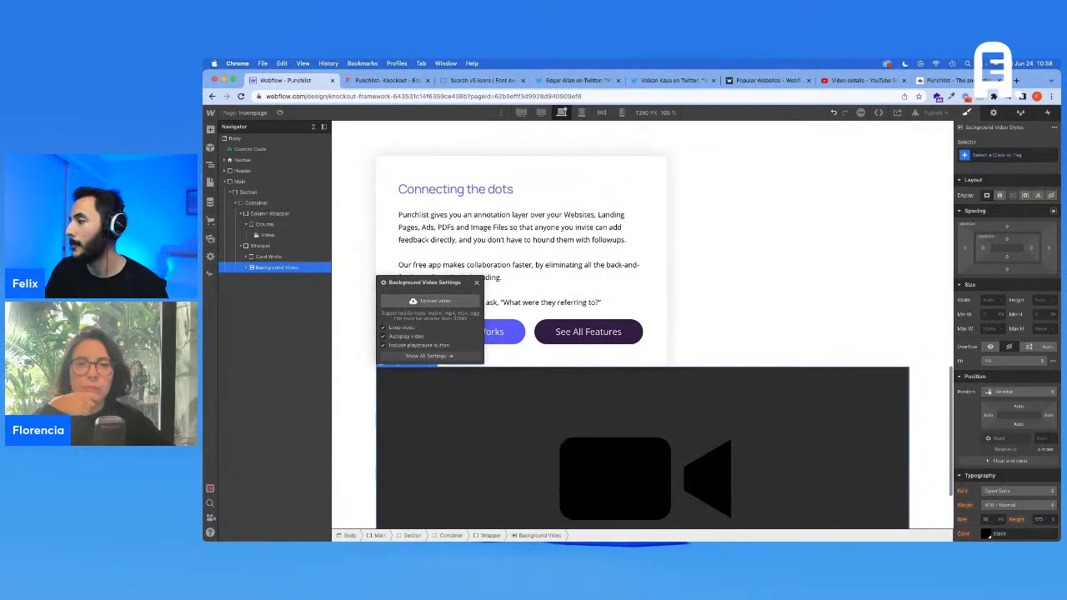
left_click(431, 301)
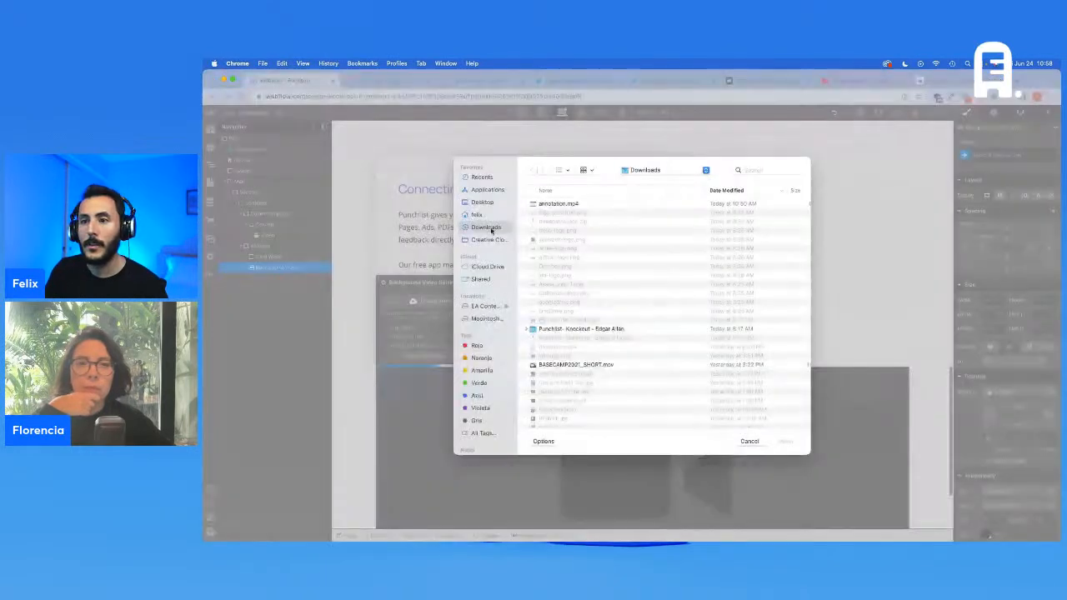
double_click(551, 204)
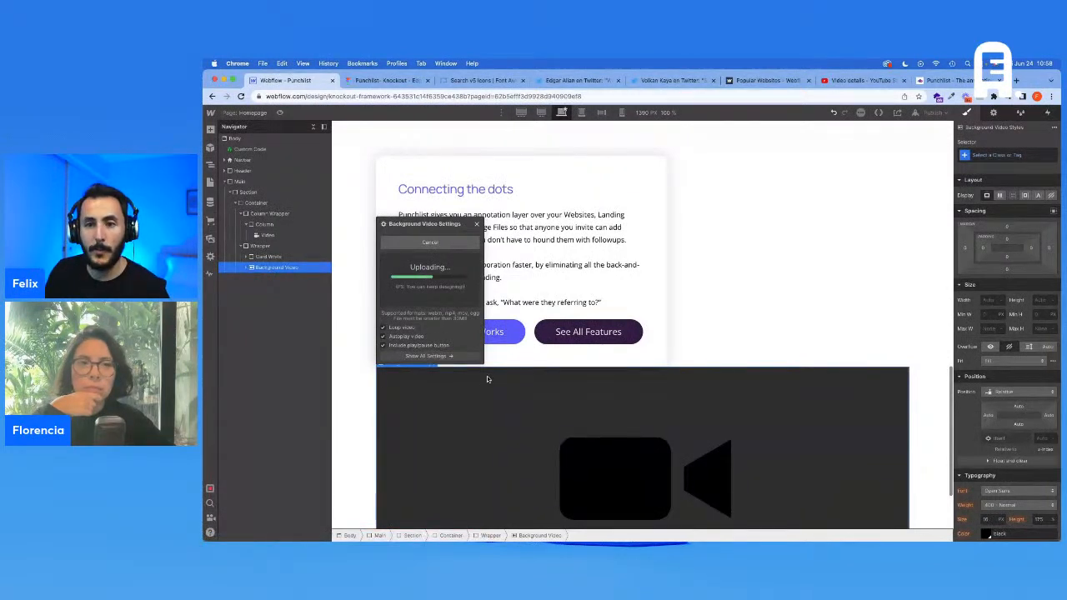
Delete the play/pause button from the background video and check the video's settings
left_click(274, 280)
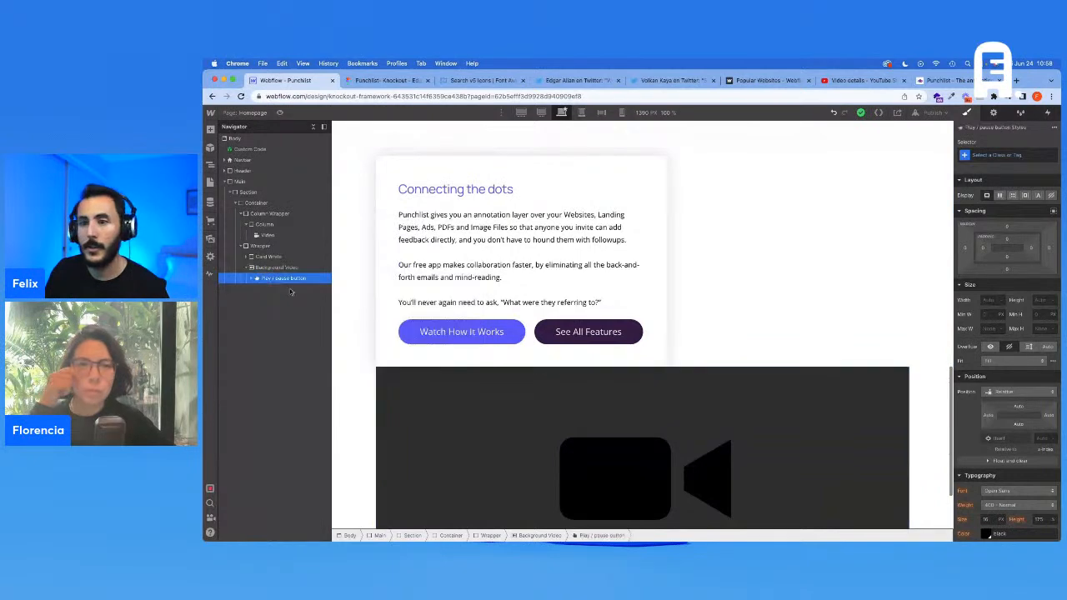
scroll(485, 336, "down", 3)
left_click(893, 473)
left_click(276, 281)
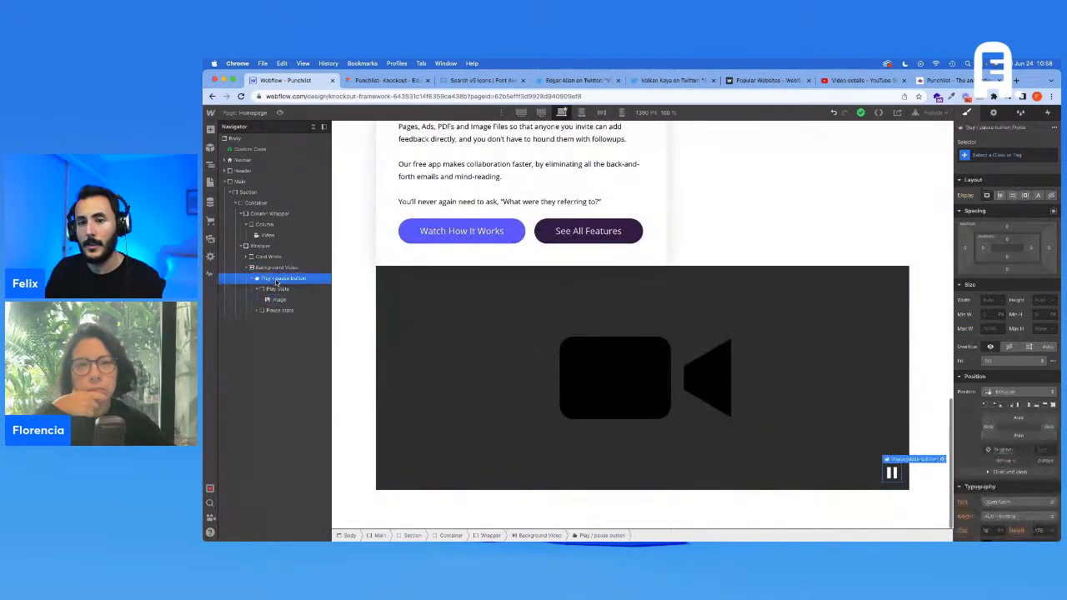
key("Delete")
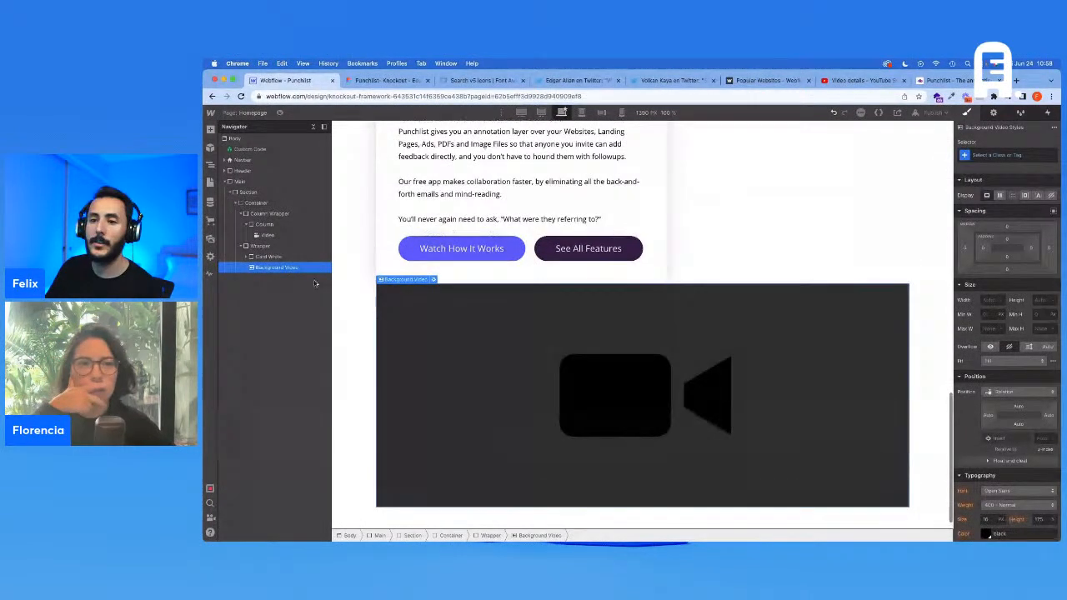
left_click(434, 279)
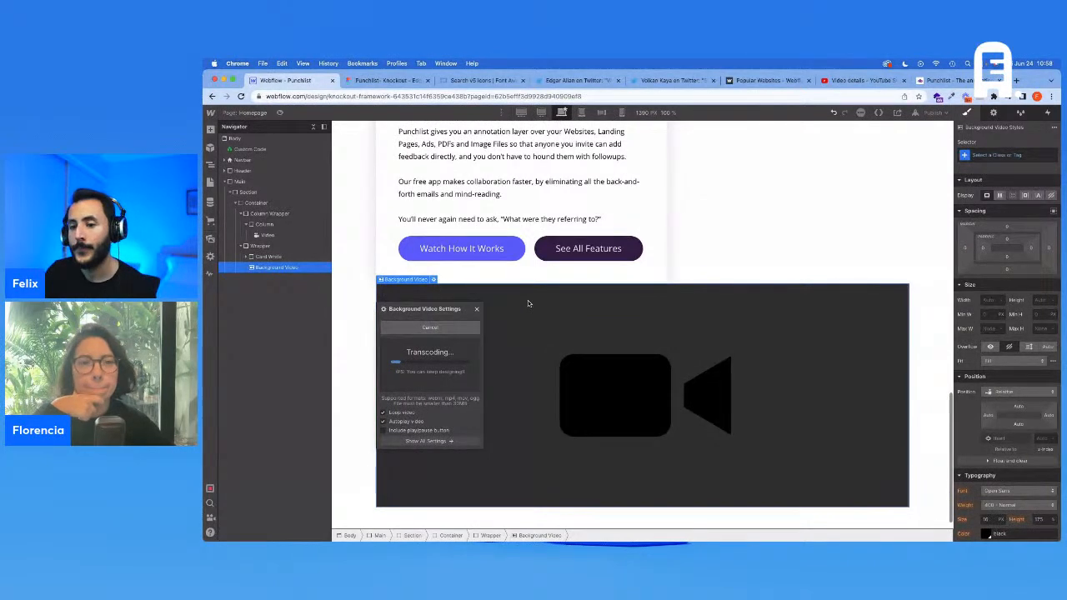
Give the background video a new class named Card White Video
scroll(517, 350, "up", 2)
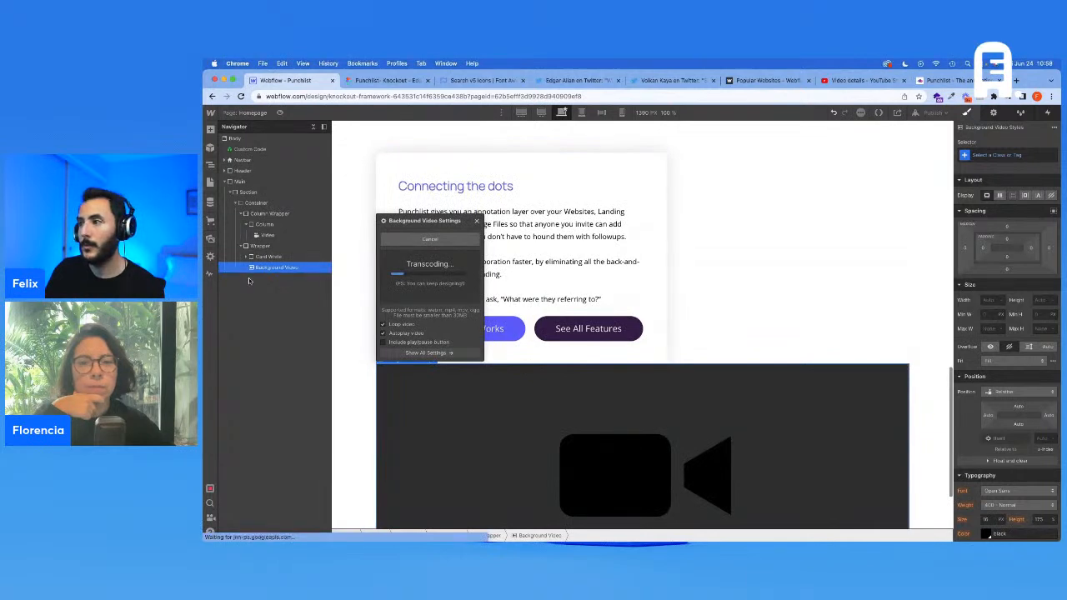
left_click(996, 155)
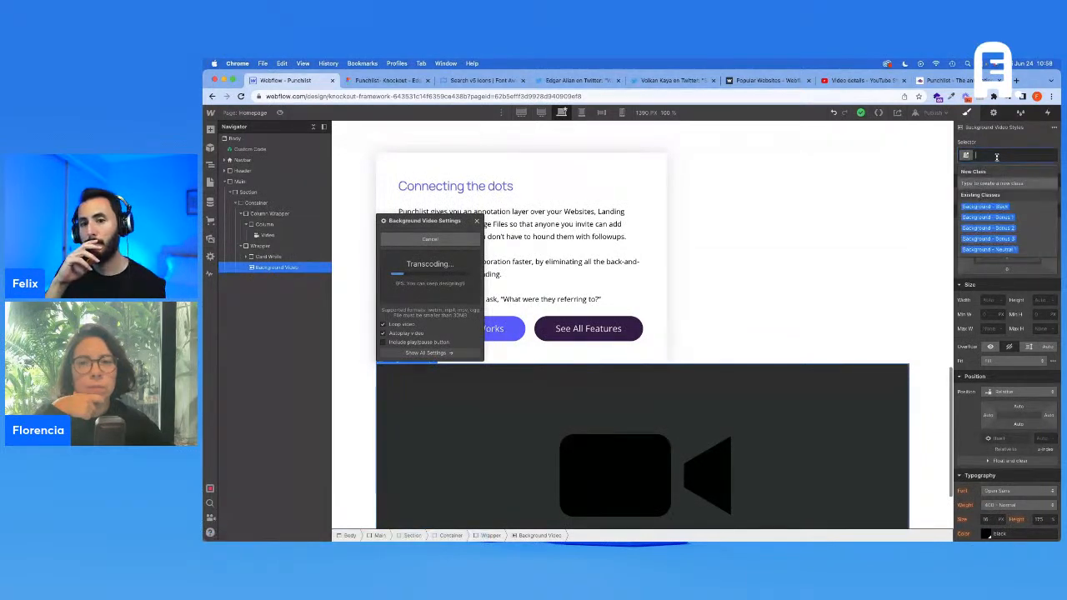
type("Card Whi")
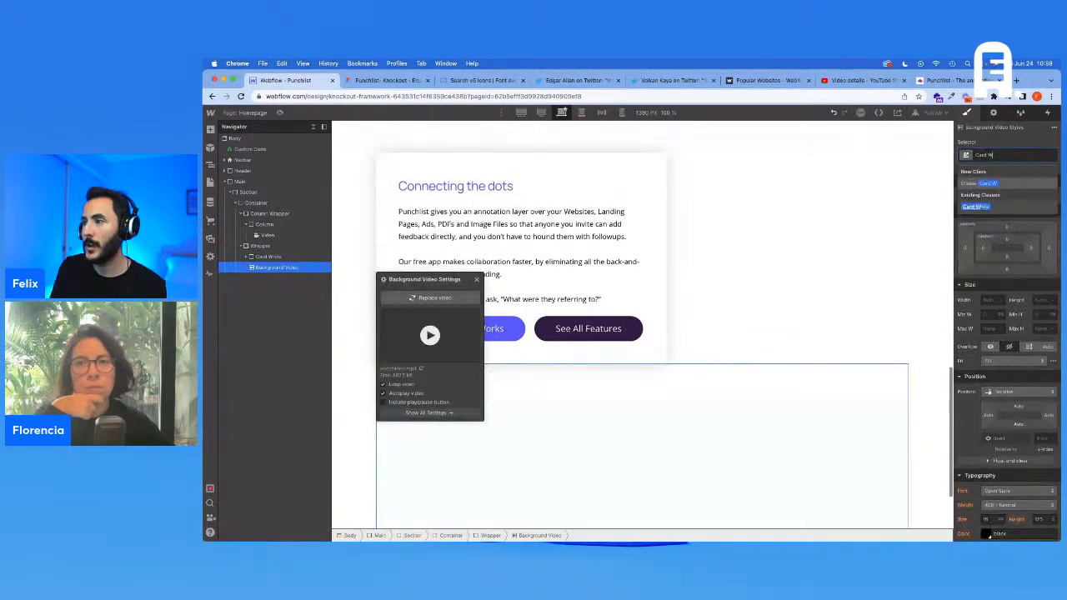
type("te Vide")
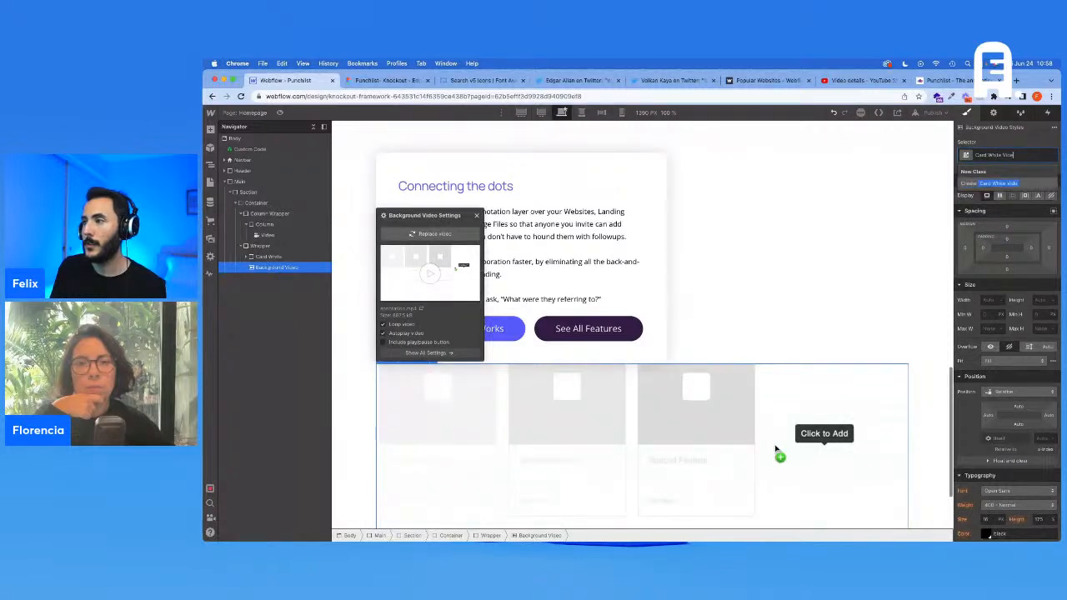
key("Return")
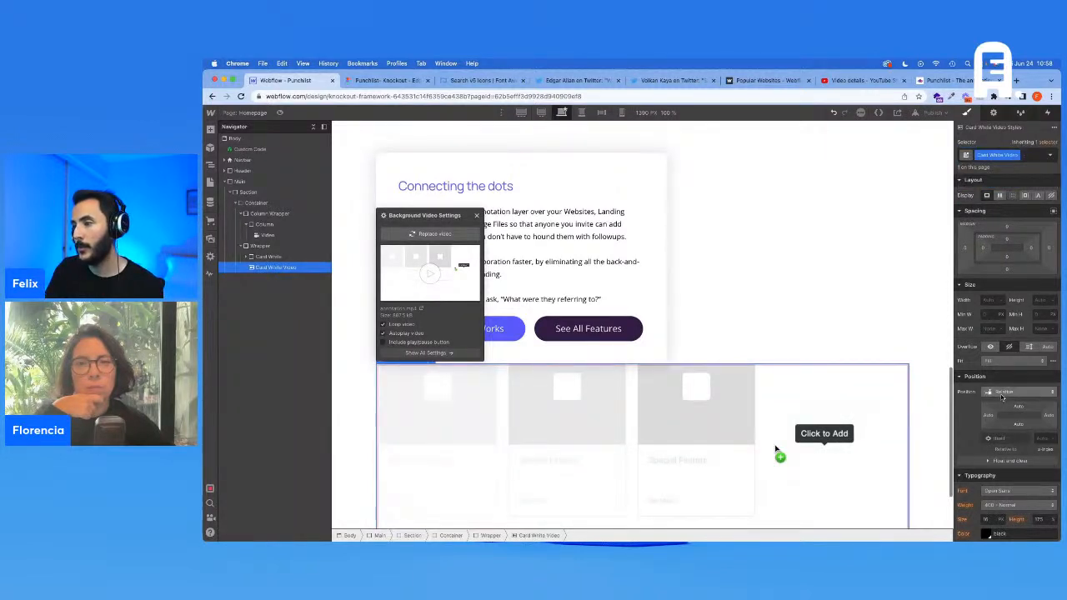
Set Card White Video to absolute positioning, anchored 0 px from the top and right of the Wrapper
left_click(1004, 393)
left_click(1003, 402)
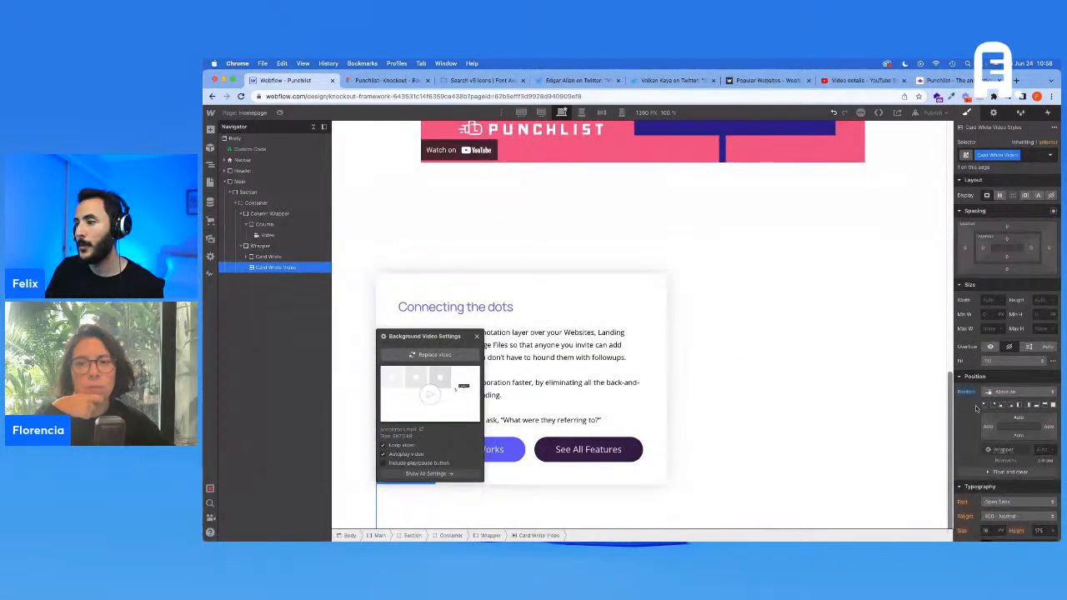
left_click(1024, 418)
key("Return")
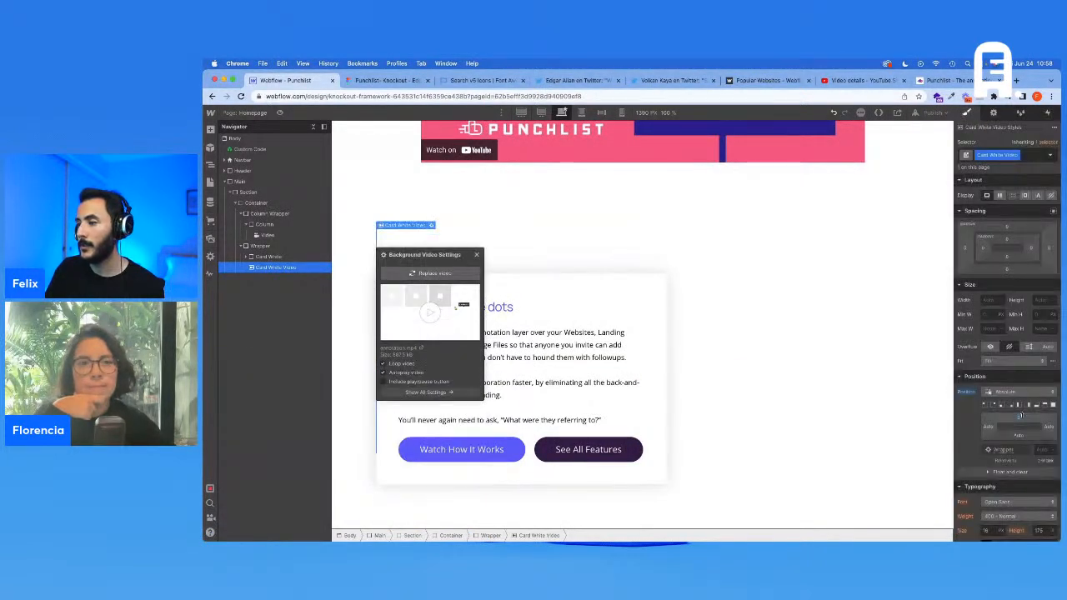
left_click(1047, 426)
type("0")
key("Return")
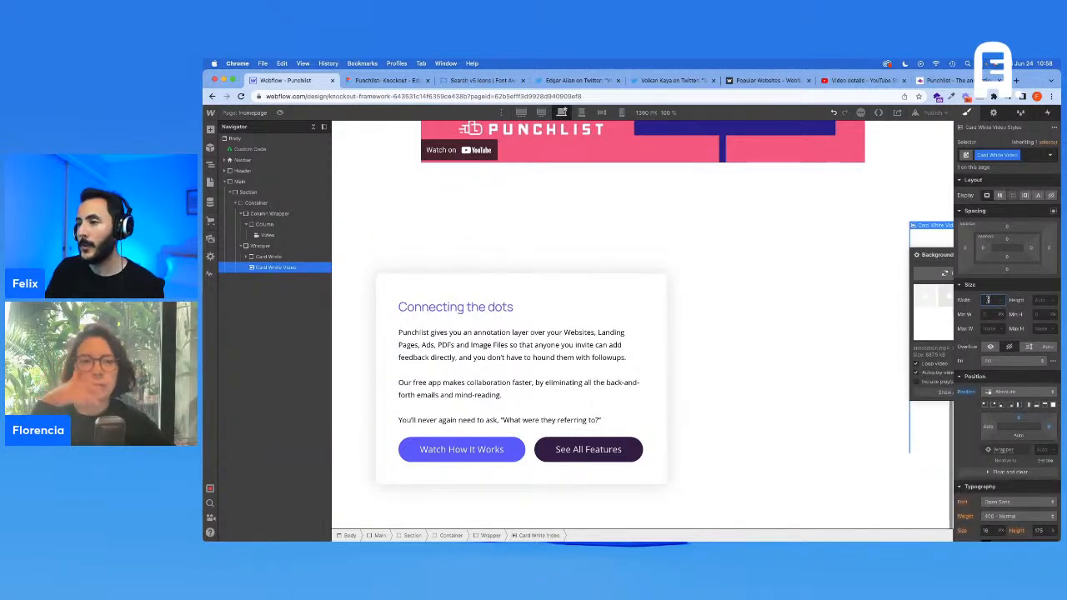
Check the video image's width in the Figma design and set Card White Video's width to 818 px in Webflow
left_click(372, 81)
left_click(615, 239)
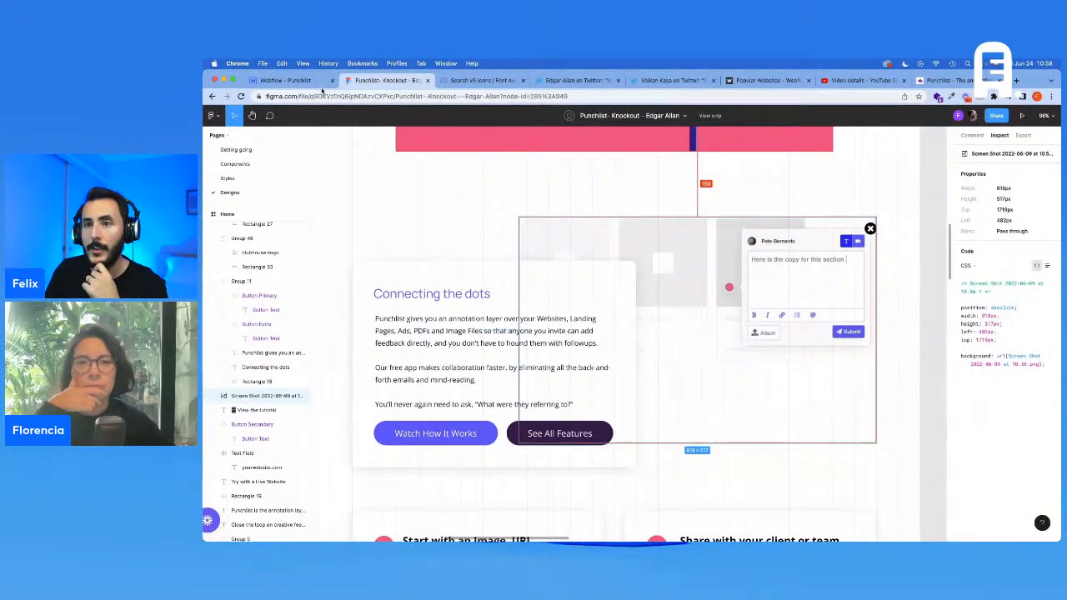
left_click(285, 80)
type("618")
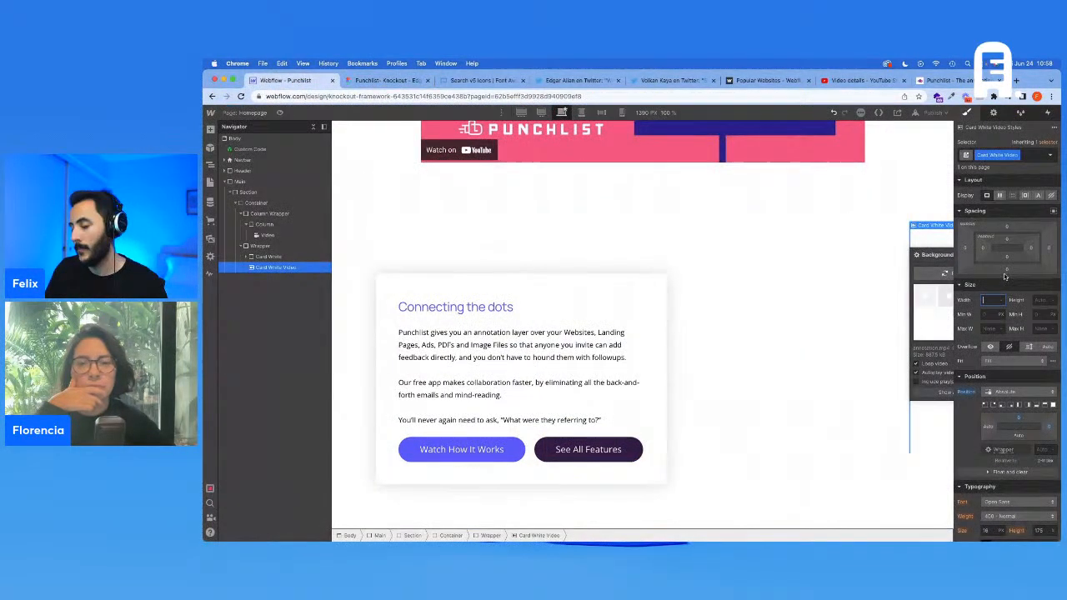
key("Return")
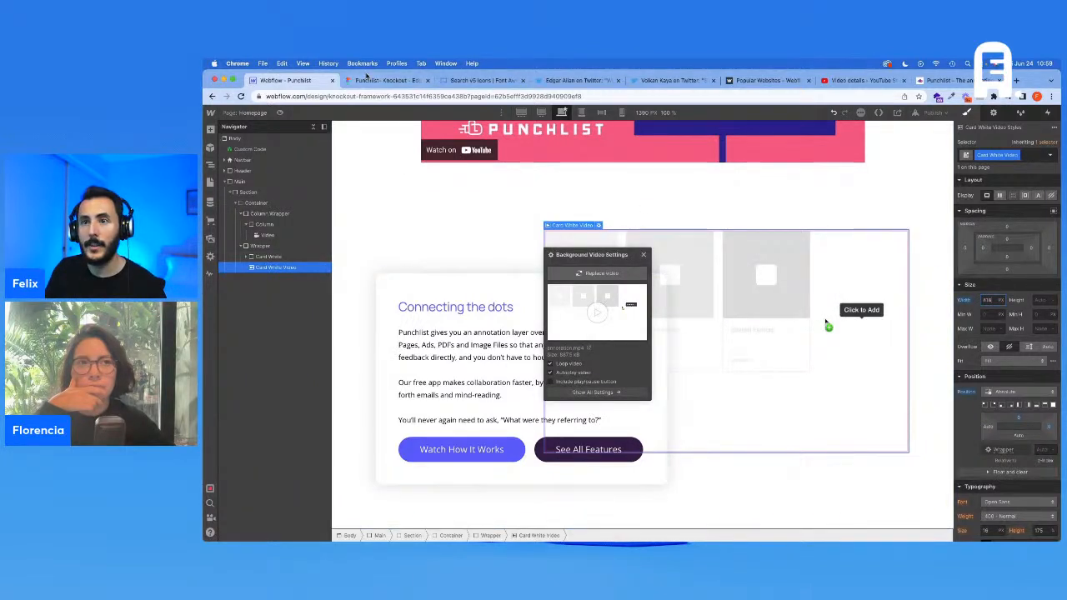
left_click(379, 80)
left_click(275, 81)
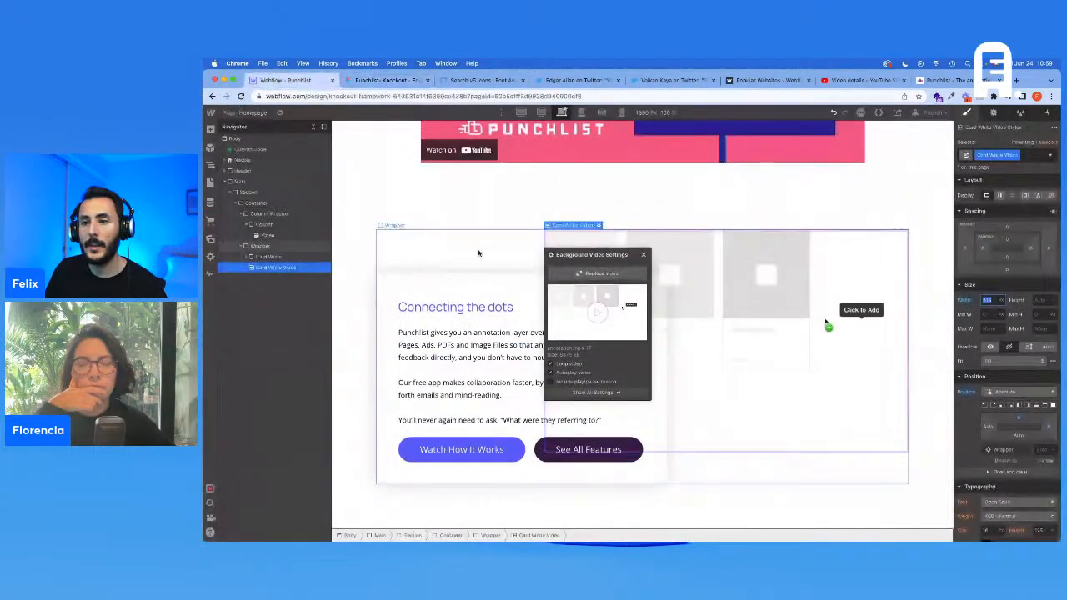
Try to give the Card White block a new combo class named Z Positive
key("Escape")
left_click(1026, 181)
type("2 Point")
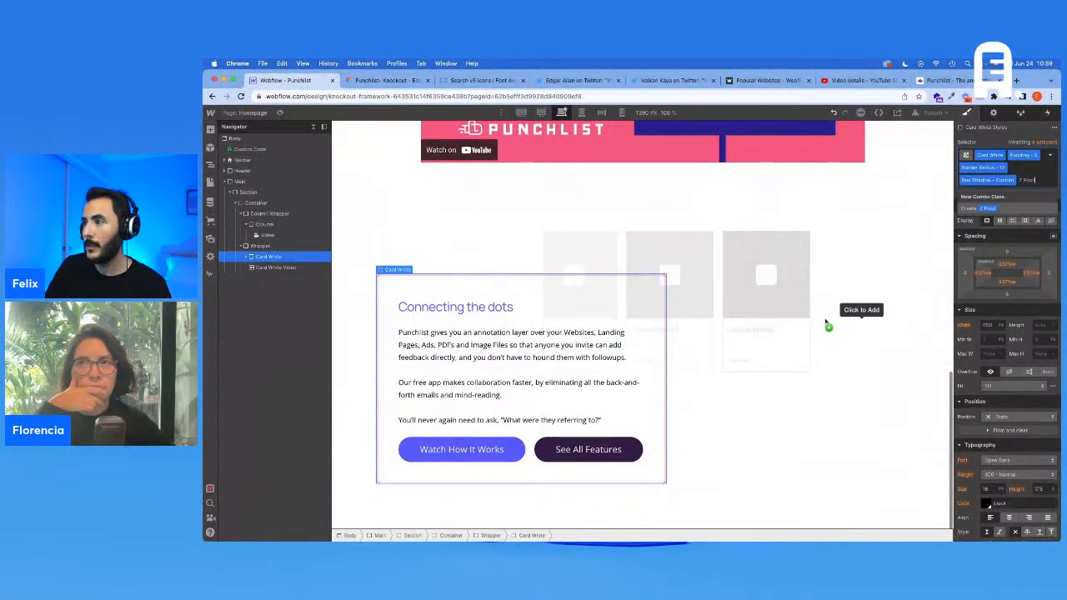
type("ib")
key("BackSpace")
type("ve")
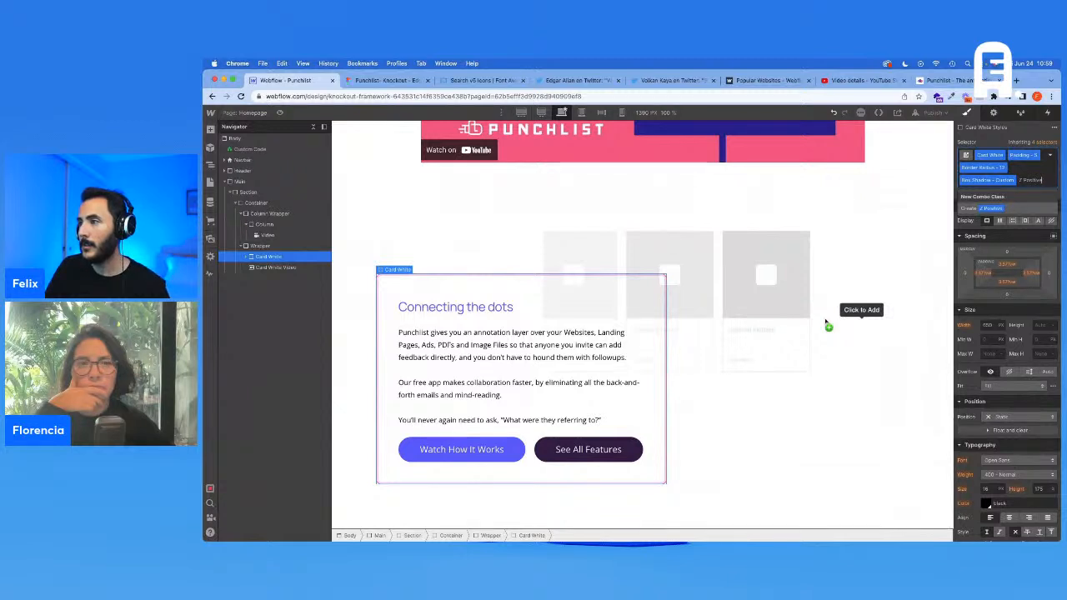
key("Return")
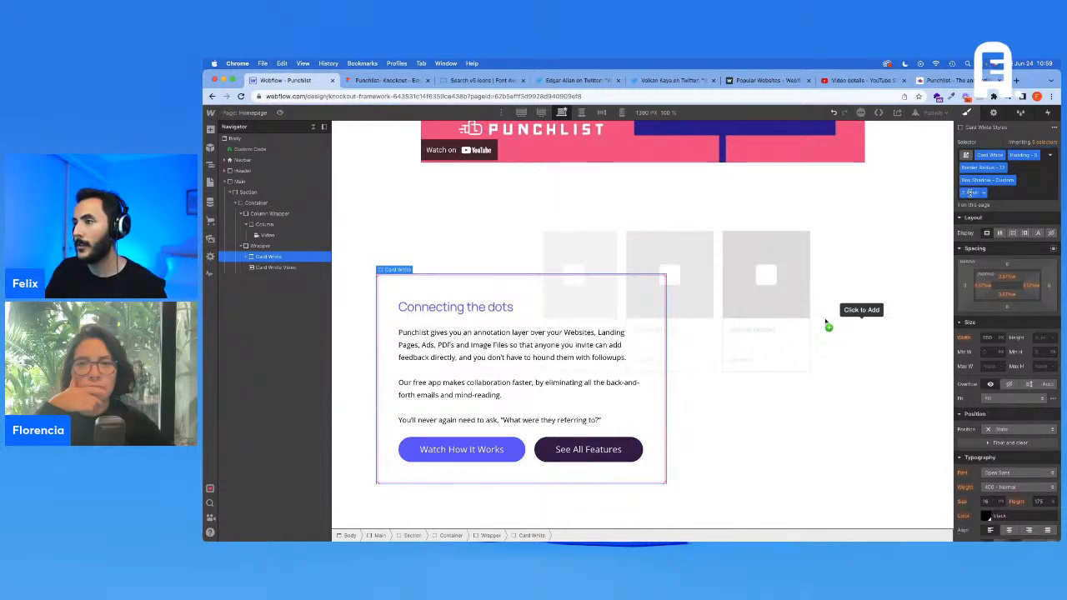
left_click(1002, 195)
key("BackSpace")
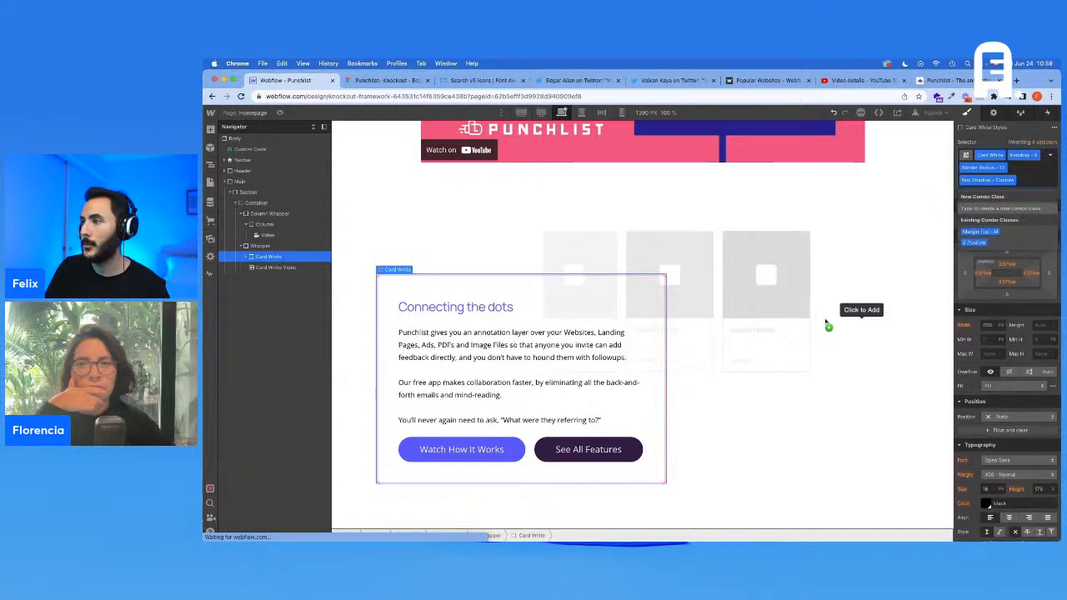
type("Position")
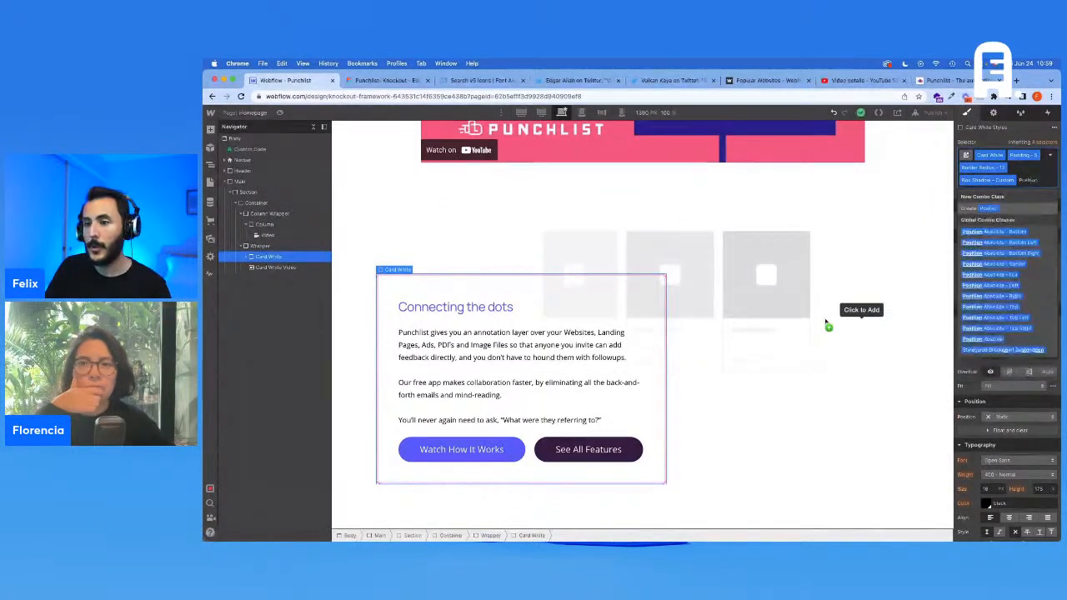
key("Escape")
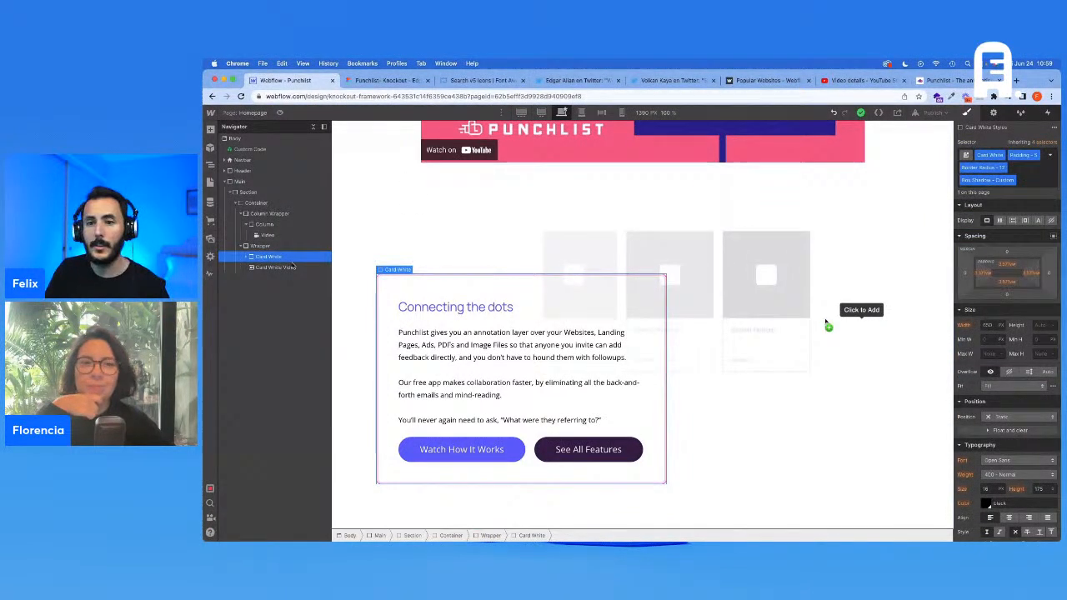
Add the global combo class Background - White to the Card White block
scroll(1007, 376, "down", 5)
left_click(1048, 152)
type("Backgro")
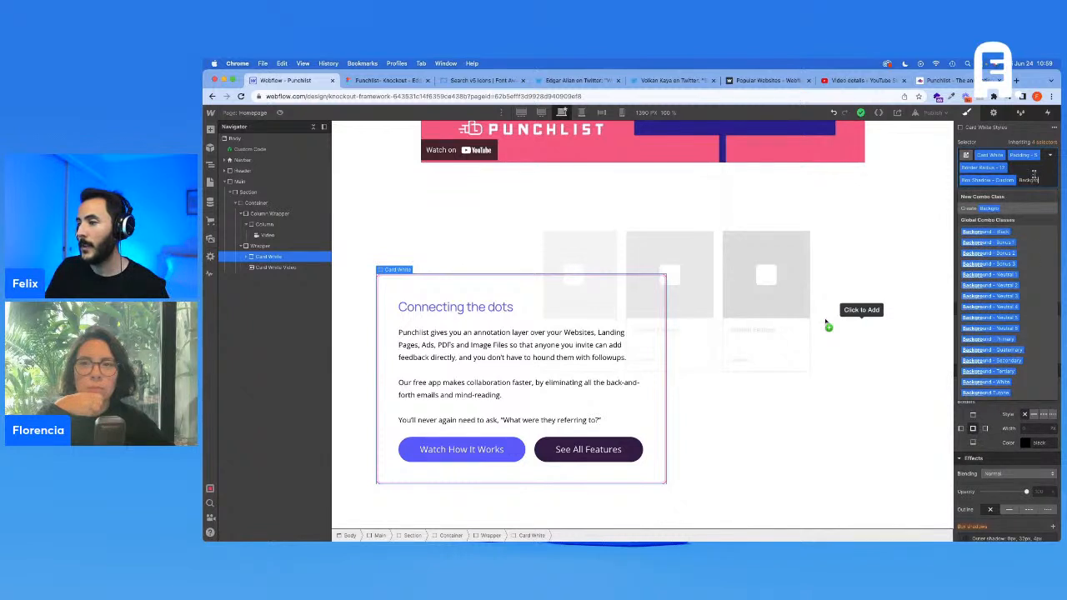
left_click(1008, 381)
Set Card White Video's width to about 56.8 VW at the 1440 px breakpoint
left_click(741, 281)
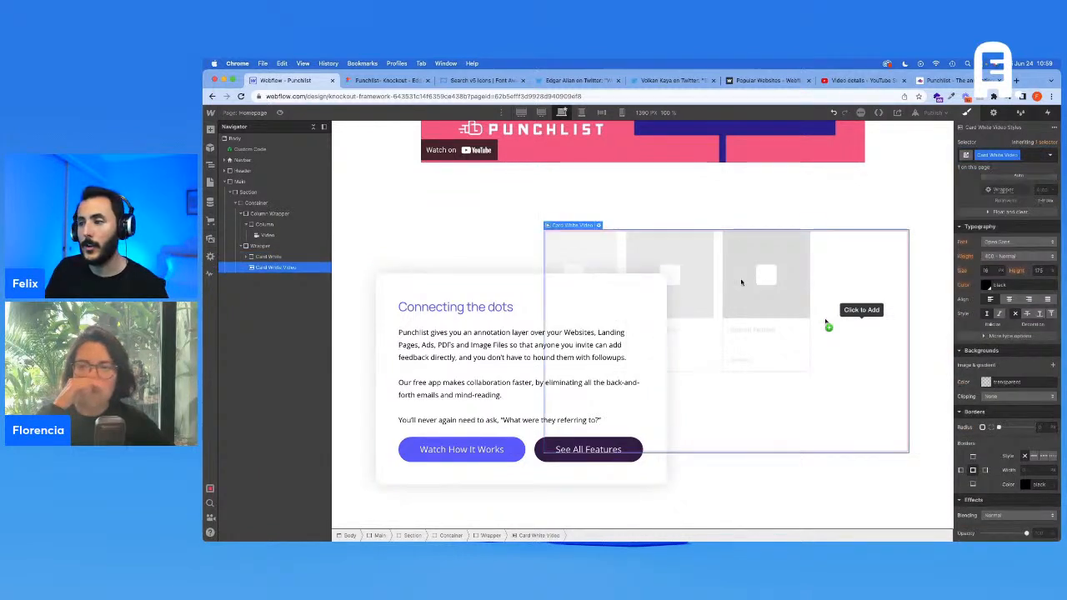
scroll(990, 334, "up", 4)
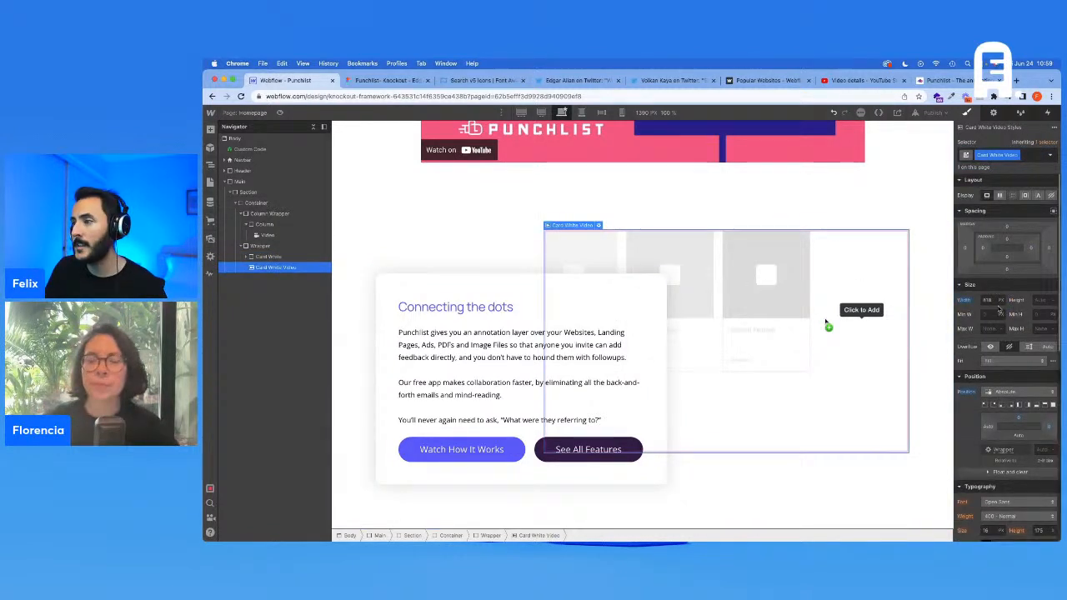
left_click(540, 112)
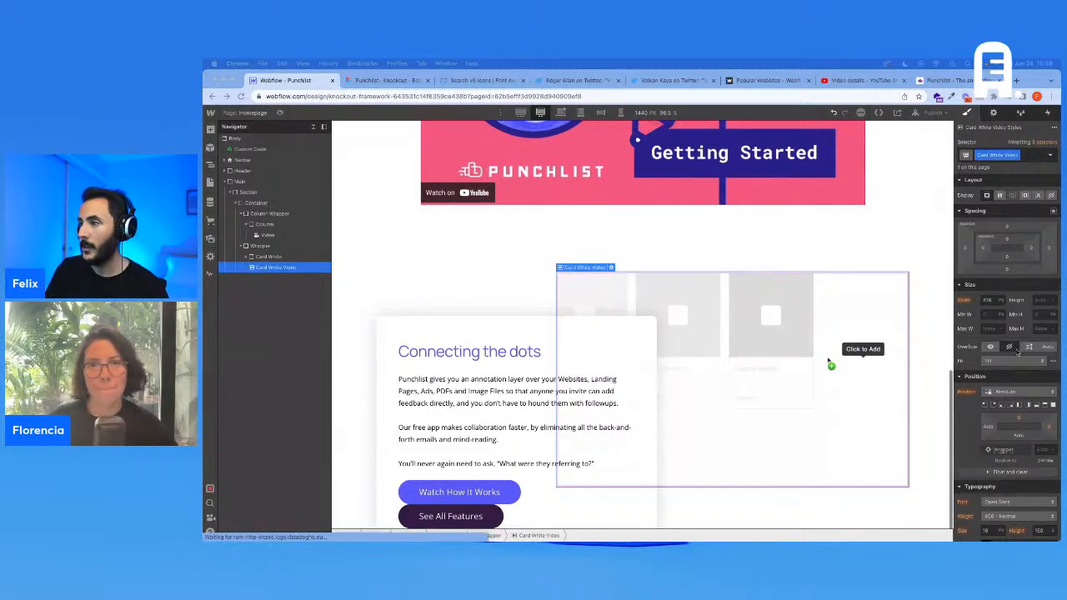
left_click(988, 301)
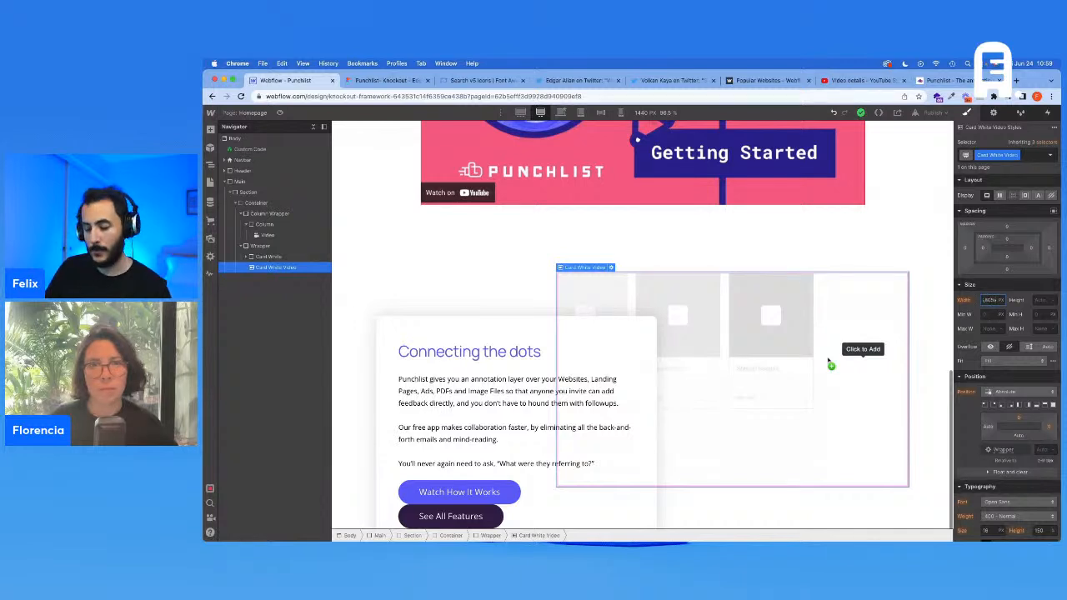
left_click(560, 113)
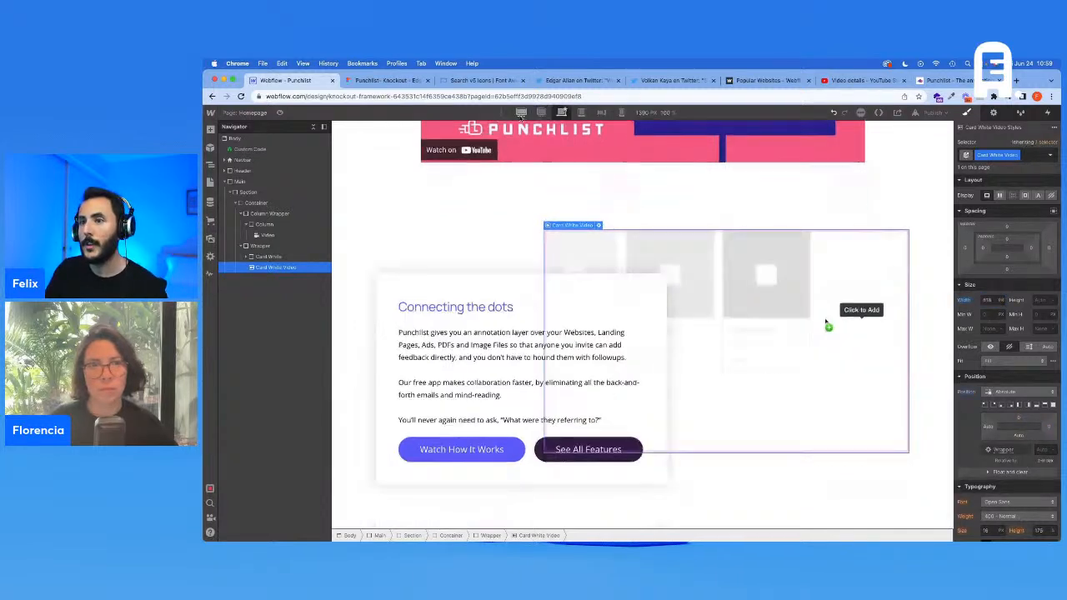
Set Card White Video's width to about 1090 px at the 1920 px breakpoint
left_click(520, 112)
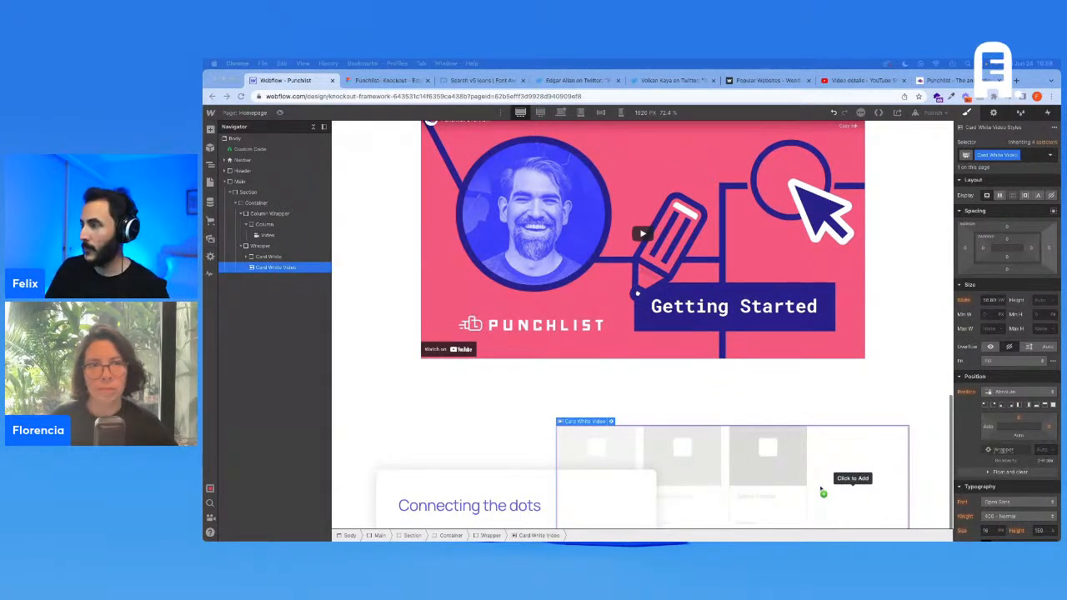
left_click(990, 301)
type("1090")
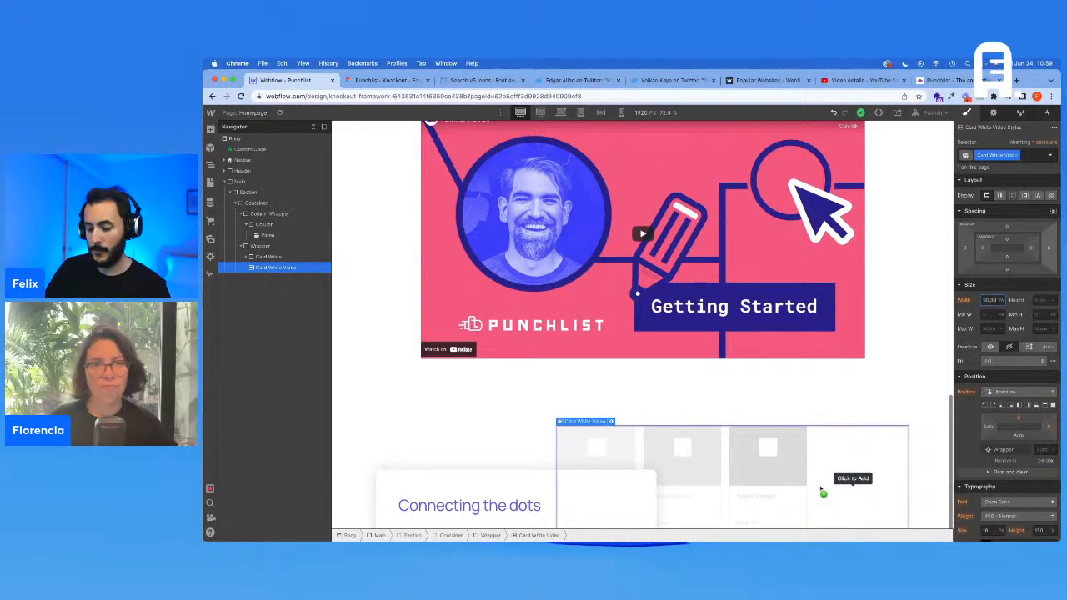
key("Return")
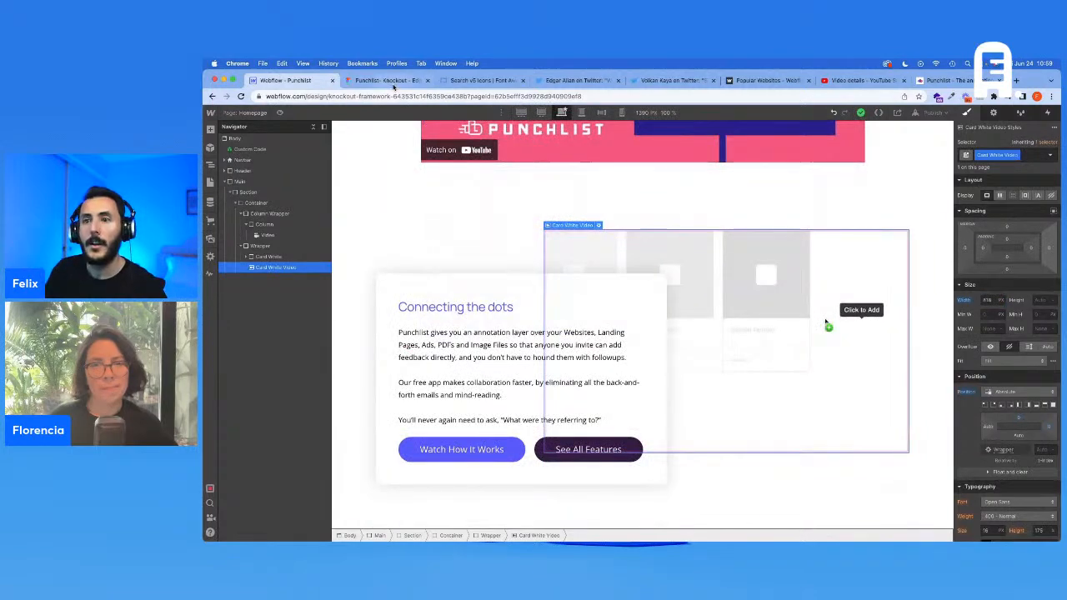
Examine the Connecting the dots card and the numbered feature cards below it in the Figma home page design
left_click(387, 80)
scroll(688, 350, "down", 4)
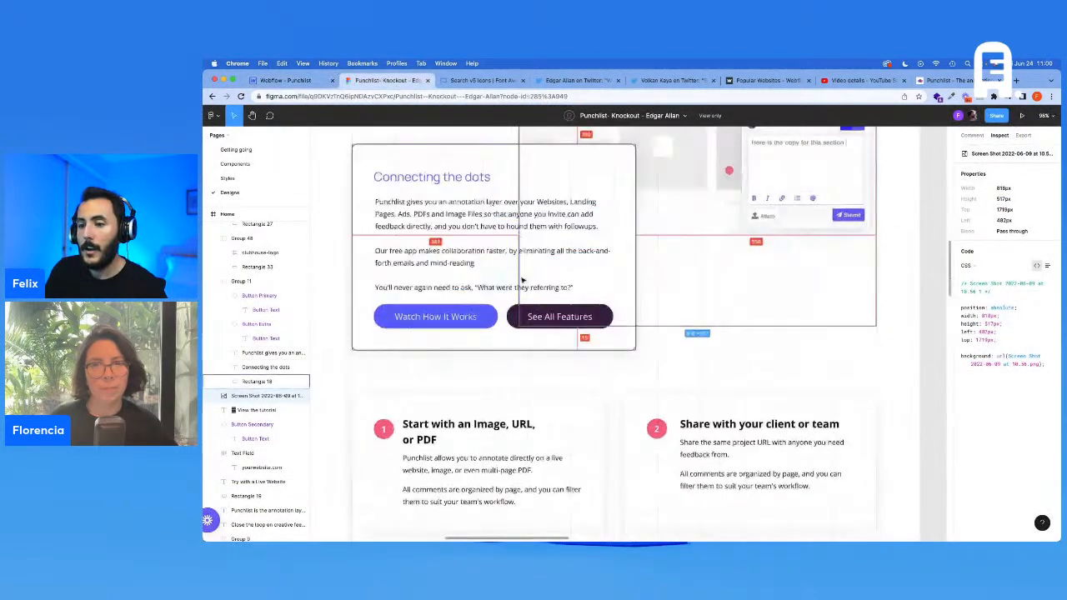
scroll(680, 316, "down", 2)
scroll(657, 312, "down", 8)
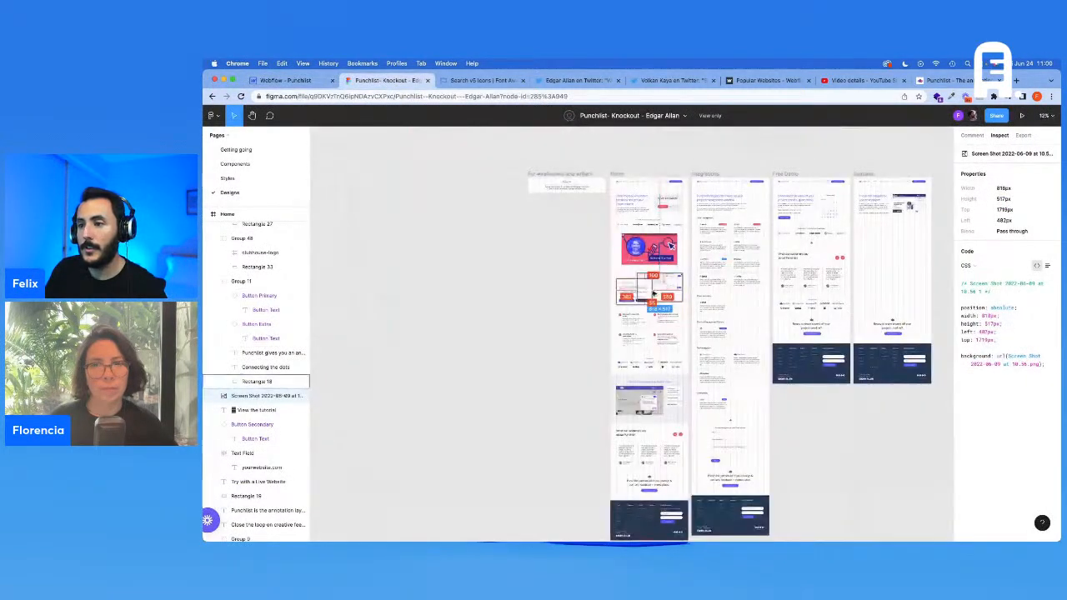
scroll(655, 293, "up", 4)
scroll(654, 293, "up", 1)
left_click(638, 362)
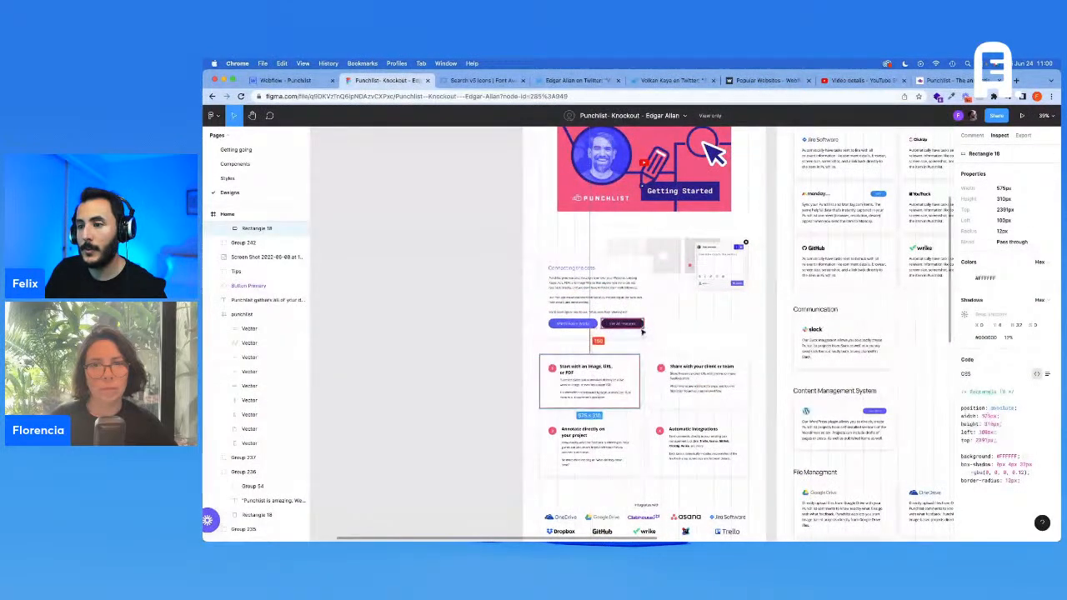
left_click(646, 338)
scroll(644, 350, "up", 1)
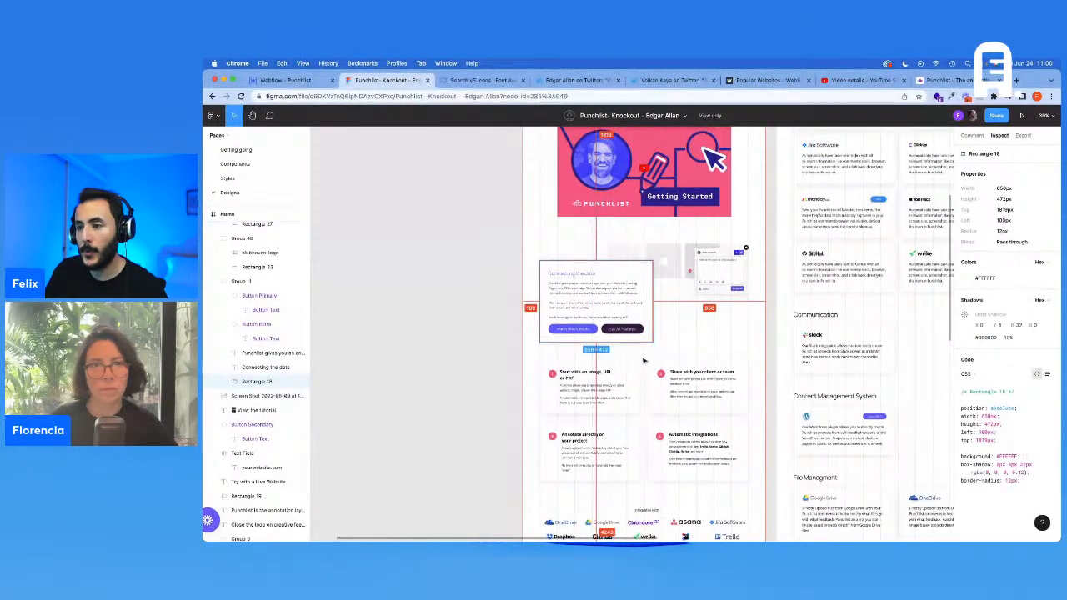
Switch back to Webflow and add a Div Block with the Section class inside Main, below the existing section
left_click(287, 80)
left_click(248, 192)
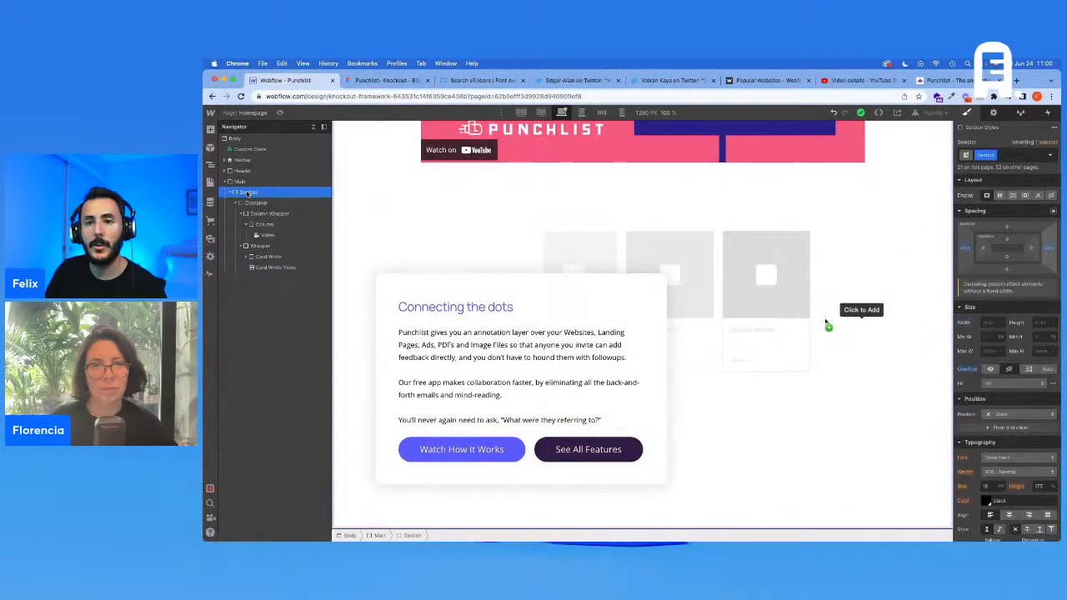
left_click(255, 203)
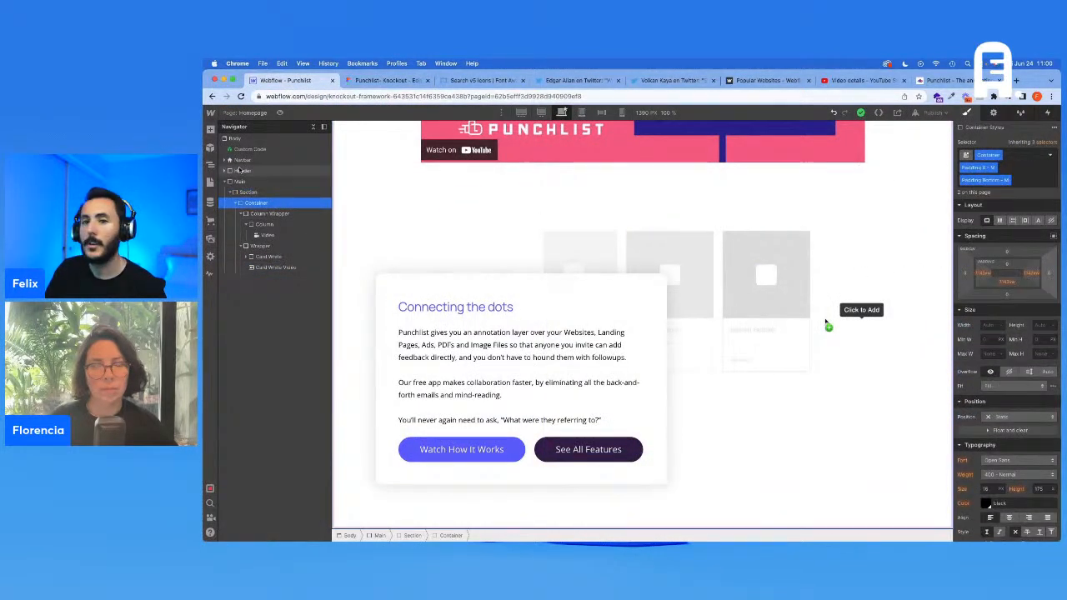
left_click(230, 192)
left_click(240, 181)
key("super+e")
type("d")
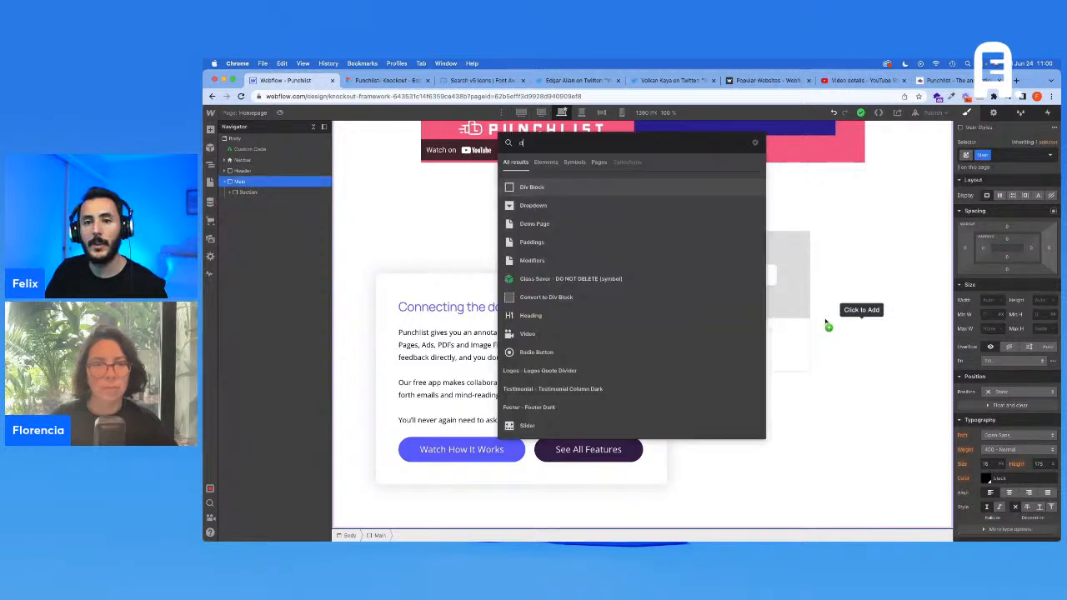
key("Return")
key("super+Return")
type("Sect")
key("Return")
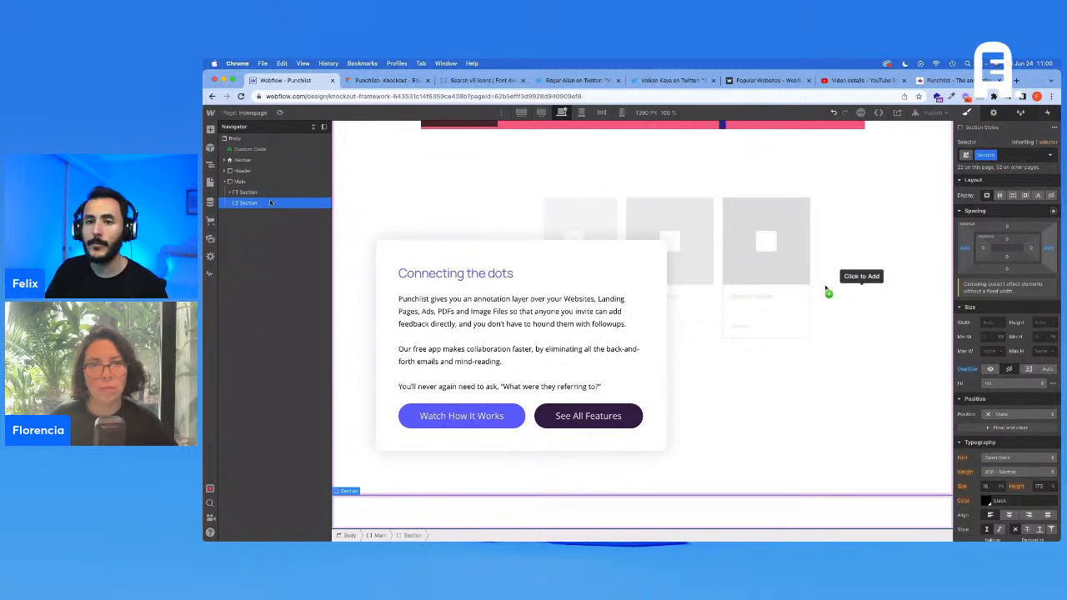
Insert a Div Block in the new section and give it the classes Container and Padding X - M
key("super+e")
type("d")
key("Return")
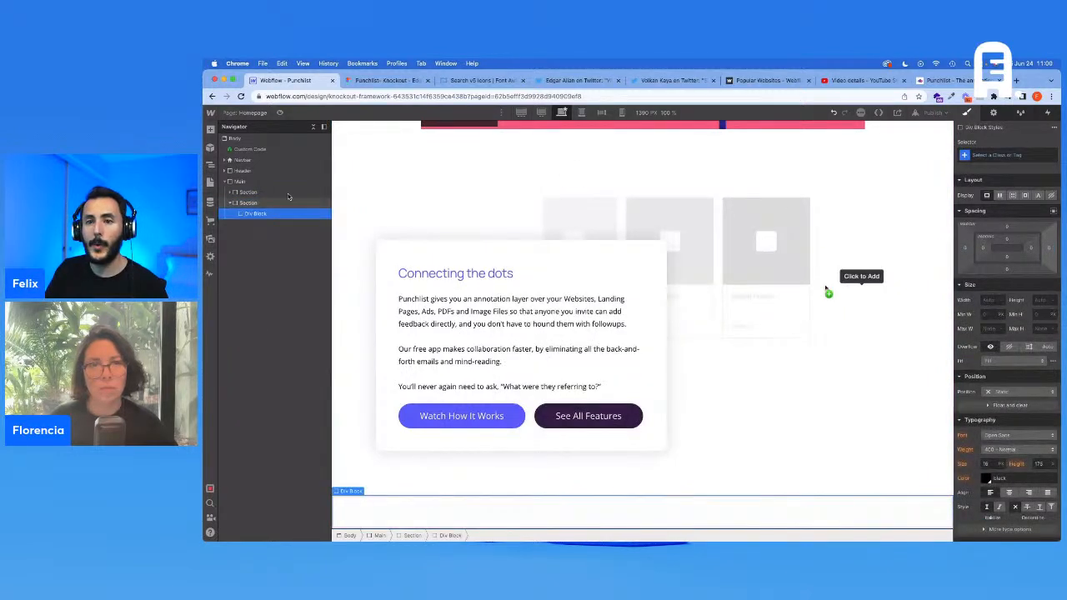
left_click(986, 155)
type("Container")
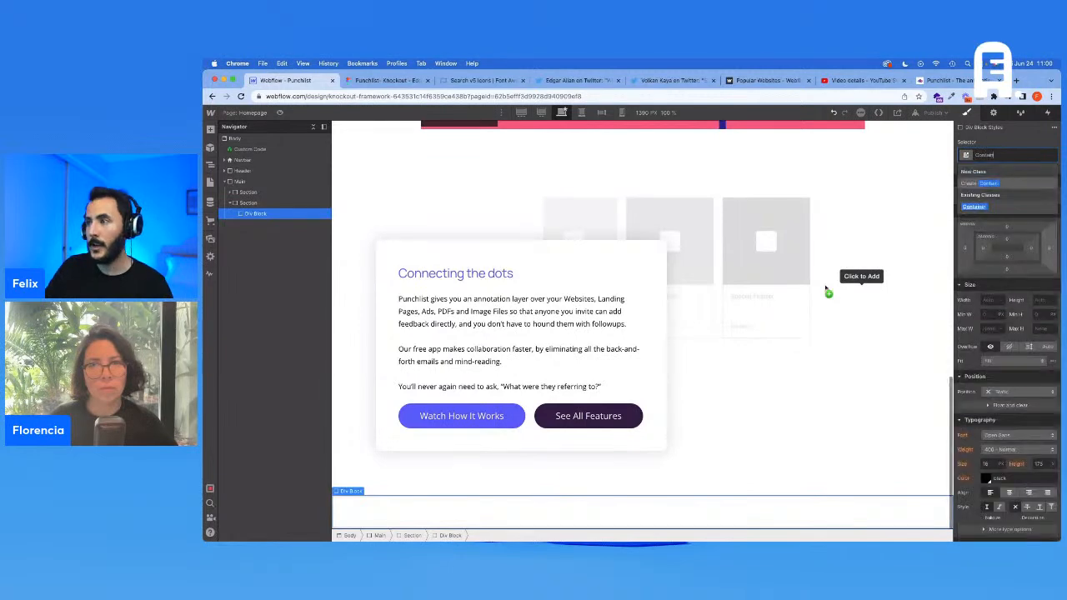
key("Return")
left_click(1017, 156)
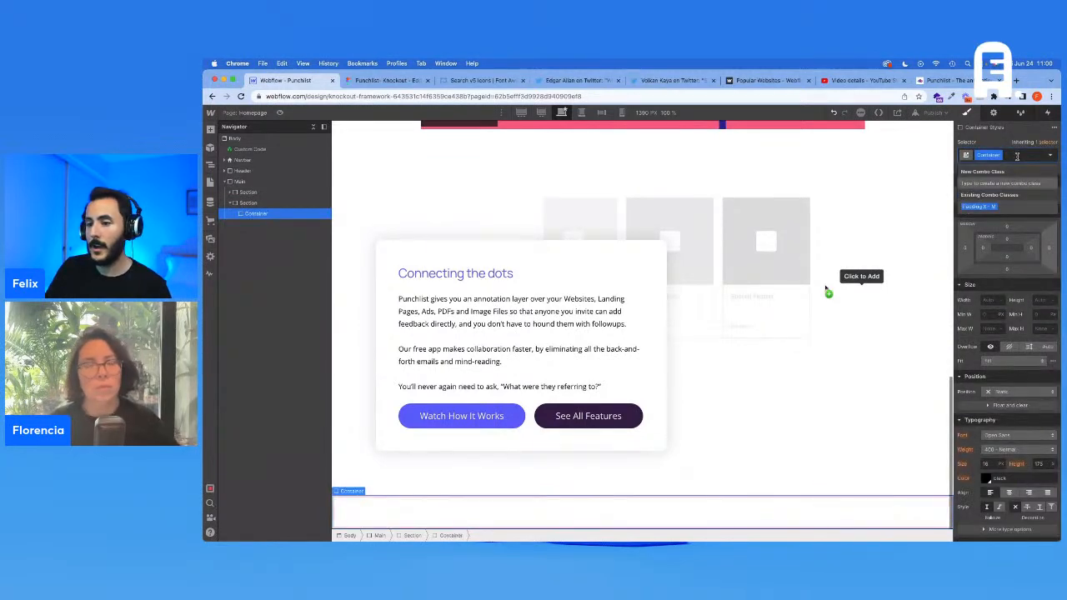
type("Padding")
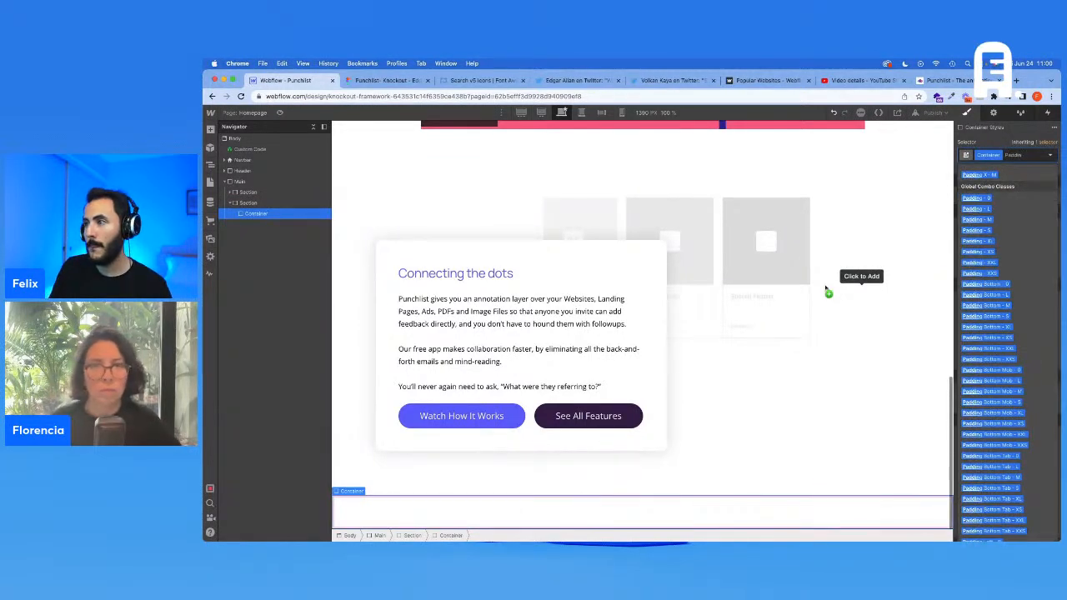
type(" X")
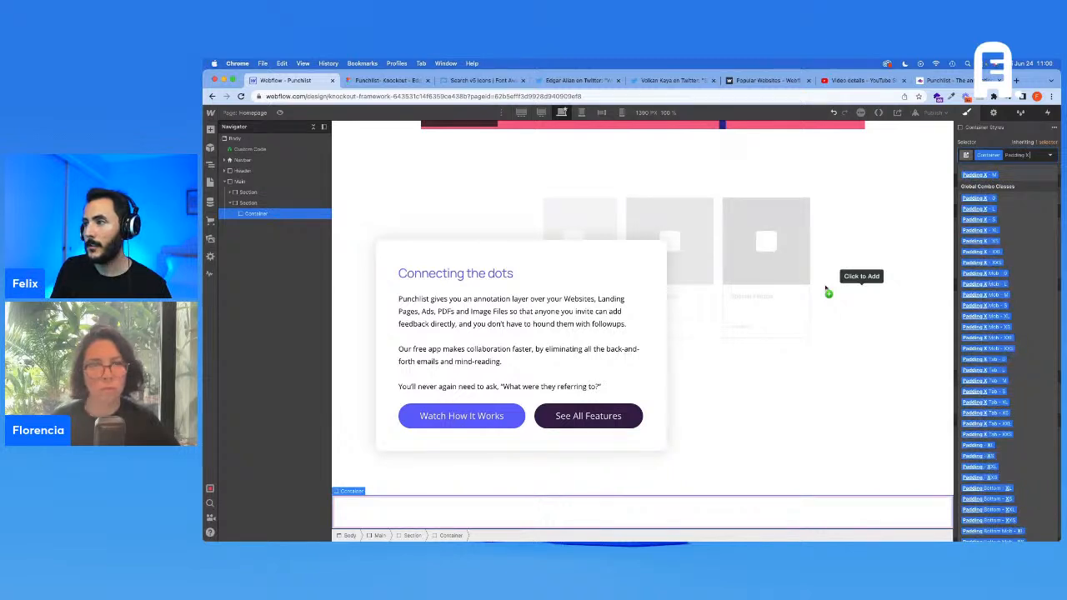
key("Return")
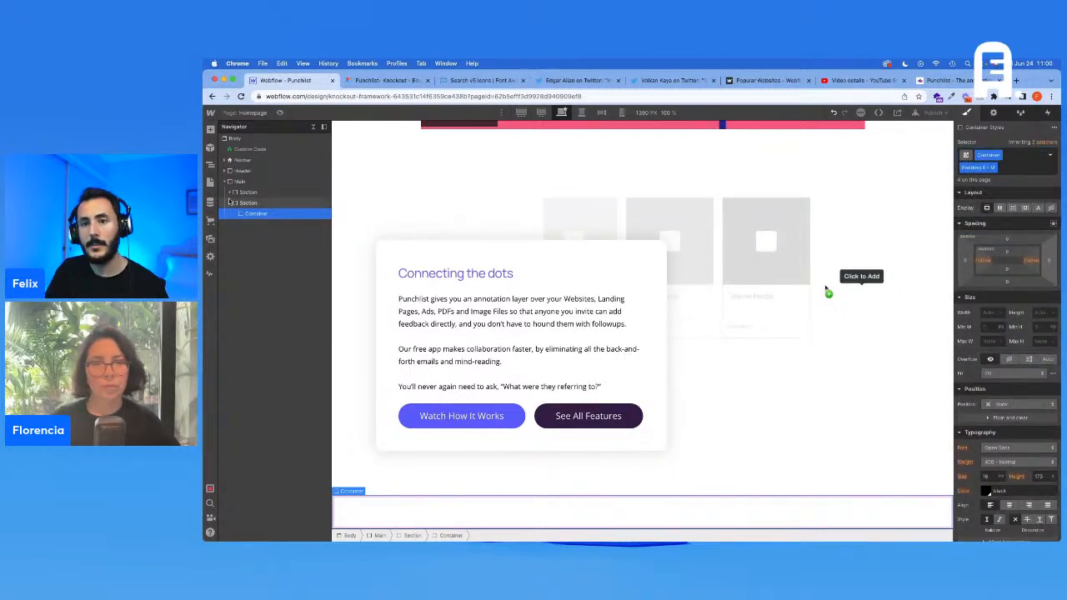
Set the new section's HTML tag to Section in its element settings
left_click(247, 202)
left_click(993, 113)
left_click(1017, 156)
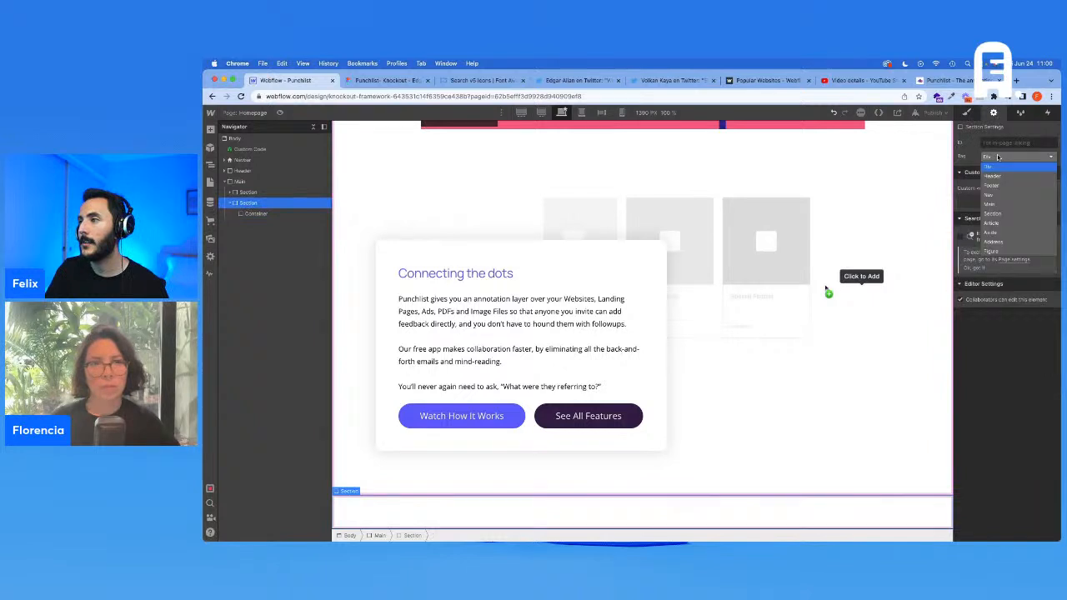
left_click(997, 213)
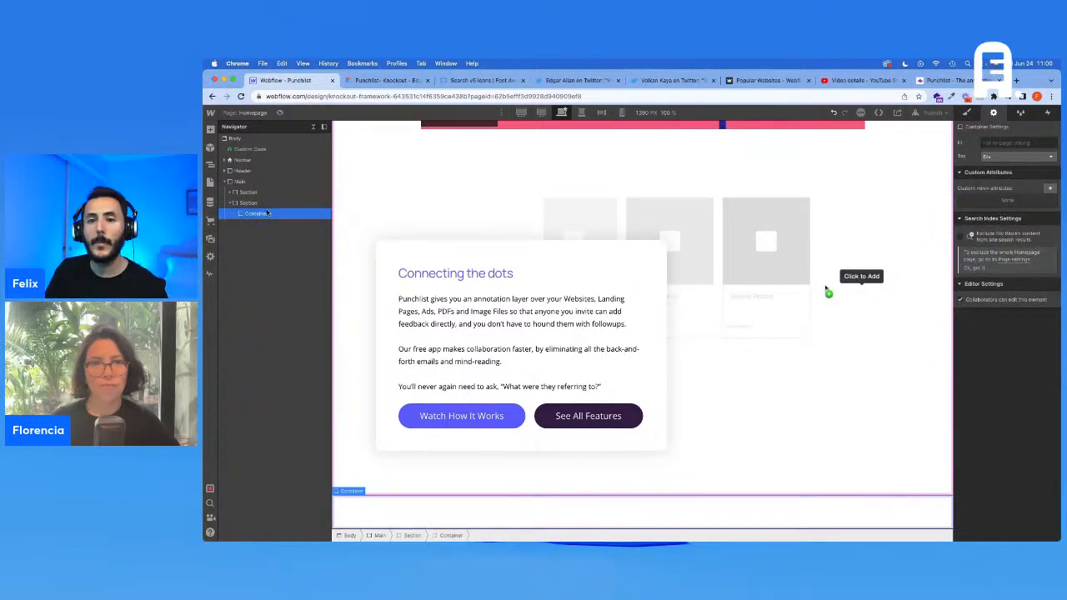
Examine the layout and spacing of the four numbered feature cards below the Connecting the dots card in Figma
left_click(390, 81)
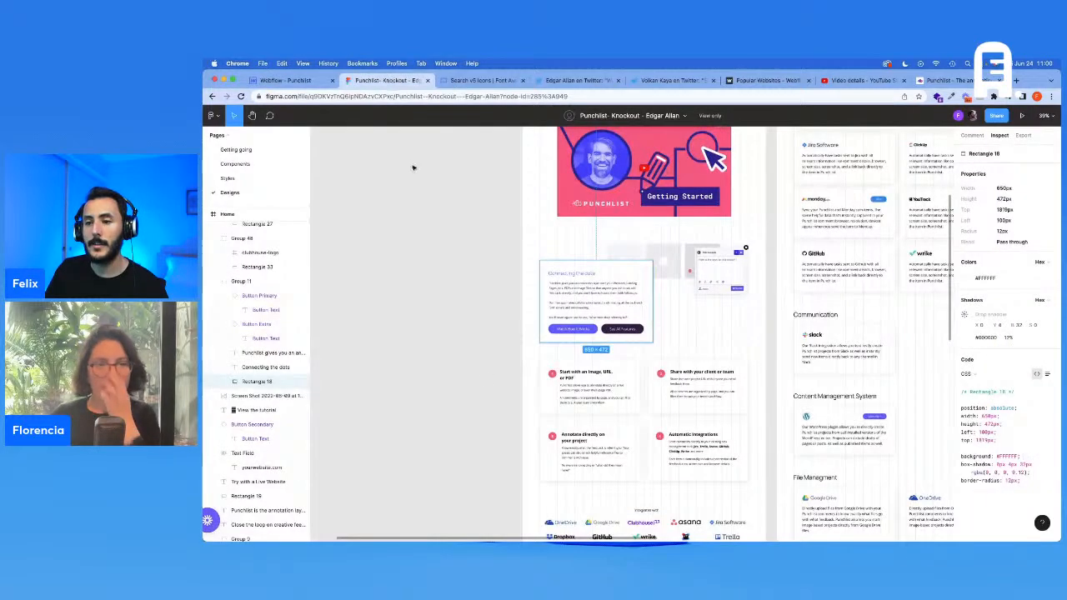
scroll(473, 219, "down", 1)
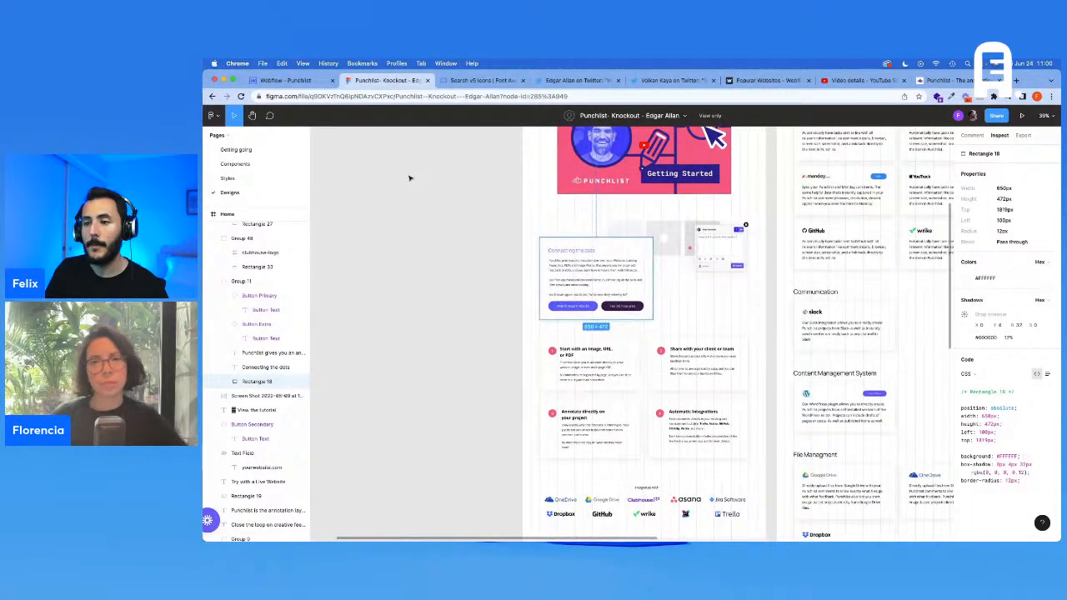
left_click(283, 80)
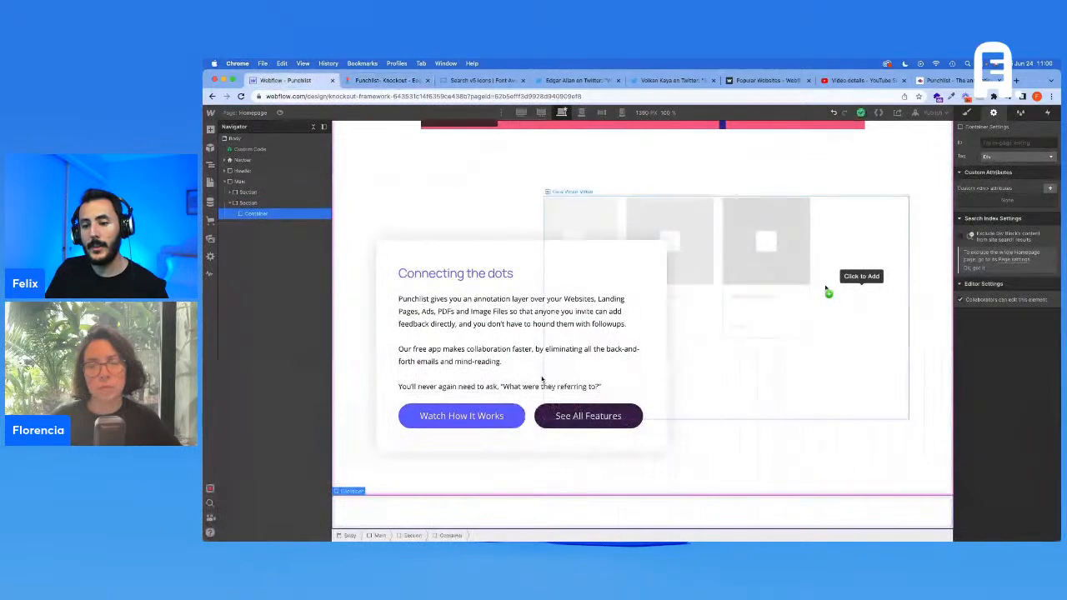
left_click(390, 80)
scroll(630, 391, "up", 5)
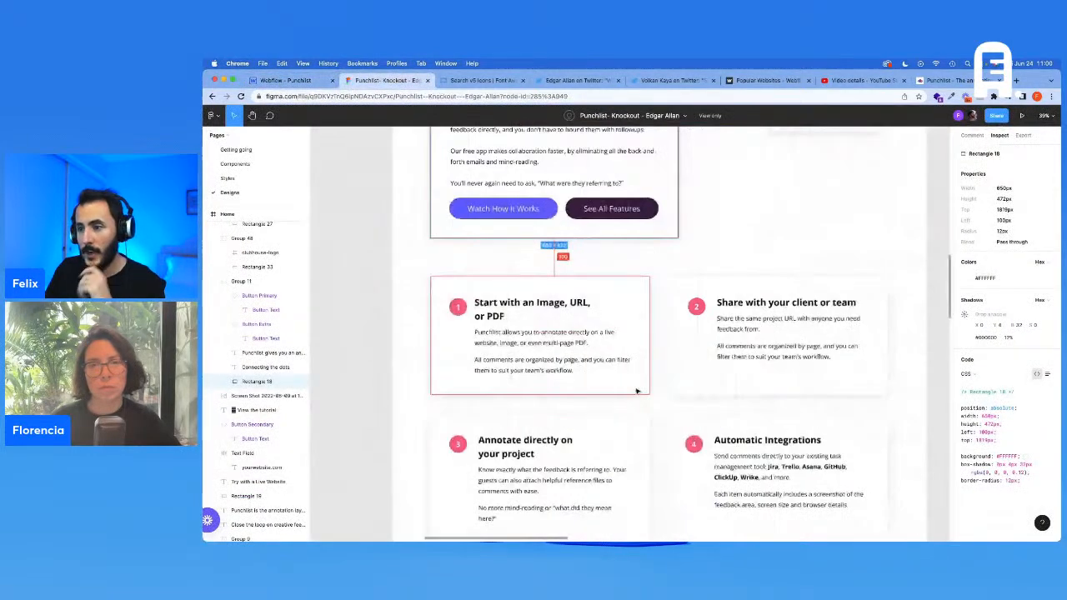
scroll(637, 391, "down", 3)
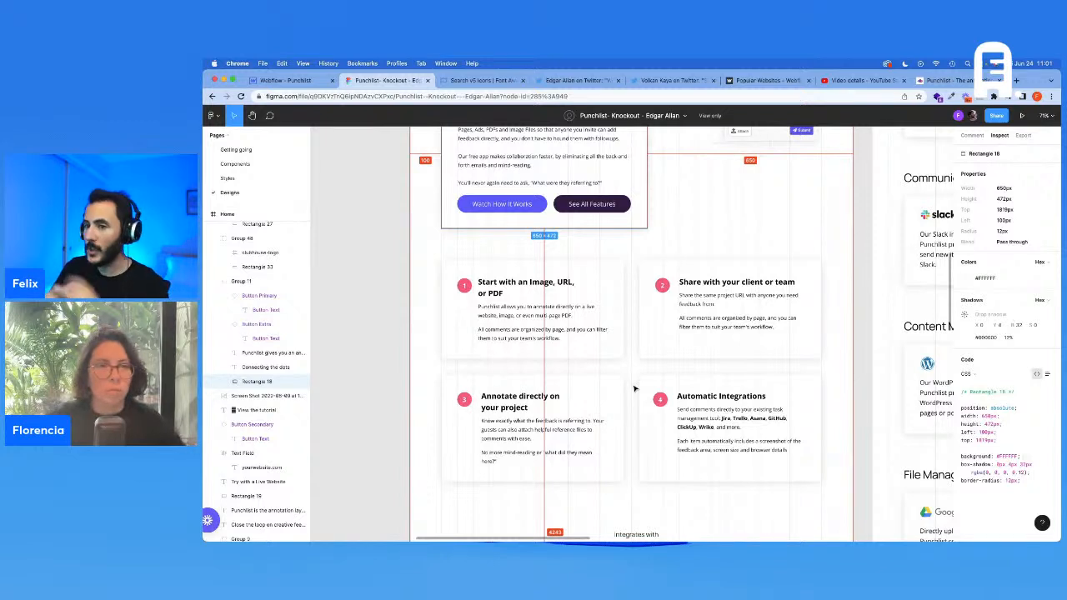
Switch back to Webflow, insert a Div Block in the new section's Container and give it the class Column Wrapper
left_click(297, 79)
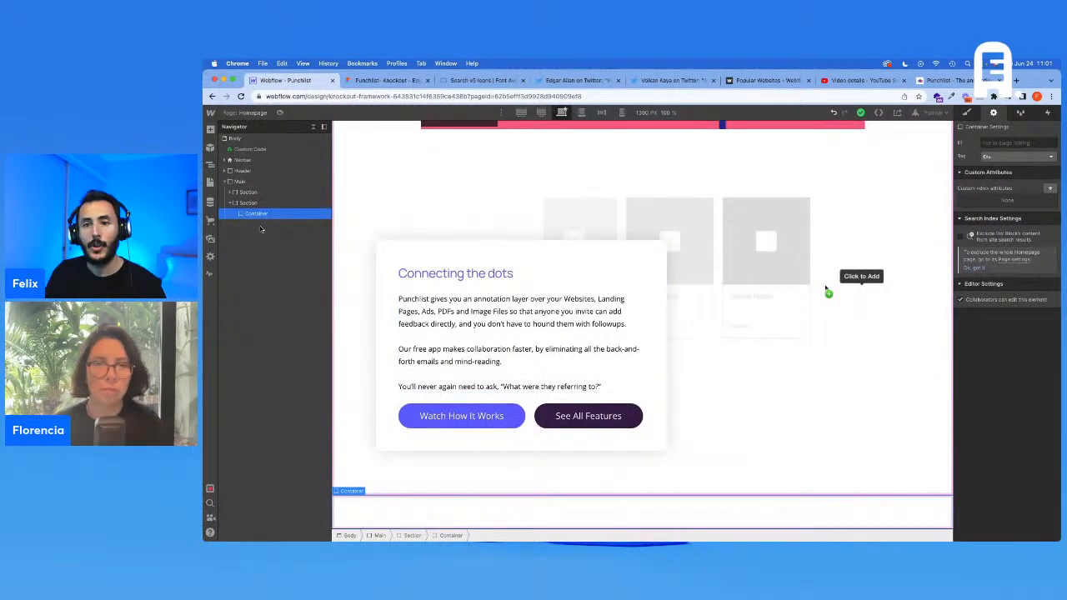
key("super+e")
type("d")
key("Return")
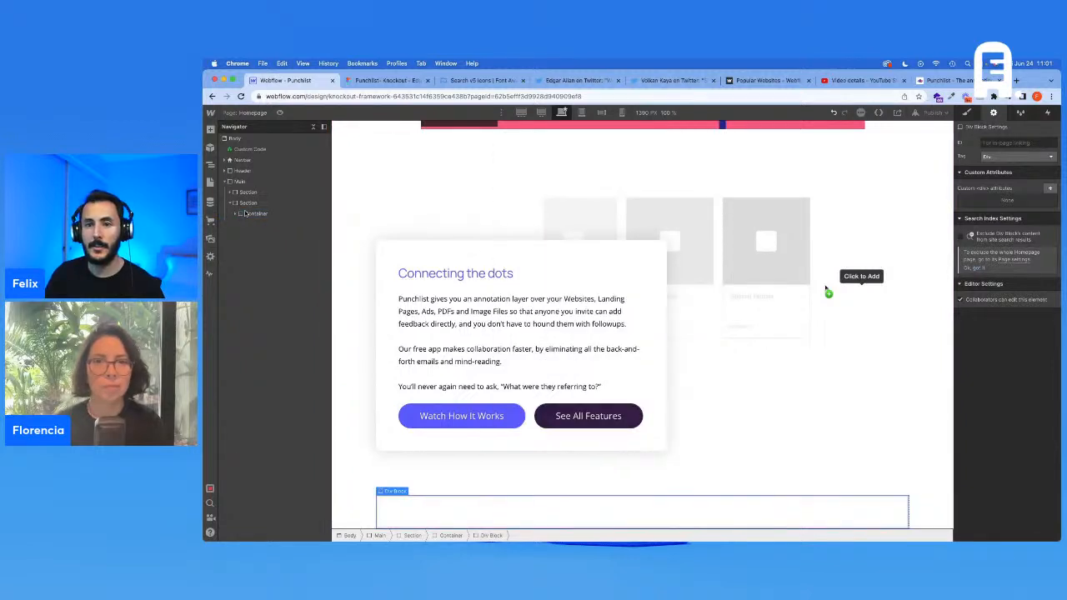
key("super+Return")
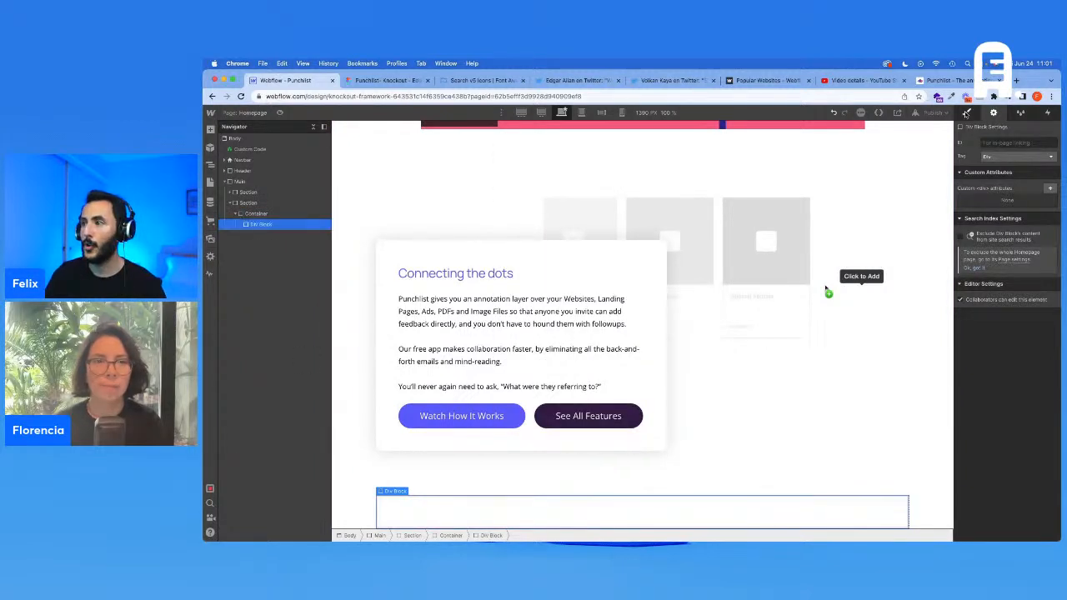
type("Column Wrapper")
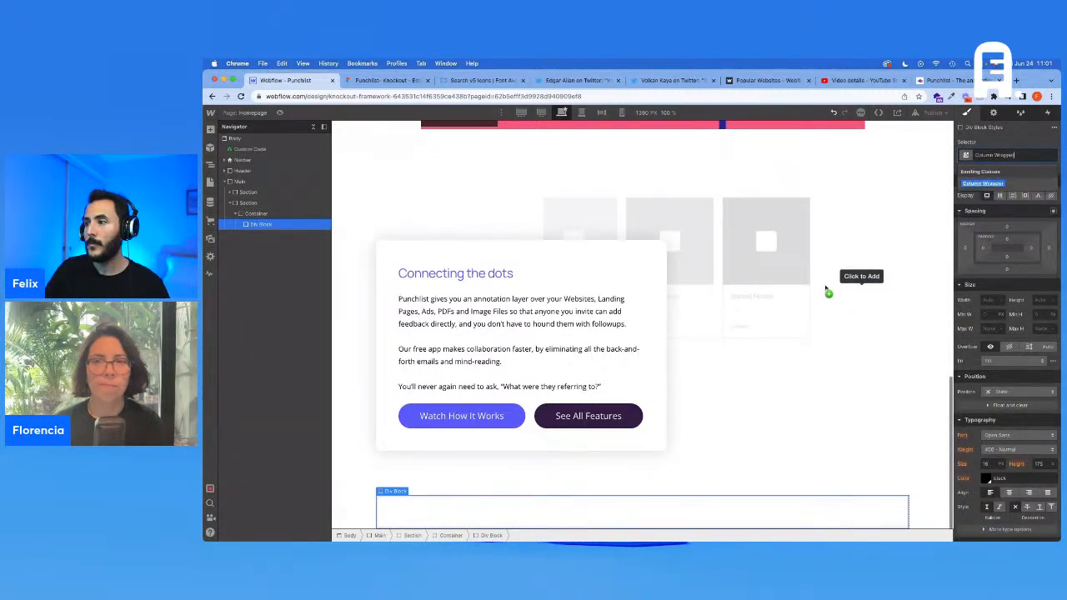
key("Return")
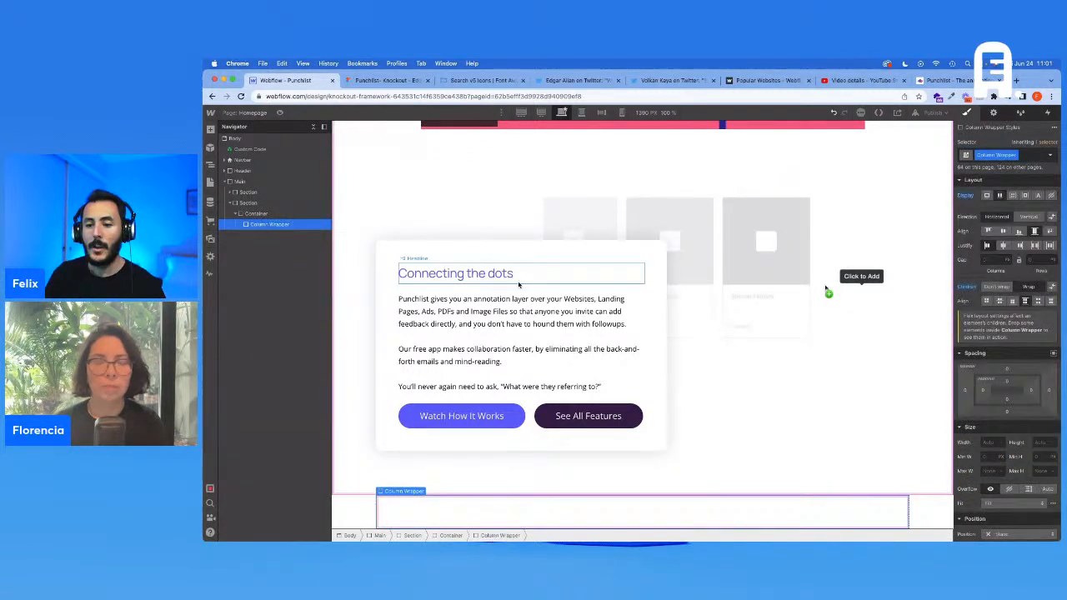
Insert a Div Block inside the Column Wrapper and give it the classes Column and Half
key("super+e")
type("d")
key("Return")
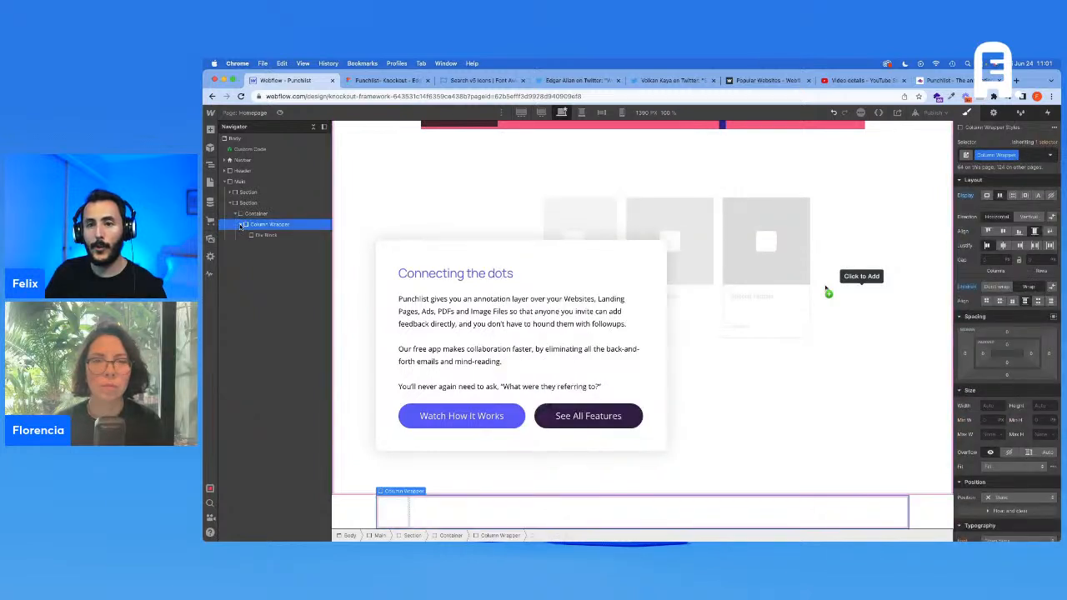
key("super+Return")
type("Column")
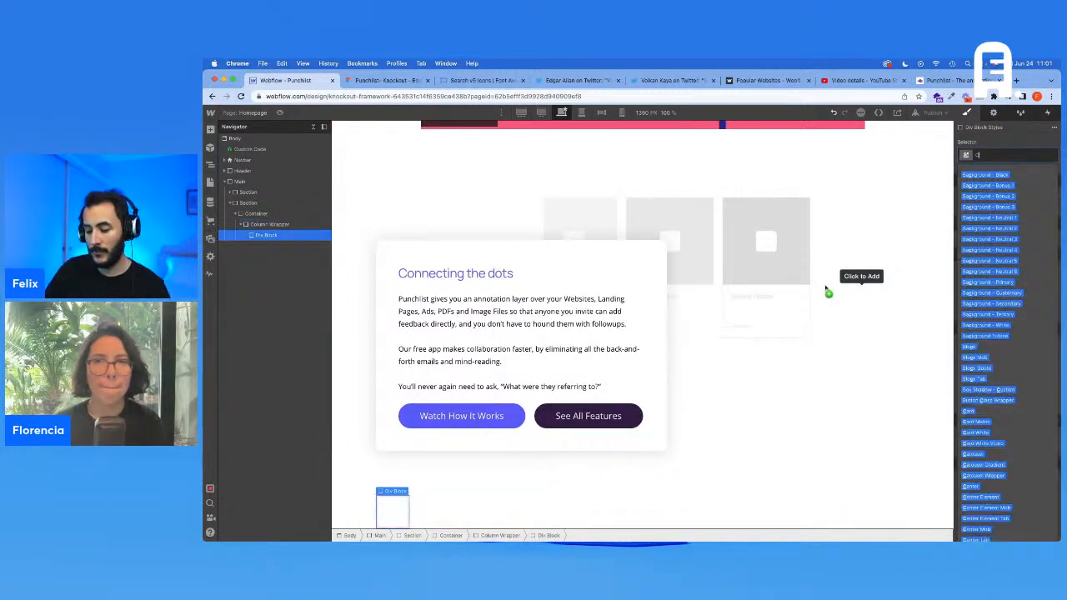
key("Return")
left_click(1013, 155)
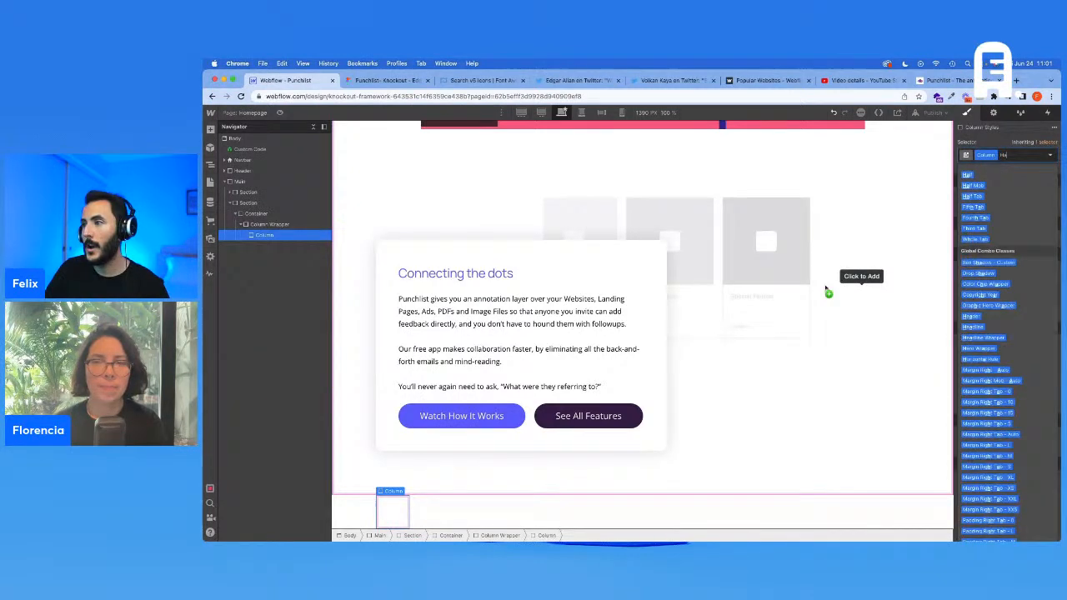
key("Escape")
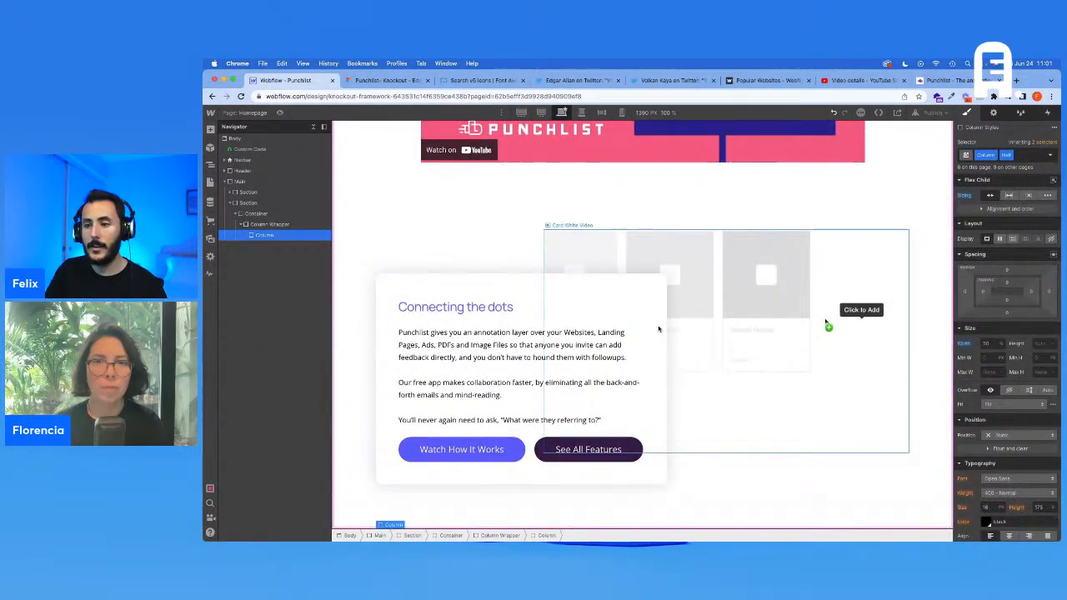
Add the class Padding Bottom - M to the new section's Container
left_click(261, 214)
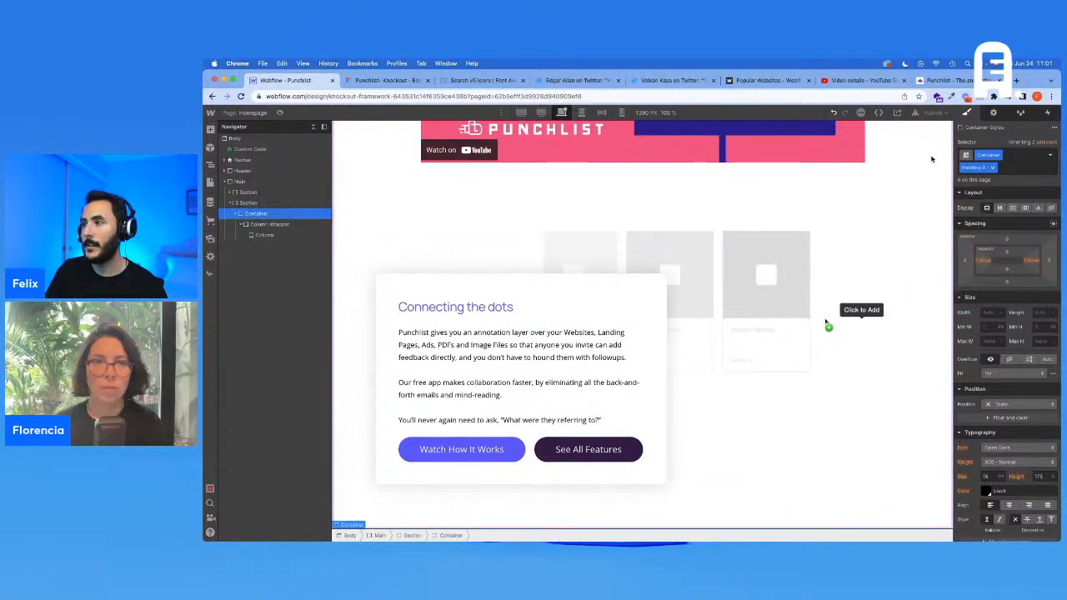
left_click(1018, 168)
type("Padding Bo")
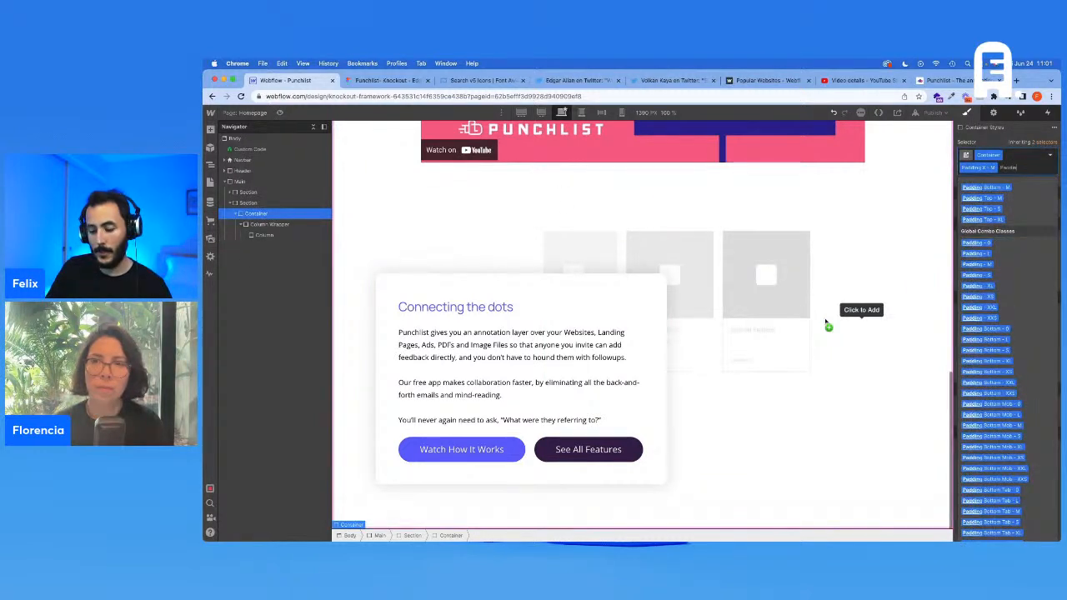
type("ttom - M")
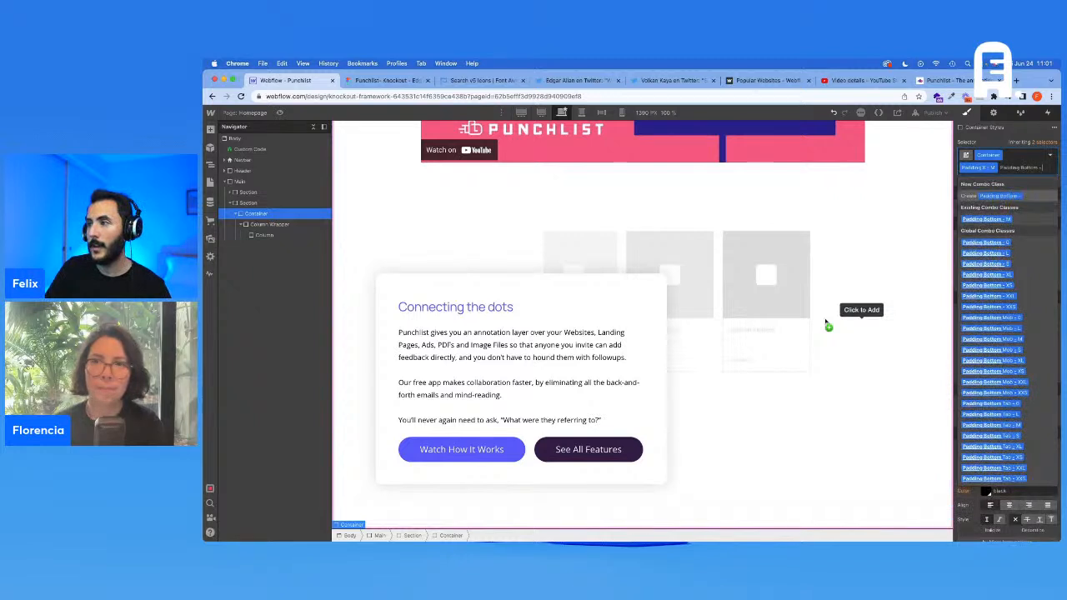
key("Return")
Inspect the first feature card's rectangle in Figma and add the class Padding - XS to the column in Webflow
left_click(273, 237)
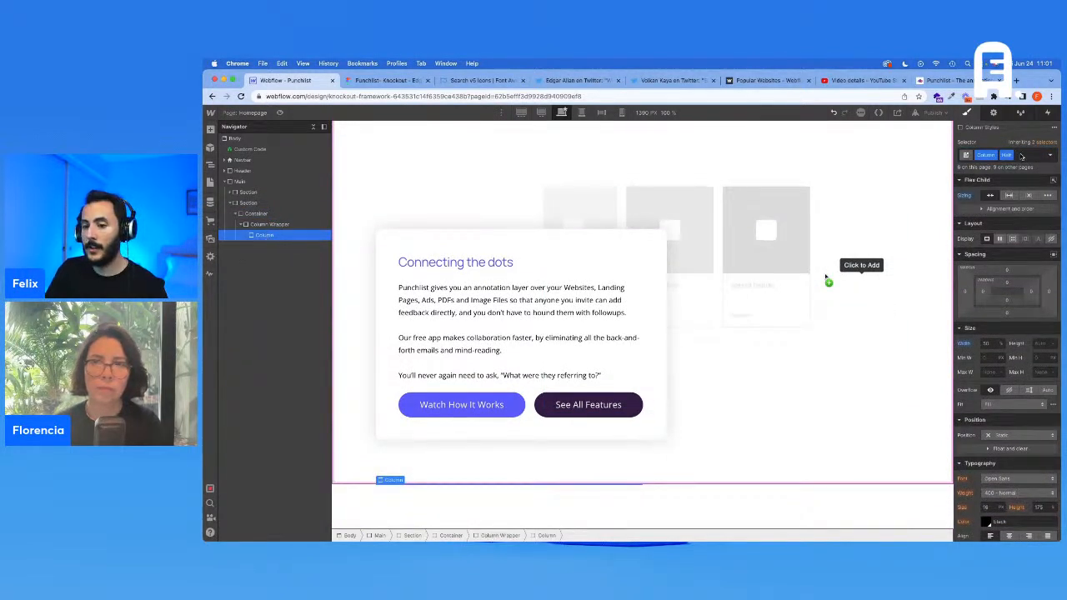
left_click(390, 81)
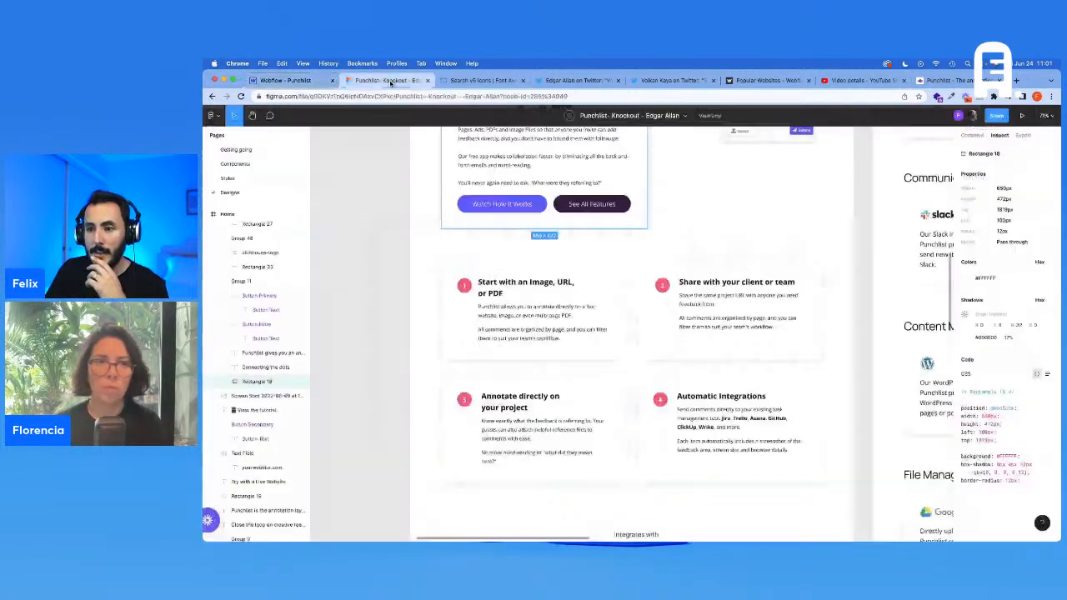
left_click(621, 342)
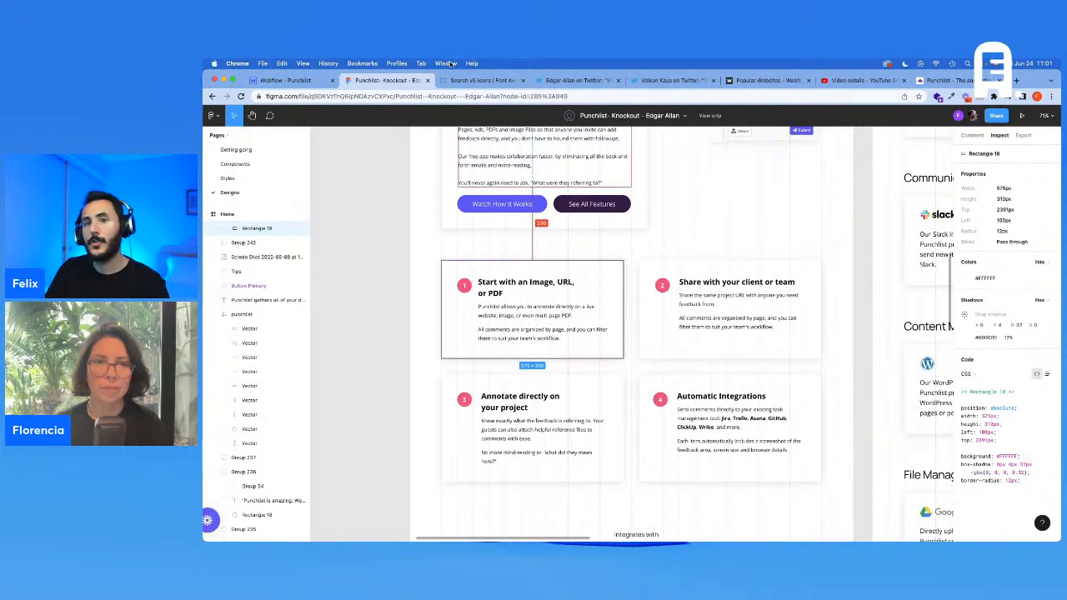
left_click(283, 80)
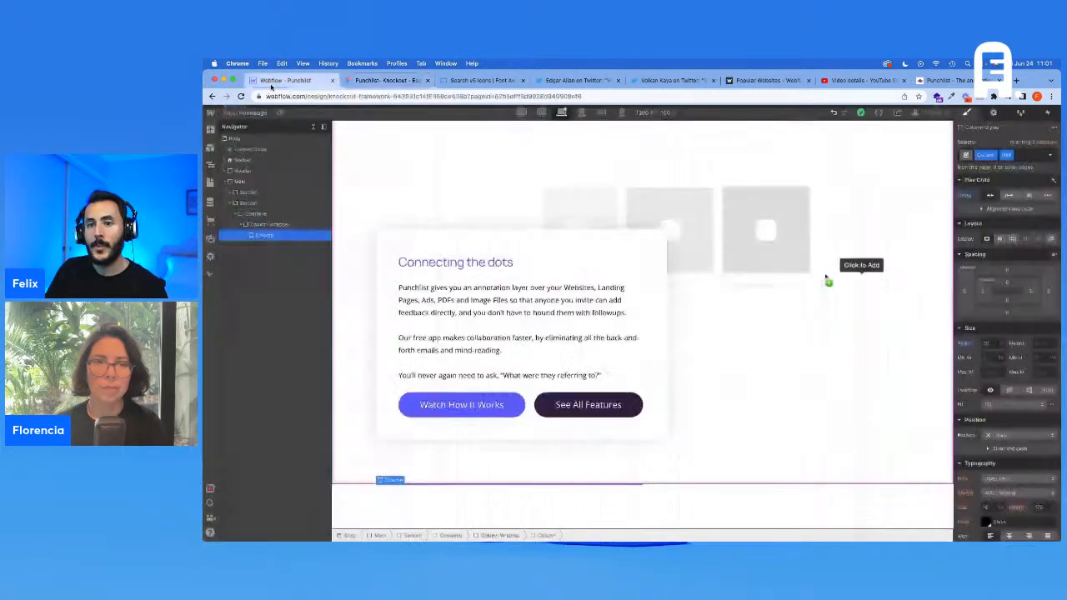
left_click(1023, 156)
type("Padding")
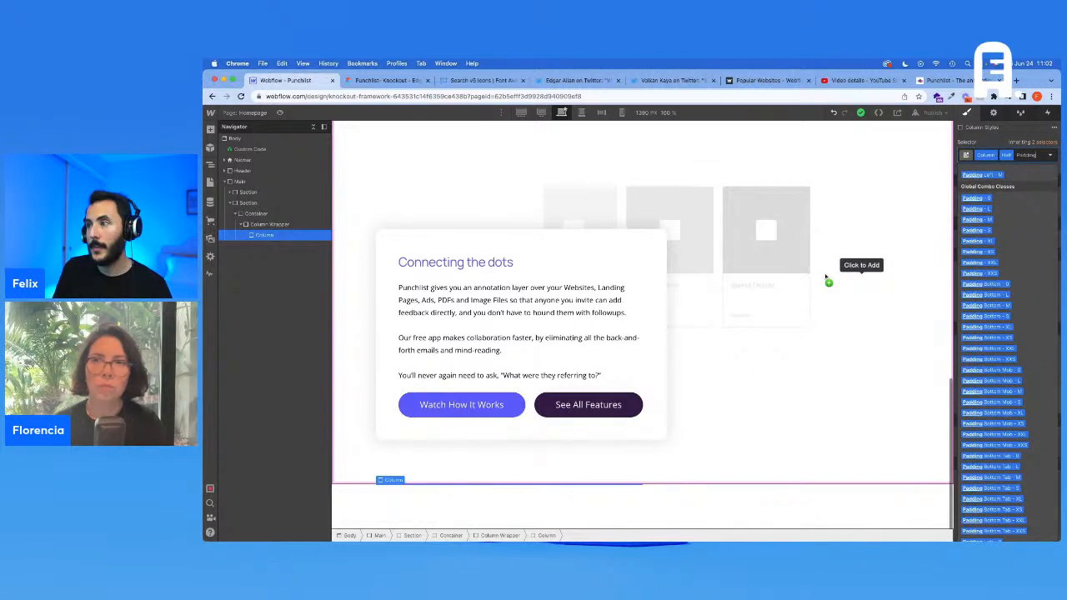
type(" - xs")
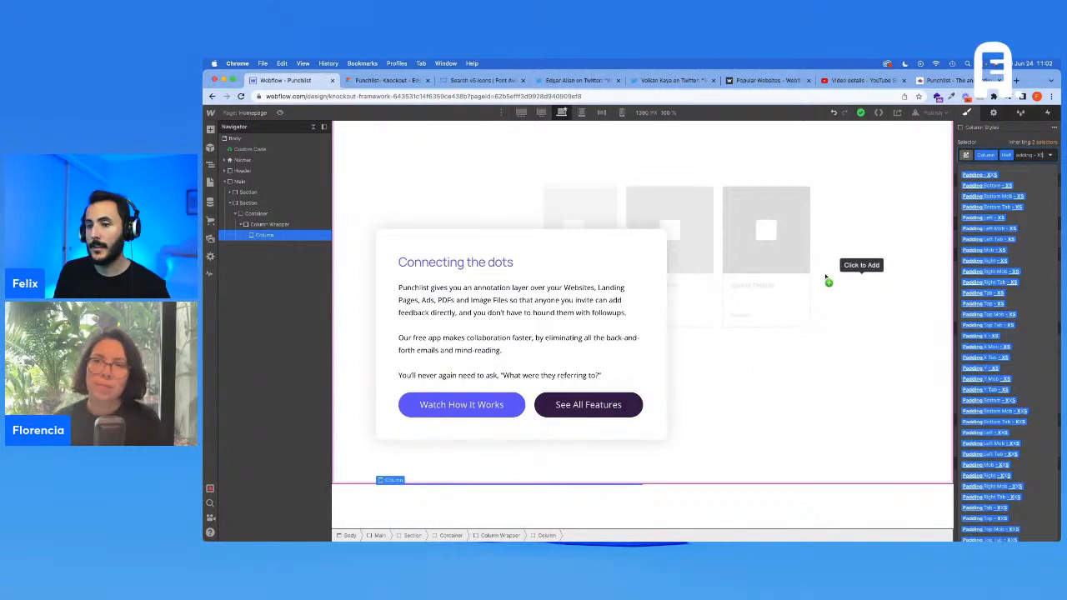
key("Return")
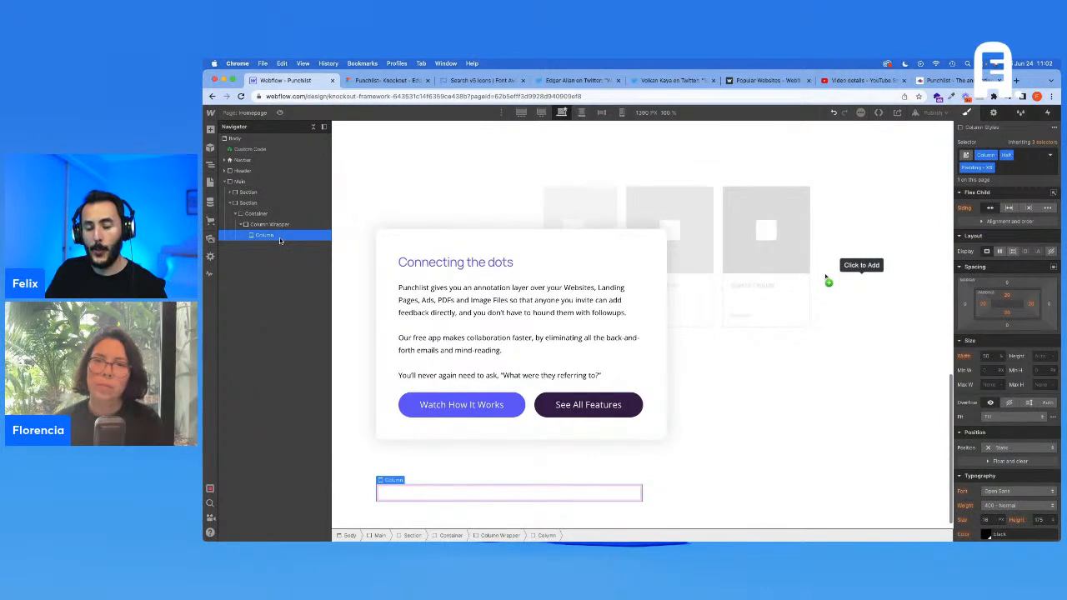
key("super+d")
key("super+d")
key("super+d")
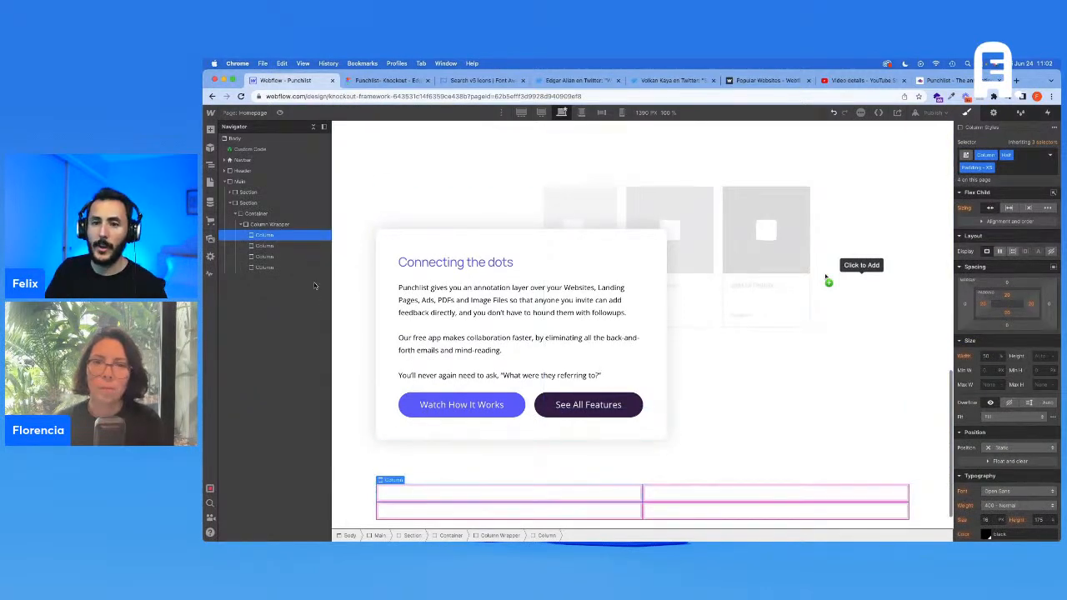
left_click(383, 80)
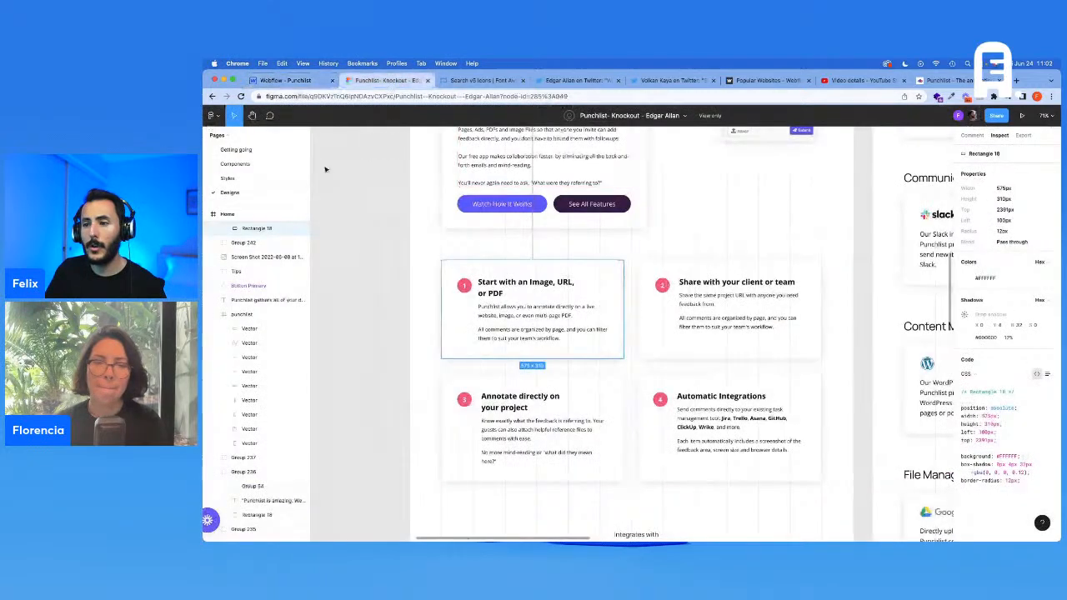
left_click(283, 80)
left_click(265, 256)
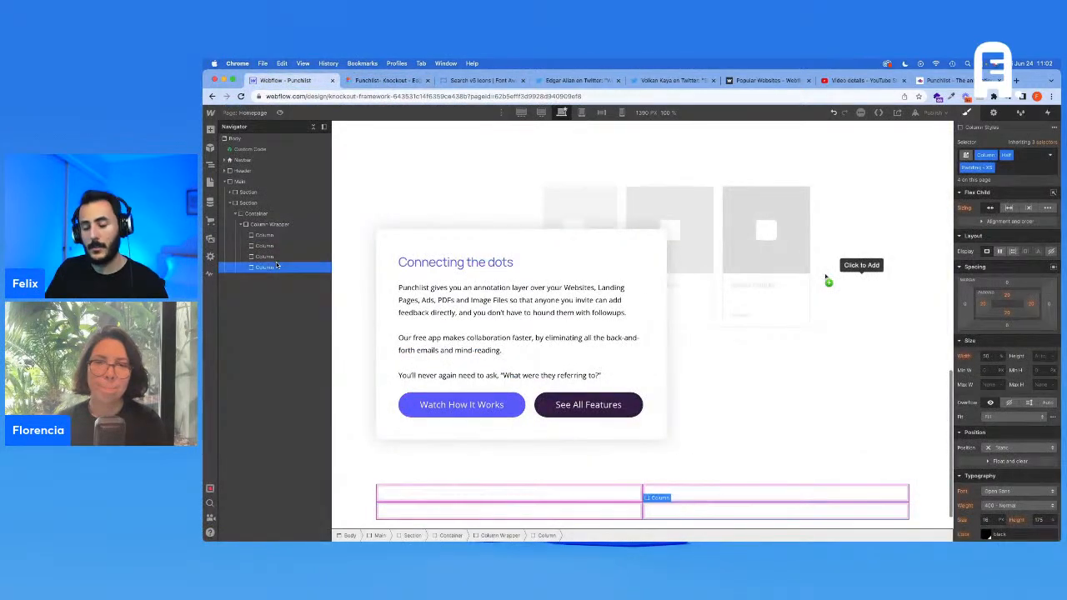
key("Delete")
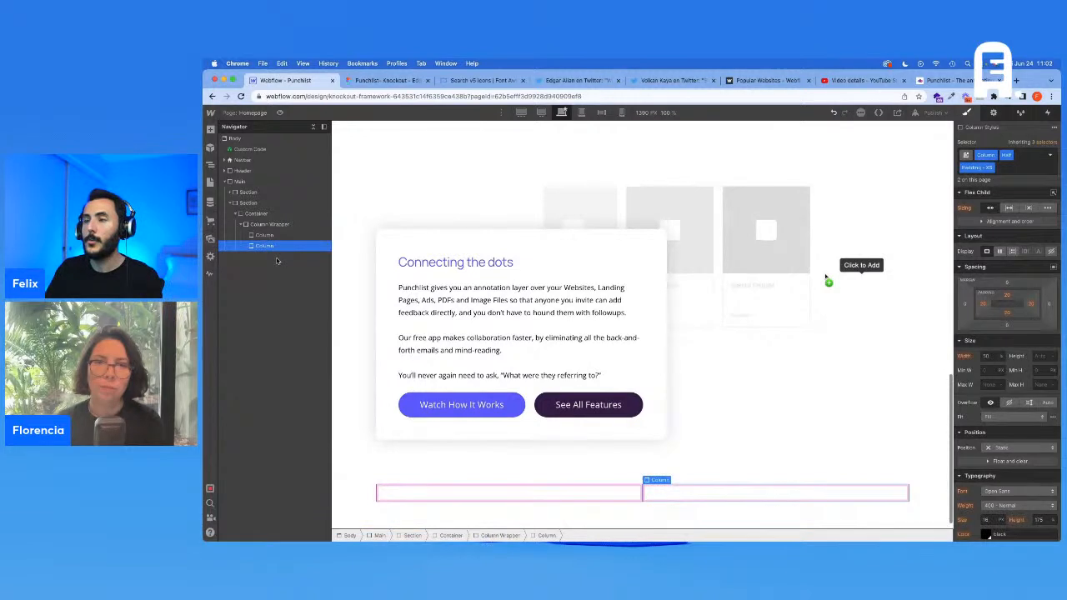
key("Delete")
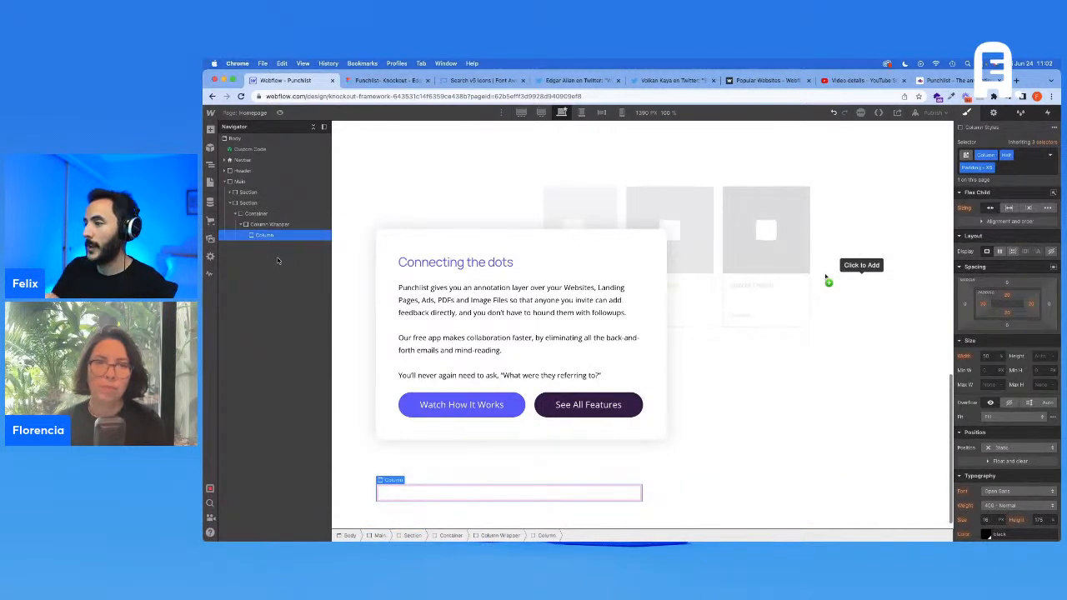
Switch to Figma and inspect the circle and the number 1 of the badge in the "Start with an Image, URL, or PDF" card
left_click(372, 82)
scroll(624, 431, "down", 3)
scroll(624, 431, "down", 2)
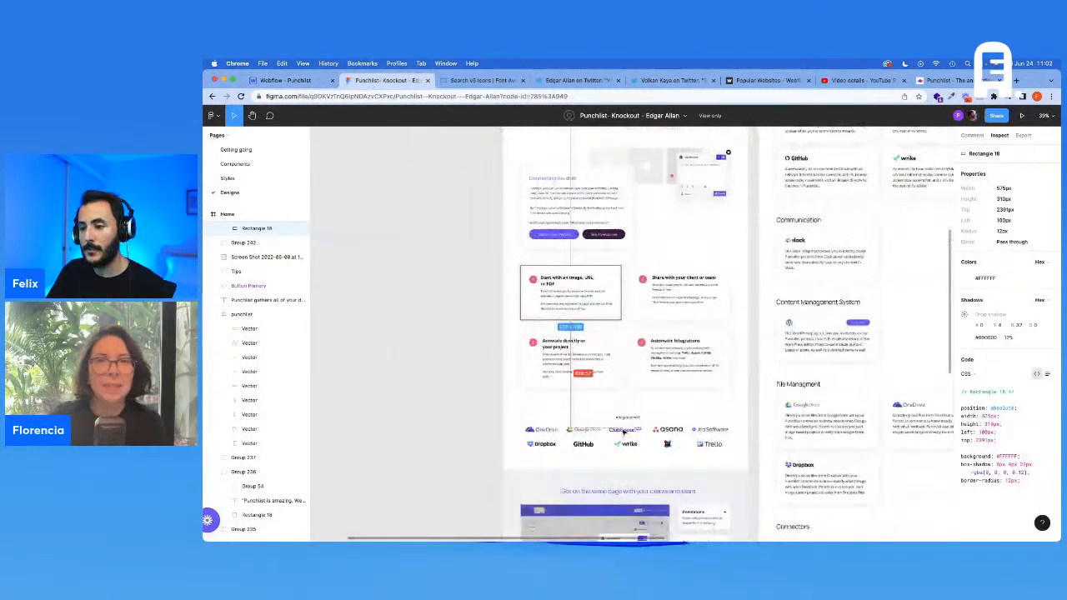
scroll(625, 431, "up", 5)
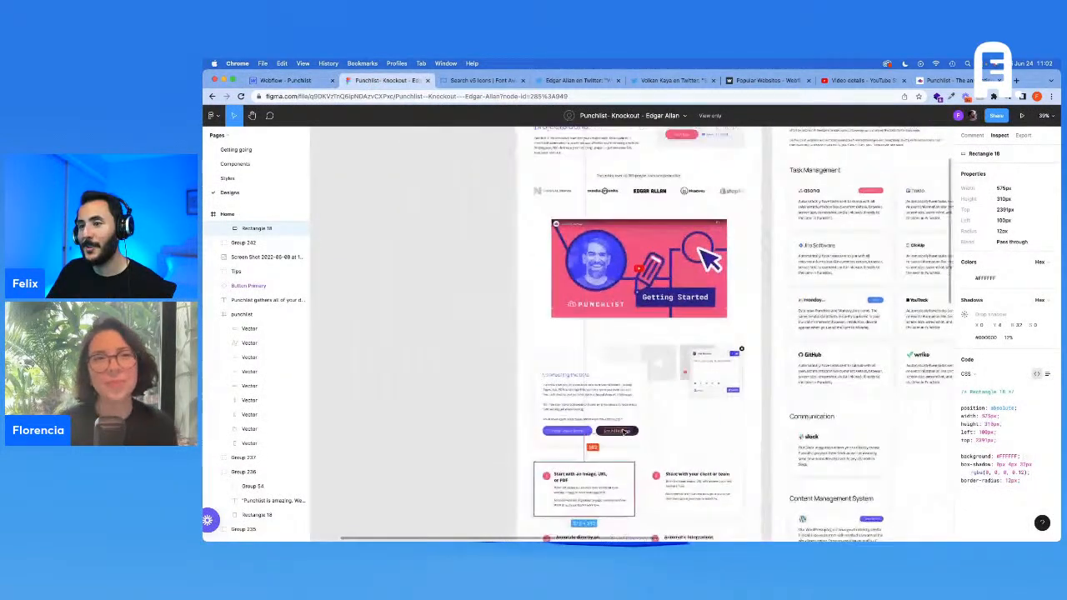
scroll(623, 433, "up", 1)
scroll(624, 433, "down", 3)
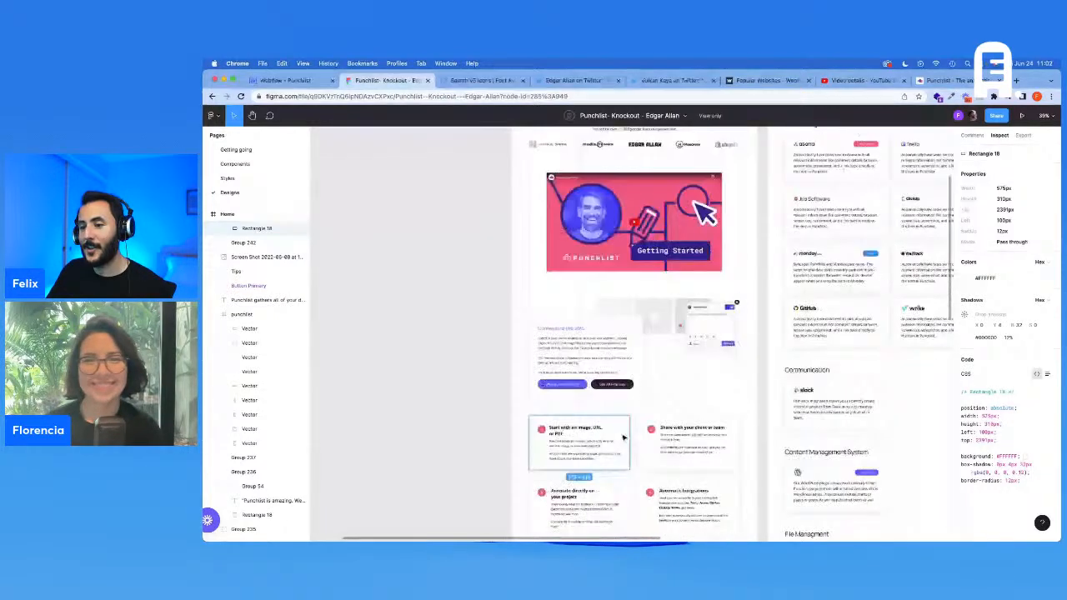
scroll(665, 452, "up", 2)
scroll(666, 455, "down", 1)
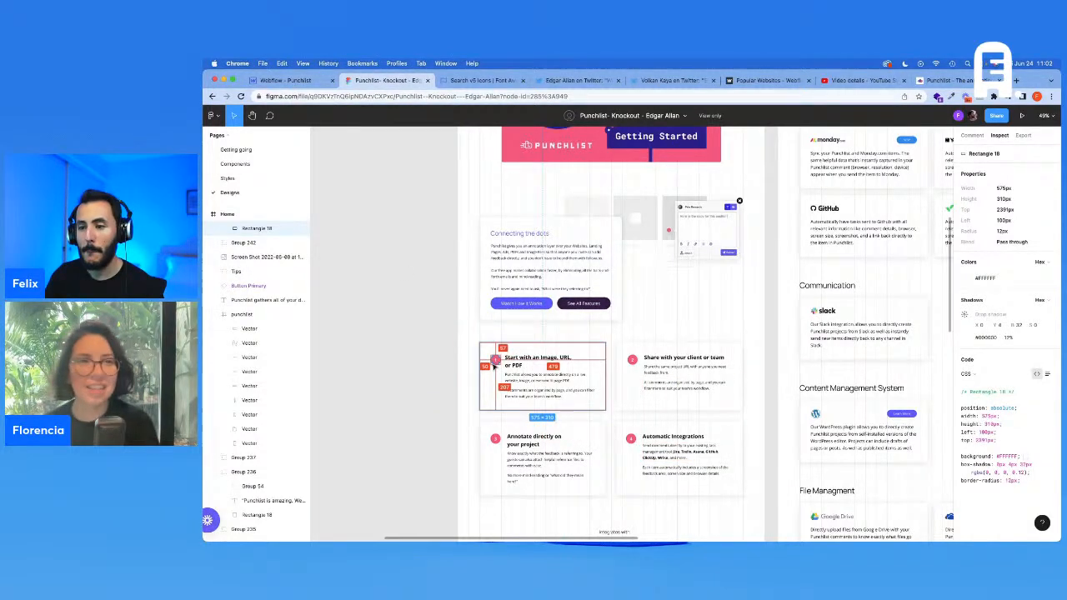
left_click(495, 362)
scroll(496, 363, "up", 5)
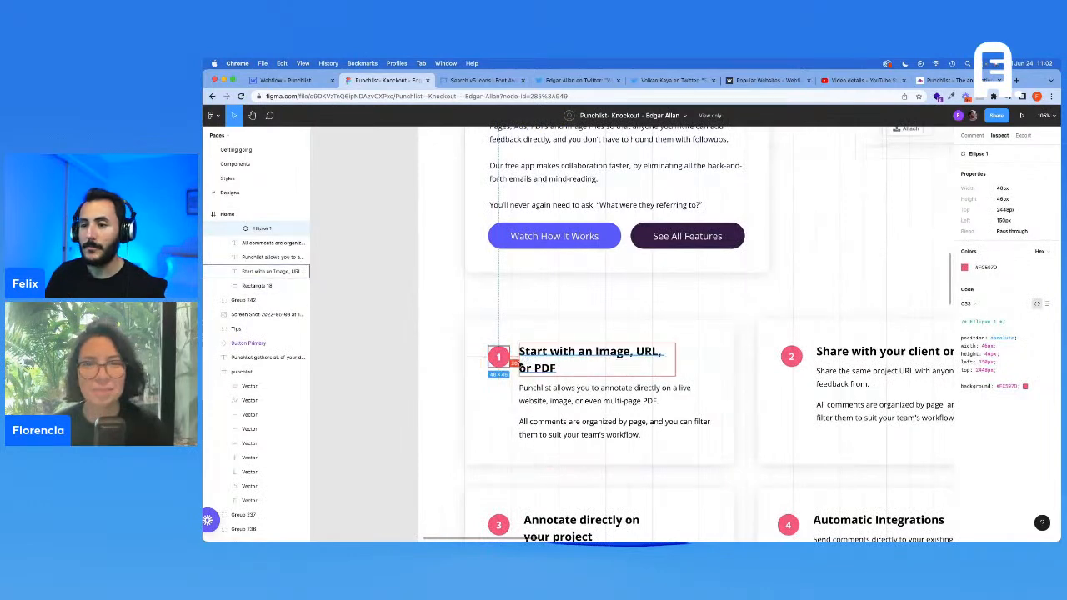
left_click(500, 357)
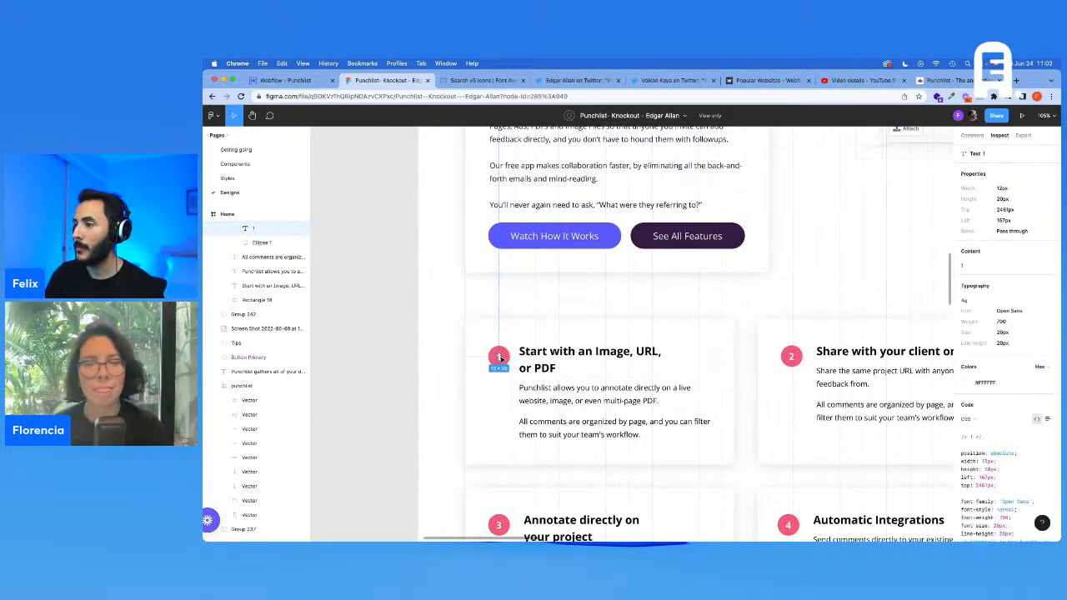
Inspect the number badge's circle in Figma, and in Webflow insert a Div Block with the class Card inside the empty Column
left_click(505, 358)
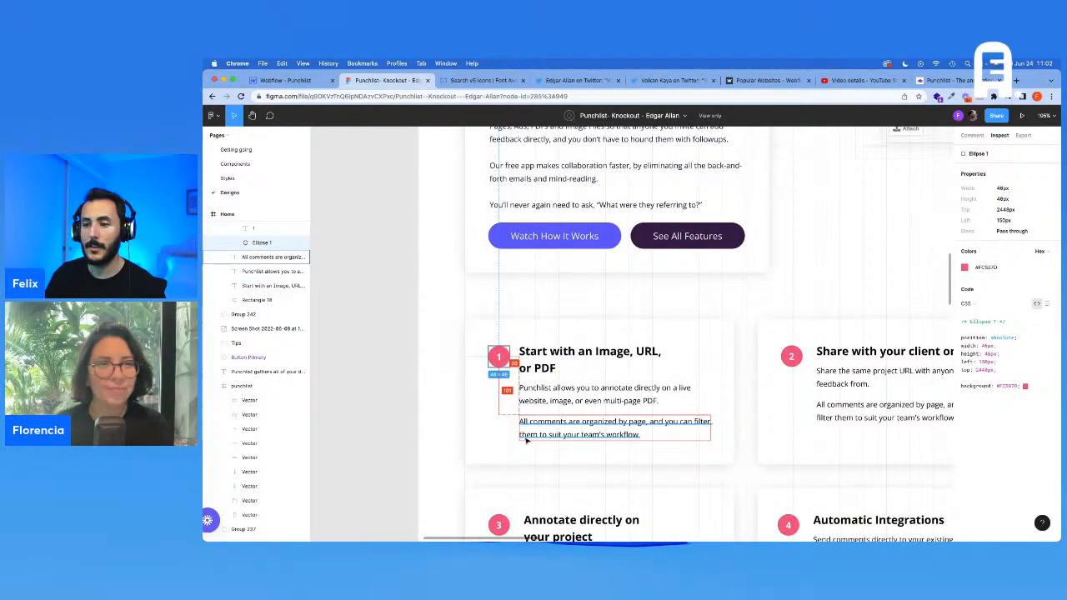
left_click(313, 82)
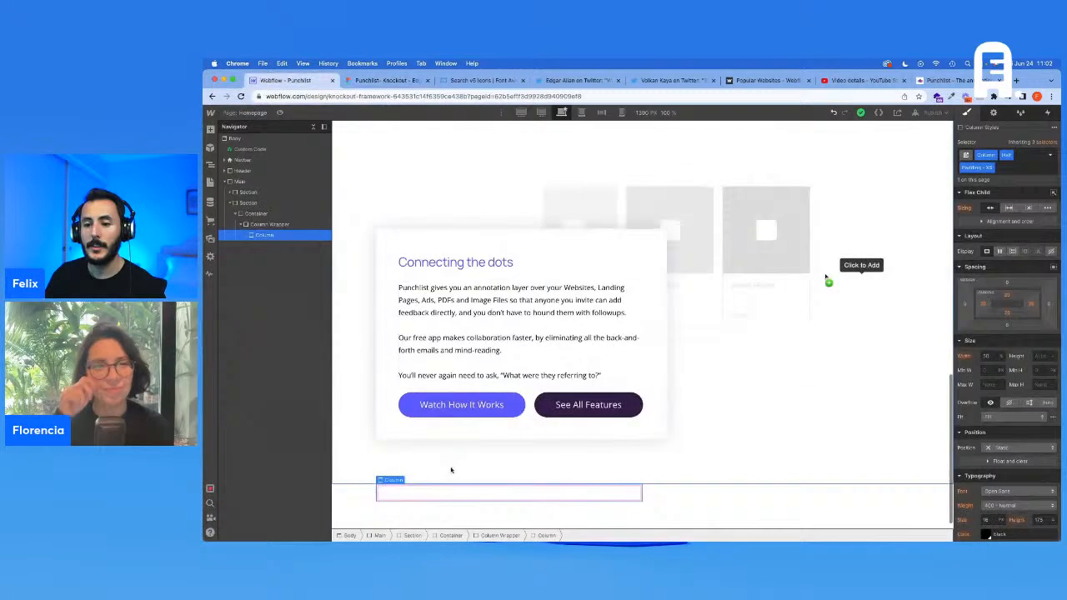
key("super+e")
type("d")
key("Return")
left_click(246, 235)
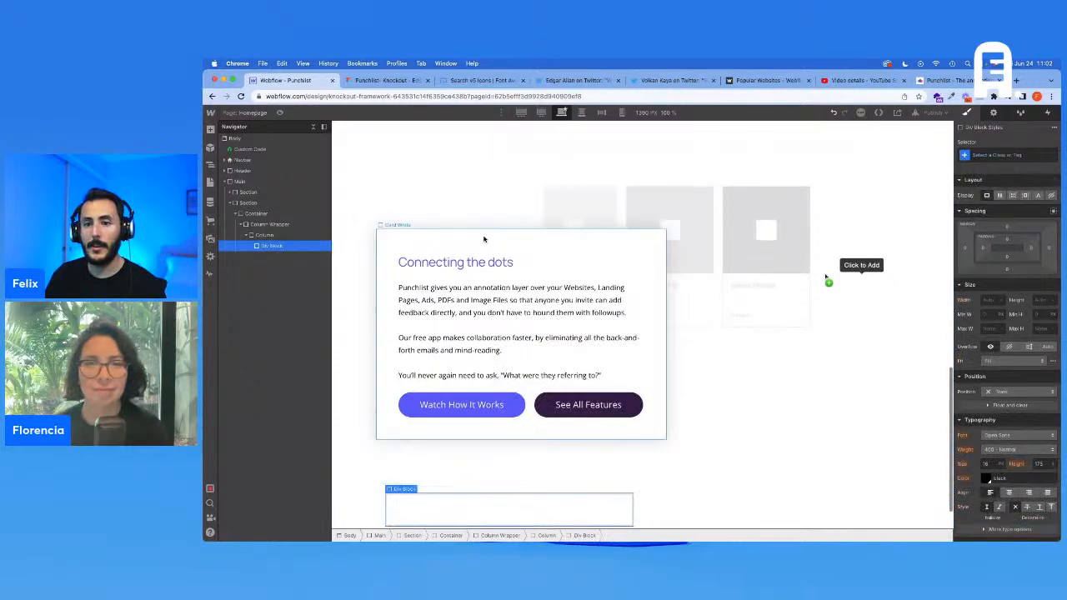
left_click(995, 156)
type("Card")
key("Return")
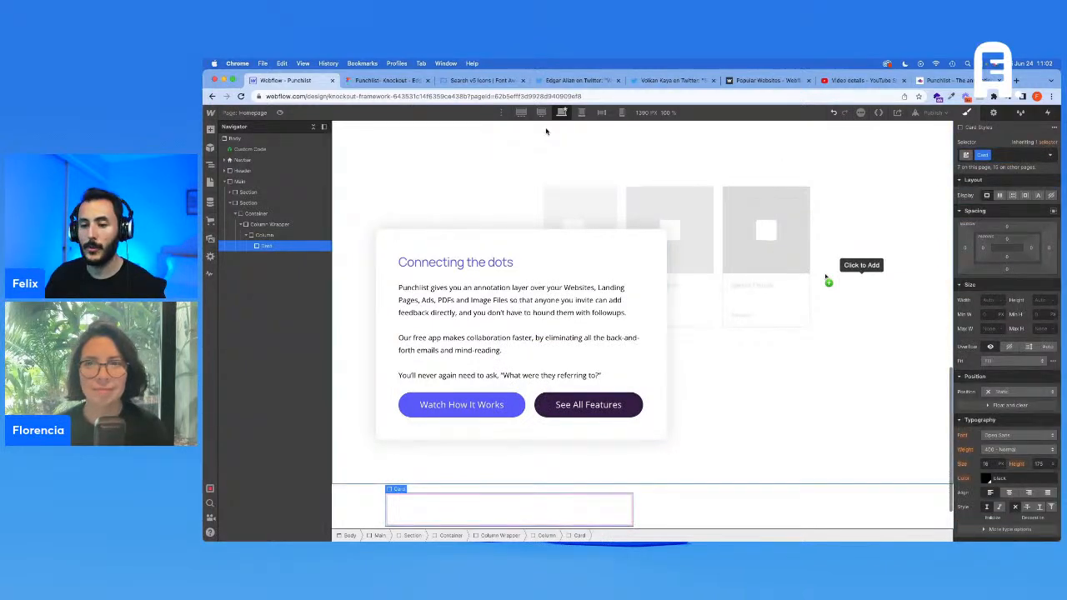
Compare the Card White block and Figma's first card rectangle, and add the classes Background - White and Border Radius - 12 to the Card
left_click(849, 393)
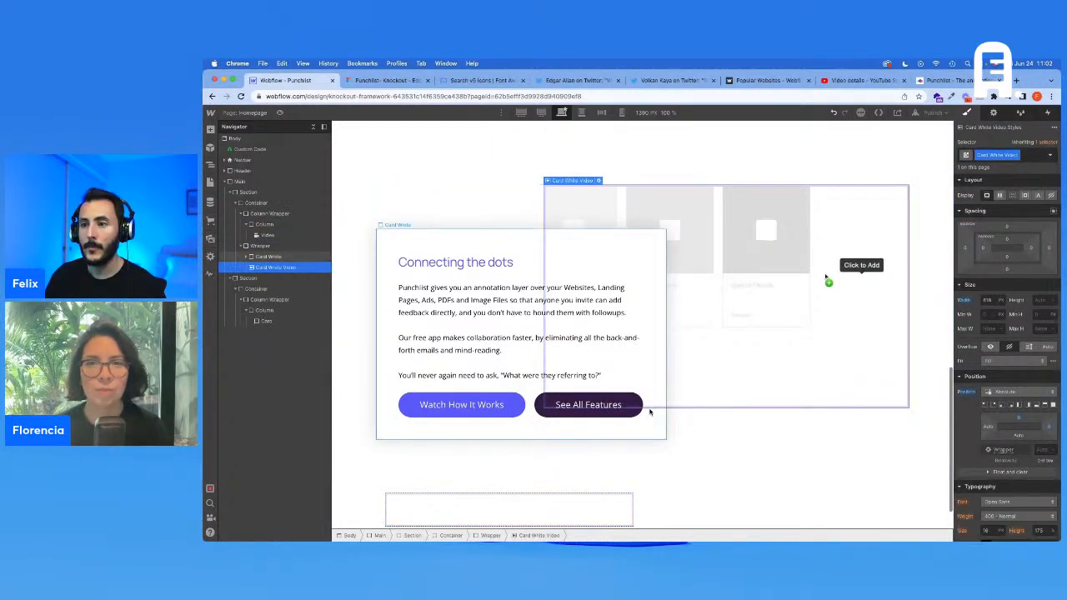
left_click(651, 411)
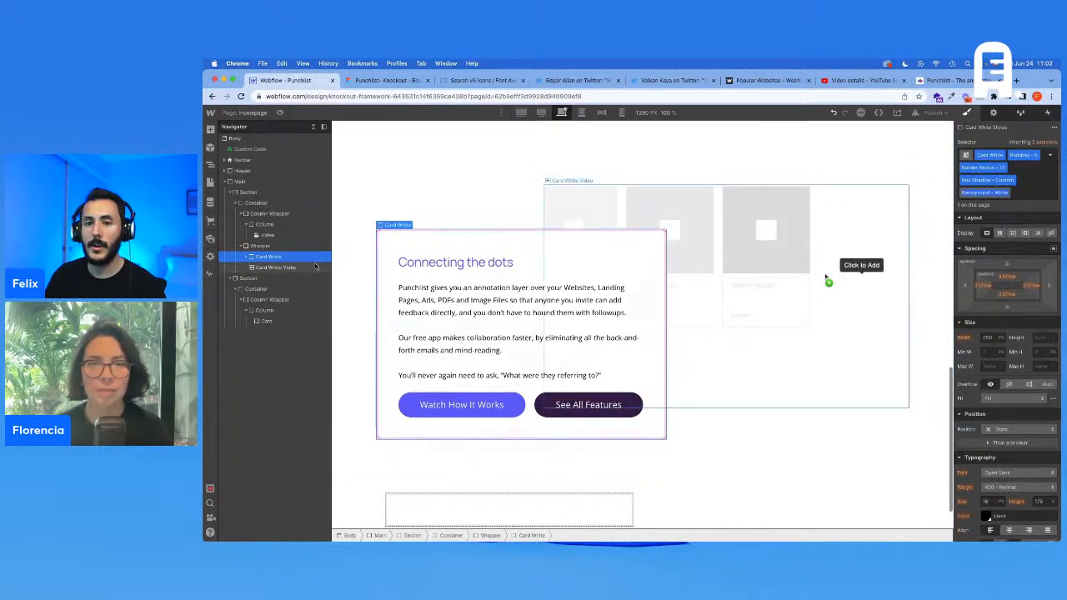
left_click(266, 322)
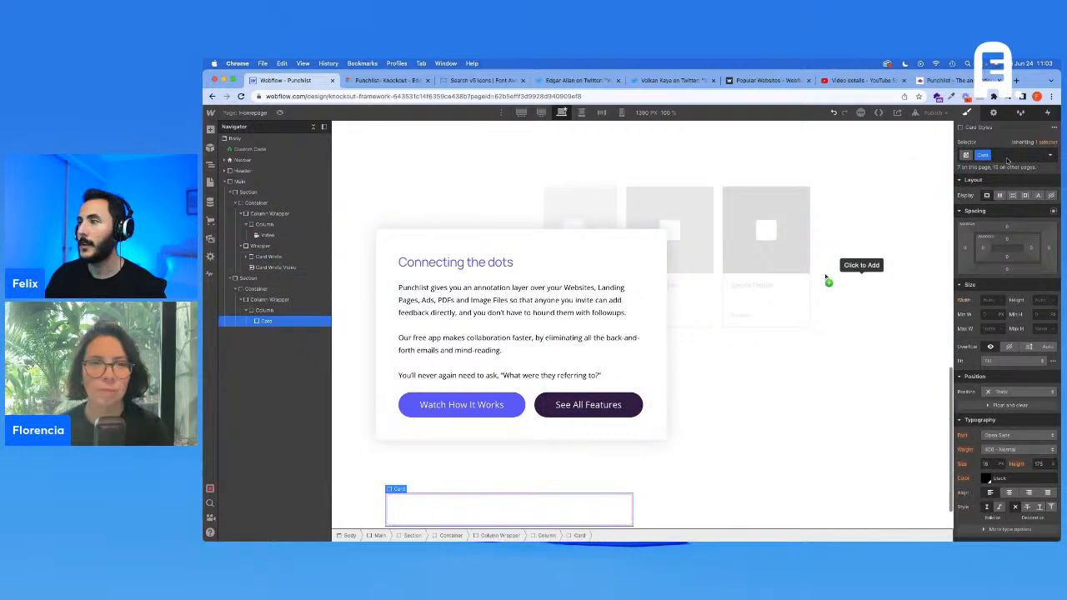
left_click(385, 235)
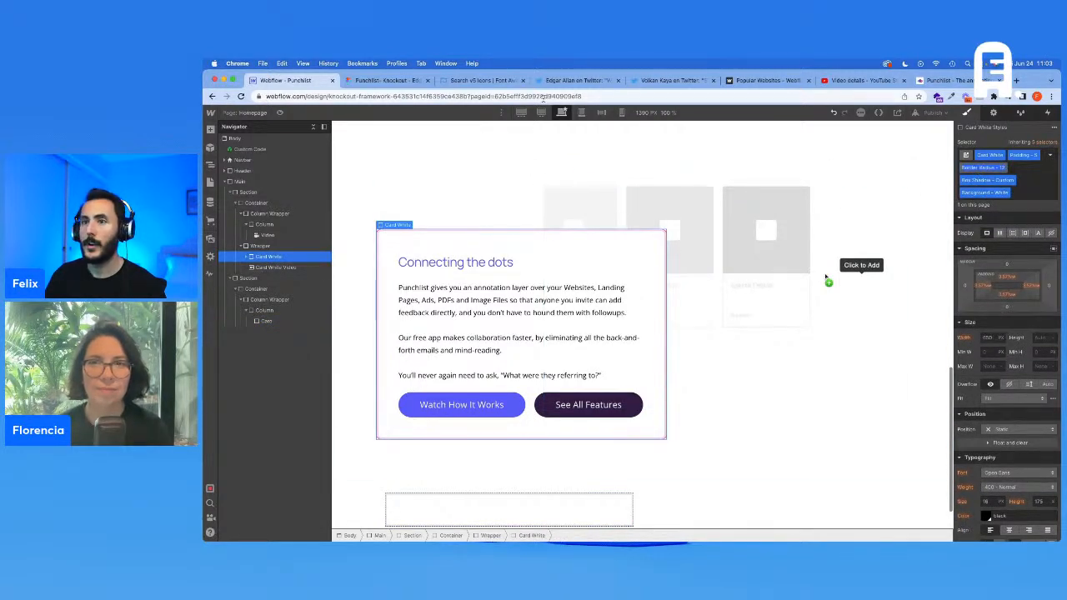
left_click(393, 81)
left_click(481, 331)
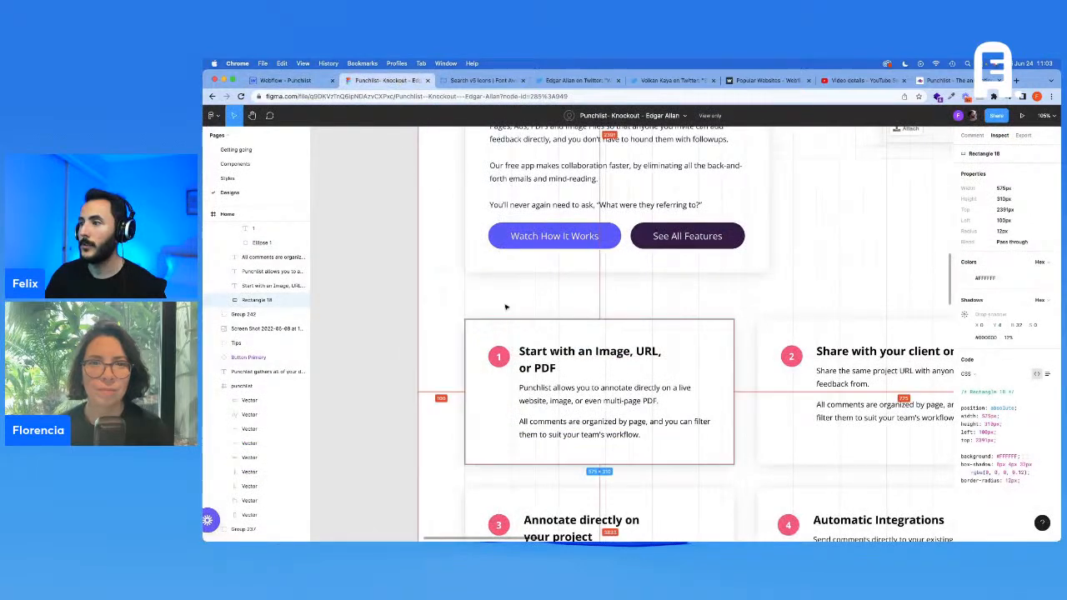
left_click(307, 79)
left_click(267, 321)
left_click(1033, 167)
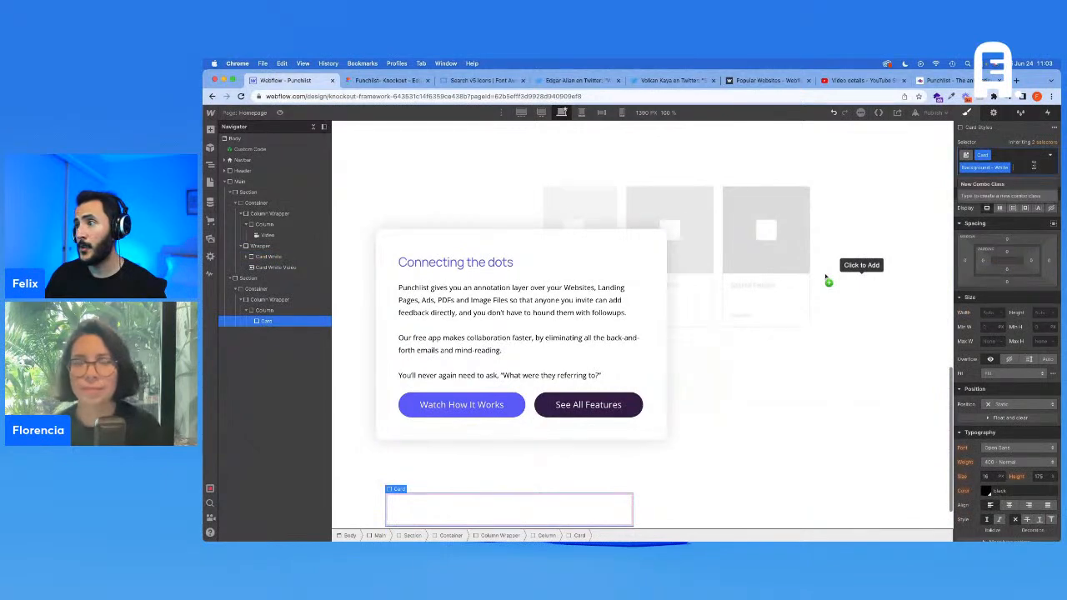
type("Border Radius - 12")
key("Return")
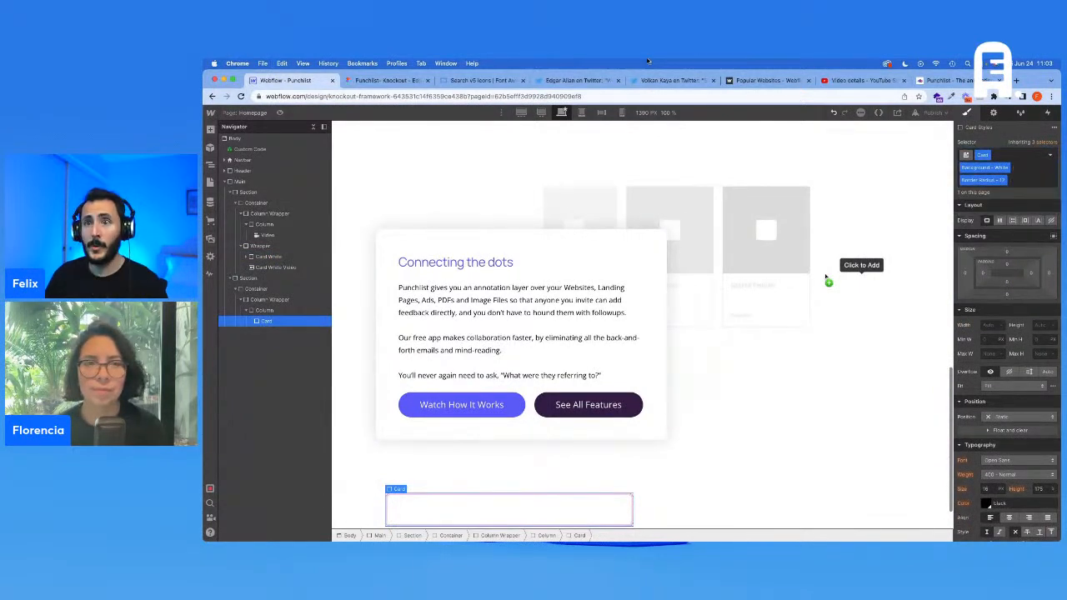
Check the Card White block's classes and add the class Box Shadow - Custom to the new Card
left_click(400, 81)
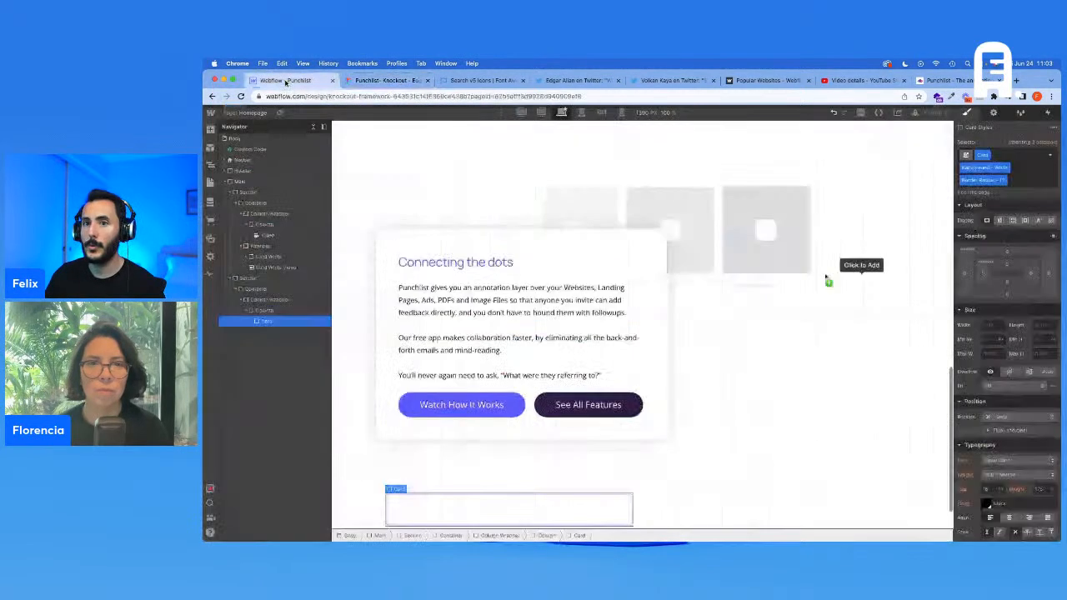
left_click(288, 81)
left_click(385, 246)
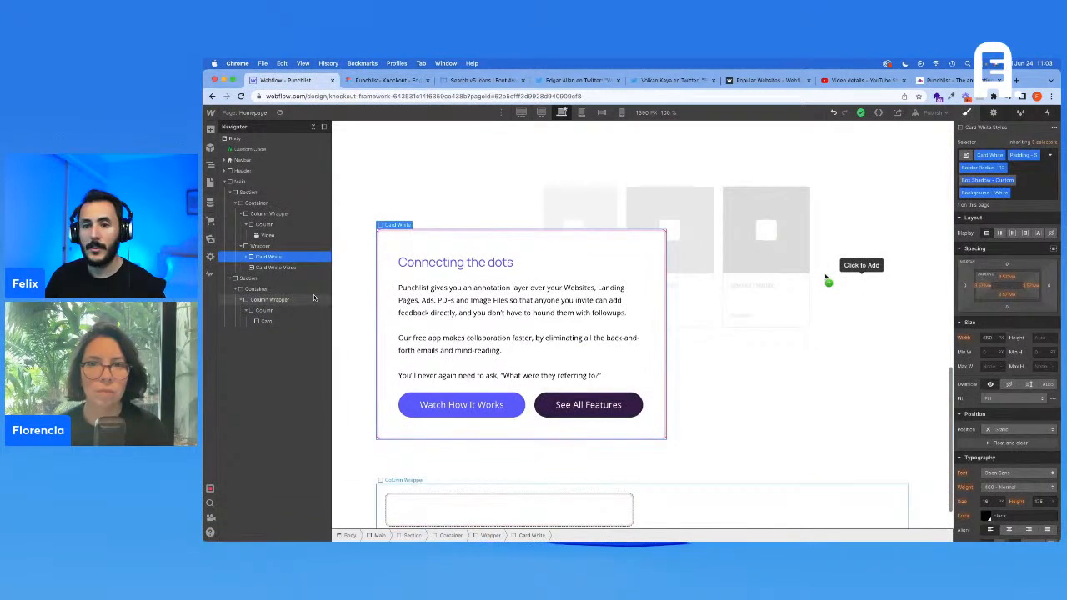
left_click(275, 321)
left_click(1025, 174)
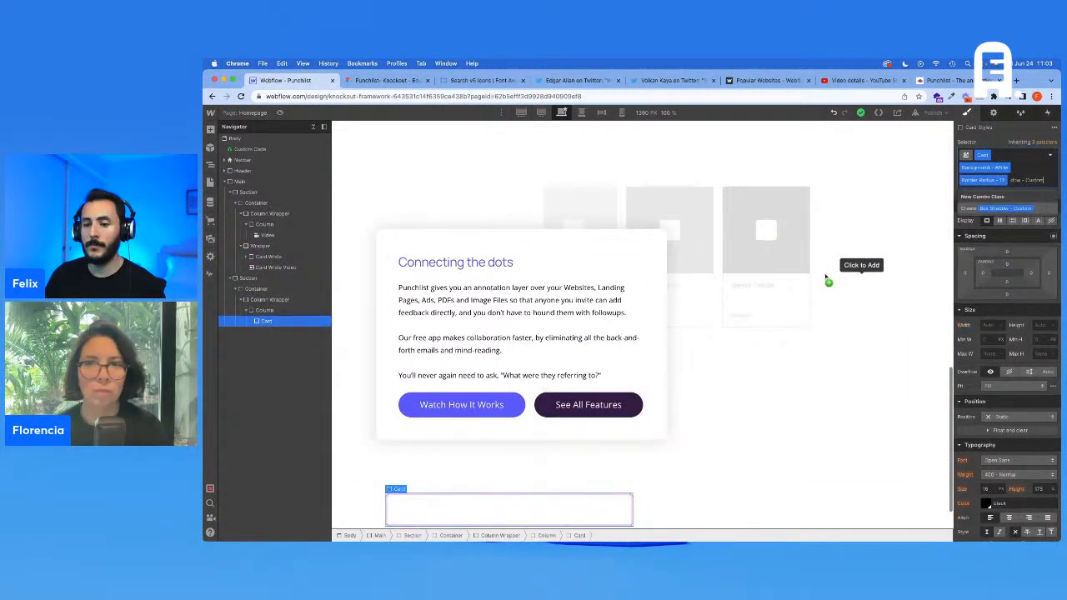
type("Box Shadow - Custom")
key("Return")
scroll(583, 322, "down", 1)
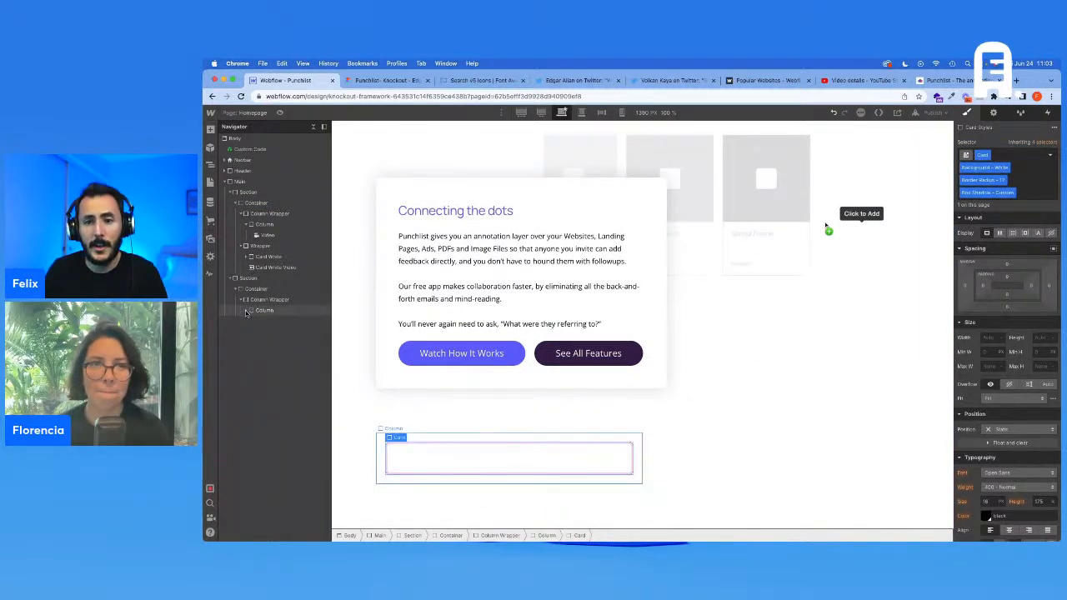
Insert a Div Block with the class Wrapper inside the Card, checking the number badge's circle in Figma
left_click(281, 321)
key("super+k")
type("d")
key("Return")
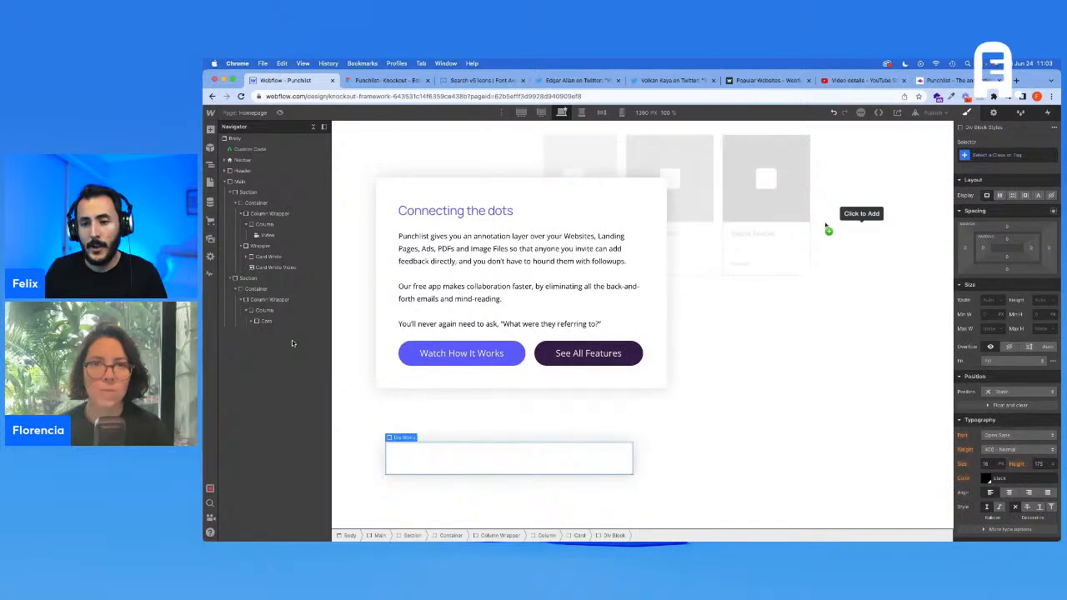
left_click(252, 321)
key("ctrl+Tab")
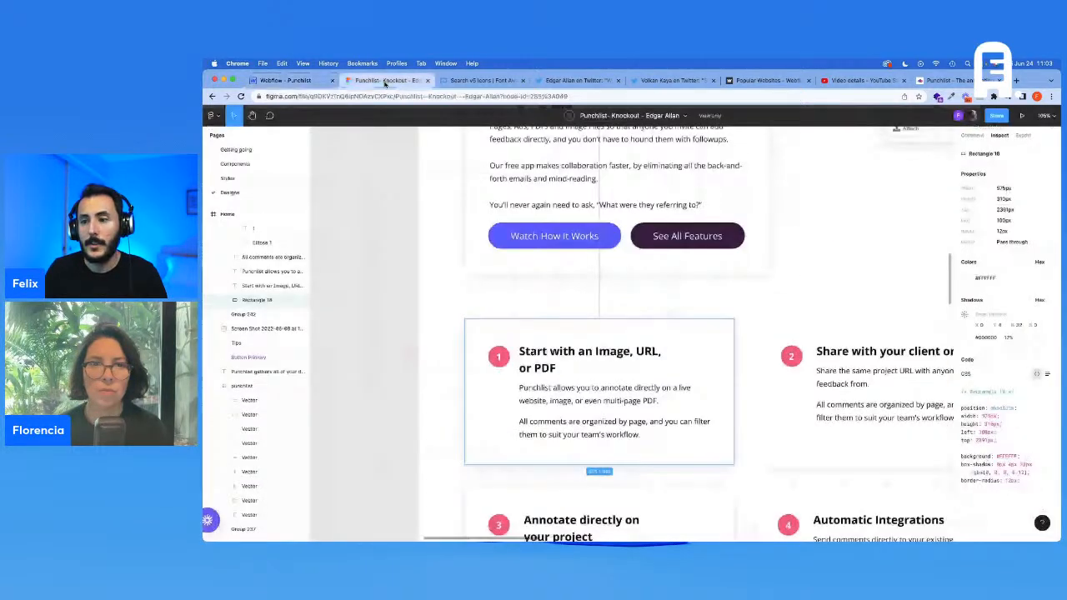
left_click(504, 361)
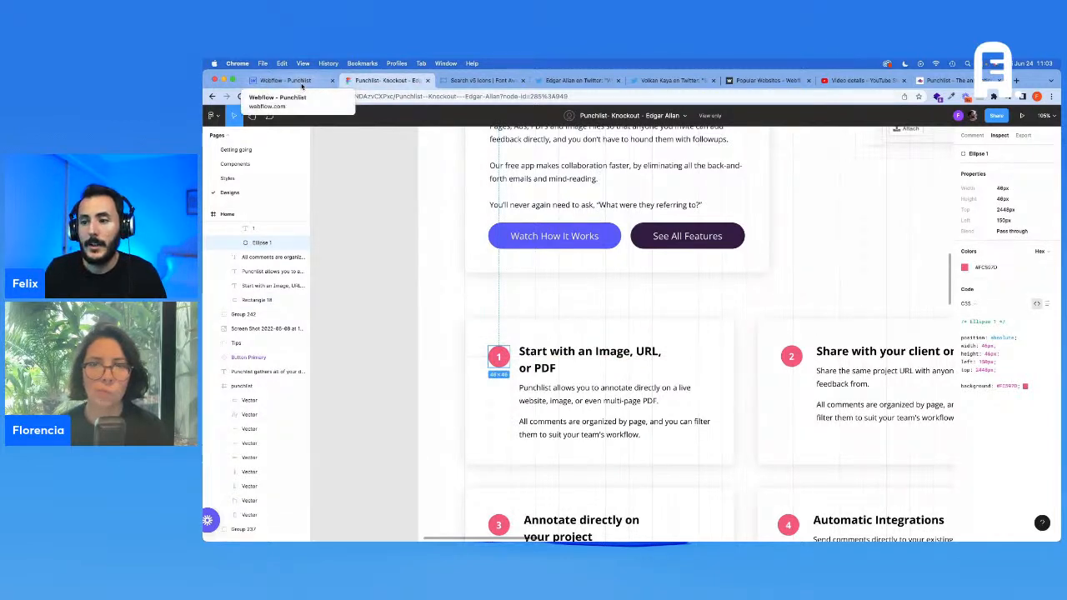
left_click(286, 80)
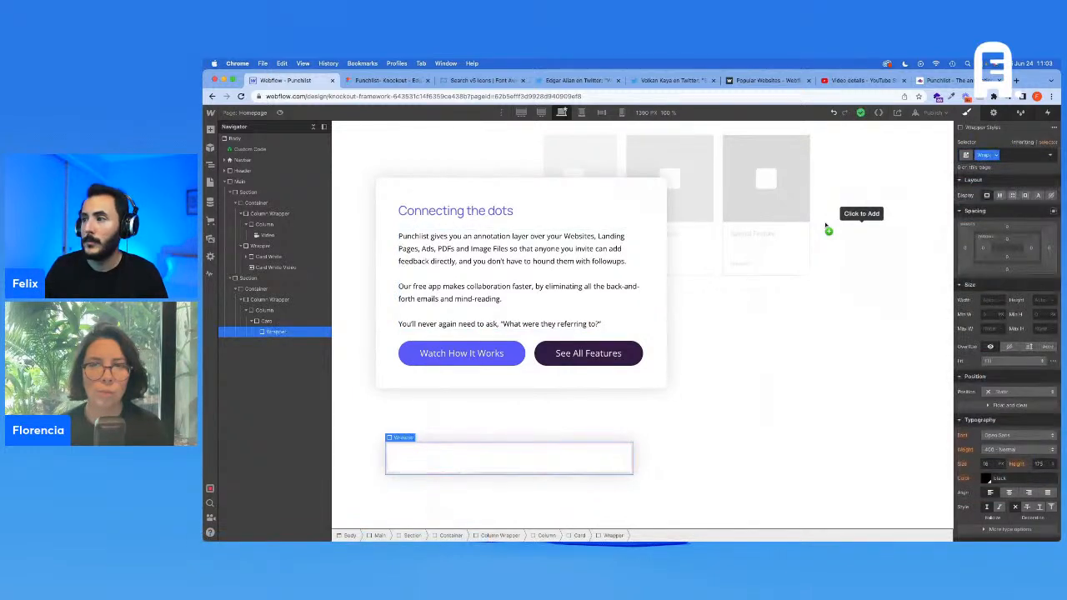
Insert a Div Block inside the Card's Wrapper and give it the new class Number
key("super+e")
type("d")
key("Return")
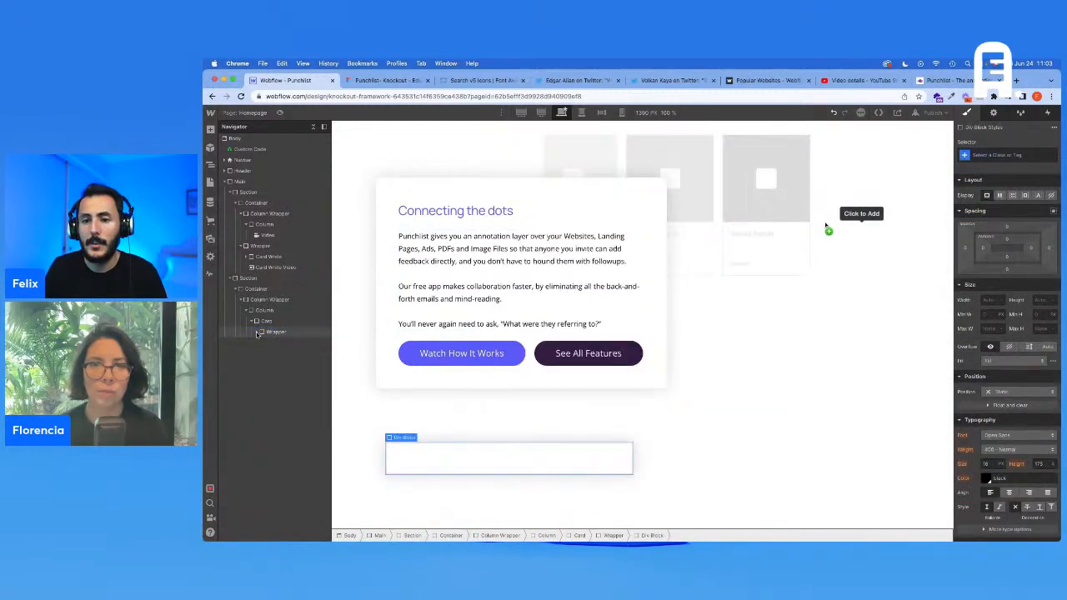
key("super+Return")
type("Number")
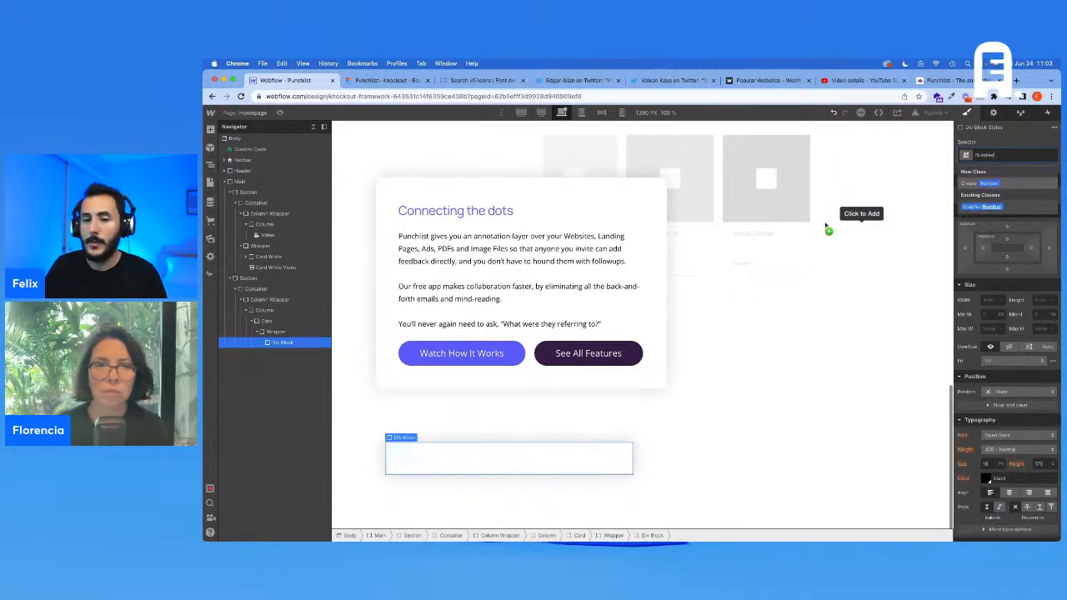
key("Return")
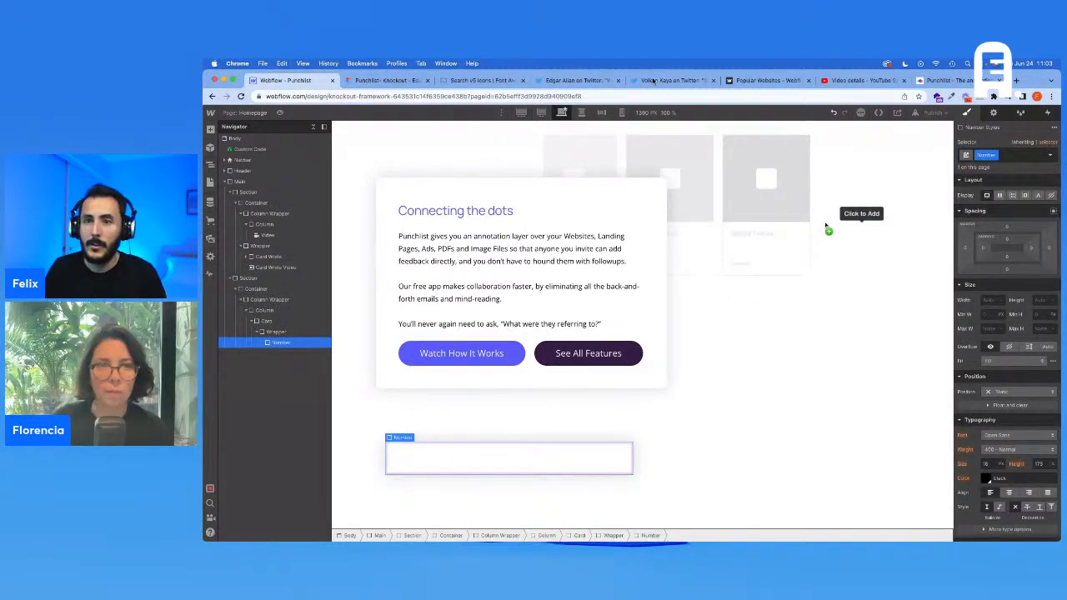
Check the badge circle's size in Figma and set the Number block's width and height to 46 px in Webflow
left_click(385, 81)
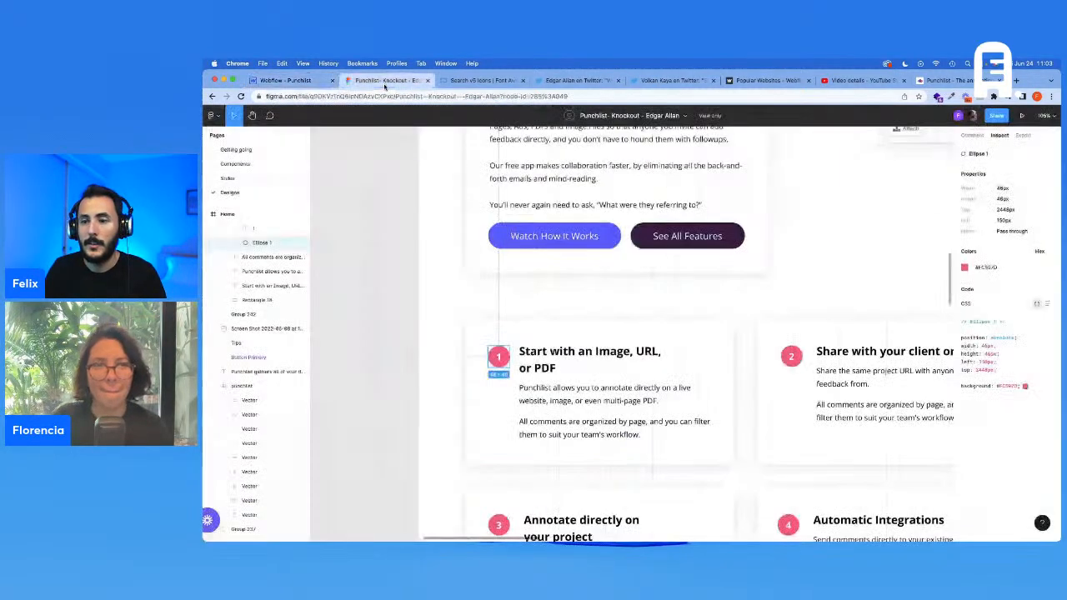
left_click(302, 81)
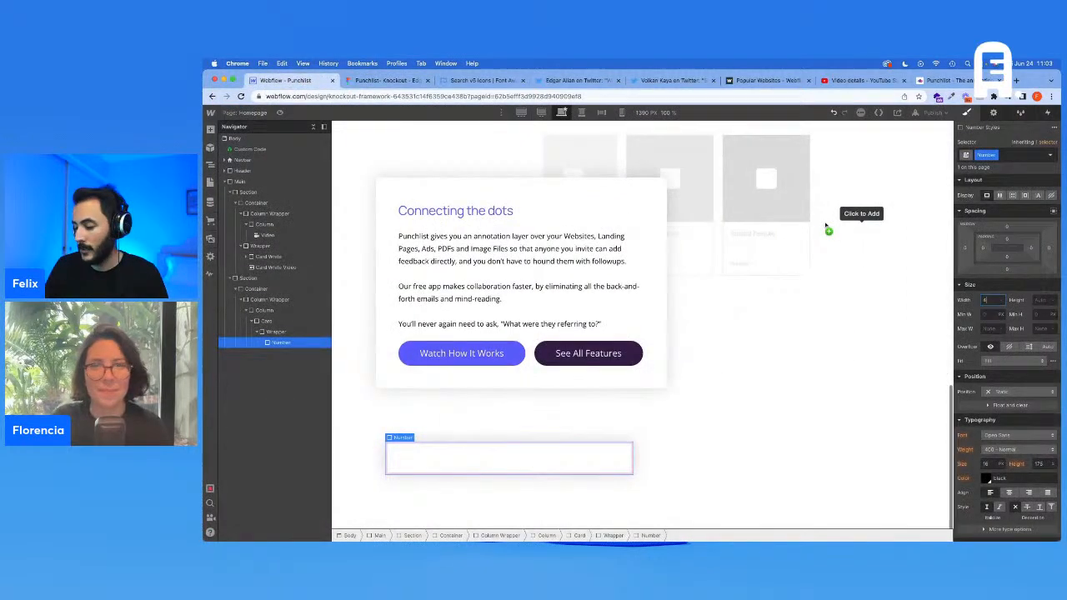
key("Tab")
type("48")
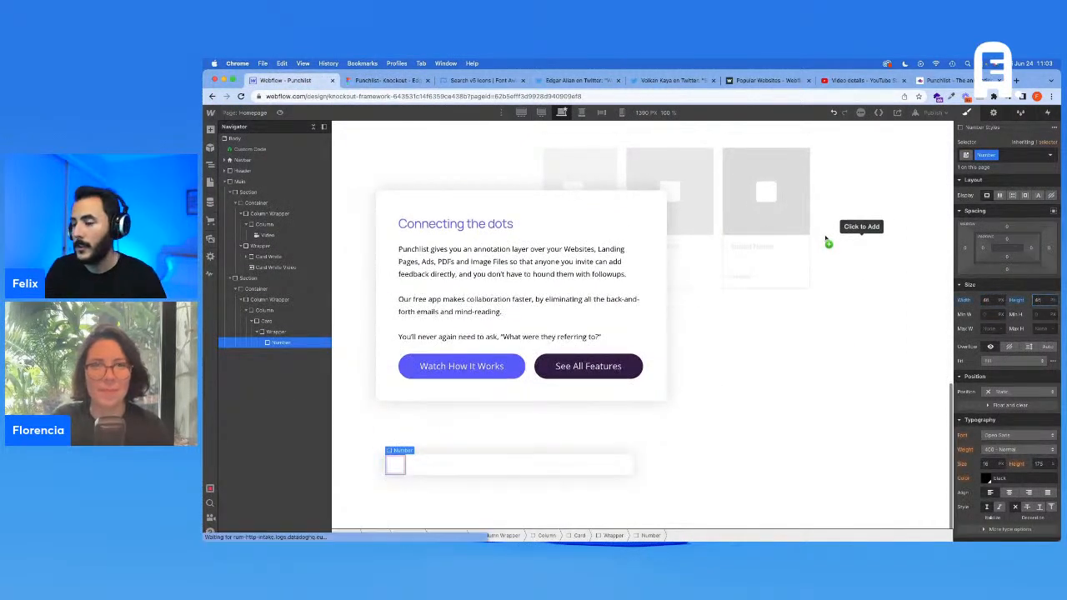
scroll(1008, 359, "down", 5)
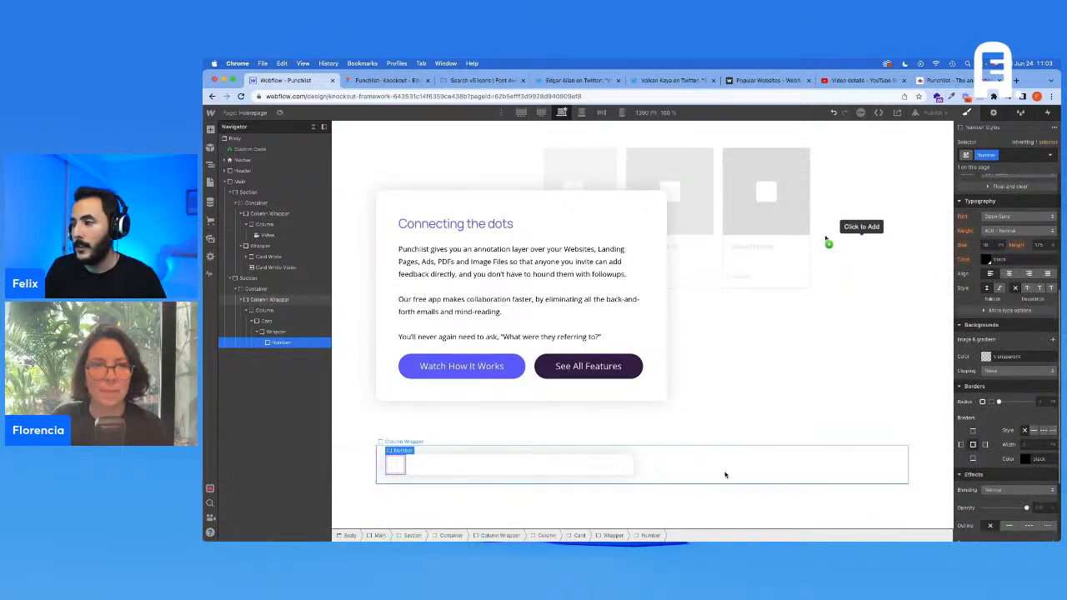
Inspect the first card's inner spacing in Figma and add the class Padding - S to the Card in Webflow
left_click(387, 80)
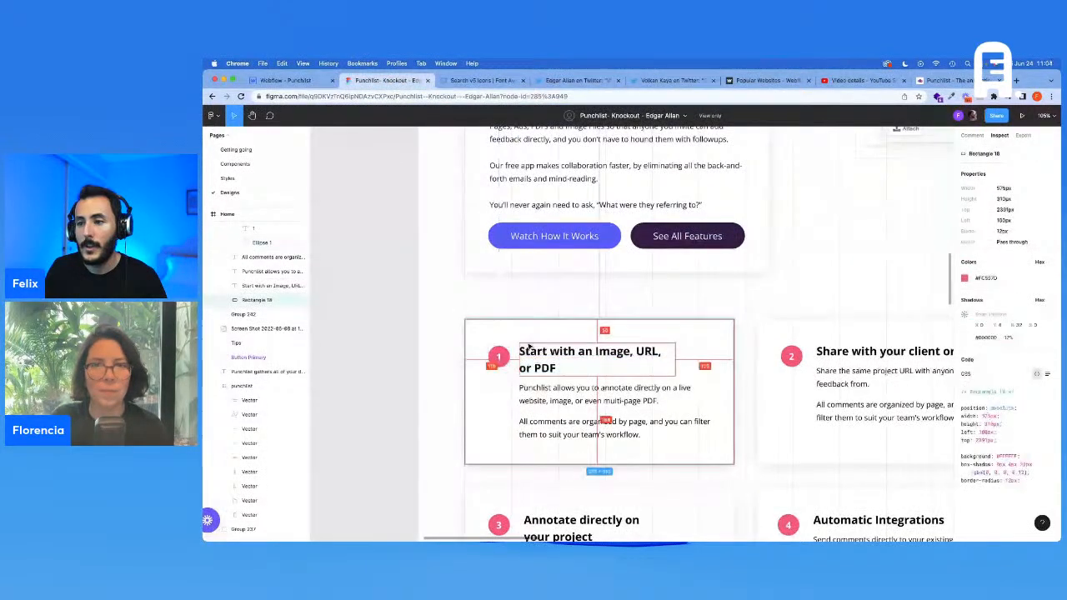
left_click(497, 378)
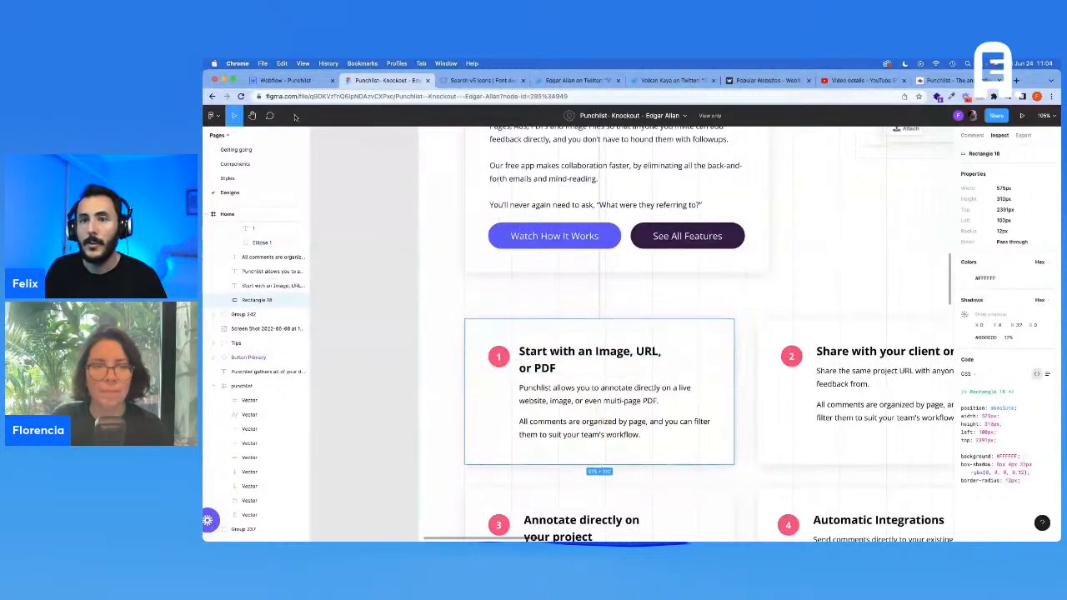
left_click(286, 80)
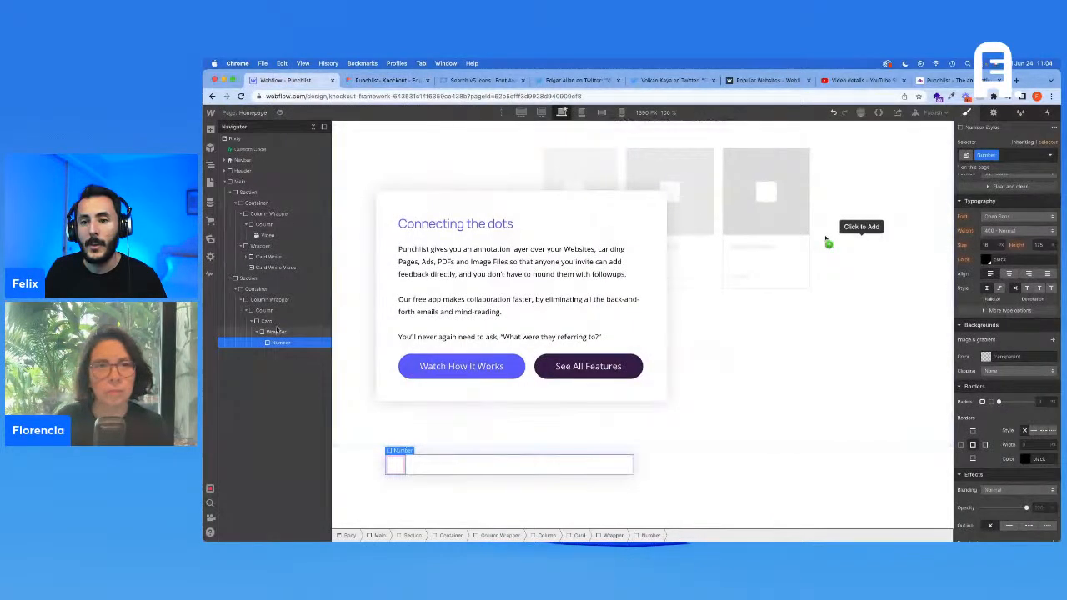
left_click(268, 321)
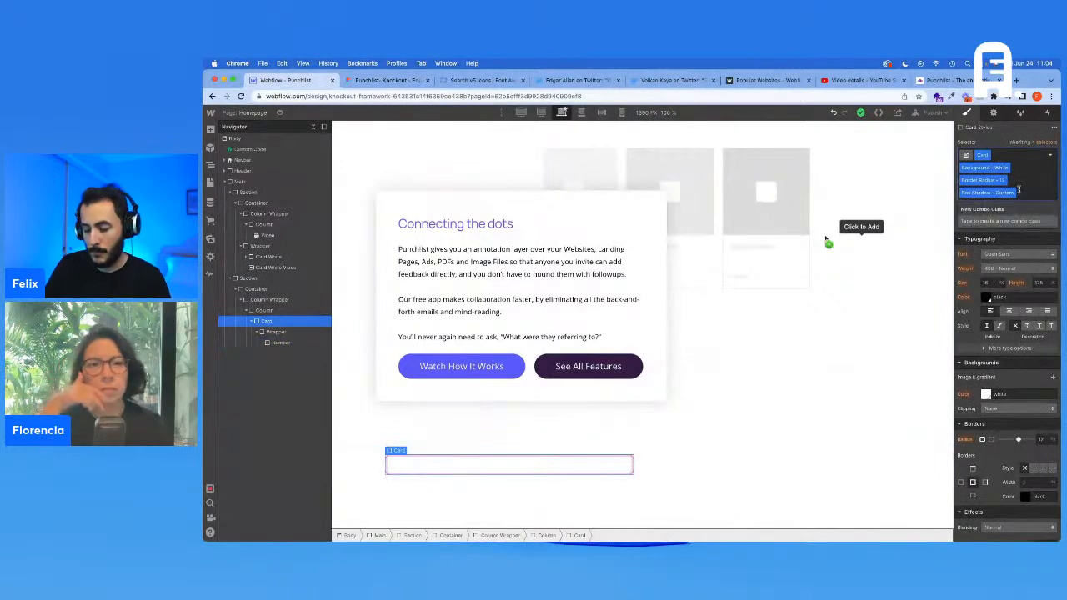
type("Padding - S")
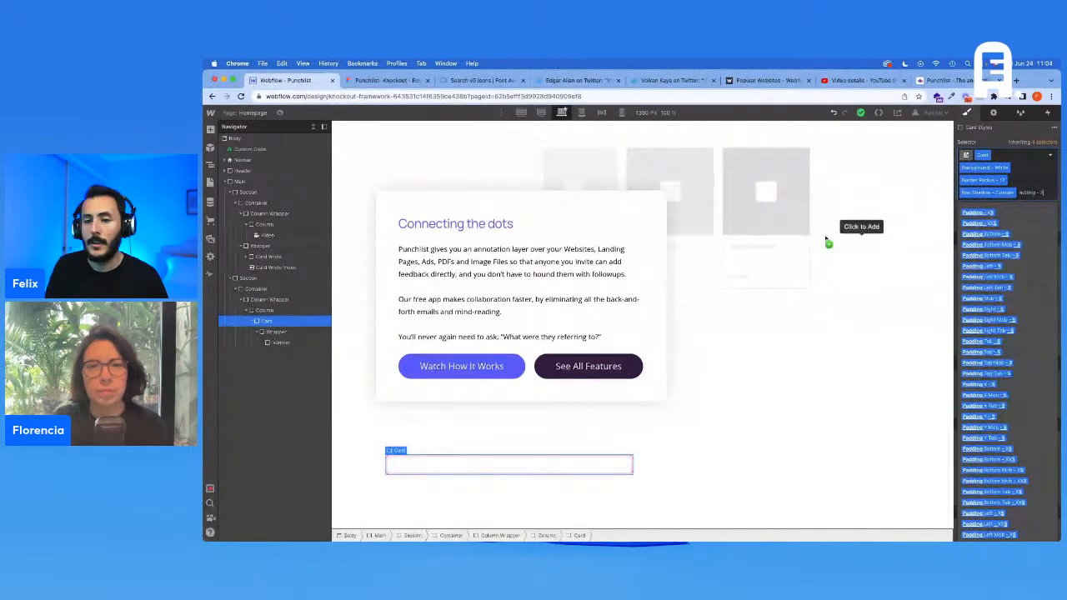
key("Return")
Set the Number block's width and height to 3.194 vw at the 1440 px breakpoint
left_click(282, 343)
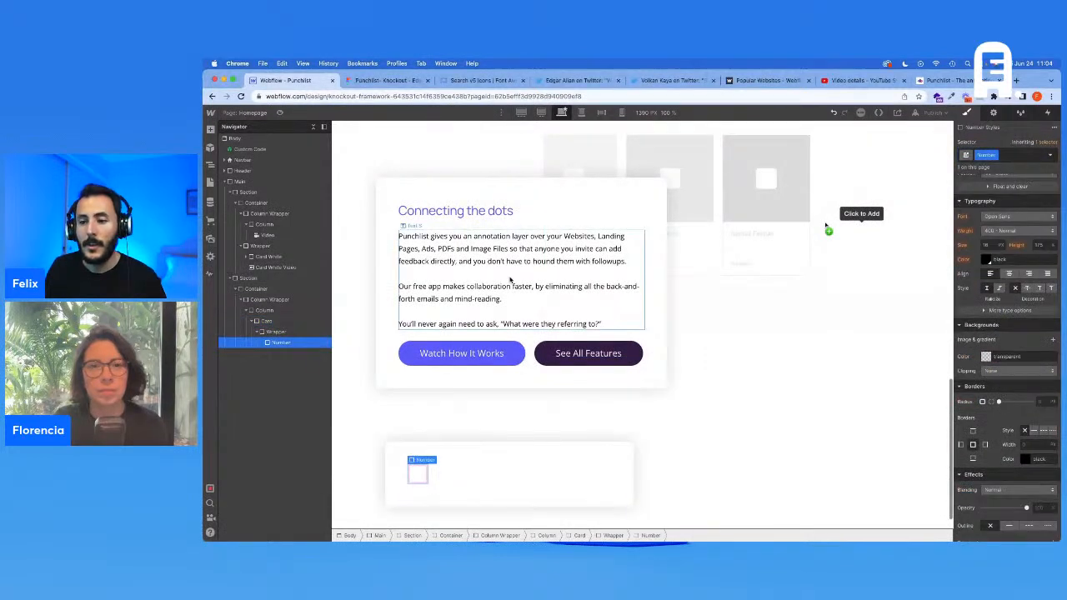
scroll(1022, 299, "up", 5)
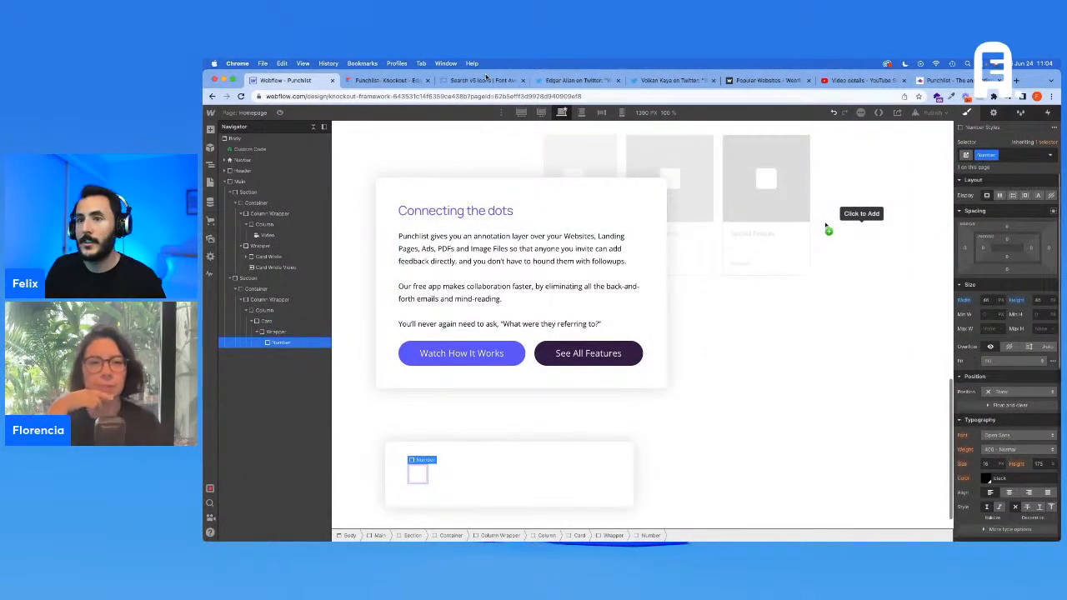
left_click(541, 113)
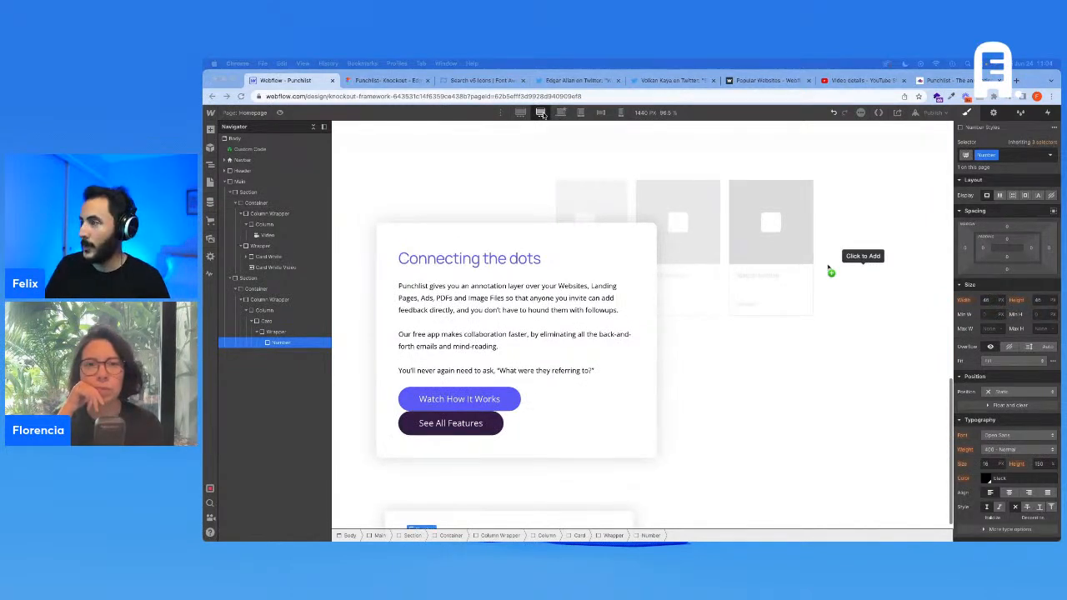
left_click(991, 301)
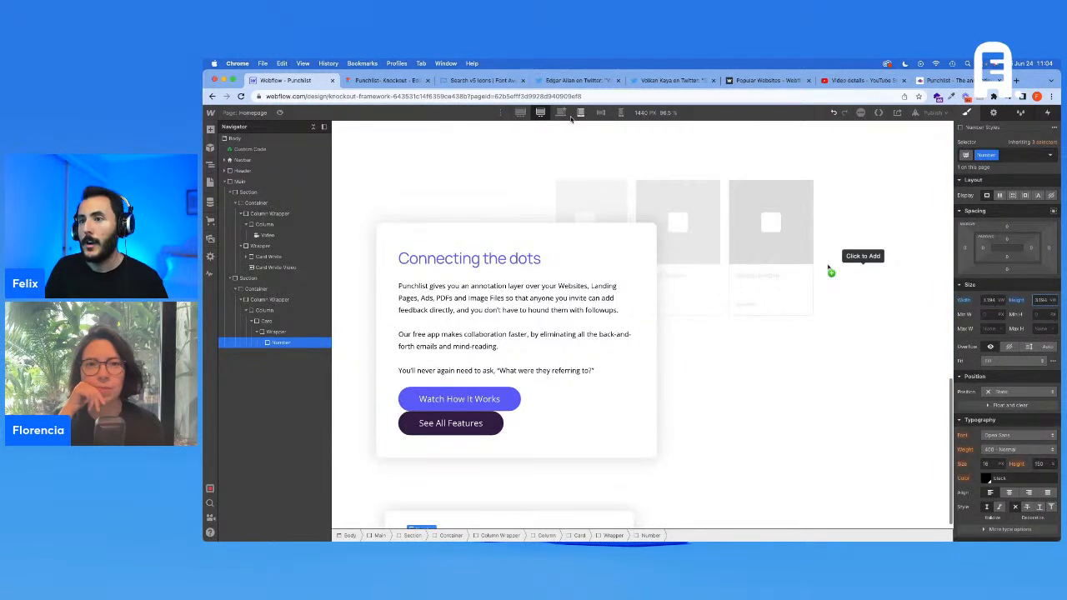
Set the Number block's width and height in pixels at the 1920 px breakpoint and its border radius to 100% at the base breakpoint
left_click(521, 112)
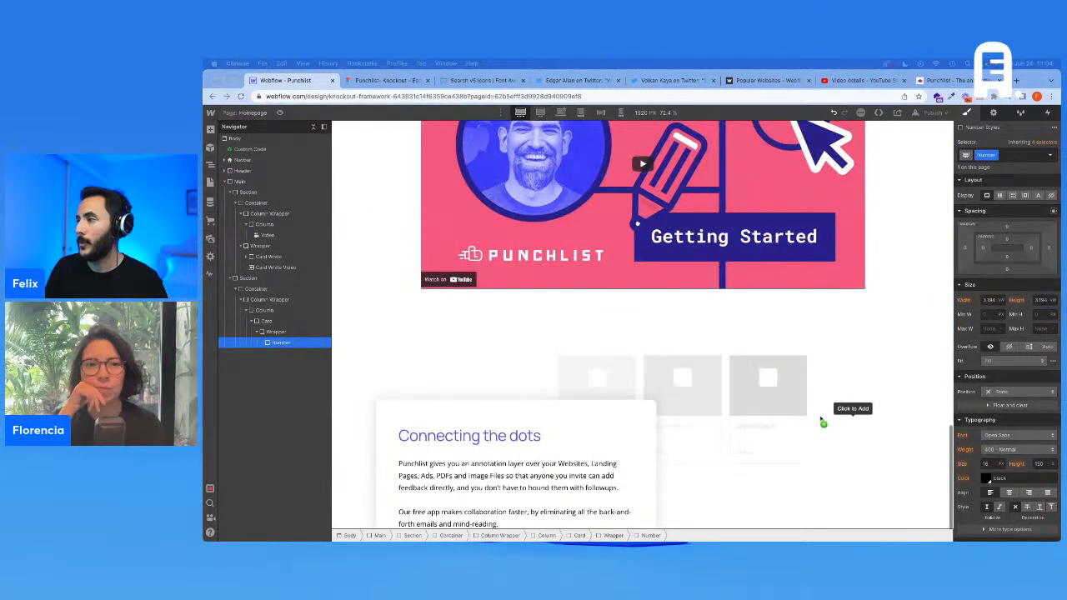
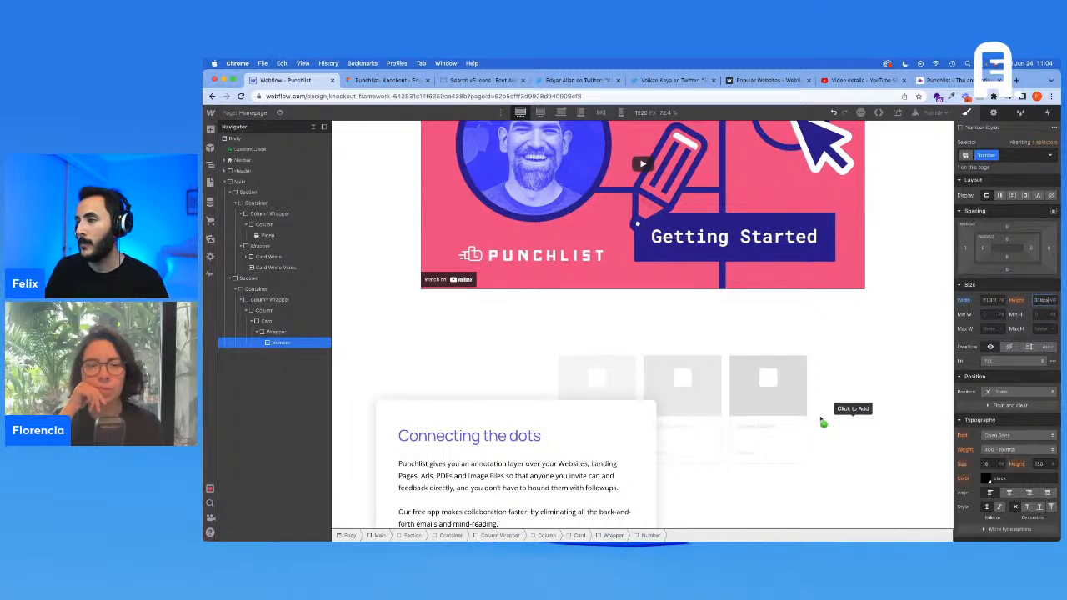
left_click(561, 112)
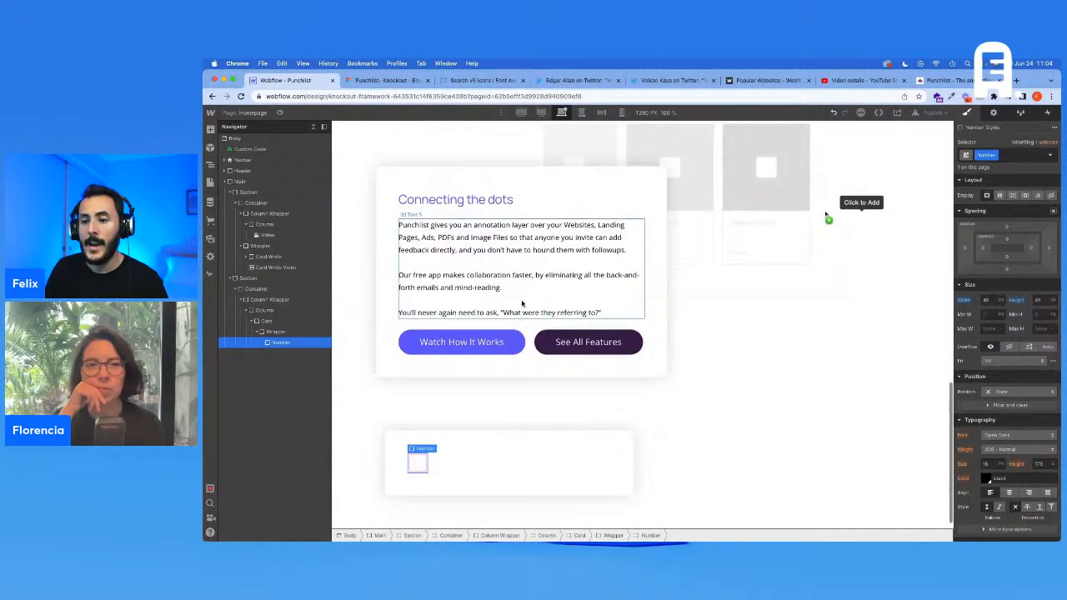
scroll(1032, 458, "down", 5)
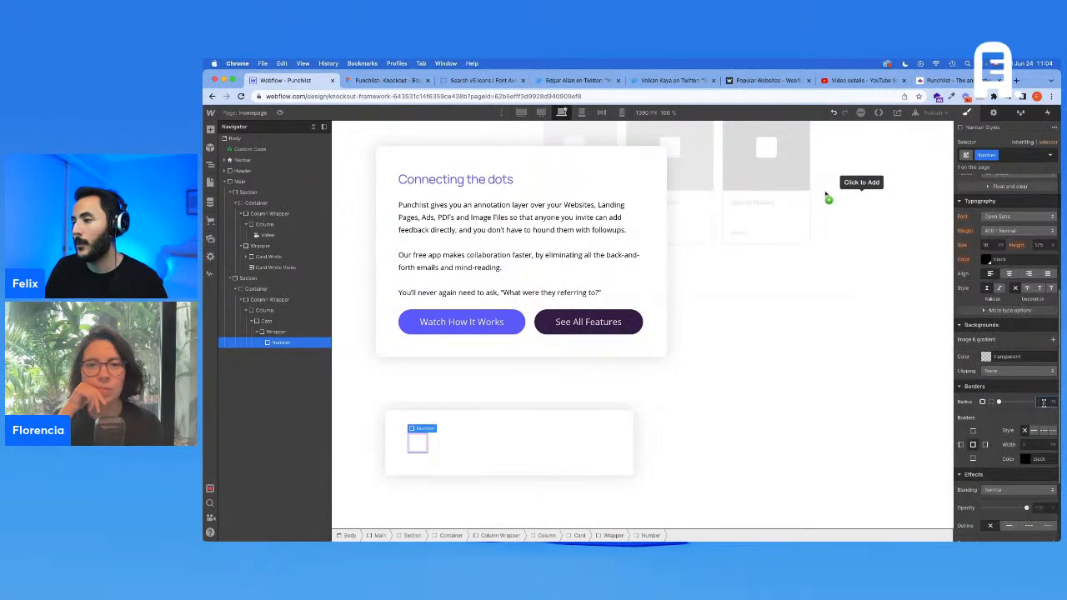
type("100%")
key("Return")
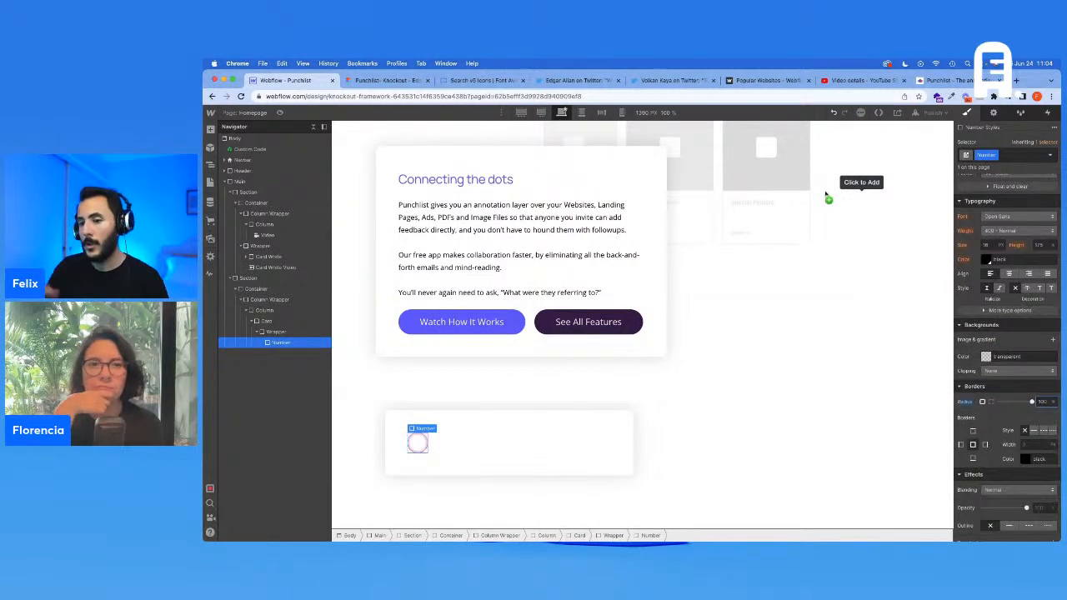
Fill the Number block with the Secondary colour and make it a horizontal flex layout with centred alignment and justification
scroll(1010, 431, "up", 1)
scroll(1011, 433, "up", 3)
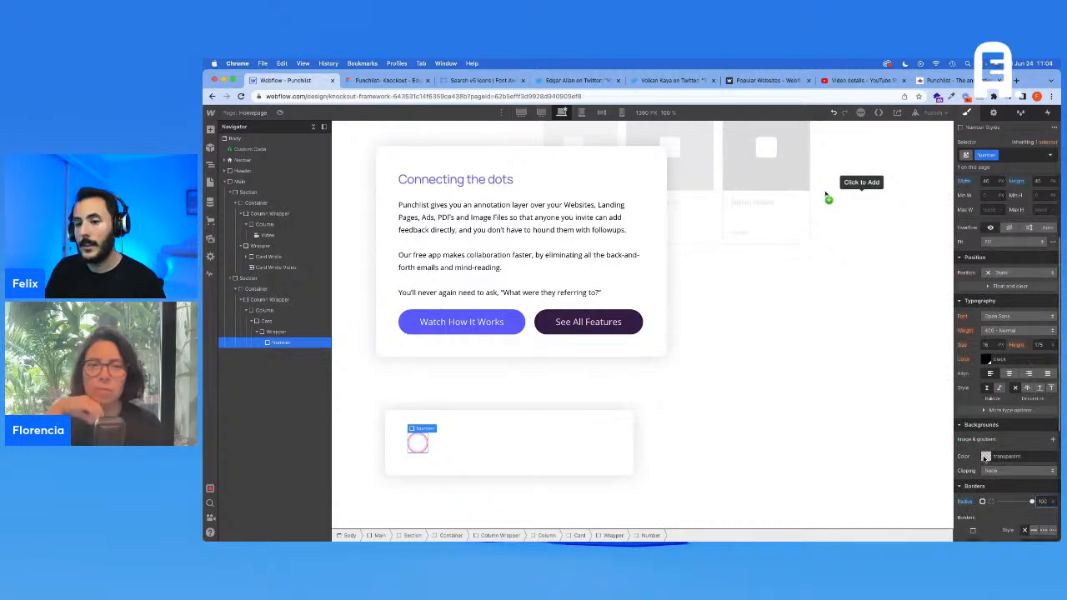
left_click(985, 457)
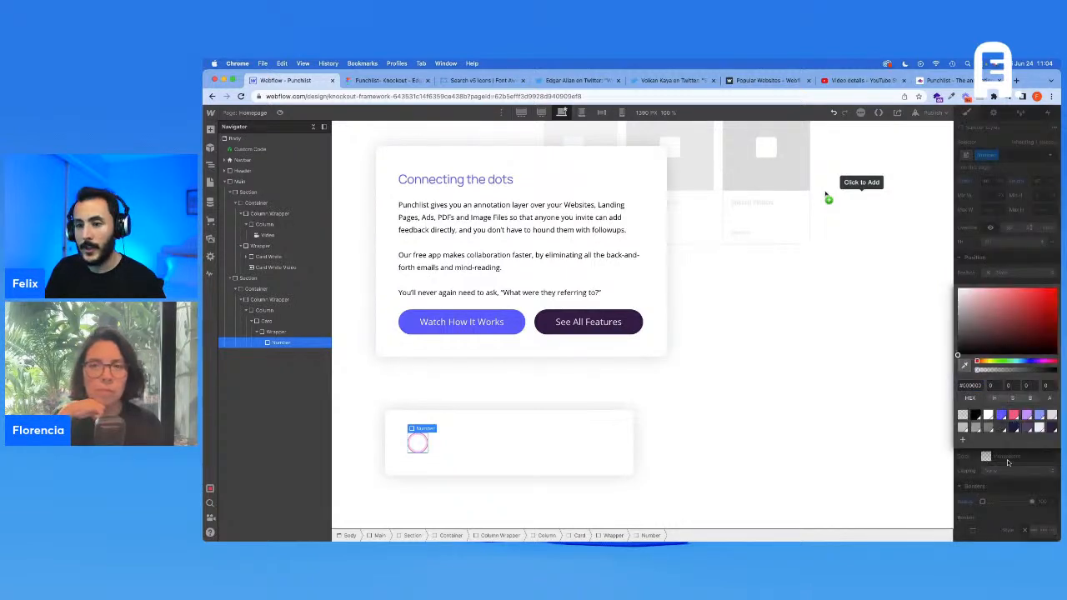
left_click(1018, 491)
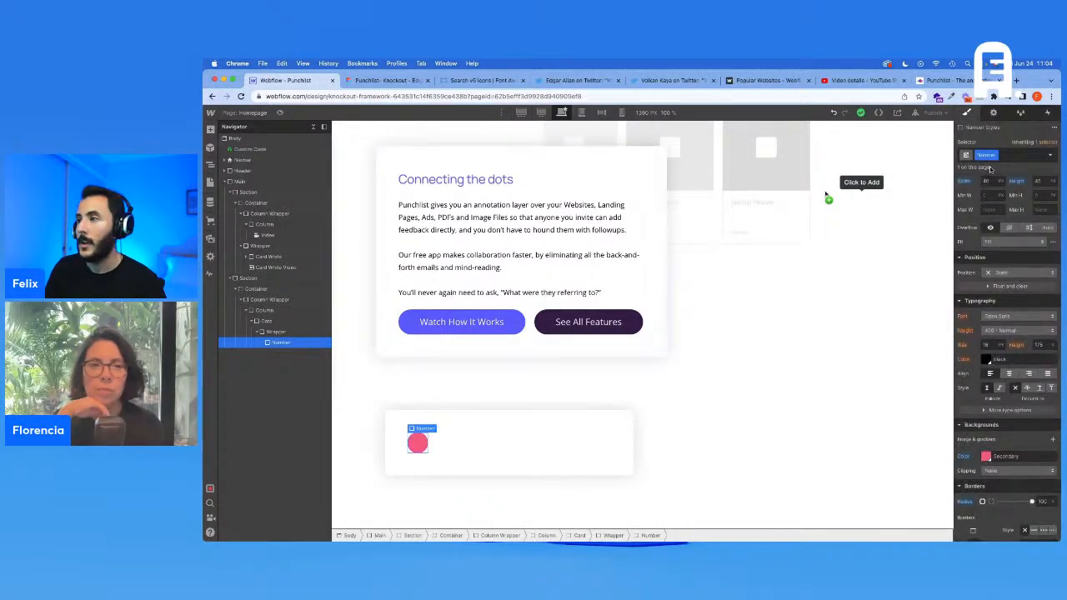
left_click(1000, 196)
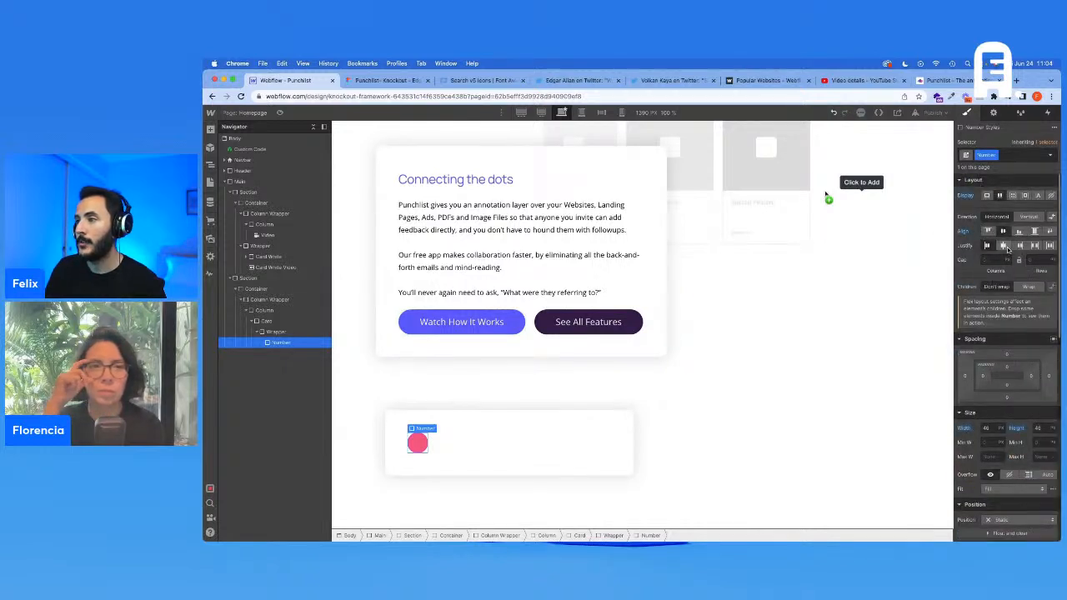
Insert a Text Block inside the Number block
key("super+e")
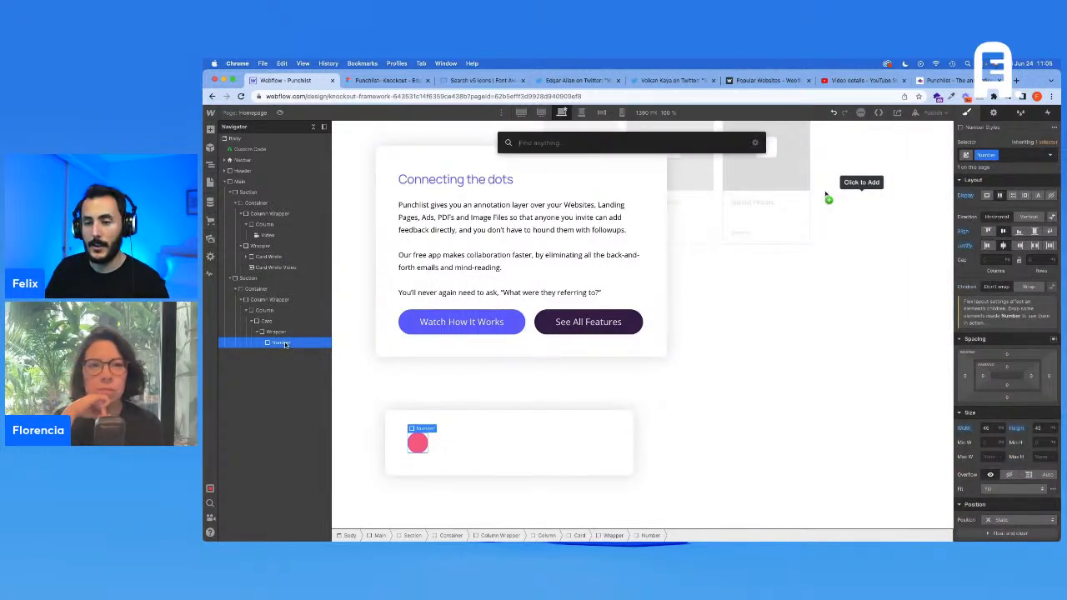
type("te")
key("Down")
key("Return")
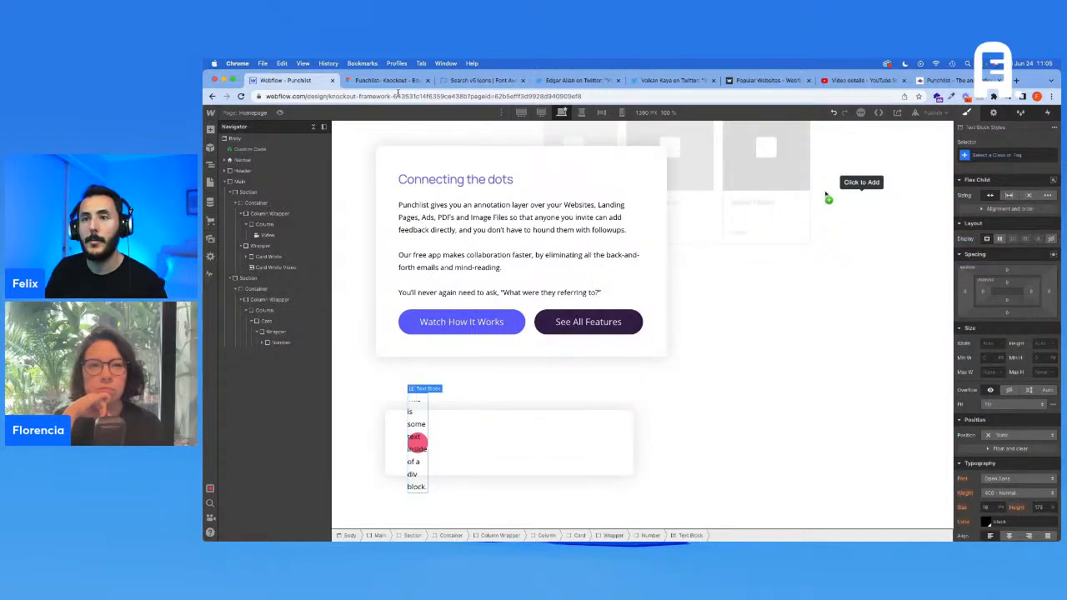
Check the first badge number's typography in Figma and replace the Text Block's placeholder with 1 in Webflow
left_click(385, 80)
left_click(499, 357)
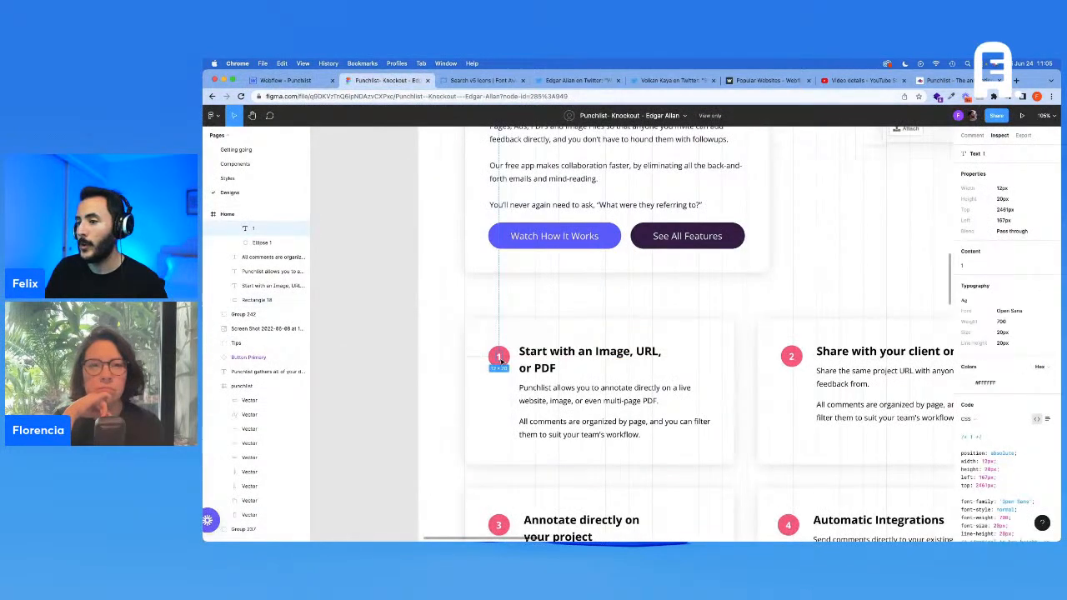
left_click(285, 79)
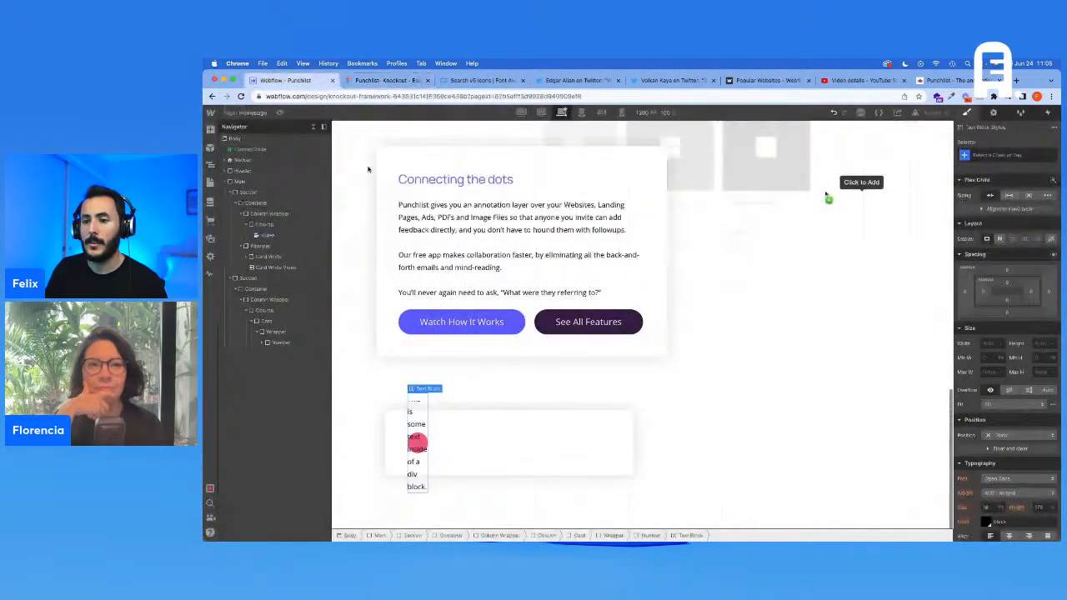
double_click(421, 439)
type("1")
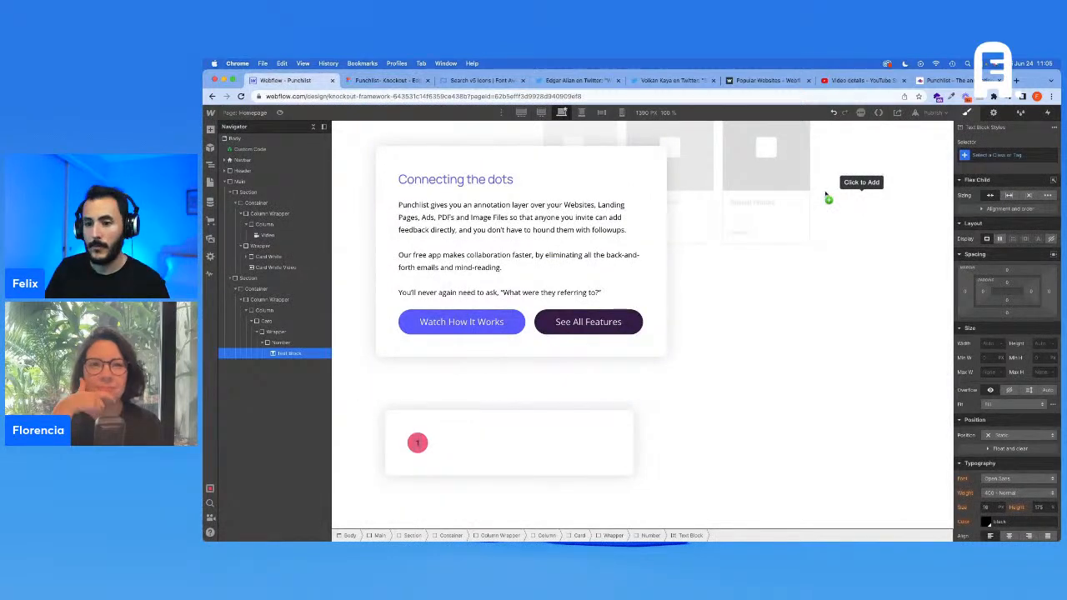
key("Escape")
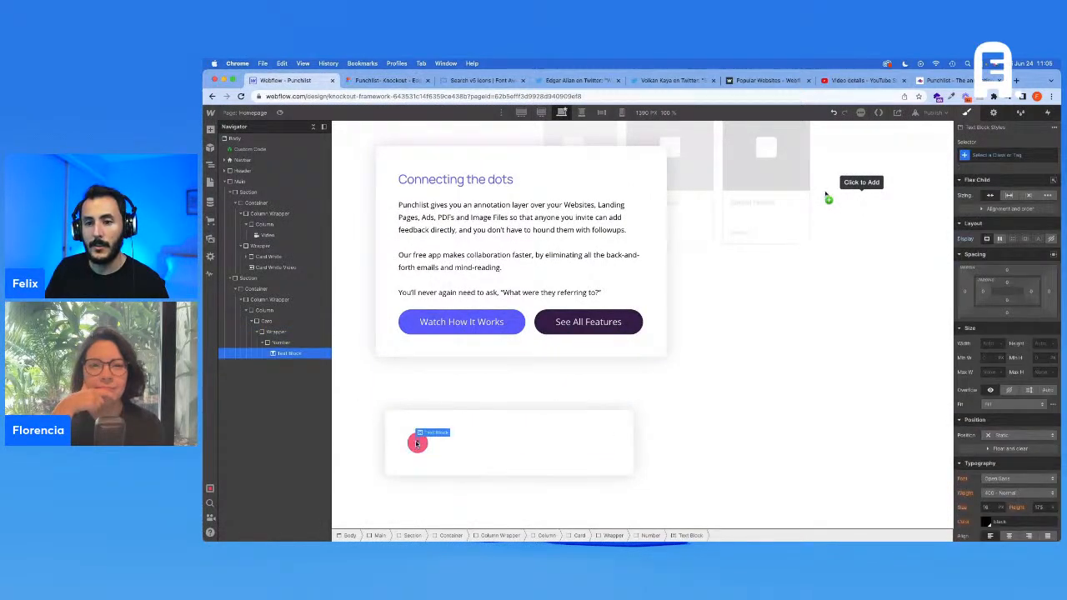
Give the badge's Text Block the existing class Text M
left_click(984, 155)
type("Tex")
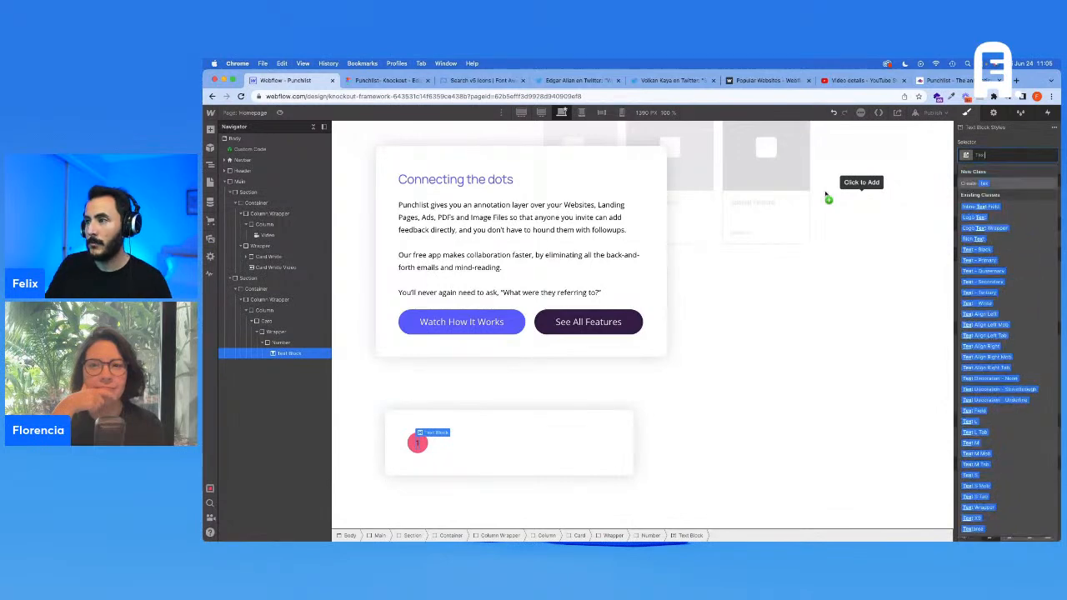
type("t M")
key("Return")
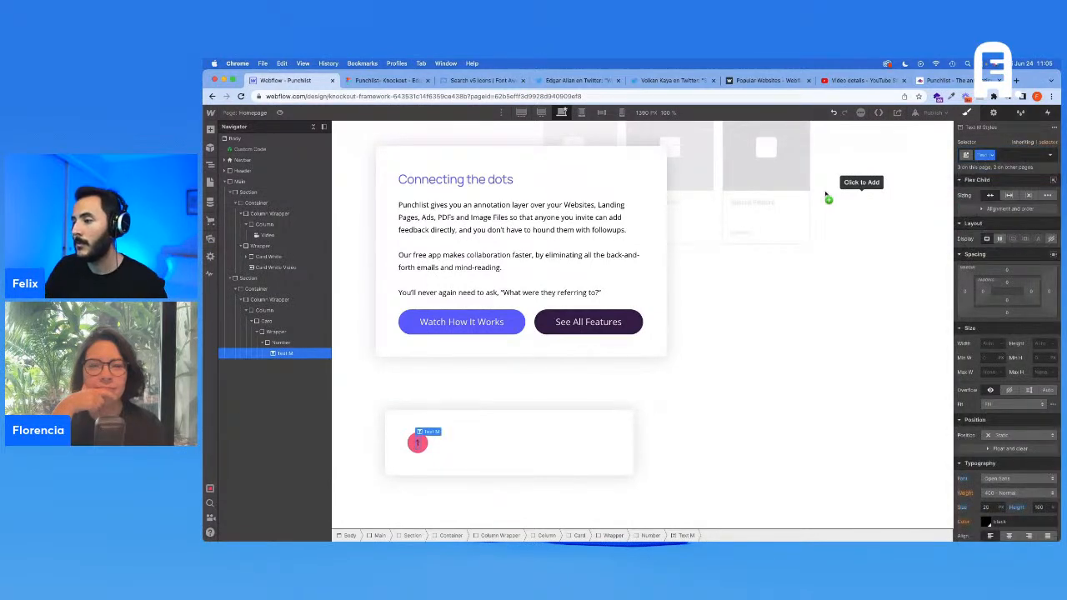
Set the Number block's text colour to white
left_click(300, 344)
scroll(993, 431, "down", 5)
scroll(996, 375, "up", 3)
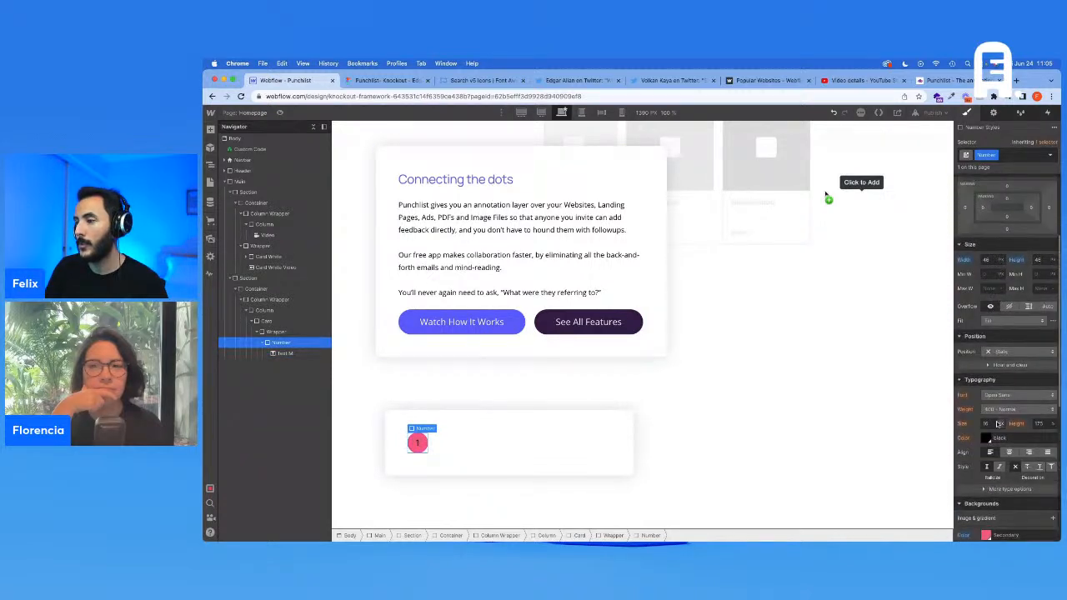
left_click(987, 437)
left_click(988, 397)
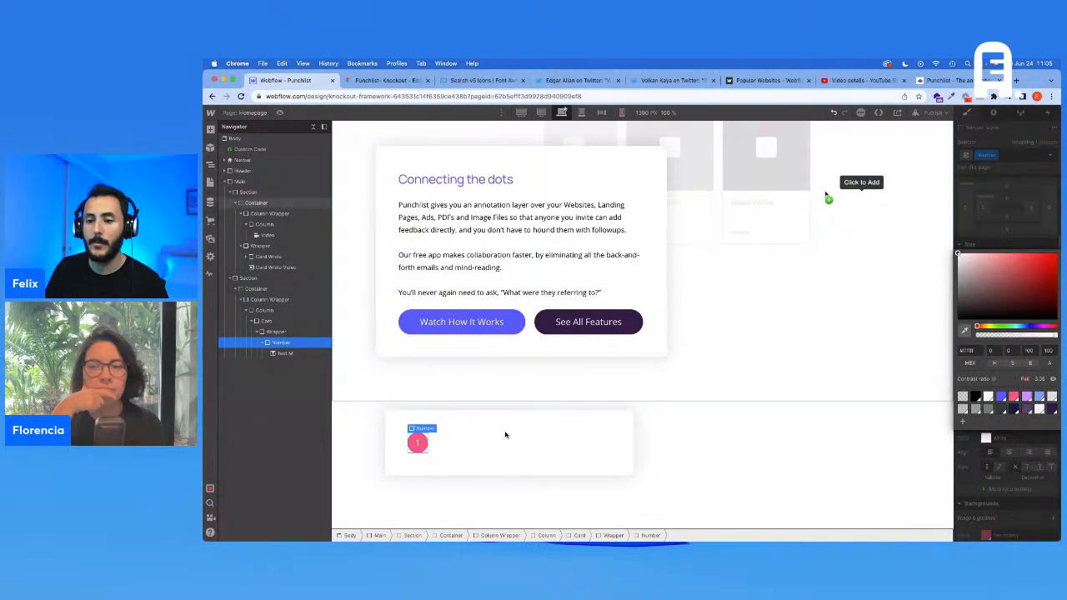
Check the badge number's font weight in Figma and add the class Bold to the Text M block in Webflow
left_click(381, 82)
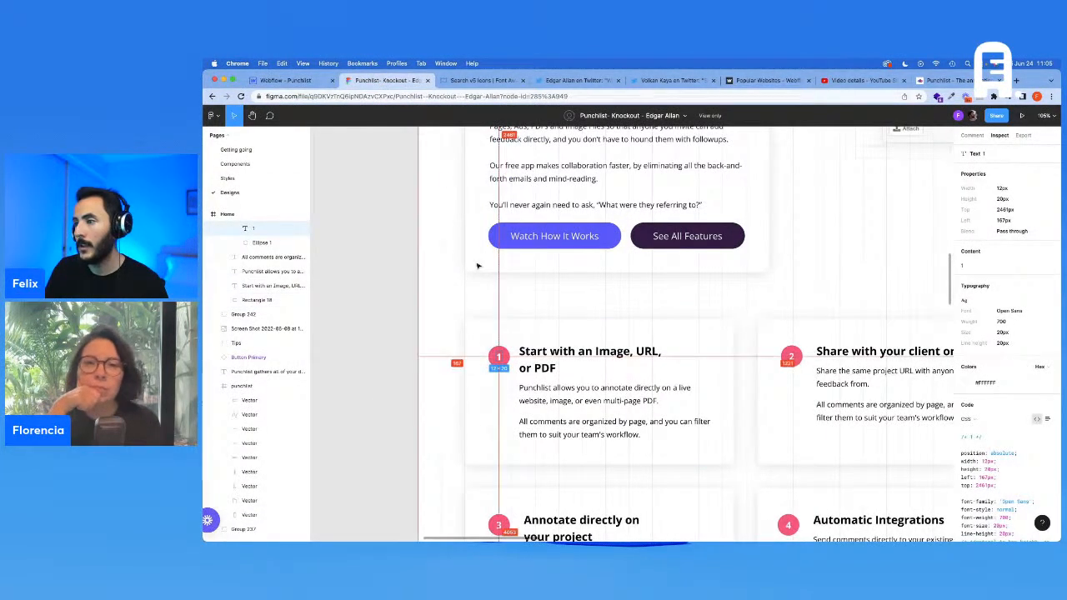
left_click(284, 81)
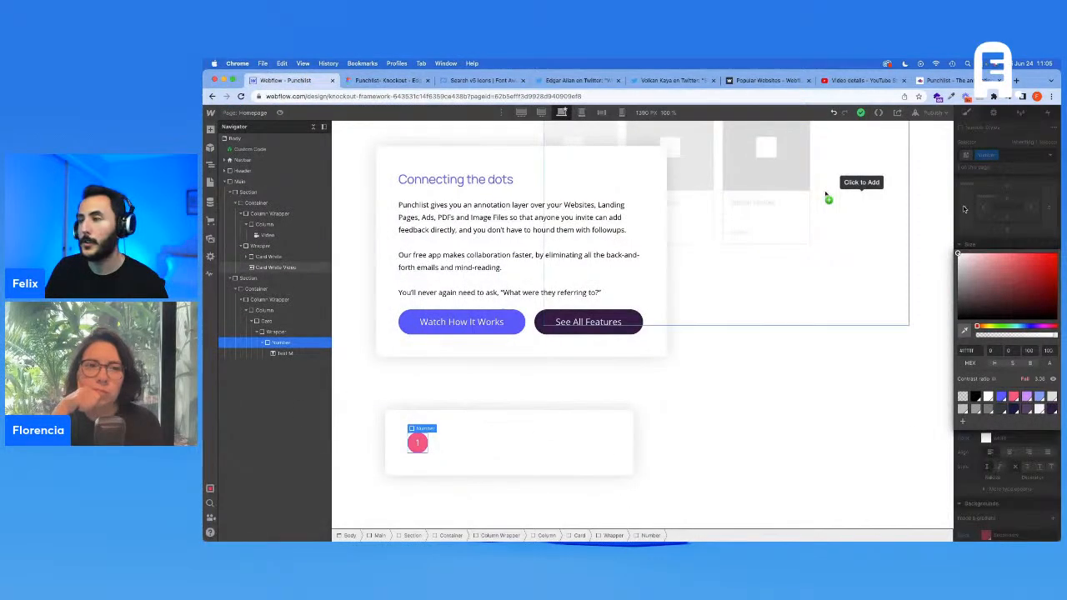
left_click(1003, 176)
left_click(418, 442)
left_click(1013, 155)
type("Bold")
key("Return")
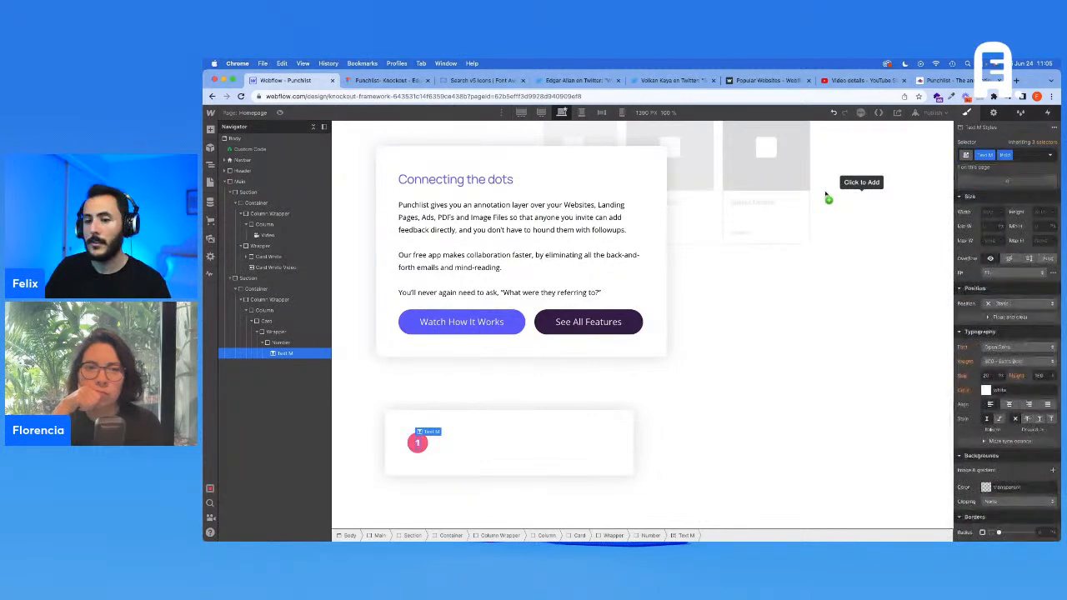
Open the badge text's font weight options and take the Bold class back off the Text M block
left_click(1004, 362)
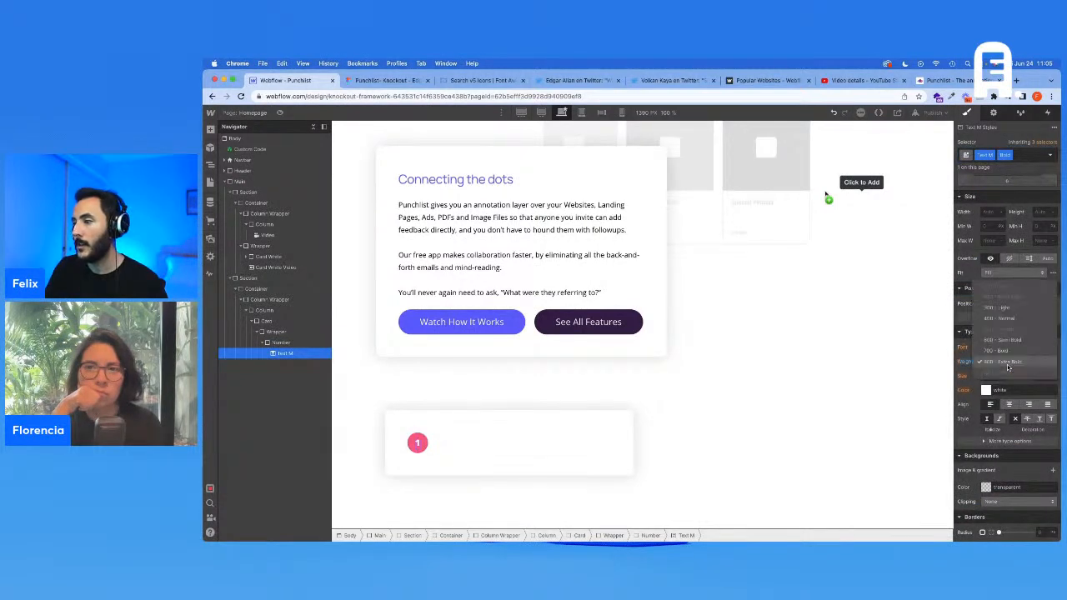
left_click(1007, 137)
left_click(1010, 154)
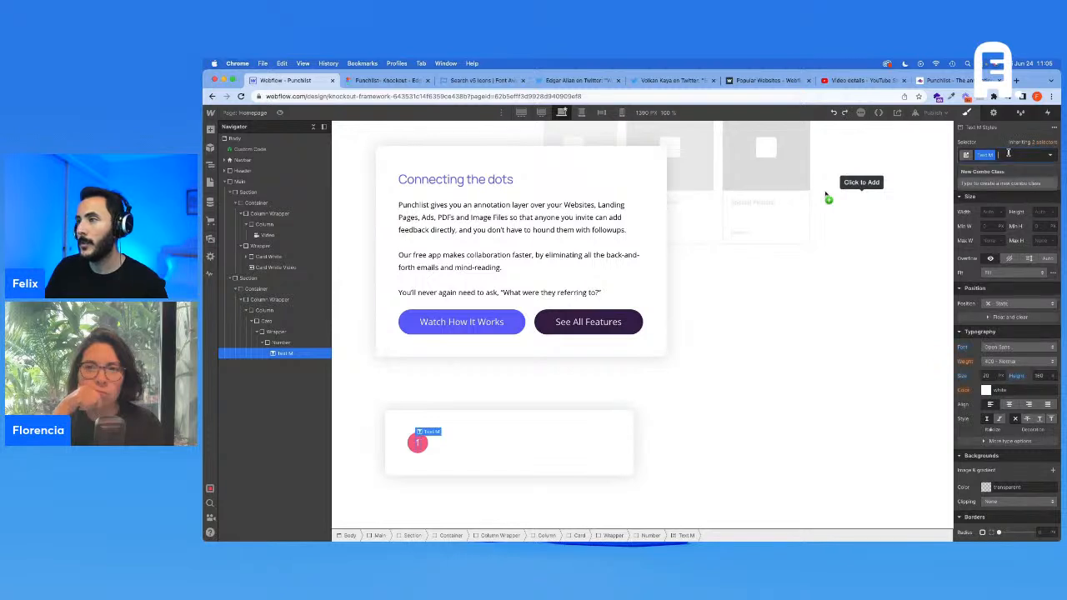
Insert a temporary Div Block inside the Number block and give it only the class Bold
left_click(281, 343)
key("super+e")
type("d")
key("Return")
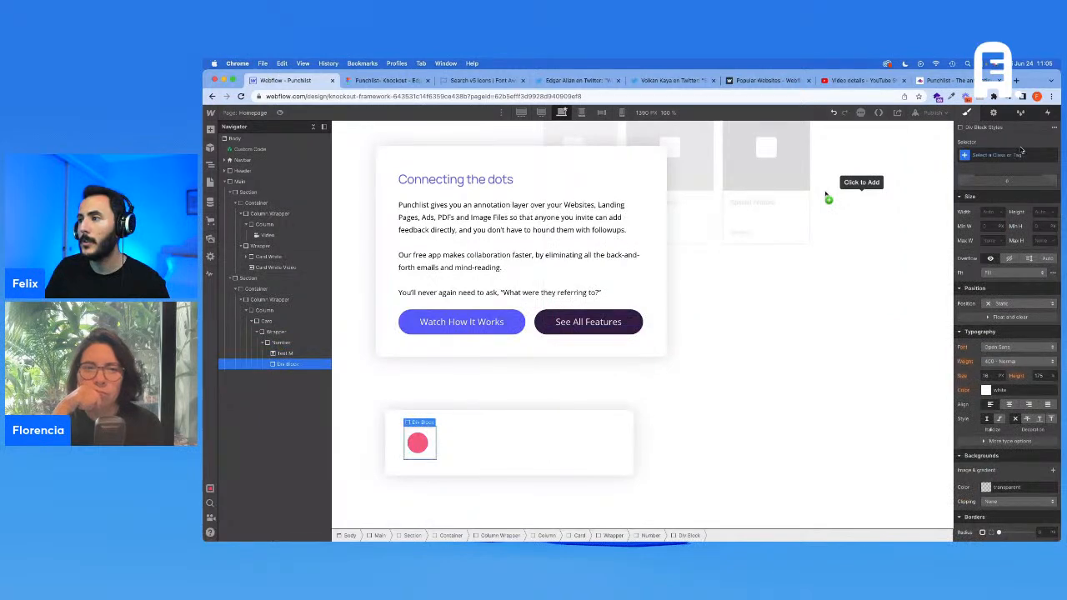
left_click(1010, 156)
type("bold")
key("Return")
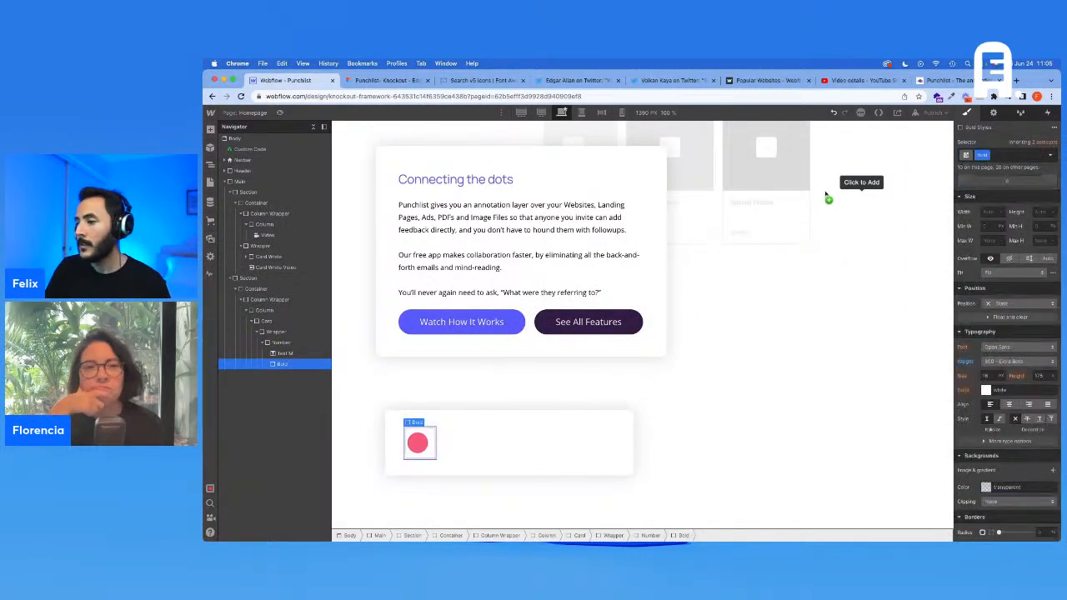
Set the Bold class's font weight to 700 - Bold
left_click(1006, 361)
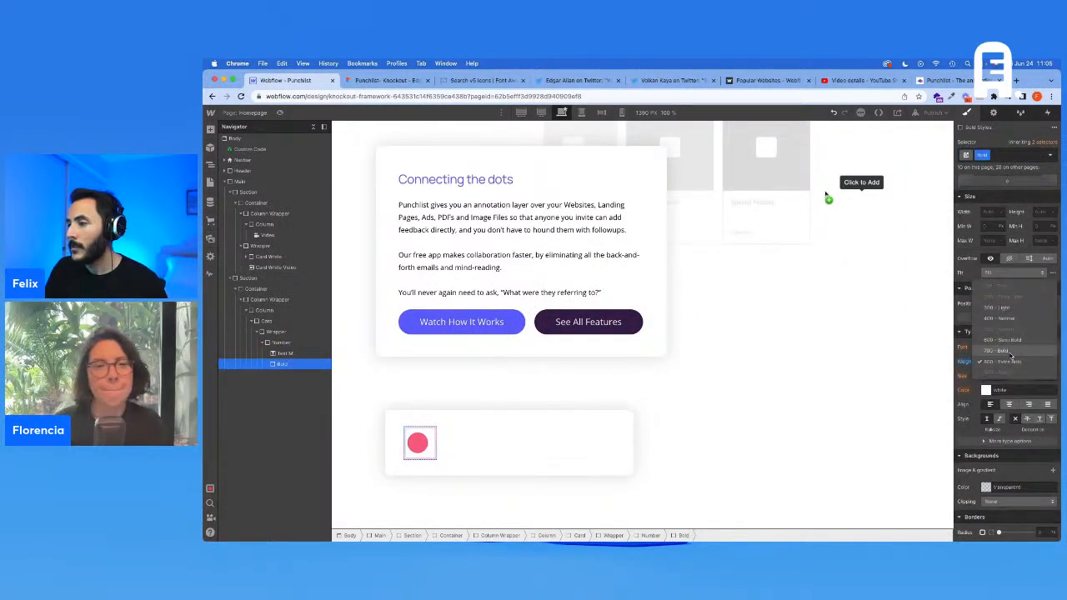
left_click(1006, 359)
key("Escape")
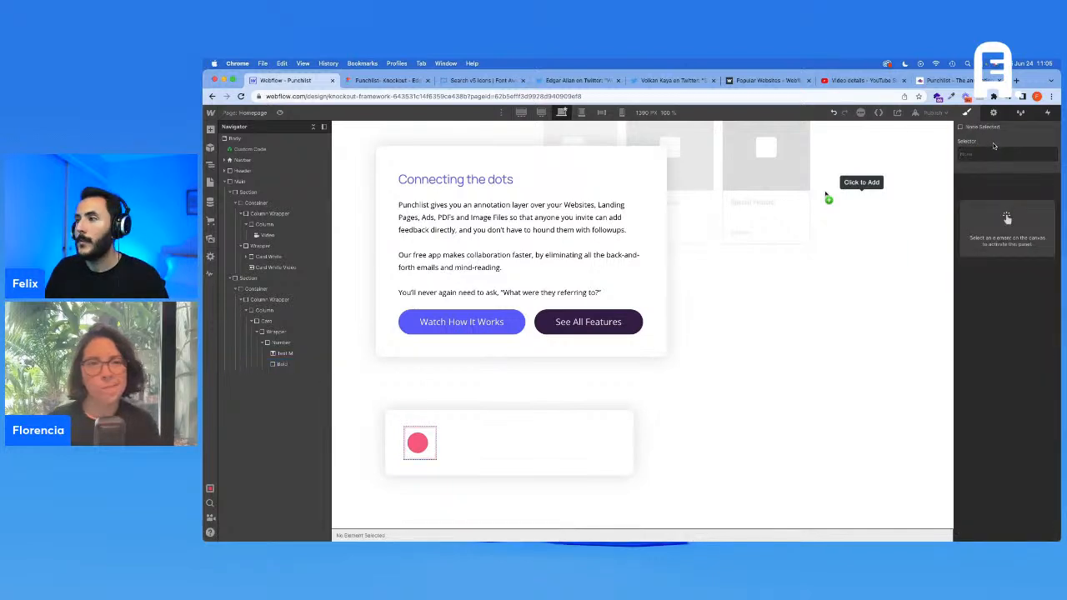
Delete the temporary Bold block and add the class Bold to the badge's Text M block
left_click(291, 365)
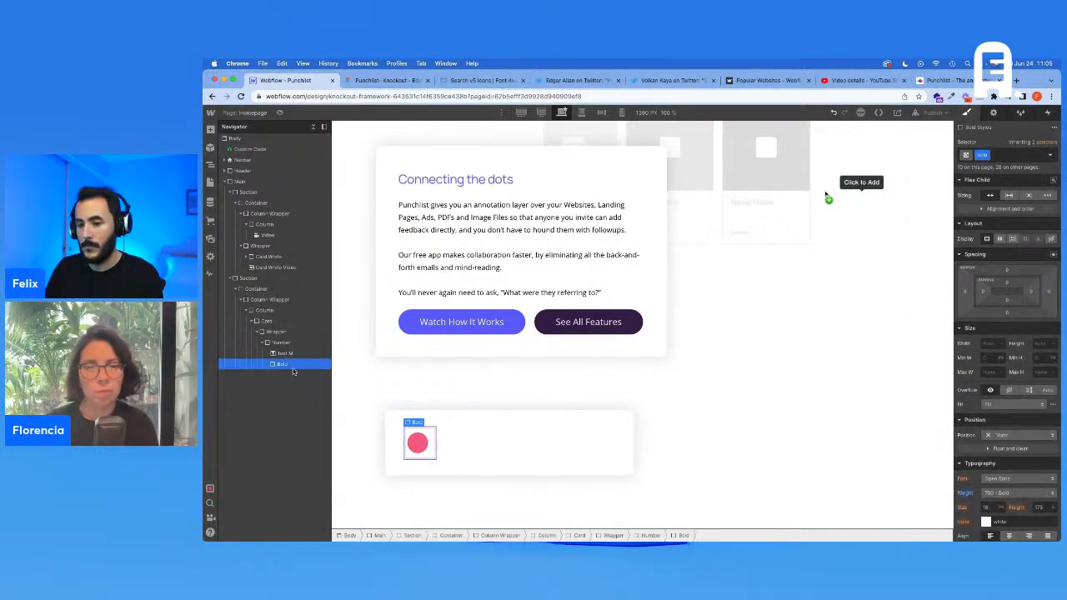
key("Delete")
left_click(1017, 156)
type("bold")
key("Return")
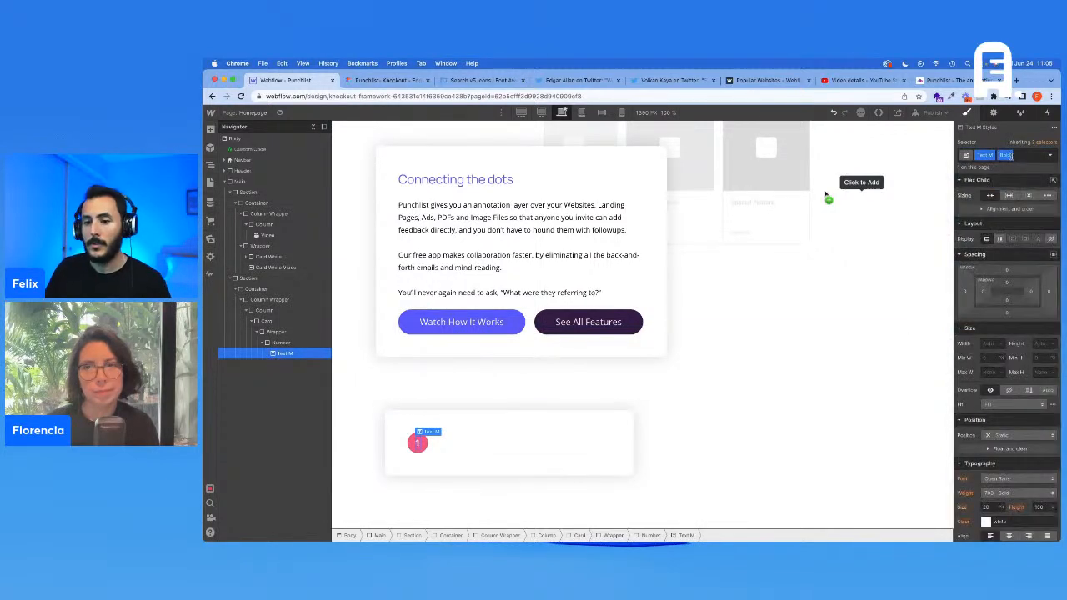
Check the first card's text layout in Figma and insert a Div Block after Number inside the Card's Wrapper in Webflow
left_click(388, 81)
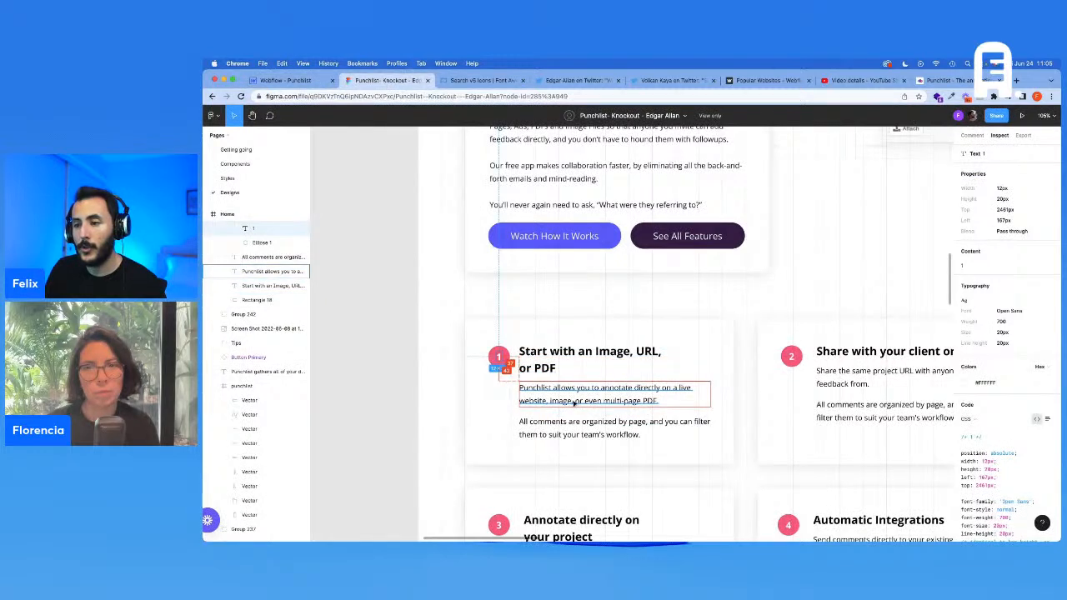
left_click(312, 83)
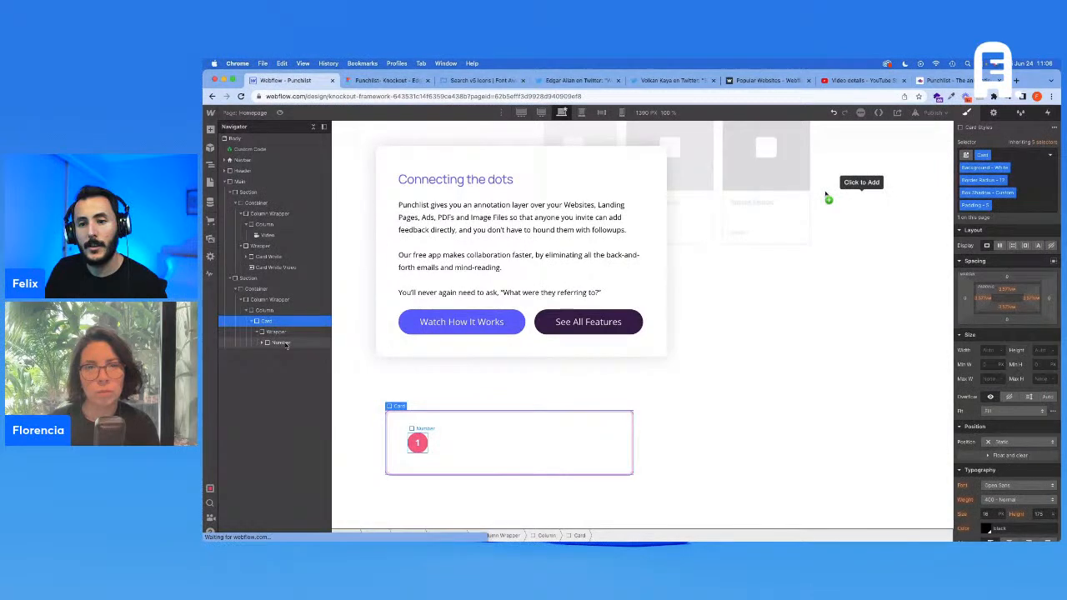
left_click(283, 343)
left_click(284, 333)
key("super+e")
type("d")
key("Return")
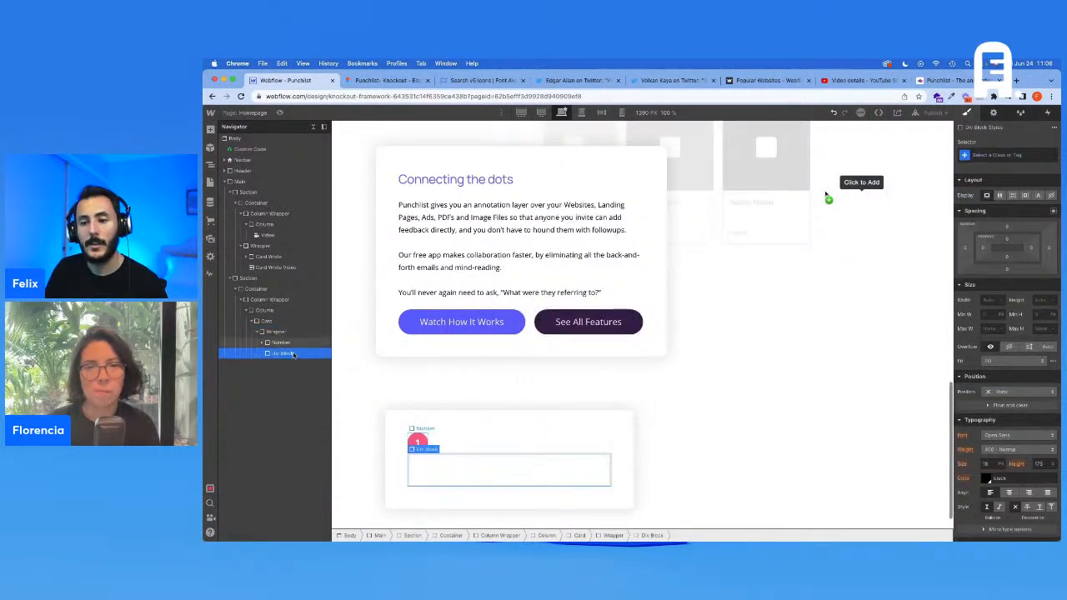
Give the new Div Block the class Wrapper
left_click(1030, 153)
type("Wrapper")
key("Return")
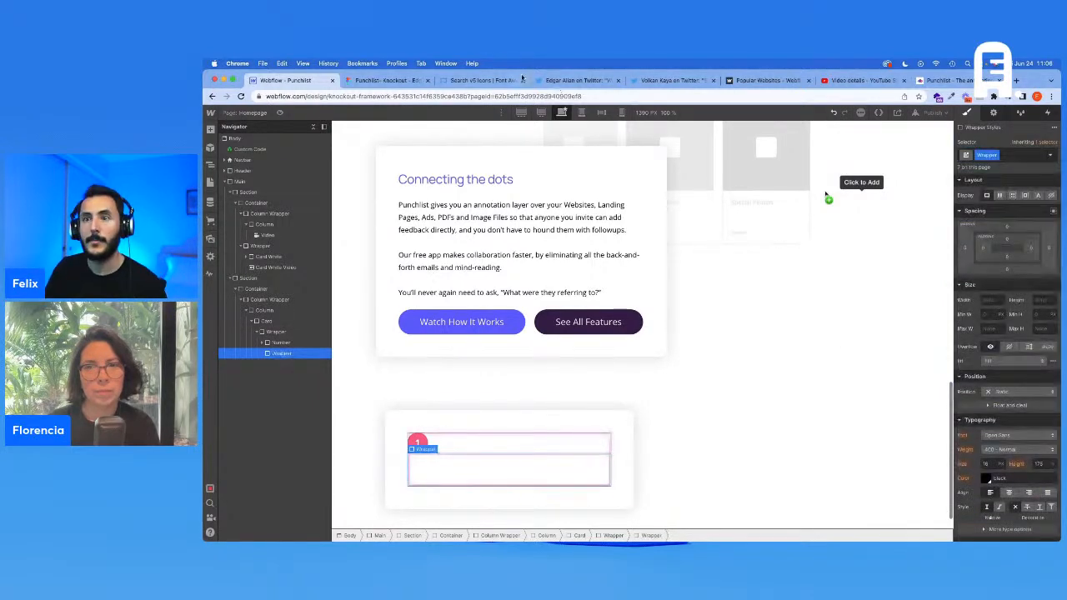
Copy the first card's heading text in Figma and insert a Div Block with the class Text Wrapper inside the new Wrapper in Webflow
key("ctrl+Tab")
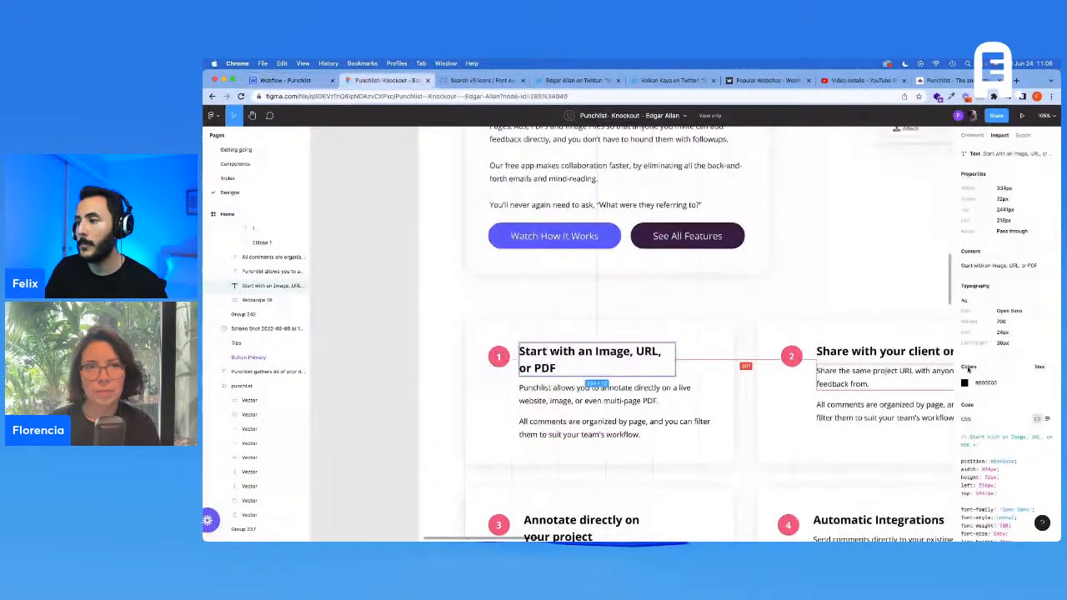
left_click(1007, 265)
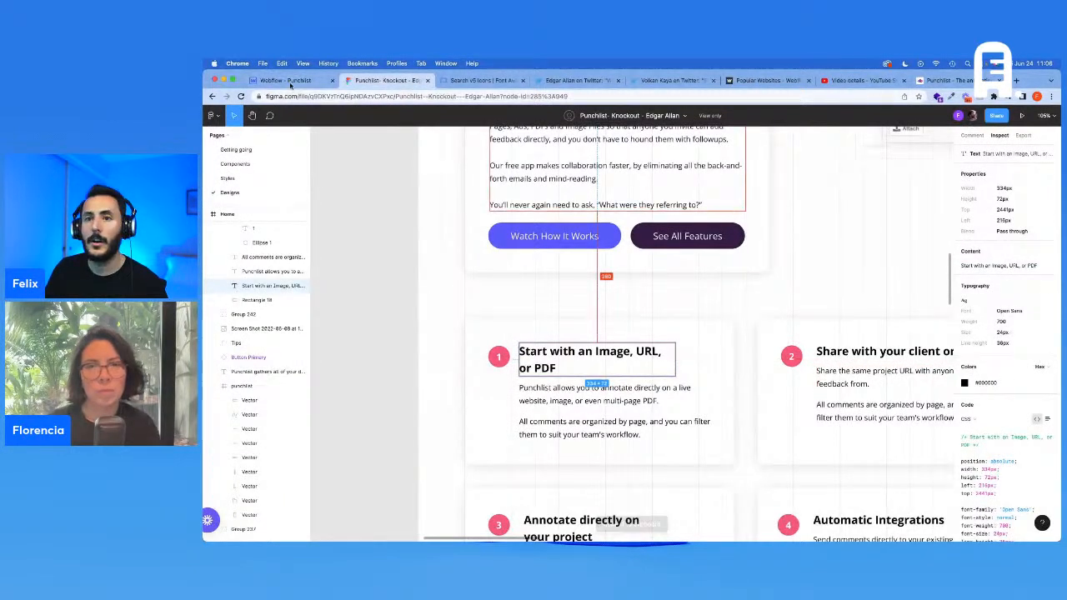
key("ctrl+shift+Tab")
key("super+e")
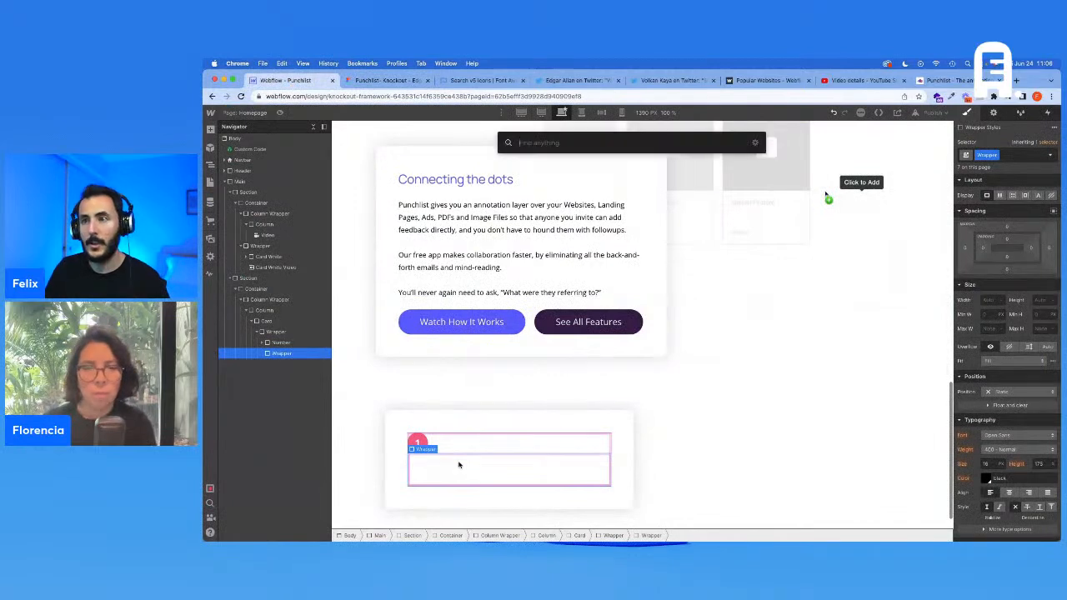
type("d")
key("Return")
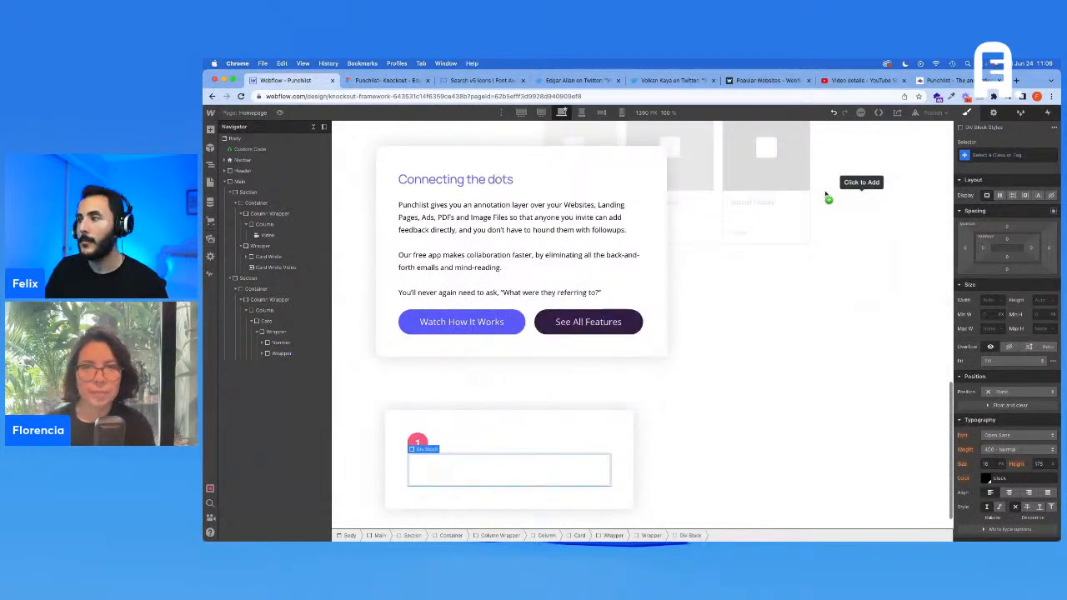
key("super+Return")
type("Text W")
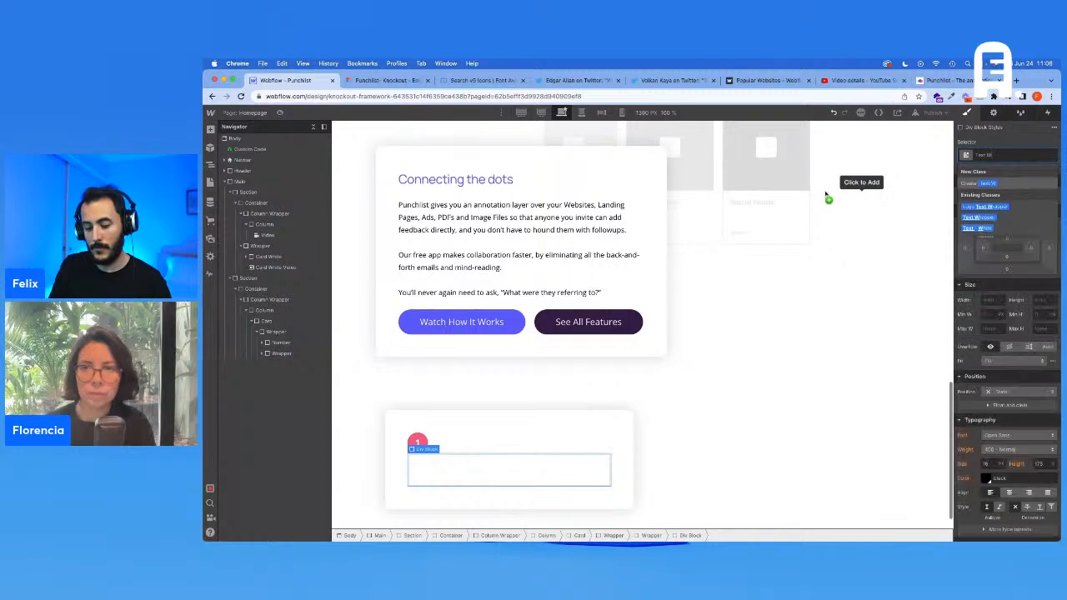
key("Return")
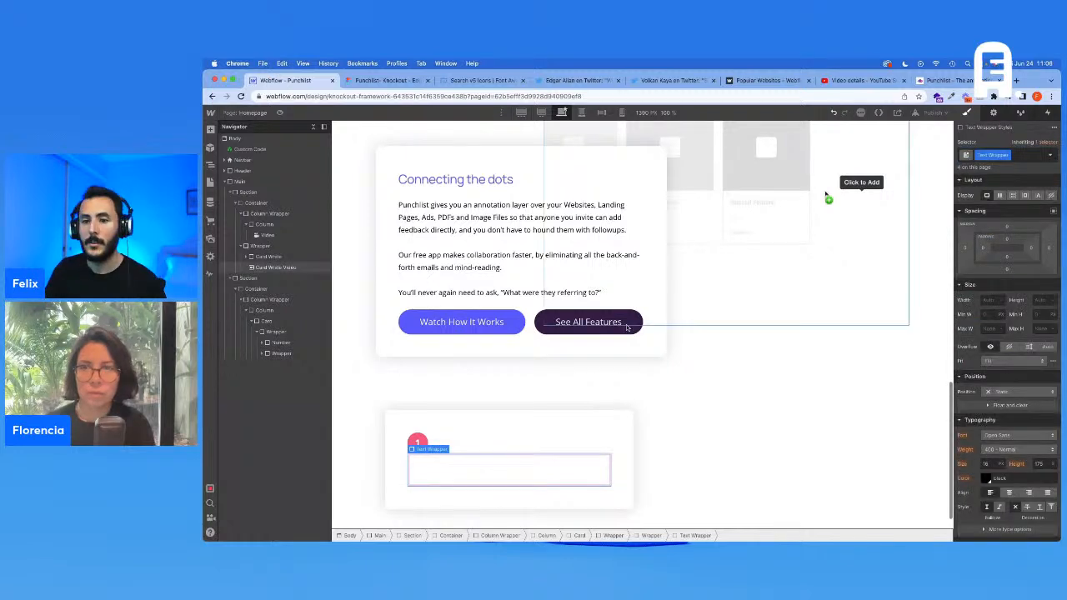
Insert a Text Block into the Text Wrapper and replace its content with the copied heading "Start with an Image, URL, or PDF"
key("super+e")
type("te")
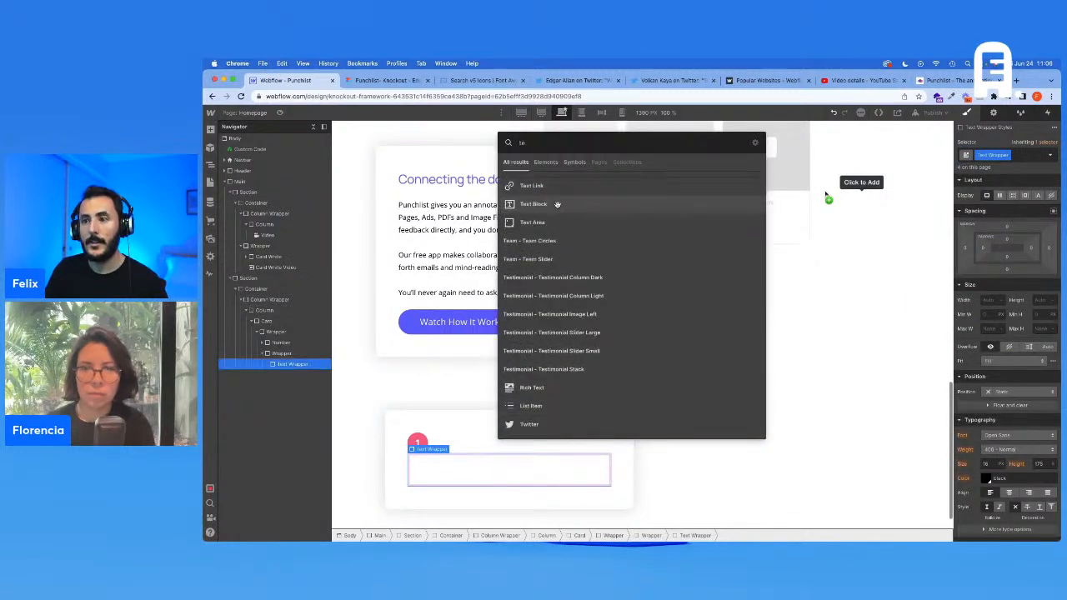
left_click(556, 204)
left_click(477, 456)
double_click(477, 455)
key("super+v")
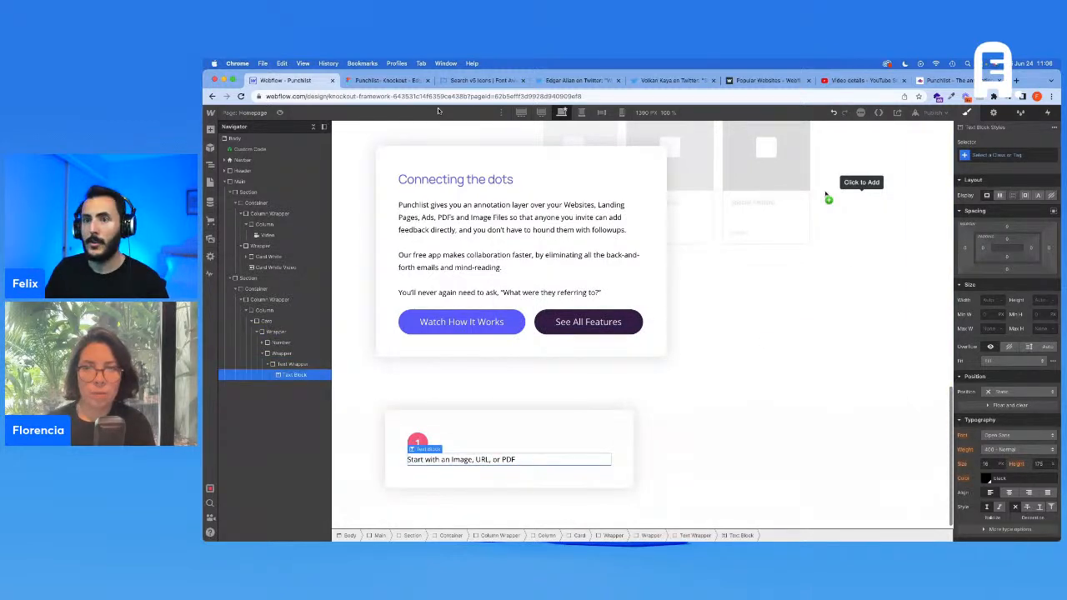
Check the heading's text style in Figma and apply the classes Text L and Bold to the heading block in Webflow
left_click(390, 82)
left_click(281, 81)
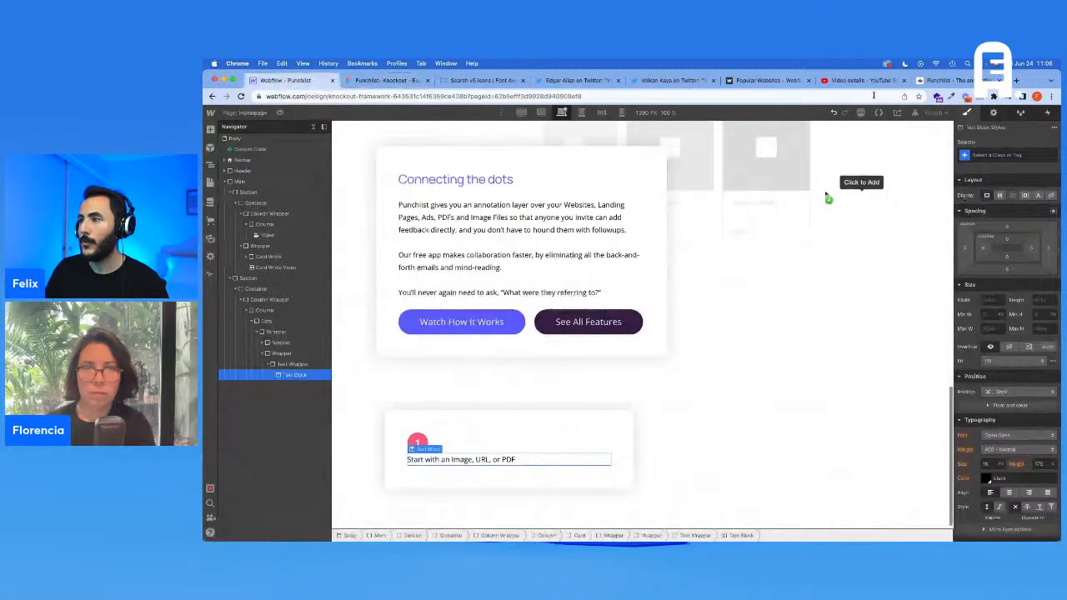
left_click(1008, 154)
type("Text")
key("Escape")
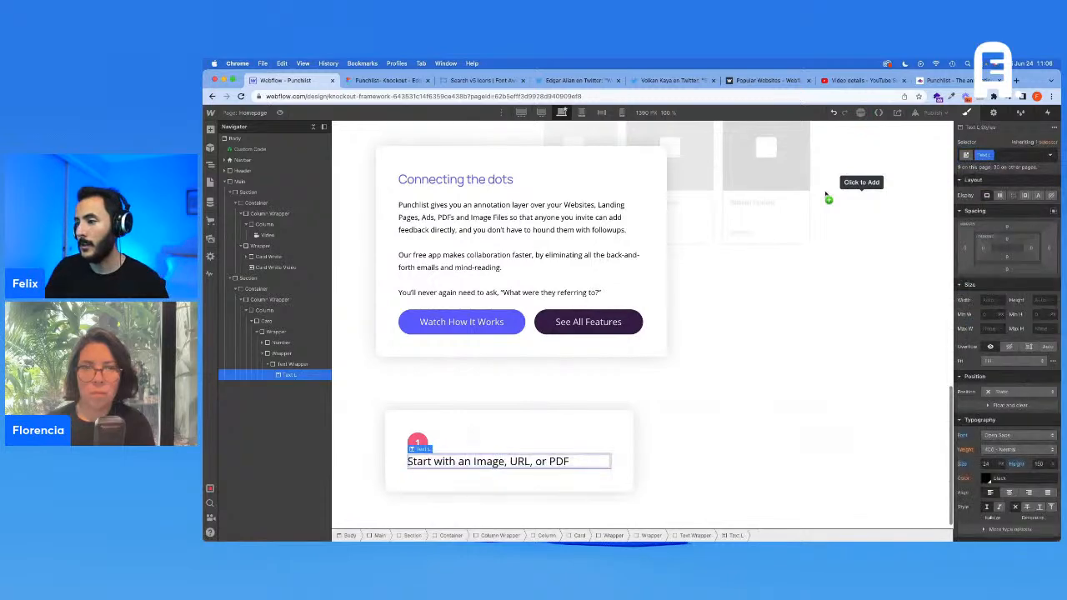
left_click(373, 81)
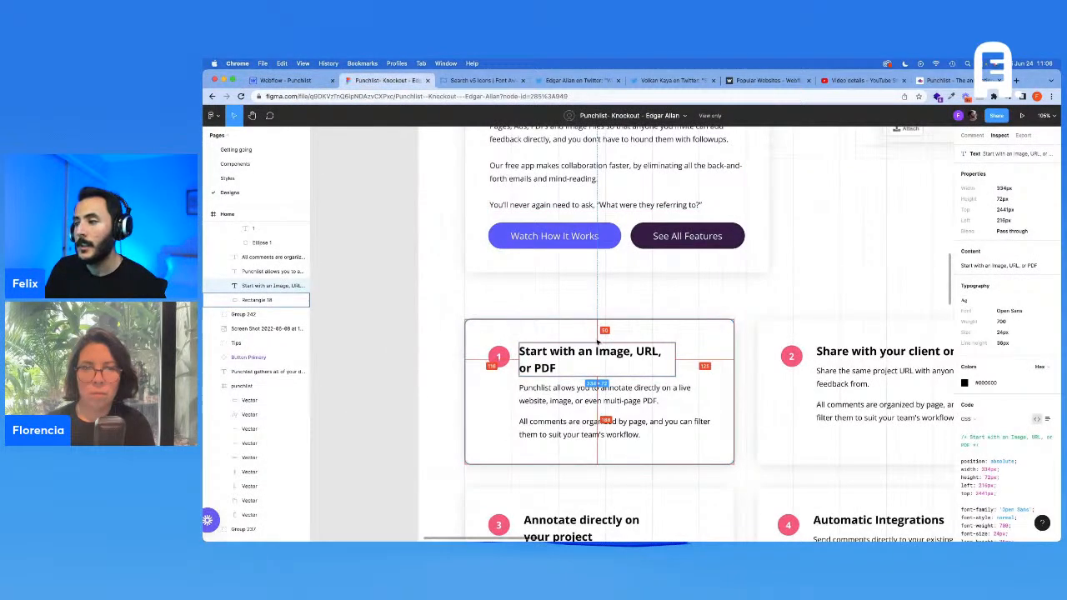
left_click(290, 81)
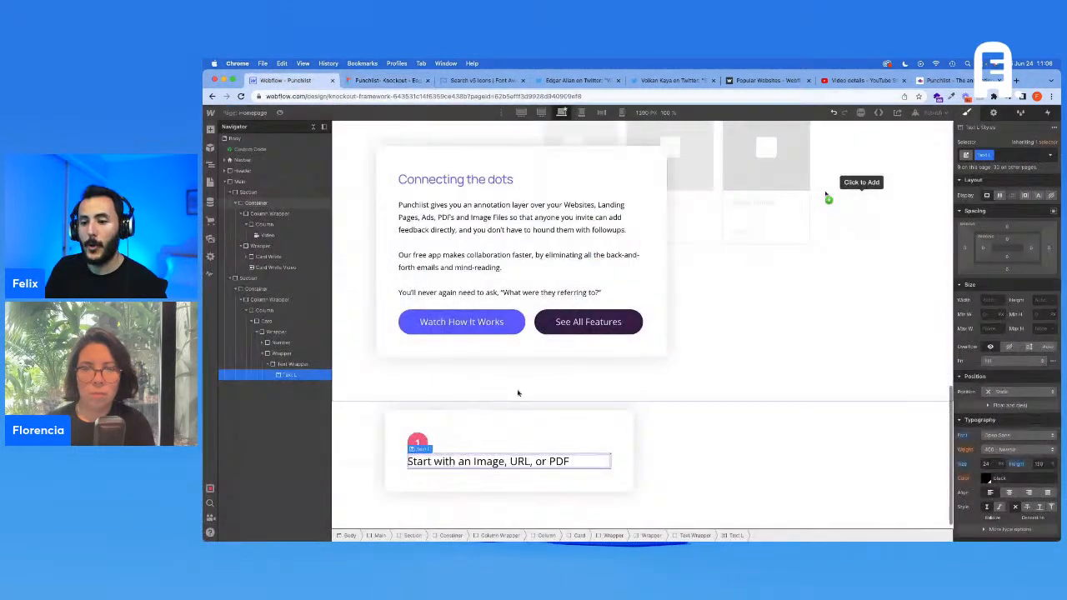
key("Return")
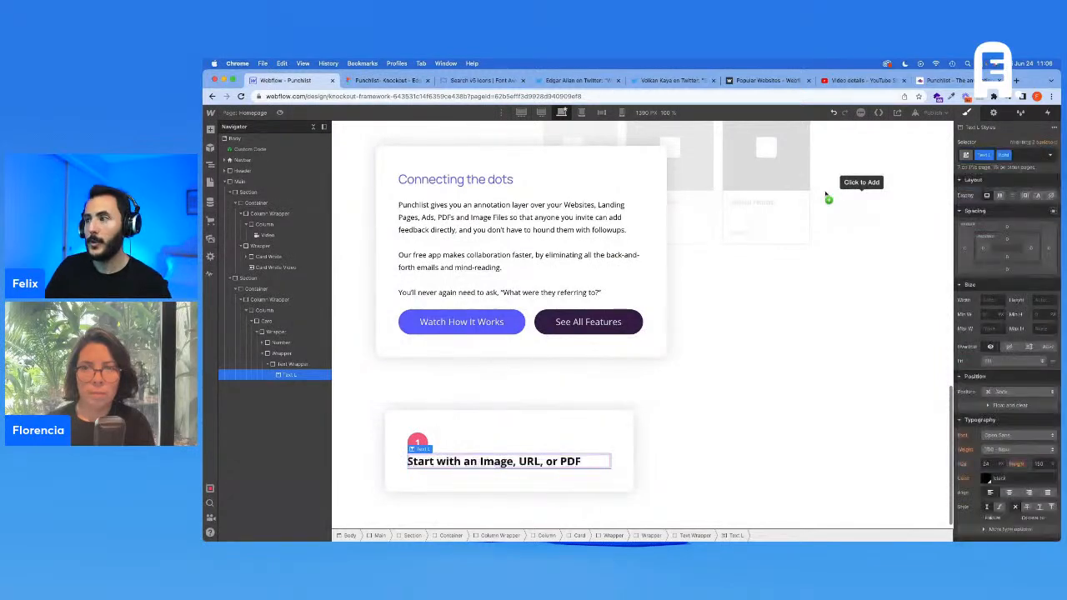
Copy the first card's first paragraph, starting "Punchlist allows you to annotate", in Figma
left_click(357, 80)
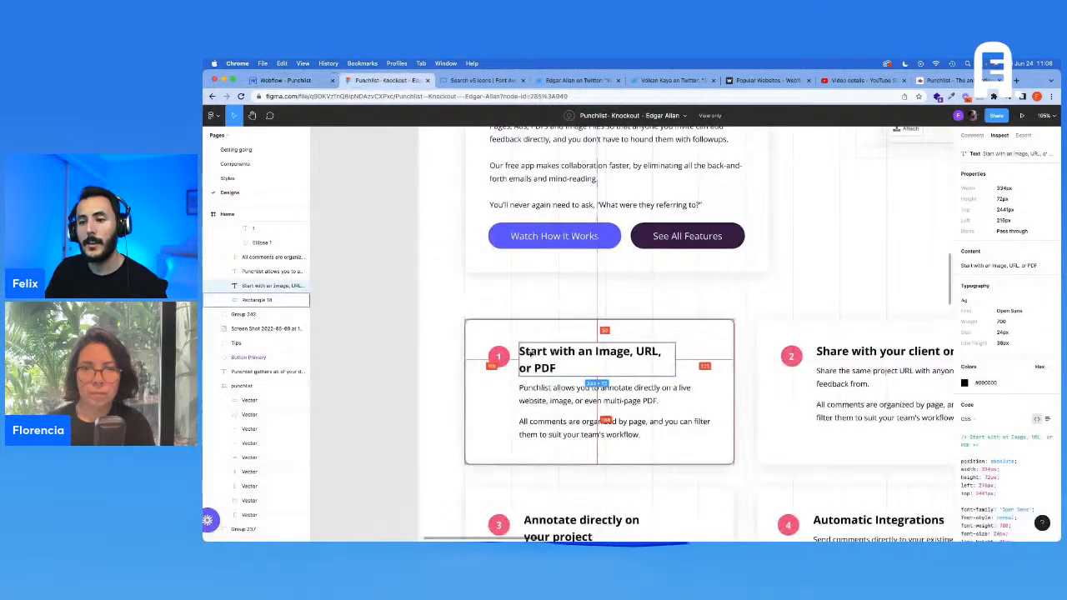
left_click(558, 386)
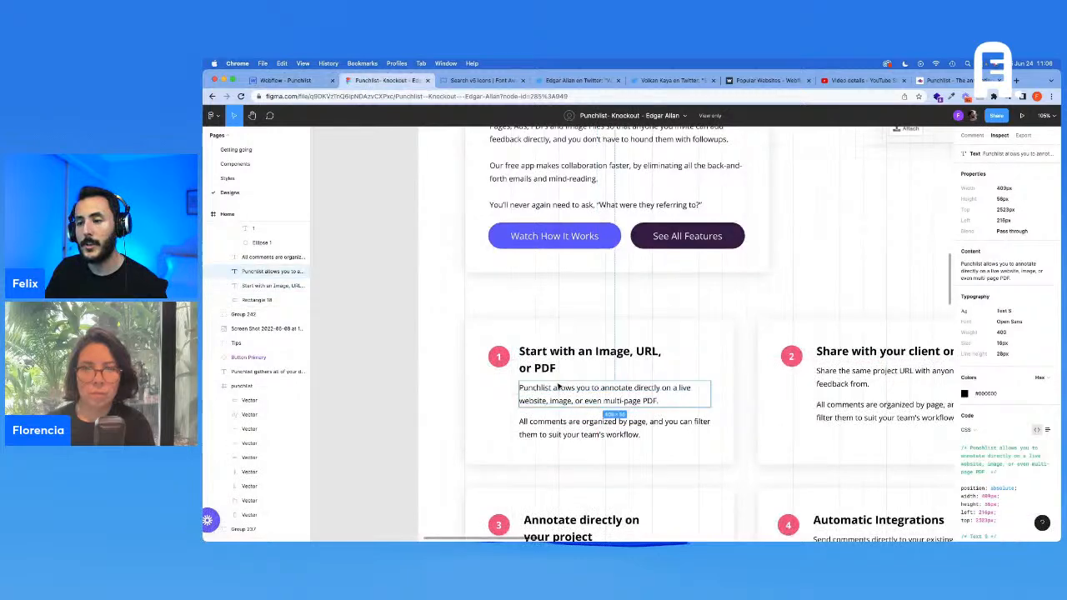
left_click(1011, 273)
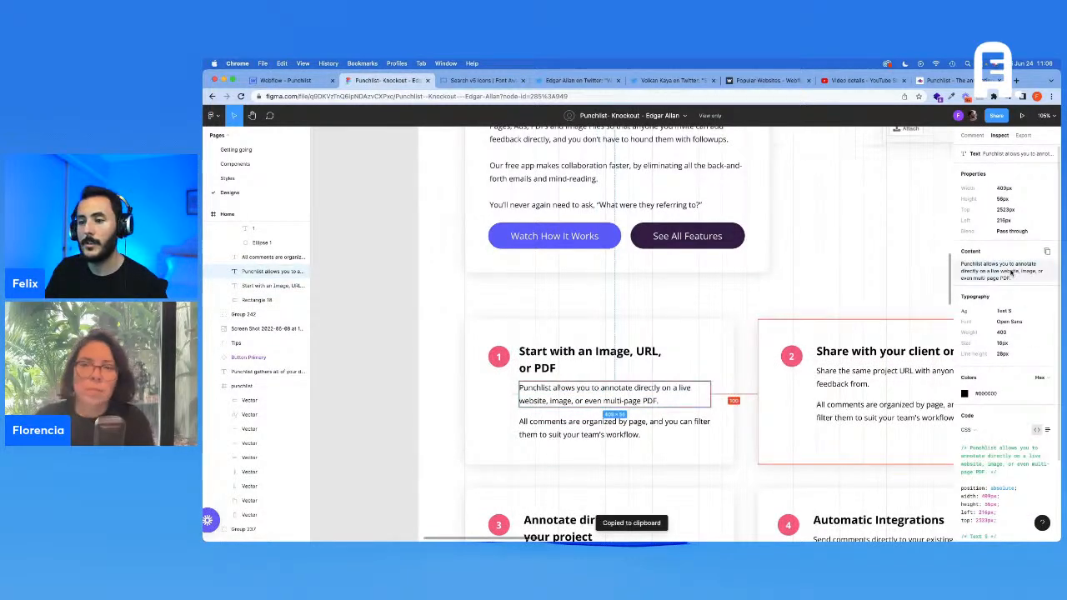
Switch to Webflow and duplicate the heading's Text Wrapper inside the card's inner Wrapper
left_click(286, 80)
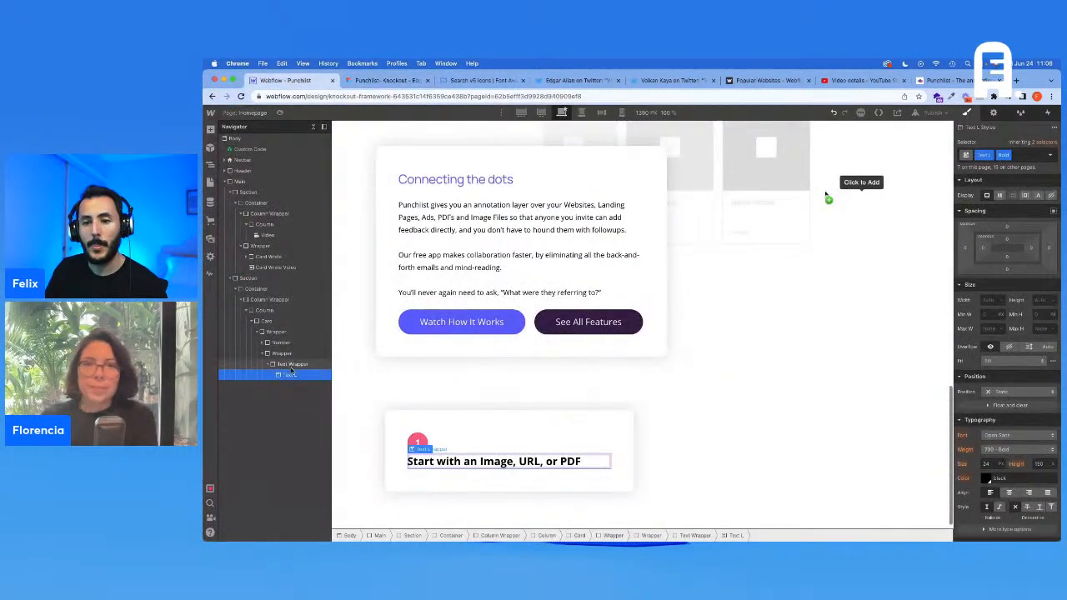
left_click(291, 364)
left_click(267, 364)
key("super+c")
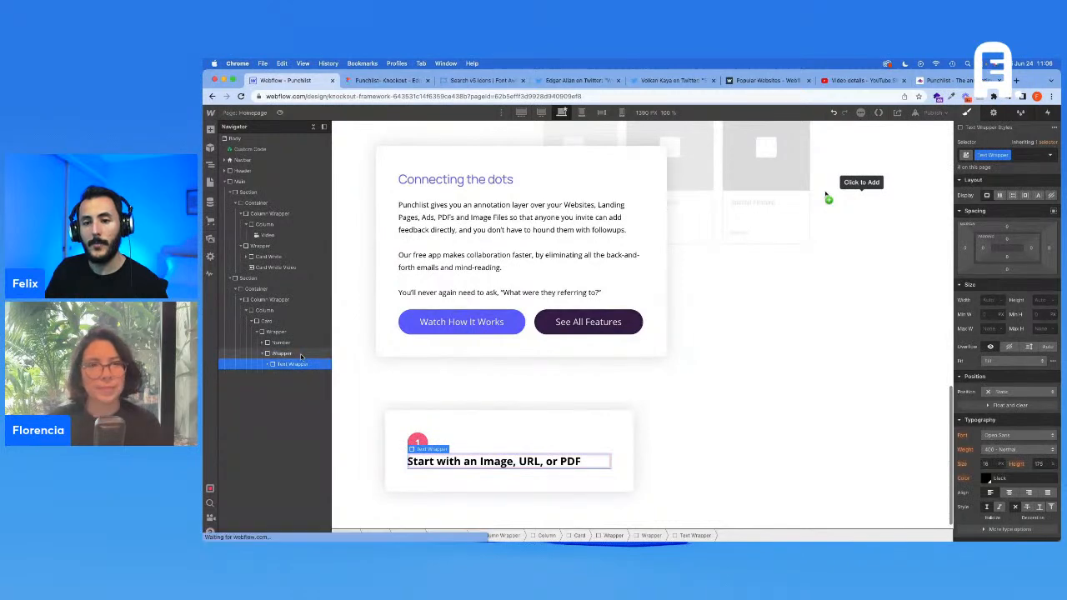
key("super+v")
Replace the Text L and Bold classes on the duplicated text block with Text S, checking the paragraph style in Figma
left_click(283, 375)
left_click(268, 376)
left_click(290, 385)
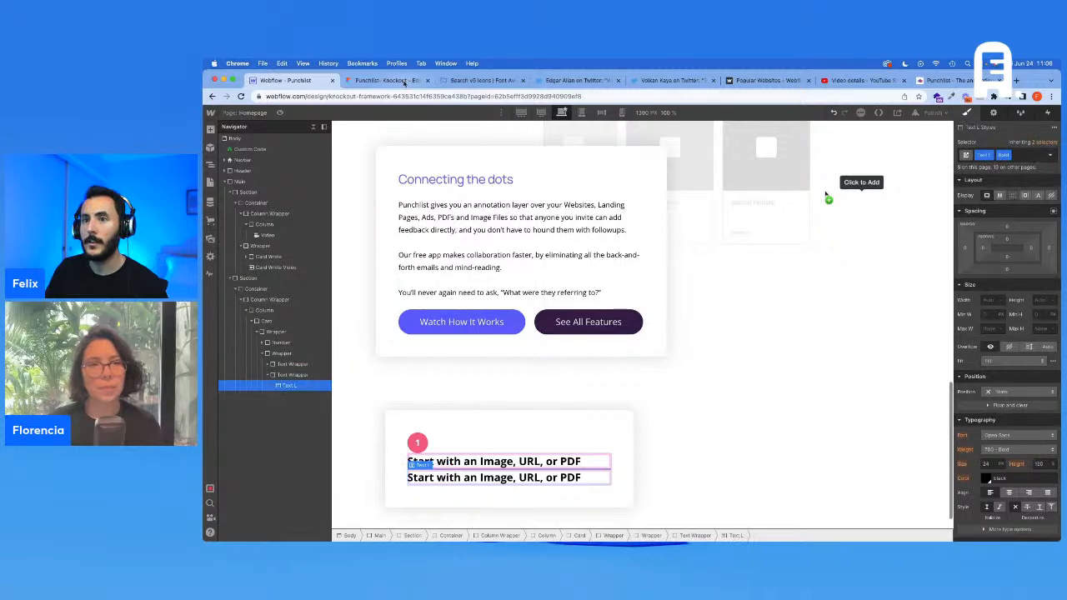
left_click(405, 81)
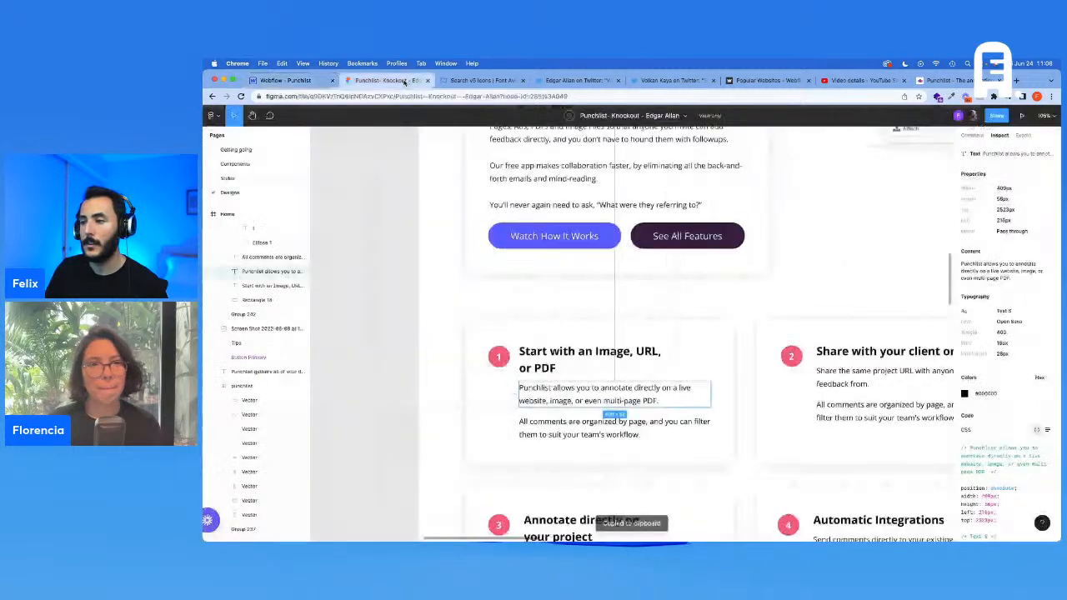
left_click(268, 82)
key("super+Return")
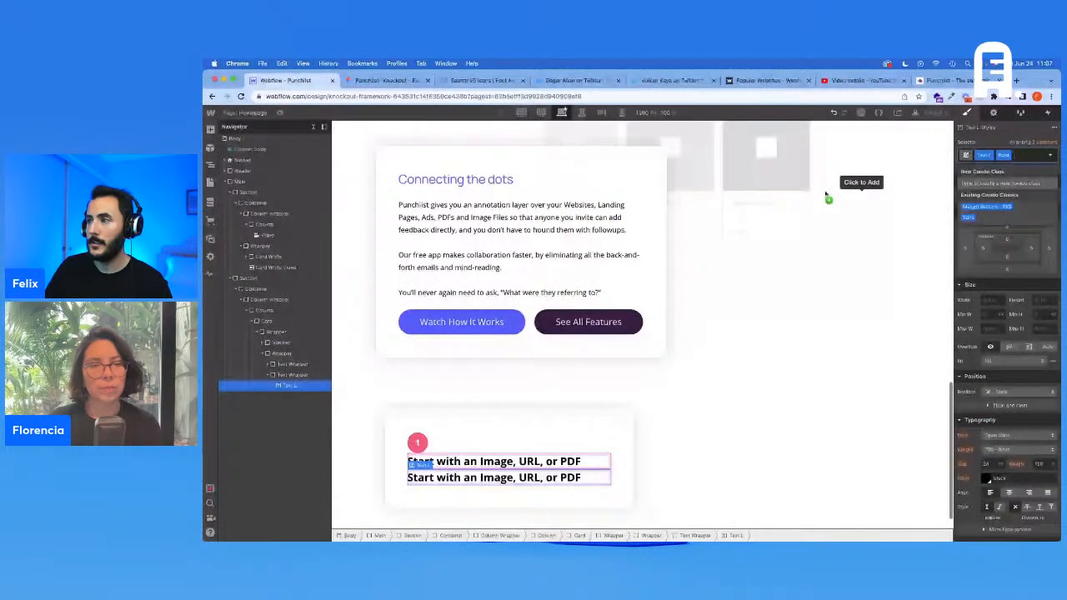
key("BackSpace")
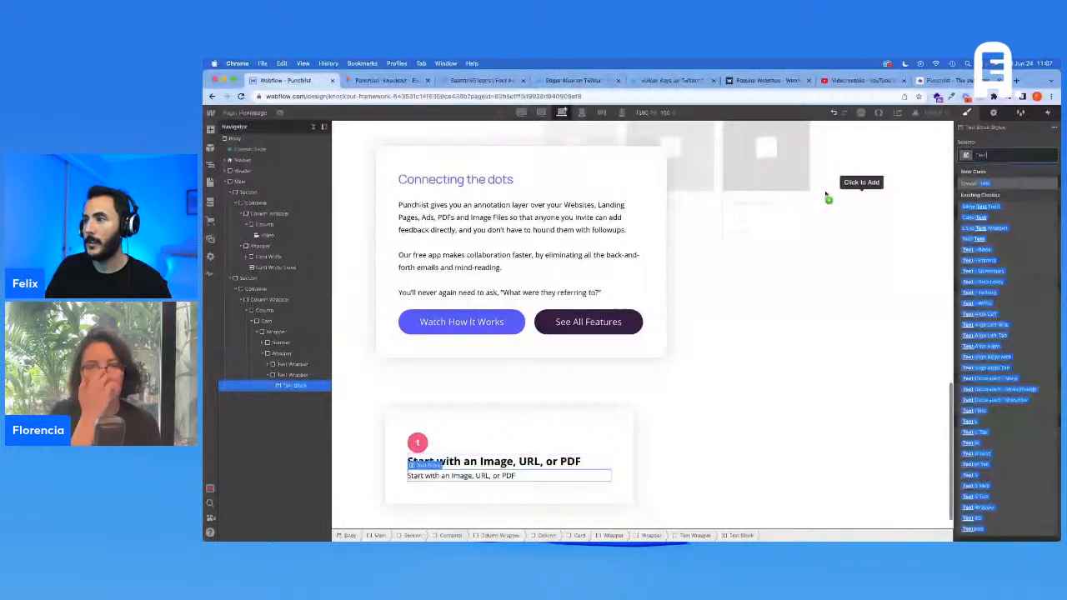
key("Escape")
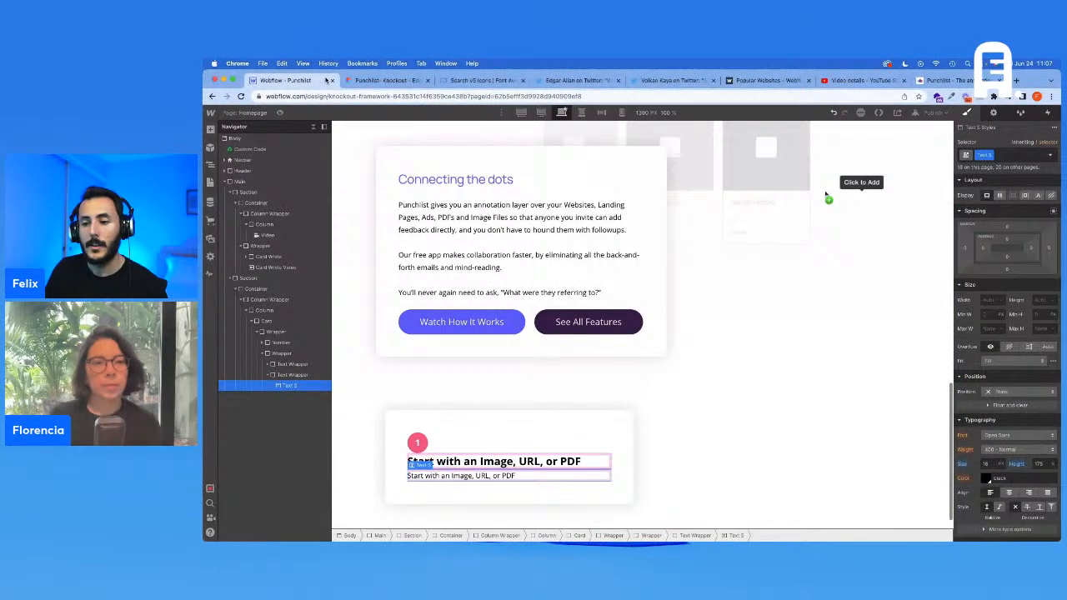
Add a Margin Bottom combo class to the heading's Text Wrapper
left_click(286, 364)
left_click(1022, 155)
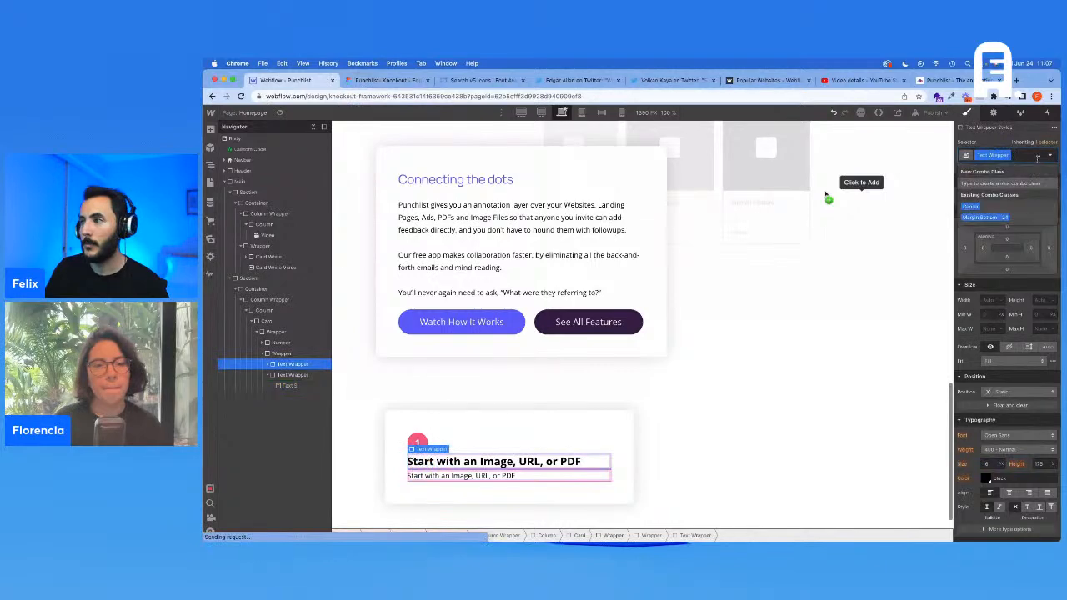
type("Margin Bot")
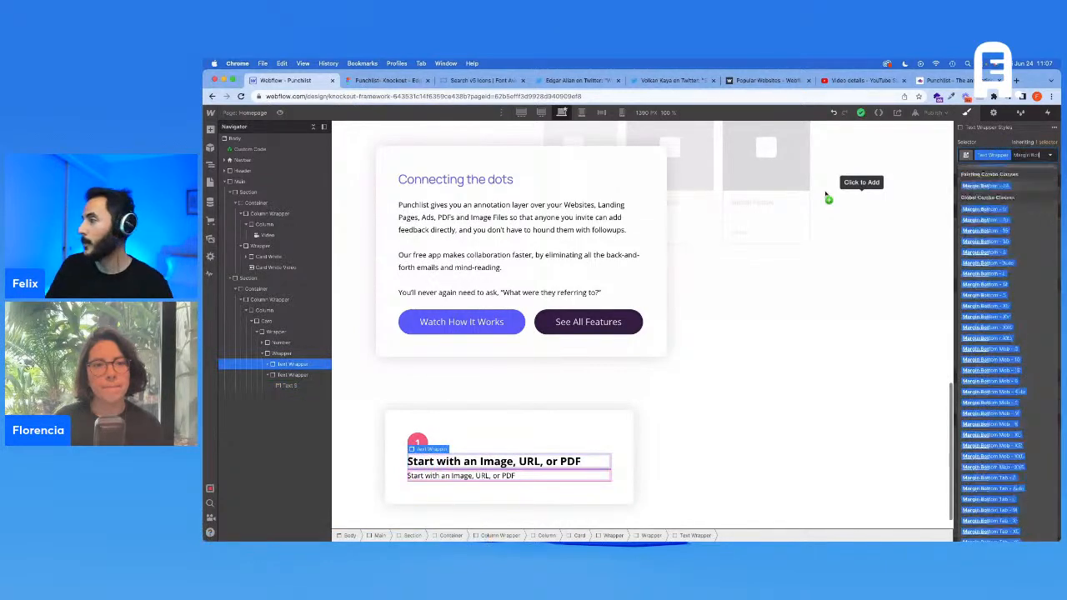
type("tom")
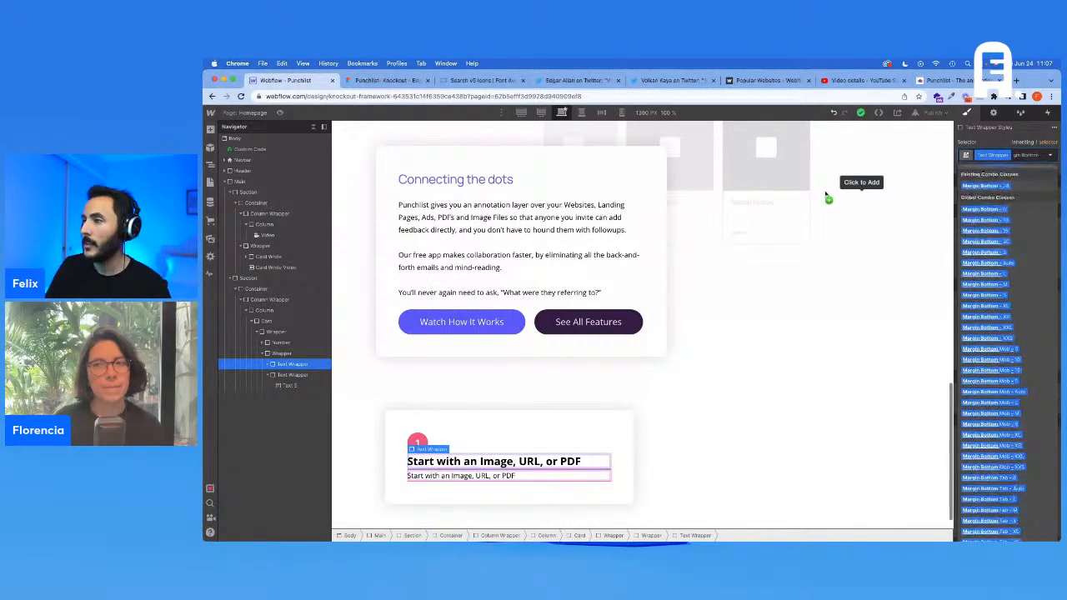
key("Return")
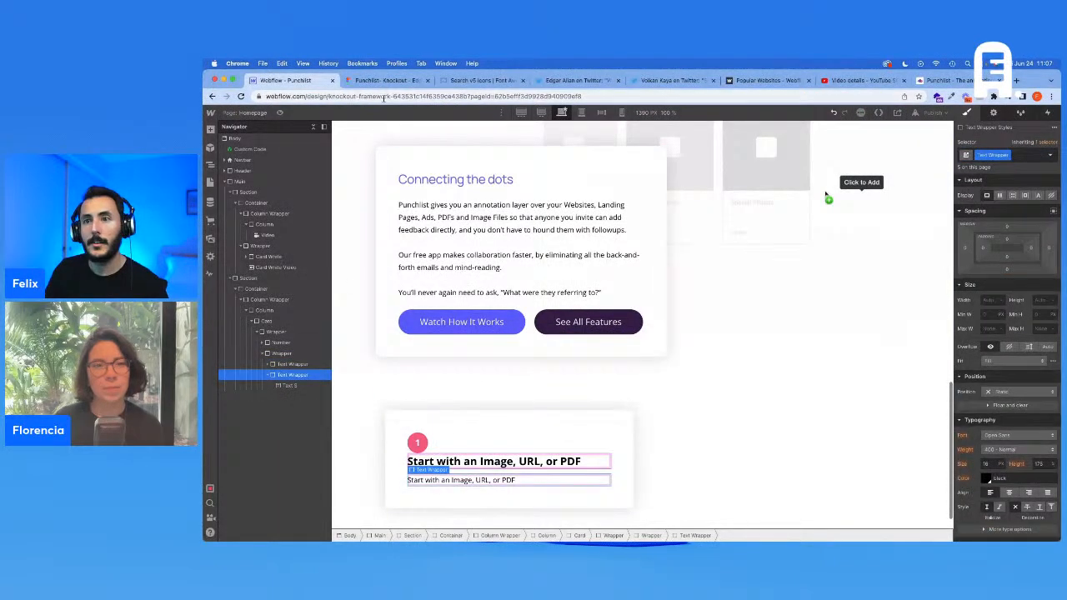
Copy the first paragraph "Punchlist allows you to annotate directly on a live website..." from Figma and replace the Text S block's content with it
left_click(386, 80)
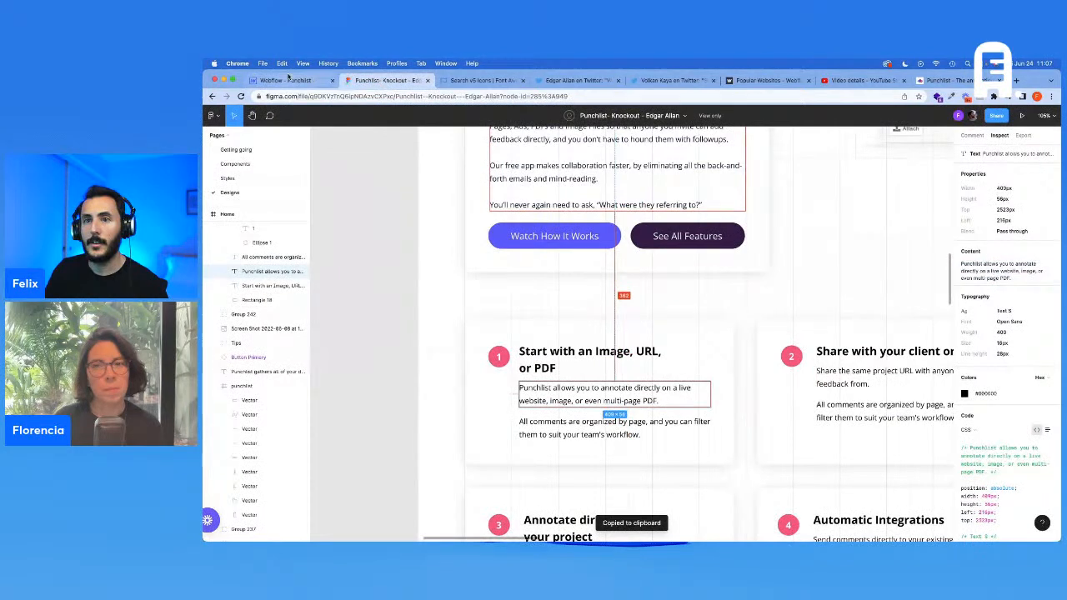
left_click(290, 80)
double_click(461, 480)
key("ctrl+v")
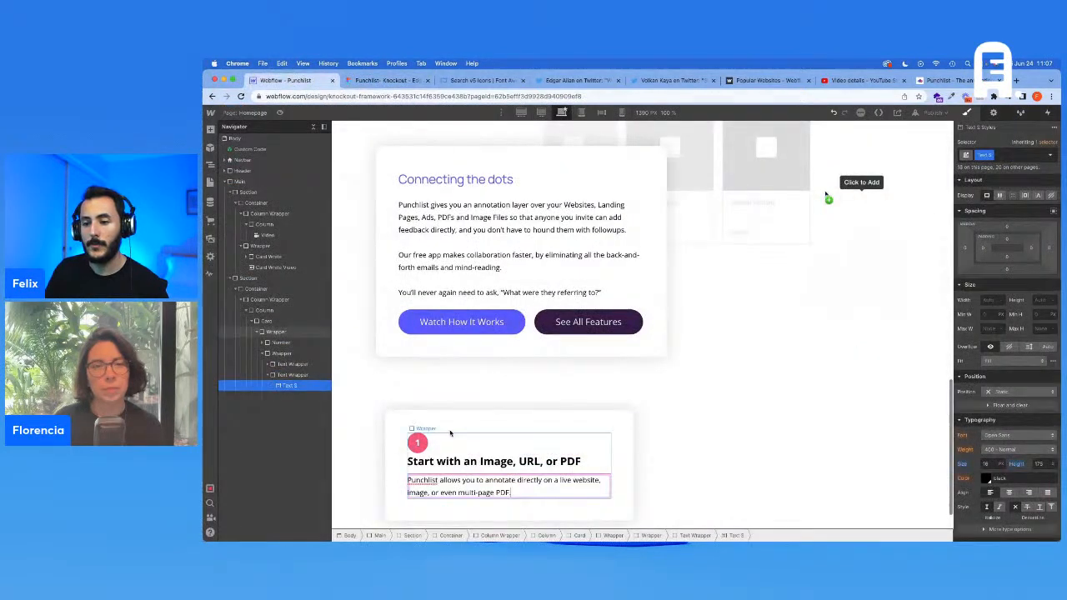
double_click(492, 460)
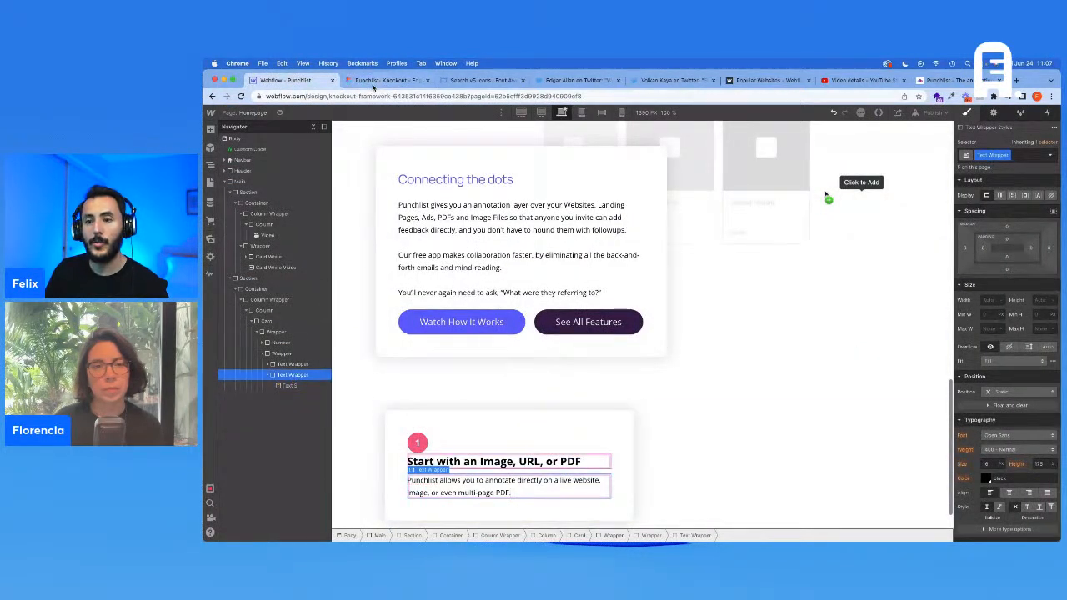
Copy the paragraph starting "All comments are organized by page" from Figma and add it below the first paragraph in the Text S block
left_click(386, 81)
left_click(601, 425)
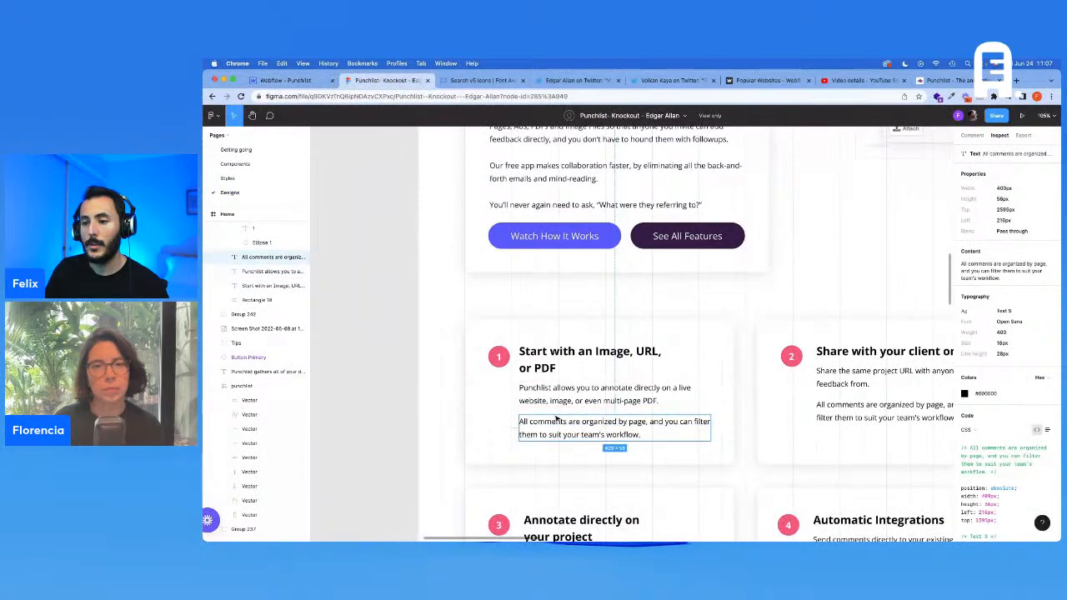
key("ctrl+c")
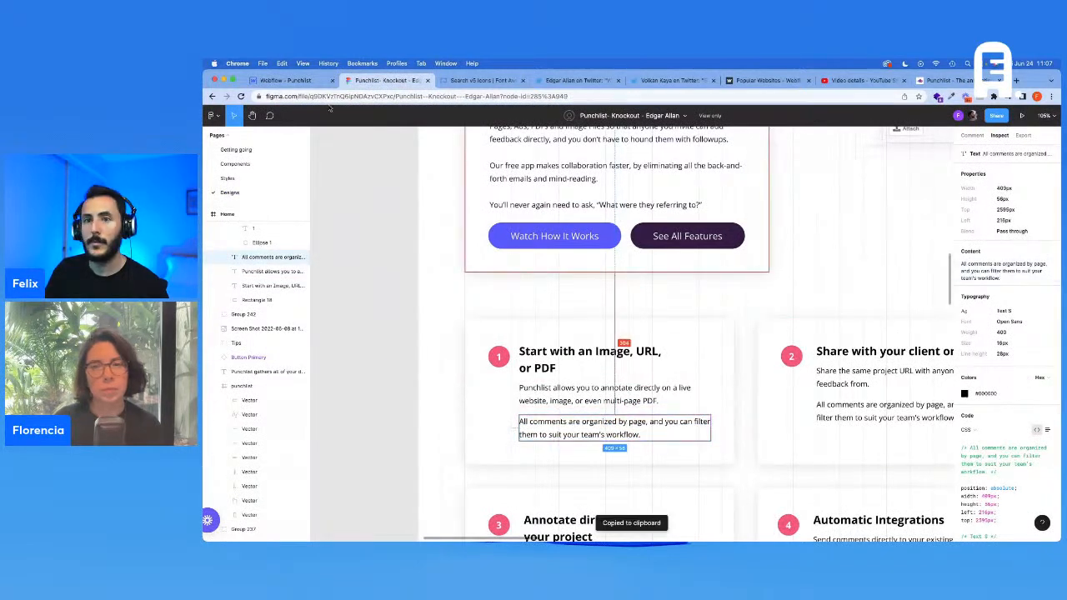
left_click(291, 80)
double_click(490, 491)
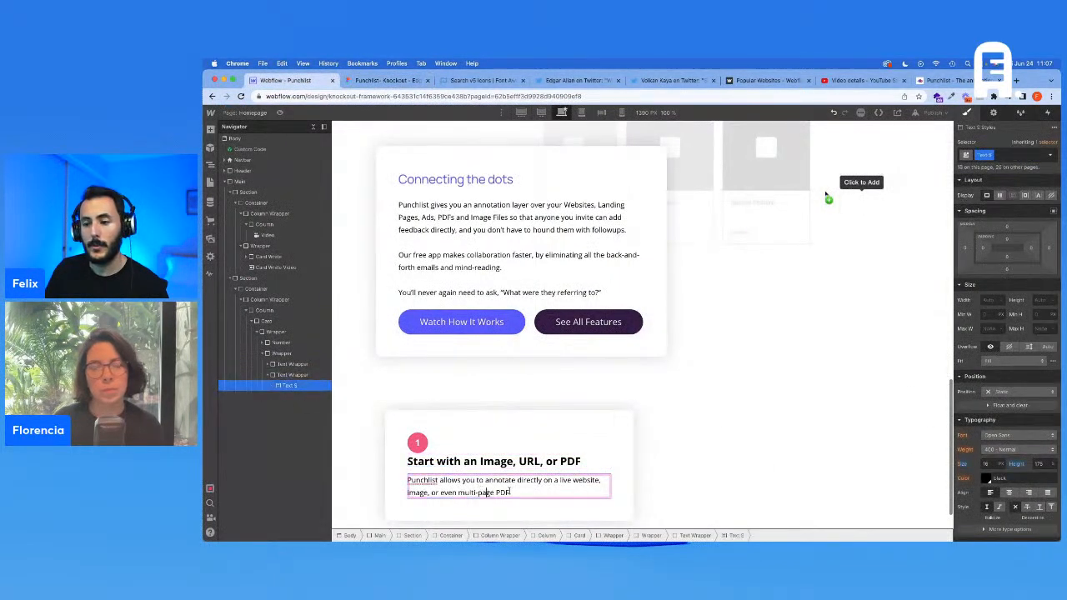
key("Return")
key("ctrl+v")
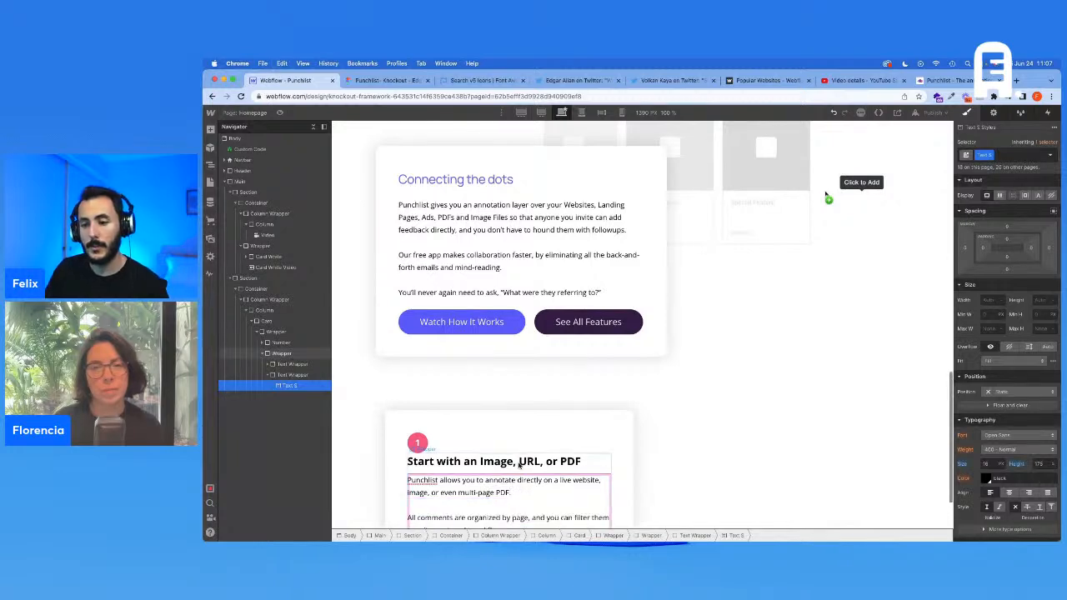
Check the card's paragraphs in Figma and duplicate the Text Wrapper holding both paragraphs in Webflow
left_click(516, 458)
scroll(516, 458, "down", 1)
left_click(388, 80)
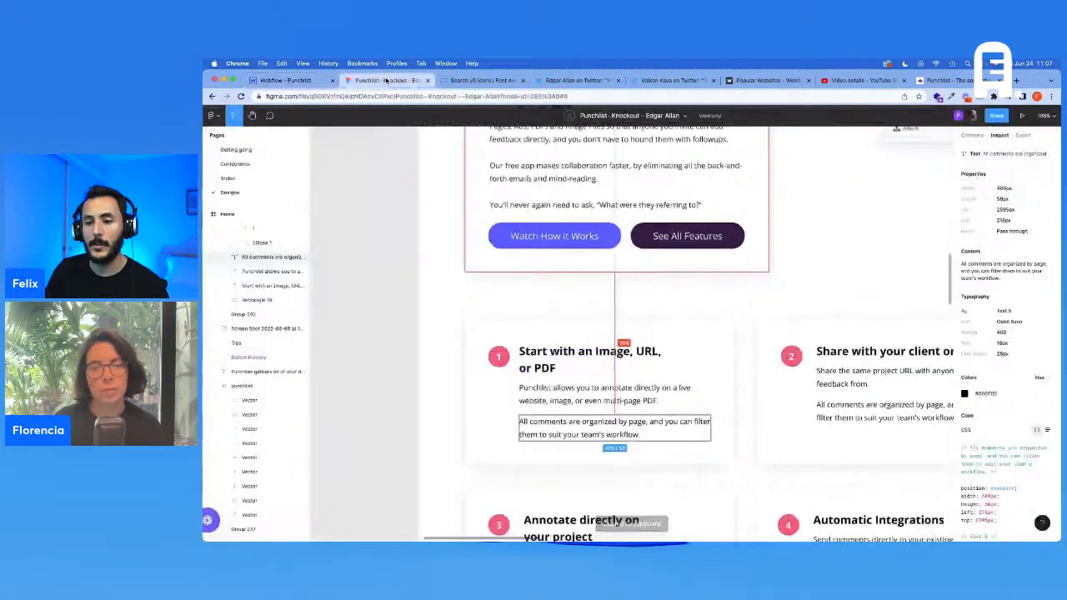
left_click(289, 80)
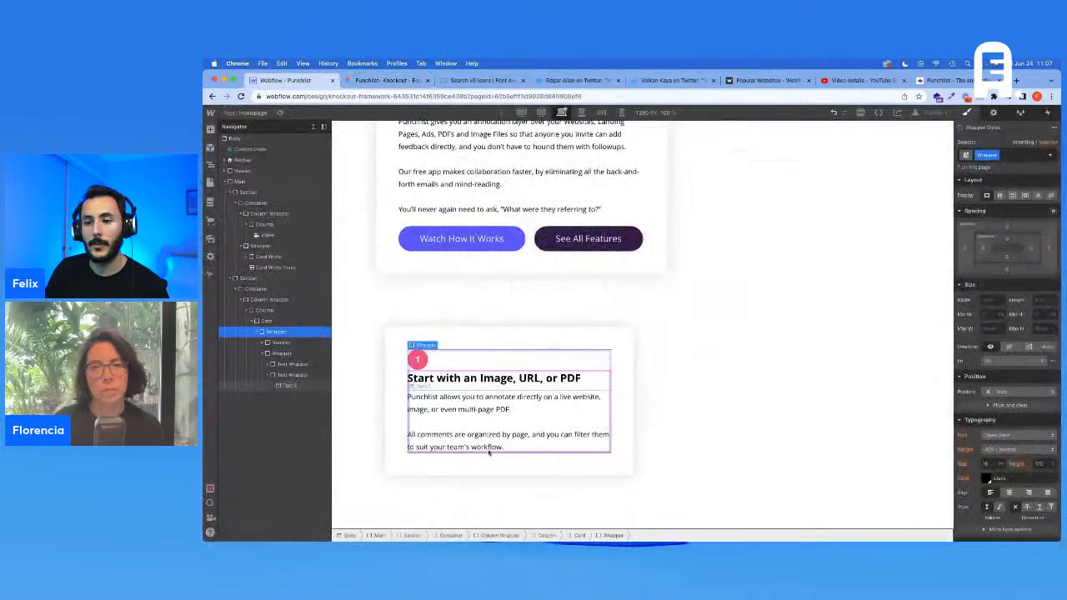
left_click(284, 376)
key("super+d")
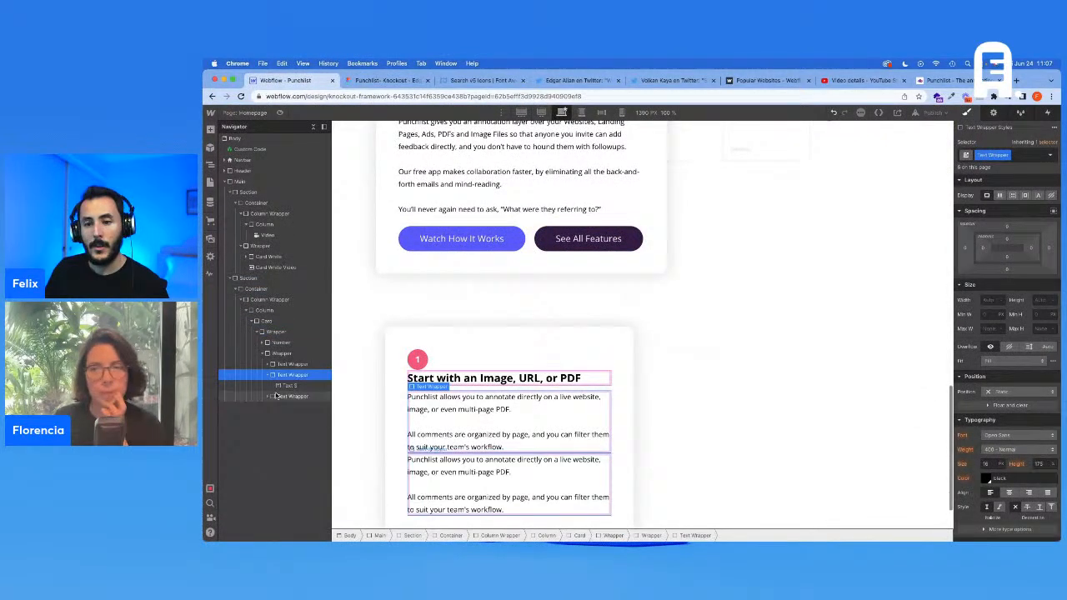
Keep only the "Punchlist allows you" paragraph in the original text block and only "All comments are organized" in the duplicate, without blank lines
left_click(287, 385)
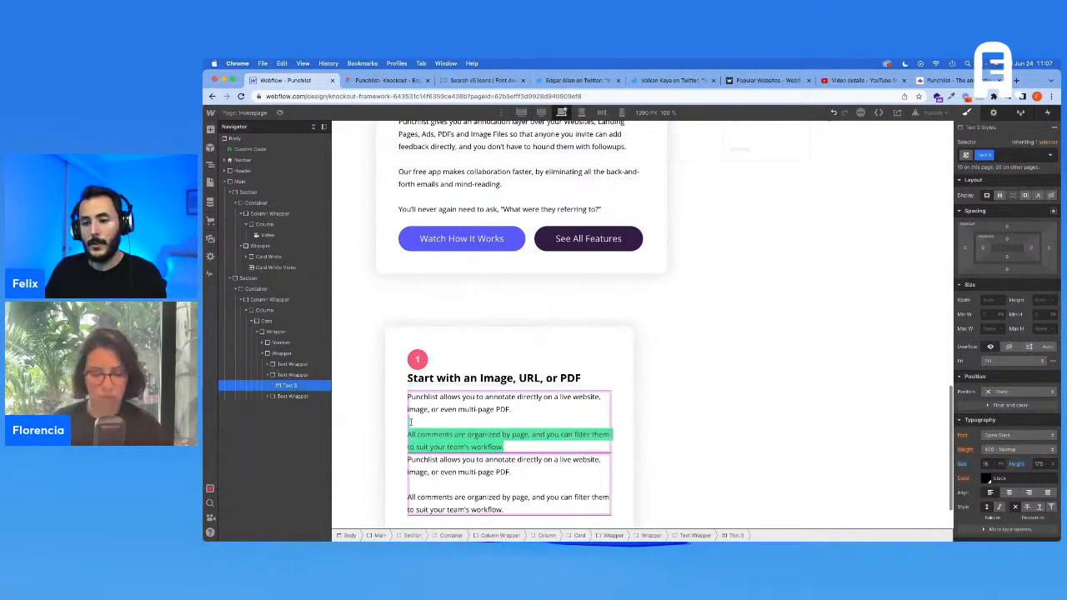
key("BackSpace")
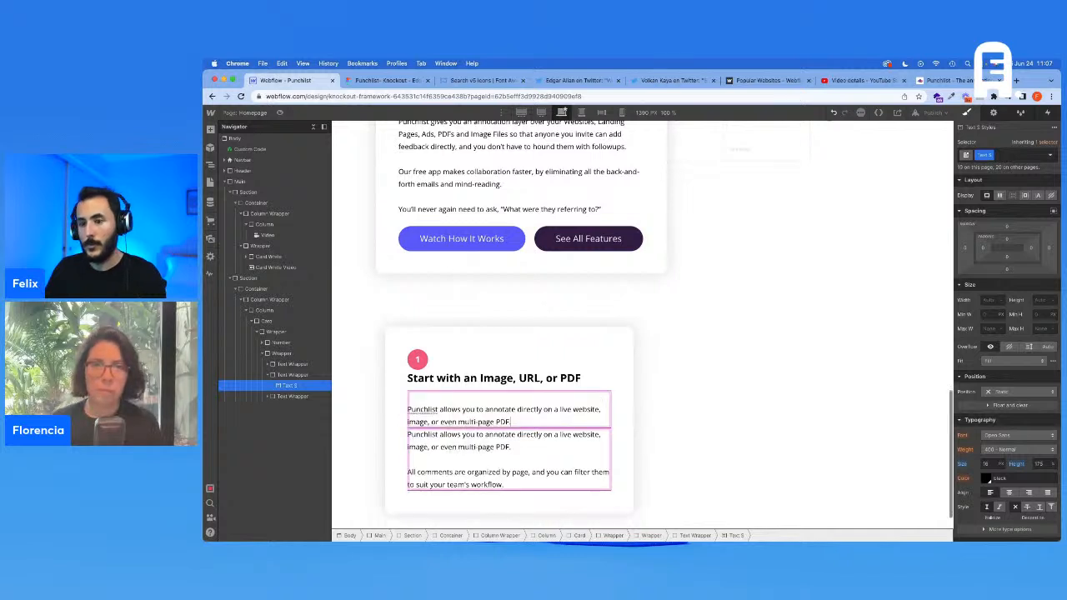
left_click(509, 453)
double_click(510, 451)
left_click_drag(509, 449, 400, 432)
key("BackSpace")
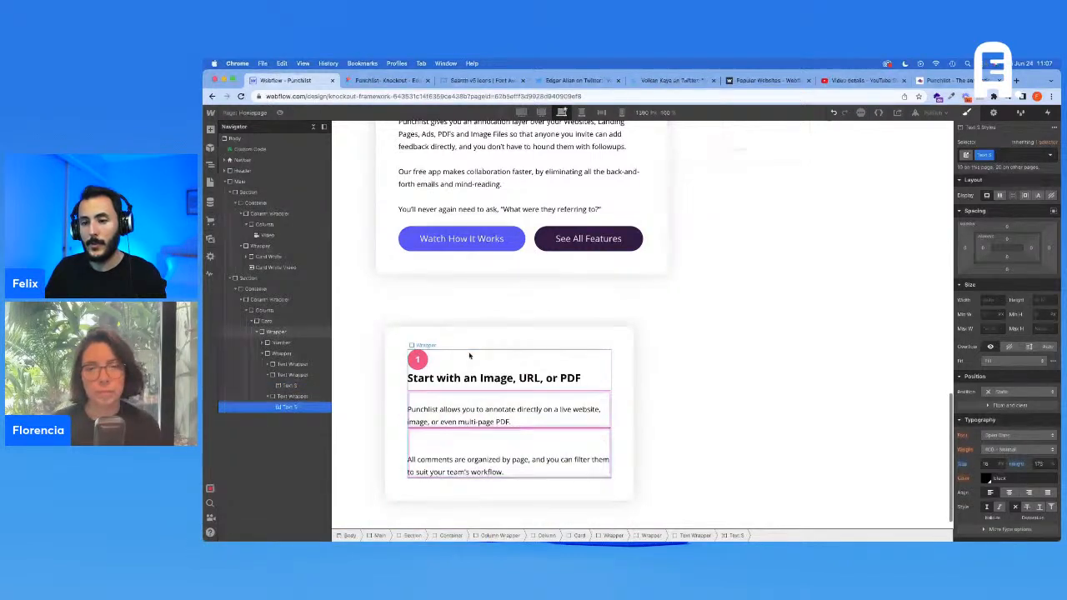
left_click(470, 355)
left_click(412, 401)
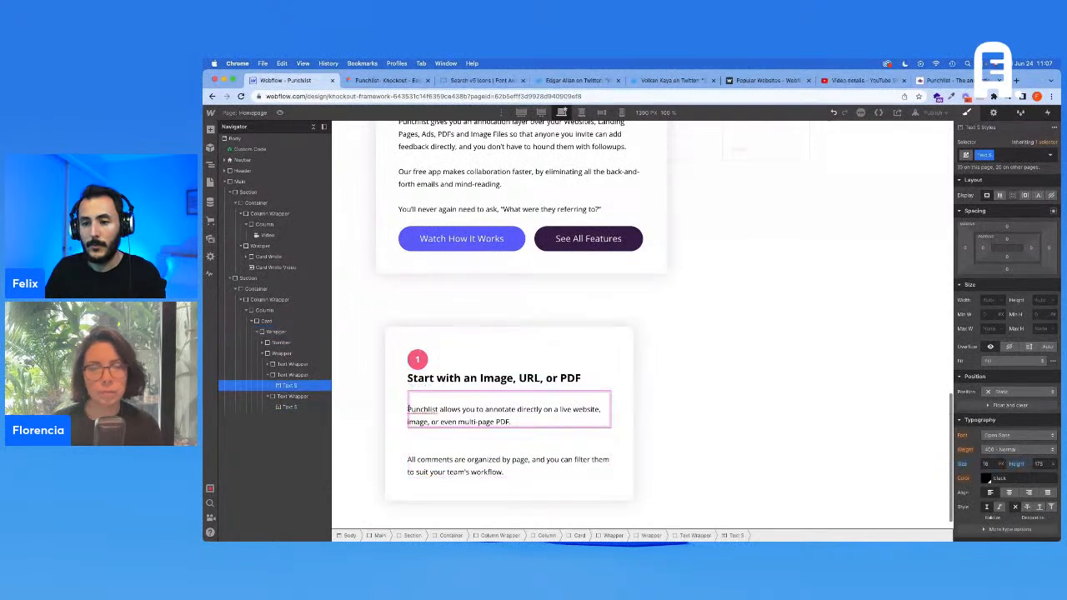
key("BackSpace")
double_click(453, 446)
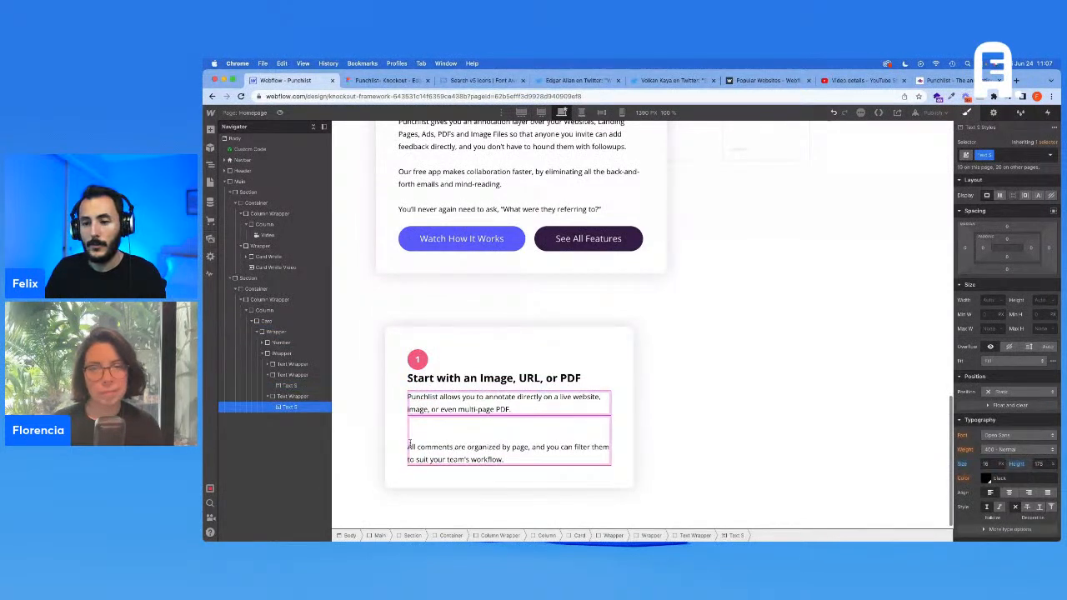
key("BackSpace")
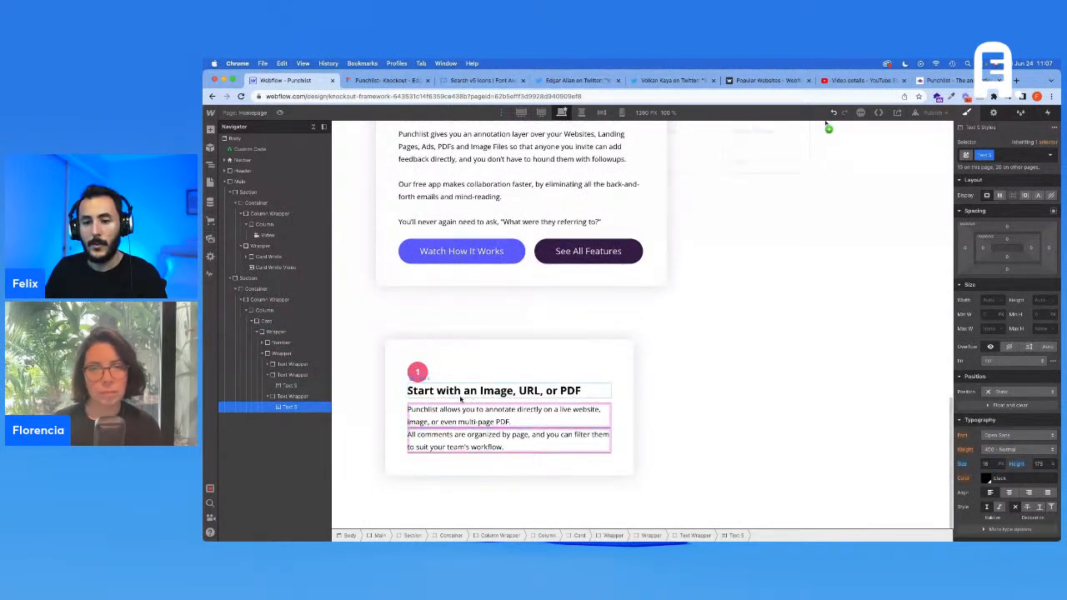
Add the Margin Bottom - 16 combo class to the first paragraph's Text Wrapper
left_click(298, 365)
left_click(304, 373)
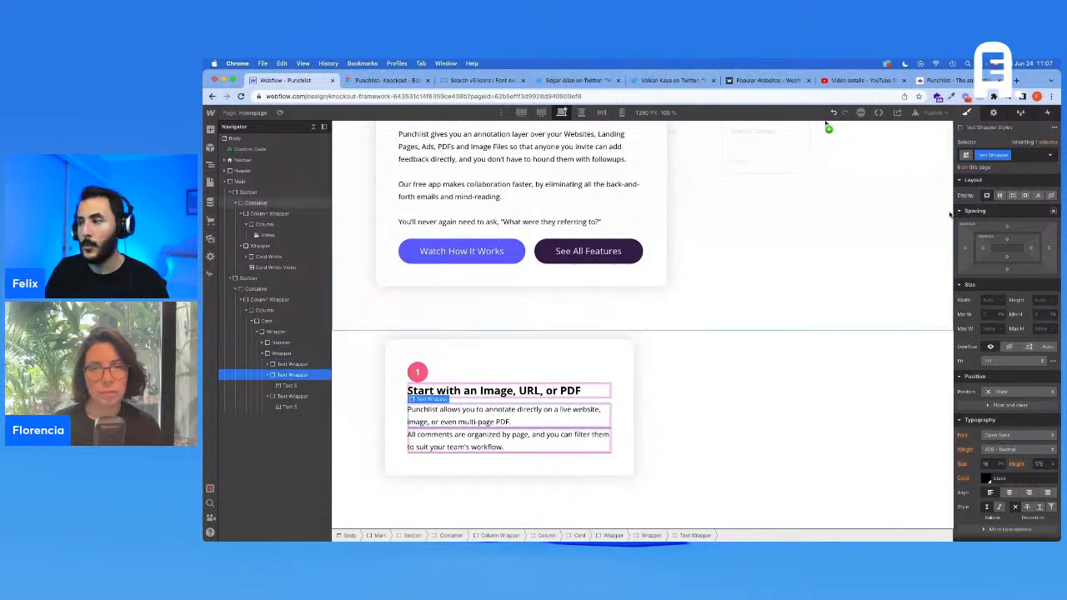
left_click(1025, 155)
type("Margin Bottom")
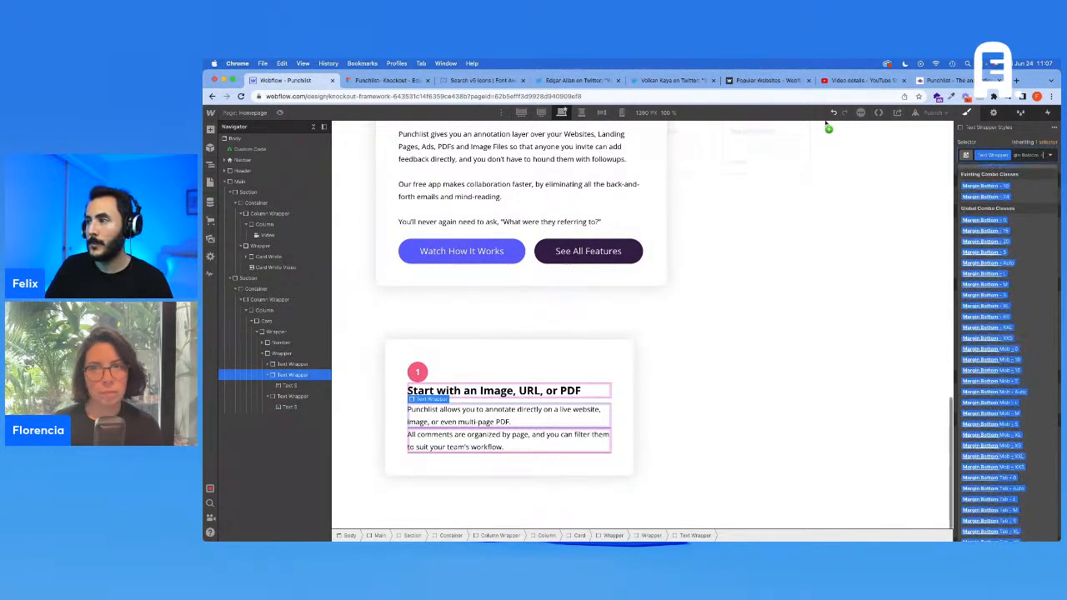
key("Return")
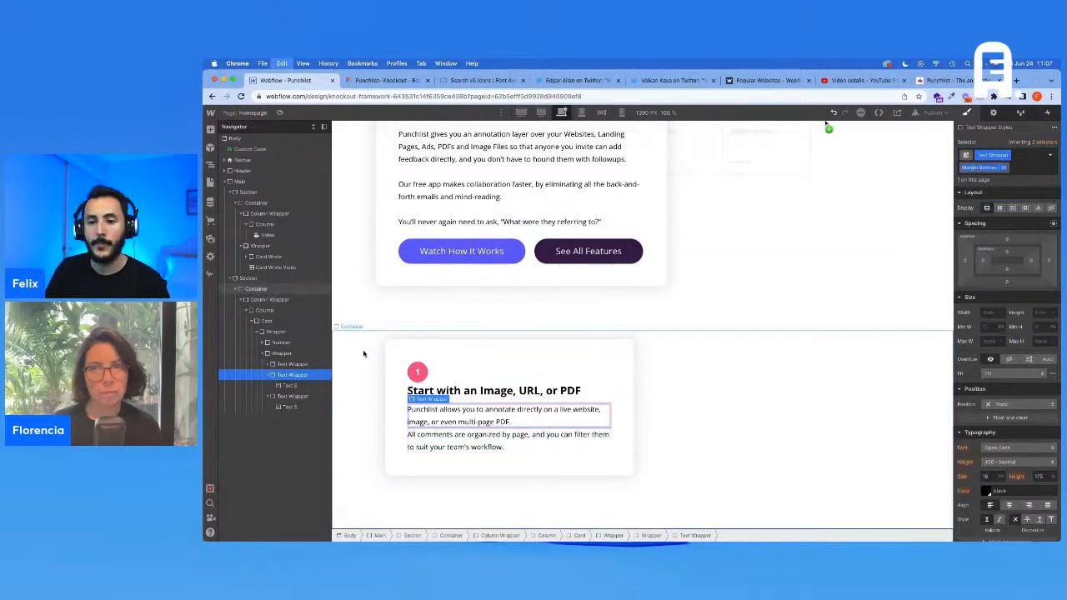
Add a div block with the Margin Bottom - 16 class to the card's inner Wrapper and set its bottom margin to 16 px
left_click(299, 354)
key("super+e")
type("d")
key("Return")
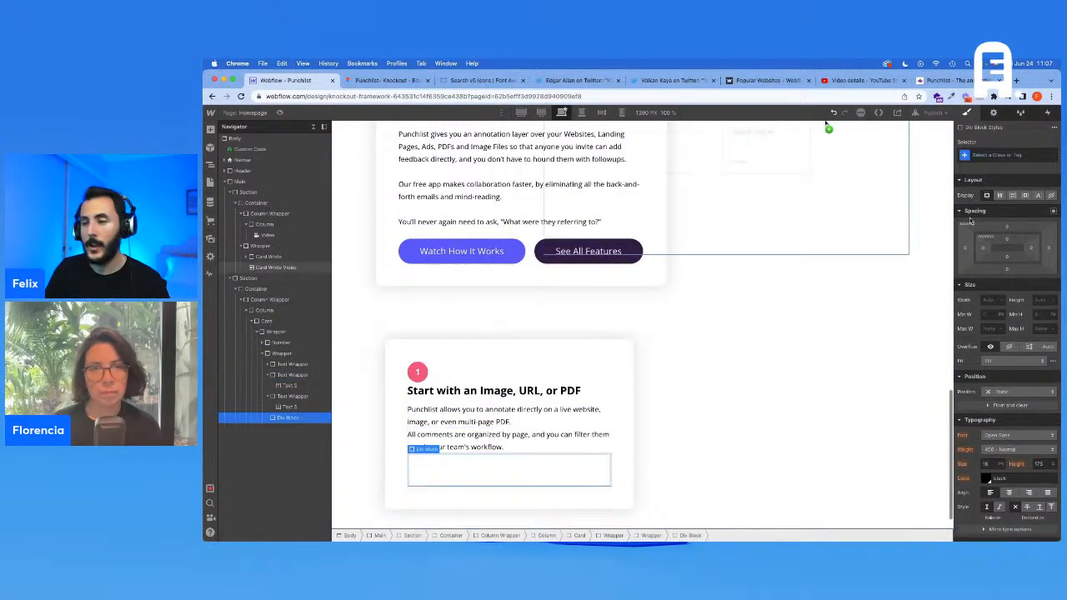
left_click(541, 113)
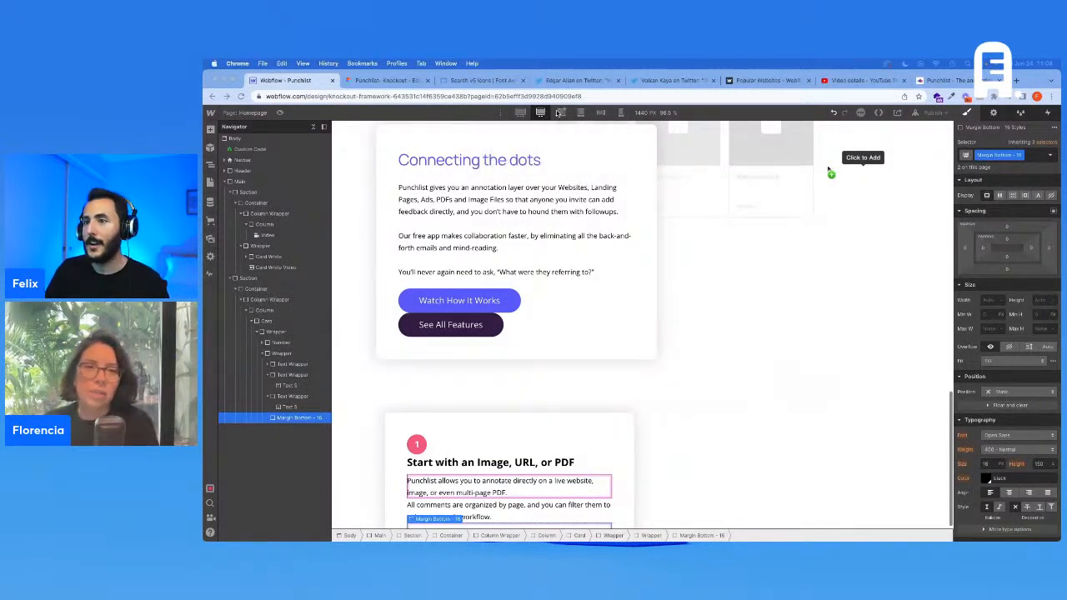
left_click(560, 112)
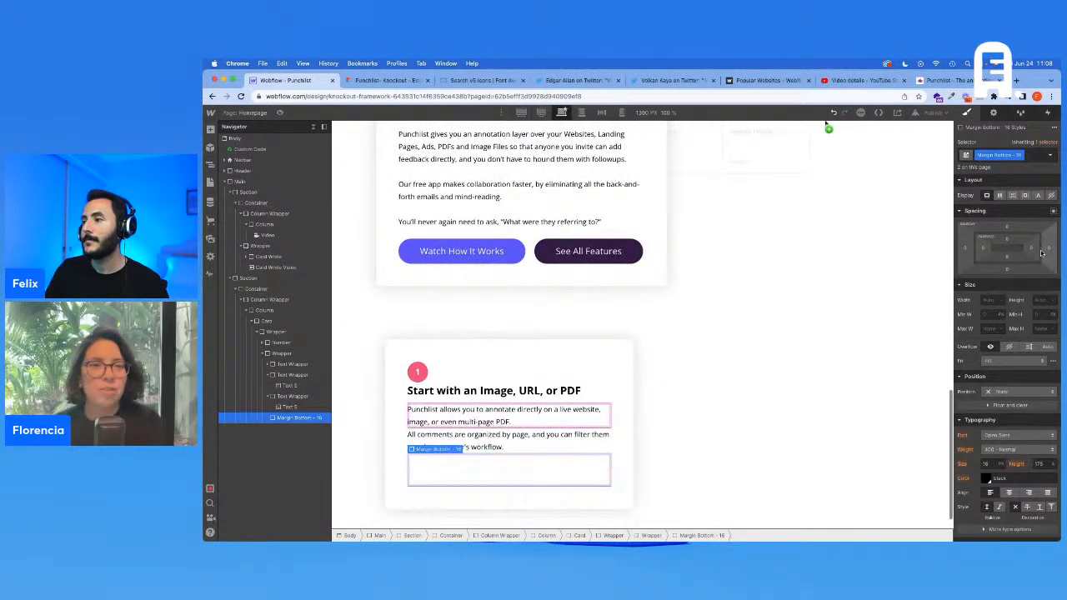
left_click(1008, 269)
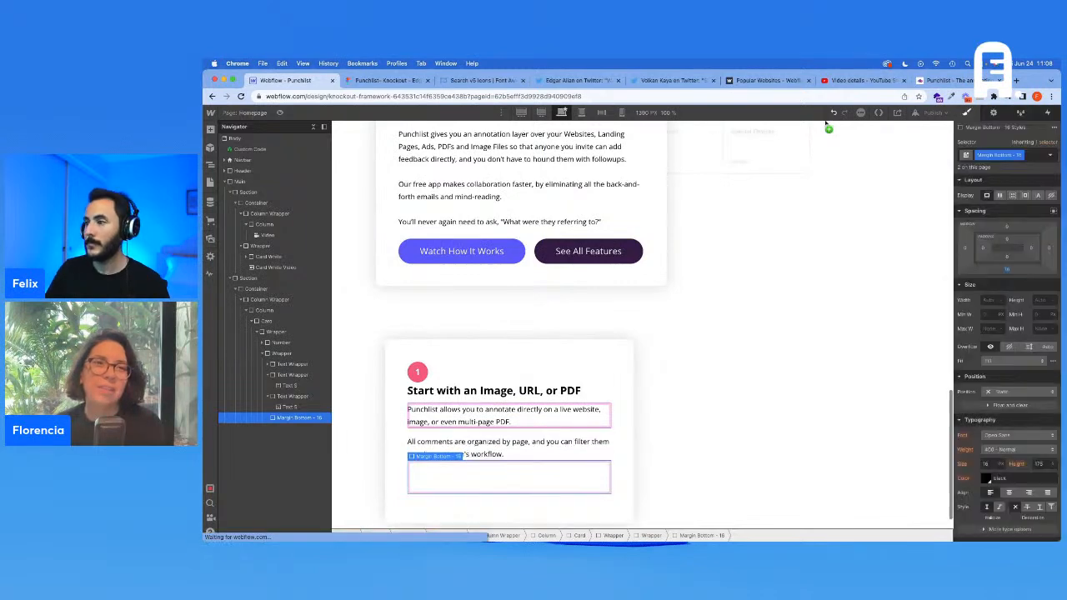
Set the Margin Bottom - 16 class's bottom margin to 1.111vw at the 1440 px breakpoint
left_click(541, 113)
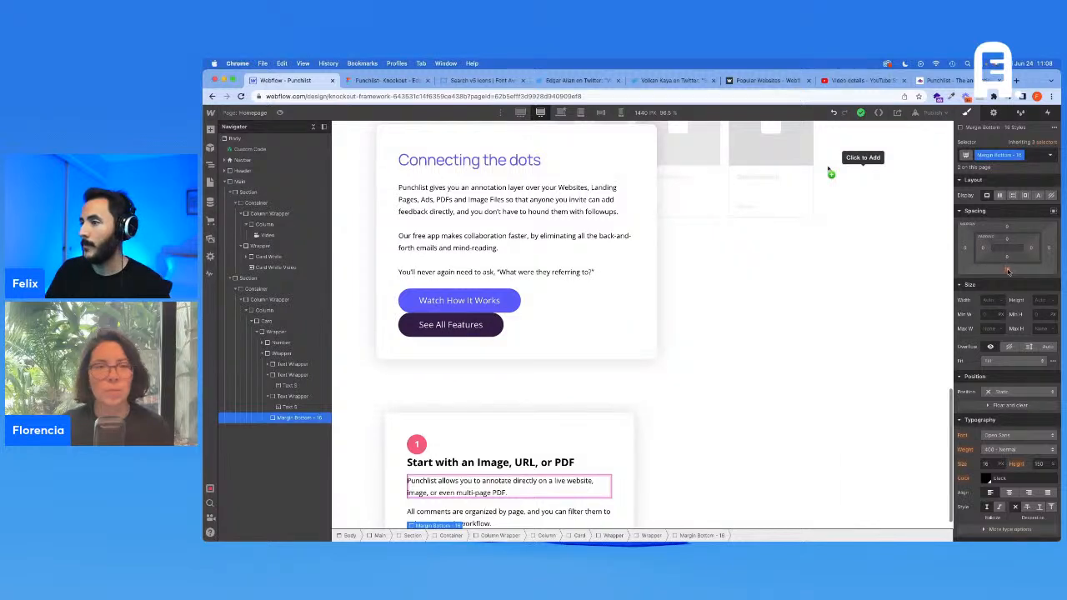
left_click(1023, 258)
type("1.111rem")
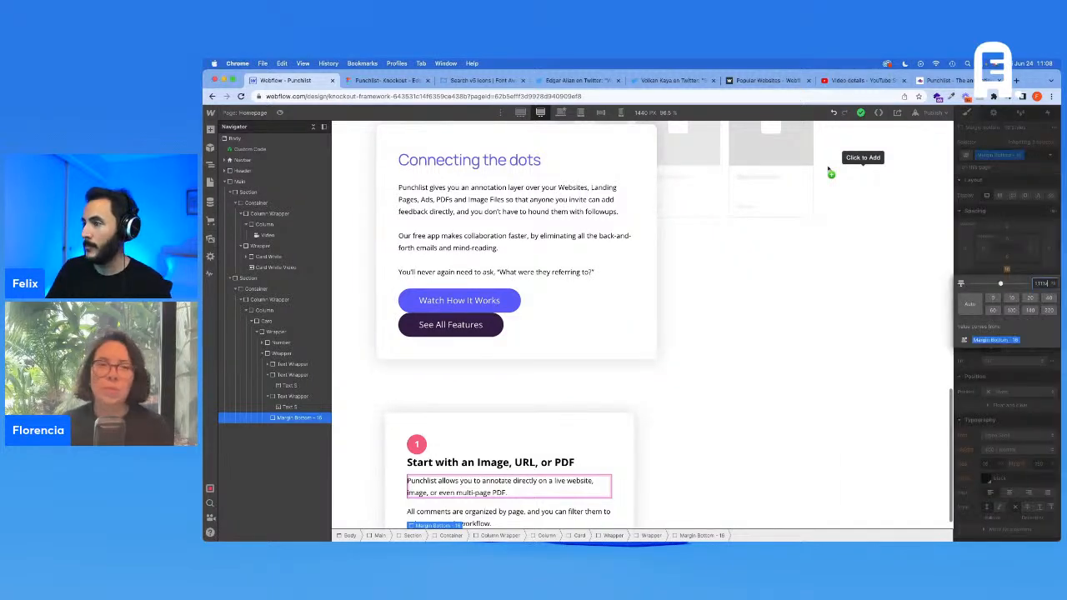
type("vw")
key("Return")
Set the Margin Bottom - 16 class's bottom margin to about 21.3 px at the 1920 px breakpoint
left_click(520, 112)
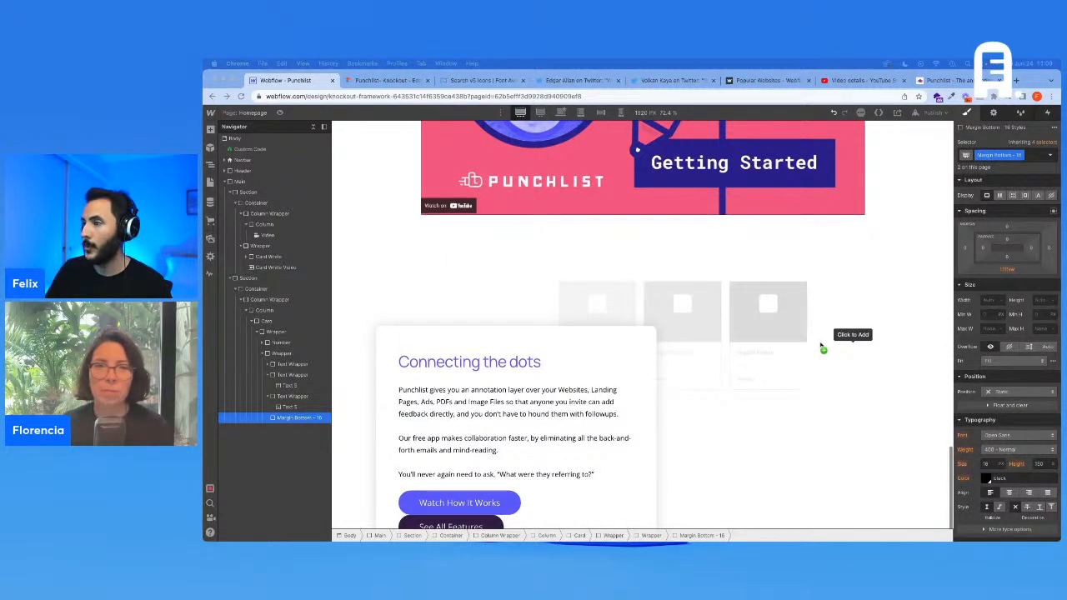
left_click(1007, 268)
type("20")
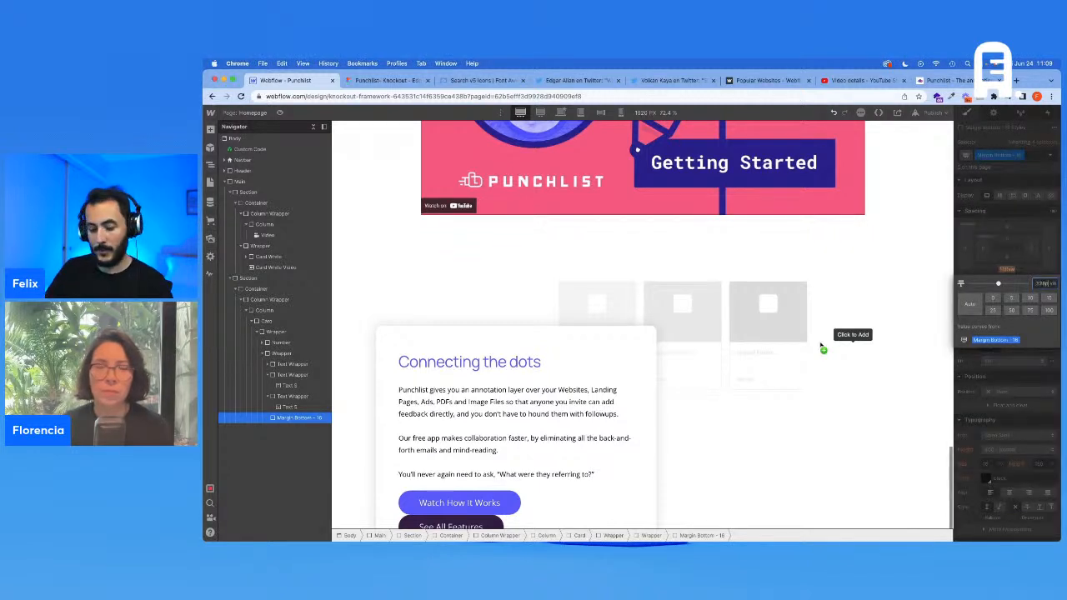
key("Return")
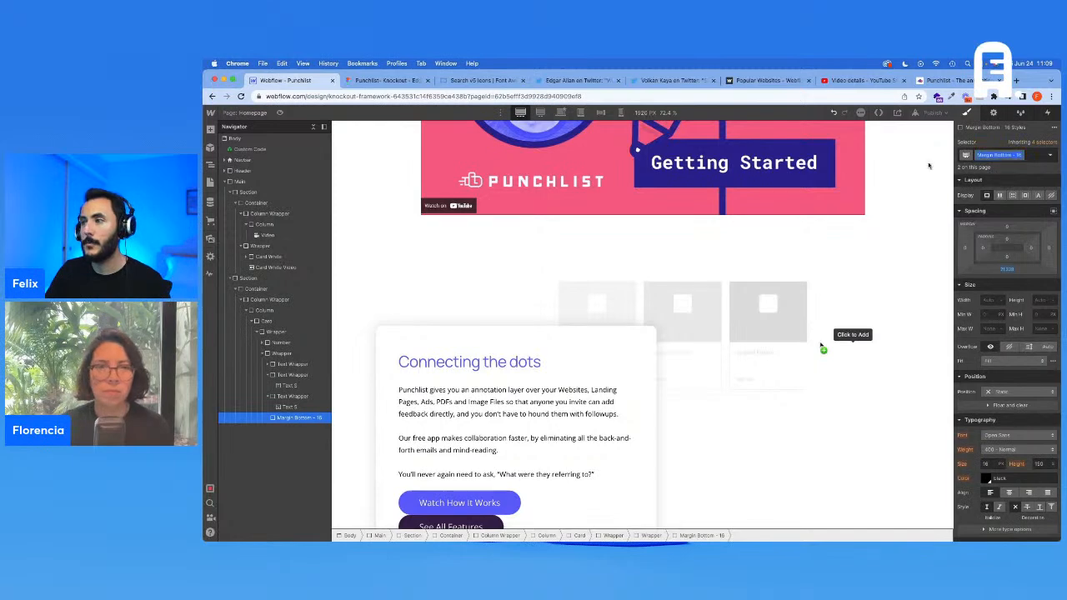
Delete the helper Margin Bottom - 16 div block and compare the card's layout with the Figma design
left_click(314, 419)
key("Delete")
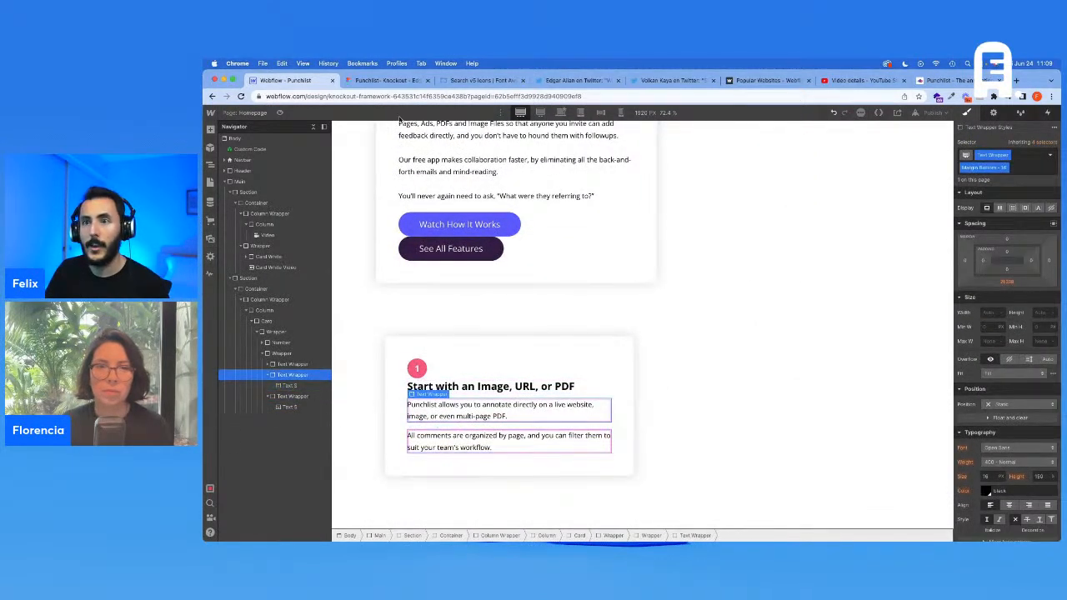
left_click(383, 80)
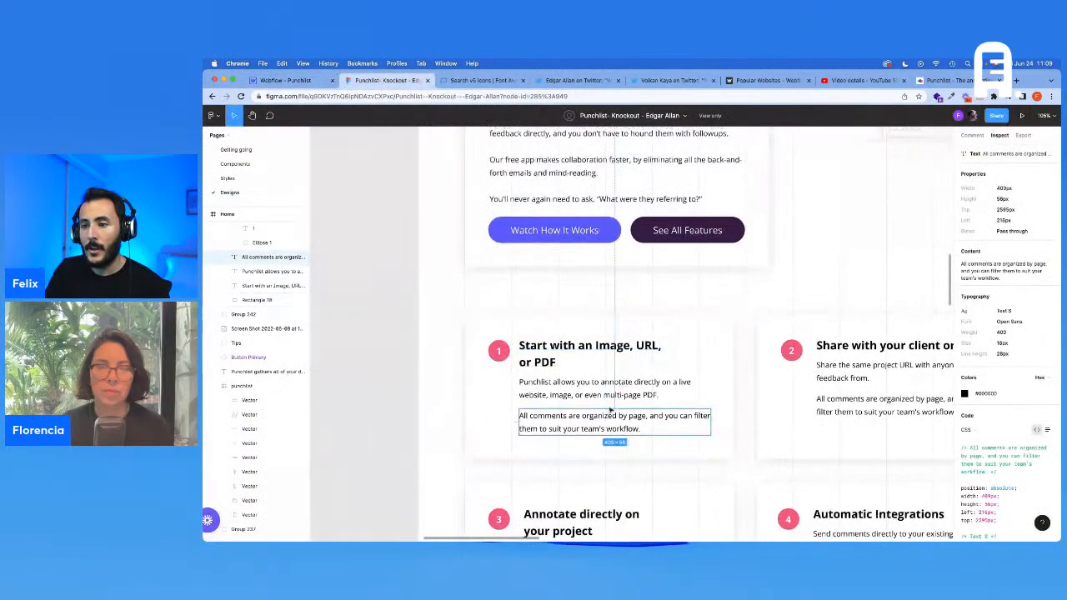
left_click(286, 80)
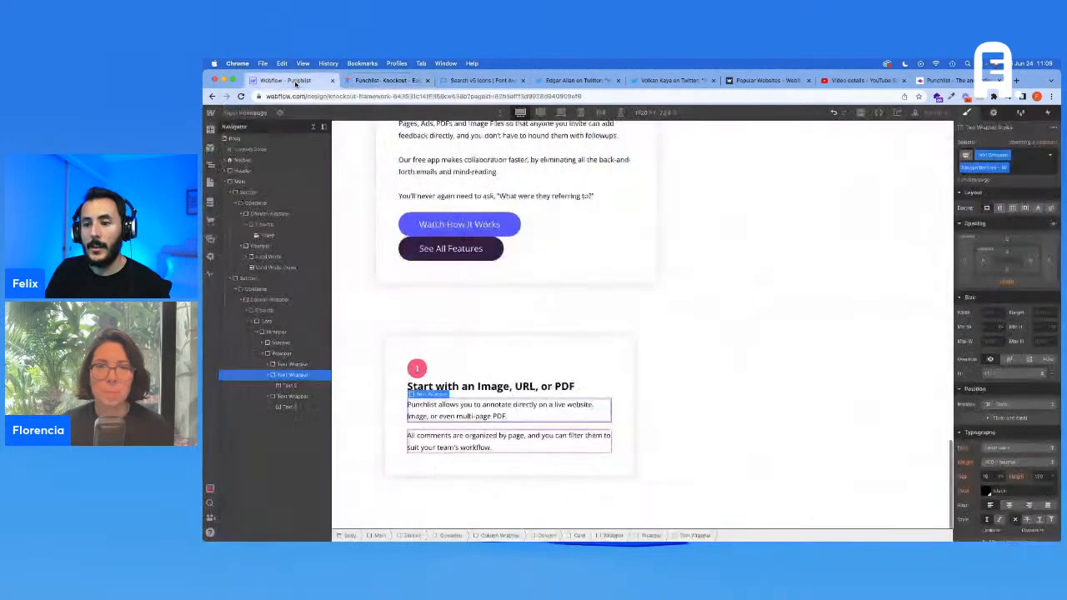
Try the Flex combo class on the inner Wrapper around the heading and paragraphs, and undo it
left_click(281, 353)
left_click(1022, 154)
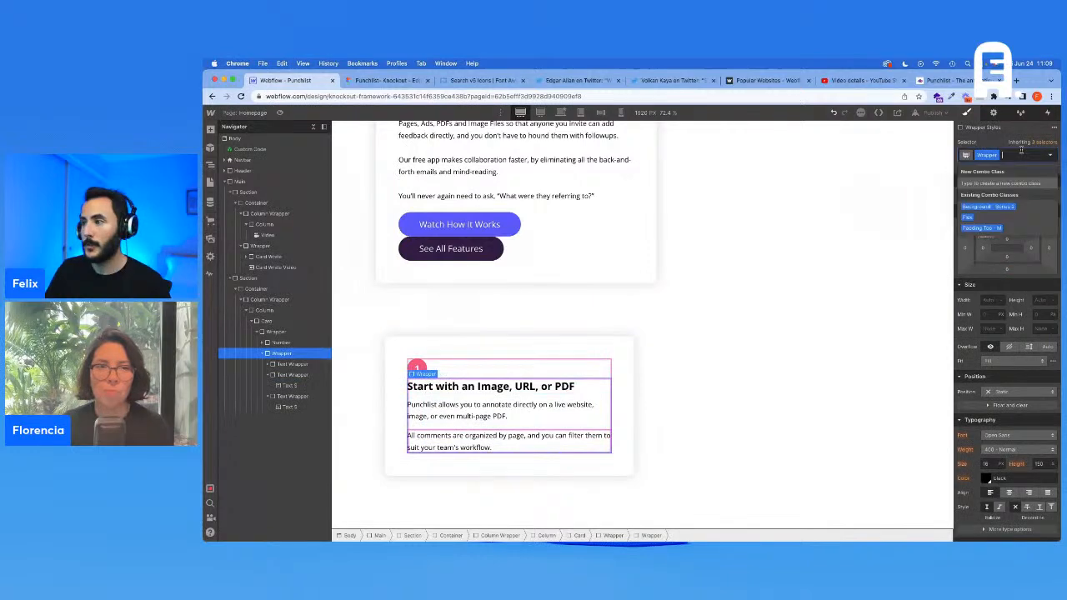
type("Flex")
key("Return")
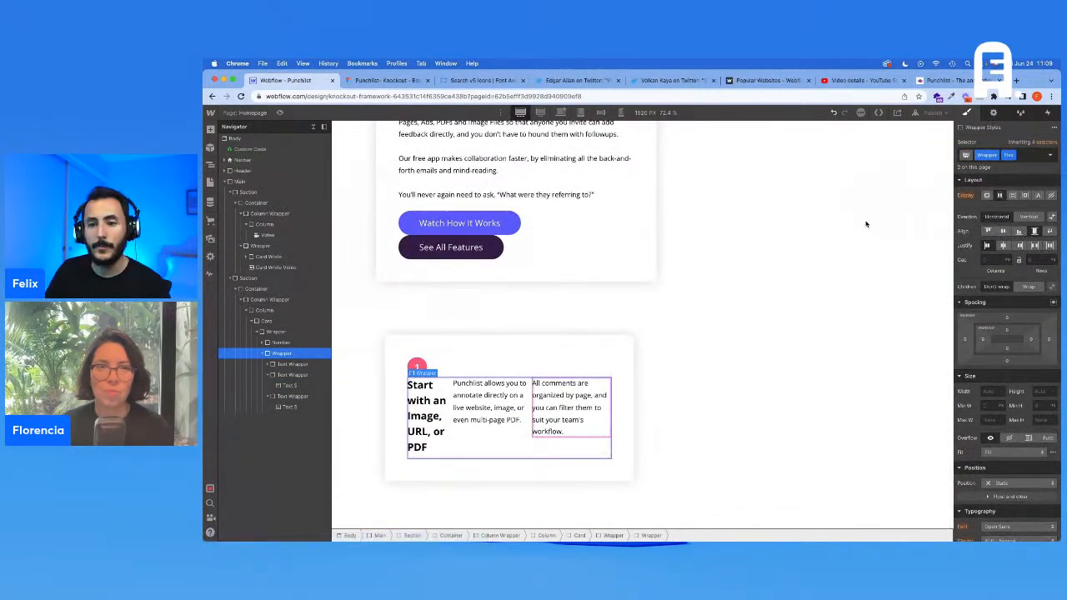
key("super+z")
Add the Flex combo class to the outer Wrapper that holds the number badge and the text
key("Up")
key("super+Return")
type("fl")
key("Return")
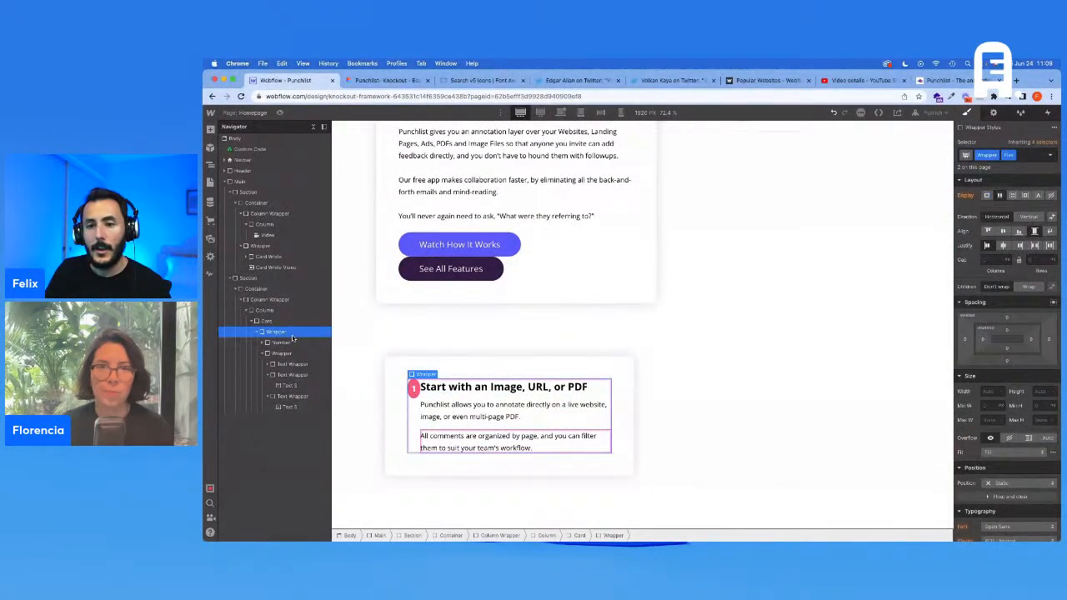
Set the Number badge to neither shrink nor grow and add the Flex Grow combo class to the inner text Wrapper
left_click(291, 342)
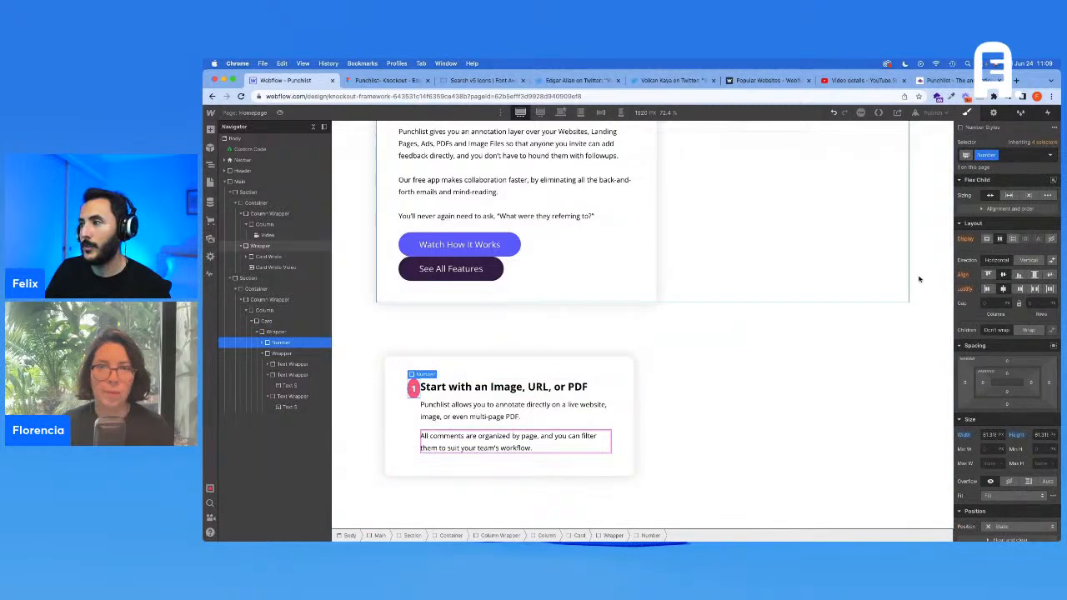
left_click(1031, 196)
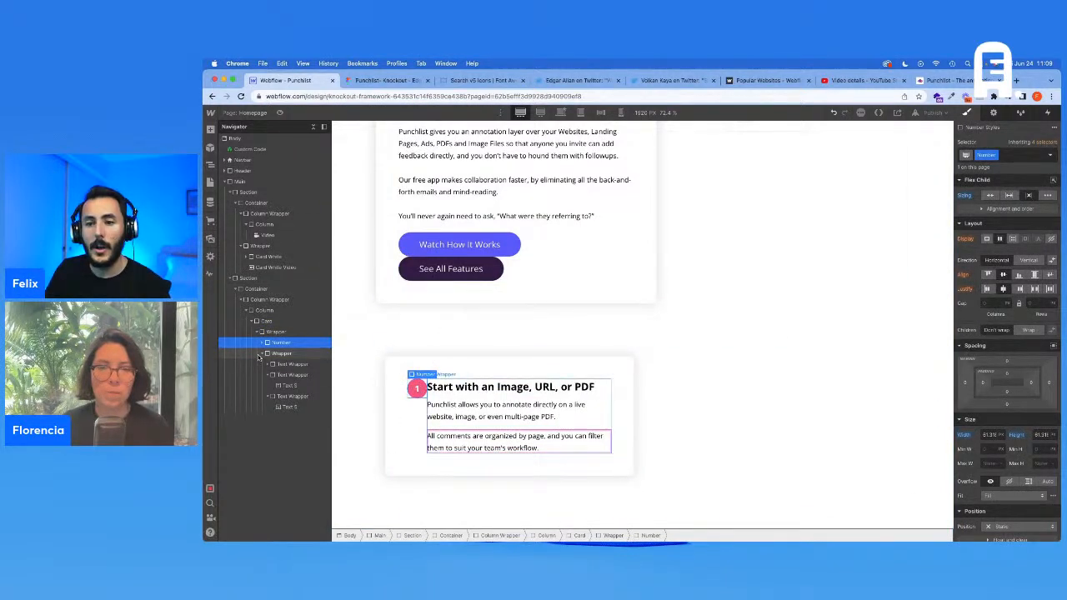
left_click(284, 354)
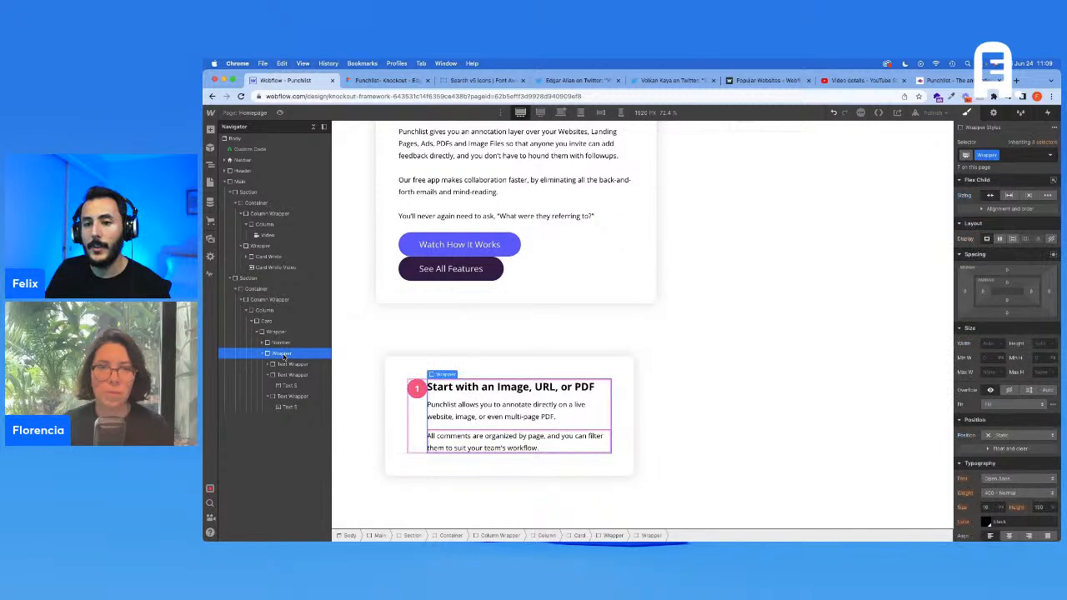
left_click(1020, 155)
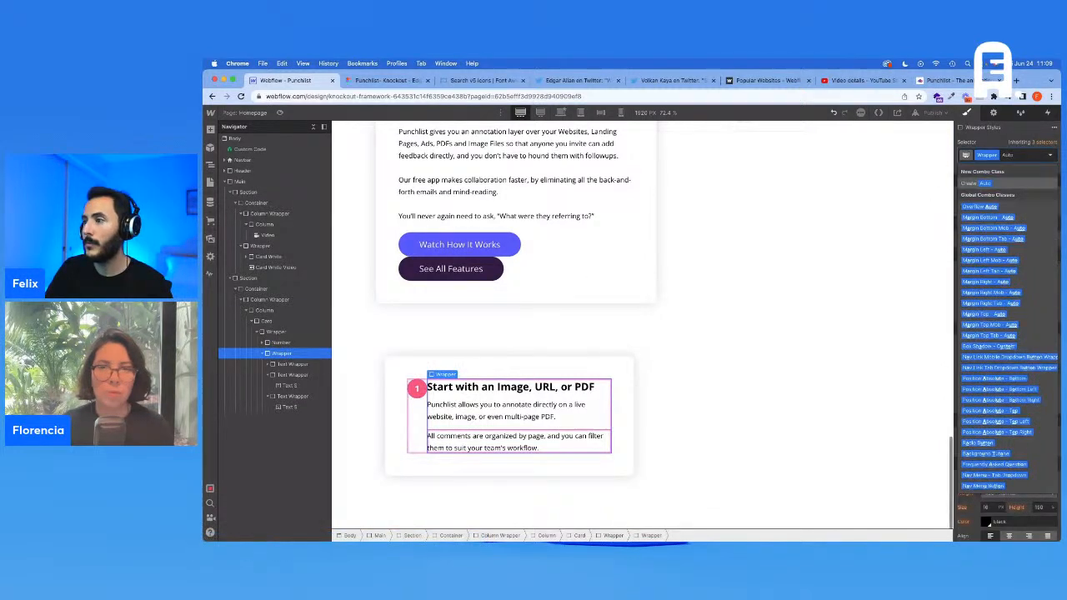
type("flex")
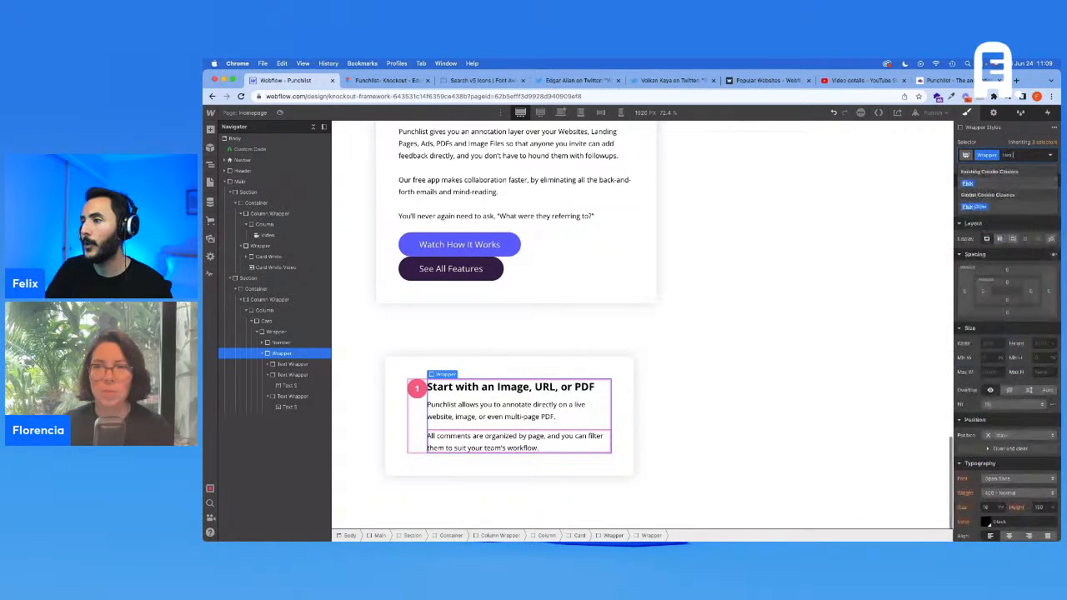
left_click(1008, 207)
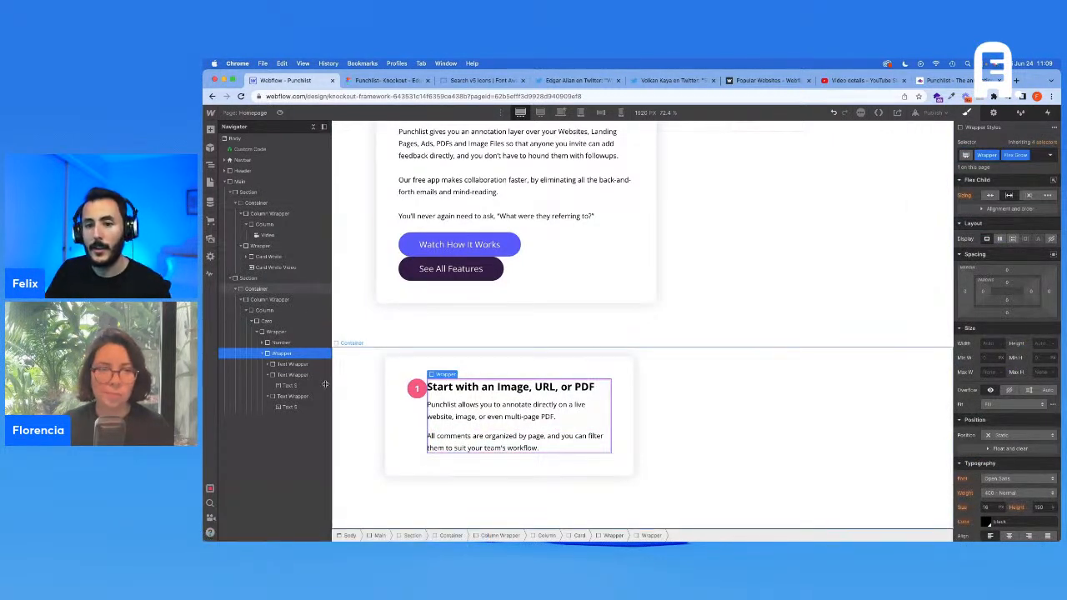
Add the Margin Right - 20 combo class to the first card's Number badge, comparing the badge spacing with the Figma design
left_click(288, 342)
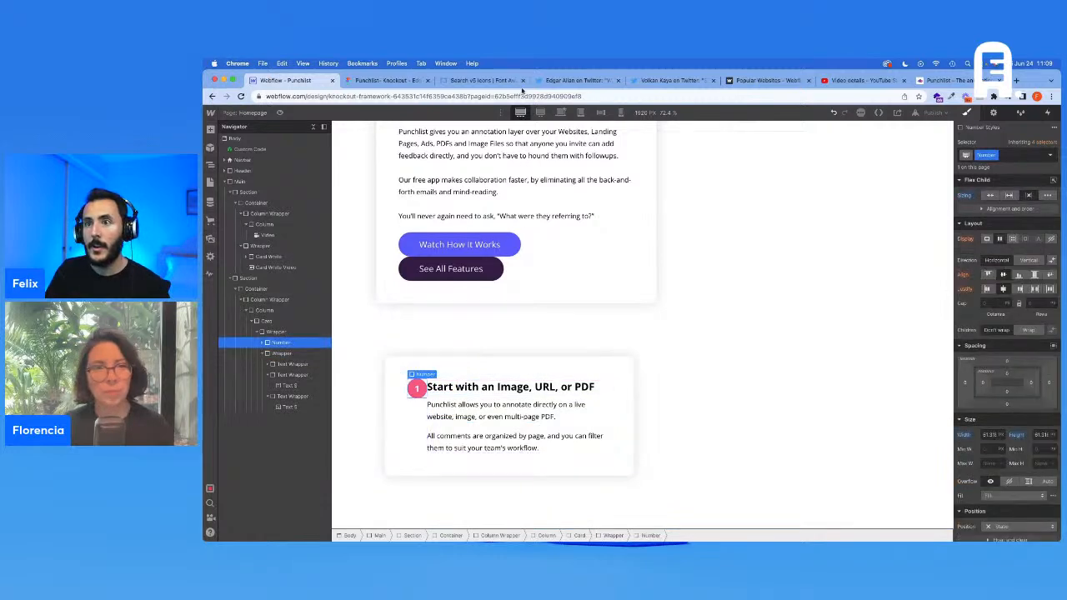
left_click(503, 351)
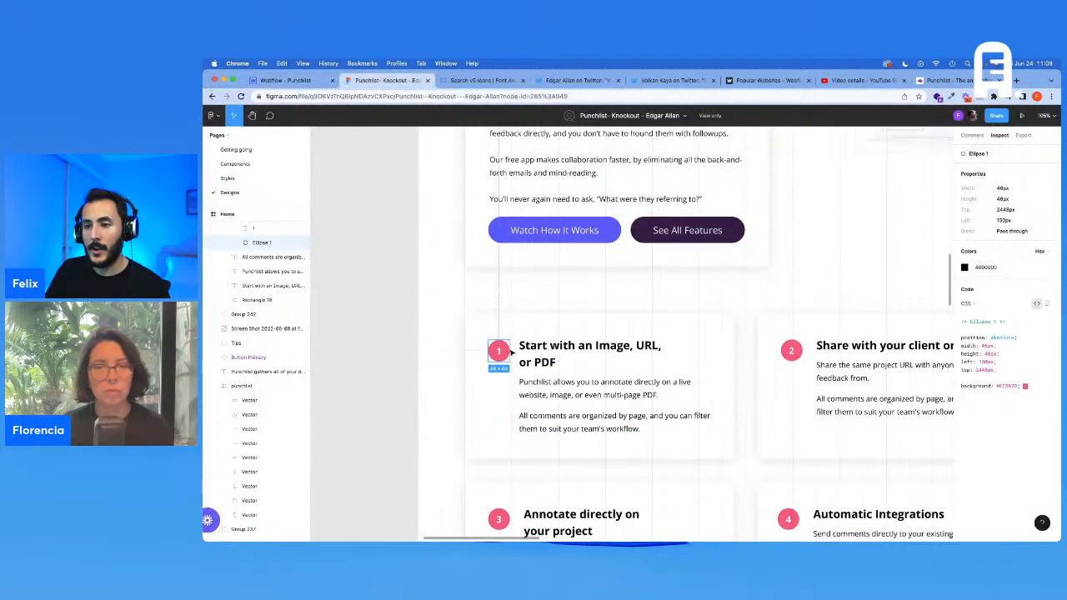
left_click(313, 81)
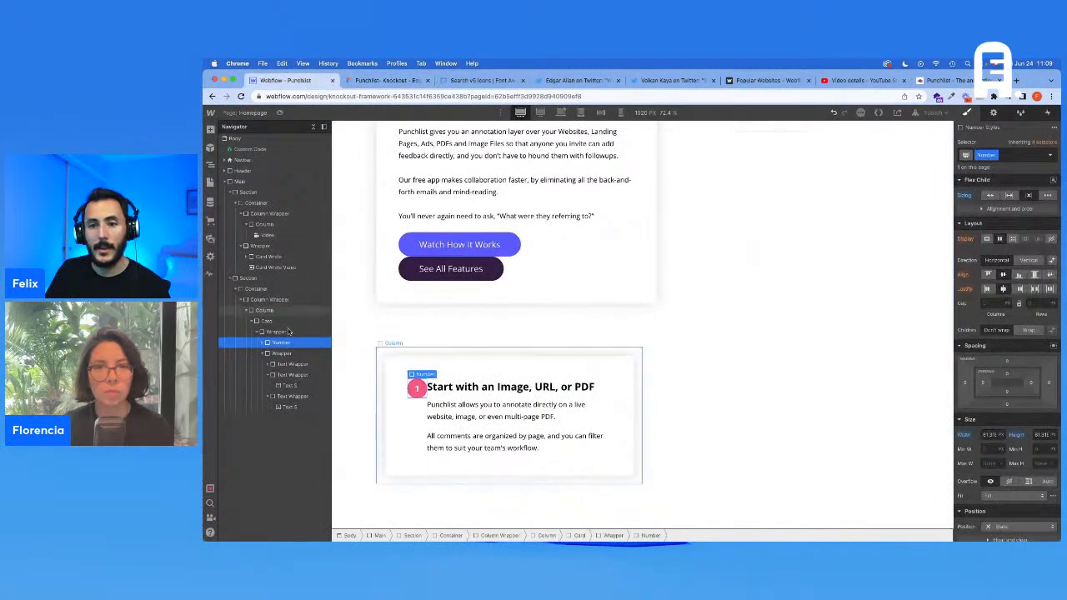
left_click(1006, 158)
type("Margin Rig")
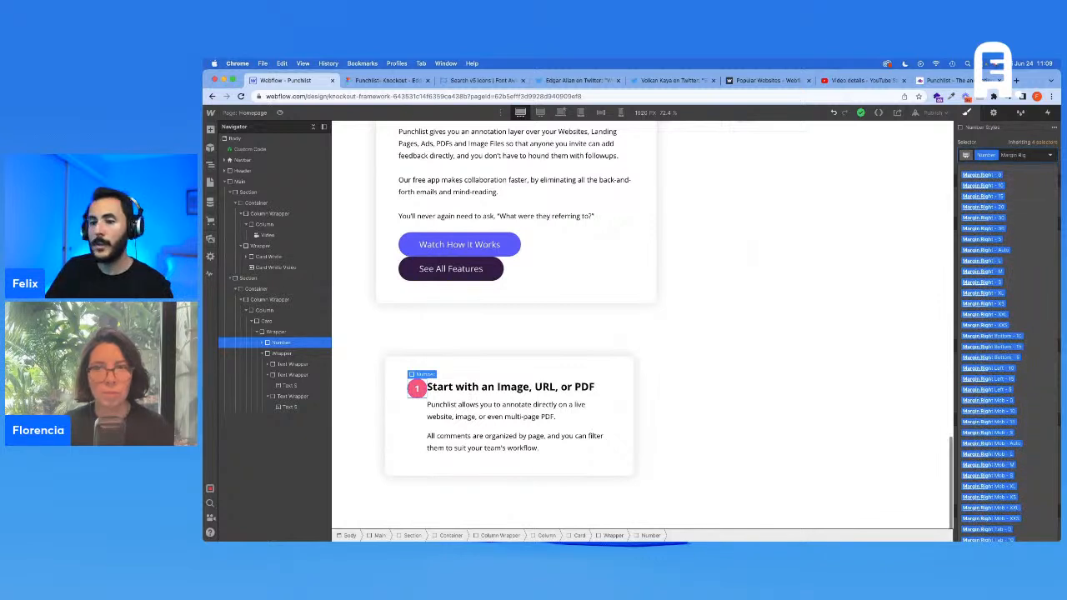
left_click(988, 206)
left_click(313, 354)
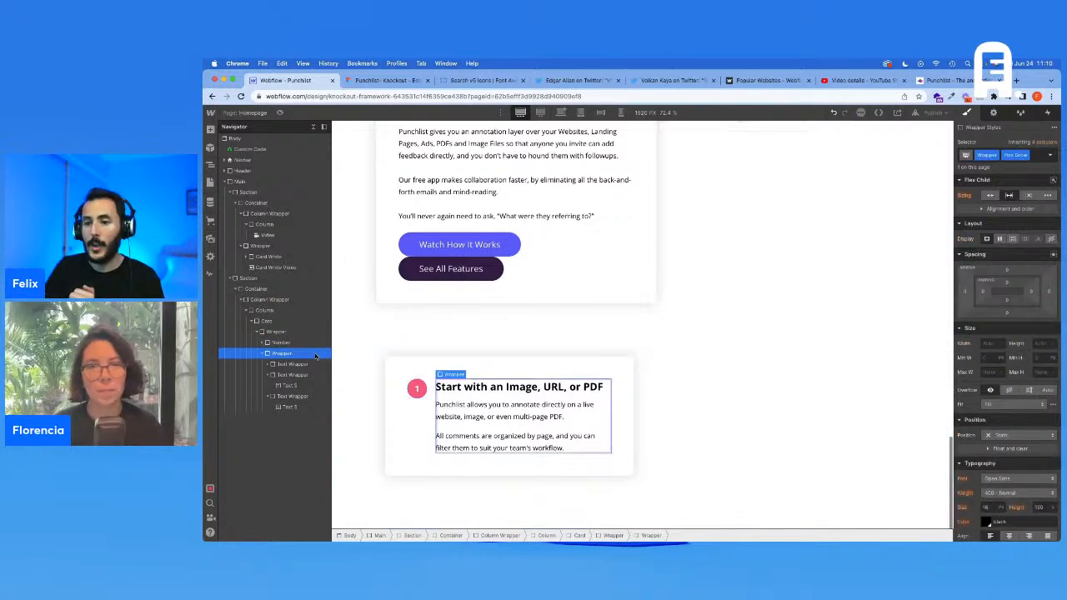
left_click(385, 80)
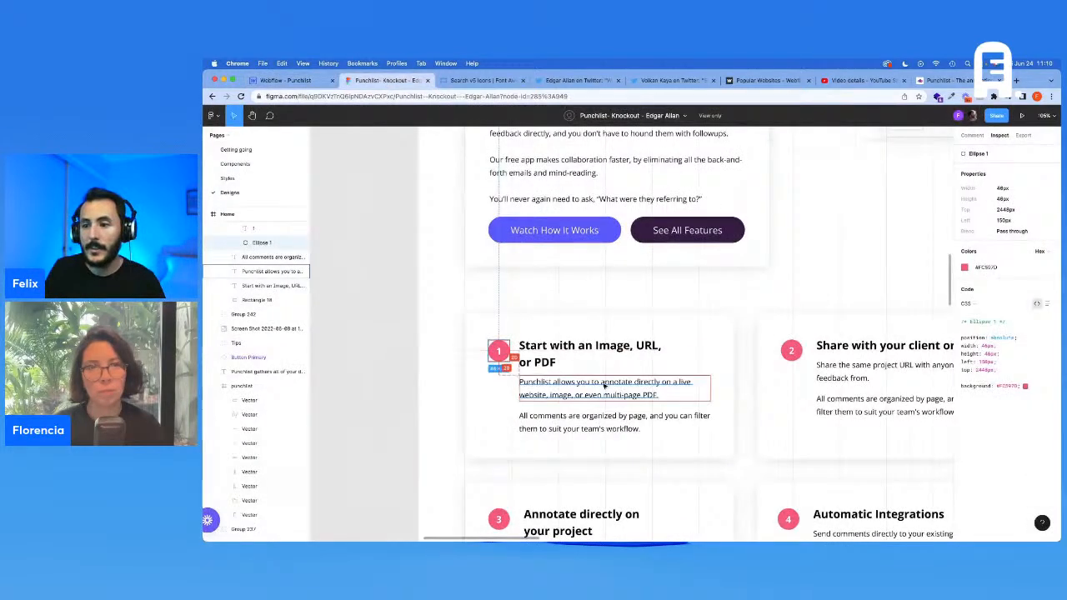
scroll(604, 385, "down", 1)
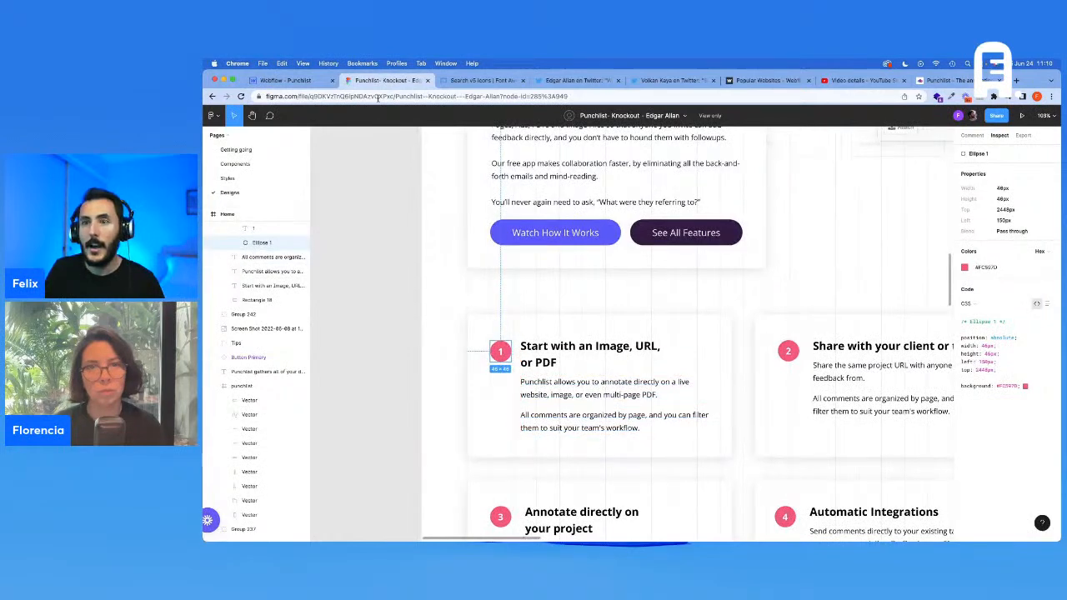
left_click(286, 80)
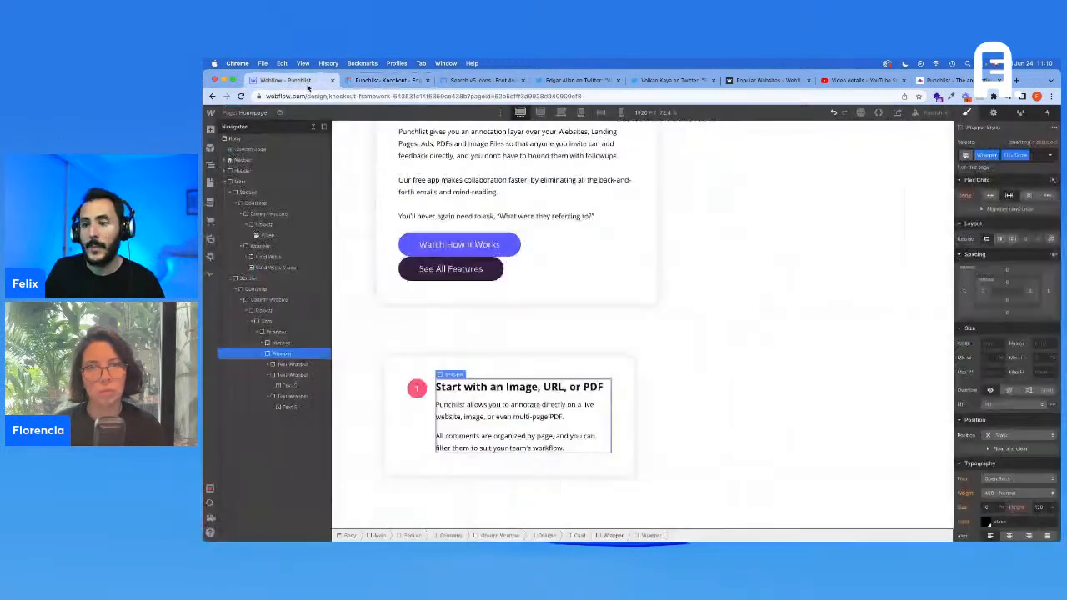
Duplicate the Column holding the finished feature card three times to make a grid of four cards
left_click(260, 310)
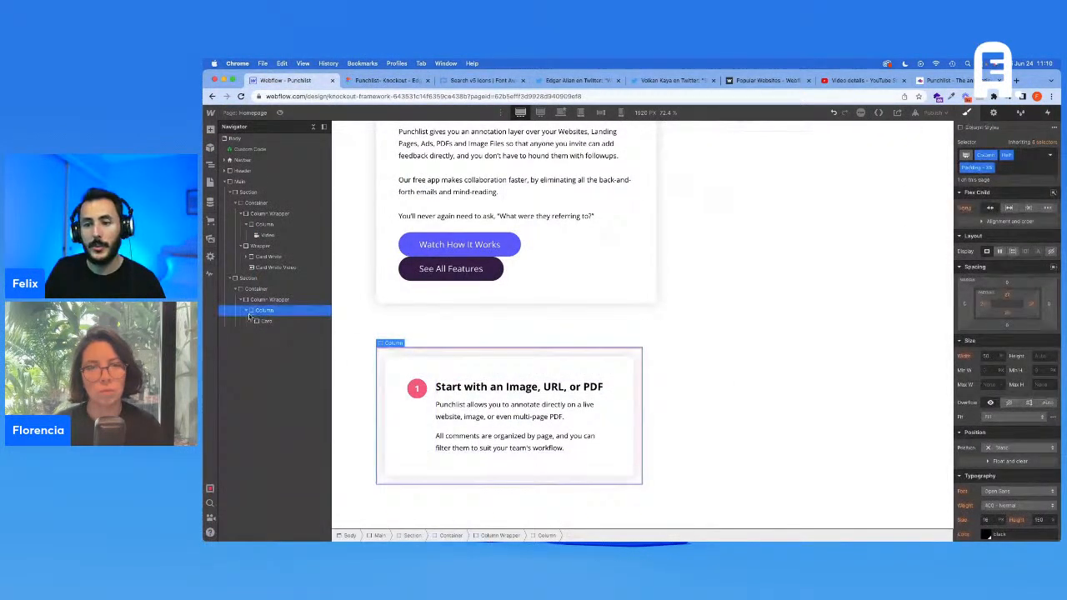
left_click(241, 300)
left_click(241, 301)
left_click(247, 311)
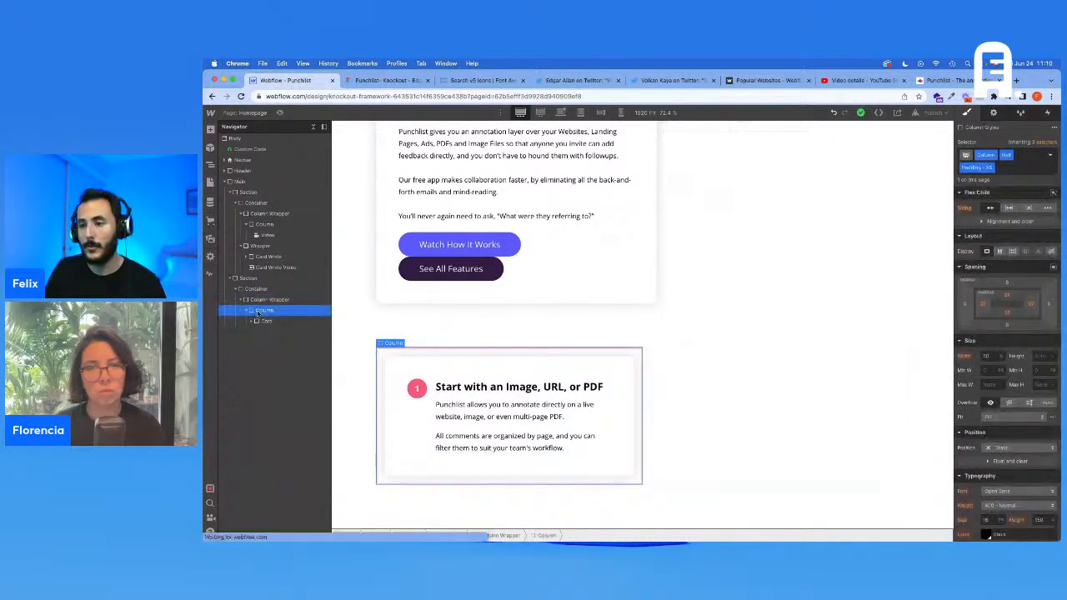
key("super+d")
key("super+d")
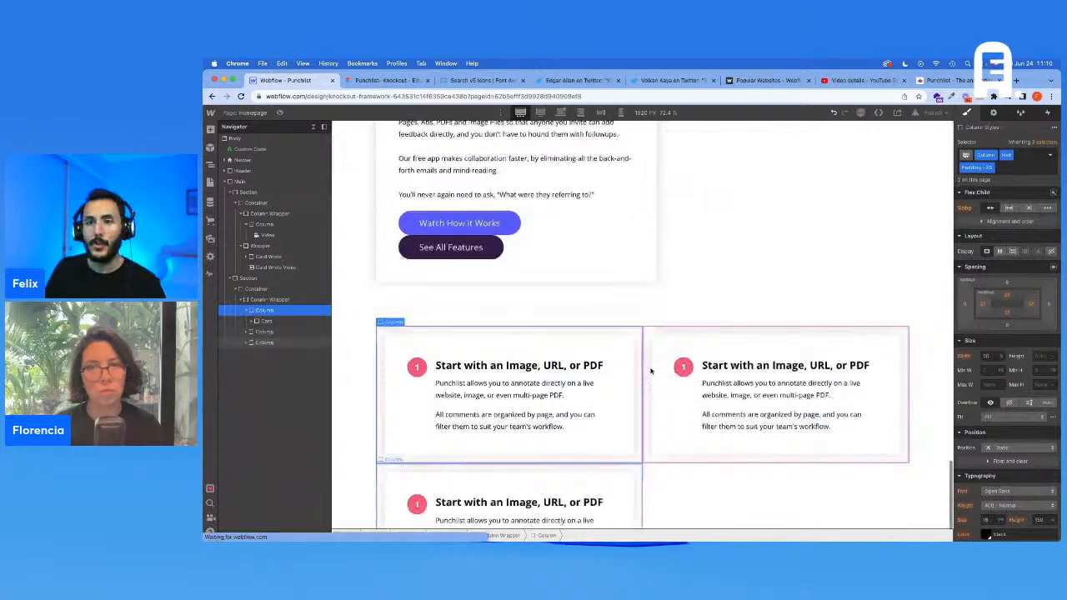
key("super+d")
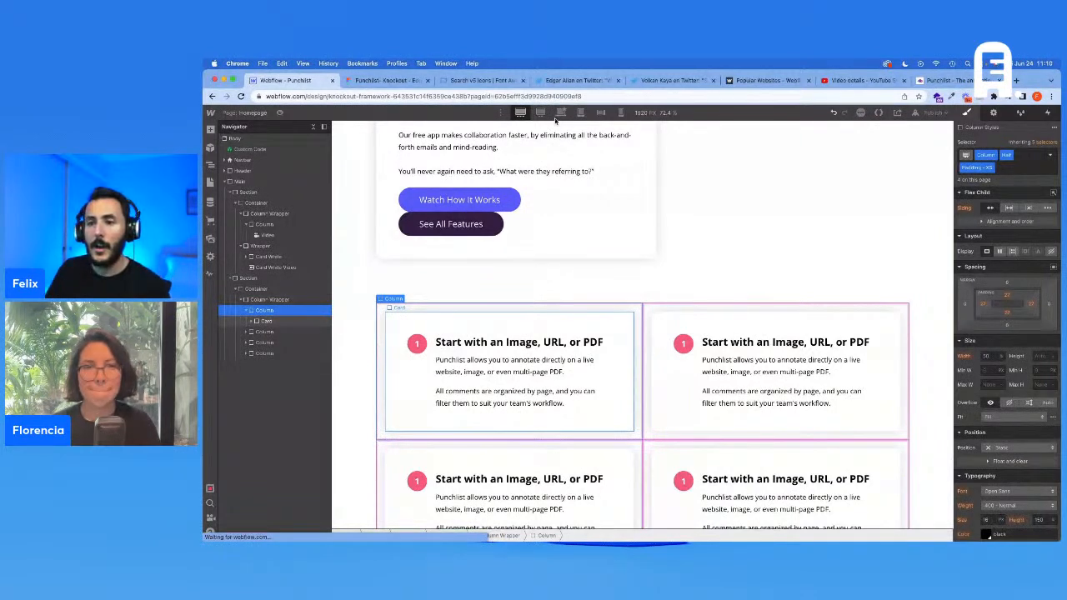
Switch the canvas to the base breakpoint and examine how the first feature card's Column, Wrapper and Number are nested
left_click(560, 112)
left_click(417, 244)
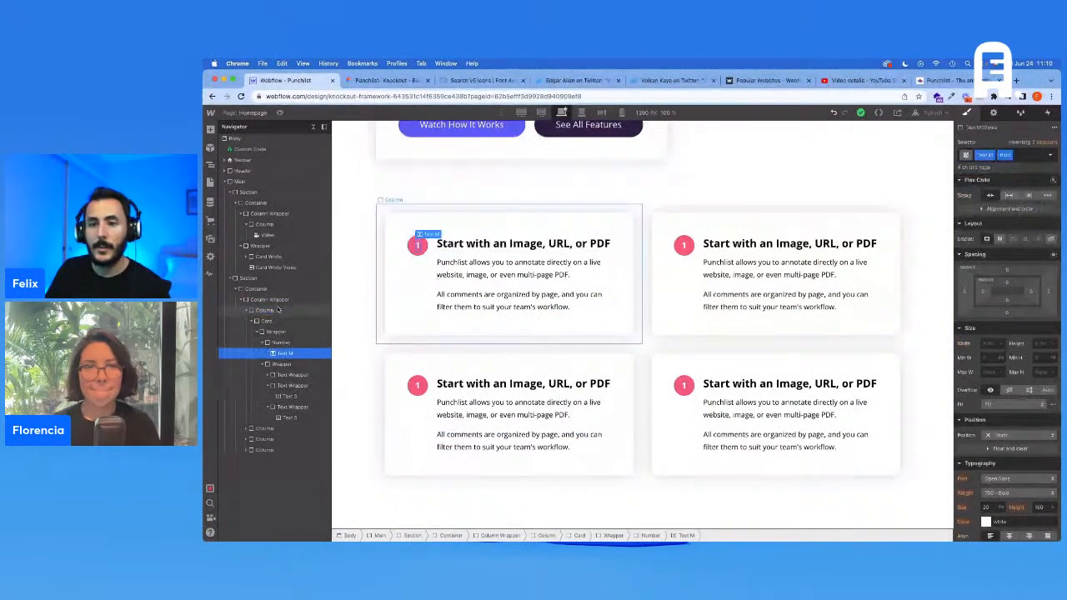
left_click(275, 332)
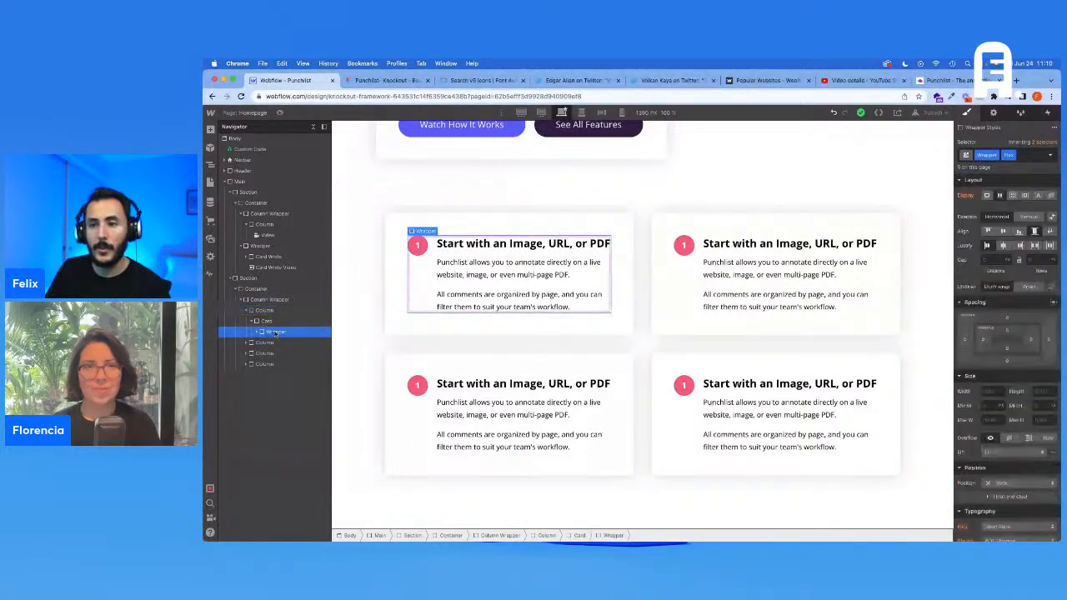
left_click(261, 332)
left_click(262, 343)
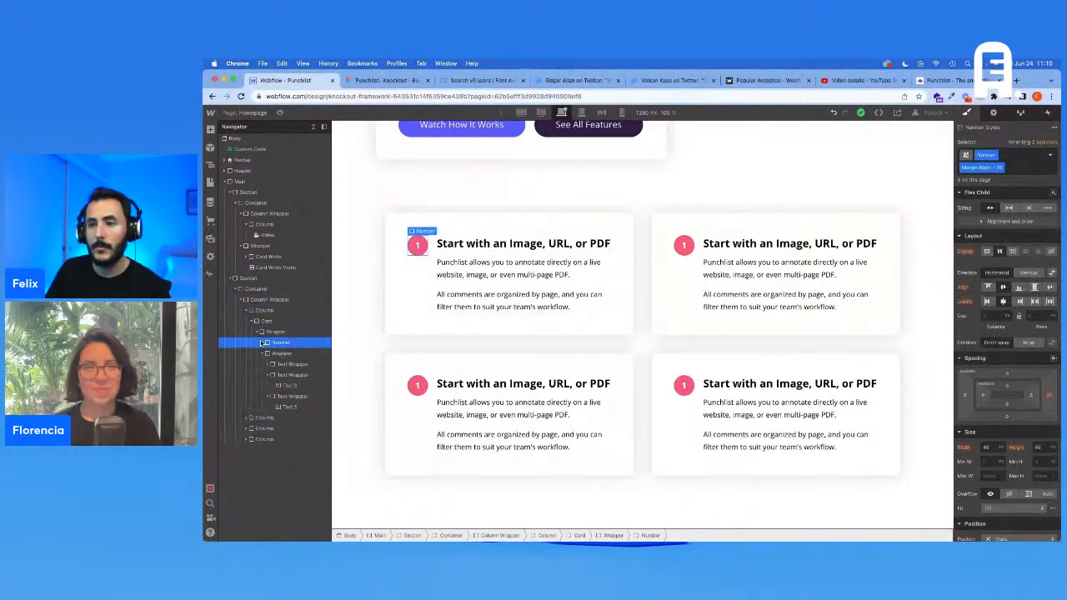
left_click(263, 353)
left_click(296, 333)
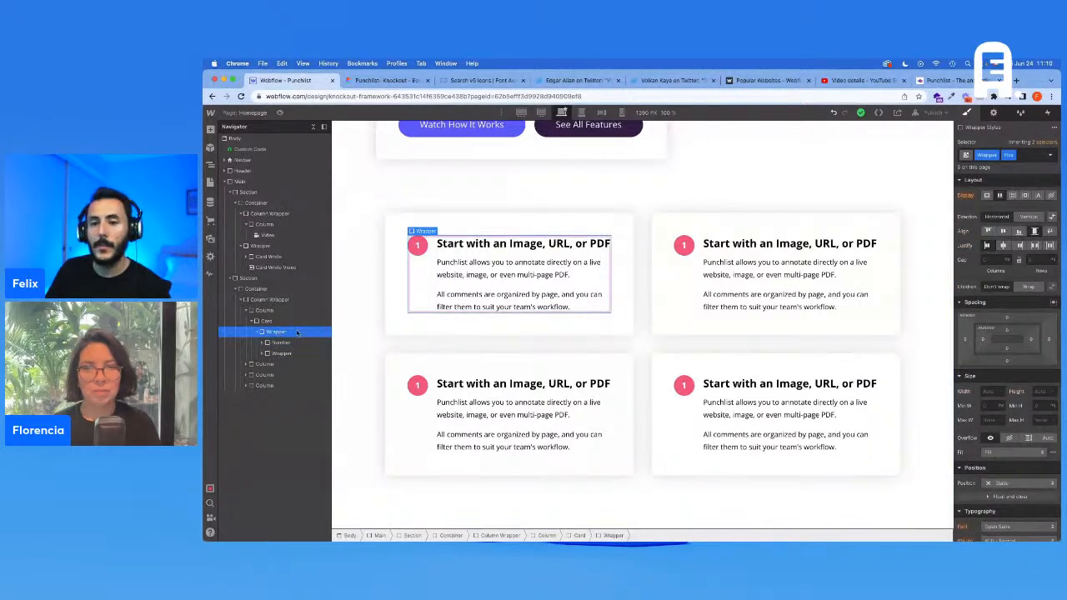
left_click(640, 239)
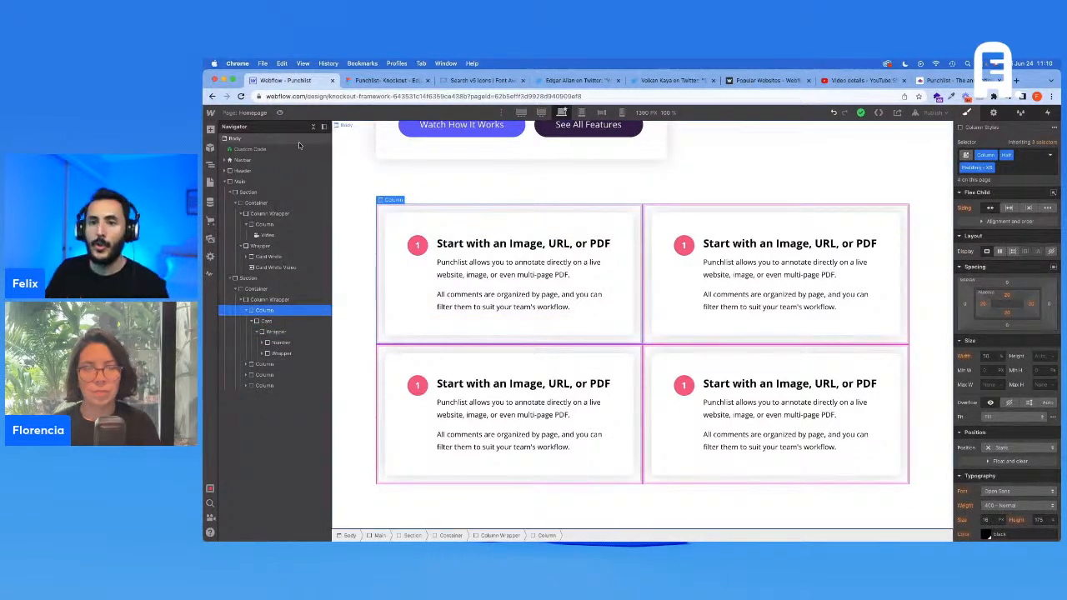
Show the grid.png background image on the Body (All Pages) tag and compare the cards' edges with the grid
left_click(672, 152)
left_click(994, 154)
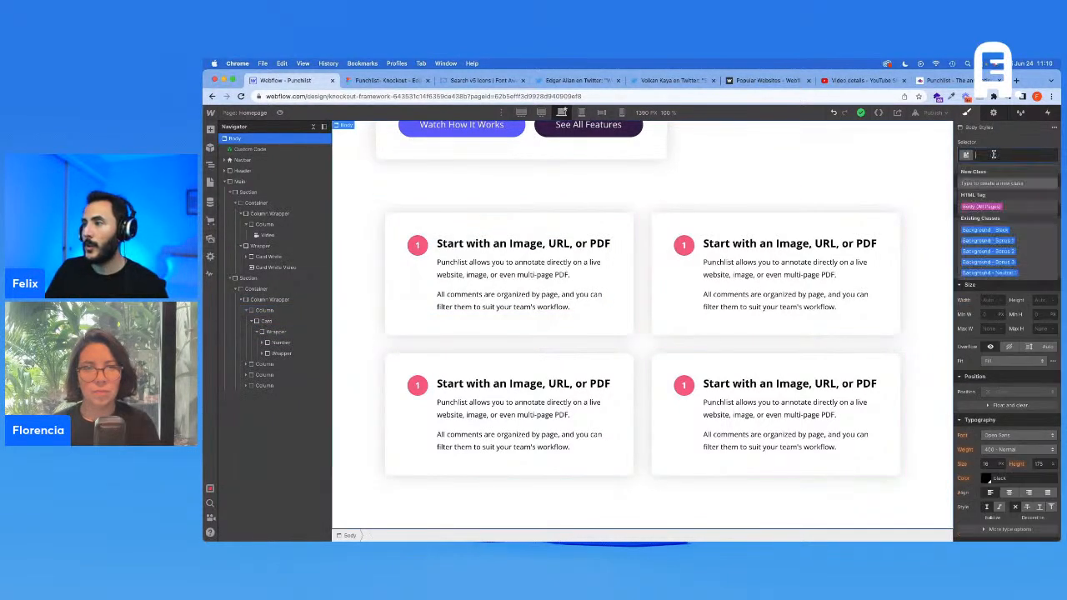
left_click(984, 206)
scroll(1012, 400, "down", 5)
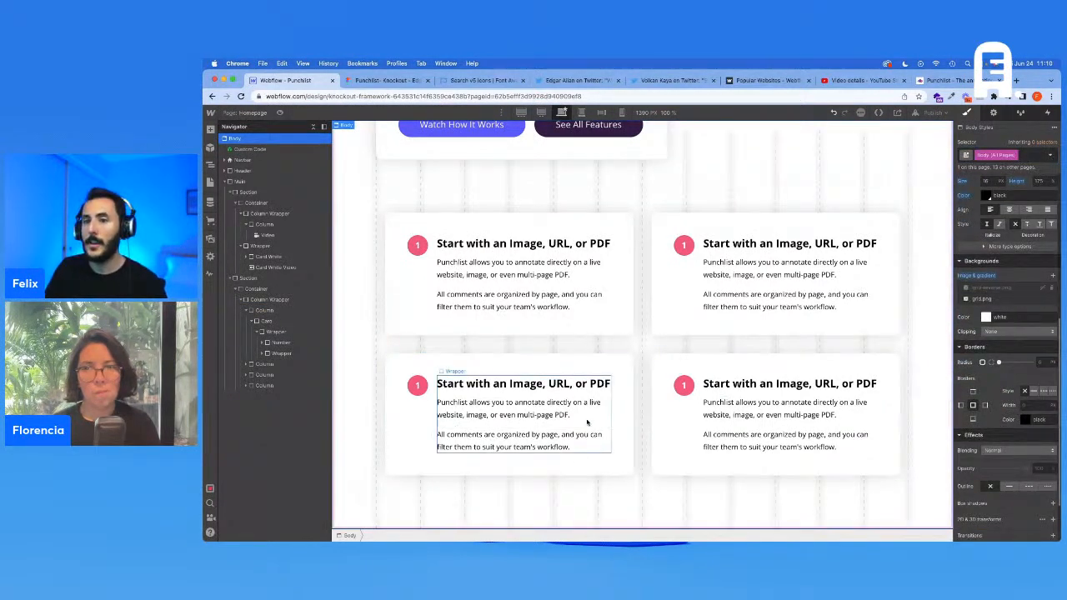
scroll(588, 417, "up", 3)
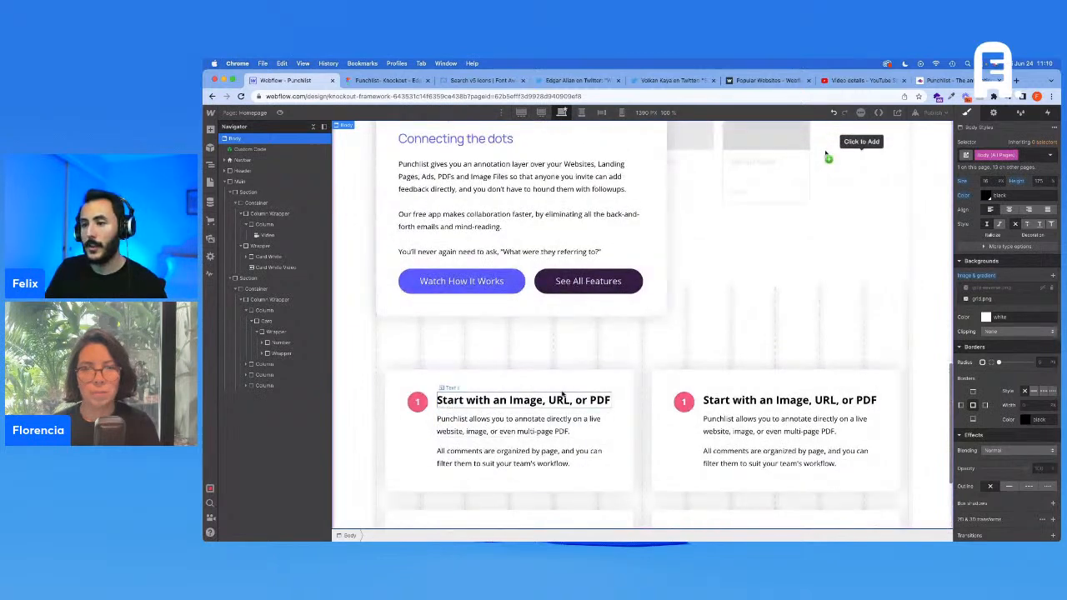
scroll(560, 397, "down", 1)
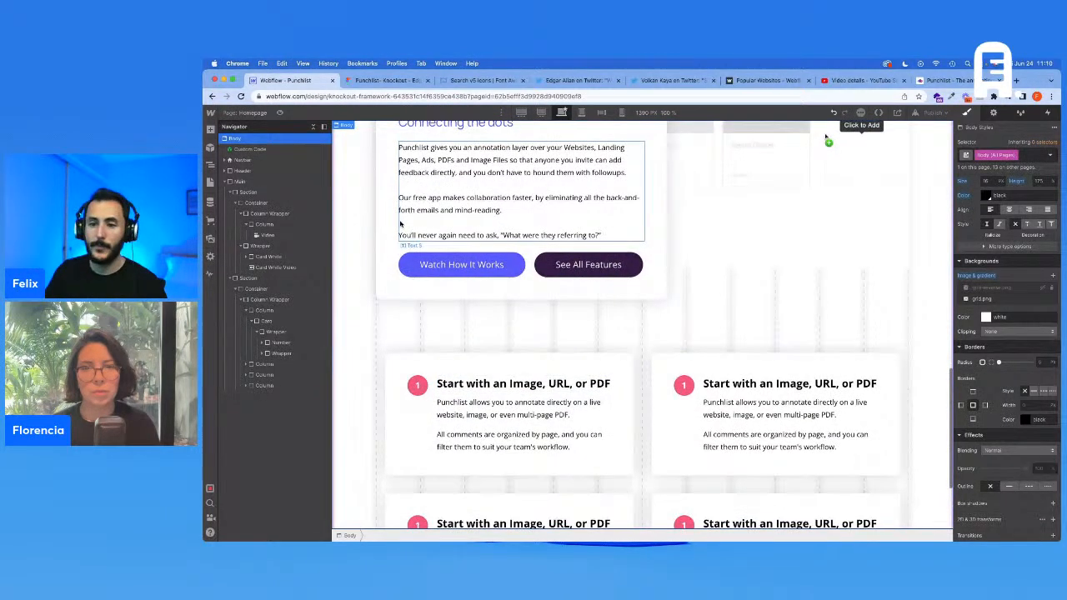
Try the Margin Offset - XS combo class on the Column Wrapper around the four cards, and undo it
left_click(280, 342)
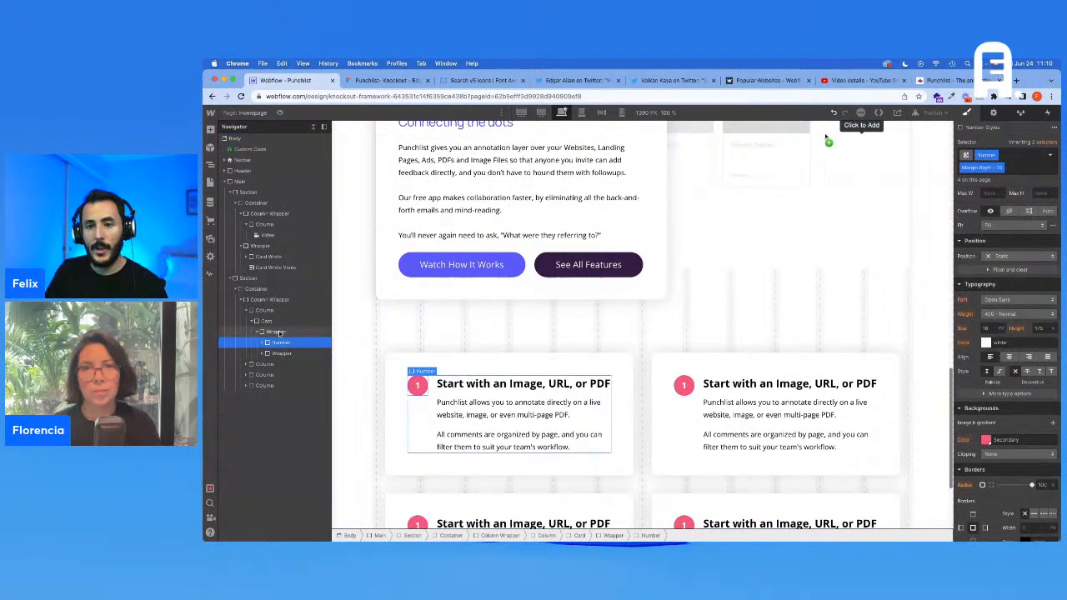
left_click(281, 311)
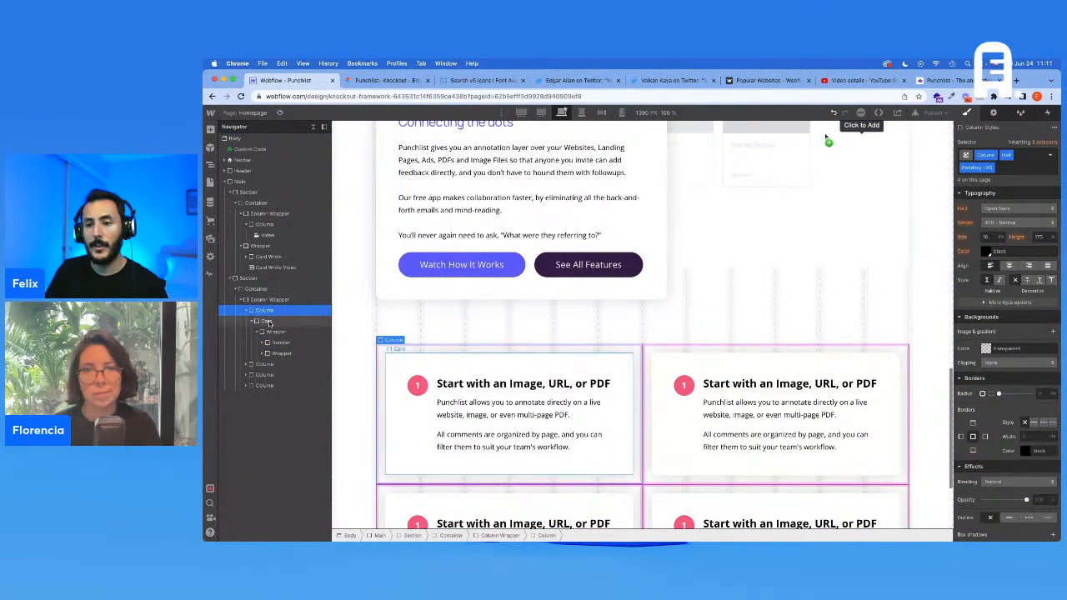
left_click(268, 299)
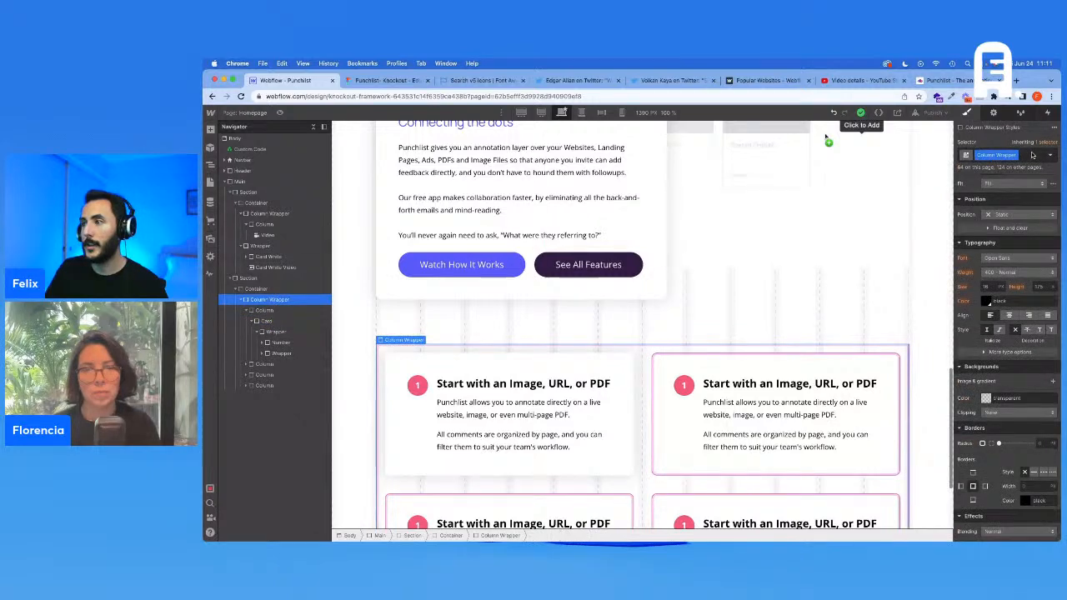
left_click(1031, 154)
type("Margin")
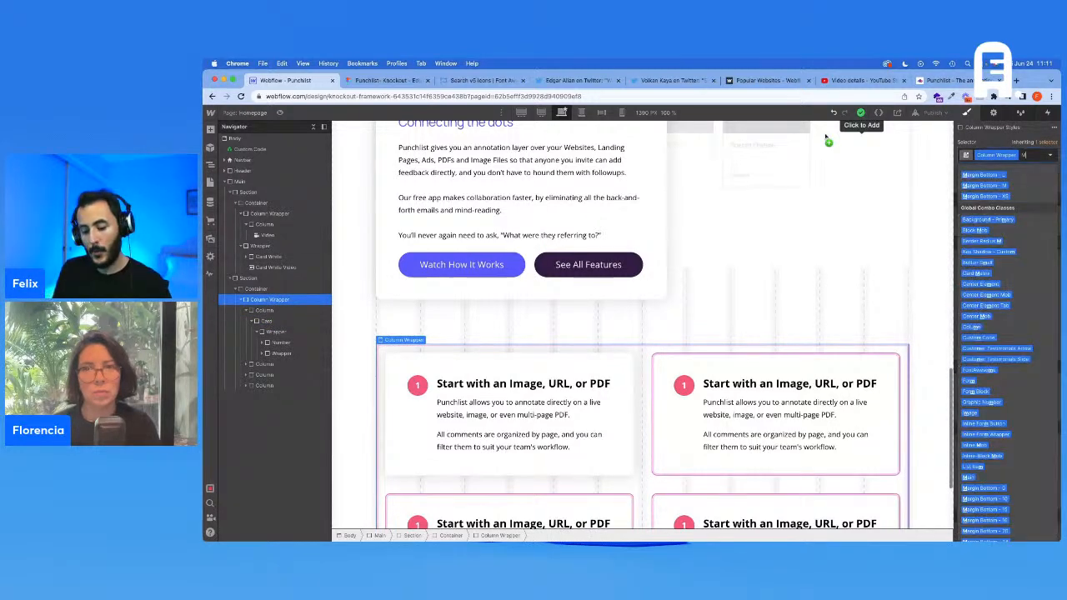
type(" Off")
key("Down")
key("Down")
key("Down")
key("Down")
key("Return")
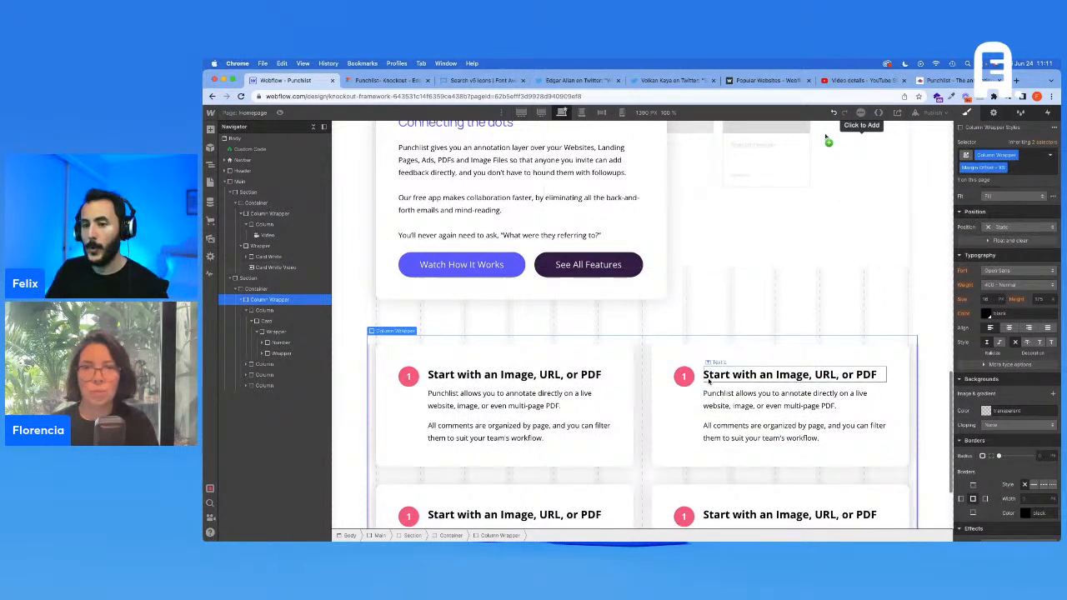
key("super+z")
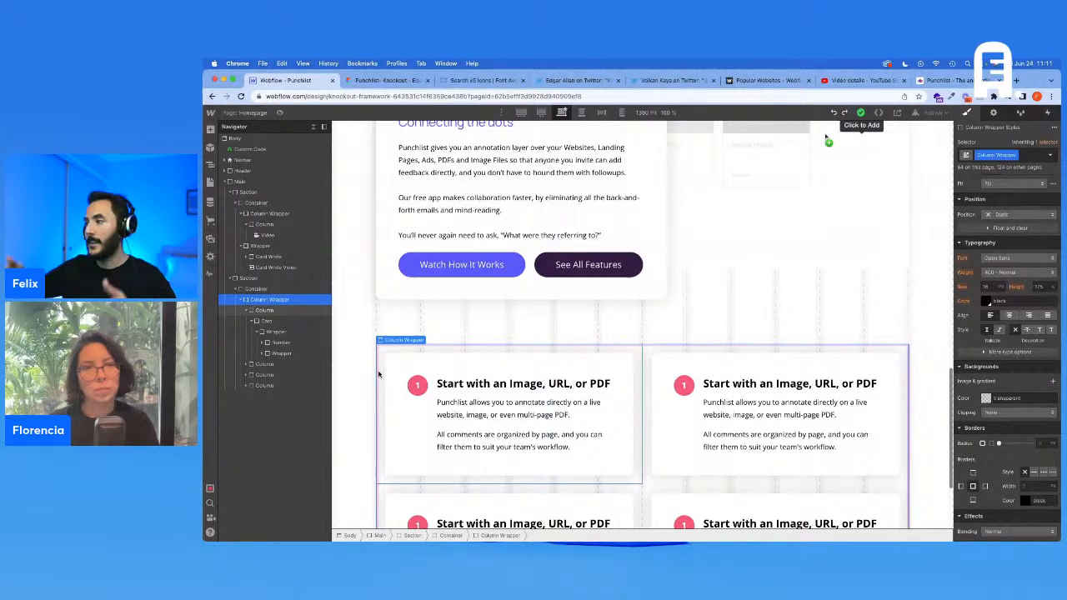
Add the Margin Offset - XS combo class to the cards' Column Wrapper and check all four cards against the grid
left_click(257, 289)
scroll(1030, 236, "up", 4)
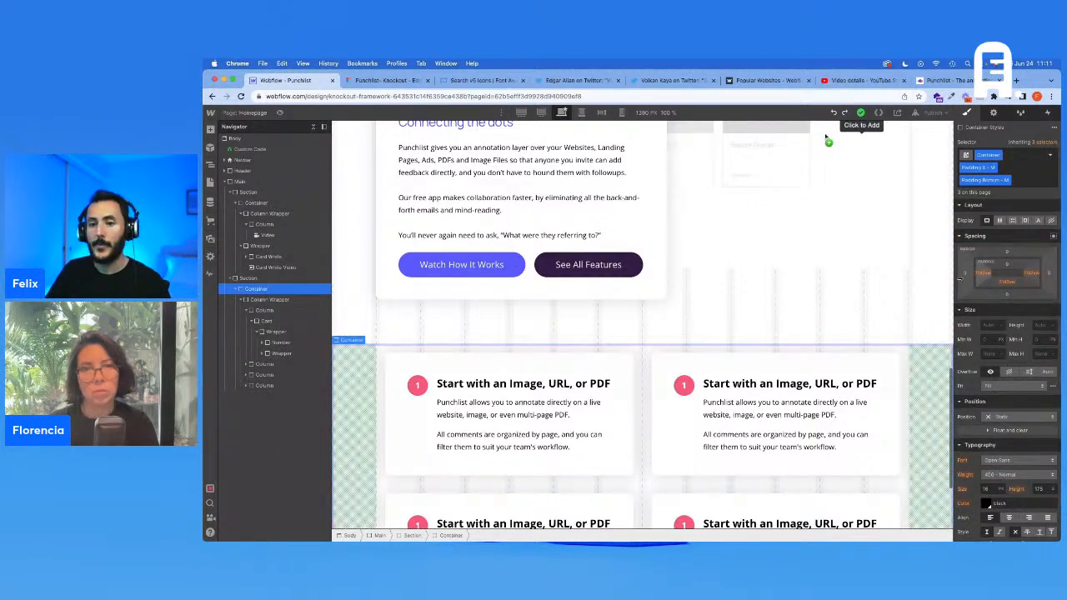
left_click(269, 299)
left_click(1039, 155)
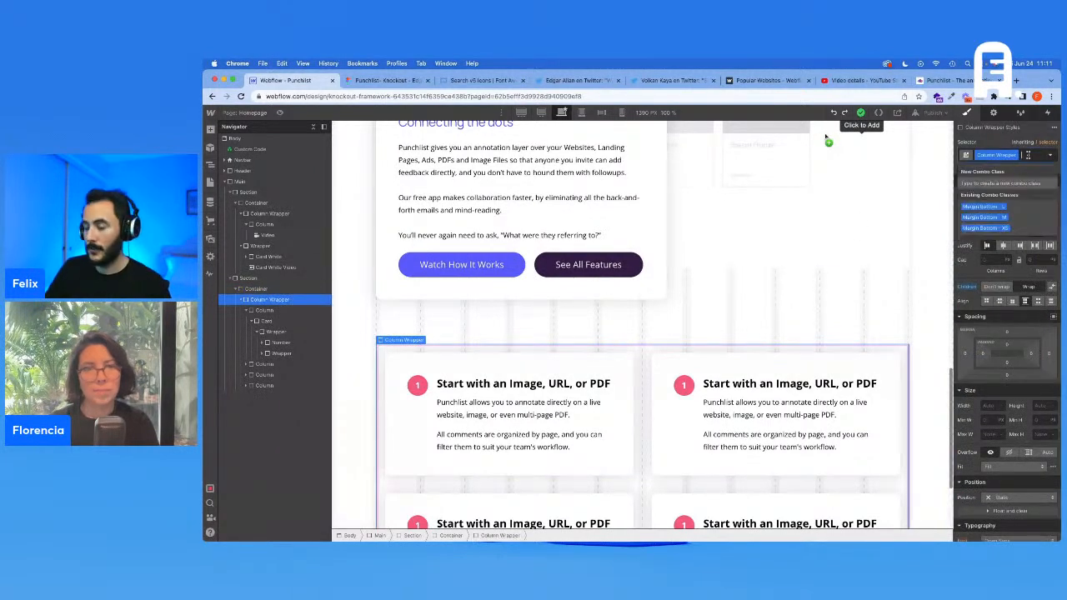
type("Margin")
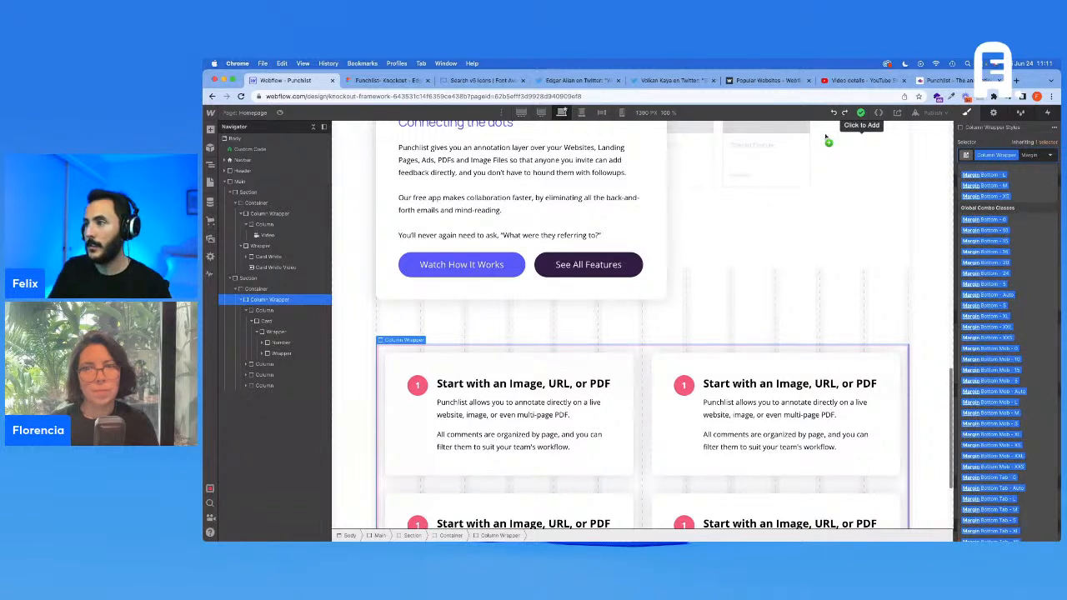
type(" Off")
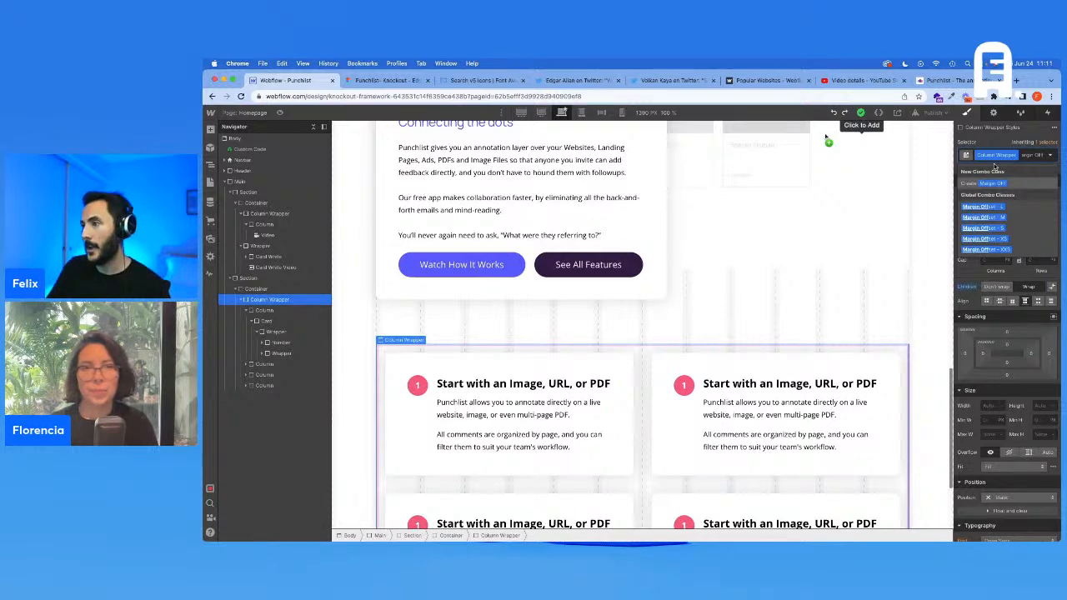
left_click(1001, 239)
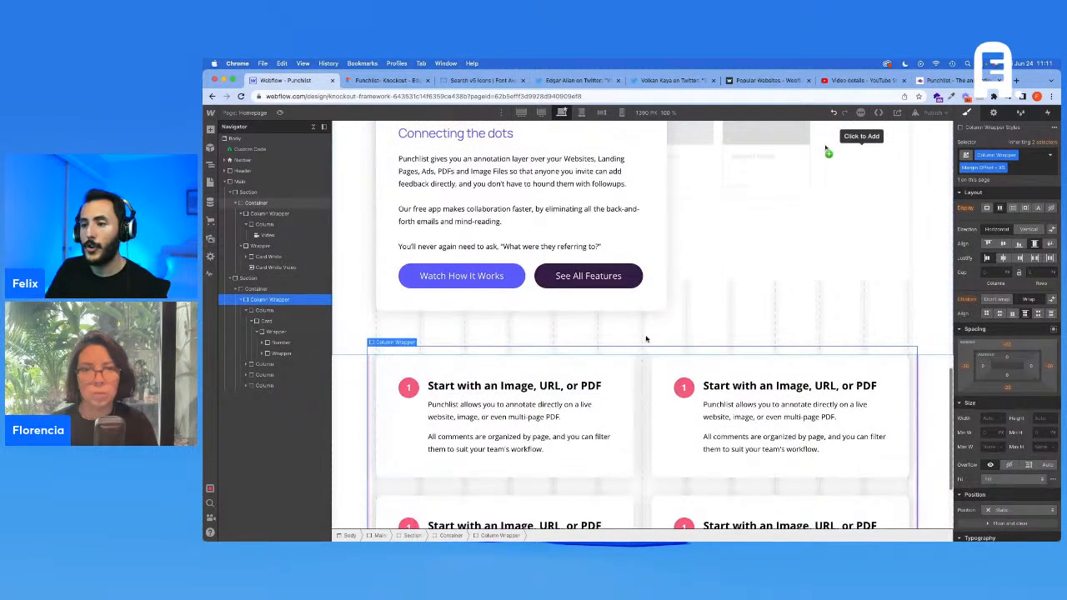
left_click(642, 364)
scroll(646, 361, "down", 3)
left_click(658, 509)
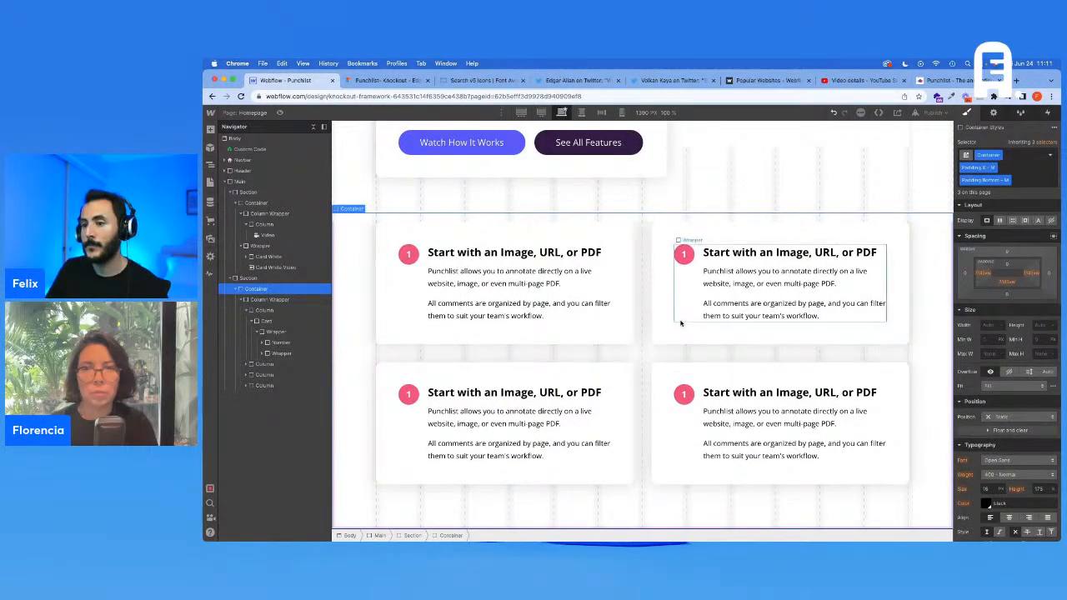
scroll(657, 303, "up", 3)
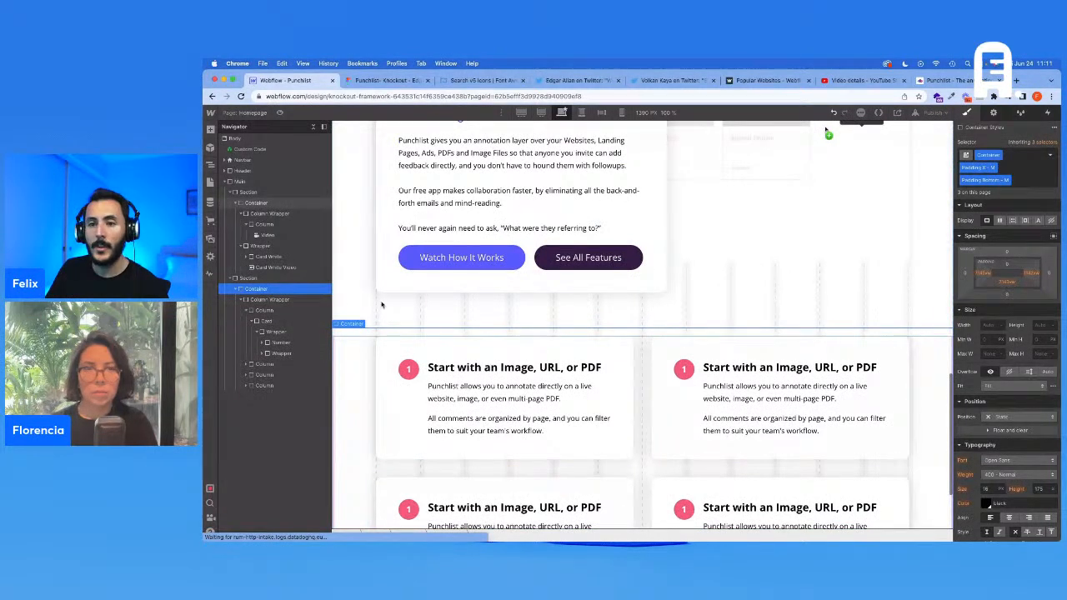
Hide the grid.png background image on the Body (All Pages) tag
left_click(236, 138)
left_click(1000, 154)
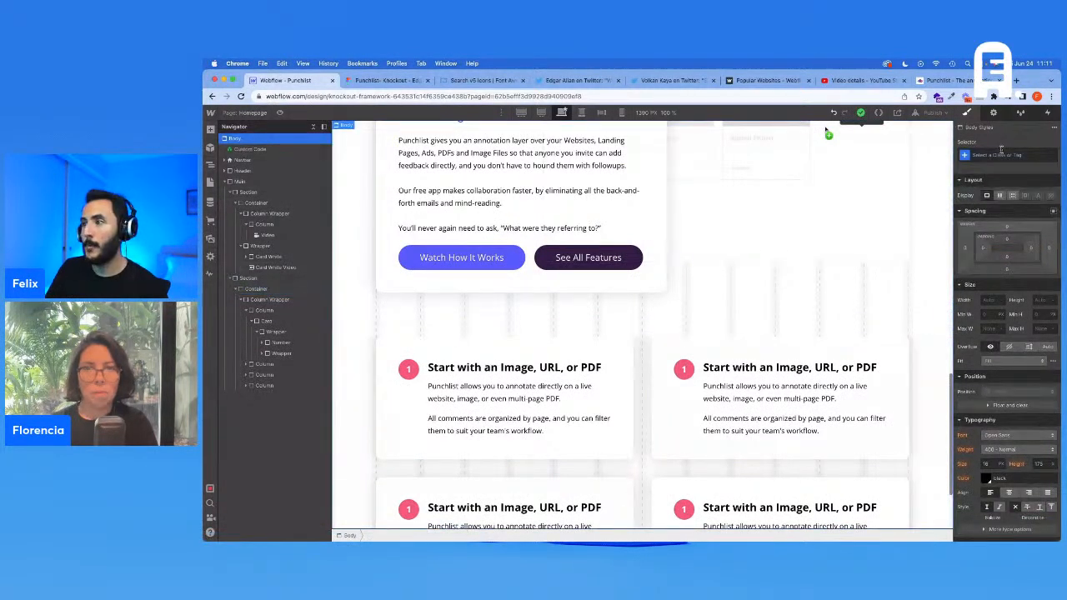
left_click(999, 206)
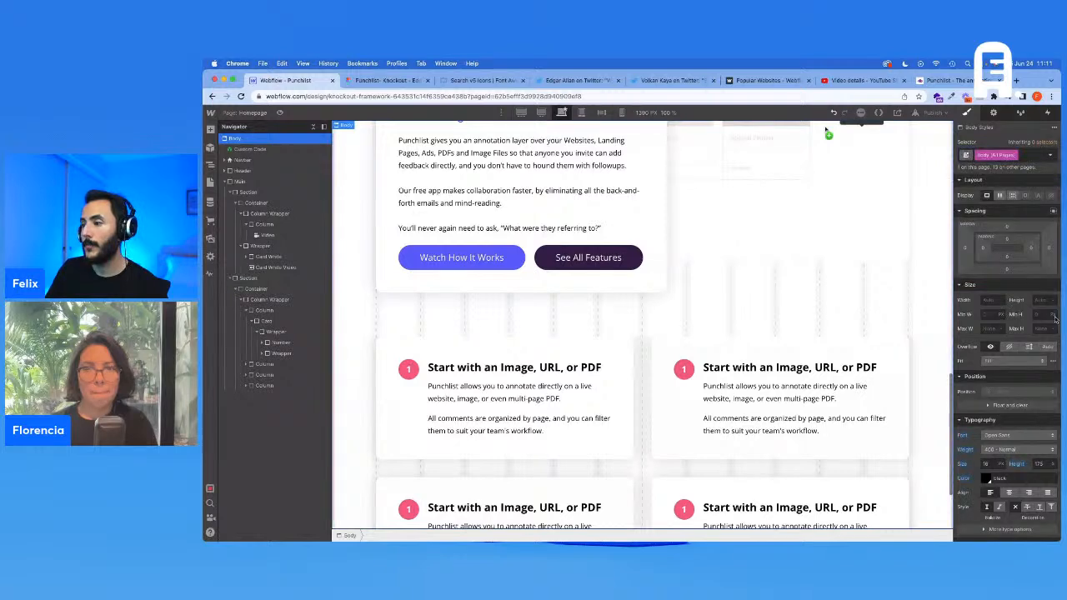
scroll(1033, 342, "down", 5)
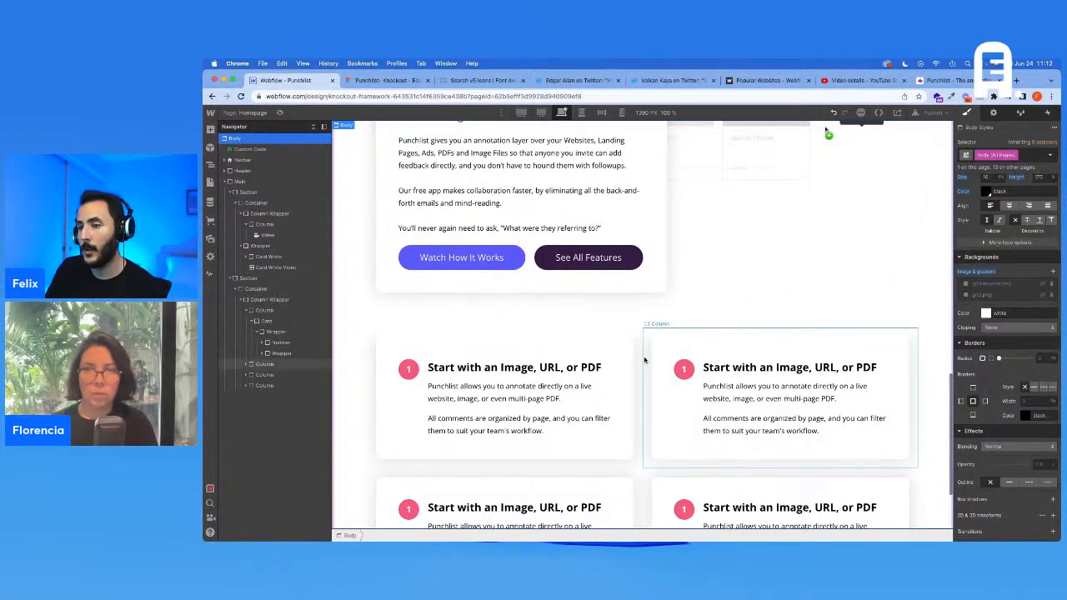
Add the Overflow - Visible combo class to the Section that holds the four feature cards
left_click(708, 332)
left_click(276, 289)
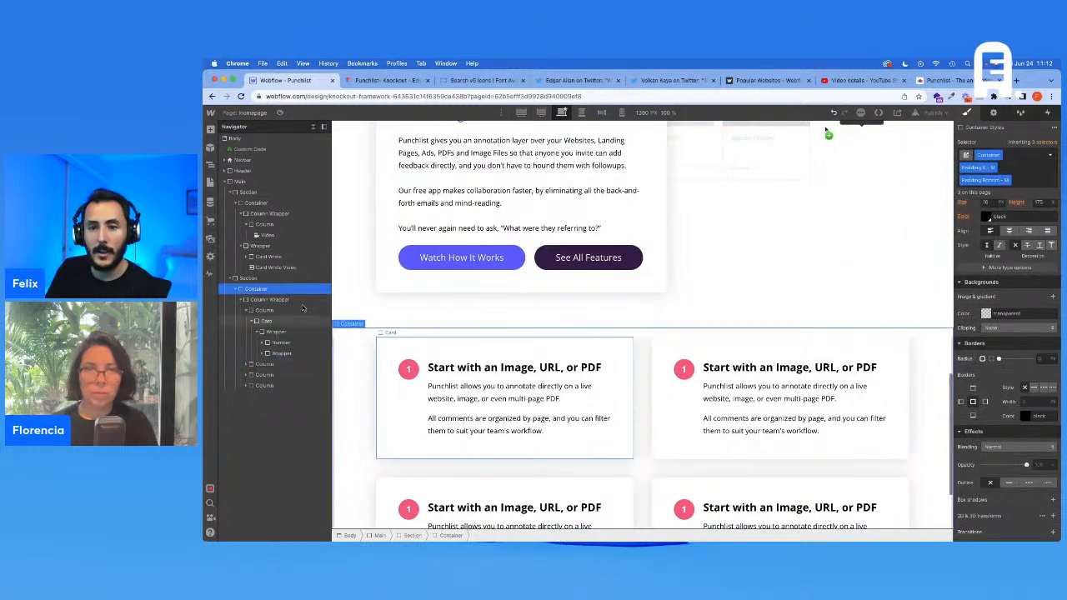
scroll(1040, 345, "up", 8)
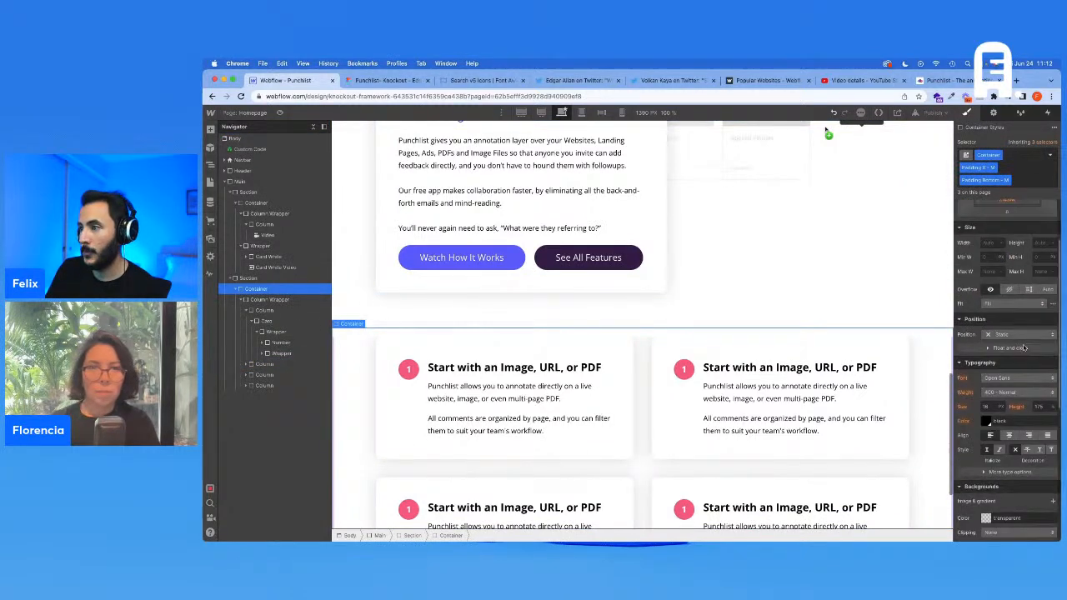
scroll(1017, 350, "up", 1)
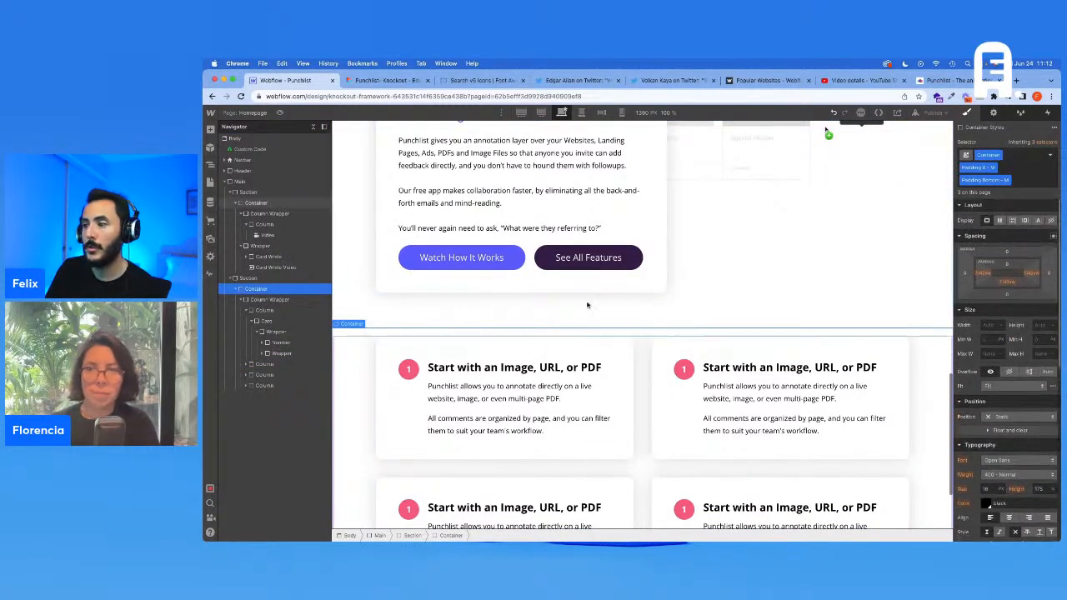
left_click(275, 278)
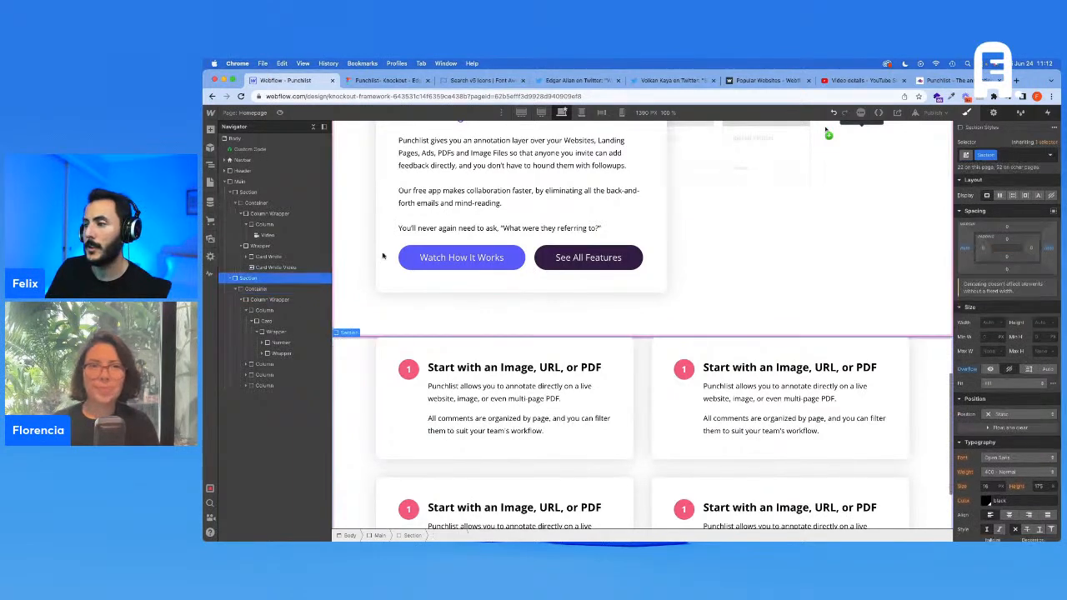
left_click(1005, 157)
type("Overflow")
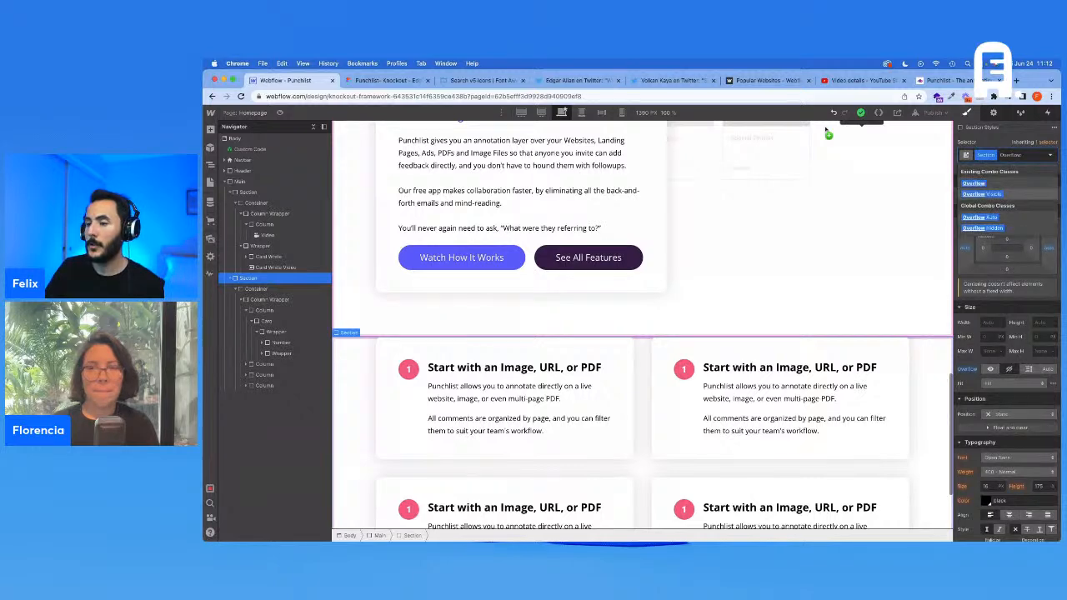
left_click(827, 132)
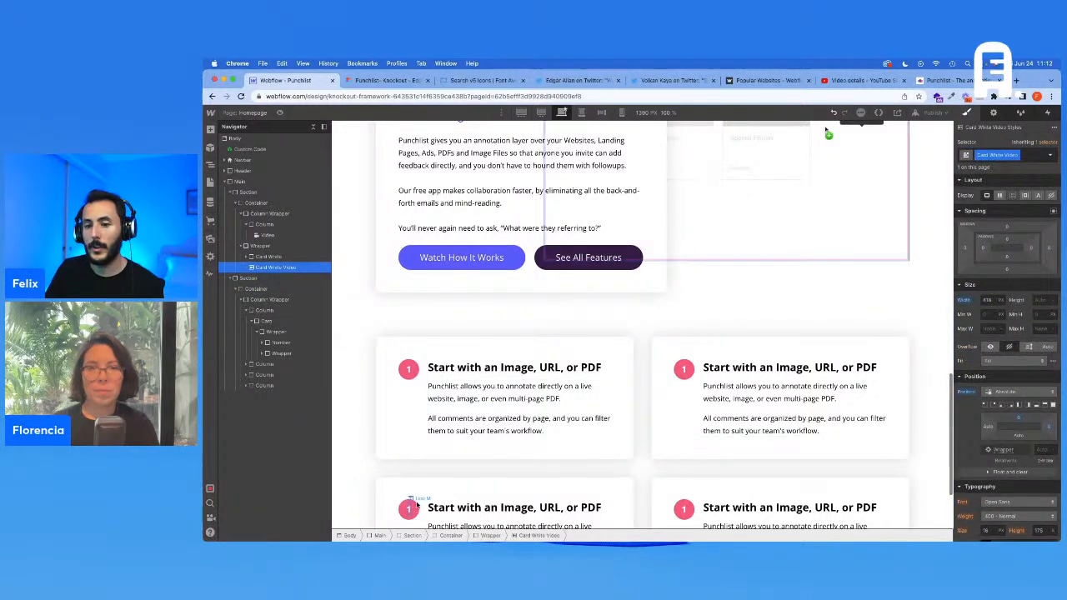
Review the built homepage from the hero header and video through Connecting the dots to the four feature cards
scroll(750, 400, "down", 2)
scroll(714, 416, "down", 1)
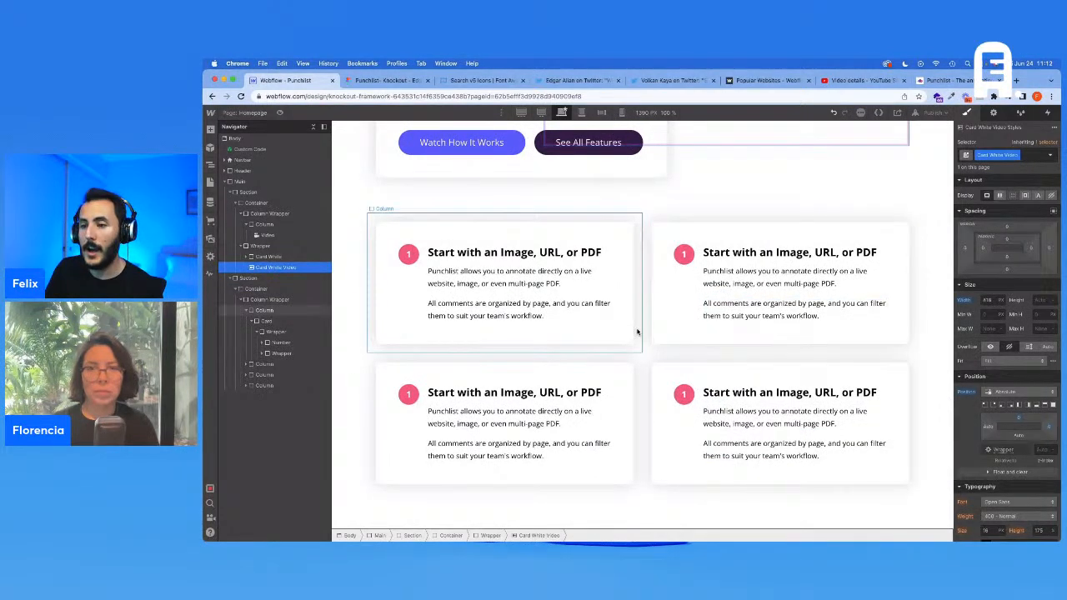
scroll(826, 152, "up", 8)
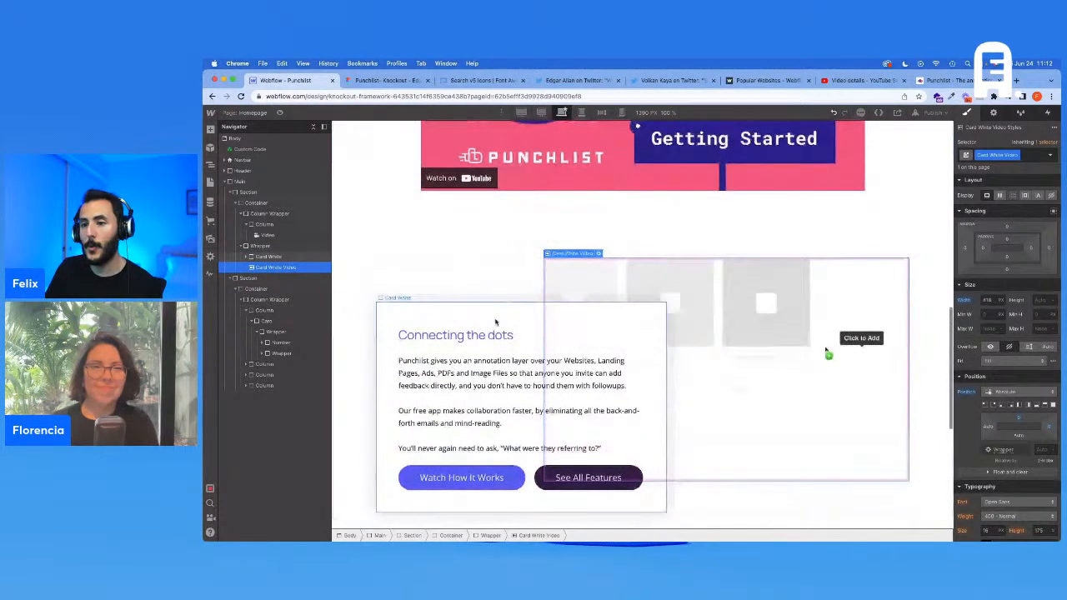
left_click(495, 322)
scroll(495, 322, "up", 15)
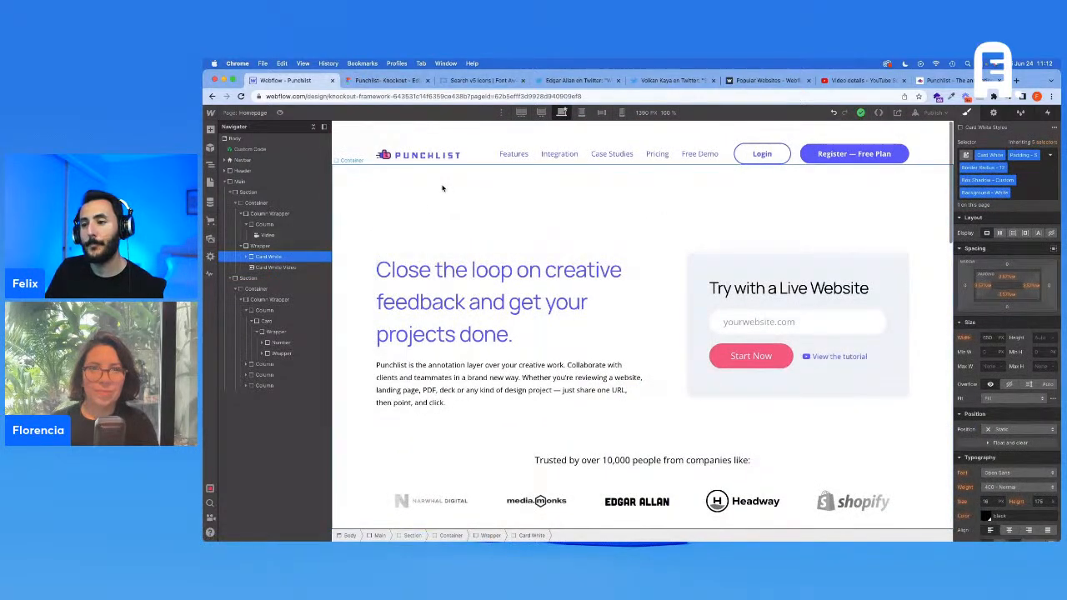
left_click(506, 211)
scroll(605, 247, "down", 7)
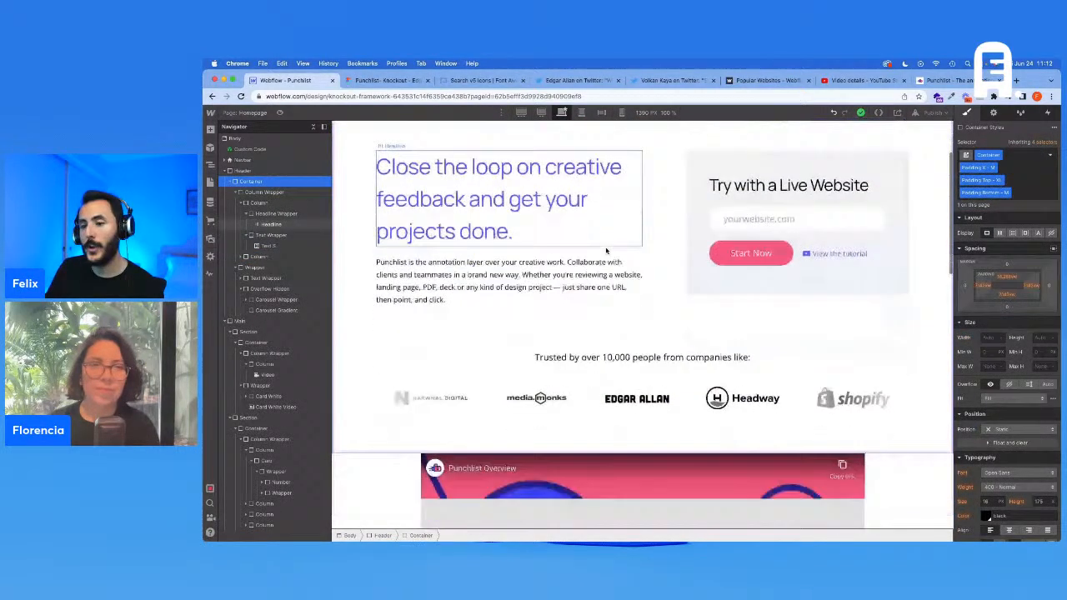
scroll(606, 248, "down", 13)
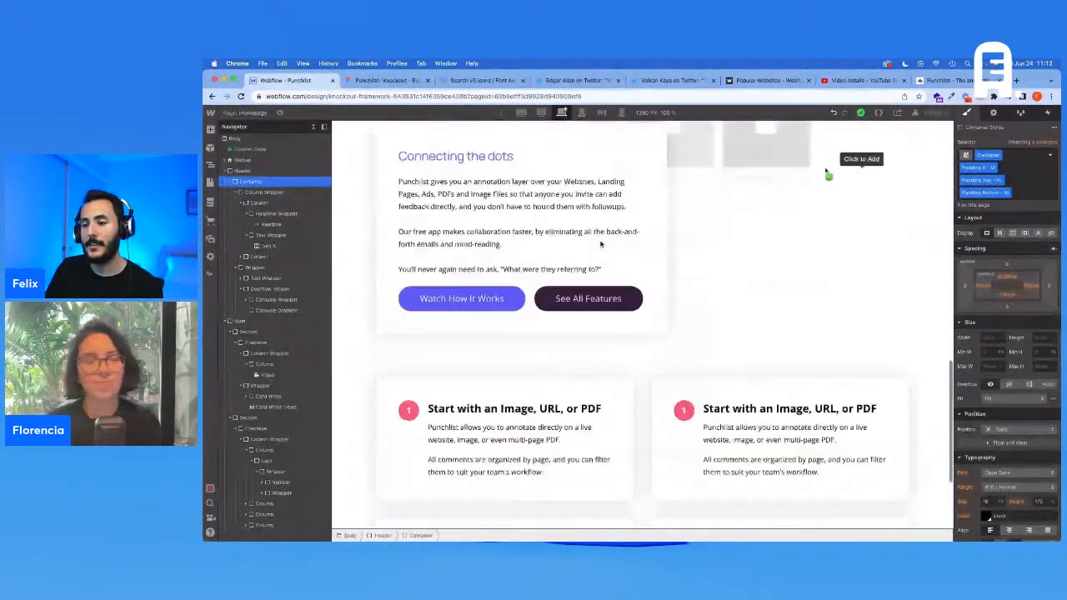
Switch to the Figma design and inspect the heading and Annotations card in the Get on the same page section
left_click(375, 80)
scroll(446, 167, "down", 10)
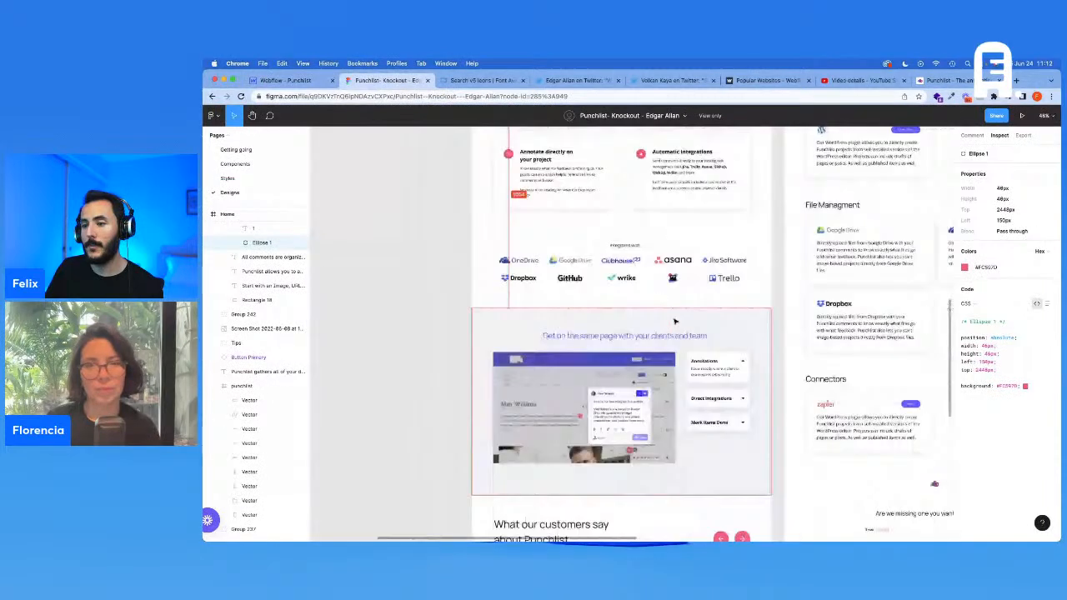
scroll(673, 323, "down", 3)
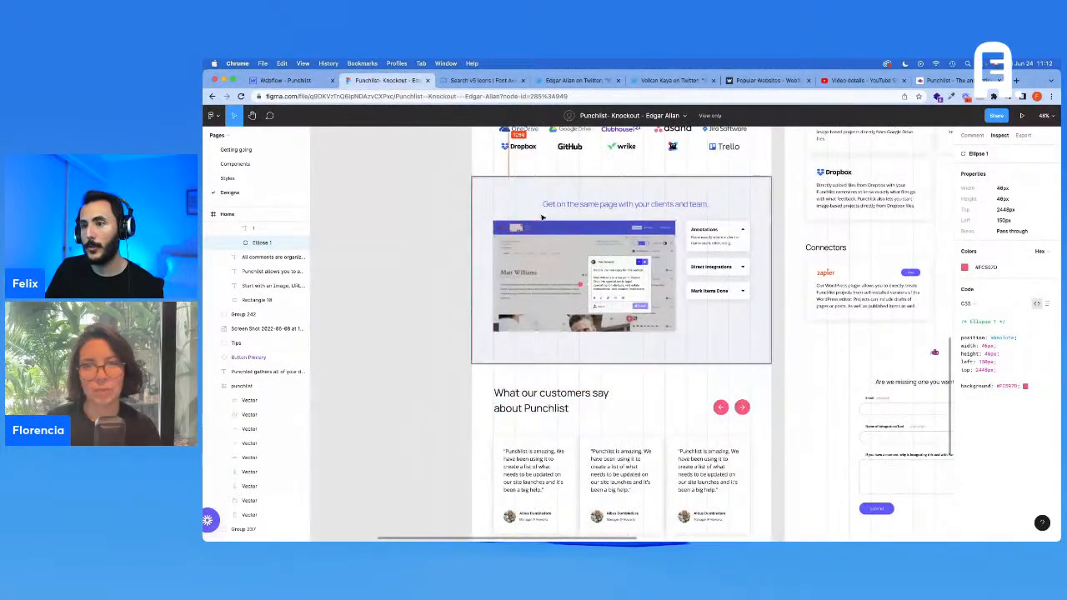
left_click(692, 206)
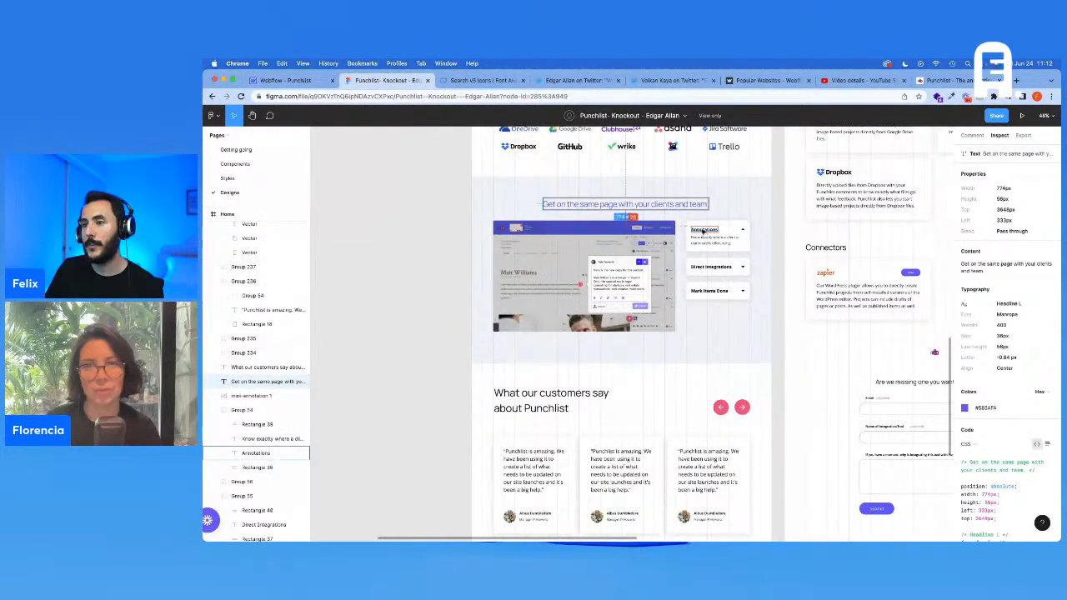
left_click(706, 234)
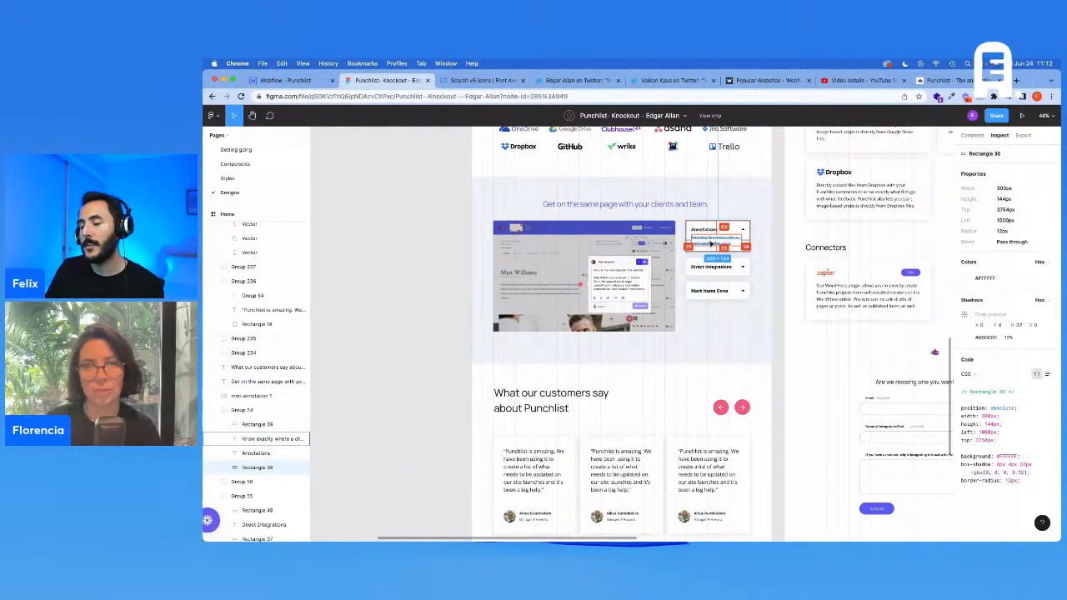
Inspect the testimonial section's round arrow buttons in the Figma design and examine the remaining sections through to the footer
scroll(713, 243, "up", 3)
scroll(553, 305, "down", 4)
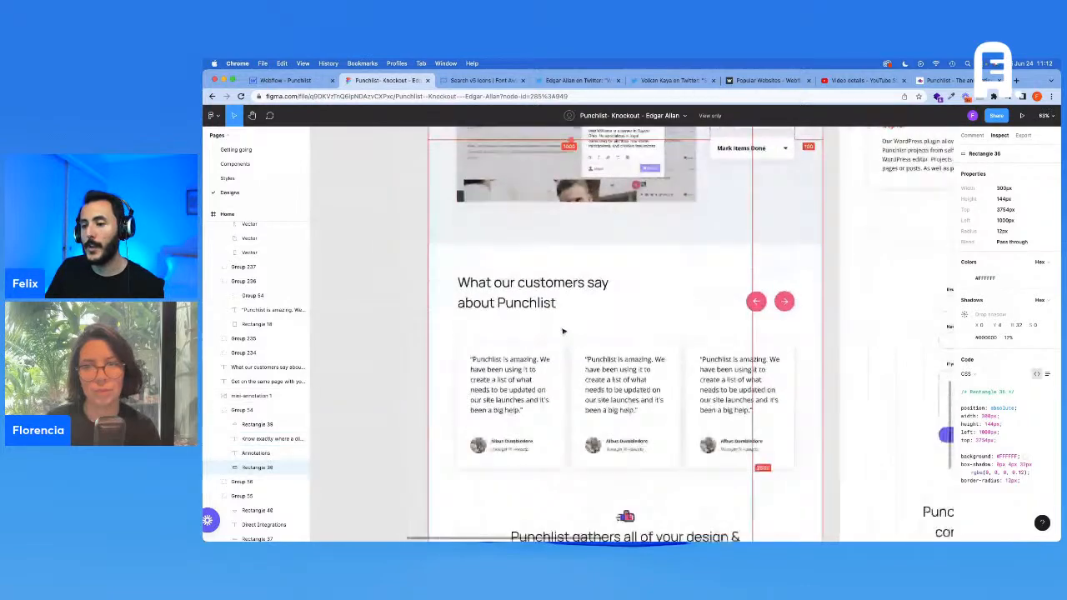
left_click(757, 256)
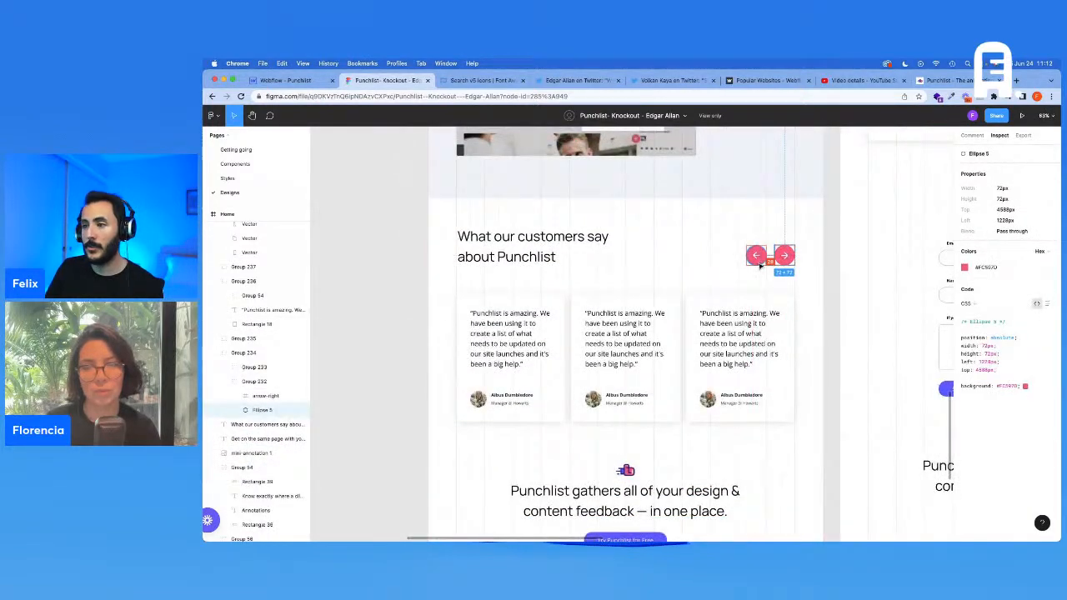
scroll(777, 265, "down", 5)
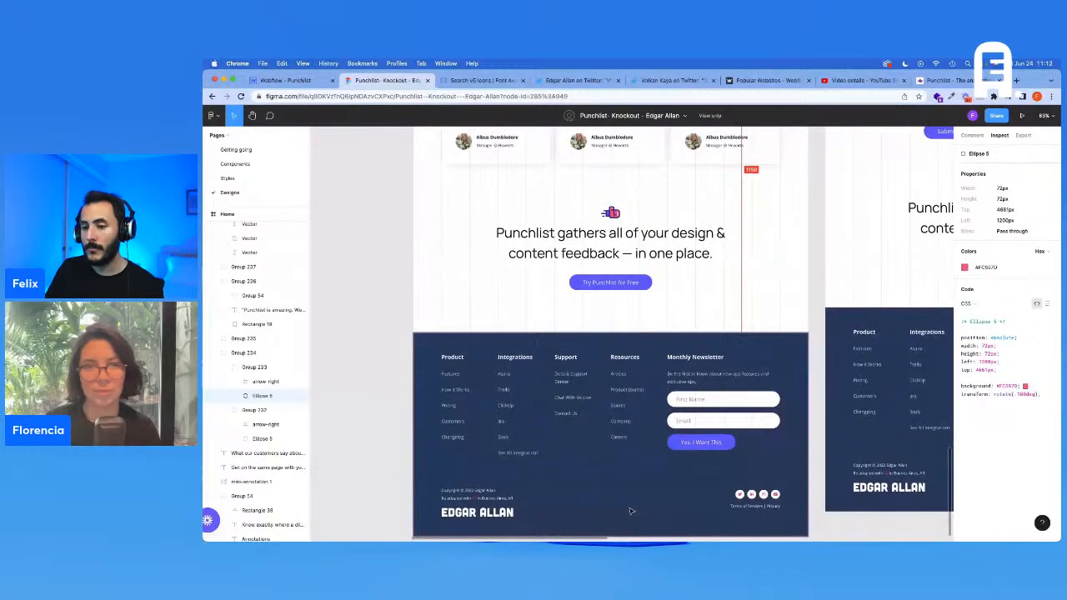
scroll(631, 510, "down", 3)
scroll(610, 476, "down", 2)
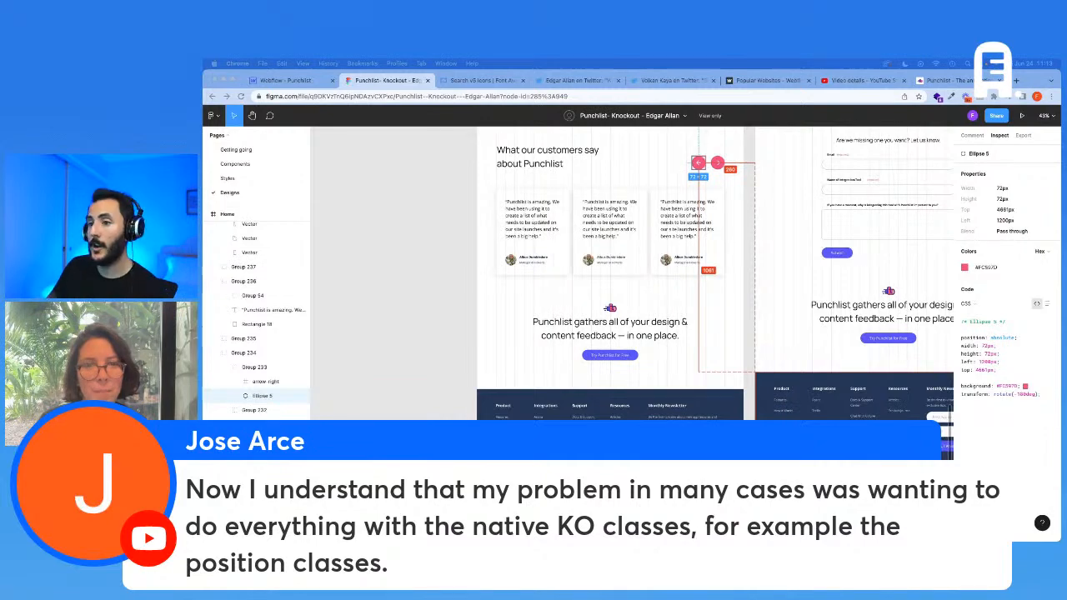
Review the Figma homepage design from the accordion section back up to the hero, and switch back to Webflow
scroll(600, 275, "up", 5)
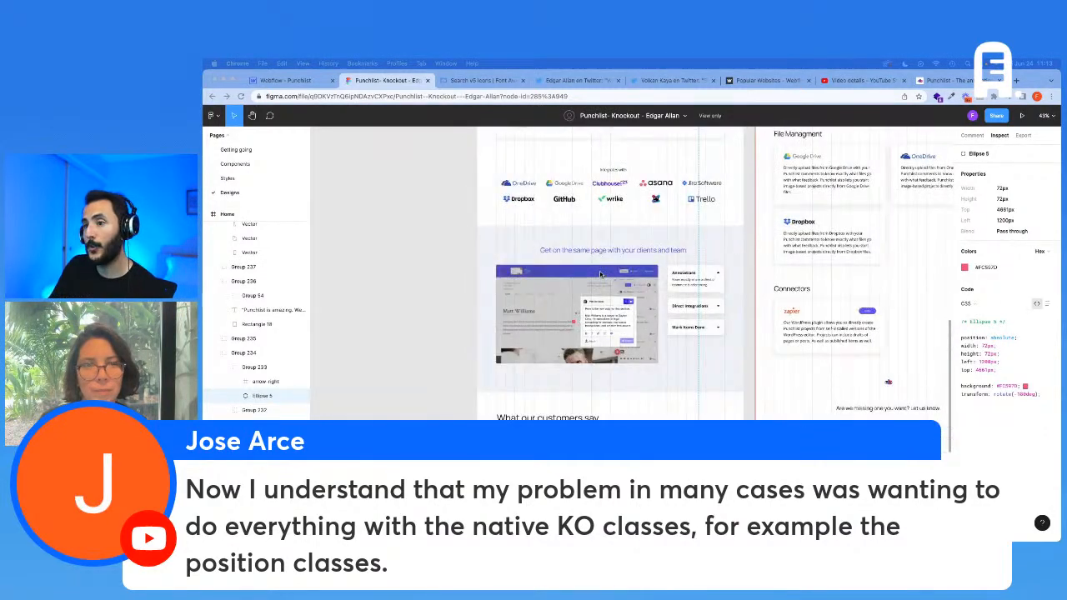
scroll(601, 275, "up", 3)
scroll(600, 275, "up", 8)
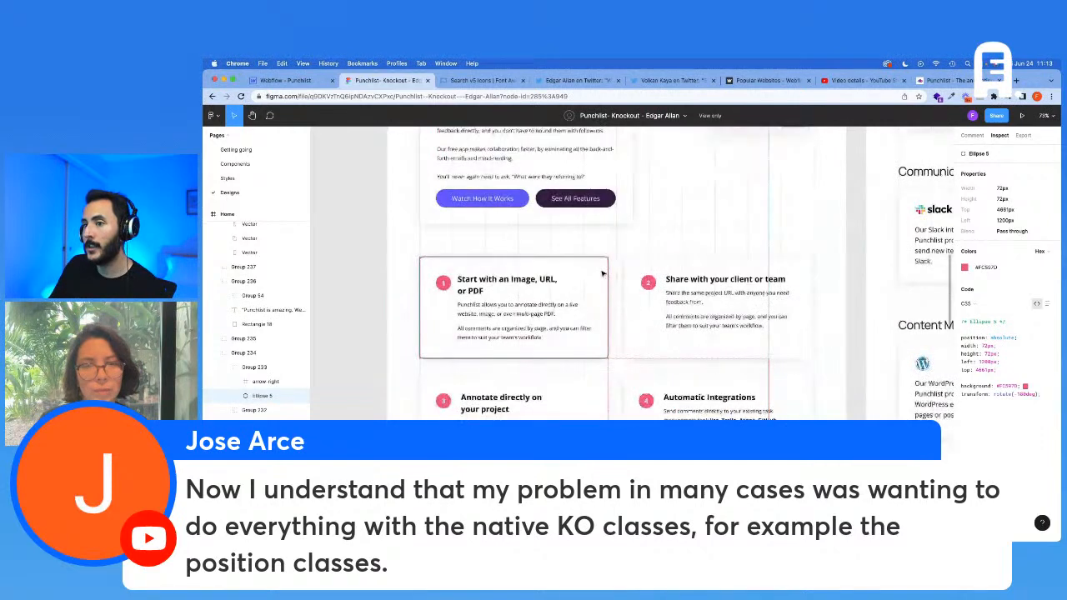
scroll(603, 273, "down", 5)
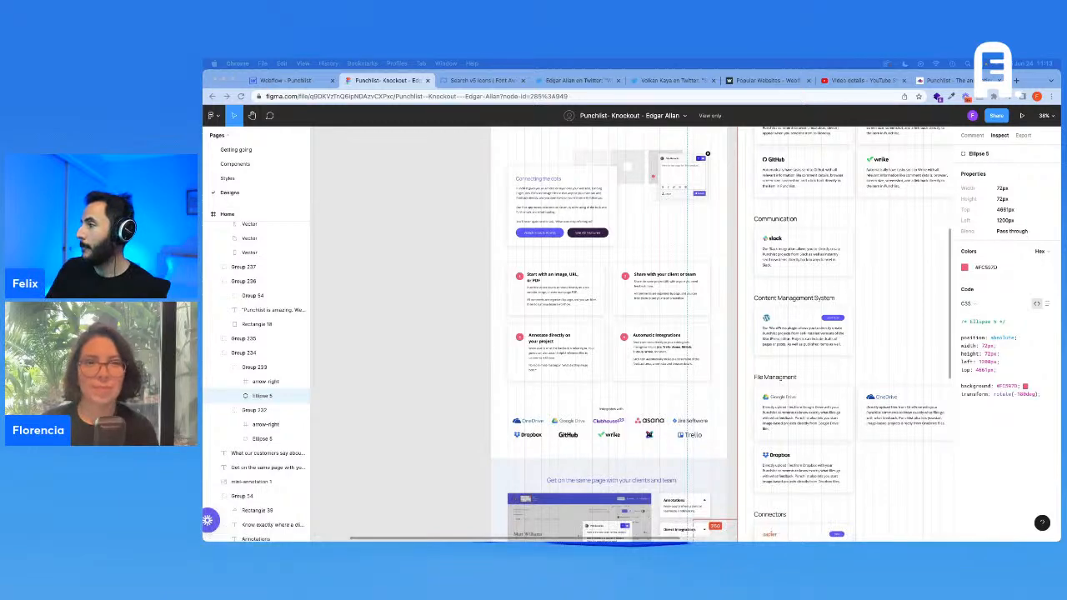
scroll(596, 301, "up", 5)
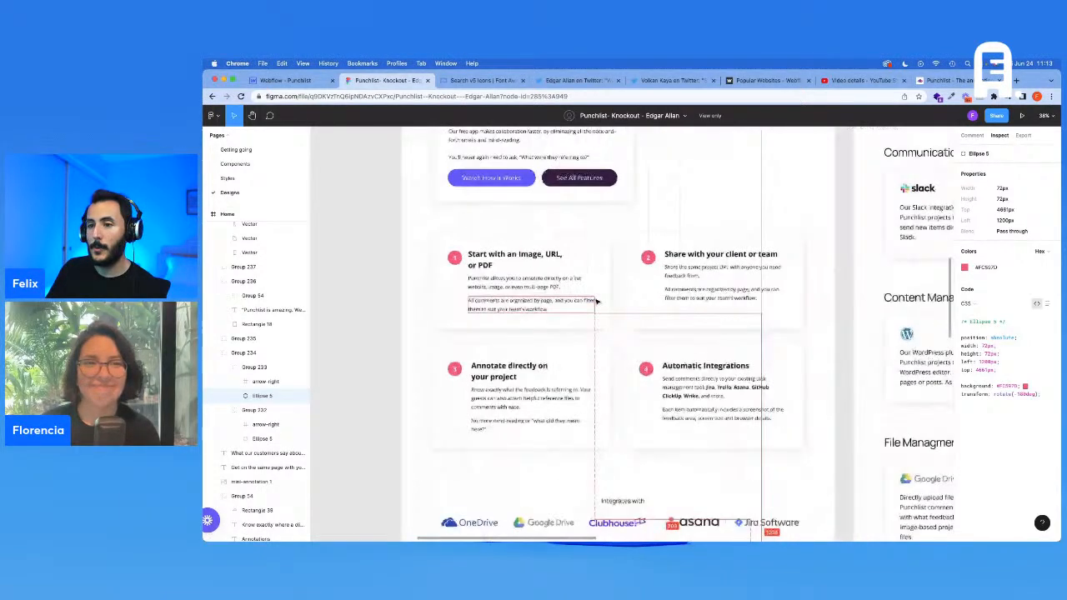
scroll(617, 307, "up", 10)
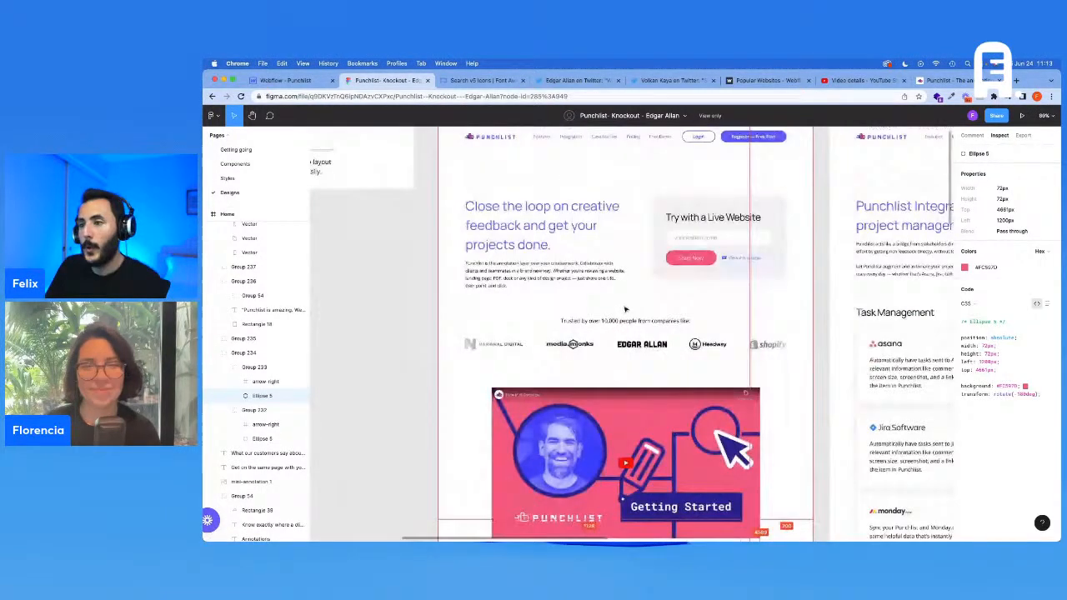
scroll(622, 308, "up", 3)
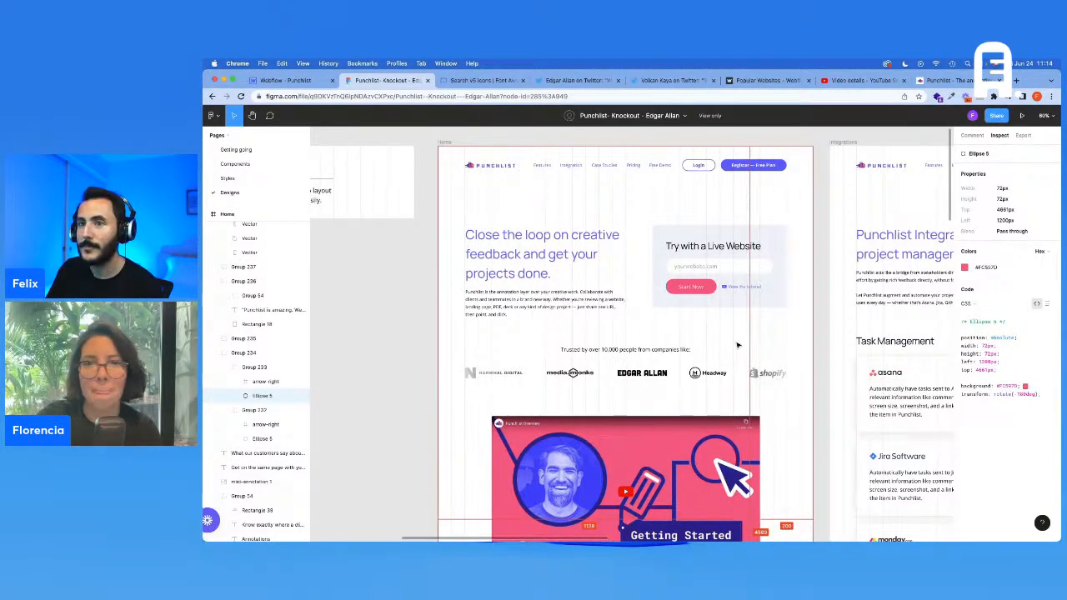
left_click(288, 80)
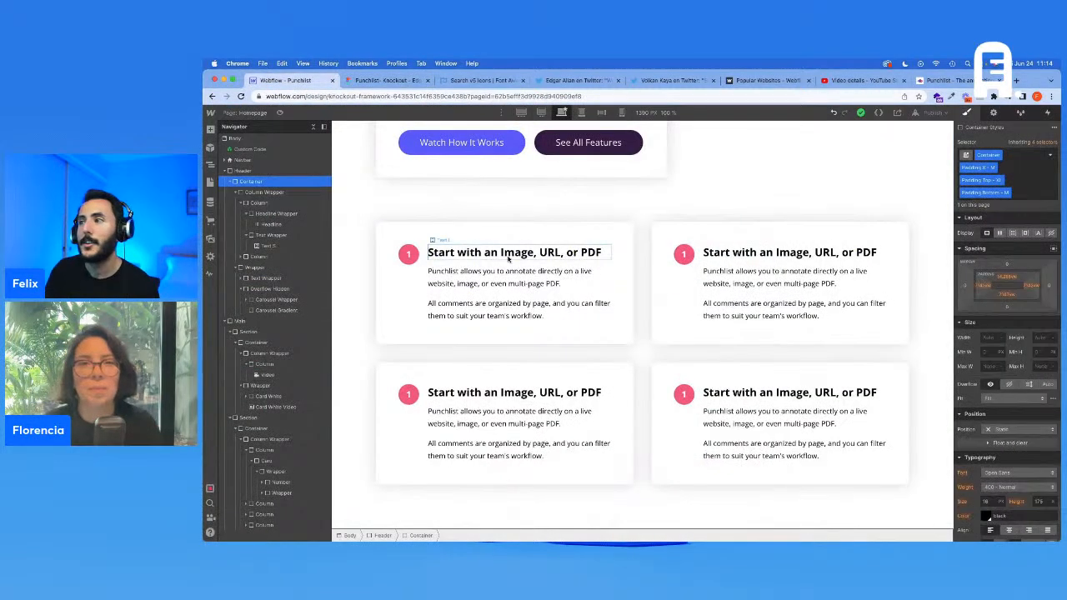